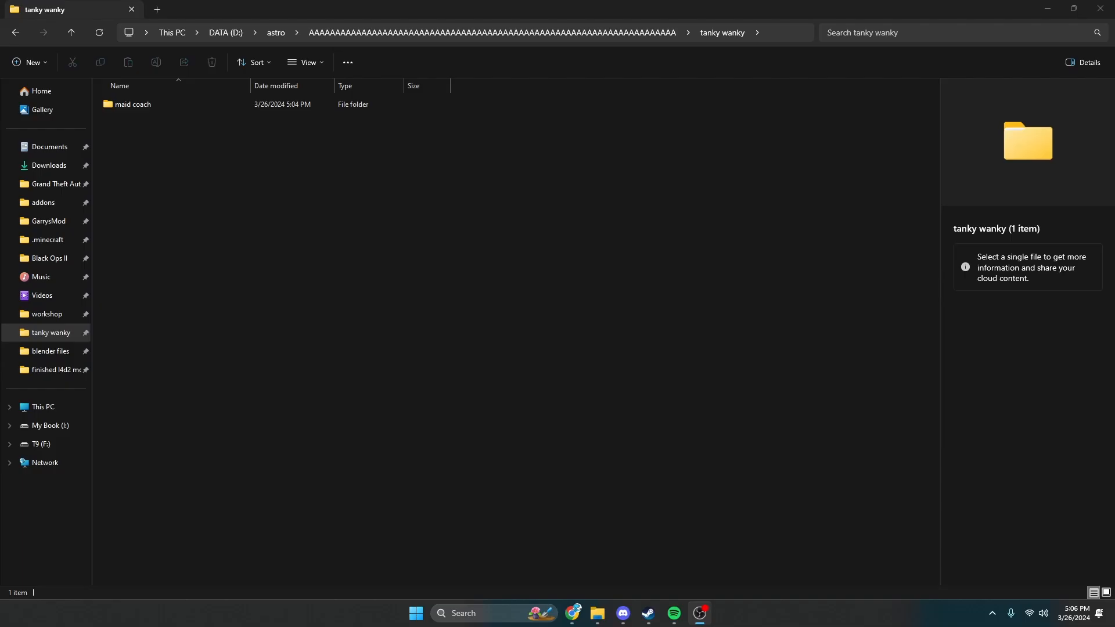
Switch to Steam and look through the Left 4 Dead 2 Workshop results for Master Chief mods tagged Coach
key("alt+Tab")
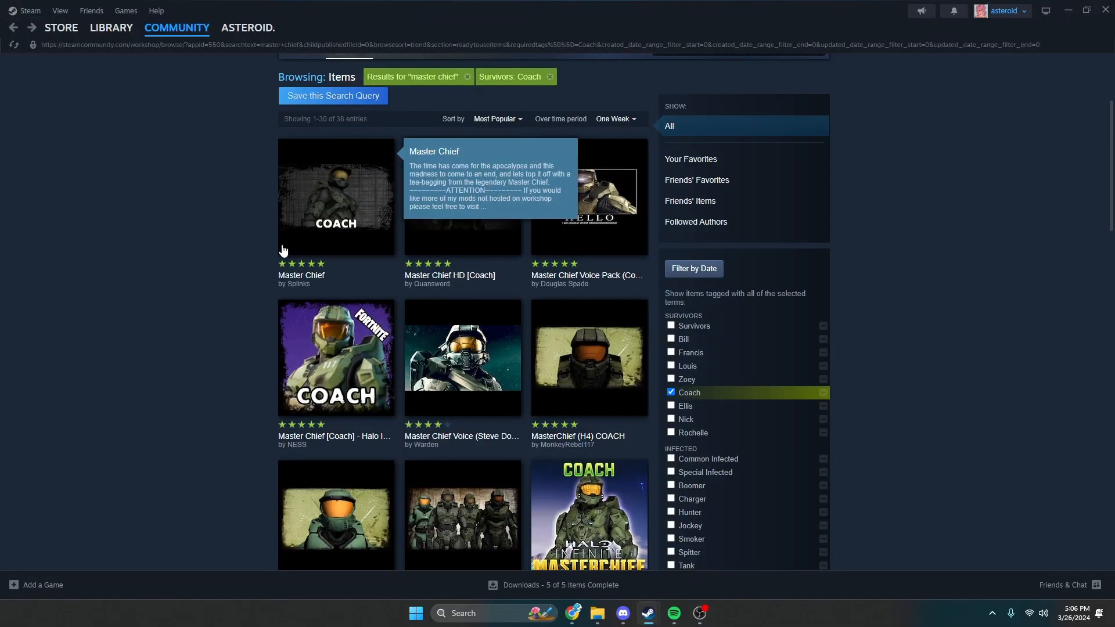
scroll(281, 249, "up", 3)
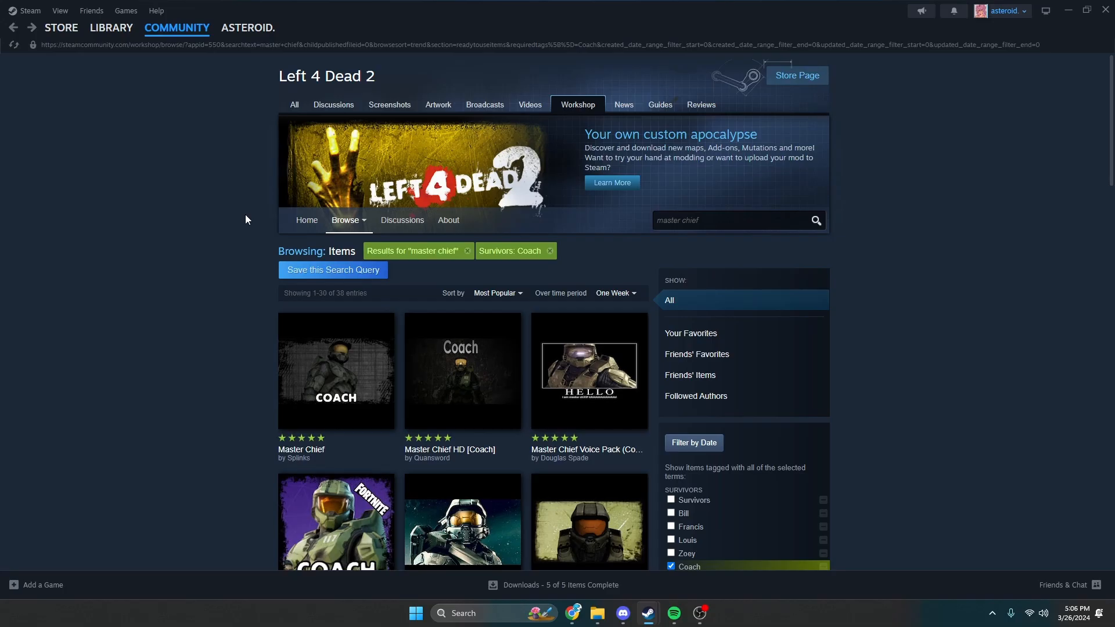
scroll(500, 302, "down", 1)
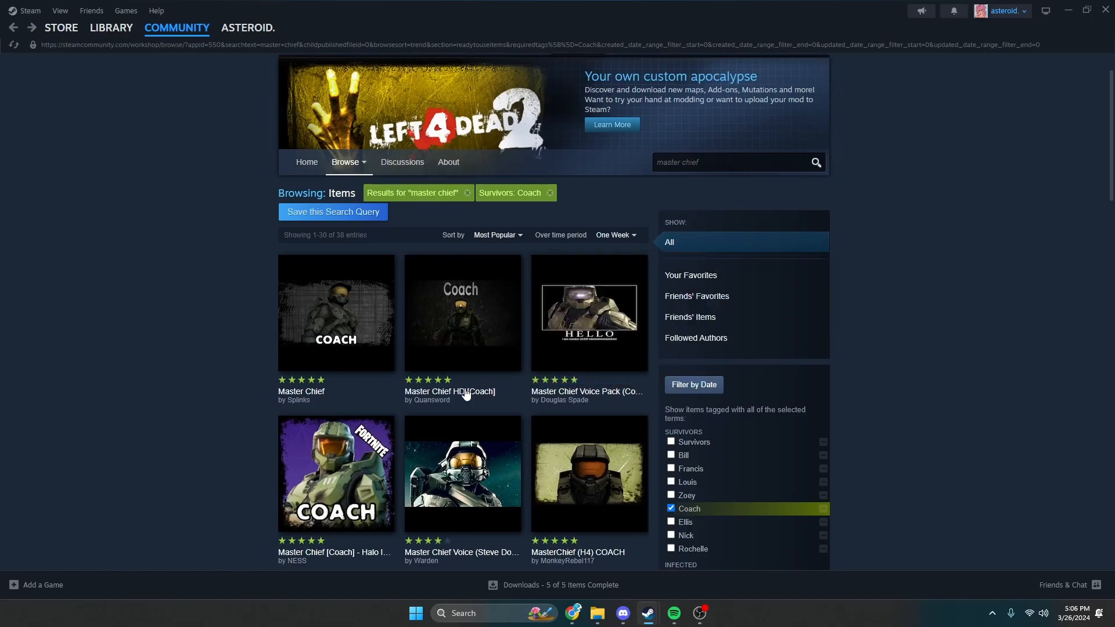
scroll(466, 395, "down", 3)
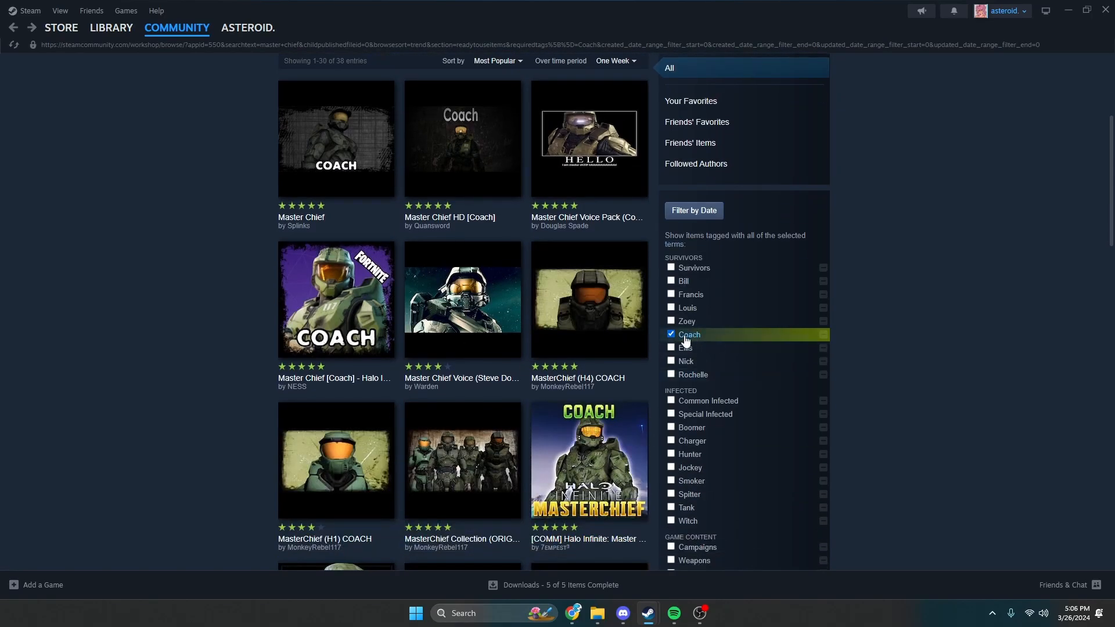
scroll(465, 325, "up", 4)
scroll(552, 377, "down", 12)
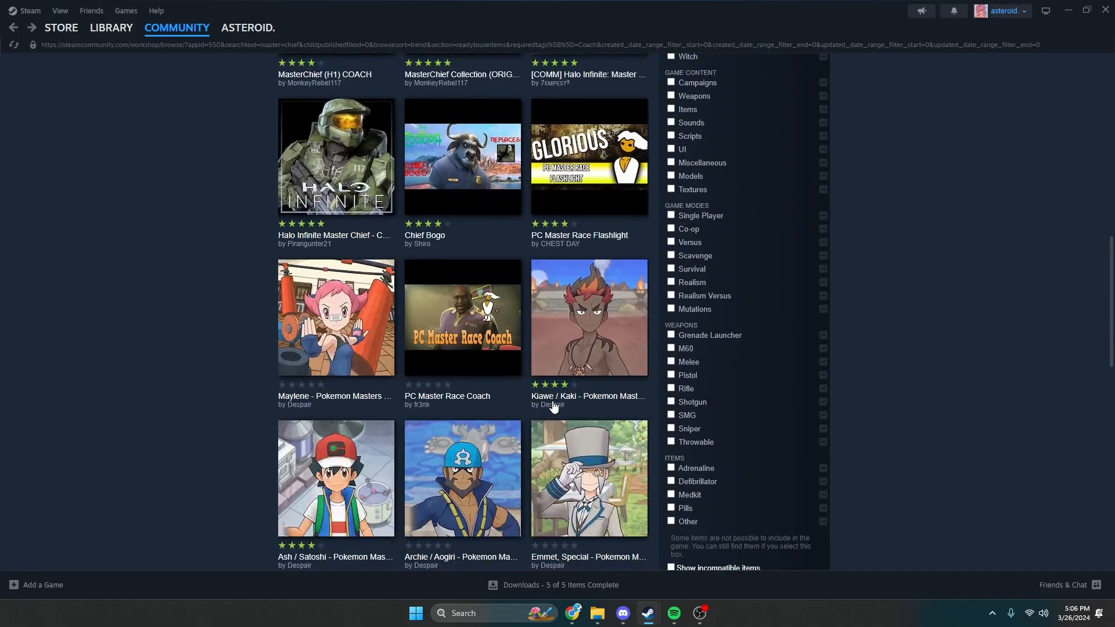
scroll(554, 407, "up", 7)
scroll(378, 384, "down", 3)
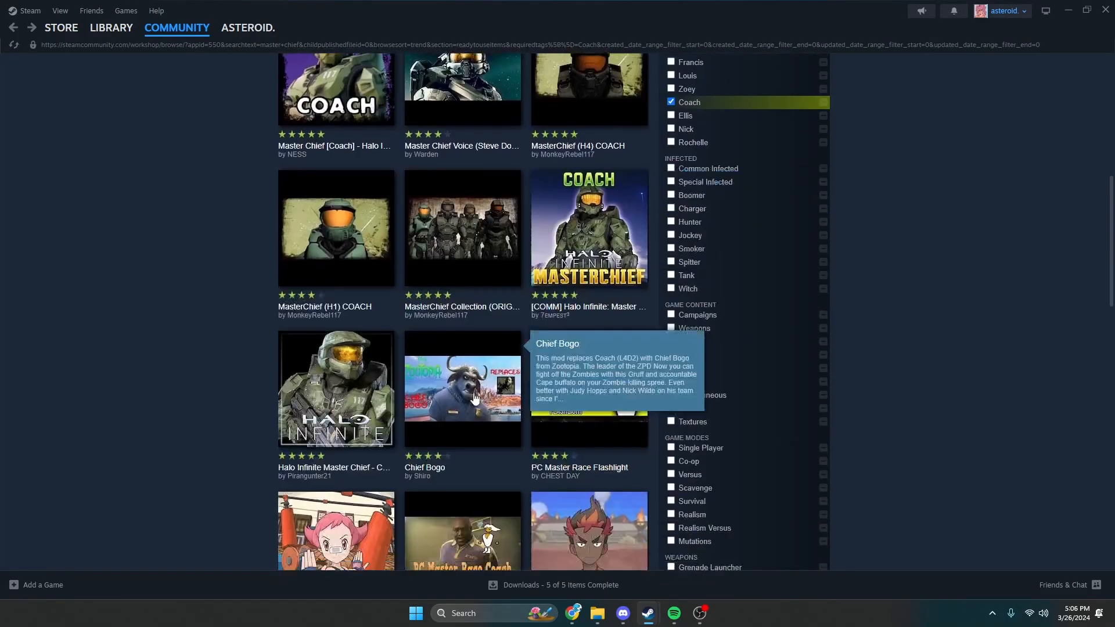
Examine the preview images on the Halo Infinite Master Chief - Coach, Master Chief HD [Coach] and MasterChief (H4) COACH mod pages
left_click(354, 385)
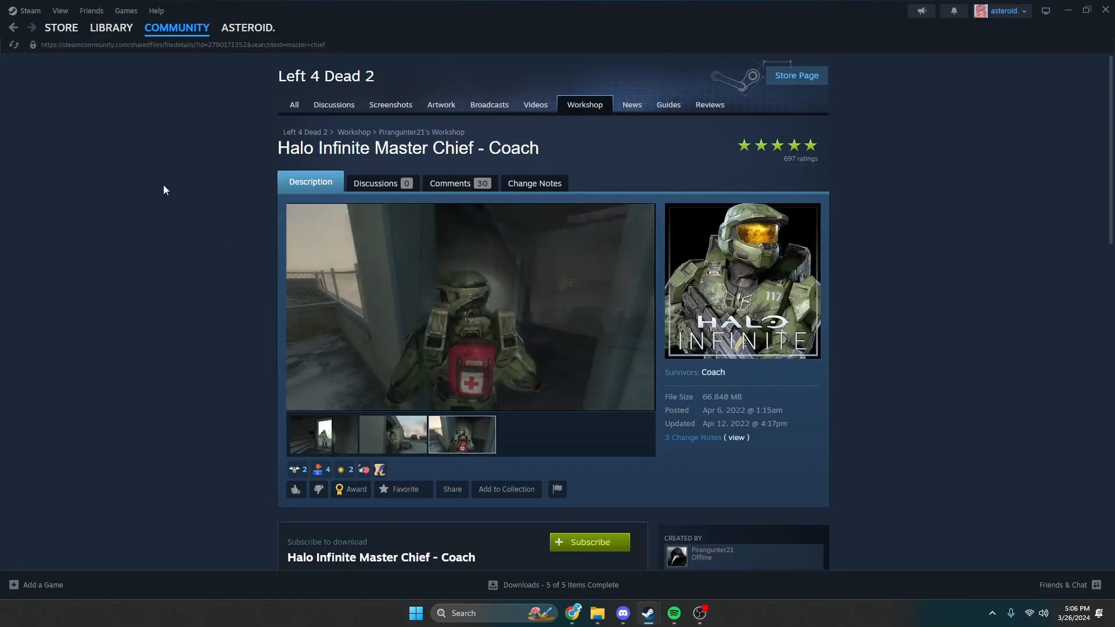
left_click(12, 27)
scroll(437, 255, "up", 3)
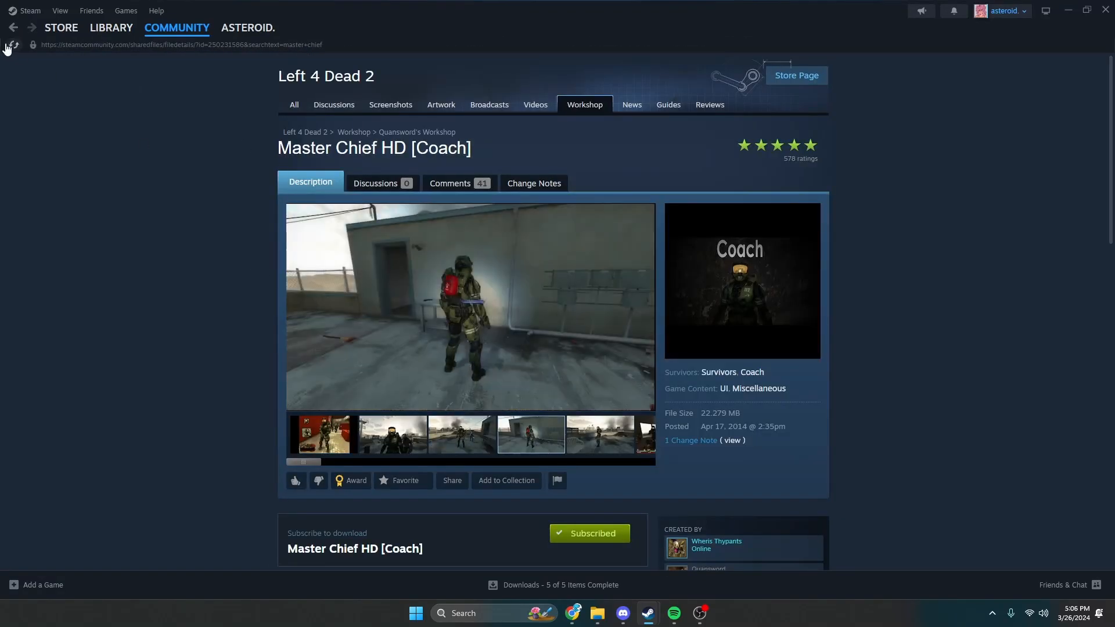
left_click(13, 27)
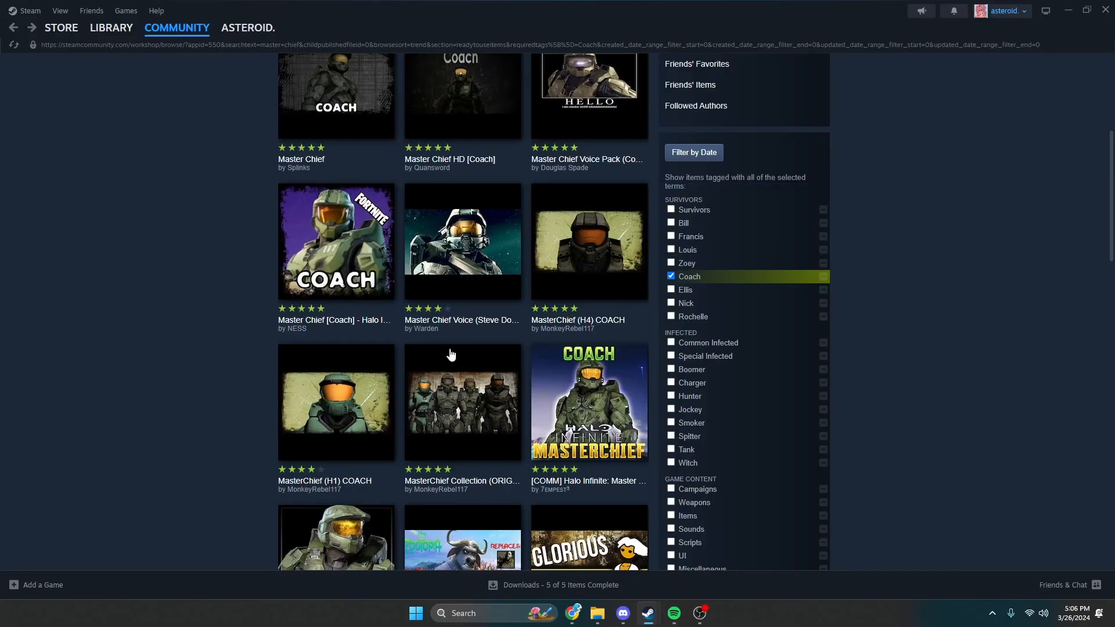
left_click(595, 257)
left_click(13, 28)
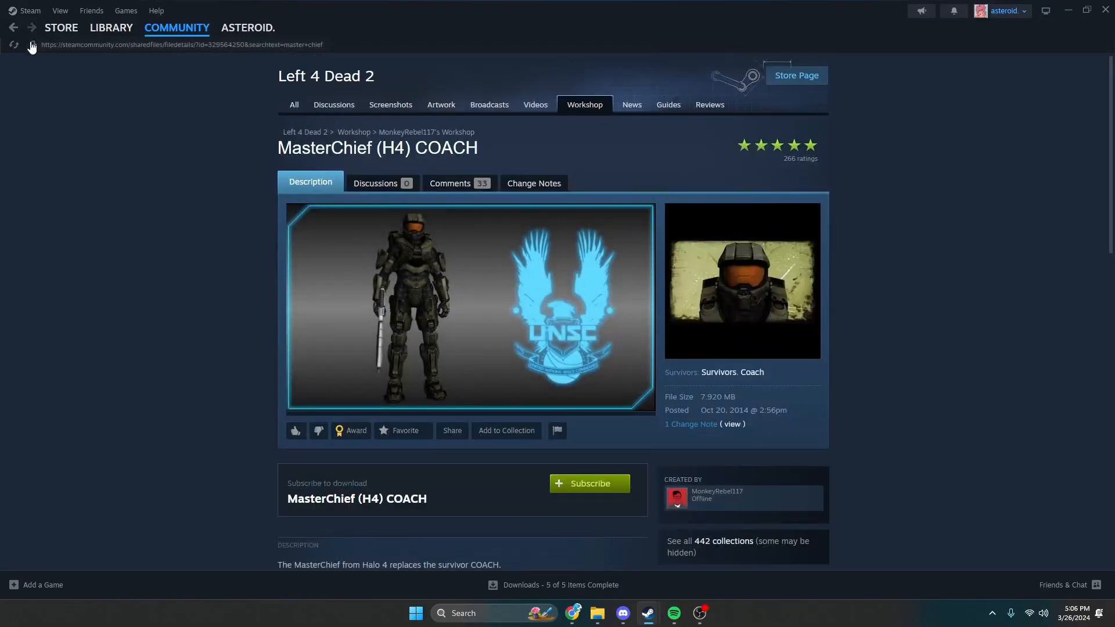
left_click(349, 556)
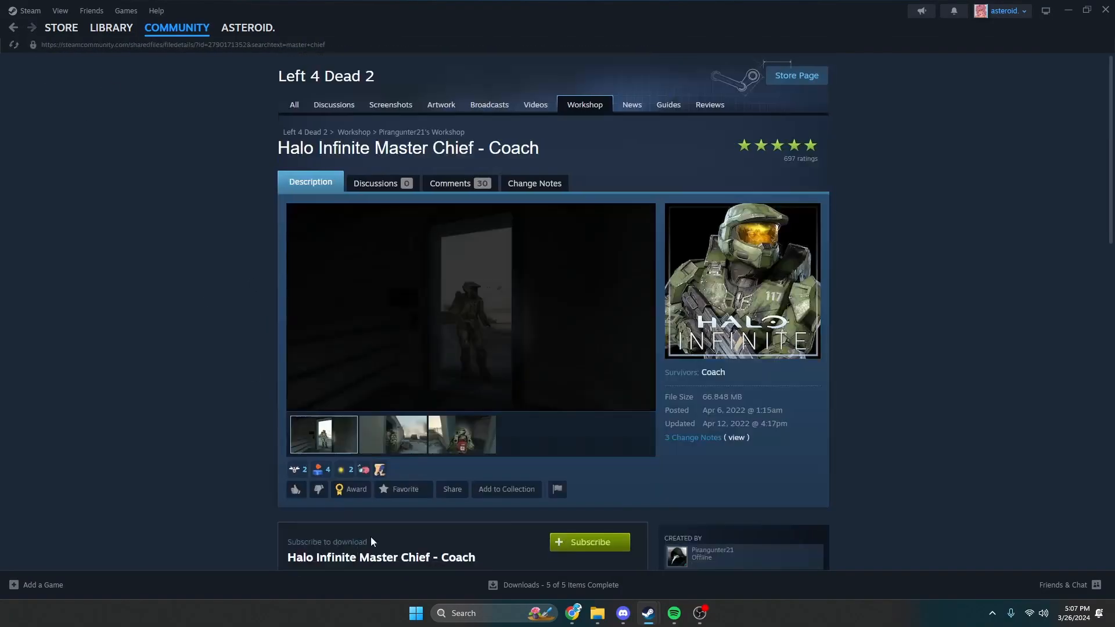
left_click(457, 431)
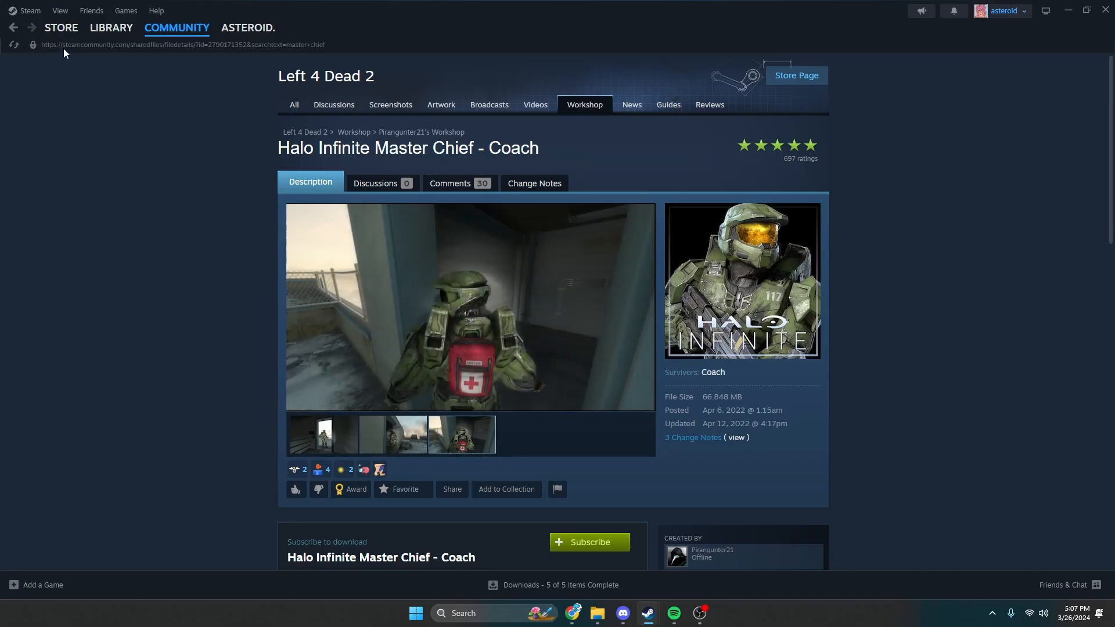
left_click(12, 28)
scroll(452, 297, "up", 4)
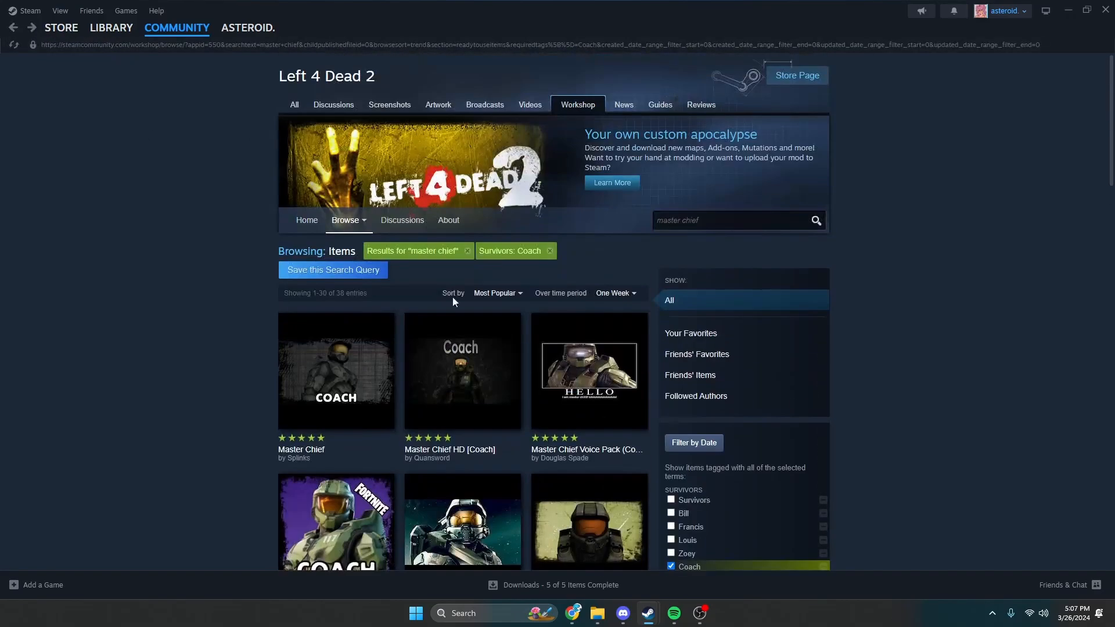
On the Master Chief HD [Coach] Workshop page, unsubscribe from the mod and subscribe to it again
left_click(467, 392)
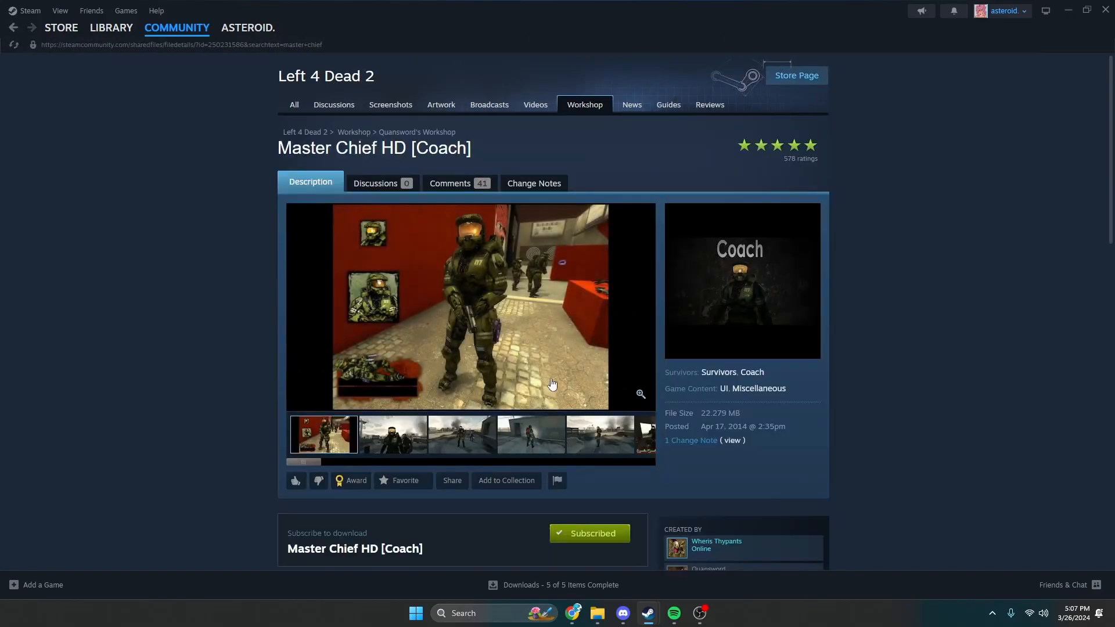
scroll(532, 351, "down", 3)
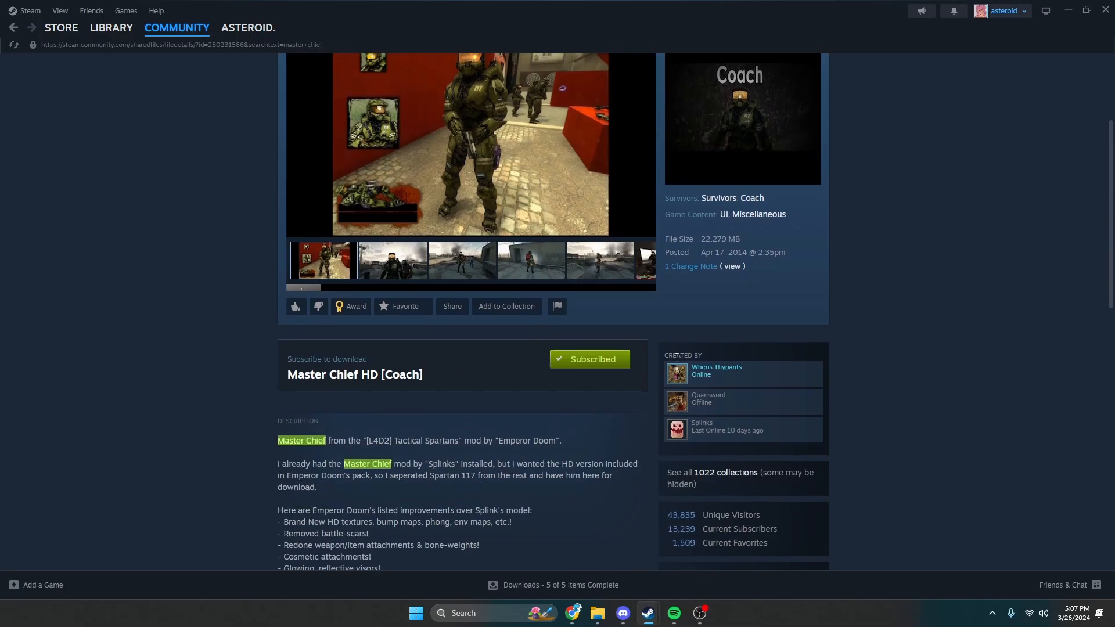
left_click(592, 361)
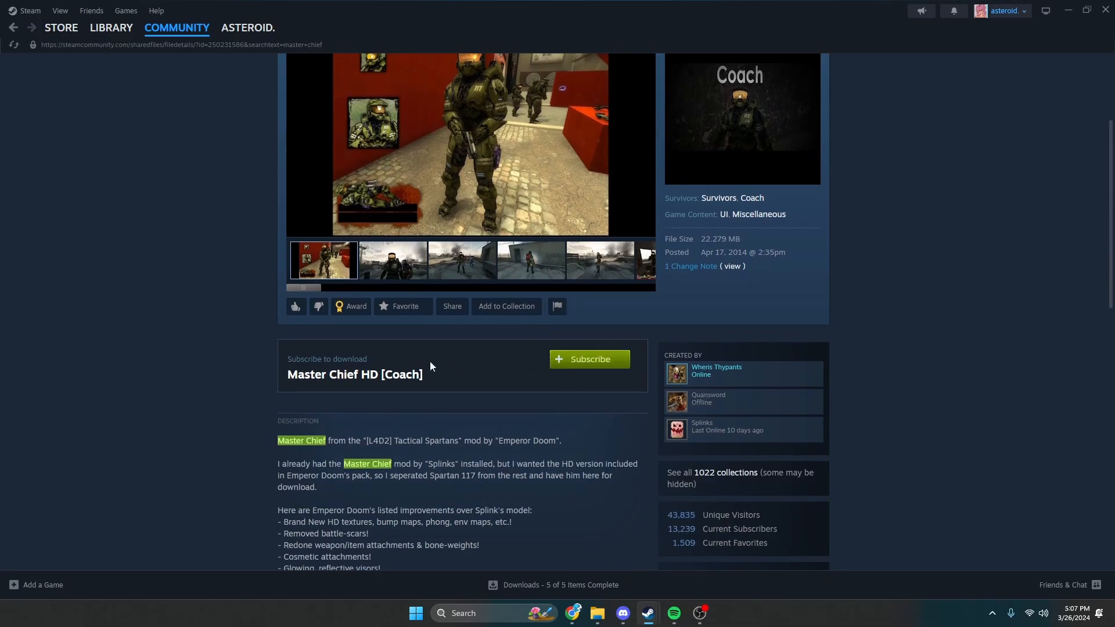
left_click(569, 370)
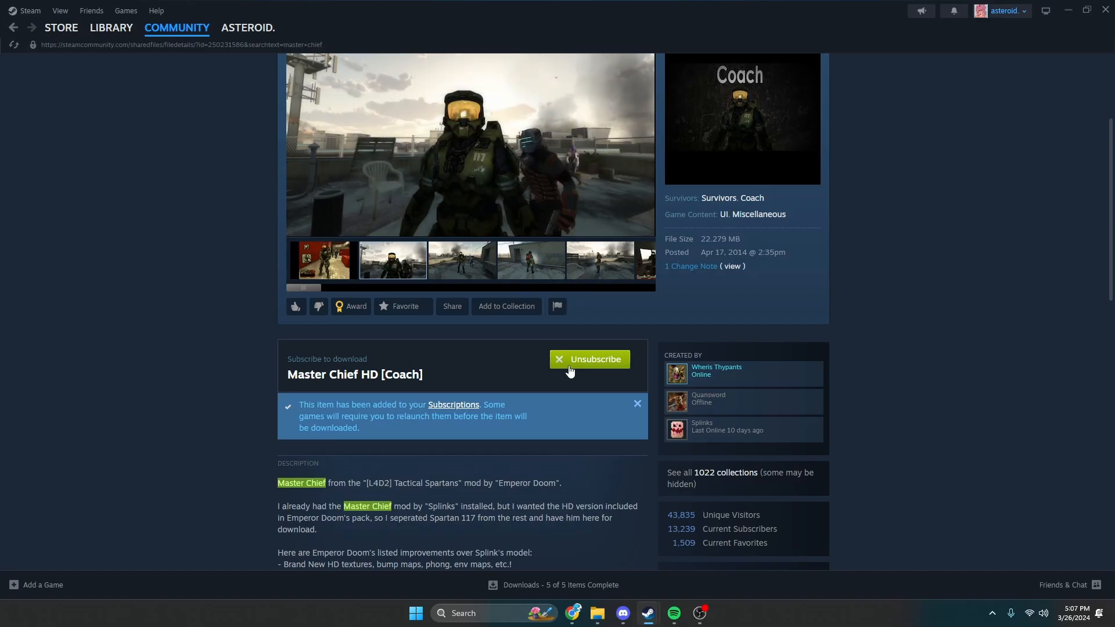
Launch Left 4 Dead 2 from the Steam library
mouse_move(112, 32)
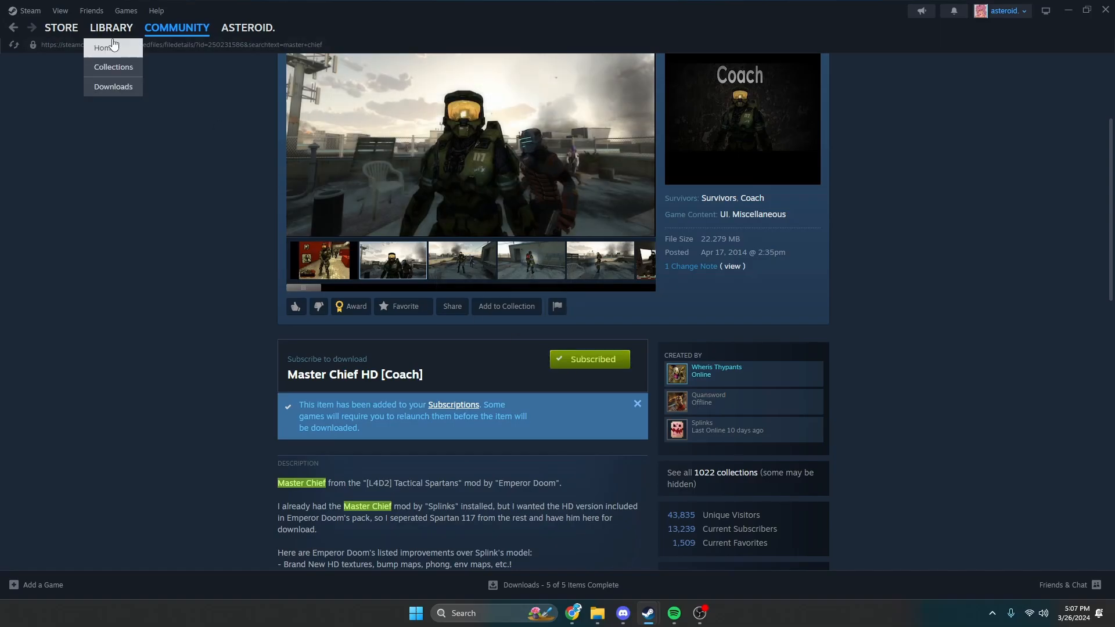
left_click(105, 47)
left_click(132, 265)
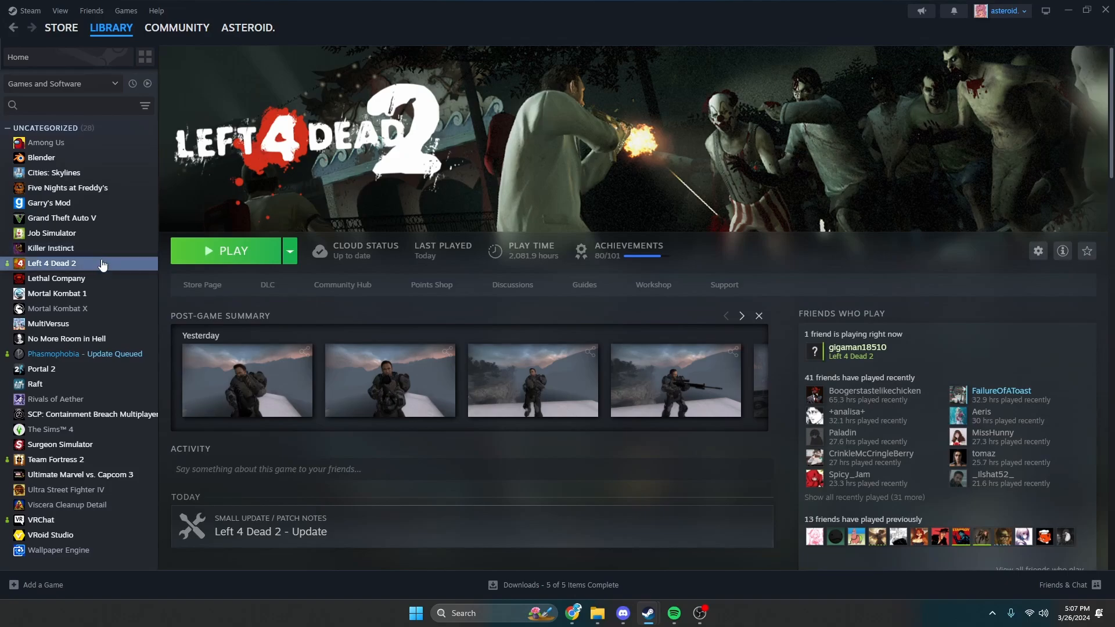
left_click(213, 252)
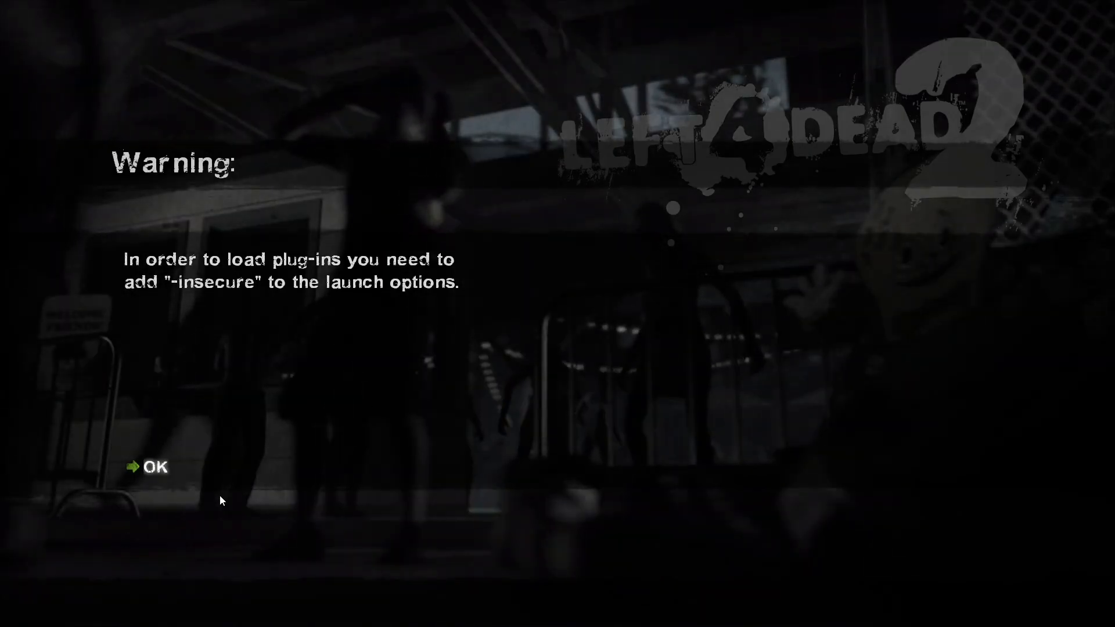
Dismiss the startup warnings and disable the conflicting Shirtless Coach add-on, keeping Master Chief HD [Coach] enabled
left_click(173, 471)
left_click(222, 395)
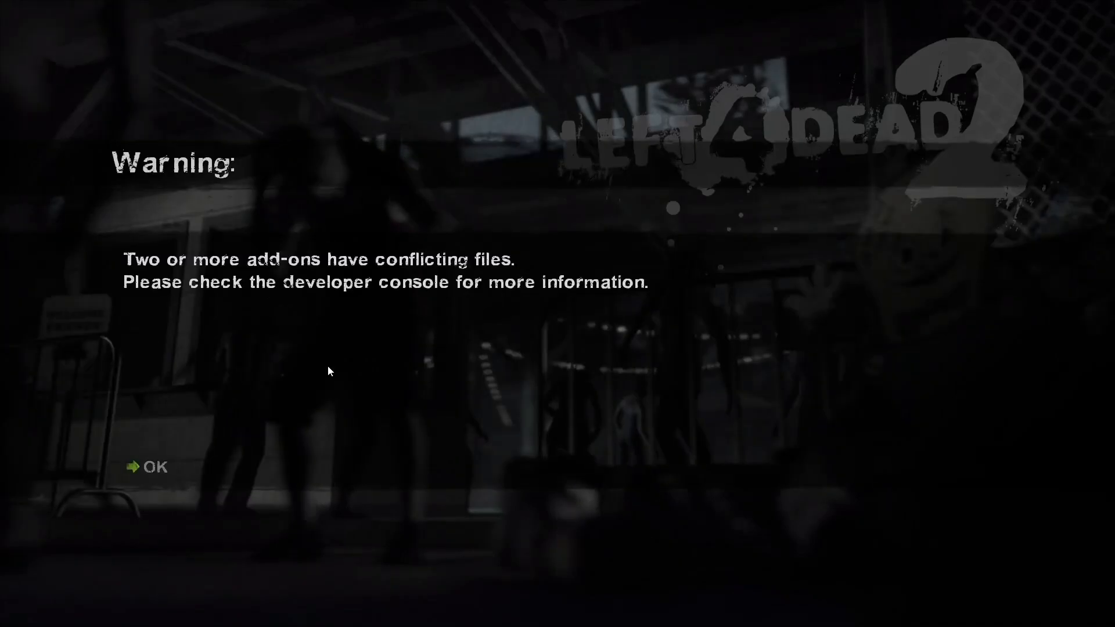
left_click(195, 464)
scroll(375, 322, "down", 2)
left_click(347, 289)
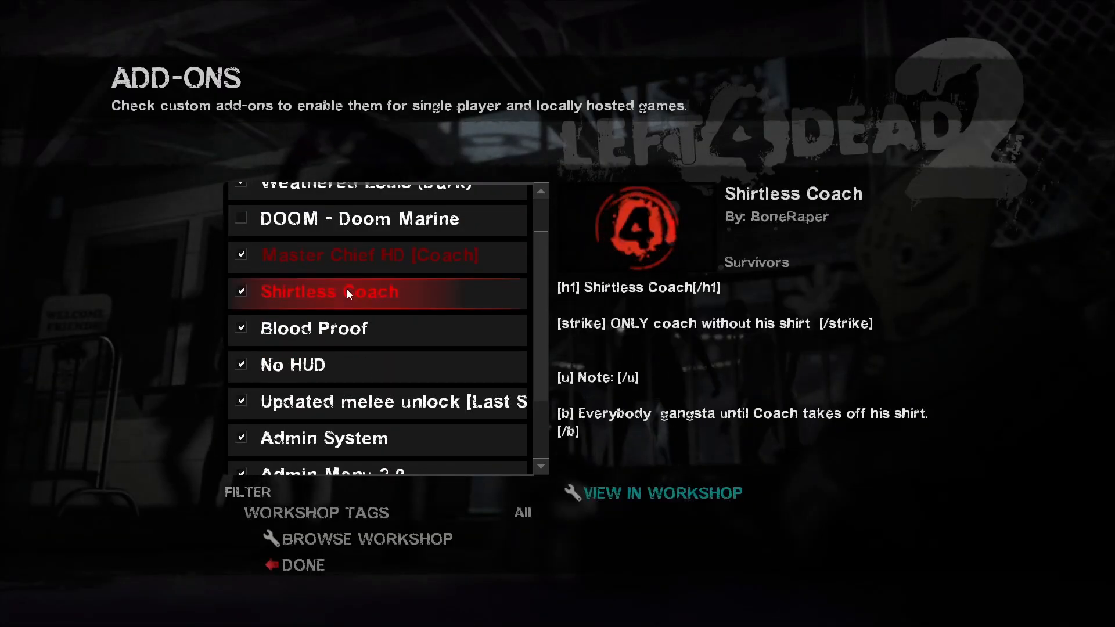
left_click(242, 291)
scroll(302, 320, "up", 2)
left_click(302, 317)
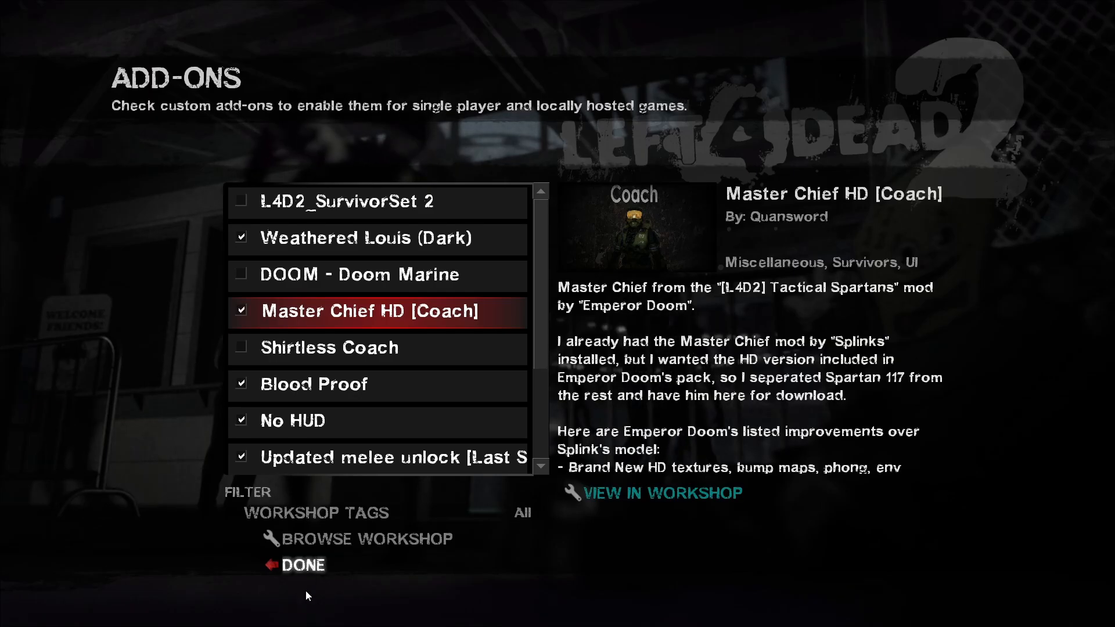
Leave the add-ons list and quit Left 4 Dead 2
left_click(313, 572)
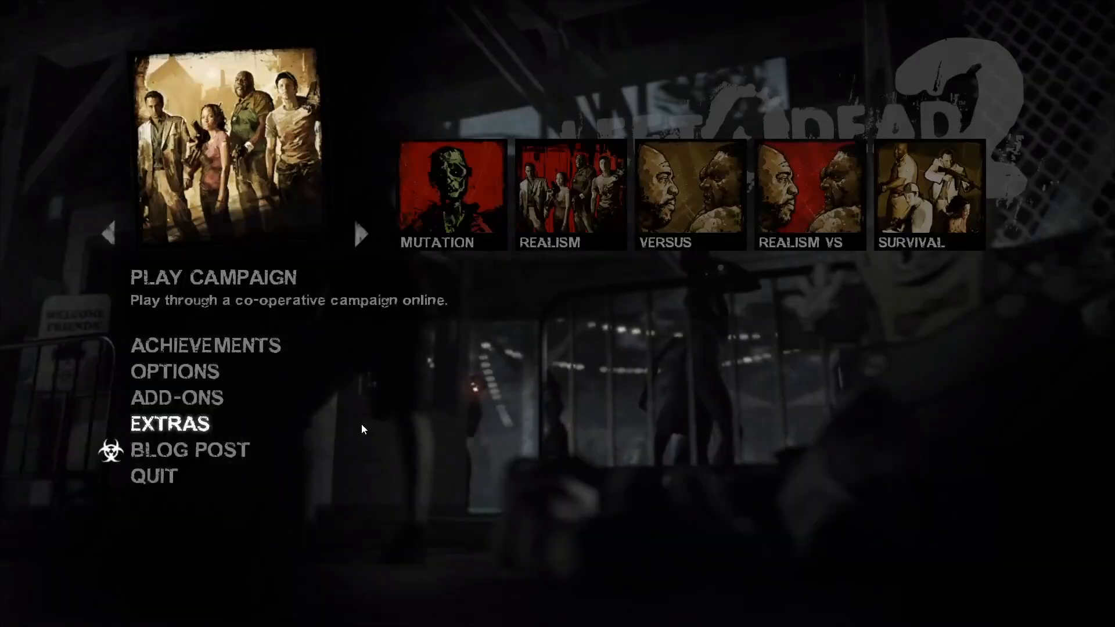
left_click(183, 473)
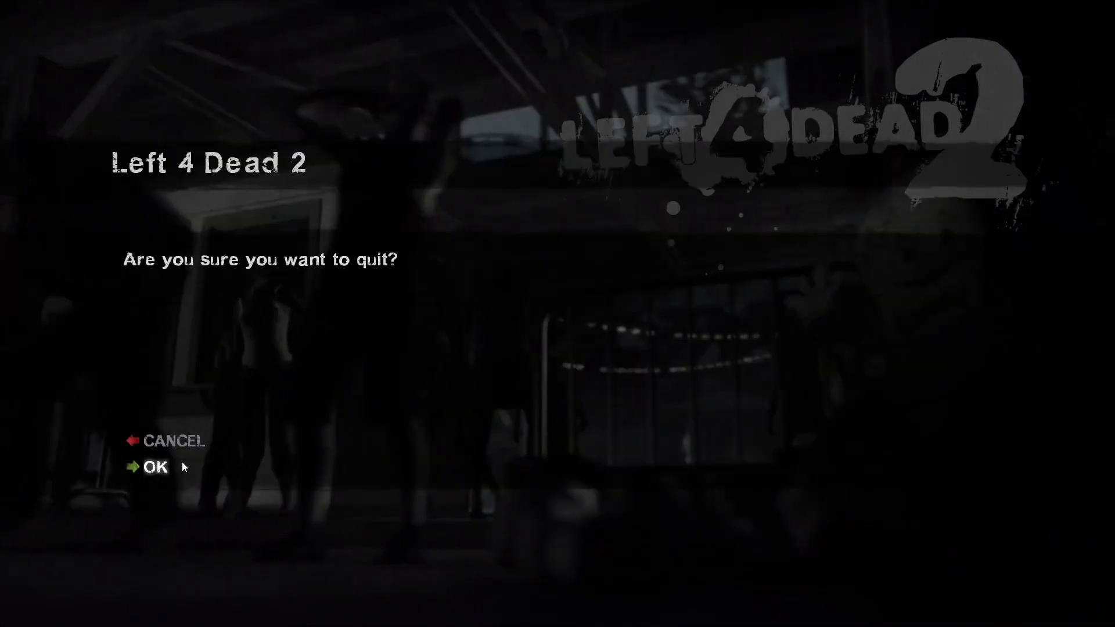
key("Escape")
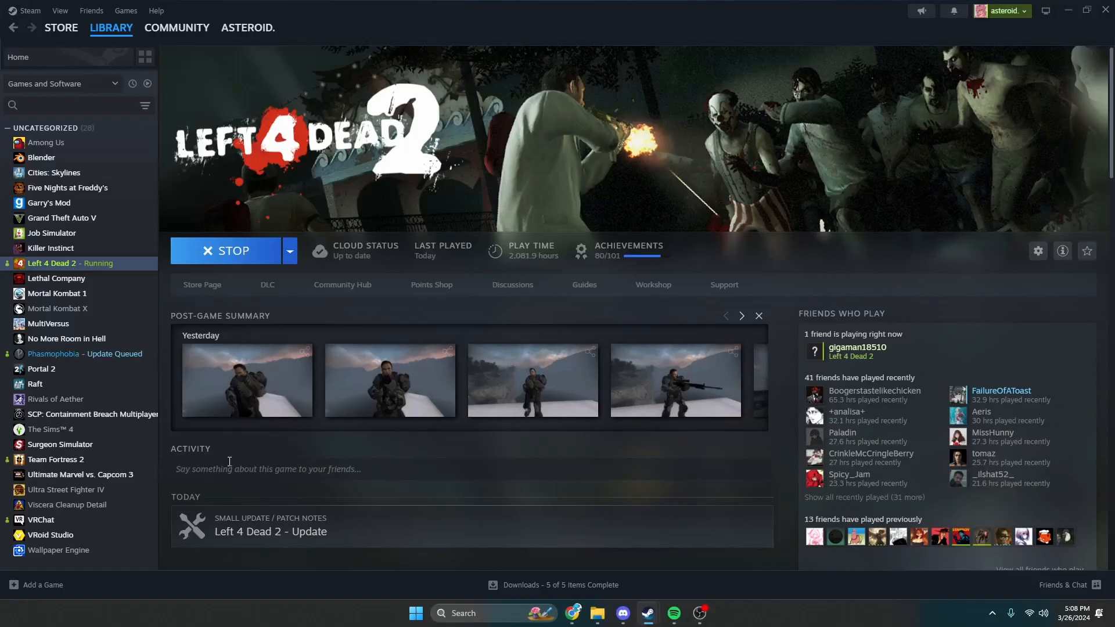
Switch to File Explorer and create a folder named "master chief coach" inside the tanky wanky folder
left_click(595, 612)
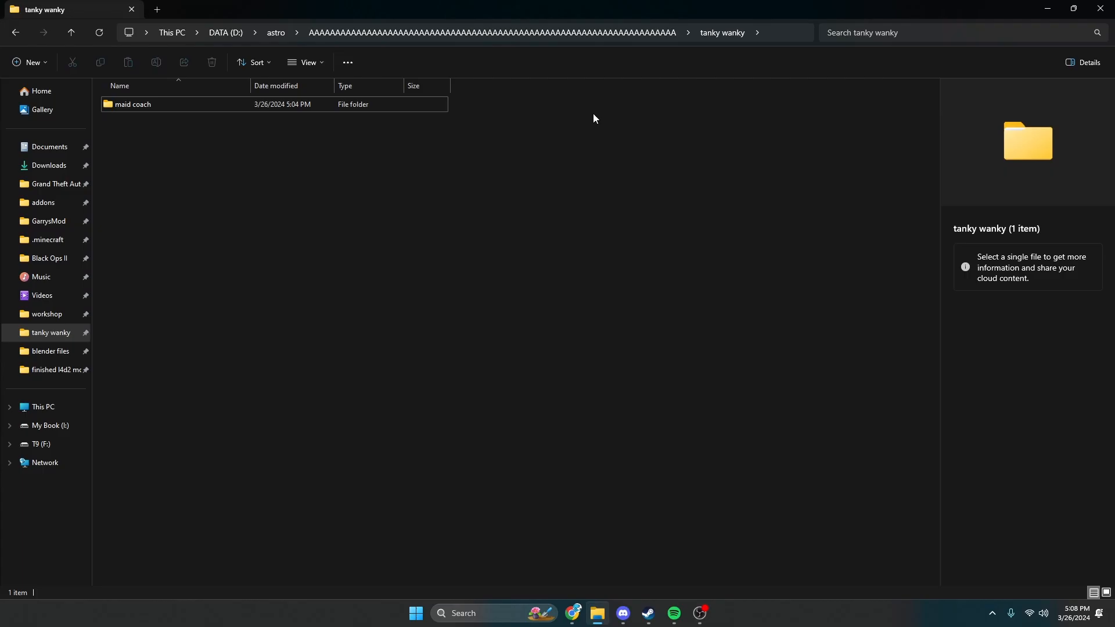
right_click(298, 324)
mouse_move(383, 418)
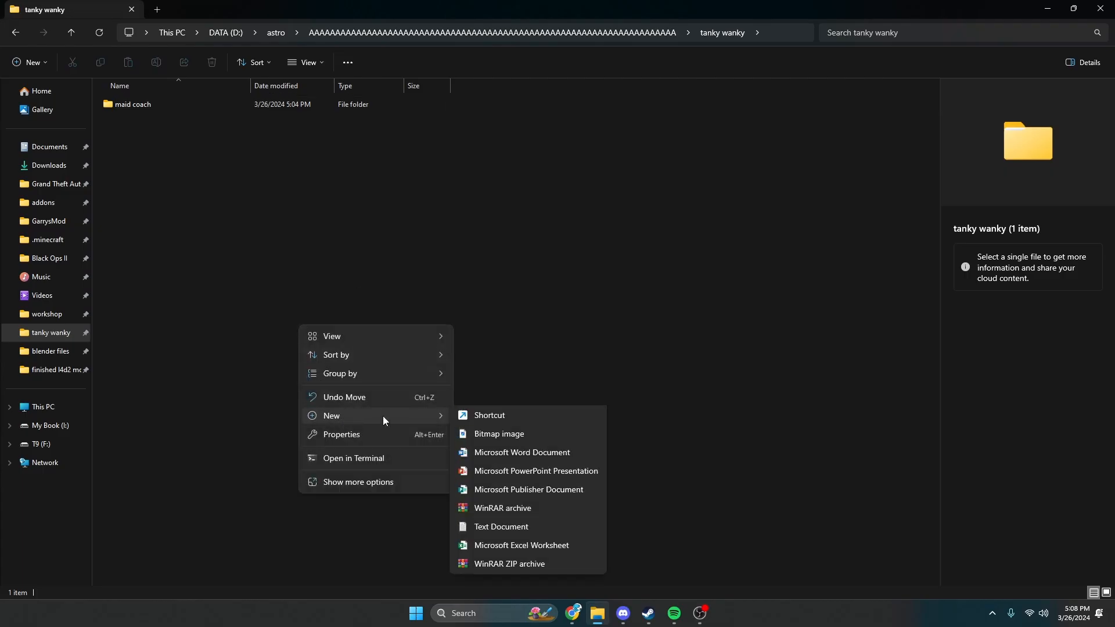
left_click(487, 417)
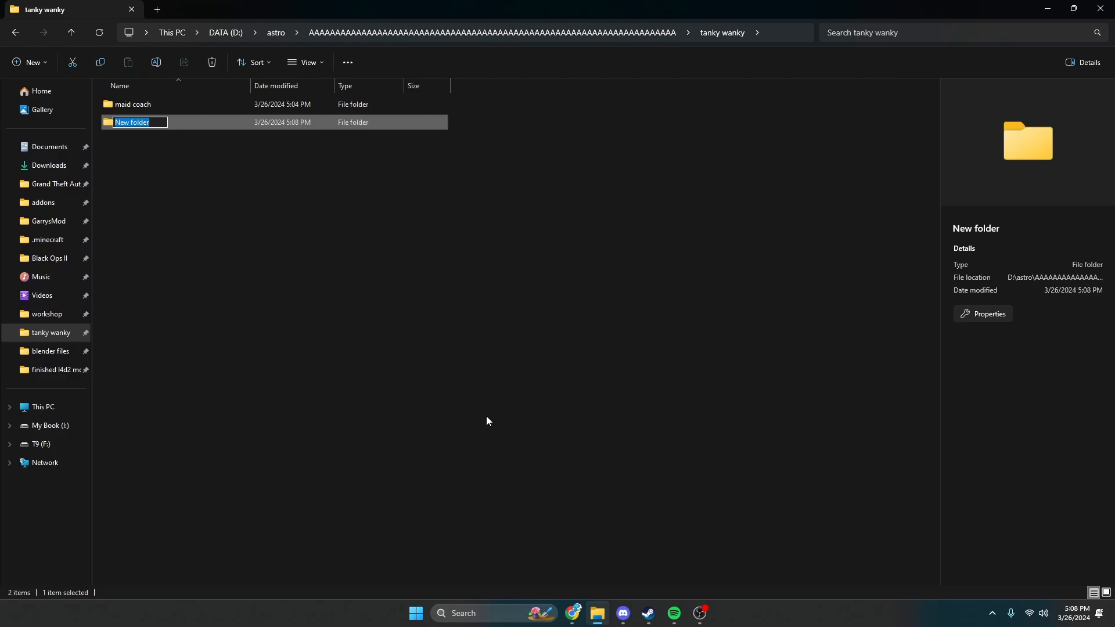
type("master chief coach")
key("Return")
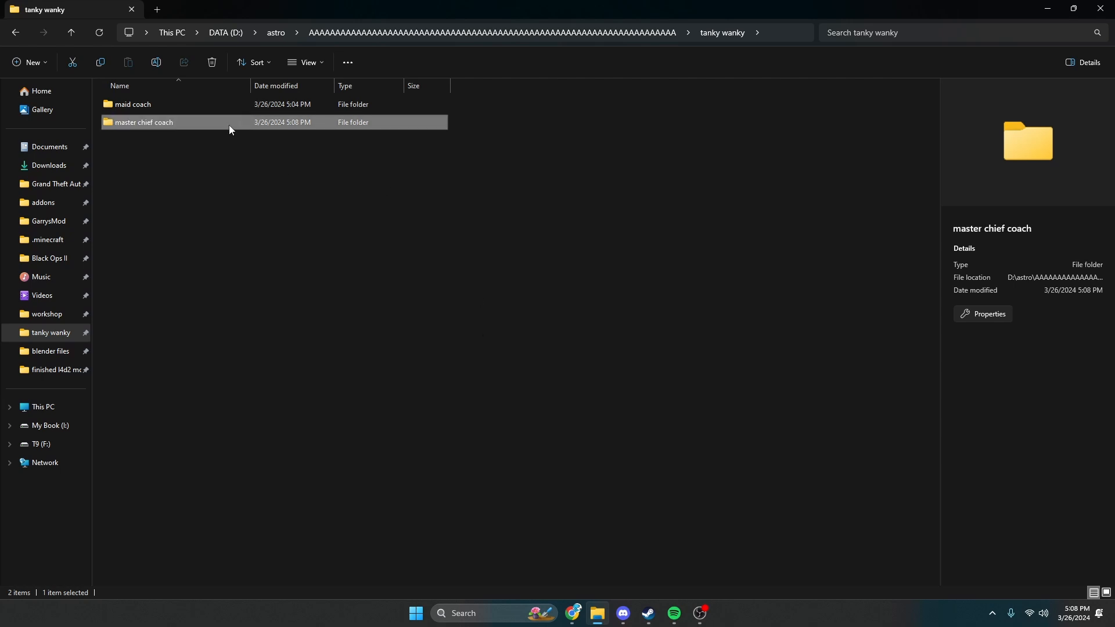
Open Downloads in a second File Explorer window and place it side by side with the tanky wanky window
right_click(594, 607)
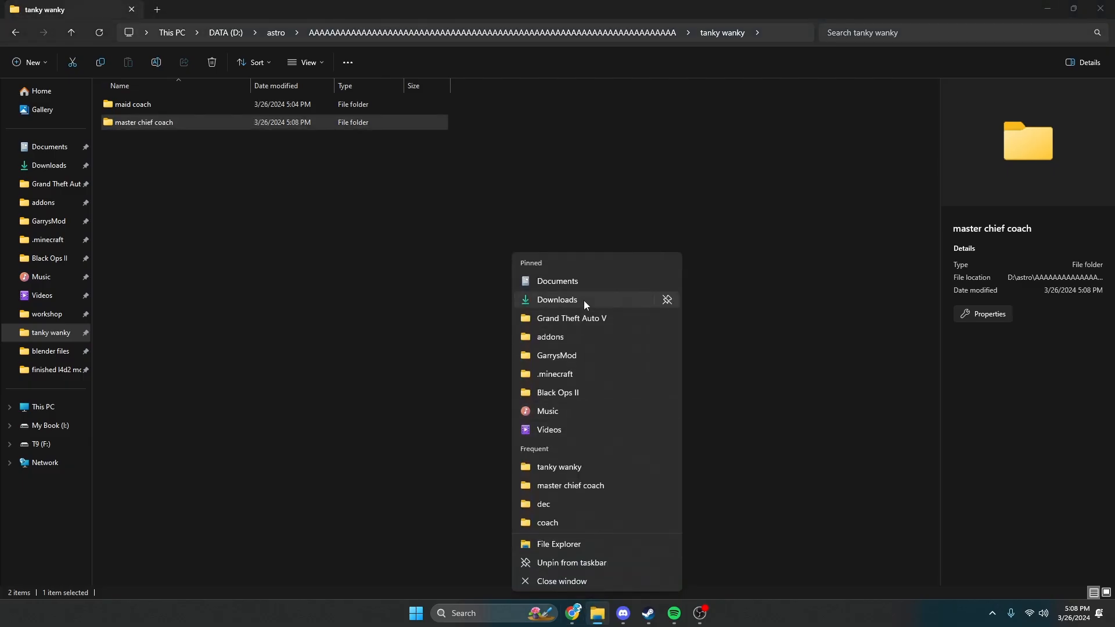
left_click(584, 301)
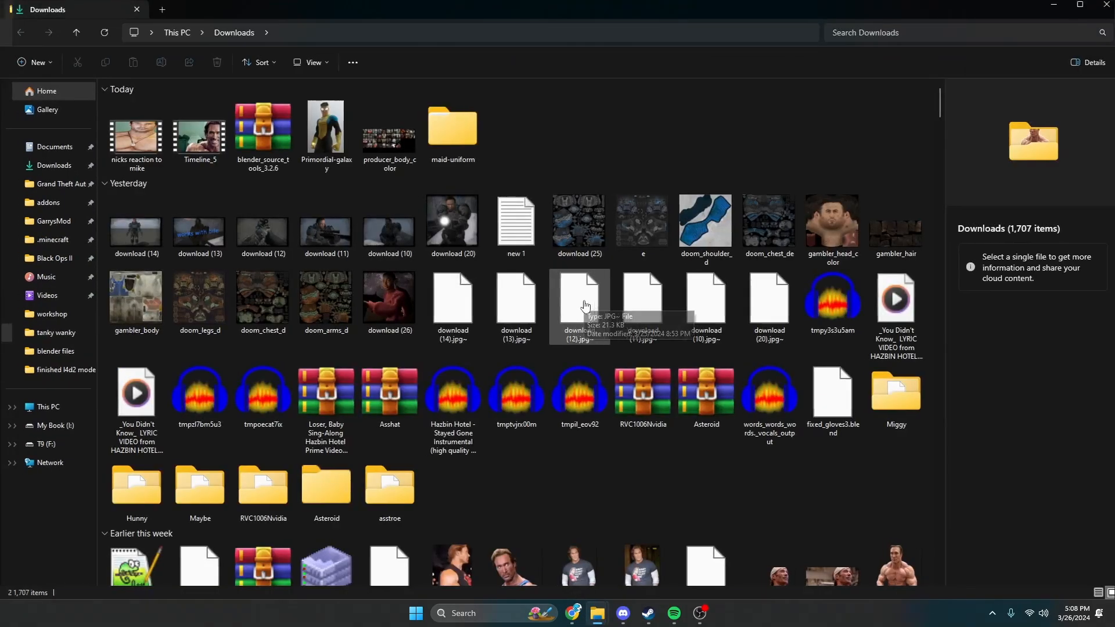
key("super+Right")
left_click(169, 165)
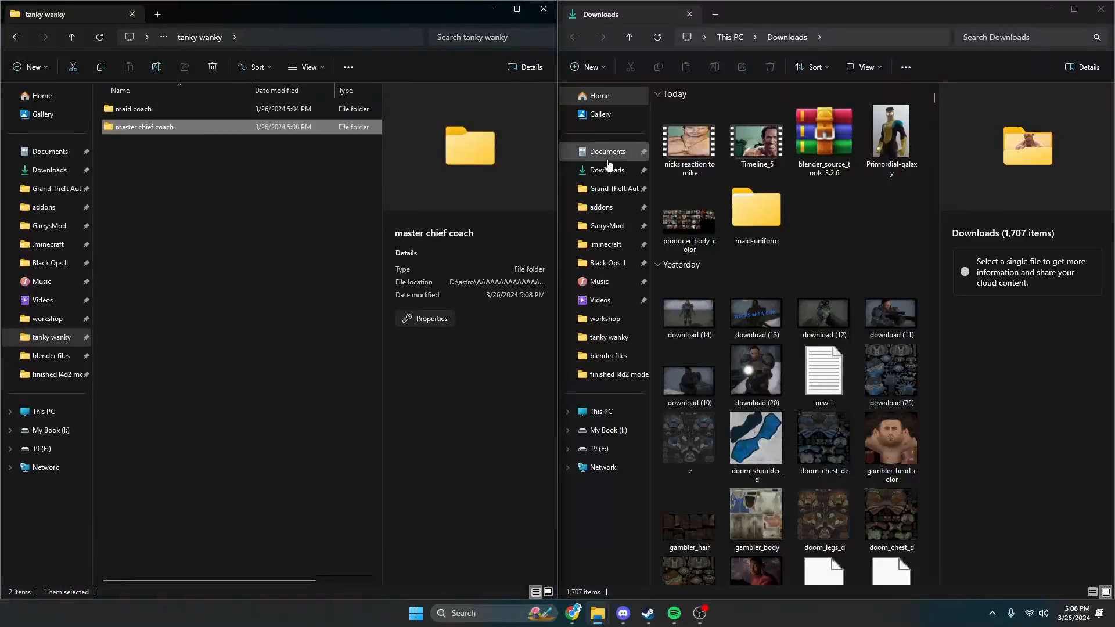
Browse the second File Explorer window to the workshop folder inside Left 4 Dead 2's left4dead2\addons folder
left_click(609, 170)
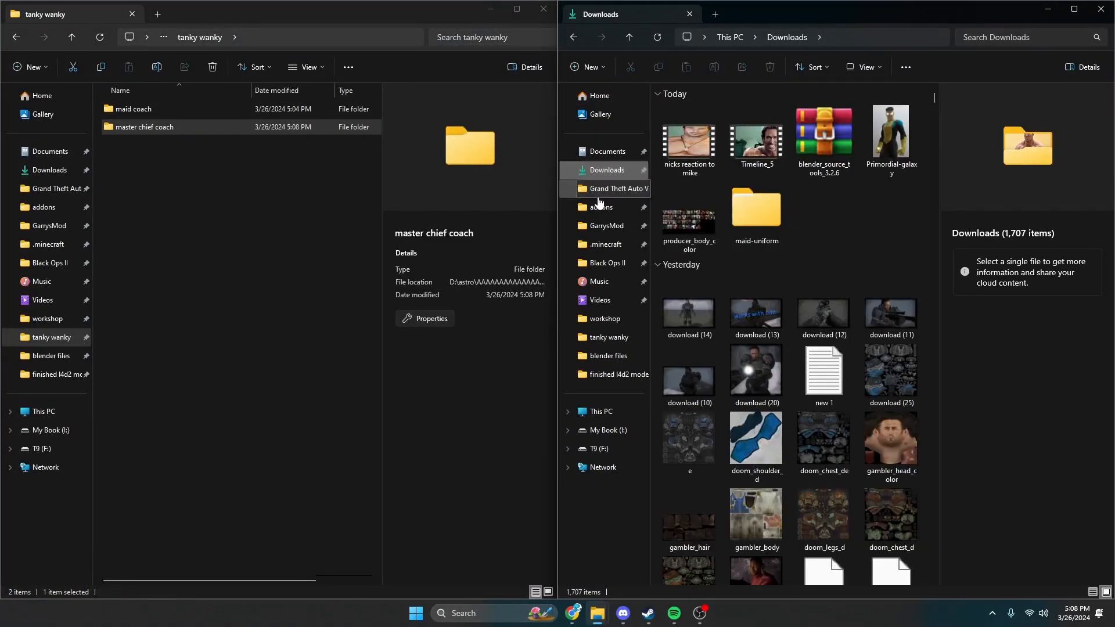
left_click(607, 188)
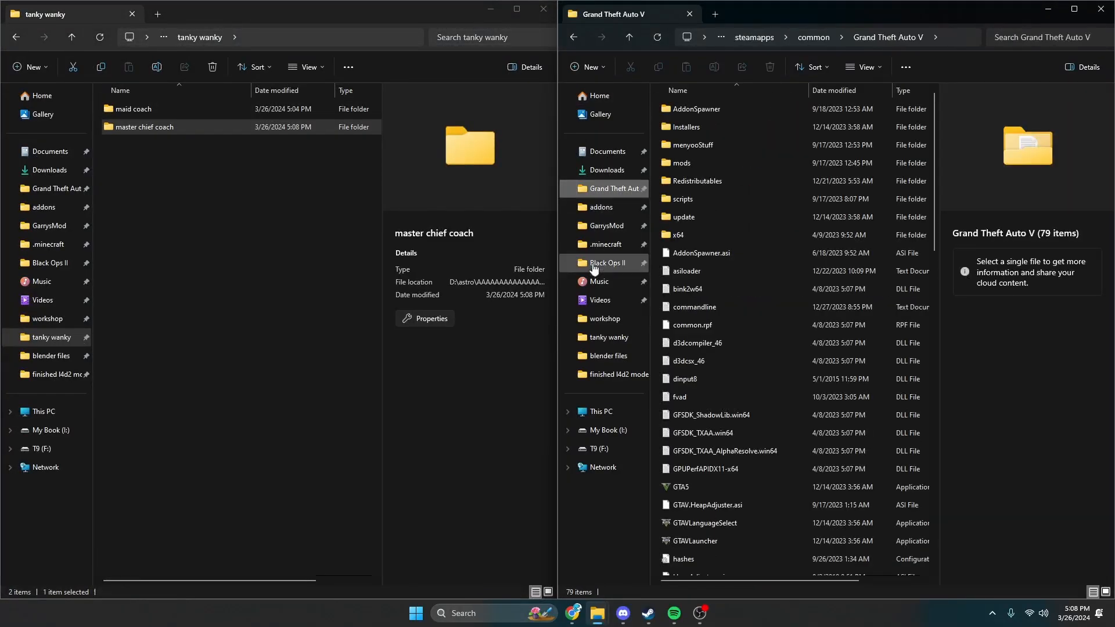
left_click(601, 210)
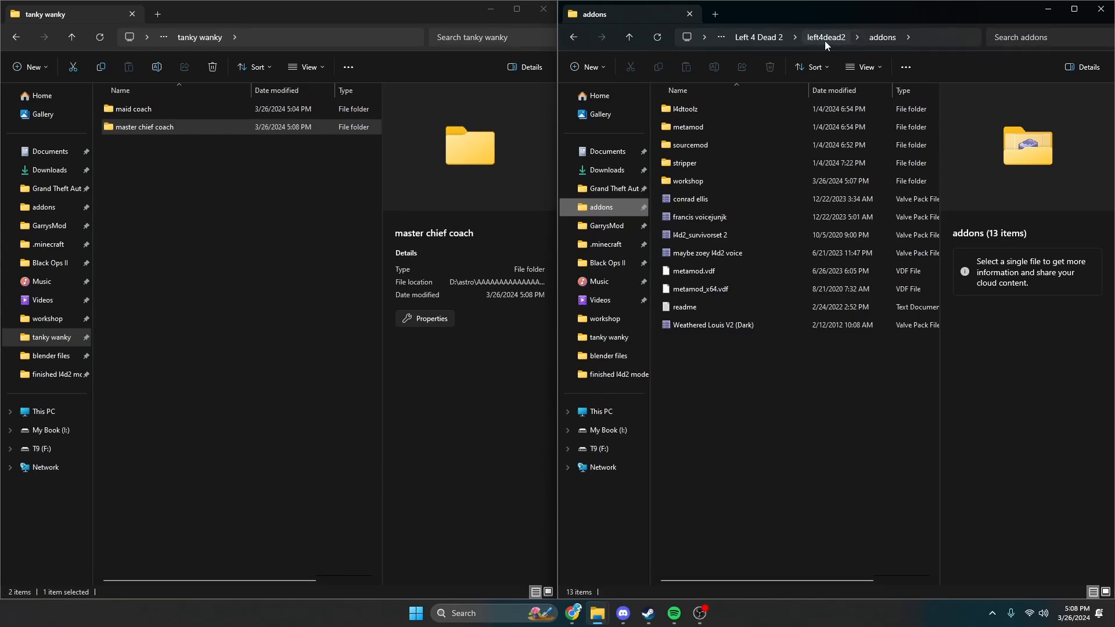
left_click(825, 37)
left_click(766, 39)
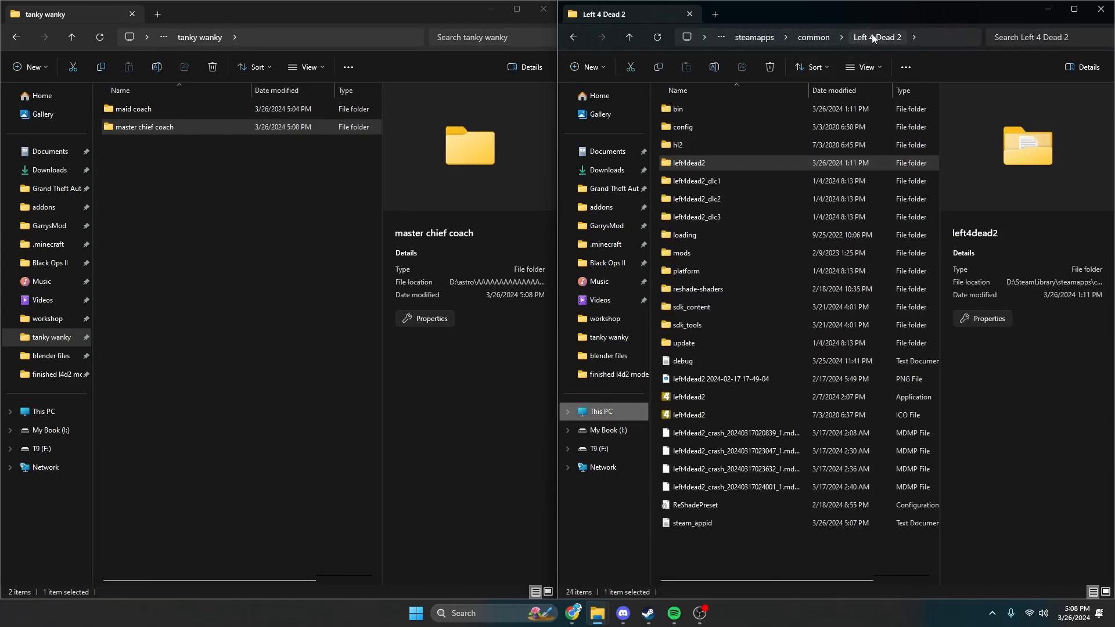
double_click(700, 160)
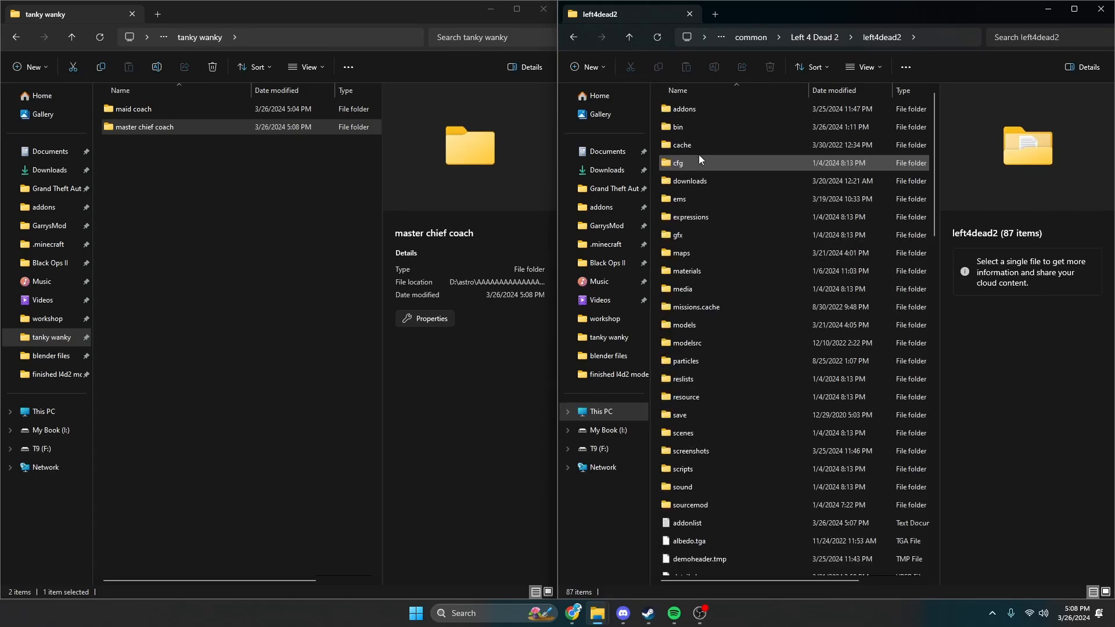
double_click(698, 111)
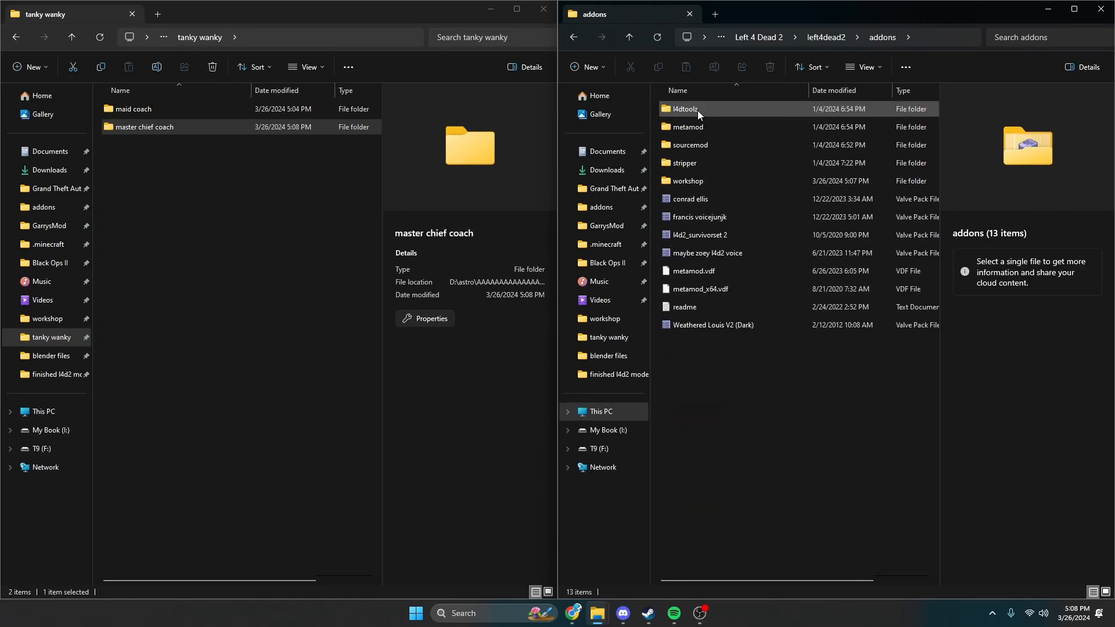
double_click(681, 173)
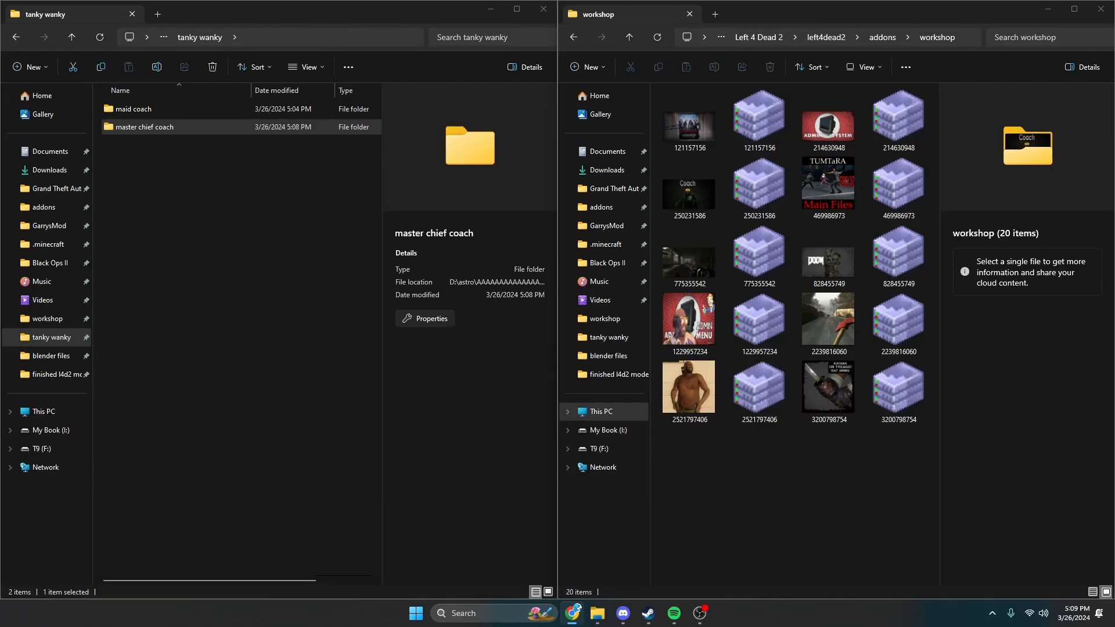
Switch to Chrome, open the Valve Developer Community GCFScape page from the search results and follow its Gamebanana download link
left_click_drag(0, 192, 139, 0)
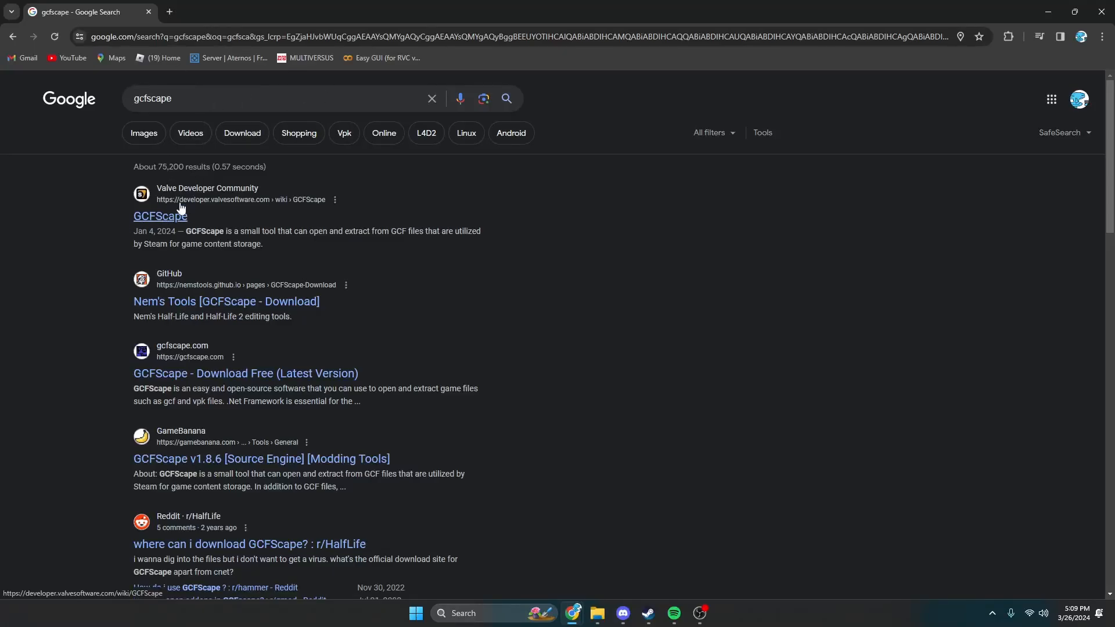
left_click(148, 216)
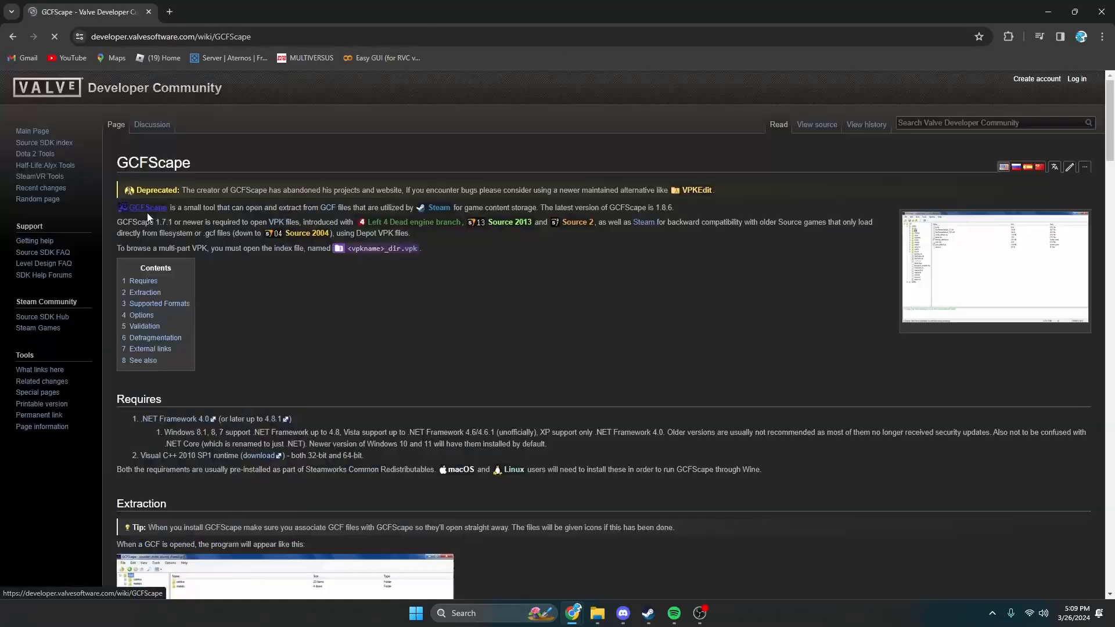
scroll(158, 179, "down", 3)
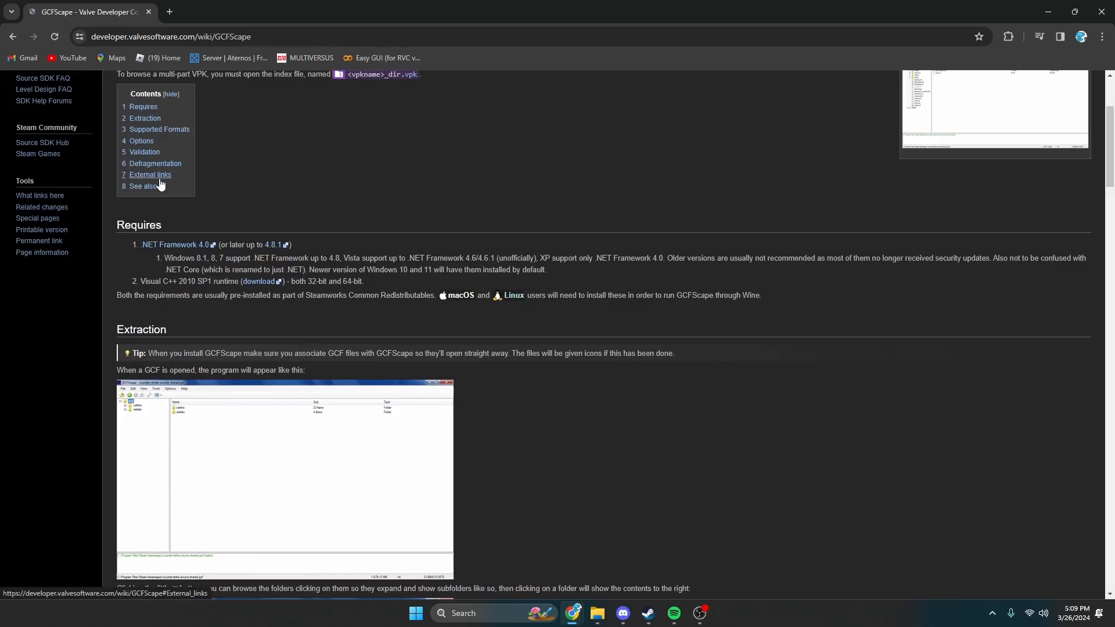
scroll(161, 185, "down", 20)
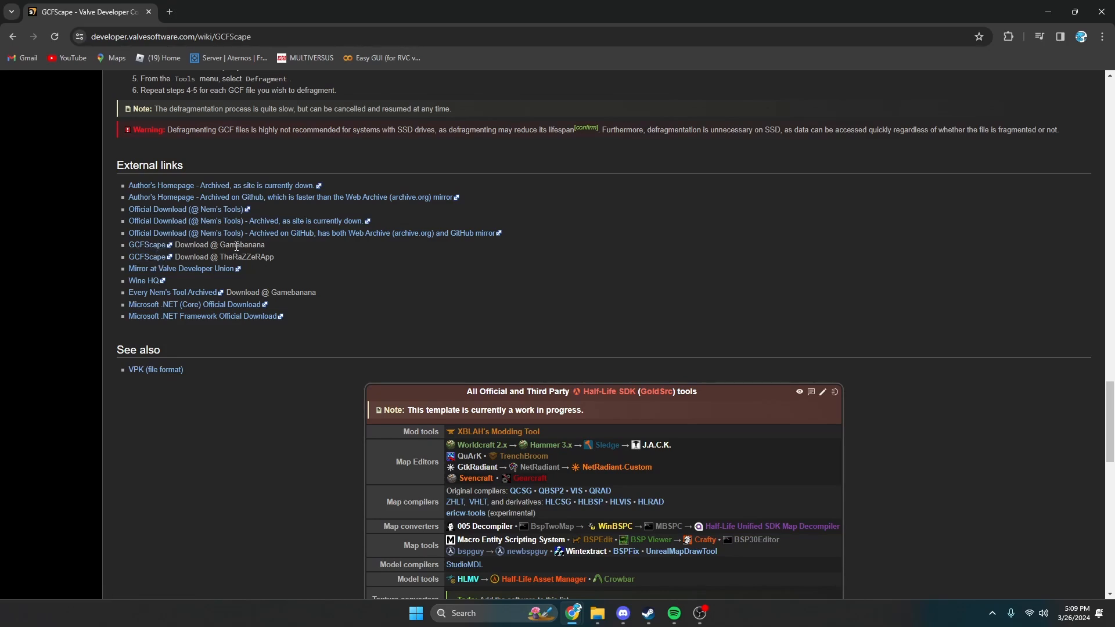
left_click(159, 246)
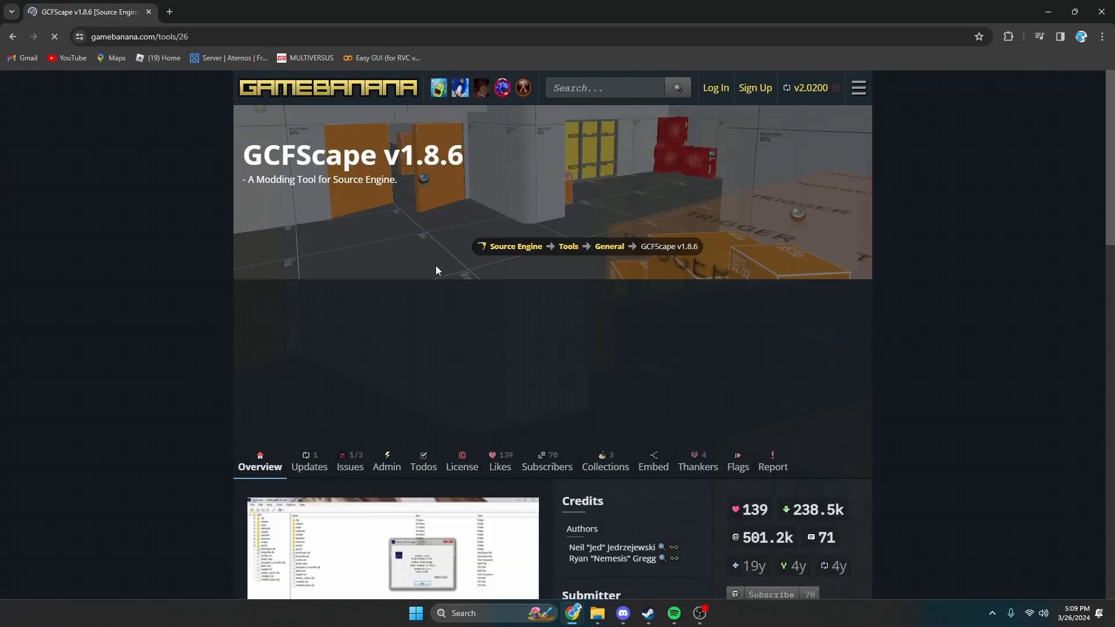
Download the gcfscape_v186.exe installer from the files section of the GameBanana page
scroll(365, 290, "down", 5)
scroll(360, 287, "down", 3)
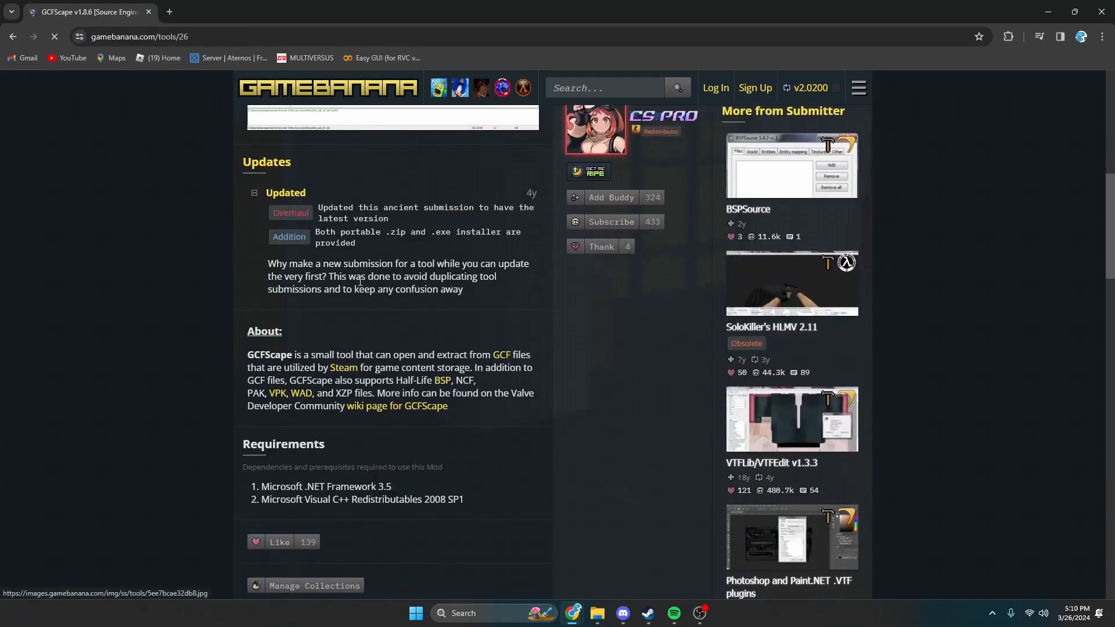
scroll(360, 285, "down", 5)
scroll(359, 281, "down", 2)
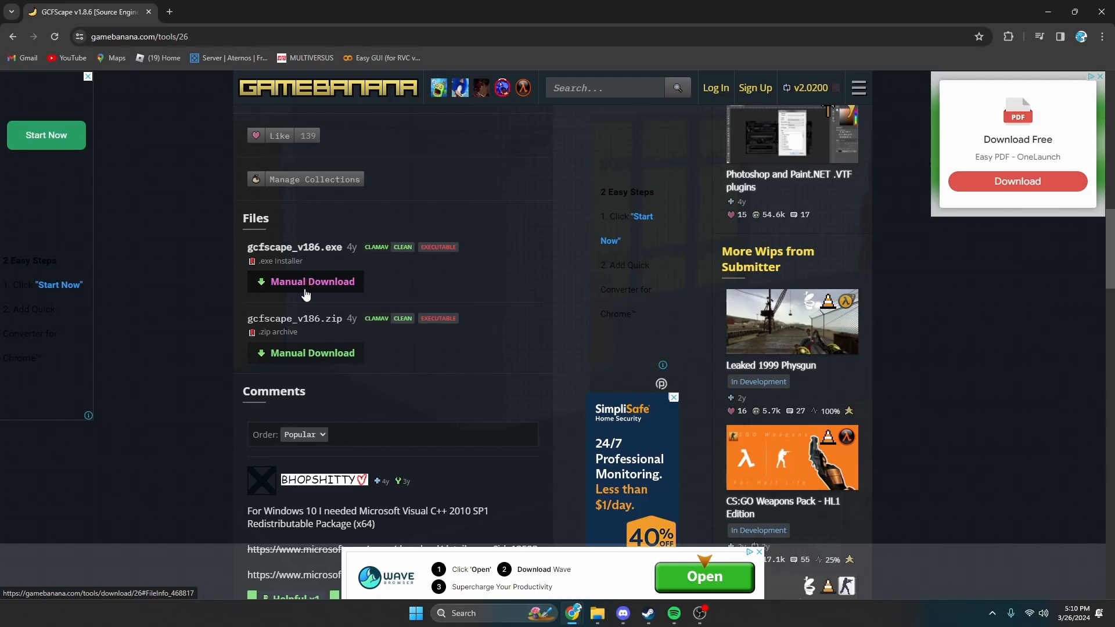
mouse_move(404, 248)
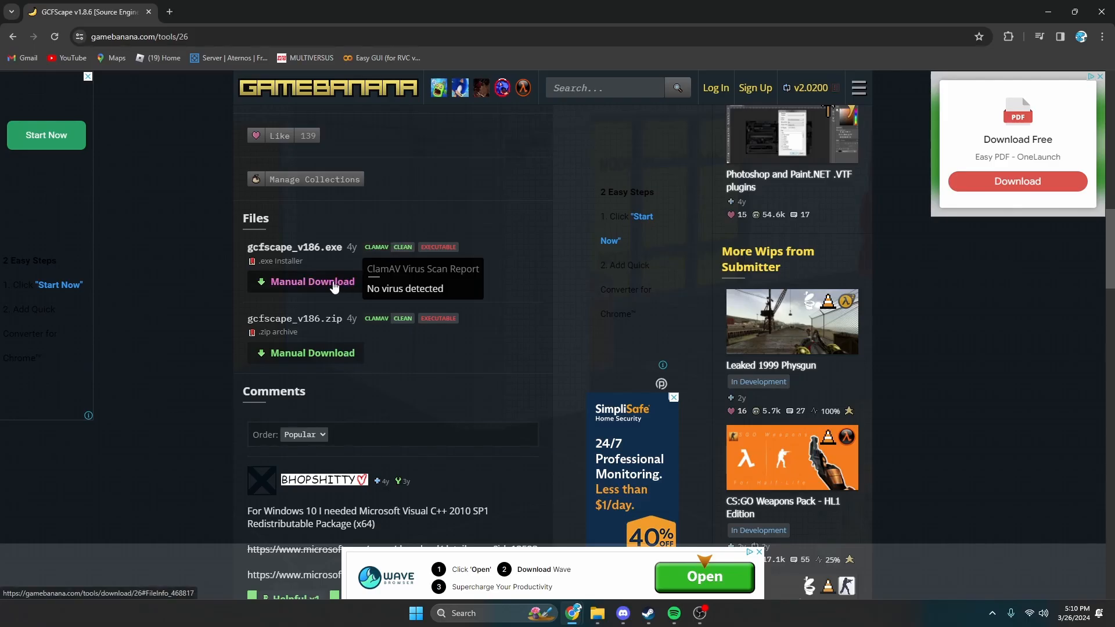
left_click(311, 282)
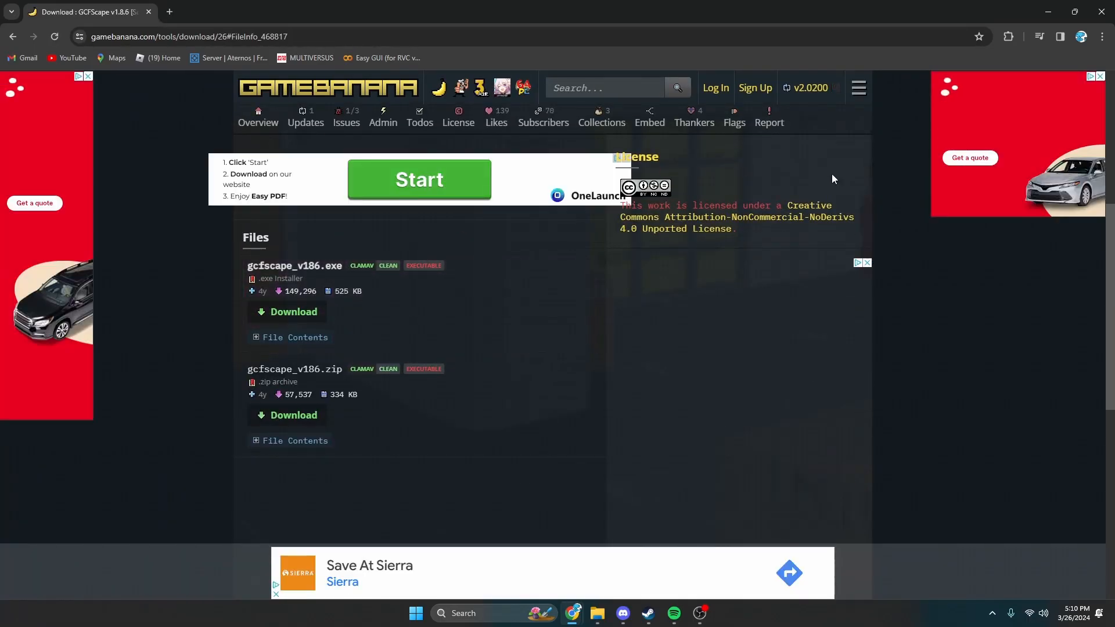
left_click(292, 315)
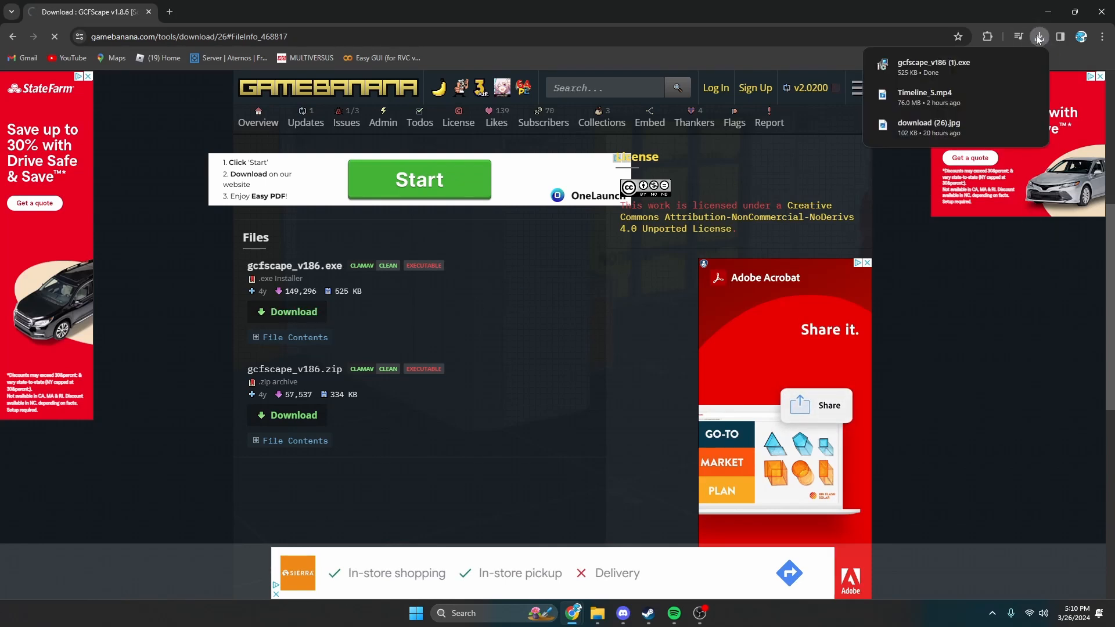
left_click(929, 74)
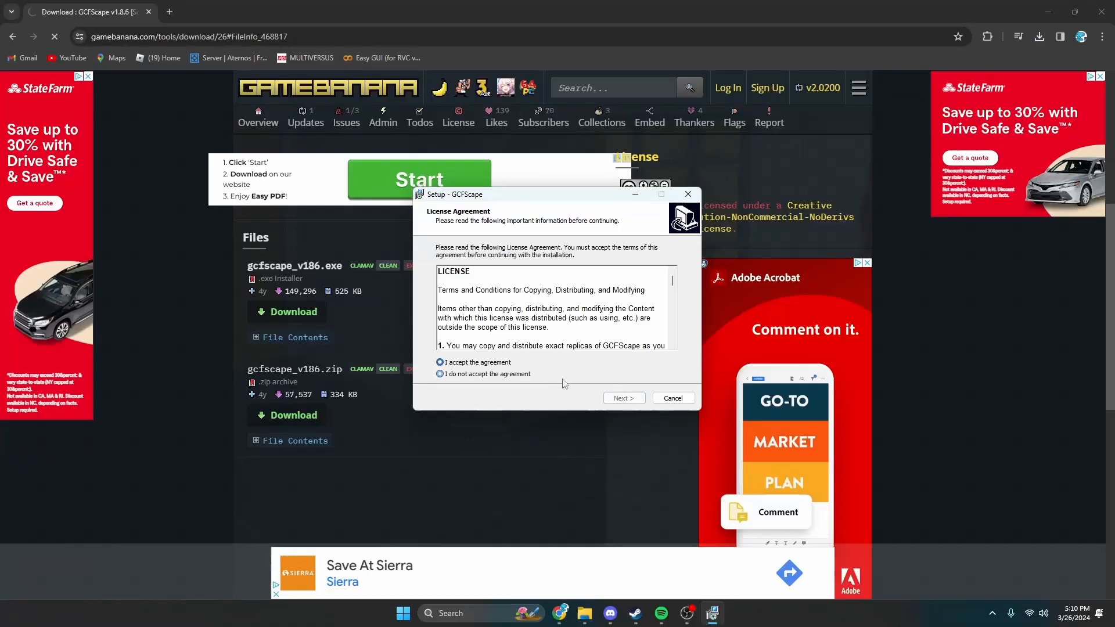
left_click(622, 398)
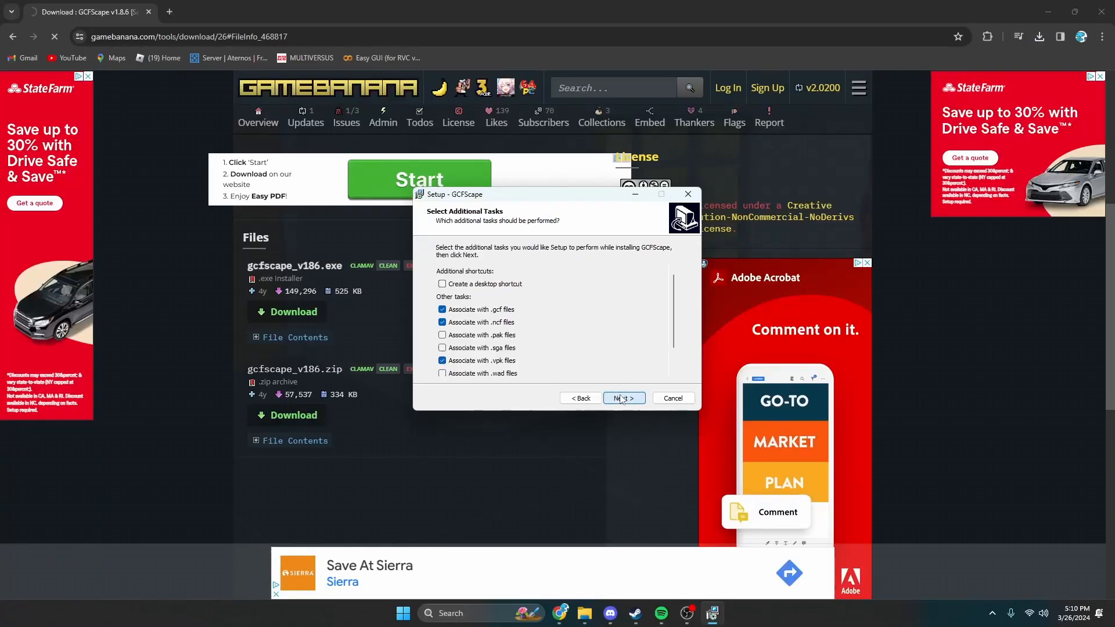
left_click(672, 399)
left_click(596, 362)
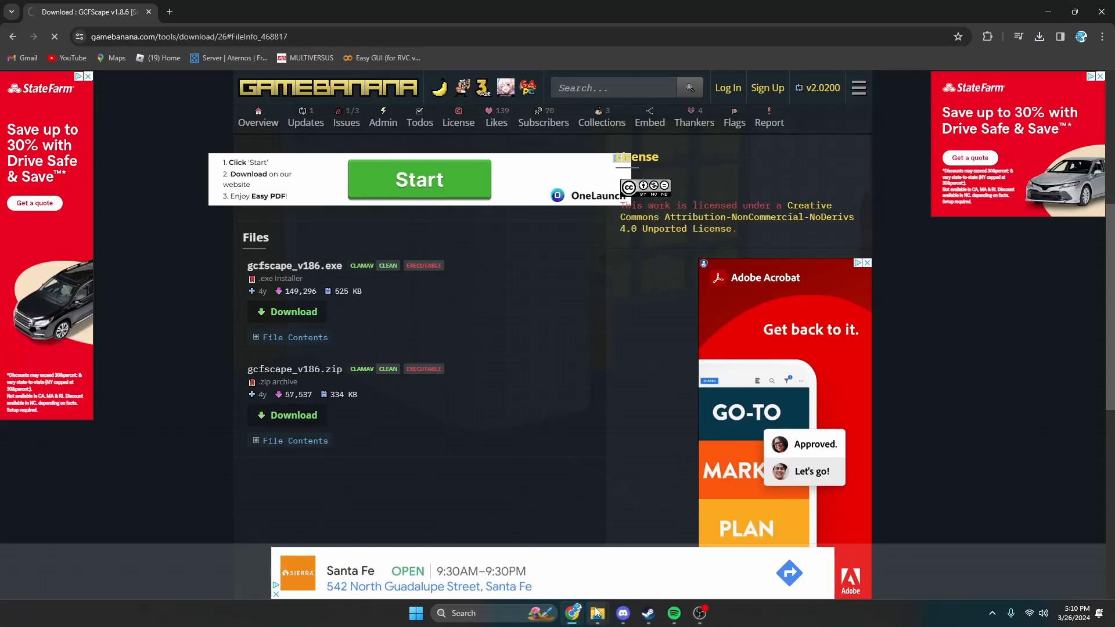
Return to the paired File Explorer windows and open 250231586.vpk with GCFScape, making it always the app for .vpk files
mouse_move(597, 614)
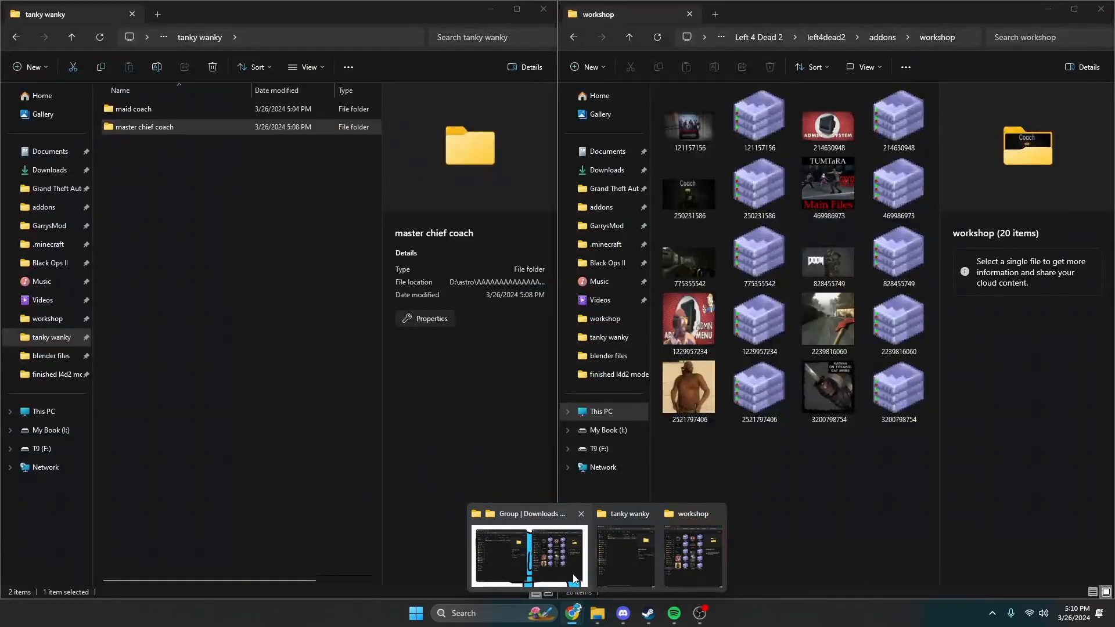
left_click(573, 575)
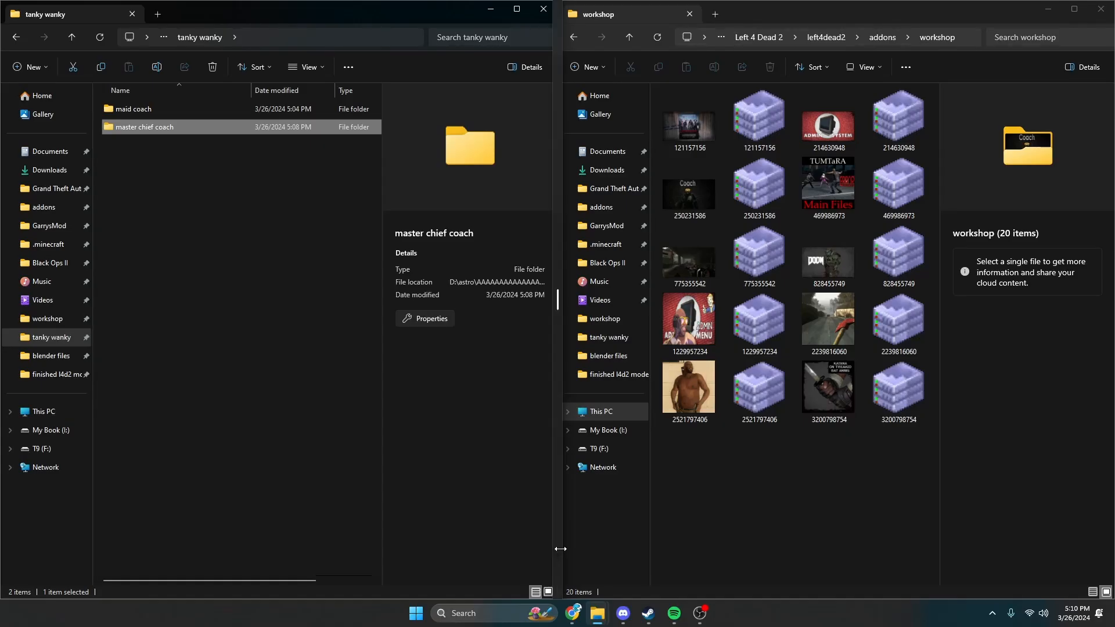
left_click(761, 194)
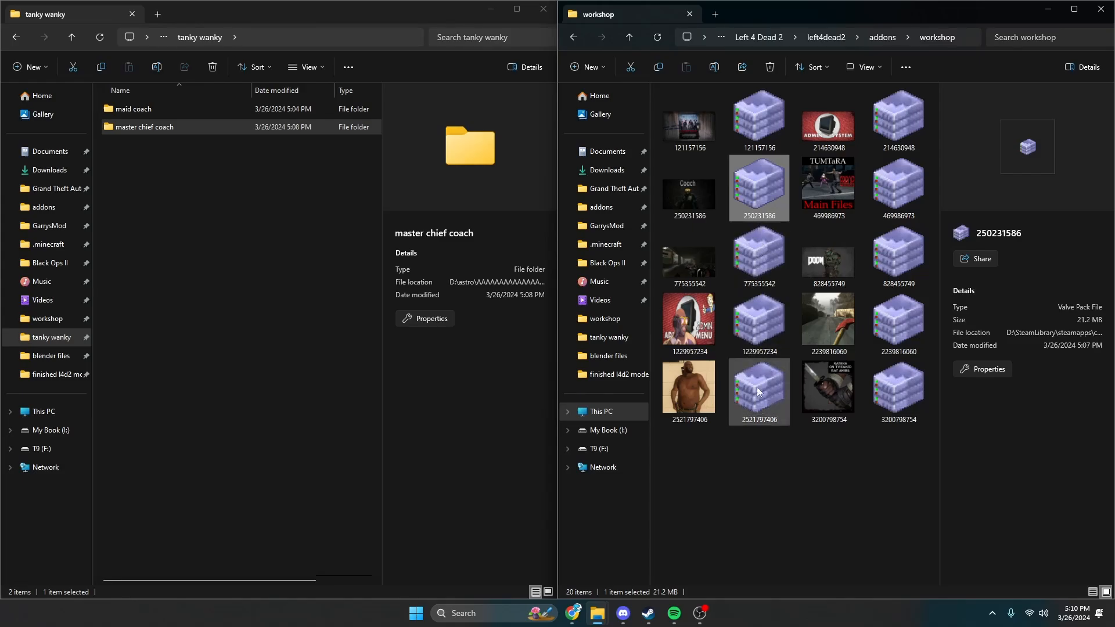
right_click(761, 217)
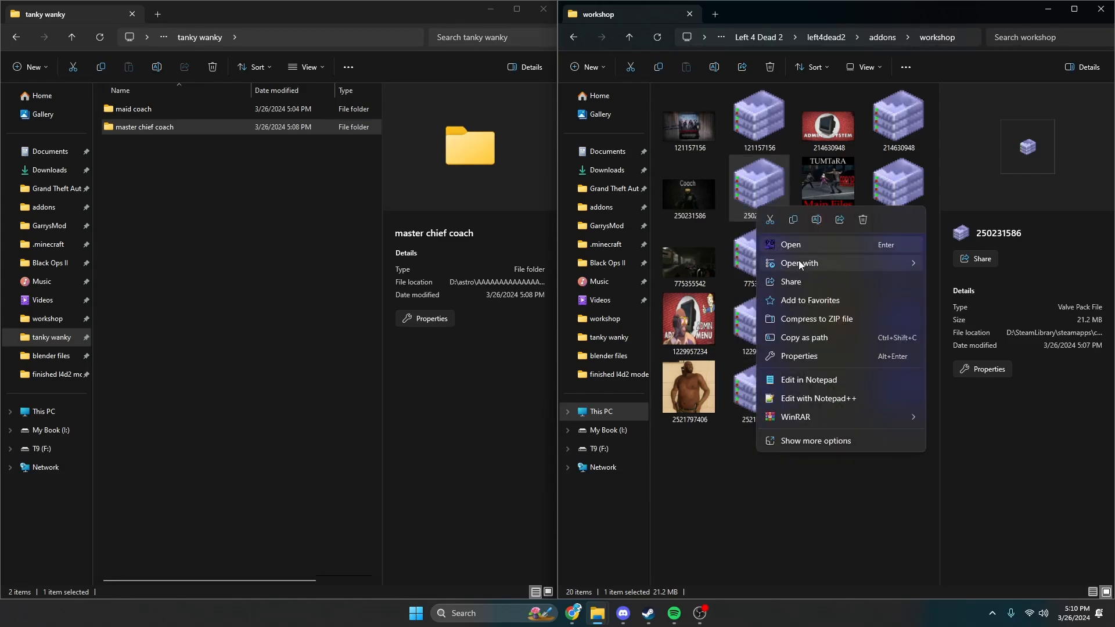
mouse_move(813, 263)
left_click(953, 302)
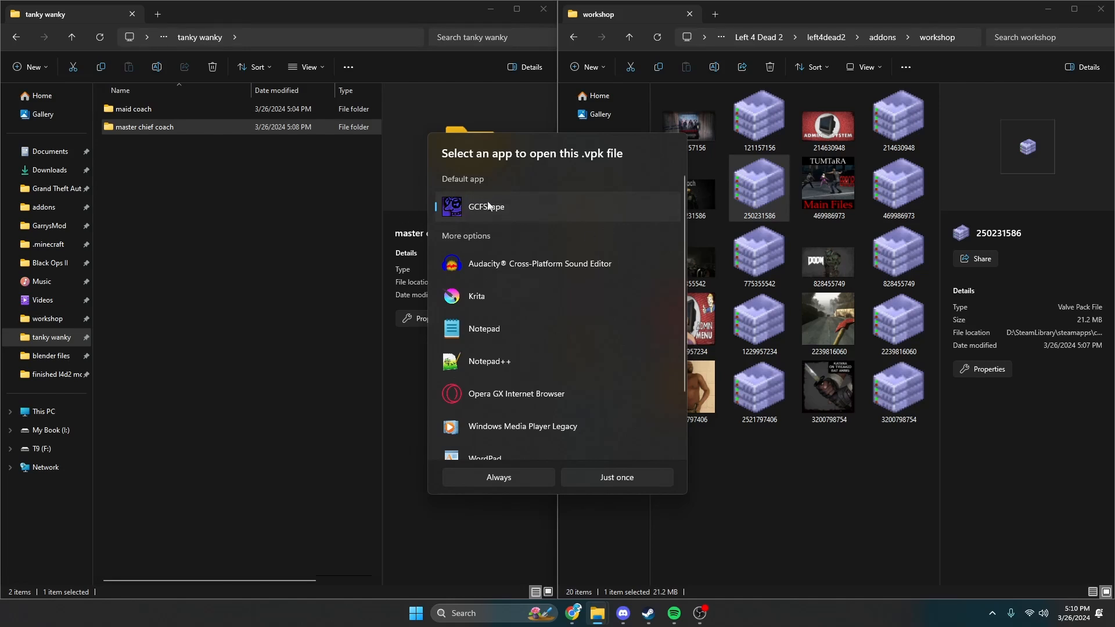
scroll(549, 291, "down", 2)
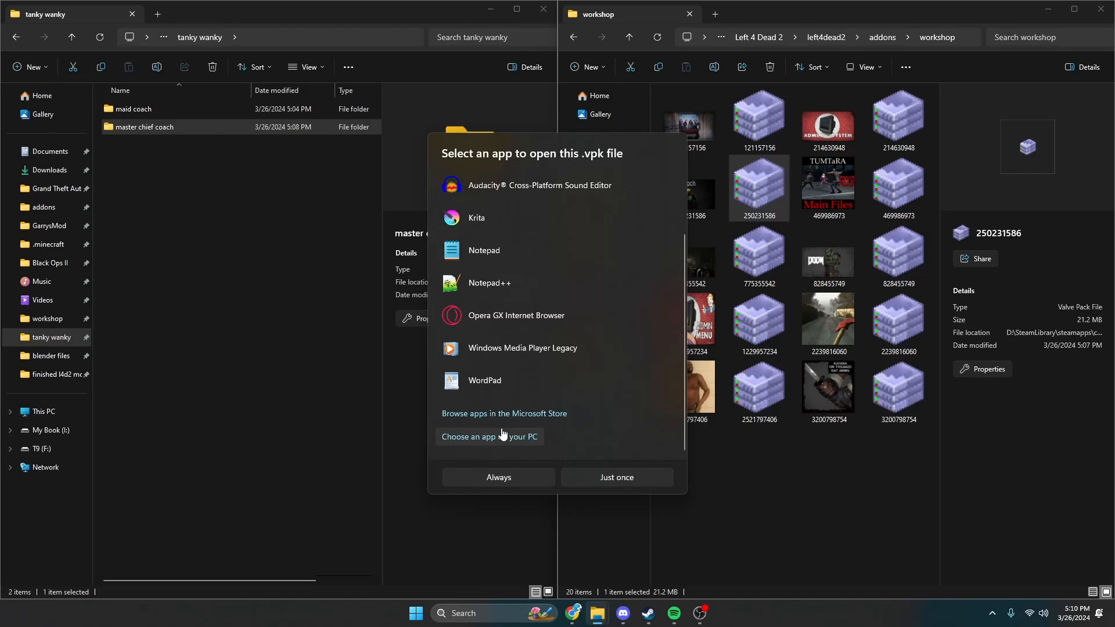
scroll(508, 360, "up", 3)
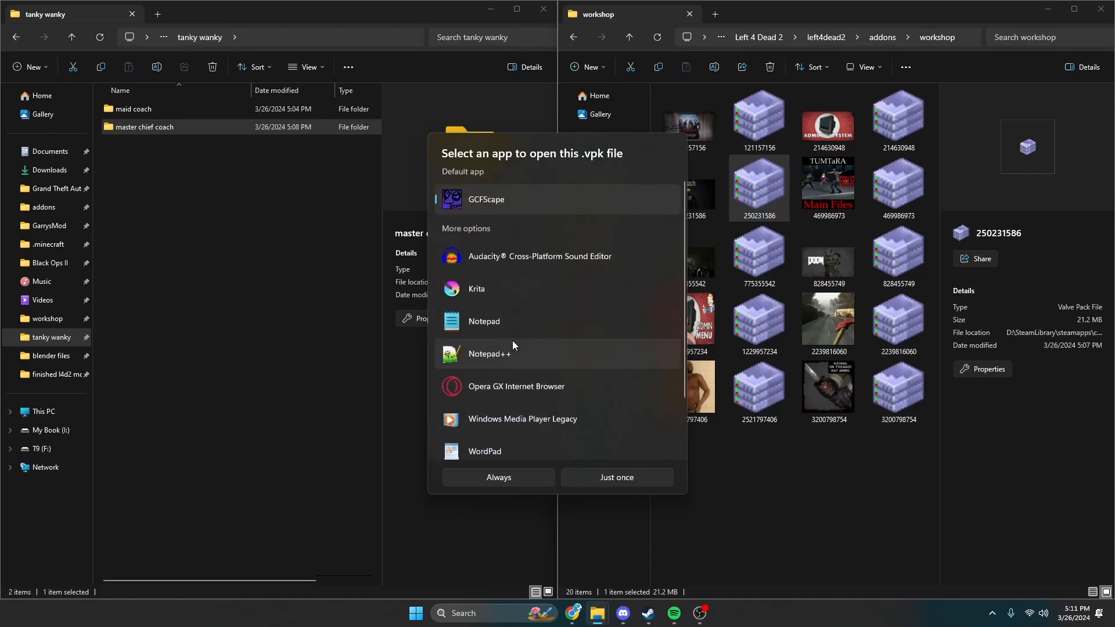
left_click(511, 480)
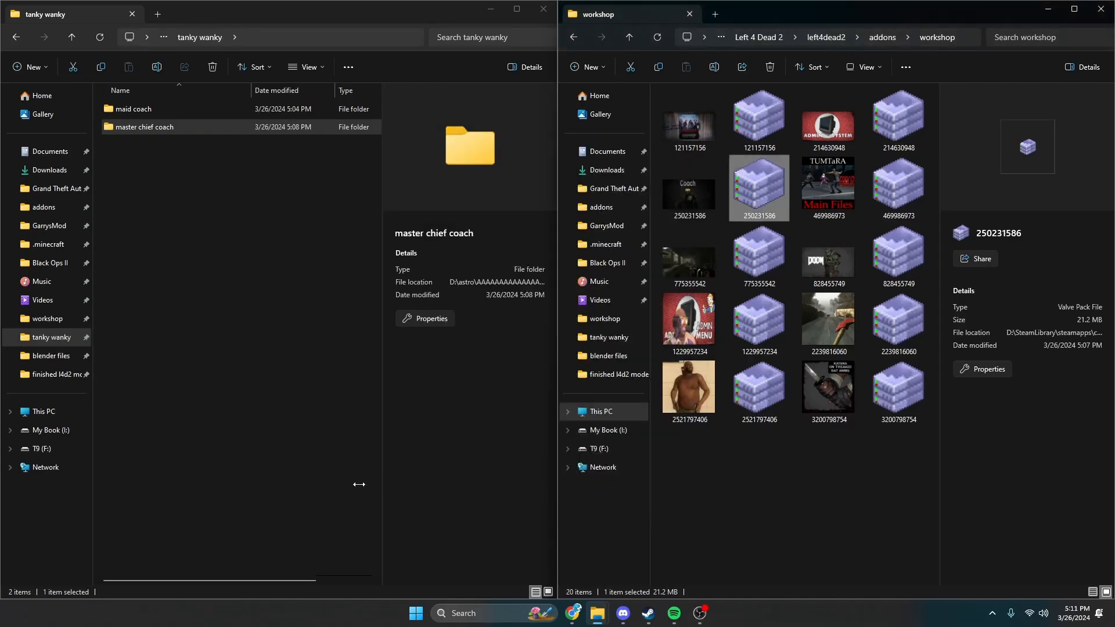
Shrink the GCFScape window and place it over the workshop window, leaving the tanky wanky window uncovered
left_click_drag(273, 34, 718, 74)
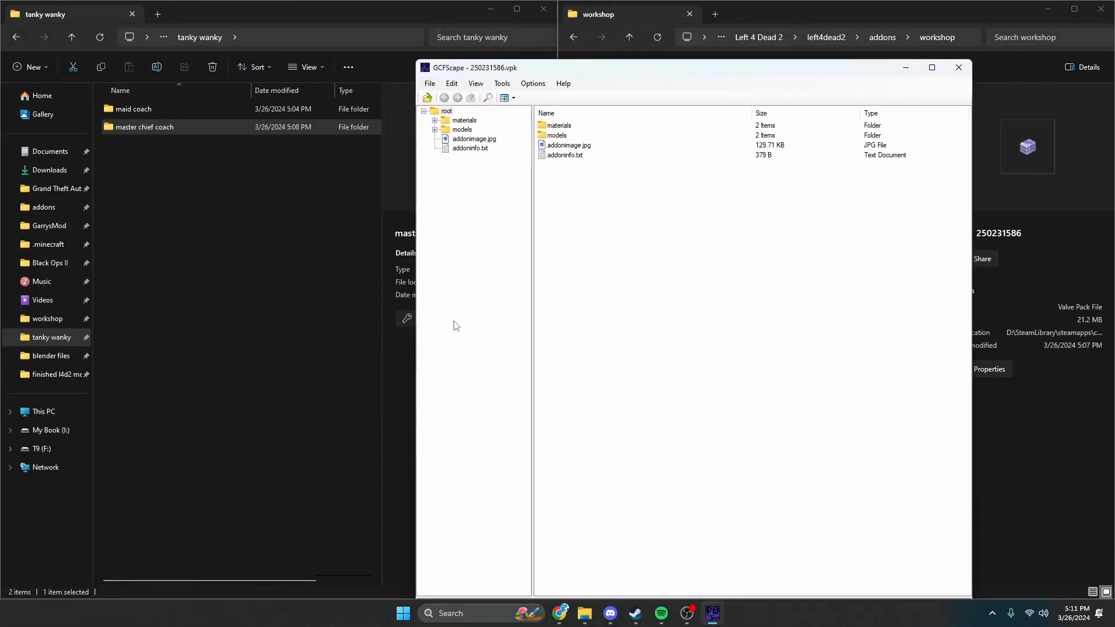
left_click_drag(547, 70, 499, 27)
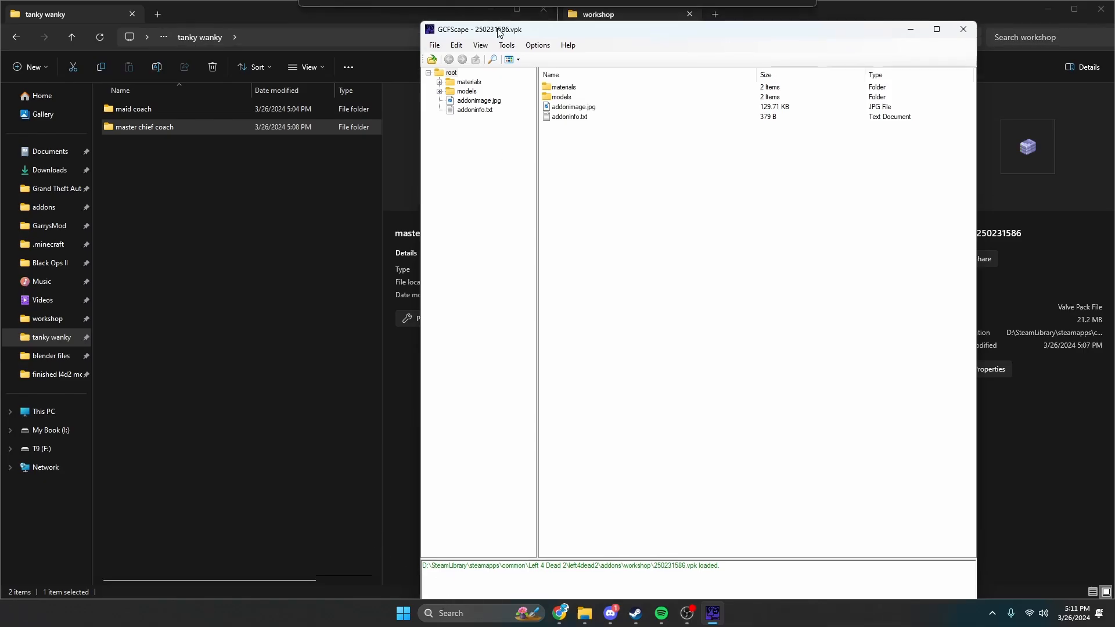
left_click(610, 614)
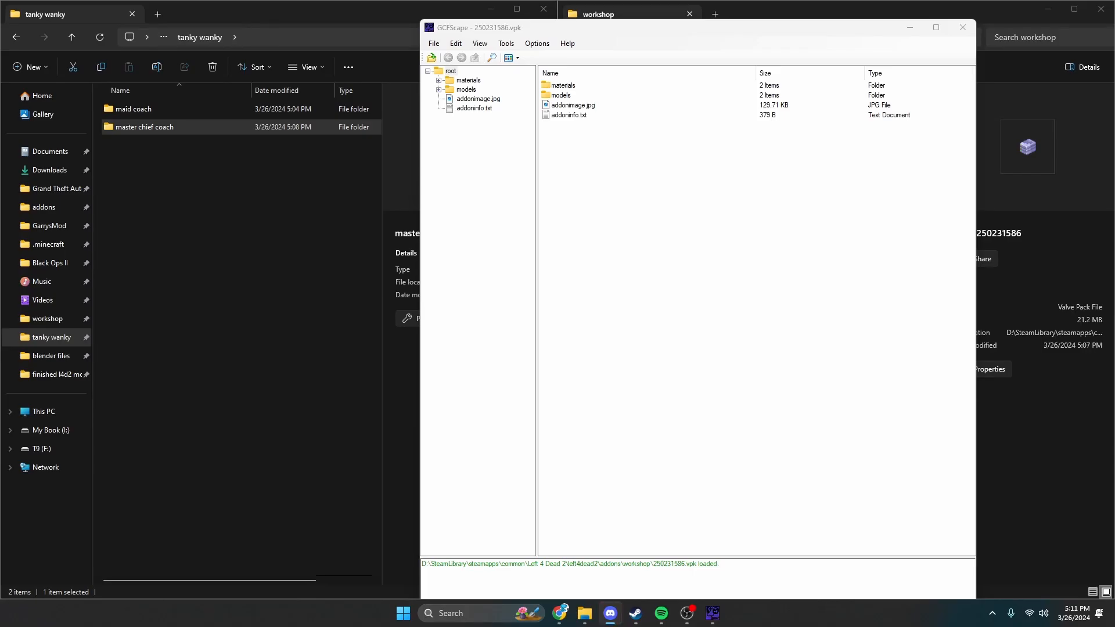
mouse_move(468, 33)
left_mouse_down()
mouse_move(465, 2)
mouse_move(464, 15)
left_mouse_up()
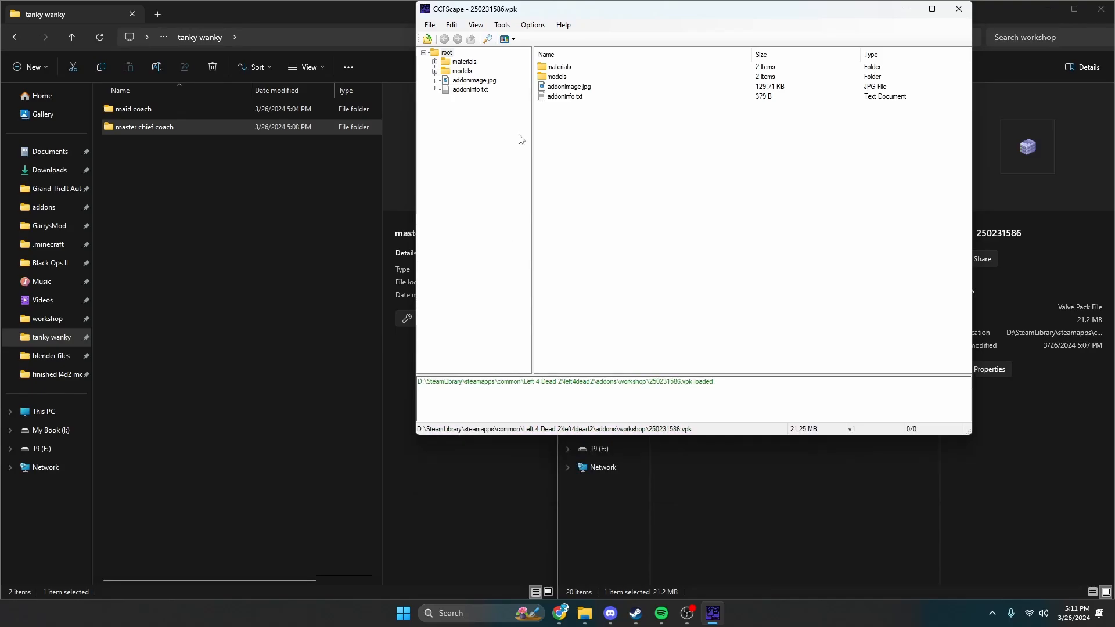
left_click_drag(502, 13, 655, 116)
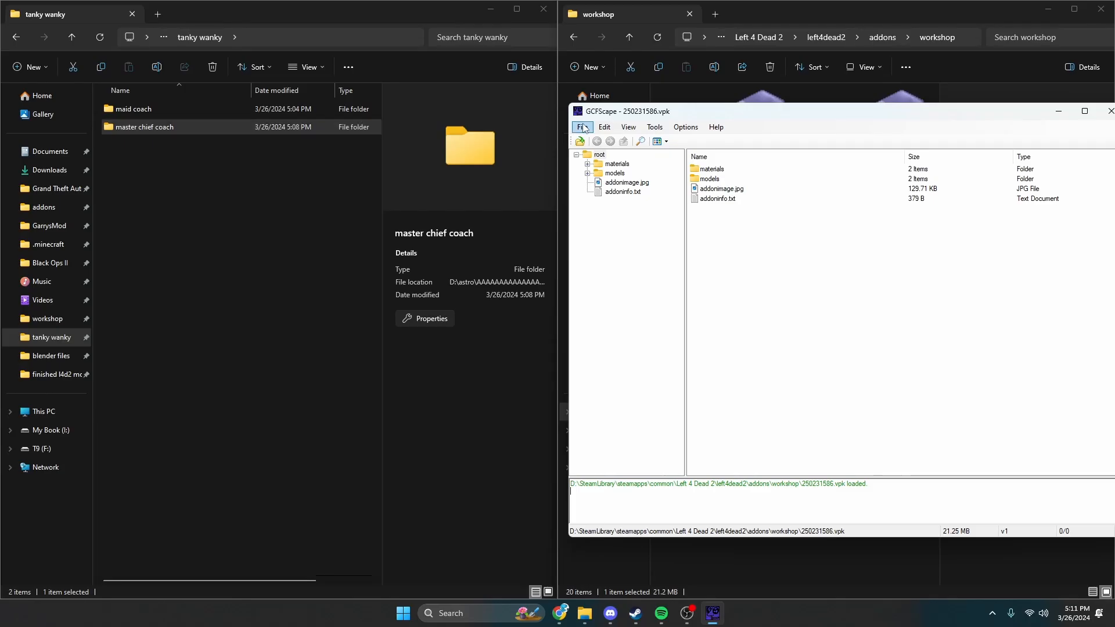
Extract the materials and models folders from the VPK into the master chief coach folder
left_click(707, 179)
left_click(709, 169, "ctrl")
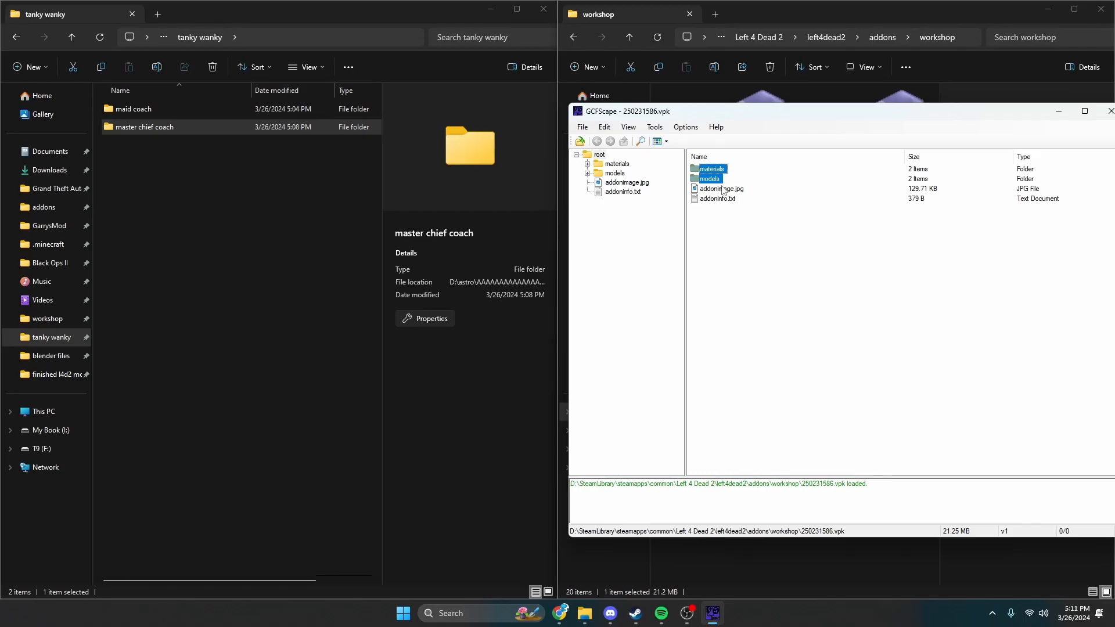
left_click_drag(711, 172, 708, 189)
left_click_drag(708, 188, 146, 130)
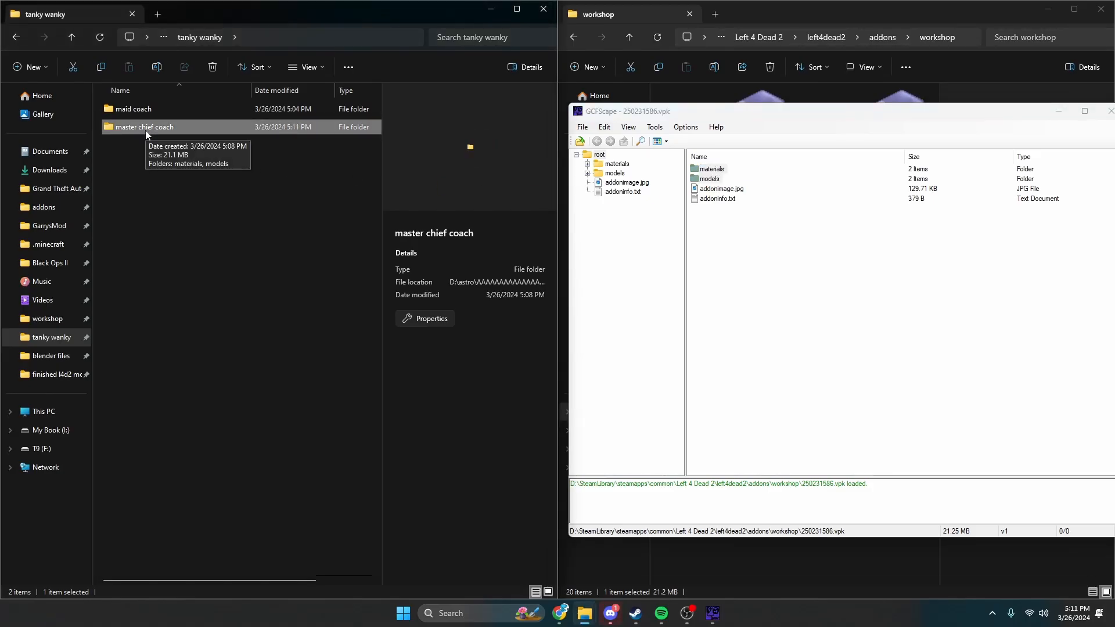
Check the extracted contents of the master chief coach folder and create a folder named decompiled in tanky wanky
double_click(145, 128)
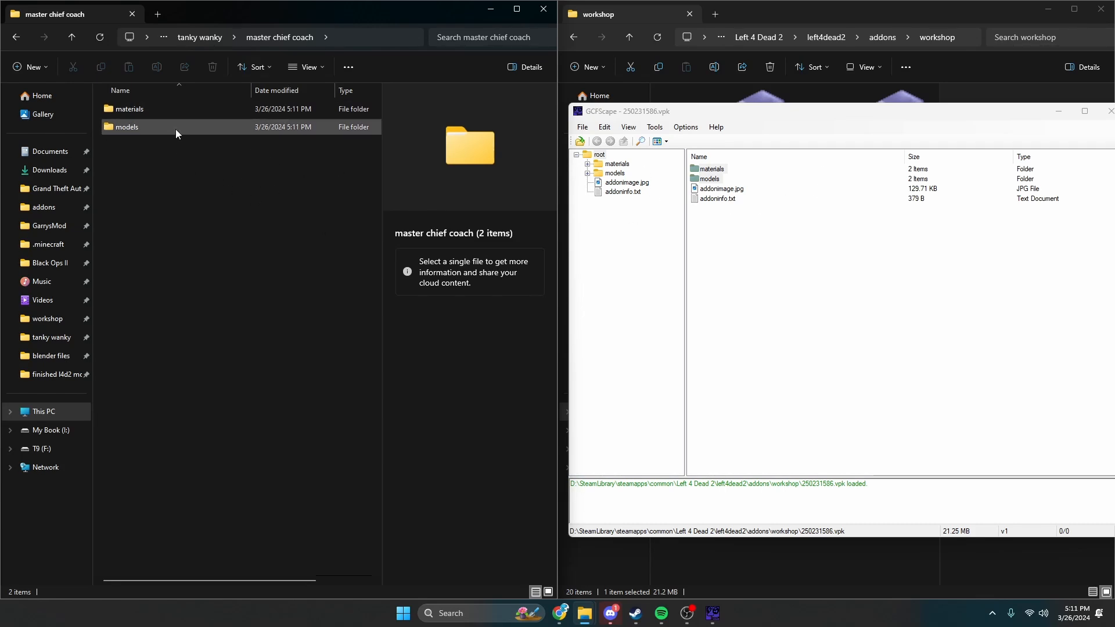
left_click(14, 36)
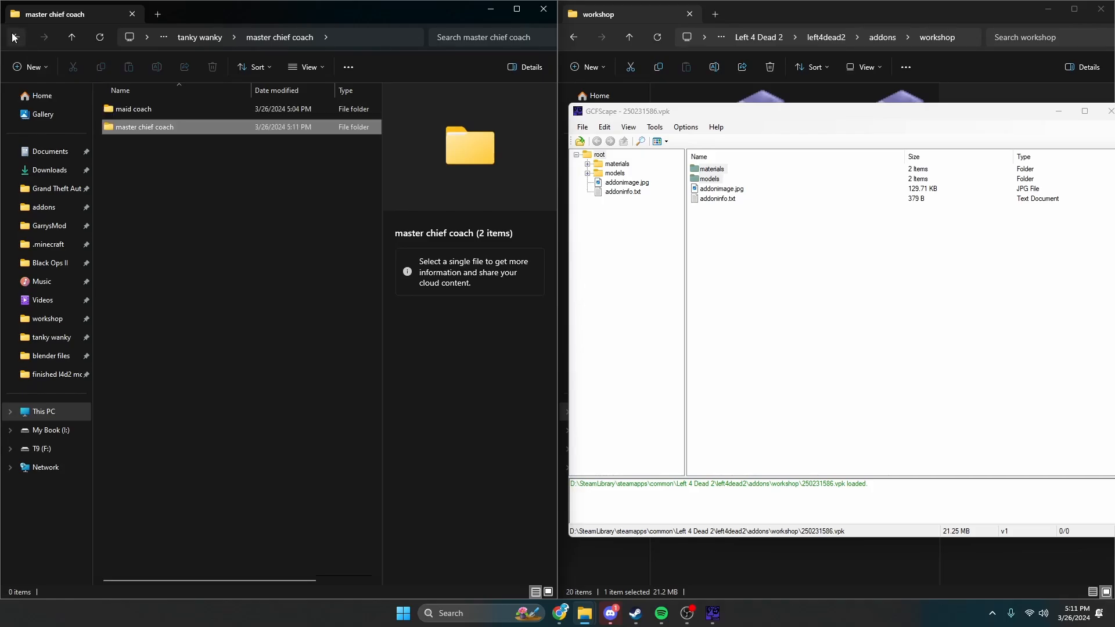
left_click(108, 112)
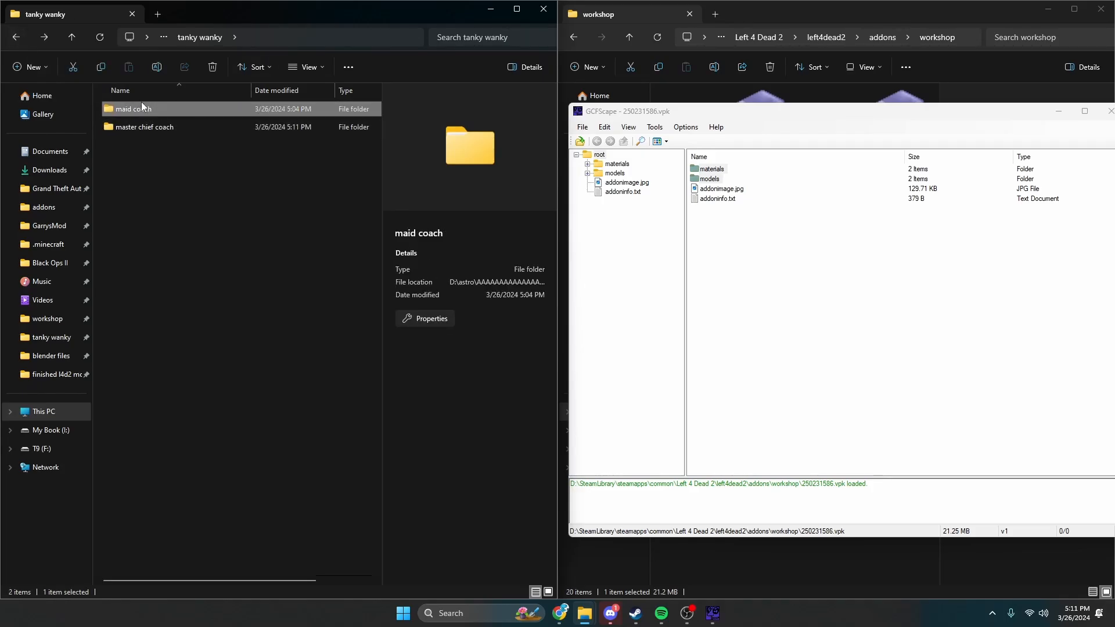
left_click(245, 171)
right_click(244, 172)
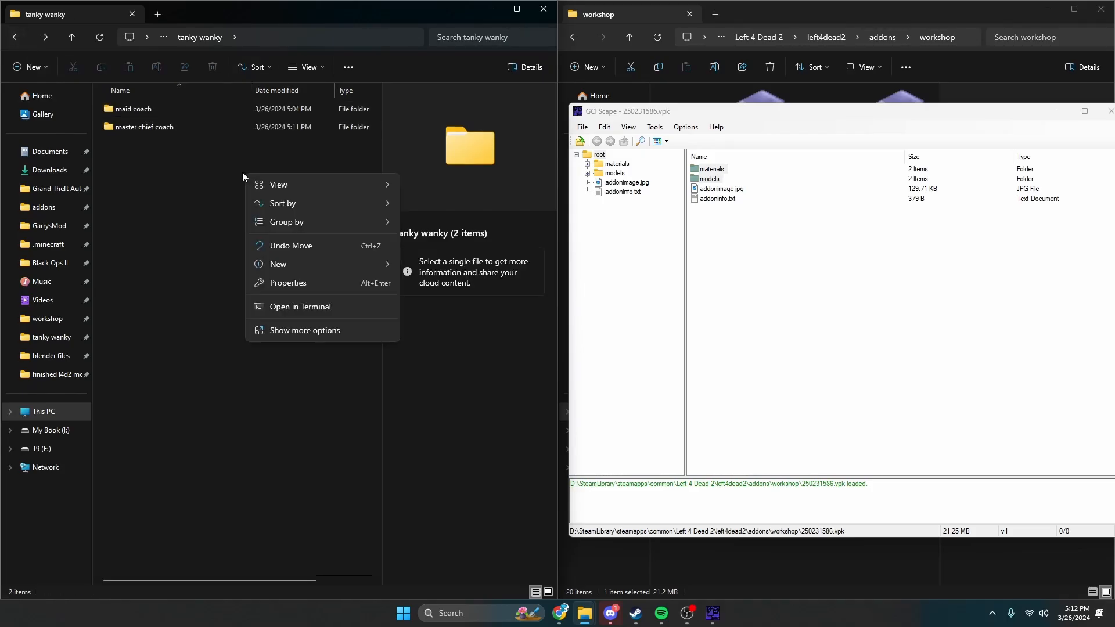
mouse_move(302, 263)
left_click(413, 263)
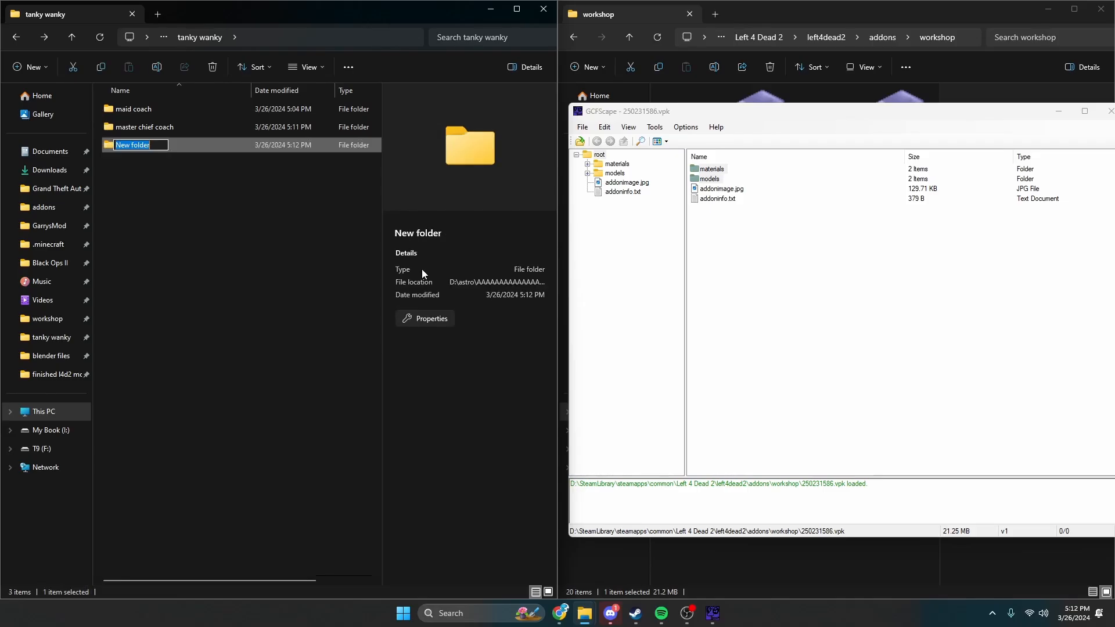
type("decompiled")
key("Return")
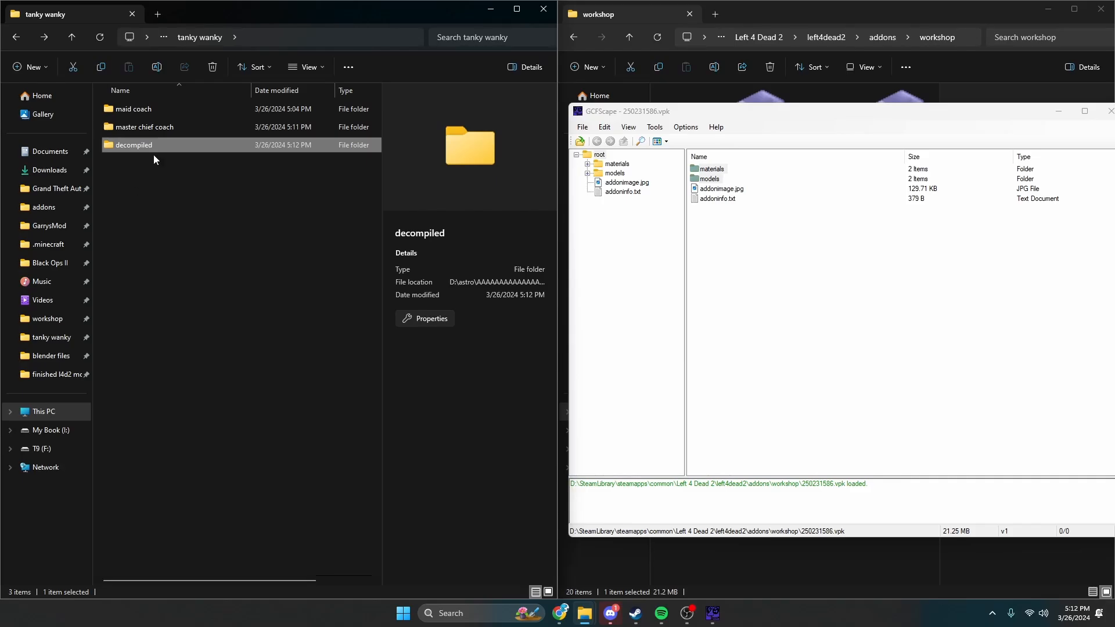
Look inside the models folder of master chief coach, including its weapons subfolder, and return to the master chief coach folder
double_click(161, 127)
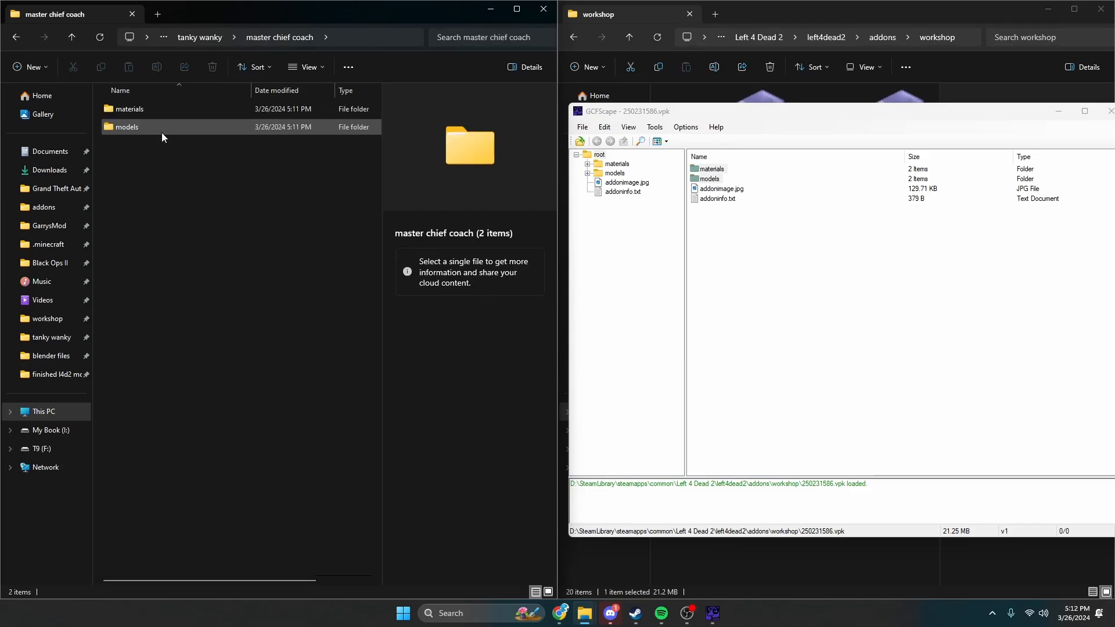
double_click(162, 127)
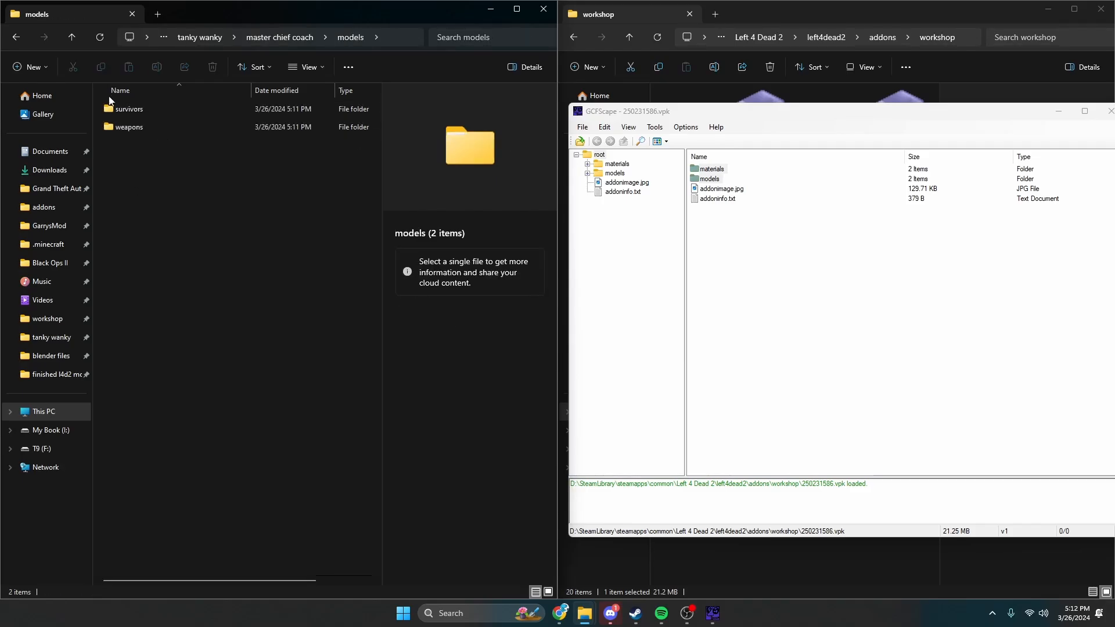
double_click(142, 128)
left_click(16, 37)
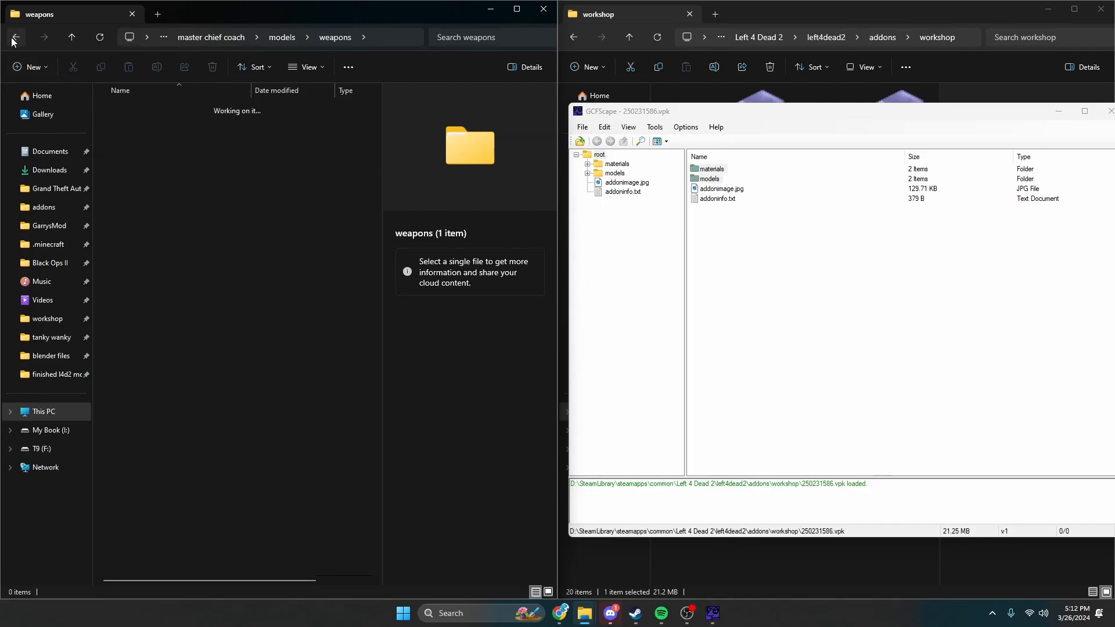
left_click(14, 39)
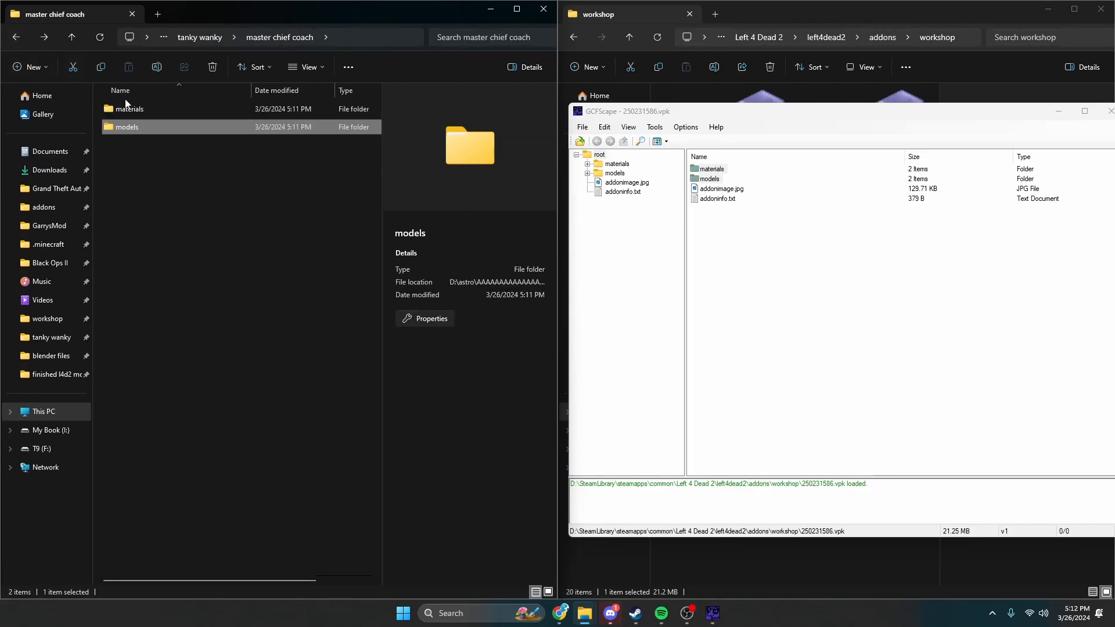
Examine the extracted materials folder, including vgui and the texture files in master_chief_coach under models > survivors
left_click(133, 110)
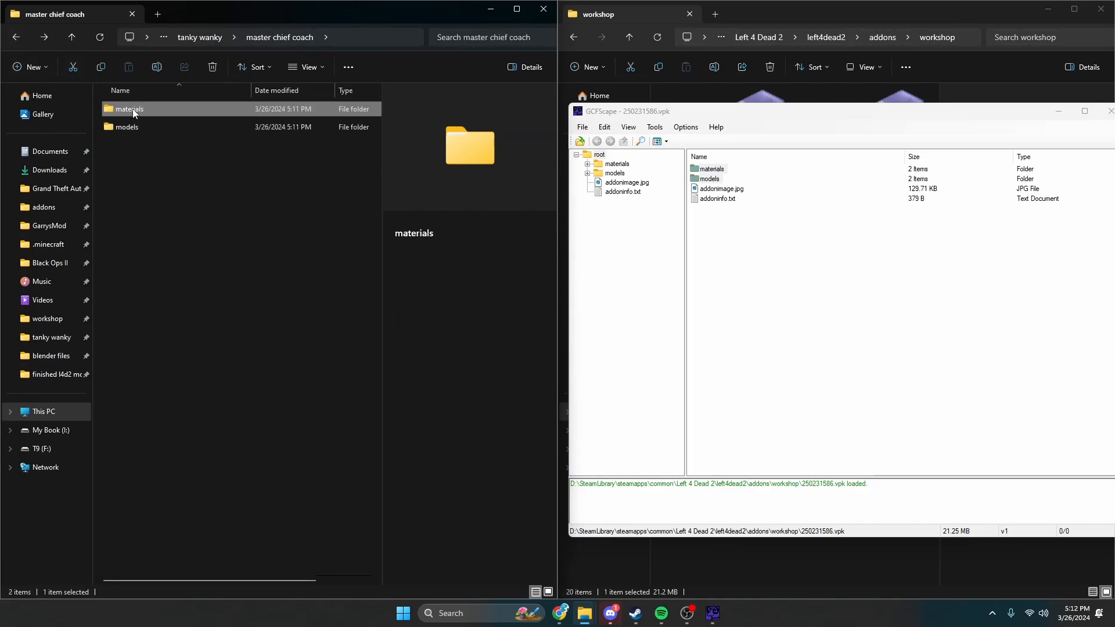
double_click(132, 109)
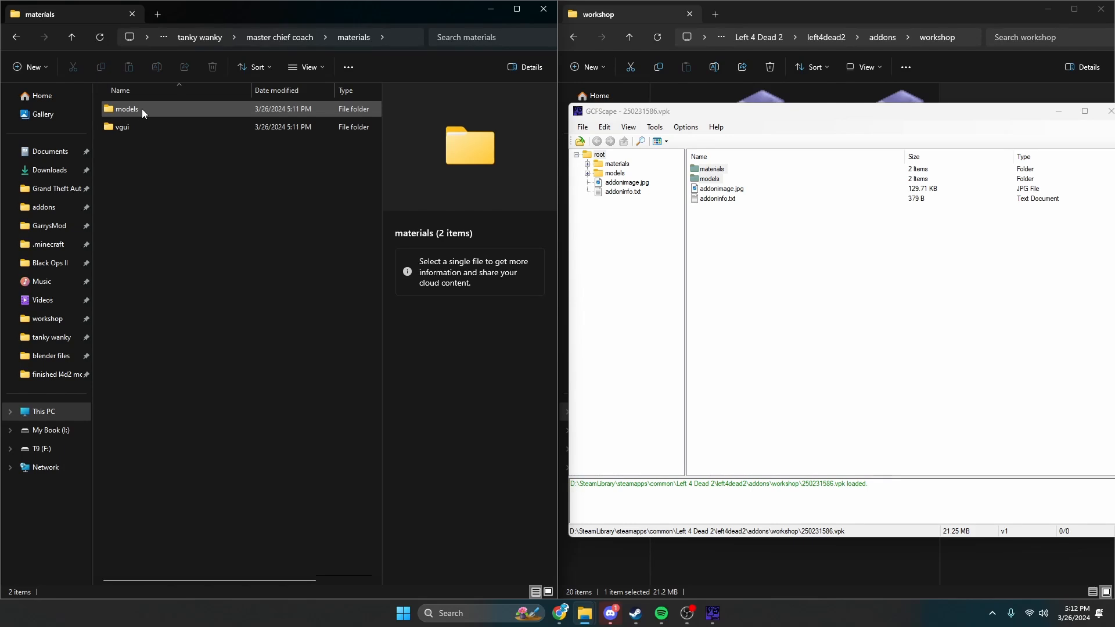
left_click(122, 125)
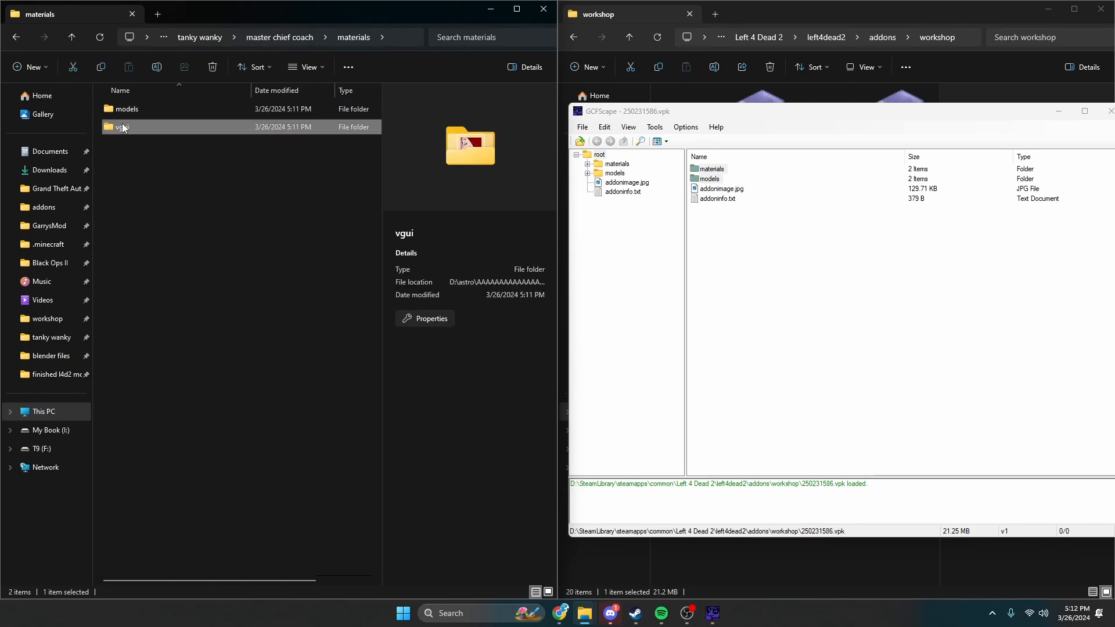
mouse_move(140, 109)
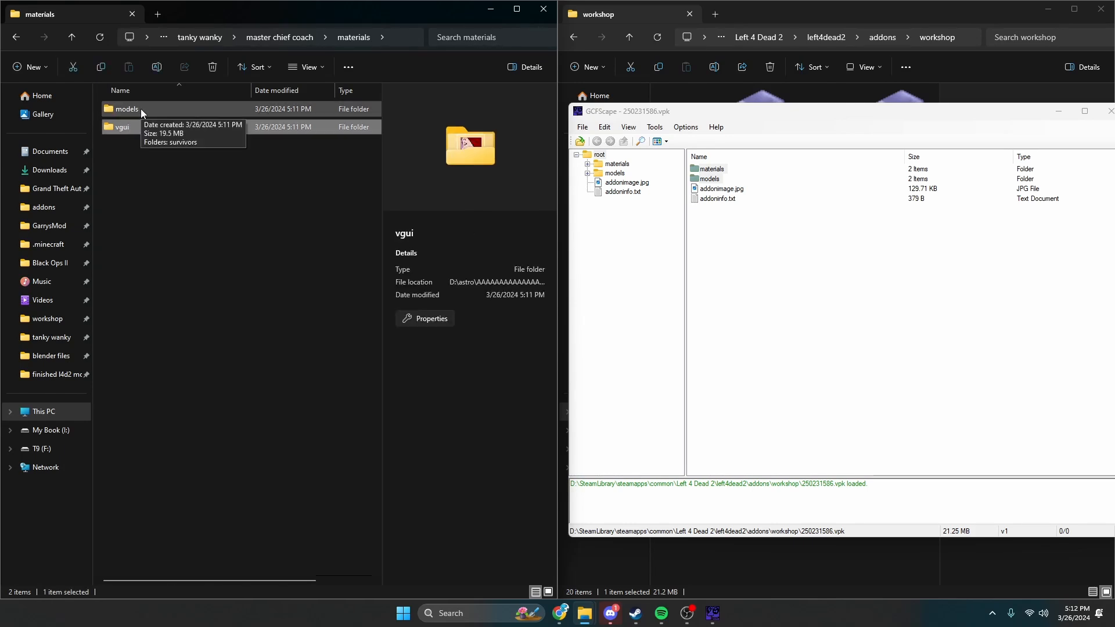
double_click(162, 114)
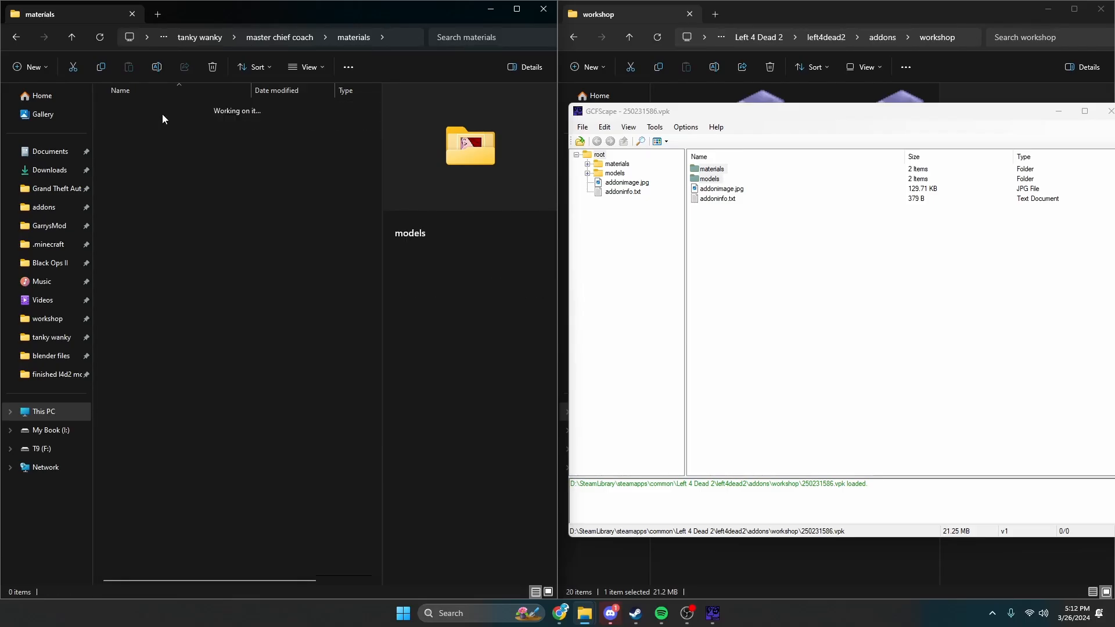
double_click(162, 110)
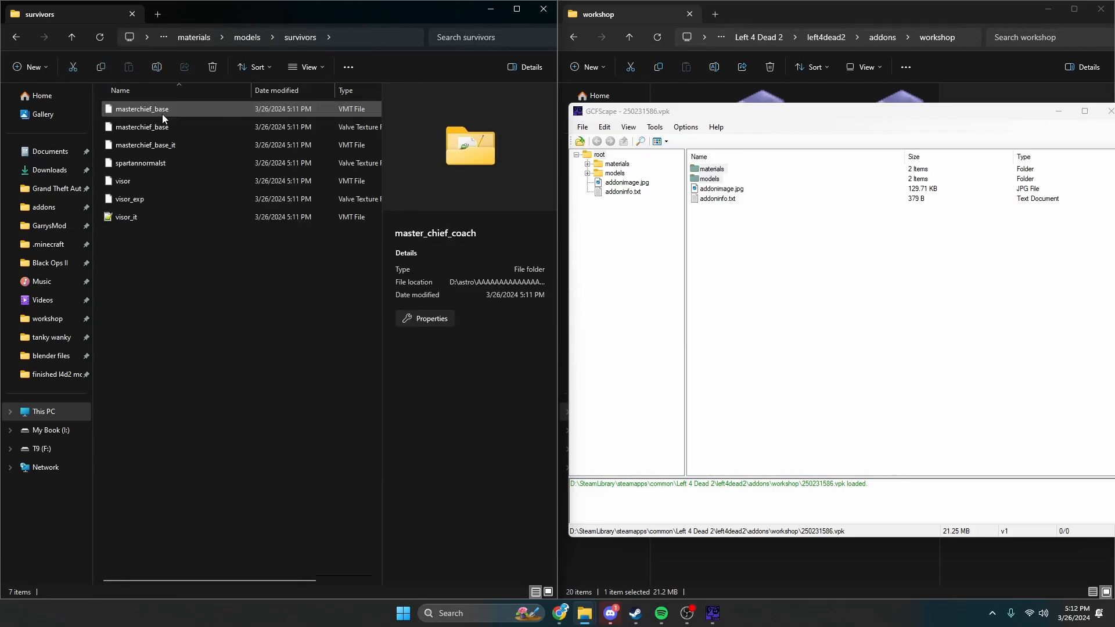
left_click(156, 122)
left_click(22, 46)
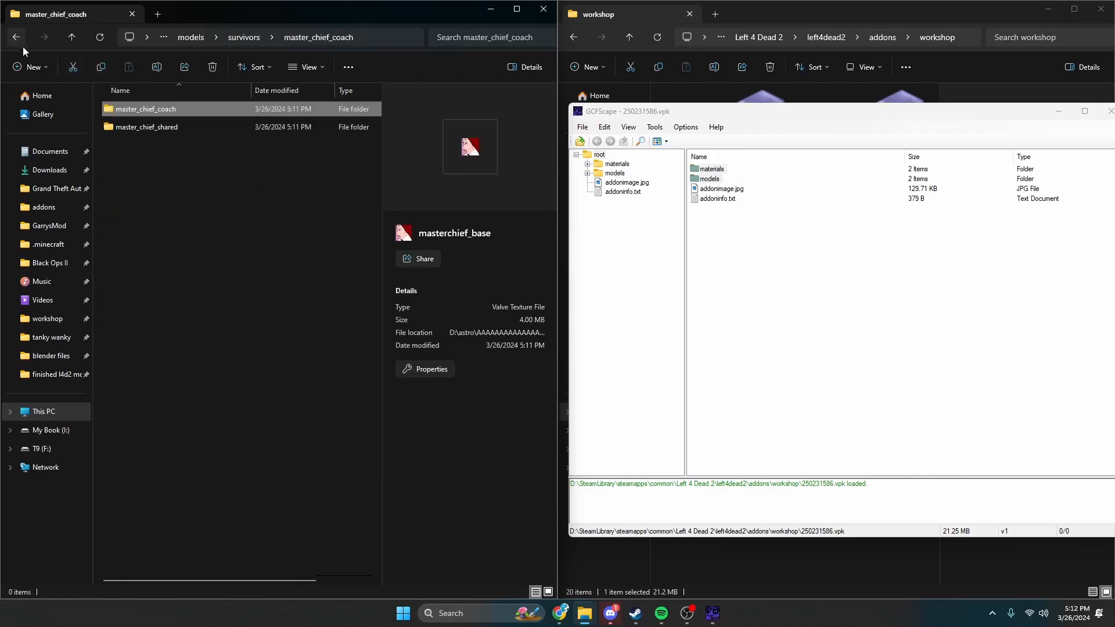
left_click(168, 128)
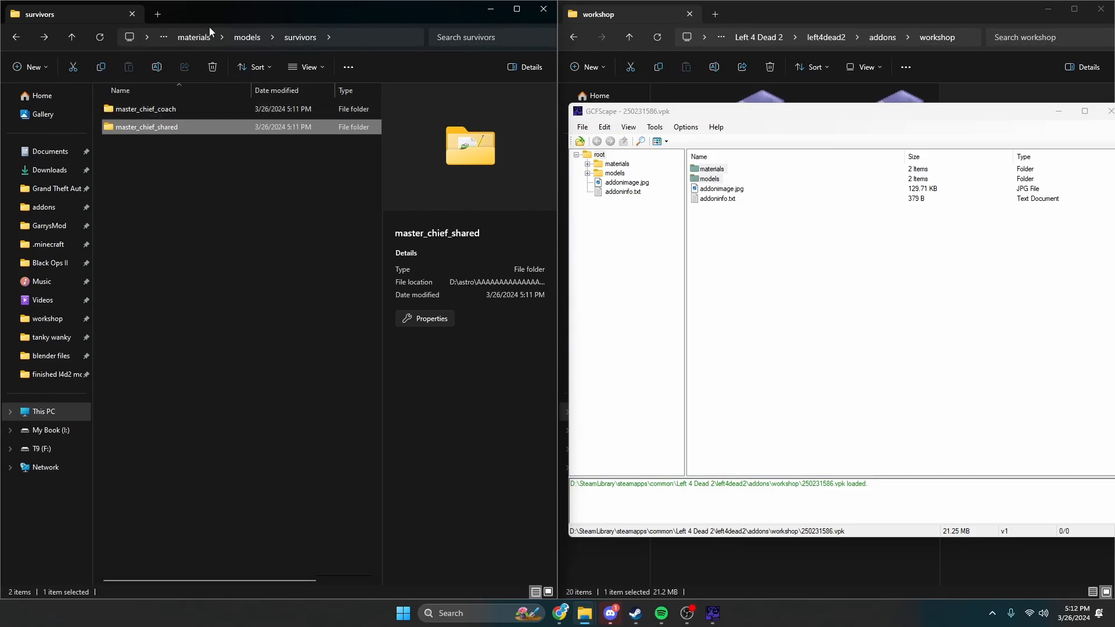
Go back to the master chief coach models folder and examine the model files in weapons > arms and in survivors
left_click(245, 37)
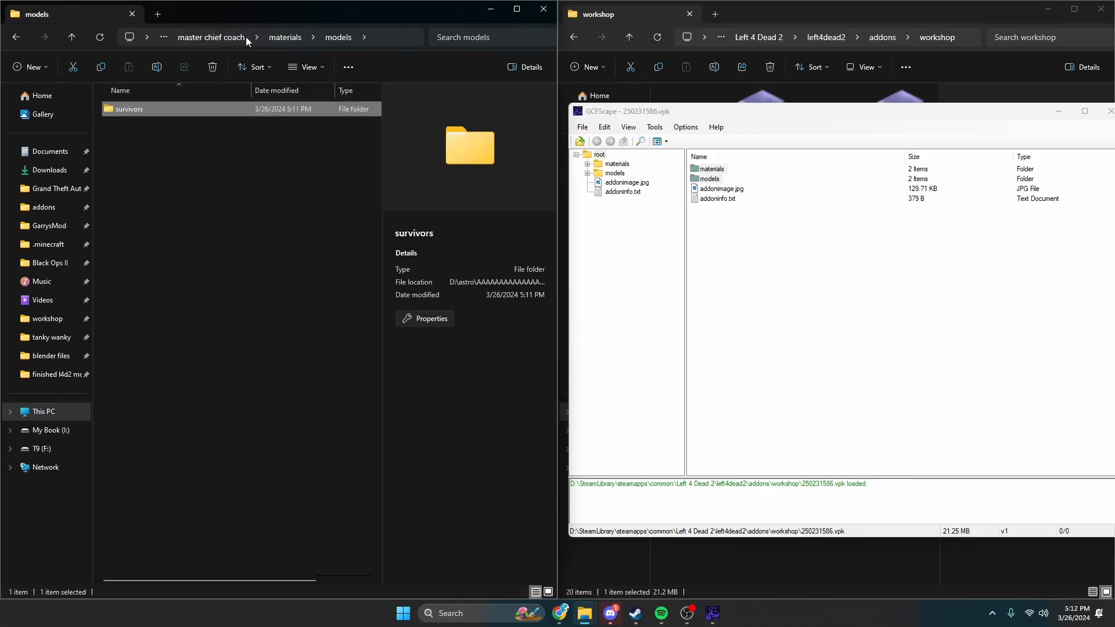
left_click(292, 39)
left_click(284, 38)
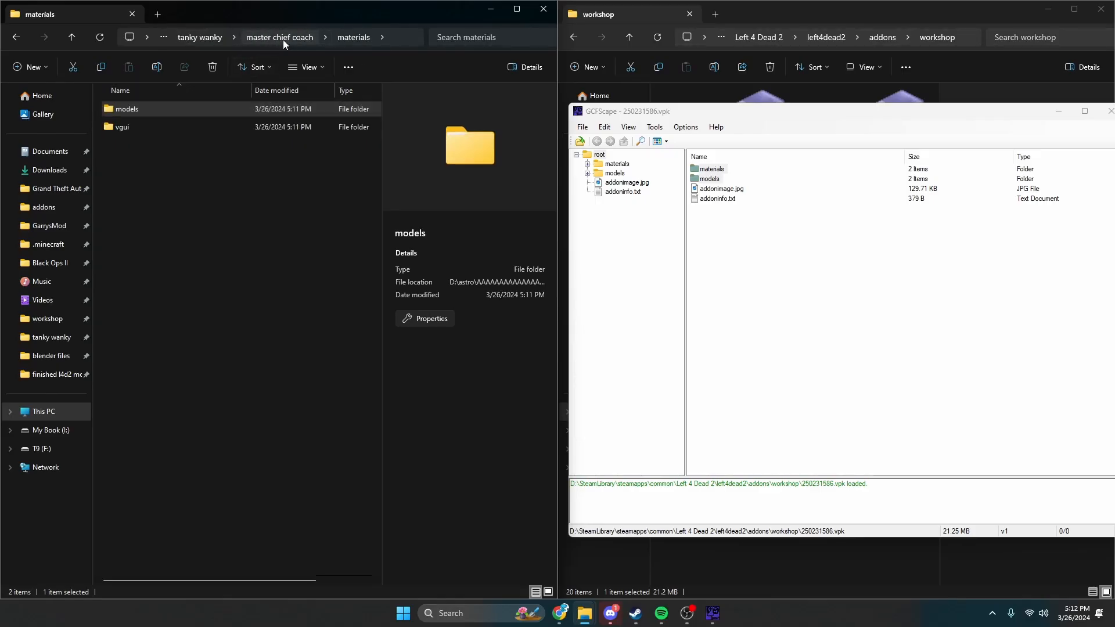
left_click(143, 125)
double_click(142, 125)
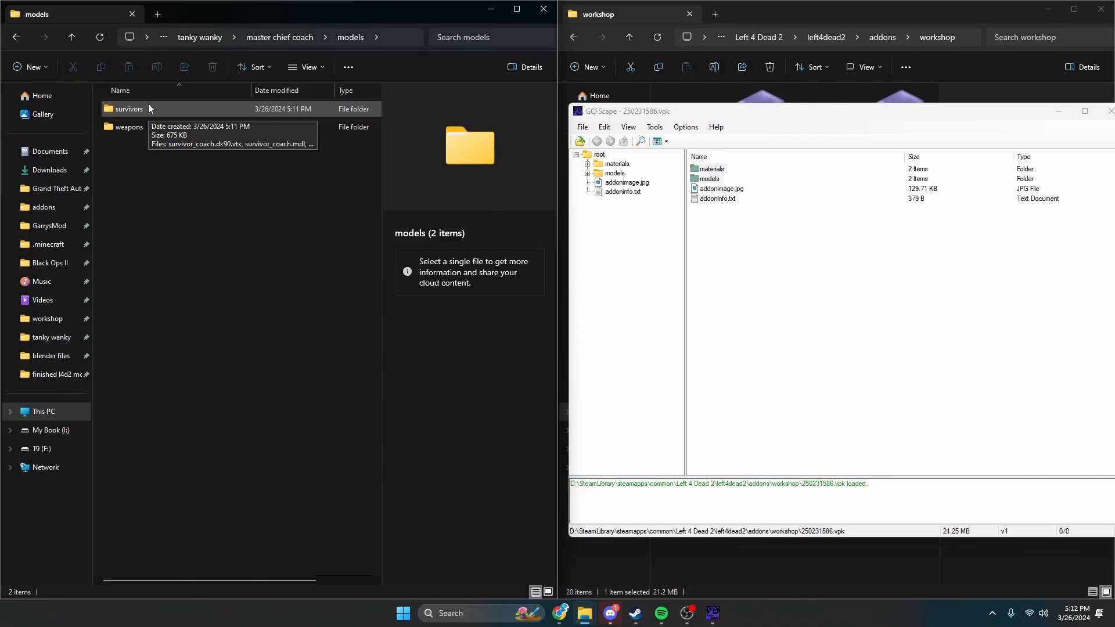
double_click(133, 130)
double_click(155, 110)
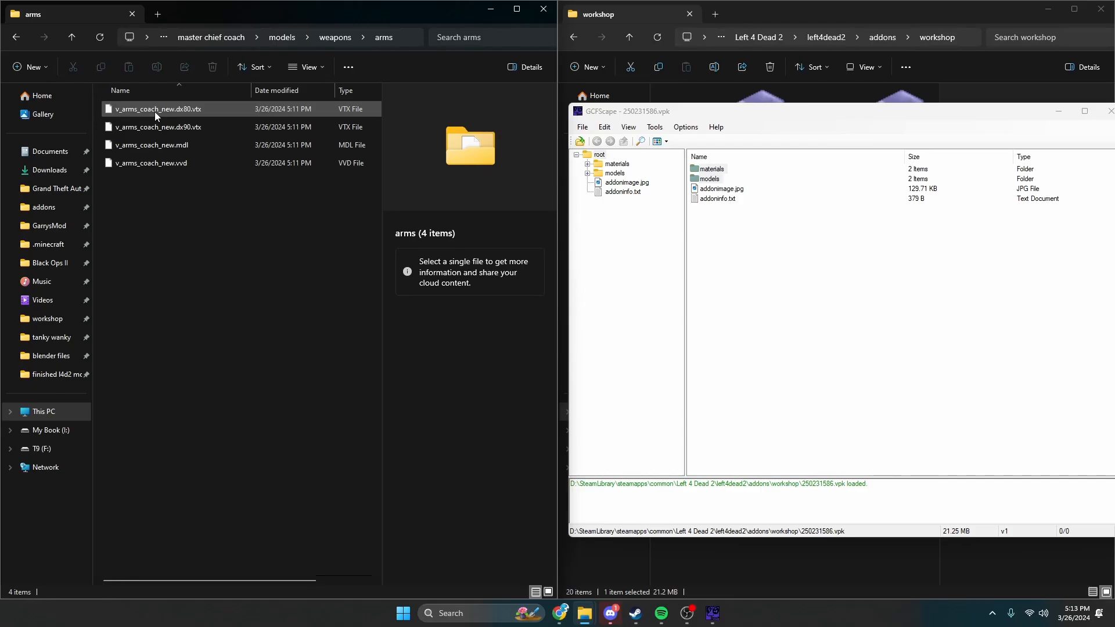
left_click(21, 41)
left_click(23, 40)
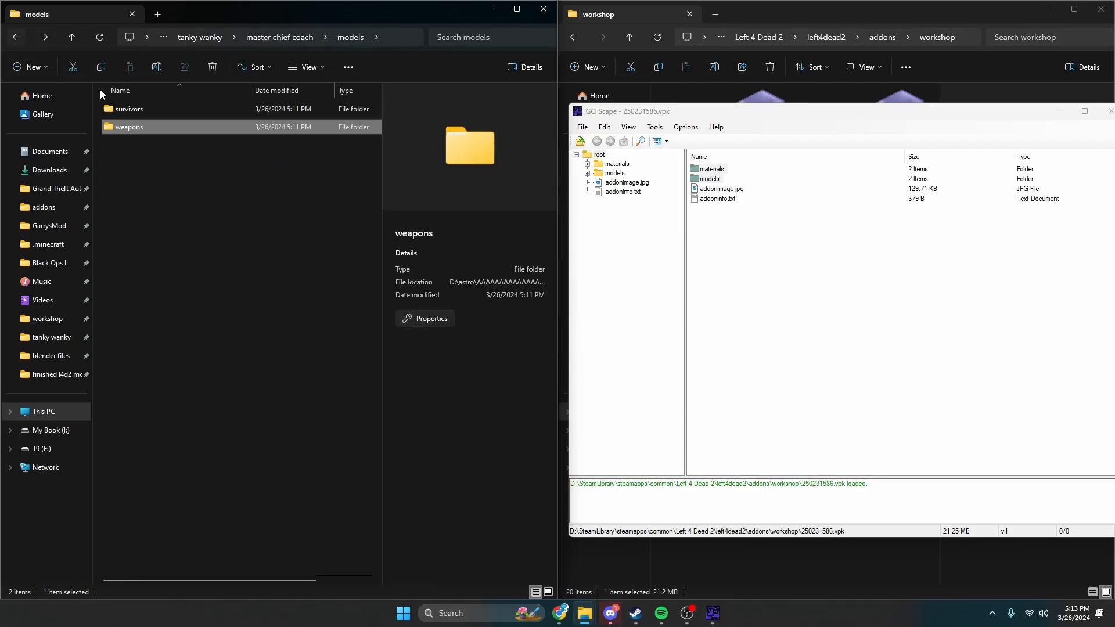
double_click(129, 109)
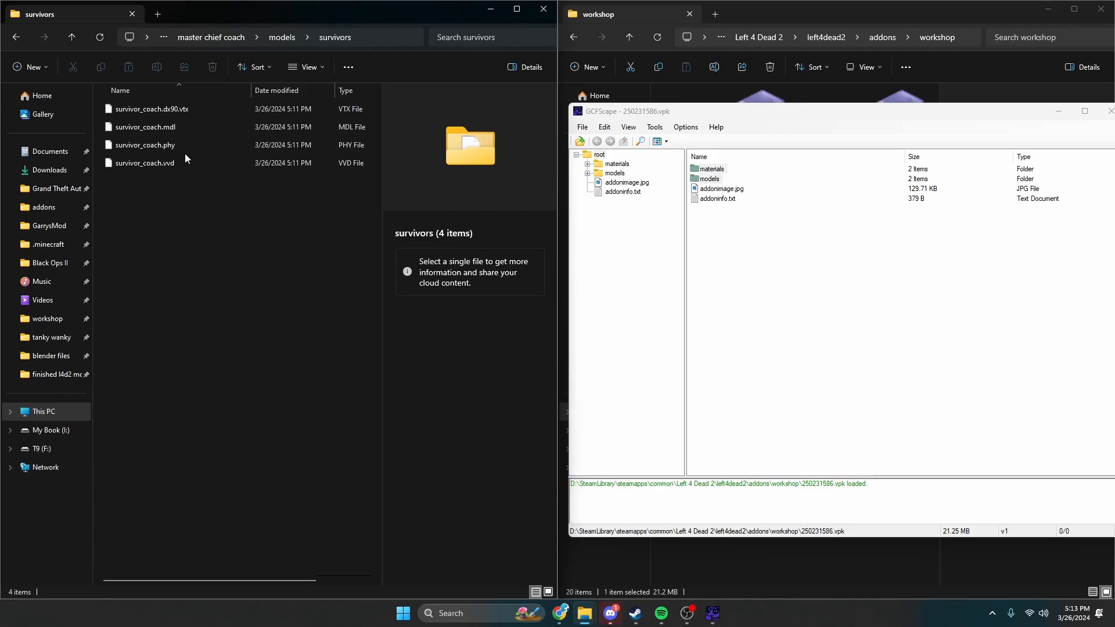
Switch to Chrome's GCFScape download window and search Google for "crowbar tool steam"
mouse_move(560, 614)
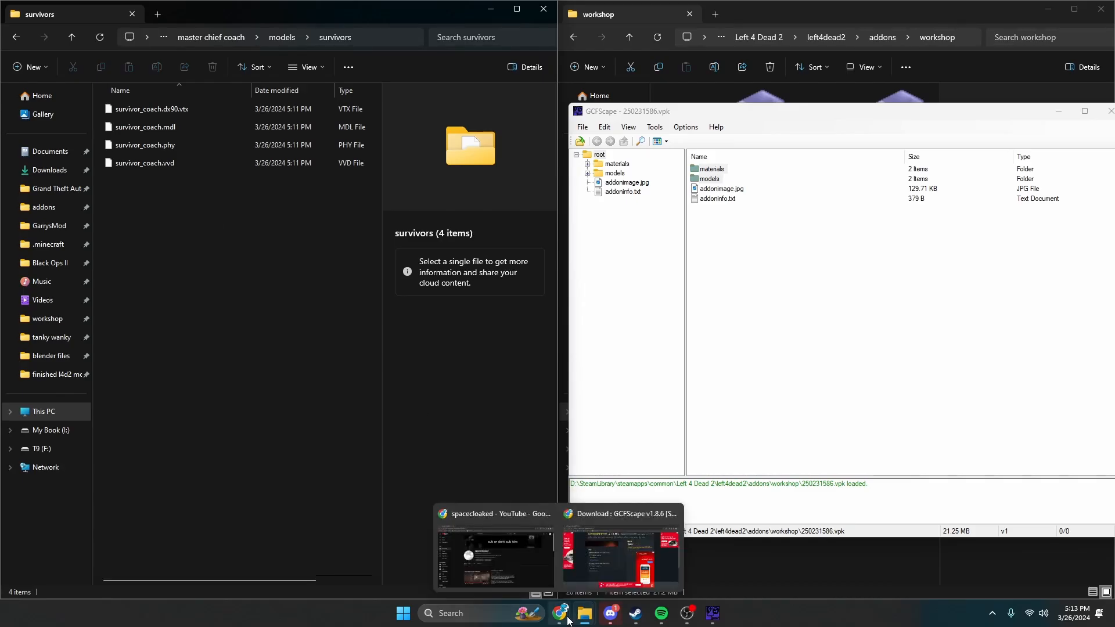
left_click(620, 548)
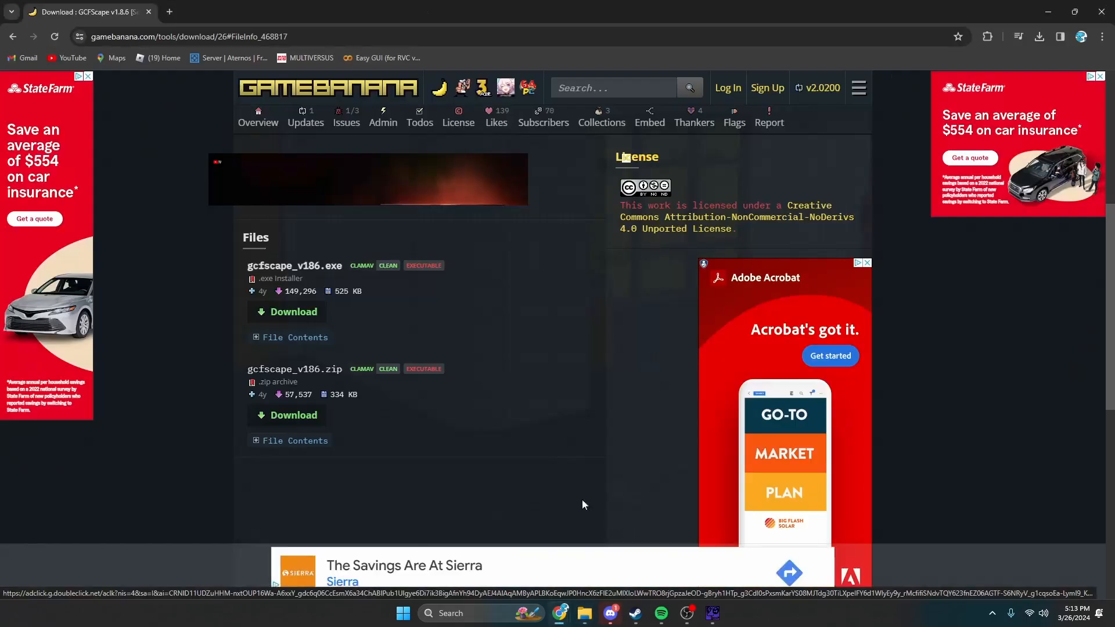
left_click(218, 37)
type("crowb")
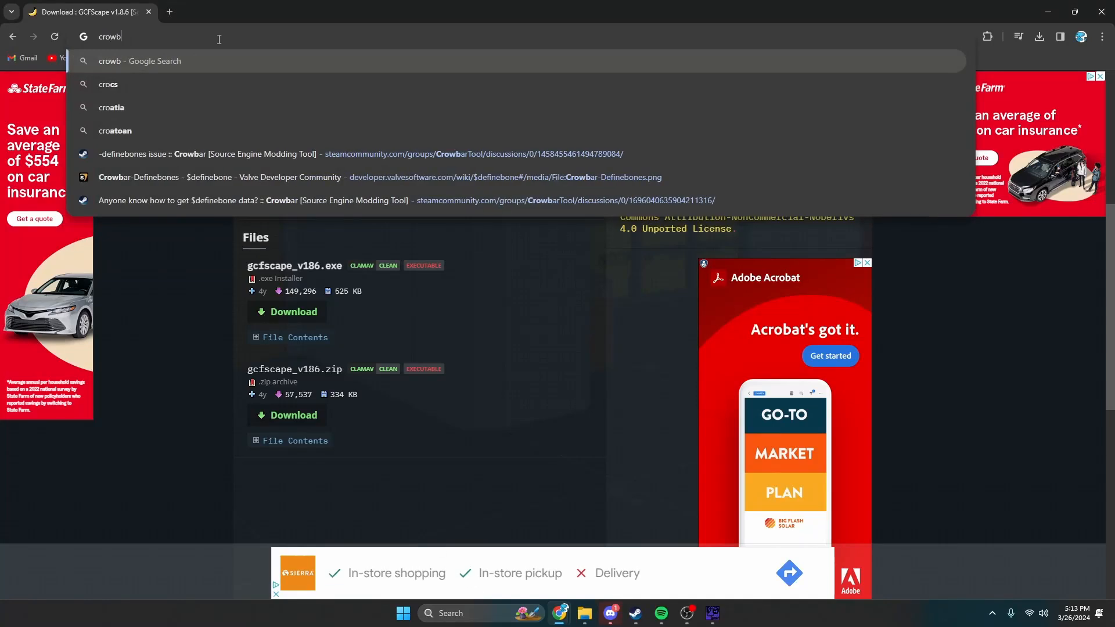
type("ar")
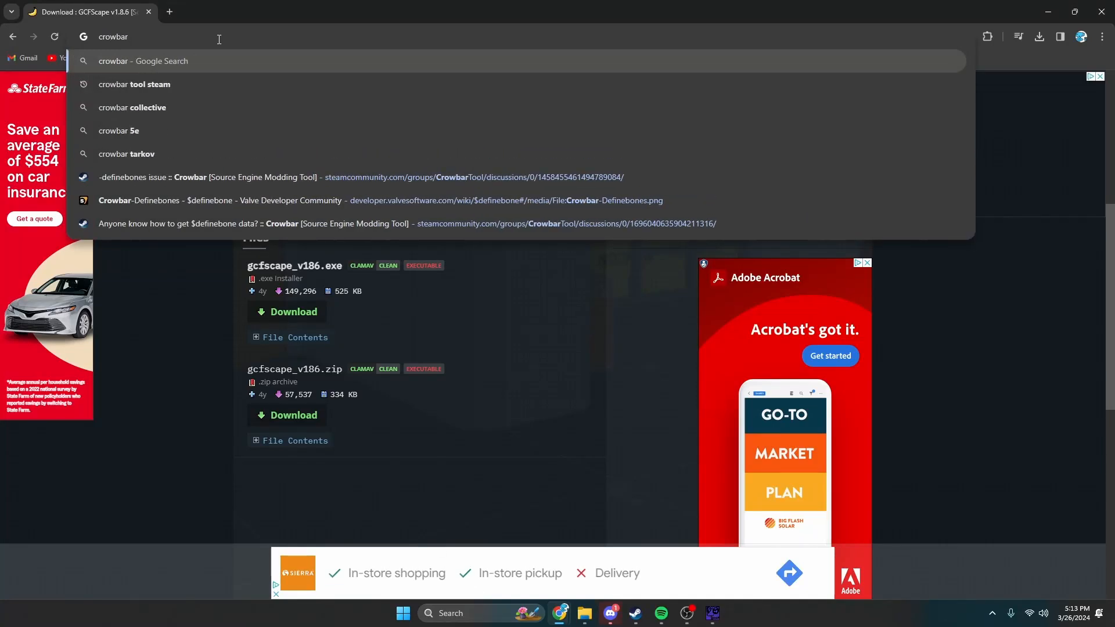
key("Return")
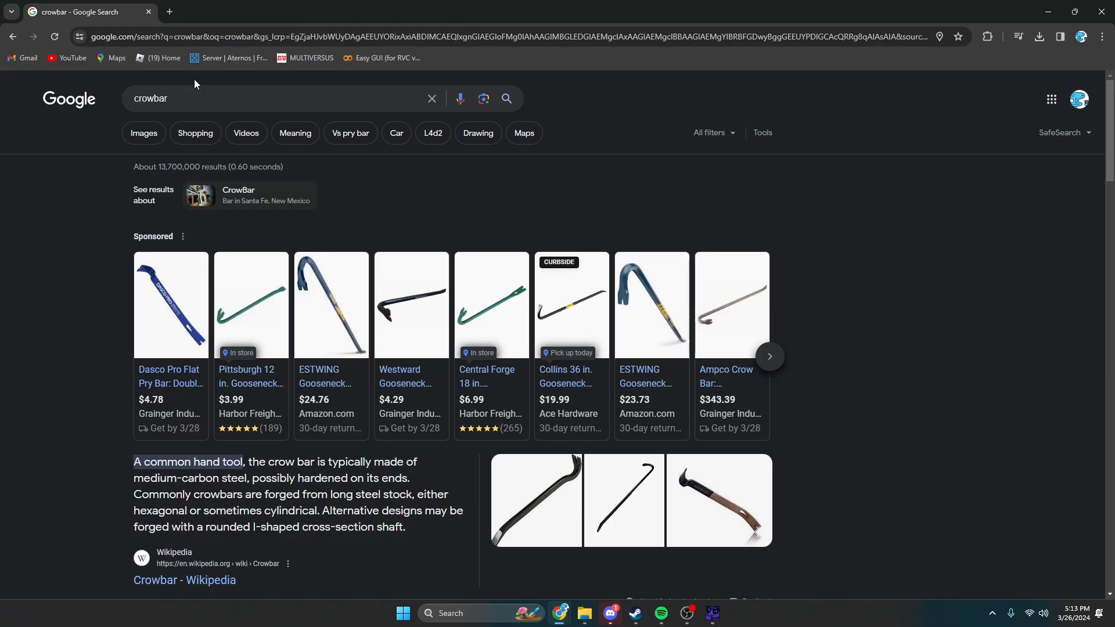
left_click(199, 102)
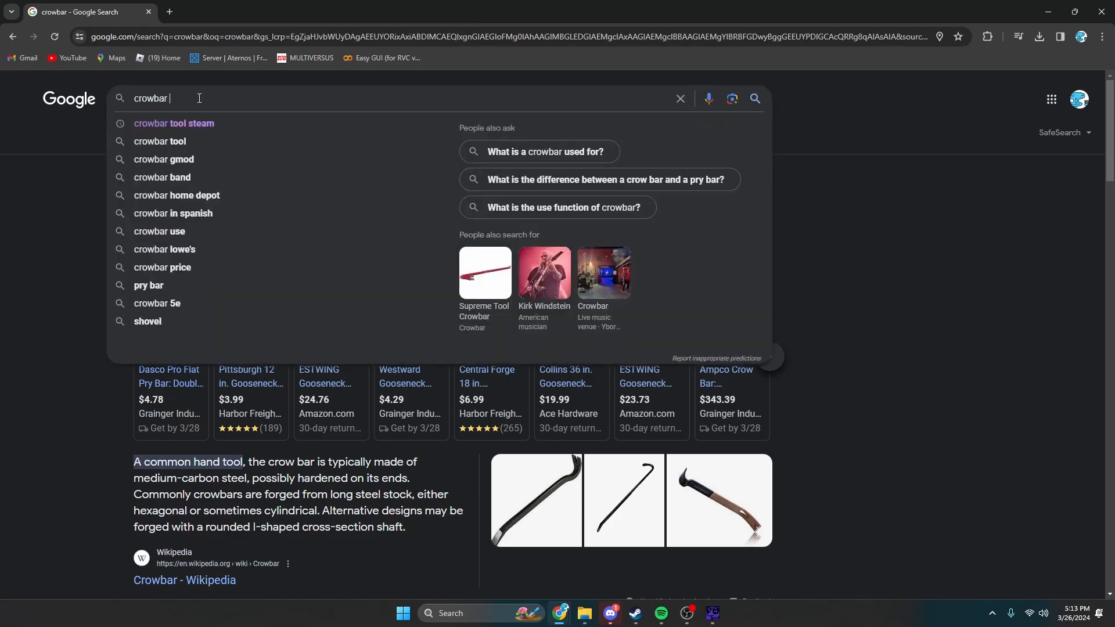
type("tool steam")
key("Return")
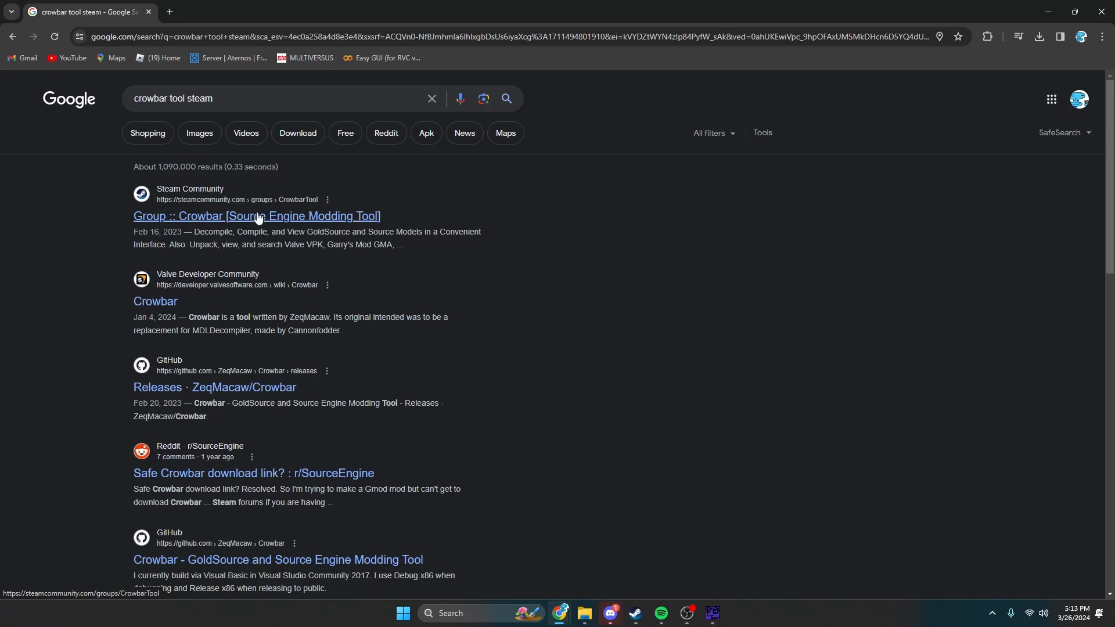
Open the Crowbar [Source Engine Modding Tool] Steam group from the search results and locate the Crowbar 0.74 download link
left_click(227, 223)
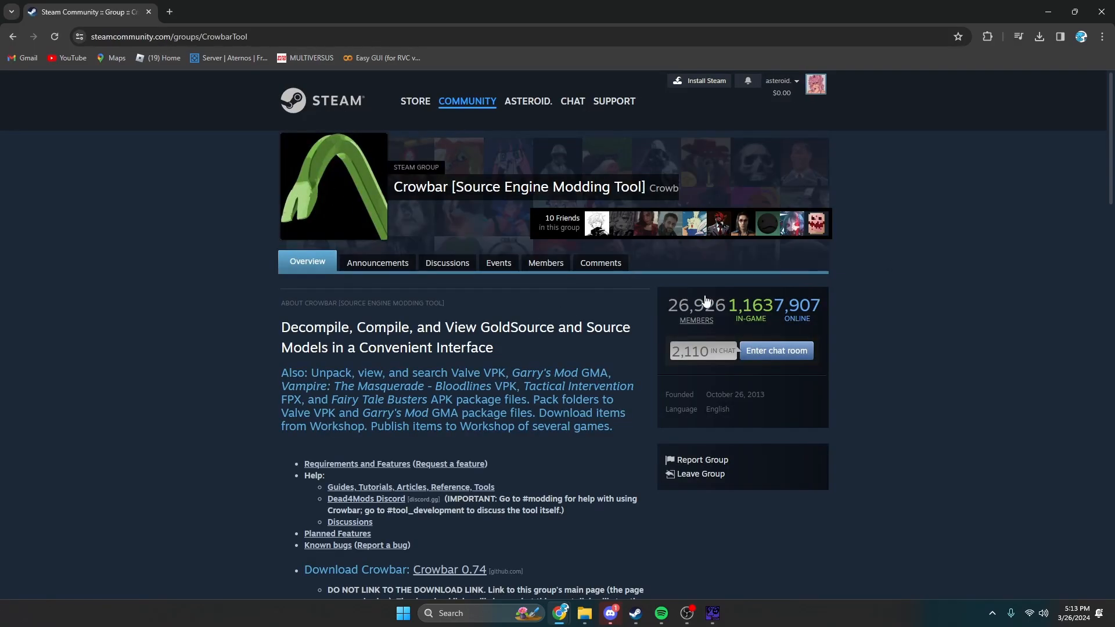
scroll(670, 242, "down", 5)
scroll(665, 232, "down", 13)
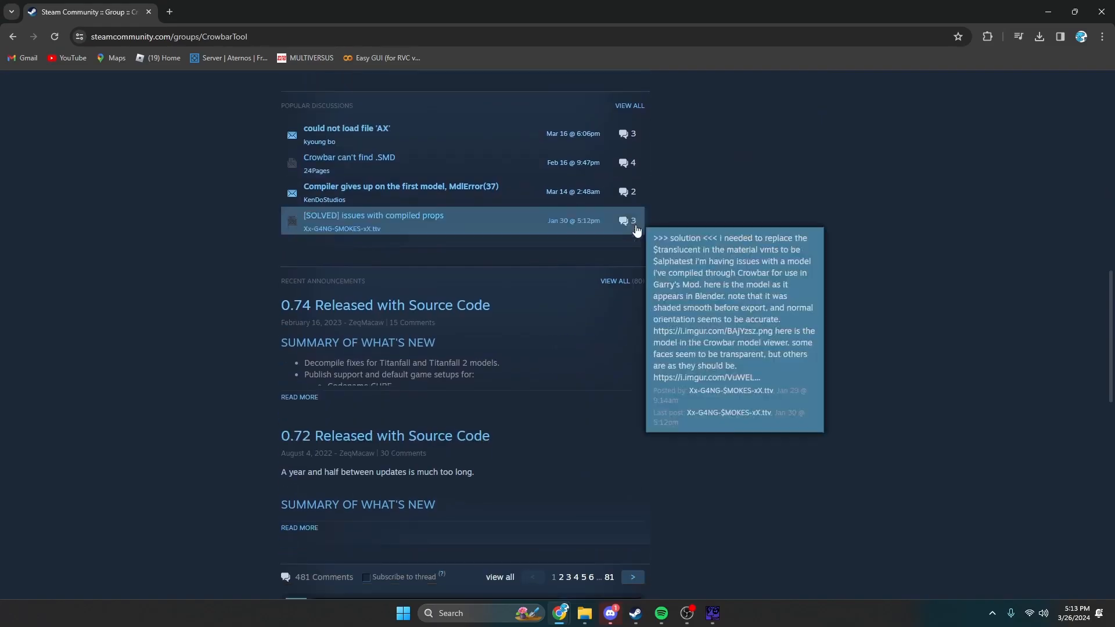
scroll(631, 223, "up", 2)
scroll(630, 220, "up", 15)
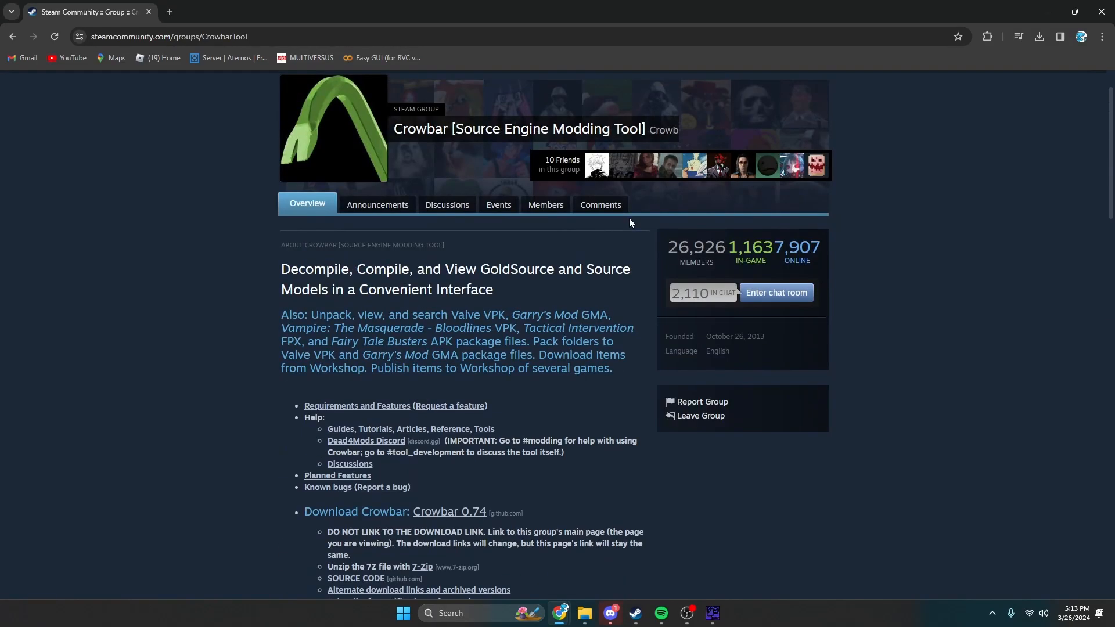
scroll(371, 412, "down", 2)
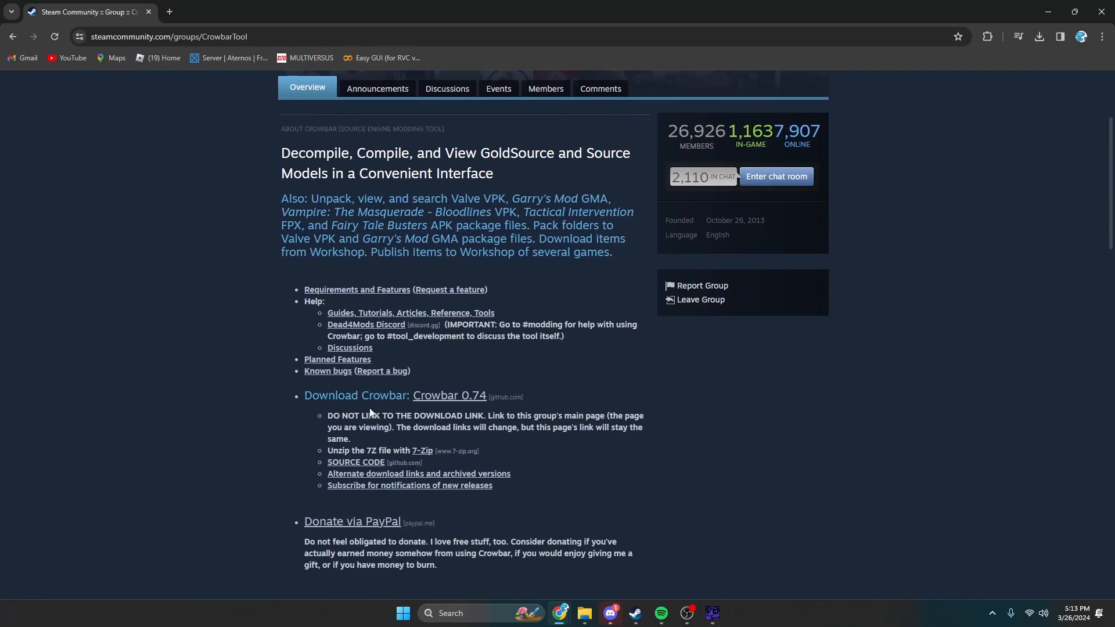
Download Crowbar 0.74 from the Steam group page, check the downloaded archive's contents, and close the archive
left_click(443, 397)
left_click(1032, 36)
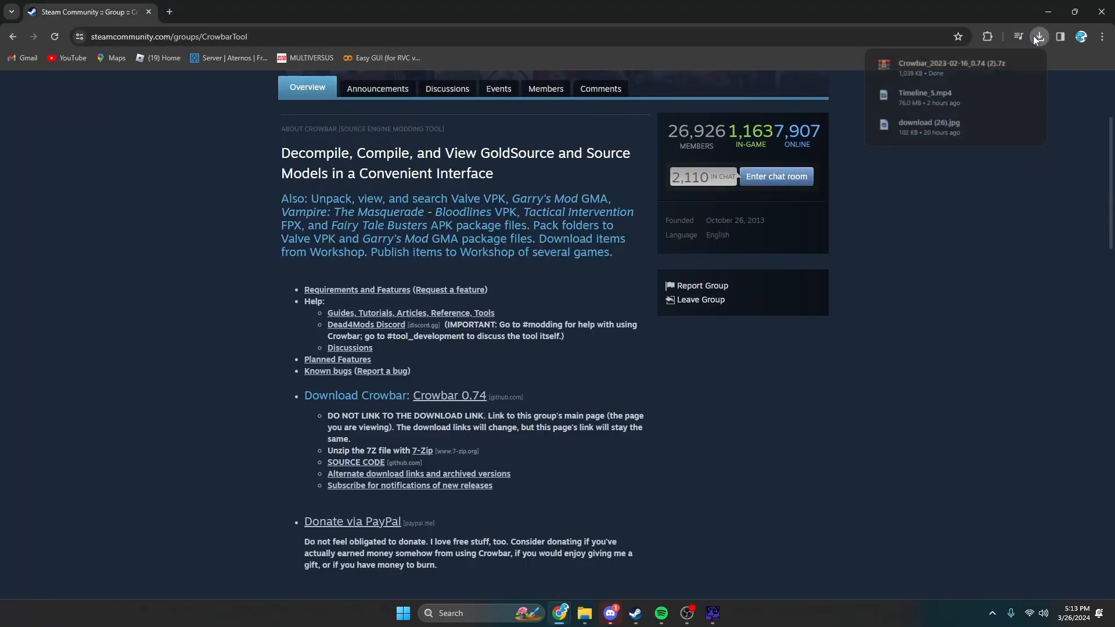
left_click(947, 65)
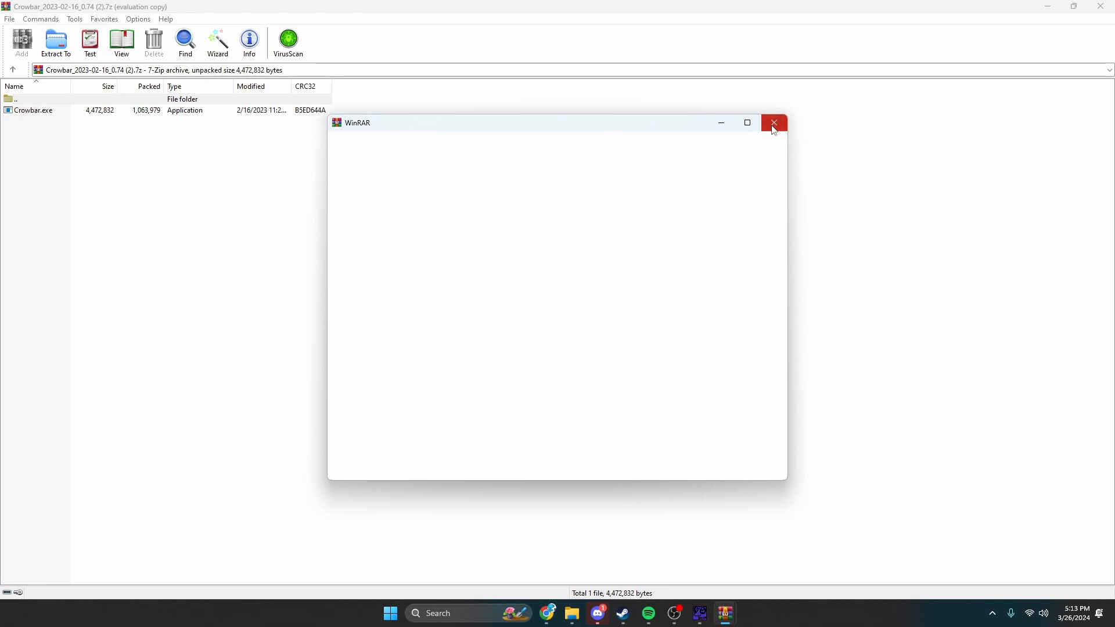
left_click(774, 121)
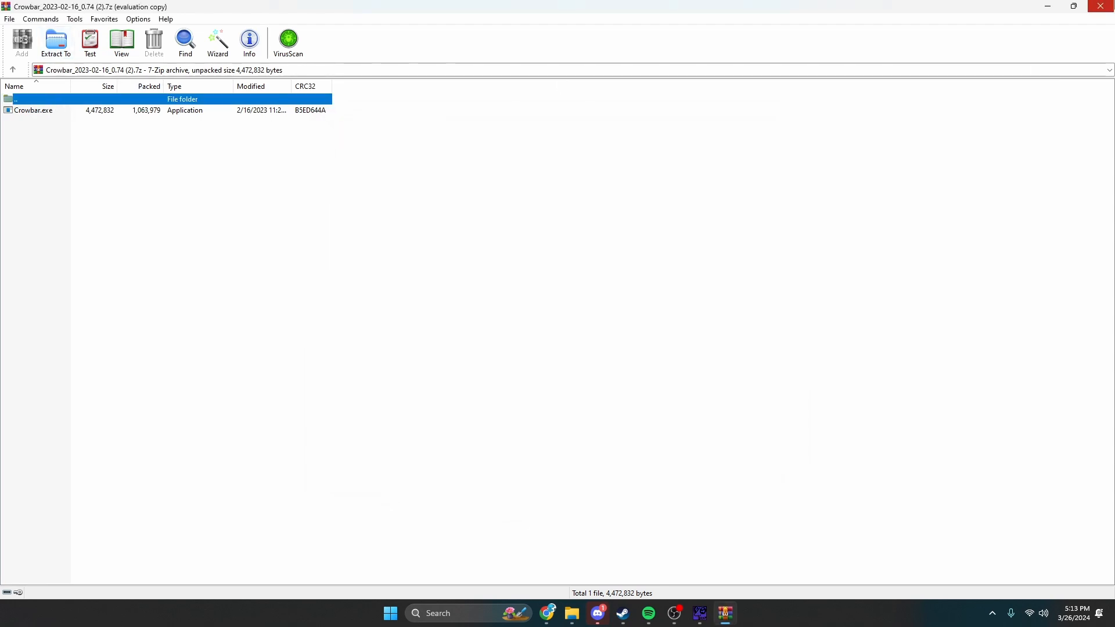
left_click(1102, 6)
Search Windows for "crowb", launch the installed Crowbar app, and maximize its window
mouse_move(587, 619)
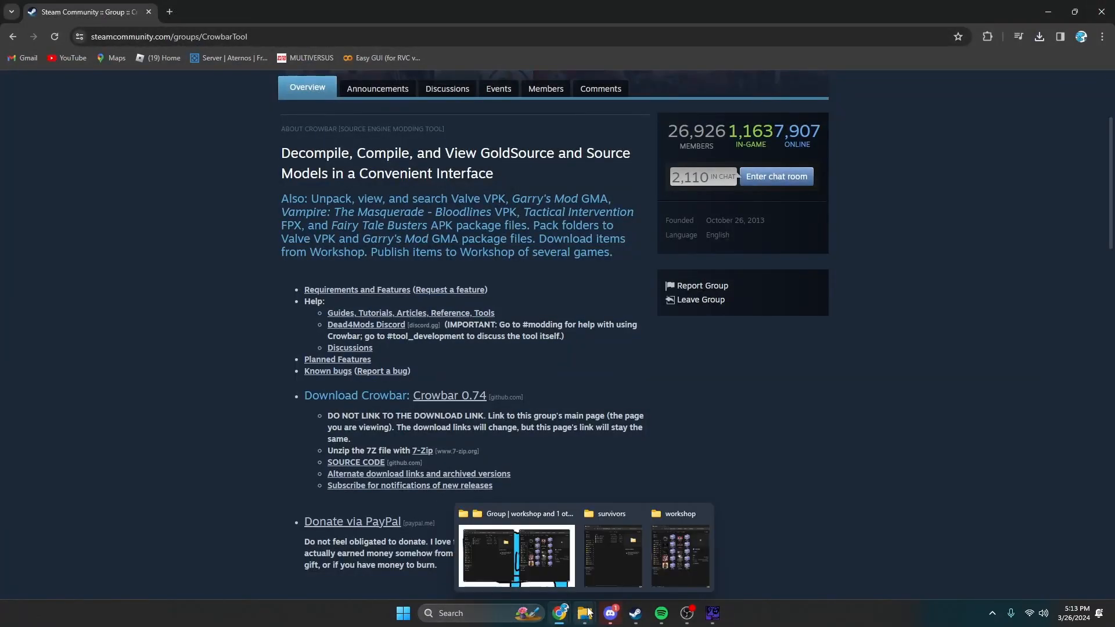
mouse_move(569, 579)
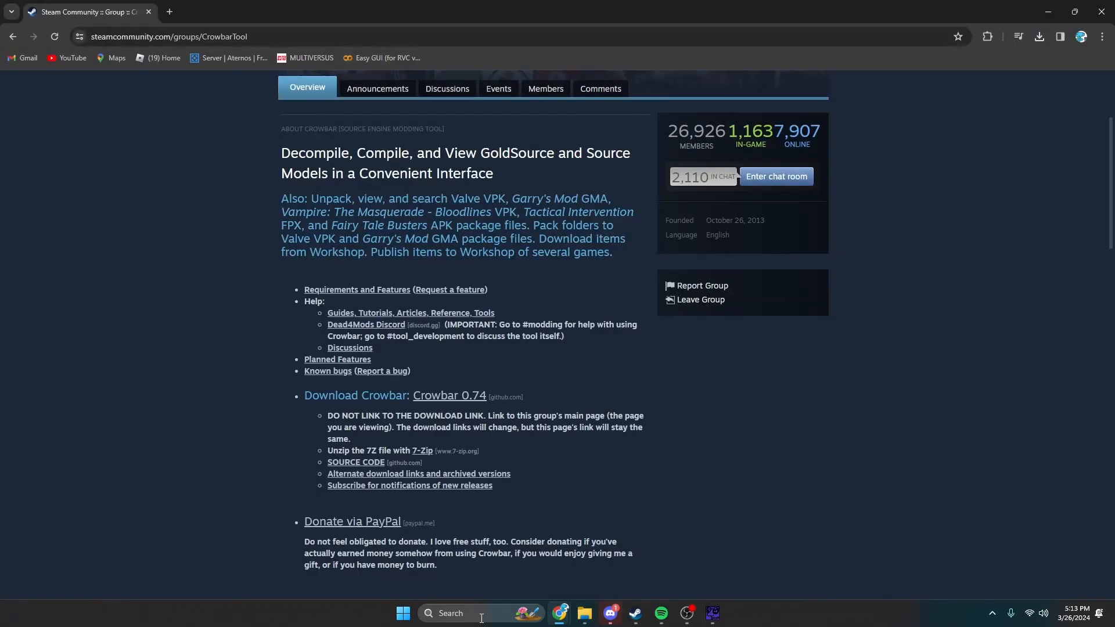
left_click(481, 619)
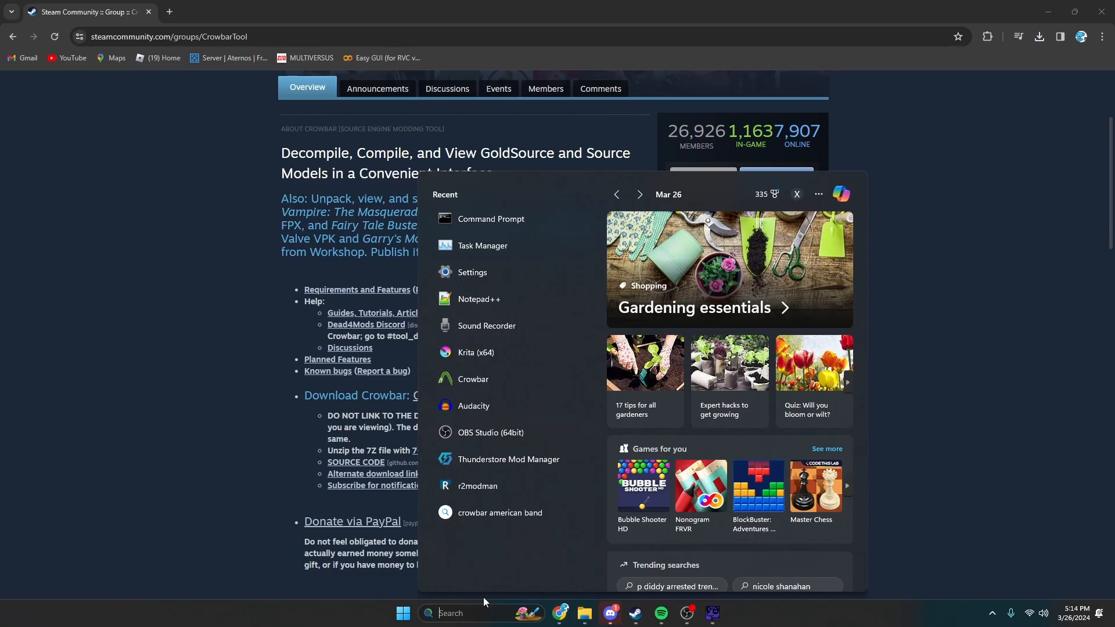
type("di")
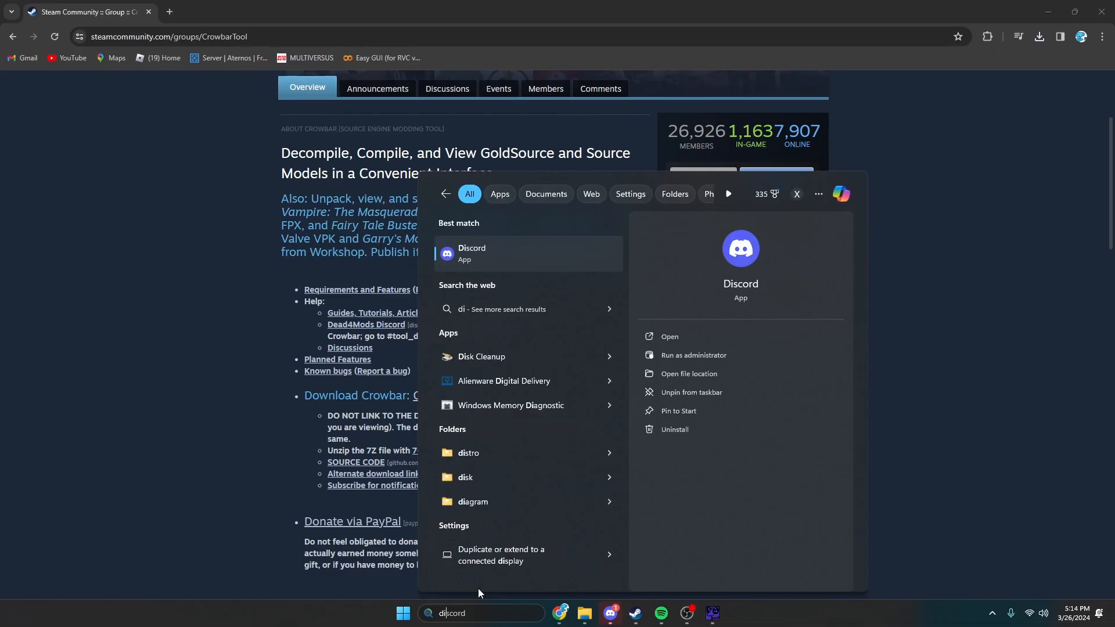
key("BackSpace")
key("BackSpace")
type("crowb")
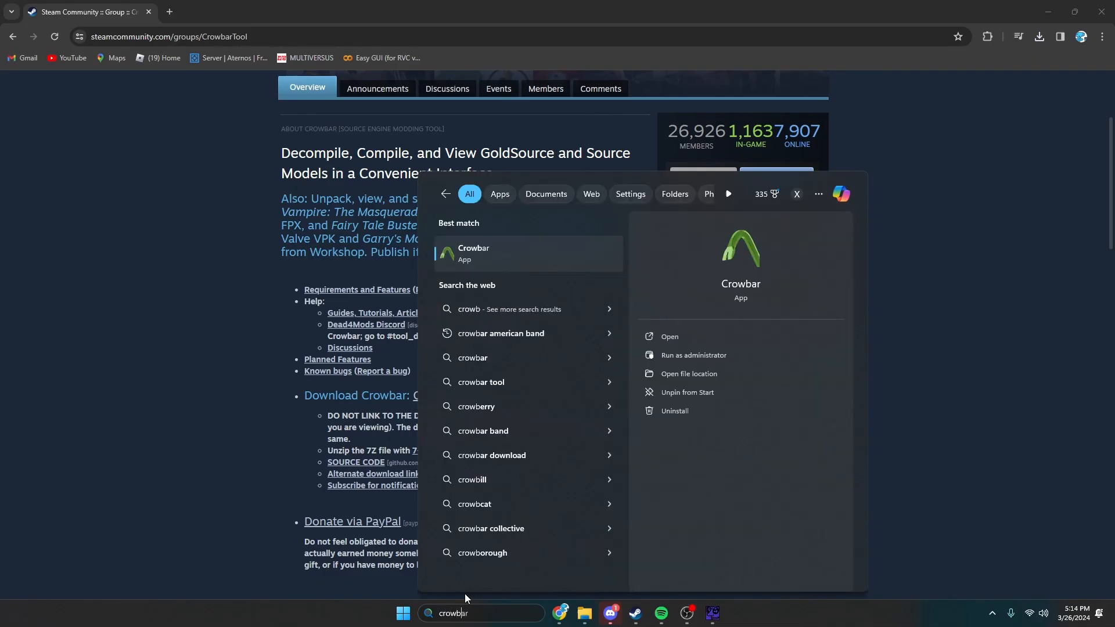
left_click(541, 264)
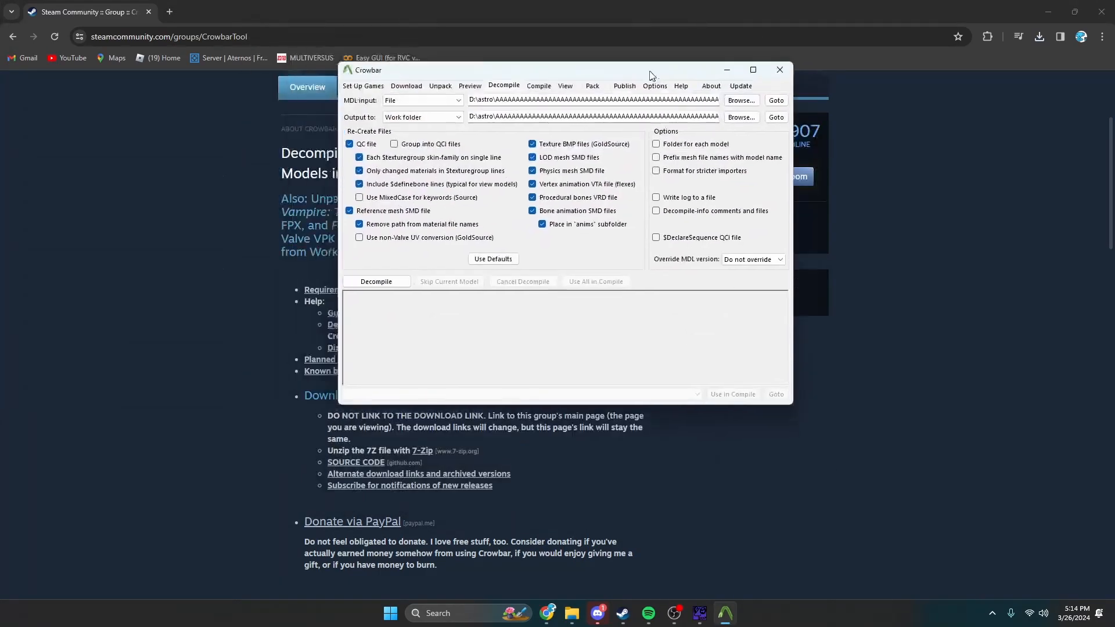
double_click(650, 71)
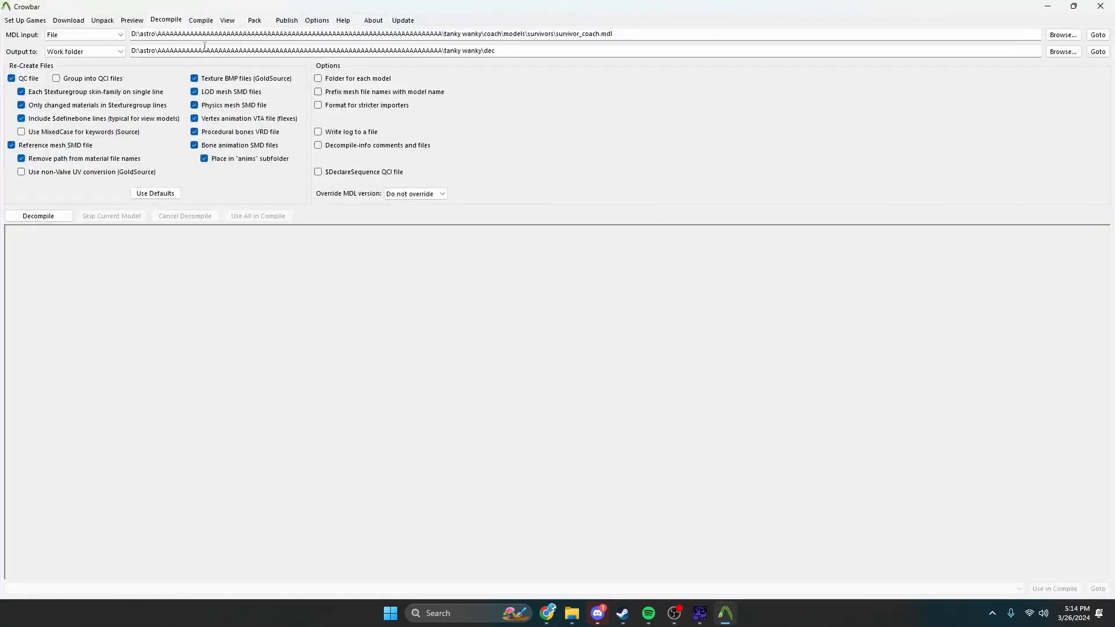
Review the Left 4 Dead 2 game setup: name, executable, GameInfo.txt, model compiler, model viewer, mapping tool and packer tool paths
left_click(38, 22)
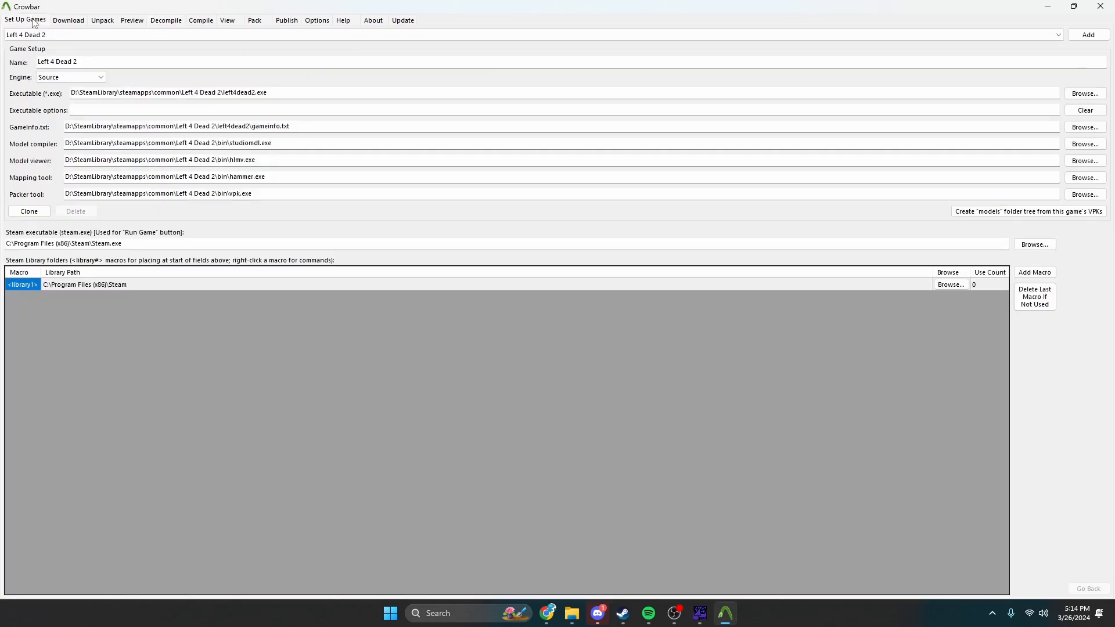
left_click(119, 60)
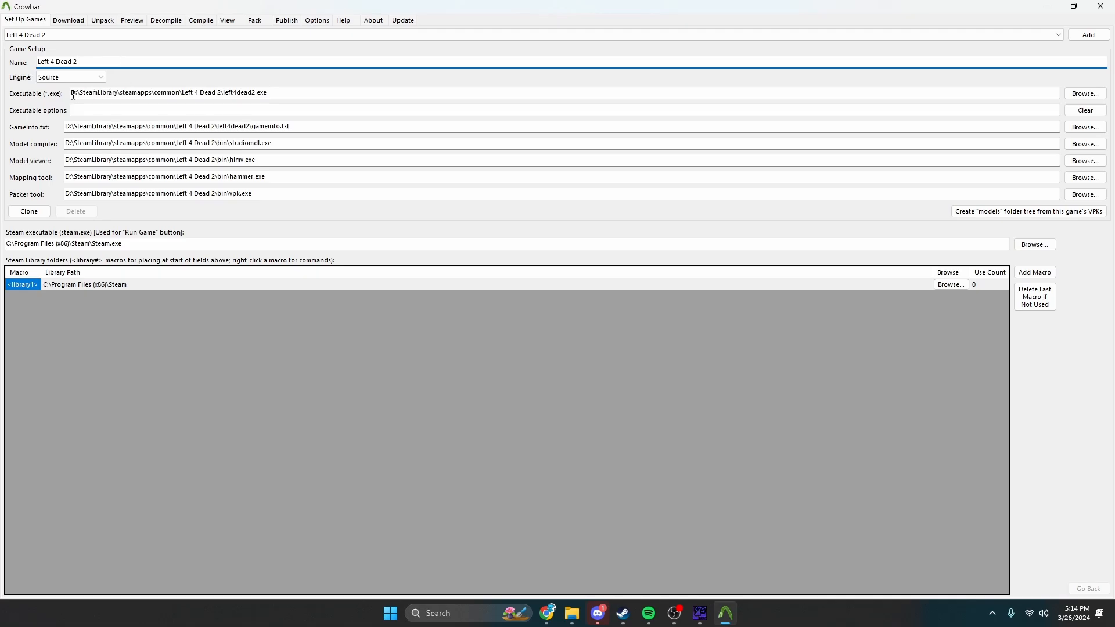
left_click(238, 95)
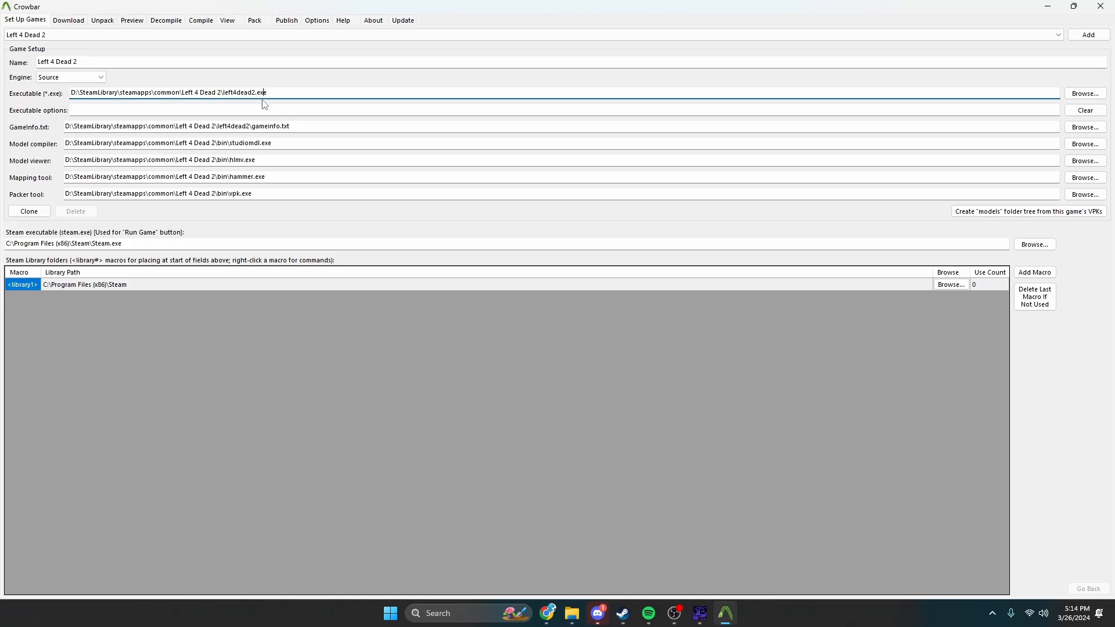
left_click(265, 126)
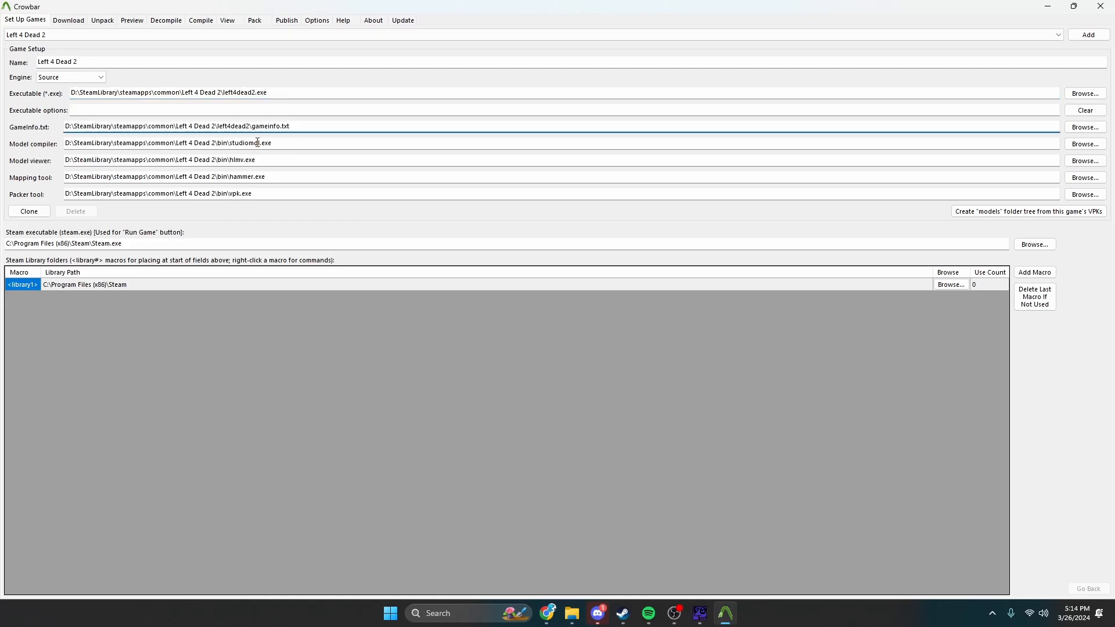
left_click(257, 143)
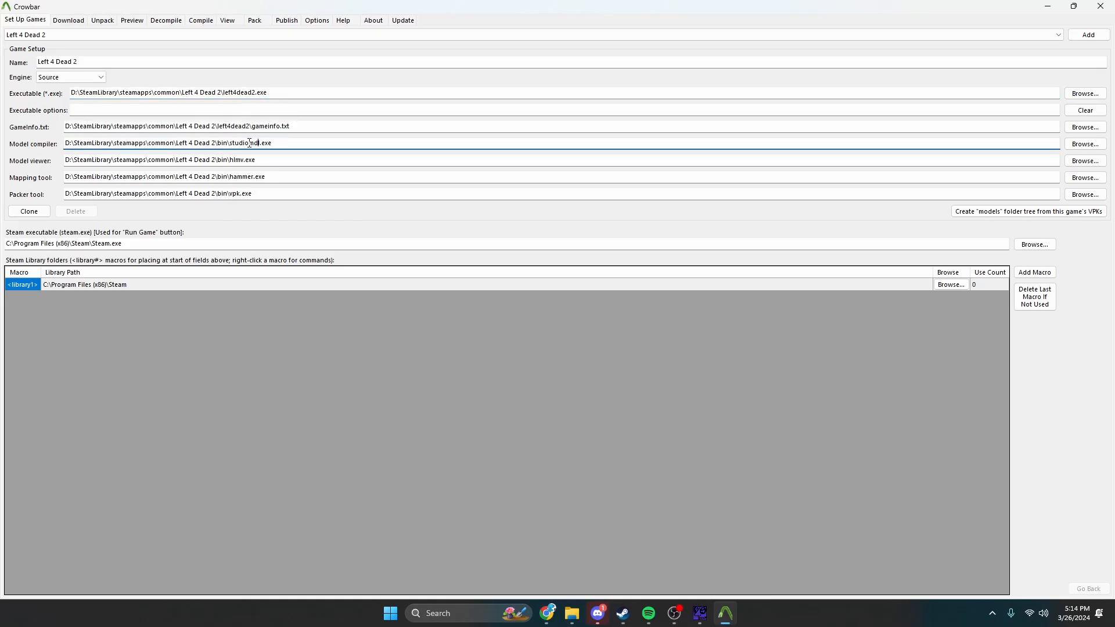
left_click(241, 159)
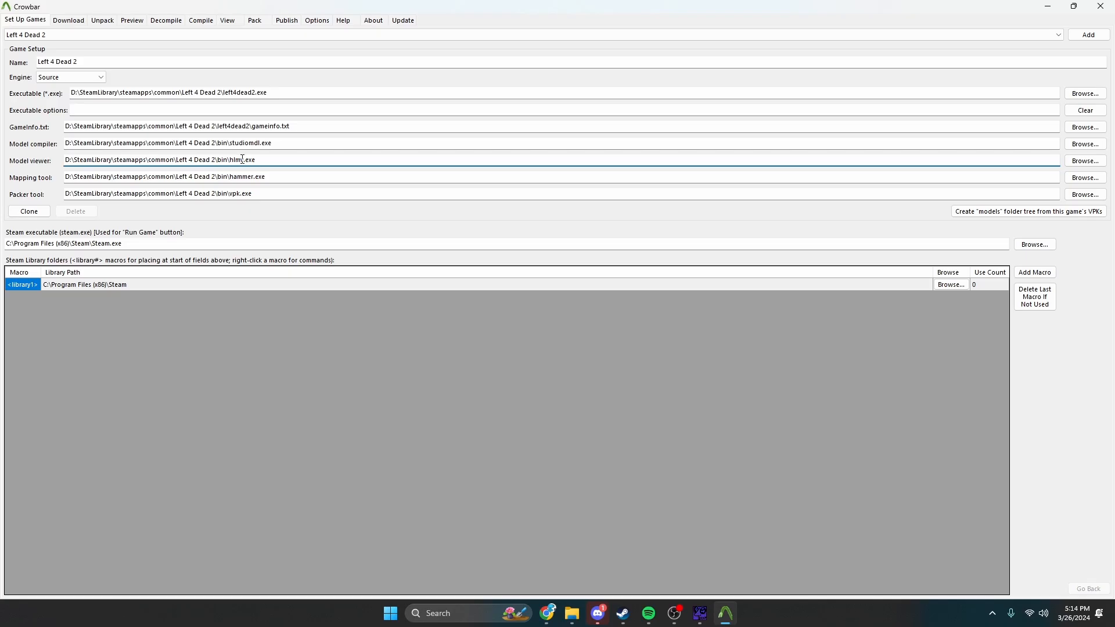
left_click(244, 177)
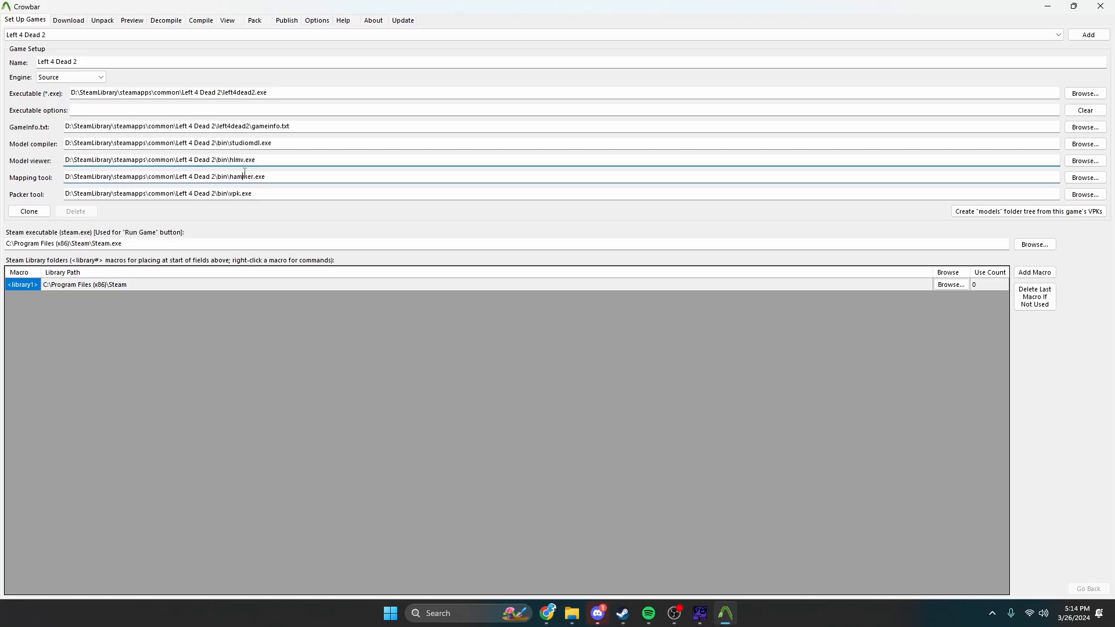
left_click(243, 192)
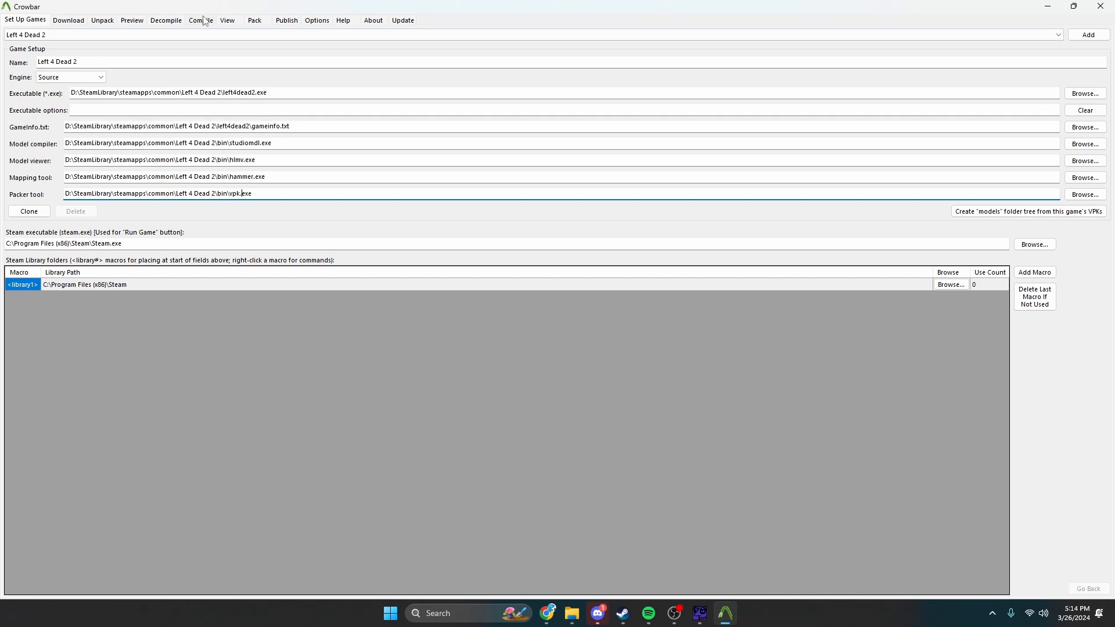
Set the decompile MDL input to survivor_coach.mdl from master chief coach > models > survivors
left_click(84, 21)
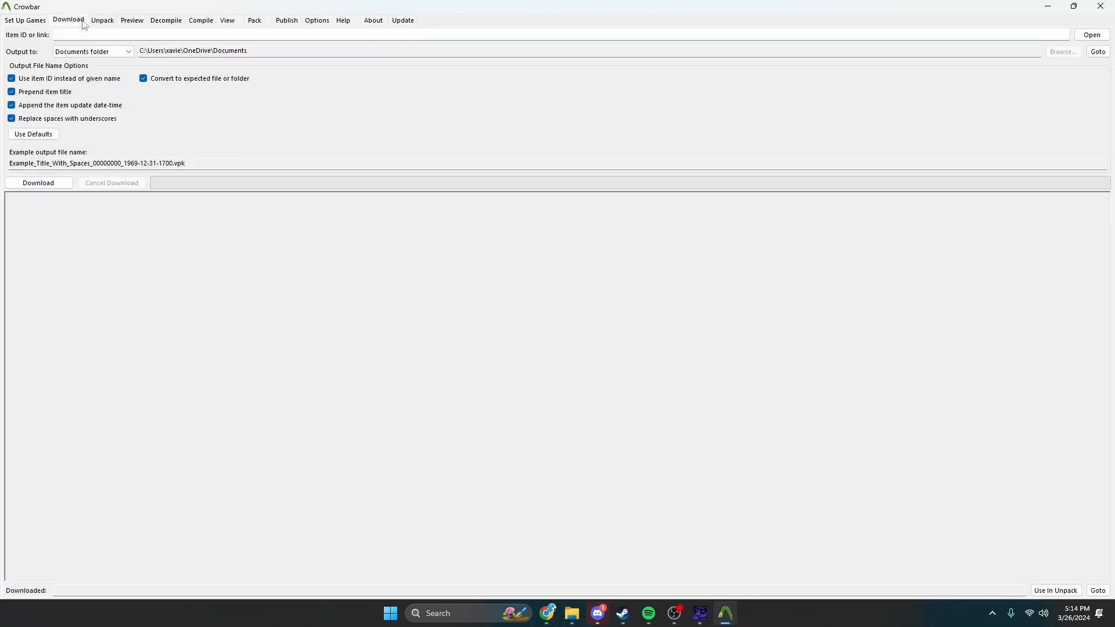
left_click(102, 21)
left_click(124, 22)
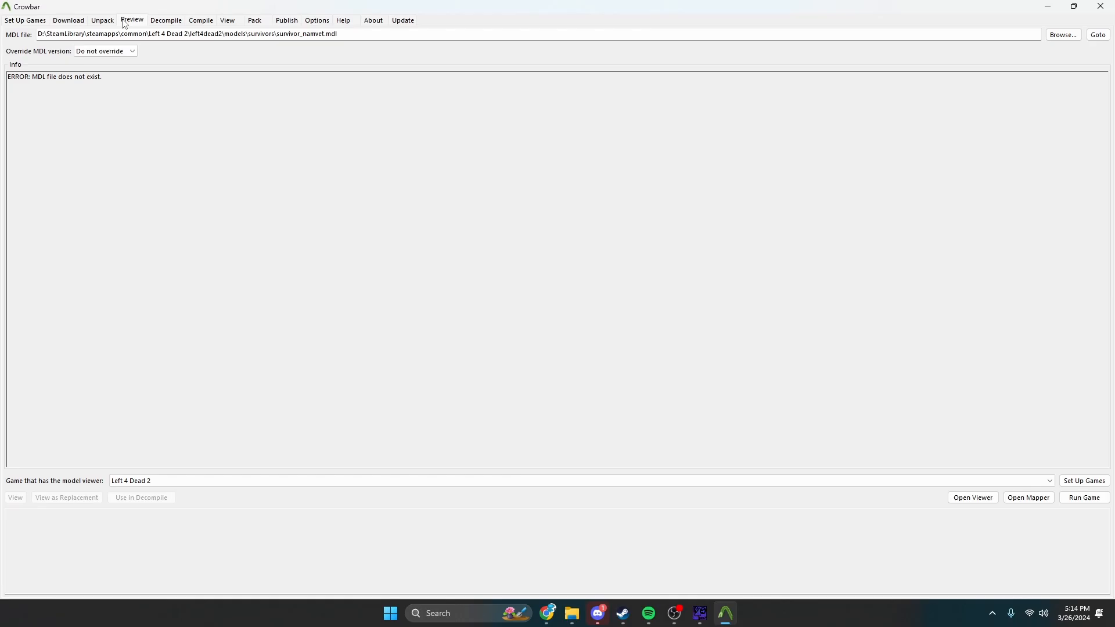
left_click(156, 22)
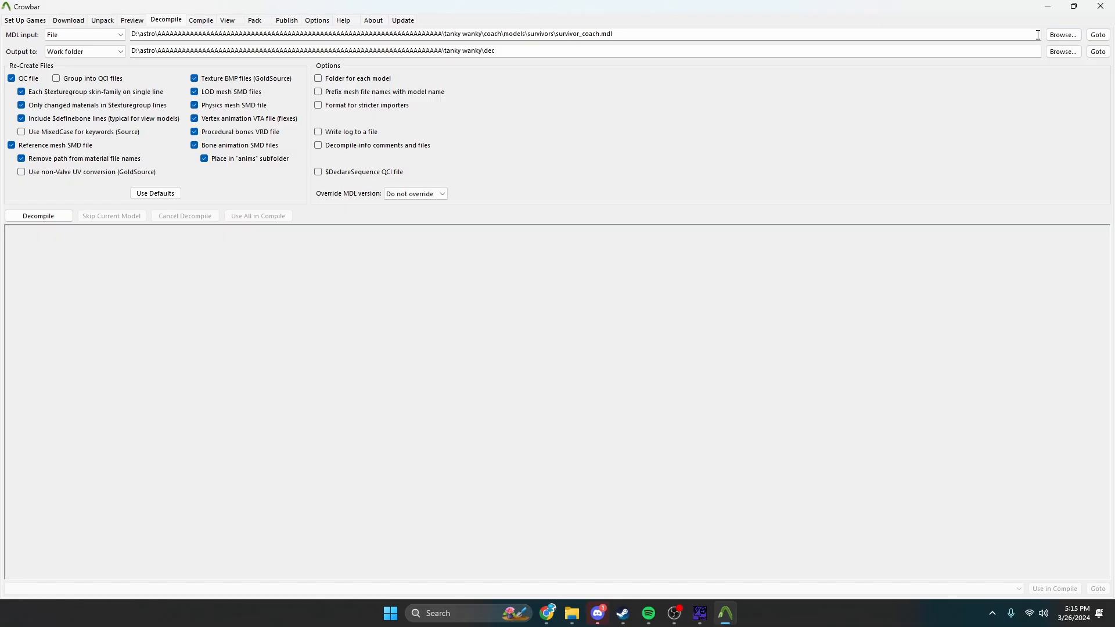
left_click(1063, 35)
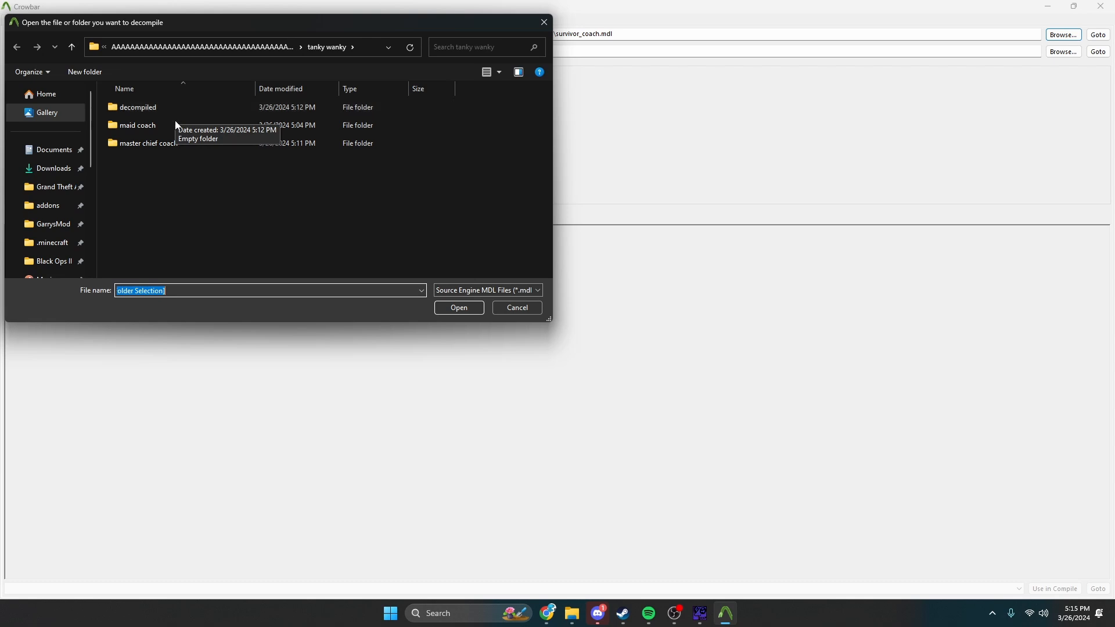
left_click(172, 146)
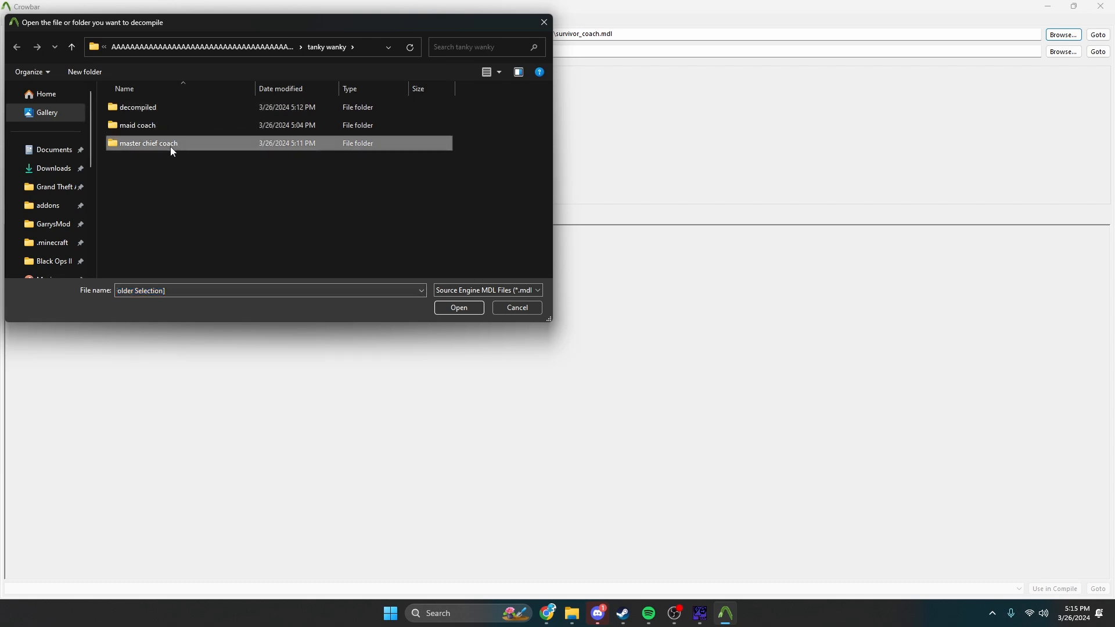
double_click(169, 147)
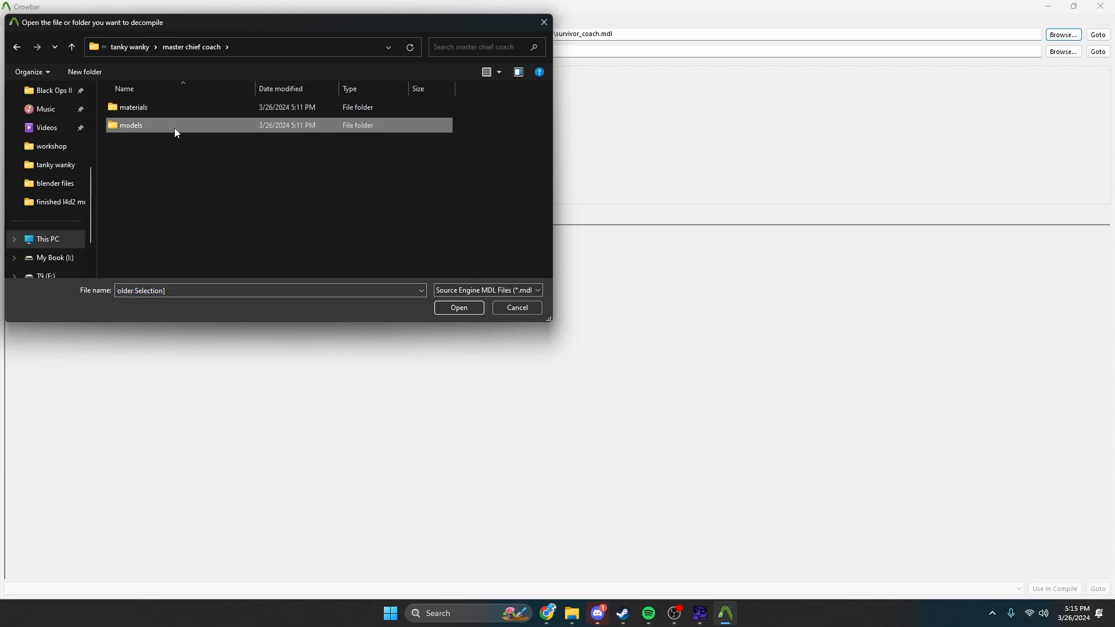
double_click(174, 127)
double_click(180, 112)
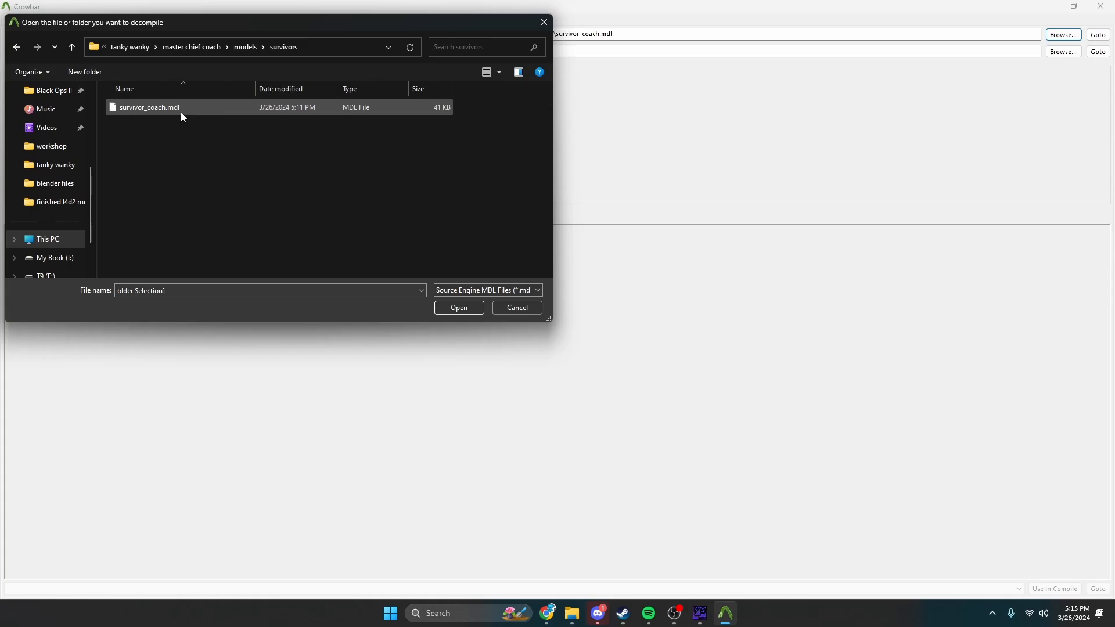
double_click(180, 113)
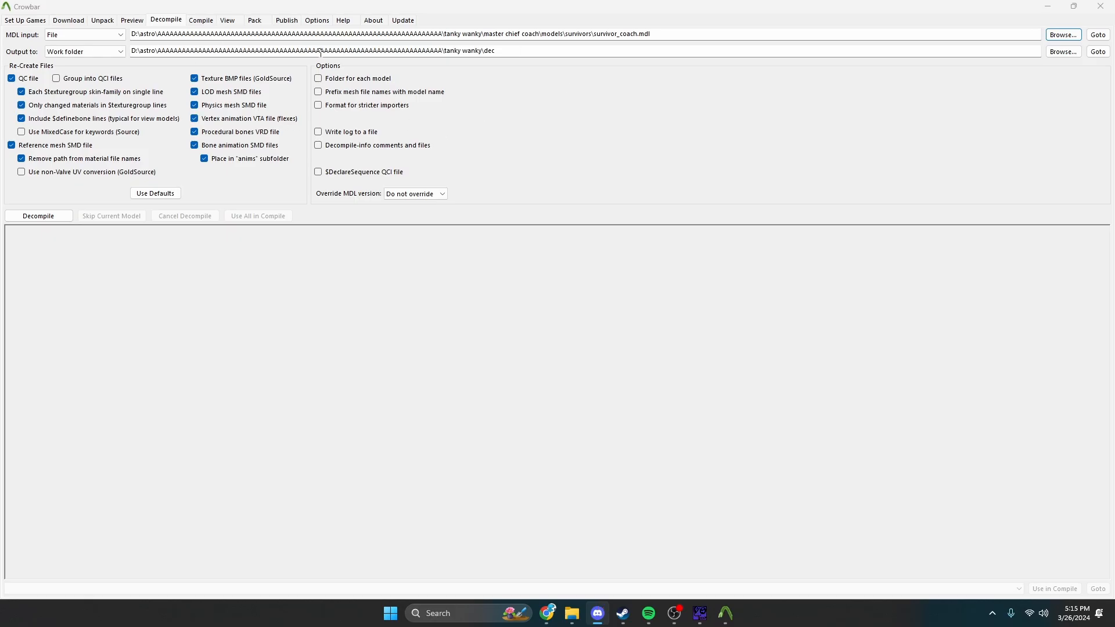
Keep Work folder as the output type, choose tanky wanky > decompiled as the output folder, and decompile the survivor_coach model
left_click(81, 52)
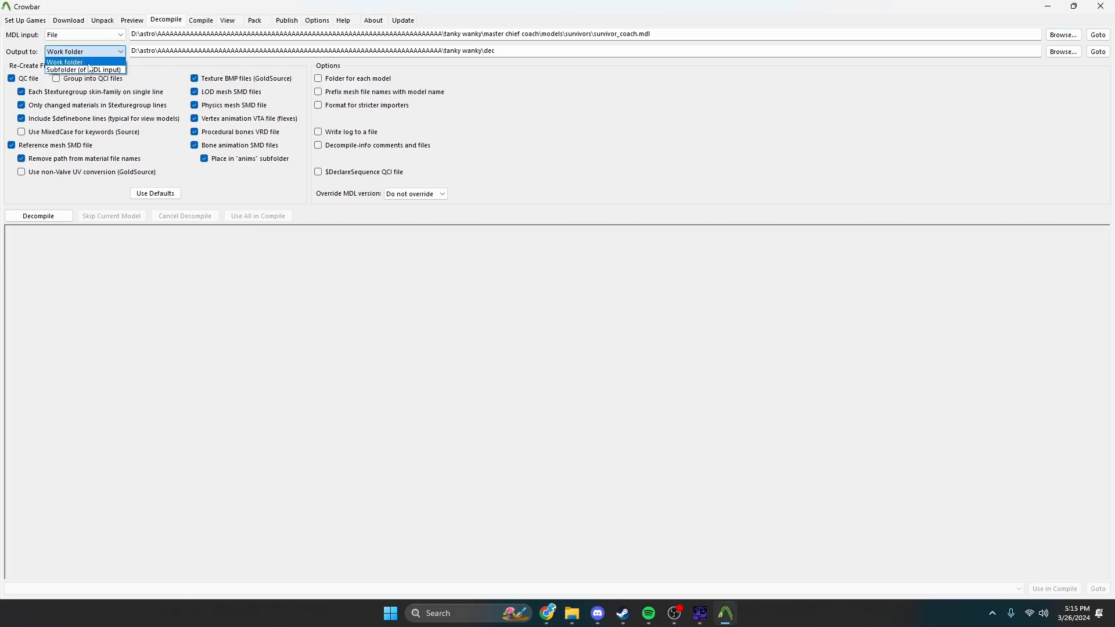
left_click(87, 62)
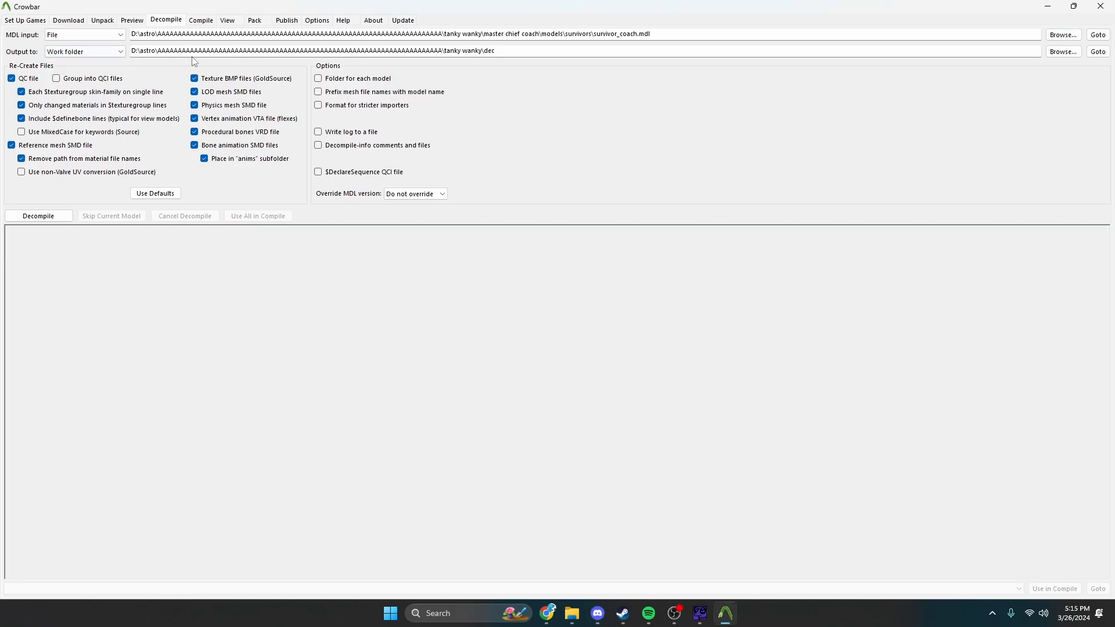
left_click(1063, 51)
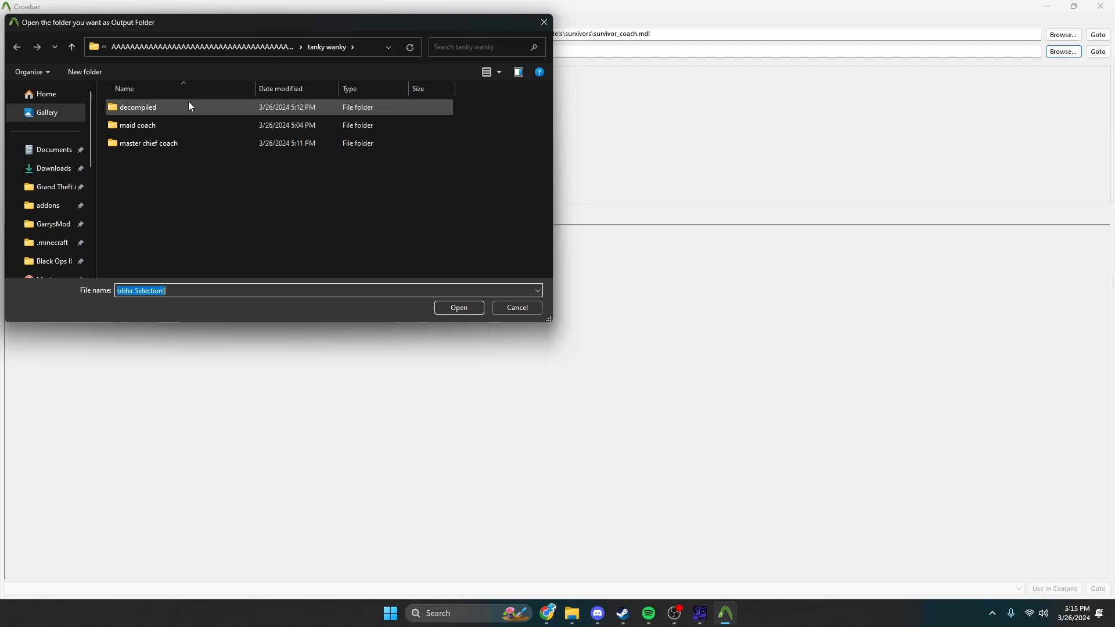
double_click(187, 107)
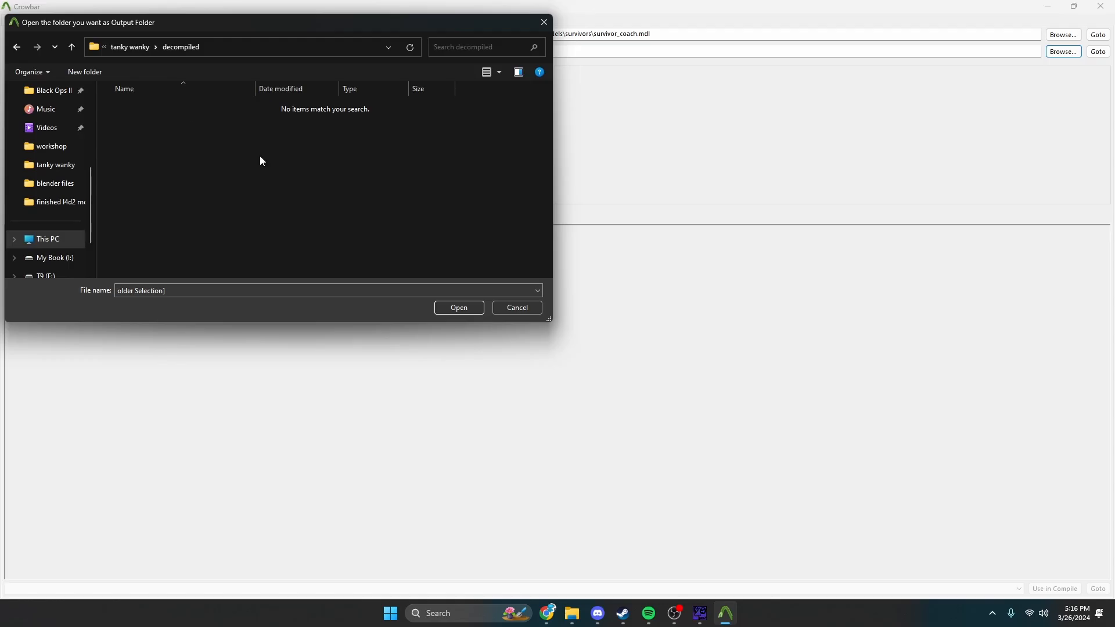
left_click(451, 307)
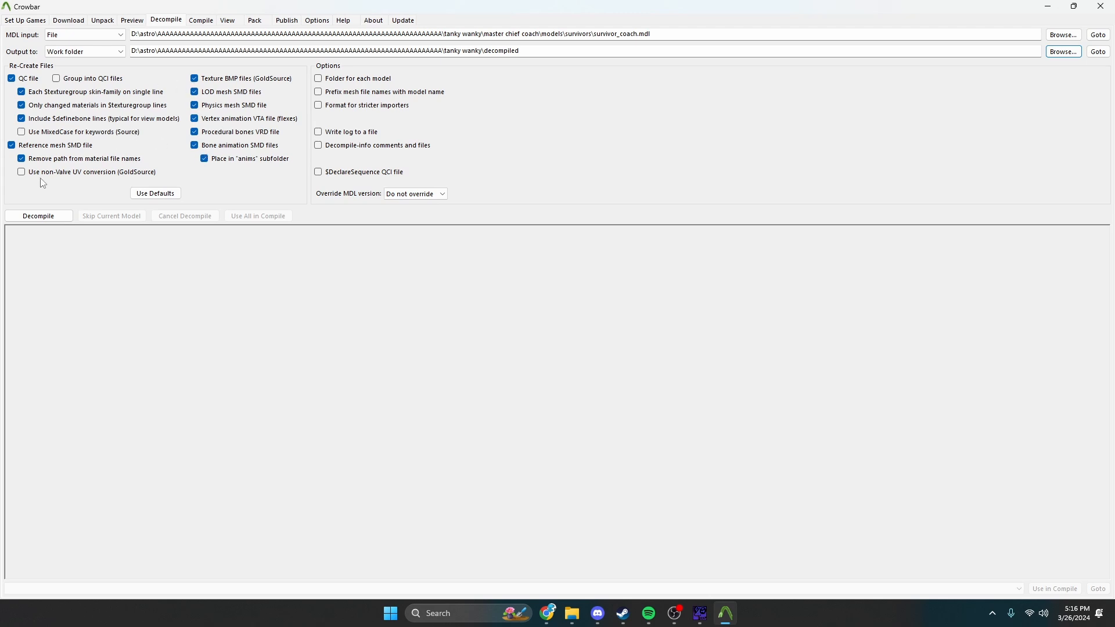
left_click(39, 216)
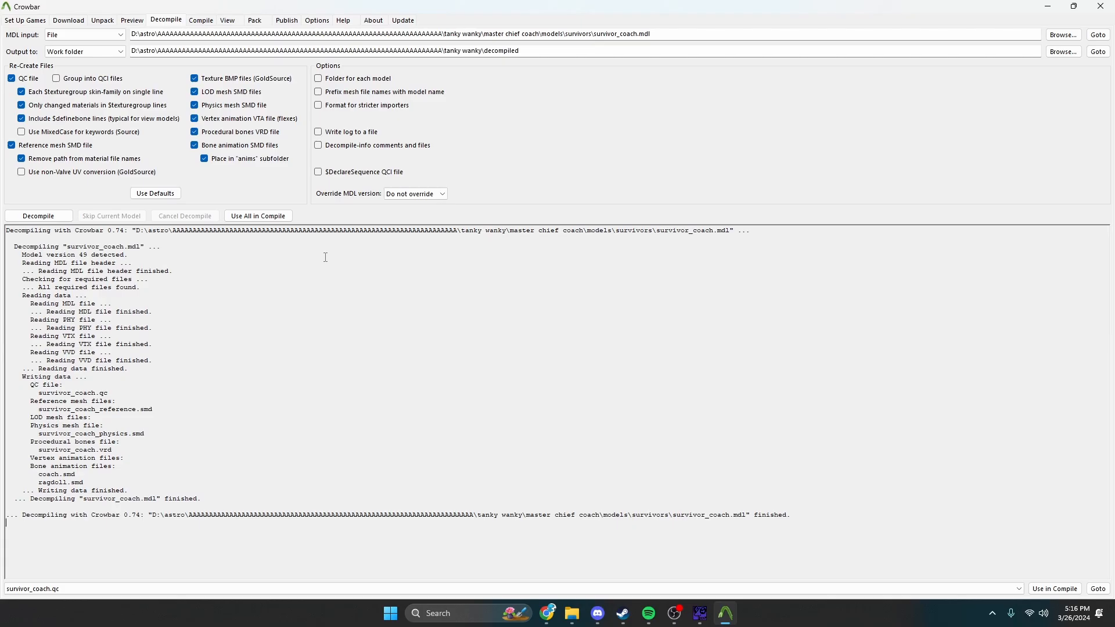
Minimize Crowbar and the browser, and open the decompiled folder inside tanky wanky in File Explorer
left_click(1045, 7)
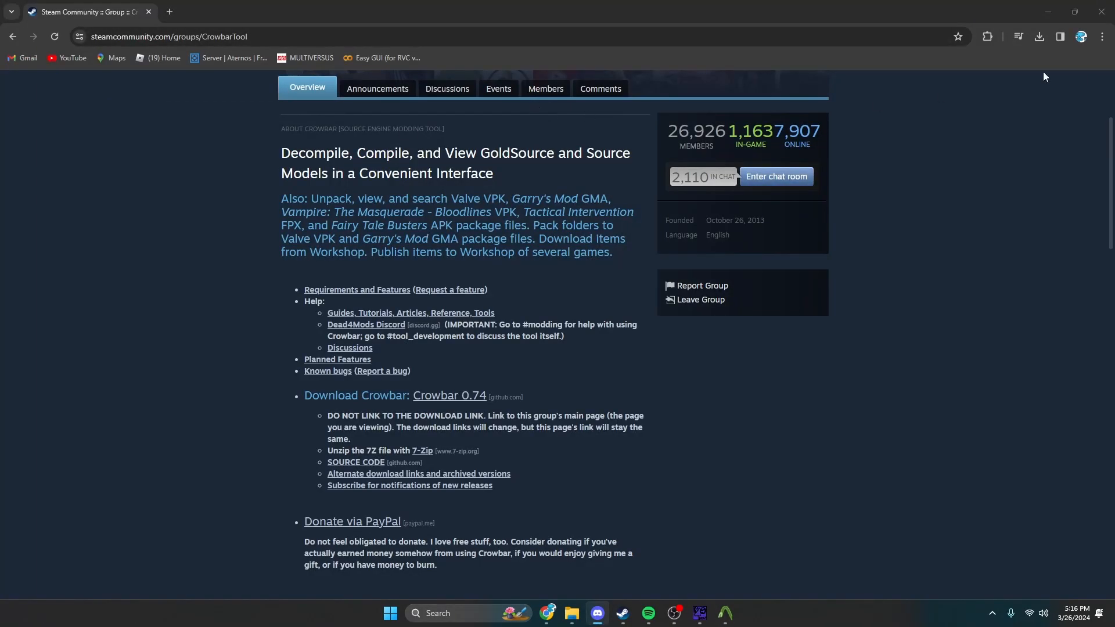
left_click(1046, 11)
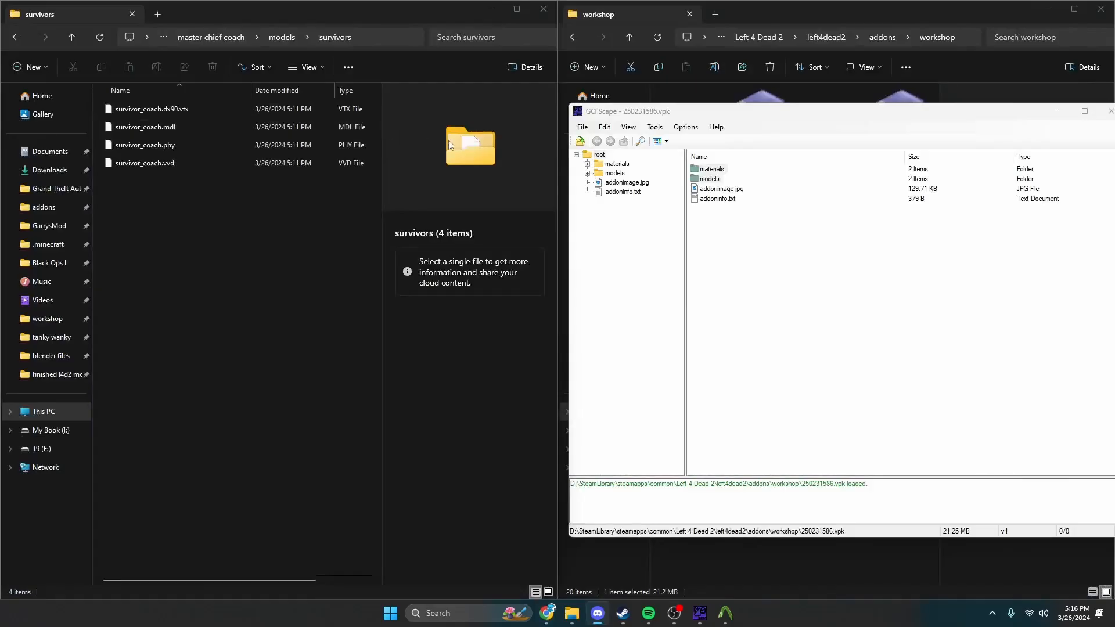
left_click(281, 37)
left_click(282, 38)
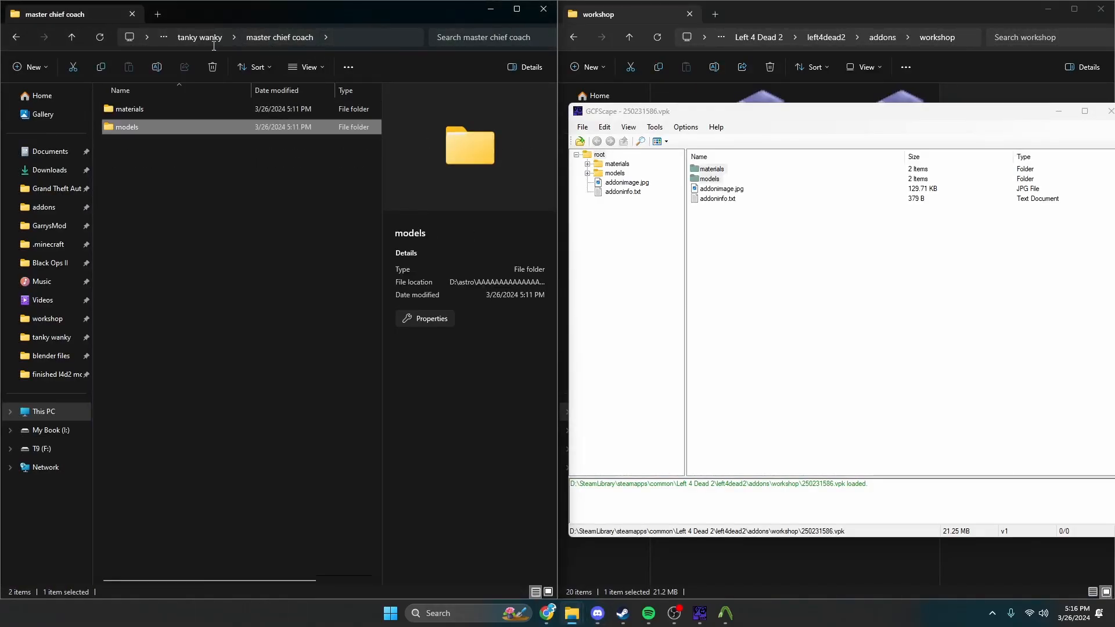
left_click(198, 38)
double_click(158, 107)
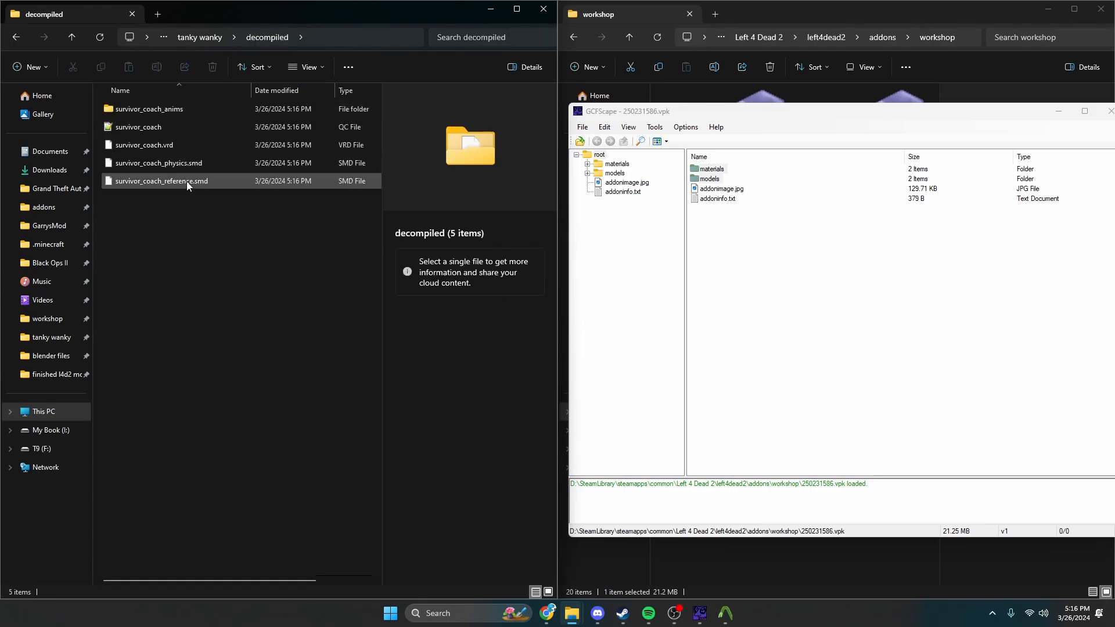
Examine the decompiled survivor_coach output: physics SMD, VRD, anims folder, QC file and reference SMD
left_click(190, 162)
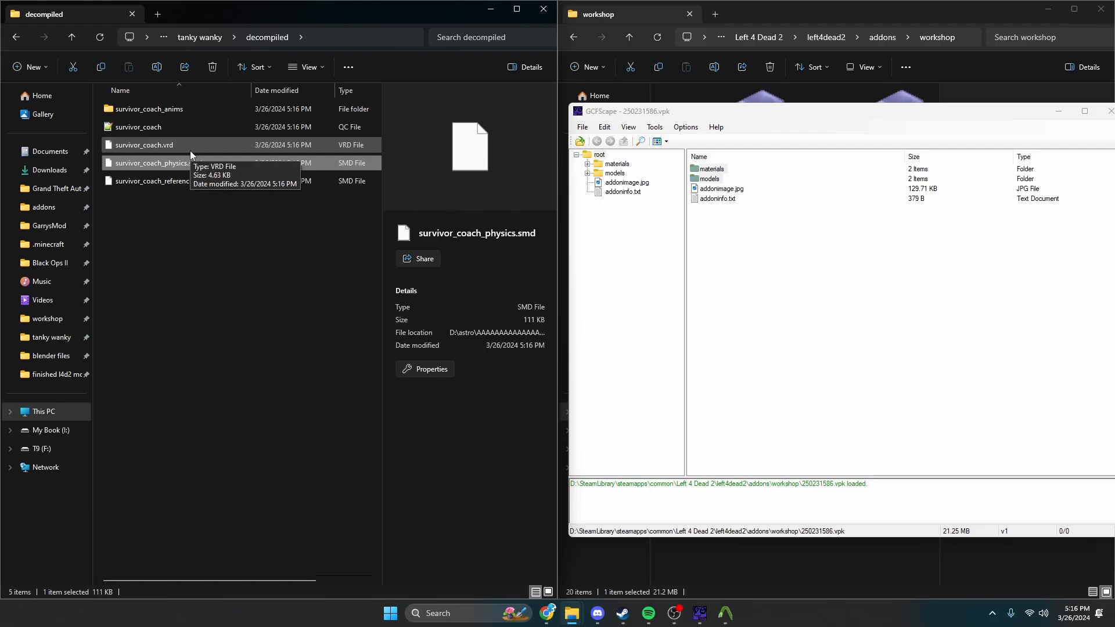
left_click(187, 144)
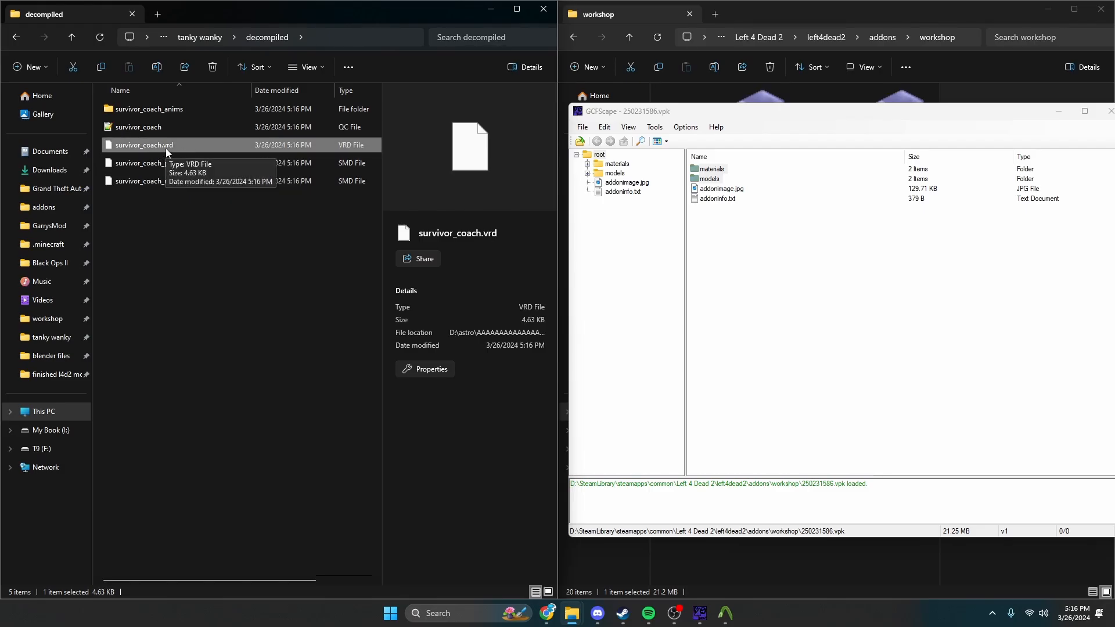
left_click(149, 110)
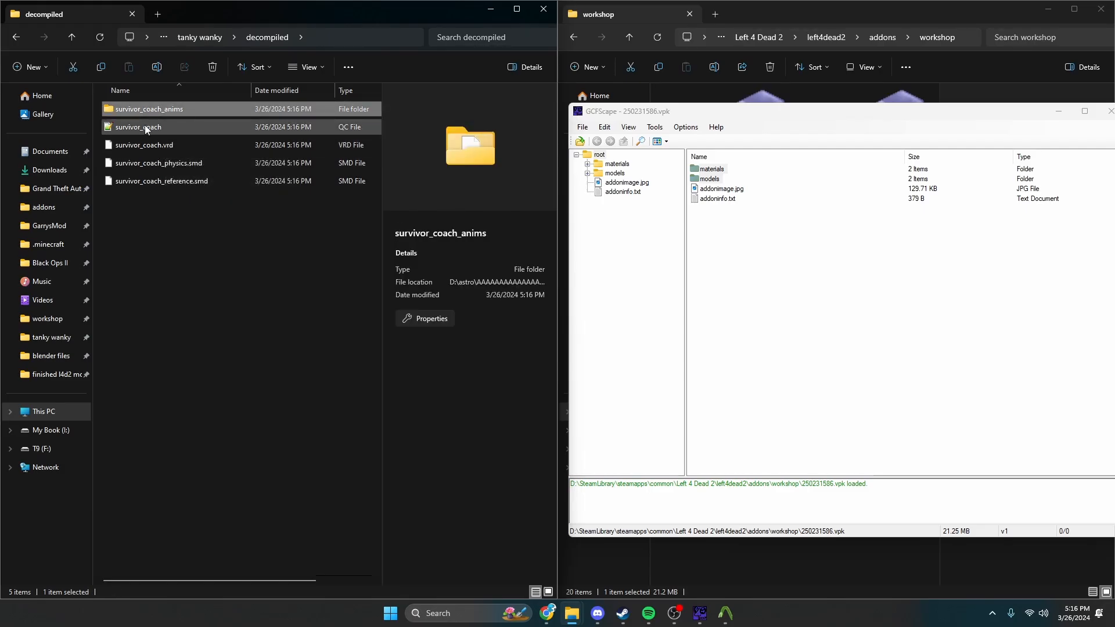
left_click(145, 126)
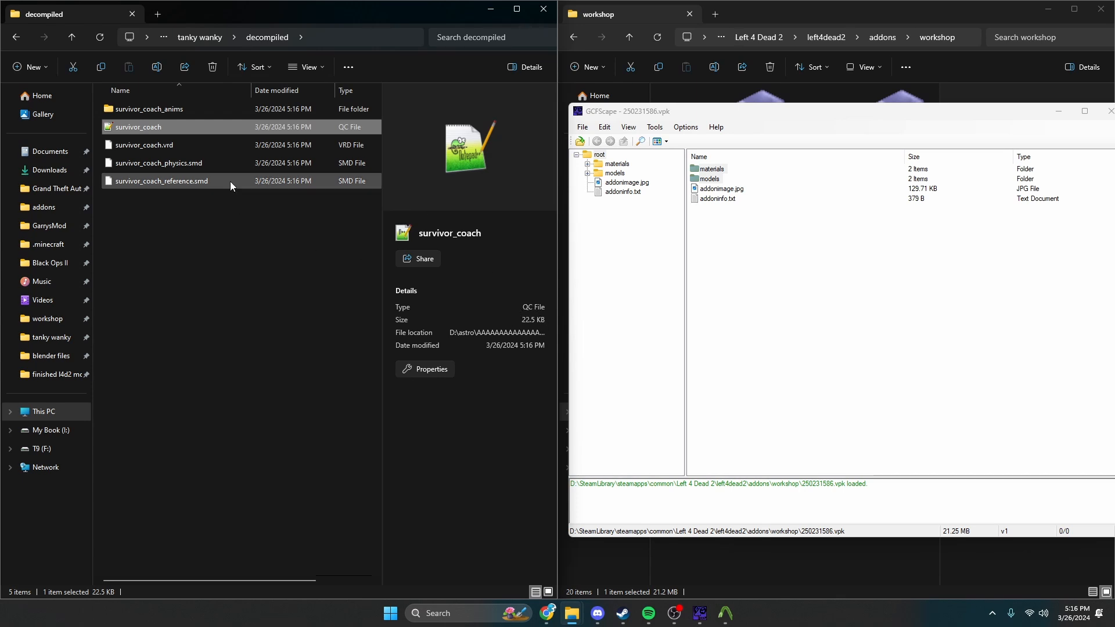
left_click(354, 182)
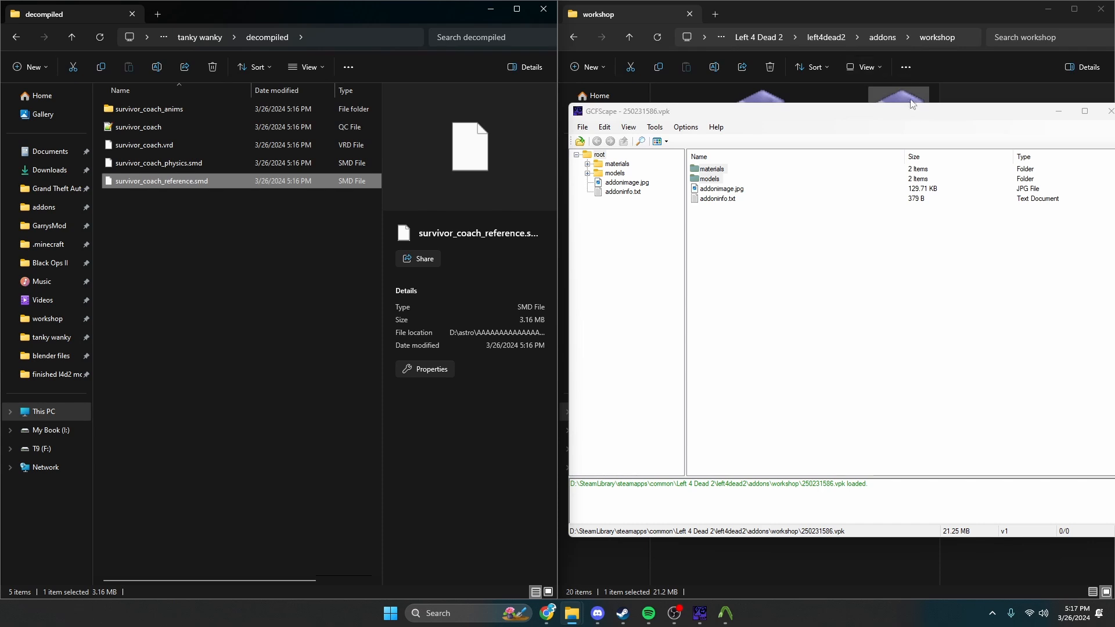
Close the GCFScape window of 250231586.vpk and create a folder named coach inside tanky wanky
left_click_drag(616, 113, 314, 101)
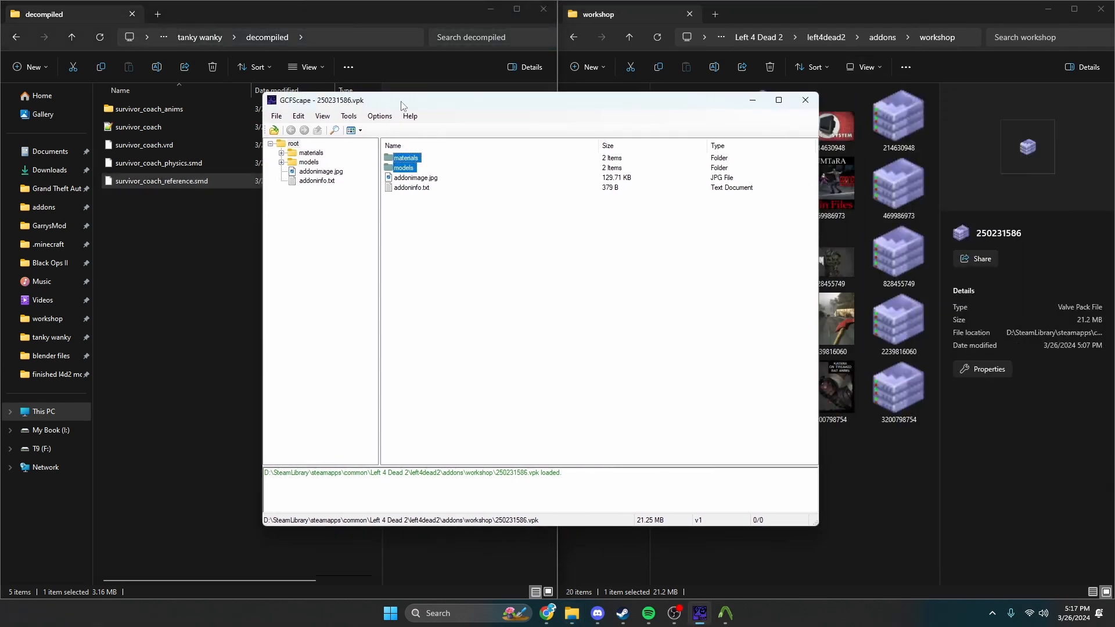
left_click(805, 100)
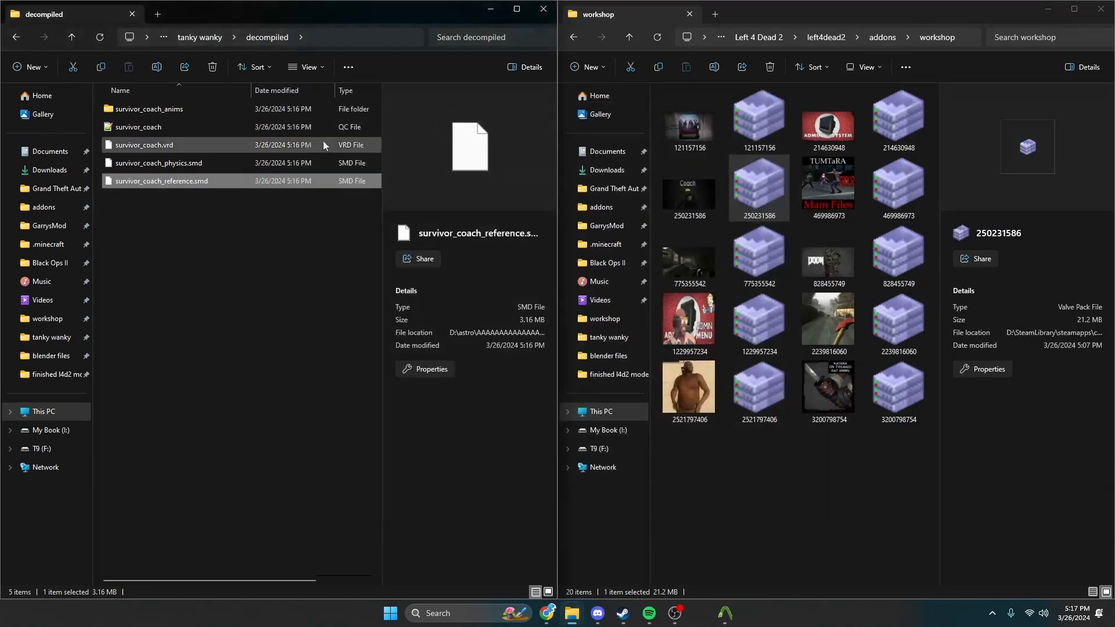
left_click(199, 38)
right_click(176, 203)
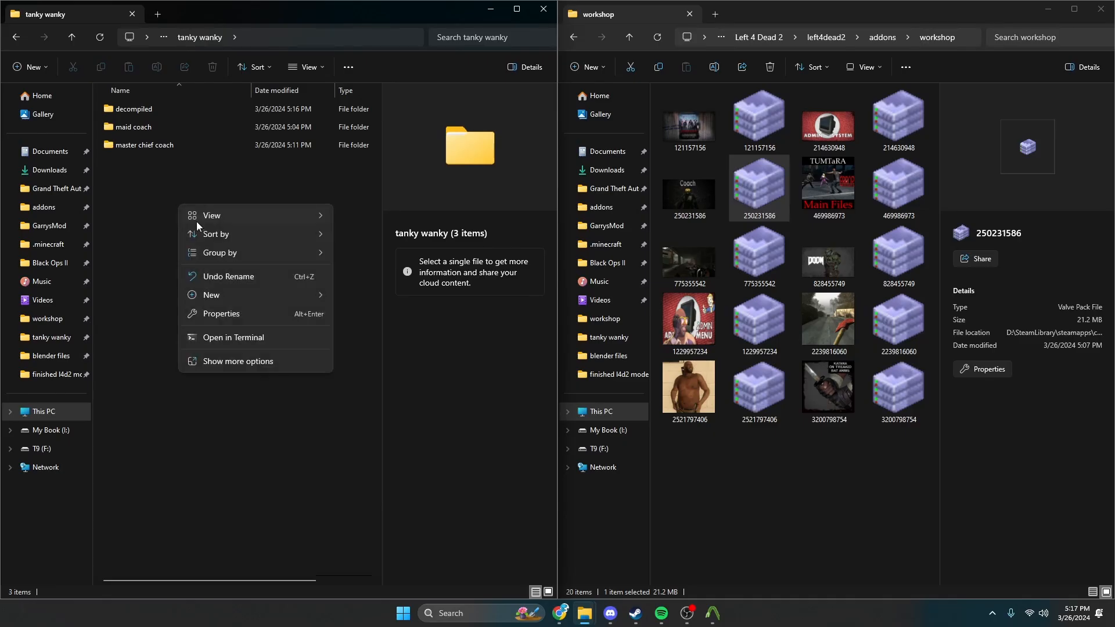
mouse_move(279, 295)
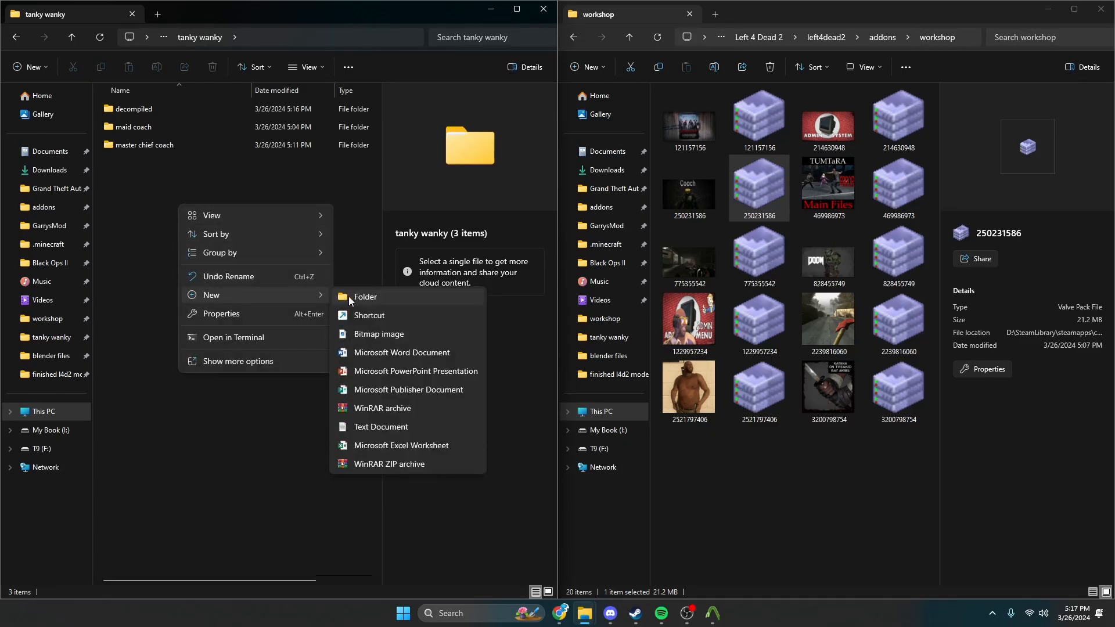
left_click(365, 296)
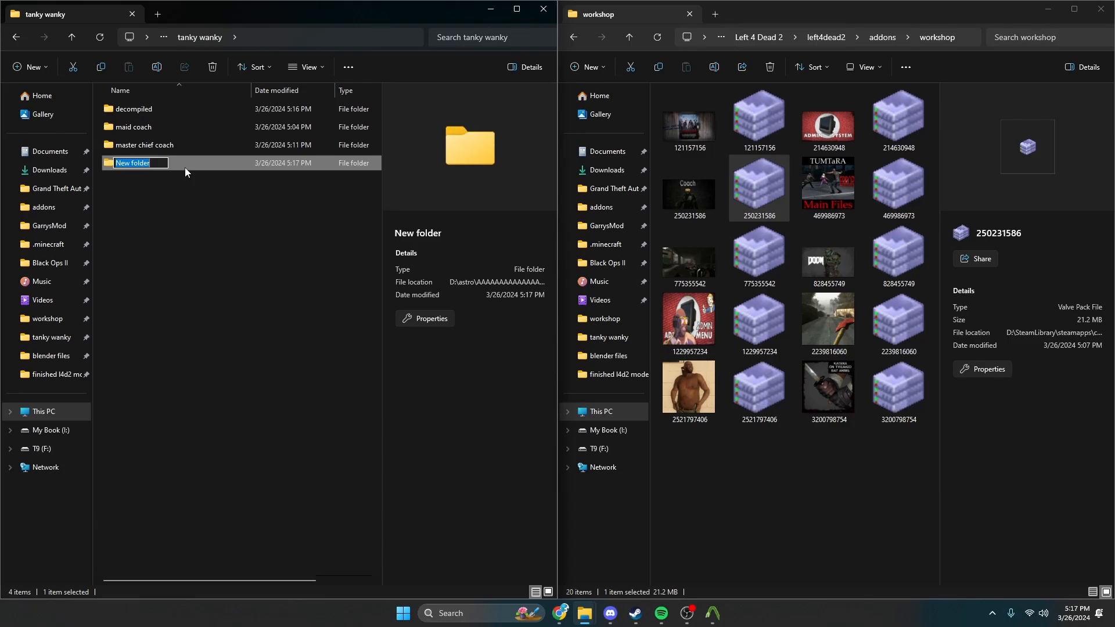
type("coach")
key("Return")
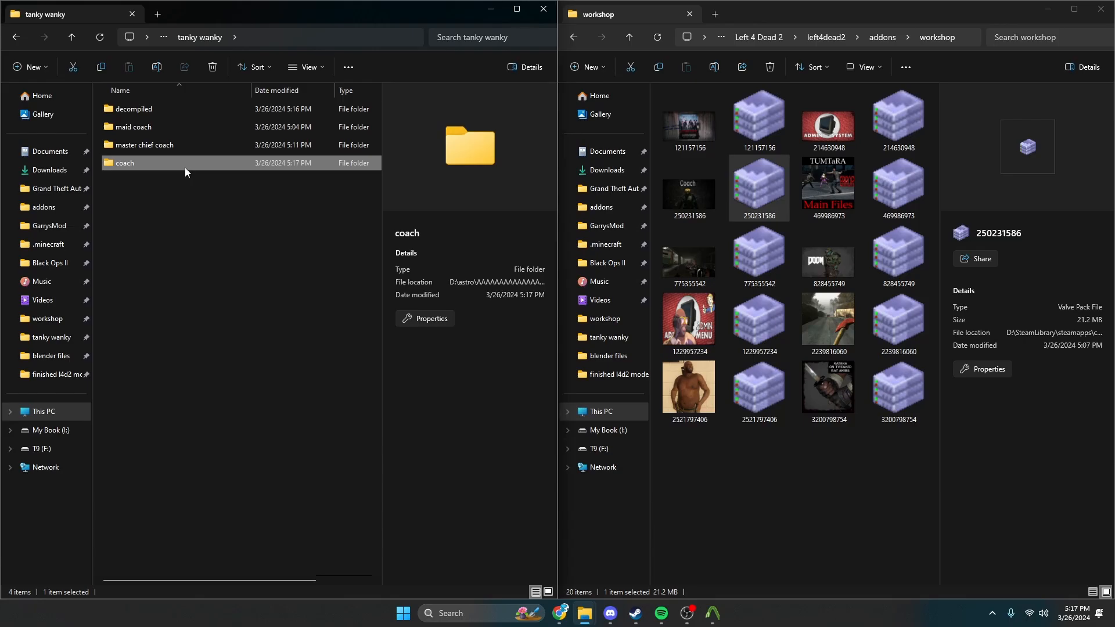
Create a subfolder named decompiled inside the new coach folder
double_click(185, 167)
right_click(185, 169)
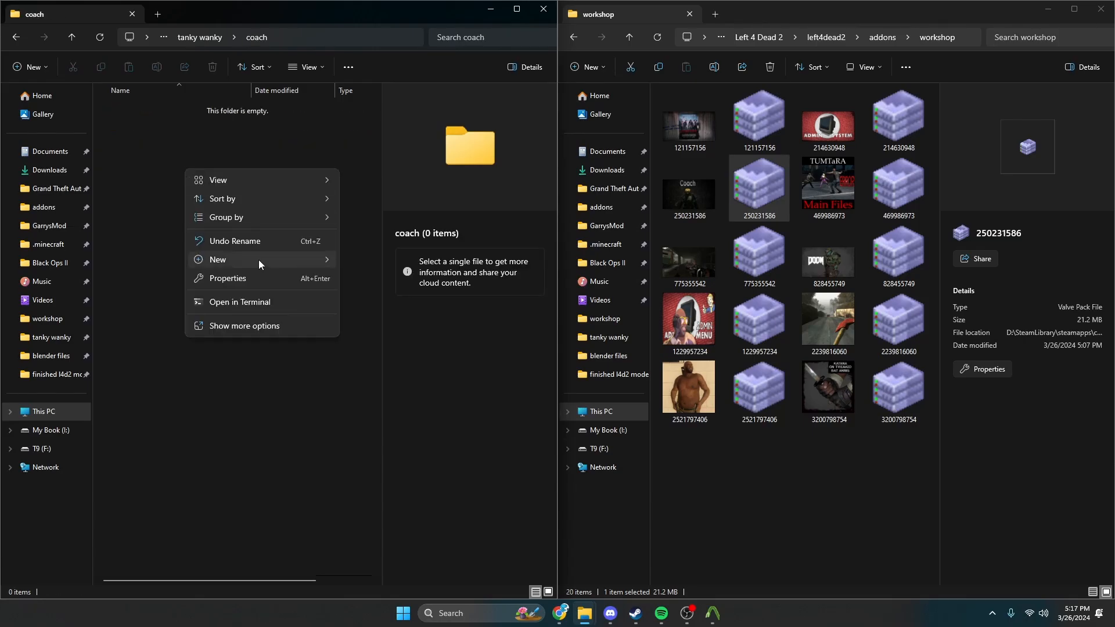
mouse_move(259, 260)
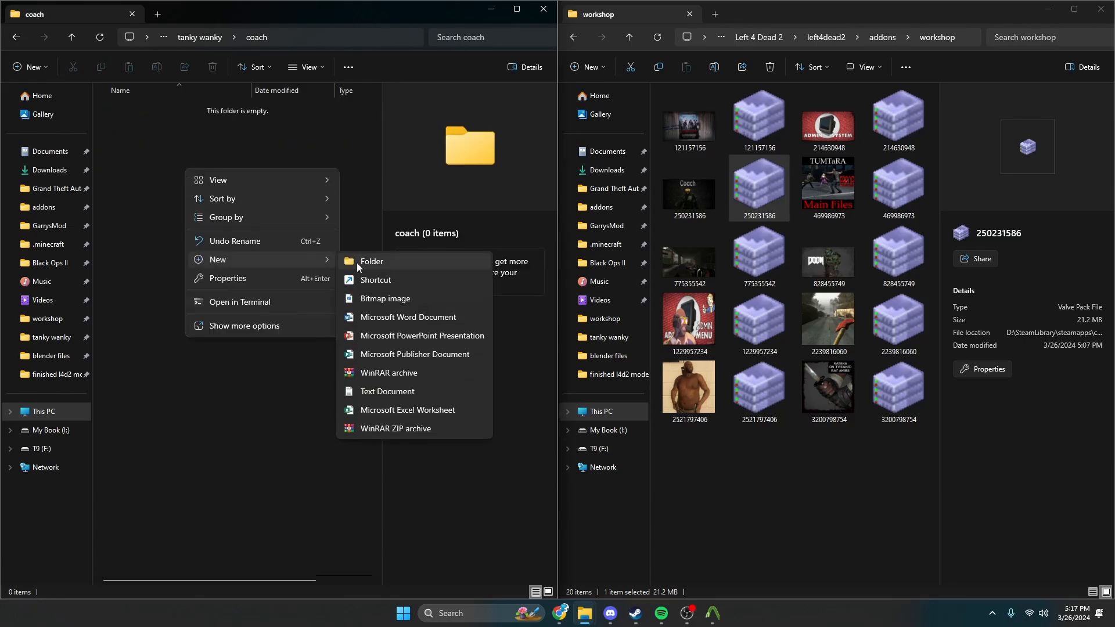
left_click(356, 263)
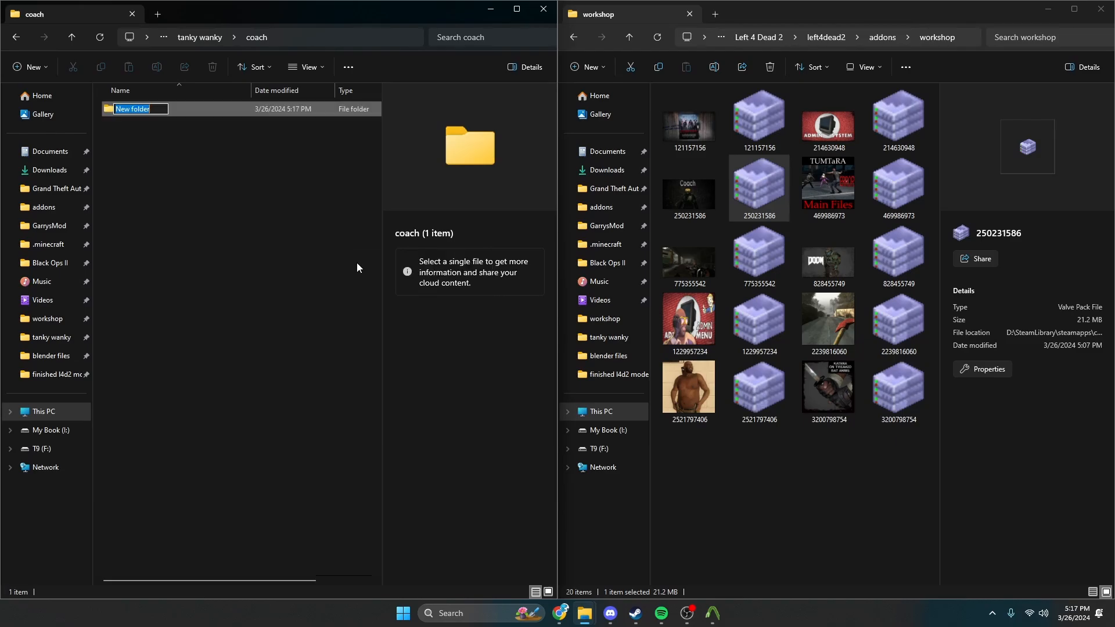
type("decompiled")
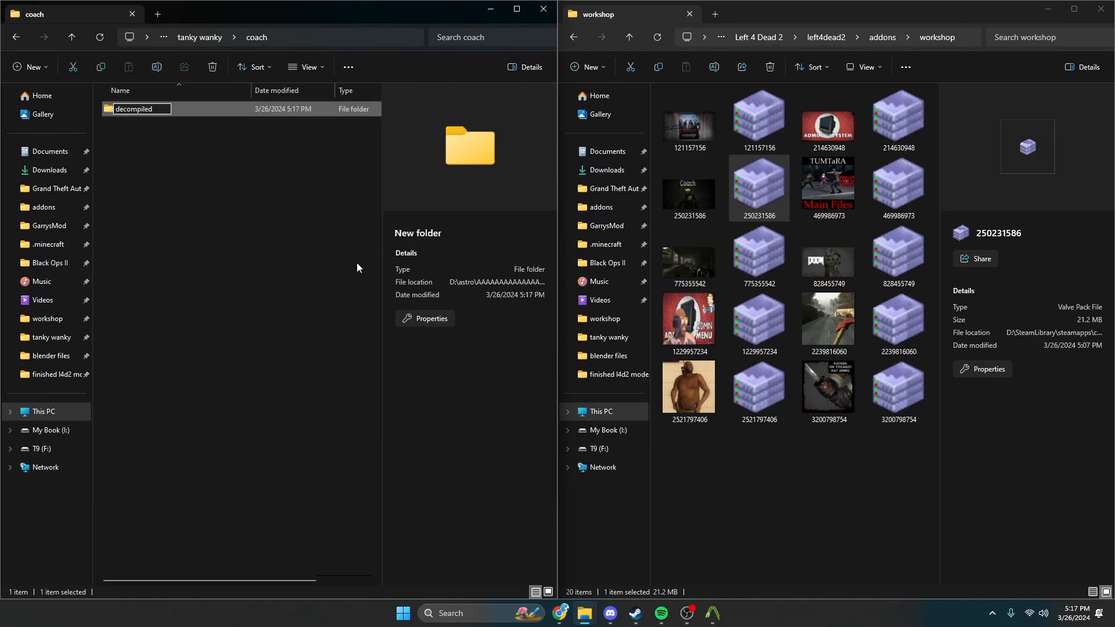
key("Return")
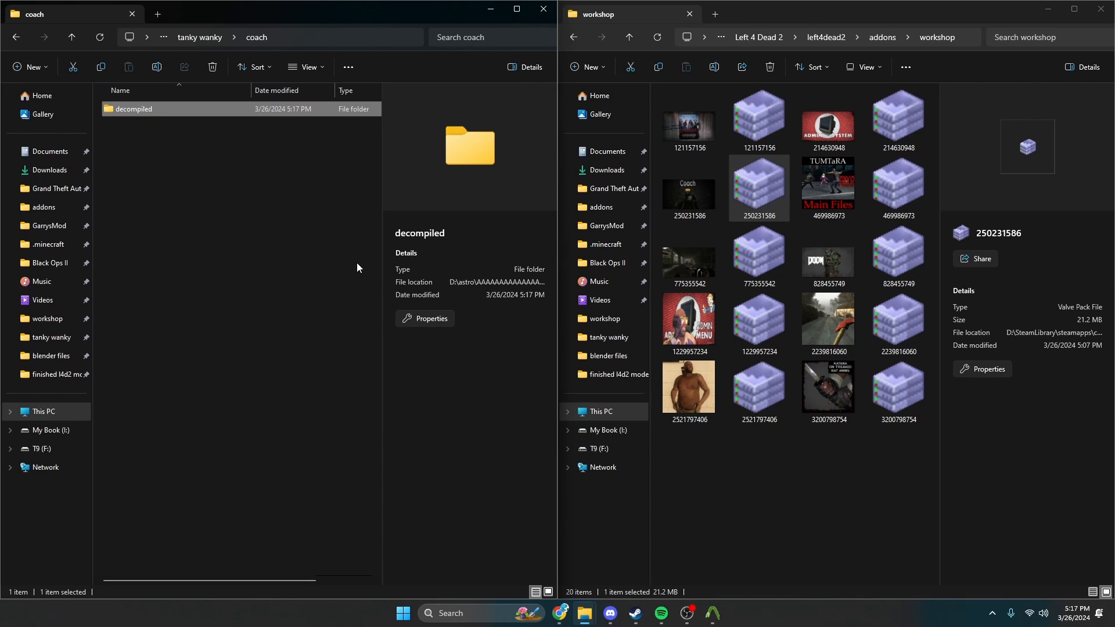
Open the base game's pak01_dir from the Left 4 Dead 2 > left4dead2 folder in GCFScape, placing its window beside the coach folder
left_click(857, 31)
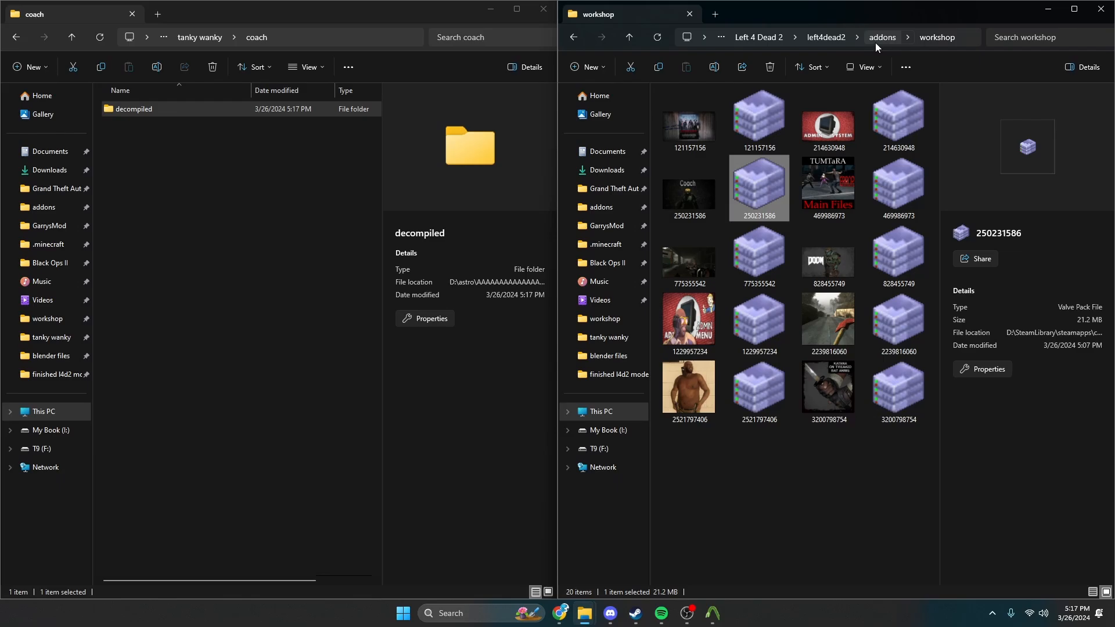
left_click(876, 40)
left_click(833, 40)
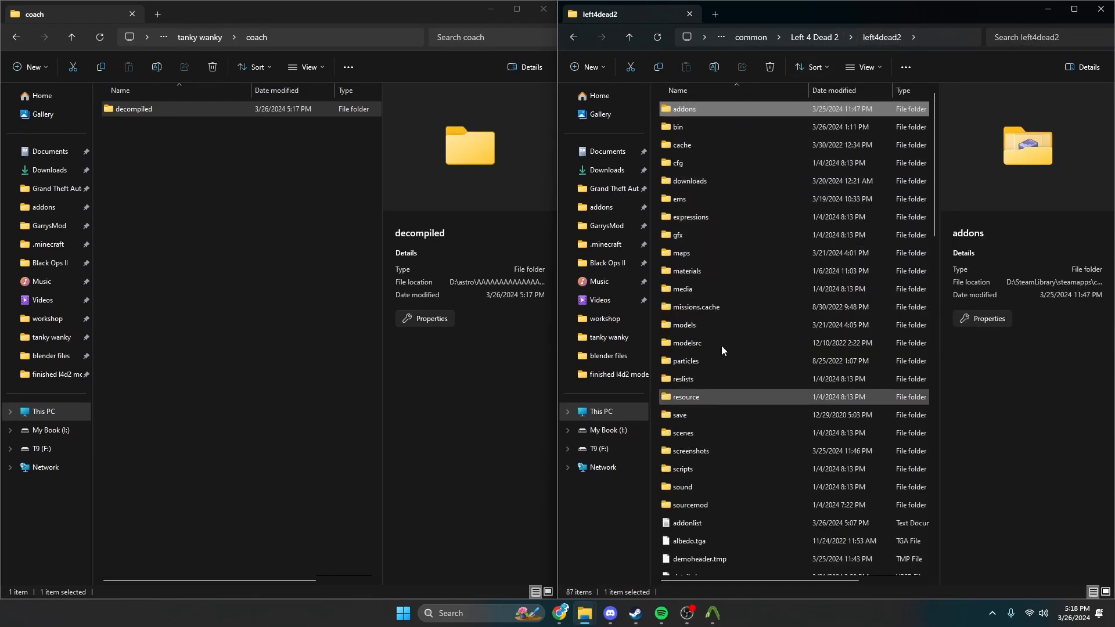
scroll(741, 361, "down", 20)
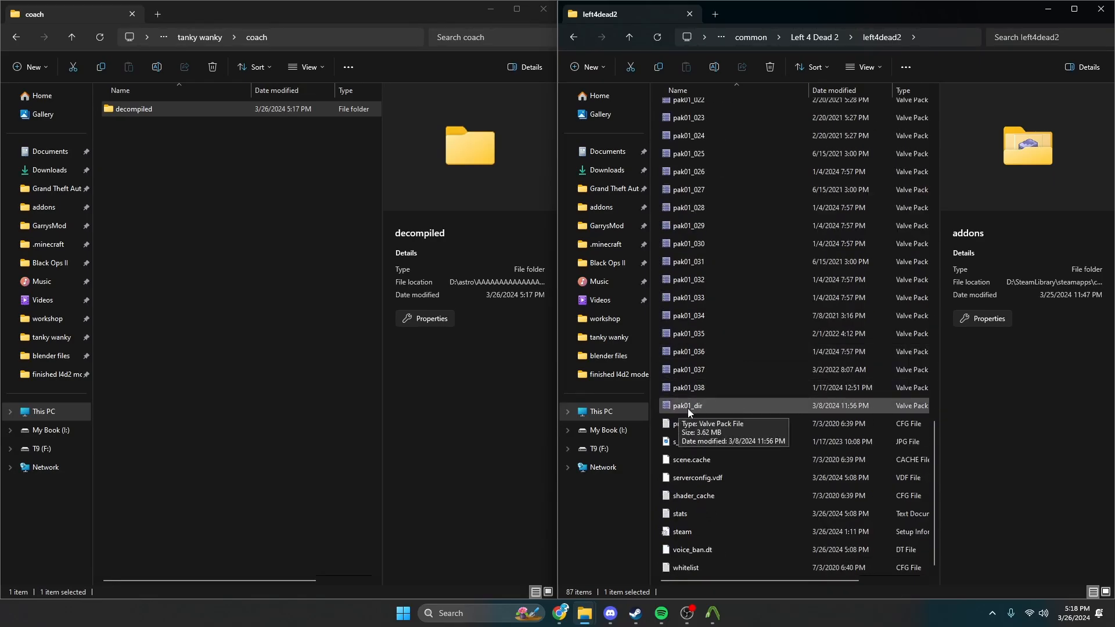
double_click(702, 408)
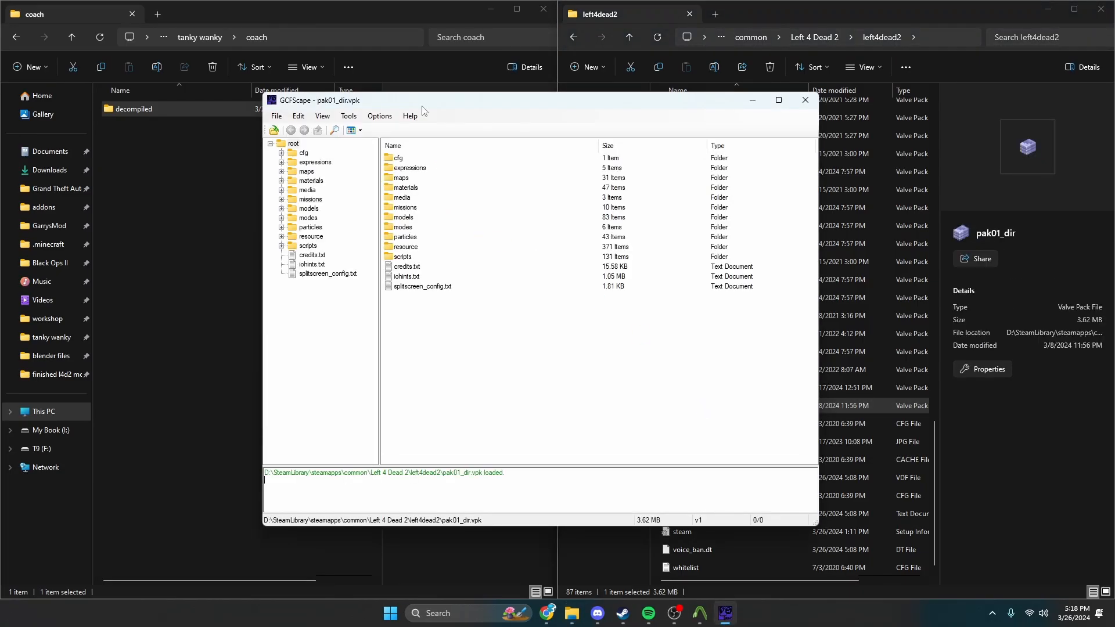
left_click_drag(422, 107, 718, 97)
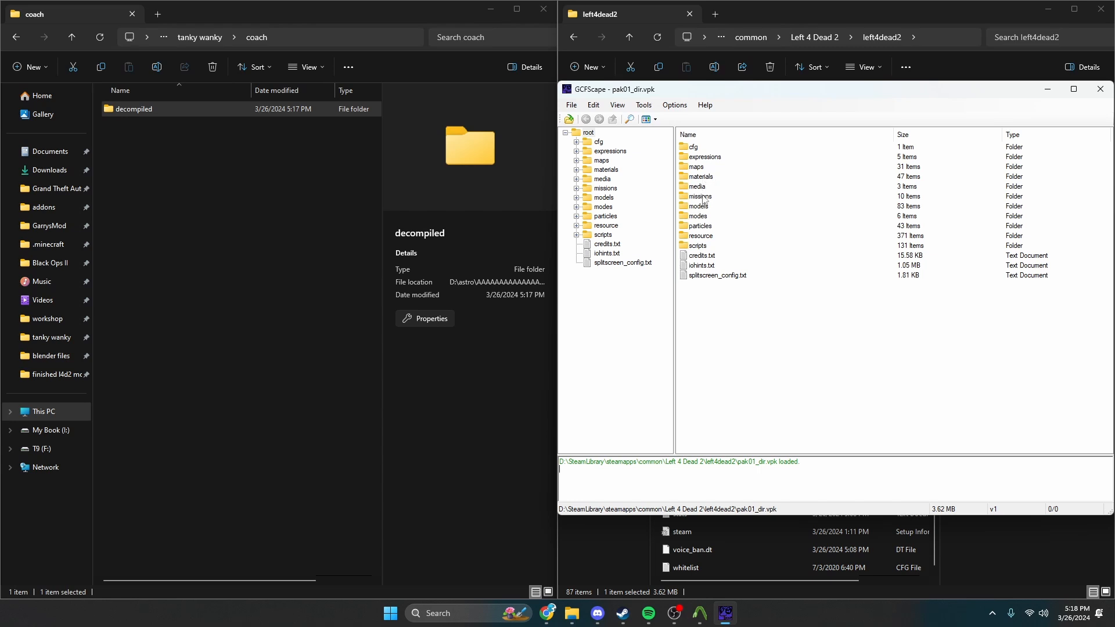
Open the models > survivors folder inside the base game's pak01_dir.vpk
double_click(698, 206)
scroll(704, 215, "down", 10)
scroll(704, 215, "down", 6)
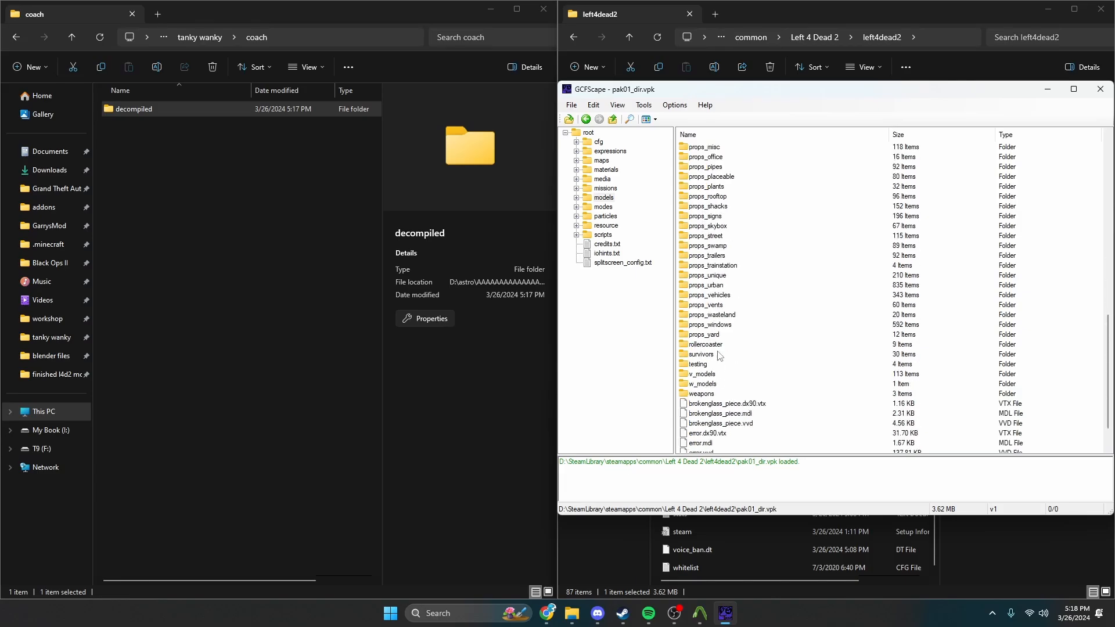
left_click(702, 355)
double_click(705, 355)
left_click(705, 354)
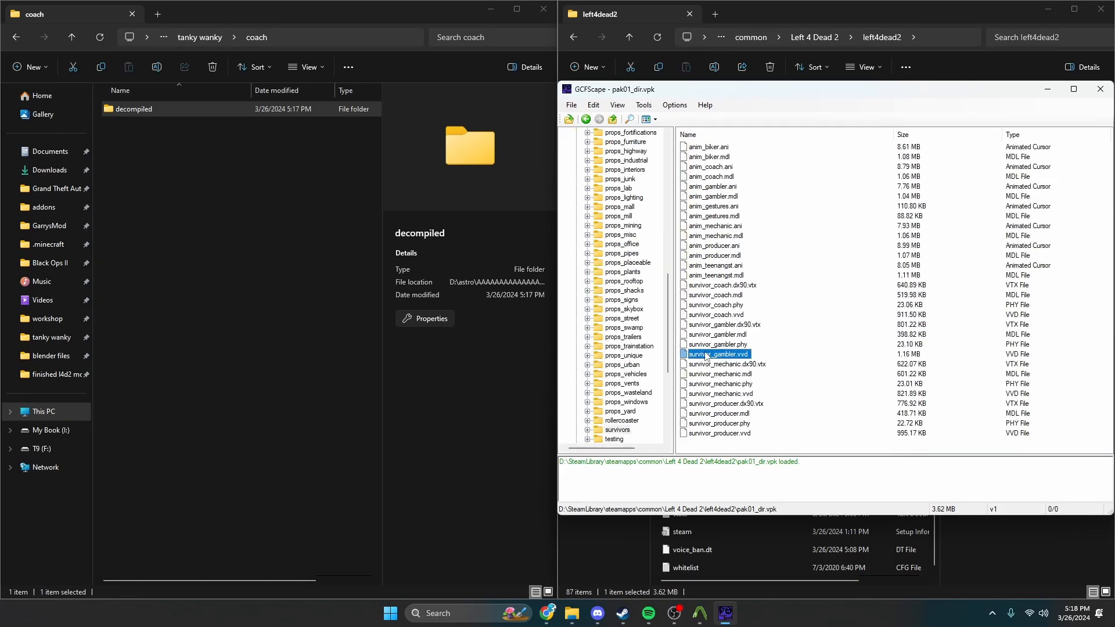
Examine the survivors folder's files, from the anim_ files to the survivor_coach, survivor_gambler and survivor_producer models
left_click(720, 148)
left_click(733, 275, "shift")
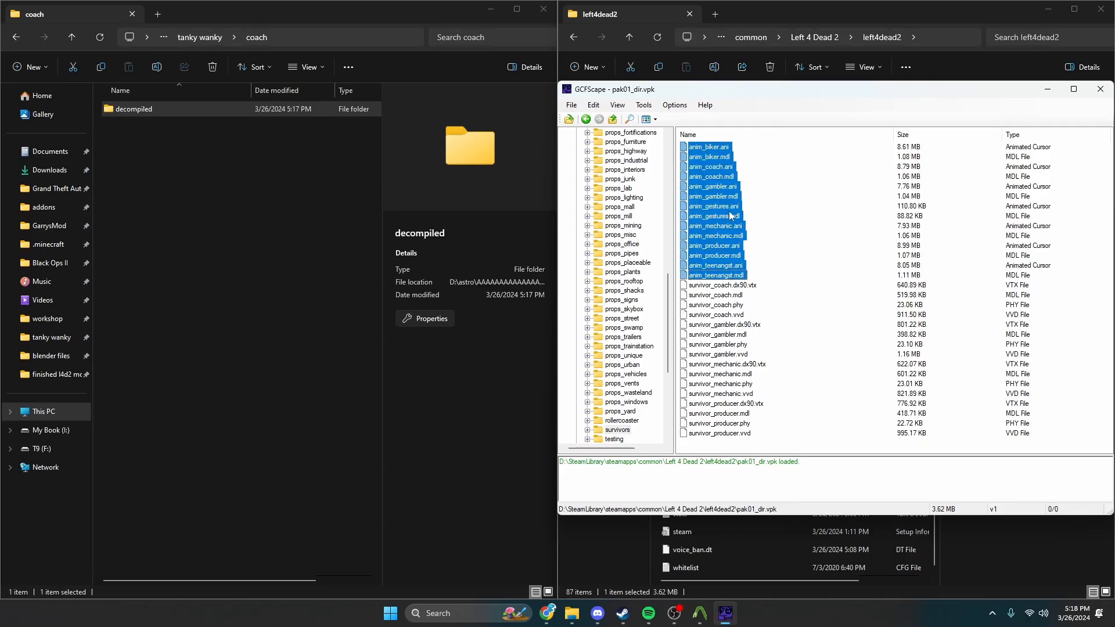
left_click(733, 286)
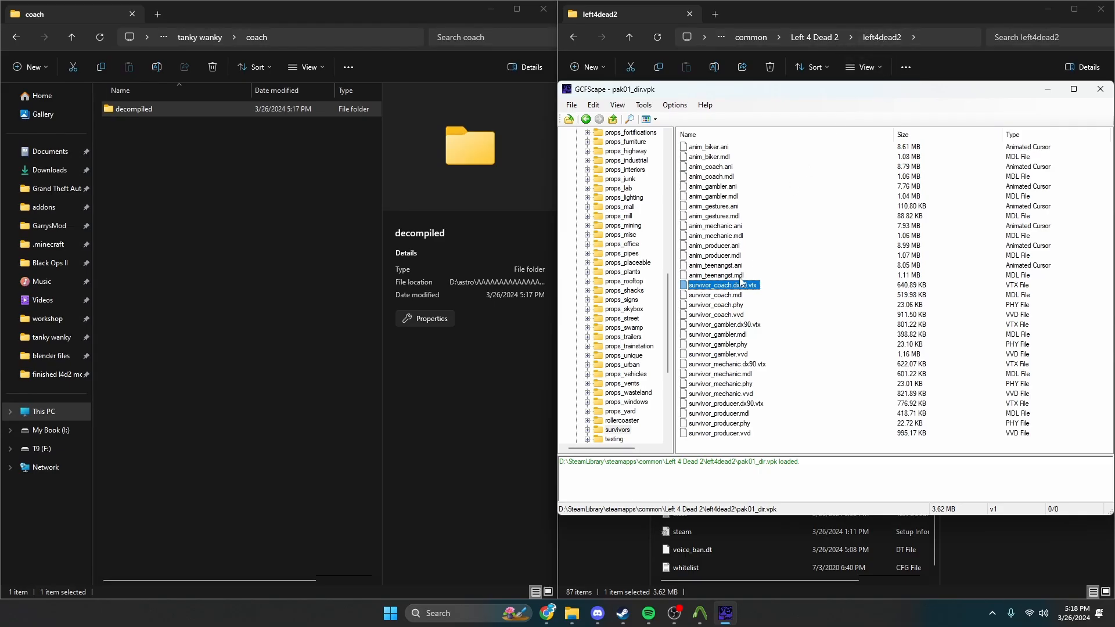
left_click(734, 297)
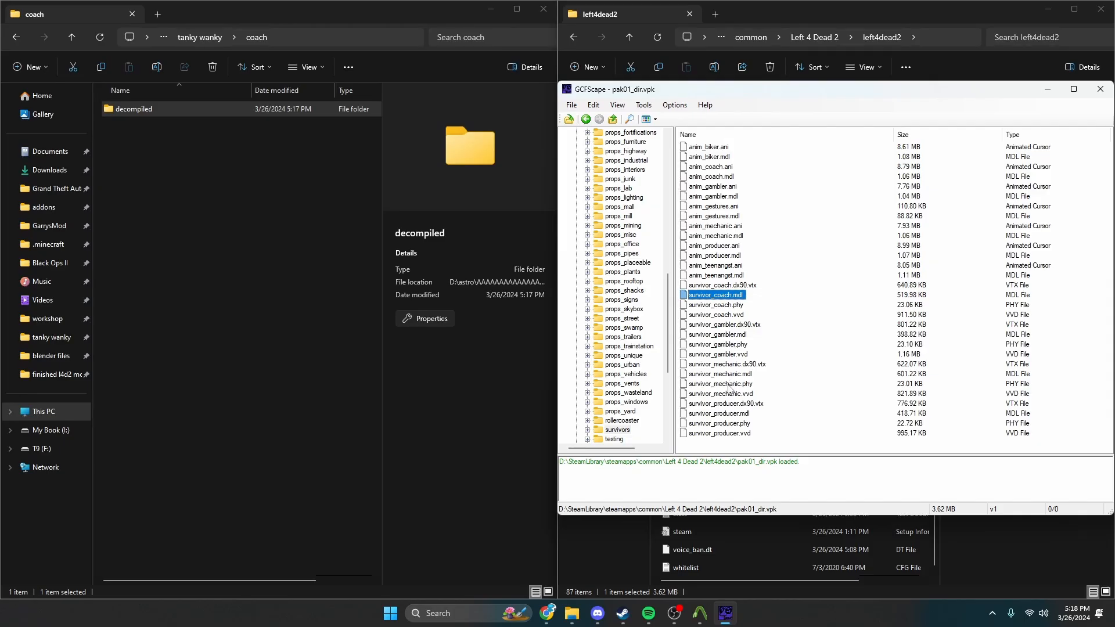
left_click(727, 345)
left_click(720, 423)
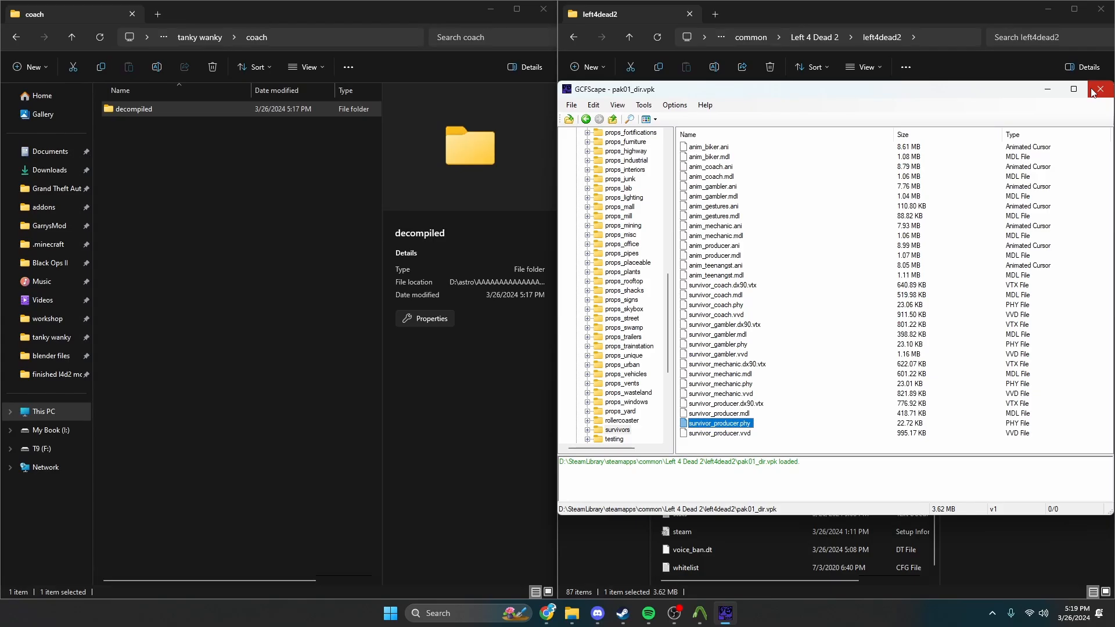
Close the base game's pak01_dir.vpk and open pak01_dir from the left4dead2_dlc2 folder in GCFScape instead
left_click(1092, 92)
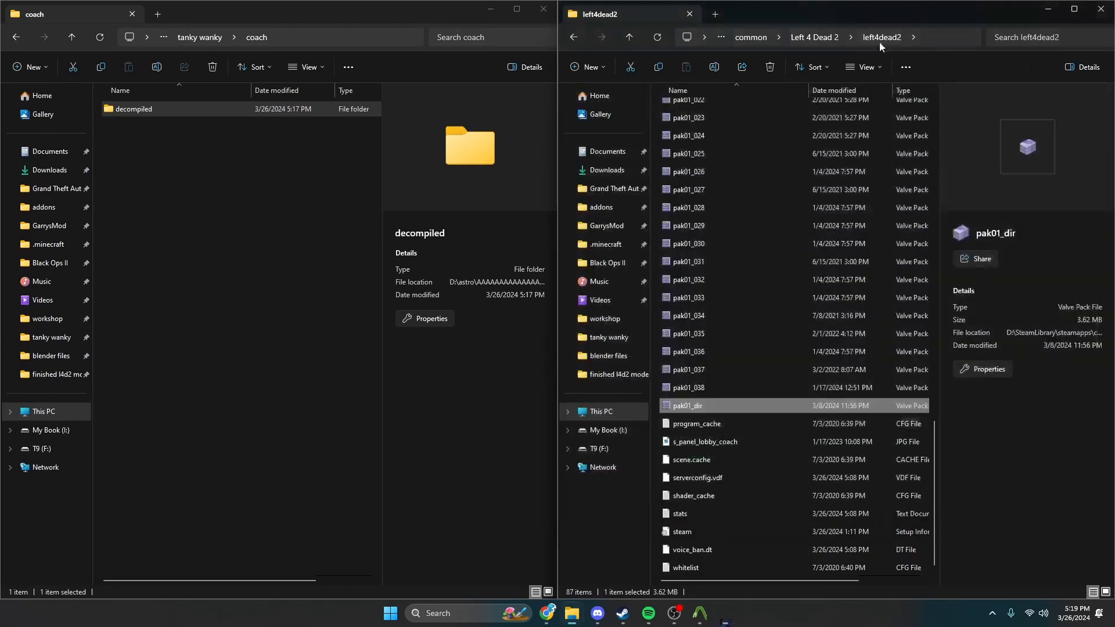
left_click(822, 39)
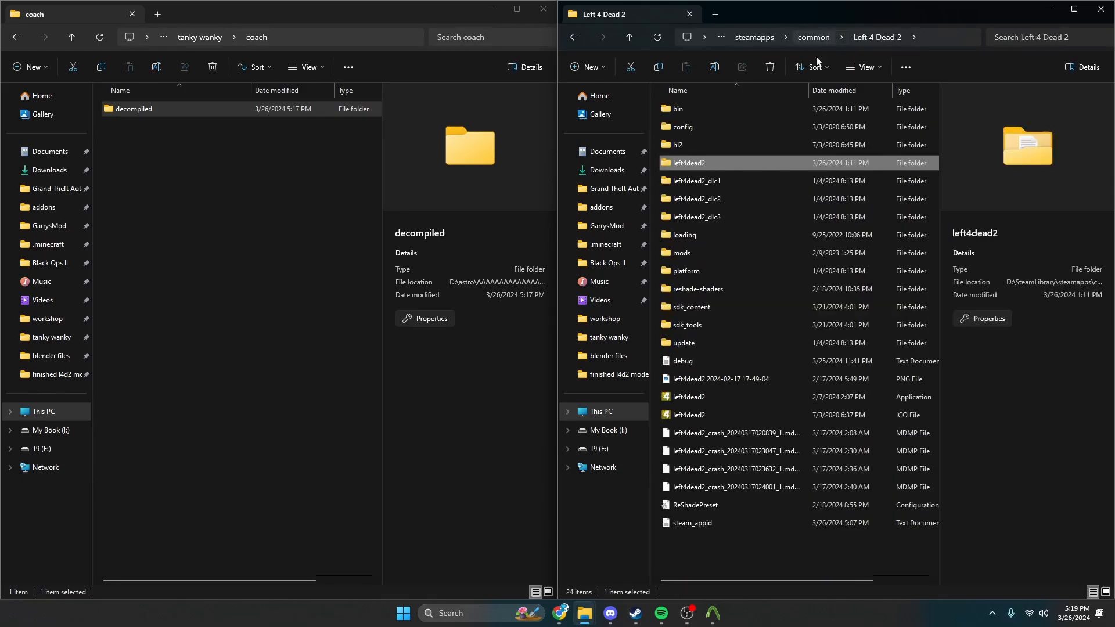
double_click(729, 198)
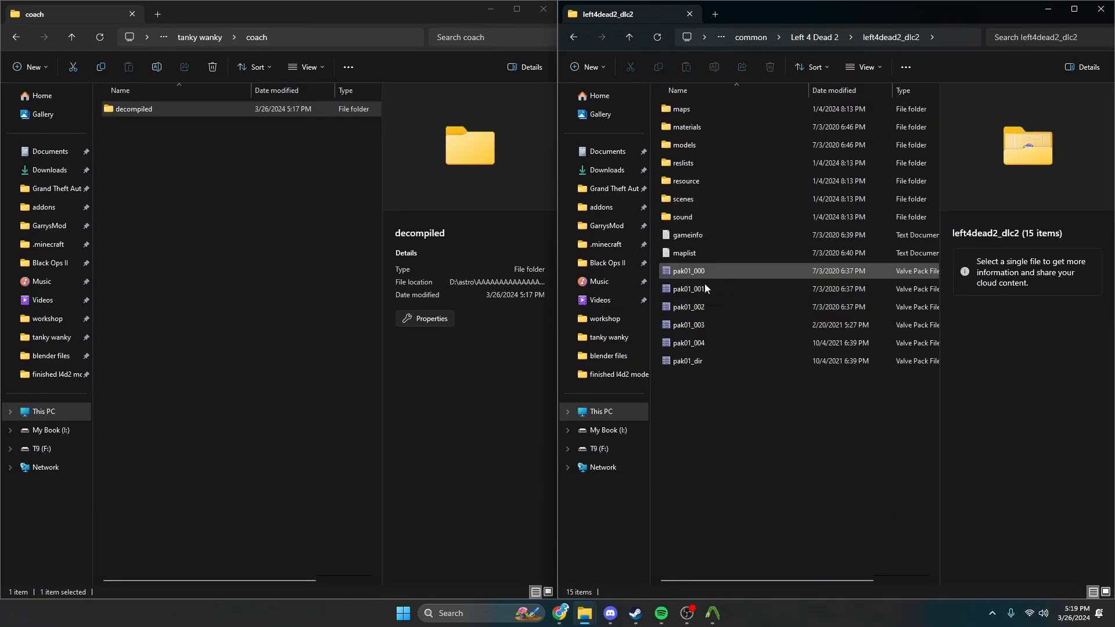
double_click(693, 361)
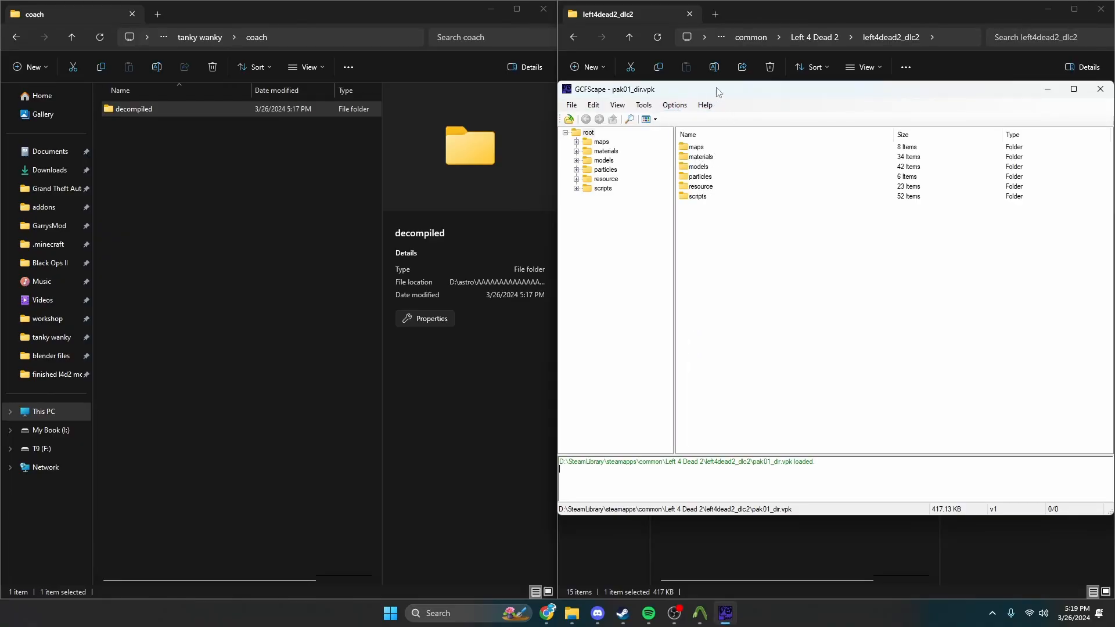
Close the left4dead2_dlc2 pak01_dir.vpk in GCFScape and return to the Left 4 Dead 2 folder
left_click_drag(686, 89, 202, 89)
left_click(611, 91)
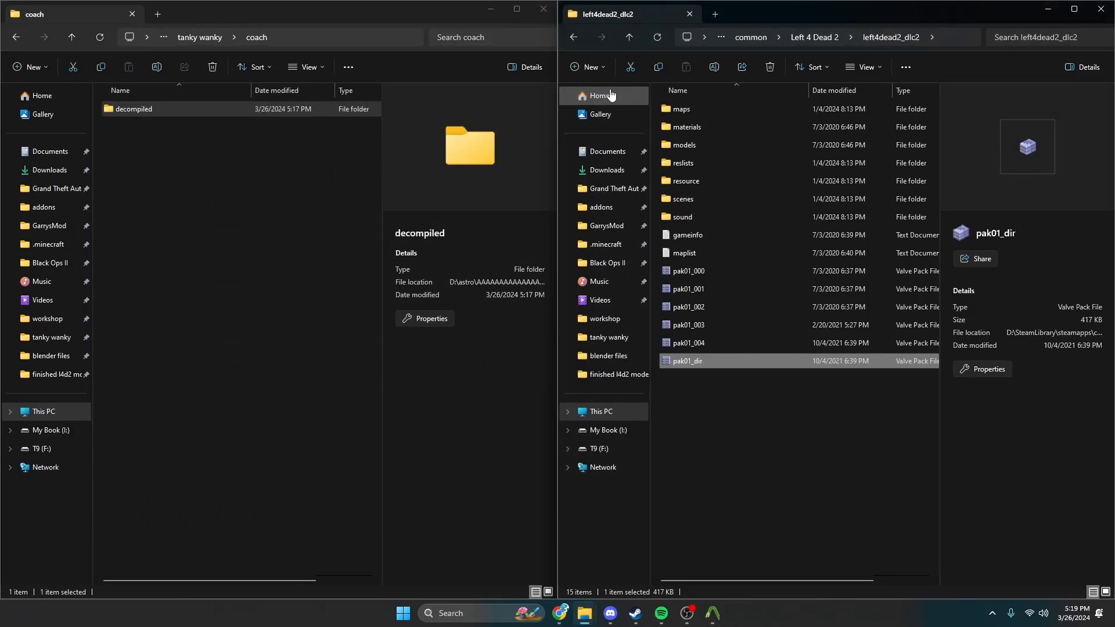
left_click(812, 38)
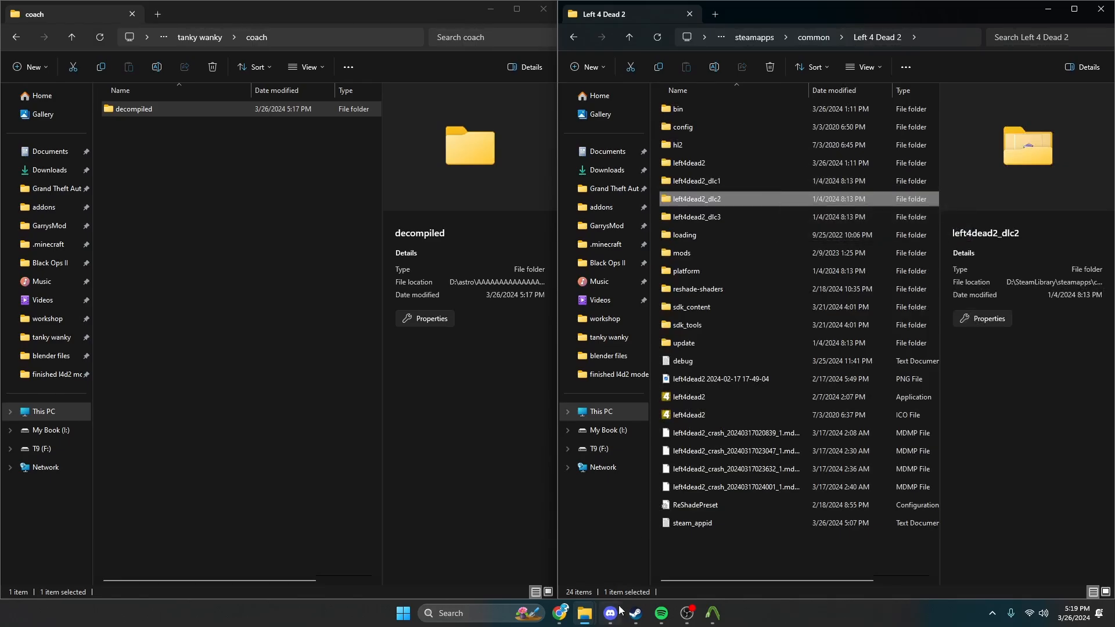
Switch to Steam, open the Left 4 Dead 2 Workshop and search it for "jigglebones"
mouse_move(635, 613)
left_click(626, 579)
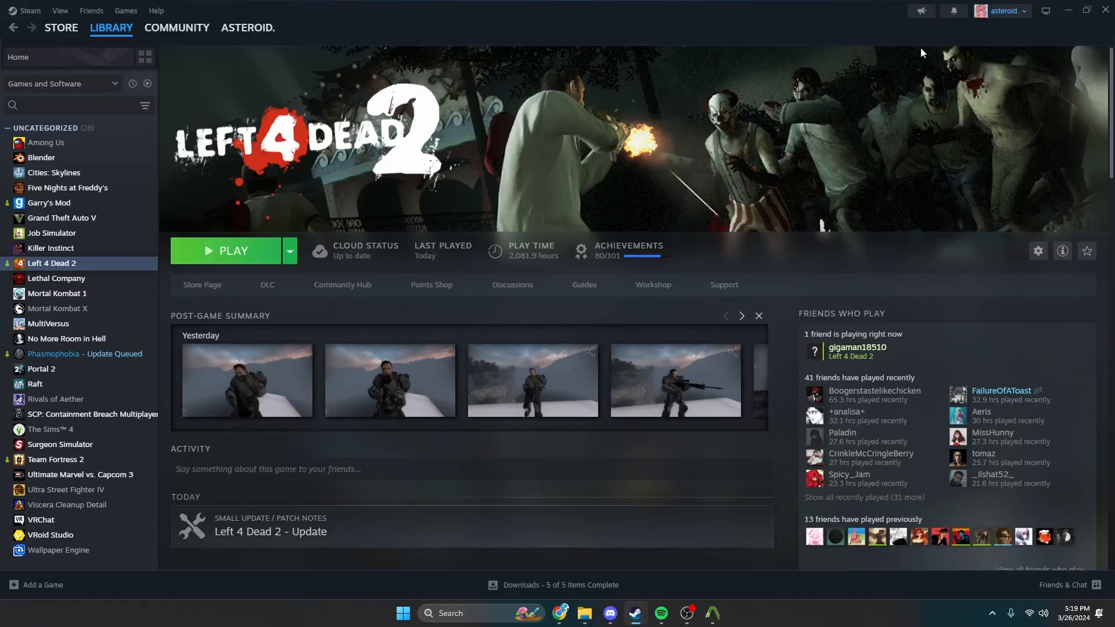
left_click(345, 285)
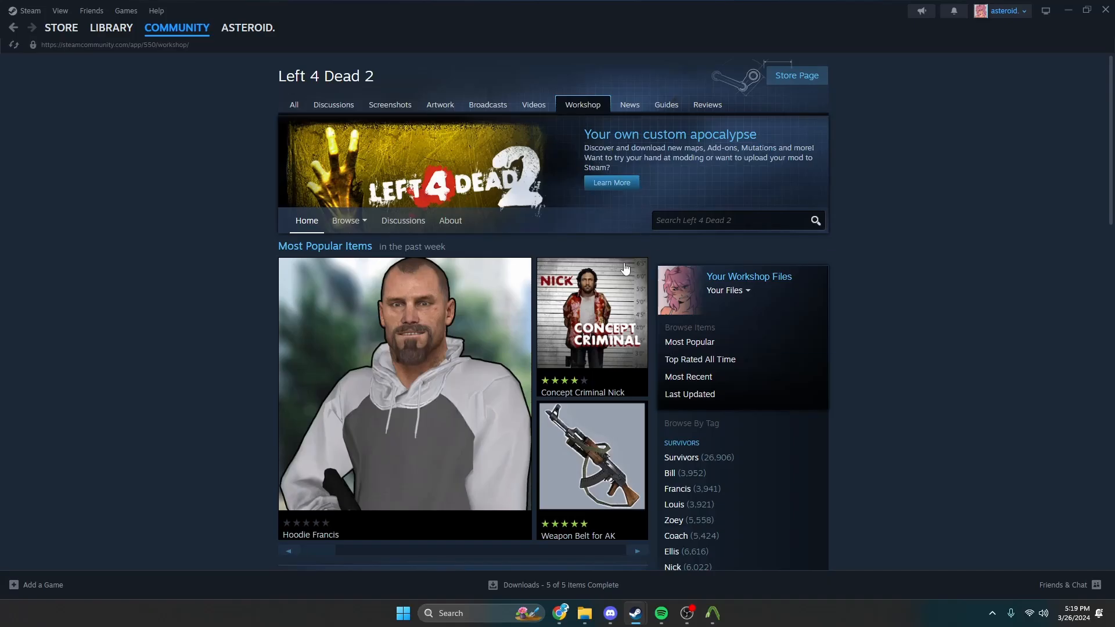
scroll(641, 493, "down", 7)
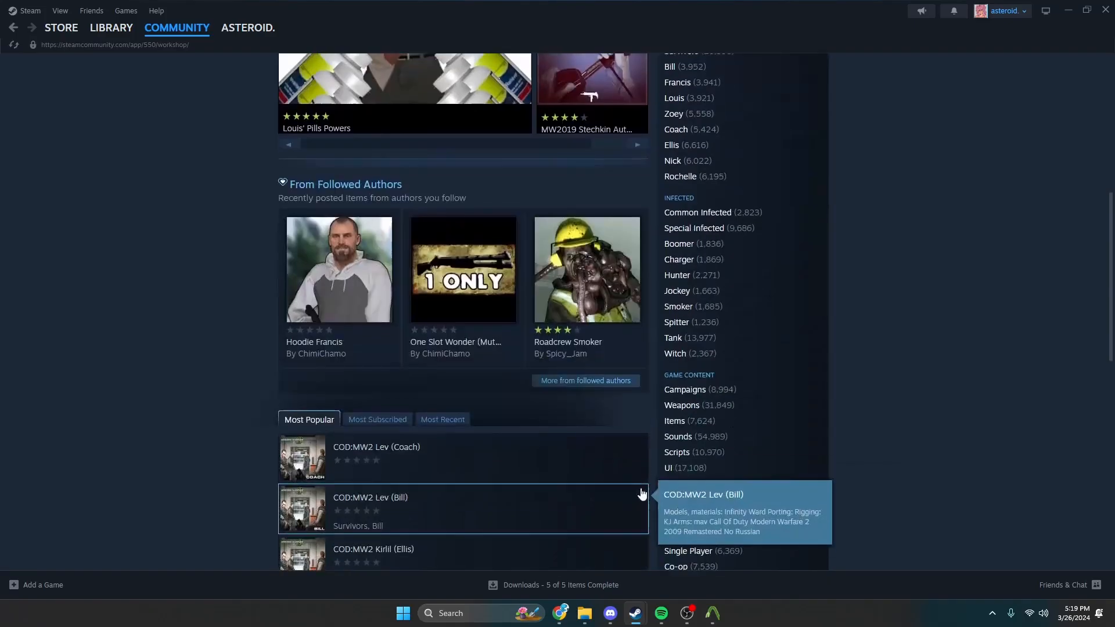
scroll(718, 329, "up", 7)
left_click(709, 215)
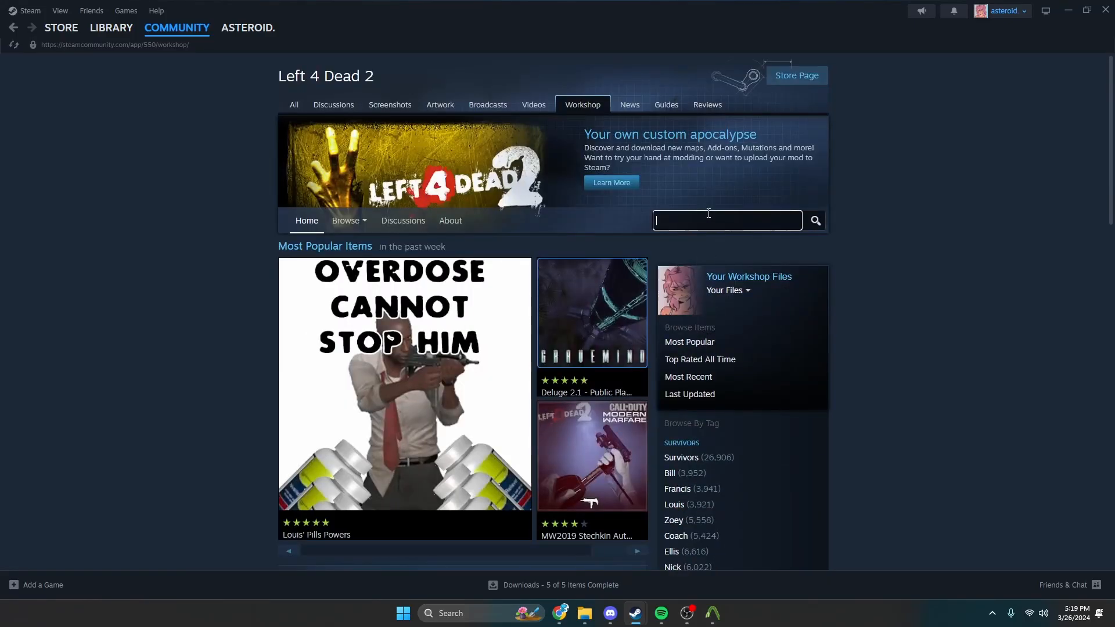
type("jigglebones")
key("Return")
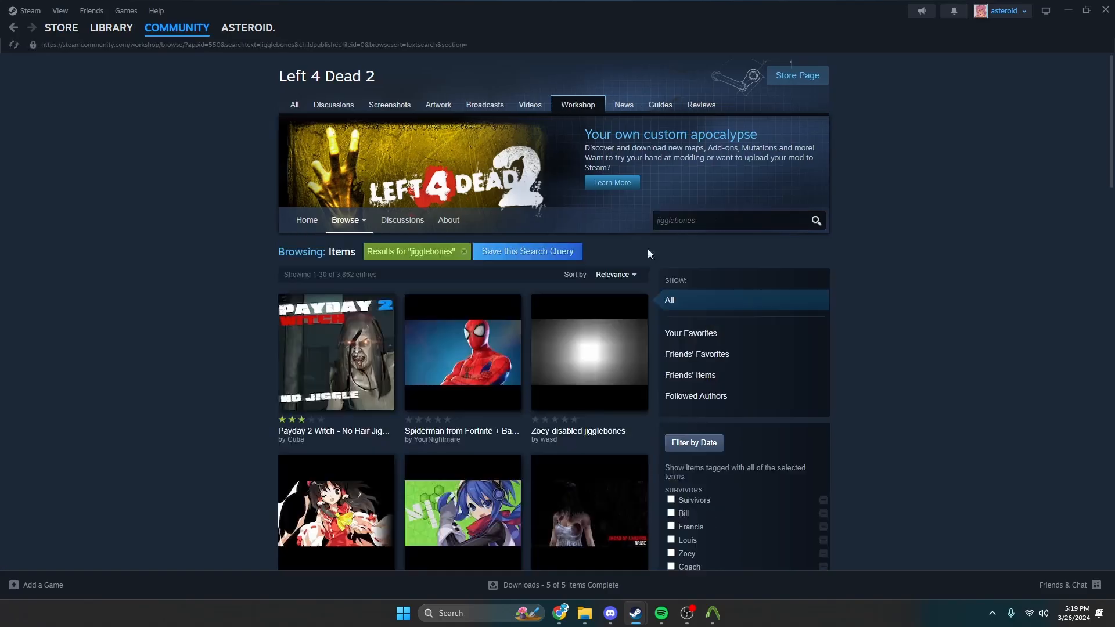
Look through the Workshop results, and search again for "jigglebone"
scroll(578, 297, "down", 15)
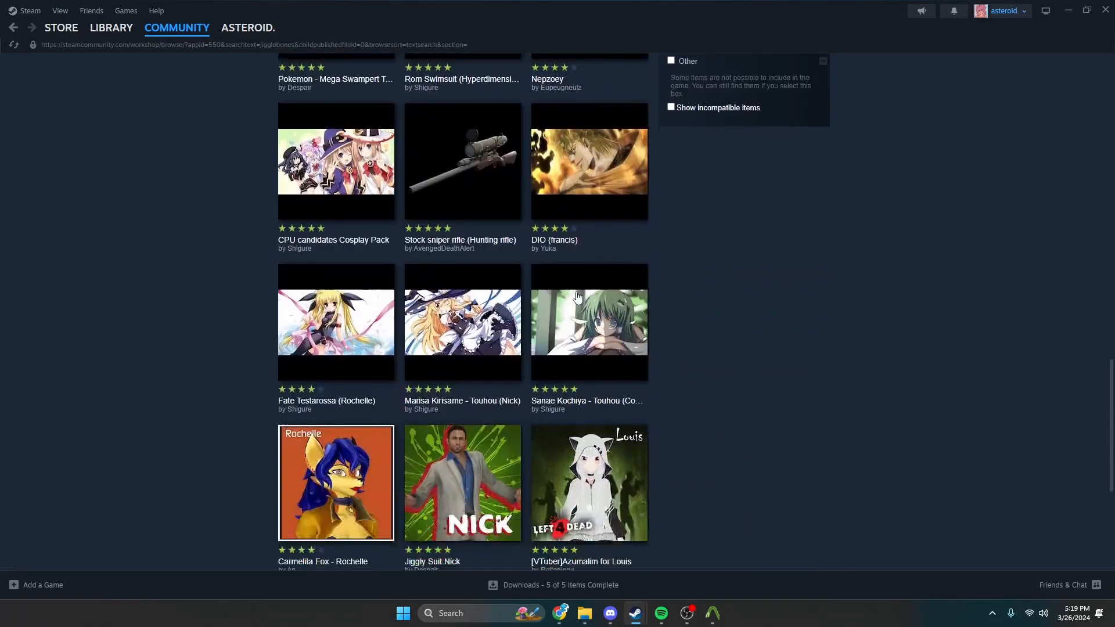
scroll(719, 237, "up", 15)
left_click(743, 223)
key("BackSpace")
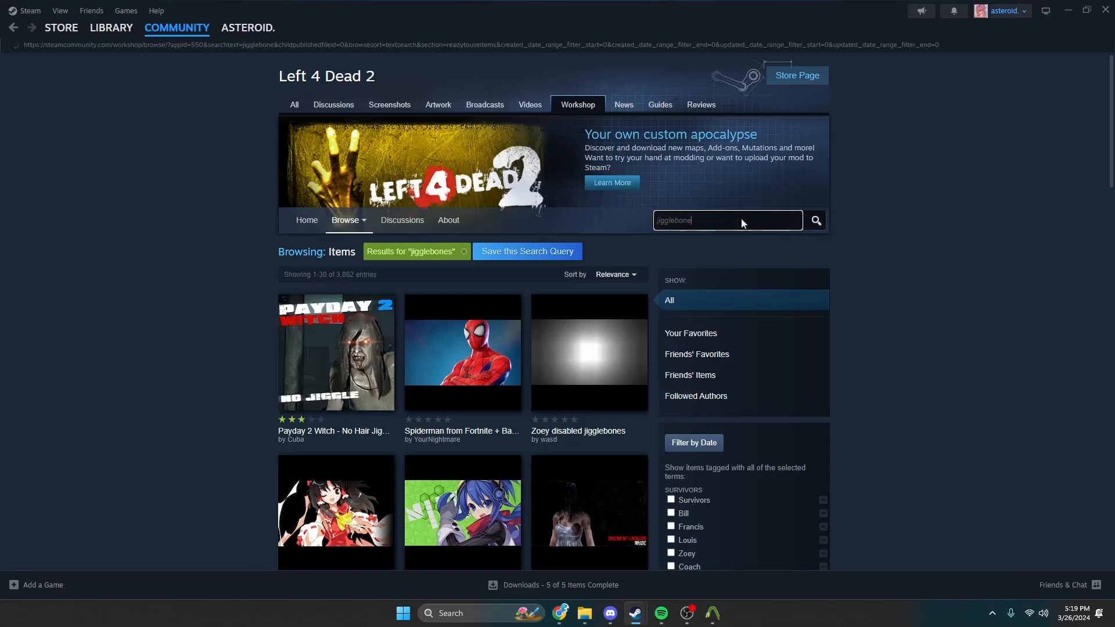
key("Return")
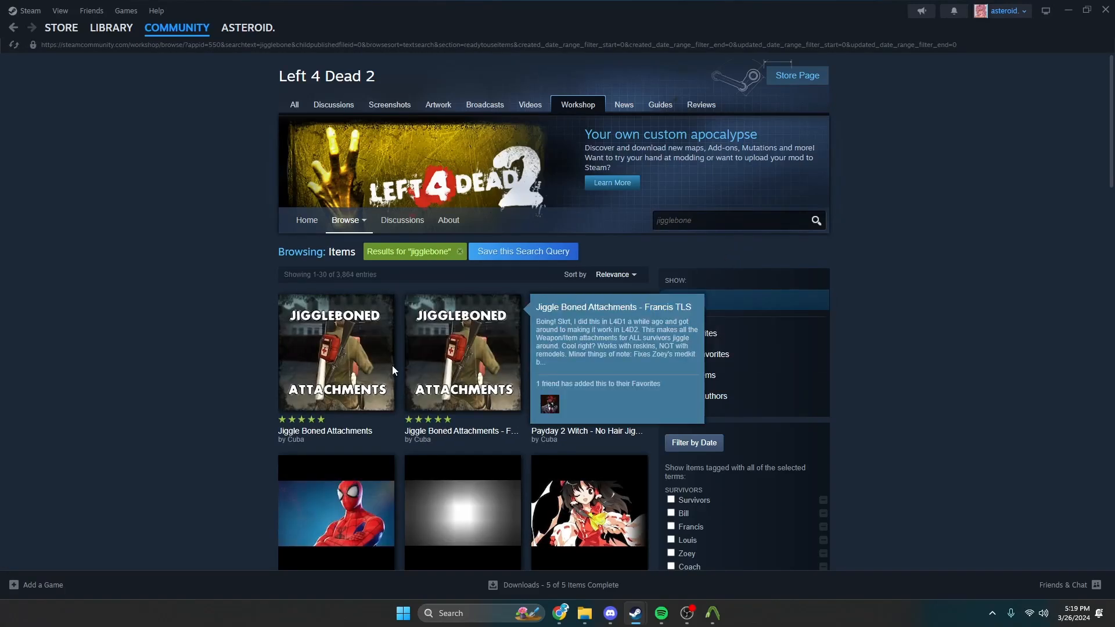
Open the Jiggle Boned Attachments item, and from it the Jiggle Boned Attachments collection to view the per-survivor versions
left_click(392, 369)
scroll(499, 357, "down", 6)
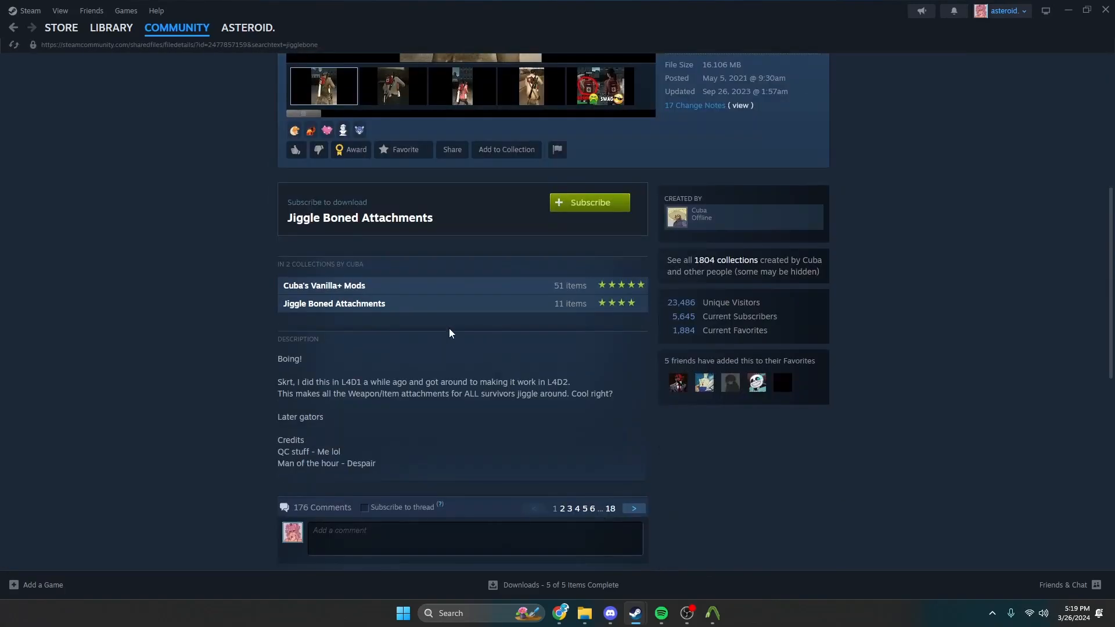
scroll(446, 274, "up", 5)
scroll(465, 261, "down", 5)
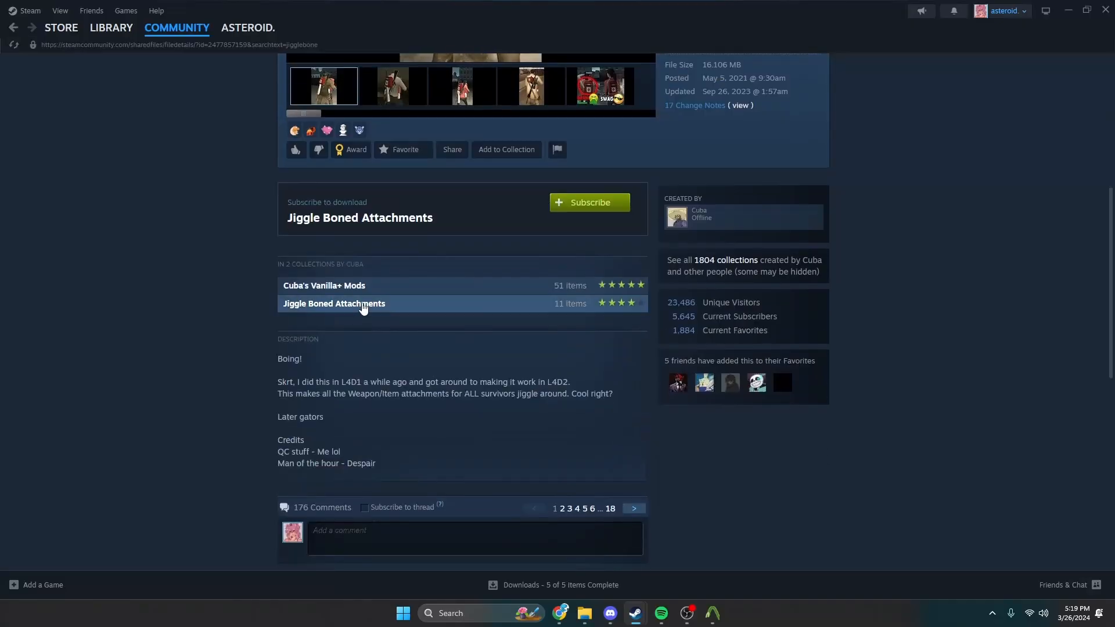
left_click(363, 309)
scroll(318, 330, "down", 5)
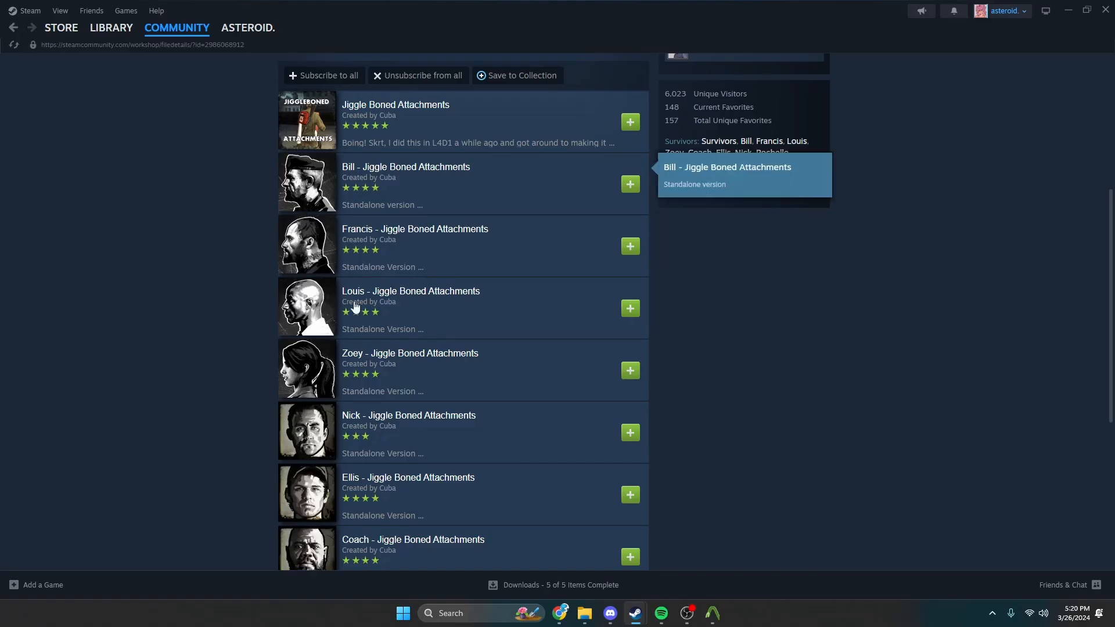
Switch back to the paired File Explorer windows showing the coach and Left 4 Dead 2 folders
left_click(585, 613)
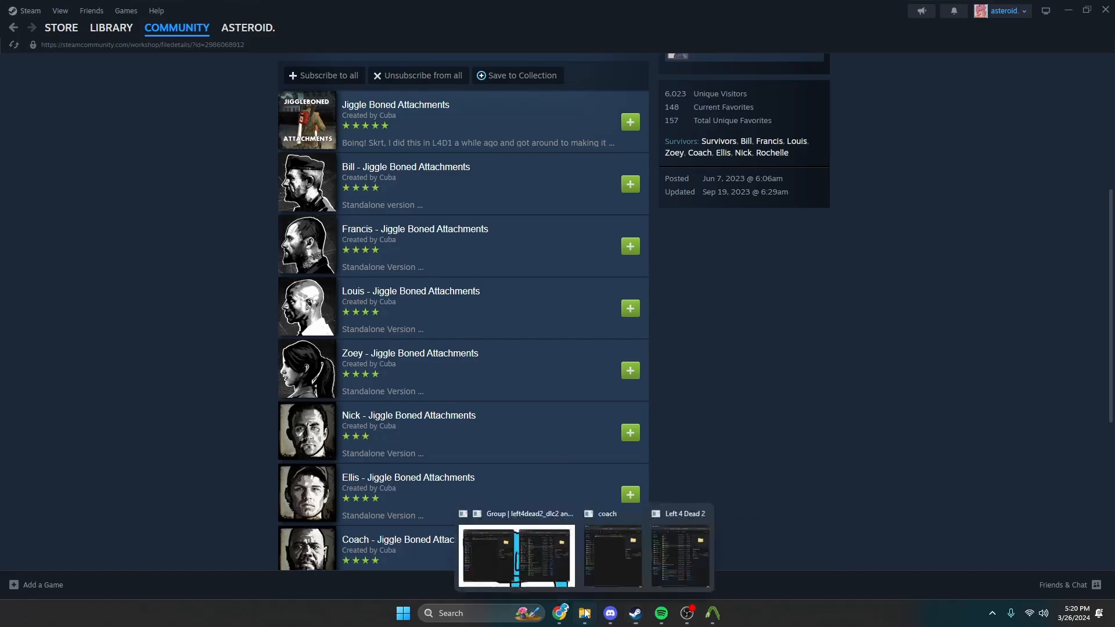
left_click(585, 613)
left_click(526, 559)
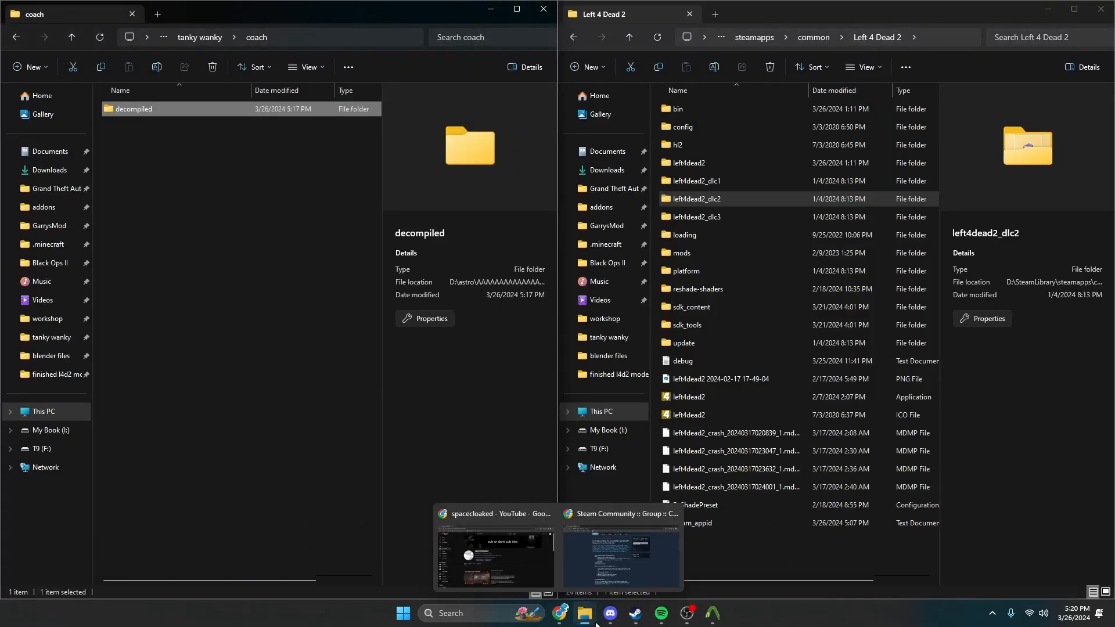
mouse_move(637, 615)
left_click(610, 569)
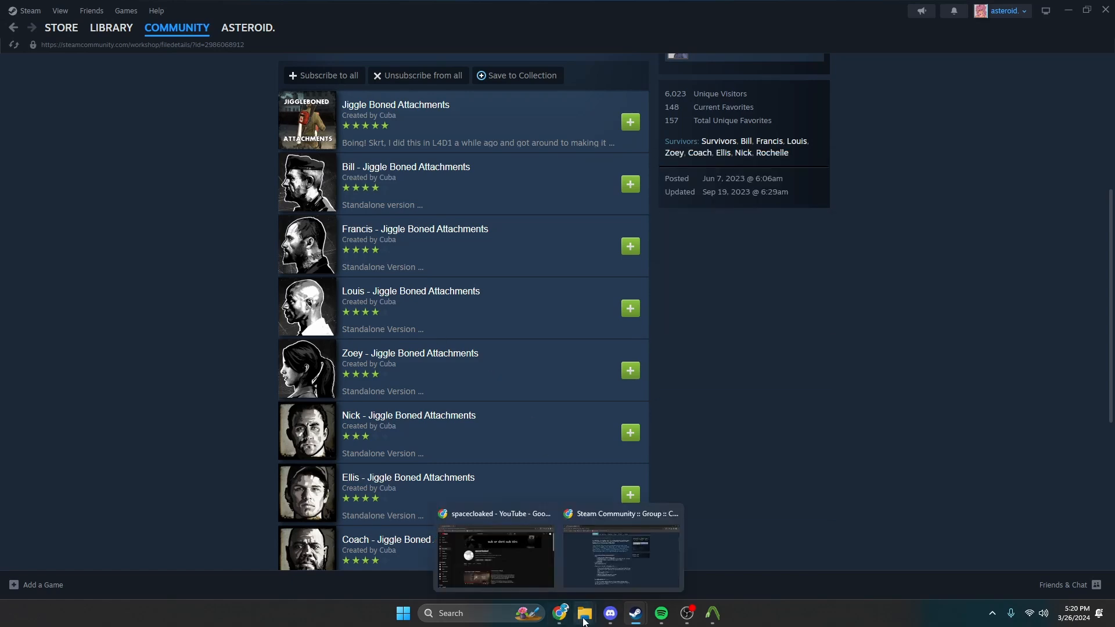
mouse_move(584, 613)
left_click(558, 581)
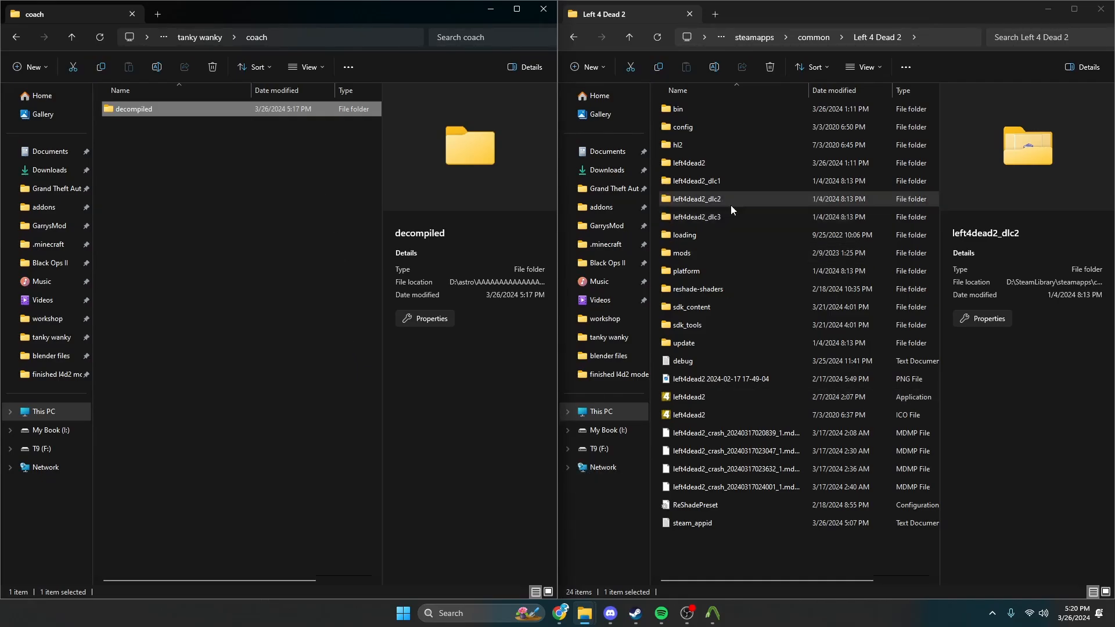
Open the base game's pak01_dir from the left4dead2 folder in GCFScape
double_click(728, 182)
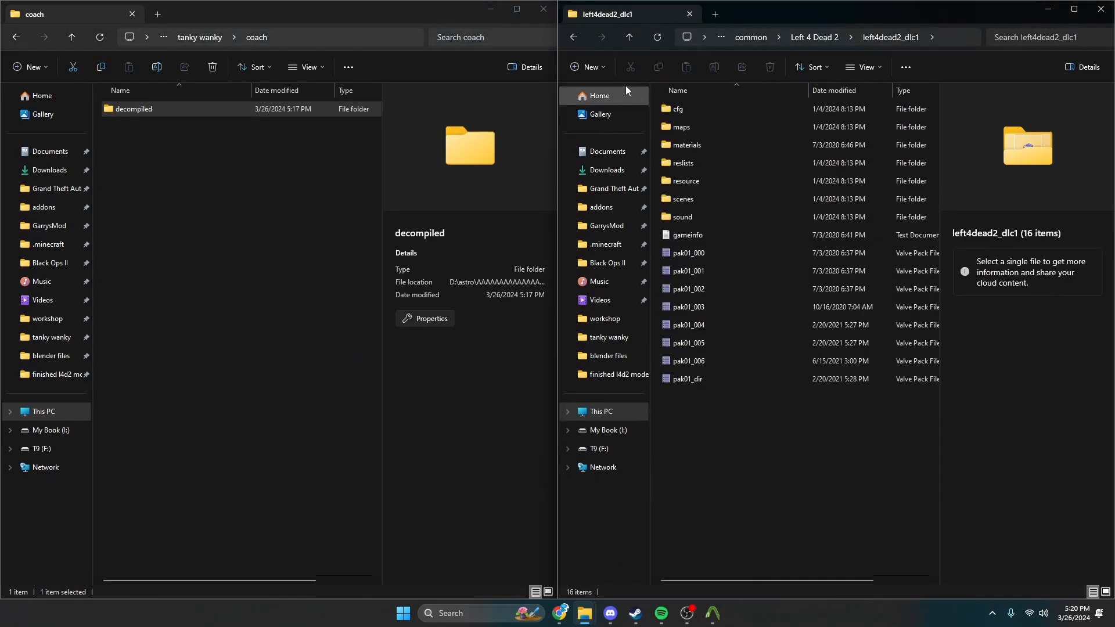
left_click(576, 37)
double_click(682, 163)
scroll(697, 322, "down", 10)
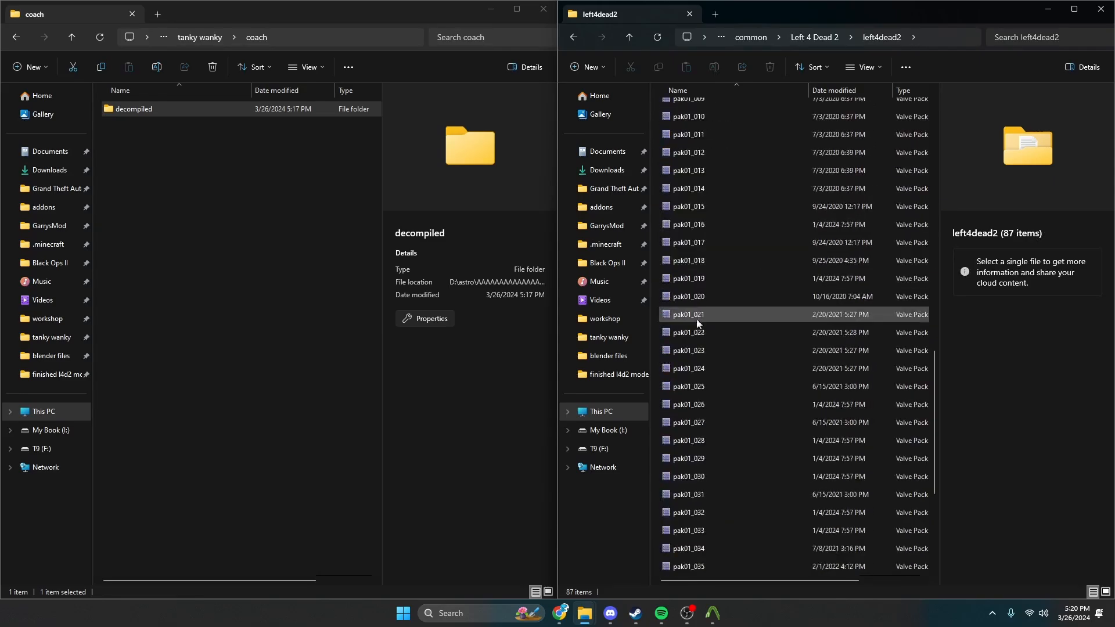
scroll(697, 324, "down", 5)
double_click(691, 406)
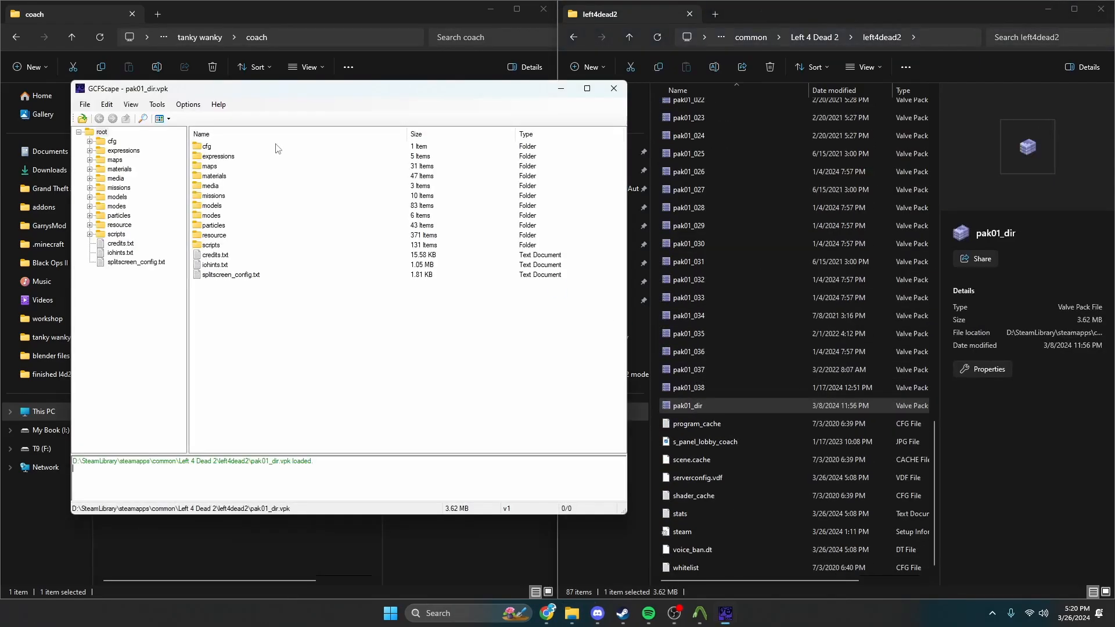
Open models > survivors inside pak01_dir.vpk and move the GCFScape window clear of the coach folder
double_click(212, 206)
scroll(232, 348, "down", 10)
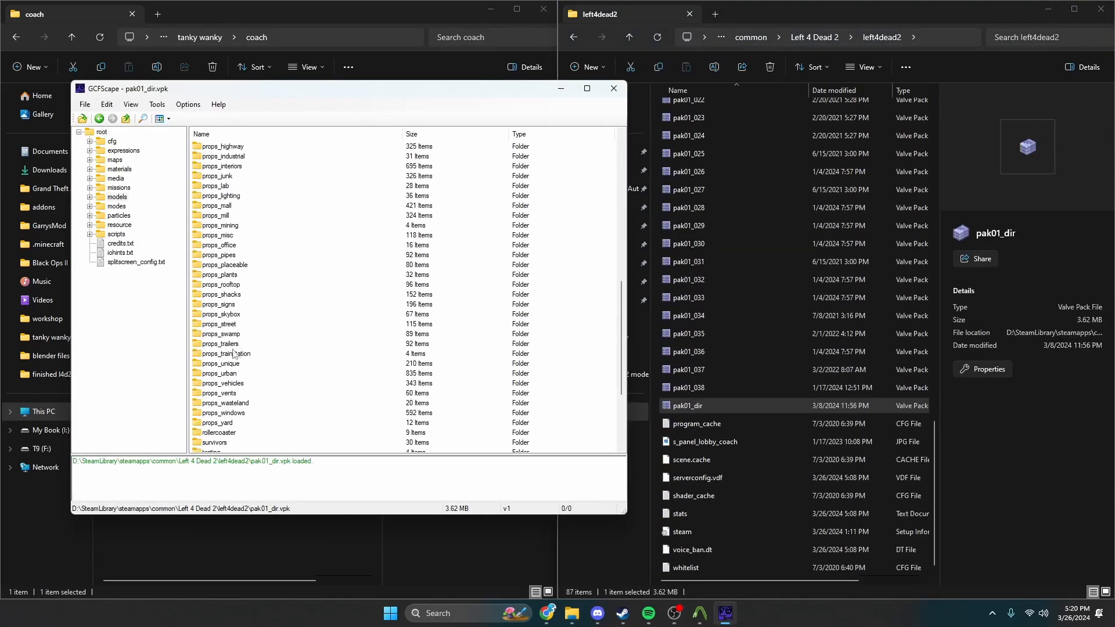
scroll(224, 420, "down", 2)
double_click(215, 384)
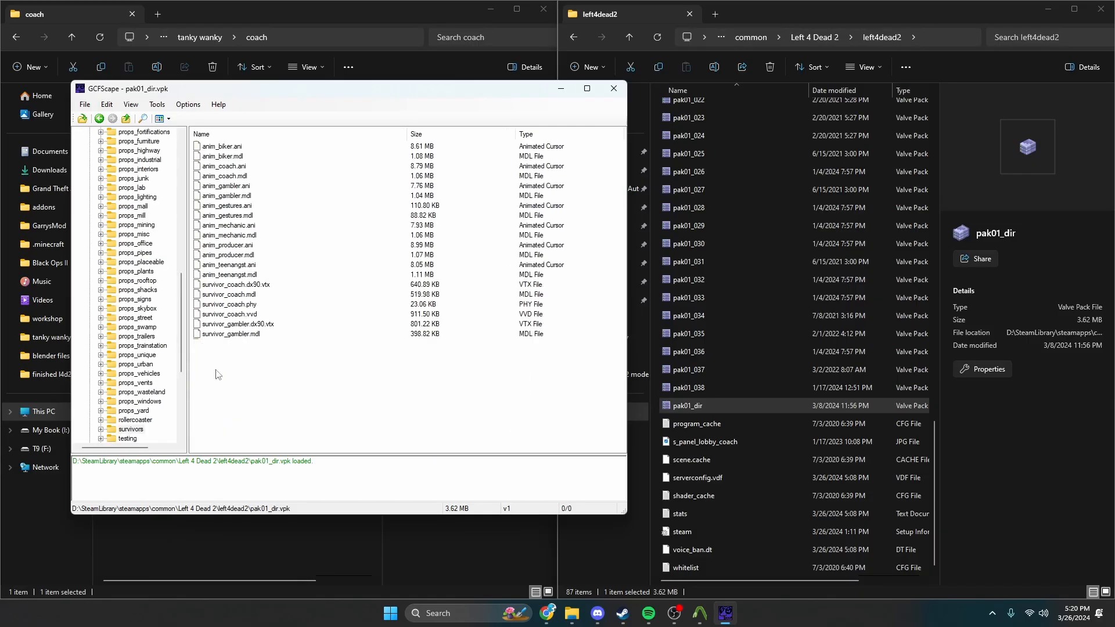
left_click_drag(272, 95, 757, 68)
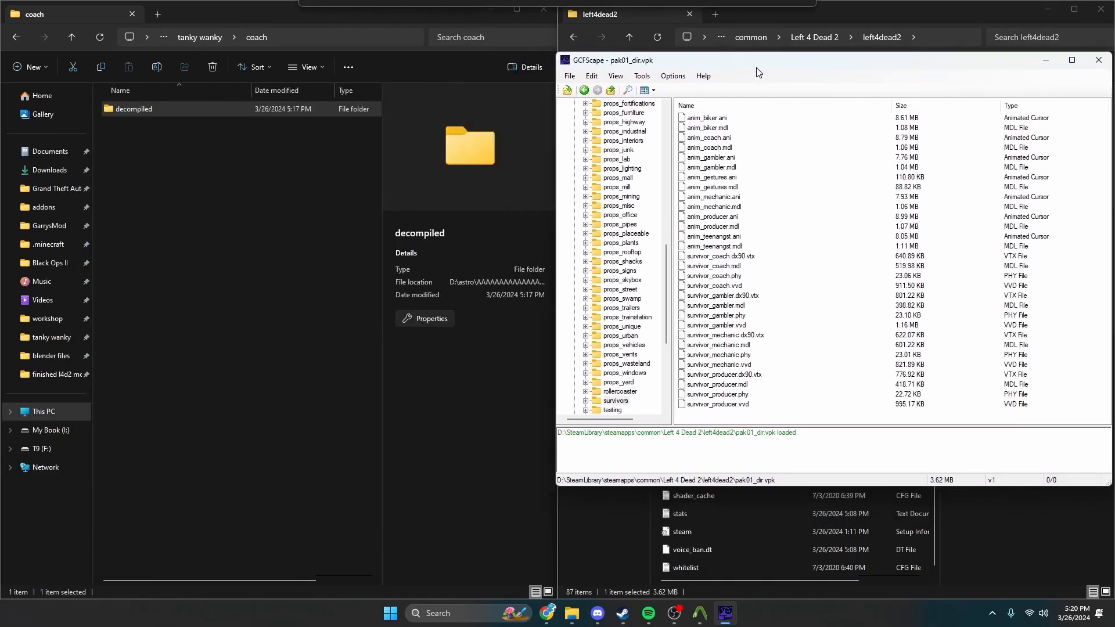
Extract the four survivor_coach files (.dx90.vtx, .mdl, .phy, .vvd) into the coach folder and close GCFScape
left_click(729, 256)
left_click(714, 297, "shift")
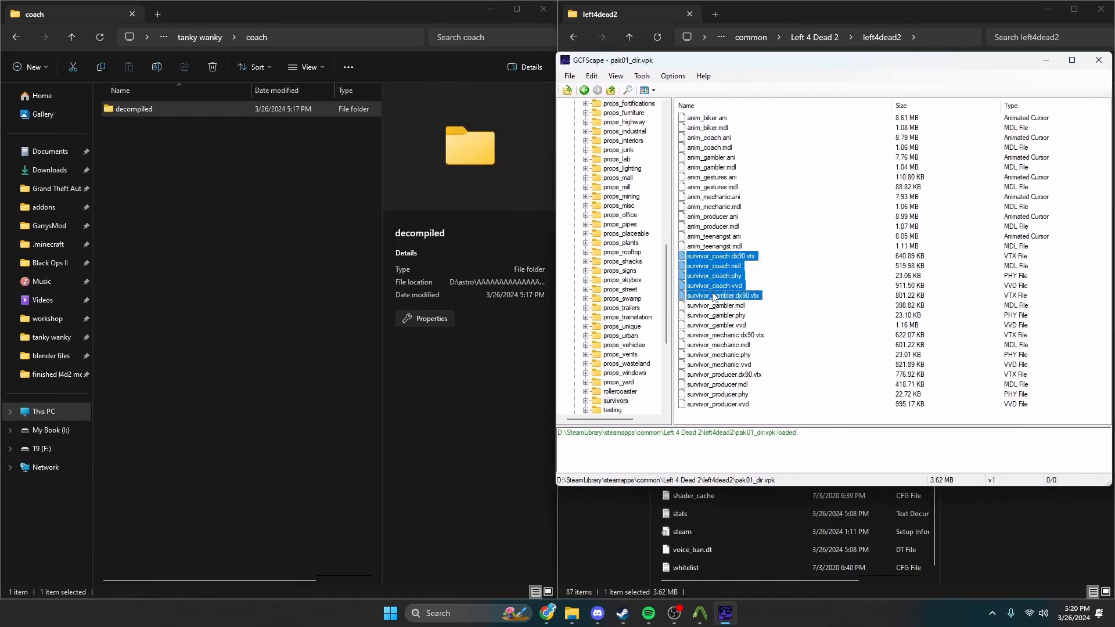
left_click(732, 258)
left_click(720, 286, "shift")
left_click_drag(720, 257, 647, 321)
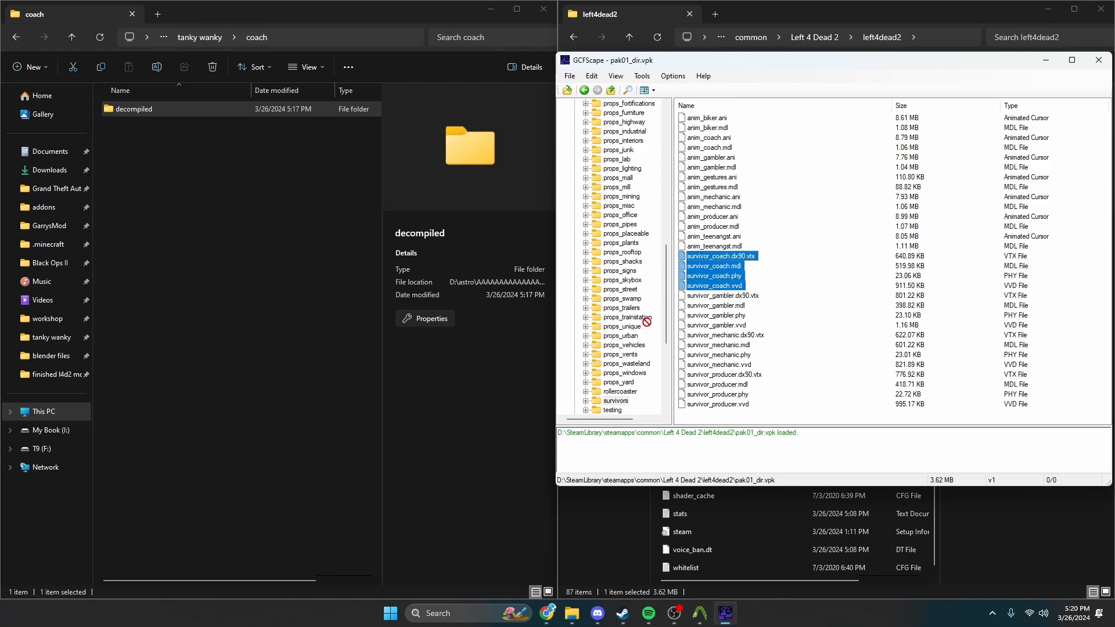
left_click_drag(259, 328, 259, 326)
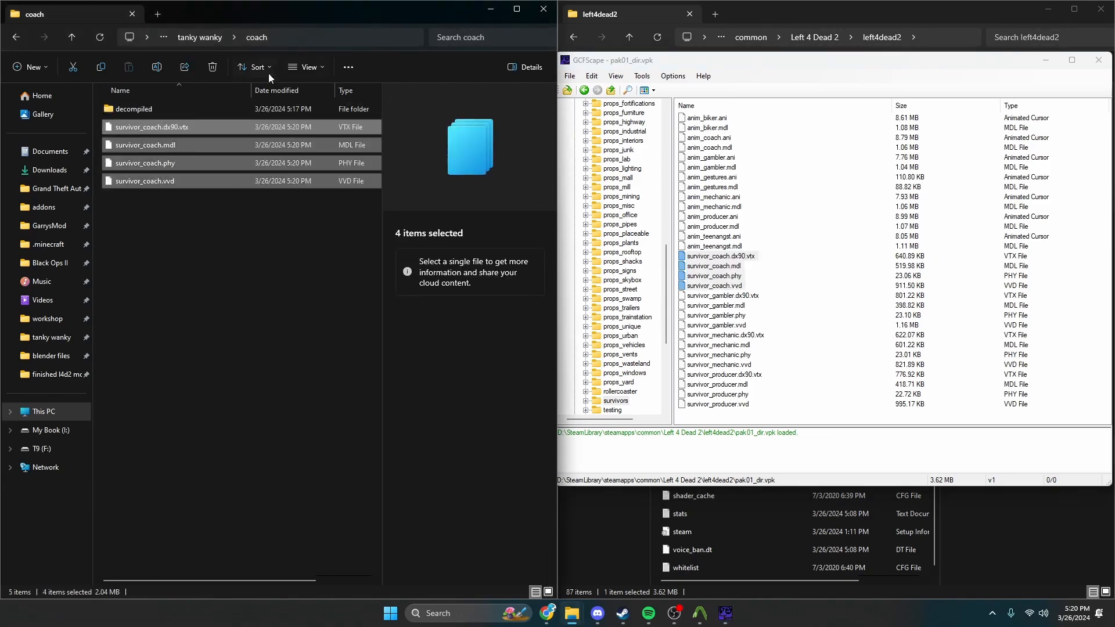
left_click(1098, 60)
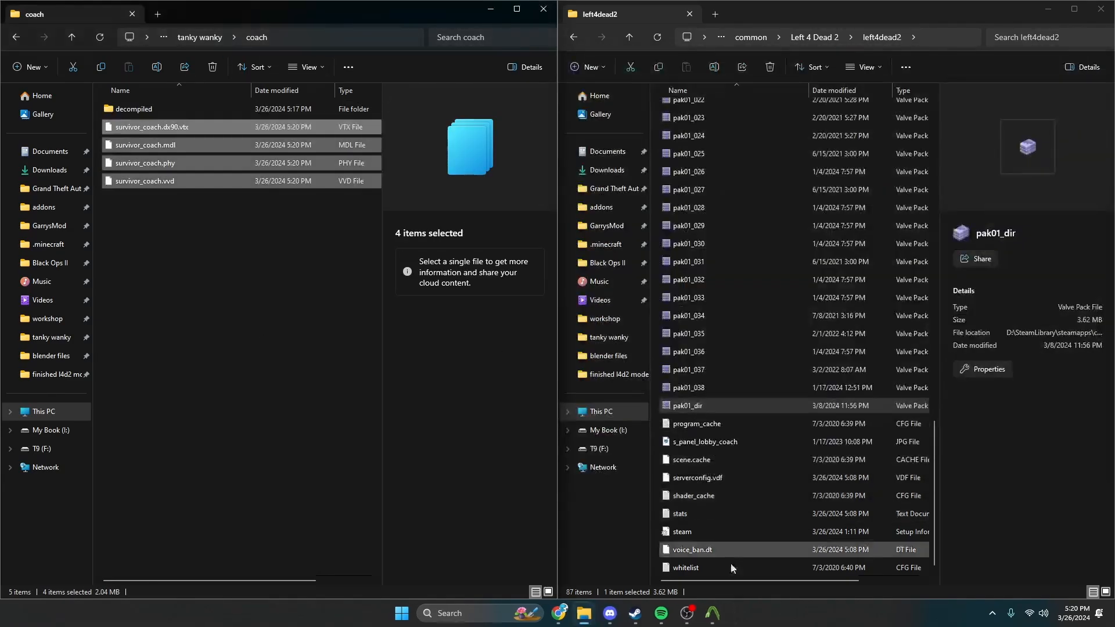
Switch to Crowbar and set the MDL input to survivor_coach.mdl in the tanky wanky > coach folder
left_click(713, 613)
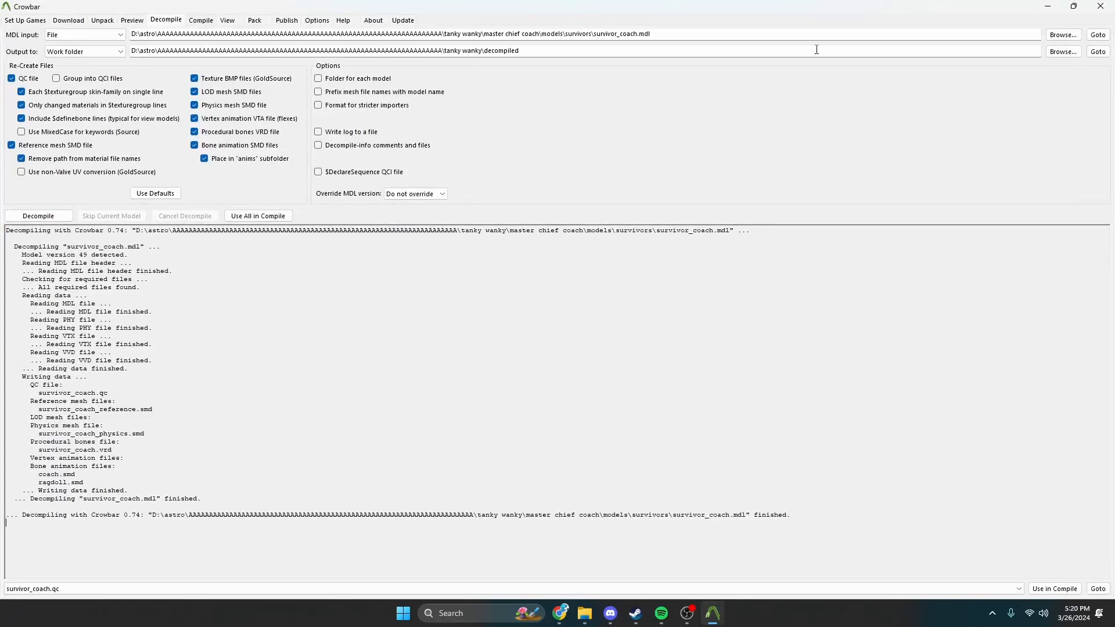
left_click(1063, 34)
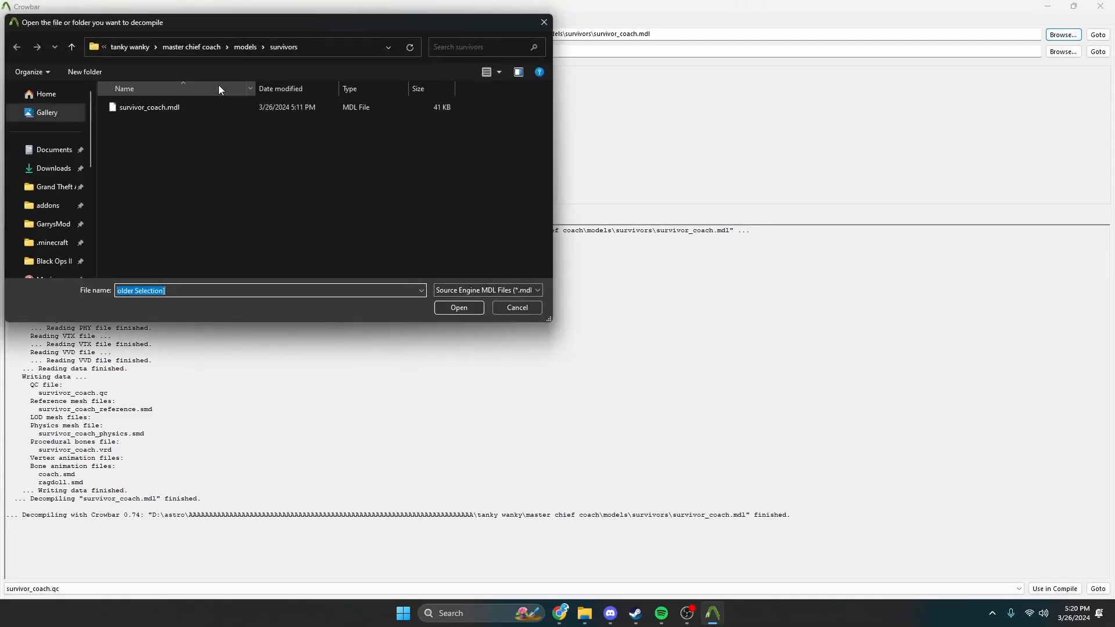
left_click(130, 48)
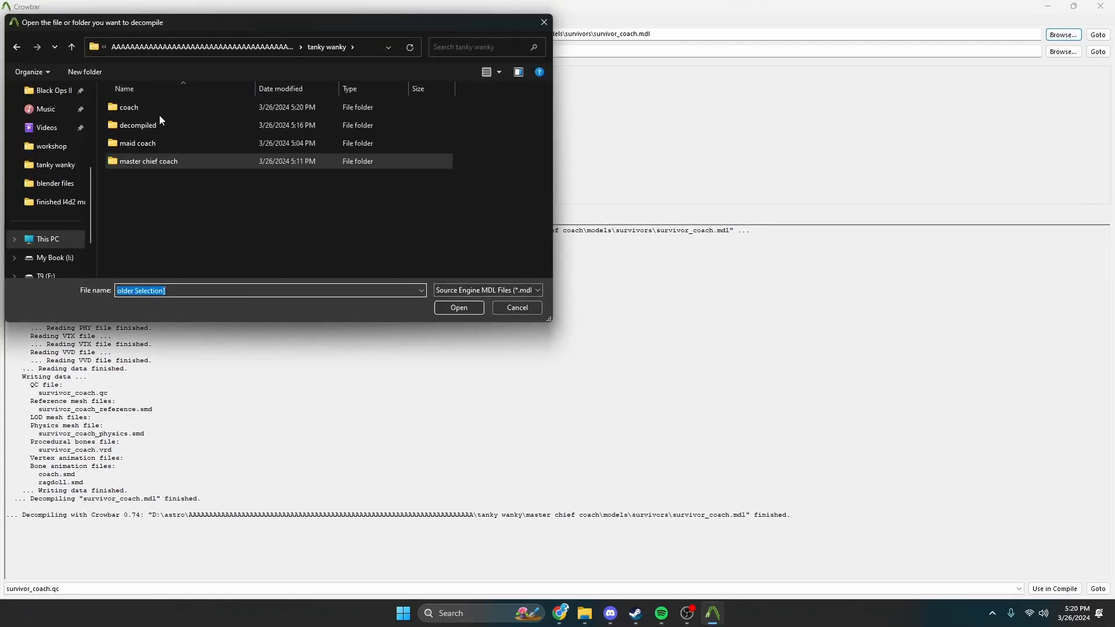
double_click(163, 108)
double_click(154, 125)
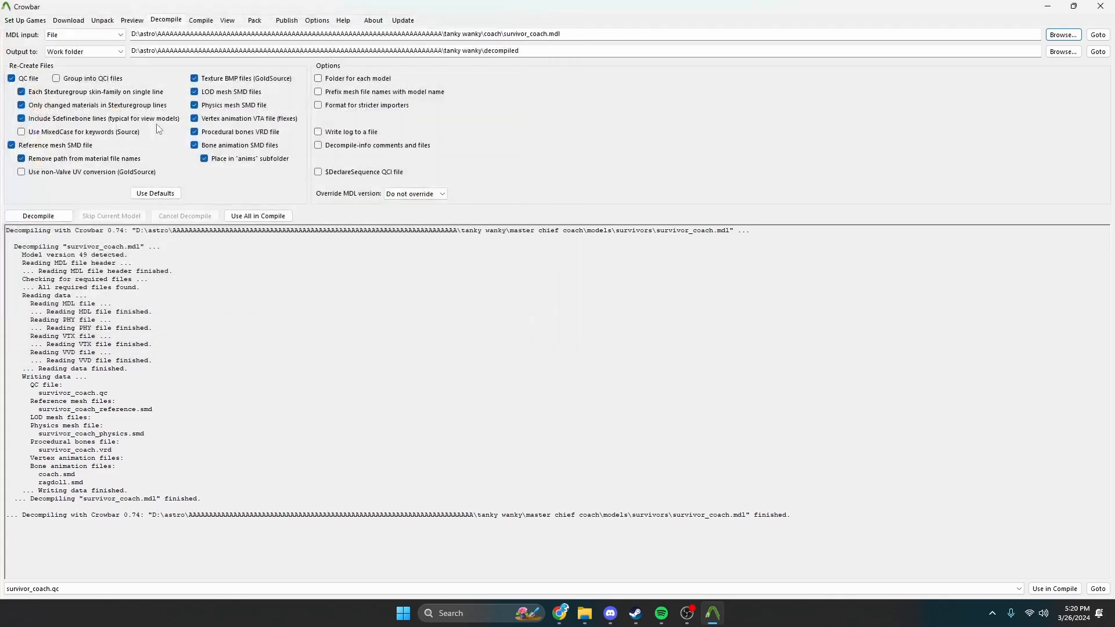
Set the output to the coach > decompiled folder and decompile the original Coach model
left_click(1063, 51)
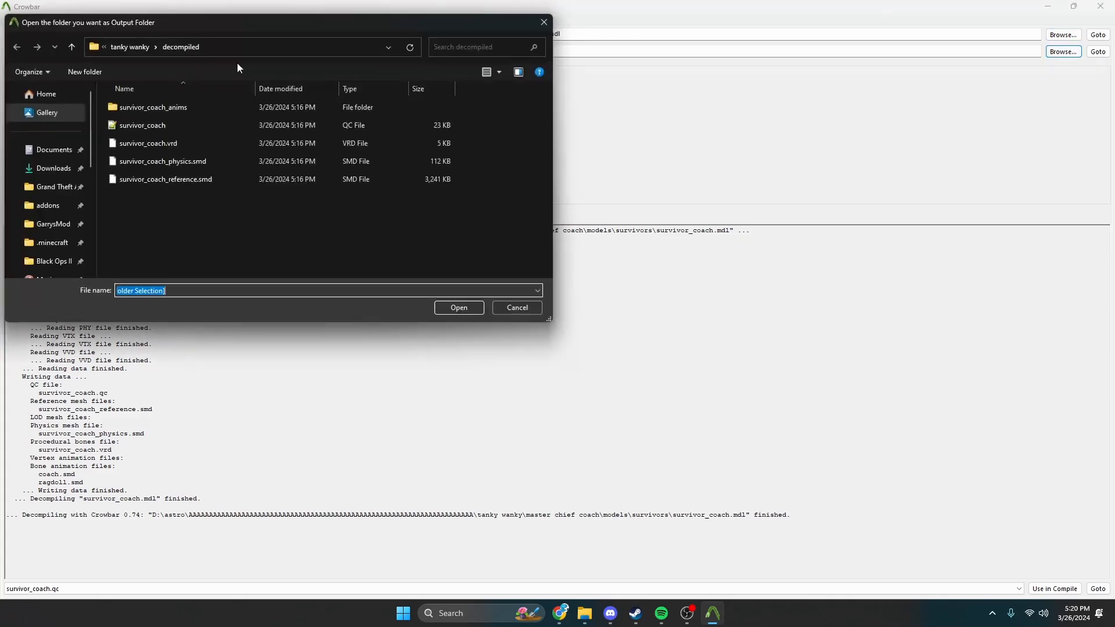
left_click(131, 49)
double_click(141, 105)
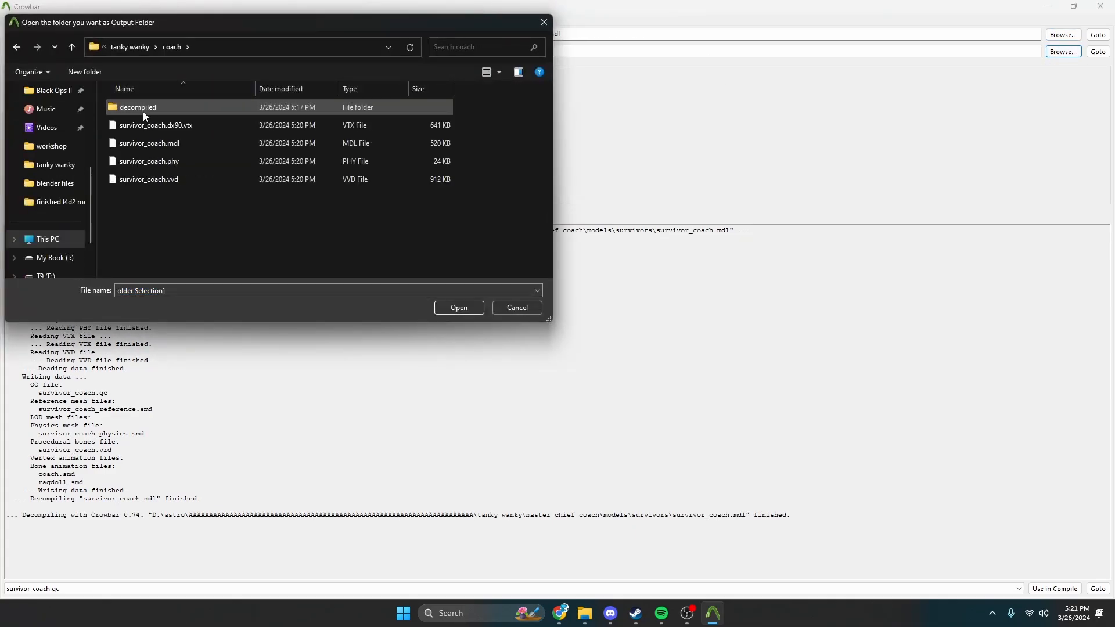
double_click(146, 110)
left_click(459, 307)
left_click(41, 216)
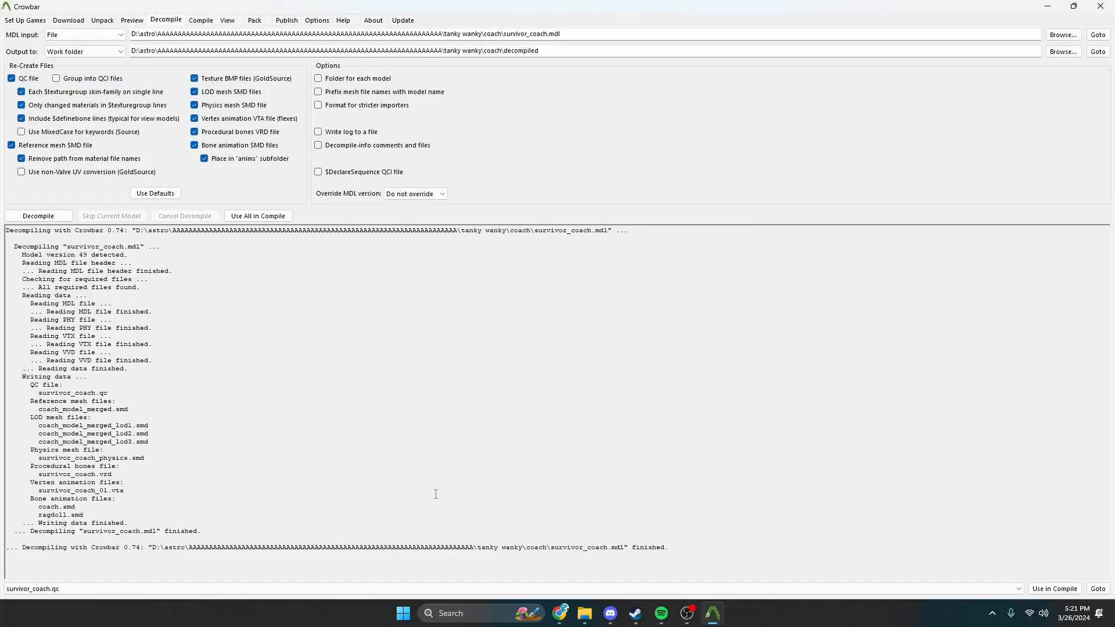
Switch to Steam, launch Blender from the library and dismiss its splash screen
mouse_move(635, 613)
left_click(607, 537)
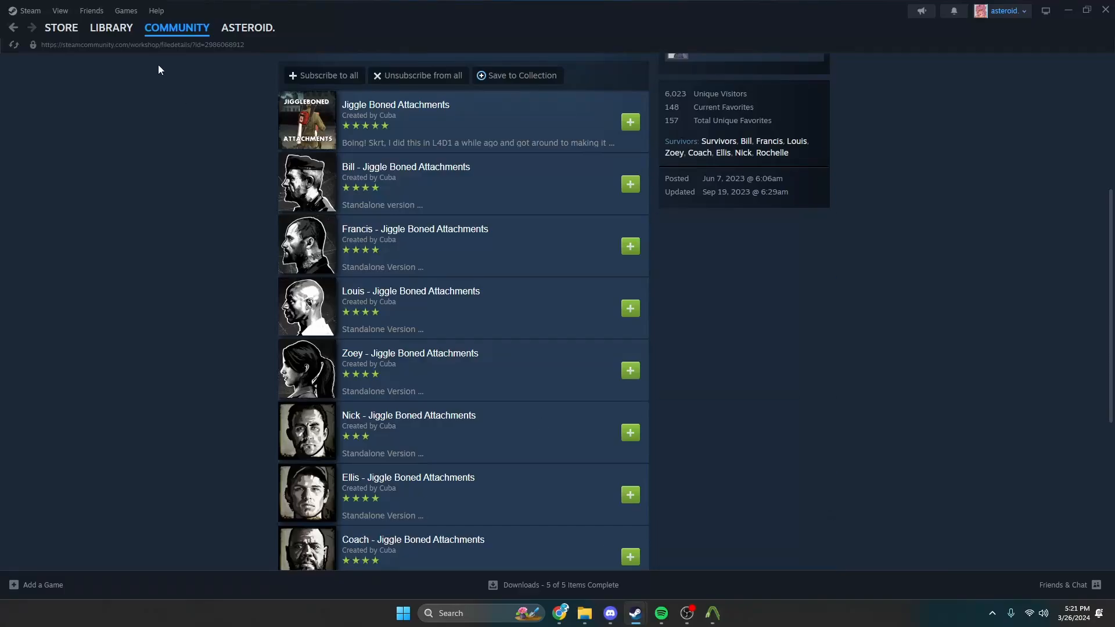
mouse_move(112, 29)
left_click(114, 49)
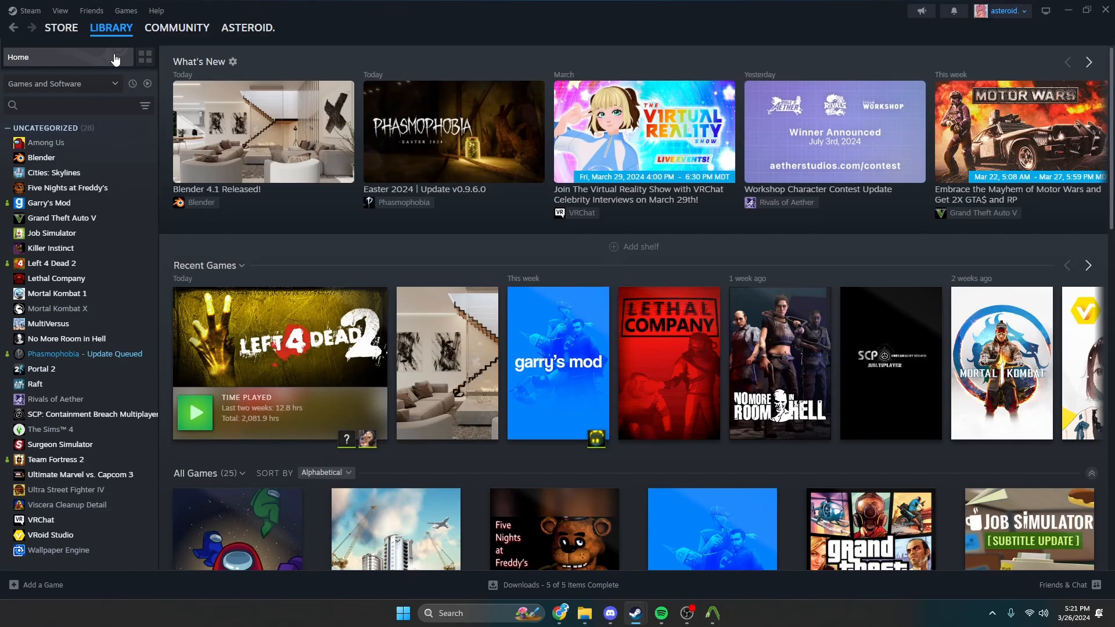
left_click(70, 158)
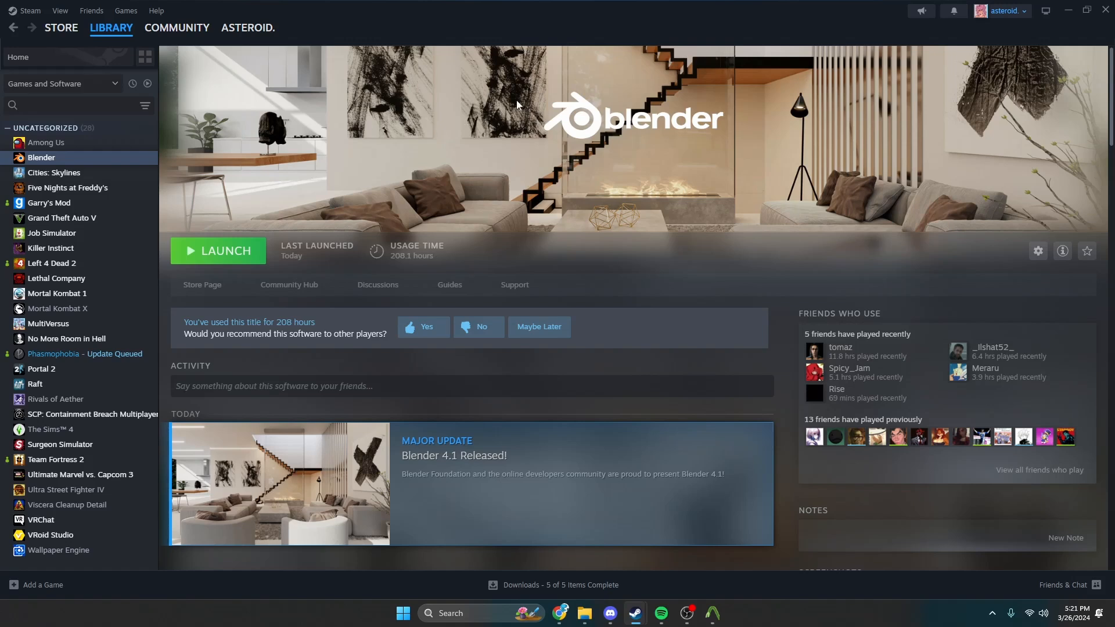
left_click(231, 251)
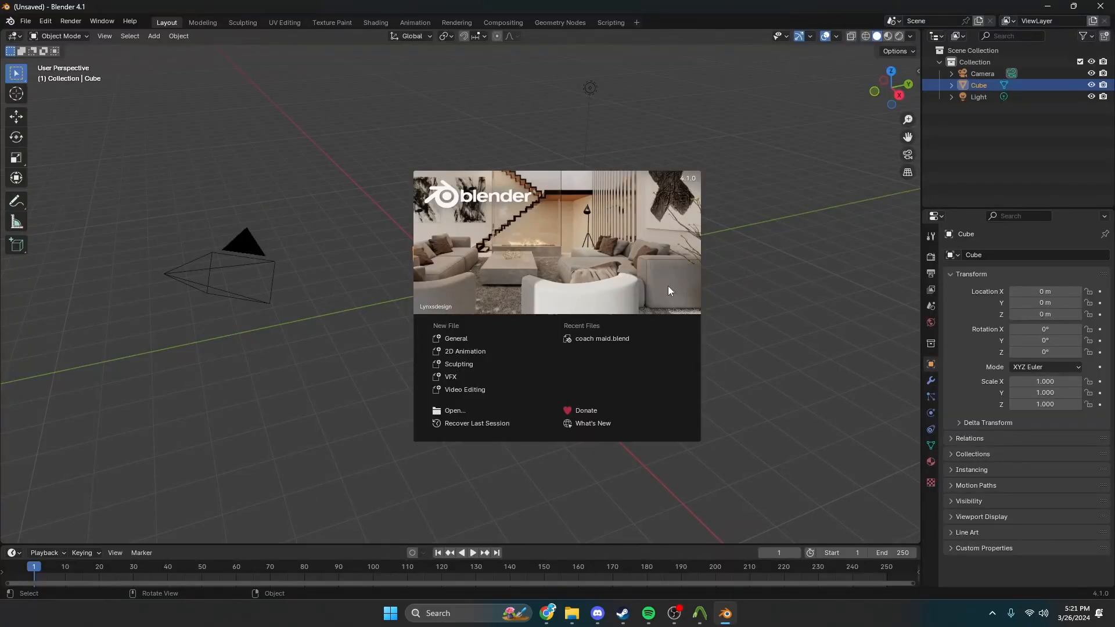
left_click(303, 332)
scroll(329, 263, "down", 4)
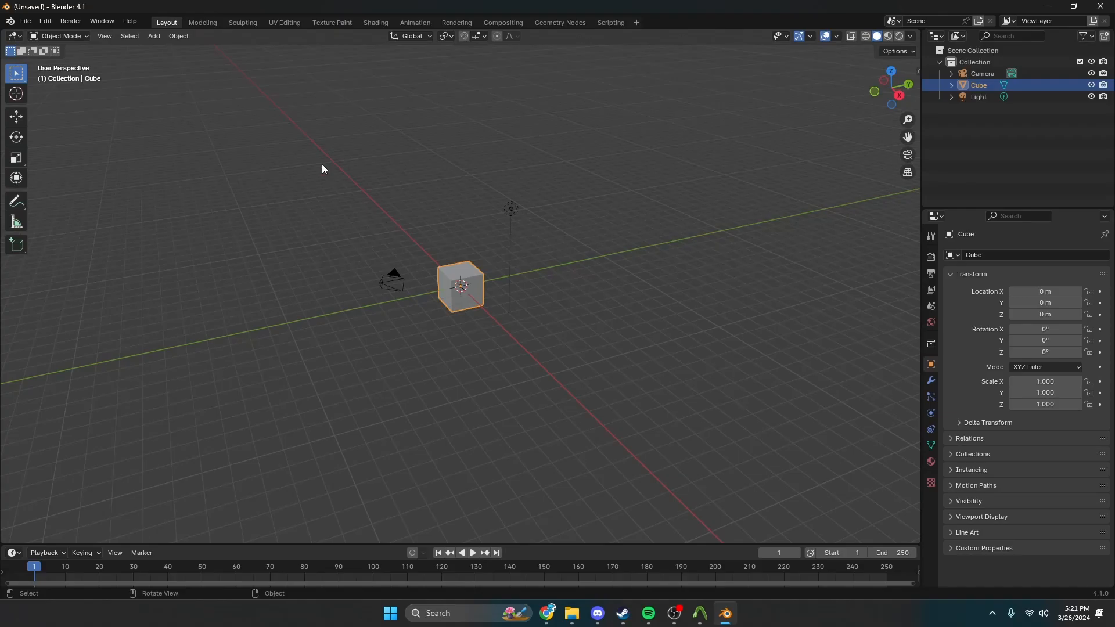
Select the default camera, cube and light together, first with a box selection and again with Select All
left_click_drag(318, 158, 627, 361)
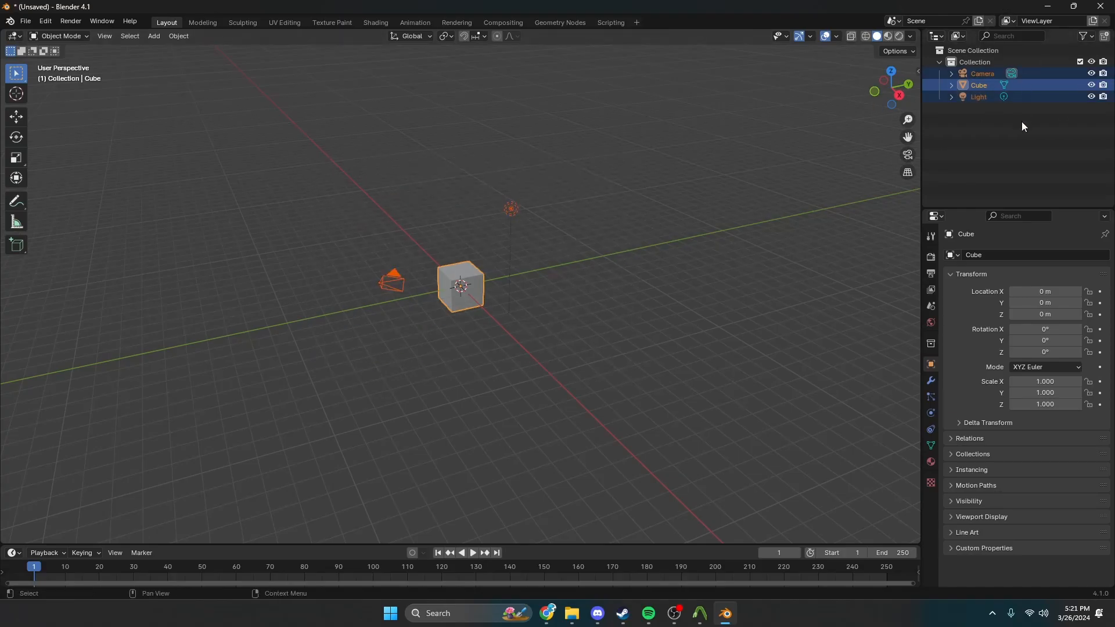
scroll(587, 211, "up", 5)
left_click(487, 228)
scroll(487, 228, "down", 4)
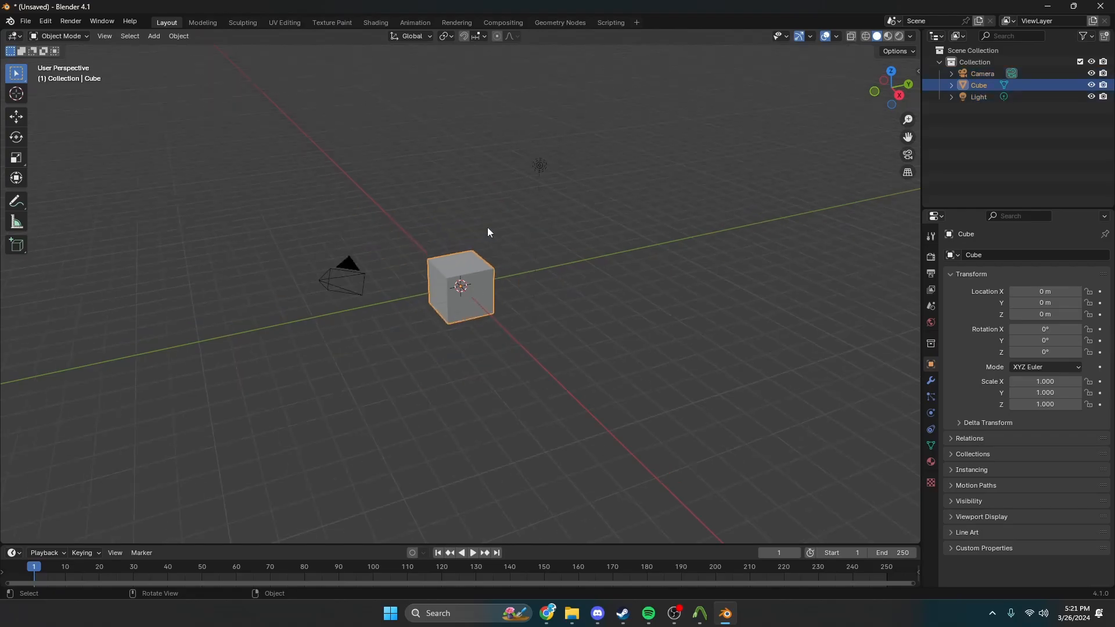
key("a")
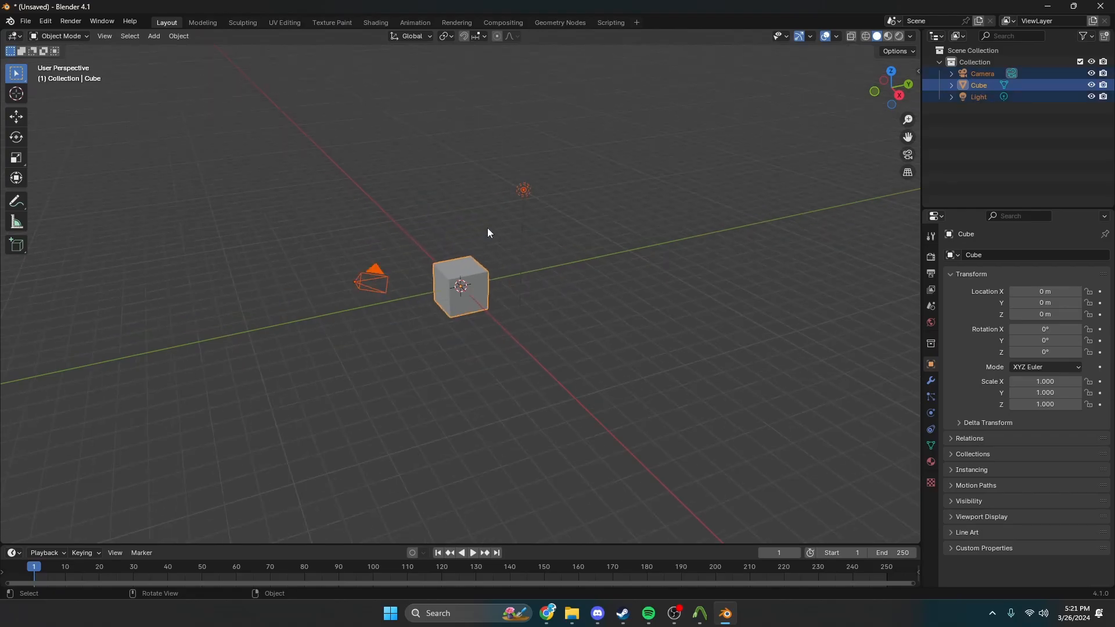
Select the cube, add the camera and light to the selection one by one, and box-select all three again
left_click(471, 289)
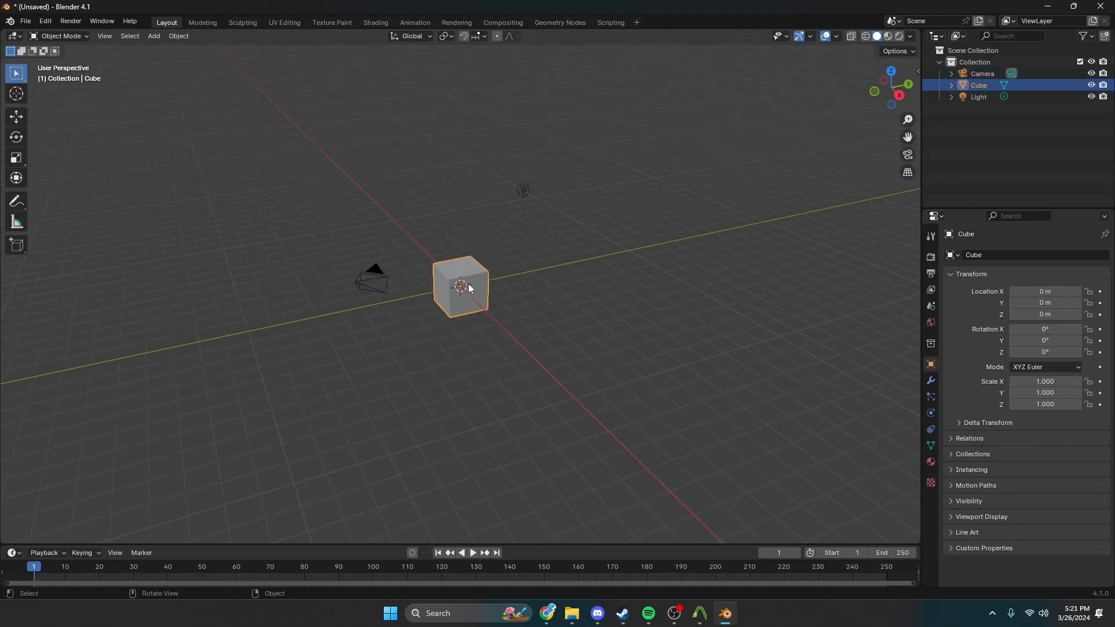
scroll(490, 274, "up", 2)
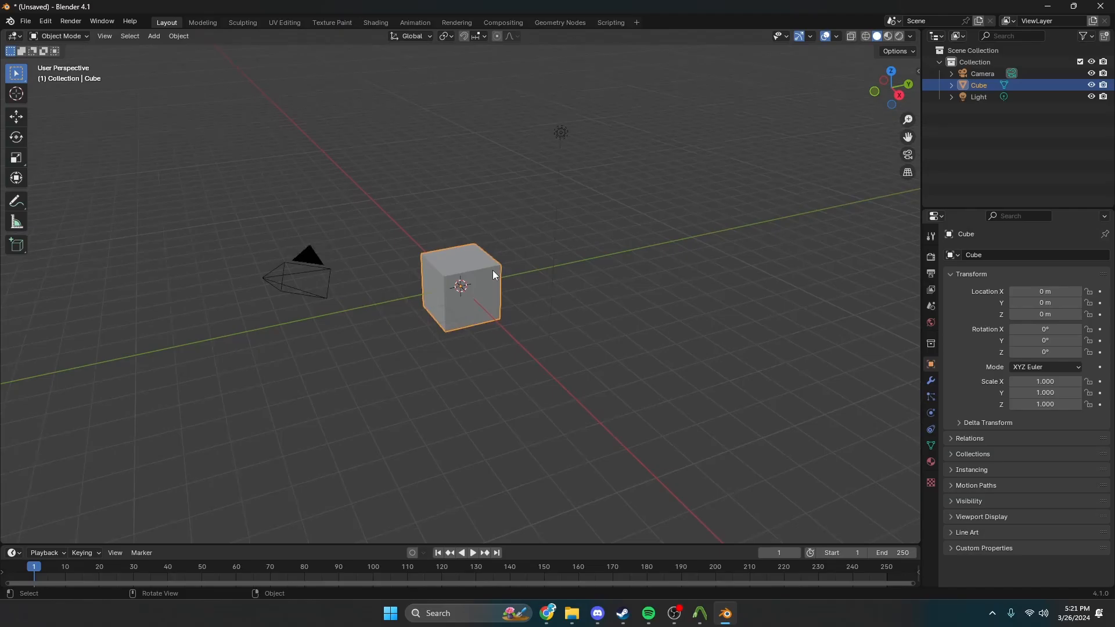
left_click(313, 273, "shift")
left_click(563, 139, "shift")
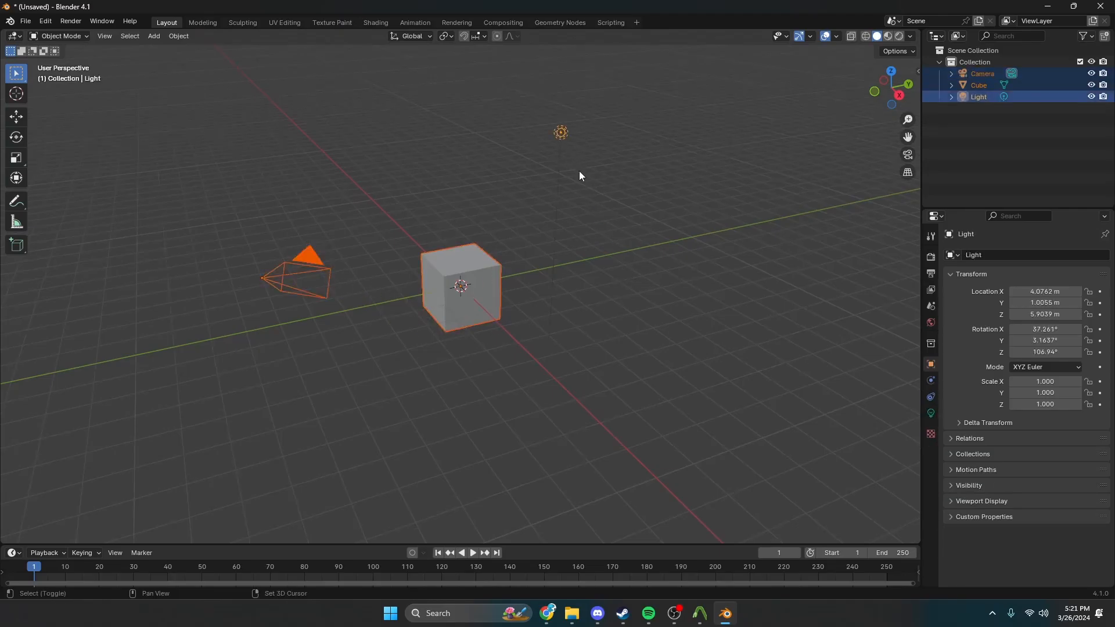
left_click(563, 135)
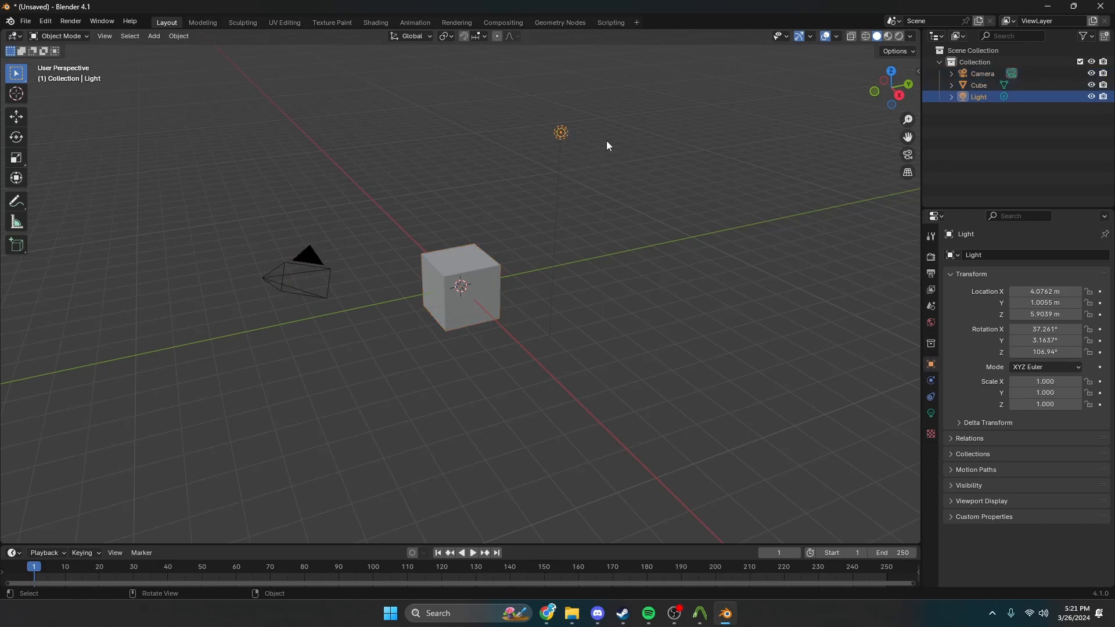
left_click_drag(622, 117, 240, 385)
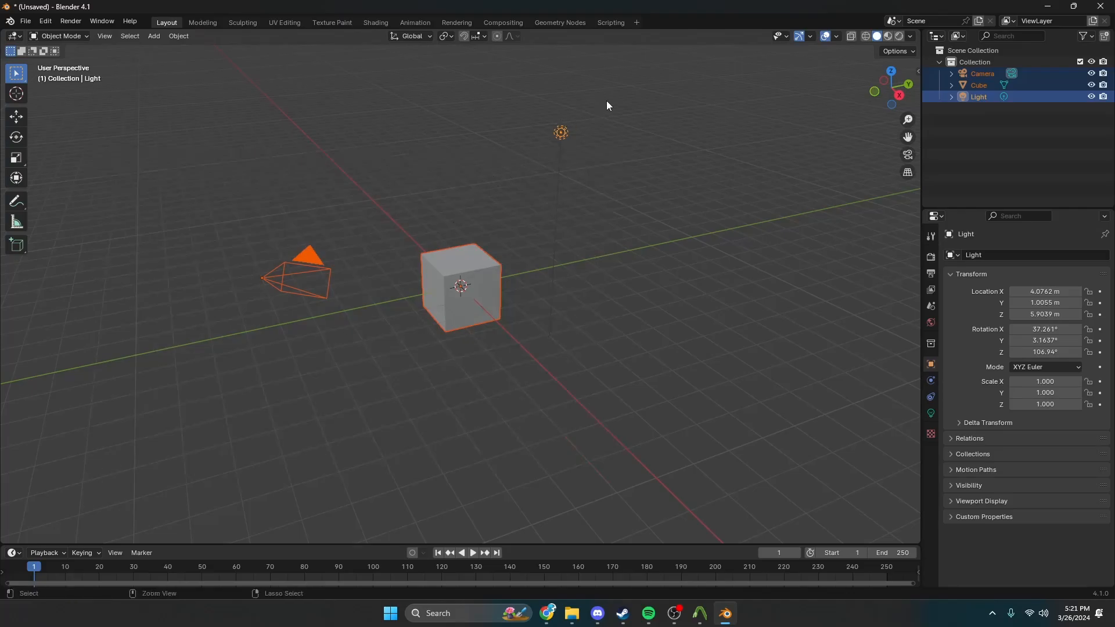
Delete only the cube, undo the deletion and dismiss the Link/Transfer Data options
left_click_drag(607, 100, 552, 148)
scroll(462, 277, "down", 4)
left_click(475, 290)
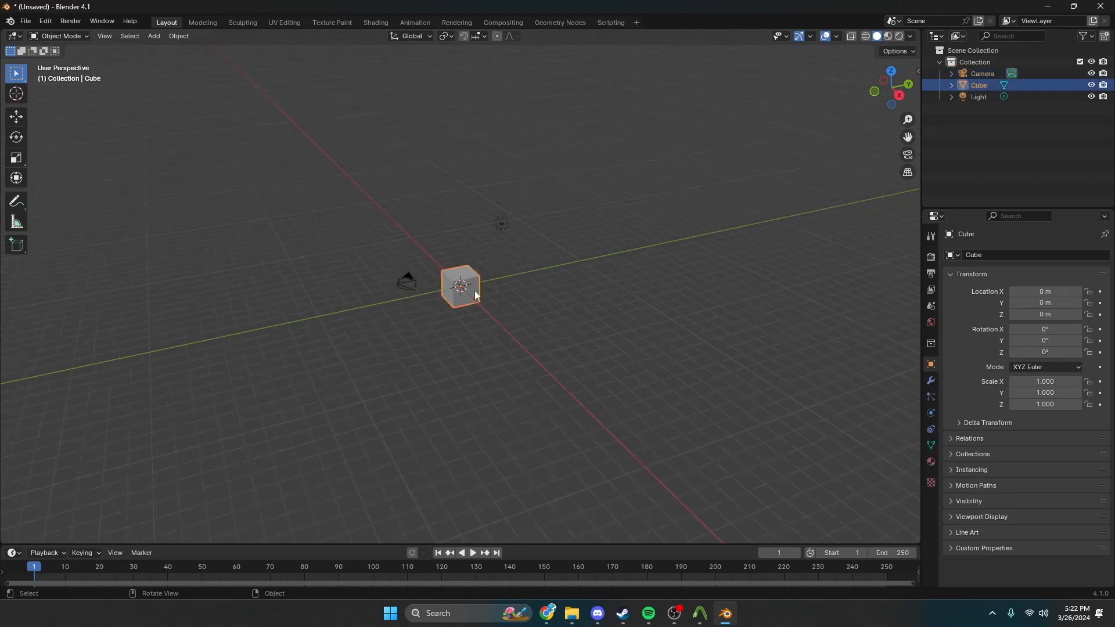
scroll(489, 273, "up", 3)
key("Delete")
key("ctrl+z")
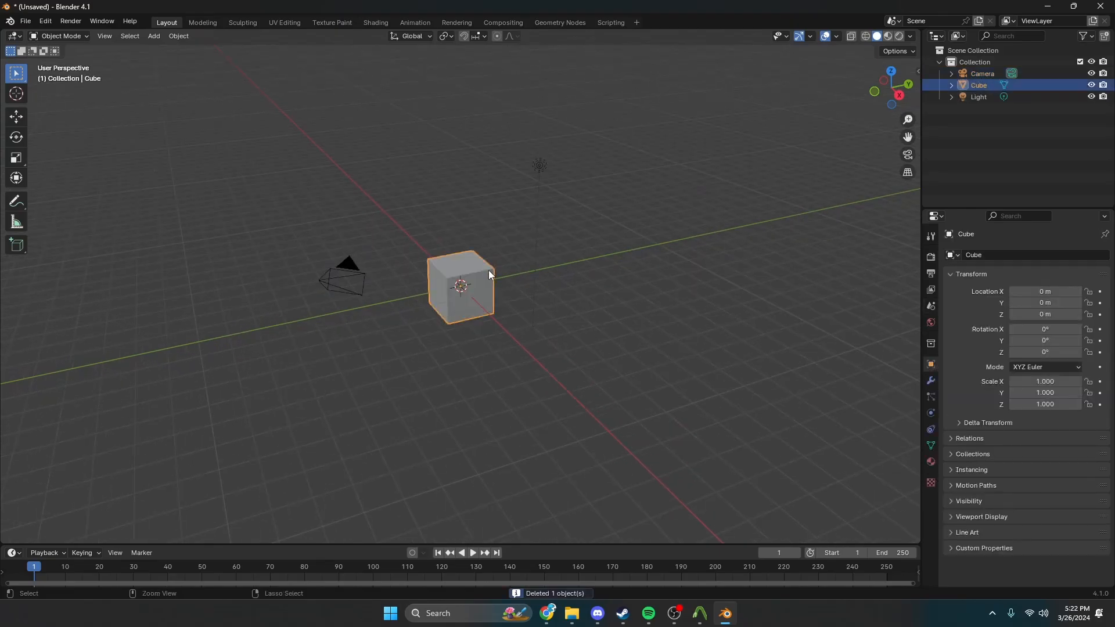
key("ctrl+l")
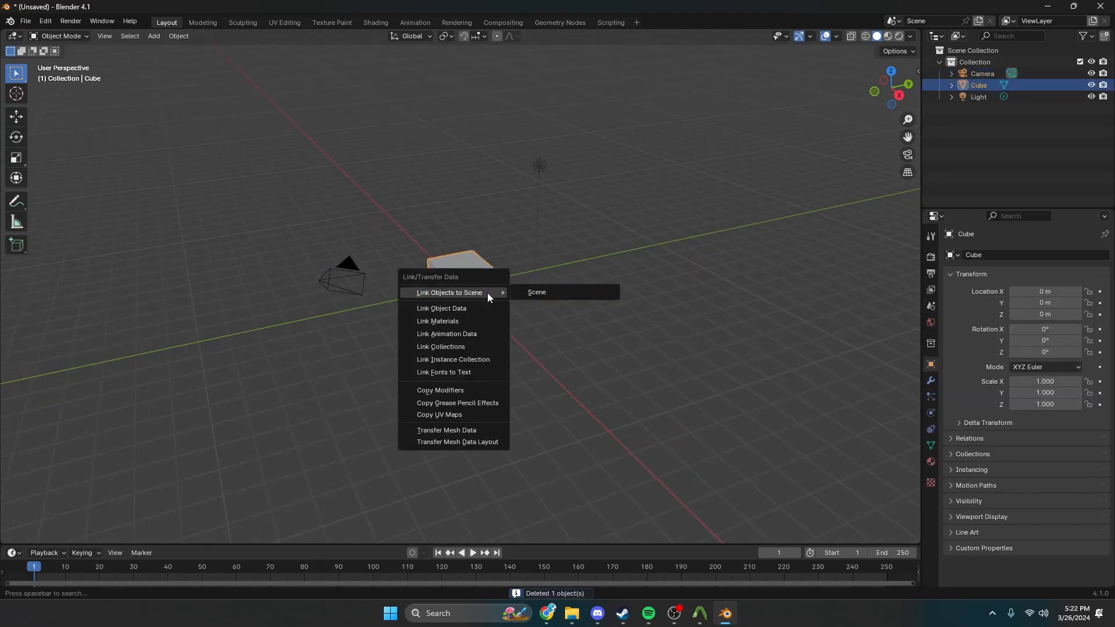
scroll(547, 199, "down", 3)
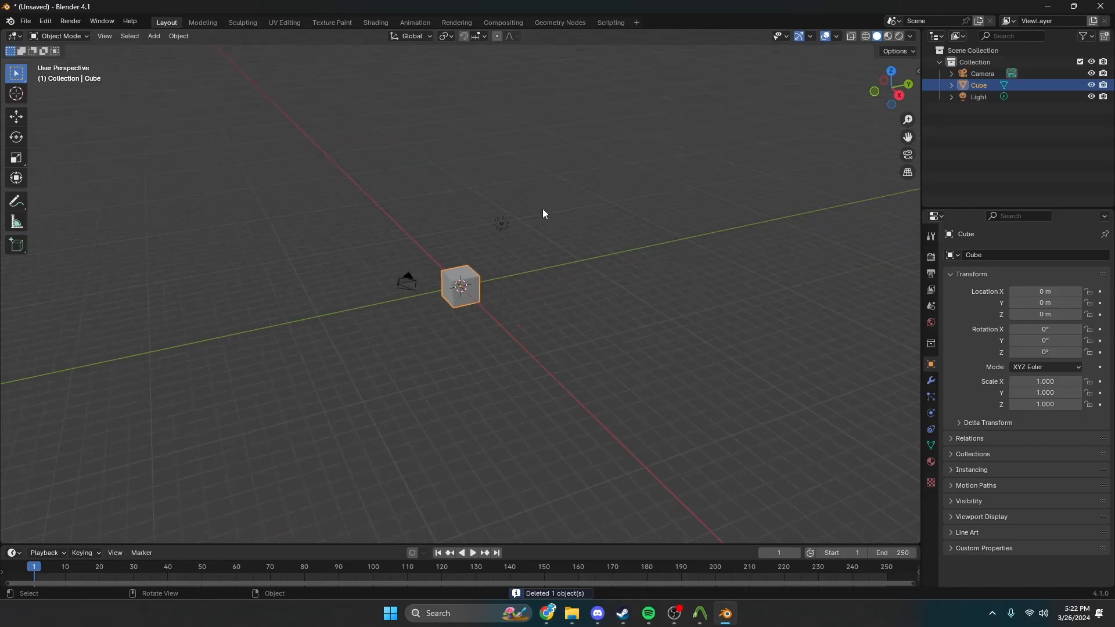
Delete the camera, cube and light, and remove the default Collection from the scene
key("a")
key("Delete")
left_click(1005, 61)
key("Delete")
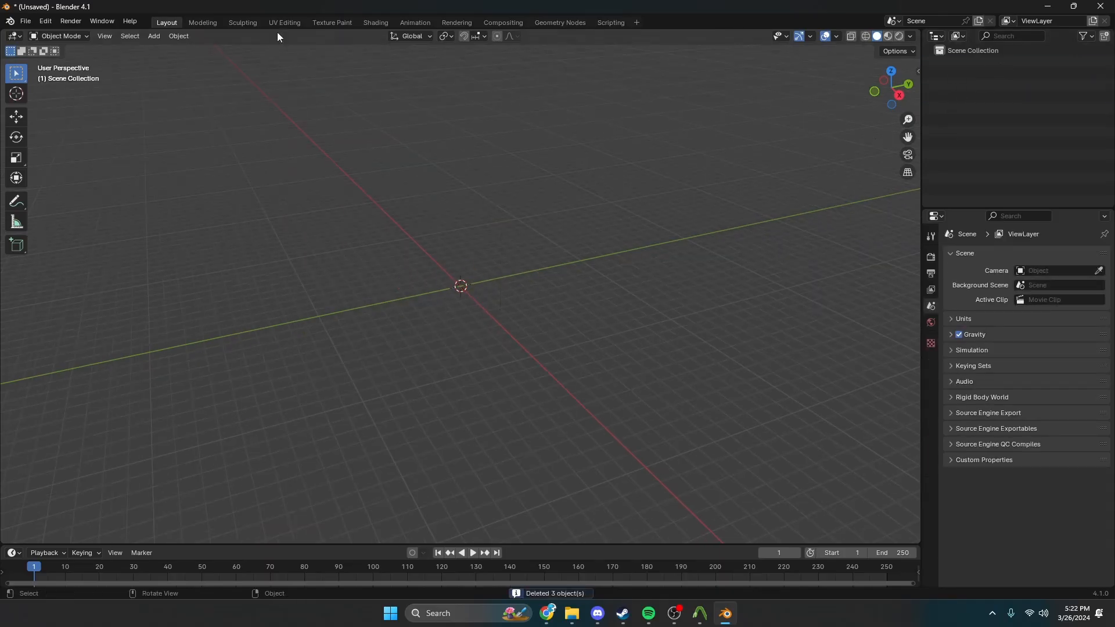
Look for the Source Engine (.smd, .vta, .dmx, .qc) format among the import options
left_click(25, 21)
mouse_move(113, 185)
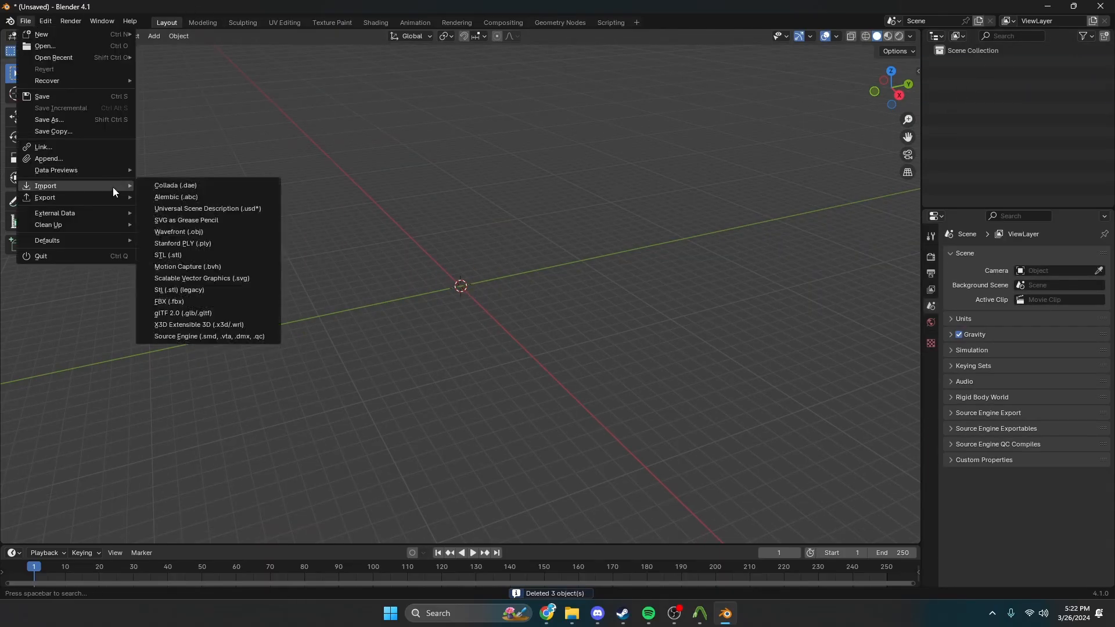
left_click(223, 329)
left_click(801, 446)
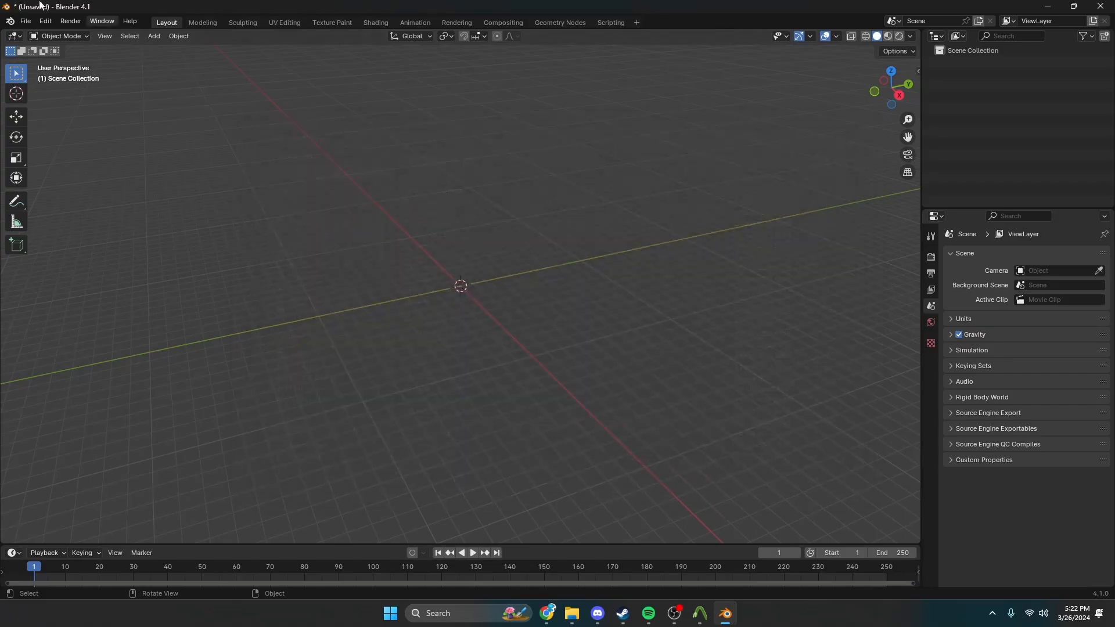
left_click(27, 21)
mouse_move(39, 39)
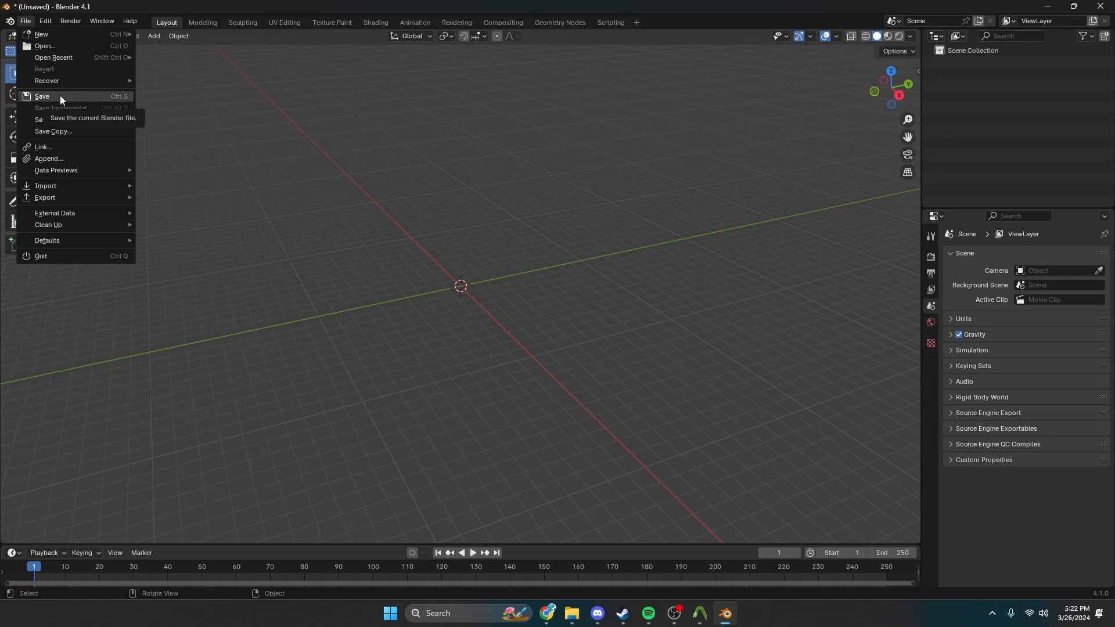
mouse_move(71, 186)
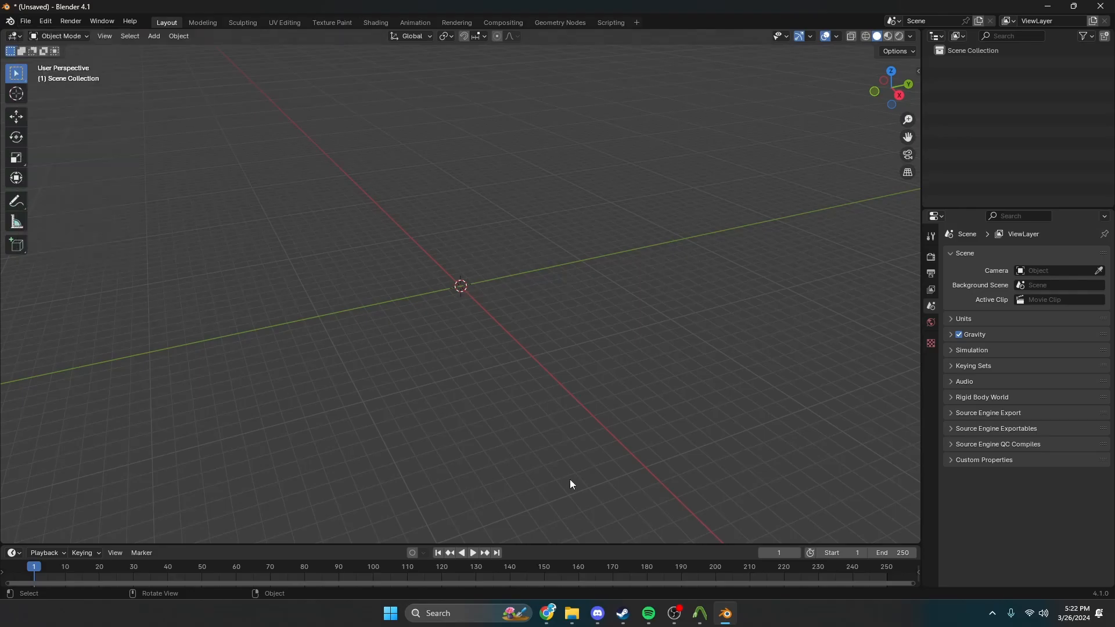
Switch to the Chrome window with the Crowbar group page and search Google for "source tools blender"
mouse_move(548, 619)
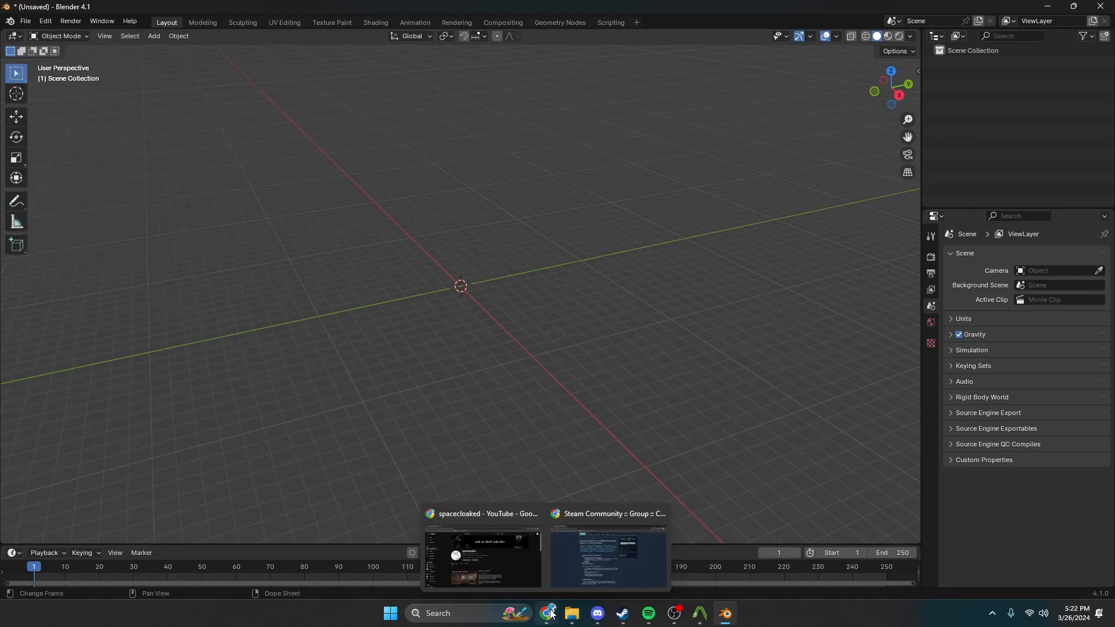
left_click(575, 574)
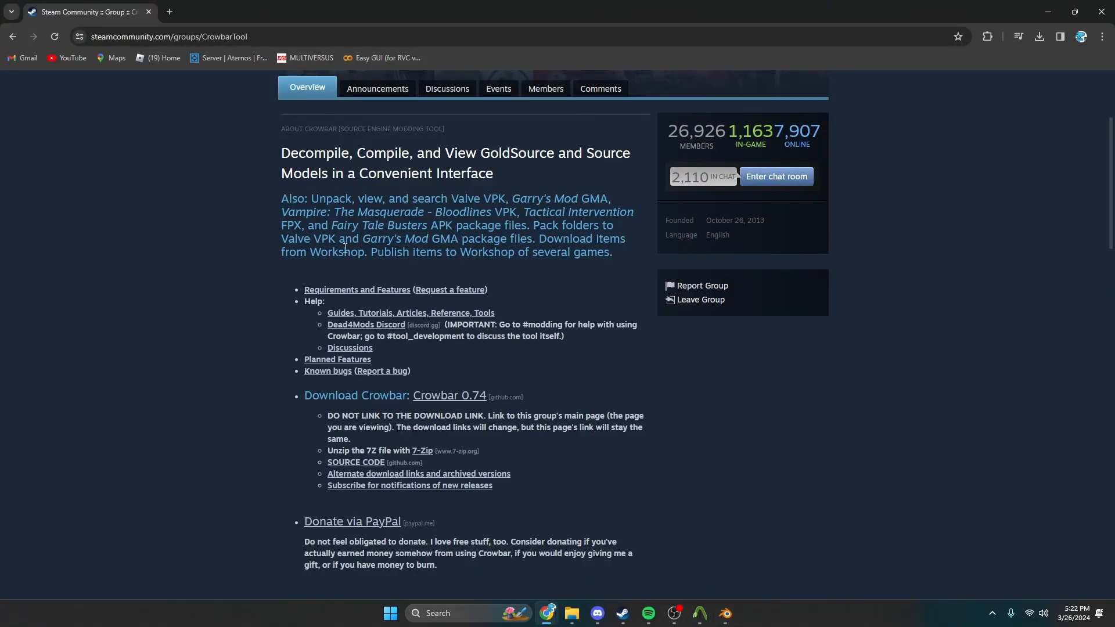
left_click(187, 33)
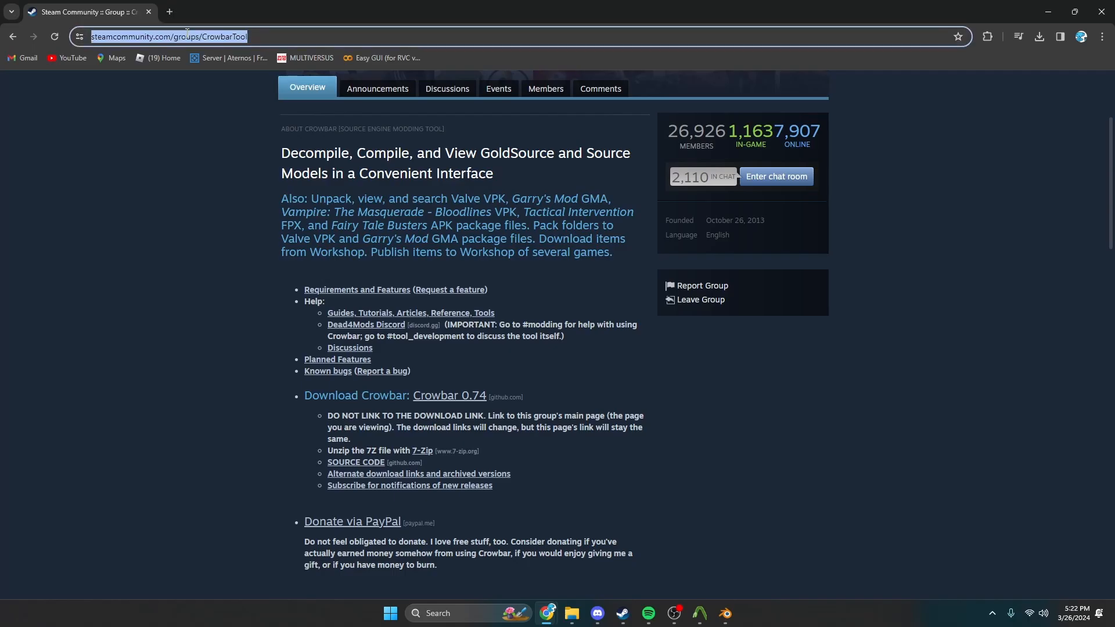
type("souu")
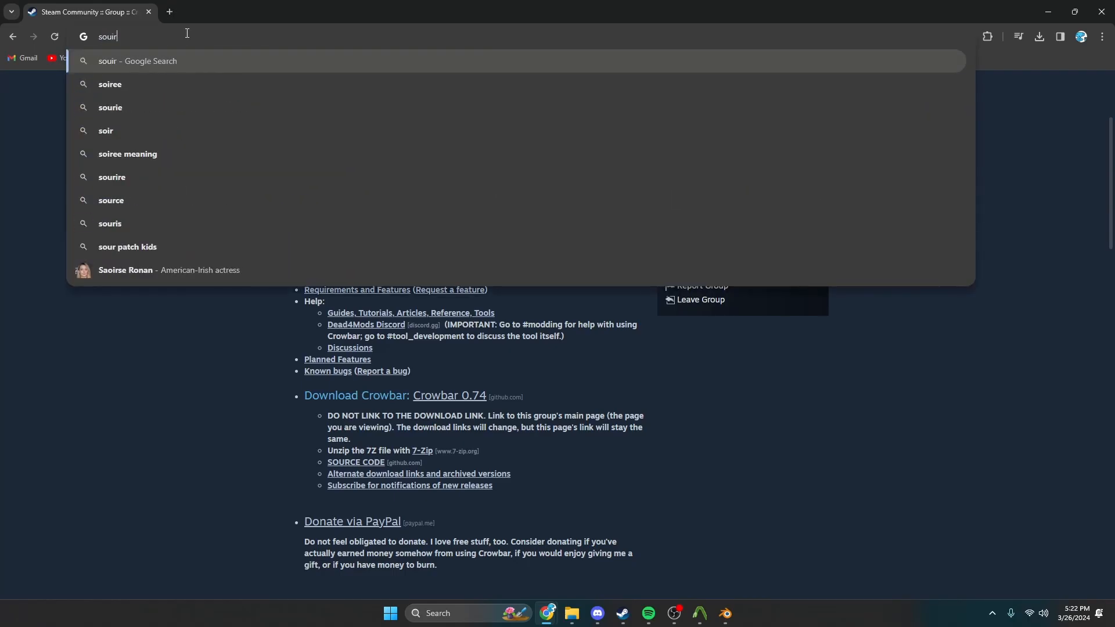
key("BackSpace")
type("rce")
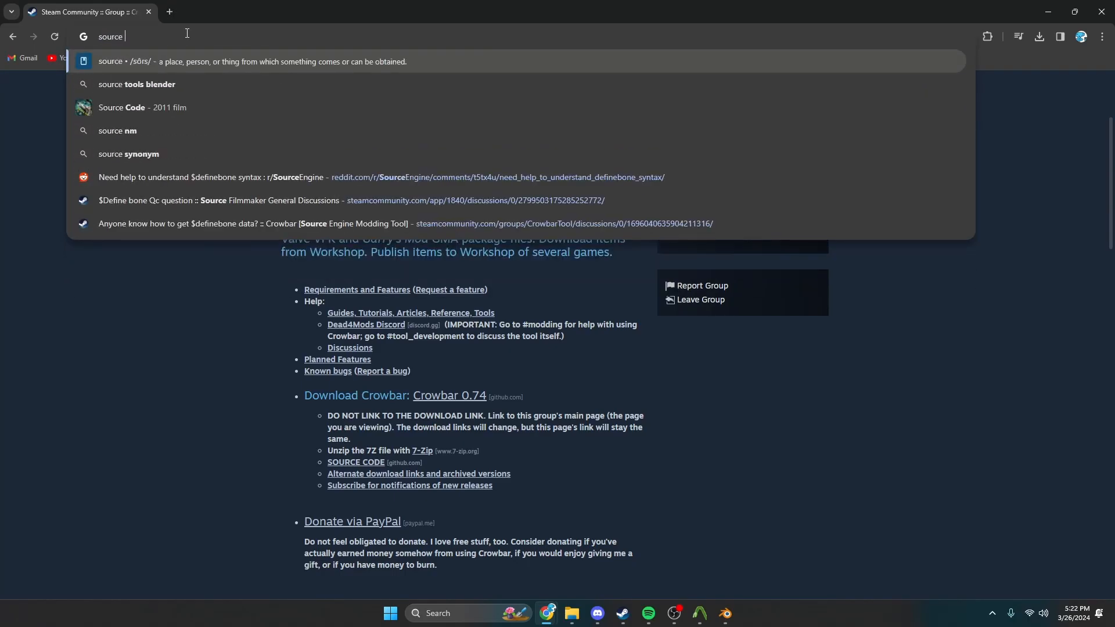
left_click(169, 81)
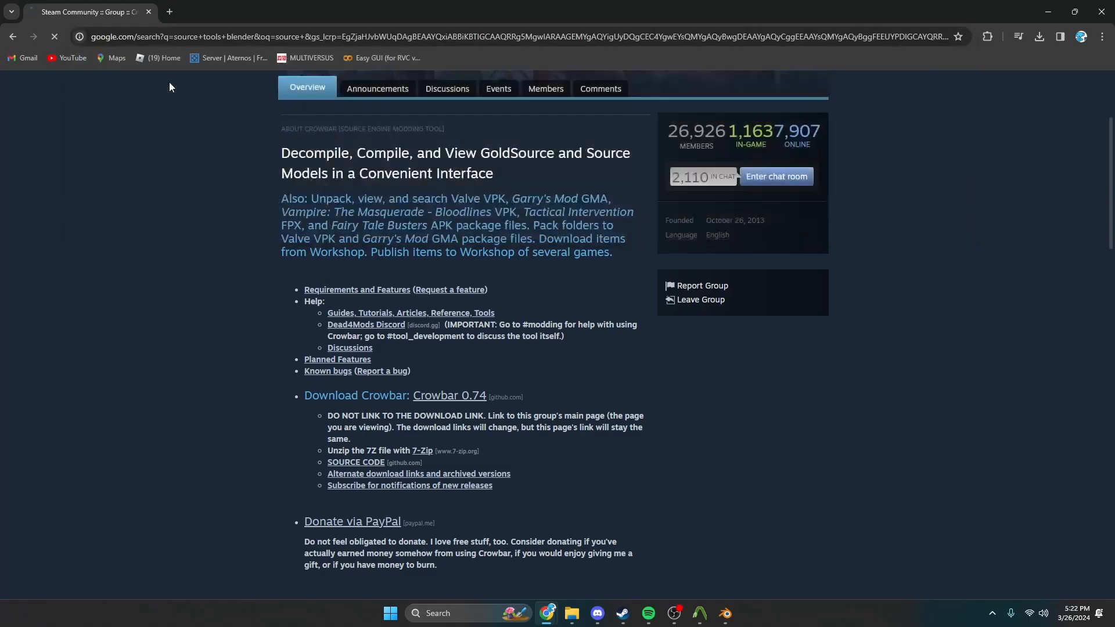
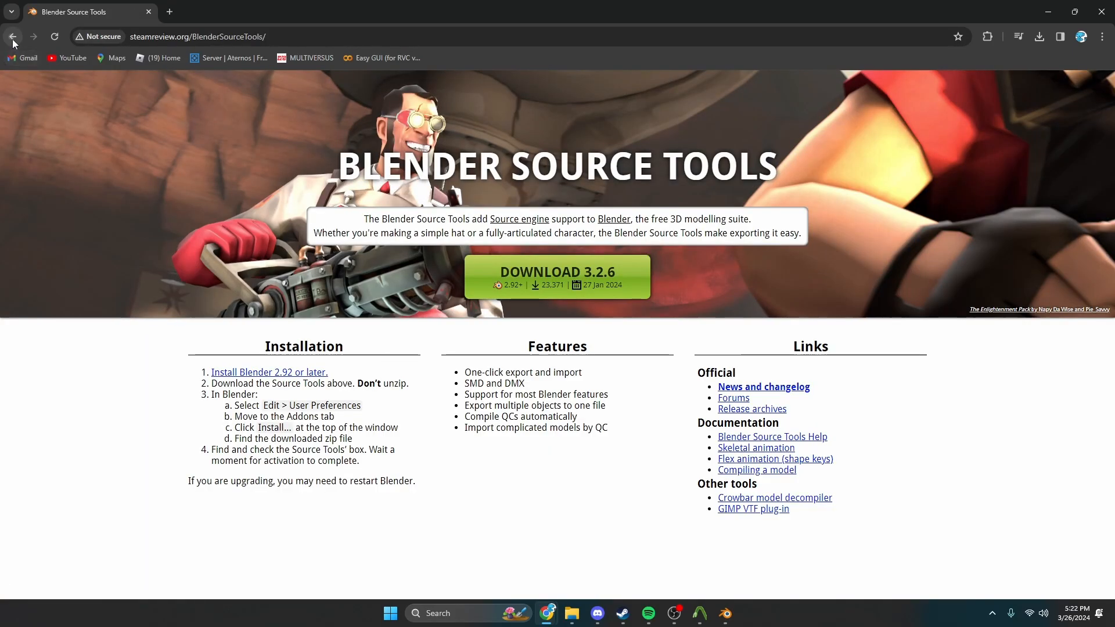
Open the steamreview.org Blender Source Tools page, download version 3.2.6 and keep the blocked zip file
left_click(13, 38)
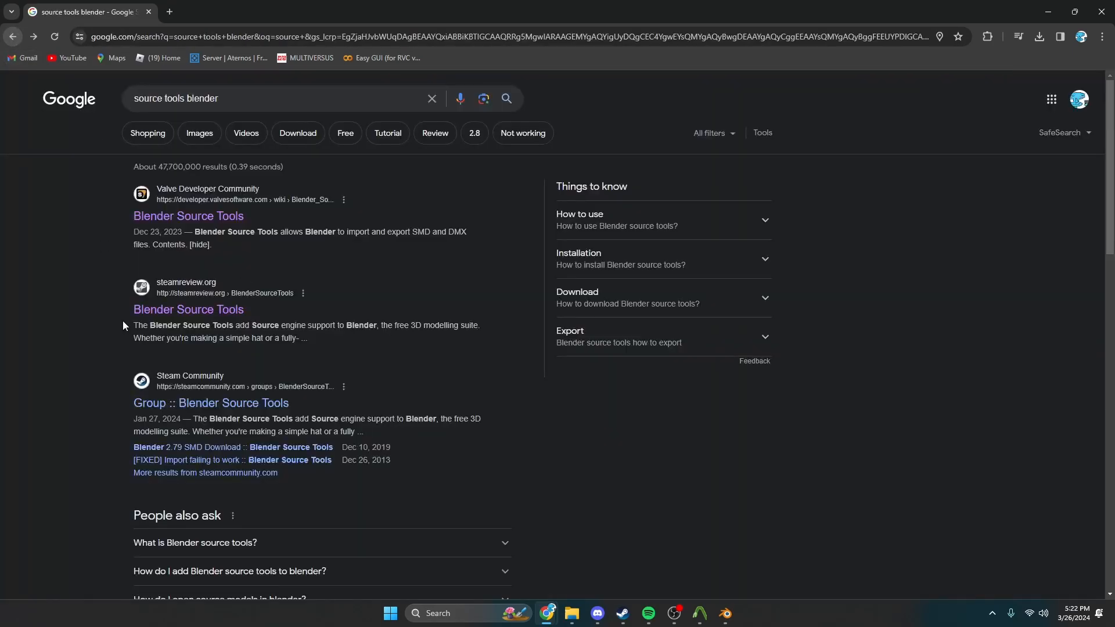
left_click(196, 309)
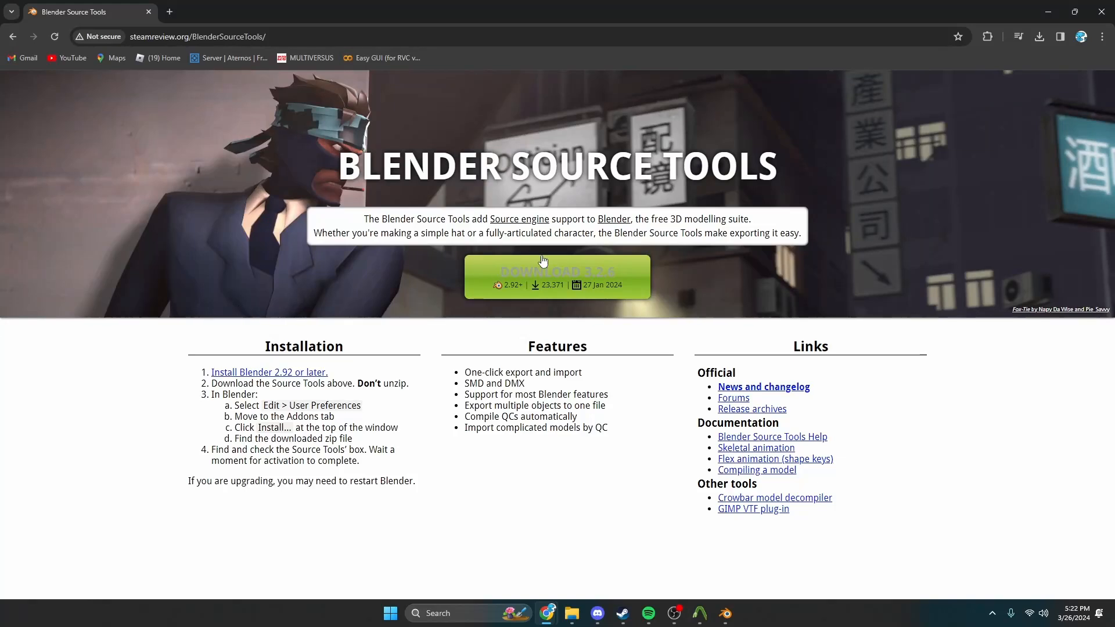
left_click(556, 268)
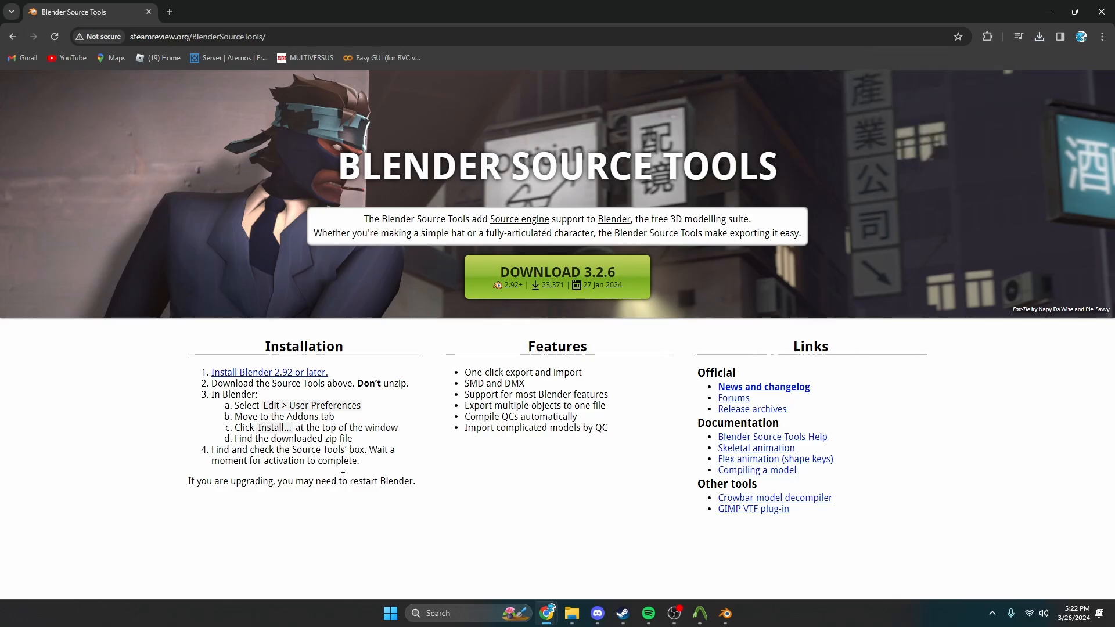
left_click(1039, 36)
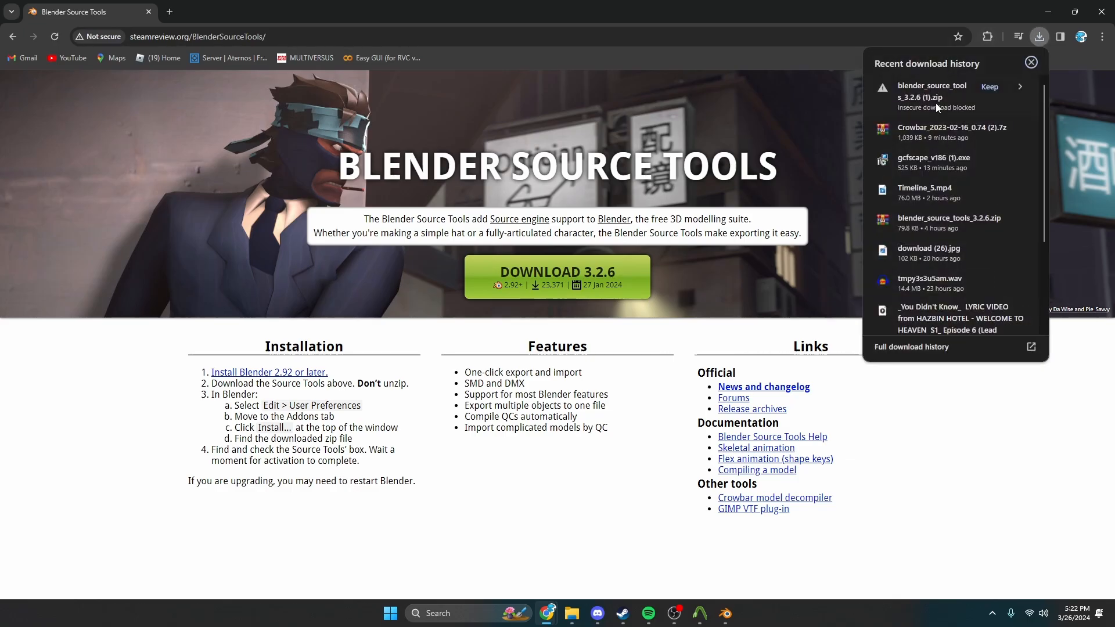
left_click(988, 88)
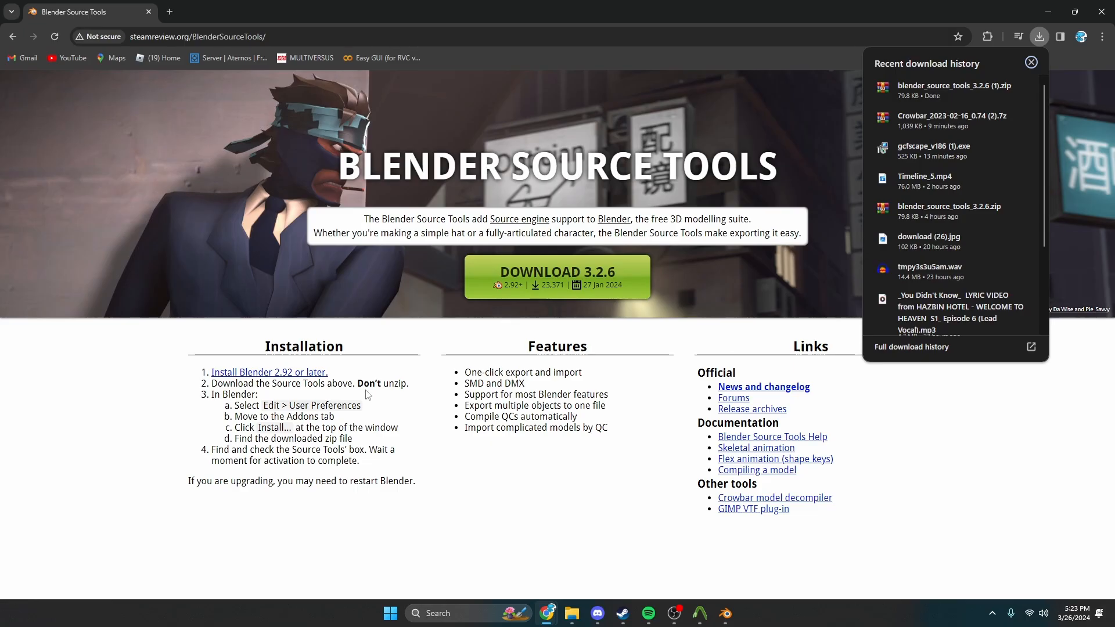
left_click(286, 400)
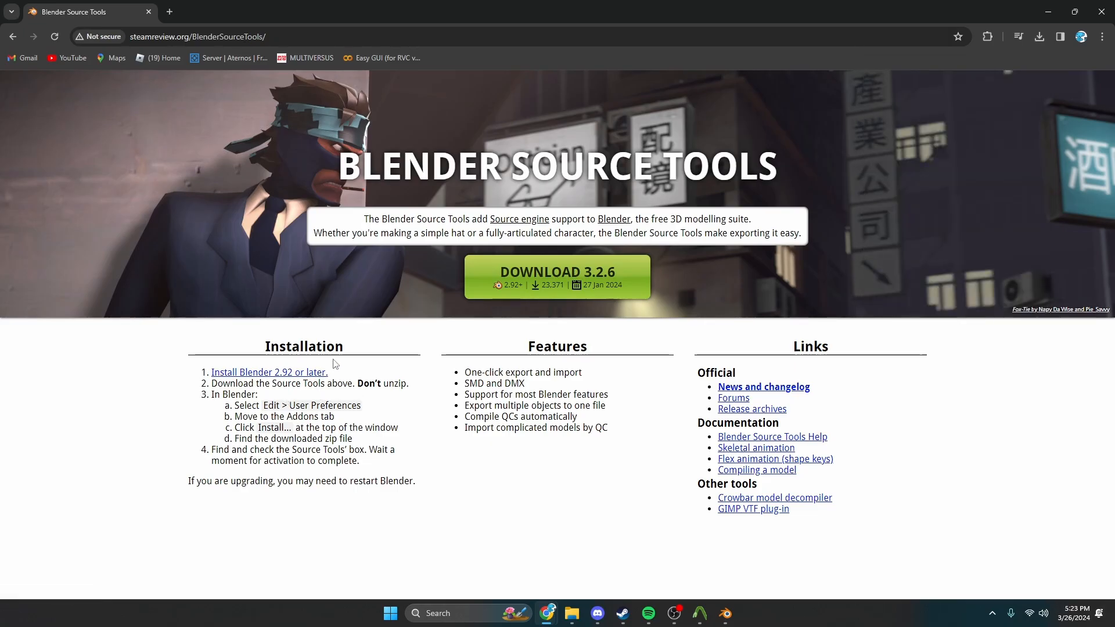
Switch to Blender and open the add-on preferences
left_click(725, 614)
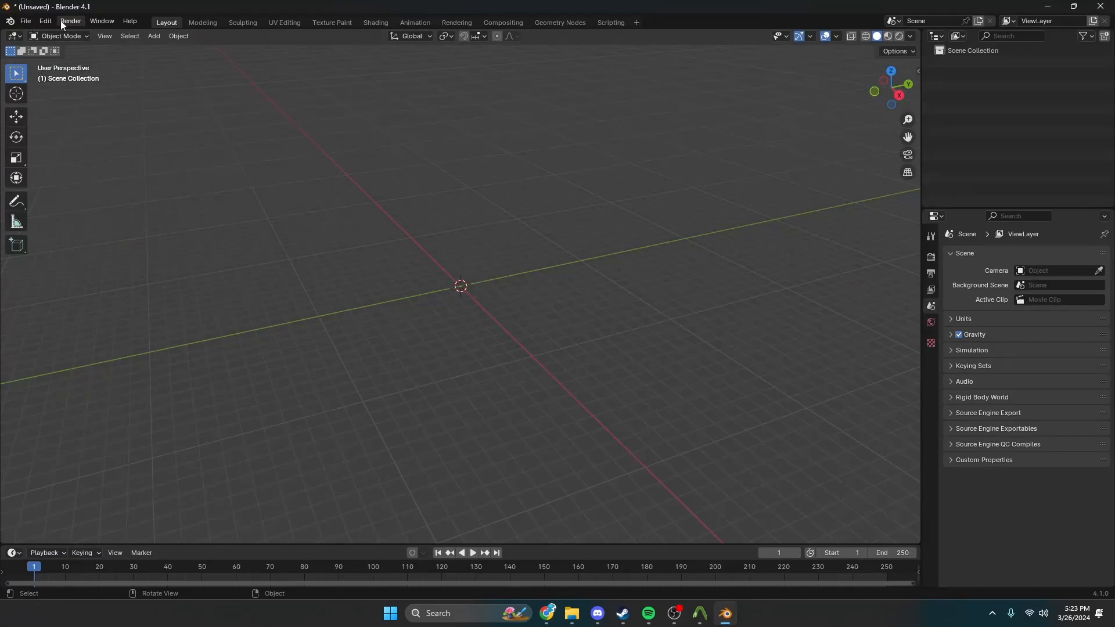
left_click(46, 21)
left_click(68, 169)
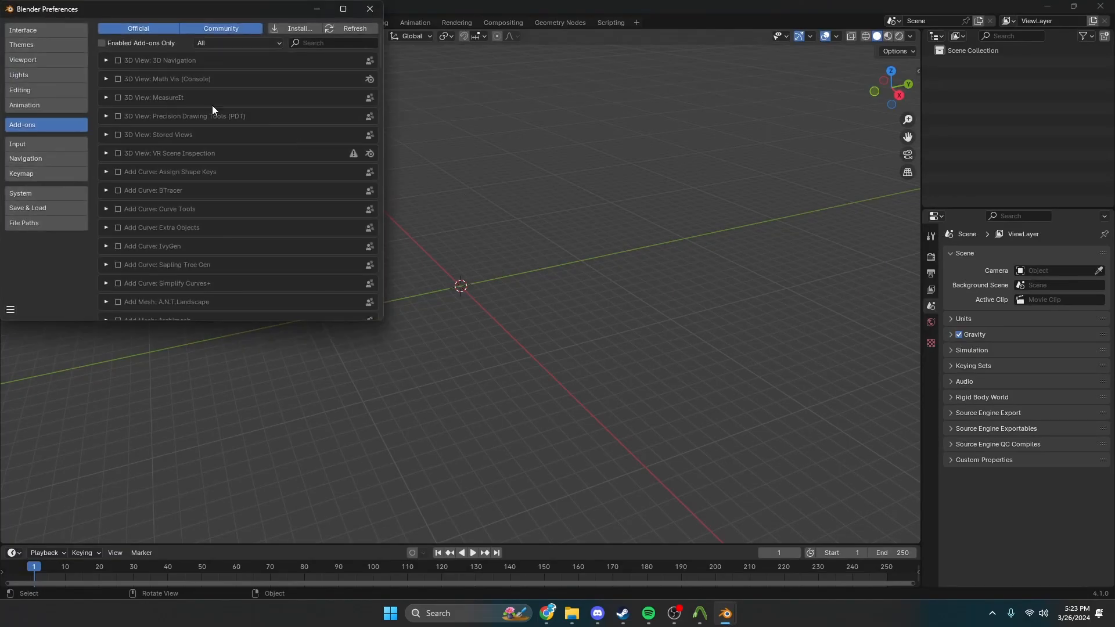
Locate blender_source_tools_3.2.6.zip in the Downloads folder as the add-on to install, and cancel the installation
left_click(288, 27)
left_click(91, 131)
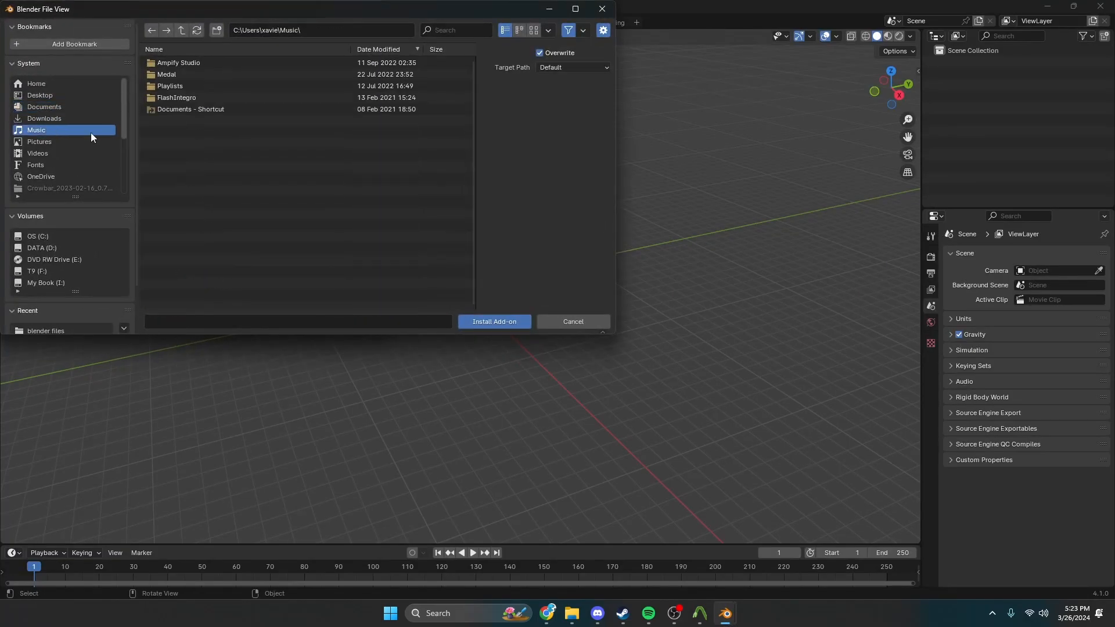
left_click(84, 118)
scroll(228, 148, "down", 5)
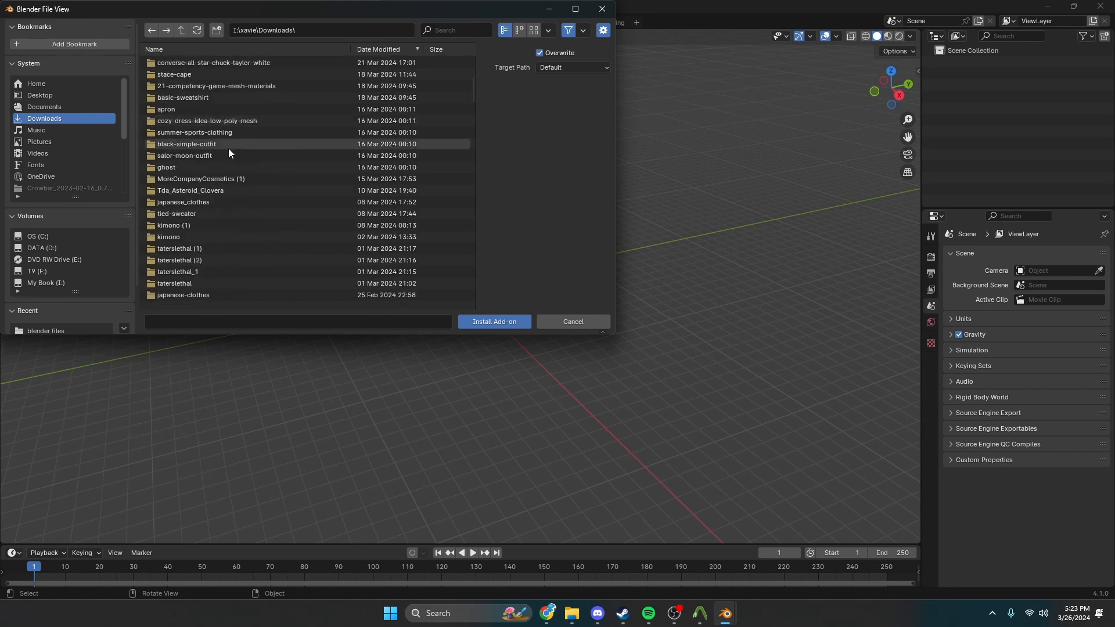
scroll(228, 149, "down", 4)
scroll(204, 117, "up", 1)
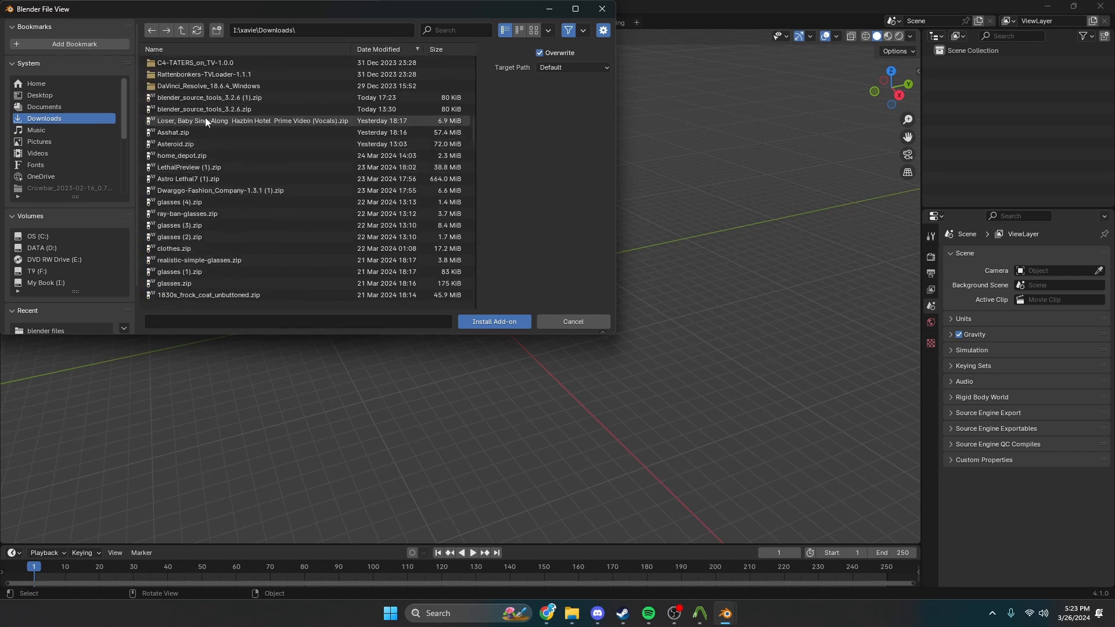
left_click(210, 109)
left_click(587, 324)
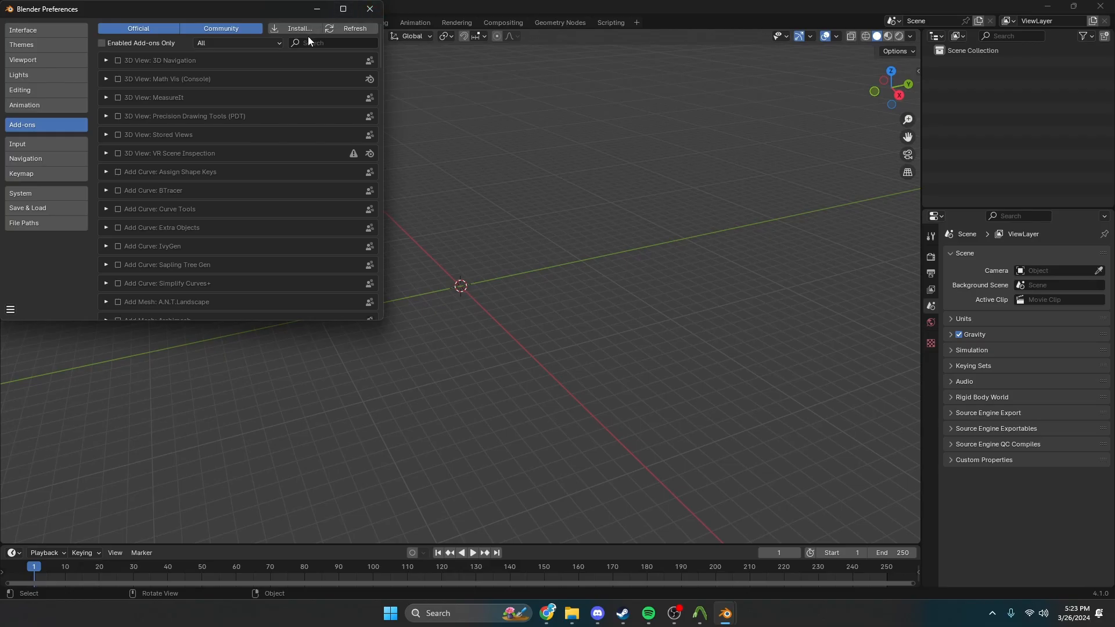
Search the add-on list for "source" to check Blender Source Tools, and close the preferences
type("source")
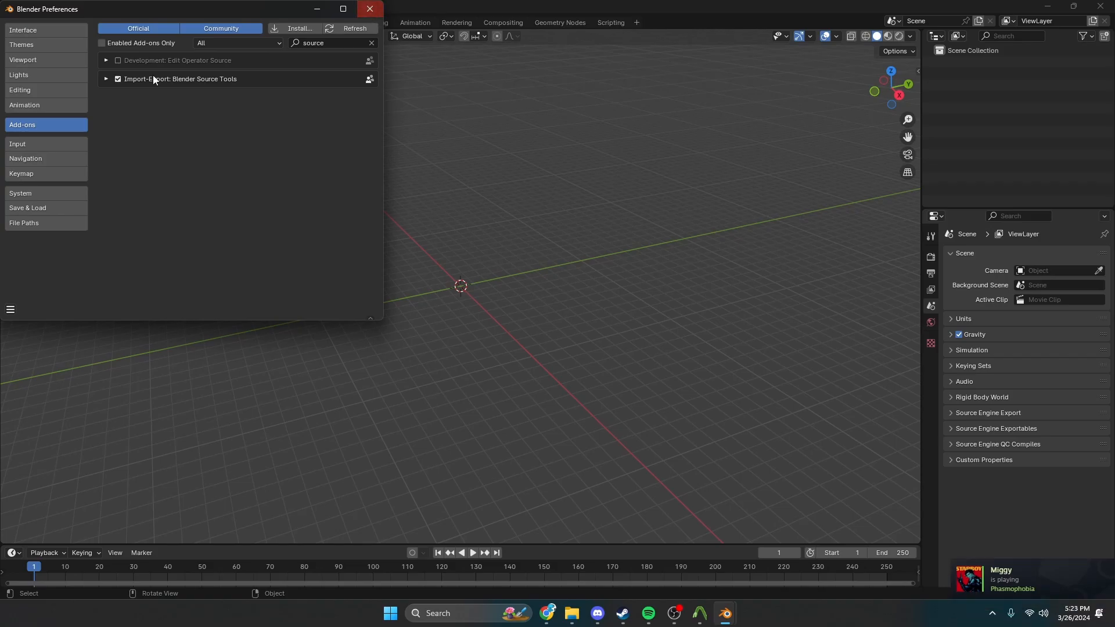
left_click(370, 9)
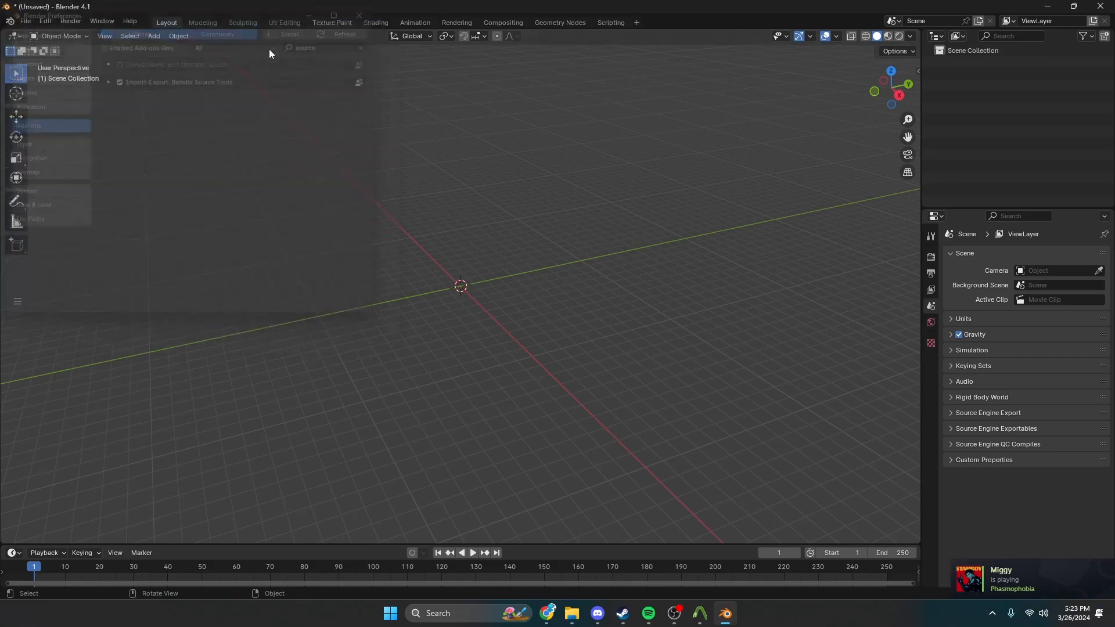
Start importing a file in the Source Engine (.smd, .vta, .dmx, .qc) format
middle_click_drag(460, 184, 79, 36)
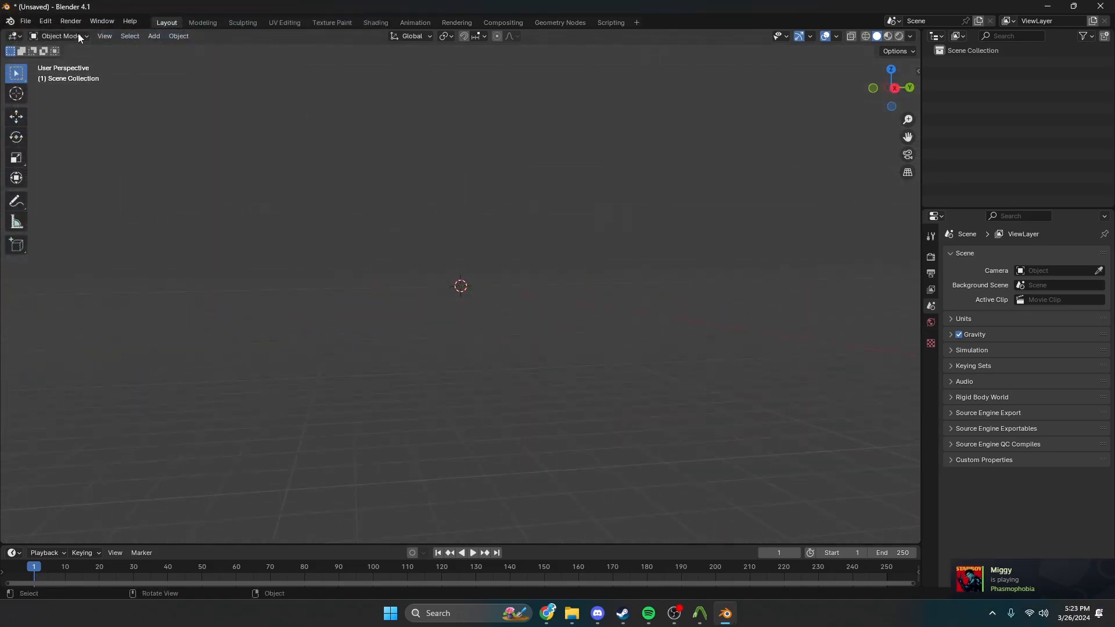
left_click(26, 22)
mouse_move(57, 185)
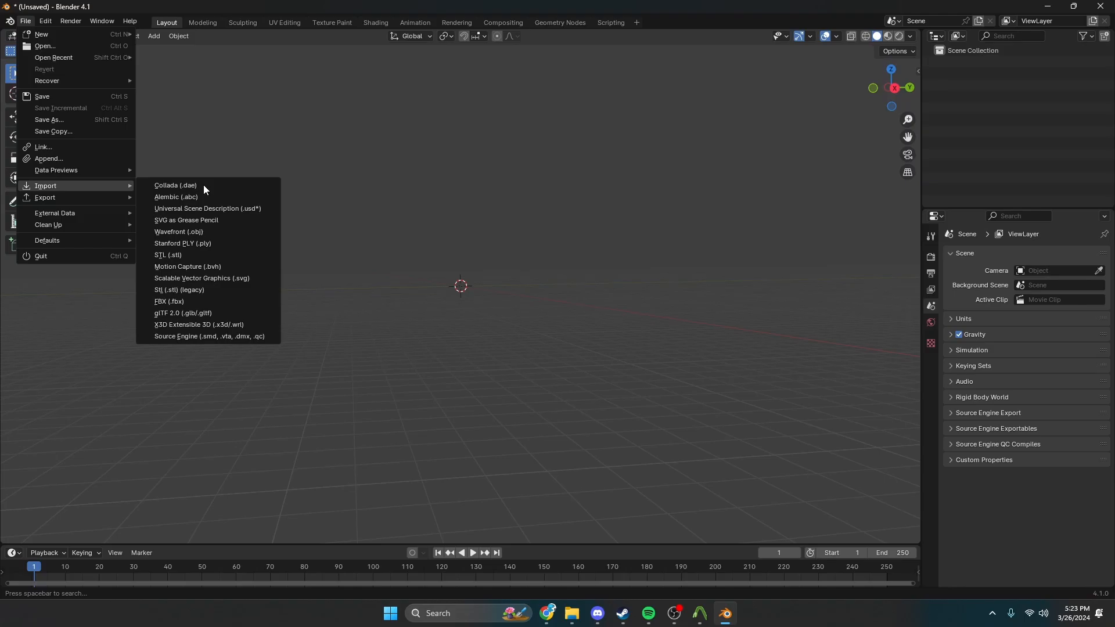
left_click(234, 337)
scroll(294, 402, "down", 2)
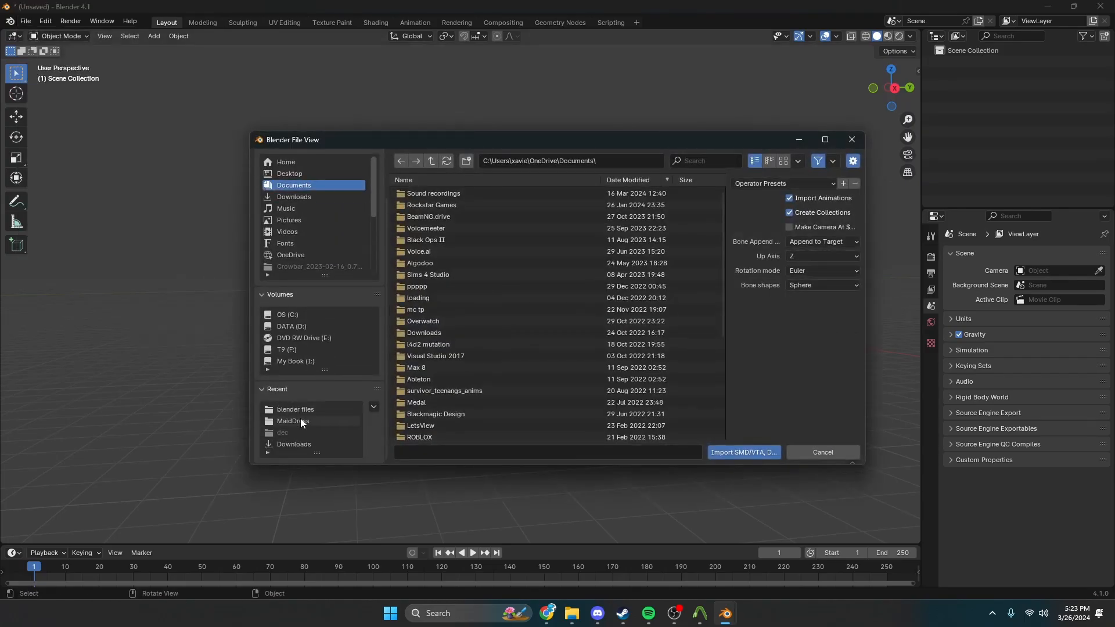
left_click(297, 421)
left_click(433, 165)
left_click(433, 165)
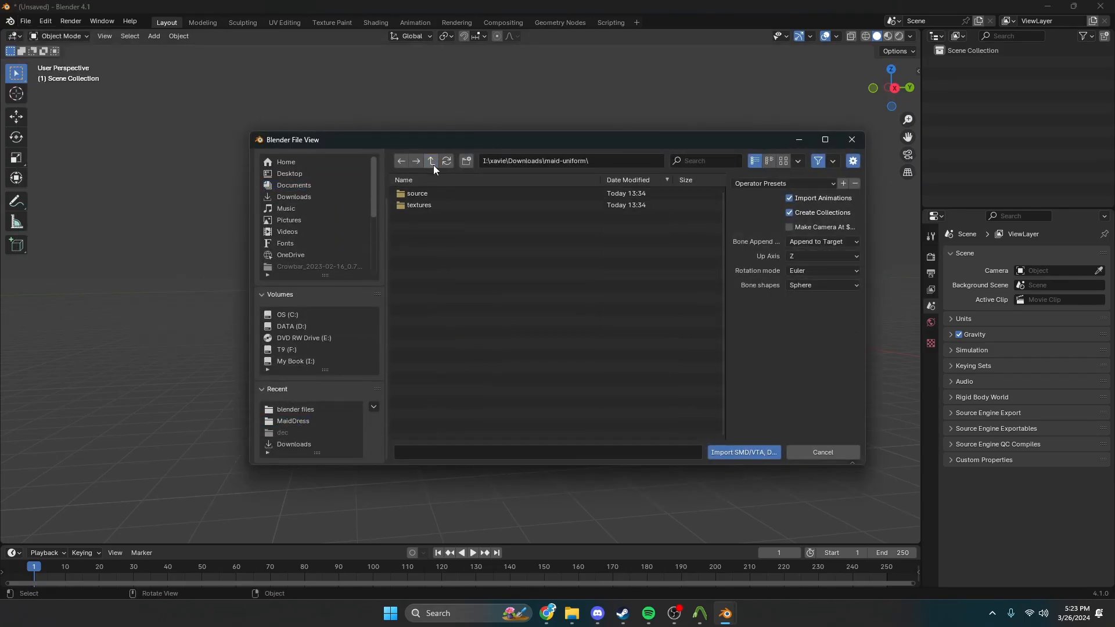
left_click(433, 165)
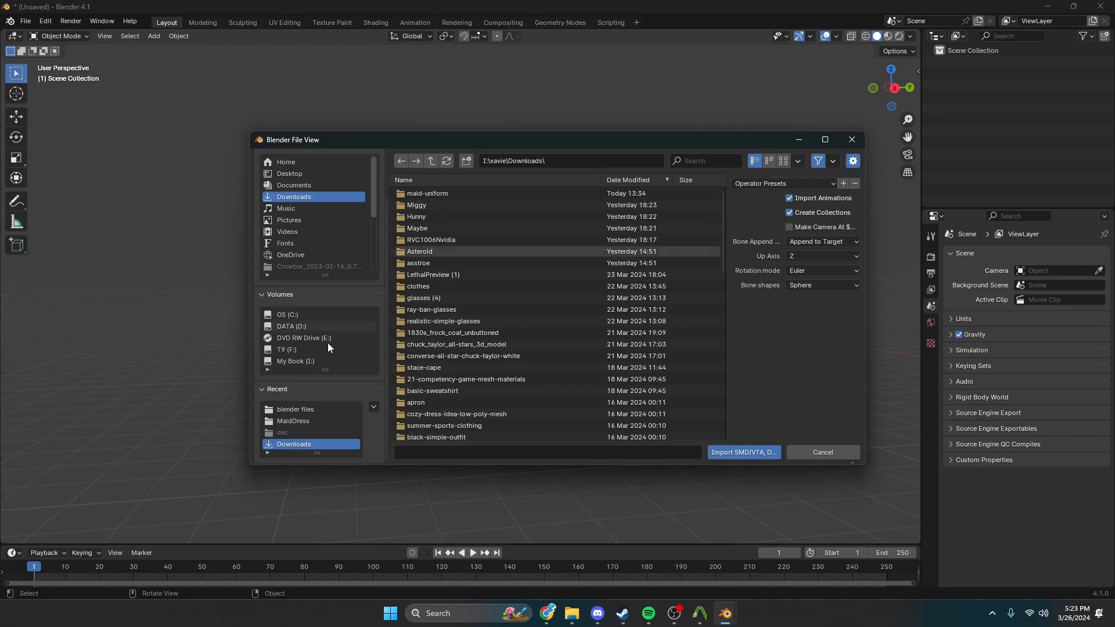
left_click(294, 420)
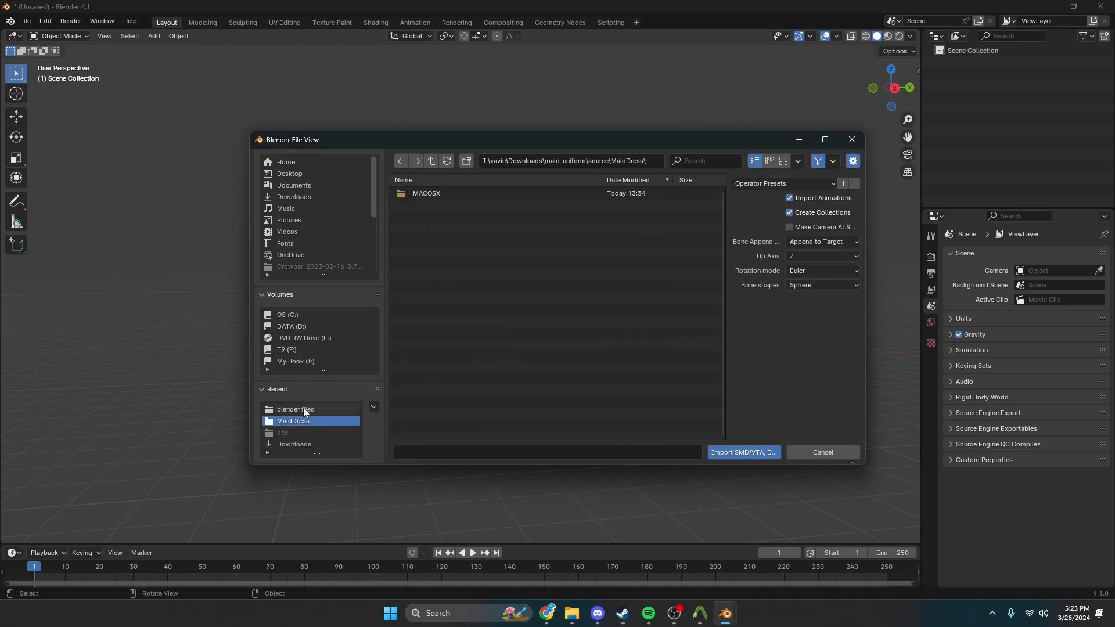
left_click(303, 409)
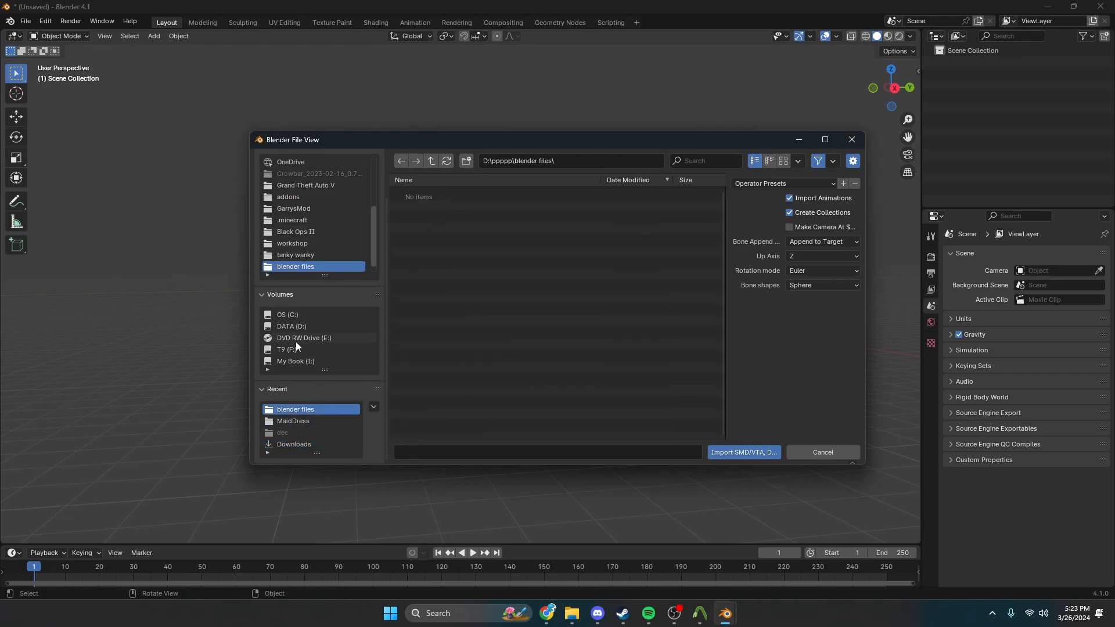
Browse from the DATA (D:) drive through the astro folder and its AAAA-named subfolder into the tanky wanky folder
left_click(308, 328)
left_click(442, 218)
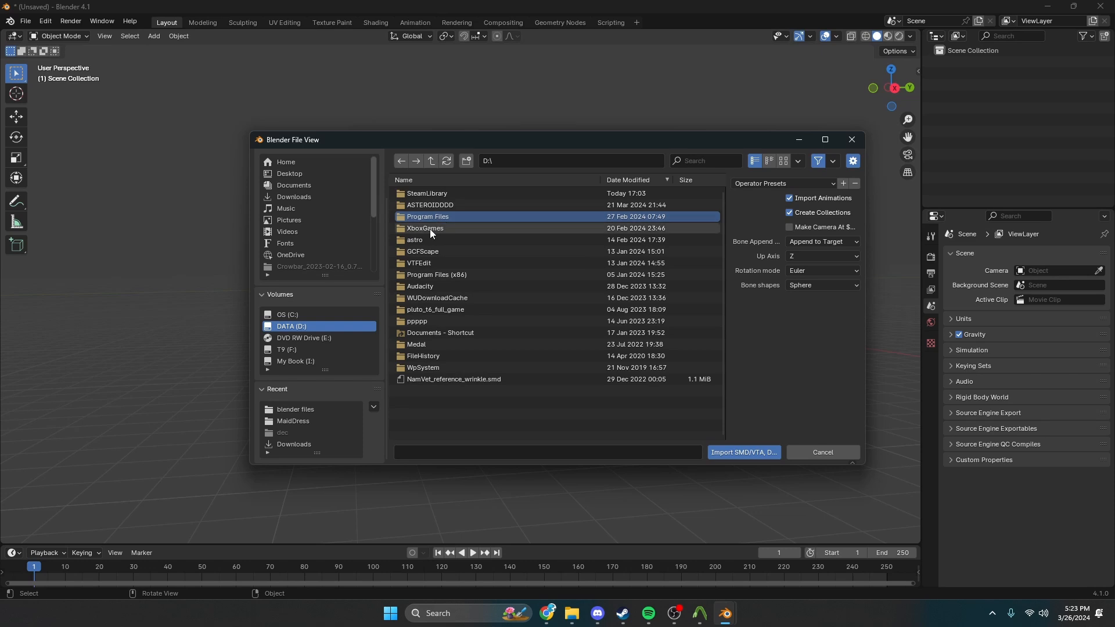
double_click(421, 241)
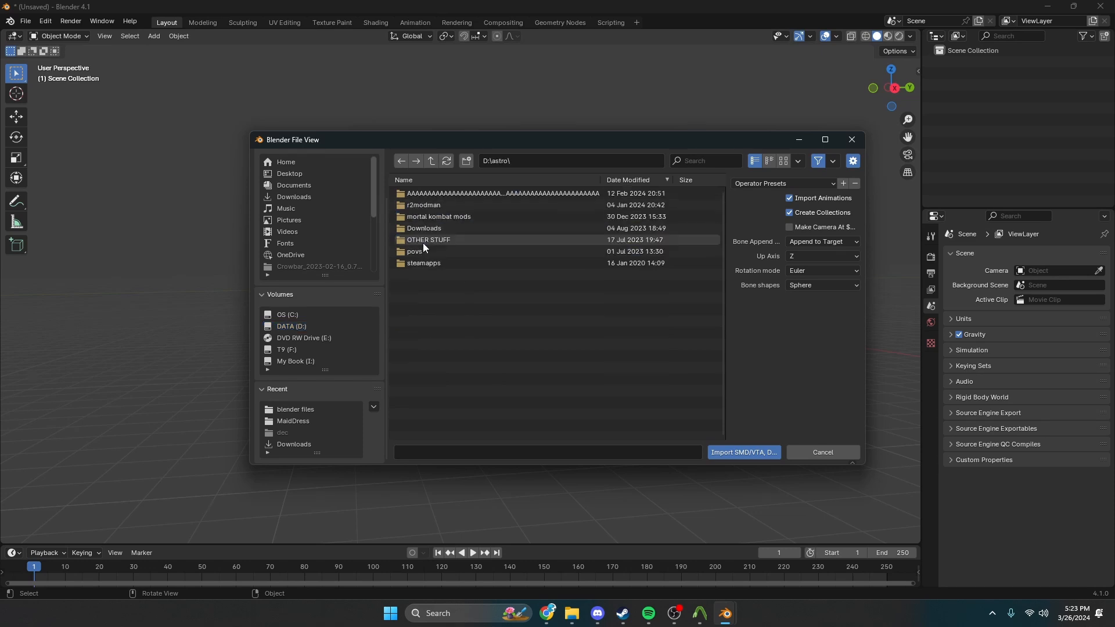
double_click(451, 194)
double_click(448, 197)
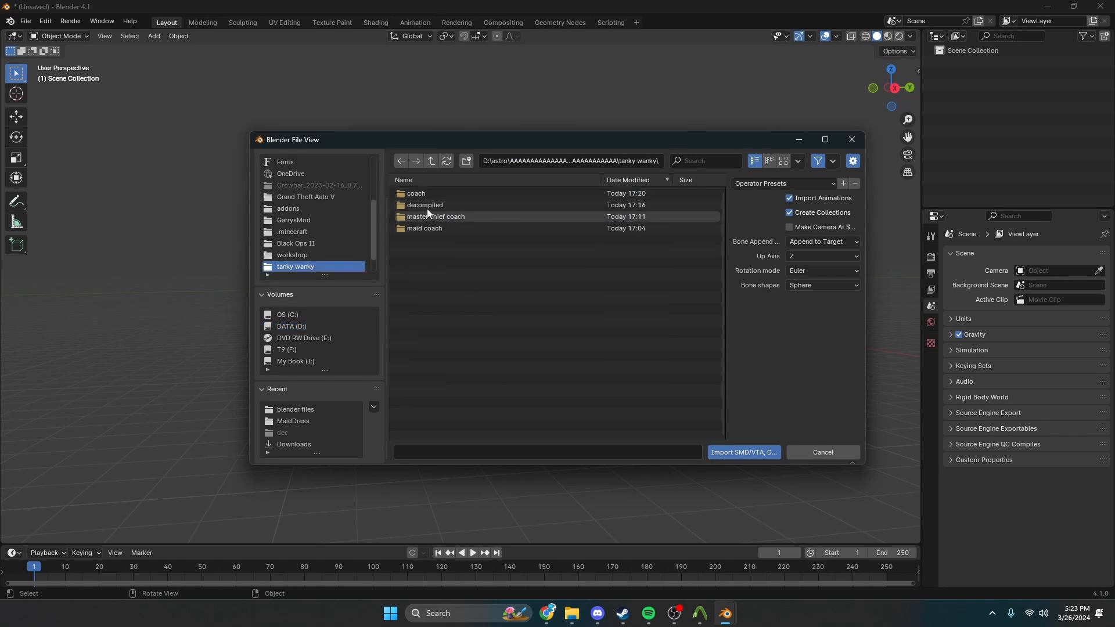
Look through the coach\decompiled and master chief coach\models folders for decompiled model files, and return to the tanky wanky folder
double_click(447, 195)
left_click(447, 195)
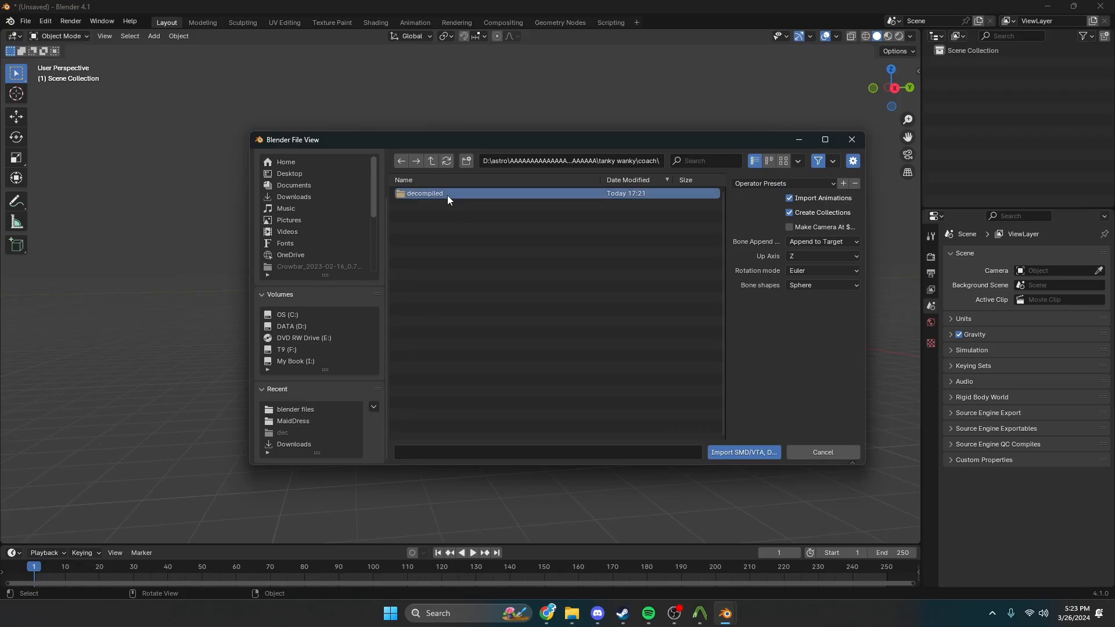
double_click(447, 195)
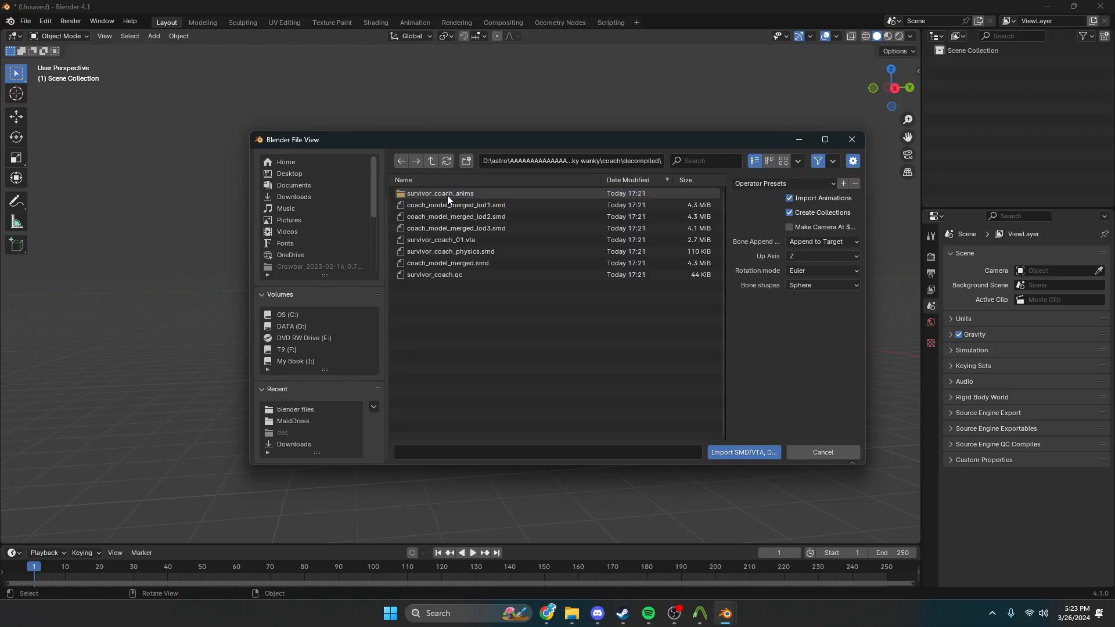
left_click(434, 165)
left_click(433, 164)
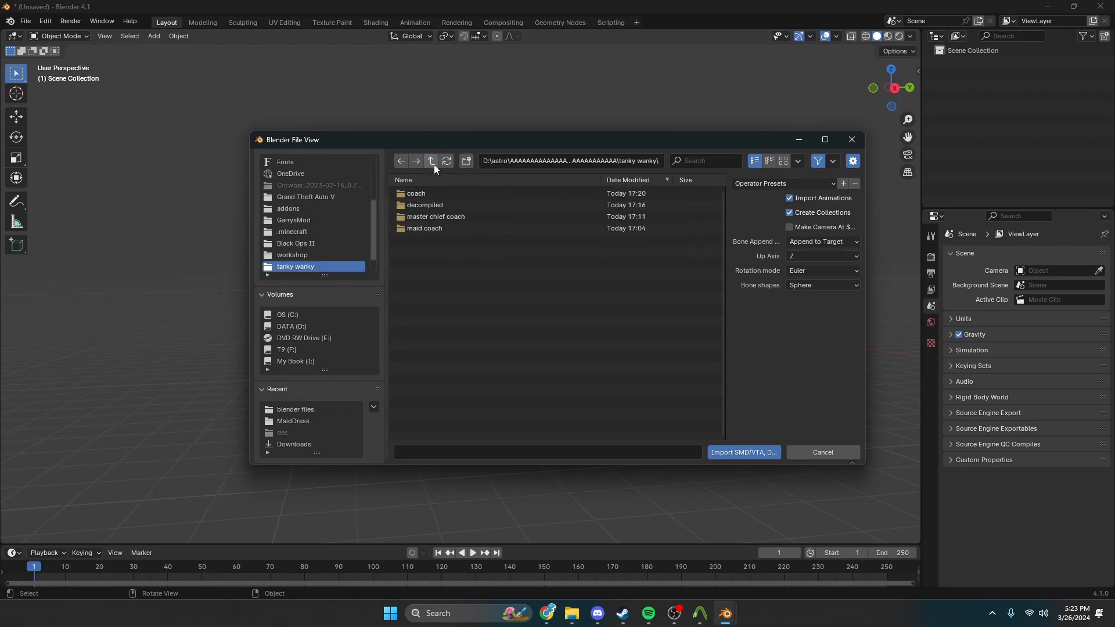
left_click(433, 219)
double_click(434, 219)
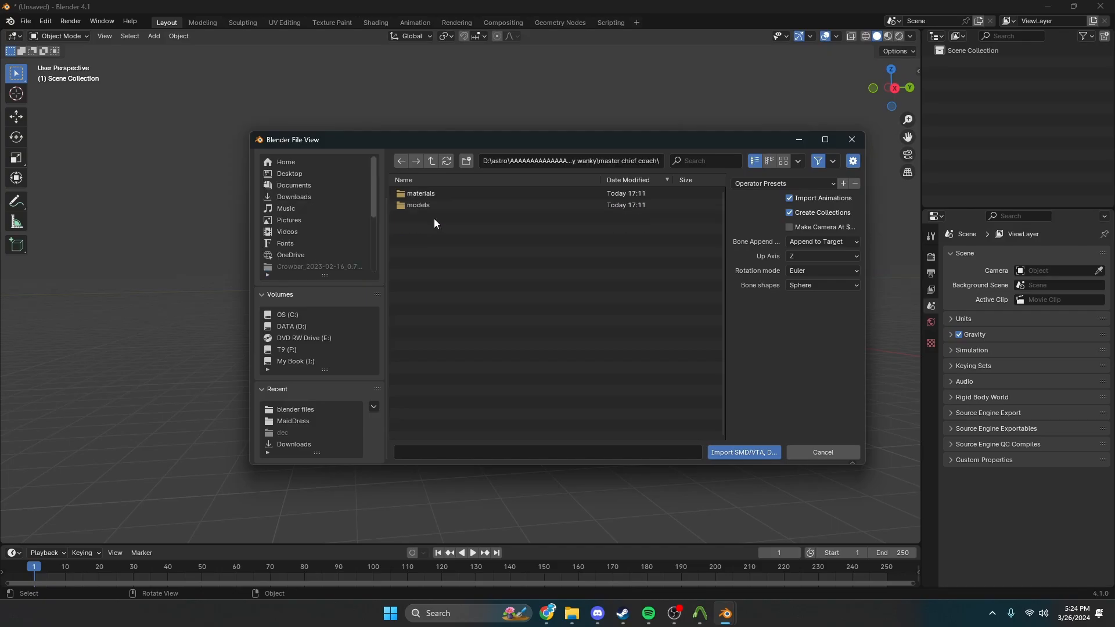
double_click(434, 204)
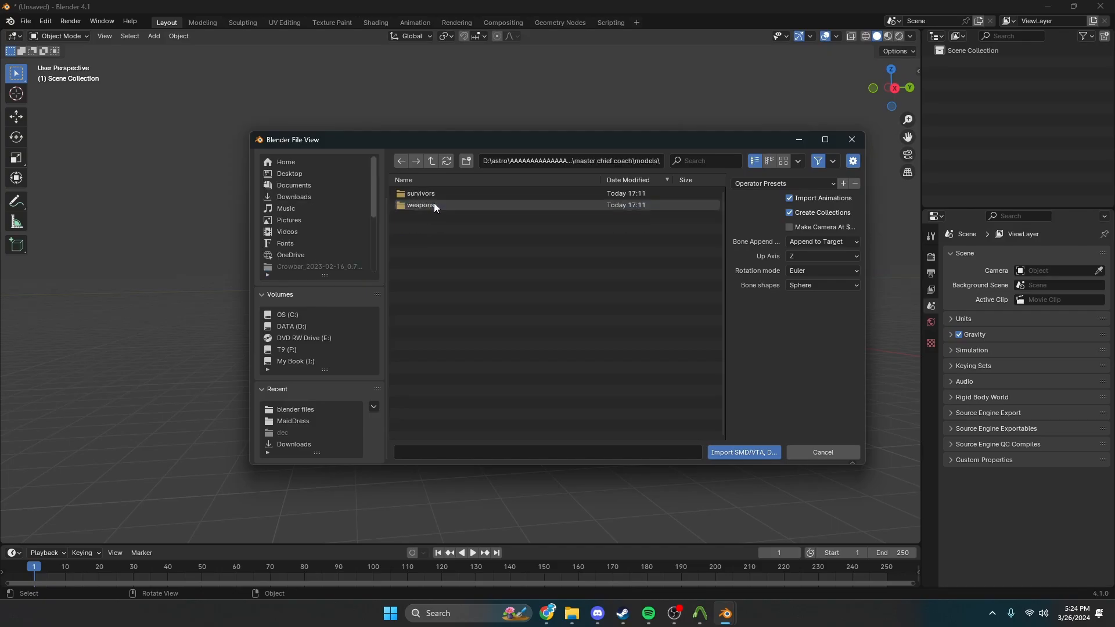
left_click(434, 165)
left_click(433, 165)
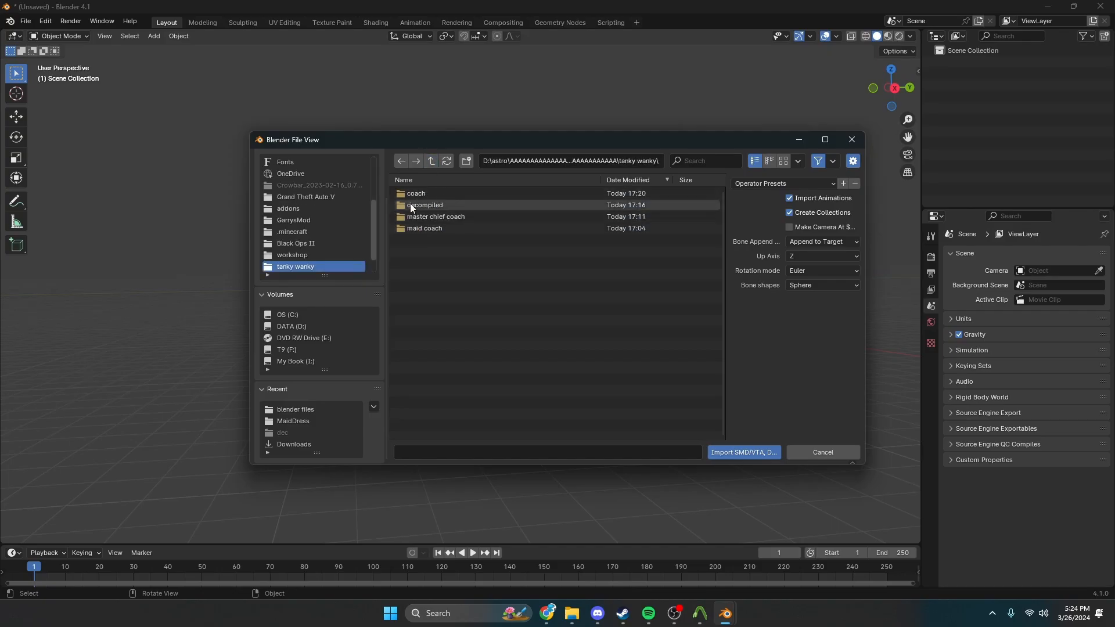
Import coach_model_merged.smd from the decompiled folder inside the coach folder
left_click(429, 190)
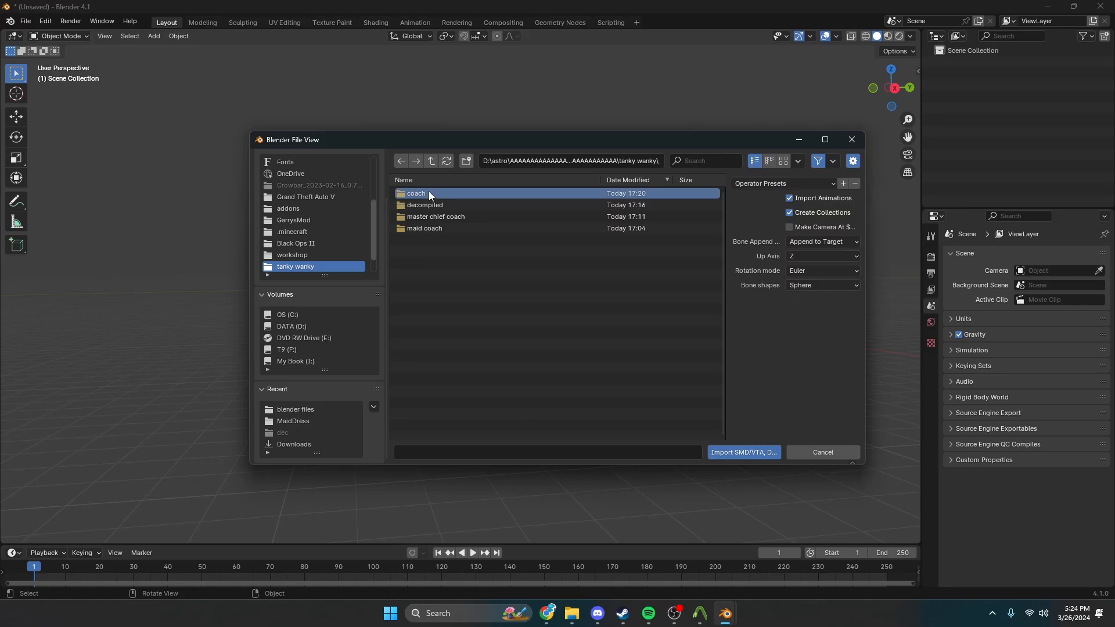
double_click(428, 190)
double_click(428, 194)
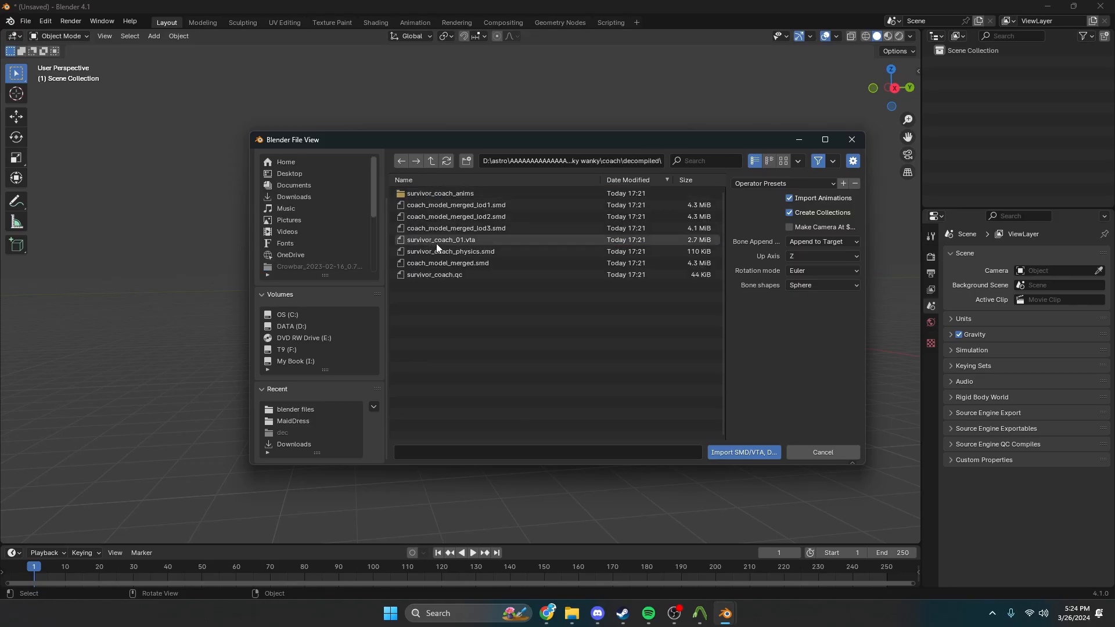
left_click(460, 265)
double_click(460, 266)
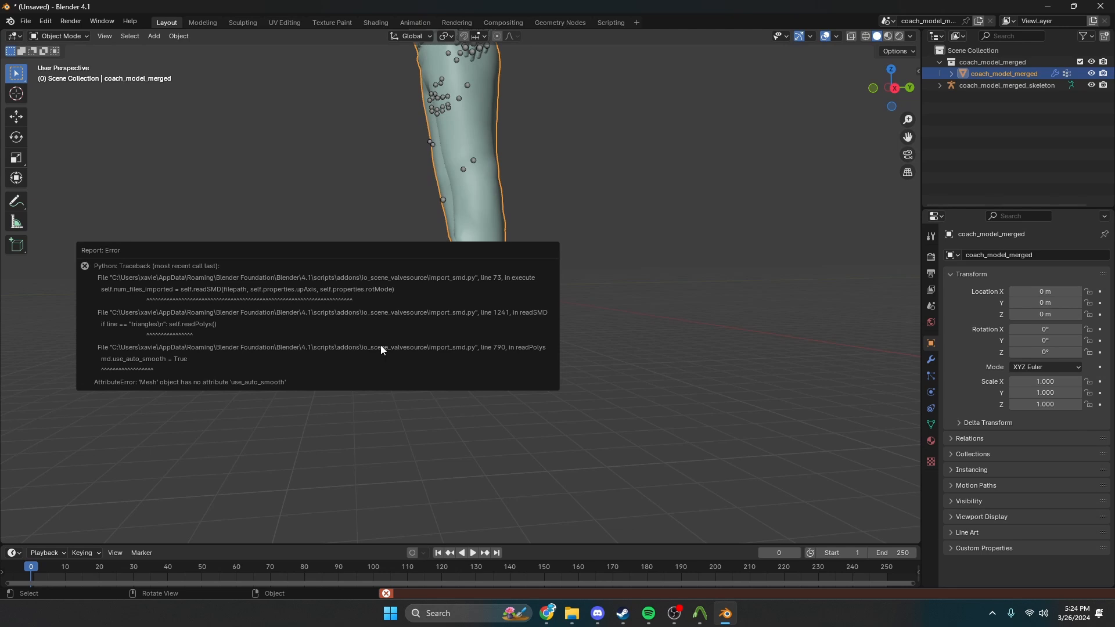
Examine the imported Coach model and its bones from the front, up close at the face, and from the side
scroll(441, 403, "down", 6)
middle_click_drag(453, 400, 565, 415)
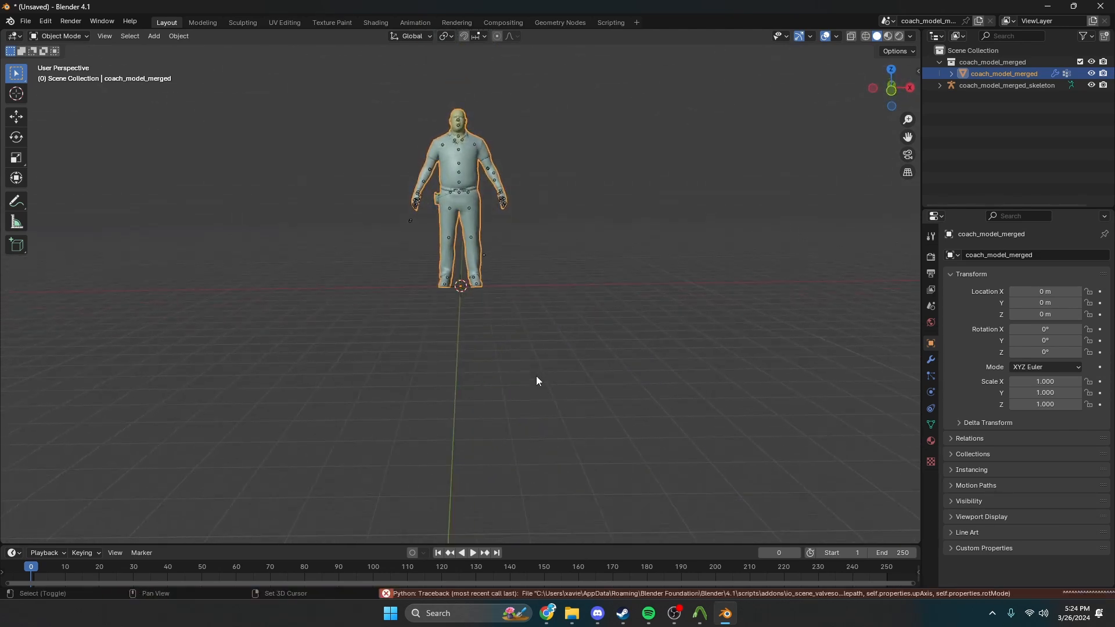
middle_click_drag(535, 375, 535, 512, "shift")
scroll(473, 340, "up", 5)
scroll(474, 340, "up", 2)
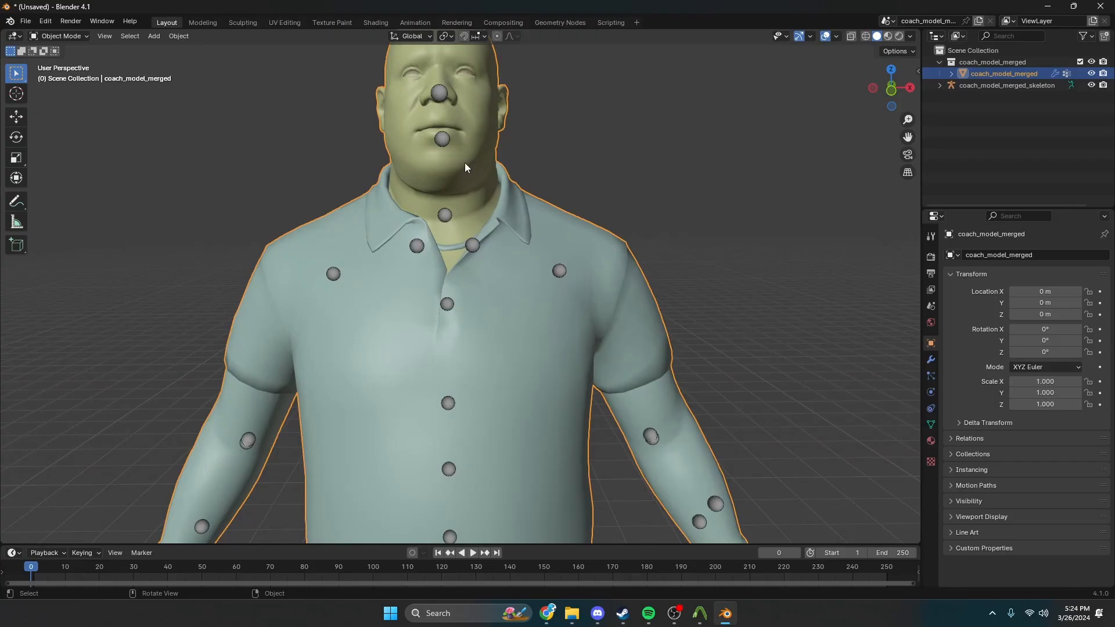
scroll(465, 167, "down", 6)
mouse_move(461, 145)
middle_mouse_down()
mouse_move(471, 178)
mouse_move(467, 162)
mouse_move(545, 163)
mouse_move(467, 166)
middle_mouse_up()
scroll(482, 172, "up", 5)
scroll(481, 291, "down", 1)
scroll(482, 337, "up", 3)
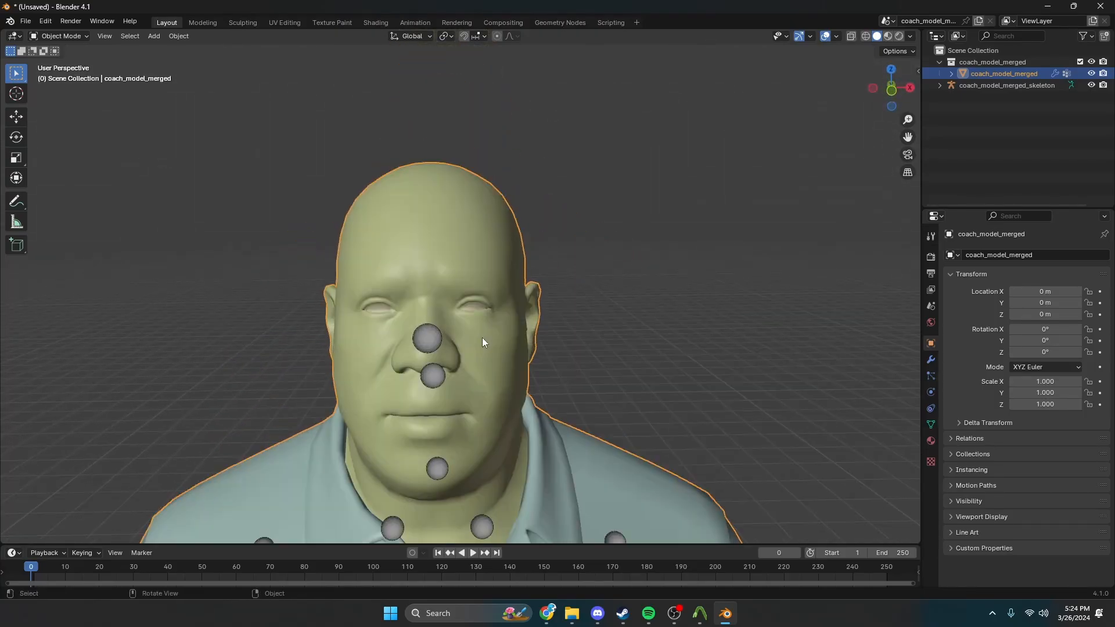
middle_click_drag(482, 337, 720, 248)
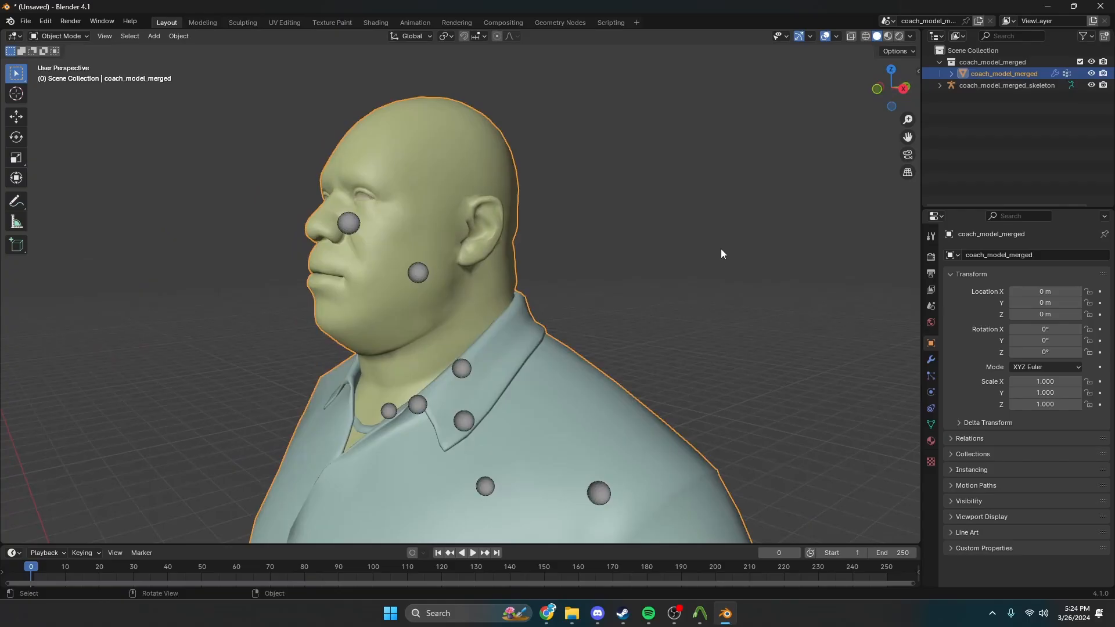
Display the Coach model's material properties, look at the Shading and Modeling workspaces, and return to the Layout workspace
left_click(930, 441)
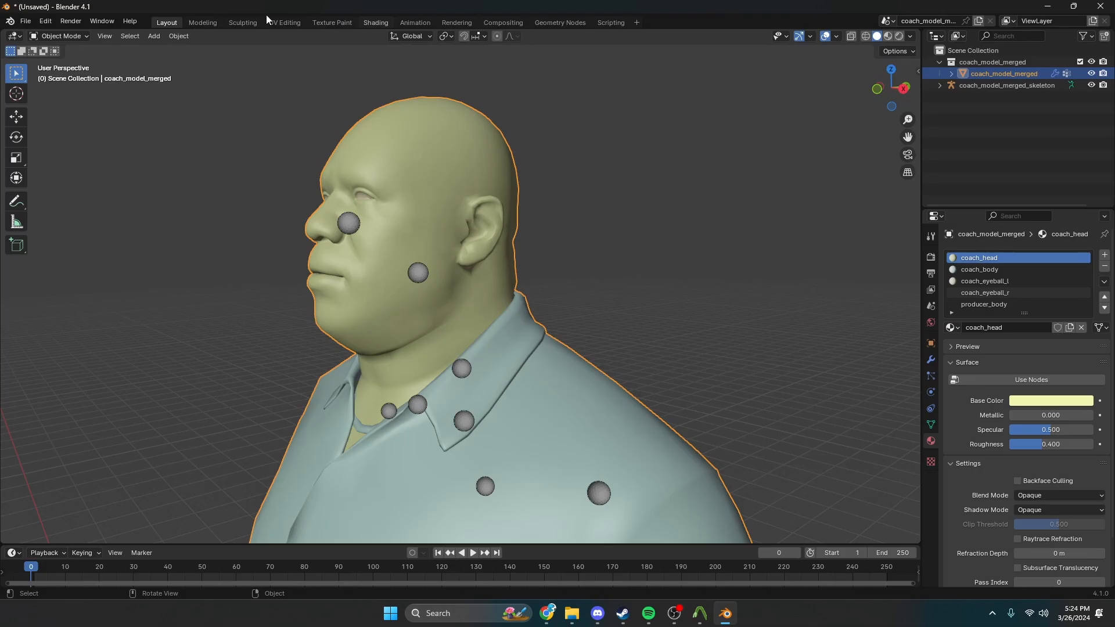
left_click(376, 22)
left_click(169, 23)
left_click(203, 22)
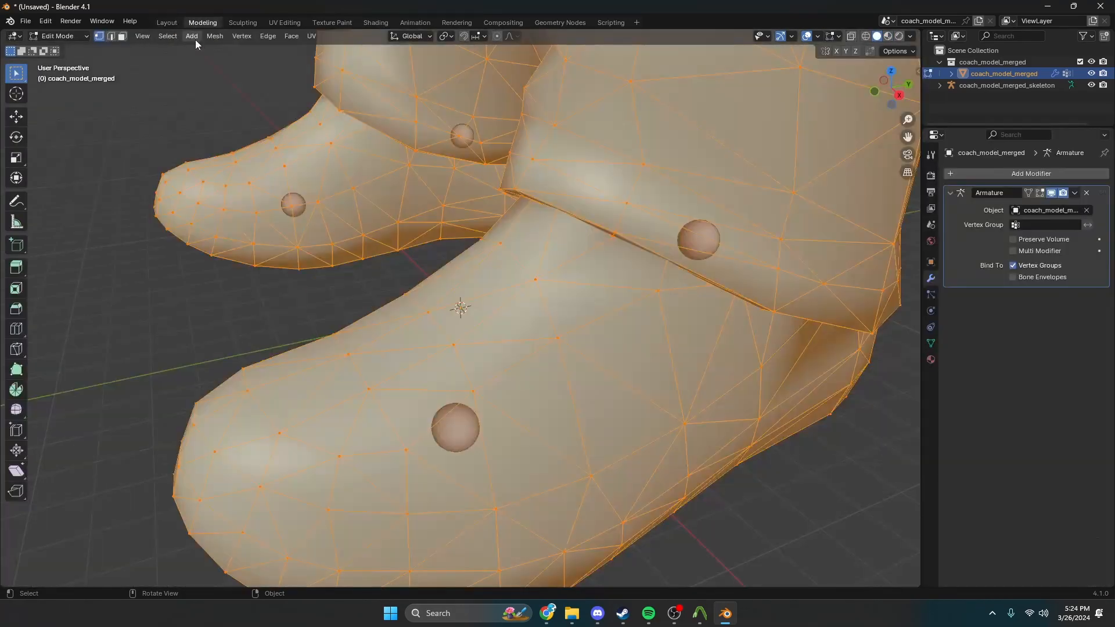
left_click(183, 23)
scroll(513, 201, "down", 3)
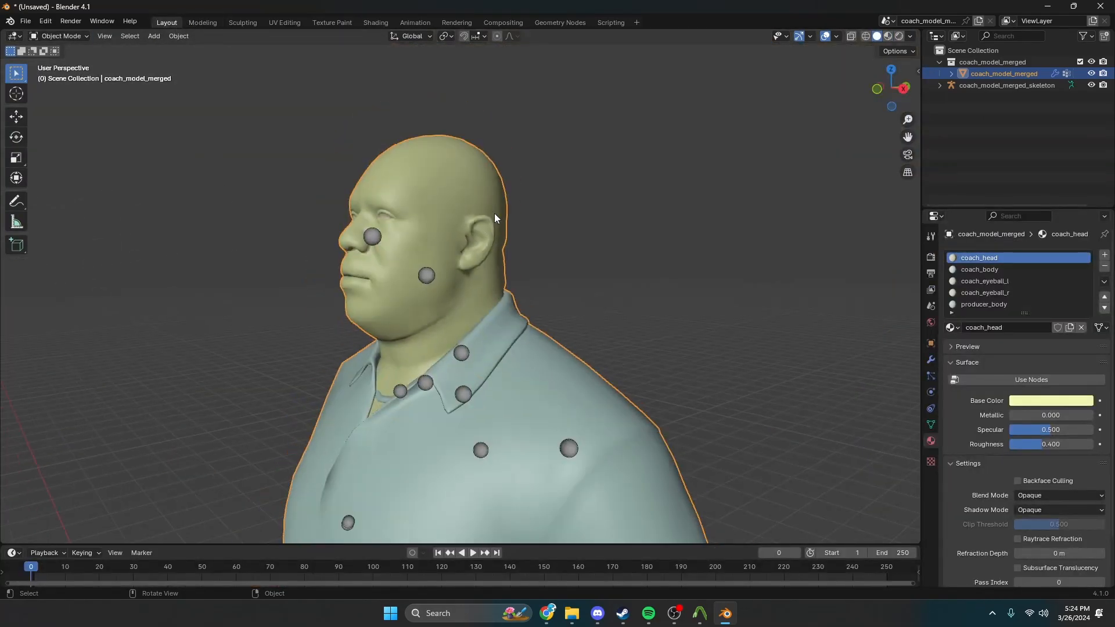
middle_click_drag(493, 213, 451, 145)
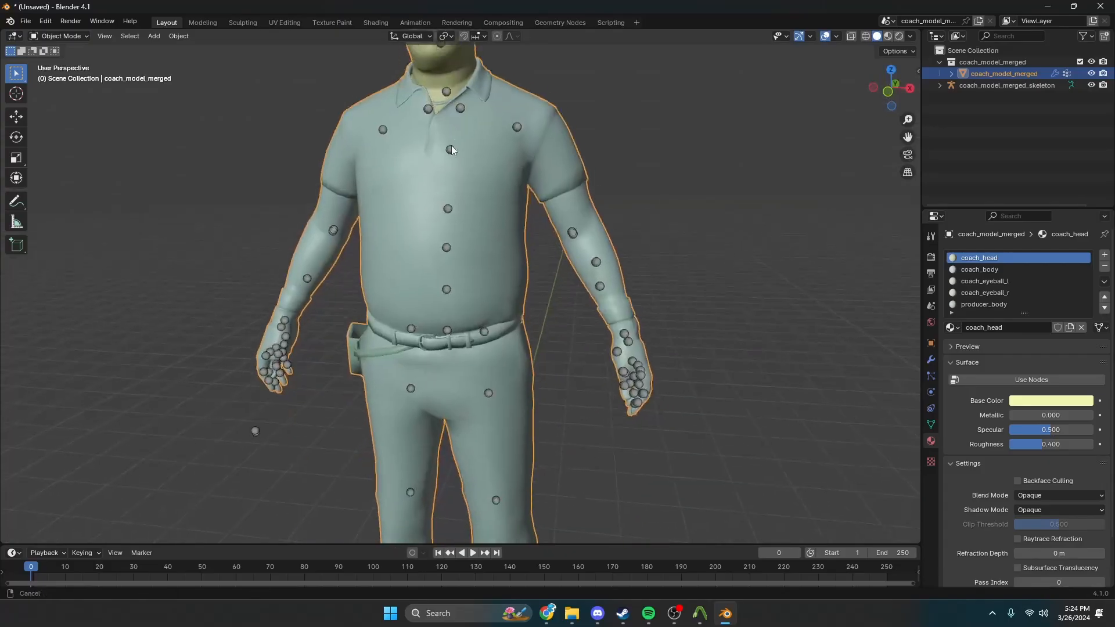
Check which skeleton object the Coach mesh's Armature modifier points to, leaving the assignment as it is
left_click(931, 343)
left_click(931, 360)
scroll(608, 242, "down", 3)
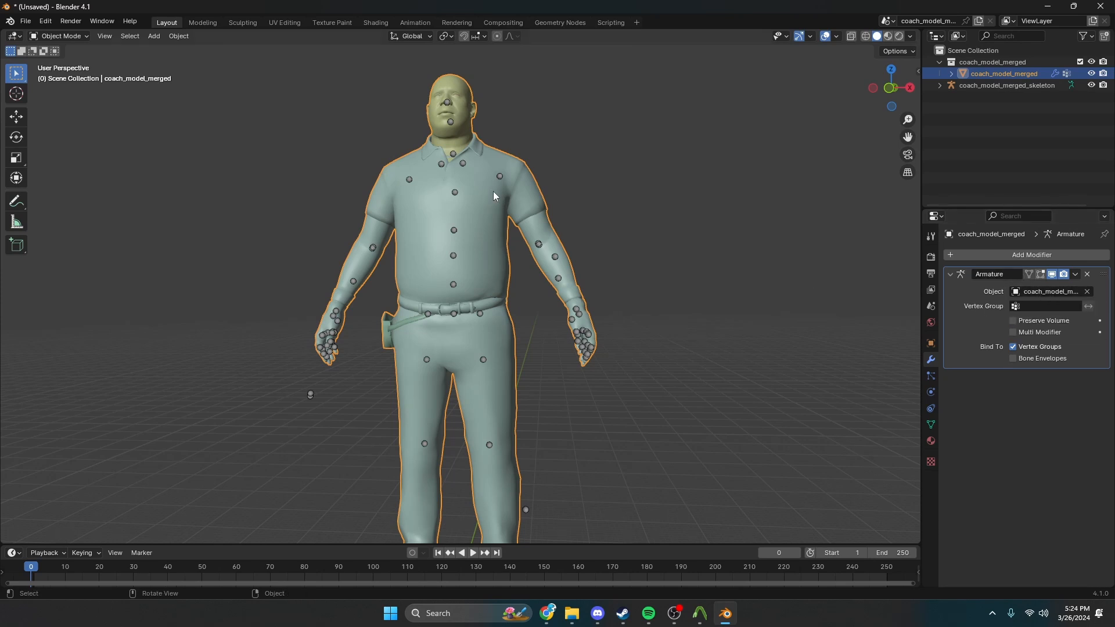
left_click(1031, 292)
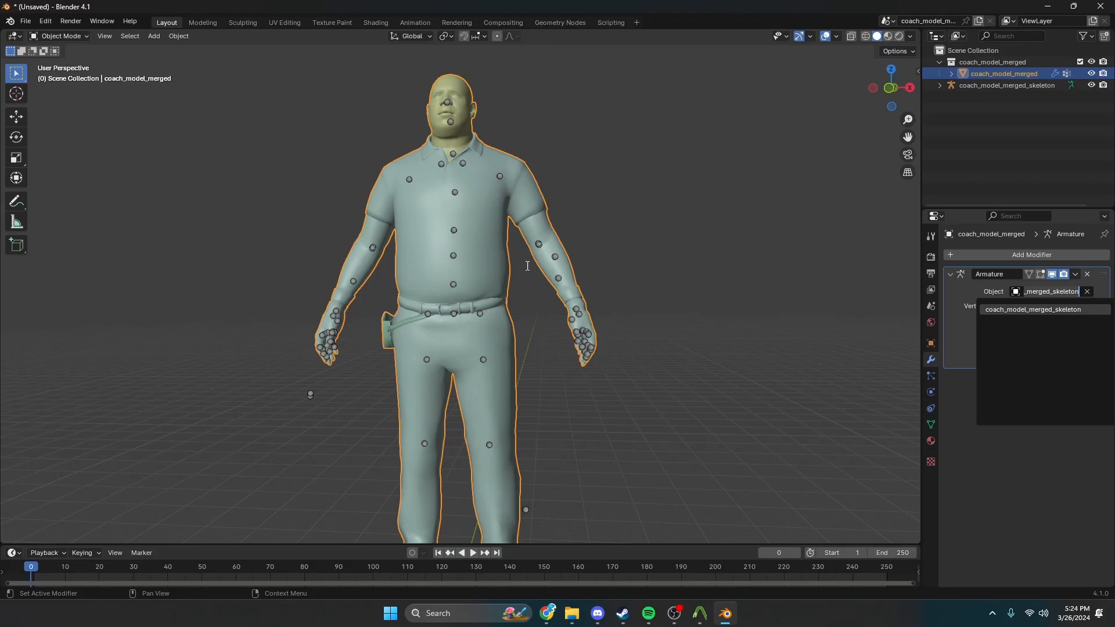
left_click(494, 175)
Move the Coach skeleton's left upper-arm bone slightly inward in Pose Mode, and return to Object Mode
left_click(499, 176)
left_click(79, 37)
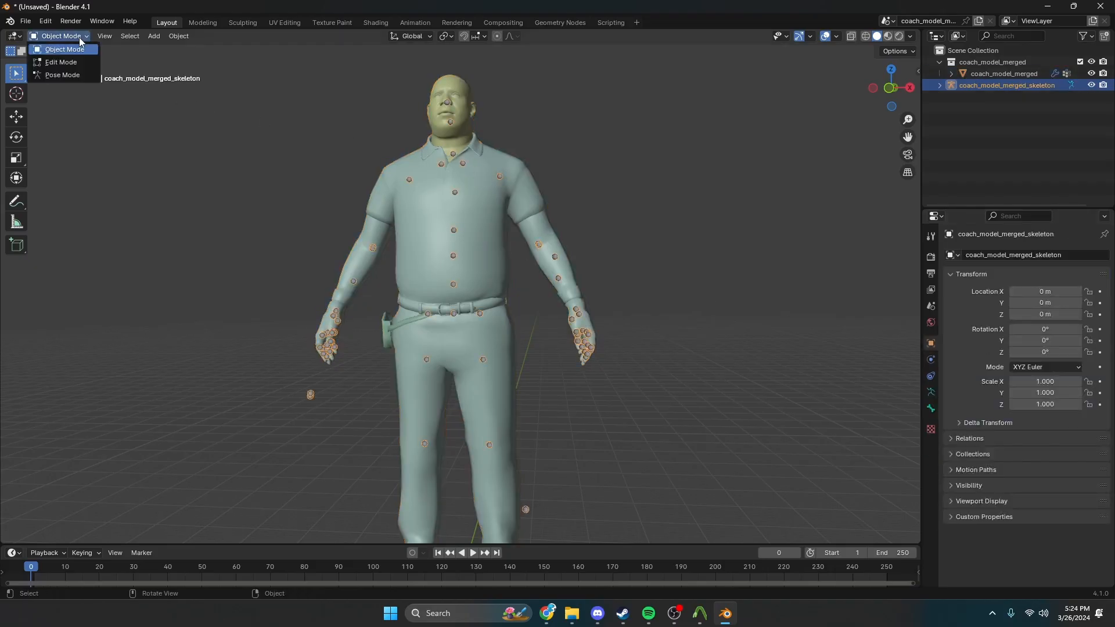
left_click(55, 74)
left_click(501, 174)
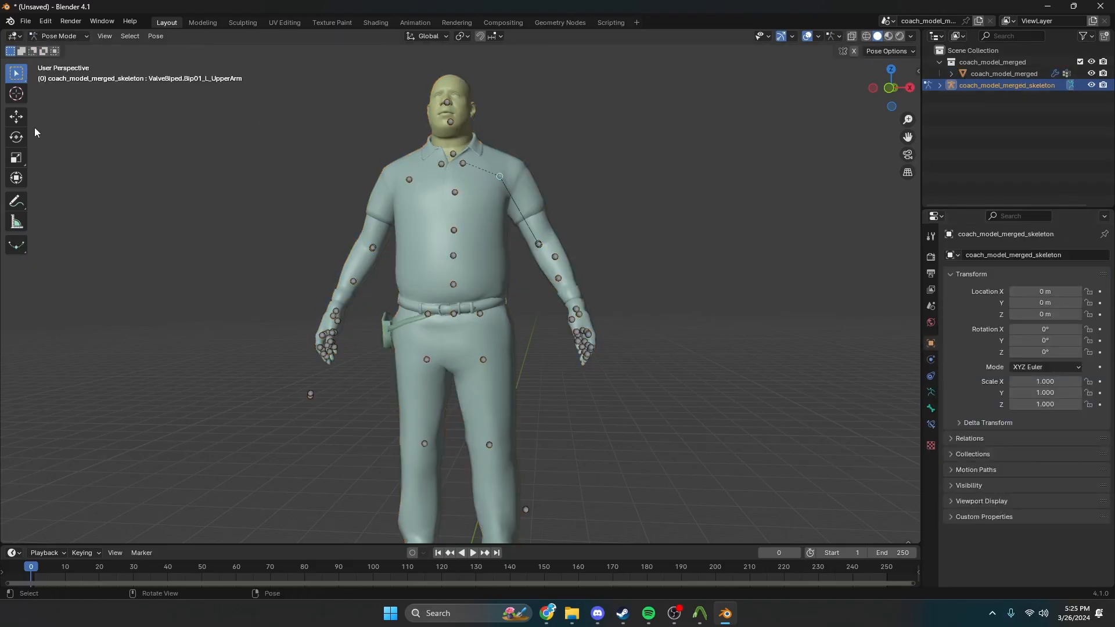
left_click(16, 117)
left_click_drag(546, 175, 524, 188)
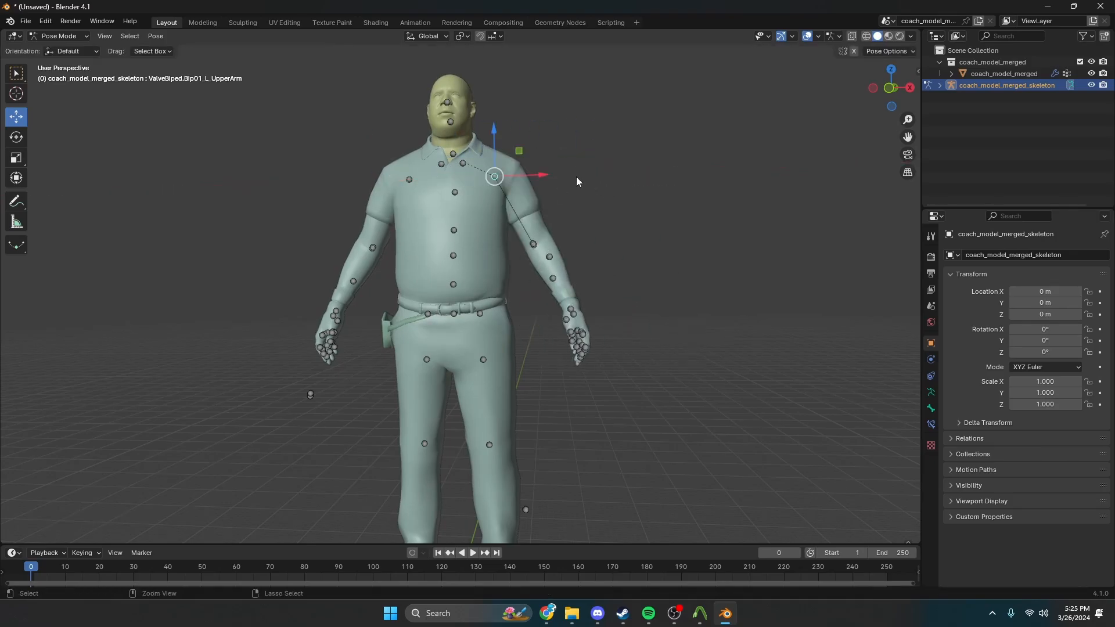
left_click(88, 38)
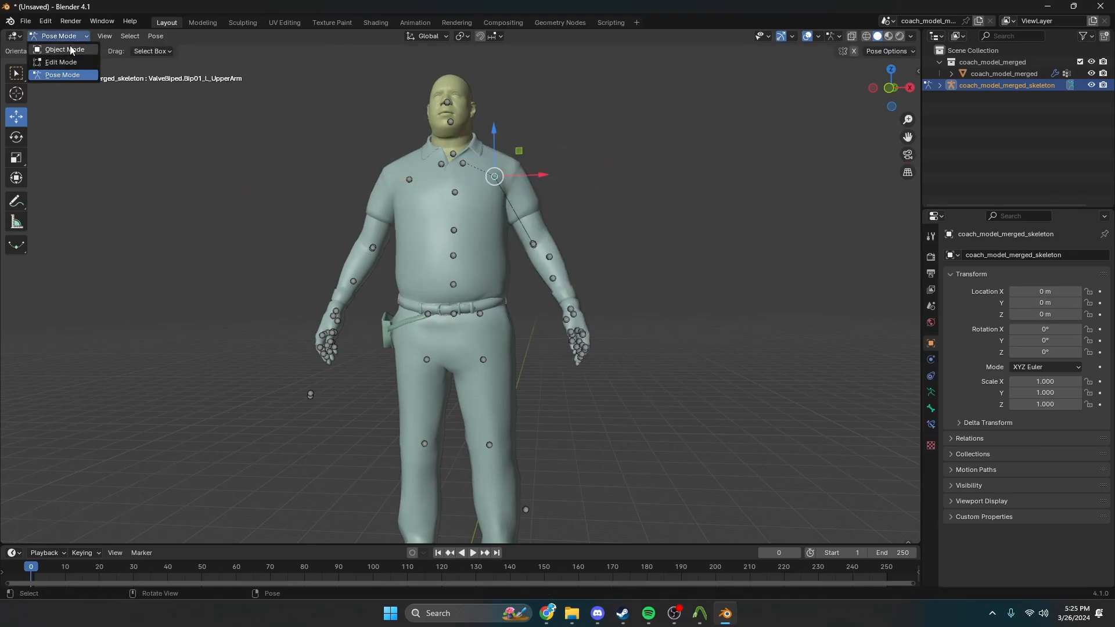
left_click(63, 49)
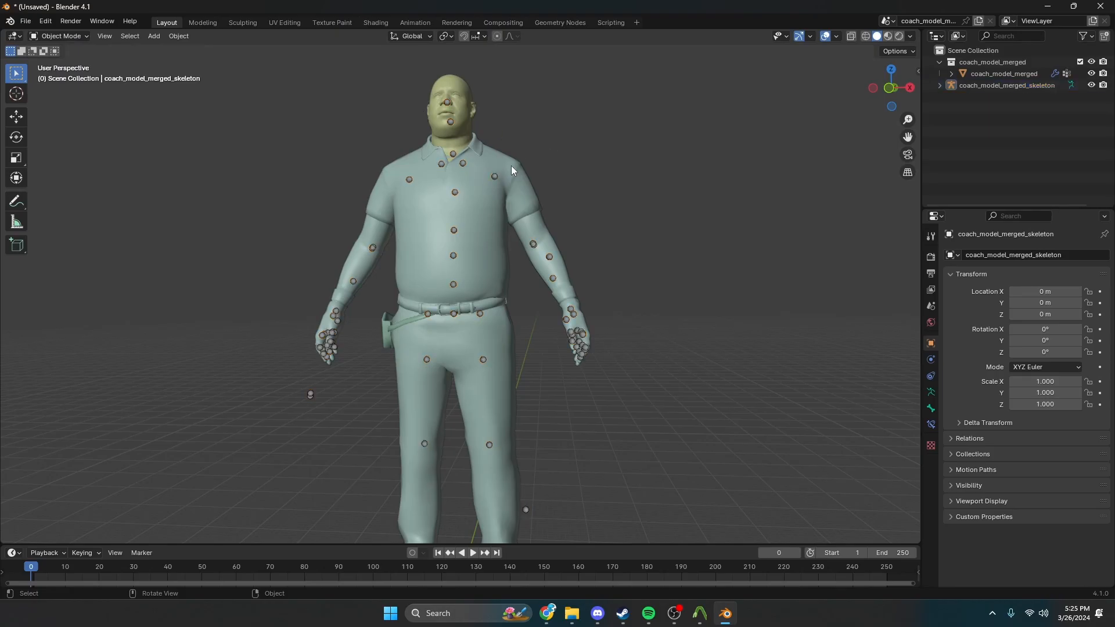
Try the Move, Rotate and Scale tools on the whole Coach skeleton in Object Mode, and undo the transformations
left_click(495, 177)
scroll(158, 200, "down", 3)
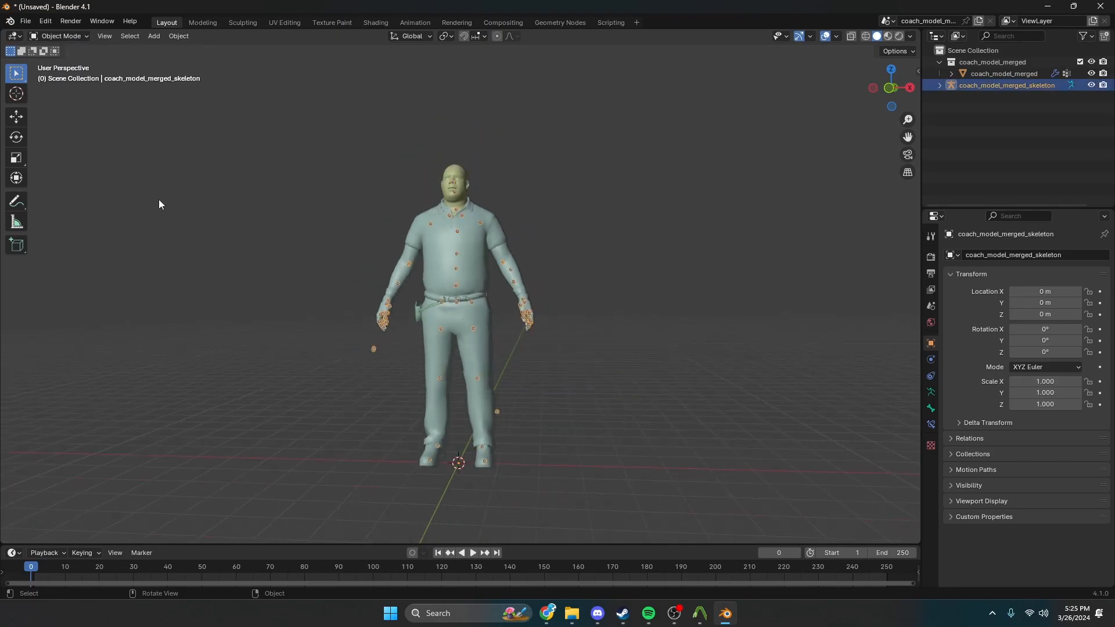
left_click(19, 118)
left_click_drag(506, 464, 466, 472)
key("ctrl+z")
left_click(16, 137)
left_click(17, 158)
key("ctrl+z")
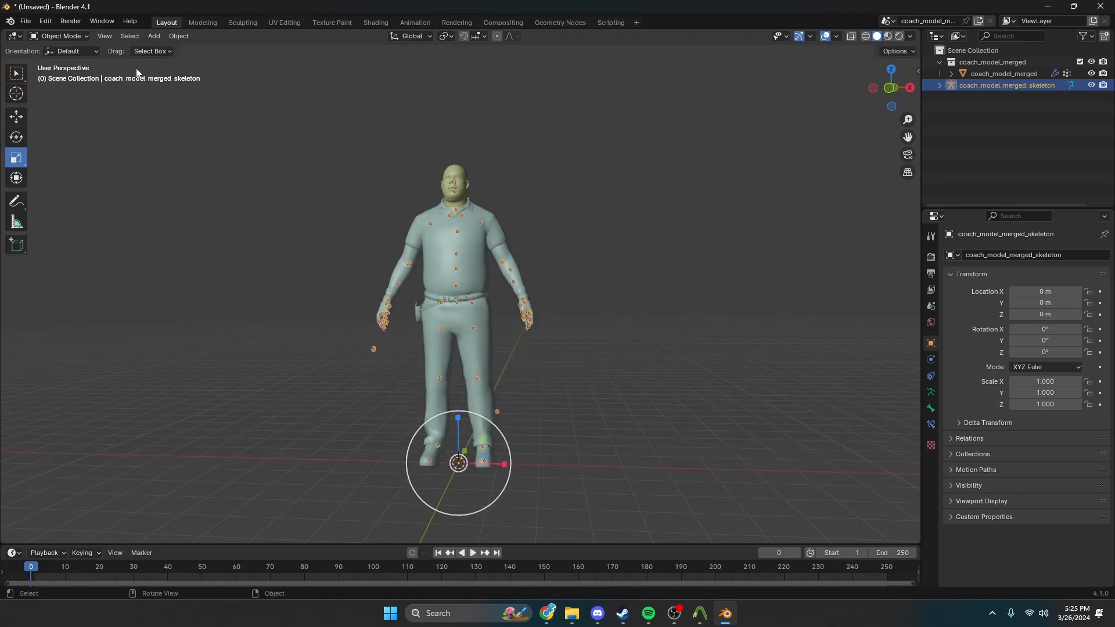
Rotate the left upper-arm bone in Pose Mode to swing the arm up behind the head, undo it, and return to Object Mode
middle_click_drag(378, 164, 334, 245, "shift")
scroll(334, 245, "up", 6)
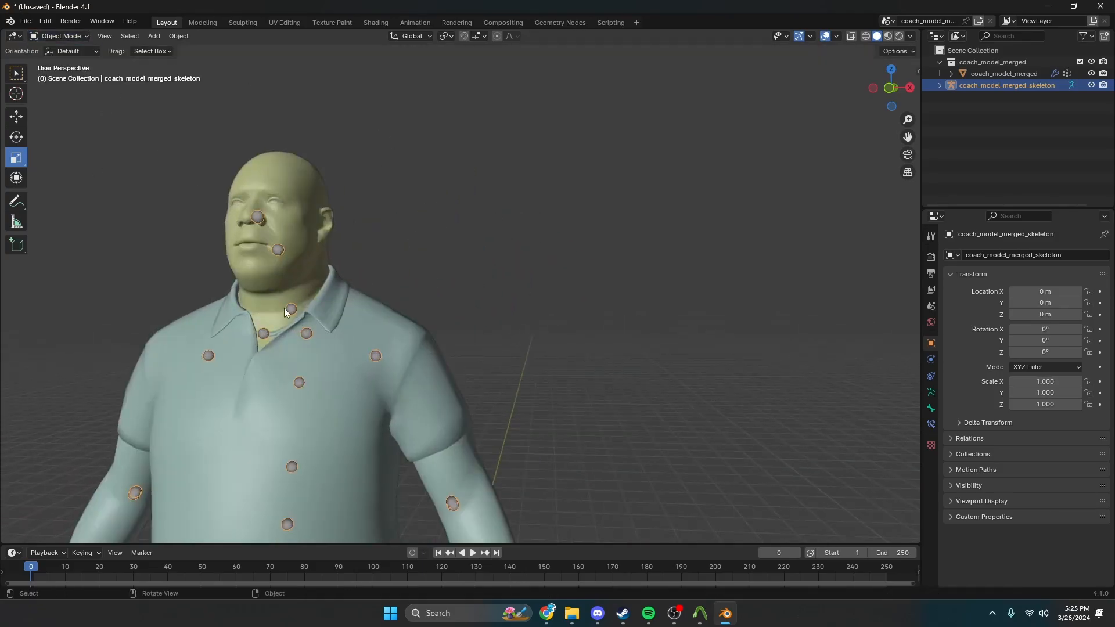
left_click(38, 38)
left_click(54, 72)
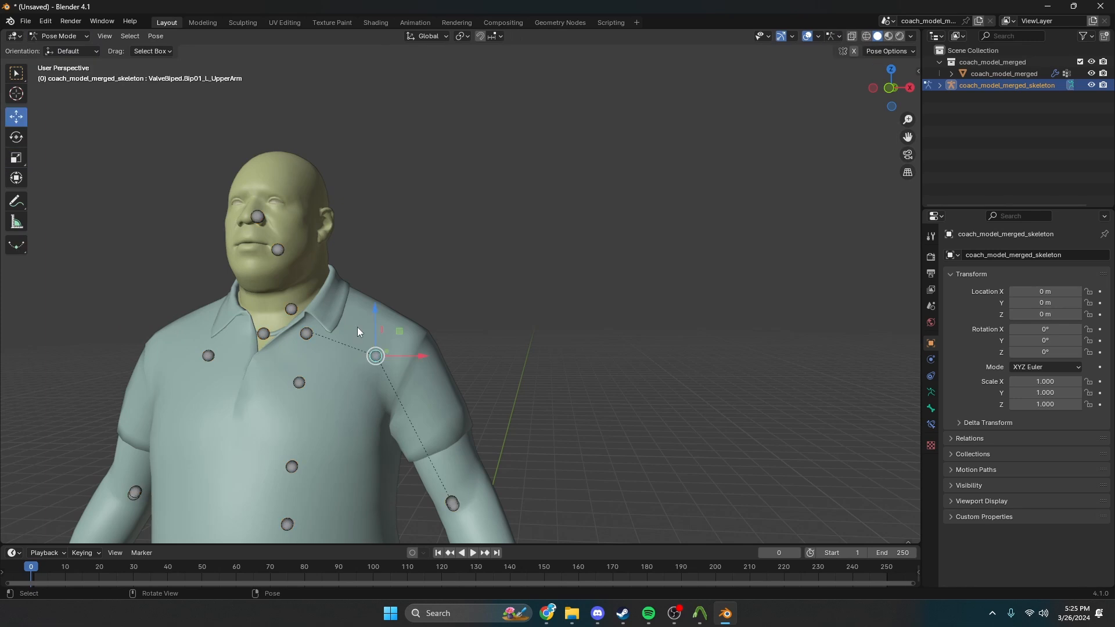
scroll(402, 330, "down", 3)
left_click(16, 137)
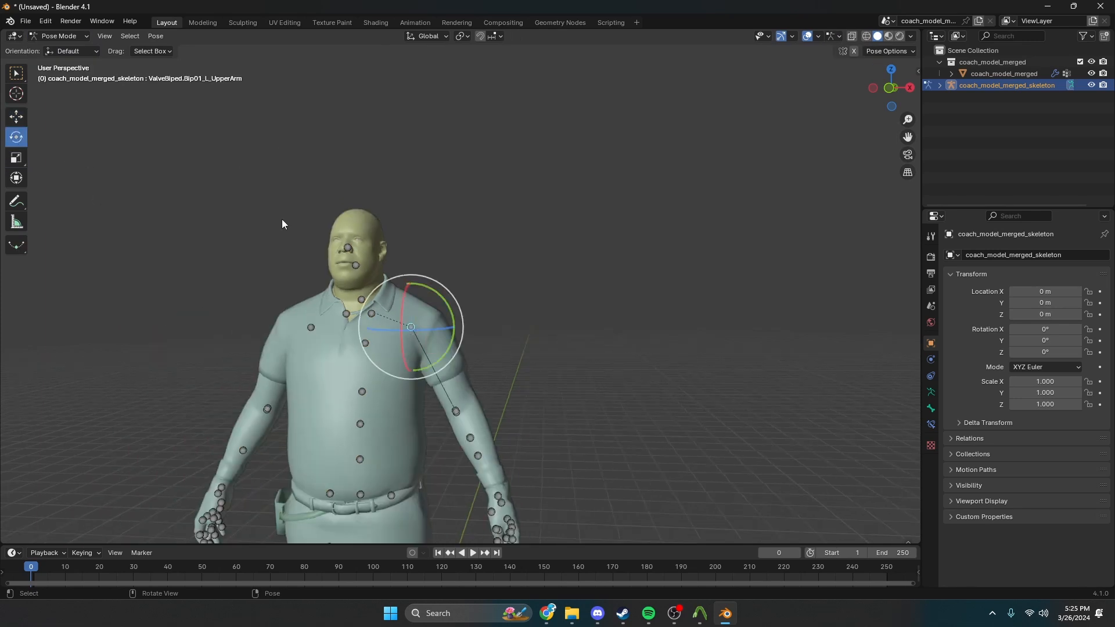
left_click_drag(439, 295, 325, 151)
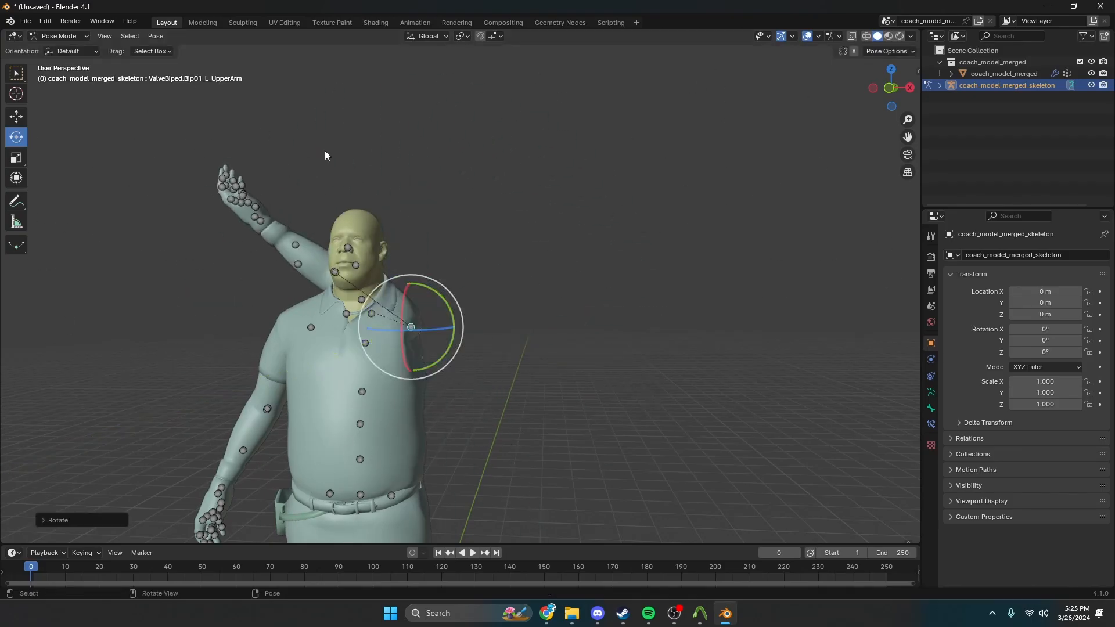
key("ctrl+z")
scroll(461, 100, "down", 4)
middle_click_drag(461, 100, 468, 469, "shift")
scroll(468, 469, "down", 1)
scroll(388, 343, "up", 3)
middle_click_drag(389, 340, 389, 535, "shift")
left_click(50, 36)
left_click(69, 48)
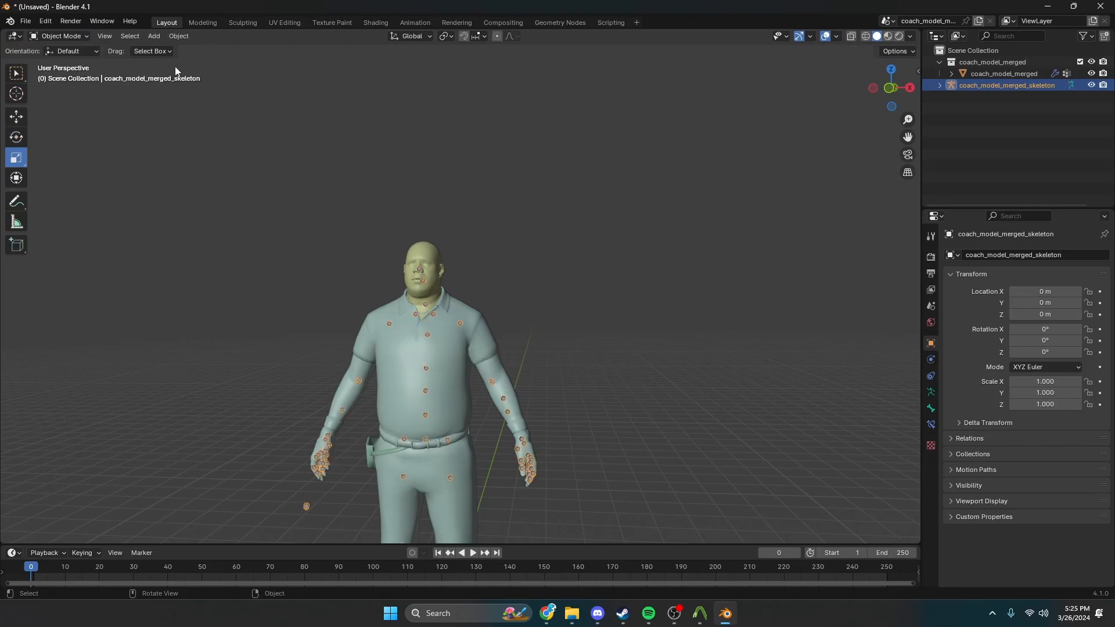
Enter Edit Mode on the Coach mesh, clear the selection, and select a single vertex on the torso
scroll(401, 385, "up", 4)
left_click(424, 387)
key("Tab")
middle_click_drag(433, 386, 456, 205, "shift")
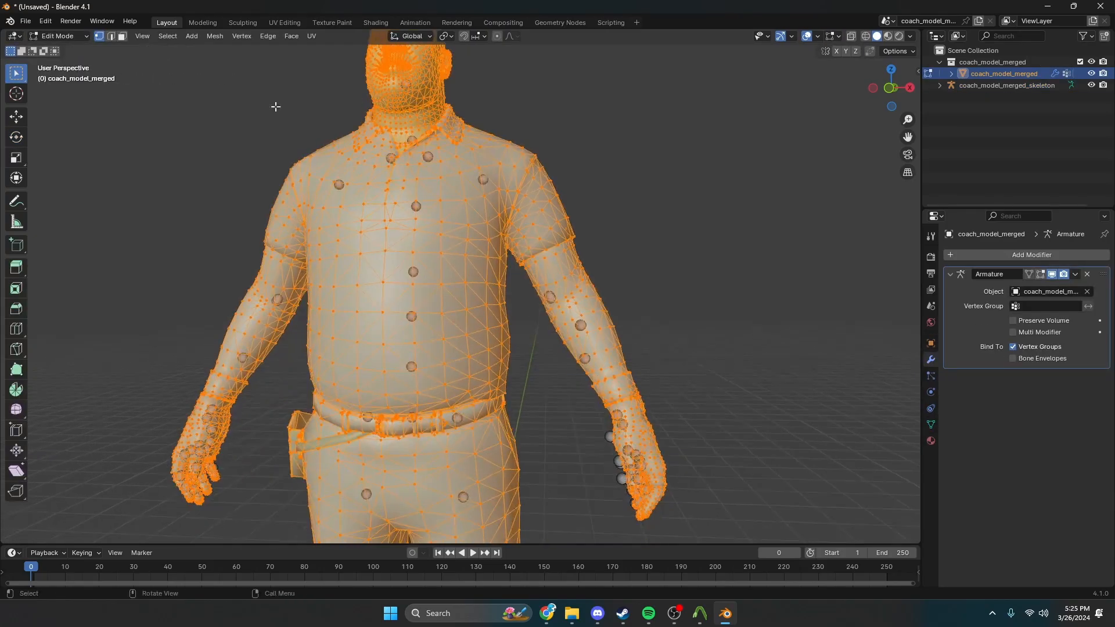
scroll(192, 96, "up", 4)
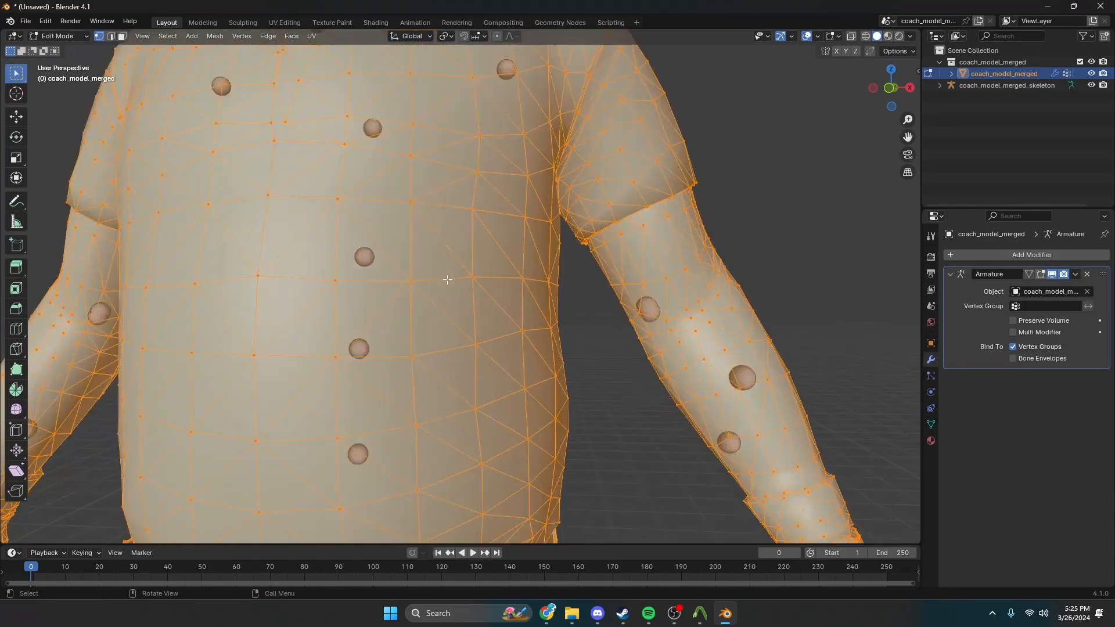
key("alt+a")
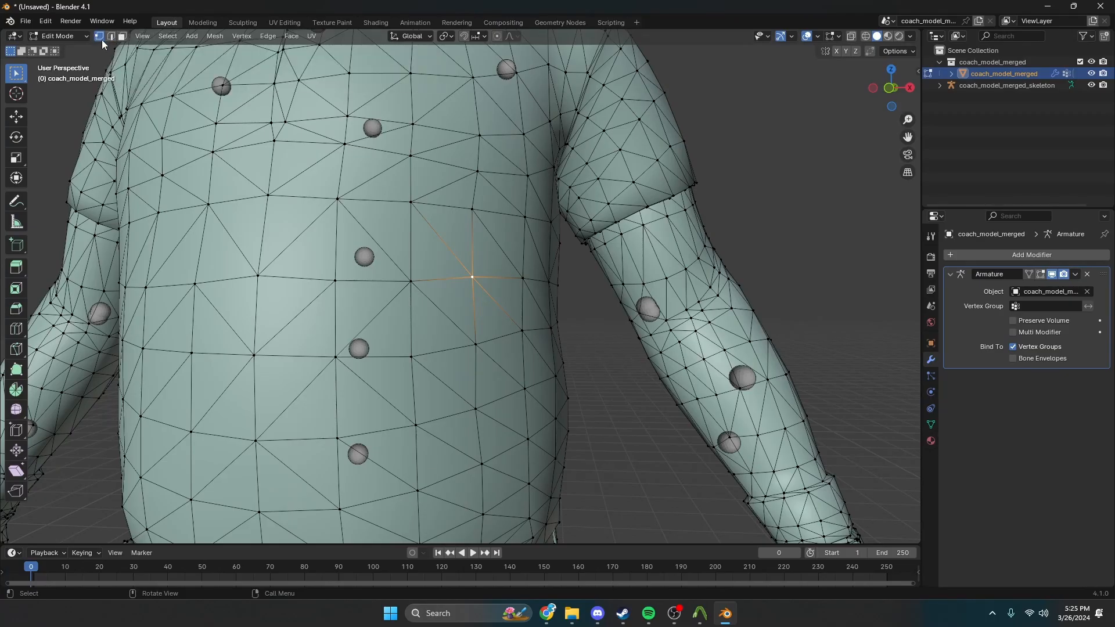
Look at the Coach model in the Modeling workspace, and return to the Layout workspace
left_click(202, 23)
scroll(441, 141, "down", 4)
middle_click_drag(441, 141, 535, 419)
left_click(167, 22)
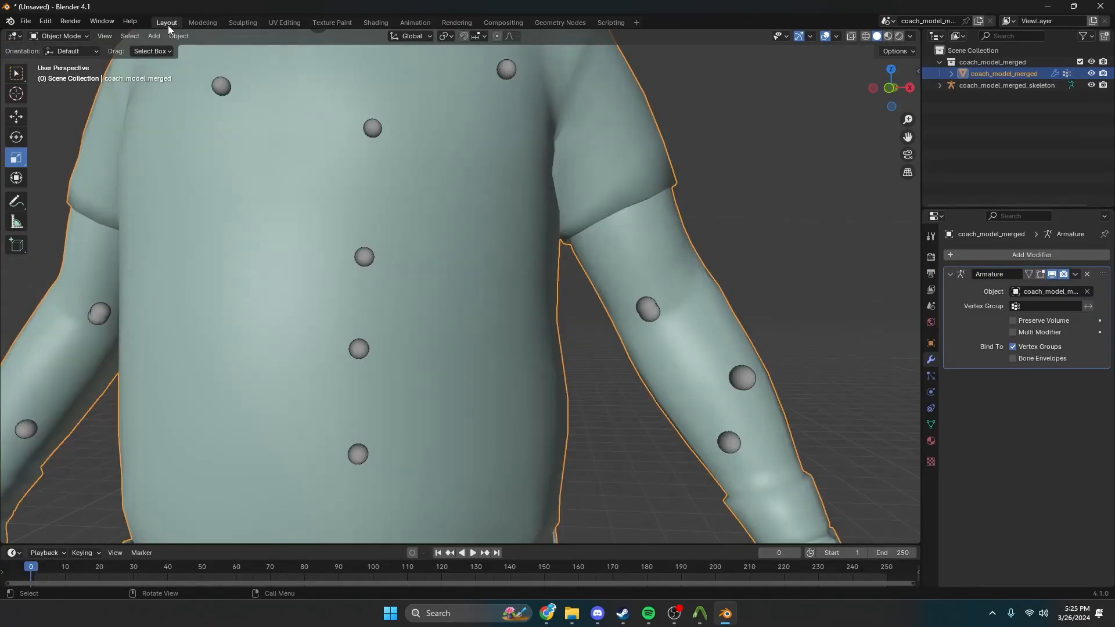
Select all geometry linked to the torso vertex of the Coach mesh in Edit Mode
scroll(266, 162, "down", 3)
mouse_move(339, 188)
middle_mouse_down()
mouse_move(325, 188)
mouse_move(371, 188)
mouse_move(353, 187)
middle_mouse_up()
scroll(353, 188, "down", 6)
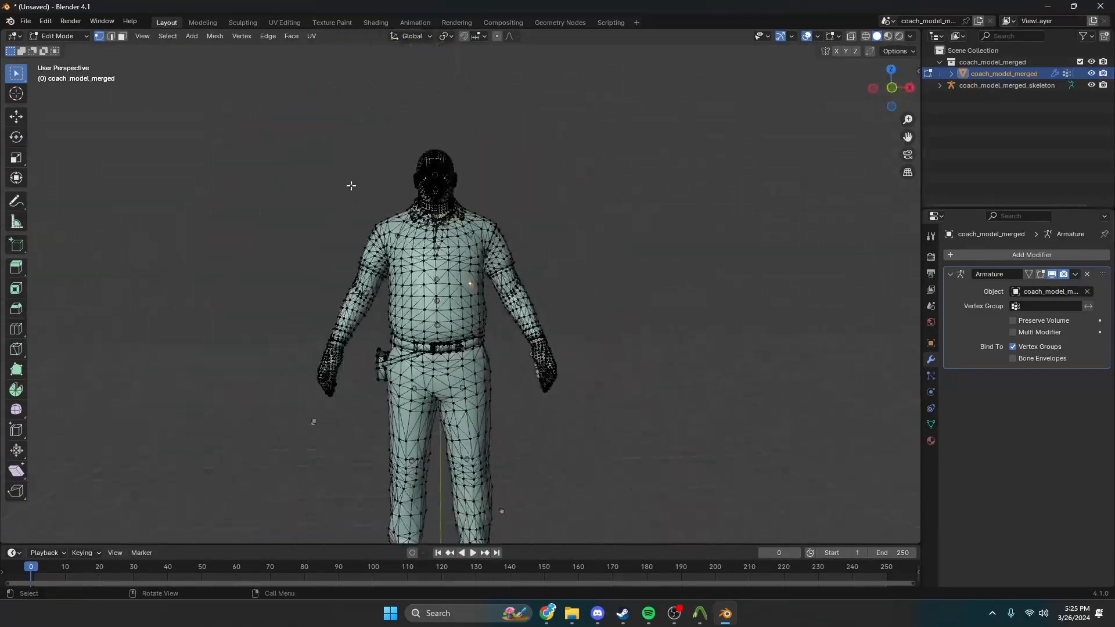
scroll(349, 192, "up", 2)
scroll(406, 229, "up", 5)
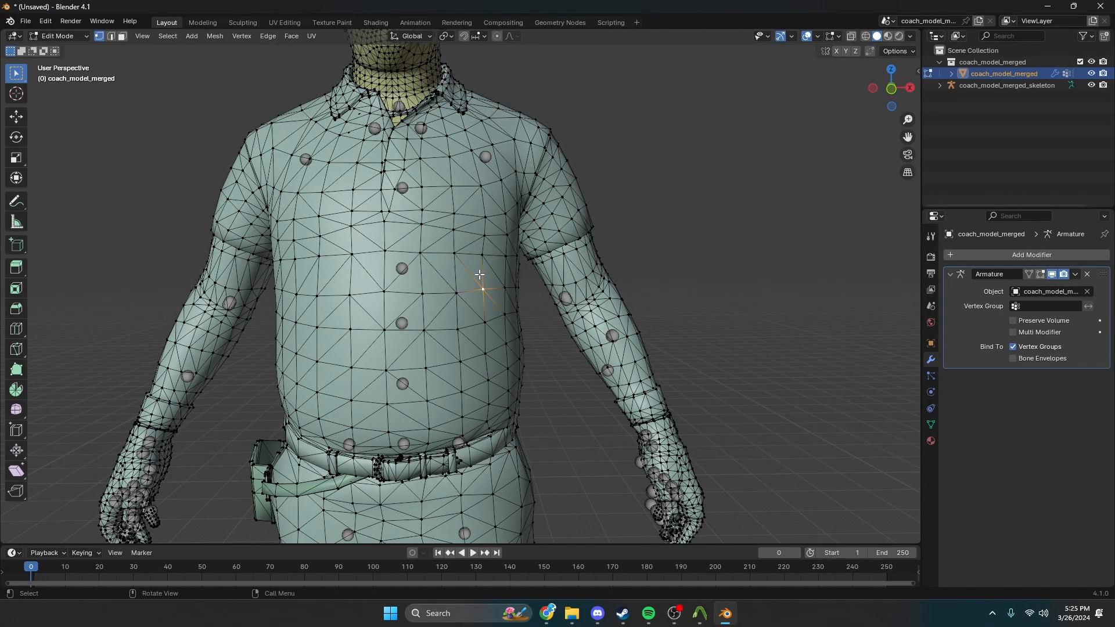
key("ctrl+l")
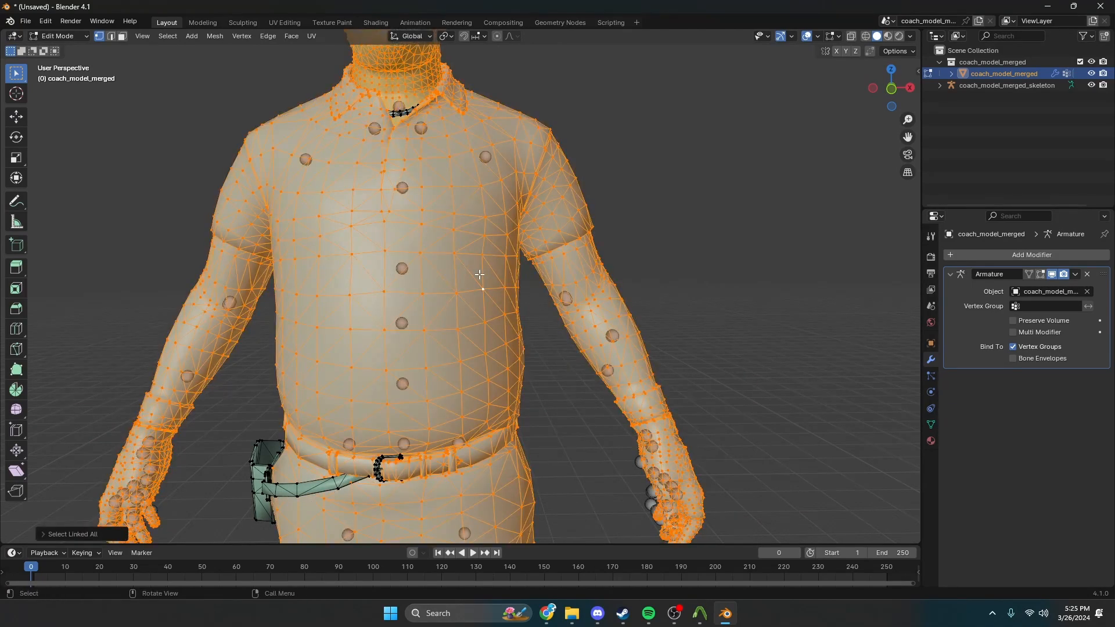
scroll(480, 274, "down", 3)
middle_click_drag(480, 274, 449, 216)
middle_click_drag(472, 180, 456, 232)
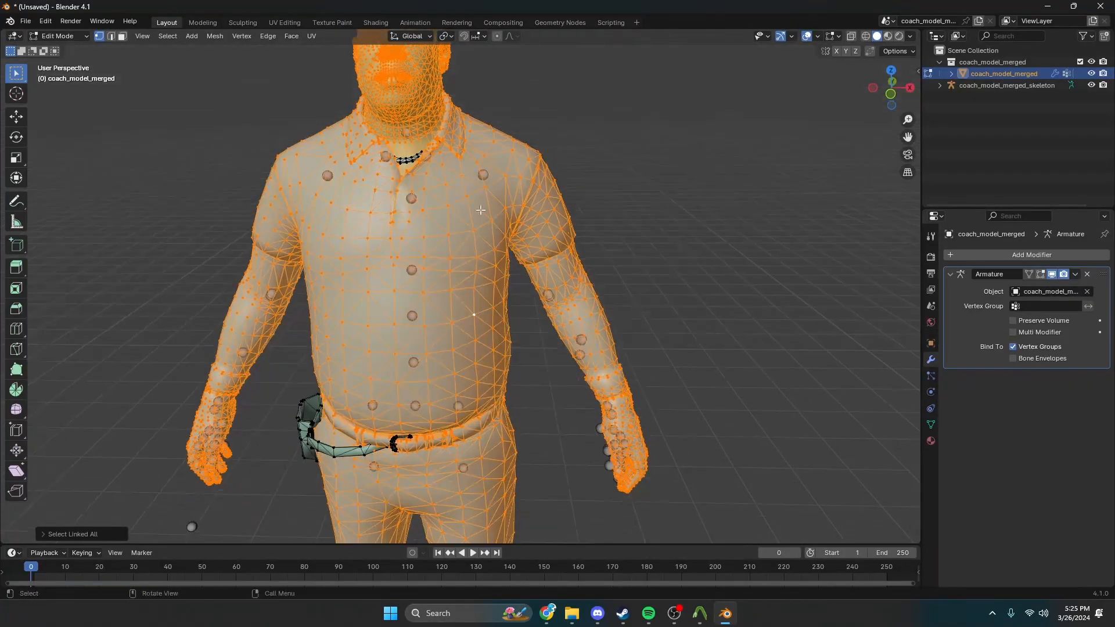
Pick another single vertex on the Coach's torso and extend the selection to all linked geometry
scroll(442, 279, "up", 5)
left_click(412, 303)
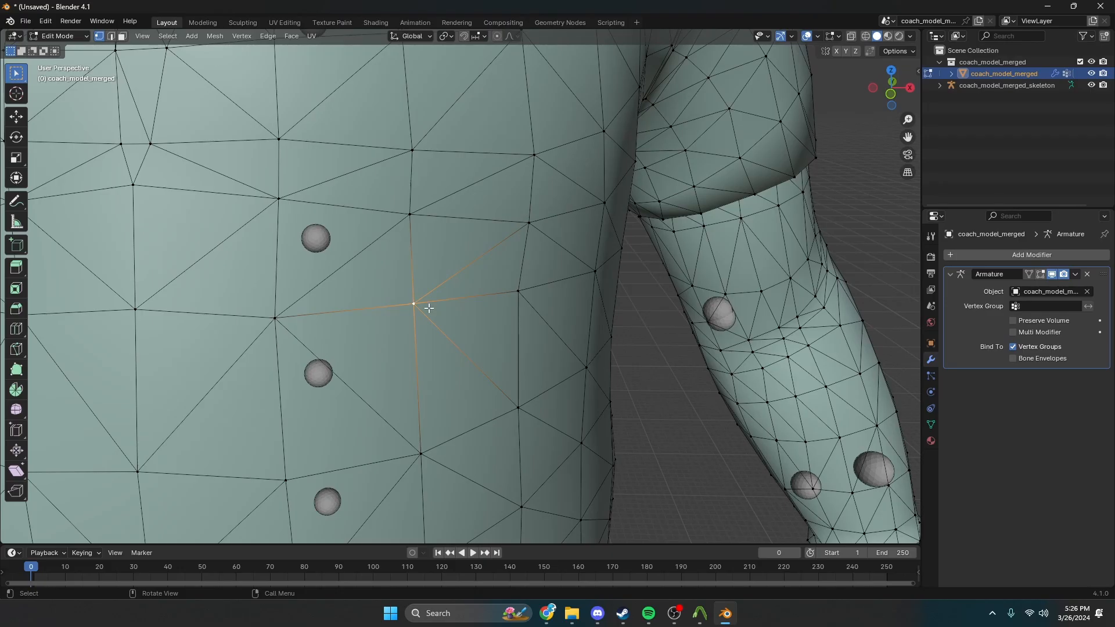
scroll(429, 308, "down", 6)
key("ctrl+l")
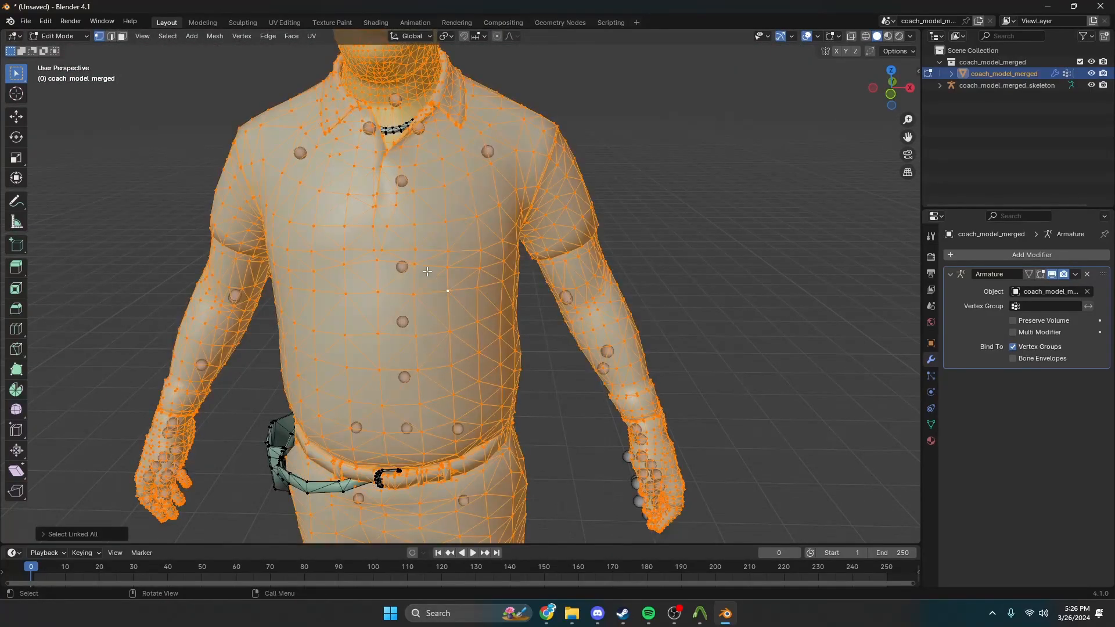
Examine the unselected necklace, belt buckle and hip pouch as separate mesh pieces, and return to Object Mode
scroll(421, 265, "down", 2)
scroll(583, 288, "up", 8)
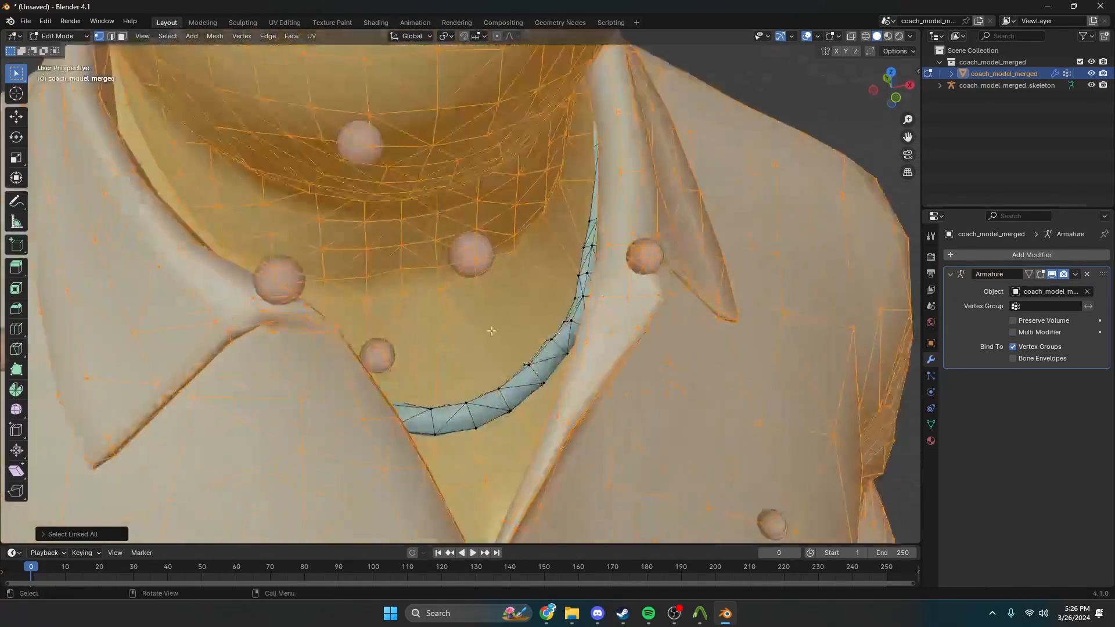
scroll(555, 353, "down", 6)
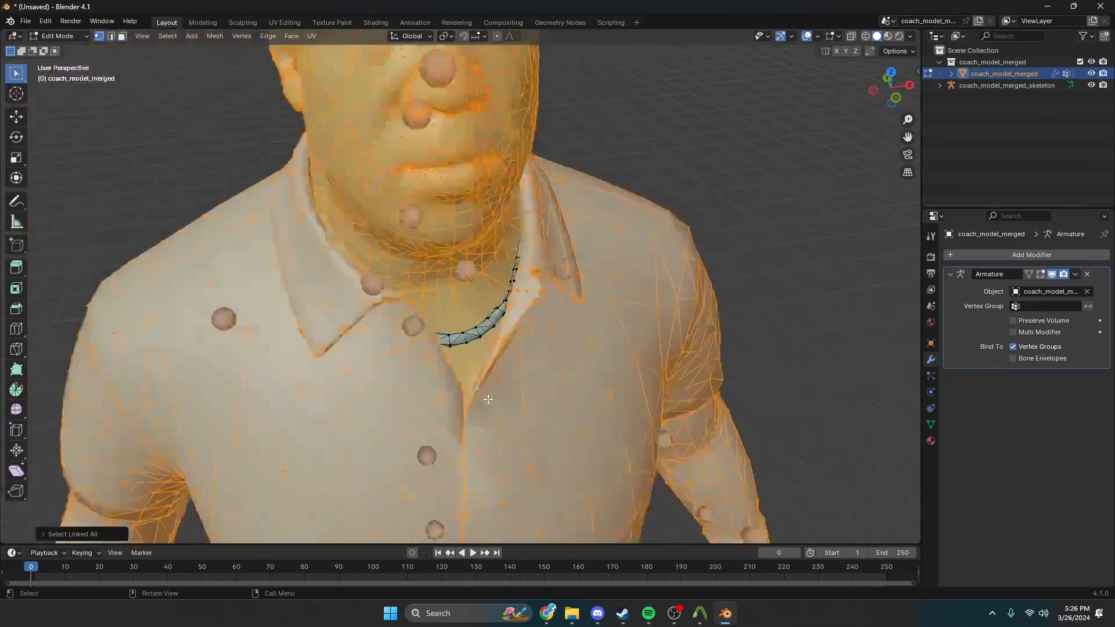
scroll(246, 435, "up", 2)
scroll(532, 326, "up", 6)
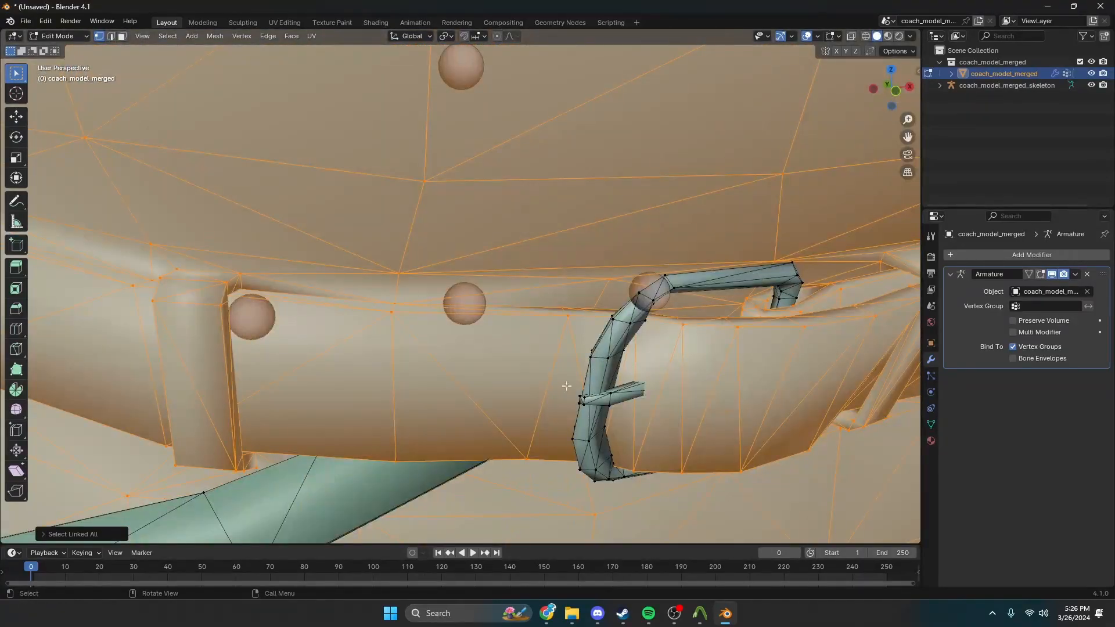
scroll(594, 373, "down", 2)
scroll(260, 393, "down", 6)
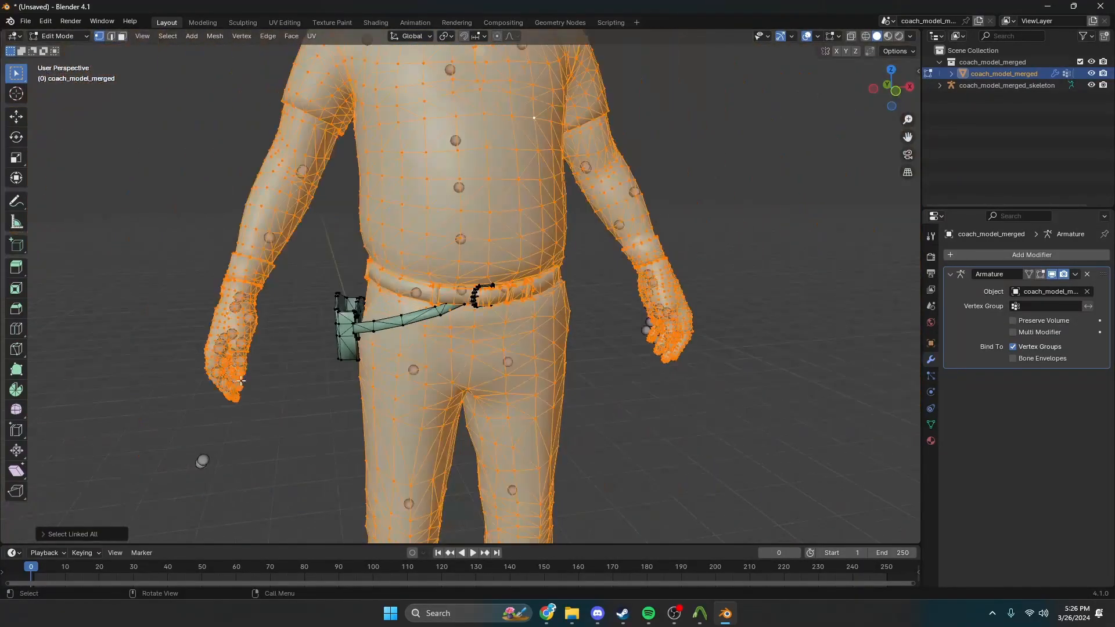
middle_click_drag(202, 460, 697, 341)
scroll(616, 352, "down", 4)
key("Tab")
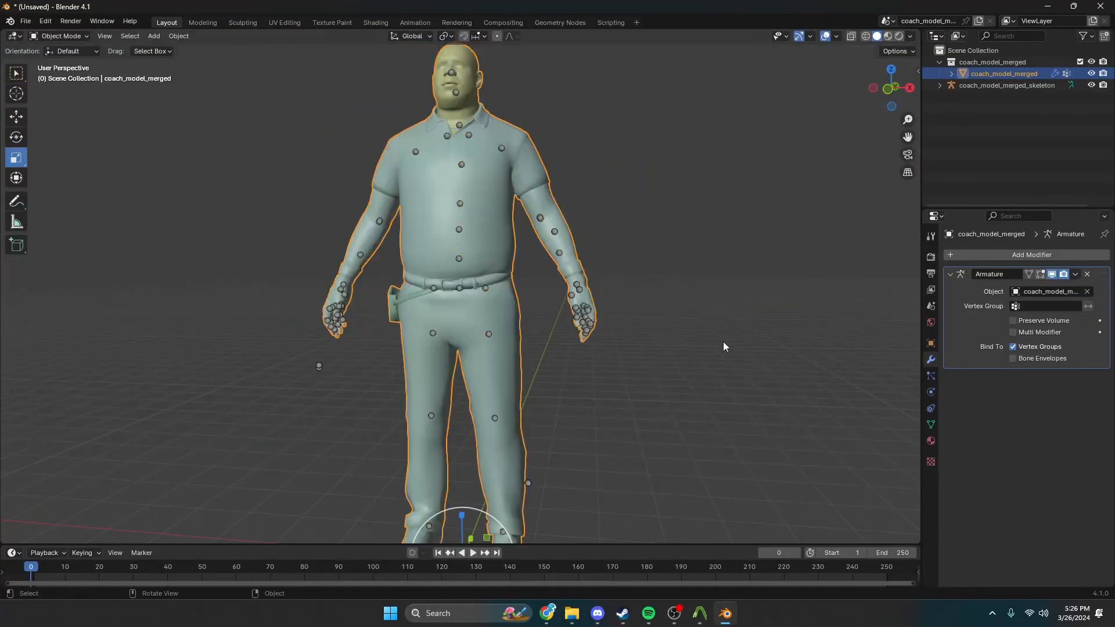
Clear the parent object of coach_model_merged in its Relations properties
left_click(930, 343)
left_click(995, 437)
scroll(994, 437, "down", 3)
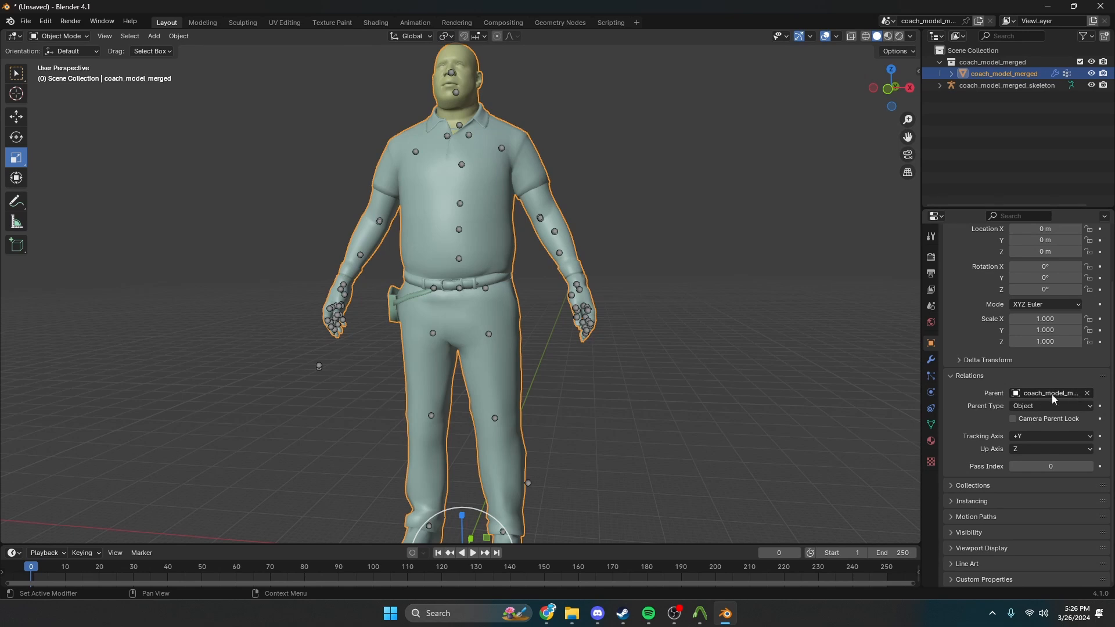
left_click(1051, 395)
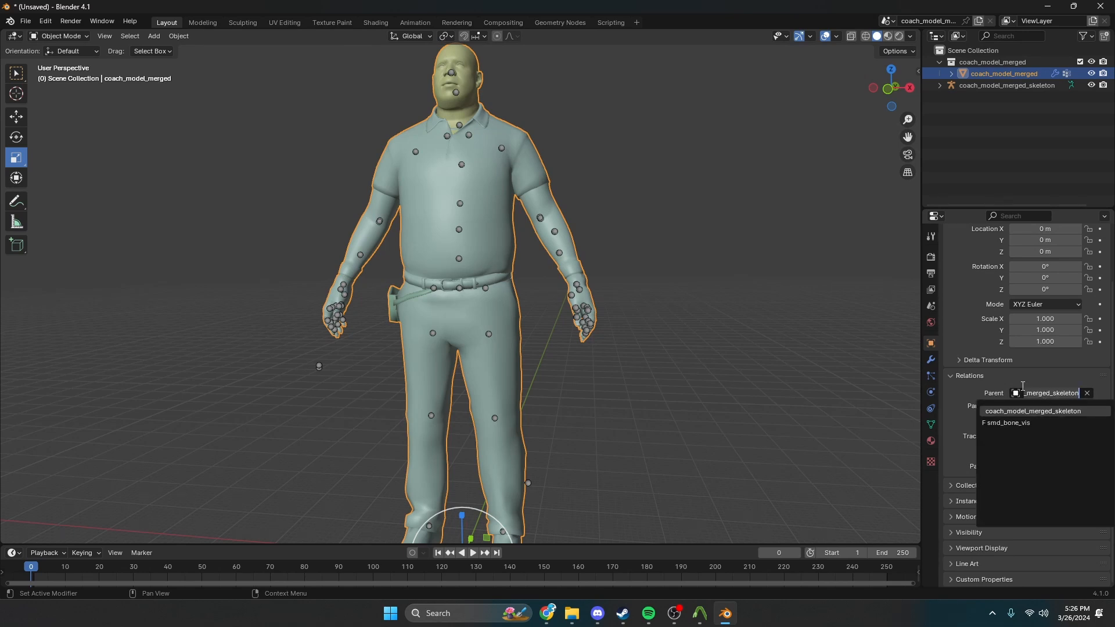
key("Return")
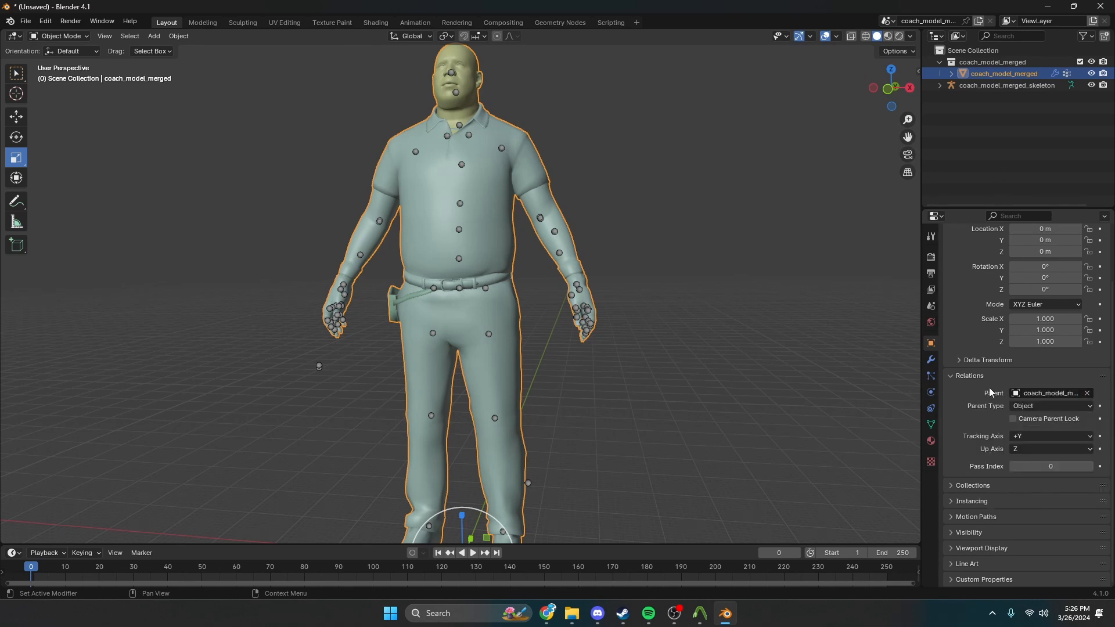
left_click(1087, 394)
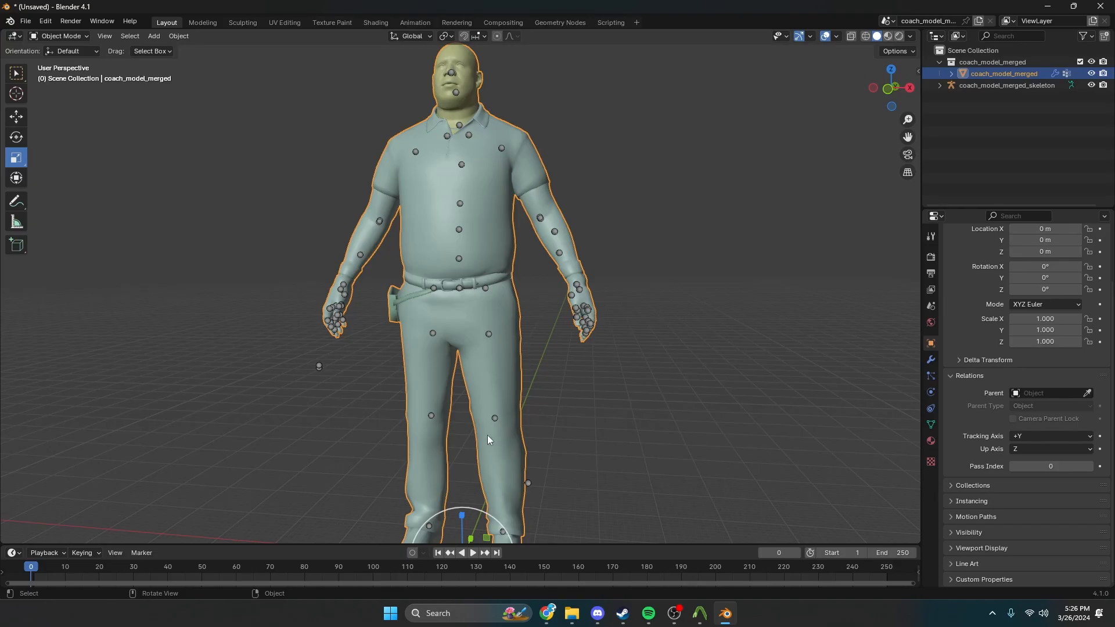
Try scaling the Coach mesh on its own without the skeleton, and undo the change
scroll(497, 160, "down", 2)
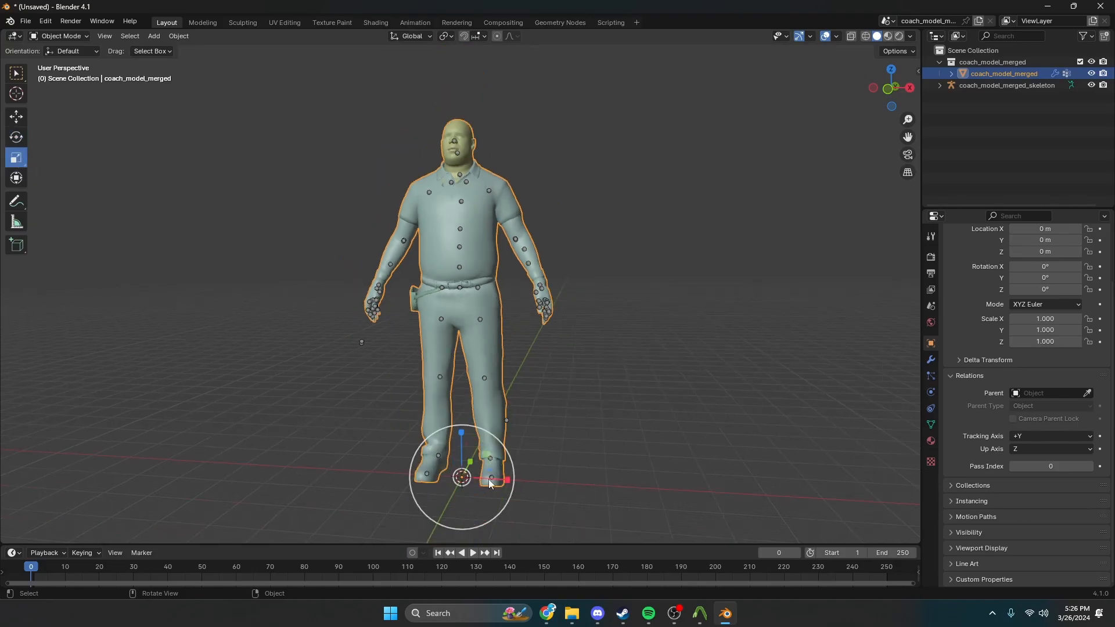
left_click_drag(489, 479, 392, 490)
key("ctrl+z")
middle_click_drag(462, 395, 467, 443, "shift")
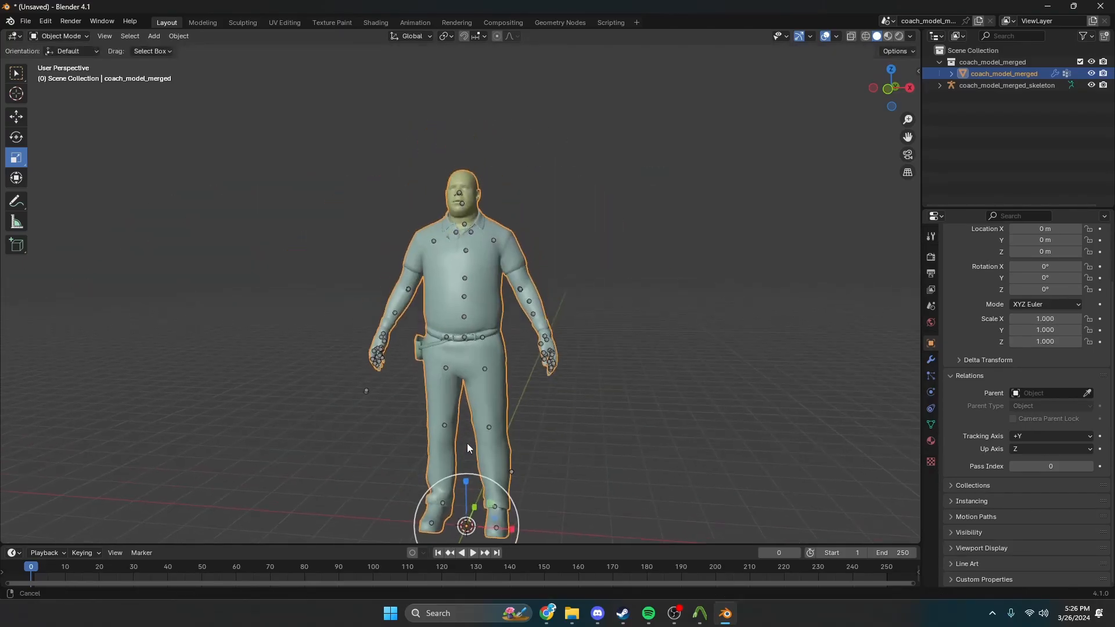
scroll(468, 447, "up", 3)
left_click(52, 36)
left_click(25, 21)
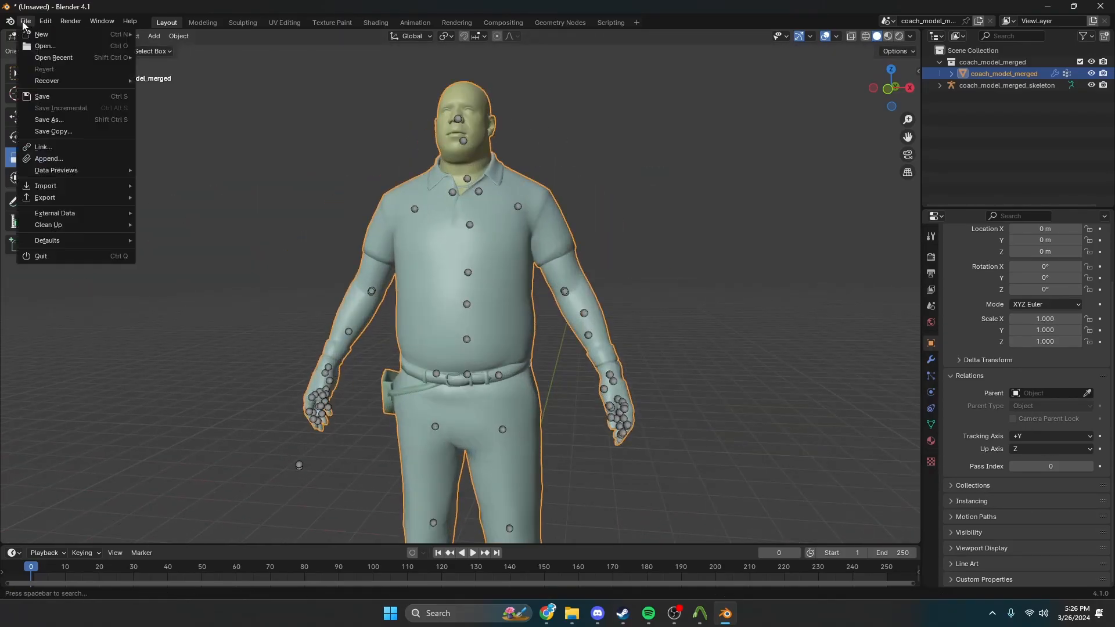
mouse_move(61, 186)
left_click(204, 329)
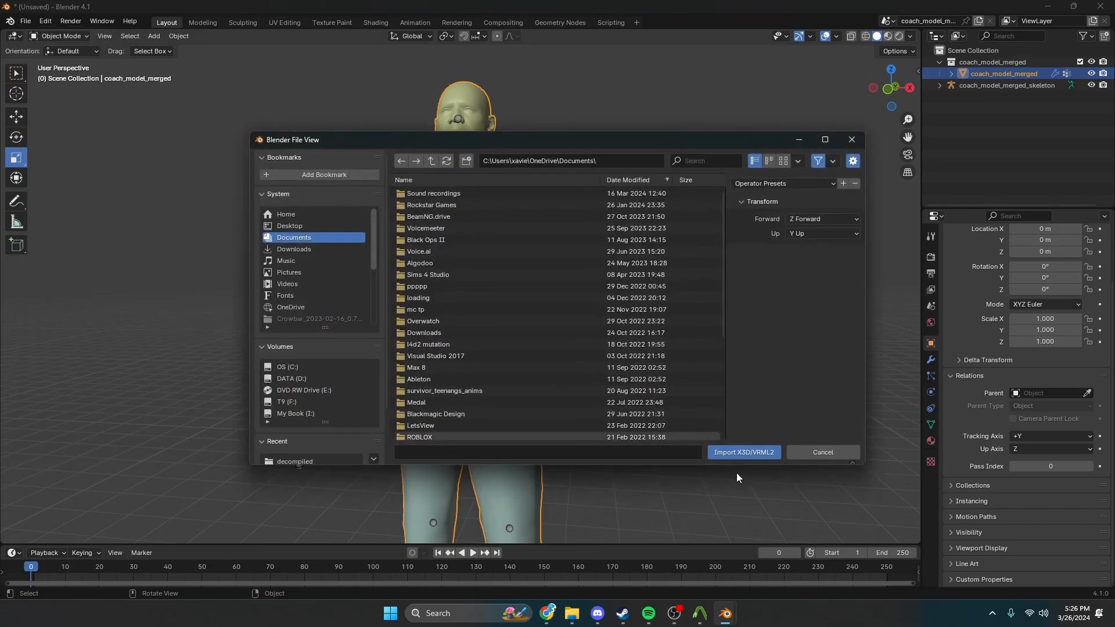
key("Escape")
left_click(26, 22)
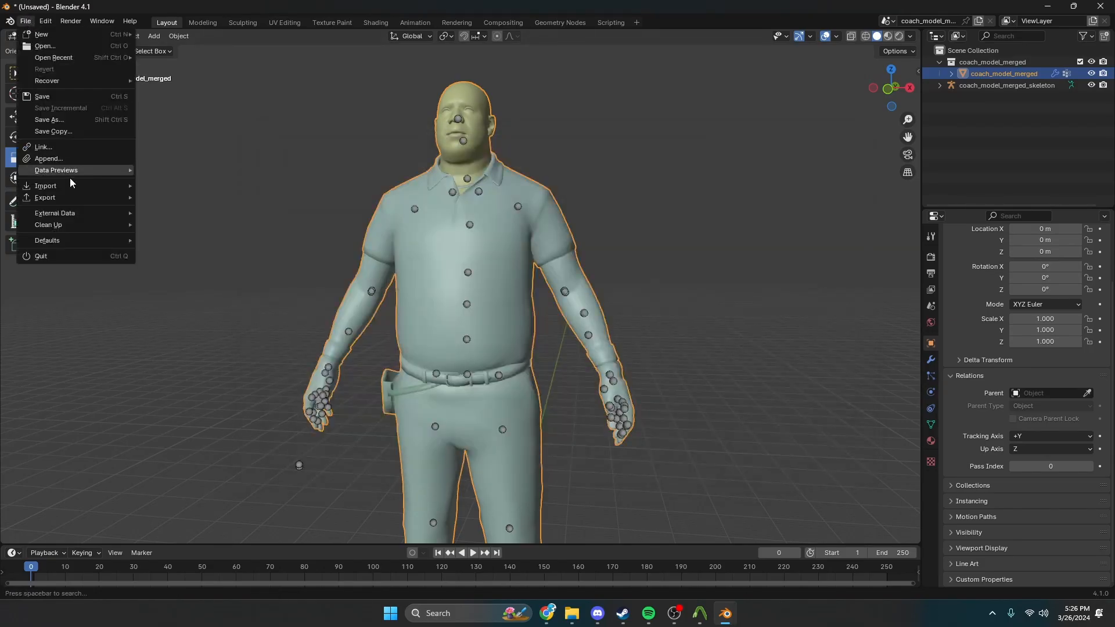
mouse_move(69, 184)
left_click(244, 336)
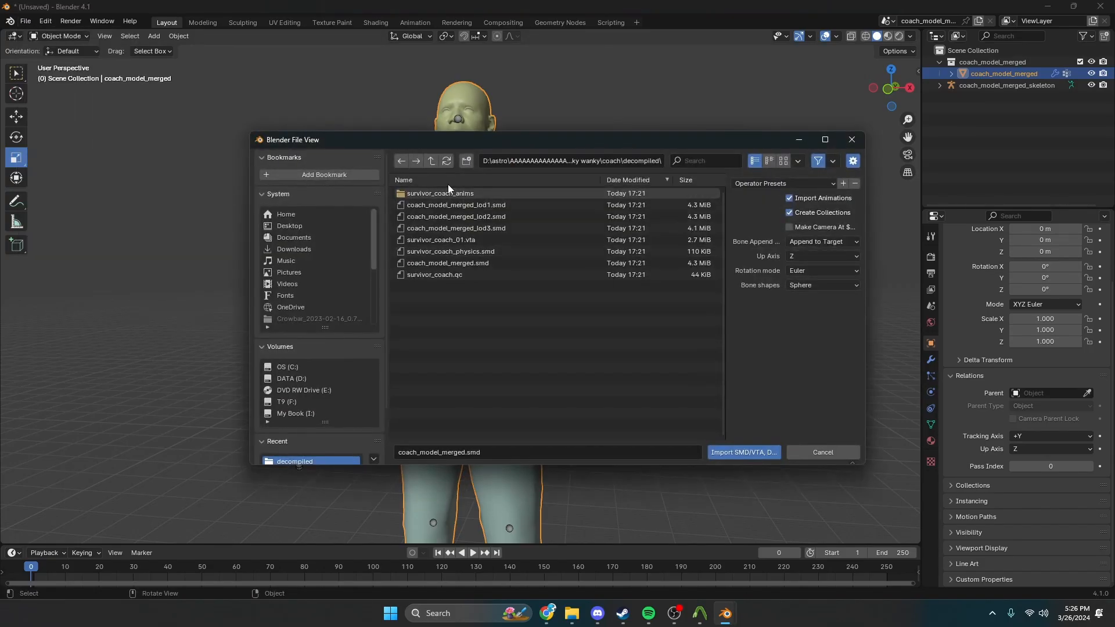
left_click(823, 451)
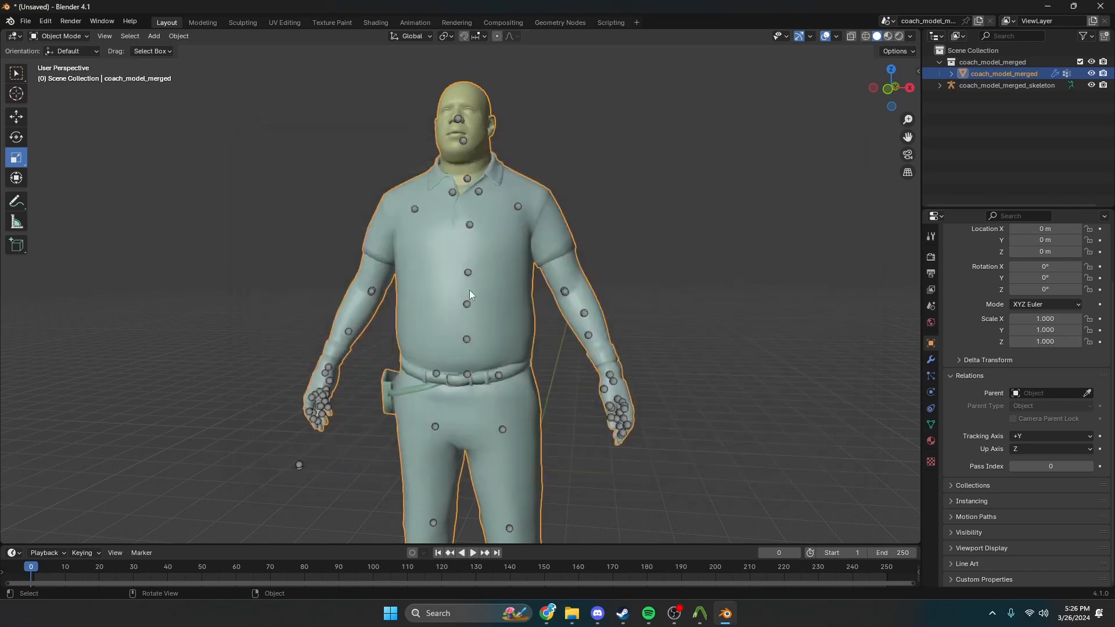
Delete the coach_model_merged_skeleton armature, leaving only the Coach mesh in the scene
middle_click_drag(470, 294, 500, 424)
scroll(488, 337, "up", 7)
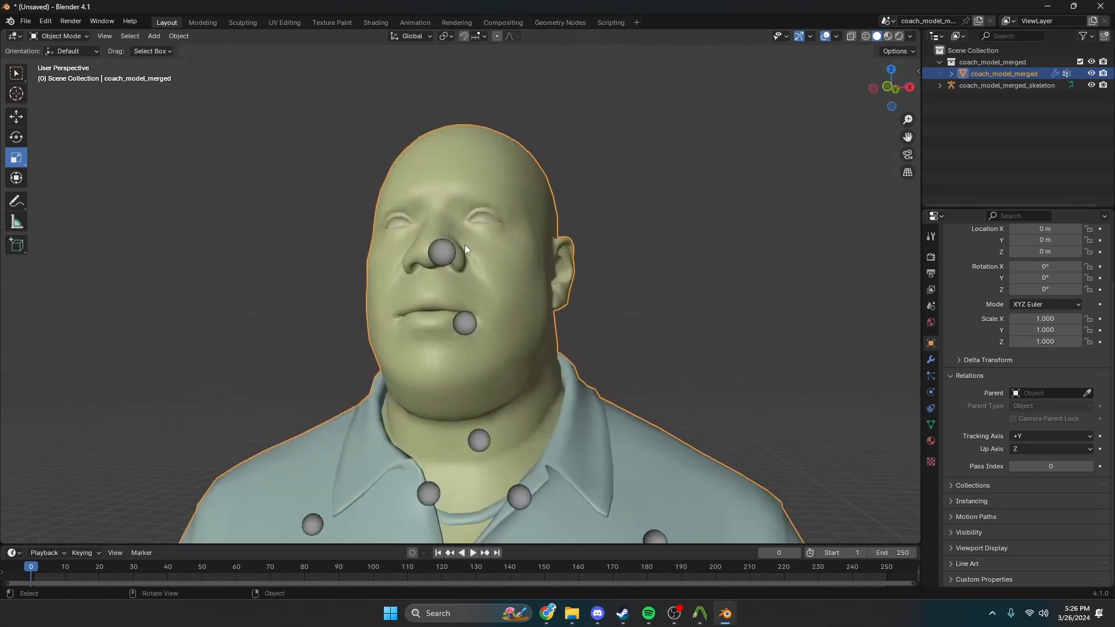
left_click(455, 263)
middle_click_drag(455, 262, 412, 270)
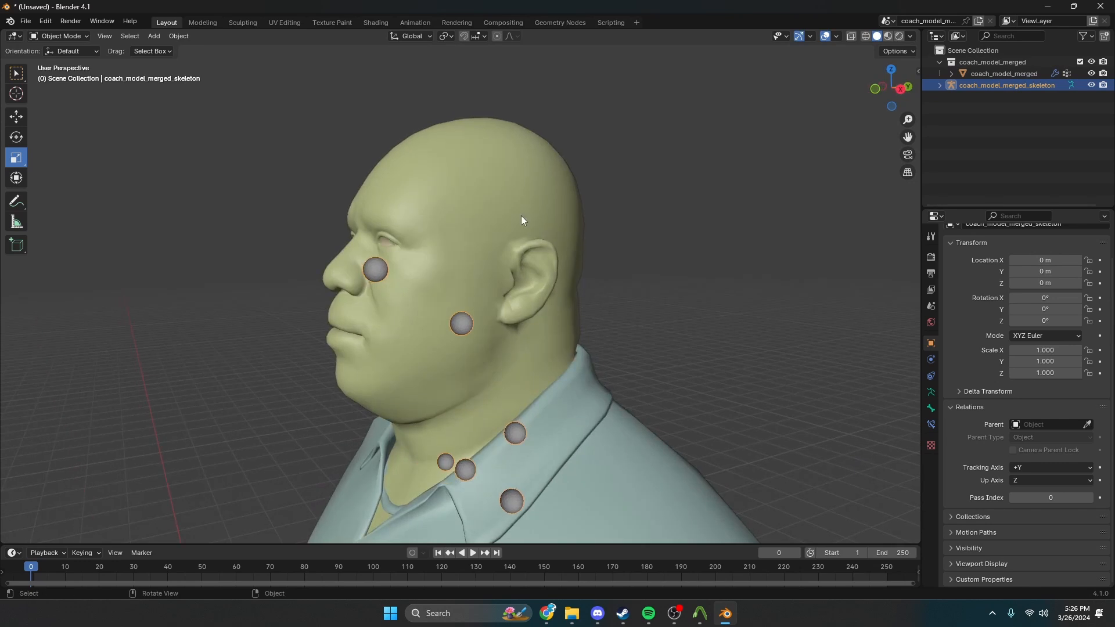
scroll(319, 329, "down", 3)
middle_click_drag(320, 329, 468, 323)
scroll(479, 326, "down", 3)
key("Delete")
Select the Coach mesh and remove its Armature modifier
left_click(493, 360)
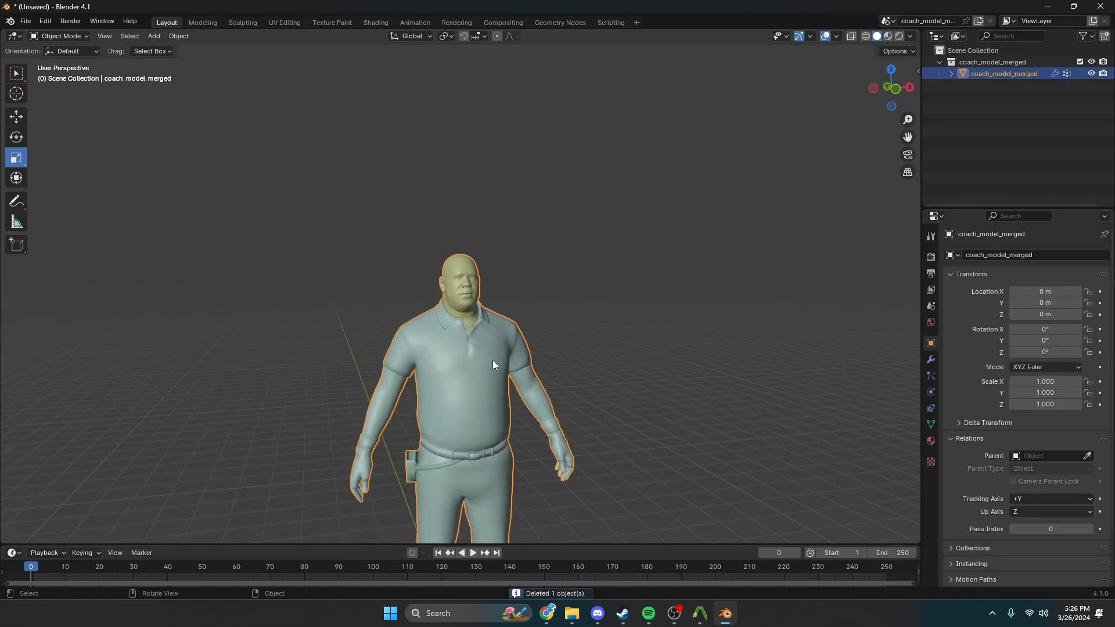
key("alt+a")
left_click(493, 360)
middle_click_drag(492, 360, 522, 352)
left_click(932, 360)
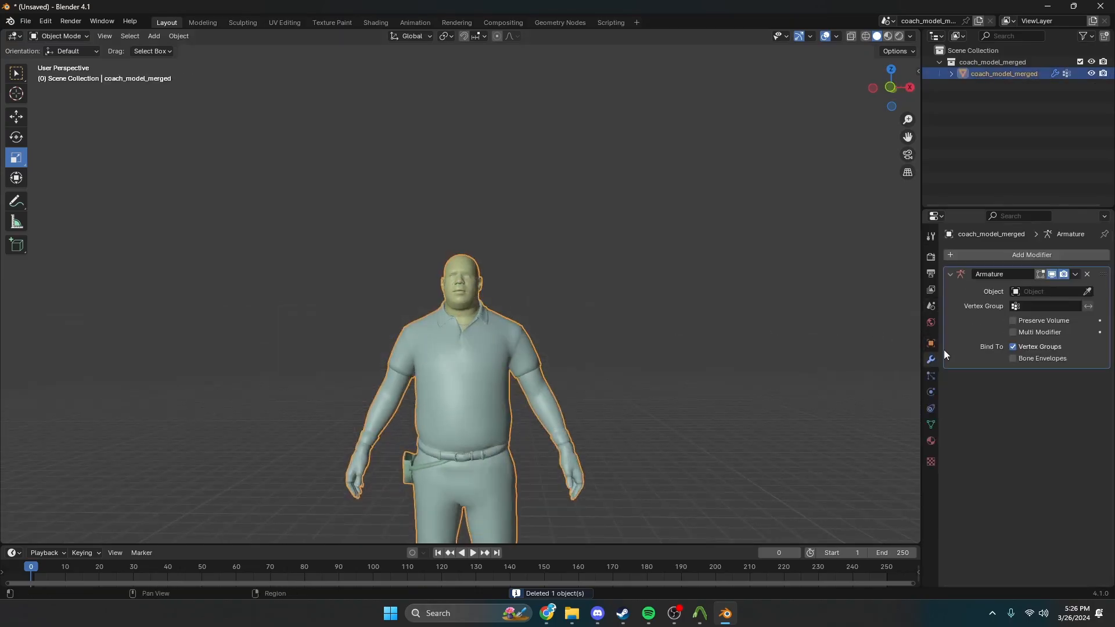
left_click(1087, 274)
scroll(479, 230, "down", 2)
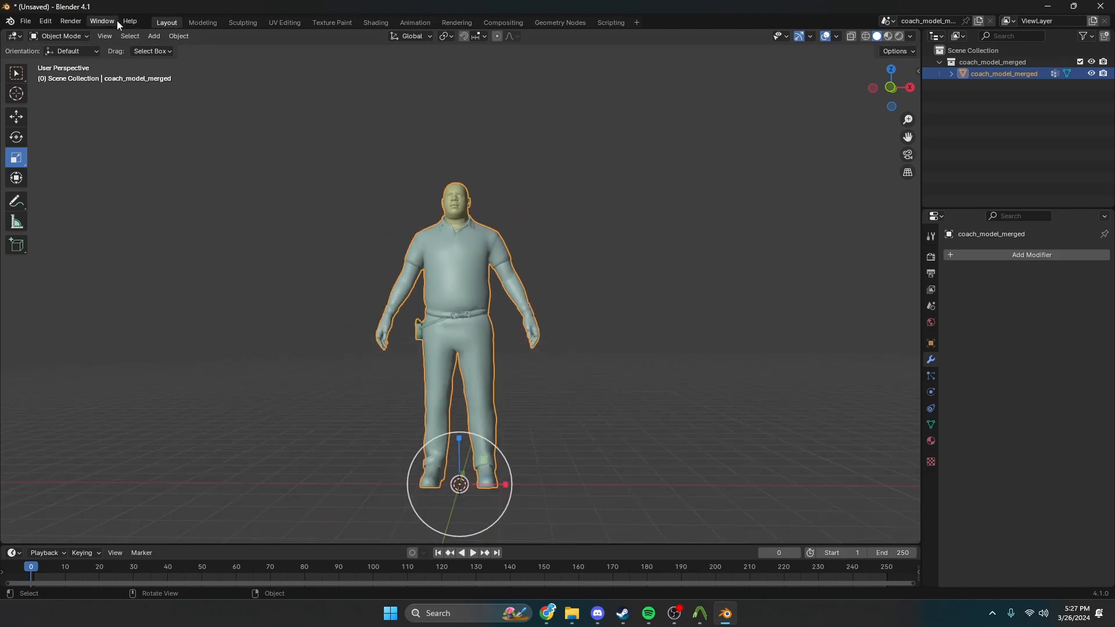
Import survivor_coach_reference.smd from the decompiled folder inside tanky wanky as a Source engine model
left_click(26, 21)
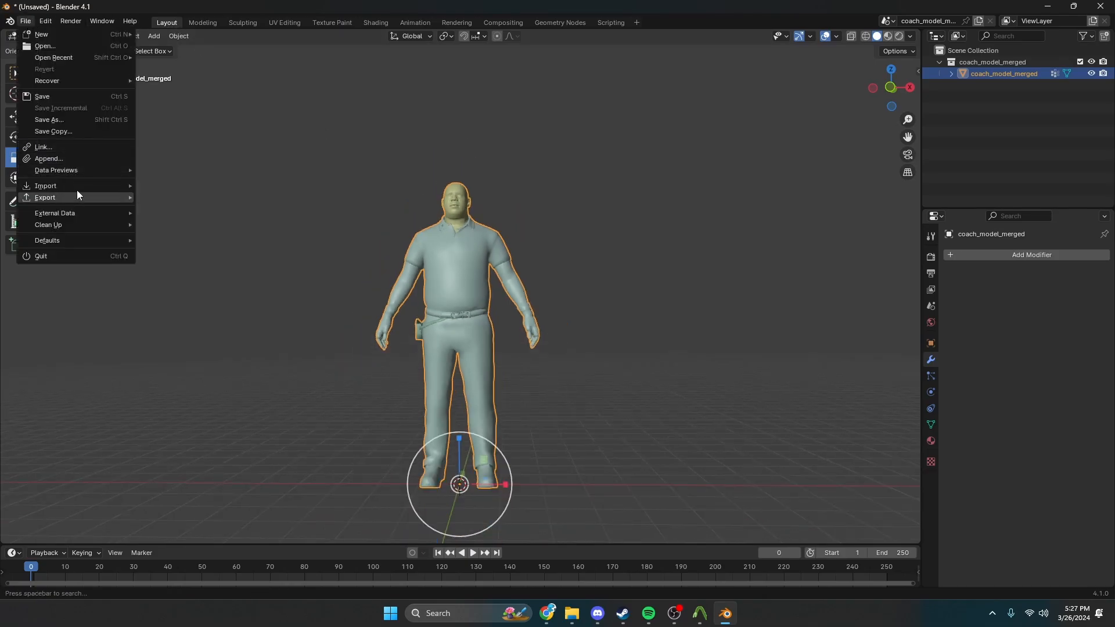
mouse_move(58, 186)
left_click(248, 337)
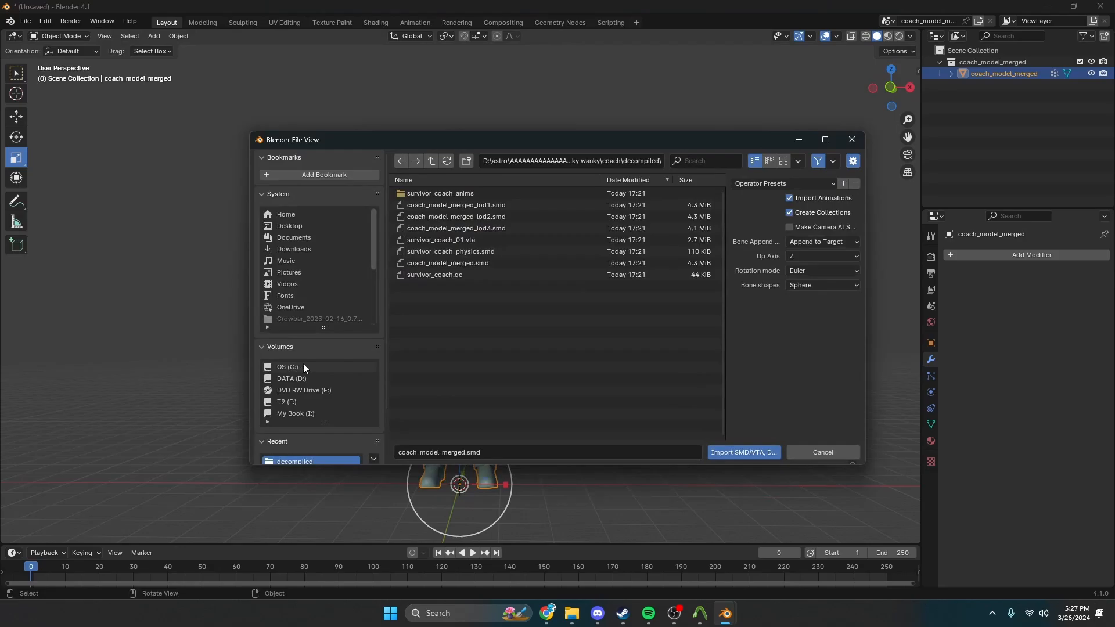
left_click(432, 163)
left_click(431, 163)
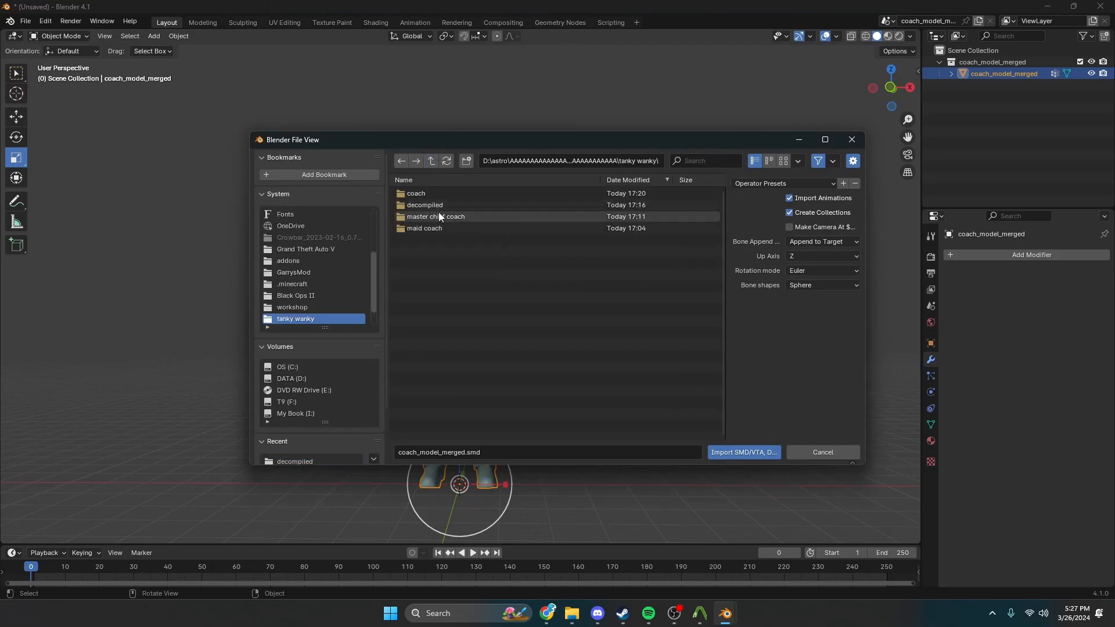
double_click(440, 216)
left_click(431, 161)
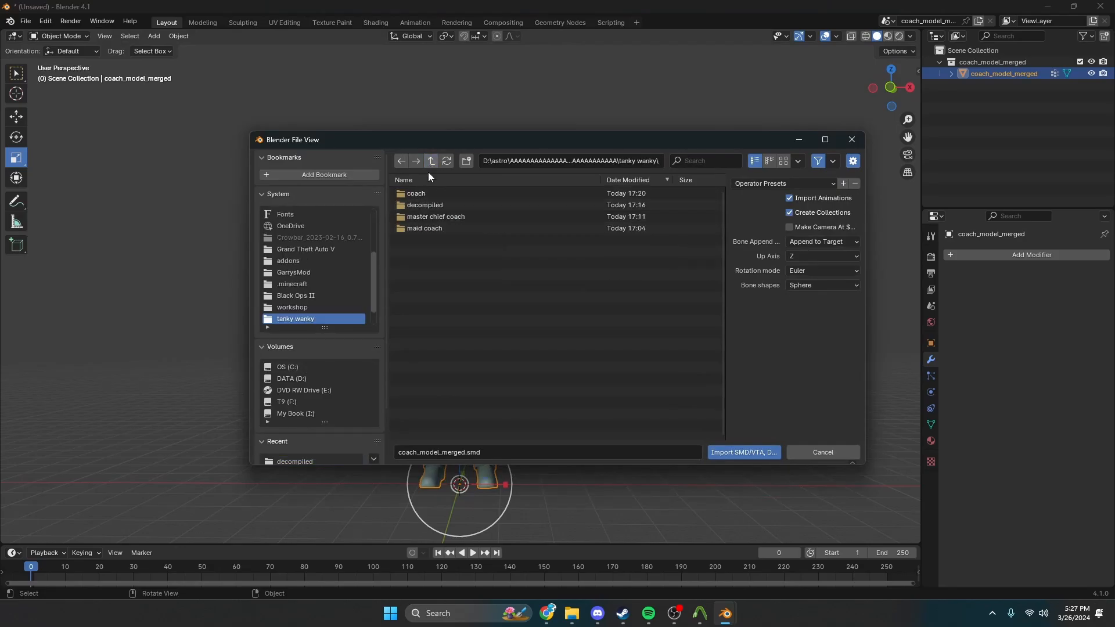
double_click(439, 204)
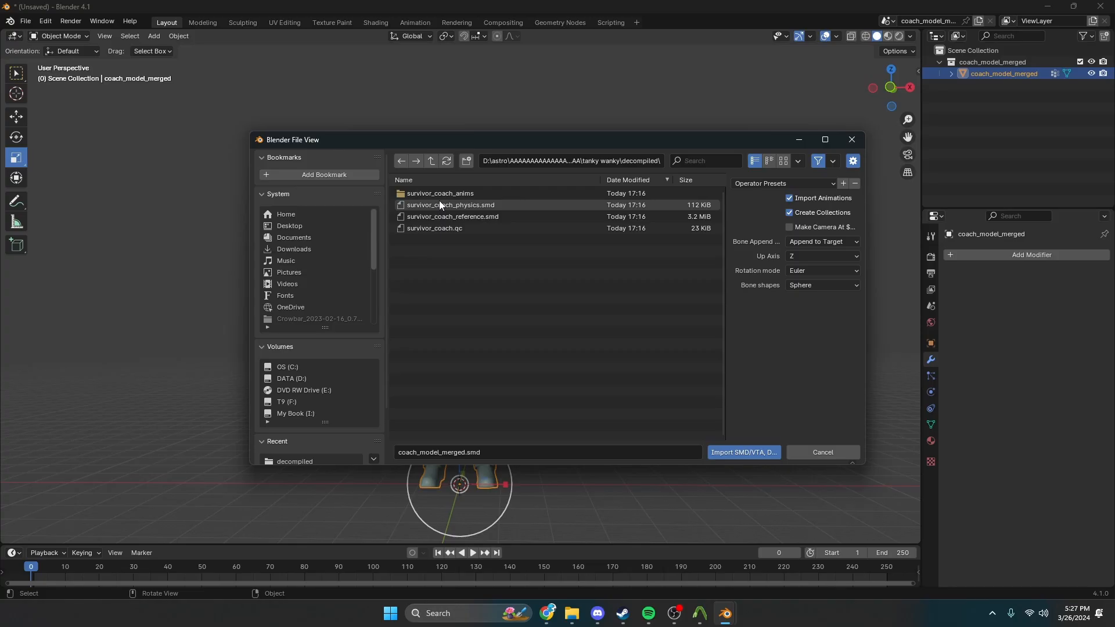
double_click(437, 216)
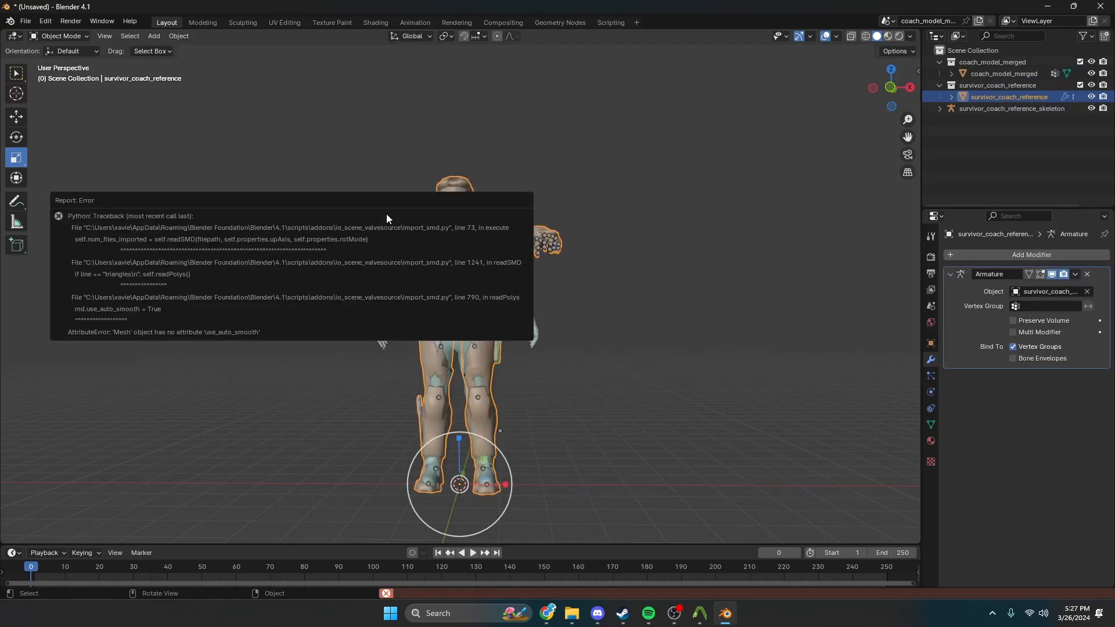
Examine from several sides how the imported Master Chief model and its skeleton overlap the Coach mesh, including the arms, torso and hips
middle_click_drag(450, 208, 448, 170)
scroll(451, 173, "up", 2)
scroll(462, 195, "up", 1)
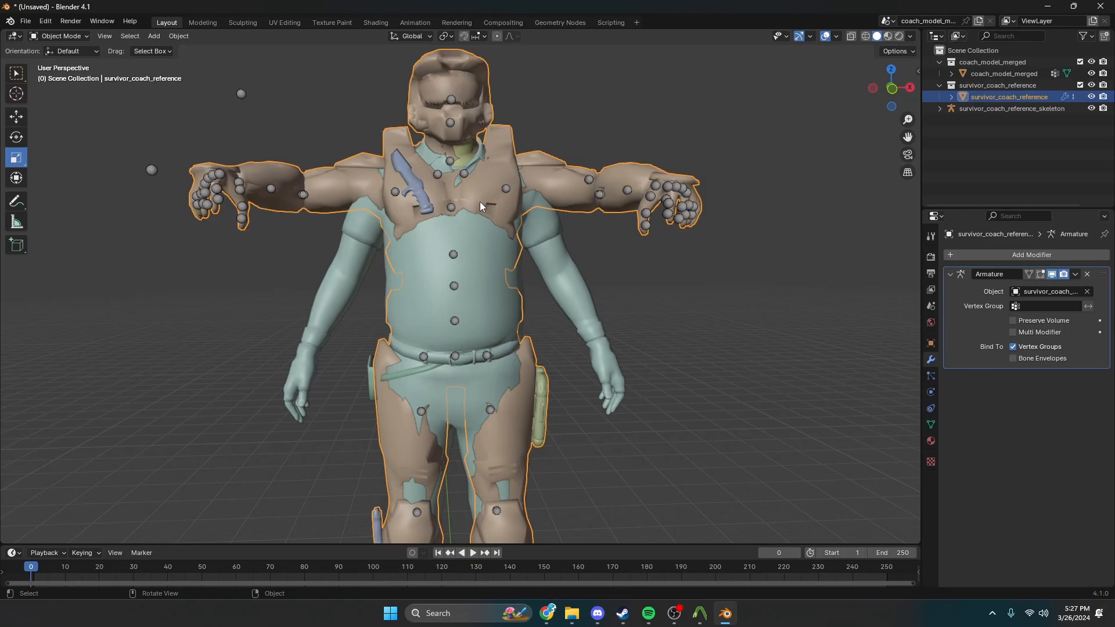
left_click(484, 283)
middle_click_drag(549, 278, 423, 236)
left_click(480, 228)
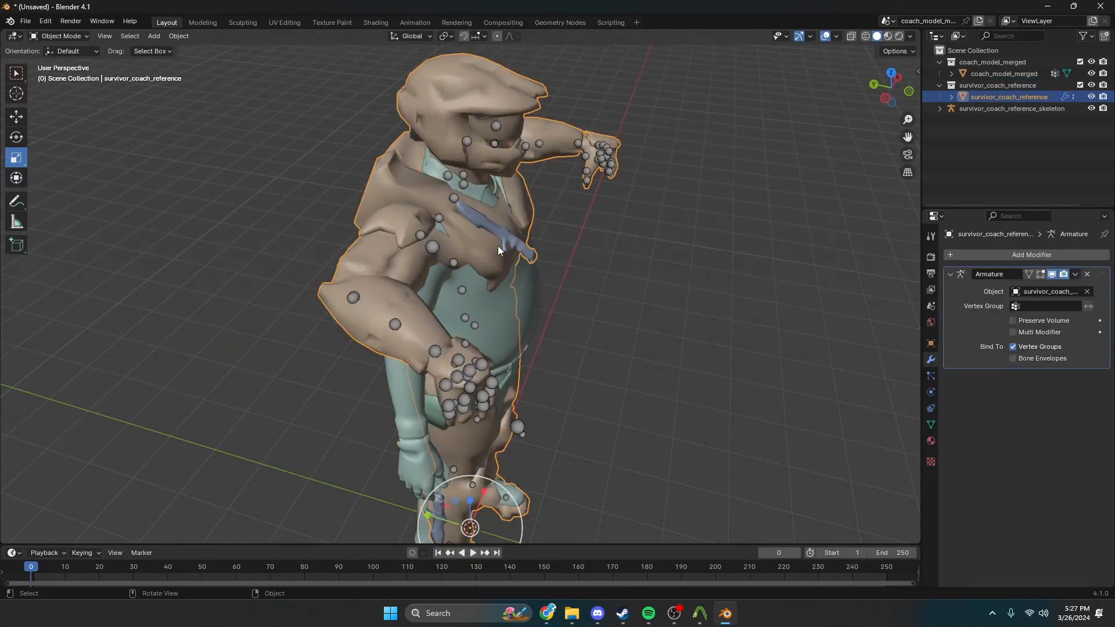
middle_click_drag(498, 251, 366, 103)
scroll(376, 192, "down", 3)
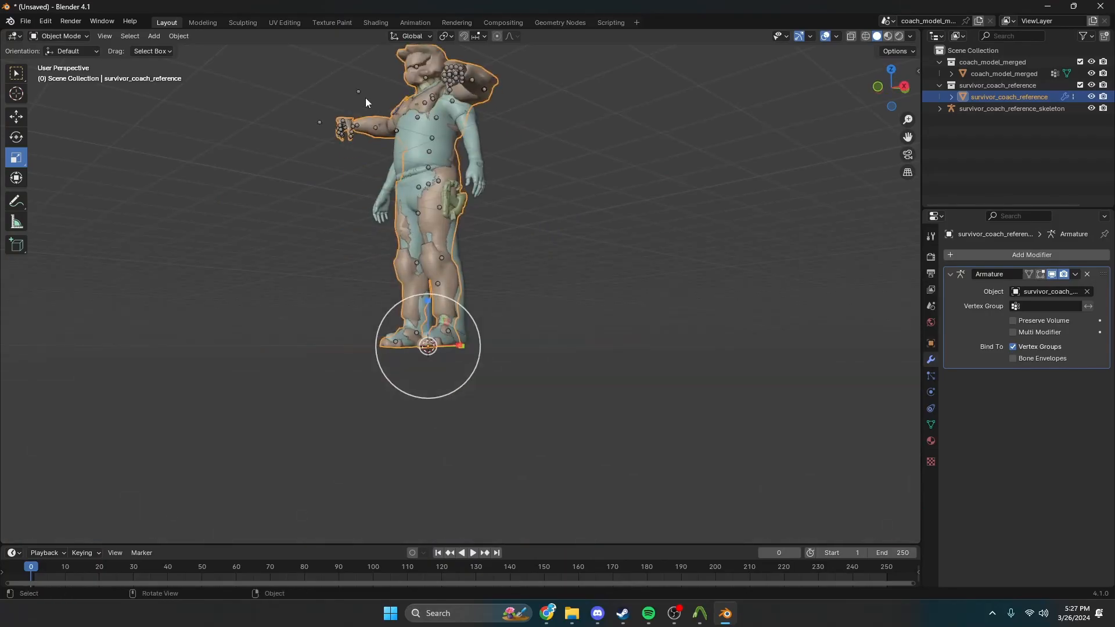
middle_click_drag(376, 152, 384, 305, "shift")
scroll(395, 302, "up", 4)
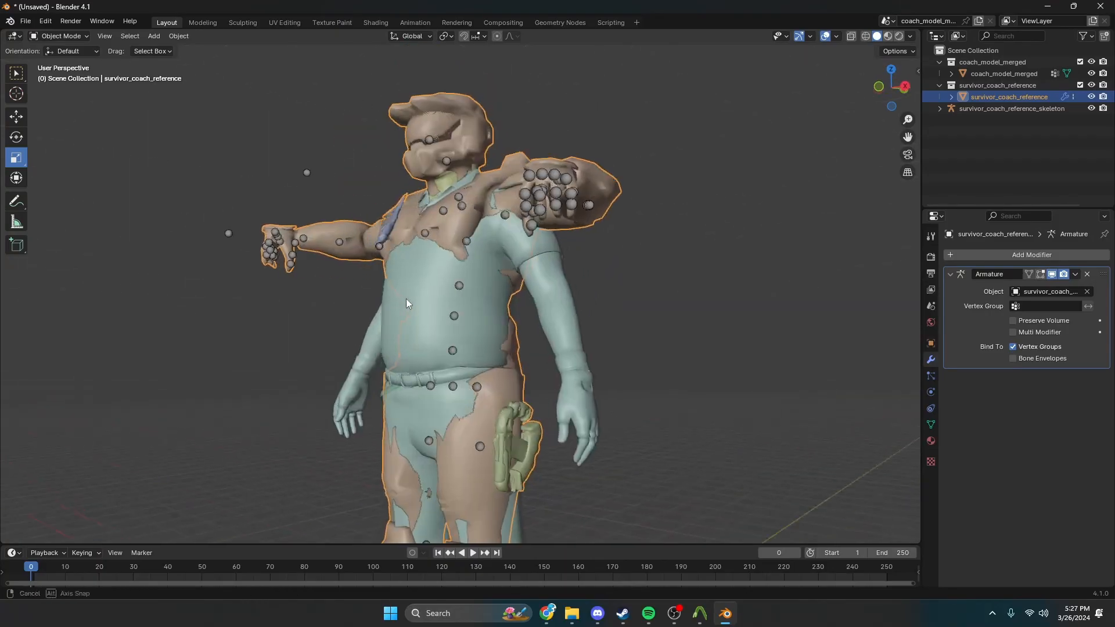
middle_click_drag(264, 216, 414, 232)
scroll(372, 250, "up", 2)
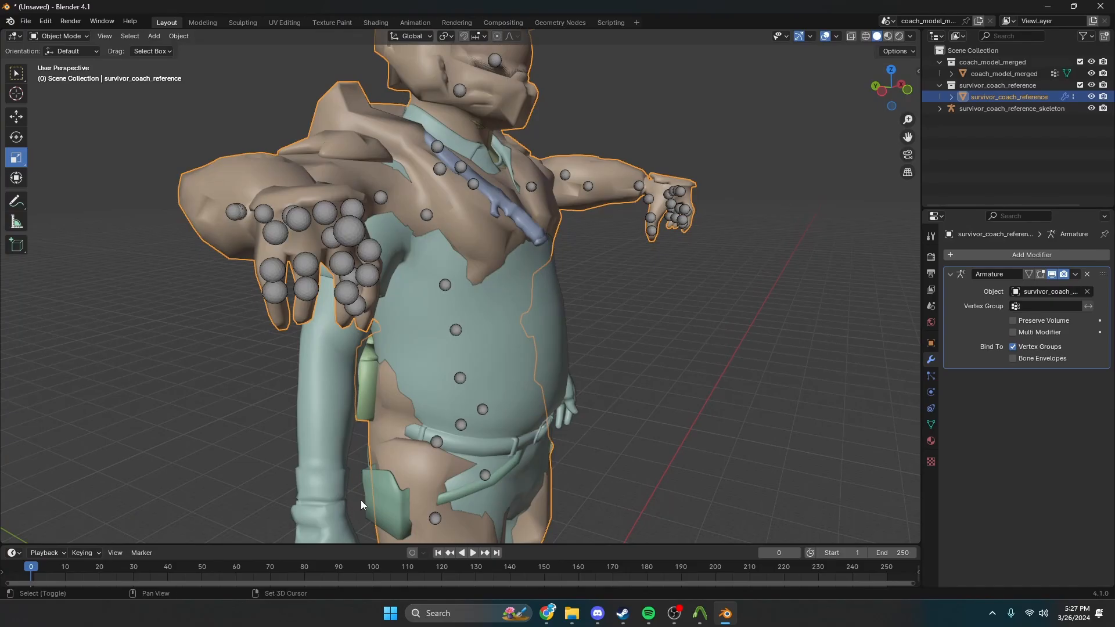
Compare the coach body mesh with the armored survivor_coach_reference mesh around the arms, torso and helmet, selecting each in turn
middle_click_drag(360, 500, 342, 257, "shift")
middle_click_drag(450, 236, 313, 424, "shift")
scroll(391, 523, "down", 3)
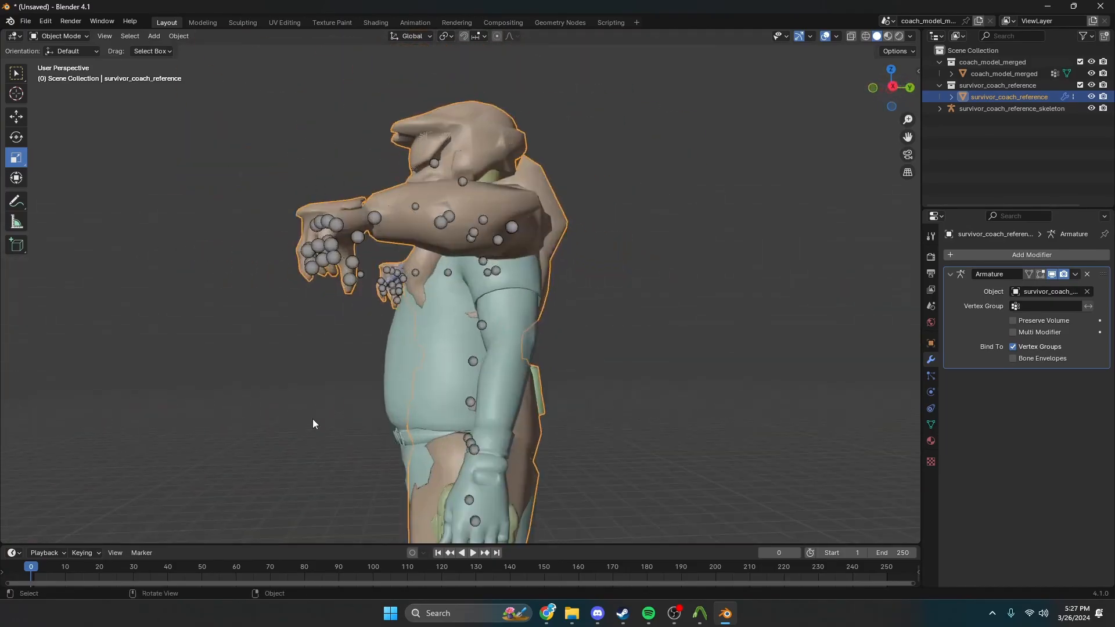
left_click(394, 375)
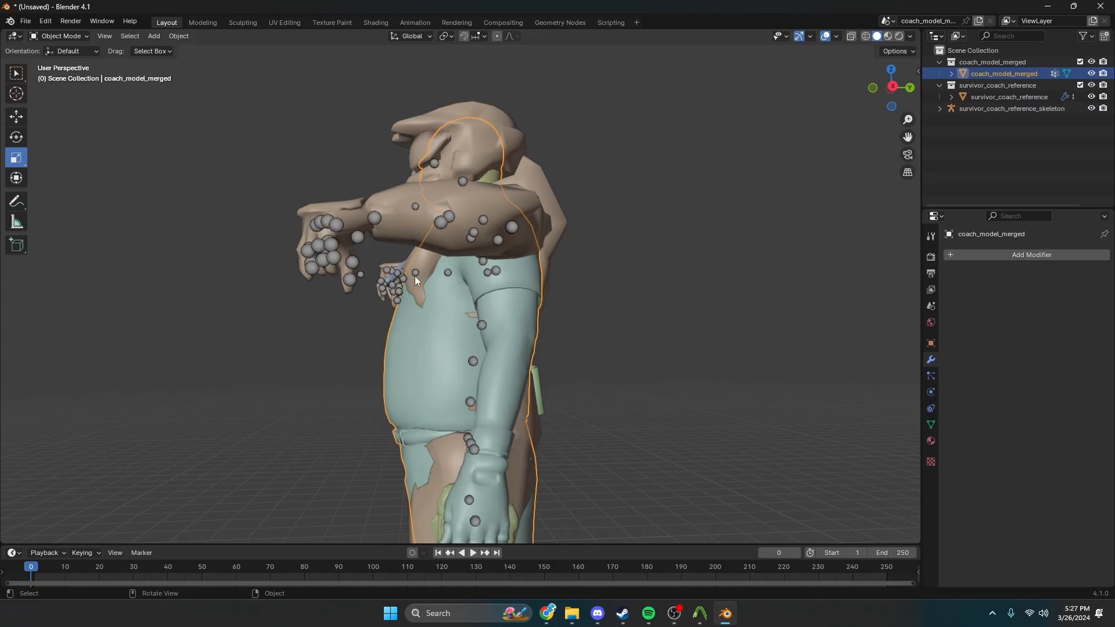
middle_click_drag(452, 342, 538, 343)
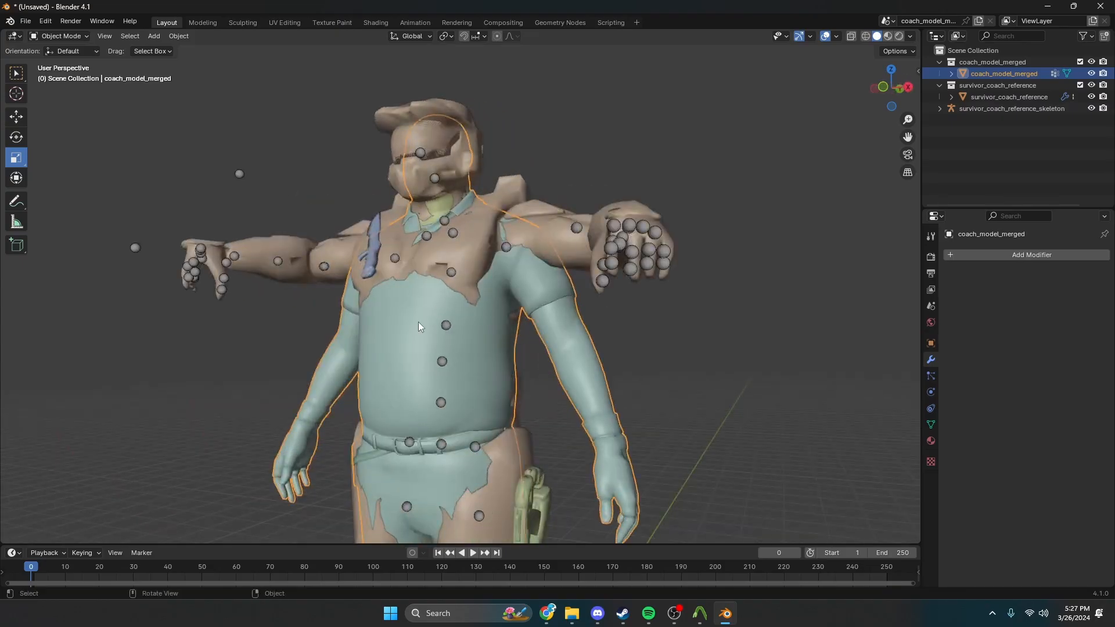
middle_click_drag(511, 298, 493, 270)
left_click(455, 300)
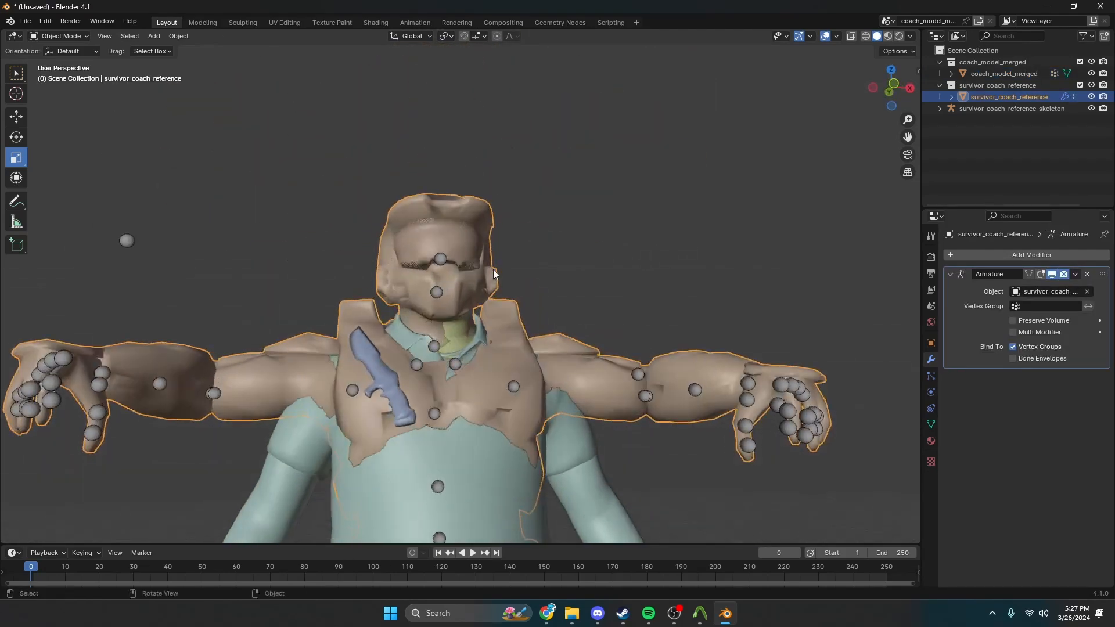
Enter mesh editing on survivor_coach_reference and select all geometry linked to a vertex on the helmet visor
scroll(485, 272, "up", 6)
key("Tab")
middle_click_drag(425, 152, 365, 125)
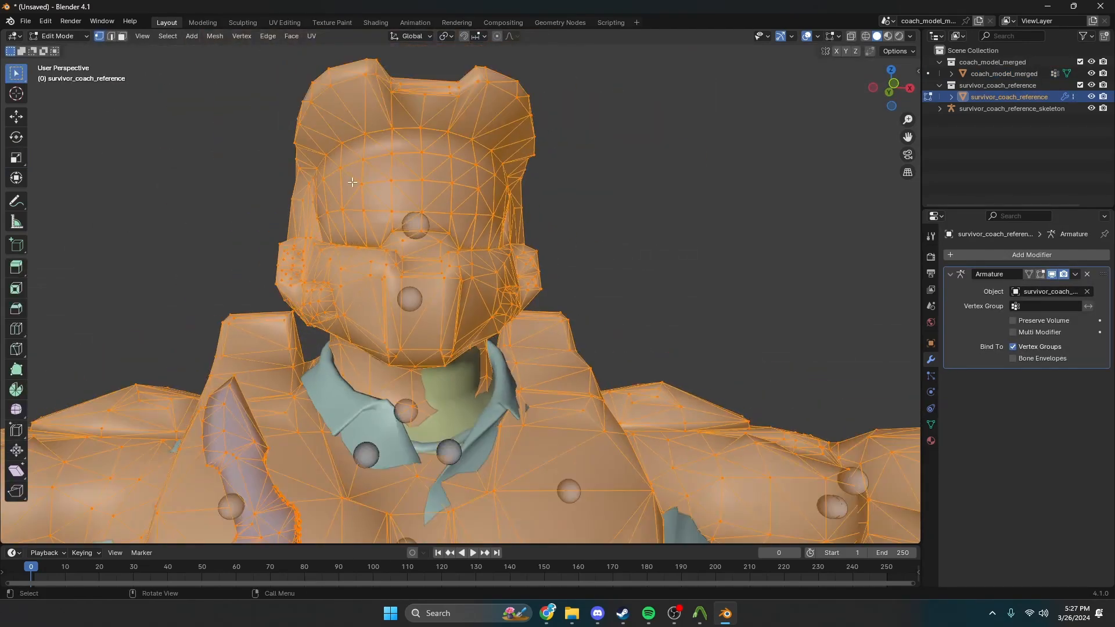
left_click(392, 182)
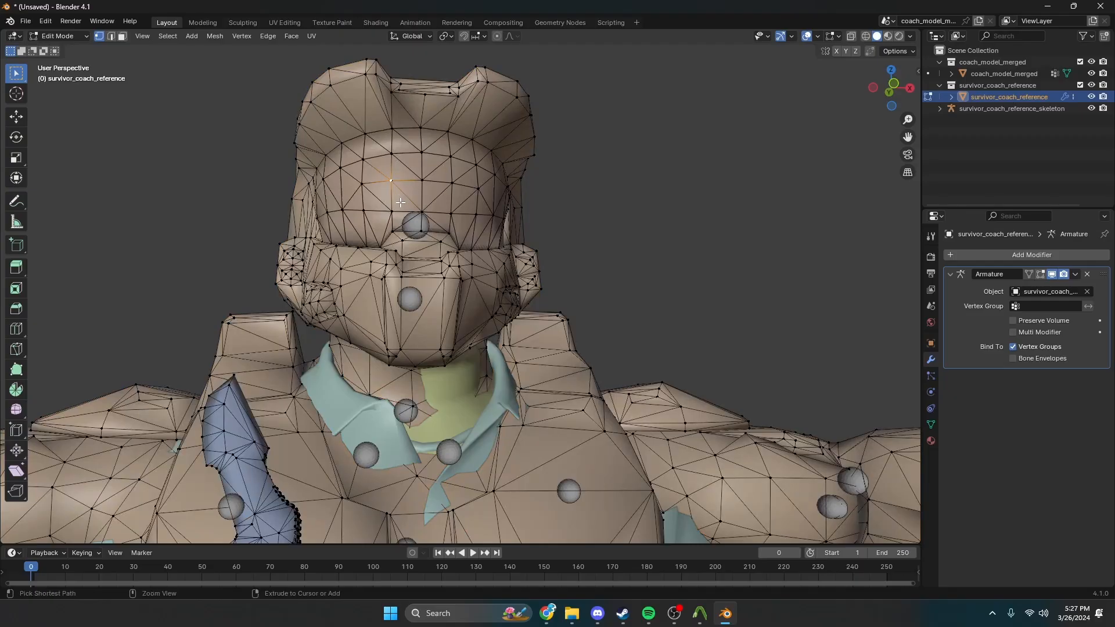
key("ctrl+l")
scroll(401, 202, "down", 5)
scroll(438, 291, "up", 8)
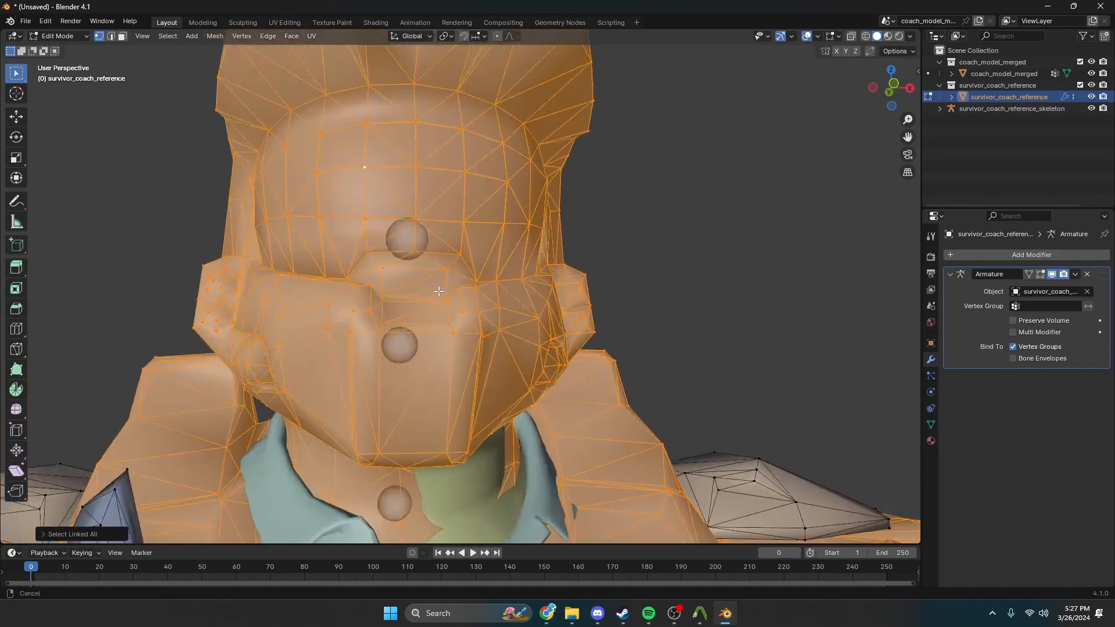
Try again to isolate the visor by selecting the geometry linked to other vertices on it
middle_click_drag(438, 291, 432, 326)
left_click(433, 327)
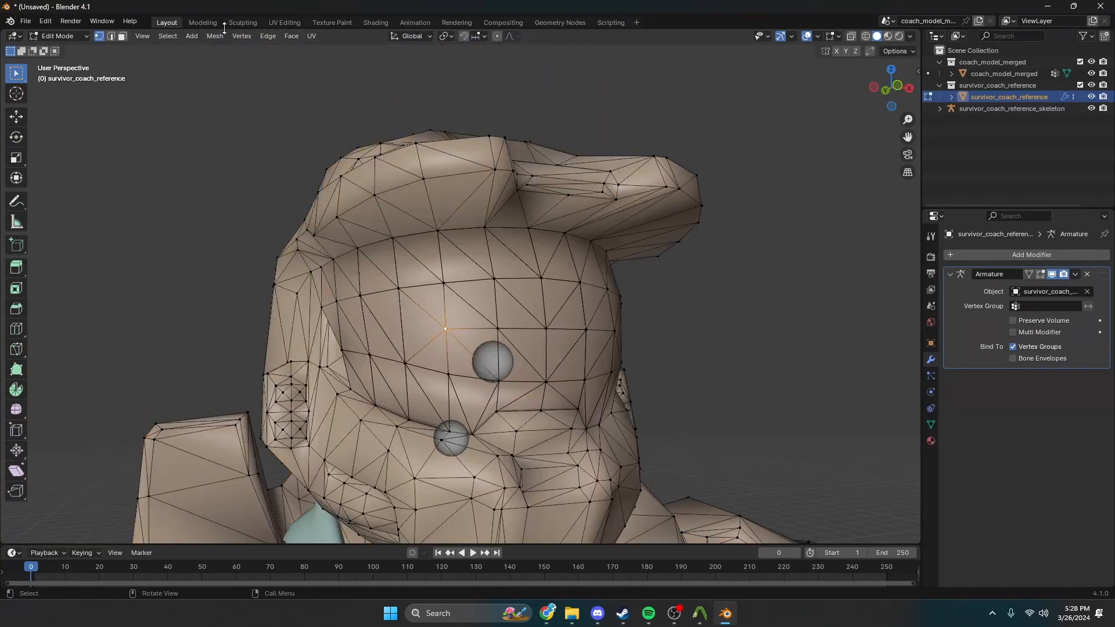
left_click(587, 264)
key("ctrl+l")
scroll(588, 280, "down", 6)
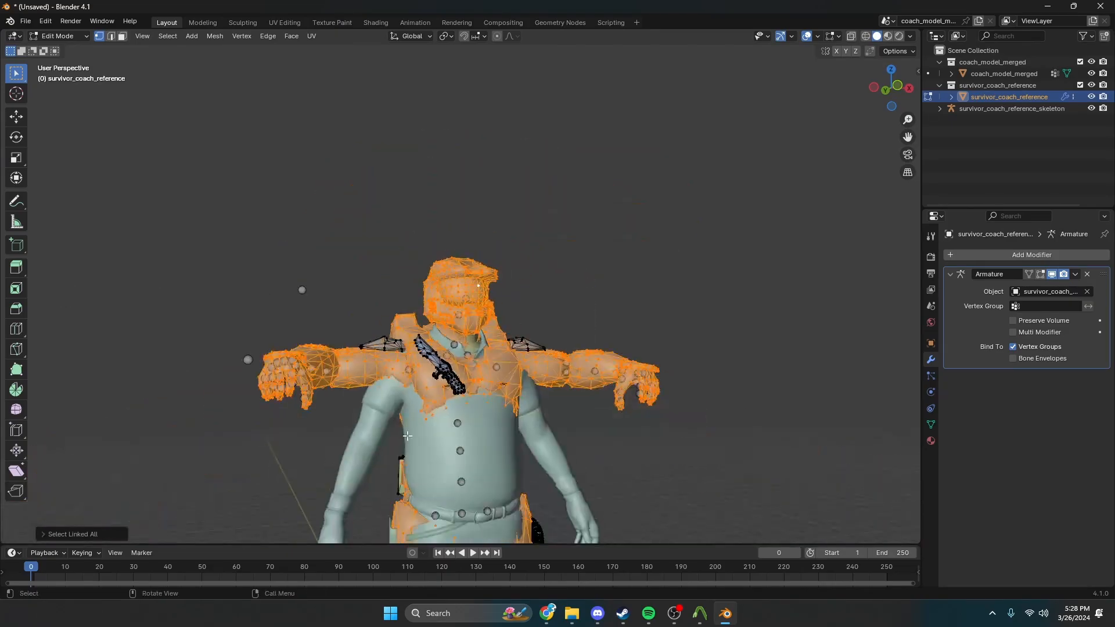
scroll(473, 402, "up", 8)
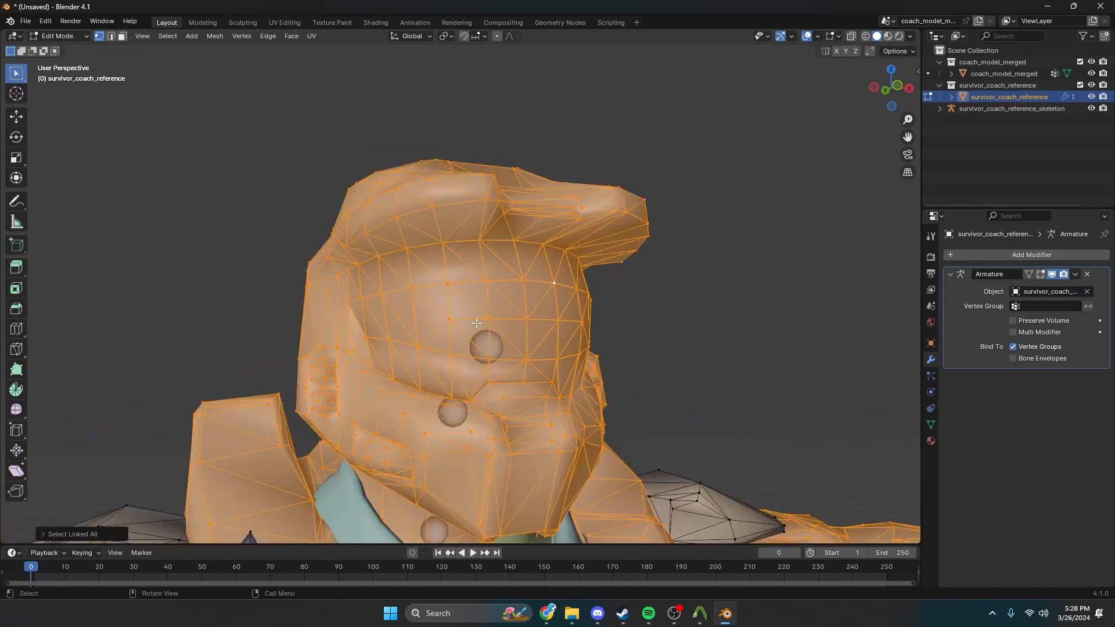
Box-select the visor's vertices across the front and one side of the helmet
left_click(479, 299)
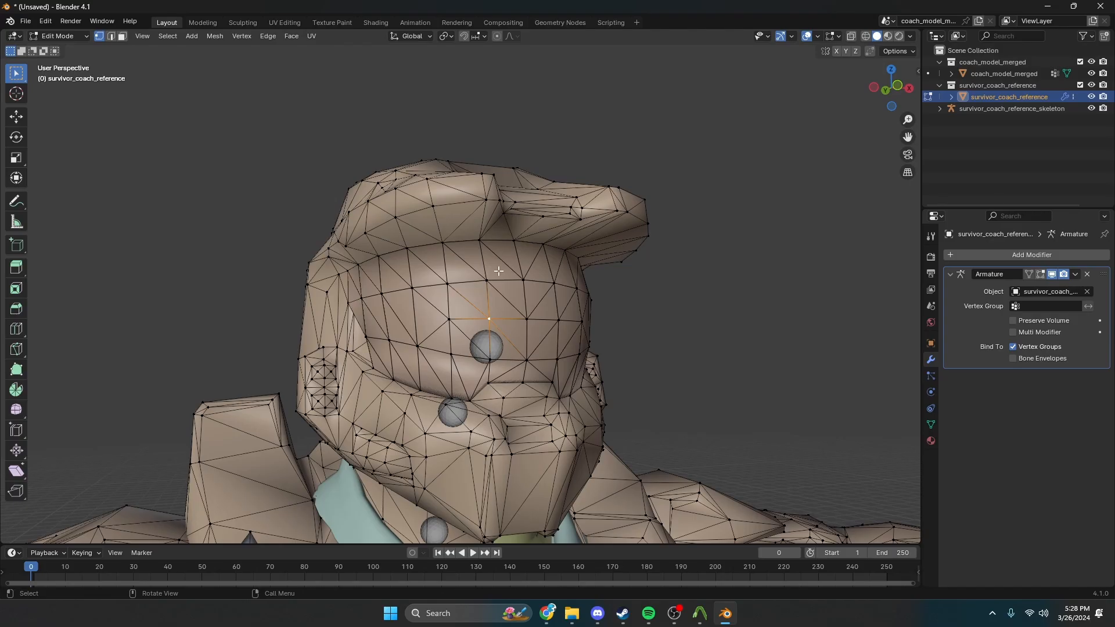
key("b")
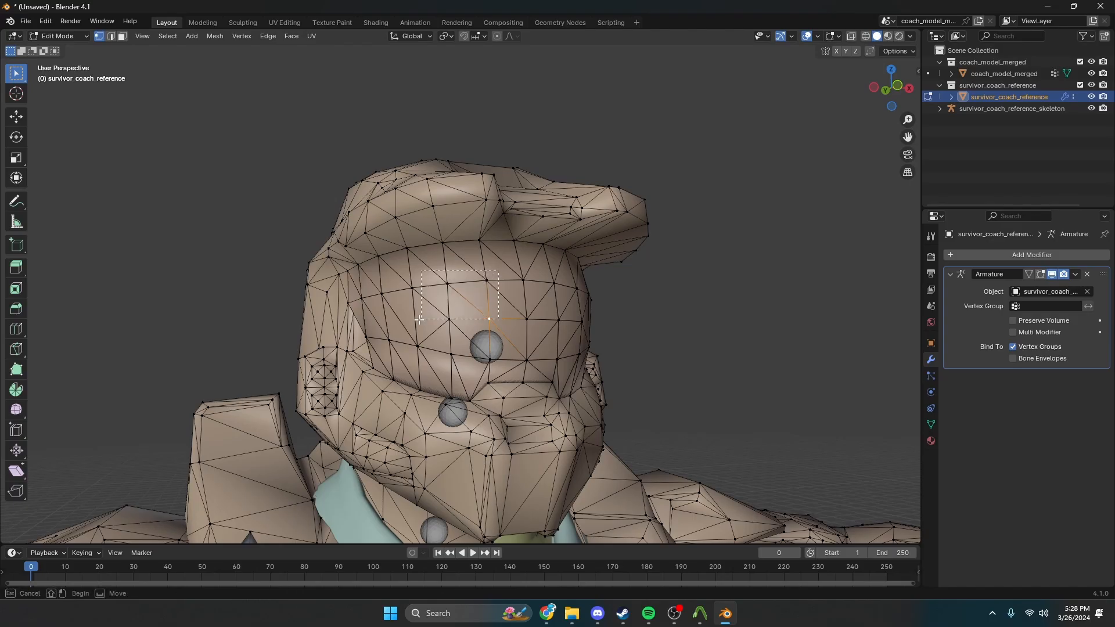
left_click_drag(384, 327, 380, 327)
middle_click_drag(406, 326, 514, 342)
scroll(473, 329, "up", 3)
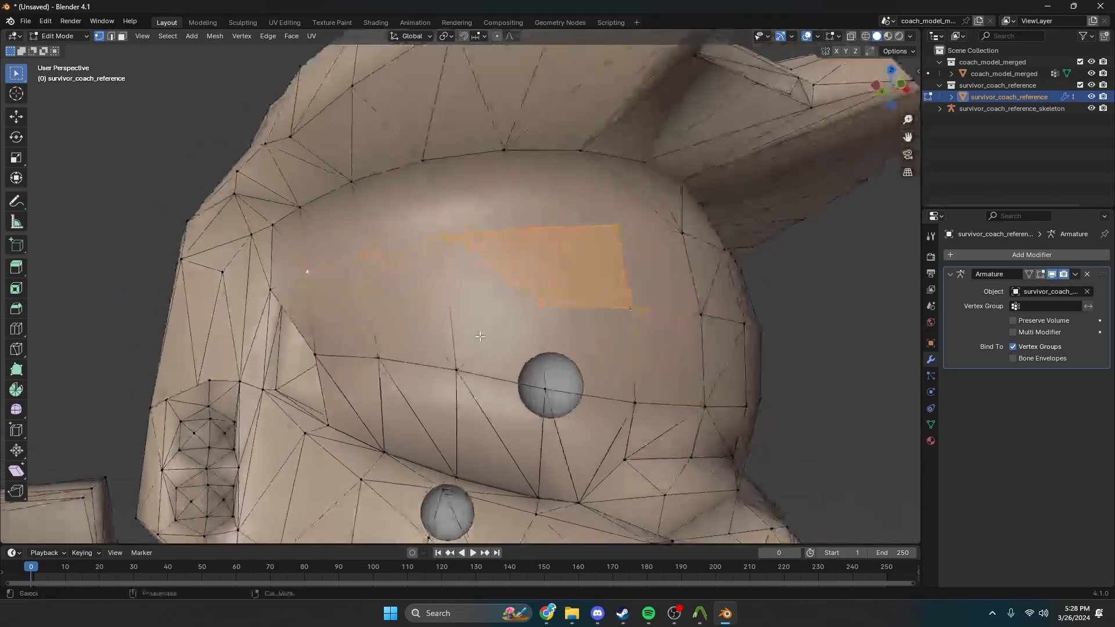
key("b")
left_click_drag(574, 347, 429, 393)
left_click_drag(360, 385, 360, 385)
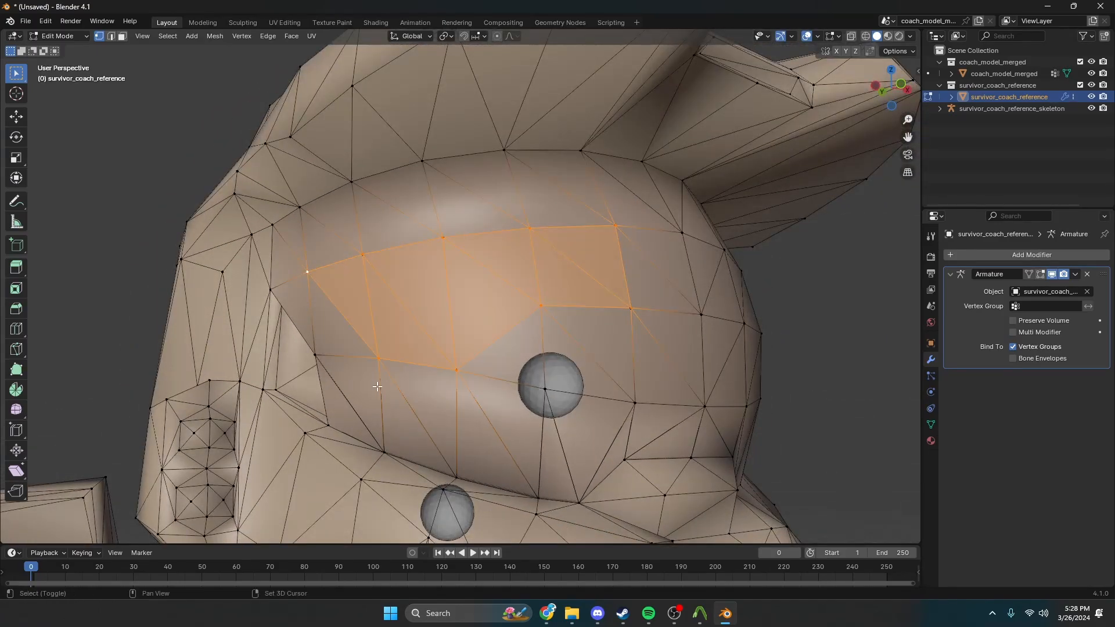
middle_click_drag(360, 385, 363, 372)
left_click_drag(253, 365, 618, 399, "shift")
middle_click_drag(618, 398, 533, 397)
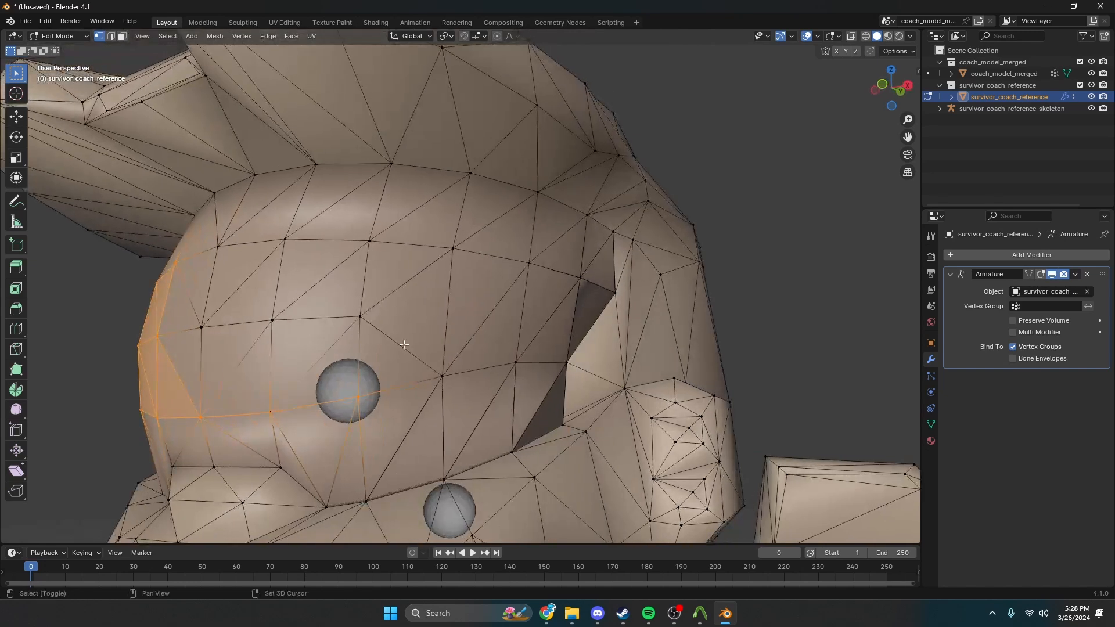
Extend the selection over the other side of the visor, delete that geometry and undo the deletion
left_click_drag(399, 342, 527, 385, "shift")
left_click(529, 263, "shift")
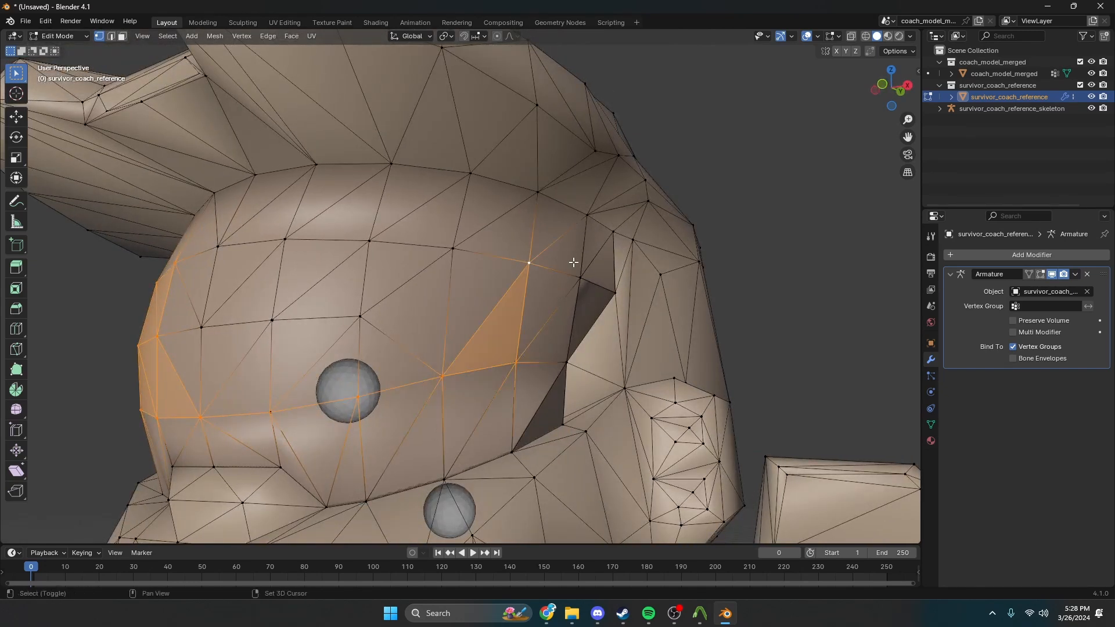
left_click_drag(598, 256, 193, 340, "shift")
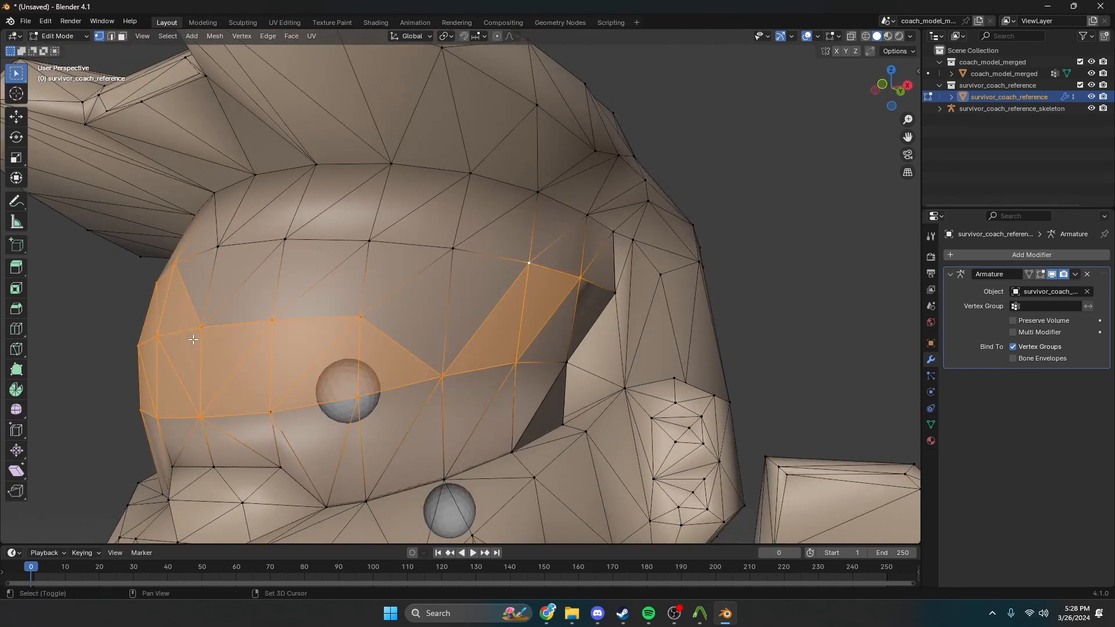
left_click_drag(489, 224, 480, 226, "shift")
left_click_drag(182, 285, 180, 286, "shift")
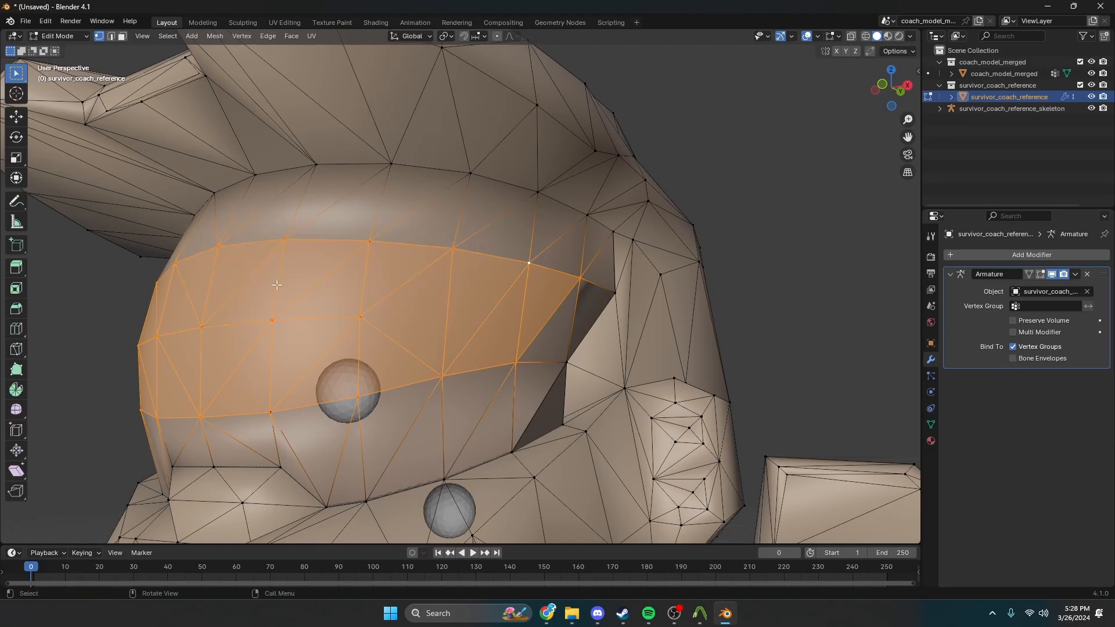
key("x")
left_click(277, 284)
scroll(285, 297, "down", 3)
middle_click_drag(288, 302, 337, 239)
scroll(341, 317, "up", 4)
key("ctrl+z")
Return to object mode and delete the coach_model_merged object, leaving the armored reference mesh
scroll(291, 309, "down", 5)
scroll(343, 318, "down", 4)
scroll(336, 238, "down", 3)
scroll(337, 239, "down", 2)
key("Tab")
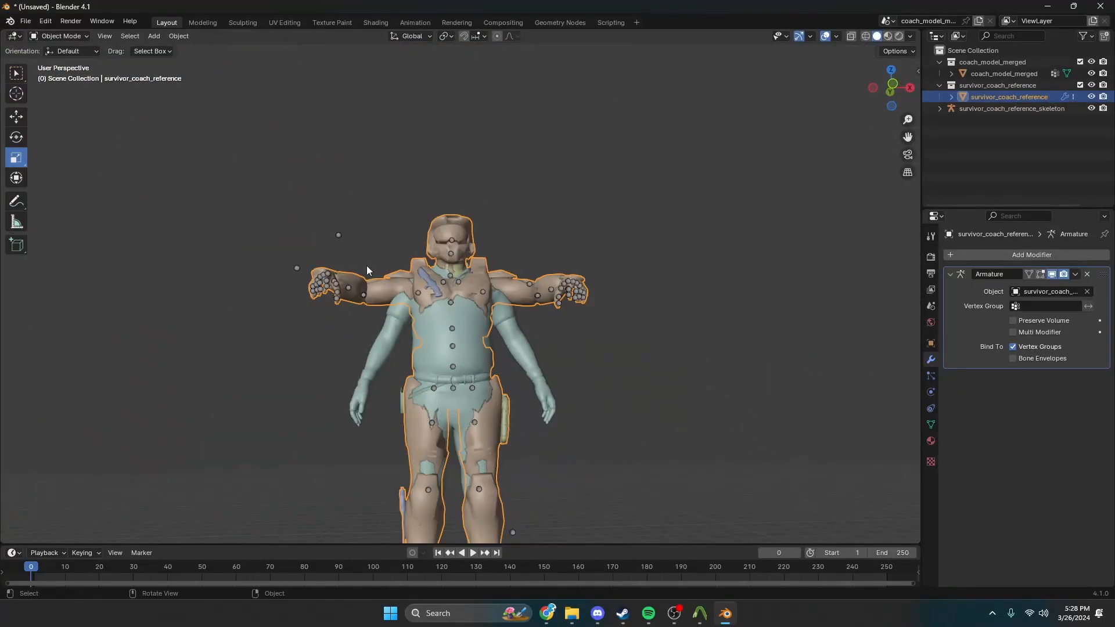
left_click(462, 341)
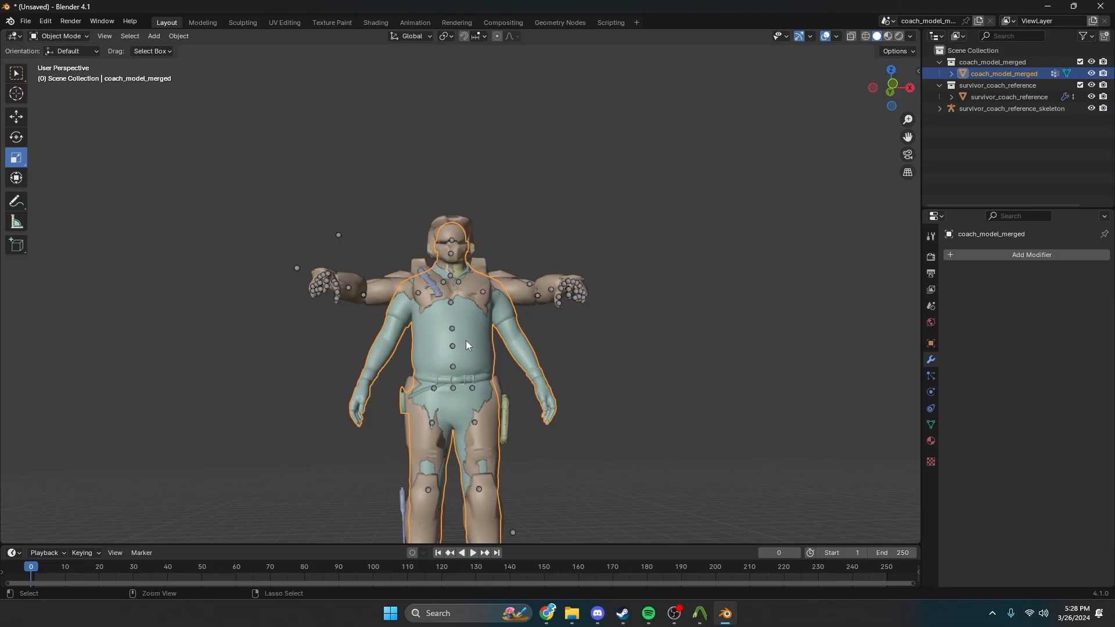
key("Delete")
scroll(466, 308, "up", 2)
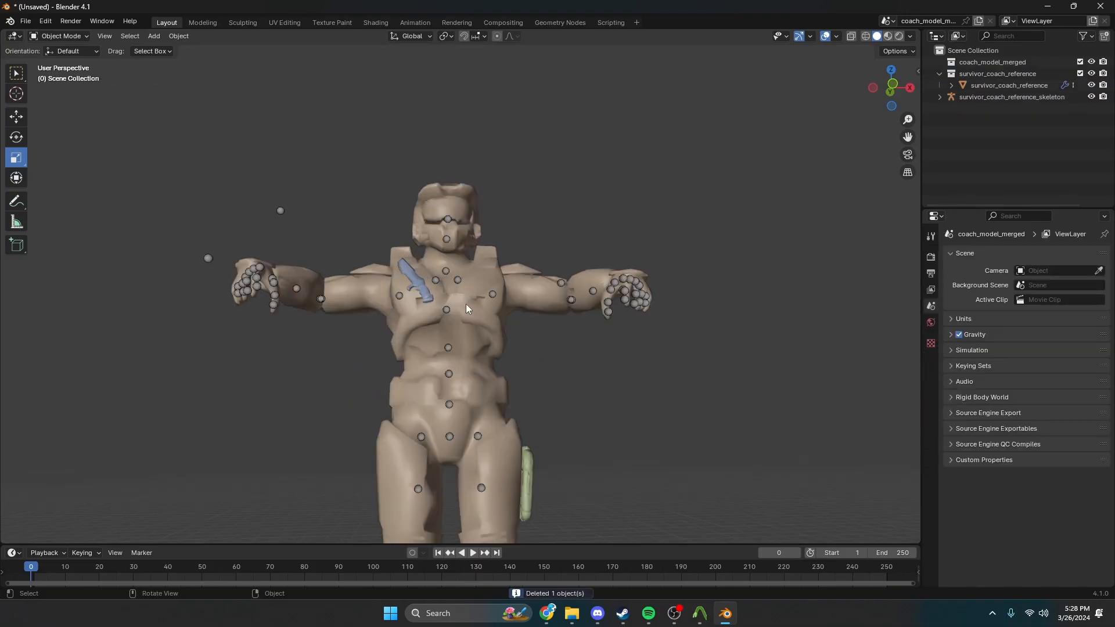
scroll(465, 304, "down", 2)
Try to paste the copied object into the scene
key("ctrl+v")
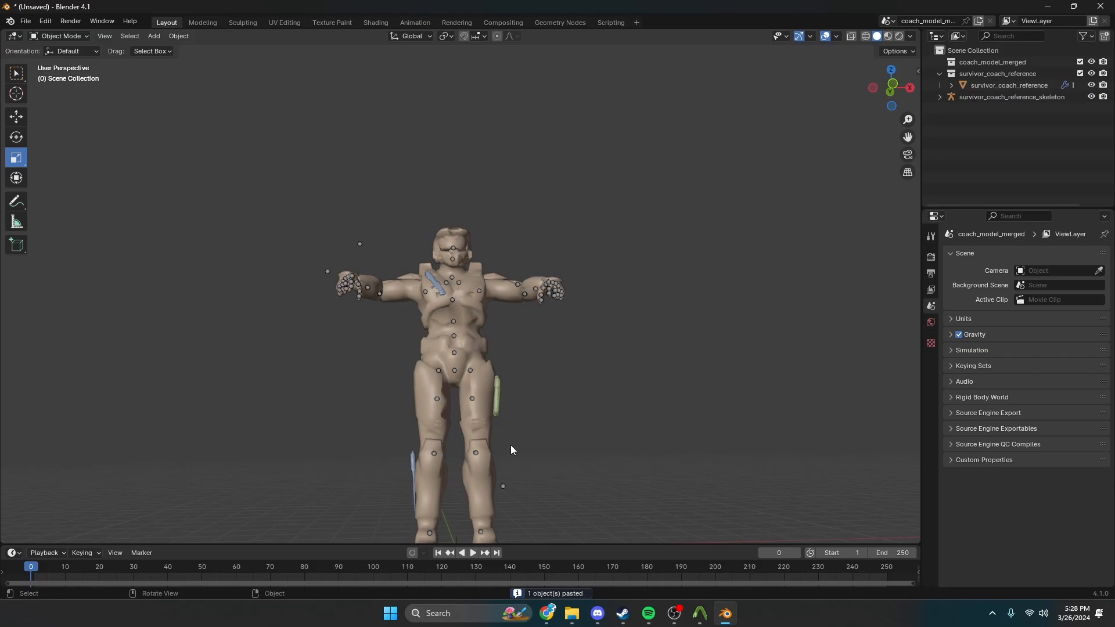
scroll(508, 430, "up", 3)
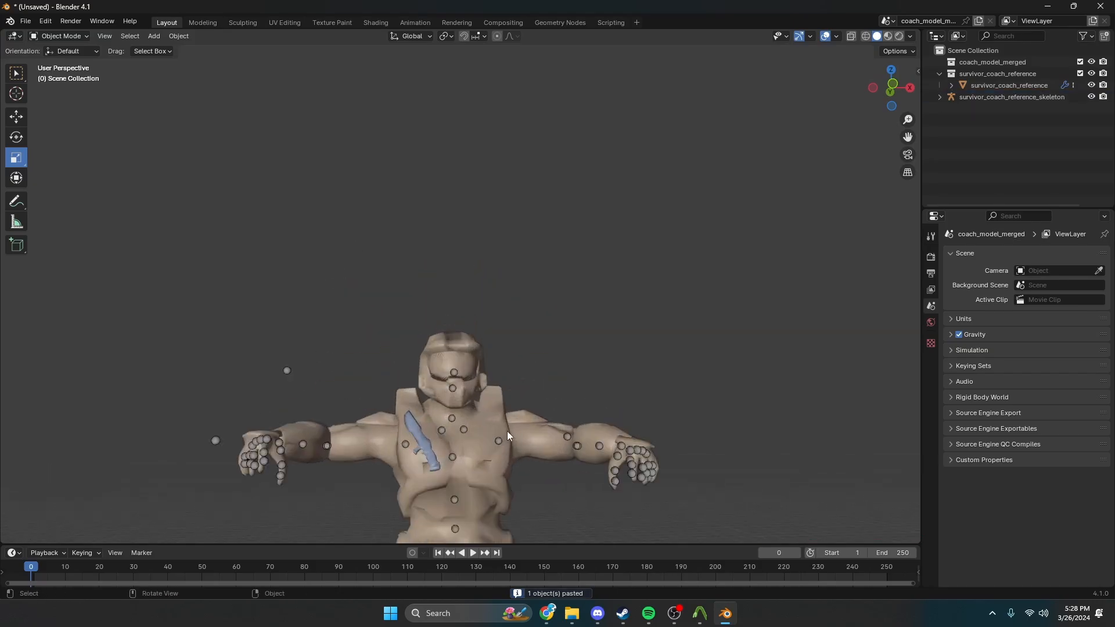
scroll(507, 431, "up", 4)
Edit survivor_coach_reference, box-select the helmet's visor area and delete it to expose the face behind
left_click(341, 385)
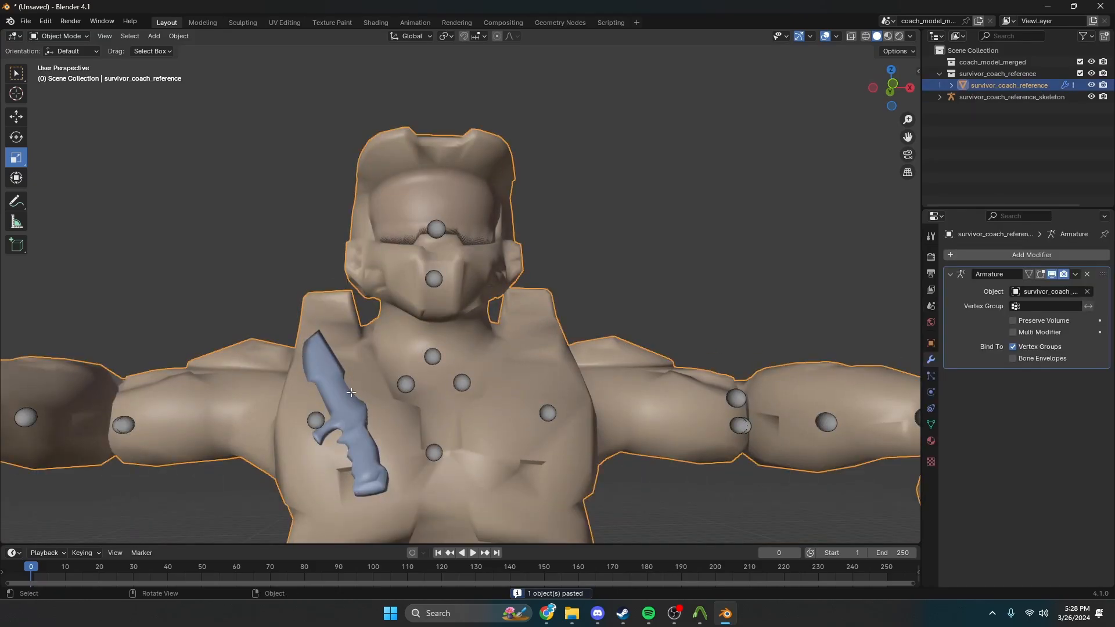
key("Tab")
scroll(350, 393, "up", 3)
middle_click_drag(351, 393, 572, 320)
left_click_drag(290, 203, 489, 331)
key("x")
left_click(488, 332)
mouse_move(493, 333)
middle_mouse_down()
mouse_move(576, 334)
mouse_move(488, 328)
middle_mouse_up()
scroll(485, 330, "down", 5)
Try selecting the geometry linked to the face inside the helmet, and undo back to restore the visor
key("Tab")
key("Tab")
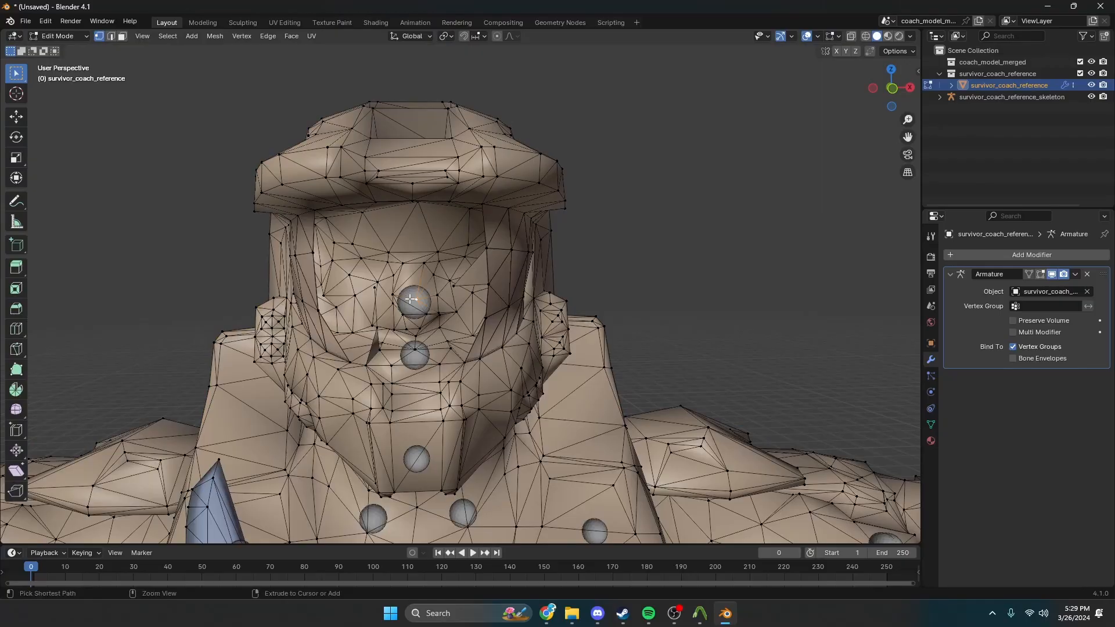
key("ctrl+l")
key("ctrl+z")
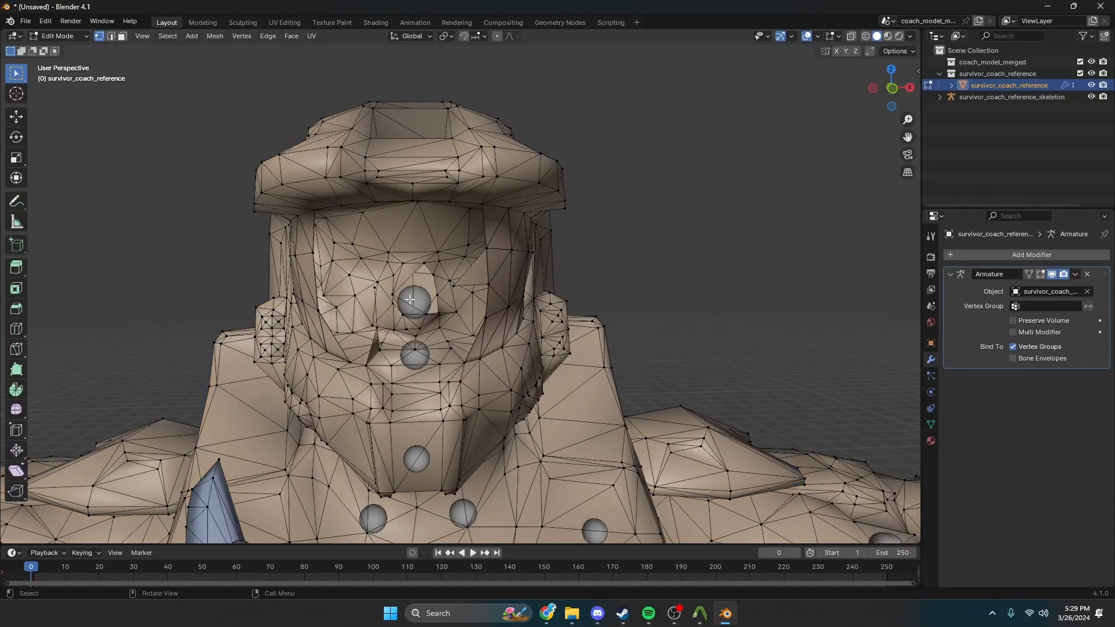
scroll(411, 299, "up", 10)
scroll(427, 294, "down", 10)
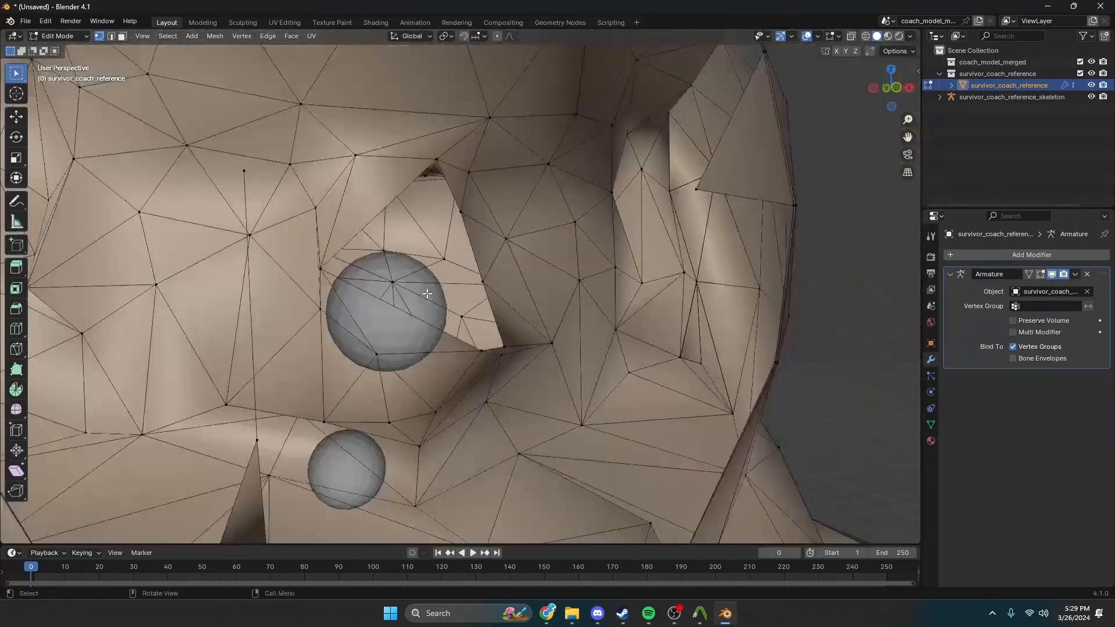
scroll(406, 299, "up", 8)
key("Tab")
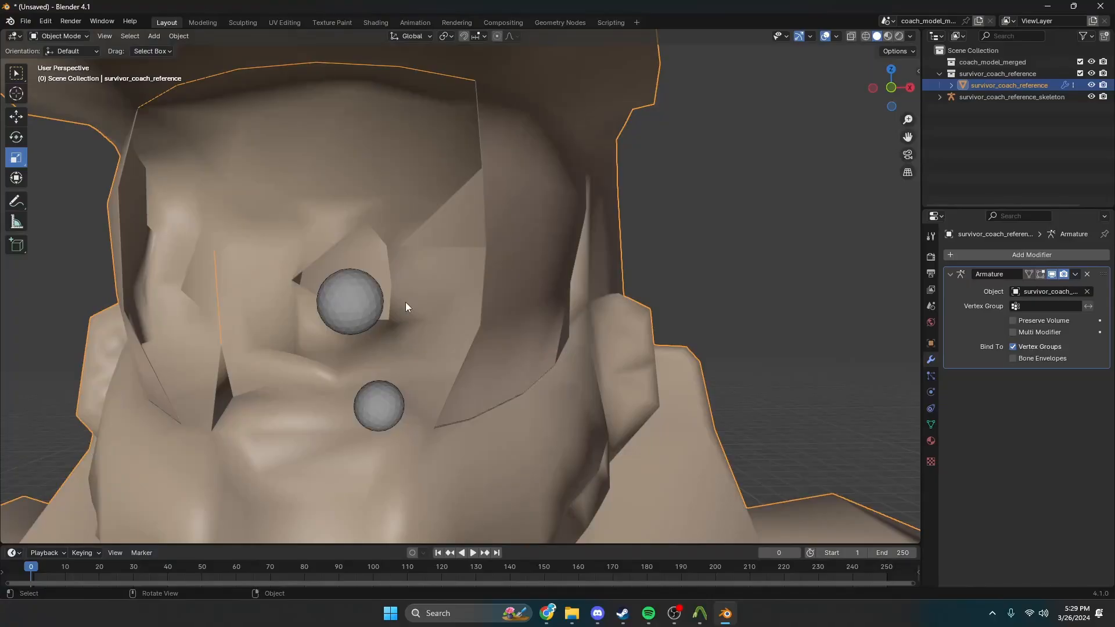
key("Tab")
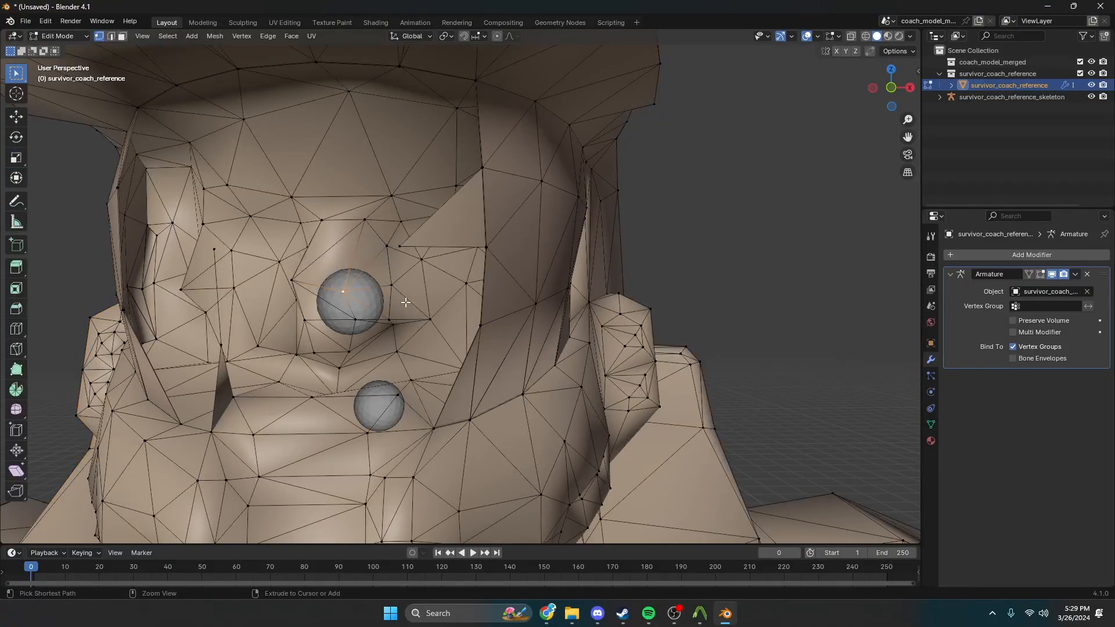
scroll(405, 303, "down", 8)
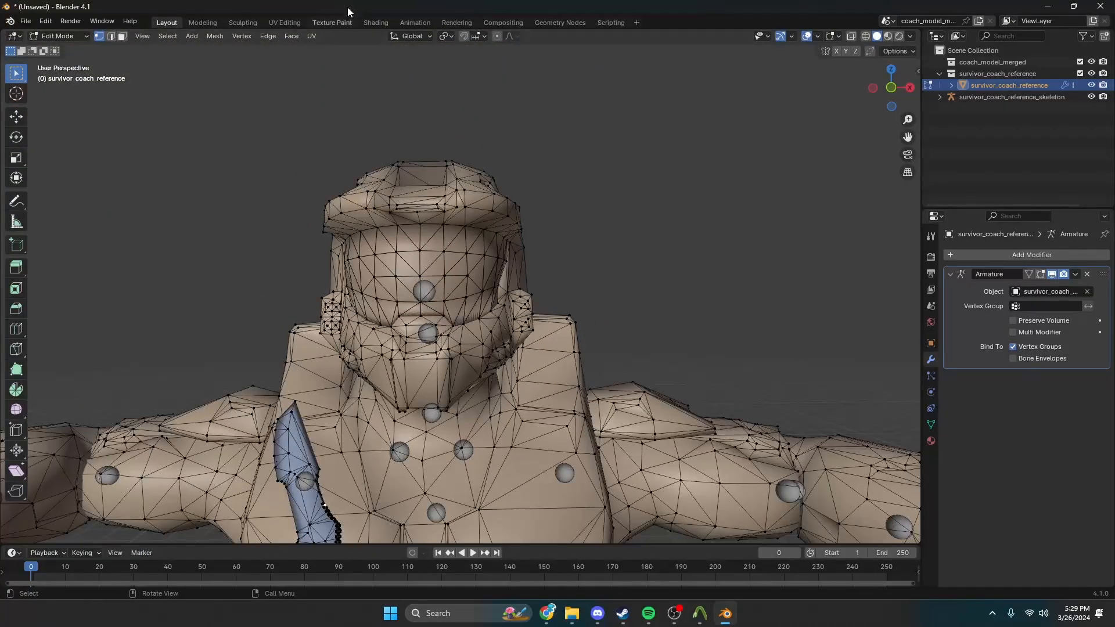
Check the armored model in the Shading workspace and switch to the Modeling workspace
left_click(376, 22)
scroll(445, 291, "down", 6)
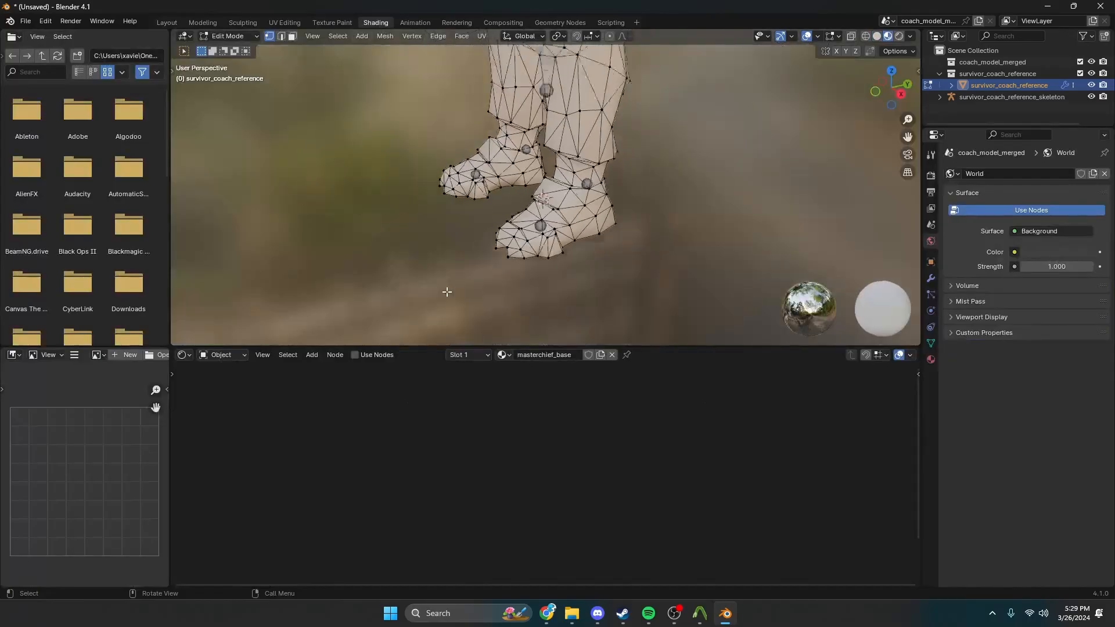
middle_click_drag(458, 279, 525, 232, "shift")
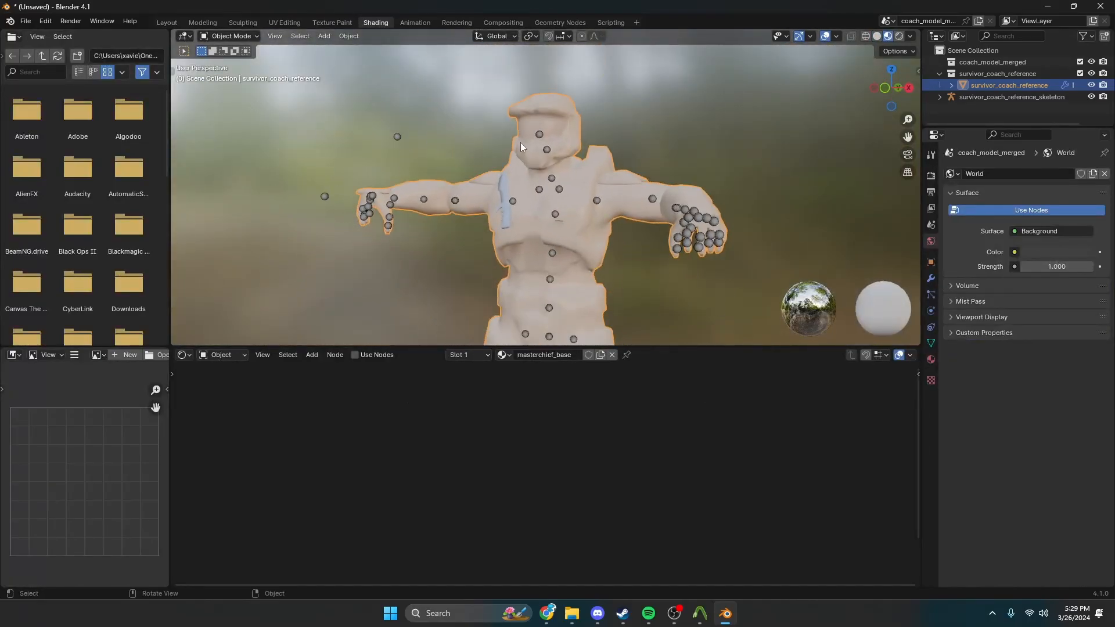
left_click(203, 22)
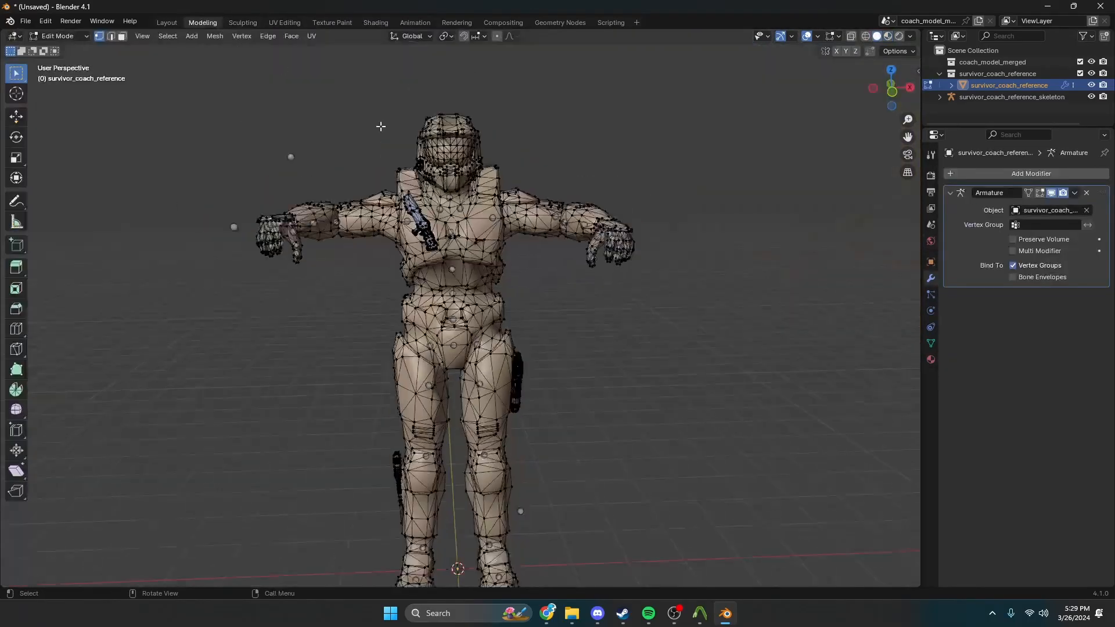
Switch to the File Explorer window showing the coach folder and go up to its parent folder tanky wanky
mouse_move(570, 616)
left_click(537, 555)
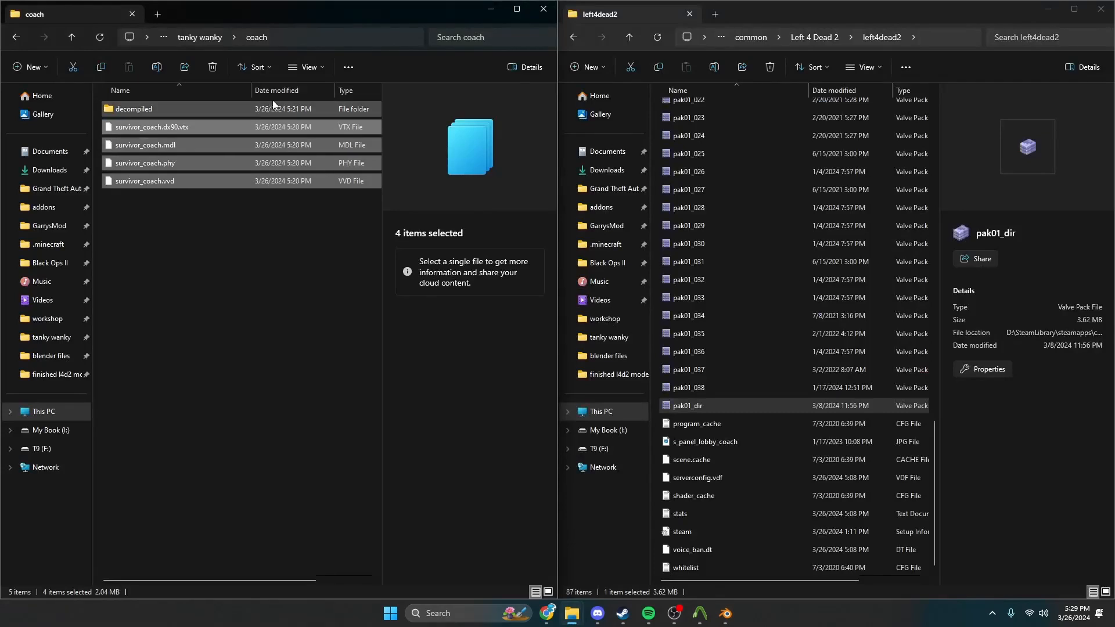
left_click(195, 37)
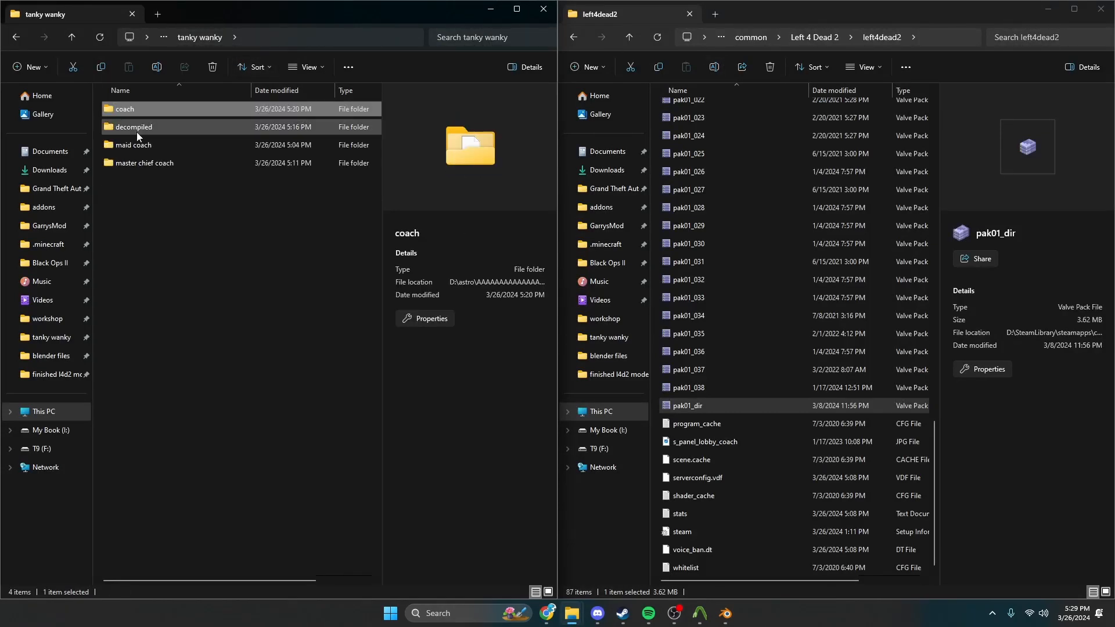
Browse master chief coach's materials, models, survivors, master_chief_coach folders and open the masterchief_base texture in VTFEdit
double_click(145, 162)
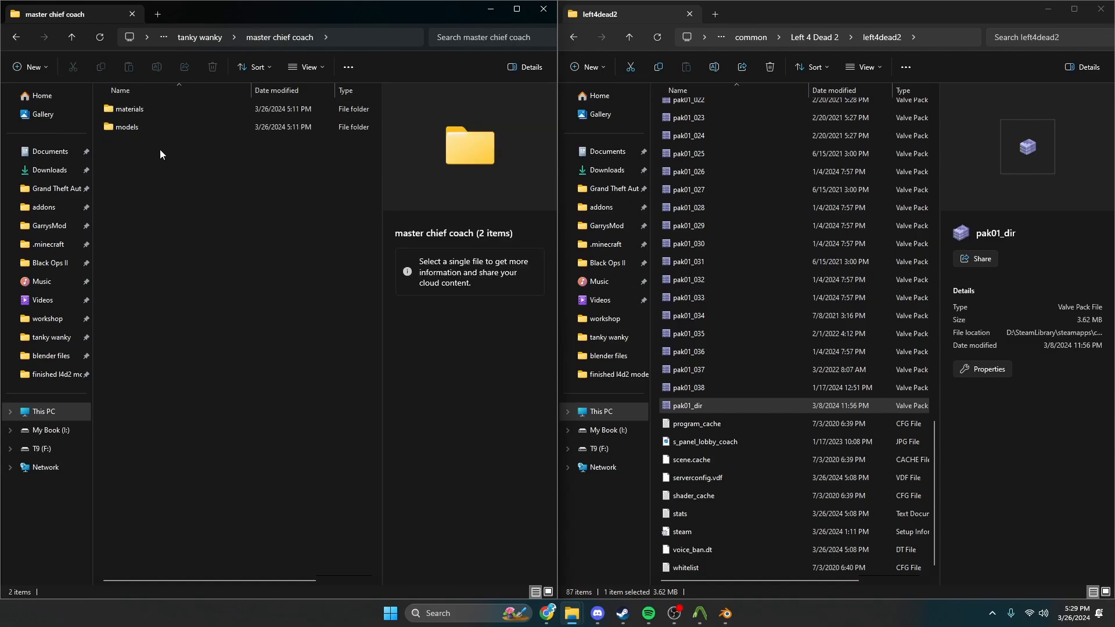
double_click(165, 110)
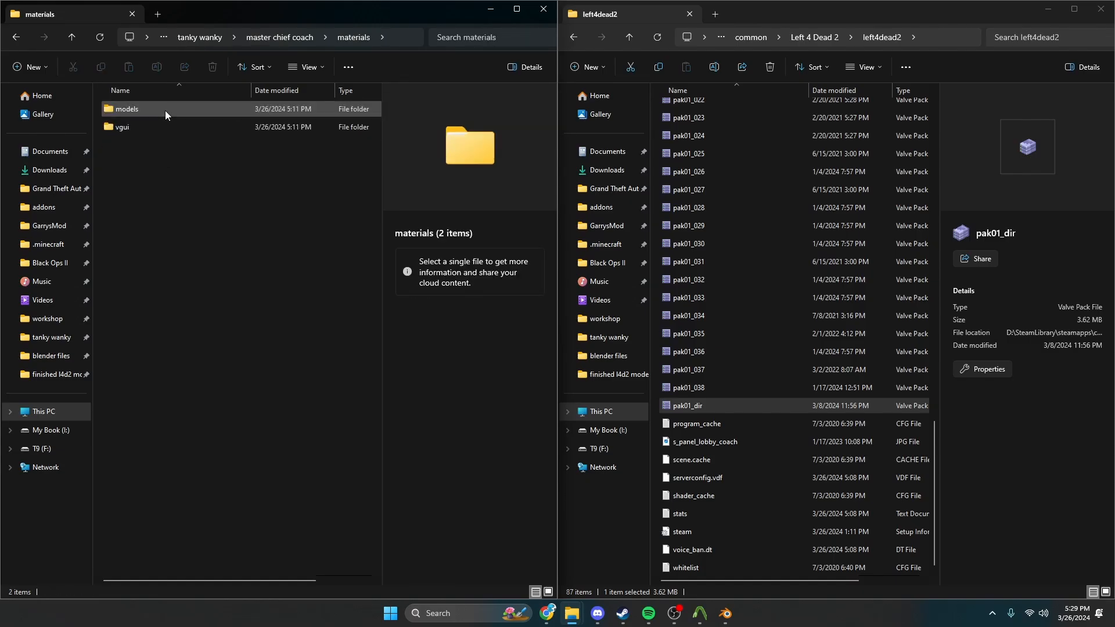
double_click(165, 110)
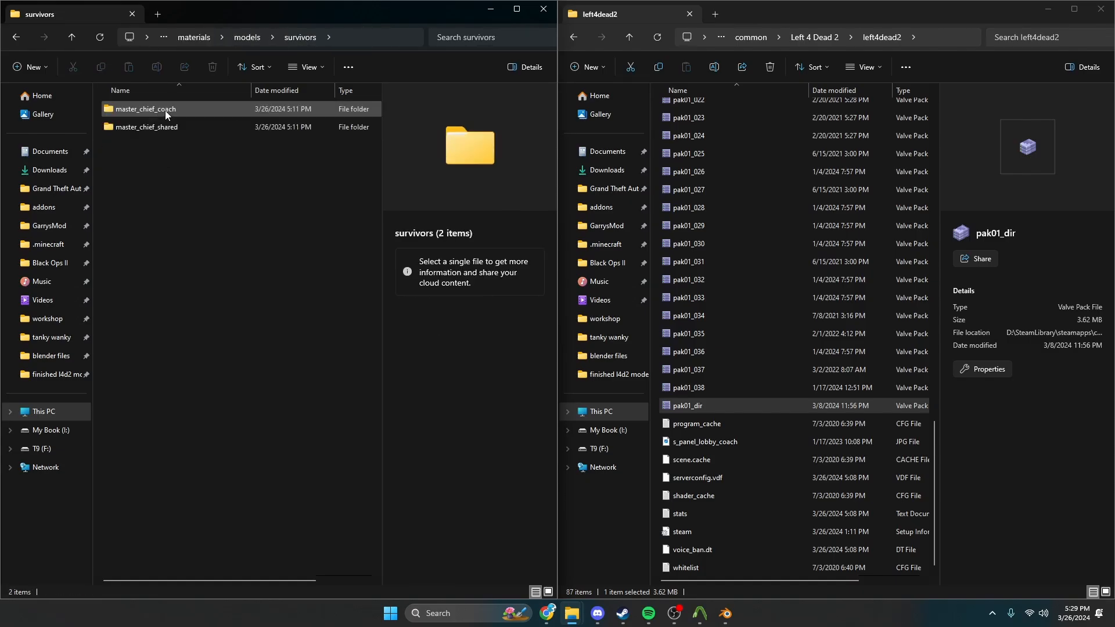
double_click(165, 110)
left_click(143, 132)
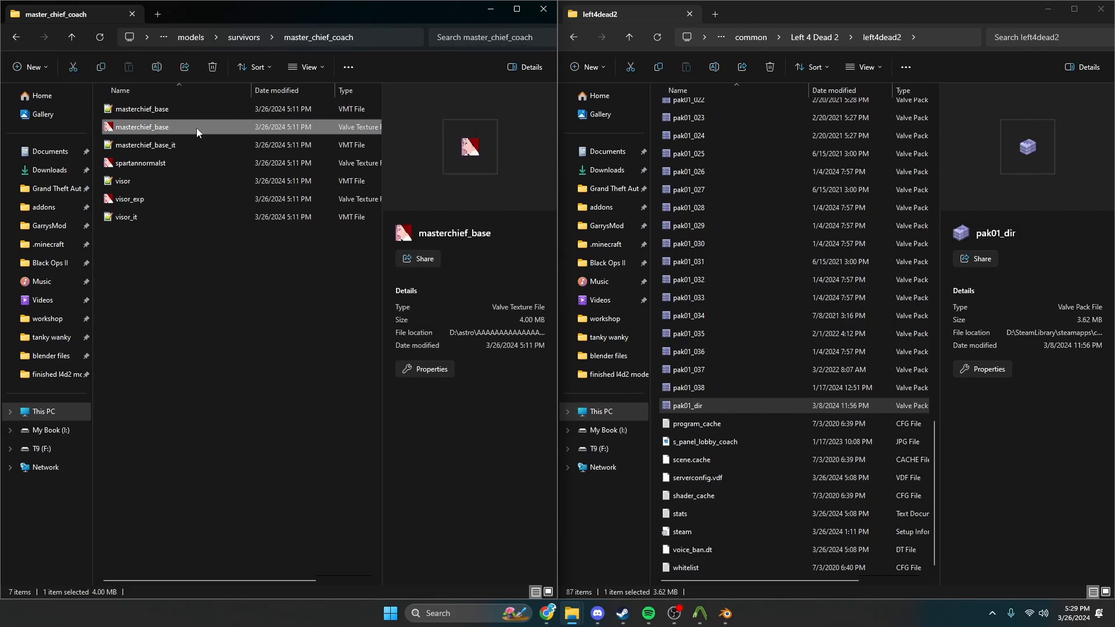
double_click(179, 125)
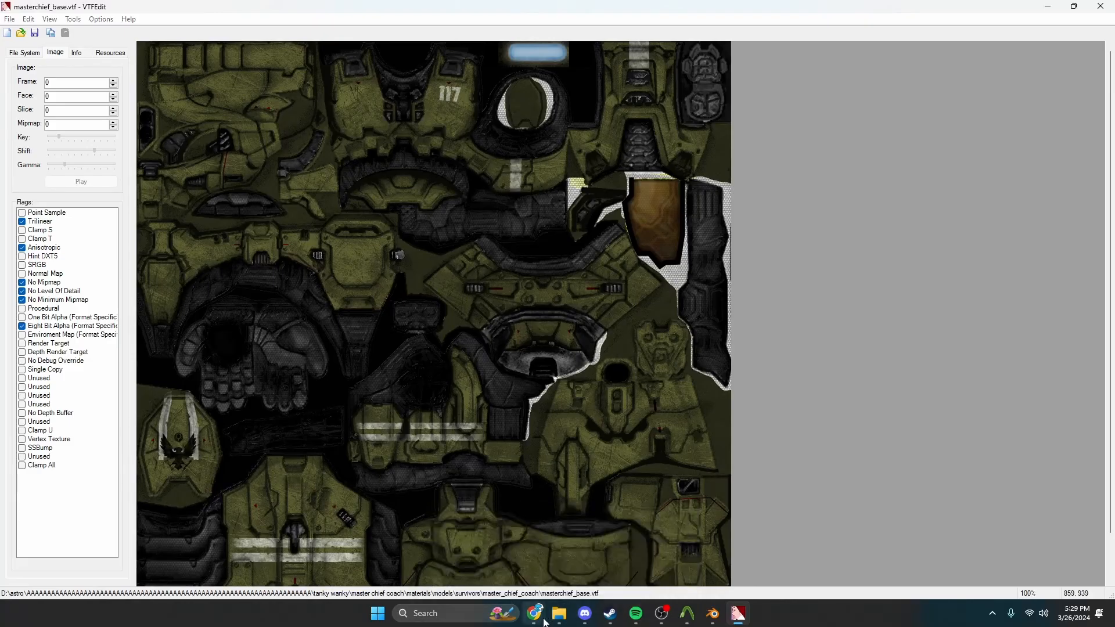
Switch to the Chrome window showing Blender Source Tools and search the web for vtfedit
mouse_move(545, 620)
left_click(552, 578)
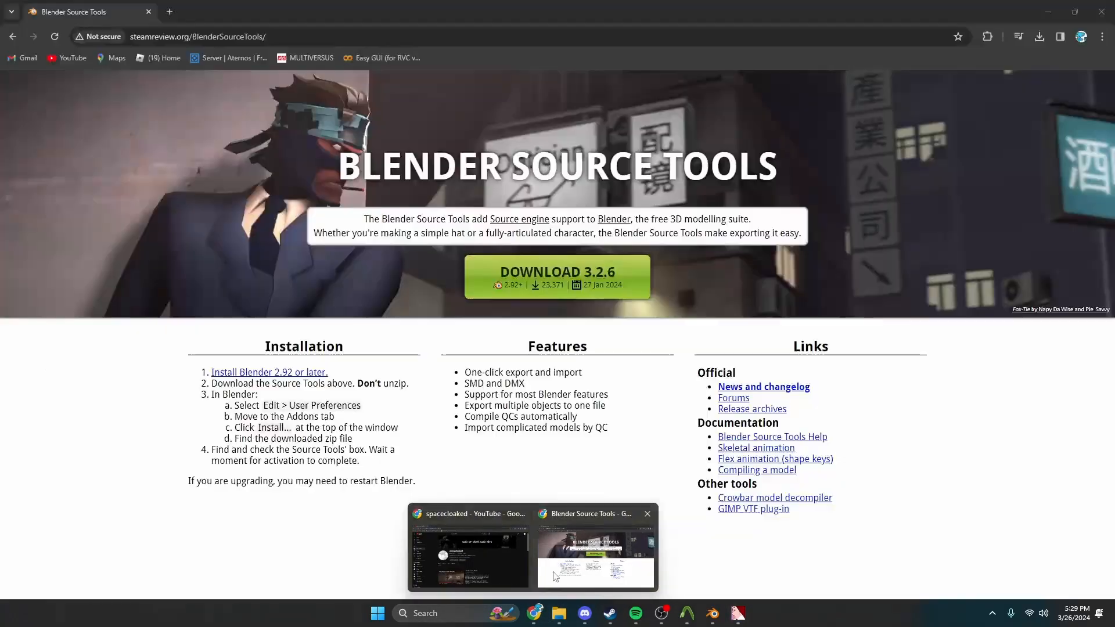
left_click(301, 36)
type("vtfedit")
key("Return")
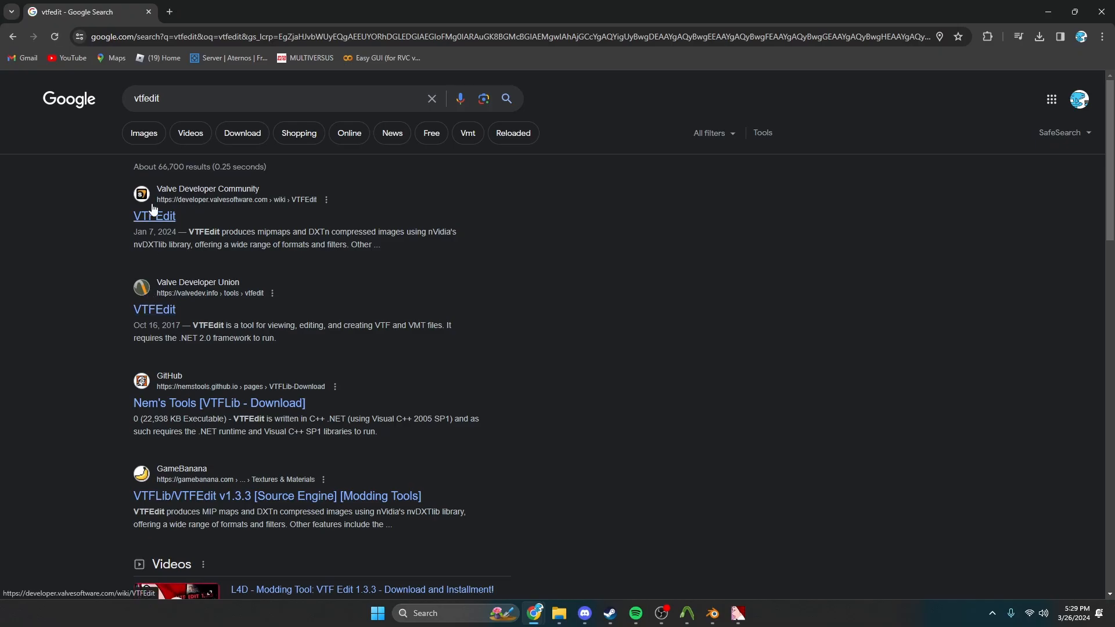
Open the Valve Developer Community's VTFEdit page, follow its GitHub-hosted Nem's Tools archive link and look over the VTFEdit downloads
left_click(154, 210)
scroll(246, 322, "down", 15)
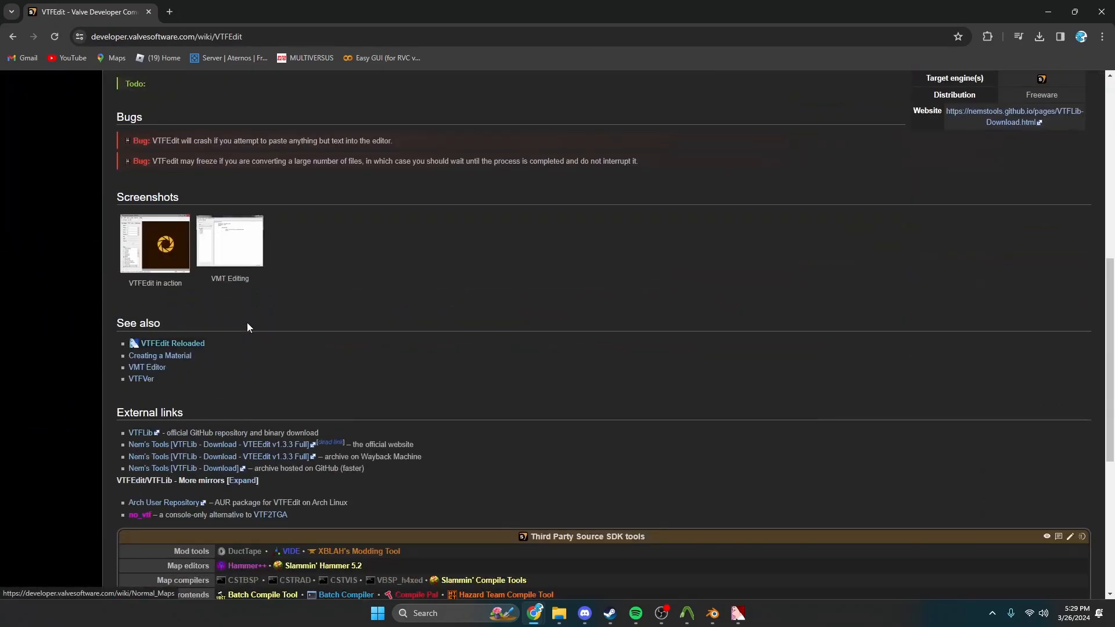
scroll(246, 327, "up", 1)
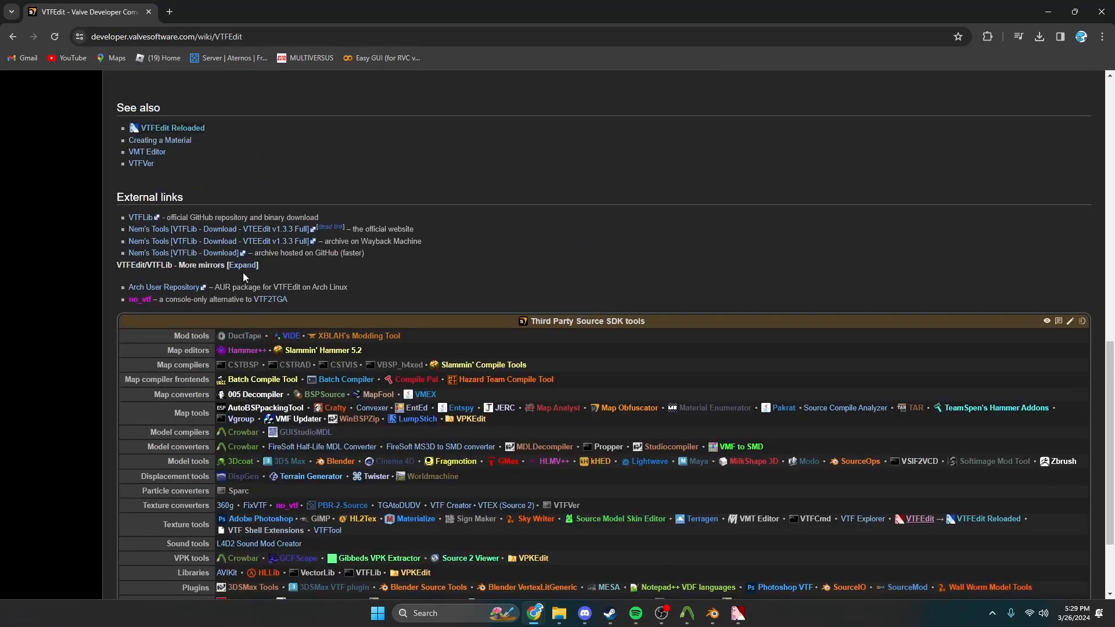
left_click(182, 254)
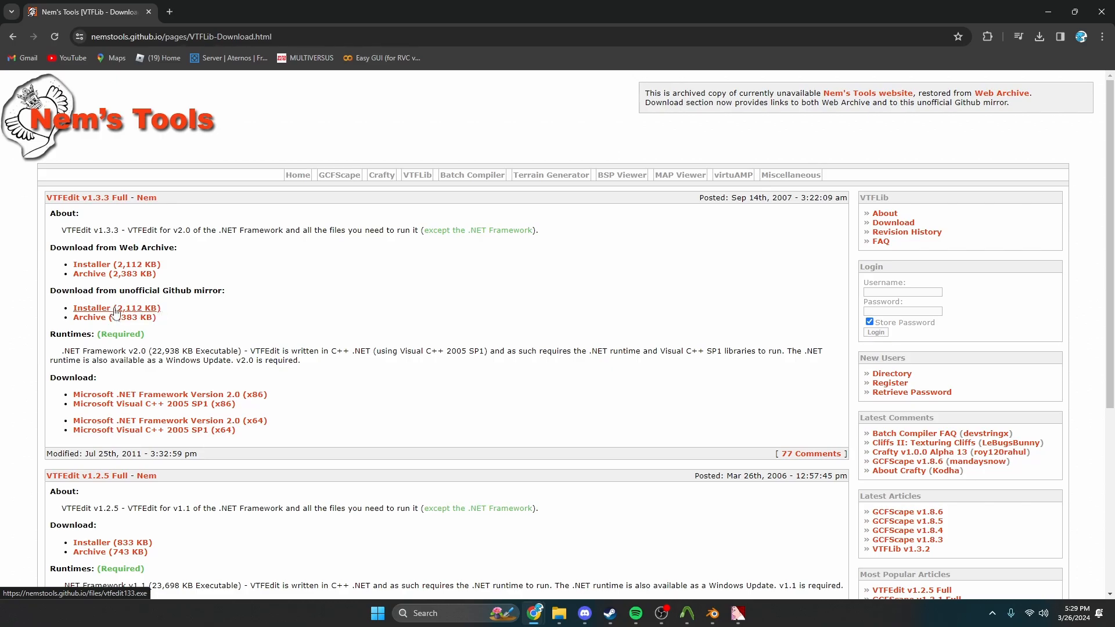
scroll(291, 310, "down", 5)
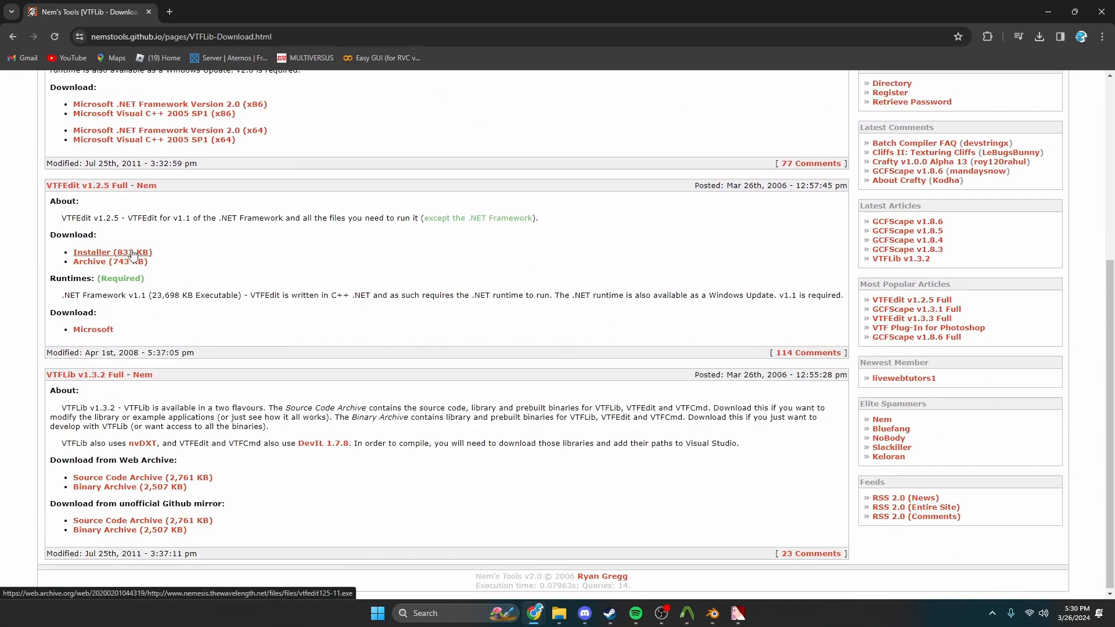
scroll(168, 193, "up", 4)
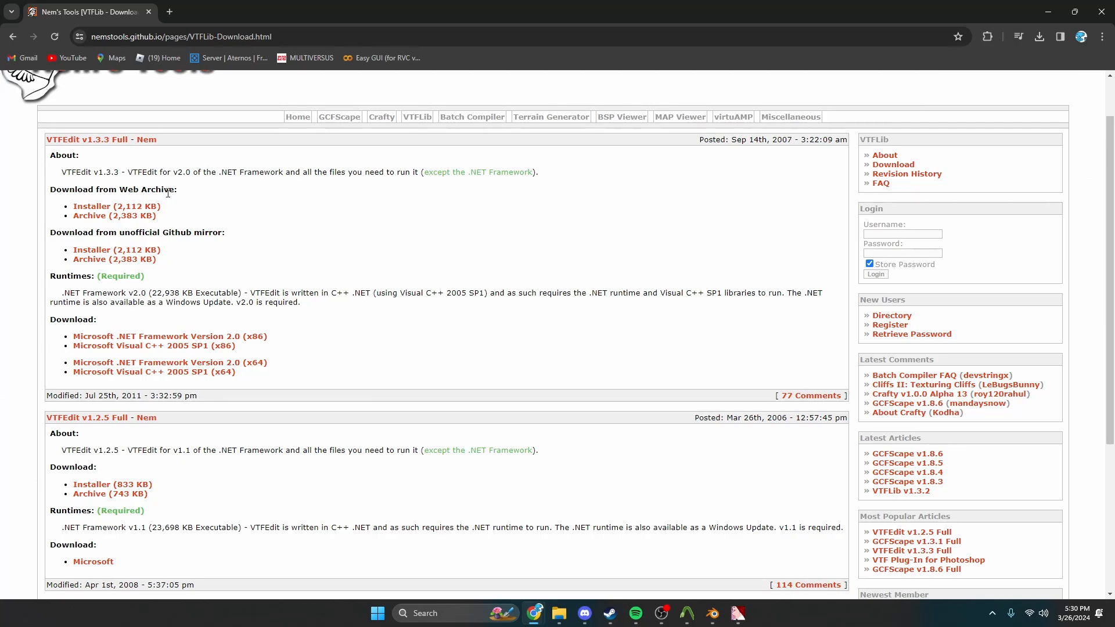
scroll(126, 209, "up", 1)
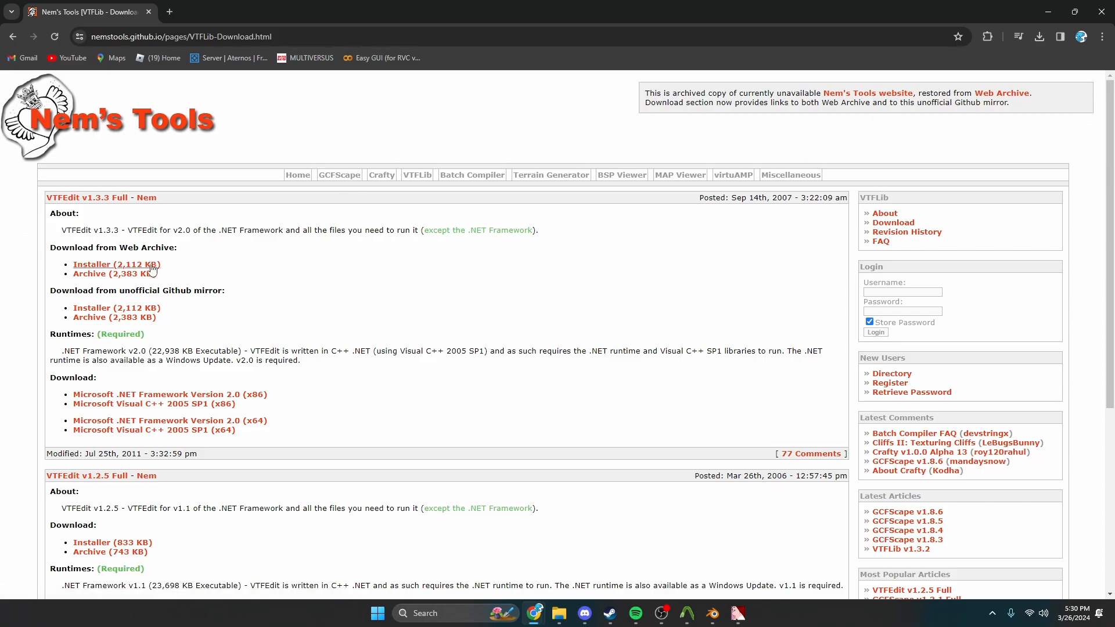
scroll(150, 268, "down", 5)
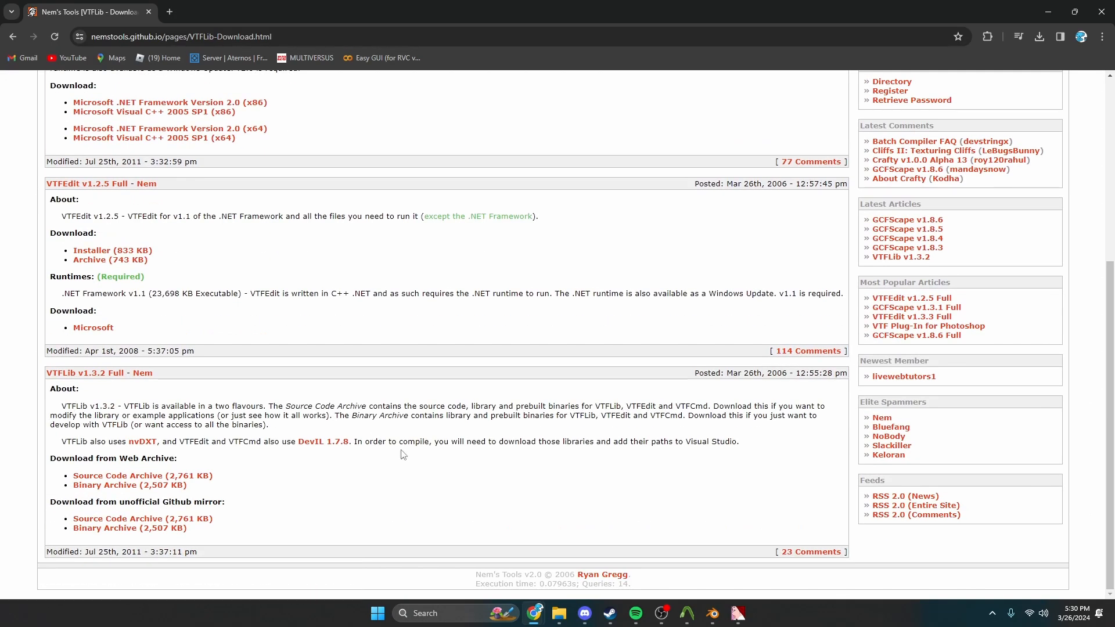
Return to VTFEdit, export the masterchief_base texture to Downloads as a JPEG file, and close VTFEdit
left_click(741, 614)
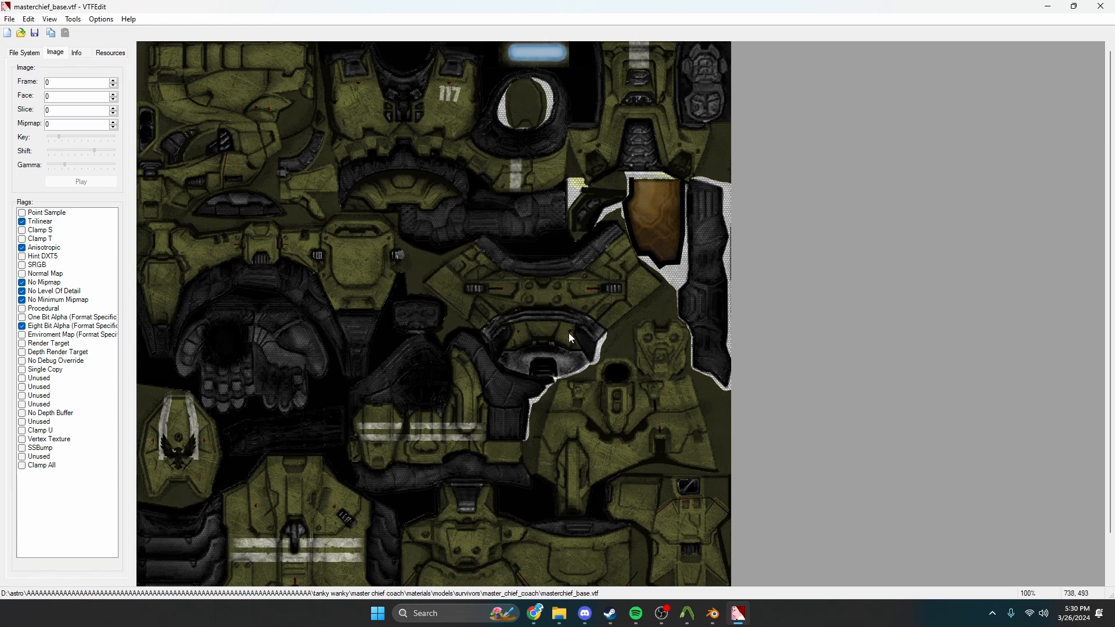
mouse_move(713, 613)
left_click(702, 581)
left_click(9, 19)
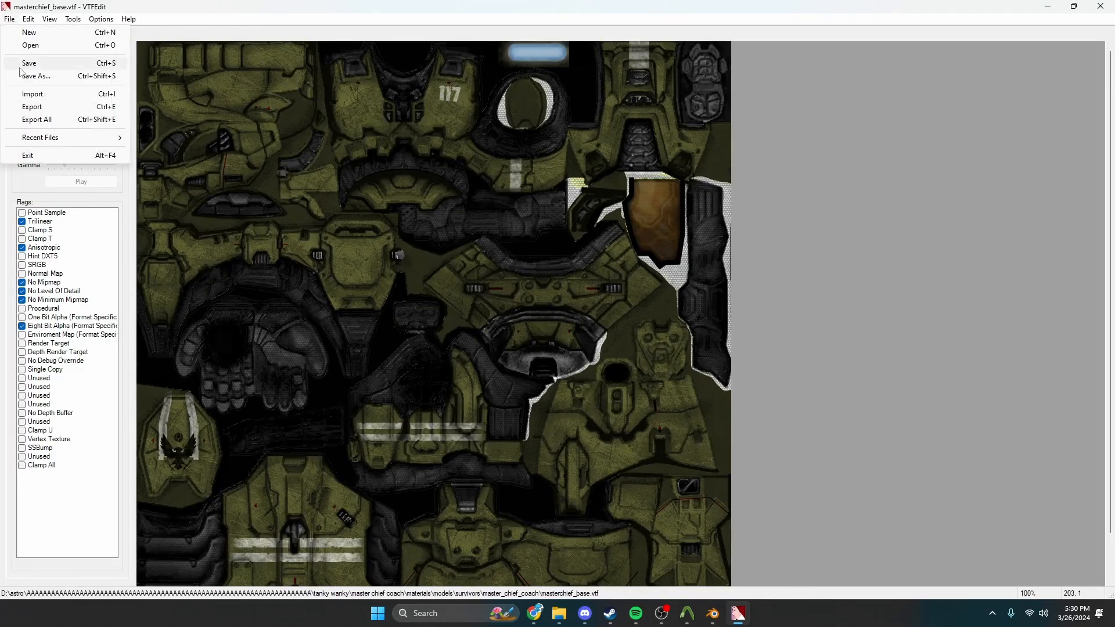
left_click(33, 110)
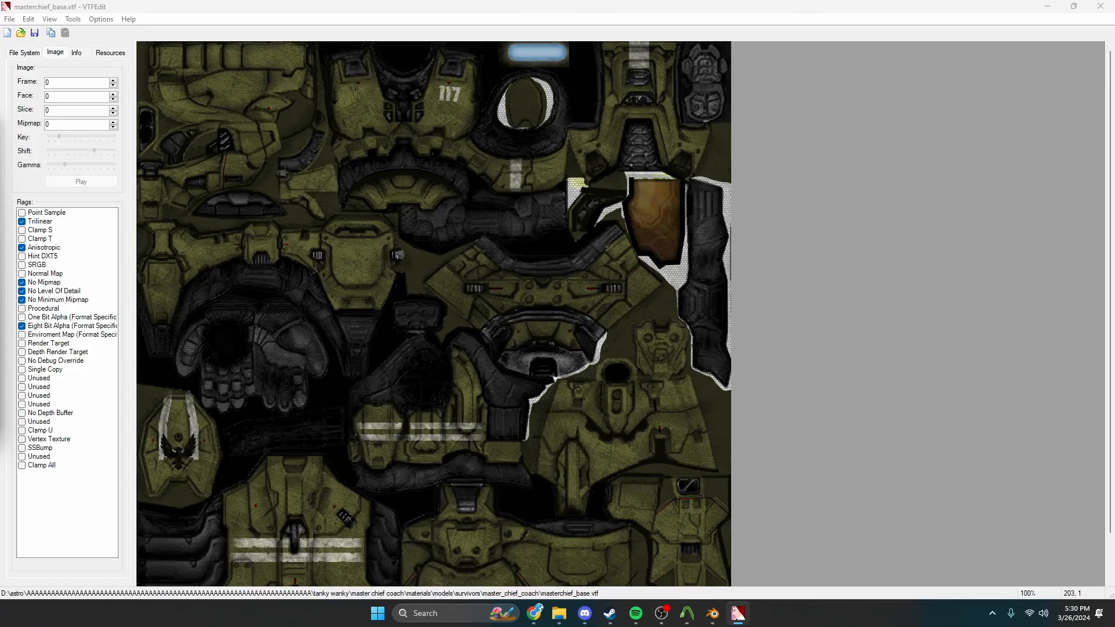
left_click_drag(298, 114, 395, 149)
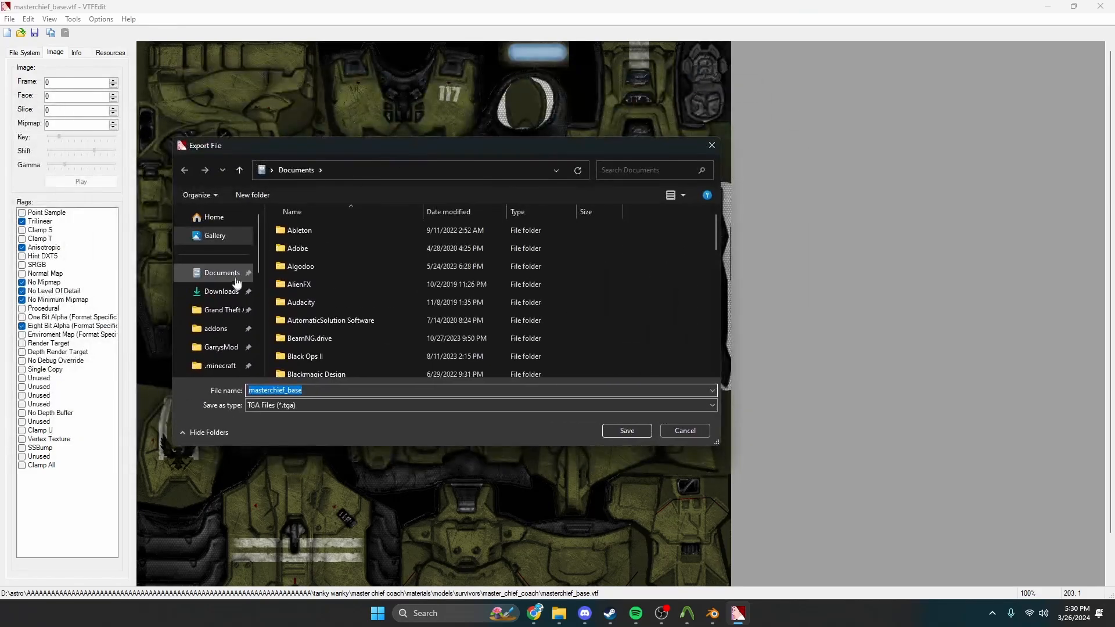
left_click(222, 292)
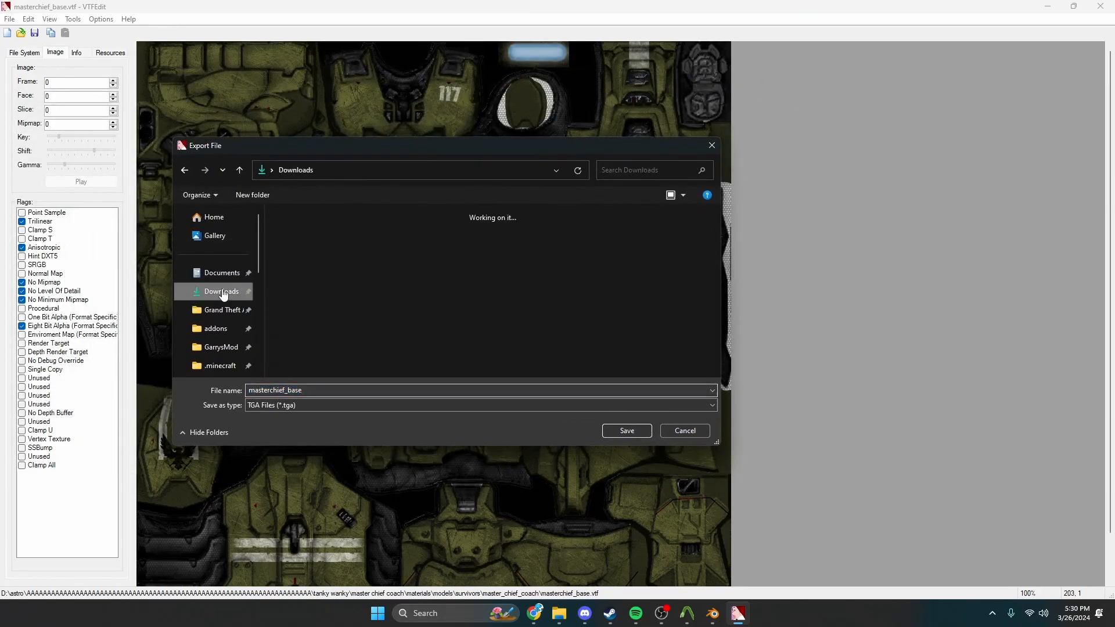
left_click(280, 406)
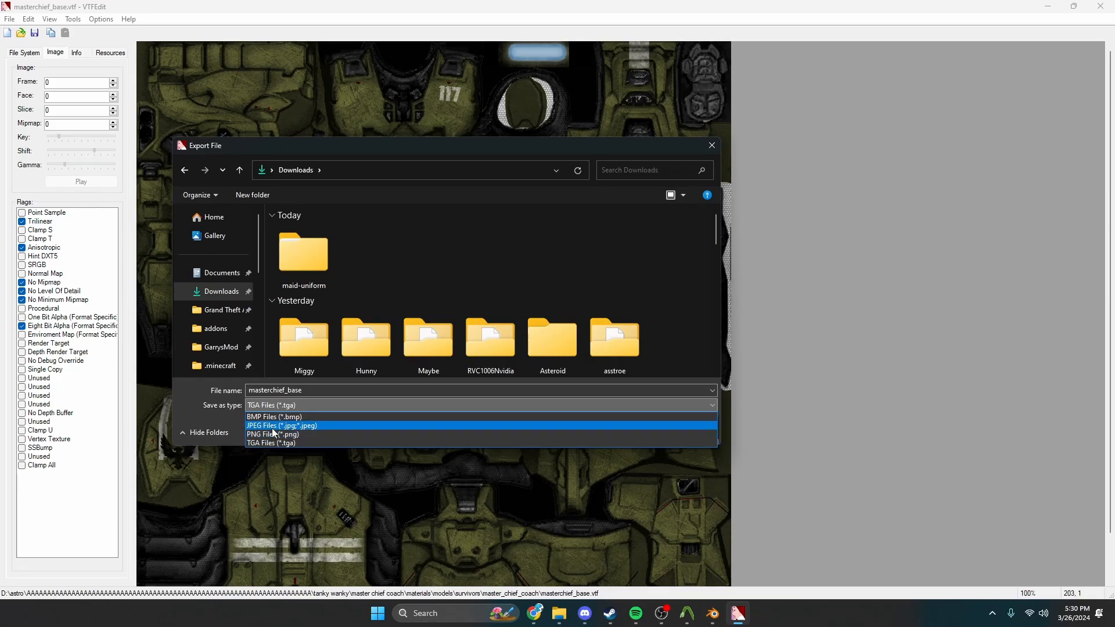
left_click(273, 427)
left_click(626, 436)
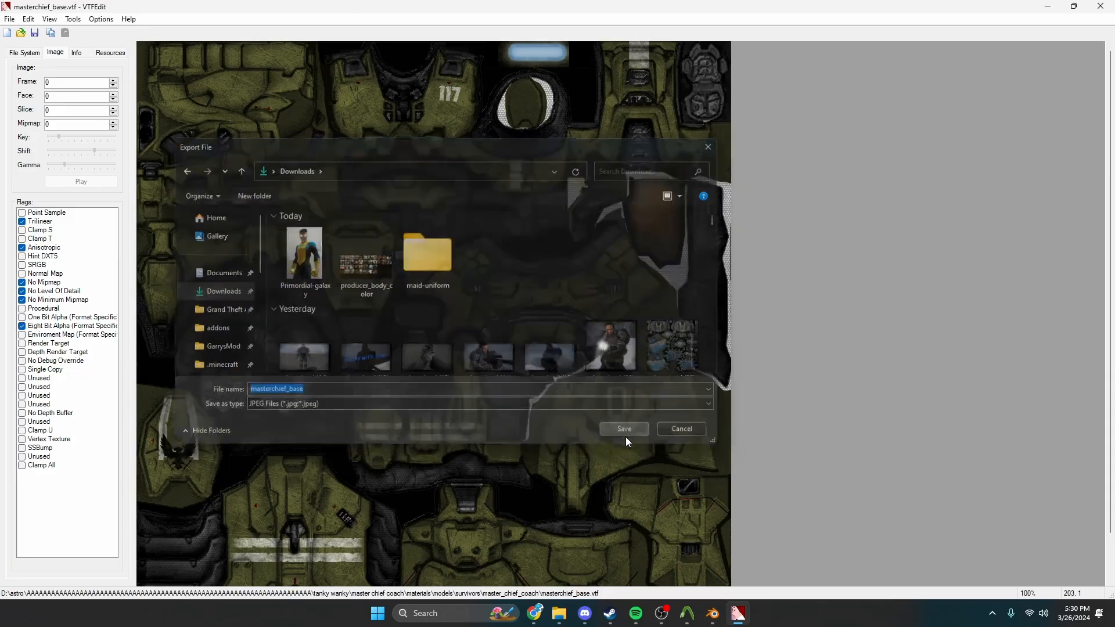
left_click(1101, 7)
Open visor_exp from the master_chief_coach folder, export it to Downloads as a JPEG file, and close VTFEdit
mouse_move(572, 614)
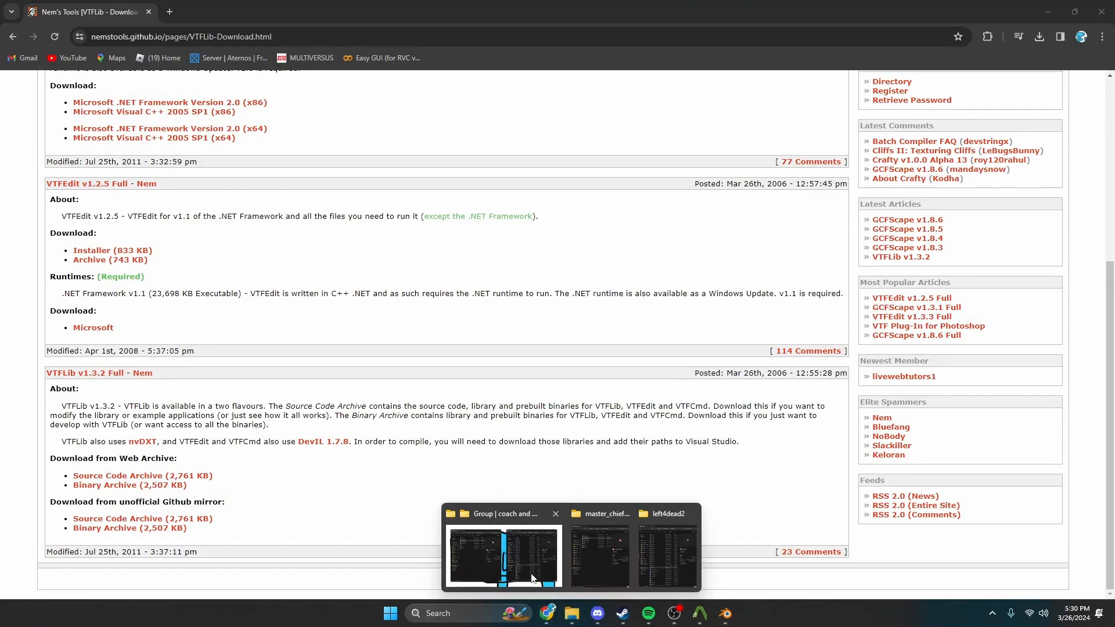
left_click(532, 578)
left_click(172, 162)
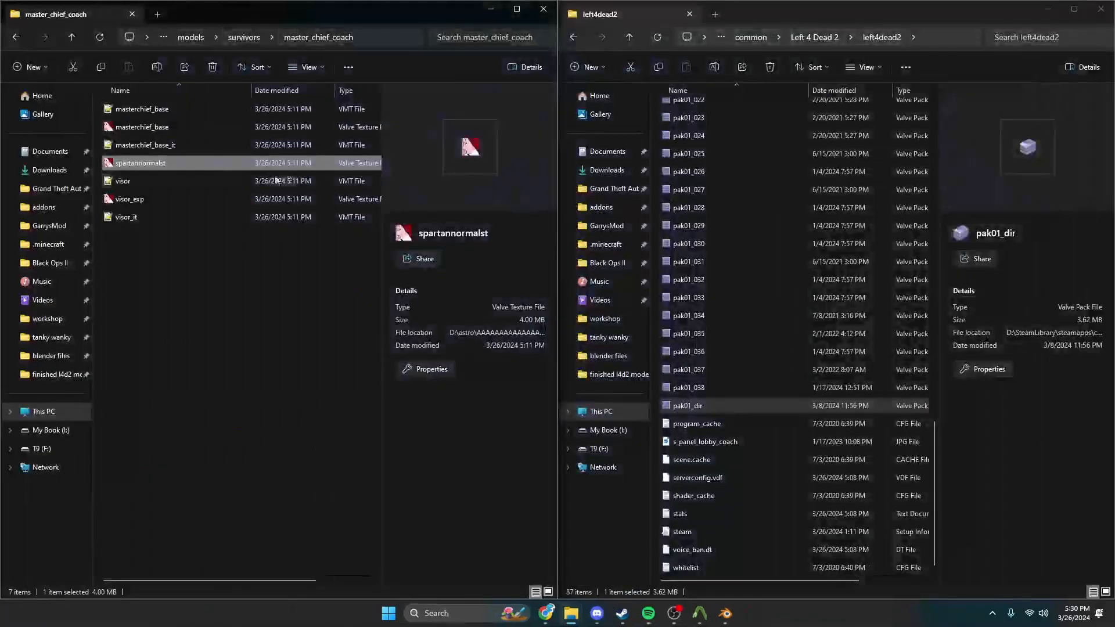
double_click(203, 197)
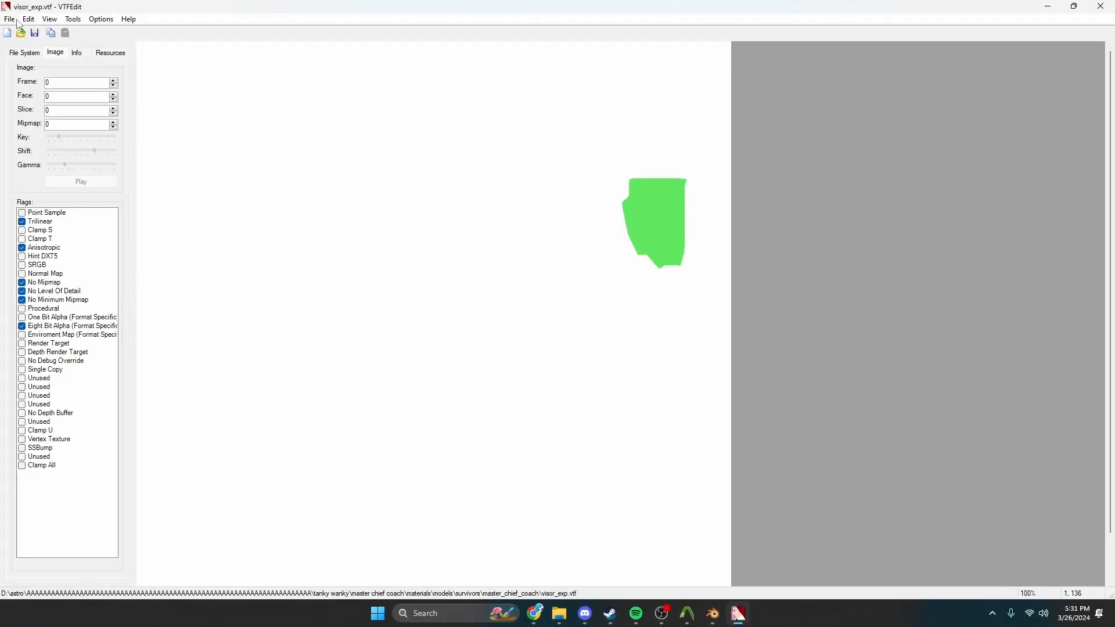
left_click(14, 20)
left_click(36, 107)
left_click(268, 406)
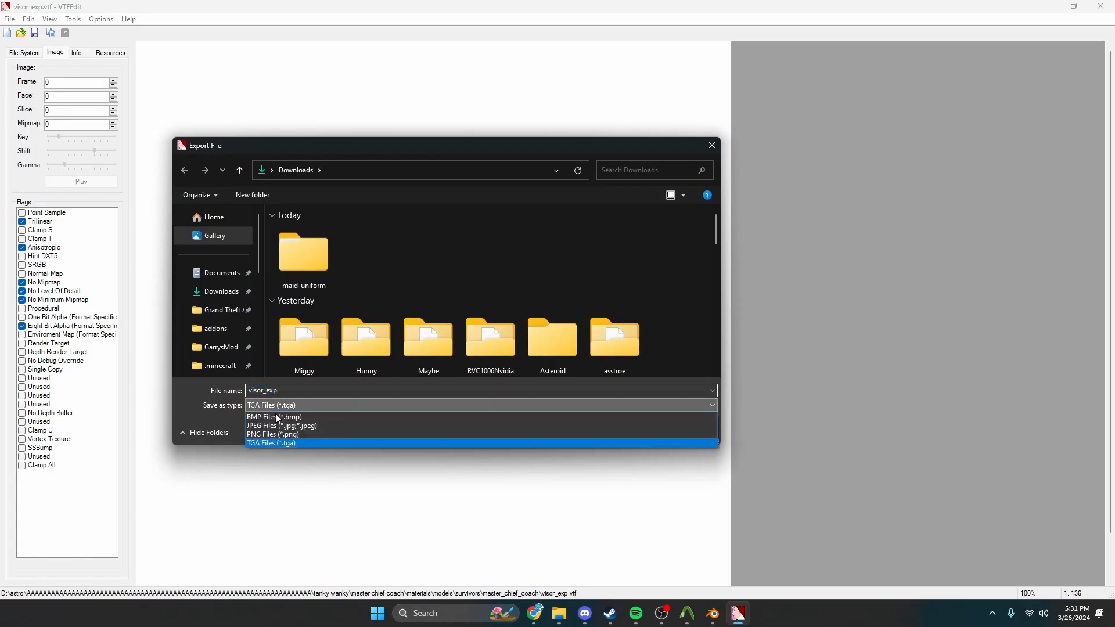
left_click(308, 425)
left_click(627, 431)
left_click(1101, 6)
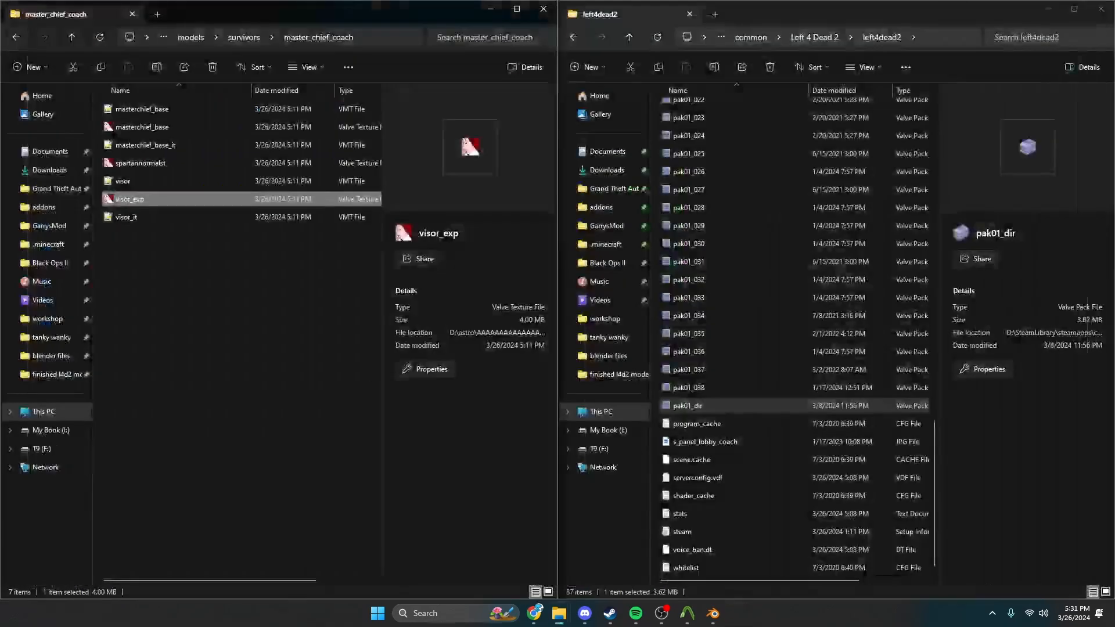
Go to the master_chief_shared folder, view the marinepack_normal texture in VTFEdit and close it
left_click(241, 37)
double_click(165, 127)
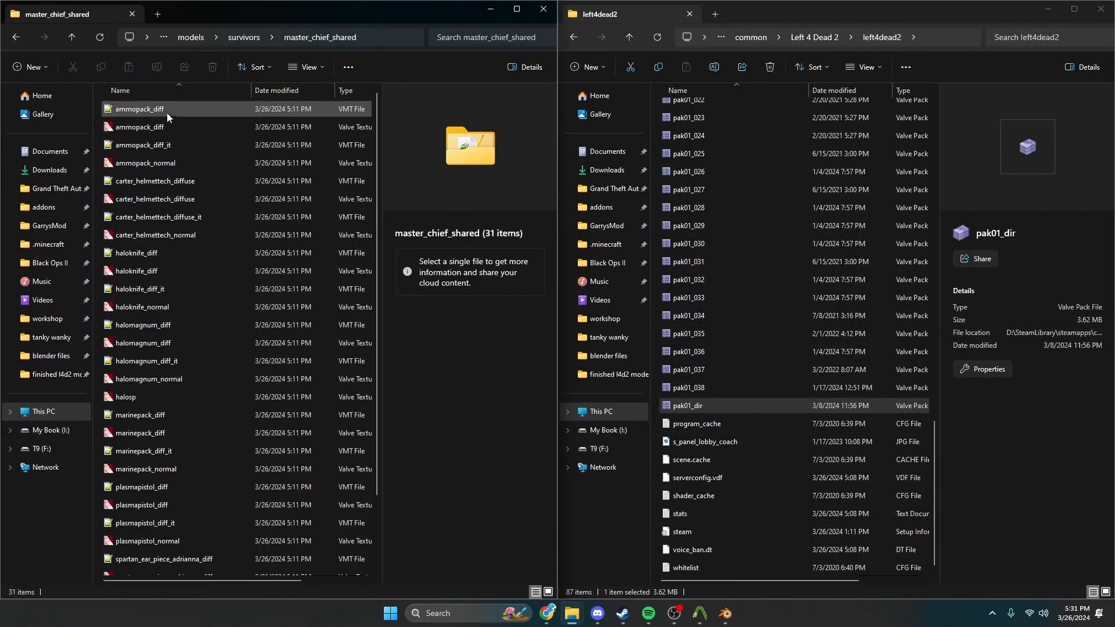
scroll(172, 214, "down", 3)
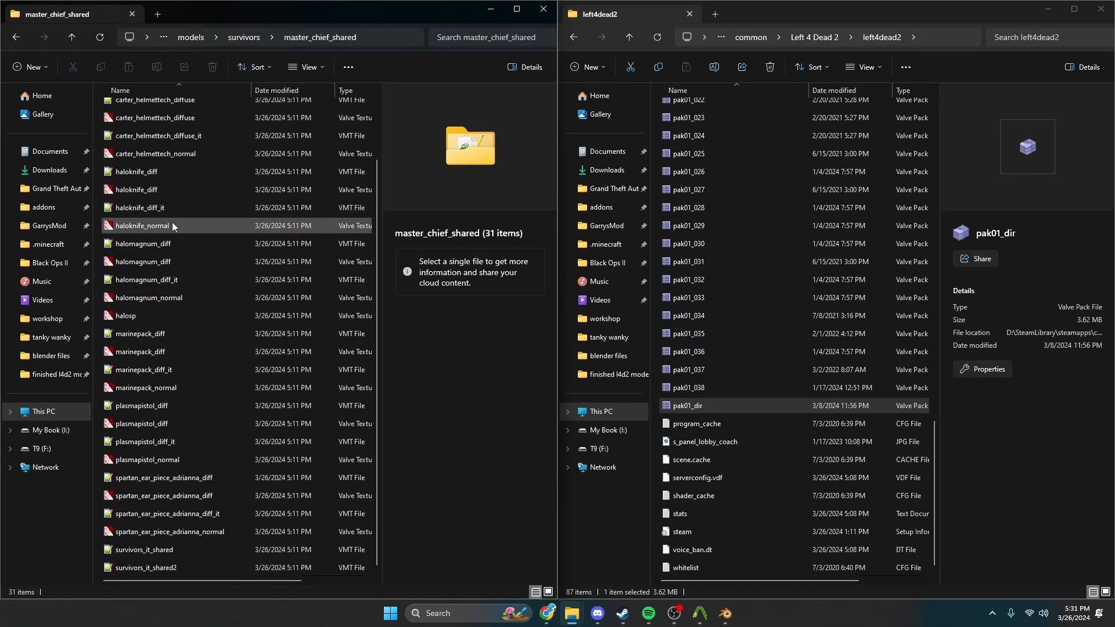
double_click(165, 387)
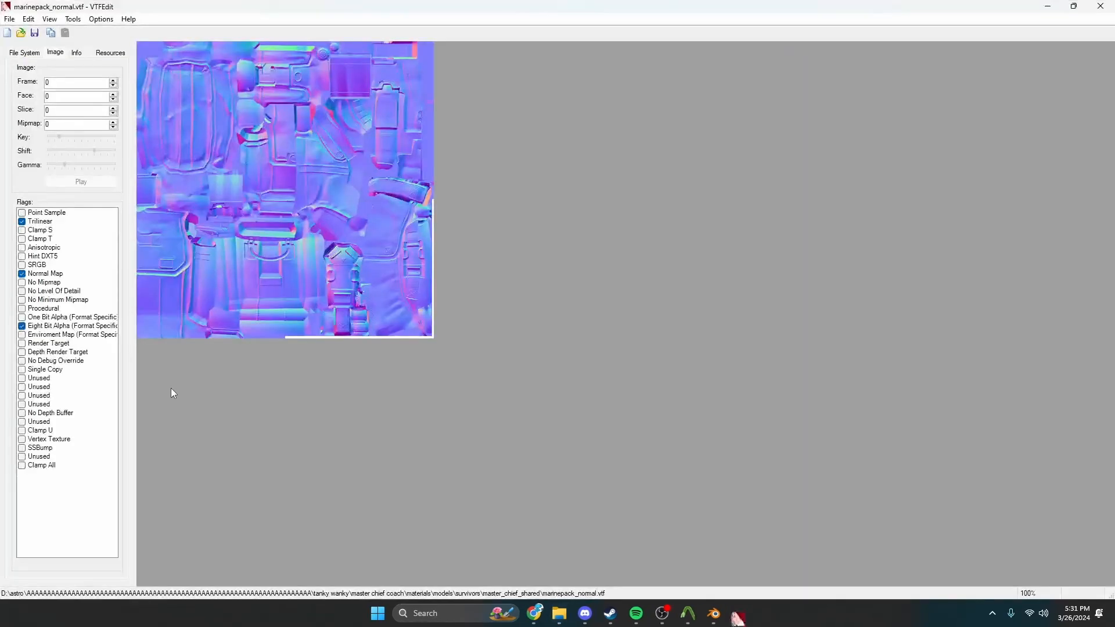
left_click(1101, 5)
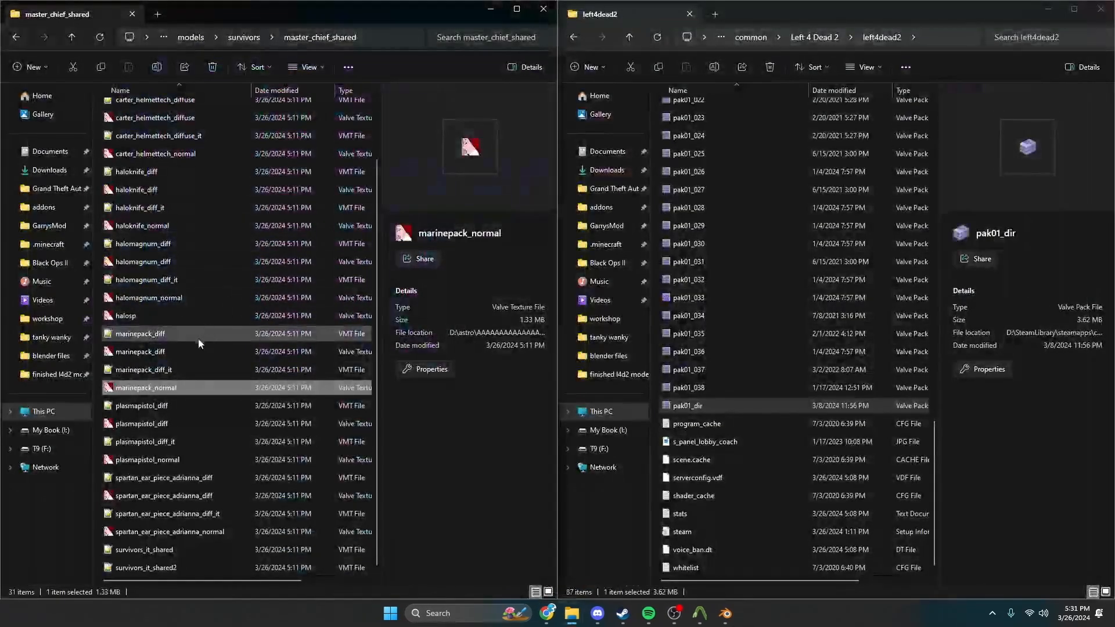
double_click(184, 351)
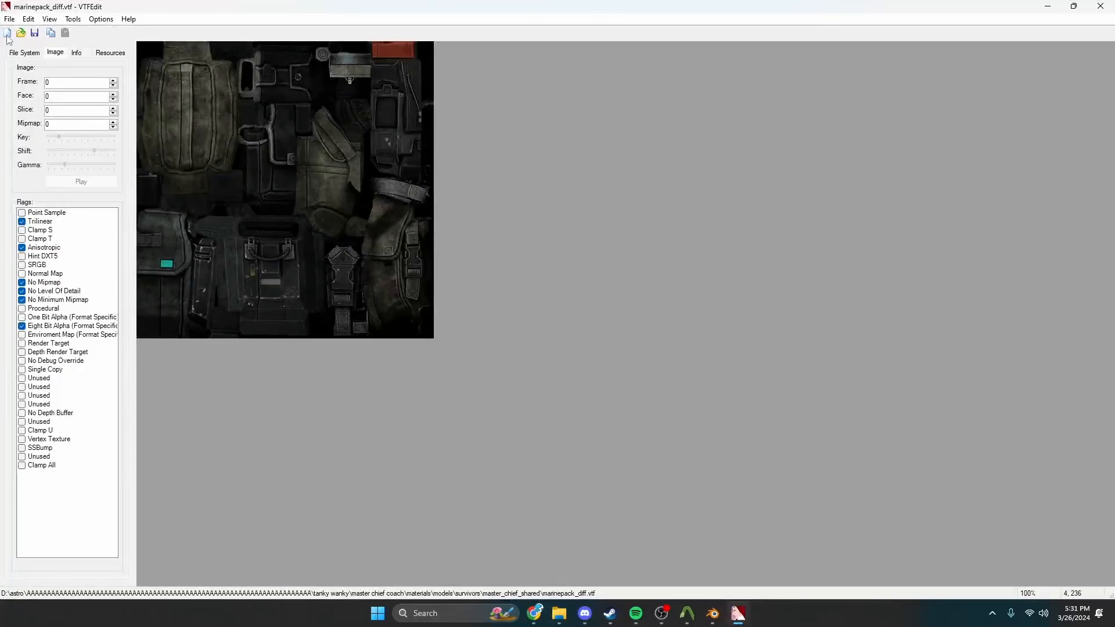
left_click(9, 18)
left_click(32, 107)
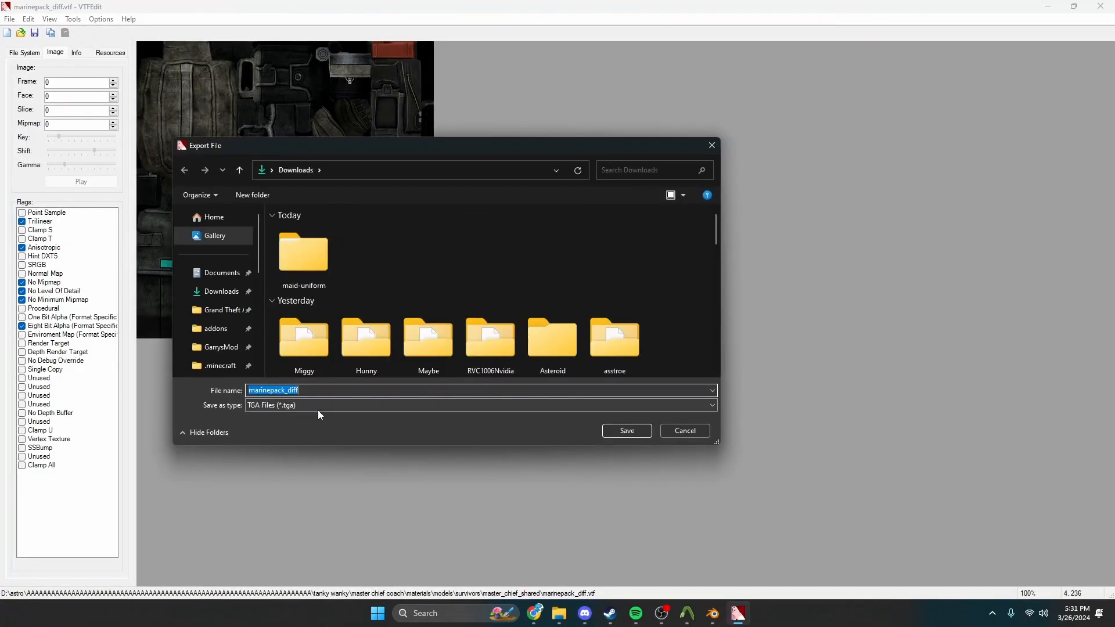
left_click(691, 431)
left_click(1100, 5)
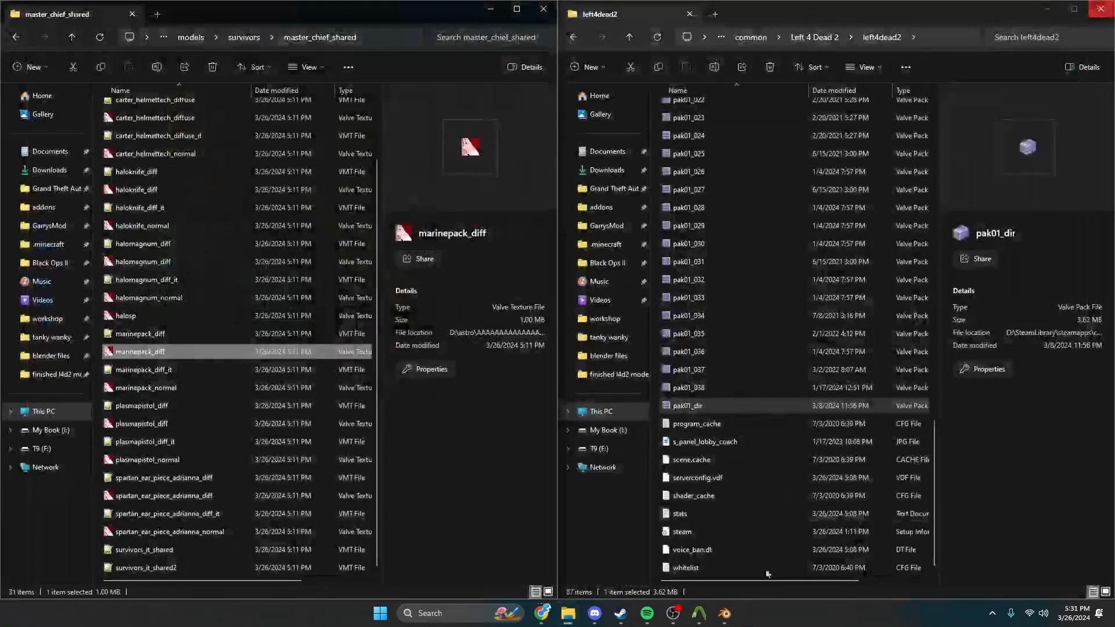
Switch to Blender to inspect the armored model, and return to the File Explorer windows
left_click(726, 613)
scroll(501, 286, "up", 3)
middle_click_drag(501, 287, 528, 487)
scroll(541, 353, "up", 2)
mouse_move(572, 610)
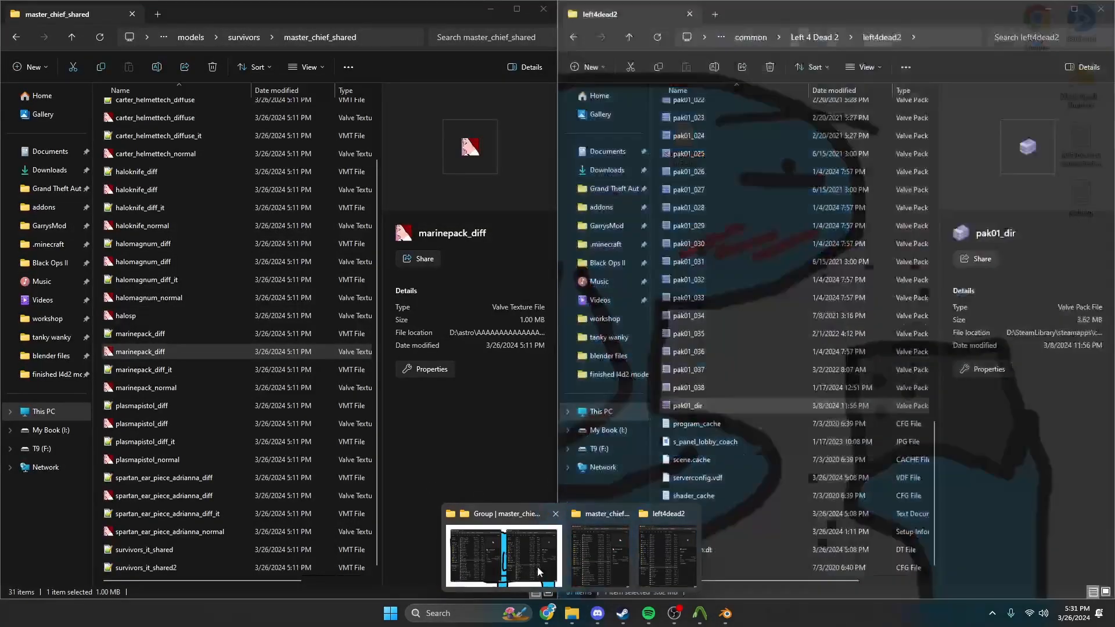
left_click(538, 557)
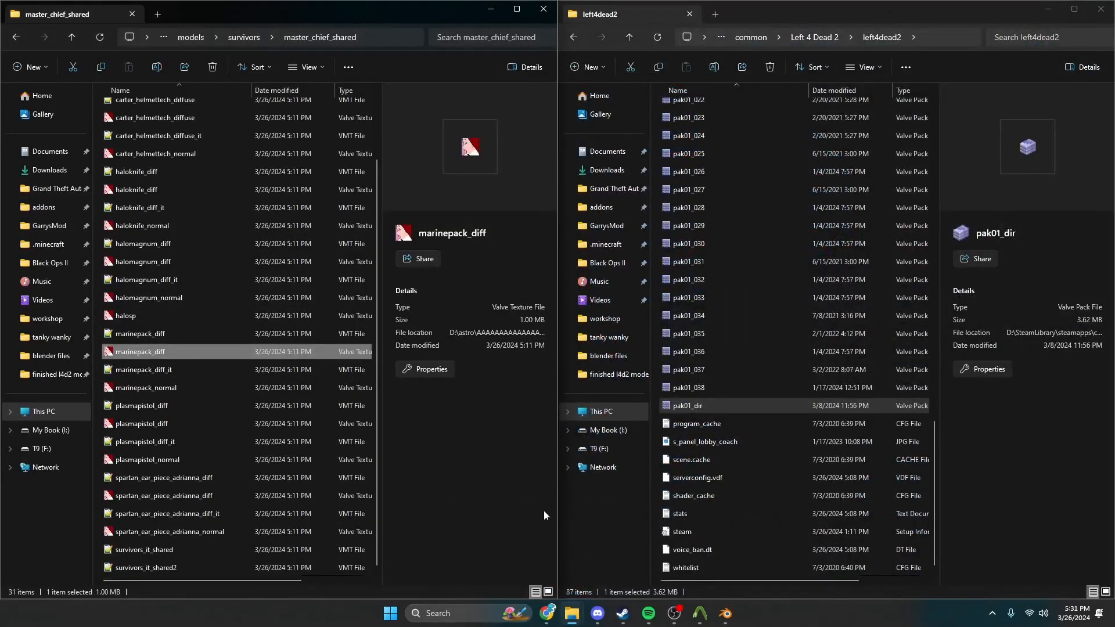
Open the Downloads folder, select the masterchief_base image, and move the folder window aside to uncover Blender
left_click(608, 169)
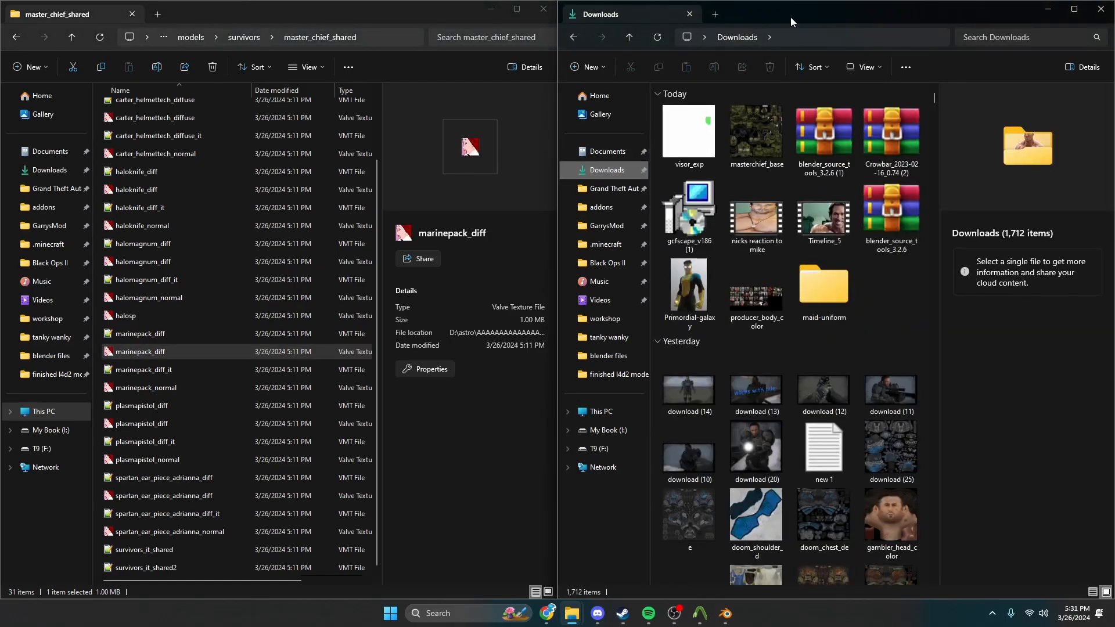
left_click(491, 9)
left_click_drag(618, 13, 241, 93)
left_click(167, 212)
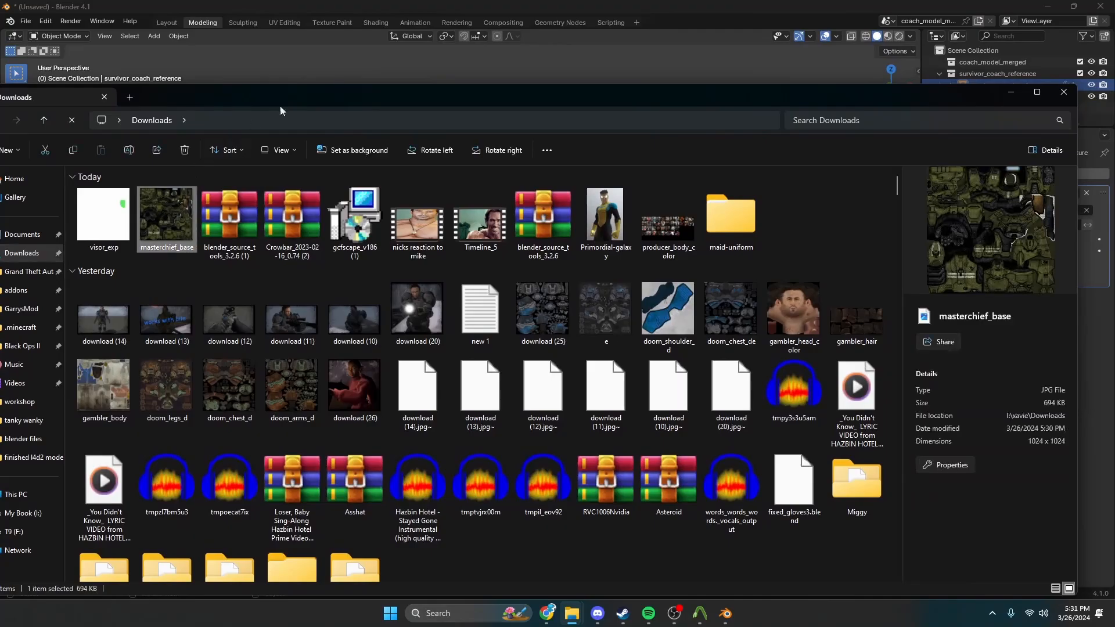
left_click_drag(336, 93, 0, 97)
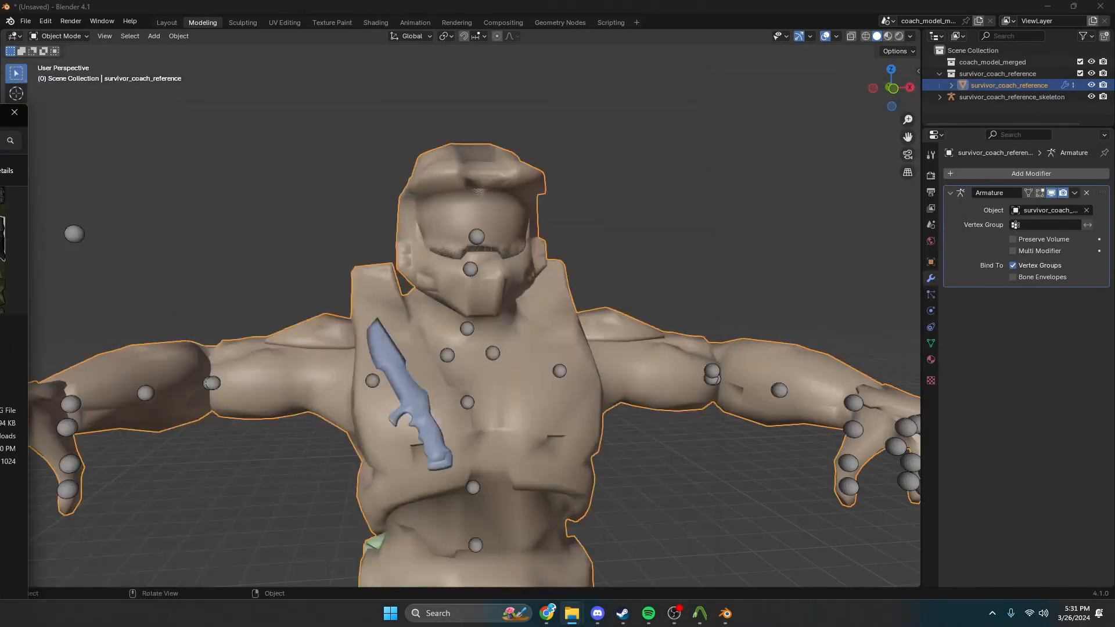
Switch to the Shading workspace and enable nodes for the masterchief_base material
left_click(375, 23)
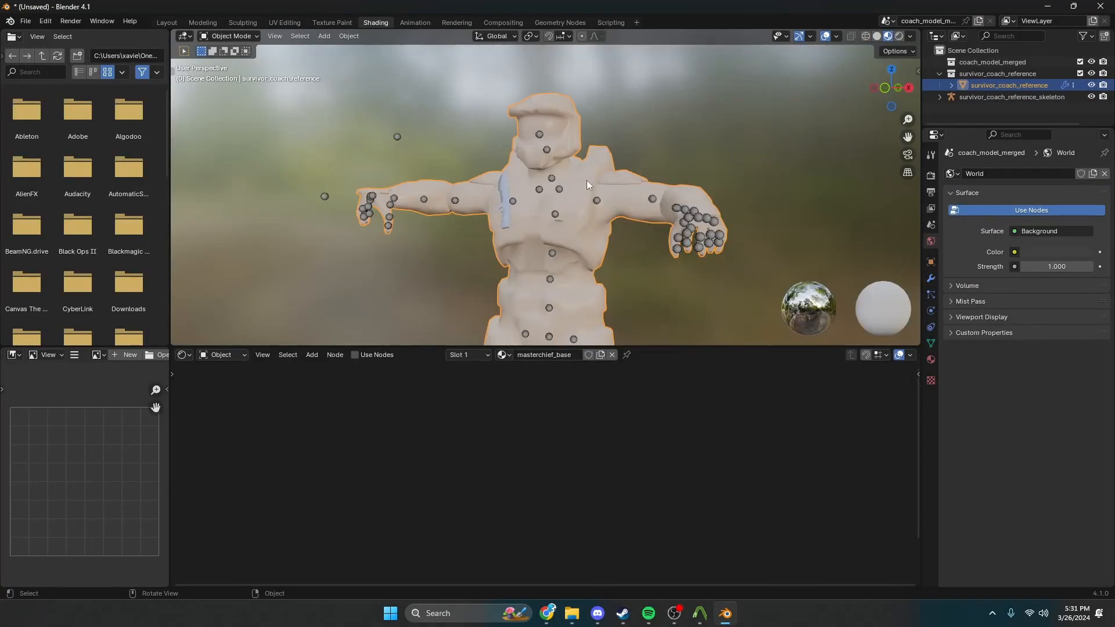
left_click(931, 360)
scroll(726, 229, "up", 5)
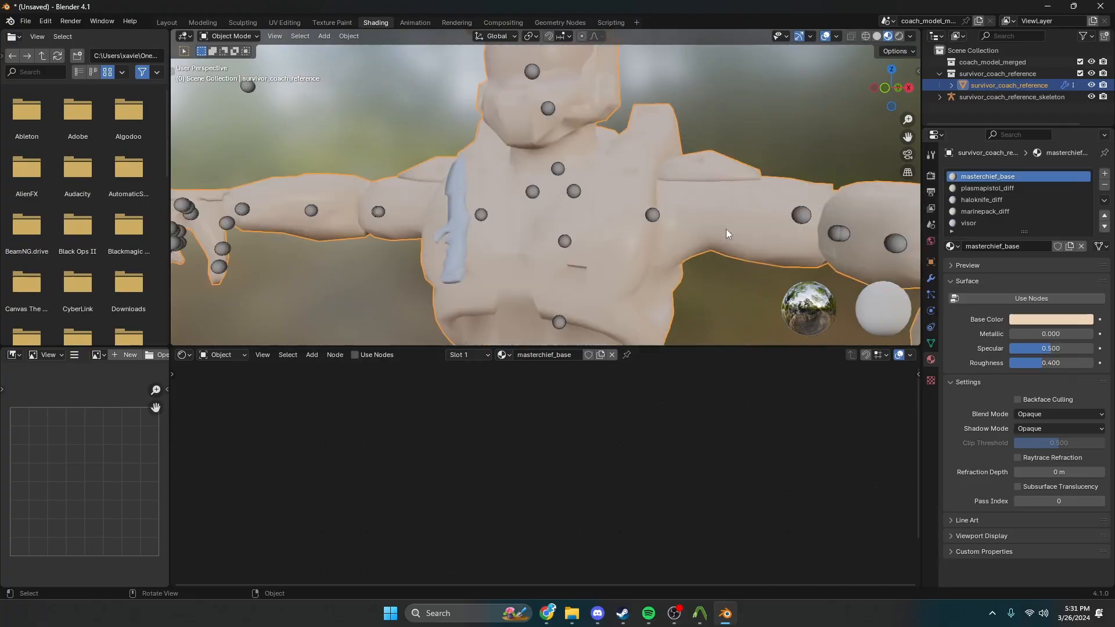
left_click(1011, 296)
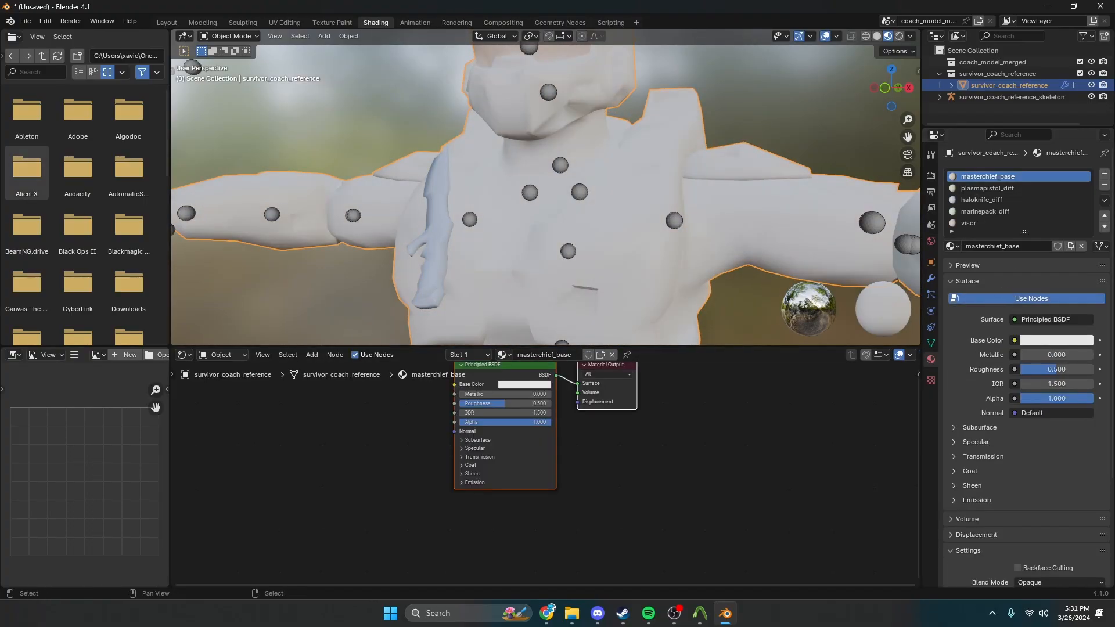
Add masterchief_base.jpg from Downloads as an image texture node and connect its Color output to the Principled BSDF's Base Color
left_click_drag(257, 457, 323, 455)
left_click_drag(325, 432, 341, 392)
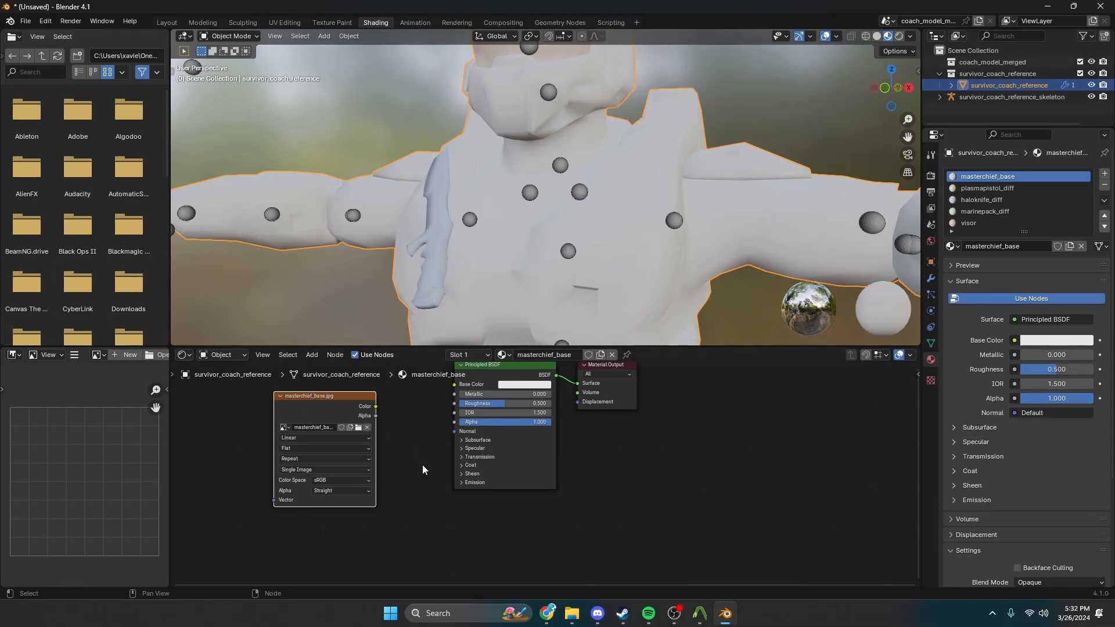
middle_click_drag(423, 465, 421, 511)
left_click_drag(323, 447, 390, 438)
left_click_drag(473, 429, 473, 430)
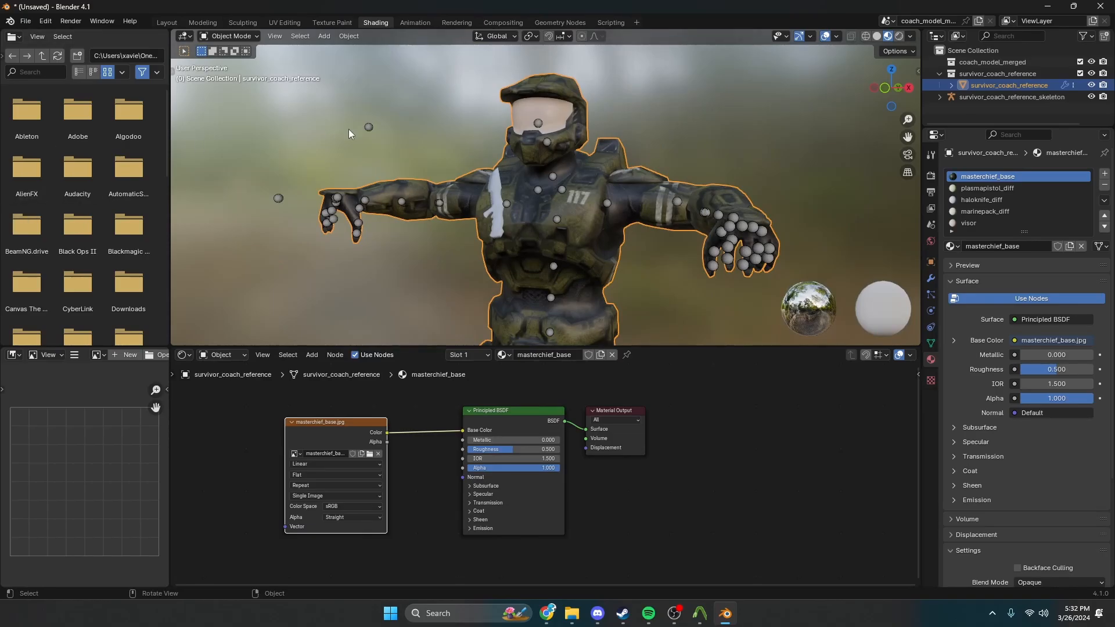
Enable nodes for the visor material and connect an image texture of visor_exp.jpg to its Base Color
middle_click_drag(388, 126, 426, 119)
scroll(451, 228, "up", 2)
scroll(452, 228, "up", 4)
scroll(426, 119, "down", 3)
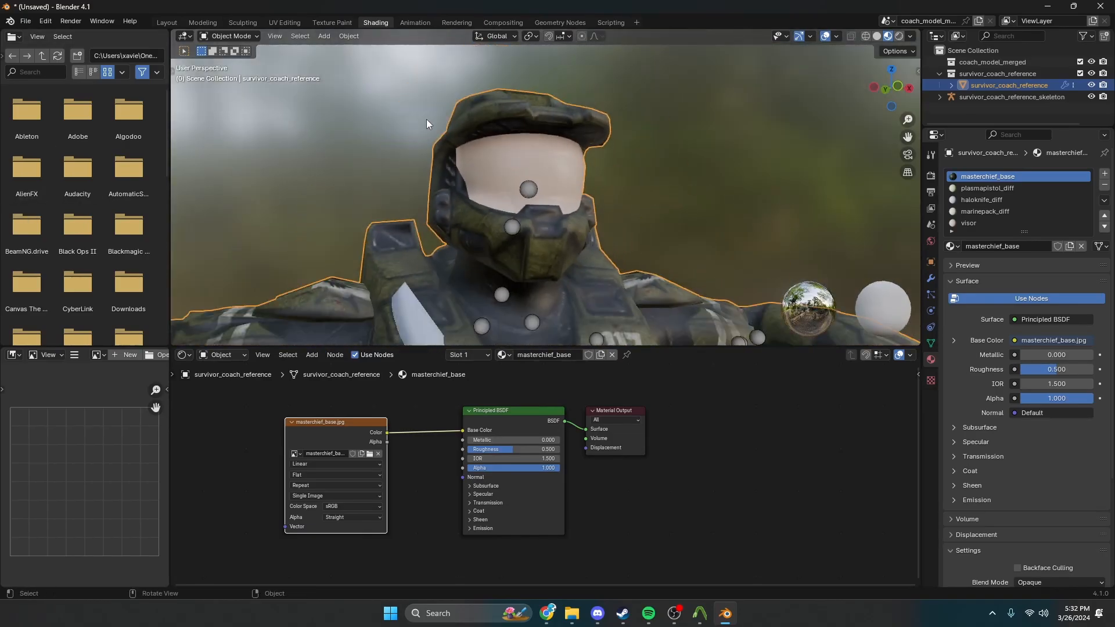
left_click(976, 221)
left_click(993, 294)
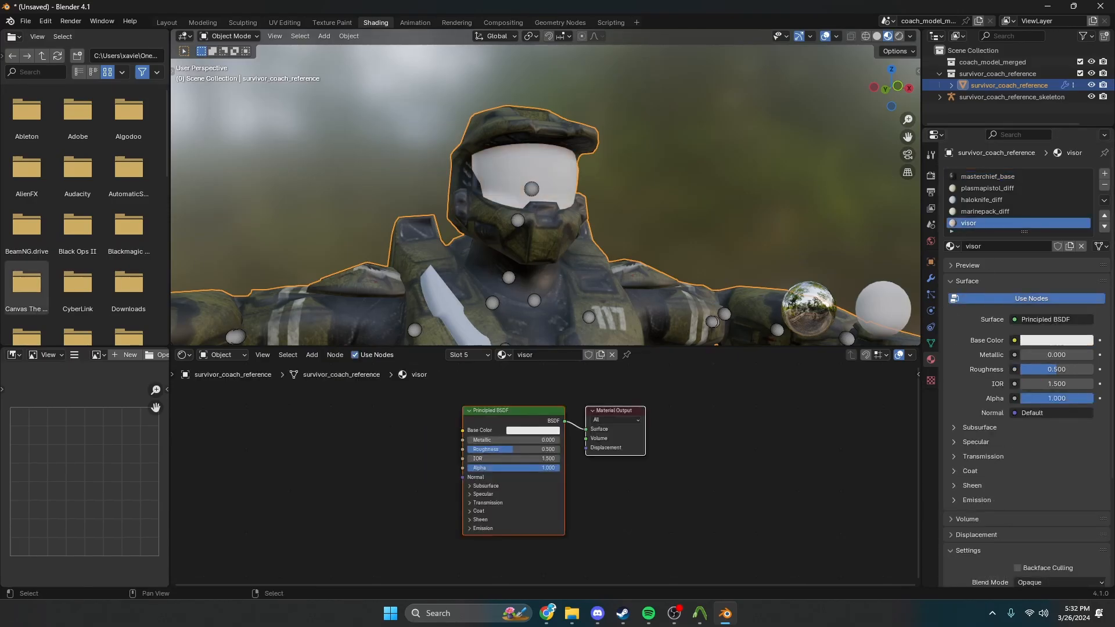
left_click_drag(0, 487, 279, 439)
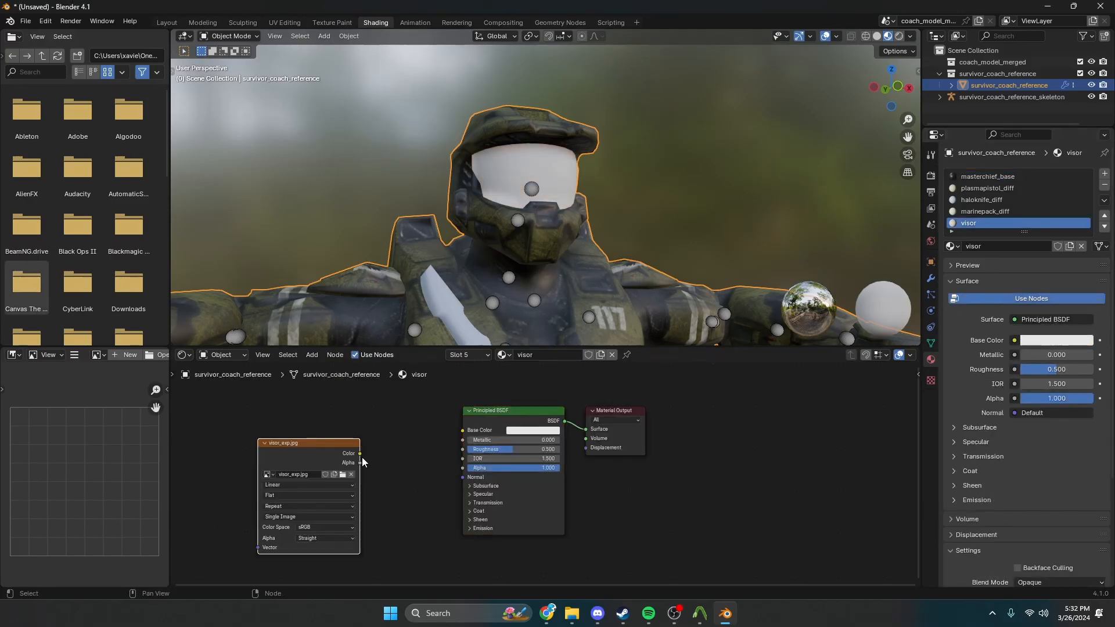
left_click_drag(361, 454, 463, 431)
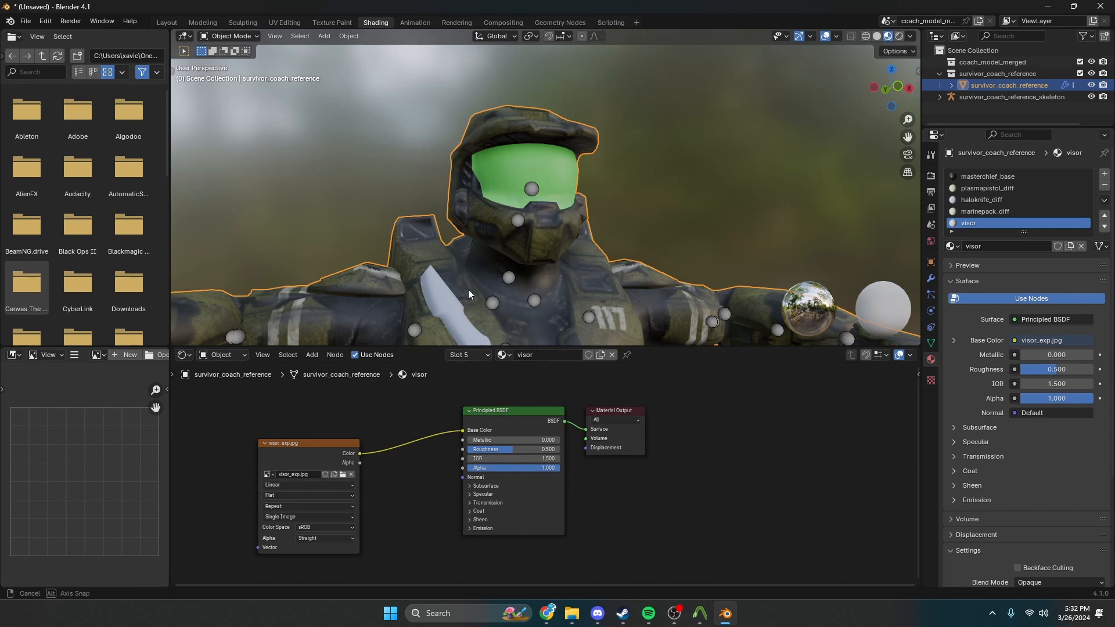
Return to the Modeling workspace in Object Mode and set the viewport shading to Material Preview
middle_click_drag(468, 290, 388, 300)
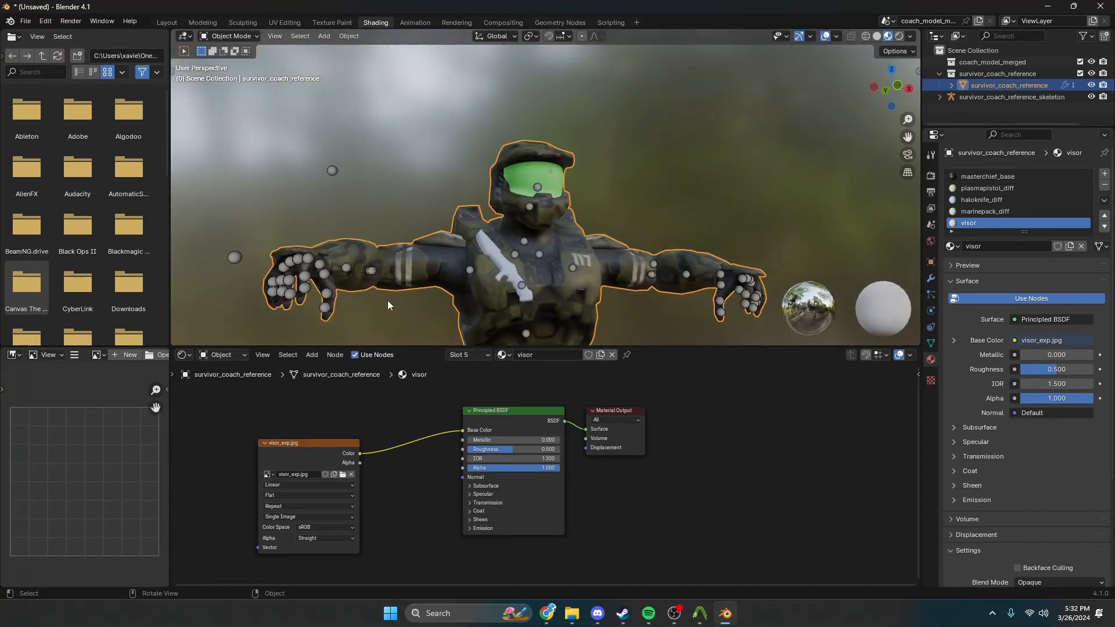
left_click(202, 22)
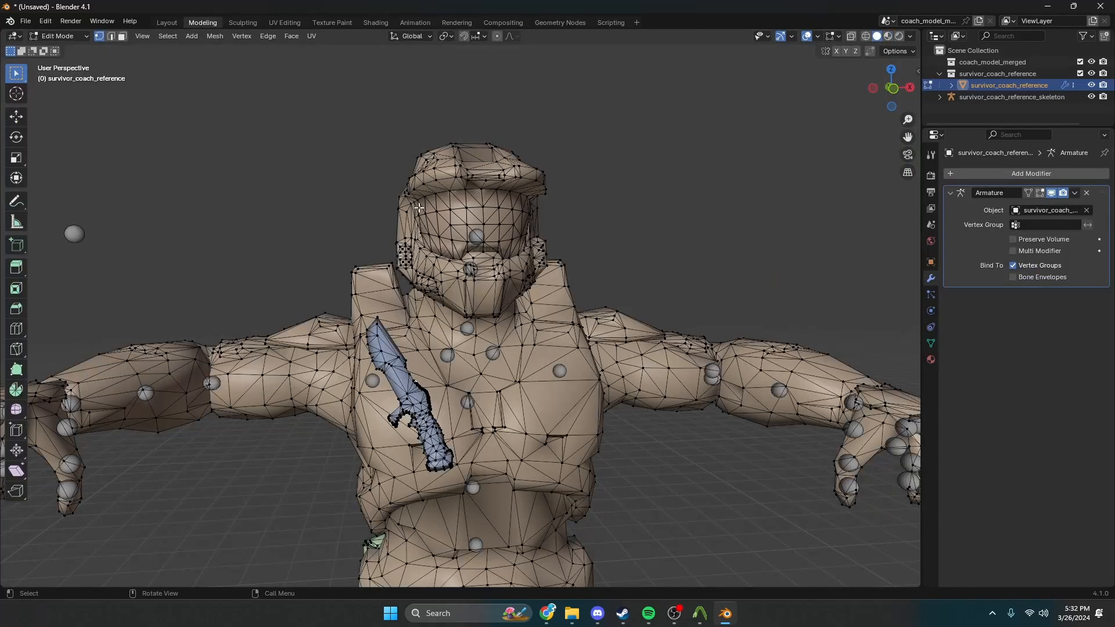
key("Tab")
scroll(726, 146, "down", 2)
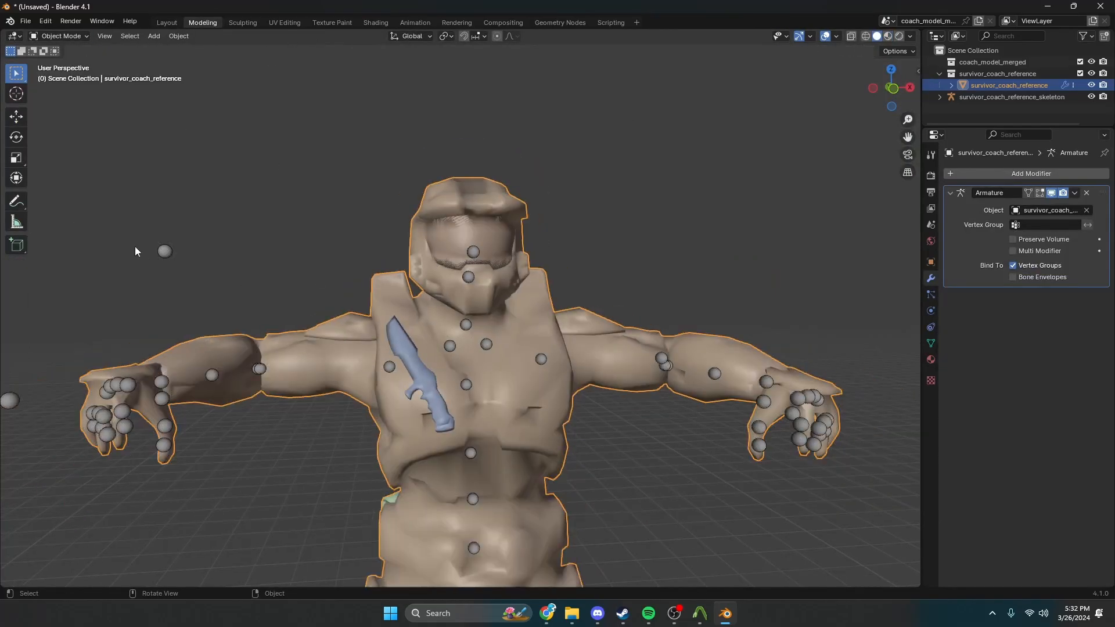
left_click(889, 36)
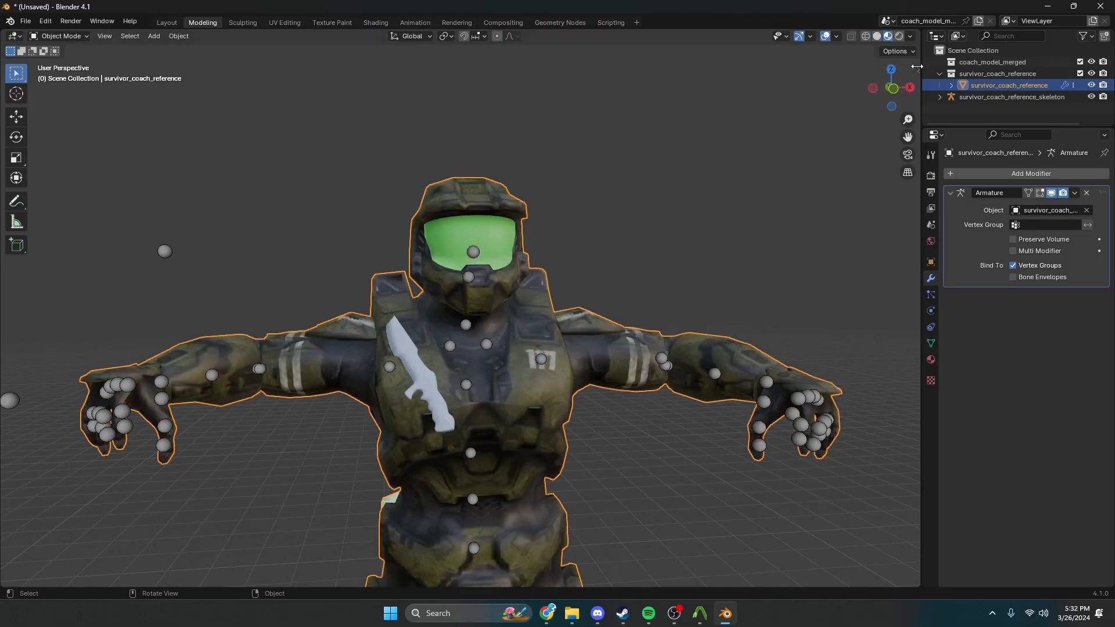
left_click(879, 36)
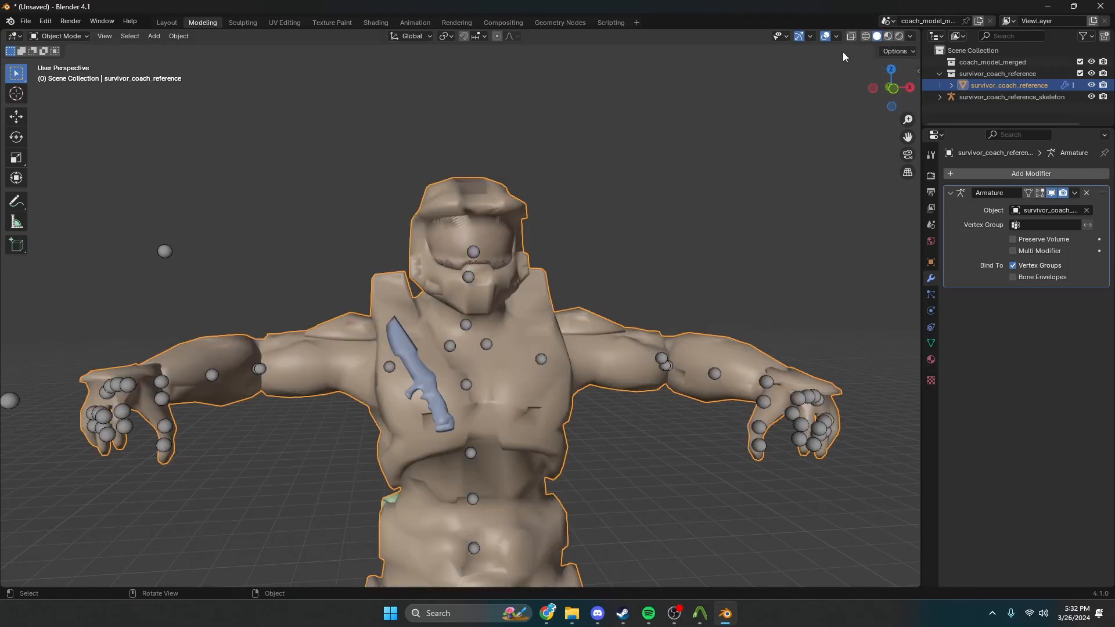
left_click(889, 36)
Enter Edit Mode on the model and delete a block of vertices in the upper middle of the green visor
key("Tab")
scroll(493, 308, "up", 4)
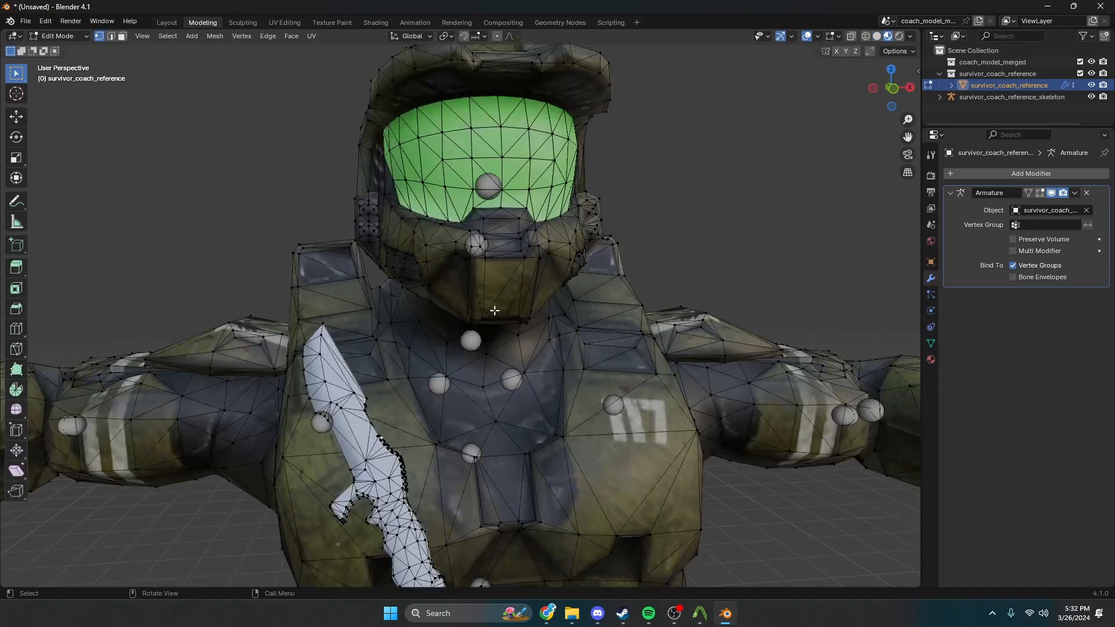
scroll(493, 308, "down", 8)
scroll(487, 326, "up", 6)
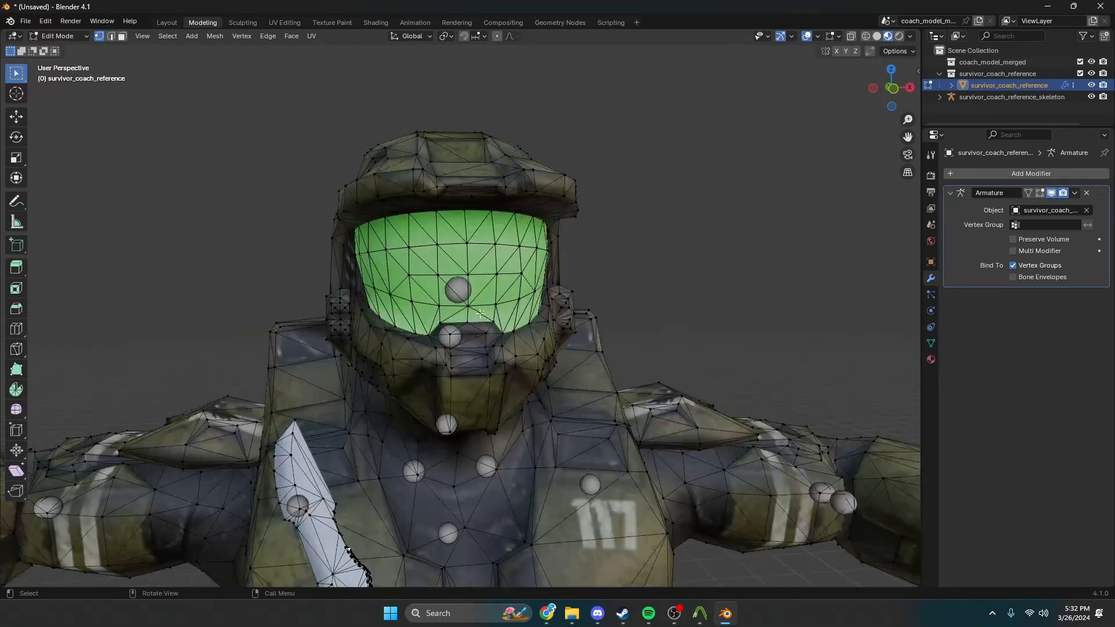
scroll(483, 217, "up", 2)
left_click_drag(485, 199, 388, 272)
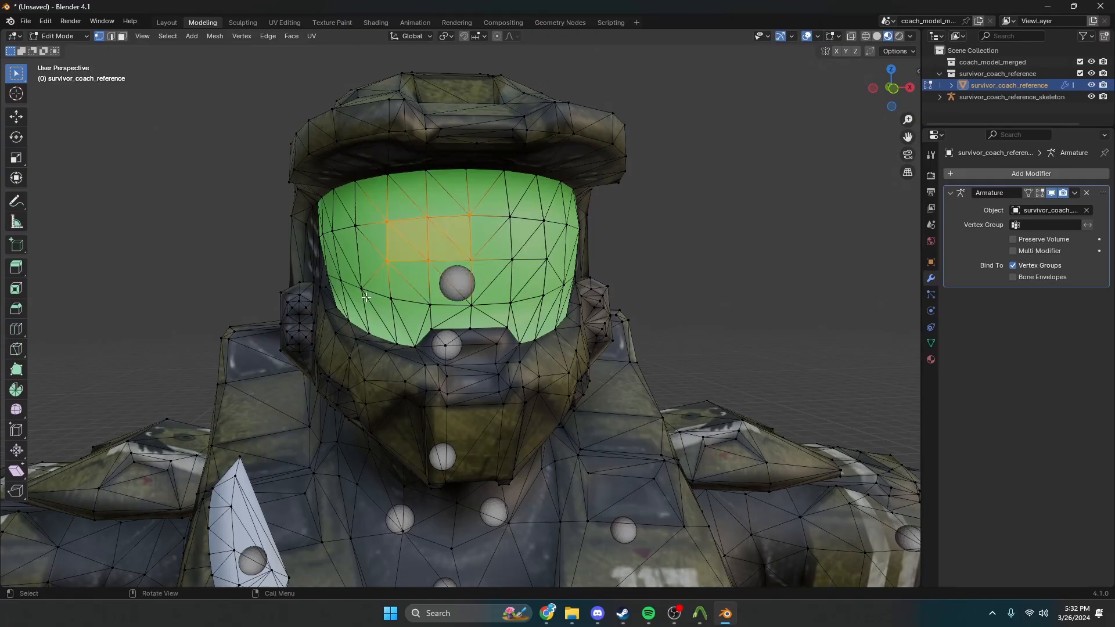
key("x")
left_click(372, 298)
Delete one more visor vertex on each side of the opening in the helmet
middle_click_drag(418, 291, 356, 288)
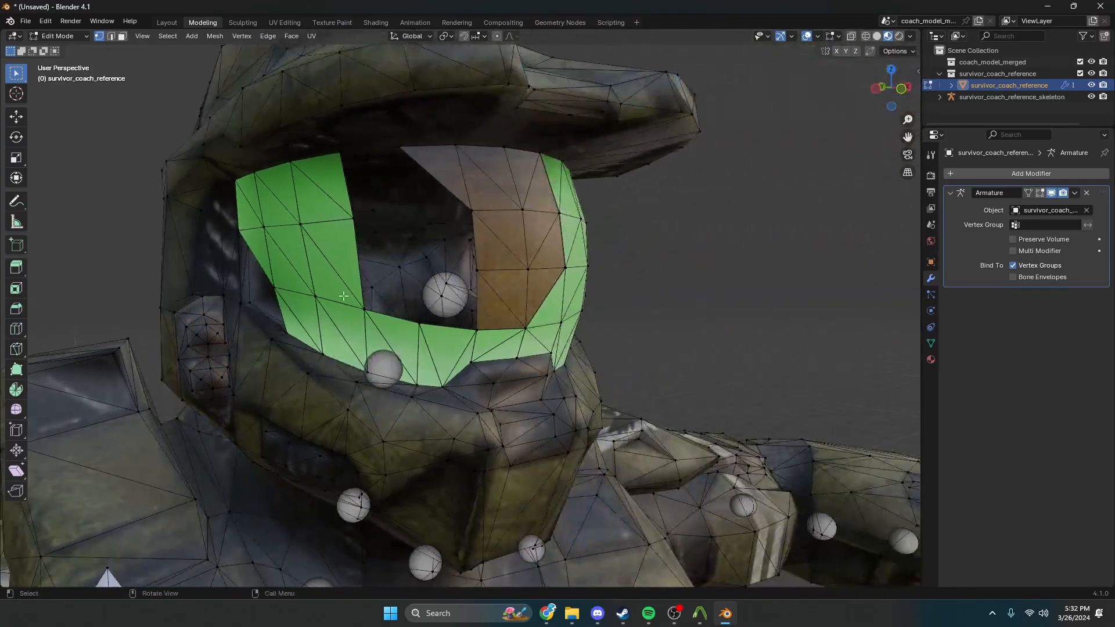
scroll(355, 288, "up", 2)
left_click(253, 158)
key("x")
left_click(253, 158)
left_click(502, 151)
key("x")
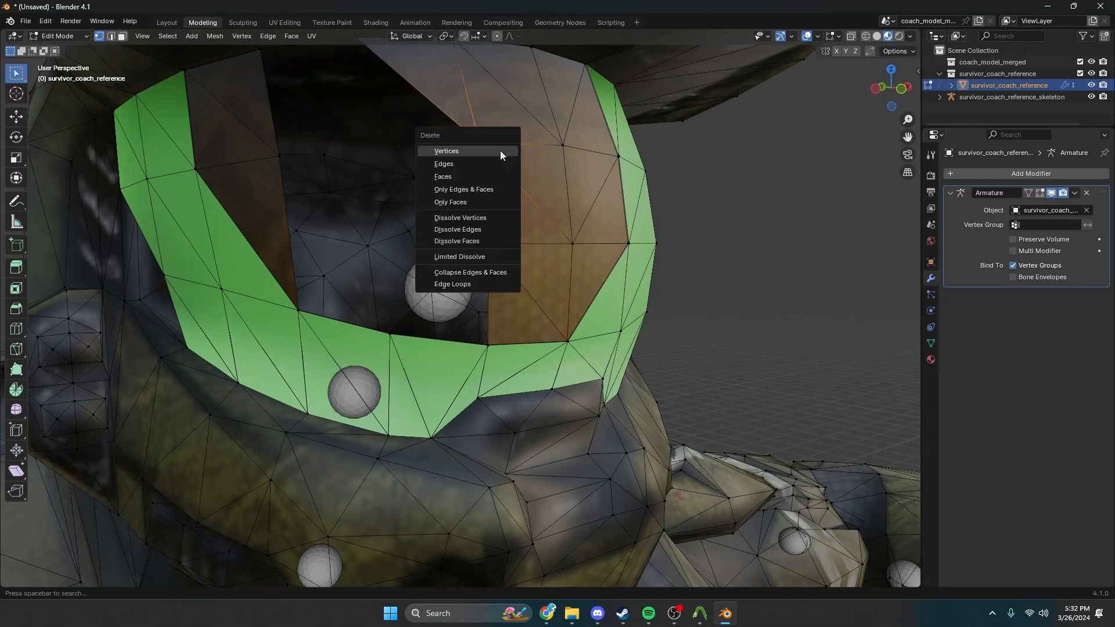
left_click(500, 152)
Delete the visor vertices running toward the helmet's side, widening the opening on that side
left_click(204, 172)
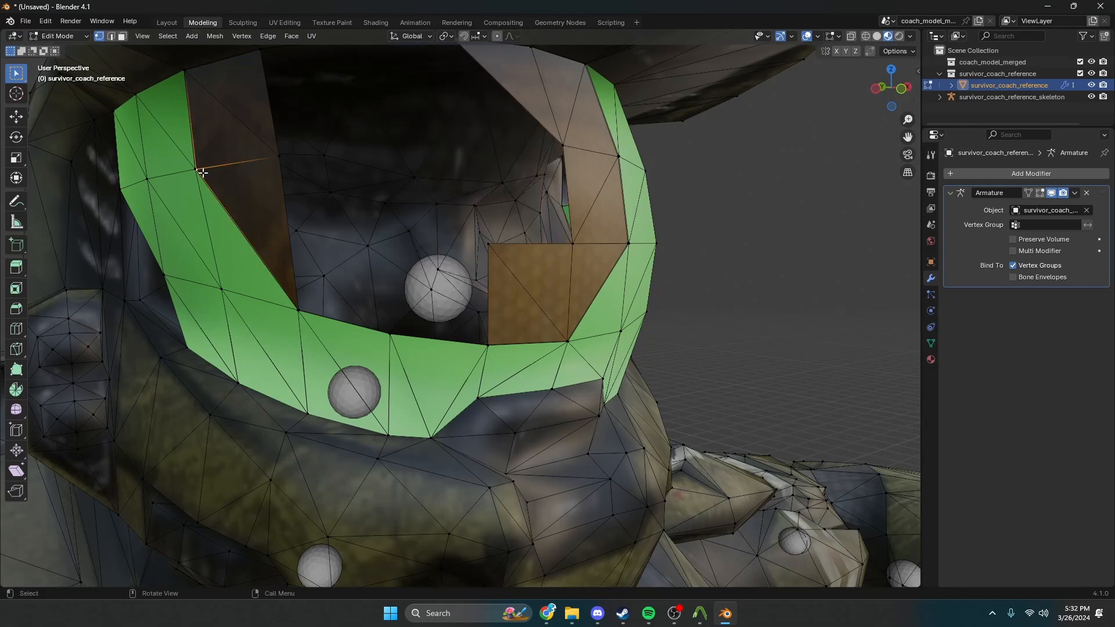
key("x")
left_click(197, 173)
left_click(195, 165)
key("x")
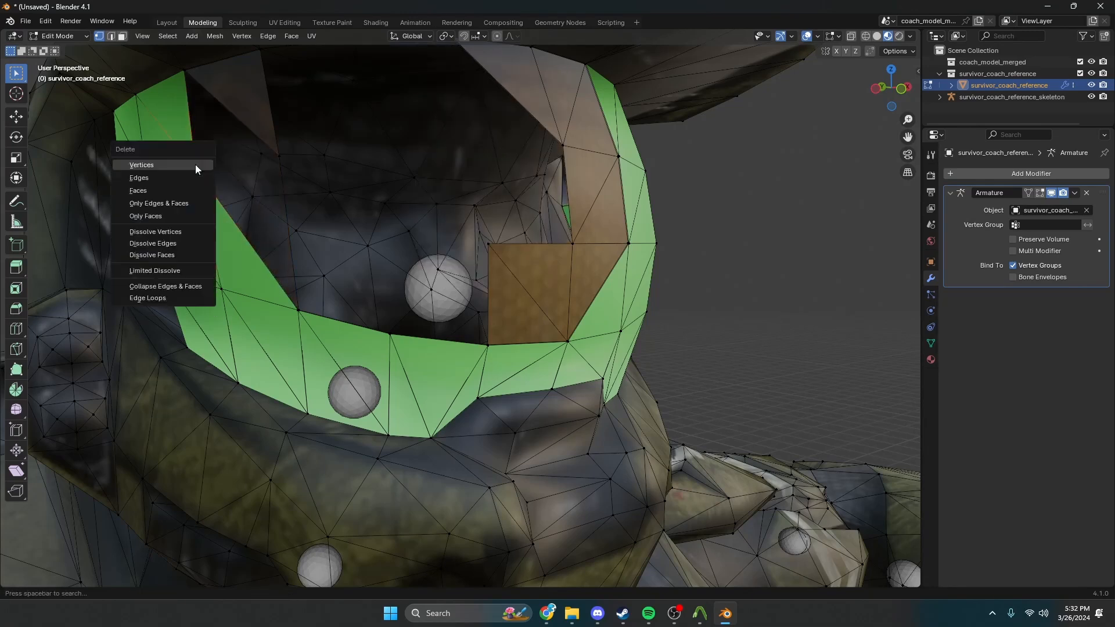
left_click(195, 165)
left_click(149, 185)
key("x")
left_click(148, 186)
scroll(194, 289, "down", 5)
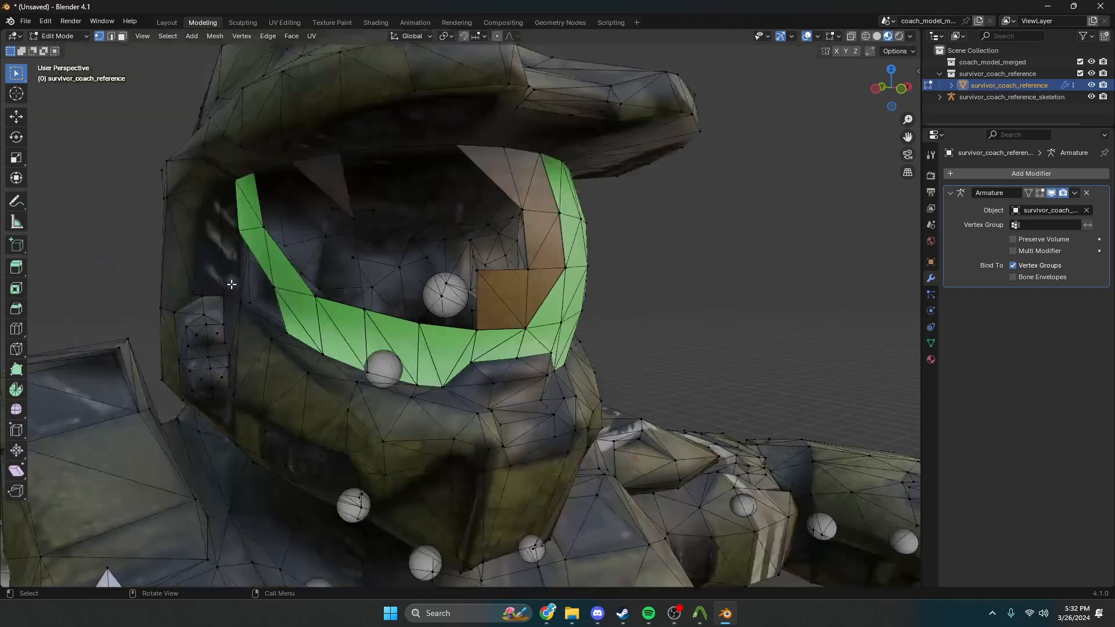
Undo all the visor vertex deletions
middle_click_drag(193, 290, 271, 294)
key("ctrl+z")
key("ctrl+z")
key("ctrl+z")
key("ctrl+z")
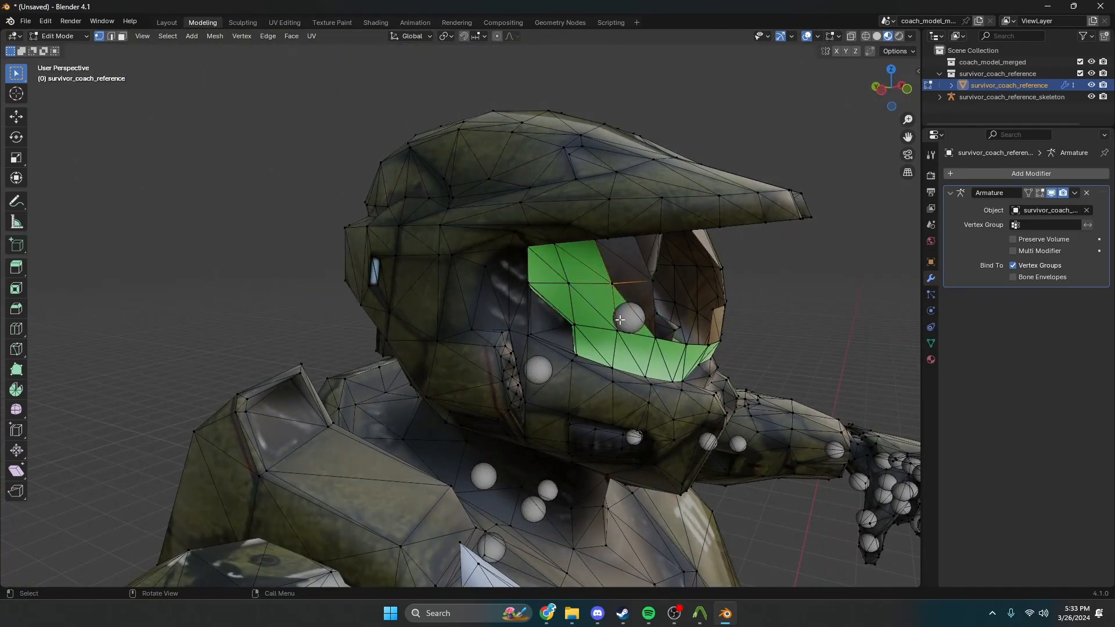
middle_click_drag(620, 321, 563, 317)
scroll(401, 314, "up", 1)
key("ctrl+z")
key("ctrl+z")
key("ctrl+z")
key("ctrl+z")
key("ctrl+z")
key("ctrl+z")
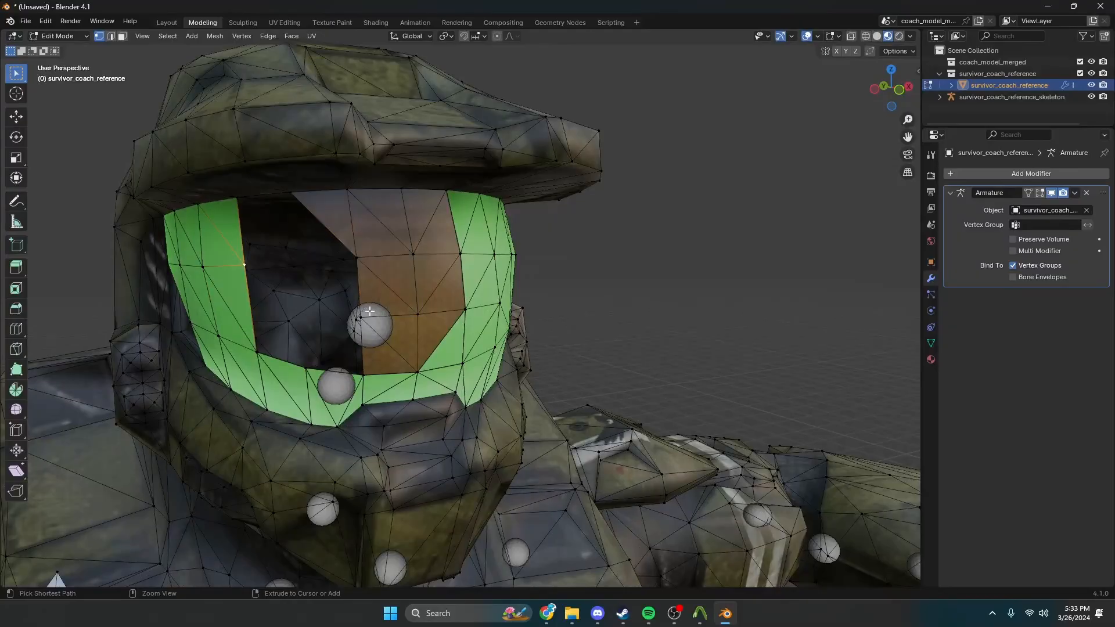
key("ctrl+z")
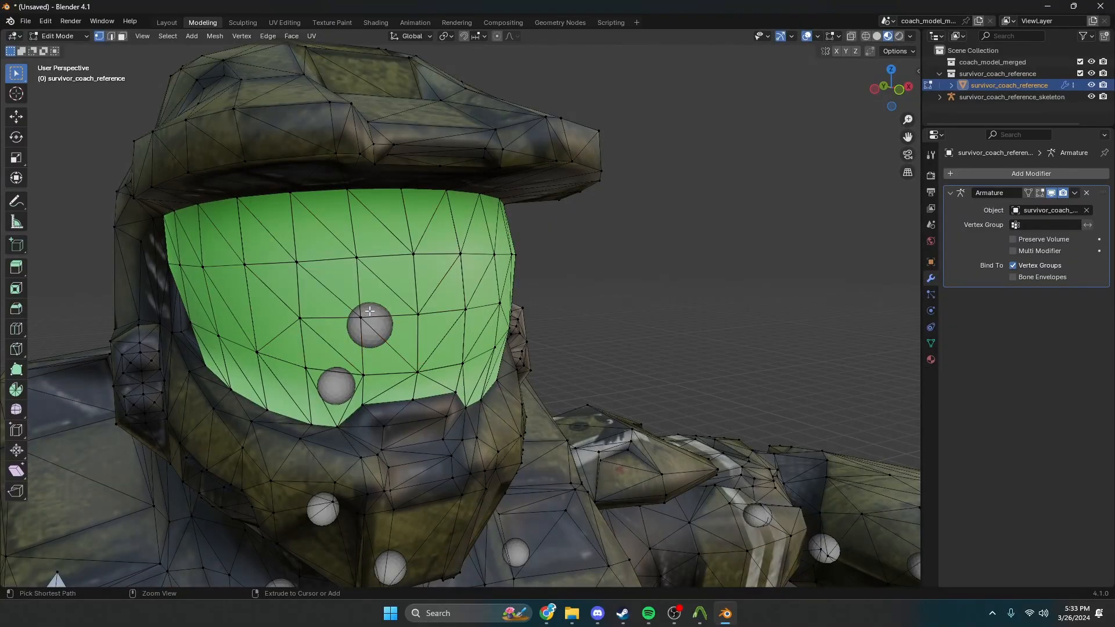
Redo the undone visor deletions and delete the remaining vertices at the visor's upper side edge
key("ctrl+shift+z")
key("ctrl+shift+z")
key("ctrl+shift+z")
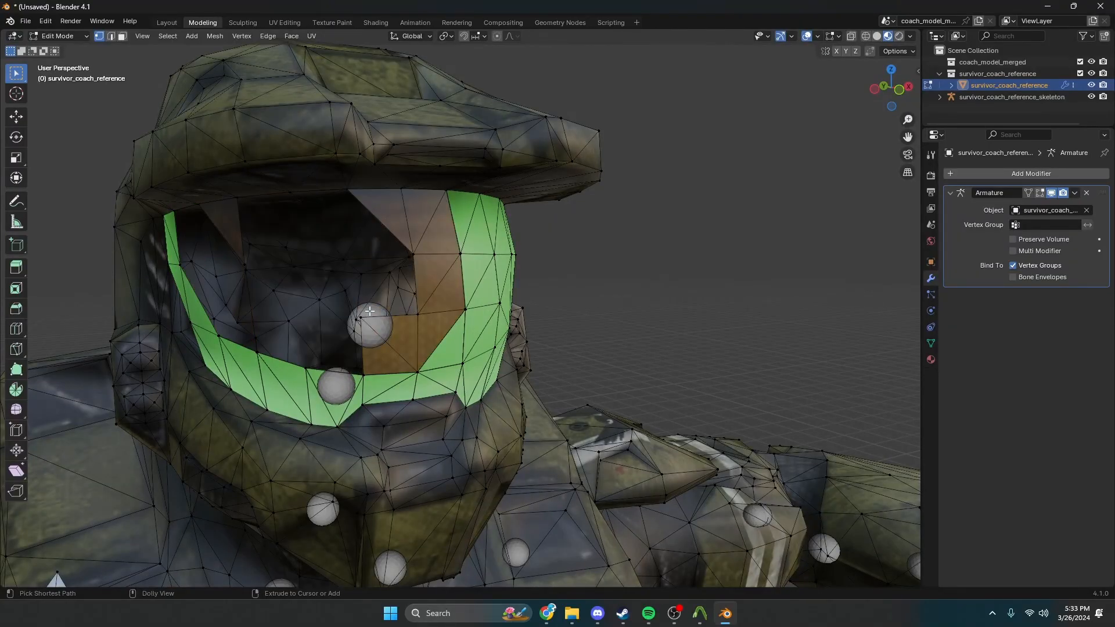
left_click(245, 264)
key("x")
left_click(252, 261)
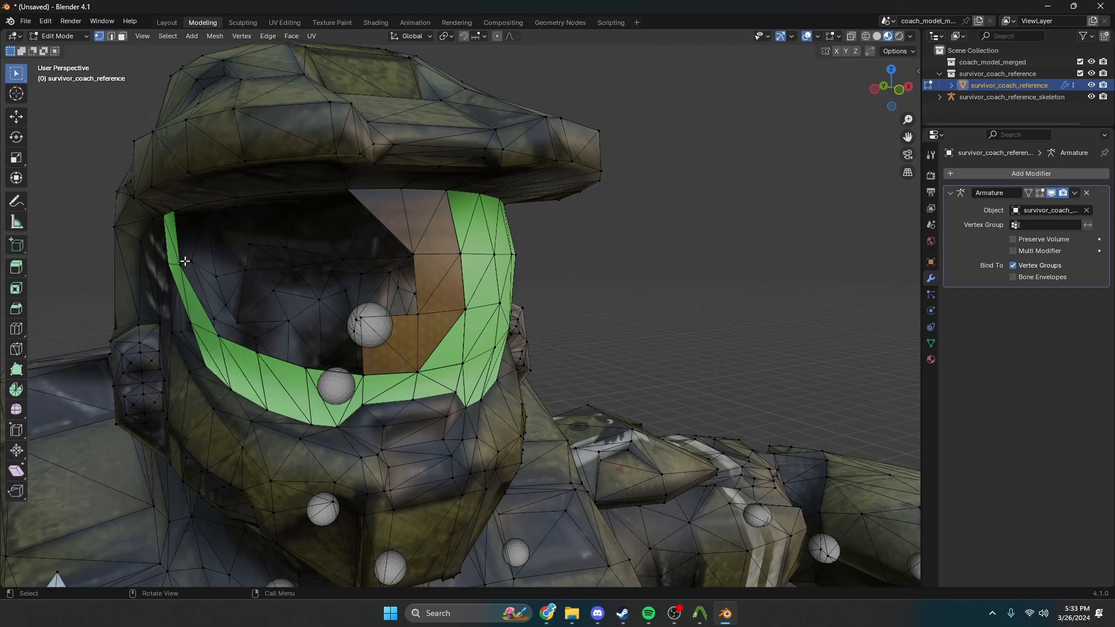
left_click(181, 264)
key("x")
left_click(179, 263)
key("x")
Delete the visor vertices along the lower side edge of the helmet opening
left_click(217, 338)
middle_click_drag(218, 338, 388, 339)
left_click(401, 333)
key("x")
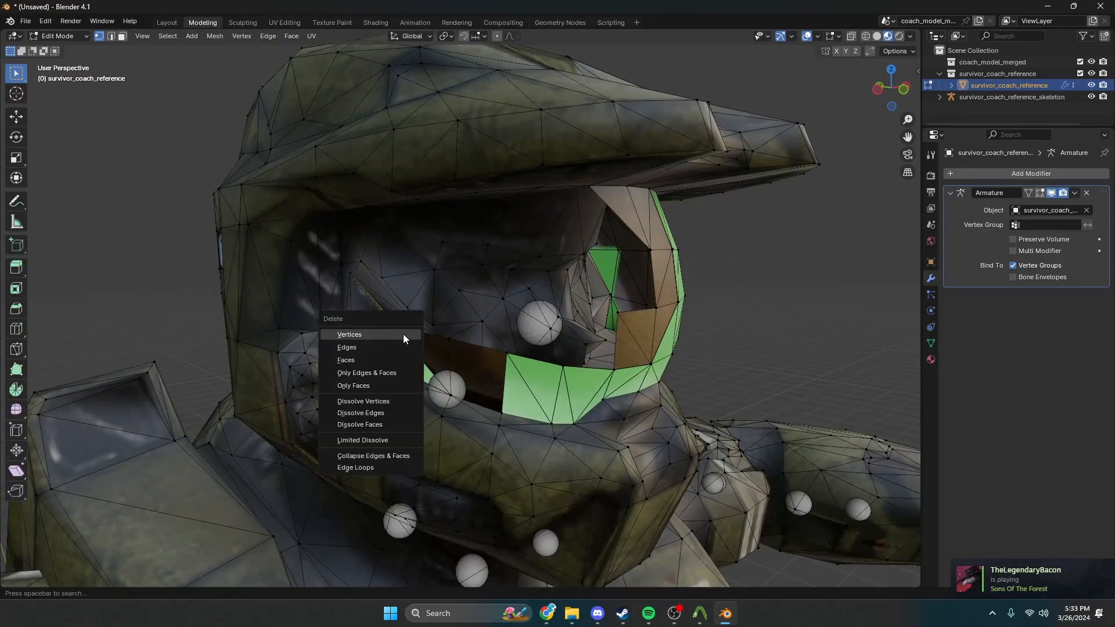
left_click(403, 333)
scroll(401, 332, "up", 2)
left_click(354, 340)
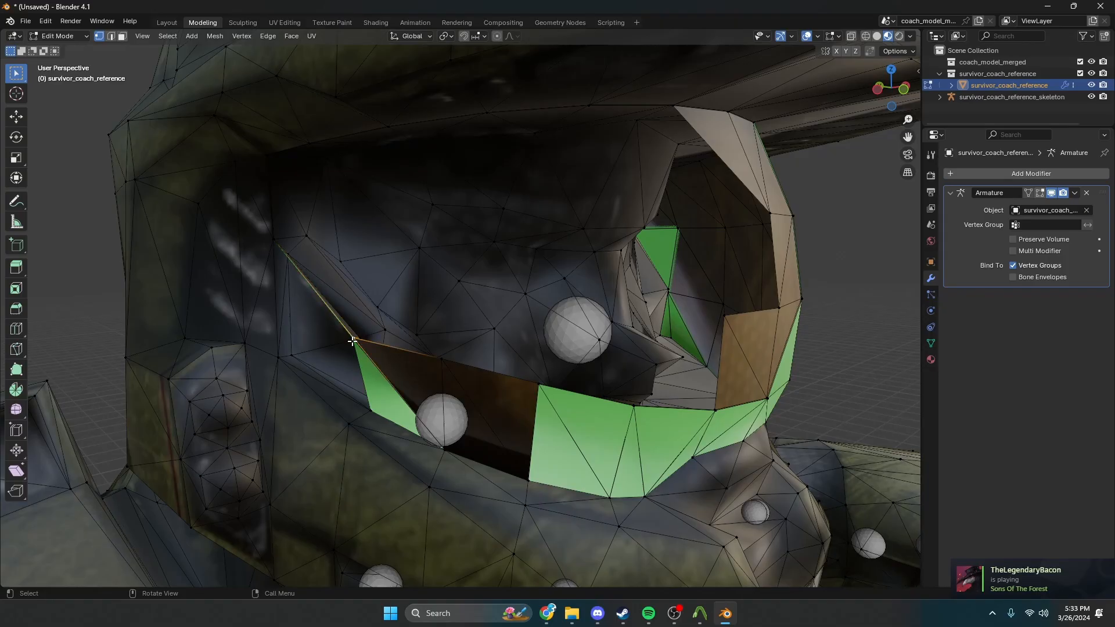
key("x")
left_click(354, 341)
key("x")
left_click(356, 342)
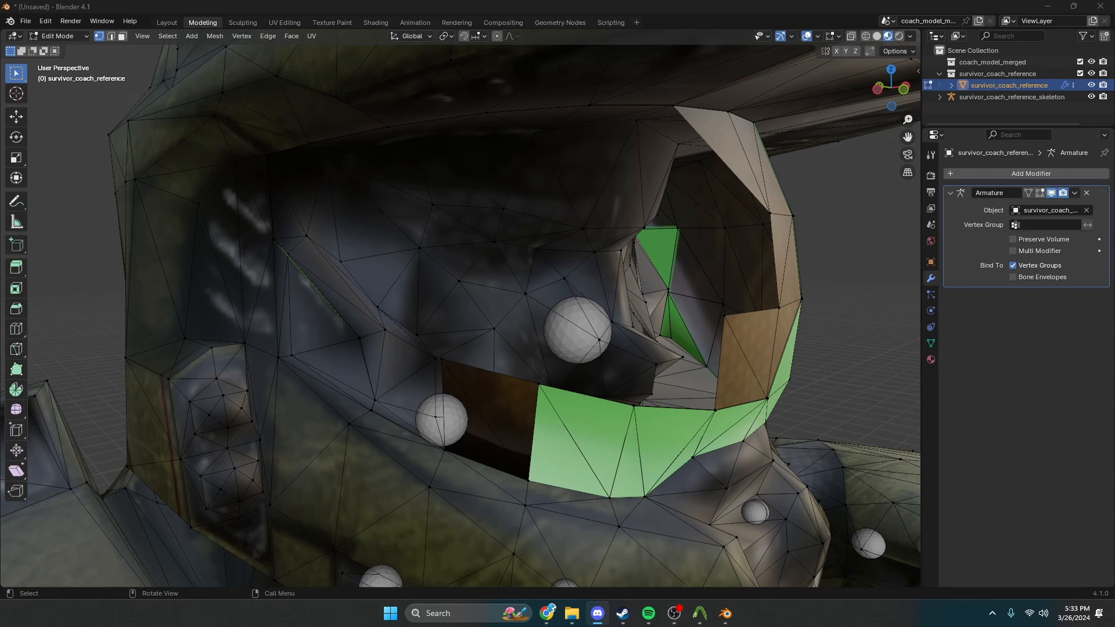
Delete the visor vertices between the brow and the side strip on the opposite side of the helmet opening
scroll(350, 177, "down", 6)
middle_click_drag(276, 145, 422, 203)
scroll(209, 137, "up", 5)
left_click_drag(422, 204, 339, 313)
key("x")
left_click(339, 314)
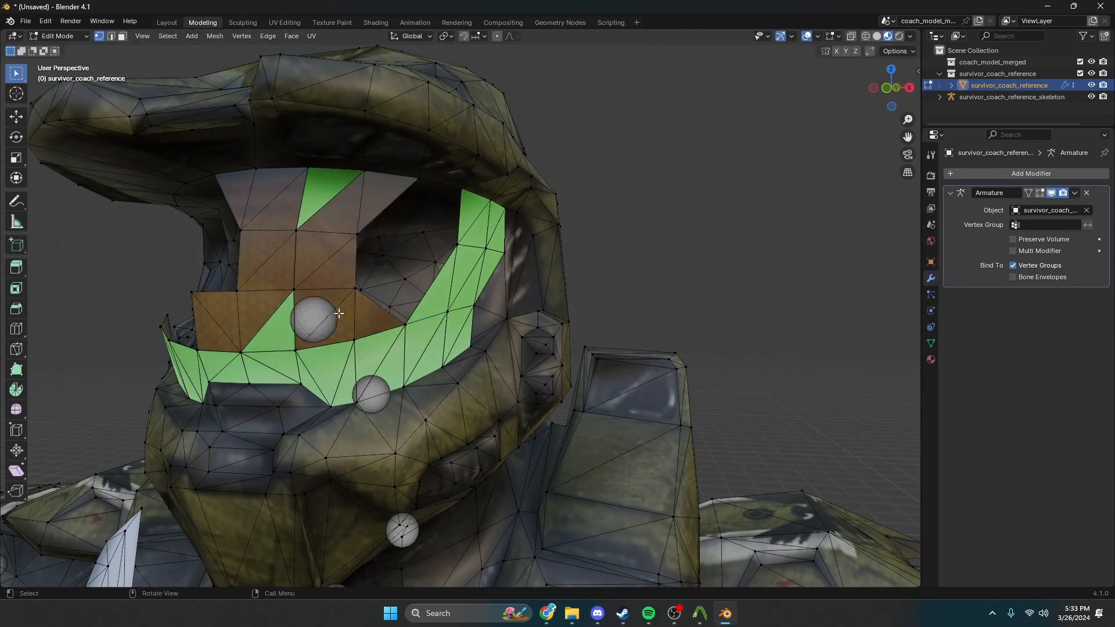
key("x")
left_click(333, 225)
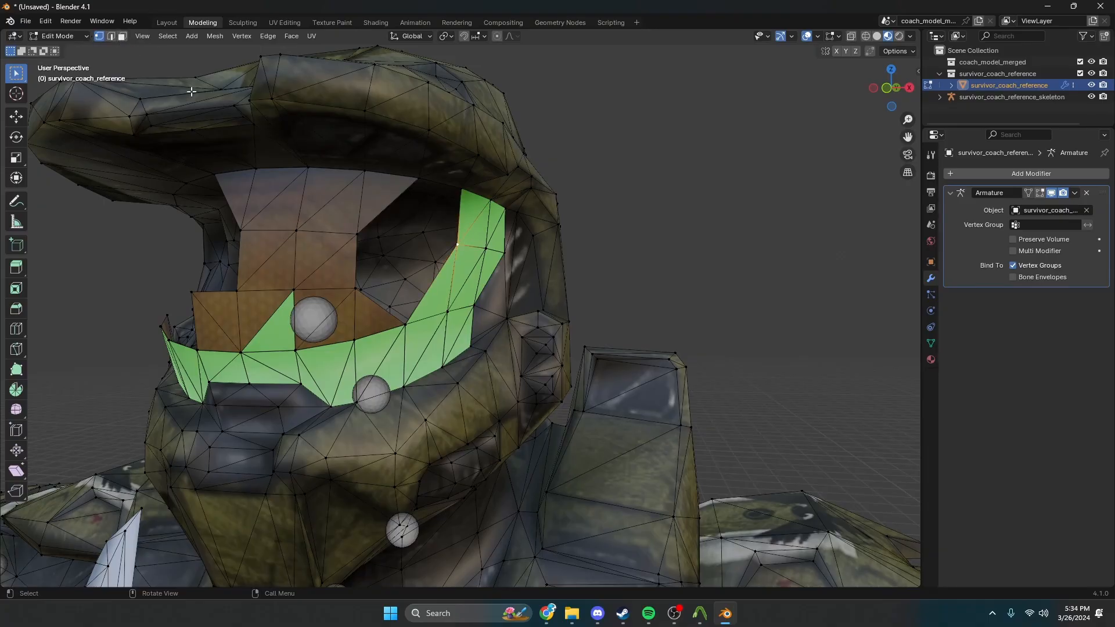
Switch to face selection and delete the vertices of the central visor faces beneath the helmet's brow
left_click(122, 36)
left_click(290, 204)
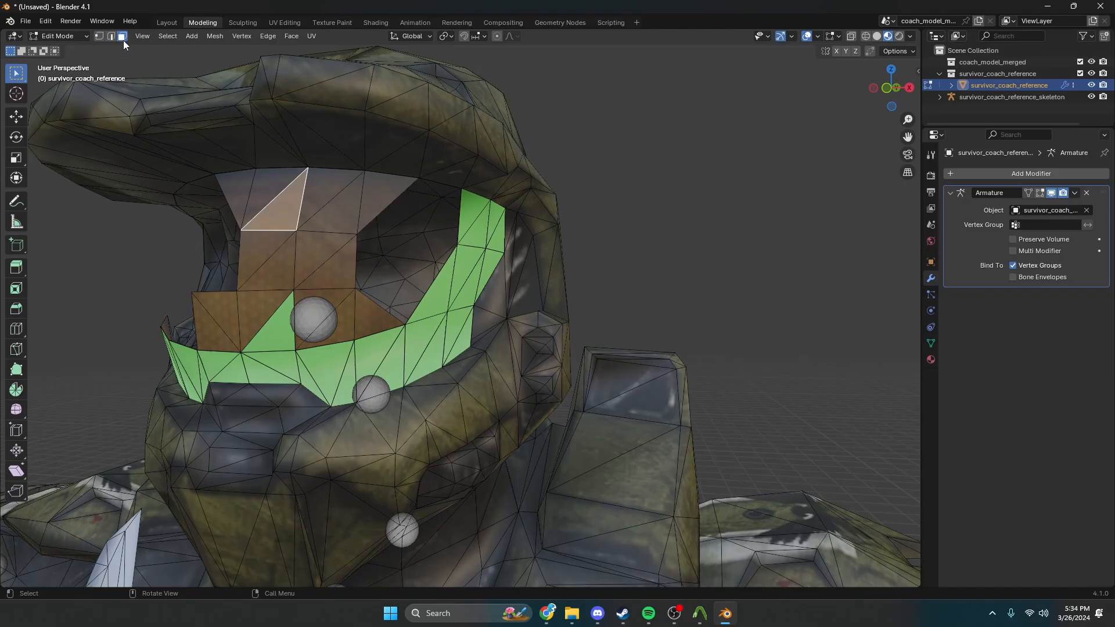
left_click_drag(323, 203, 274, 246)
key("x")
left_click(273, 247)
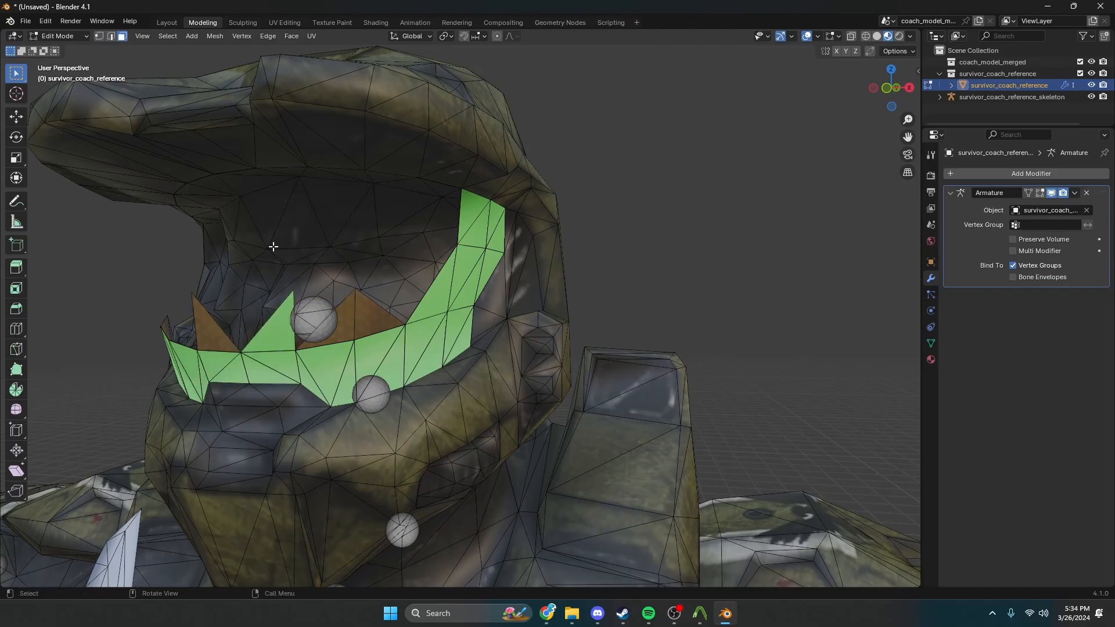
Delete the vertices of the leftover visor faces along the lower center of the helmet opening
middle_click_drag(275, 246, 440, 288)
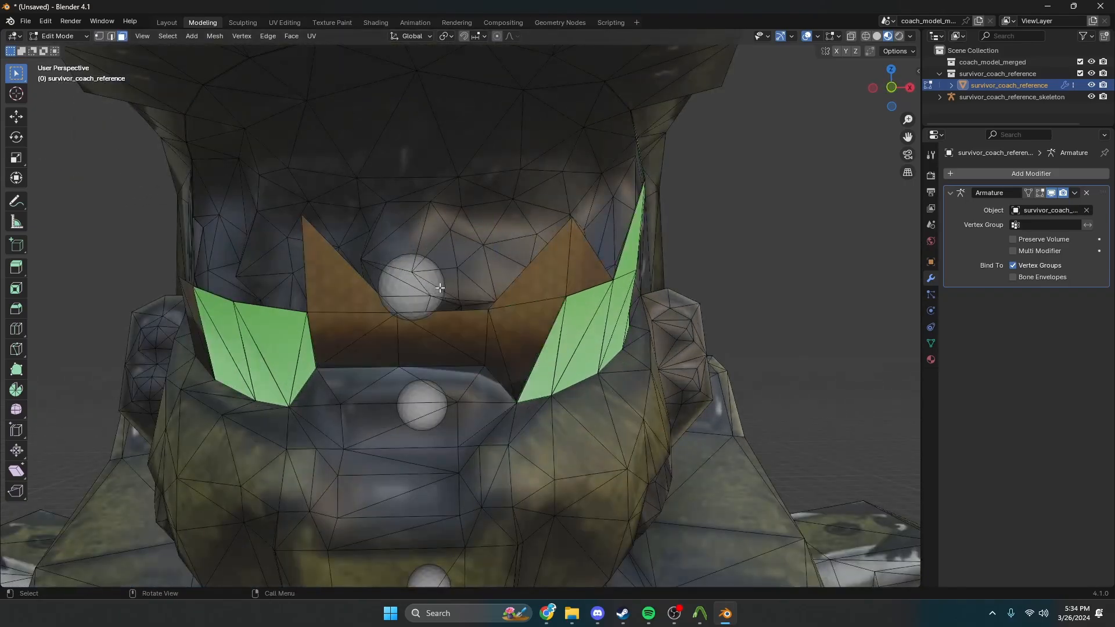
key("x")
left_click(557, 272)
key("x")
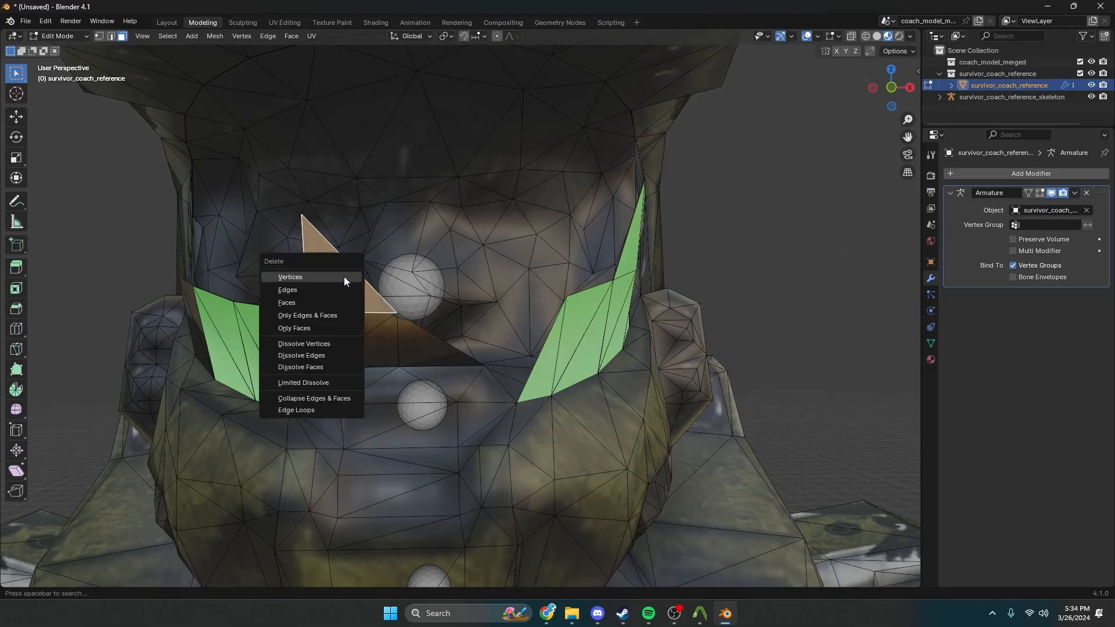
left_click(343, 276)
middle_click_drag(331, 282, 349, 320)
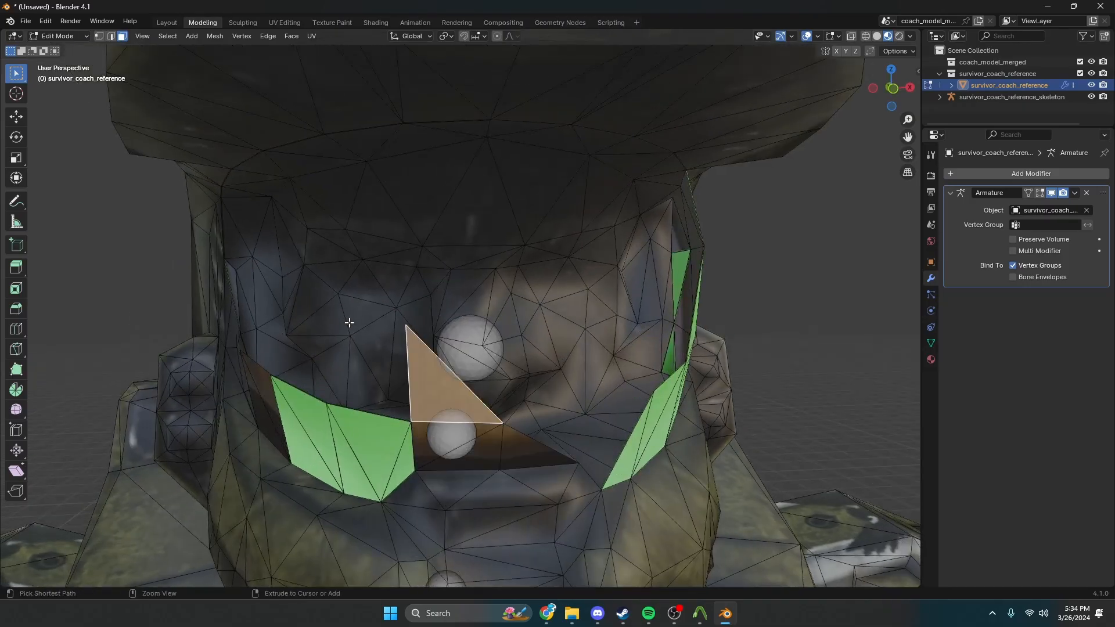
key("x")
left_click(318, 415)
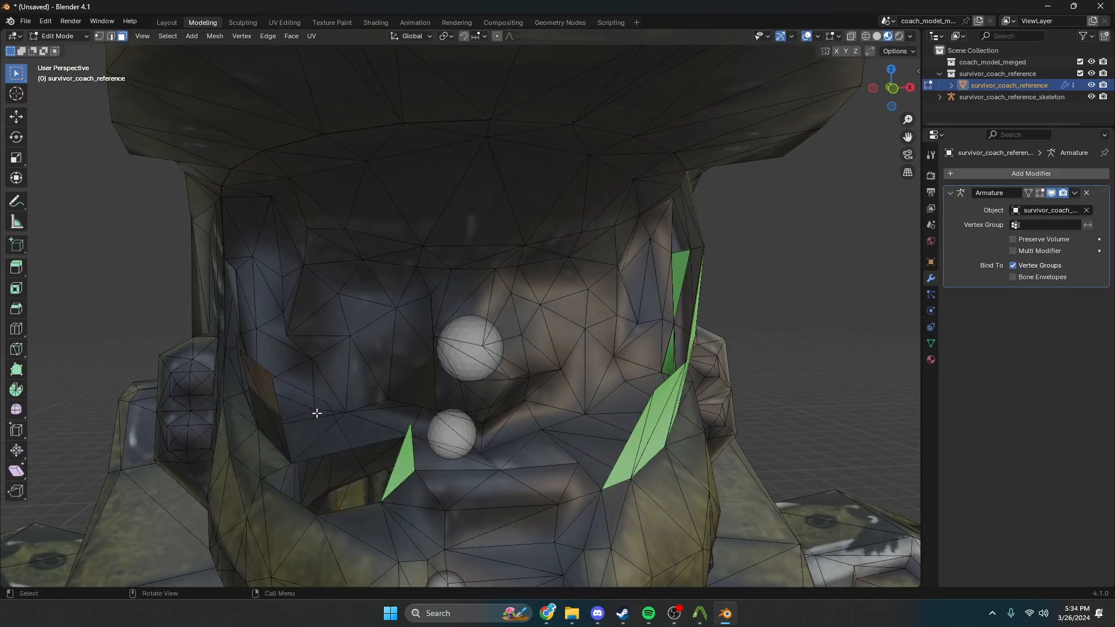
Try the deletion of the two adjacent visor faces at the opening's lower side again, then undo it
middle_click_drag(331, 403, 411, 389)
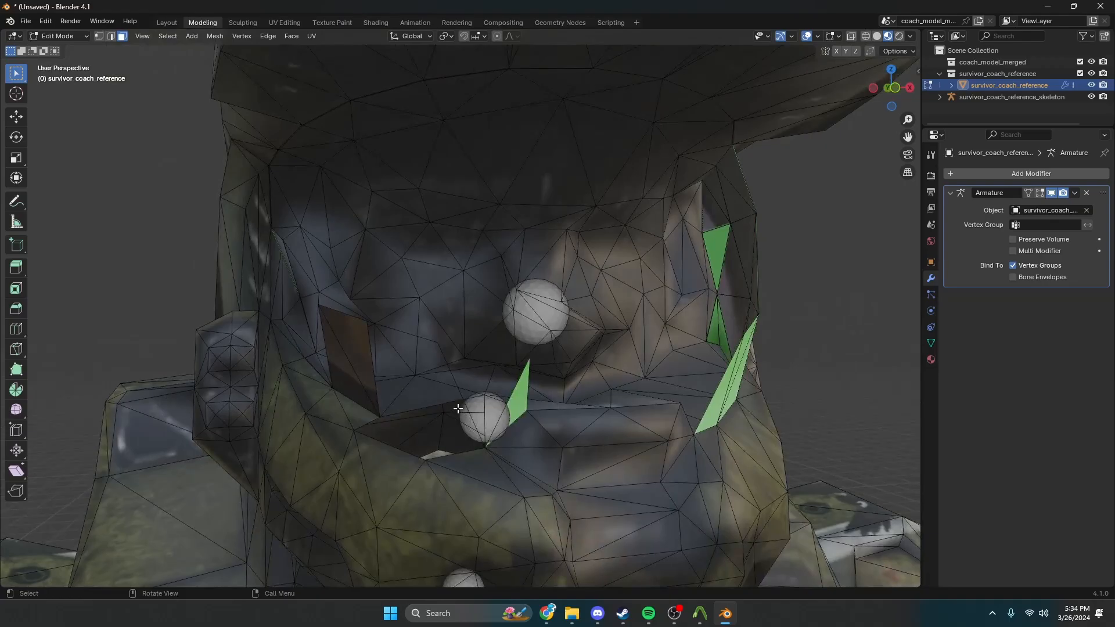
key("ctrl+z")
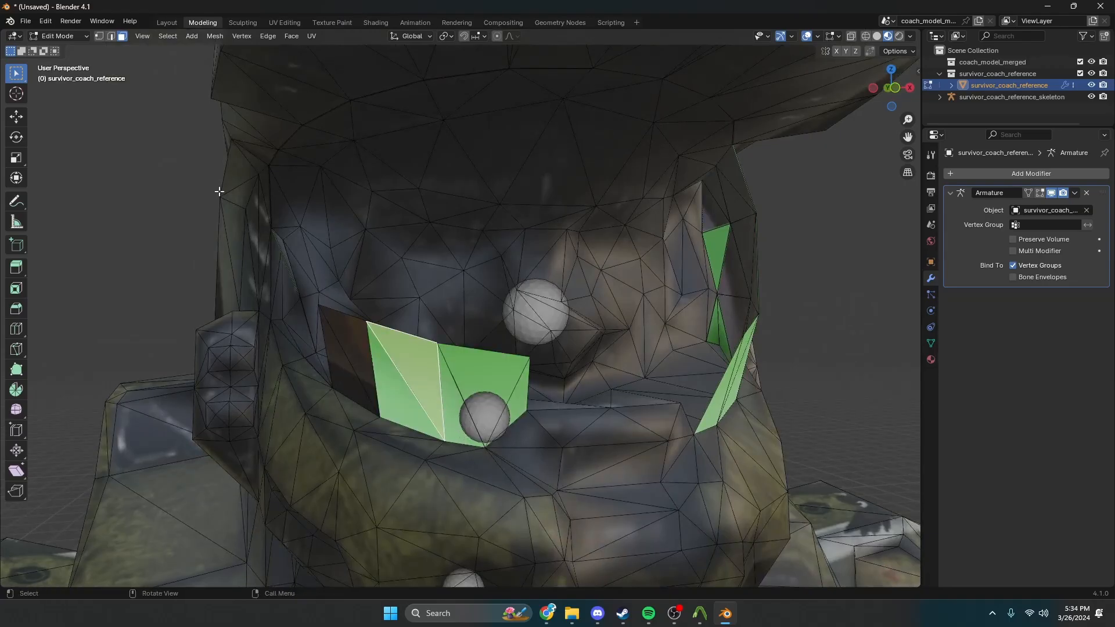
key("ctrl+shift+z")
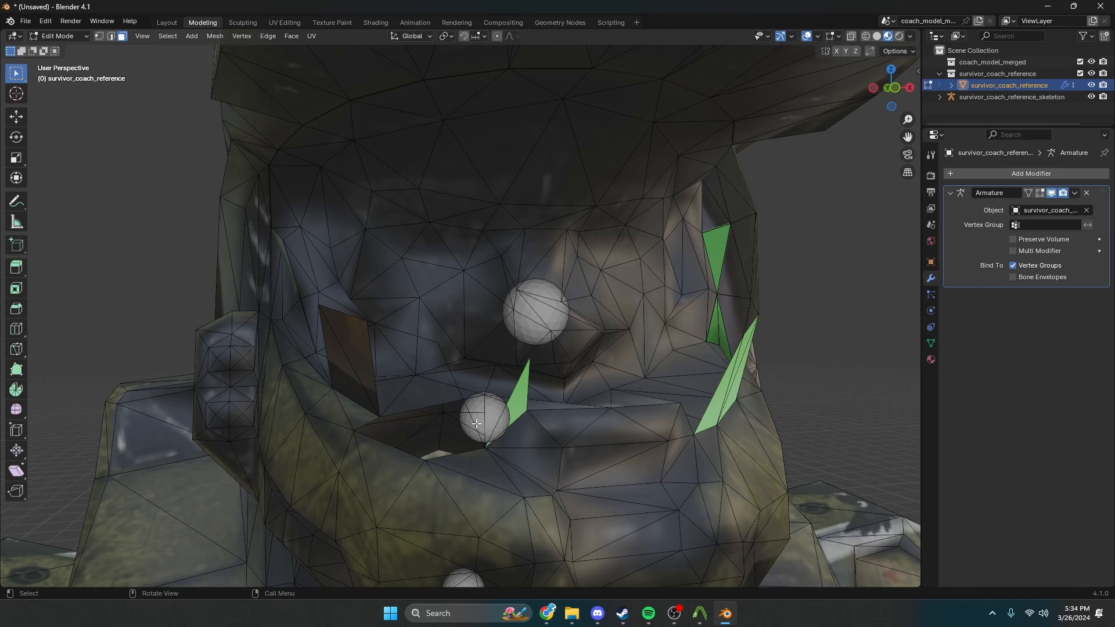
key("ctrl+z")
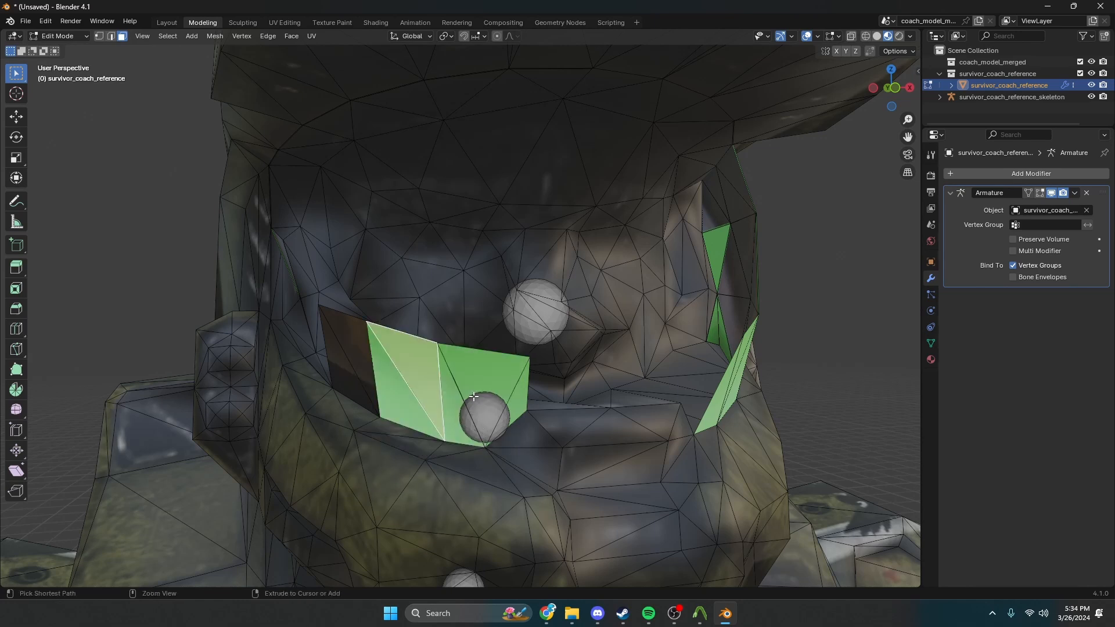
key("x")
left_click(455, 371)
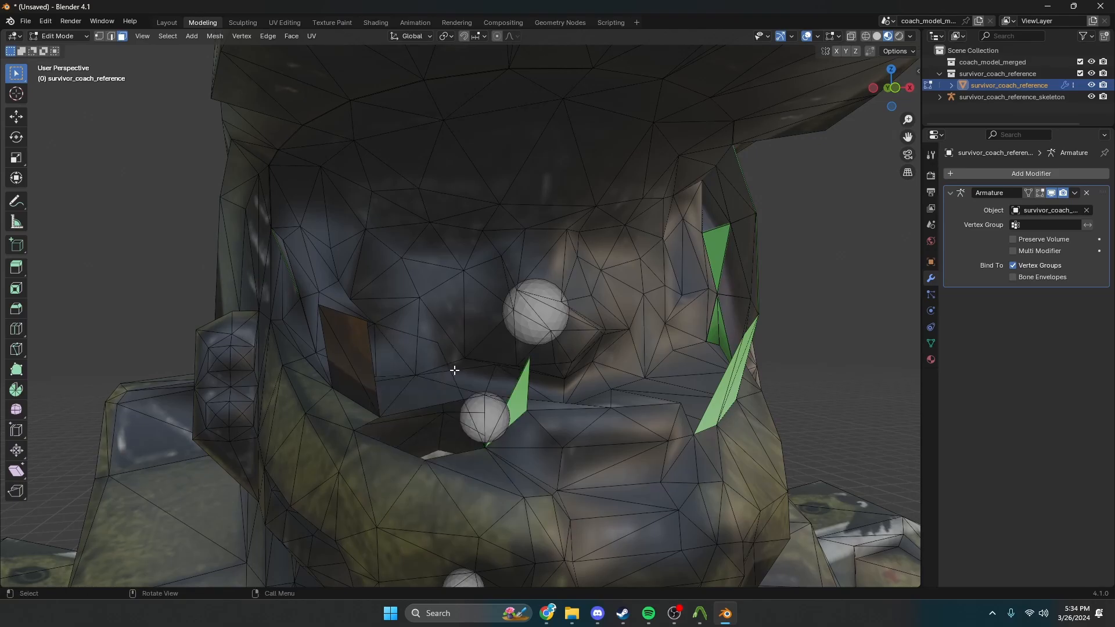
key("ctrl+z")
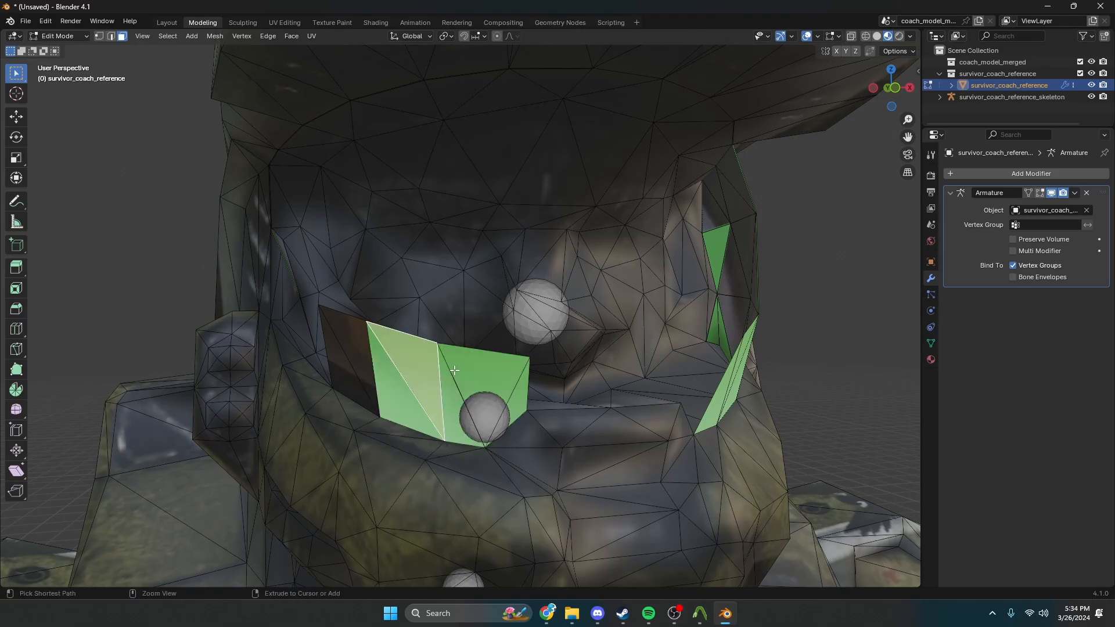
Switch to vertex selection and delete the upper-edge vertices of the visor strip at the opening's lower side
left_click(99, 36)
mouse_move(385, 124)
middle_mouse_down()
mouse_move(348, 122)
mouse_move(395, 112)
middle_mouse_up()
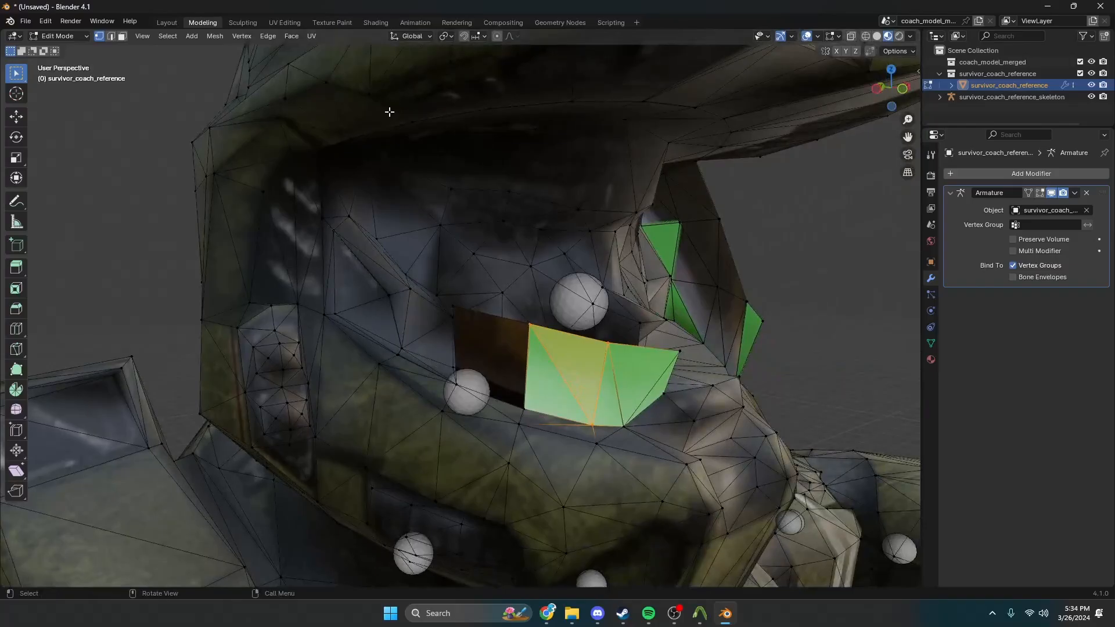
left_click(524, 323)
left_click(453, 306, "shift")
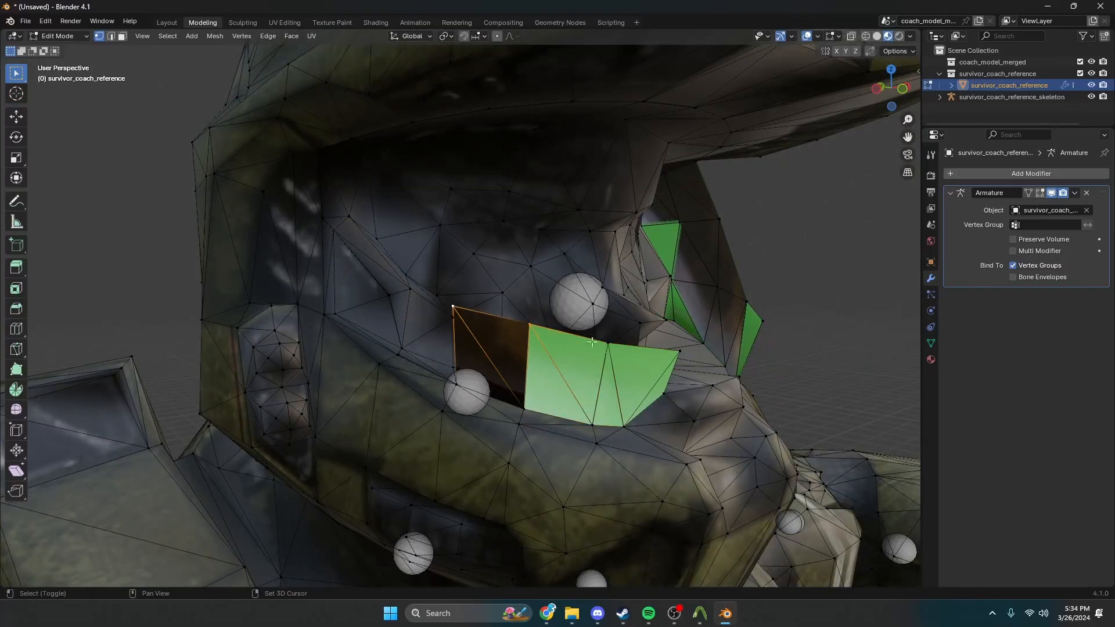
left_click(608, 343, "shift")
left_click(680, 351, "shift")
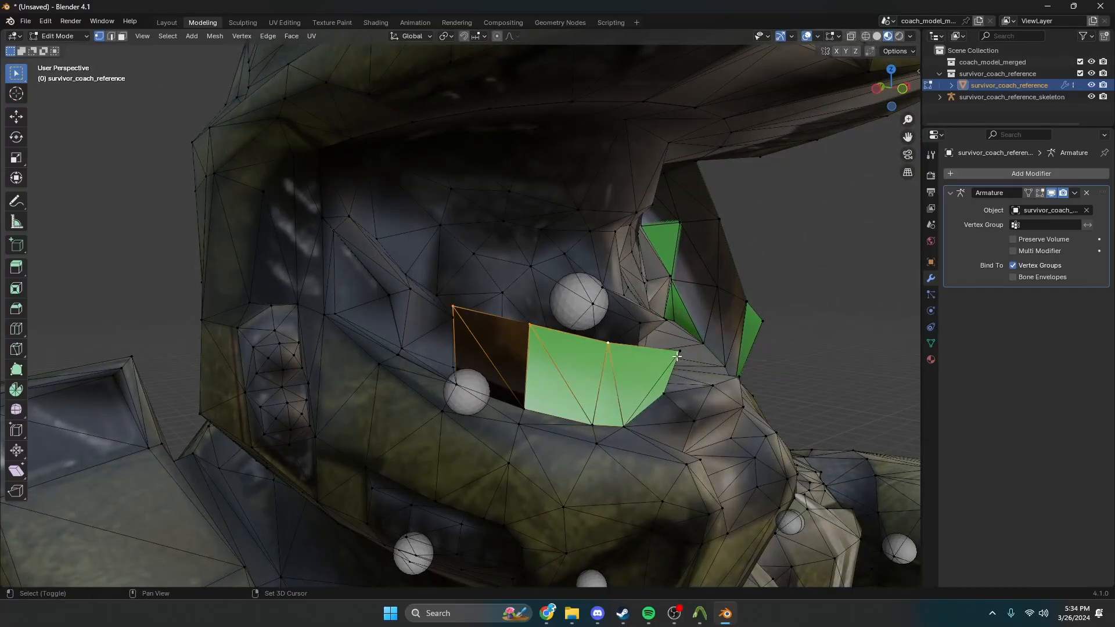
key("x")
left_click(638, 289)
left_click(608, 343)
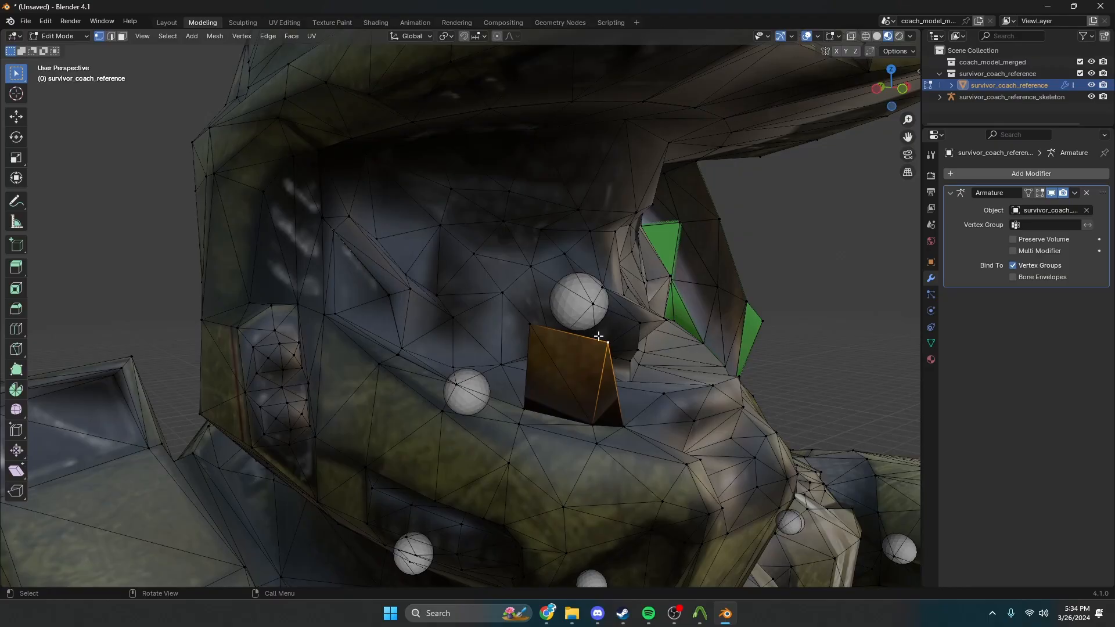
key("x")
left_click(526, 323)
Delete the outer layer of the curved visor strip on the opposite side of the helmet opening
middle_click_drag(527, 321, 463, 220)
scroll(512, 315, "up", 1)
left_click(522, 283)
left_click(443, 268, "shift")
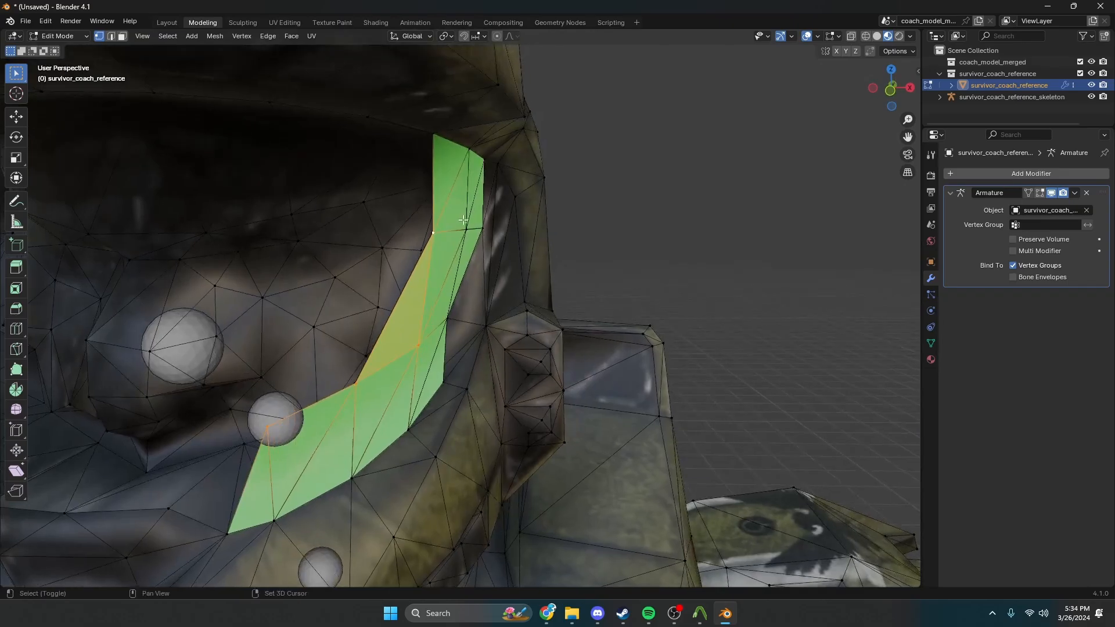
left_click(464, 225, "shift")
key("x")
left_click(463, 224)
Delete the vertices of the inner visor layer along the same curved side strip
left_click(465, 226)
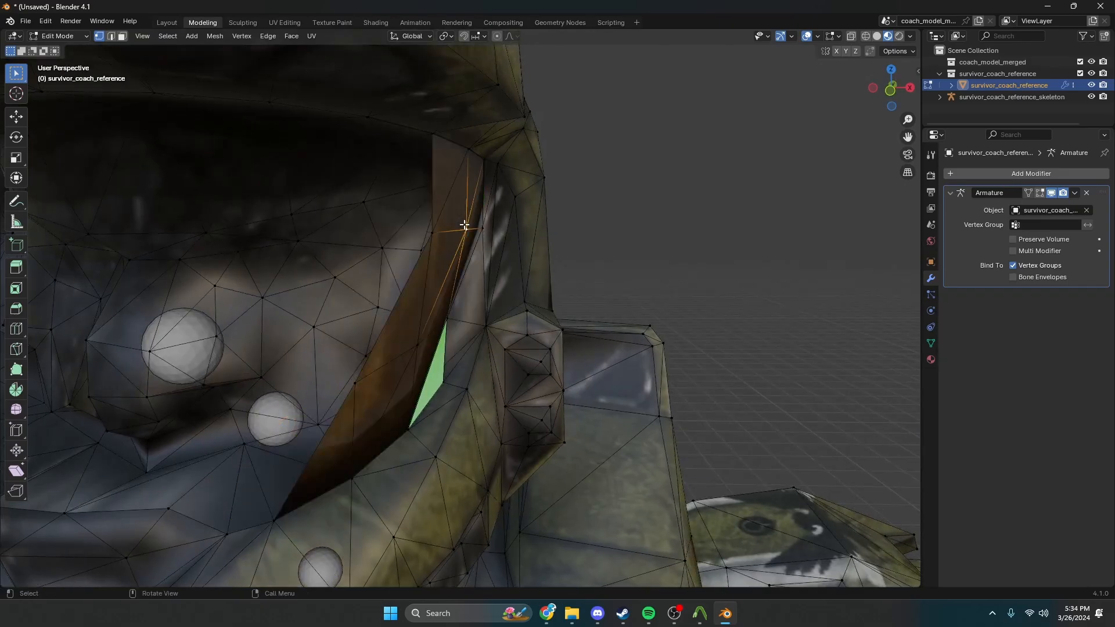
left_click(432, 231, "shift")
left_click(417, 345, "shift")
left_click(355, 383, "shift")
key("x")
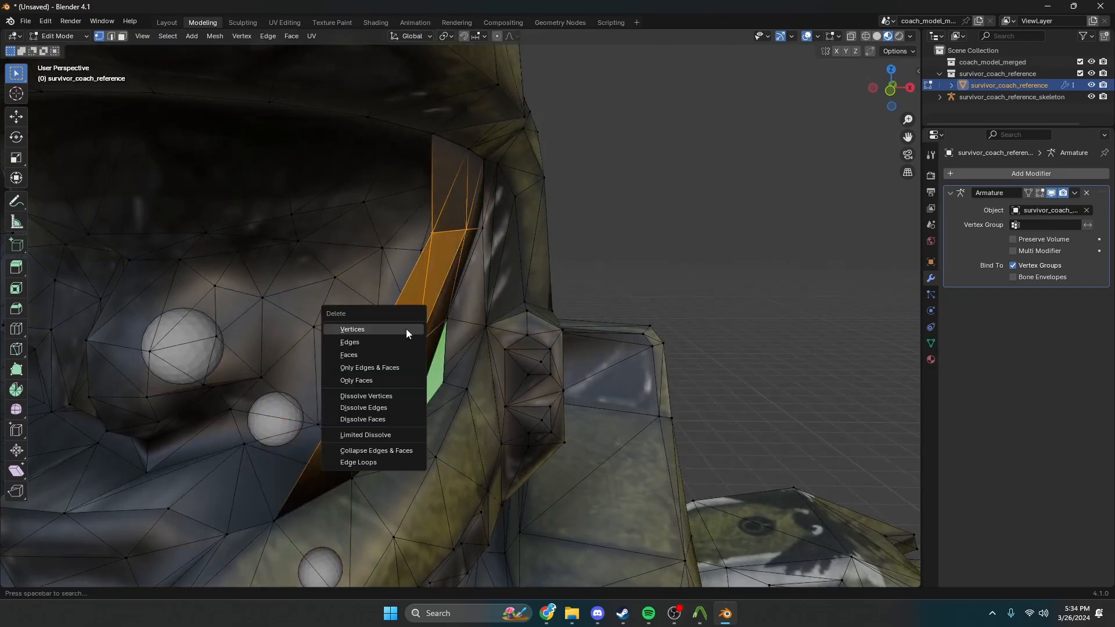
left_click(406, 329)
Delete the leftover visor sliver's vertex between the face surface and the helmet's side
middle_click_drag(406, 326, 418, 281)
scroll(392, 287, "up", 4)
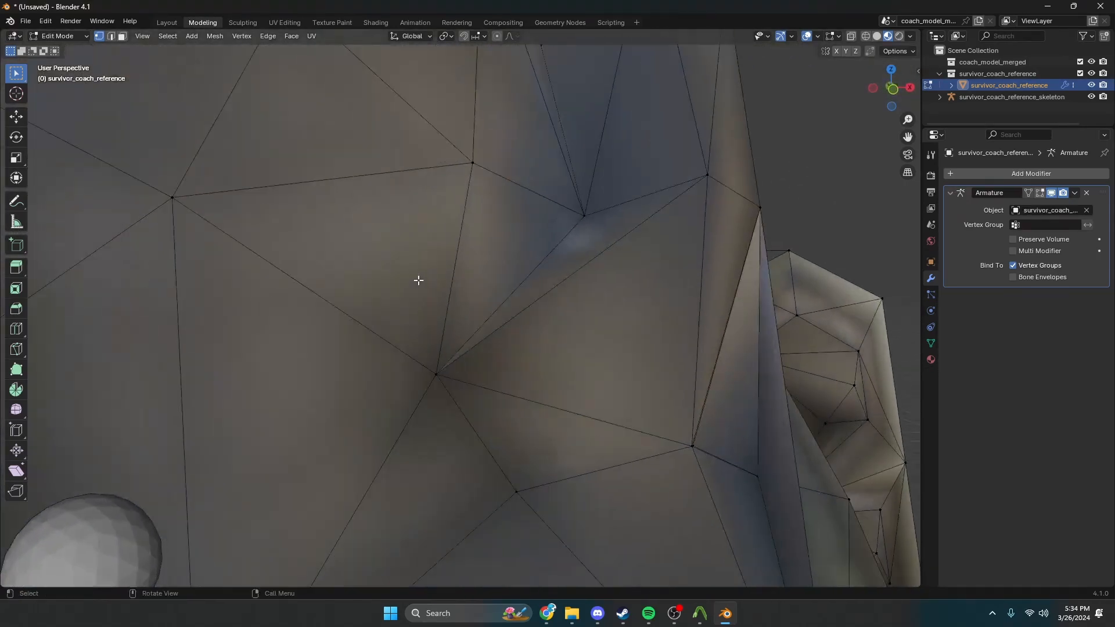
scroll(712, 249, "down", 5)
middle_click_drag(716, 249, 547, 253)
scroll(547, 256, "up", 4)
key("h")
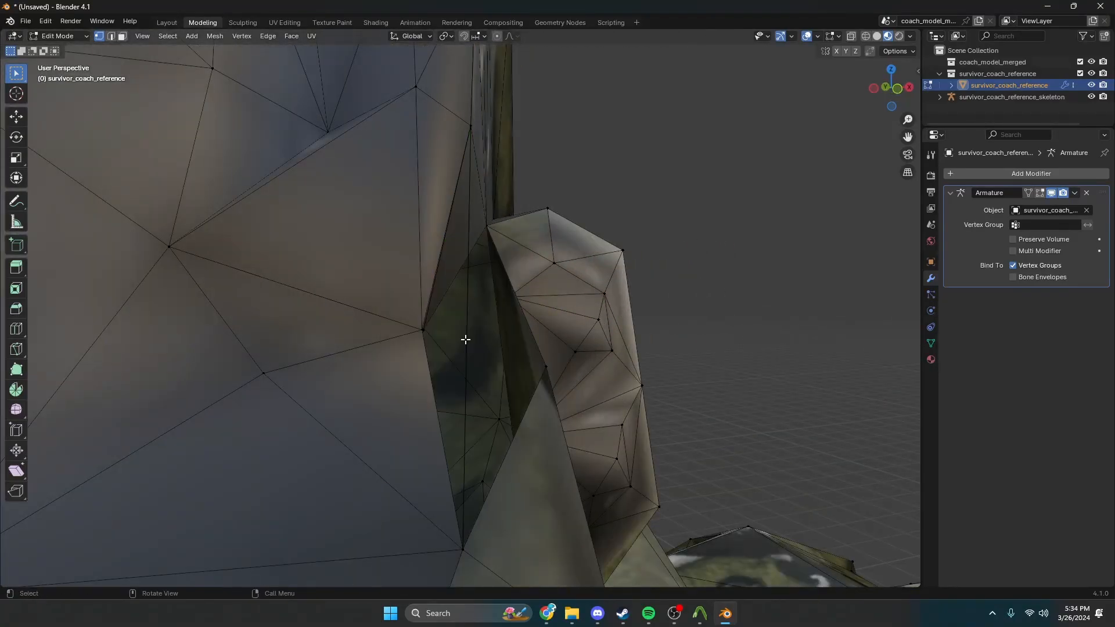
key("alt+h")
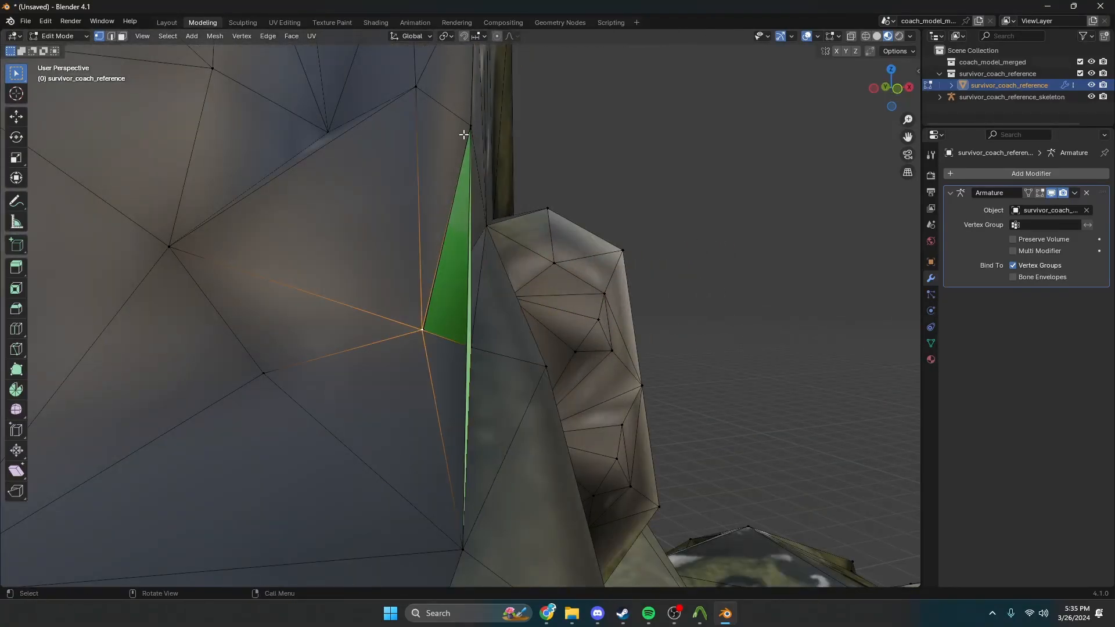
key("x")
left_click(463, 134)
Try to delete the lower corner vertex where the face surface meets the helmet rim
middle_click_drag(463, 134, 502, 187)
key("x")
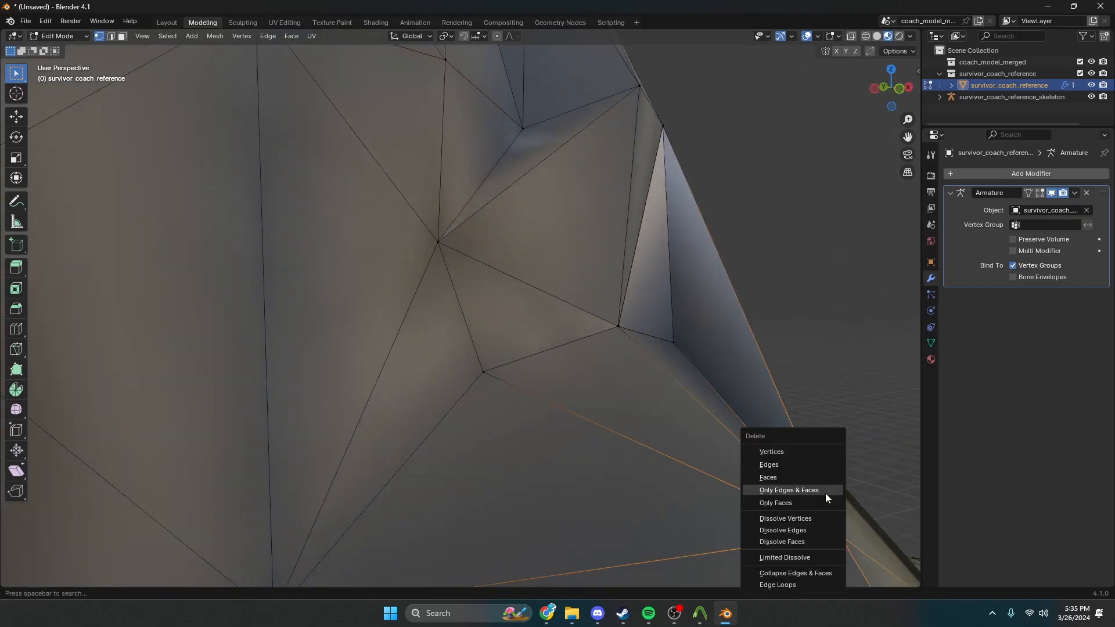
left_click(805, 450)
key("ctrl+z")
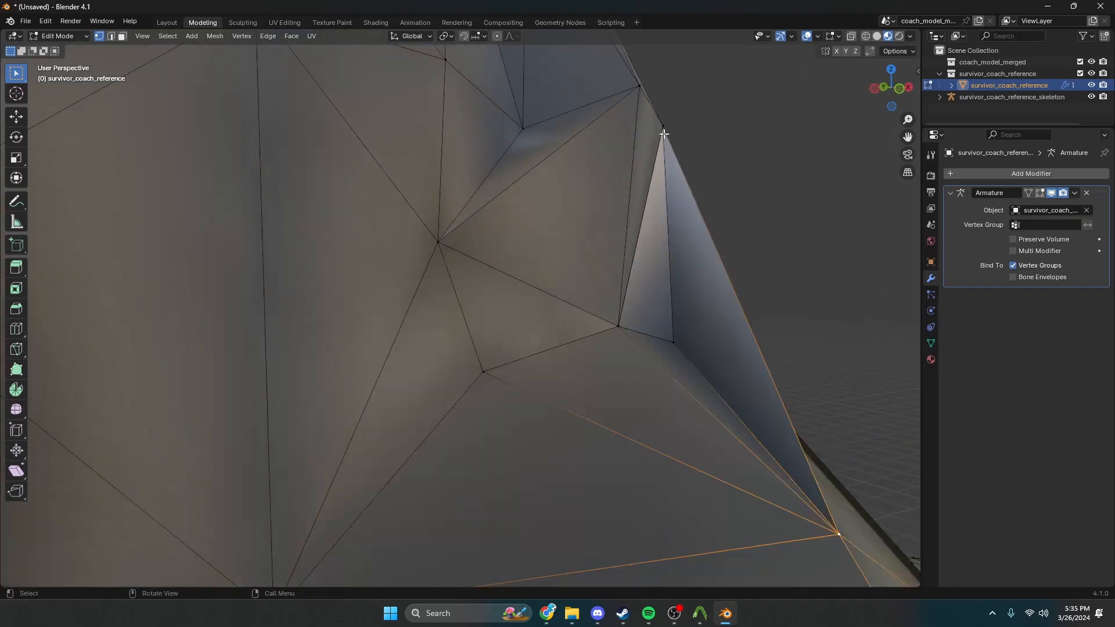
Delete the vertex at the upper tip of the remaining sliver beside the helmet rim
key("x")
left_click(664, 134)
scroll(664, 134, "down", 8)
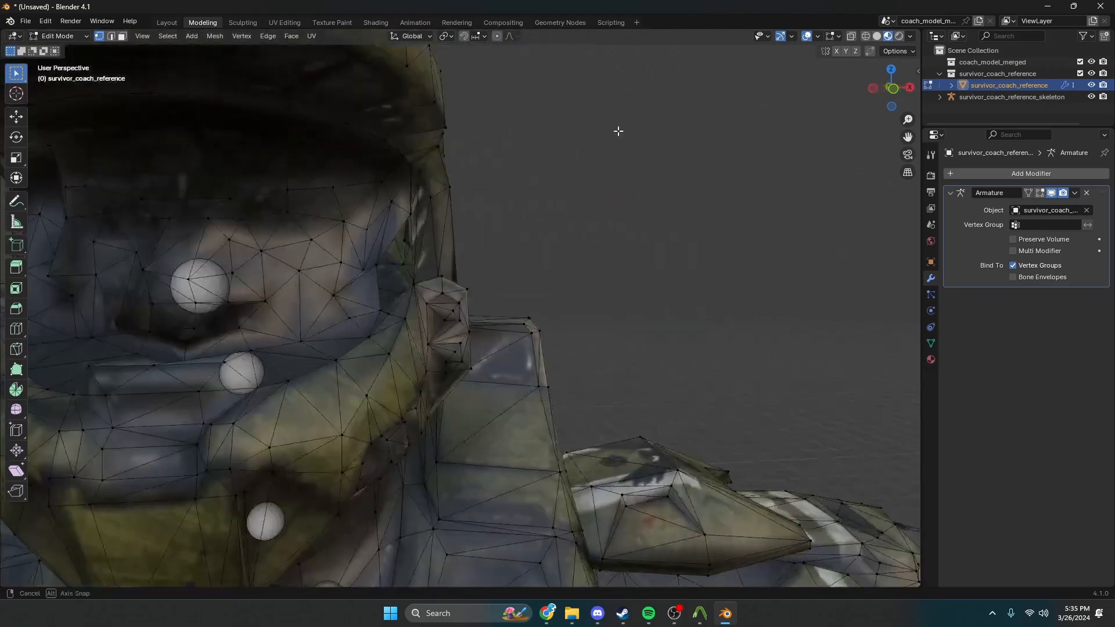
scroll(652, 184, "up", 2)
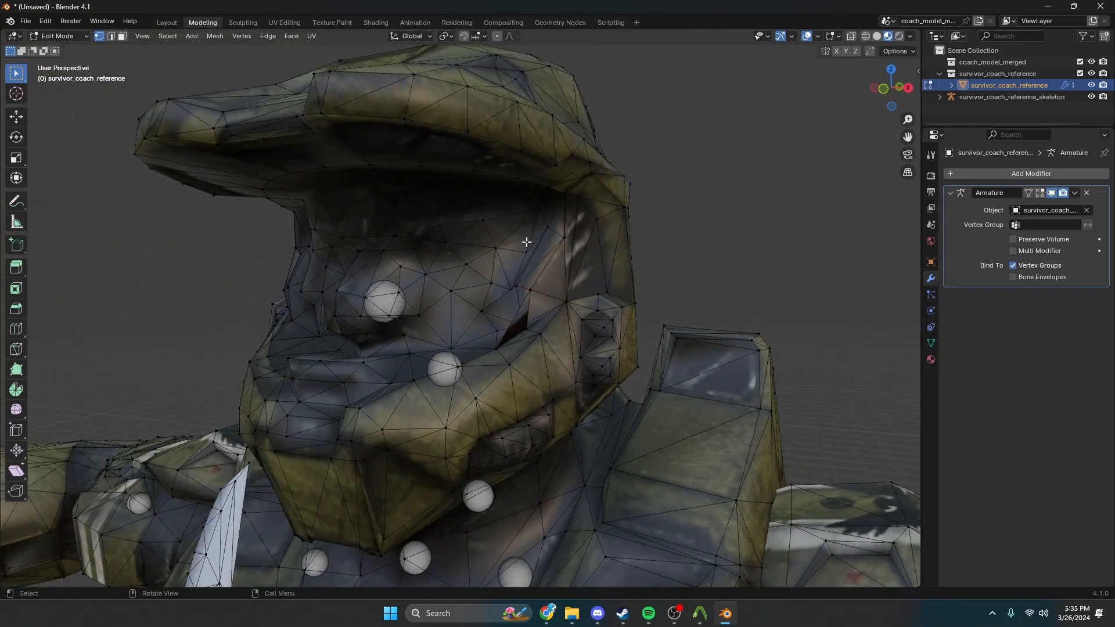
Box-select the upper helmet and face vertices from the front and delete them in two passes
middle_click_drag(651, 183, 759, 197)
scroll(495, 253, "up", 4)
scroll(494, 253, "down", 5)
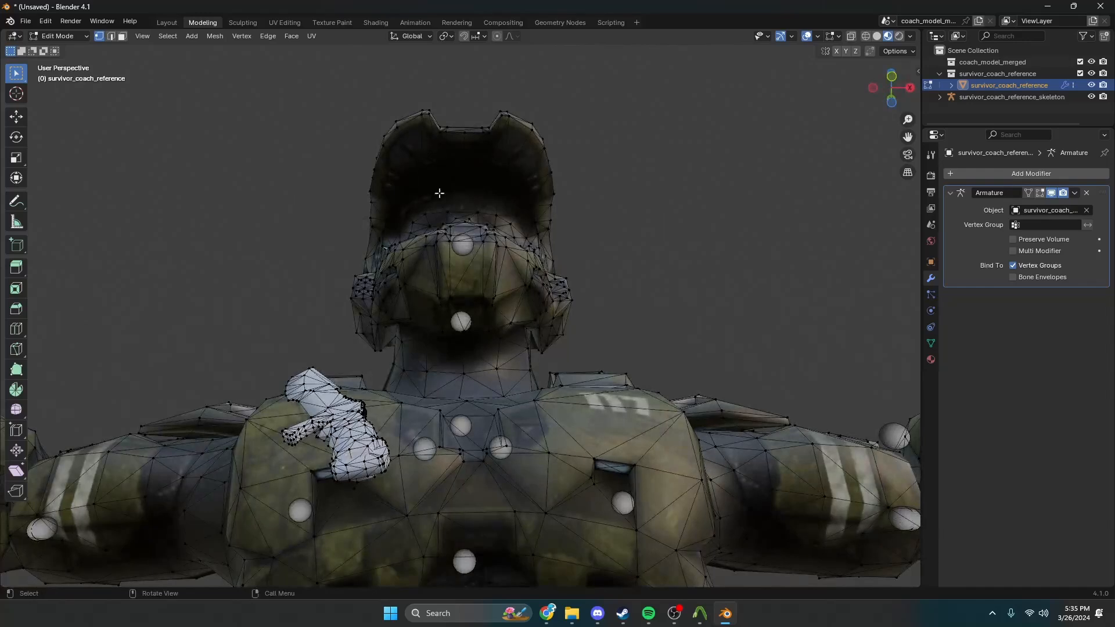
left_click_drag(293, 87, 646, 256)
key("x")
left_click(654, 254)
left_click_drag(627, 118, 381, 309)
key("x")
left_click(361, 314)
Try to delete the lower helmet vertices around the jaw and neck
left_click_drag(321, 170, 595, 344)
key("x")
left_click(594, 346)
scroll(593, 347, "up", 2)
key("ctrl+z")
middle_click_drag(592, 341, 803, 361)
key("x")
left_click(575, 318)
key("ctrl+z")
key("ctrl+z")
key("ctrl+z")
Delete the loose vertices above the helmet and the upper rows of its back shell
key("x")
left_click(534, 319)
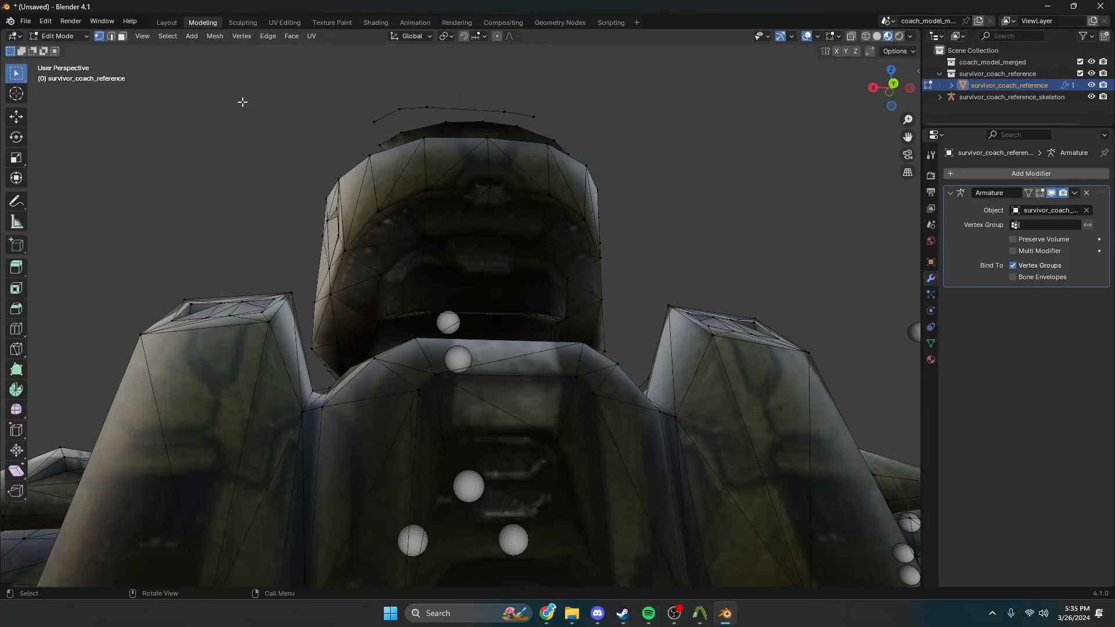
left_click_drag(243, 103, 605, 219)
key("x")
left_click(606, 219)
middle_click_drag(605, 219, 605, 202)
left_click_drag(634, 124, 337, 214)
key("x")
left_click(337, 216)
Delete the remaining lower rows of the helmet's back shell down to the collar
left_click_drag(613, 196, 321, 308)
key("x")
left_click(309, 306)
left_click_drag(691, 174, 336, 317)
key("x")
left_click(336, 317)
left_click_drag(423, 271, 325, 317)
key("x")
left_click(326, 316)
Delete the leftover helmet vertices above and beside the neck with three box selections
middle_click_drag(328, 325, 604, 269)
left_click_drag(672, 277, 597, 365)
key("x")
left_click(596, 366)
left_click_drag(628, 277, 593, 349)
key("x")
left_click(528, 362)
left_click_drag(622, 211, 458, 272)
key("x")
left_click(453, 264)
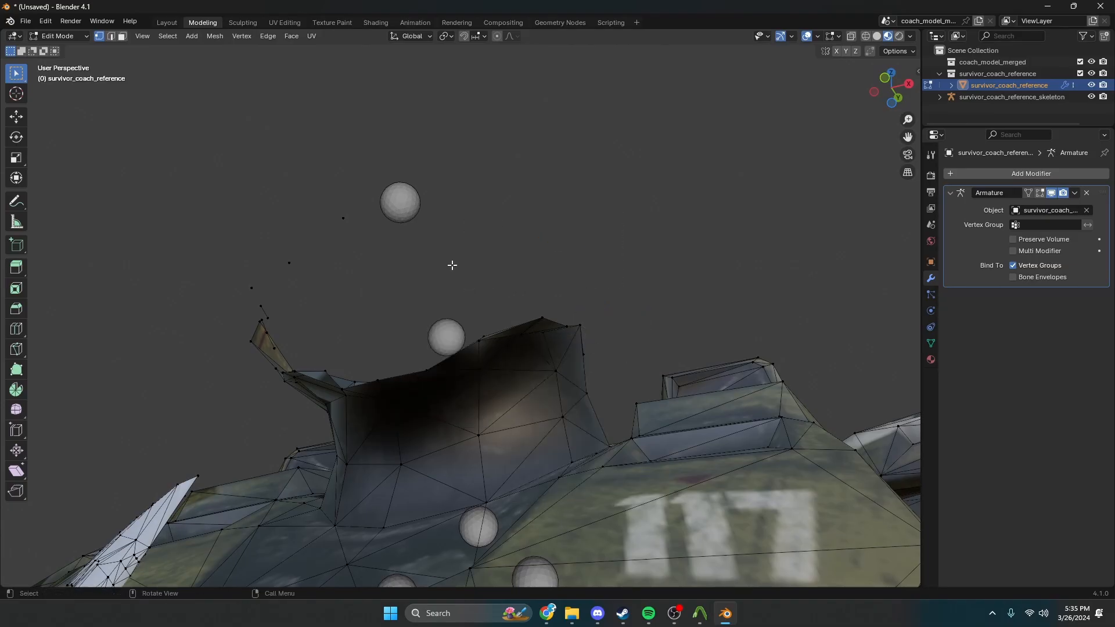
Delete the floating vertices and the jaw fragment in front of the neck
left_click_drag(418, 202, 232, 333)
key("x")
left_click(232, 333)
middle_click_drag(375, 333, 543, 326)
left_click_drag(356, 245, 169, 319)
key("x")
left_click(87, 319)
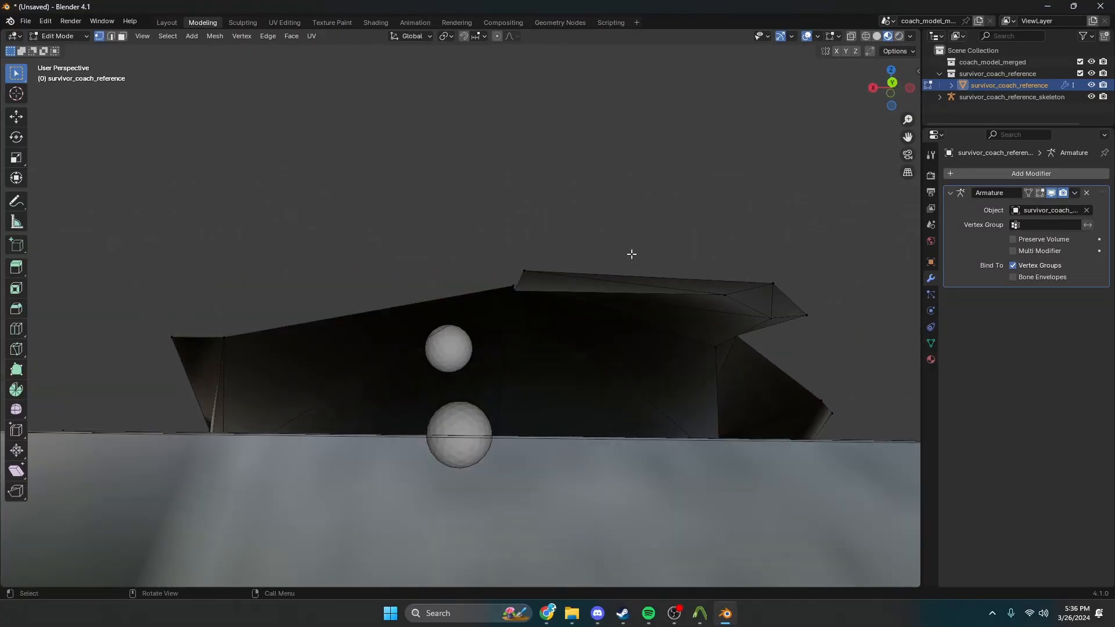
Delete the protruding vertices along the neck's upper edge, including the flap at its side
left_click_drag(662, 239, 512, 288)
key("x")
left_click_drag(851, 249, 689, 326)
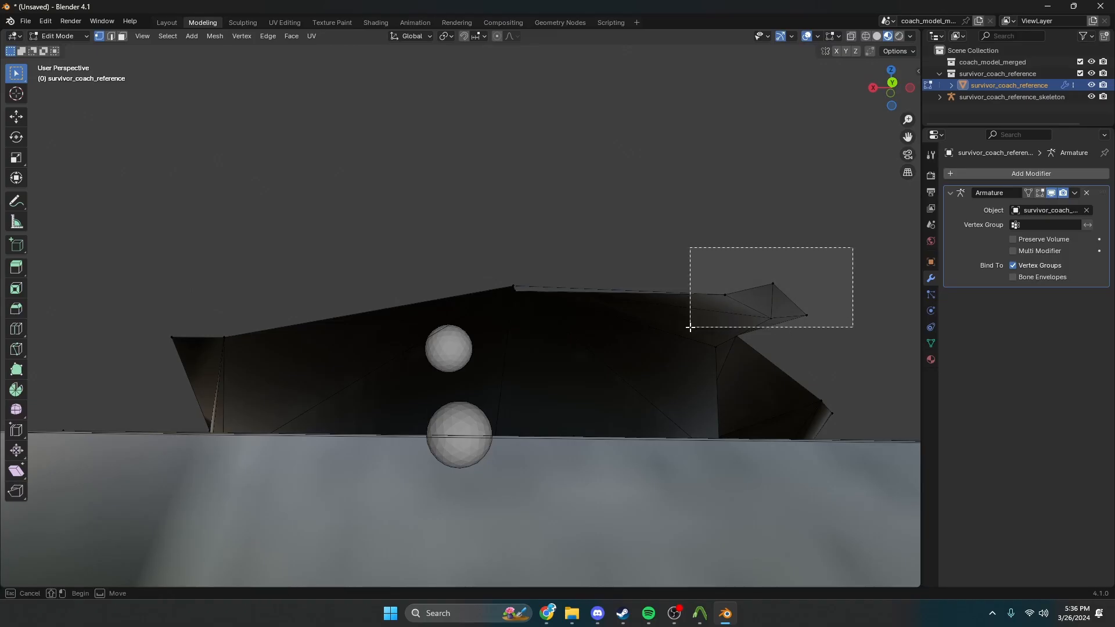
Try to delete the vertex at the rear corner of the neck's upper edge
middle_click_drag(689, 326, 812, 336)
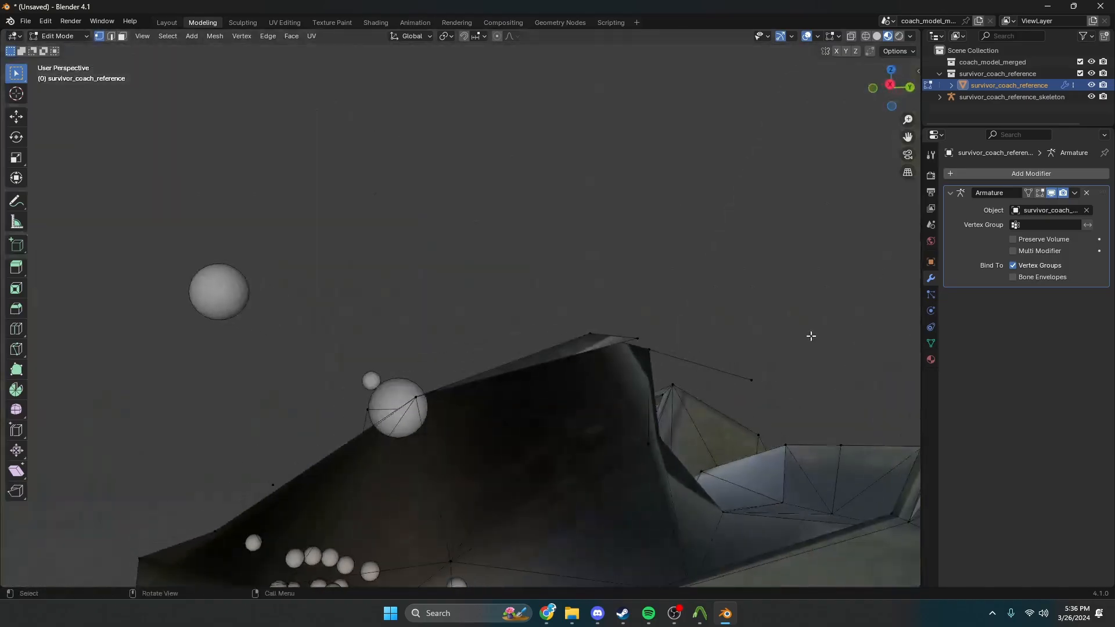
scroll(802, 338, "up", 1)
left_click(682, 354)
key("x")
left_click(681, 353)
key("ctrl+z")
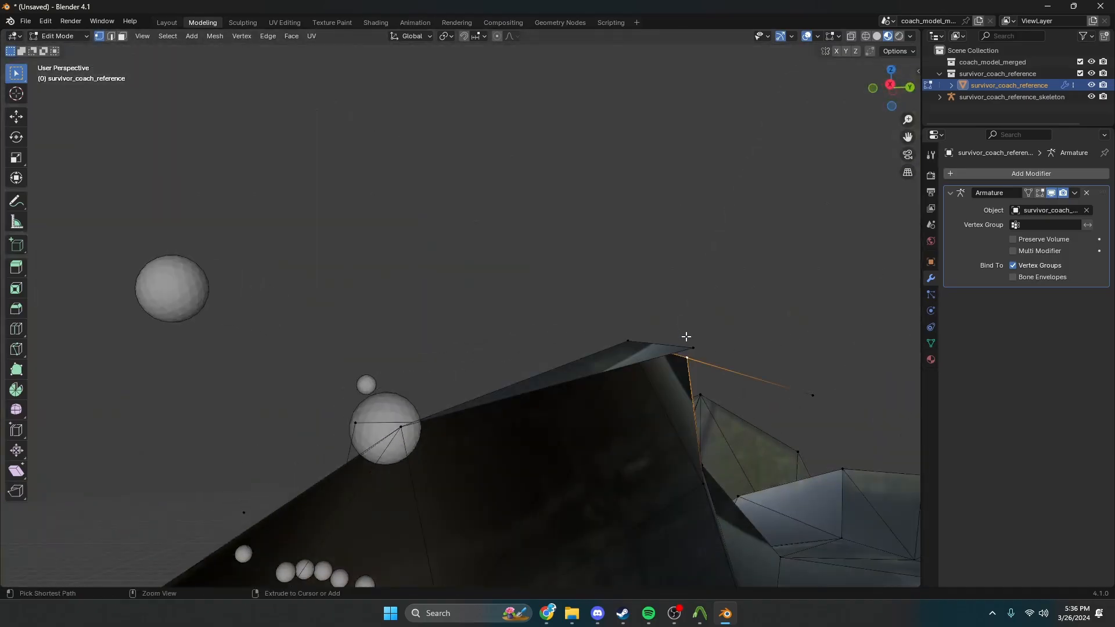
Delete the stray vertex at the neck's rear corner and the raised neck-wall pieces using two box selections
key("x")
left_click(690, 344)
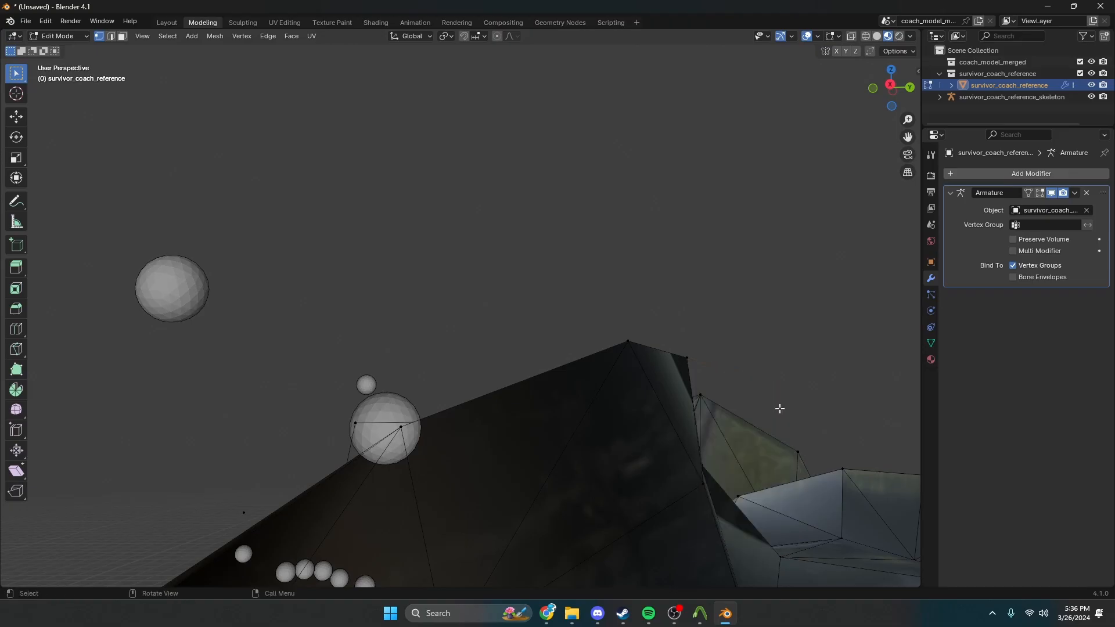
middle_click_drag(778, 405, 146, 389)
scroll(365, 349, "up", 2)
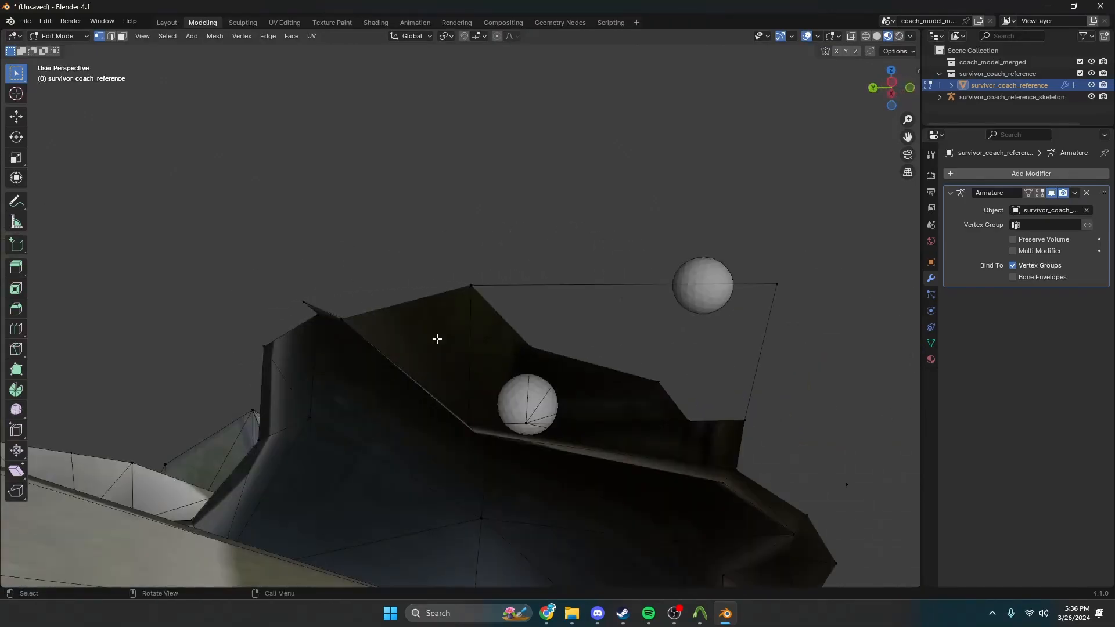
left_click_drag(871, 244, 511, 423)
key("x")
left_click(511, 423)
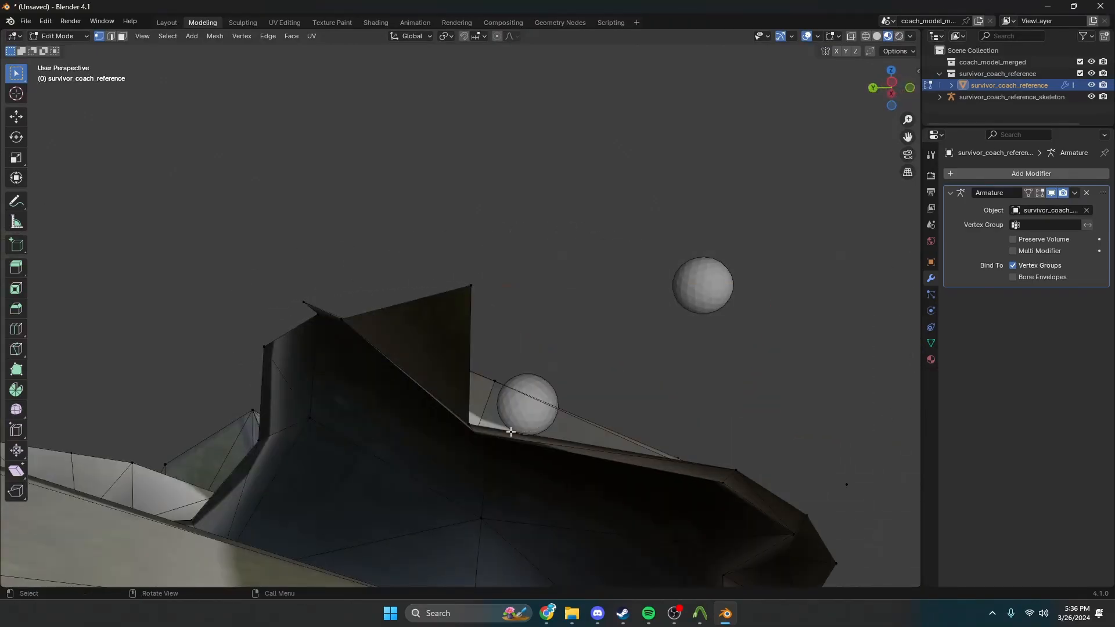
left_click_drag(540, 237, 408, 325)
key("x")
left_click(408, 326)
Delete the two loose flap vertices at the side of the neck opening
scroll(440, 388, "down", 1)
middle_click_drag(441, 388, 364, 414)
left_click(235, 401)
key("x")
left_click(230, 396)
left_click(272, 469)
key("x")
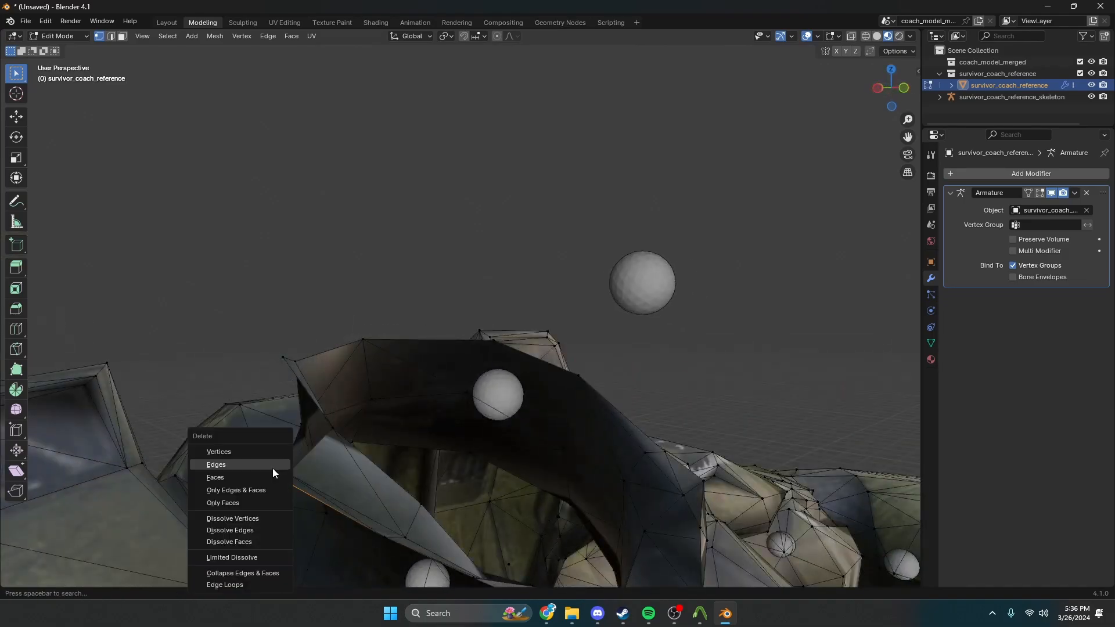
key("Escape")
key("x")
key("Escape")
key("x")
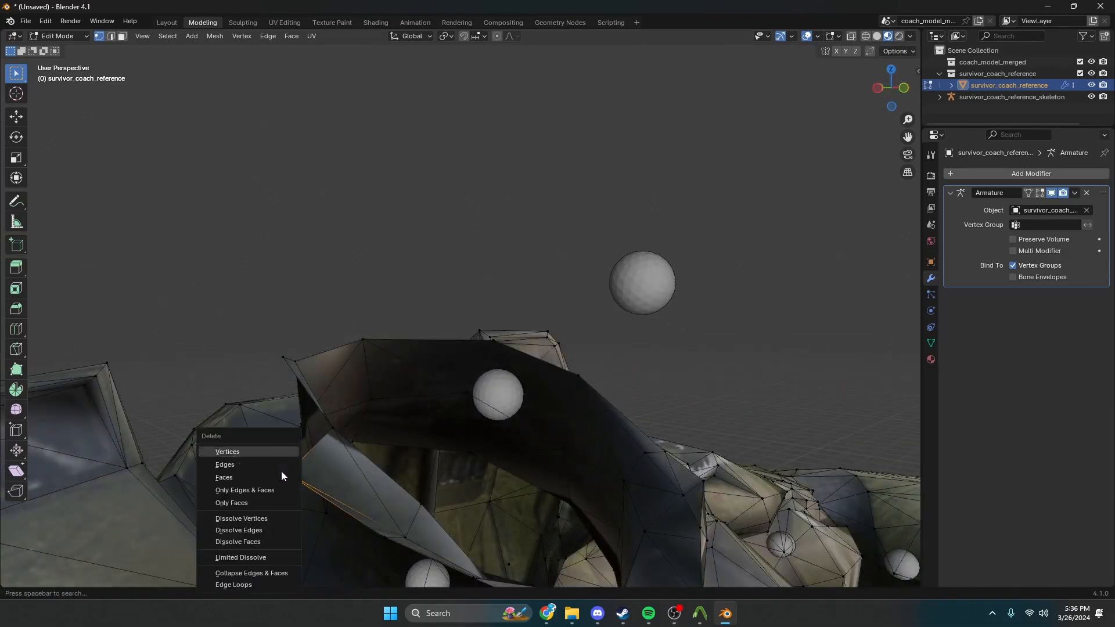
left_click(264, 451)
Delete the remaining stray vertices around the neck opening one by one
middle_click_drag(264, 451, 299, 447)
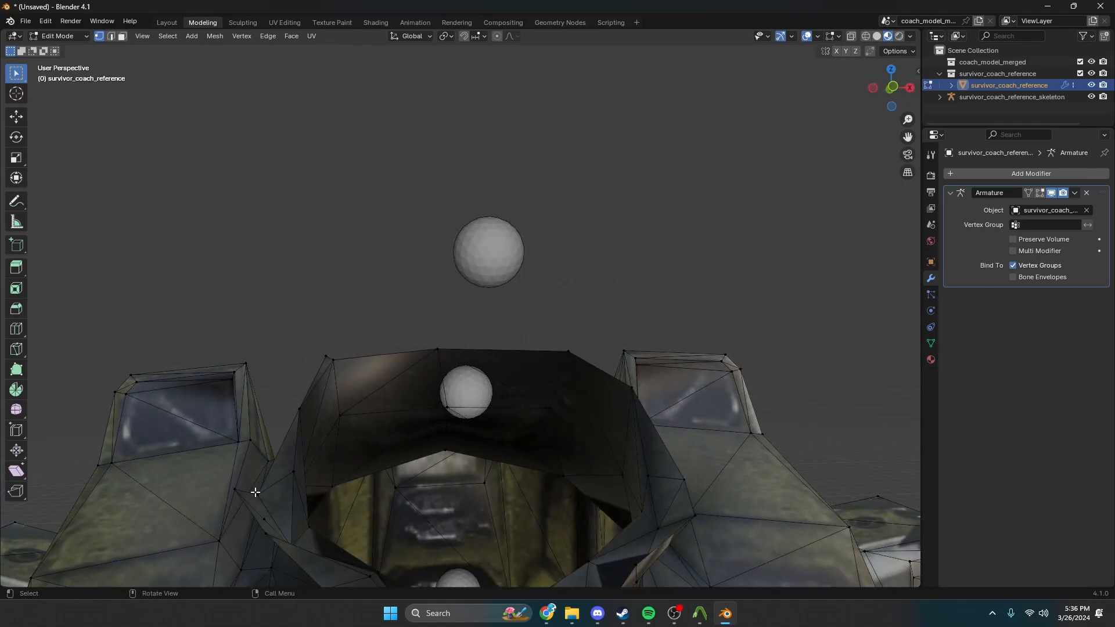
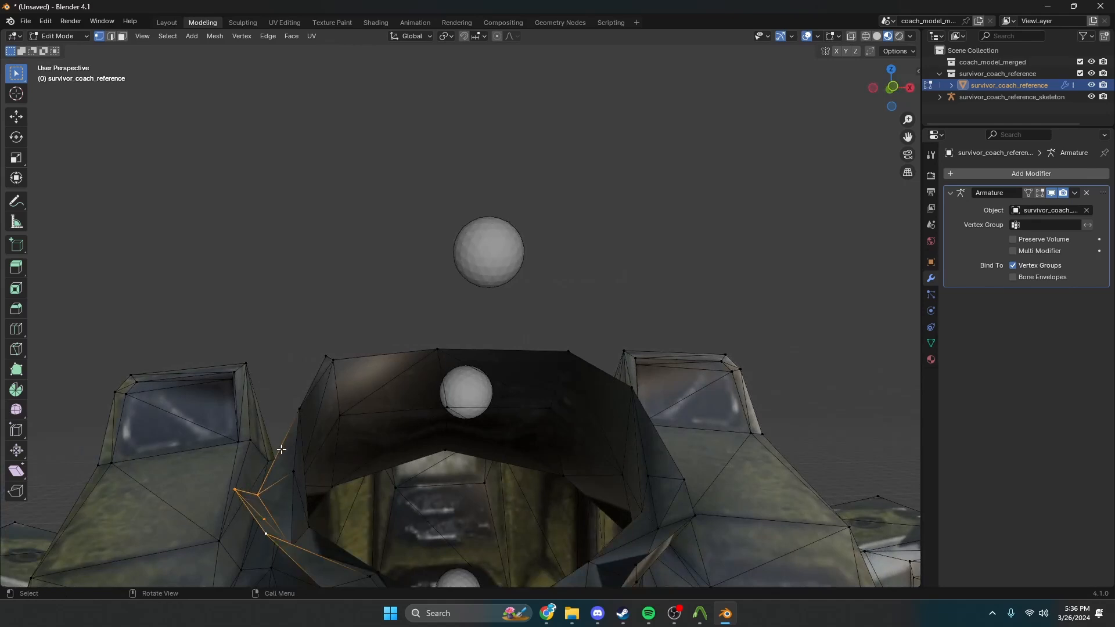
middle_click_drag(281, 450, 459, 259)
left_click(484, 199)
key("x")
left_click(489, 205)
middle_click_drag(489, 206, 791, 334)
left_click(442, 239)
key("x")
left_click(438, 239)
Return to Object Mode and paste the copied coach_model_merged mesh into the scene
scroll(543, 316, "down", 8)
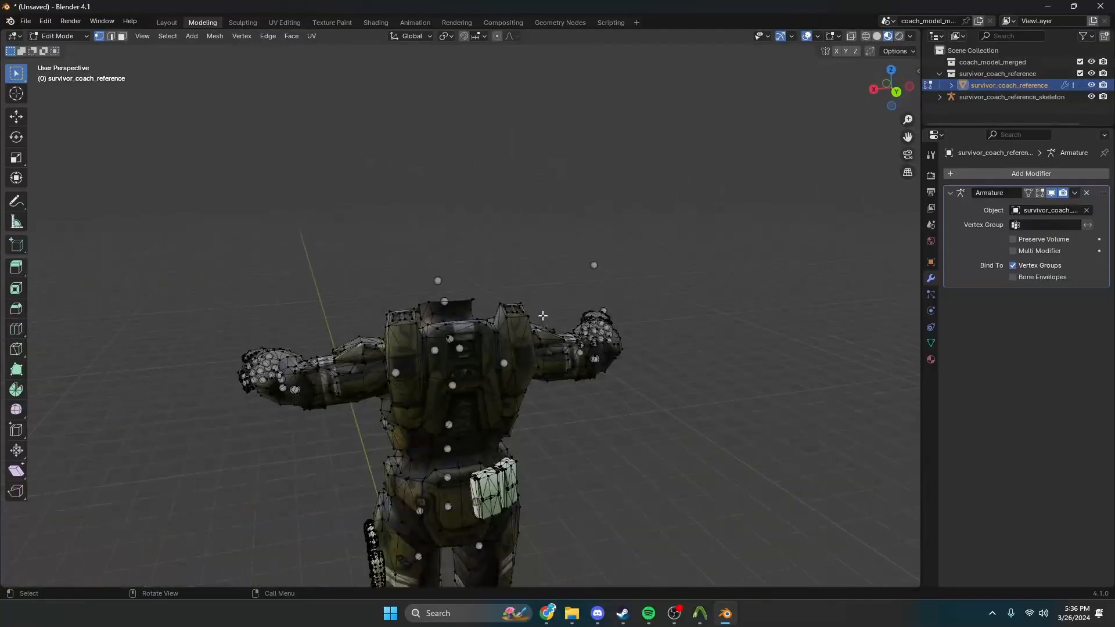
key("Tab")
middle_click_drag(630, 318, 775, 302)
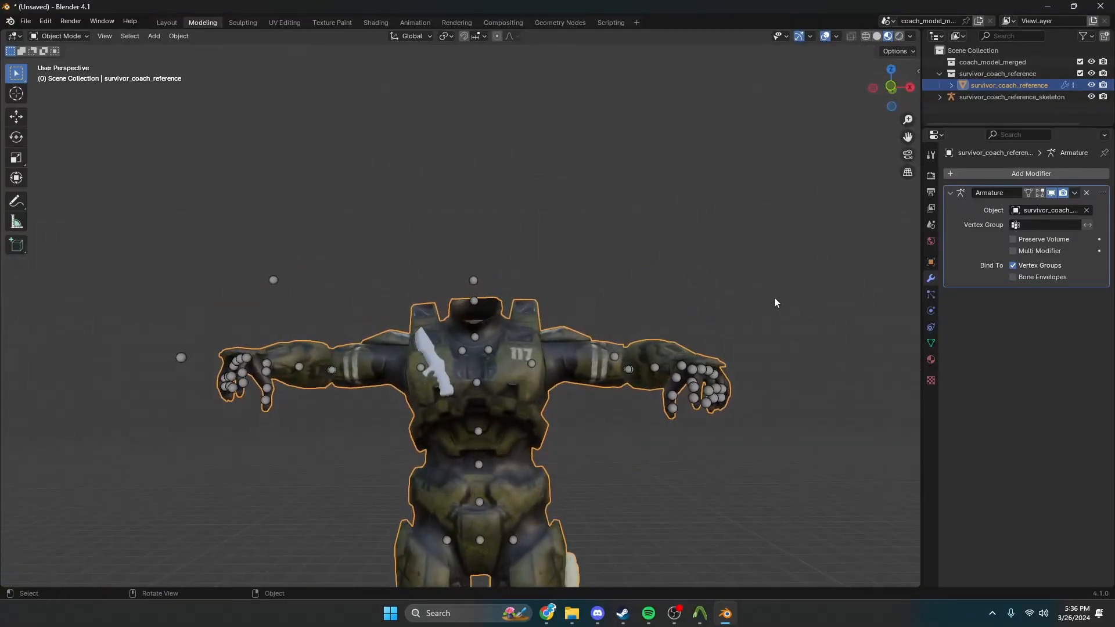
scroll(637, 325, "down", 5)
key("ctrl+v")
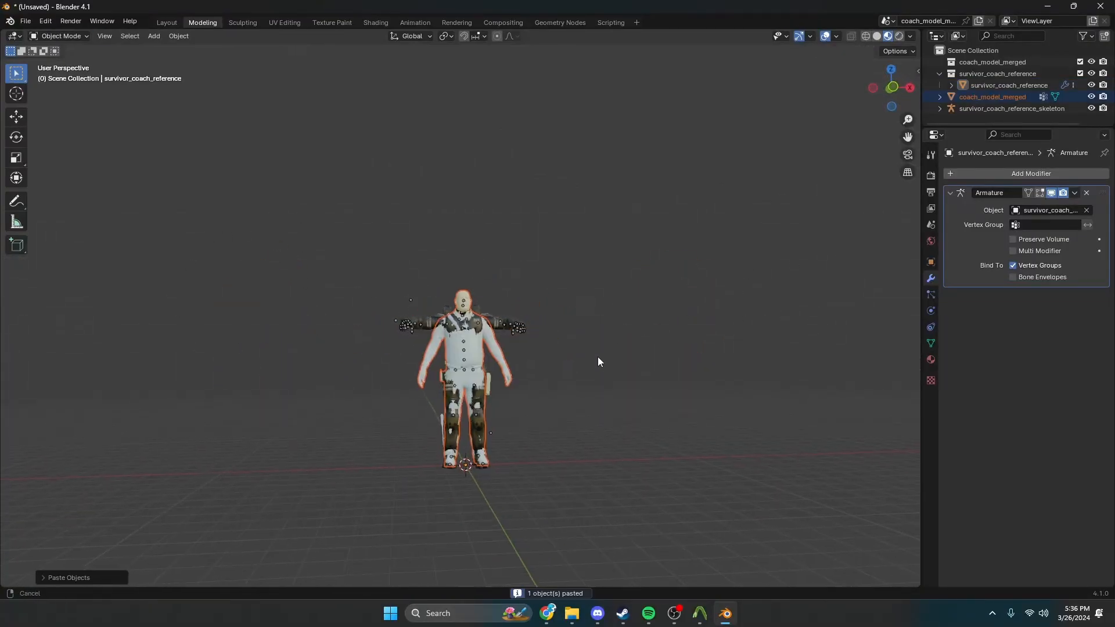
scroll(494, 337, "up", 6)
Compare the modifier, transform and parent settings of coach_model_merged with those of survivor_coach_reference
left_click(425, 340)
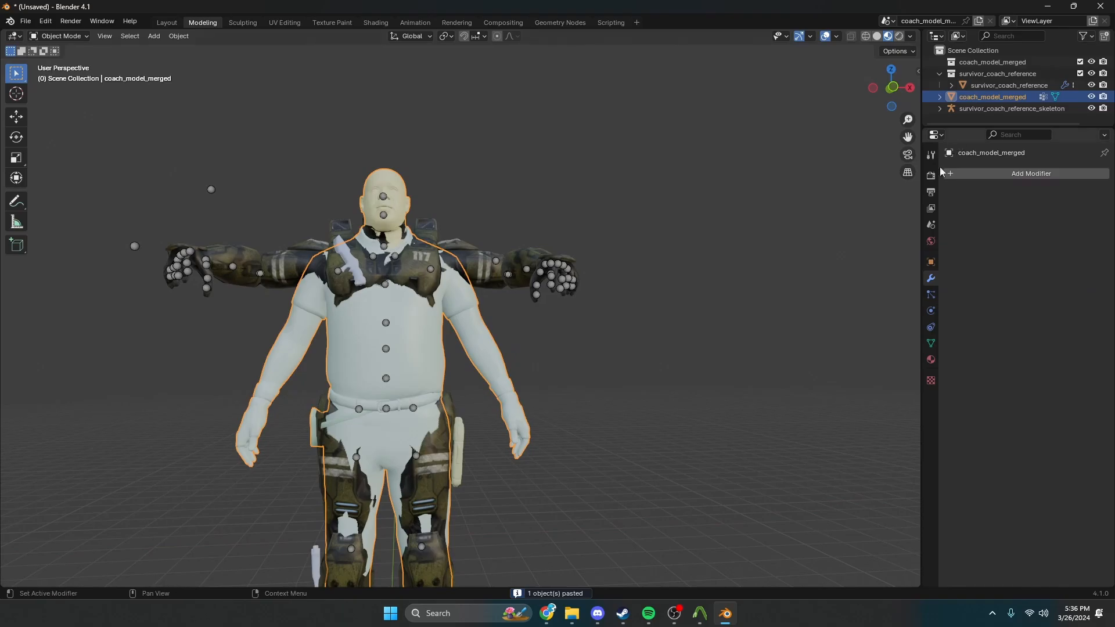
middle_click_drag(547, 319, 652, 336, "shift")
left_click(588, 287)
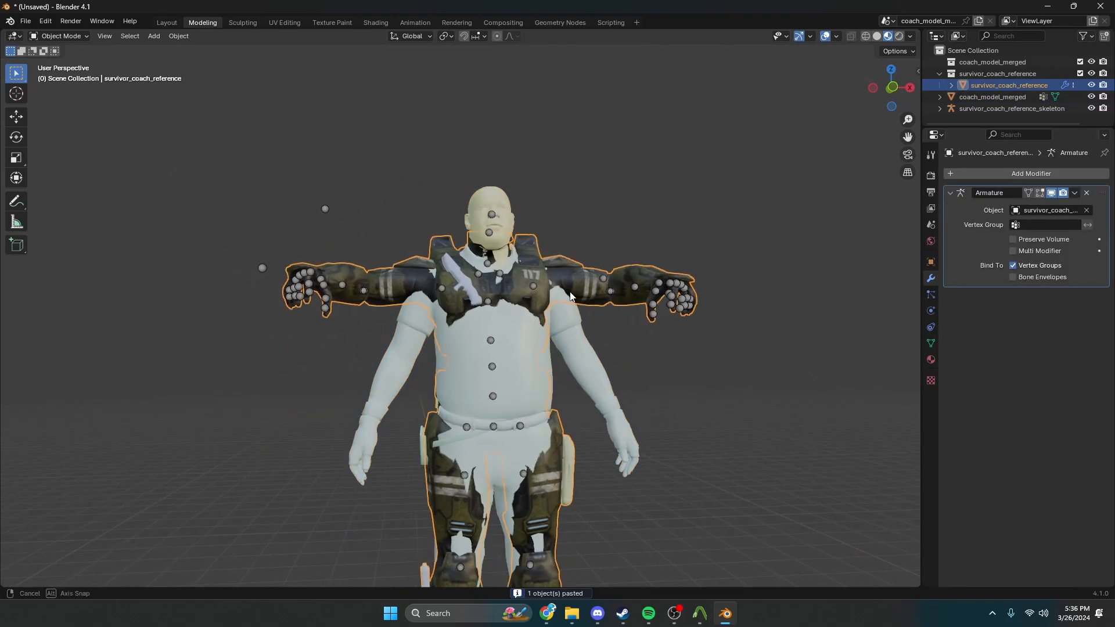
left_click(553, 303)
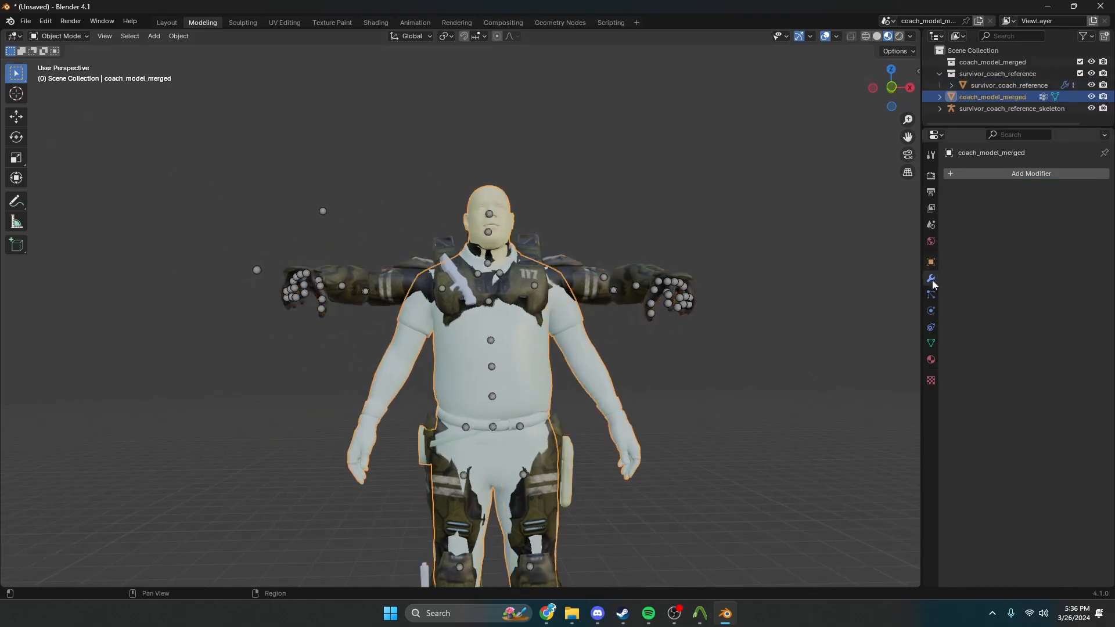
left_click(930, 263)
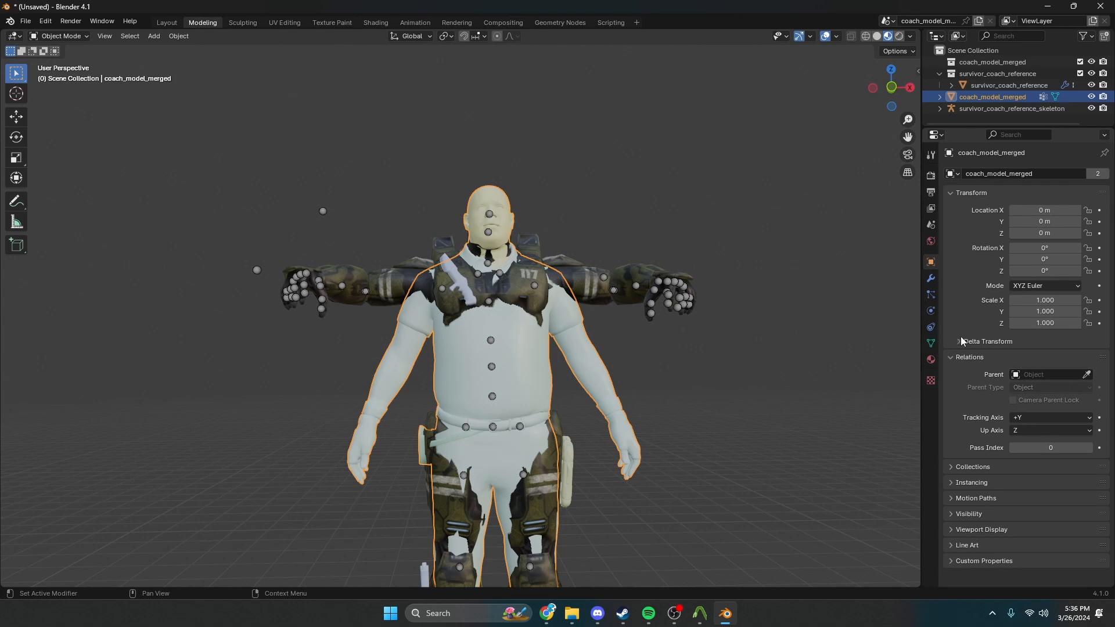
left_click(930, 279)
left_click(600, 282)
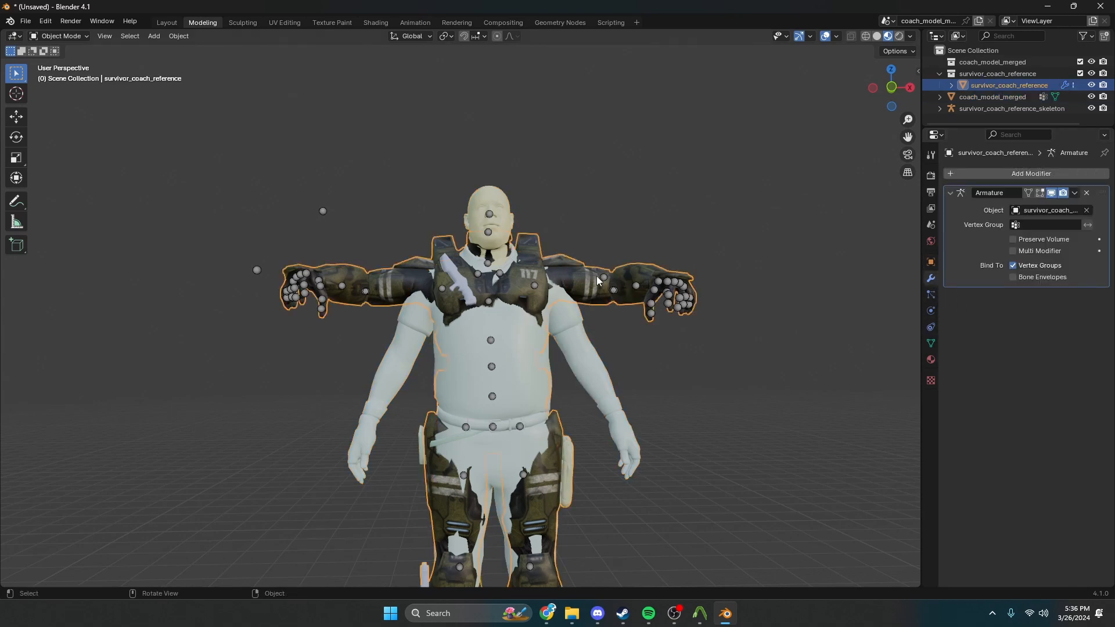
left_click(930, 263)
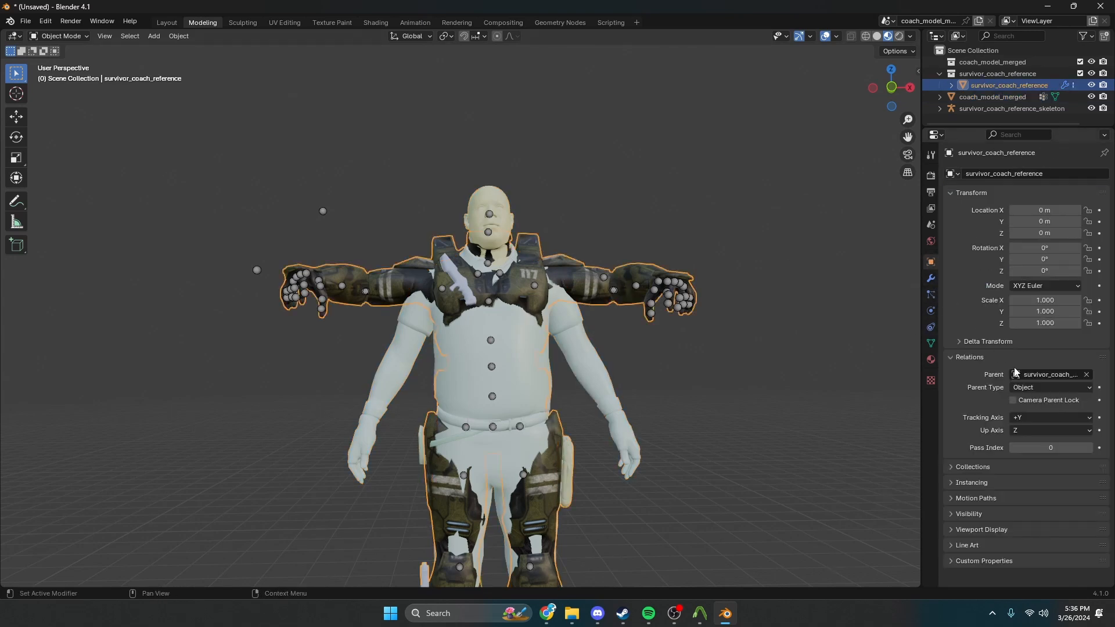
Select survivor_coach_reference_skeleton and switch it to Pose Mode
left_click(534, 286)
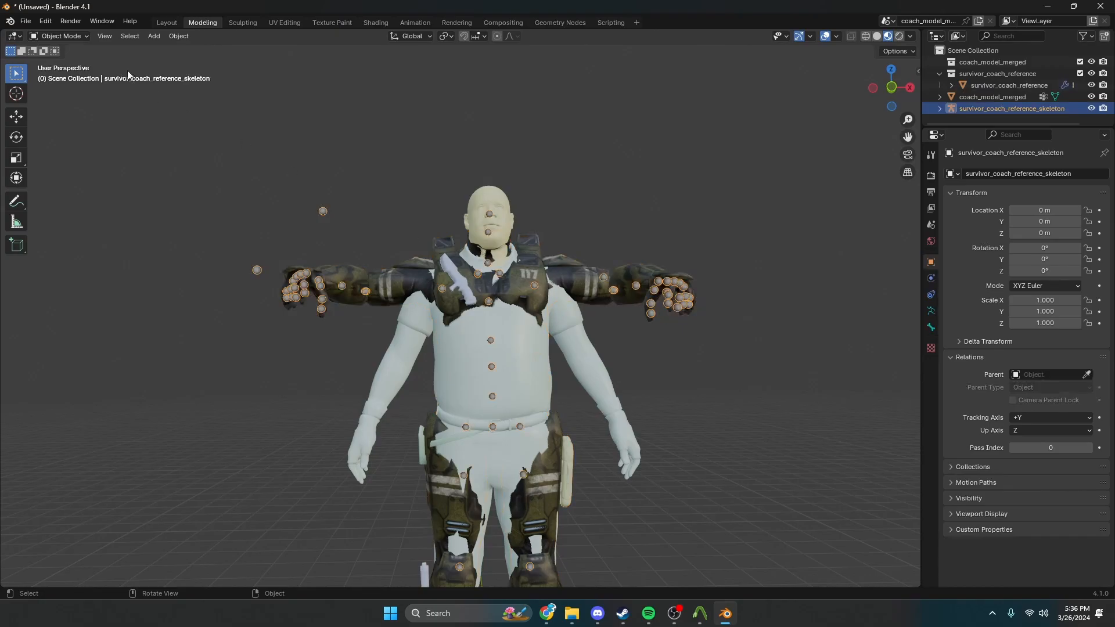
left_click(77, 36)
left_click(50, 74)
Move the Spine4 bone slightly down and backward to line the upper body up with the coach model
middle_click_drag(413, 305, 321, 47, "shift")
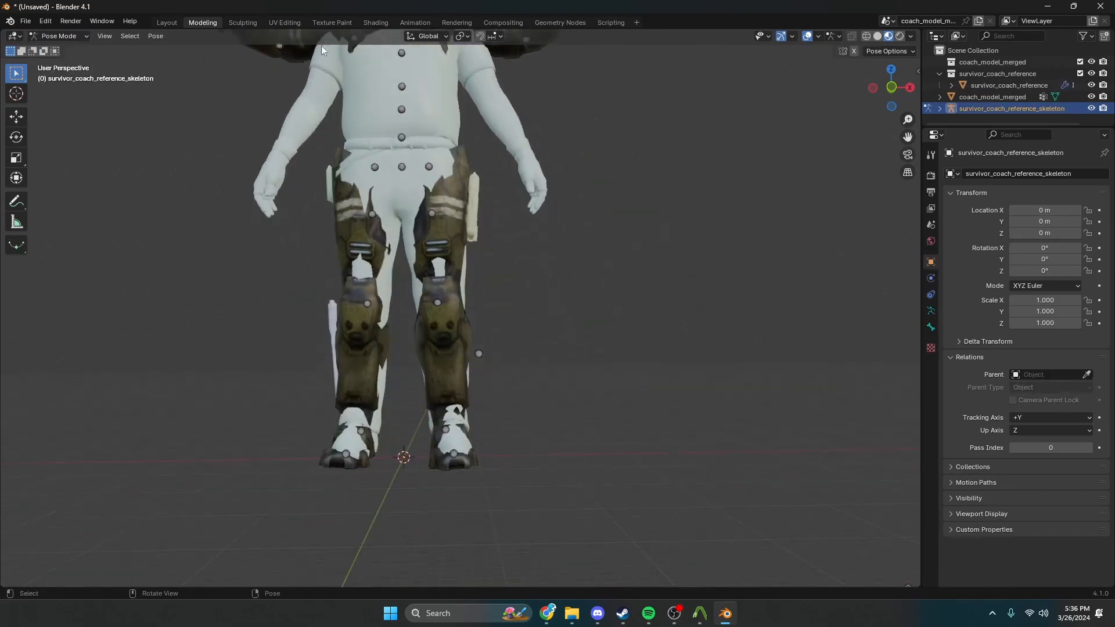
middle_click_drag(393, 163, 414, 399, "shift")
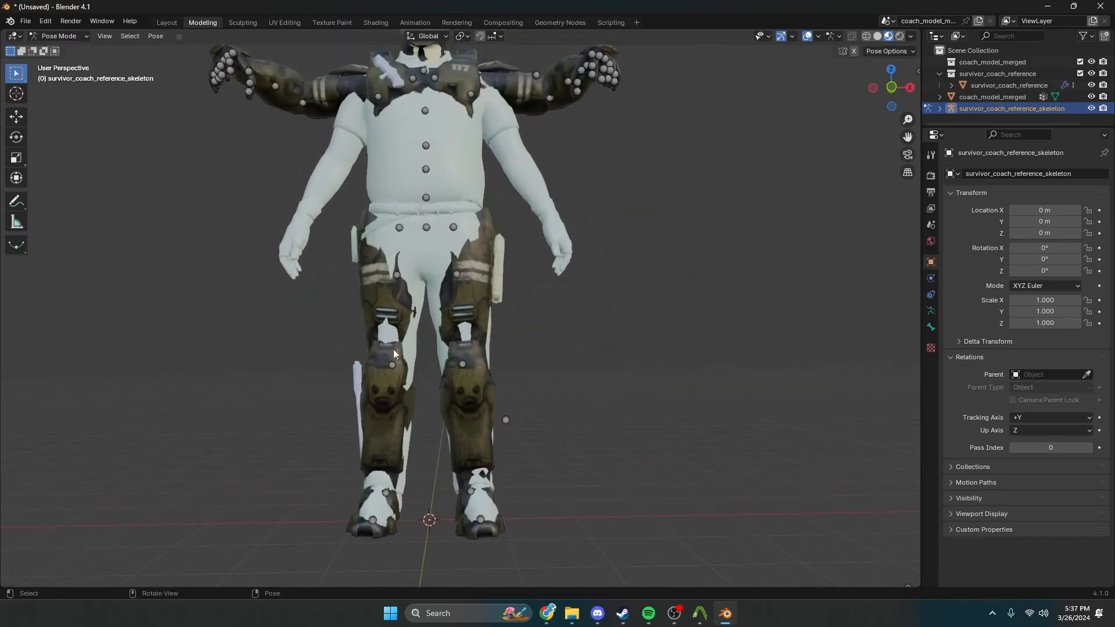
middle_click_drag(417, 342, 457, 489, "shift")
scroll(463, 520, "up", 2)
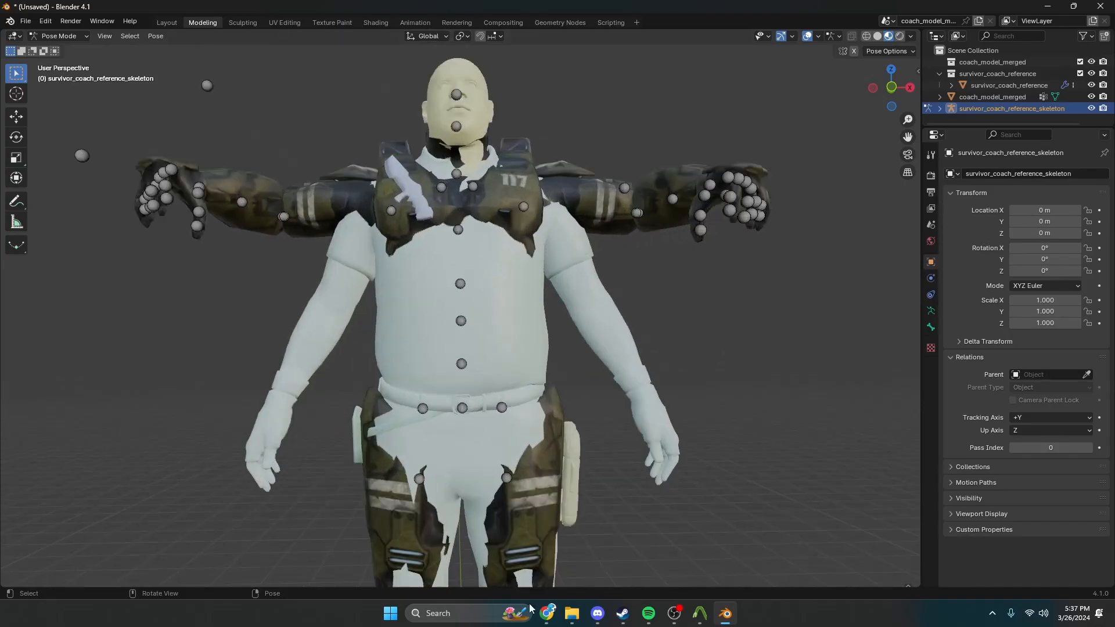
left_click(15, 118)
left_click_drag(455, 231, 456, 226)
mouse_move(456, 225)
middle_mouse_down()
mouse_move(358, 243)
mouse_move(312, 265)
mouse_move(458, 210)
middle_mouse_up()
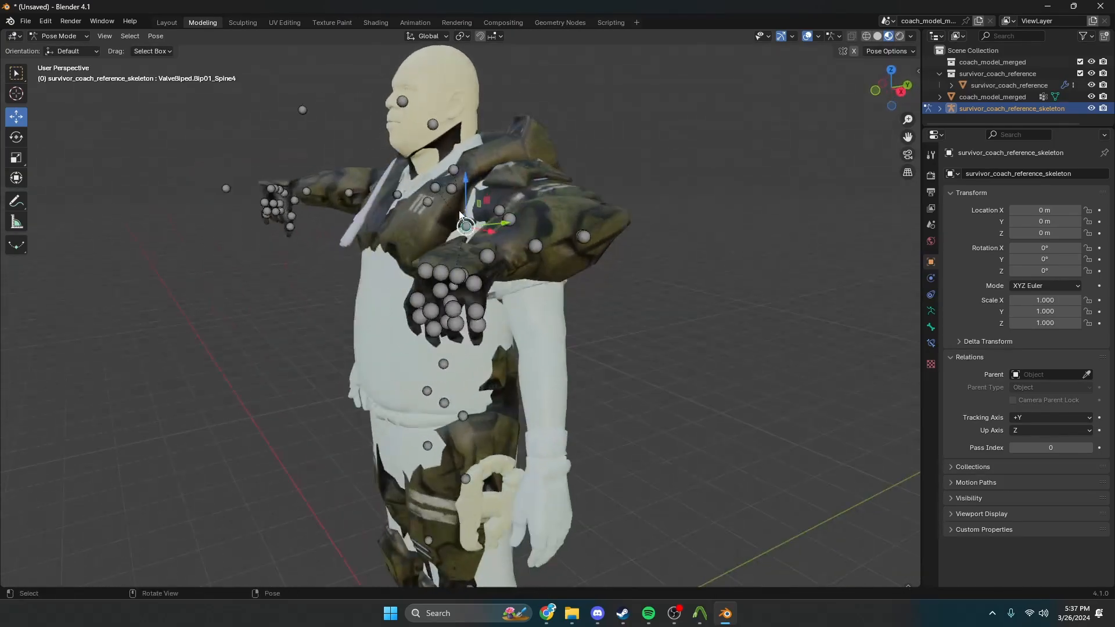
left_click_drag(465, 189, 521, 226)
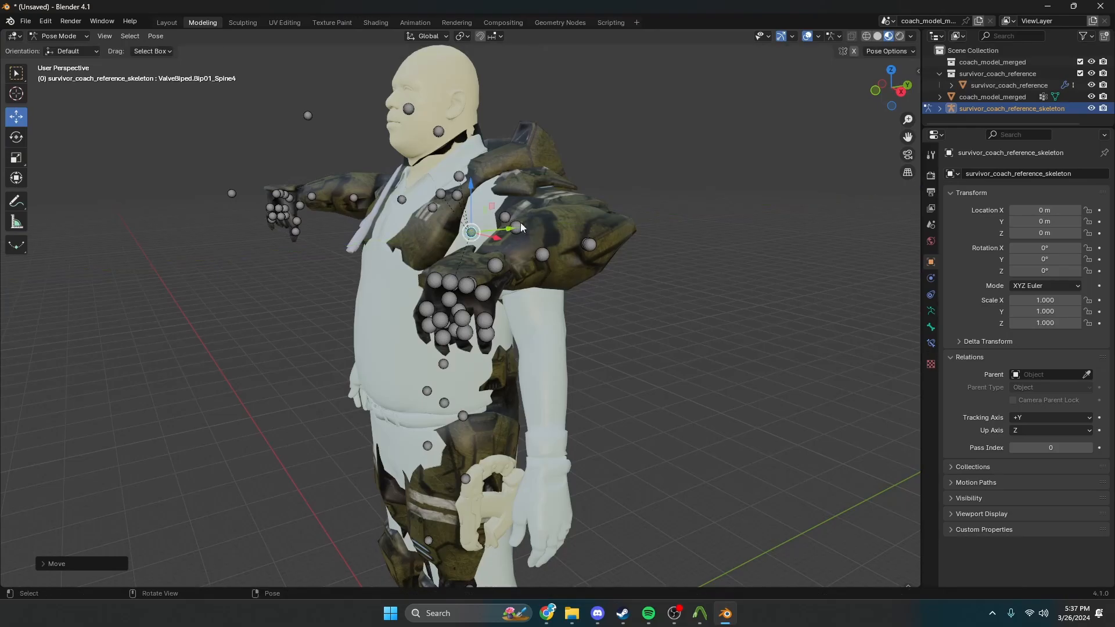
middle_click_drag(521, 226, 563, 314)
scroll(629, 317, "up", 6)
left_click(426, 285)
left_click_drag(455, 282, 447, 283)
key("ctrl+z")
Scale up the neck bone along Y and X and shift it slightly to fit the collar around the coach model's neck
left_click(17, 157)
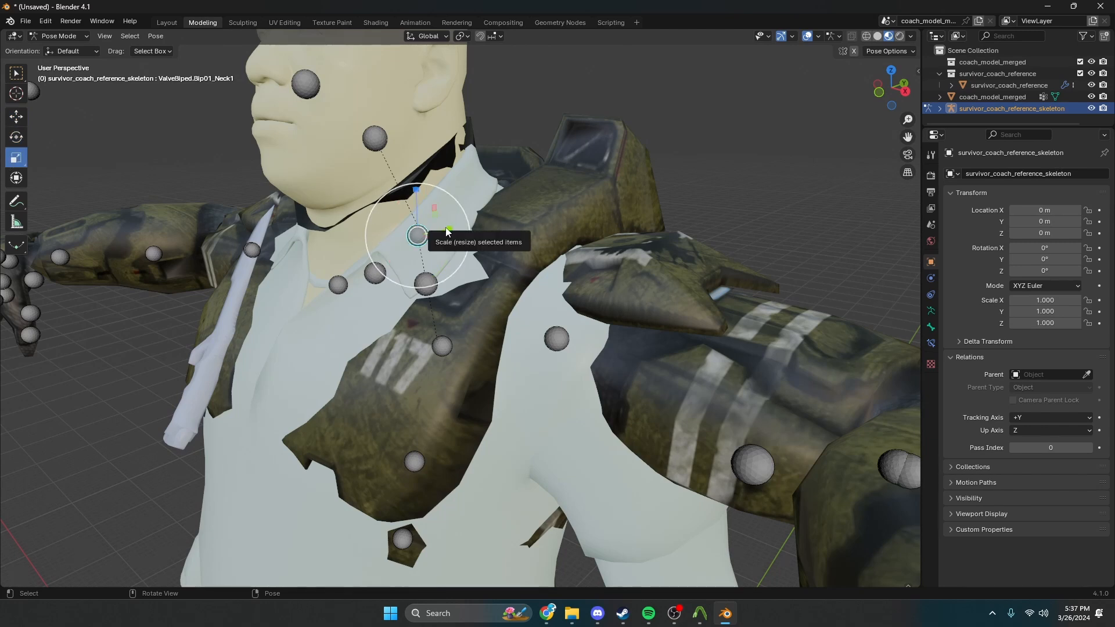
left_click_drag(447, 231, 456, 226)
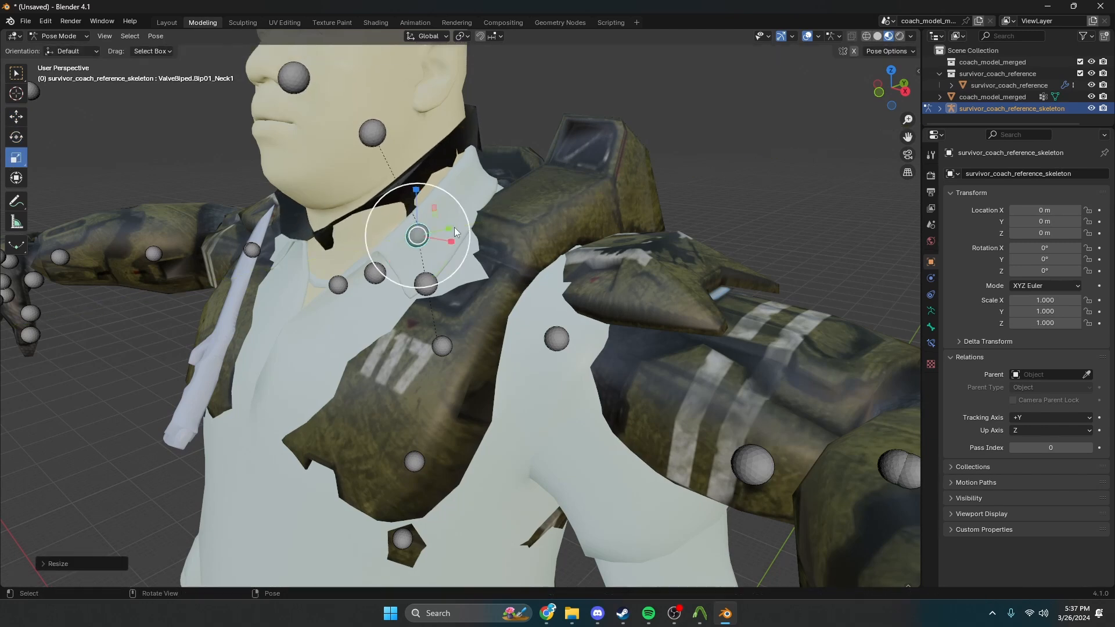
middle_click_drag(459, 227, 515, 215)
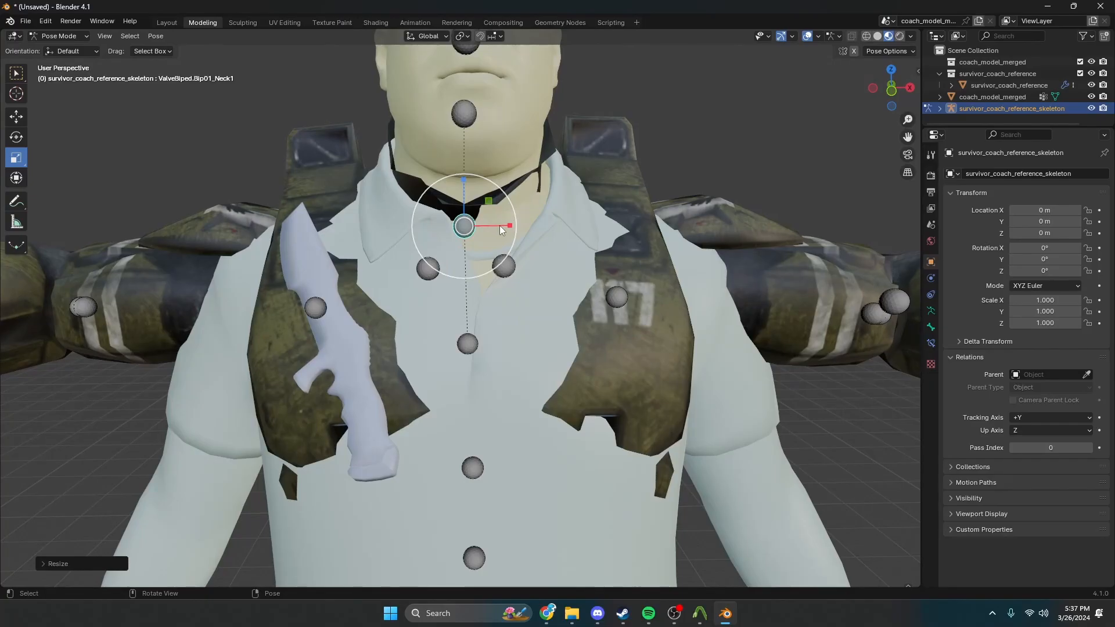
mouse_move(499, 226)
left_mouse_down()
mouse_move(488, 225)
mouse_move(509, 225)
left_mouse_up()
mouse_move(510, 225)
middle_mouse_down()
mouse_move(573, 243)
mouse_move(508, 236)
middle_mouse_up()
left_click_drag(476, 229, 490, 231)
middle_click_drag(490, 231, 368, 194)
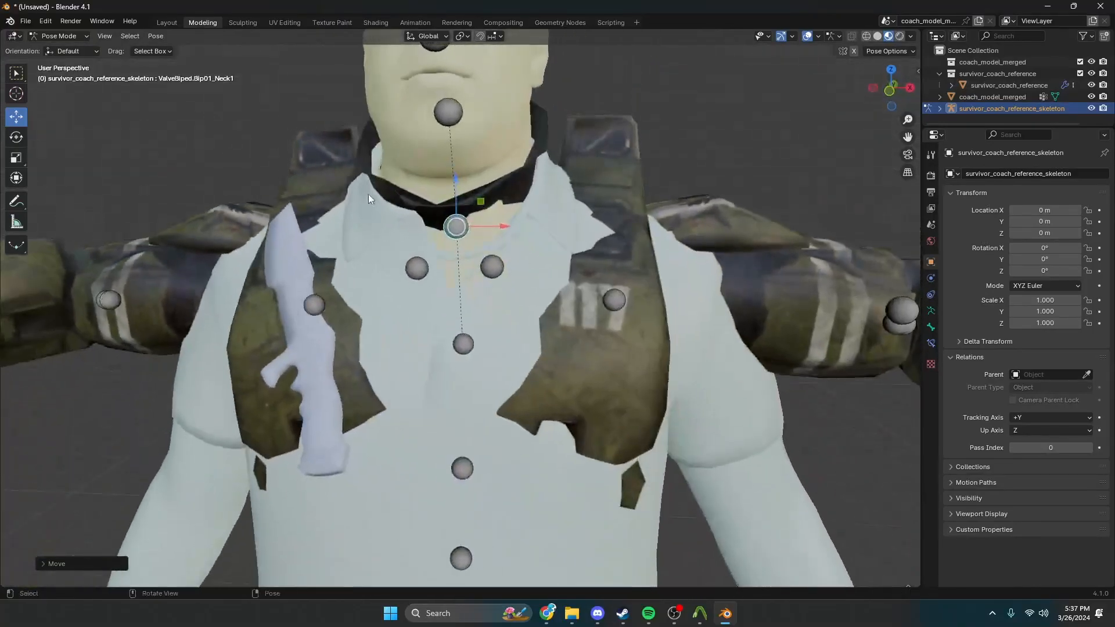
Move the left and right quadriceps bones inward along X to cover the coach model's inner thighs
scroll(369, 194, "down", 8)
scroll(371, 144, "up", 2)
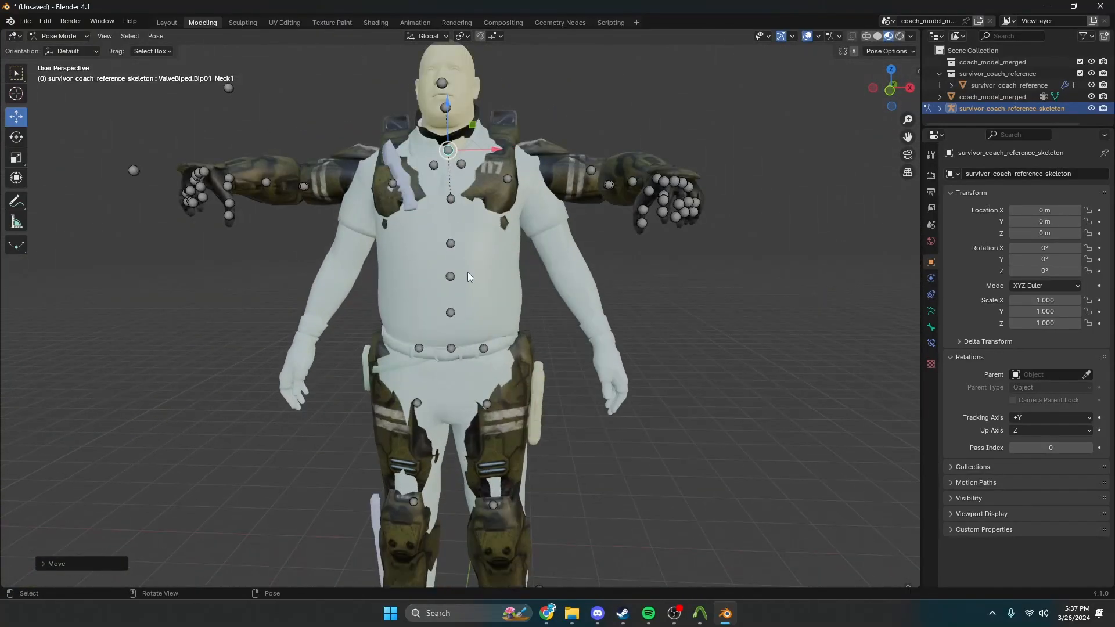
middle_click_drag(472, 320, 471, 148, "shift")
left_click(478, 226)
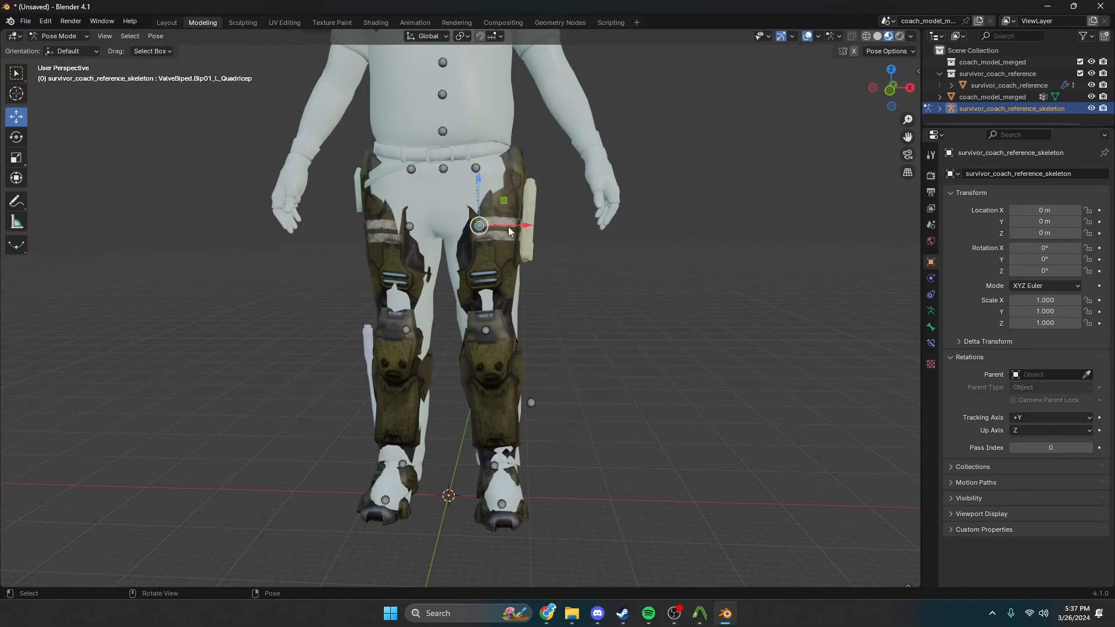
left_click_drag(503, 226, 465, 232)
left_click(410, 225)
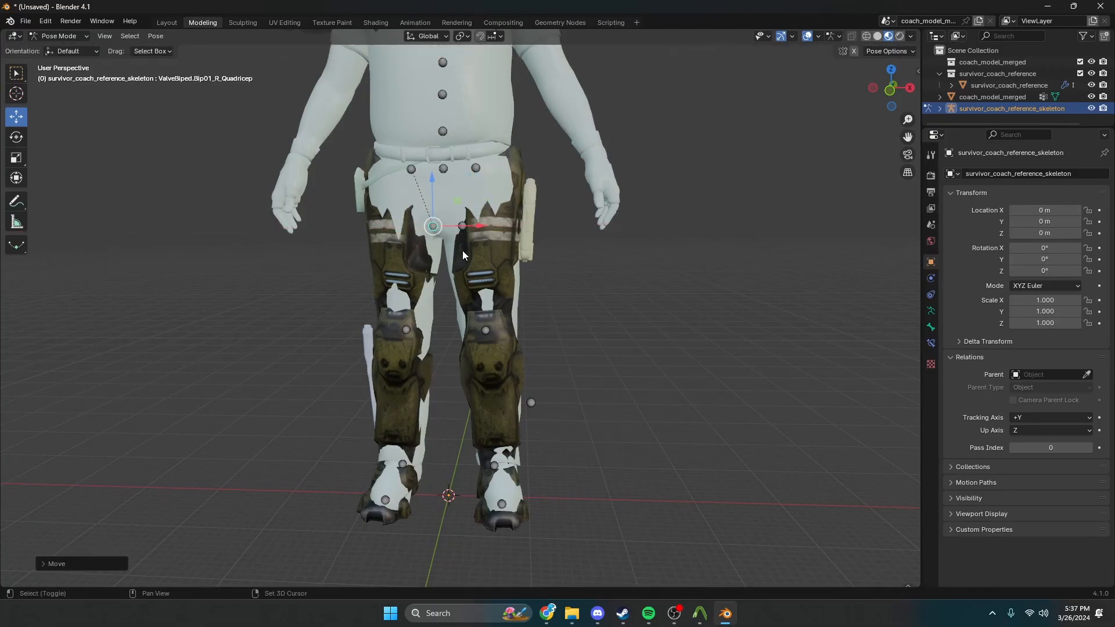
middle_click_drag(462, 250, 465, 417, "shift")
scroll(465, 417, "up", 2)
left_click(435, 277)
middle_click_drag(436, 277, 485, 177)
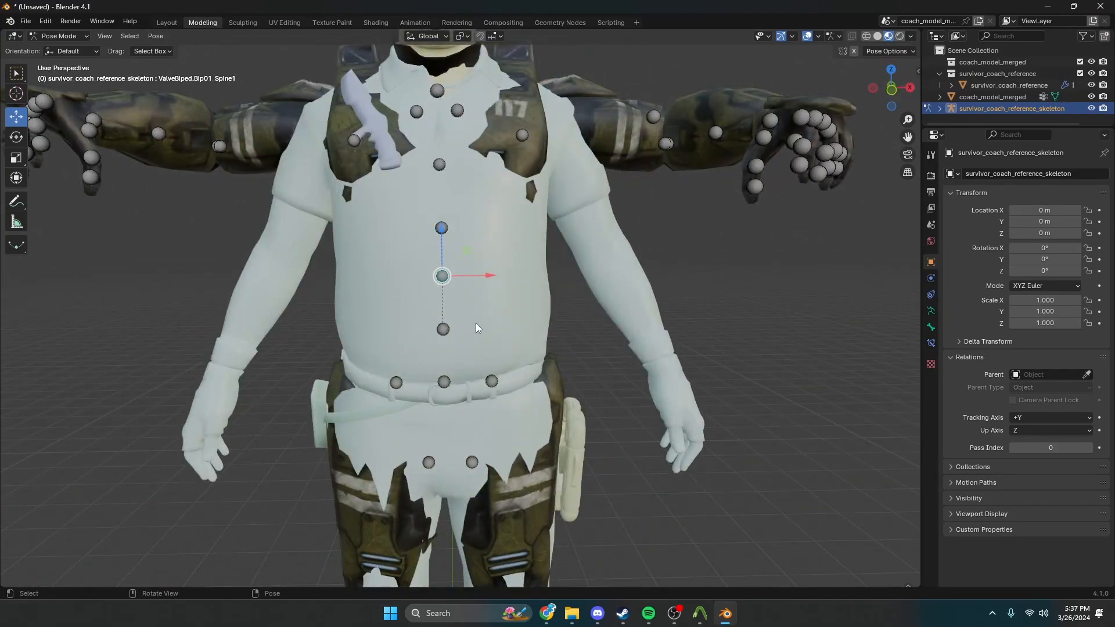
middle_click_drag(536, 342, 513, 255)
Rotate the right upper arm bone downward to match the coach model's lowered arm
middle_click_drag(494, 193, 489, 403)
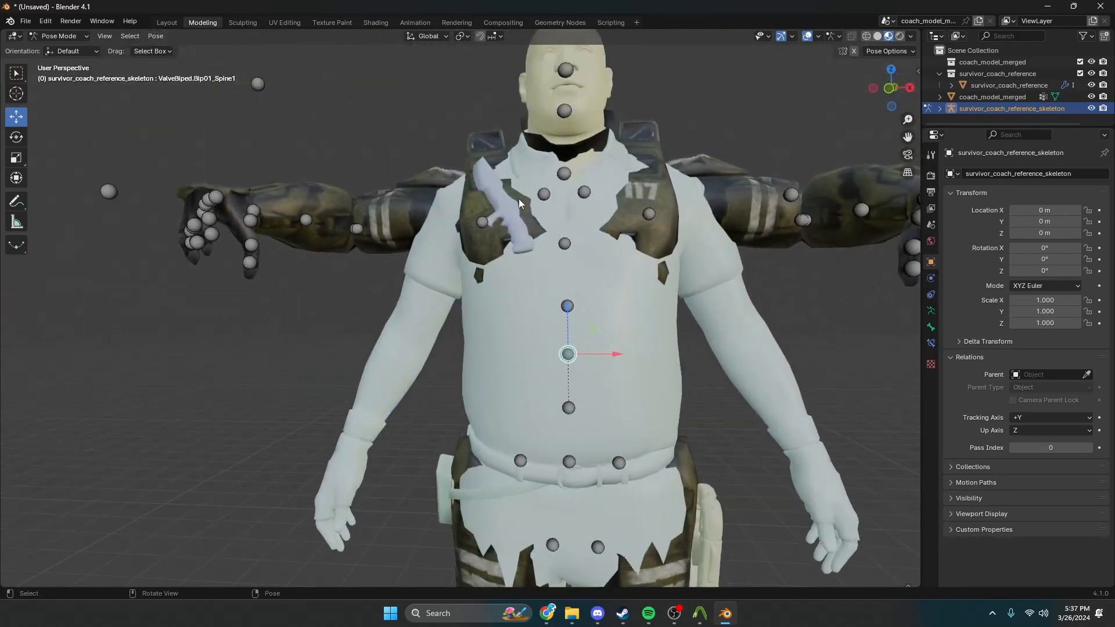
left_click(481, 216)
left_click(12, 138)
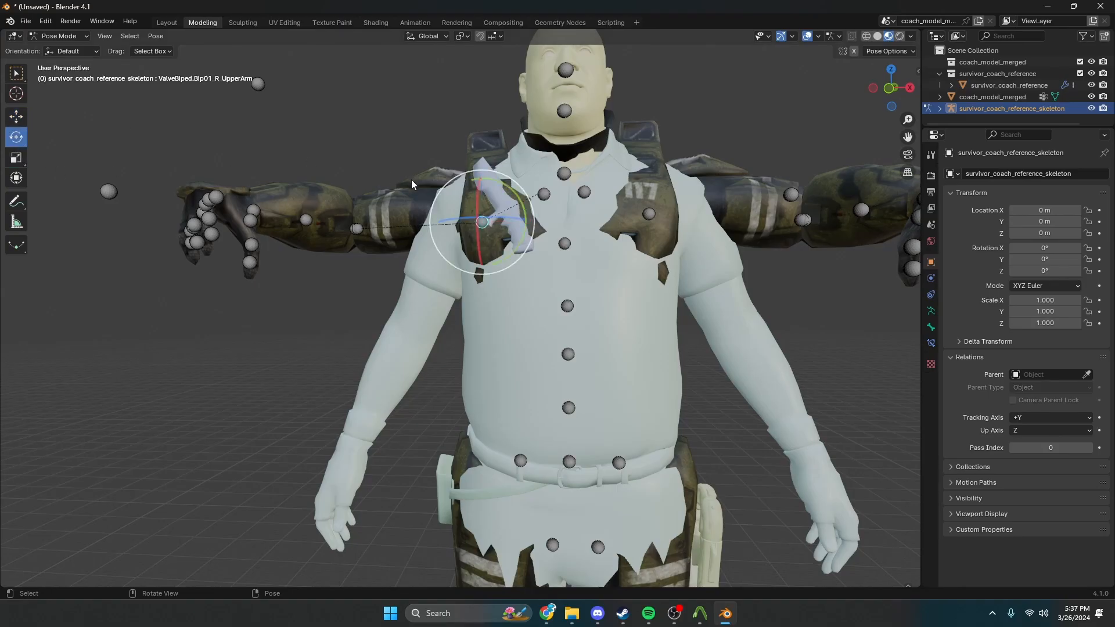
left_click_drag(506, 195, 455, 122)
Move the left upper arm bone slightly forward along the Y axis
middle_click_drag(410, 307, 608, 235)
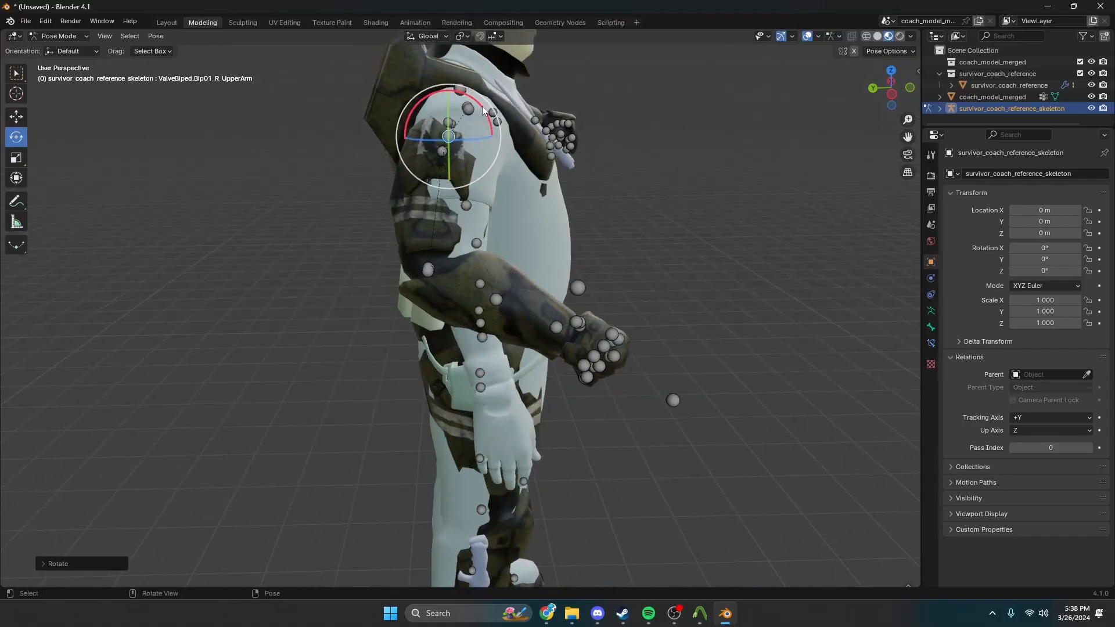
left_click(491, 117)
left_click(447, 127)
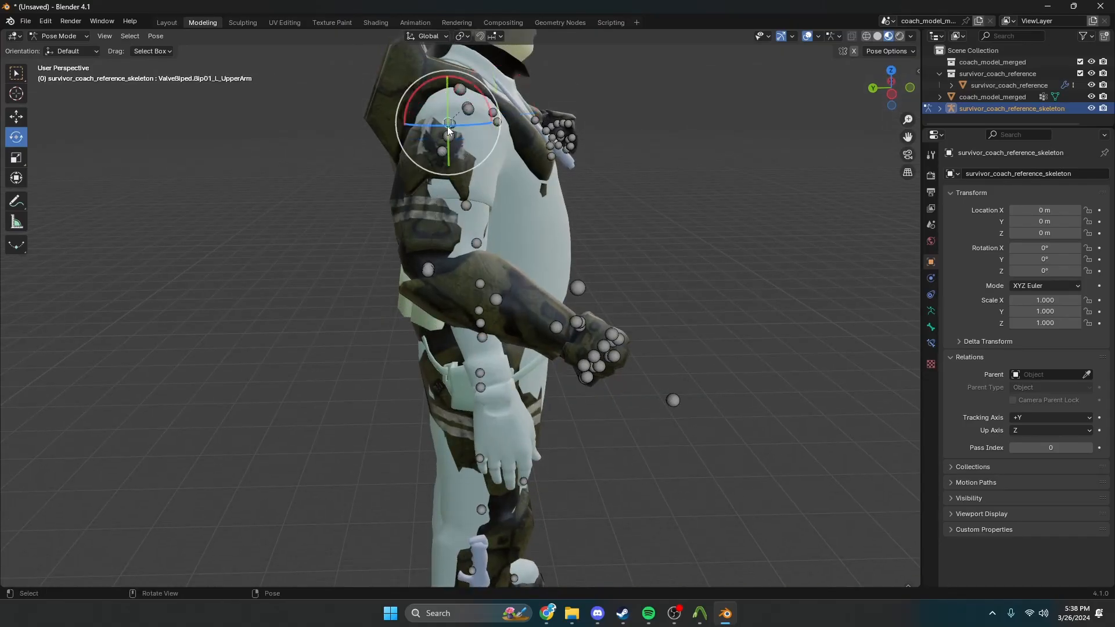
left_click(16, 117)
left_click_drag(398, 122, 408, 123)
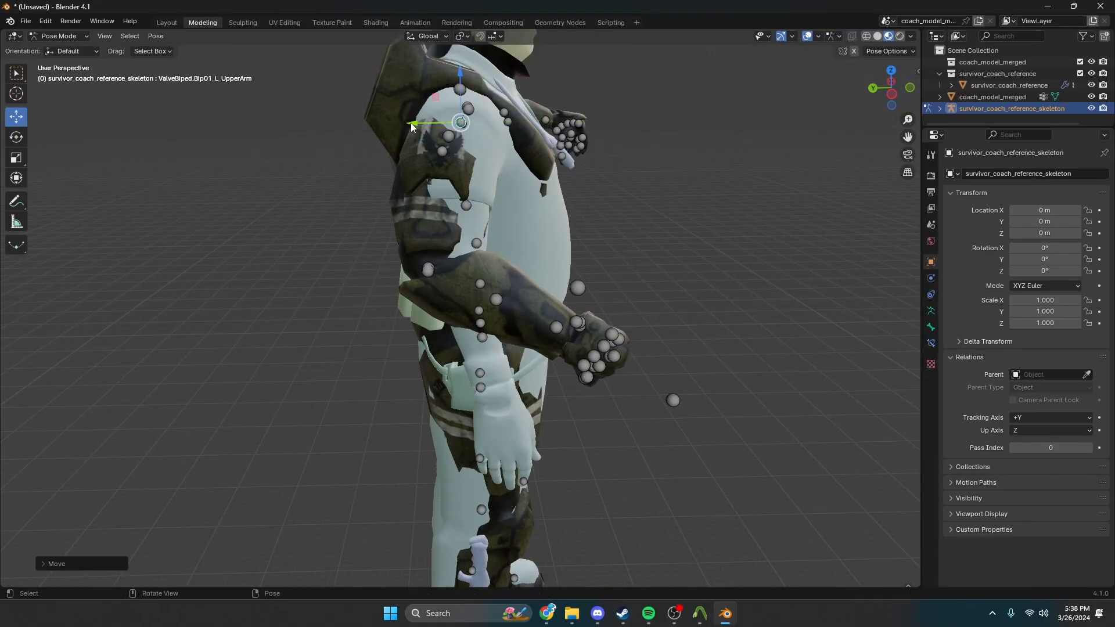
Undo the last left upper arm move and shift the right upper arm bone slightly forward along the Y axis
key("ctrl+z")
middle_click_drag(421, 147, 407, 154)
left_click(448, 135)
mouse_move(426, 135)
left_mouse_down()
mouse_move(440, 136)
mouse_move(323, 102)
mouse_move(433, 118)
left_mouse_up()
middle_click_drag(433, 117, 457, 127)
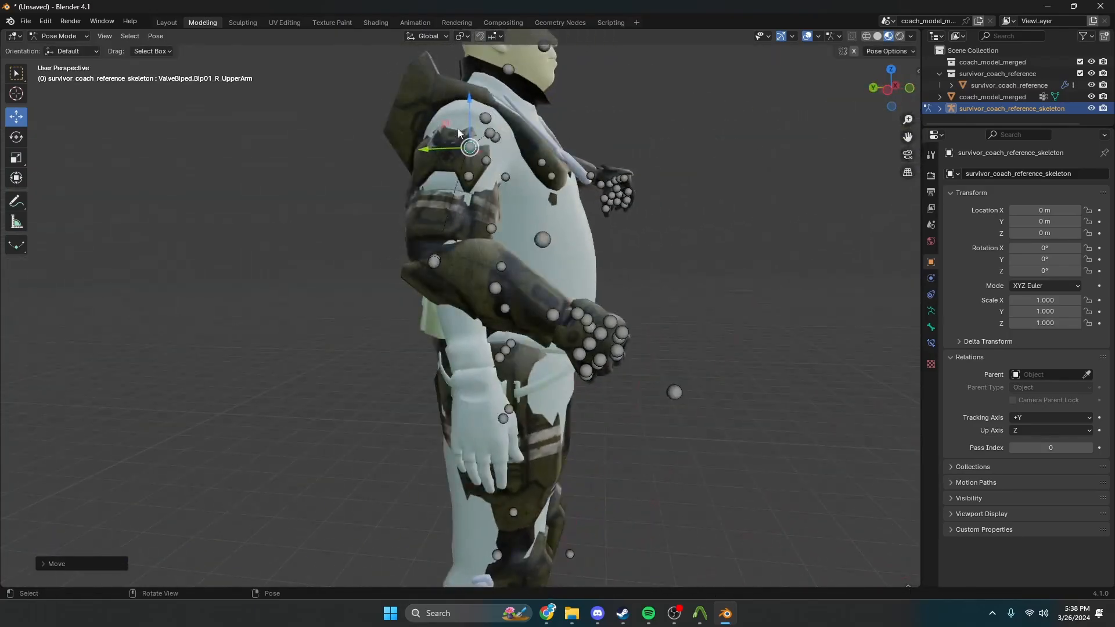
Rotate the right forearm bone downward about the X axis to follow the coach model's lowered forearm
middle_click_drag(407, 256, 434, 262)
left_click(432, 263)
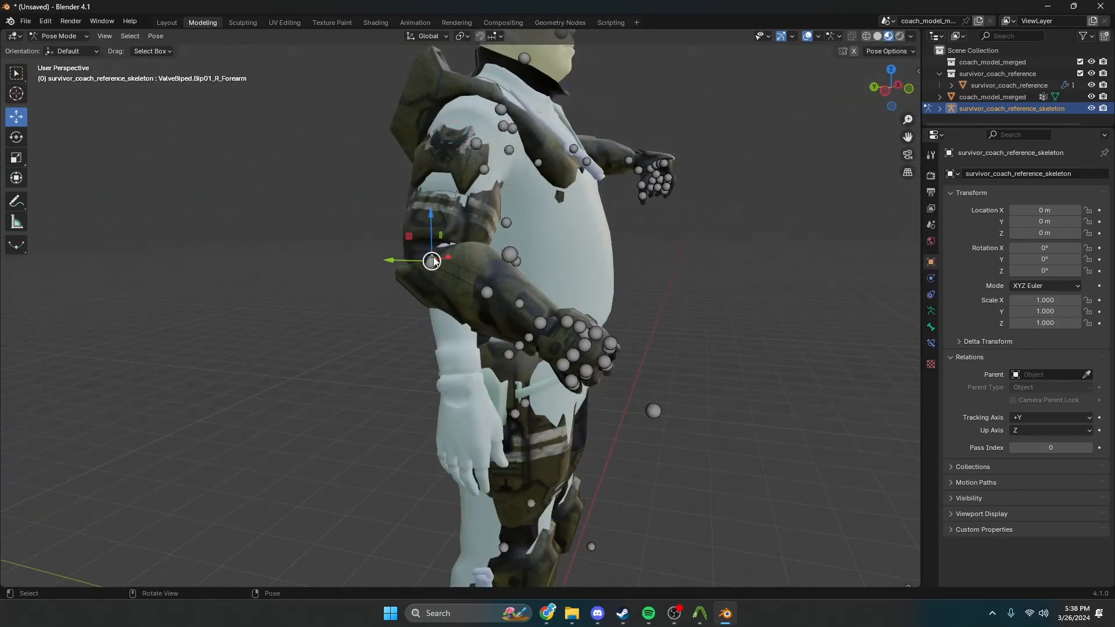
left_click(20, 141)
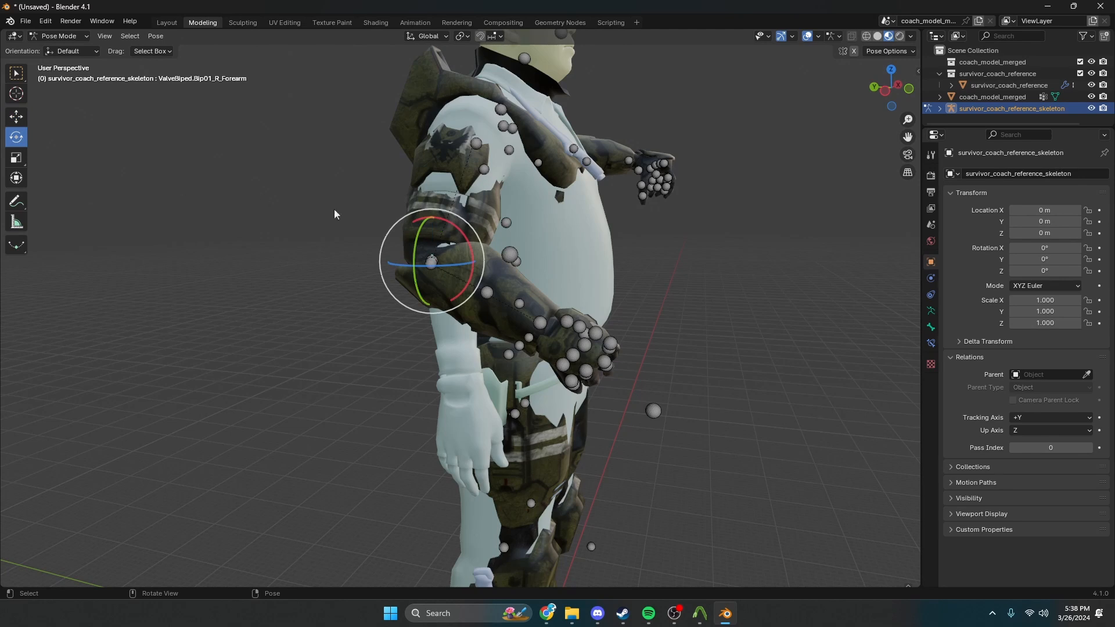
left_click_drag(459, 235, 463, 261)
middle_click_drag(429, 256, 350, 239)
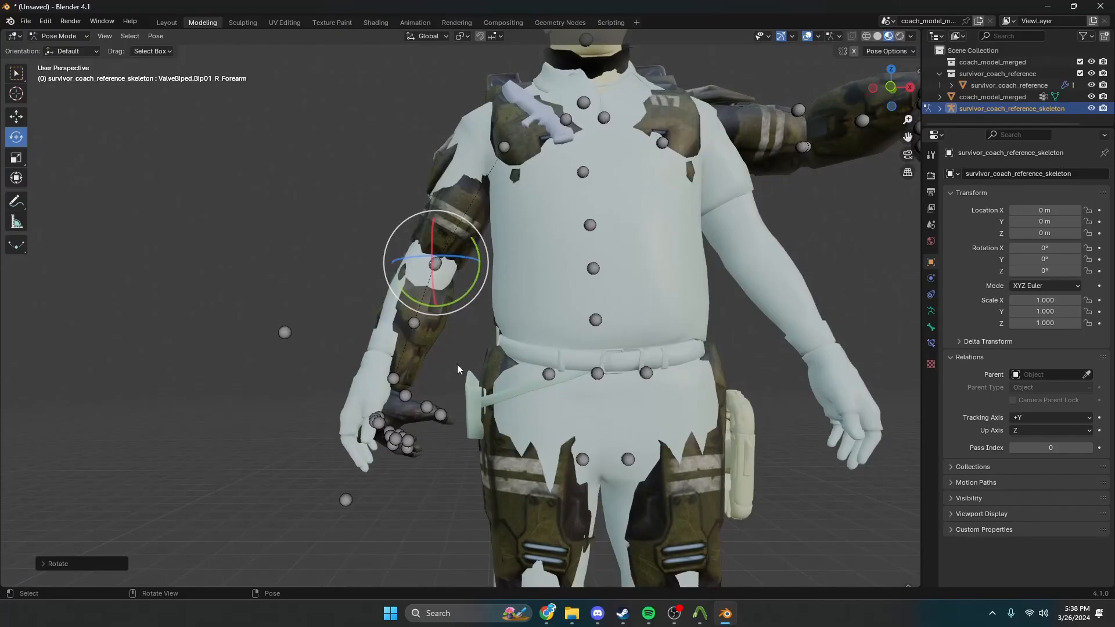
mouse_move(454, 361)
middle_mouse_down()
mouse_move(406, 303)
mouse_move(479, 288)
mouse_move(473, 323)
mouse_move(425, 374)
mouse_move(446, 368)
middle_mouse_up()
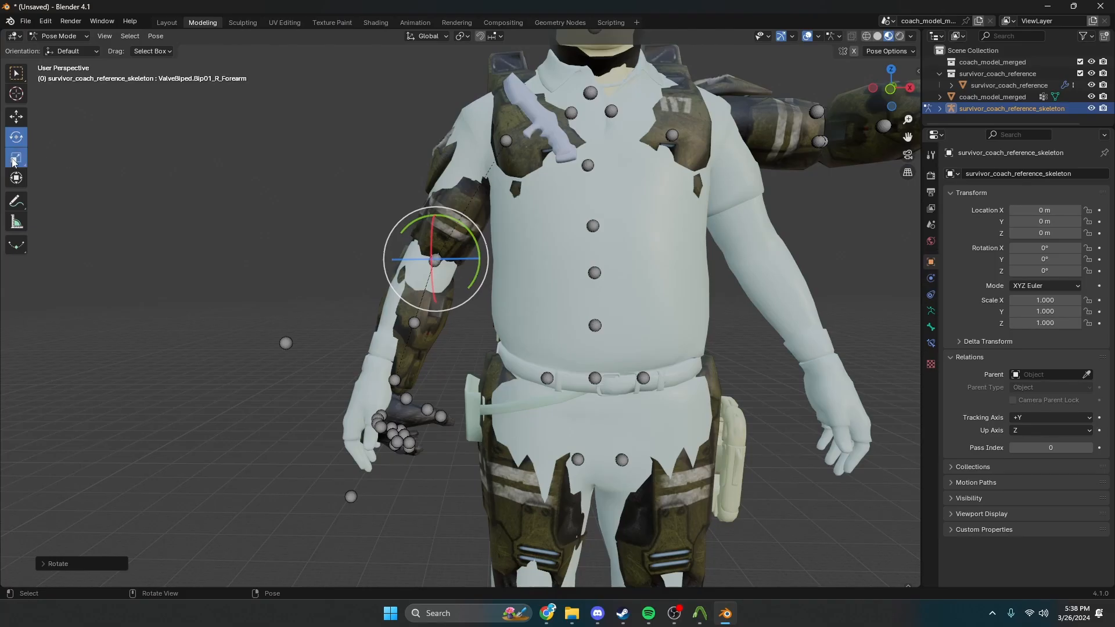
Fine-tune the right forearm bone's pose so the armour covers the coach model's right lower arm
left_click_drag(434, 224, 460, 229)
left_click(16, 137)
middle_click_drag(460, 230, 595, 205)
left_click_drag(476, 241, 475, 235)
middle_click_drag(475, 238, 472, 145)
Try to move the right knee bone backward along the Y axis
scroll(410, 293, "up", 2)
left_click(407, 311)
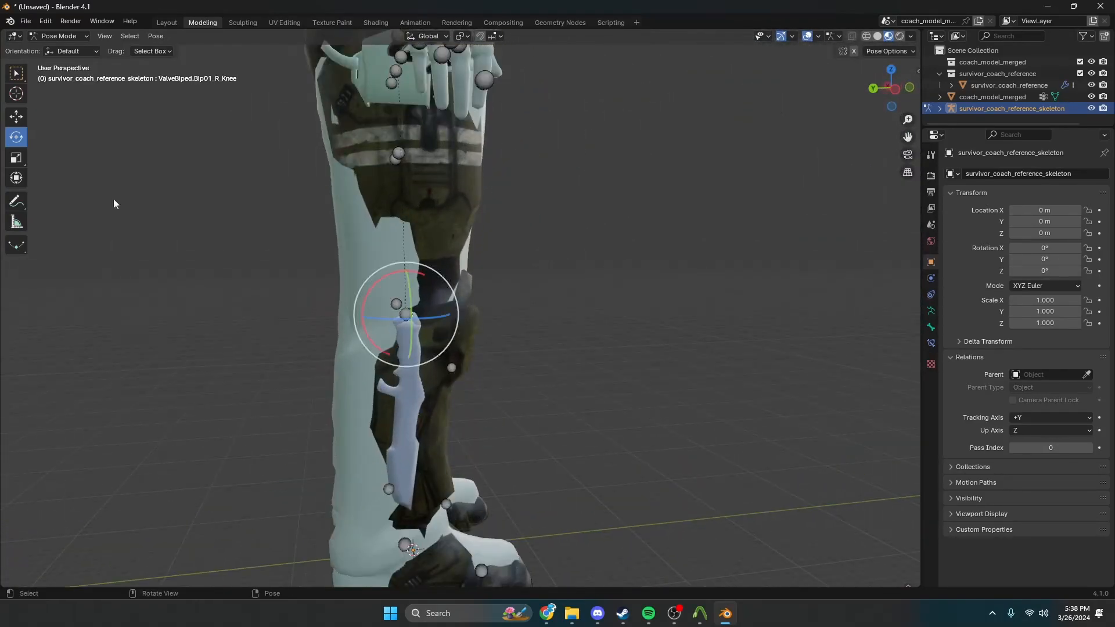
left_click(22, 114)
left_click_drag(387, 314, 353, 315)
key("ctrl+z")
Move the right thigh and right foot bones backward along the Y axis to line up with the coach model's right leg
middle_click_drag(353, 314, 379, 72)
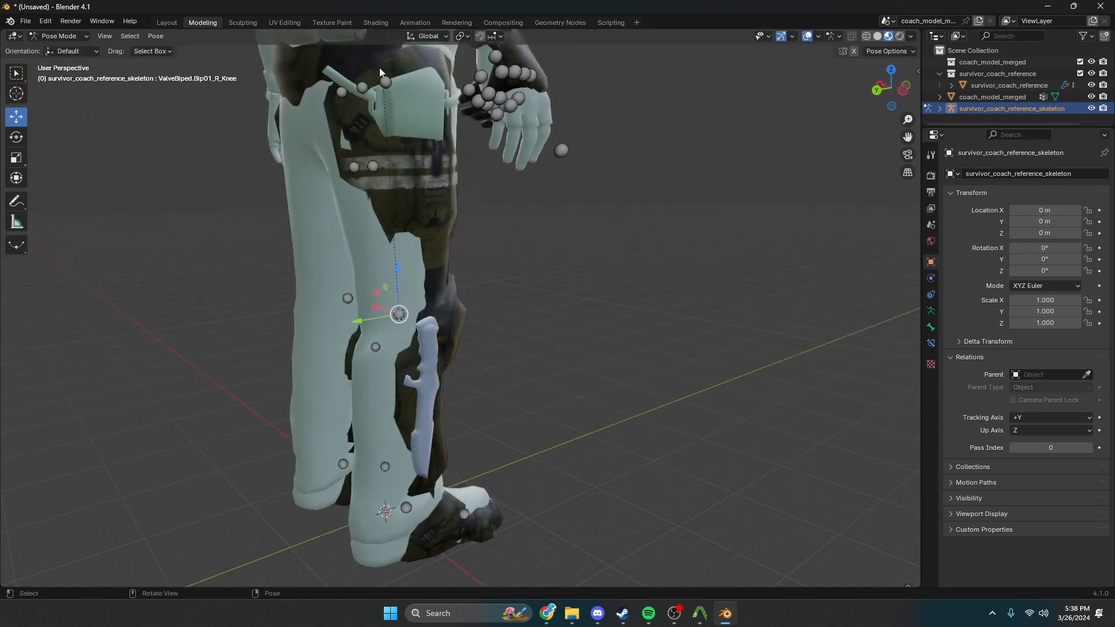
left_click_drag(363, 82, 351, 79)
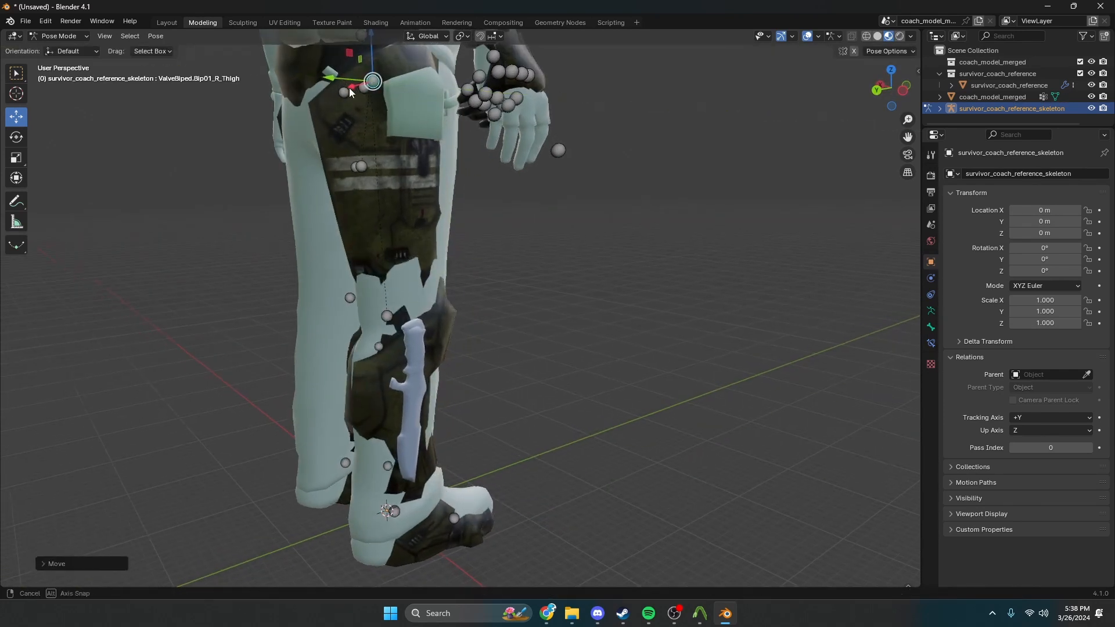
middle_click_drag(350, 80, 373, 102)
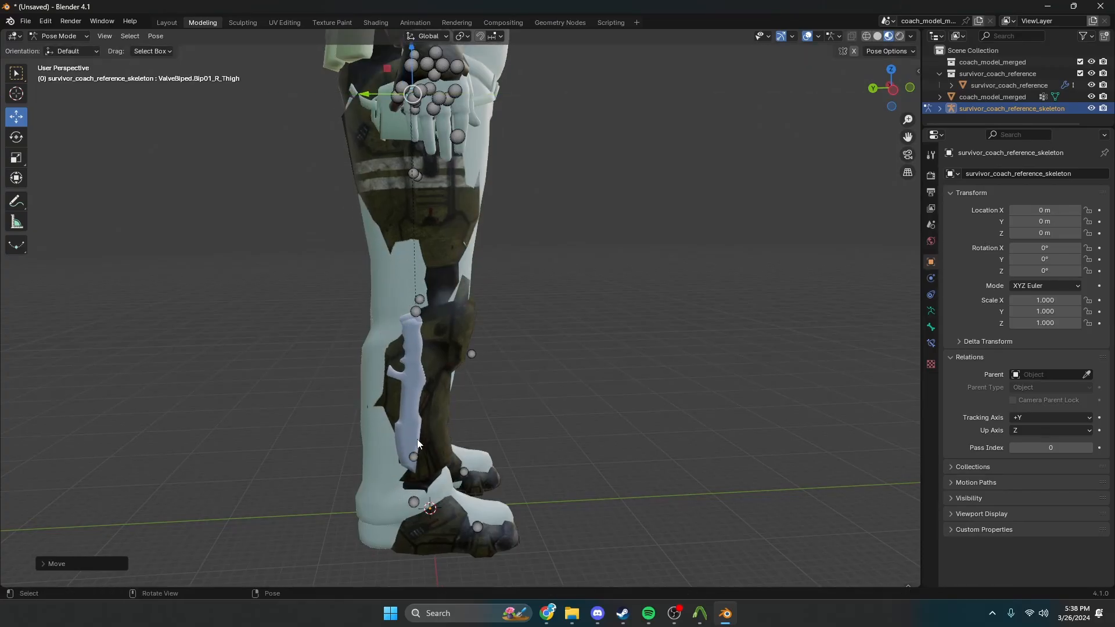
left_click(414, 456)
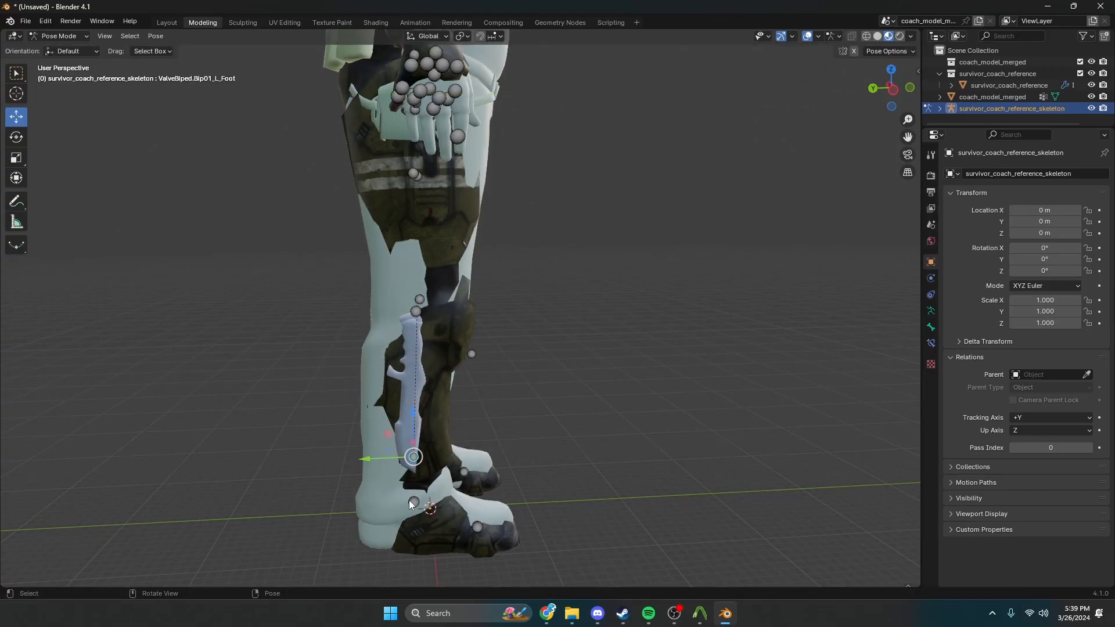
left_click_drag(381, 503, 367, 504)
middle_click_drag(342, 487, 205, 476)
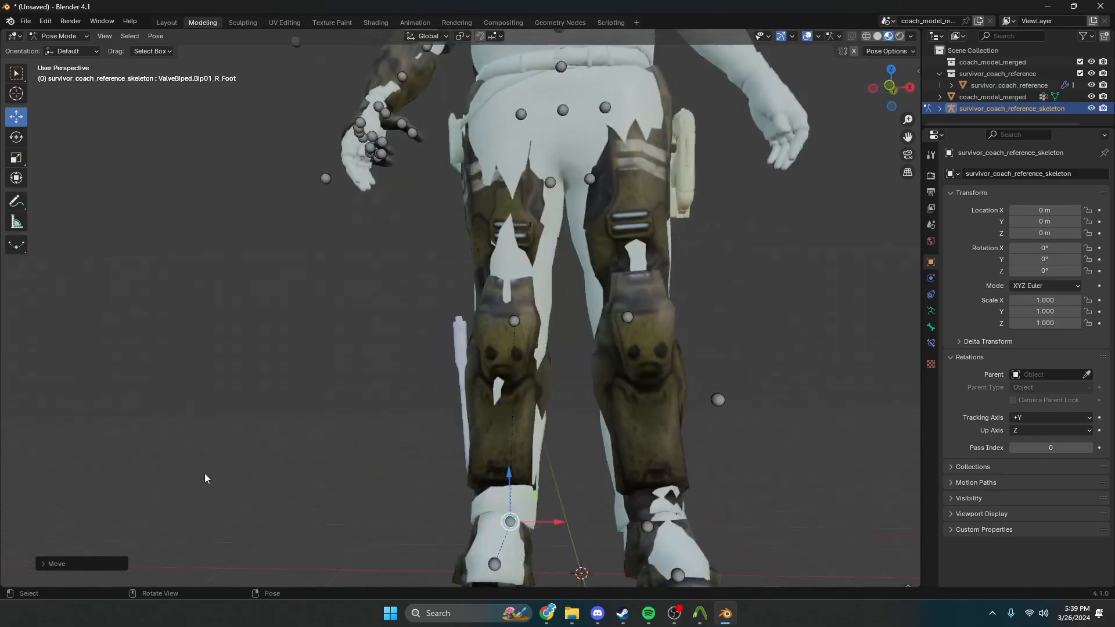
Move the left thigh bone slightly backward along the Y axis to line up with the coach model's left leg
scroll(204, 476, "down", 2)
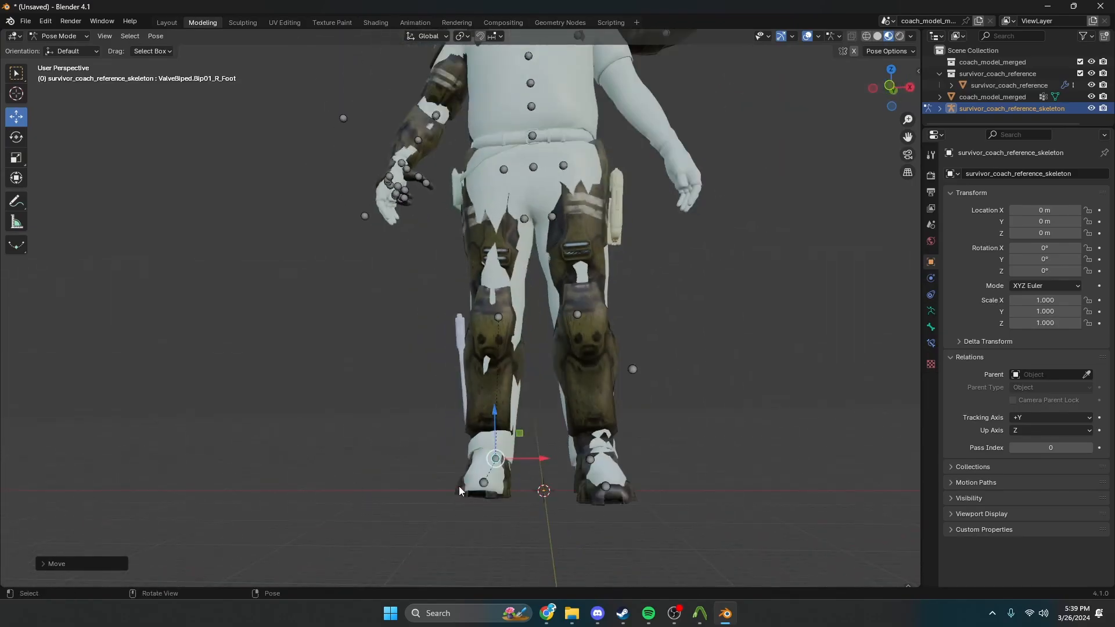
left_click(593, 460)
left_click_drag(590, 444, 590, 441)
middle_click_drag(511, 455, 562, 423)
middle_click_drag(507, 315, 543, 159)
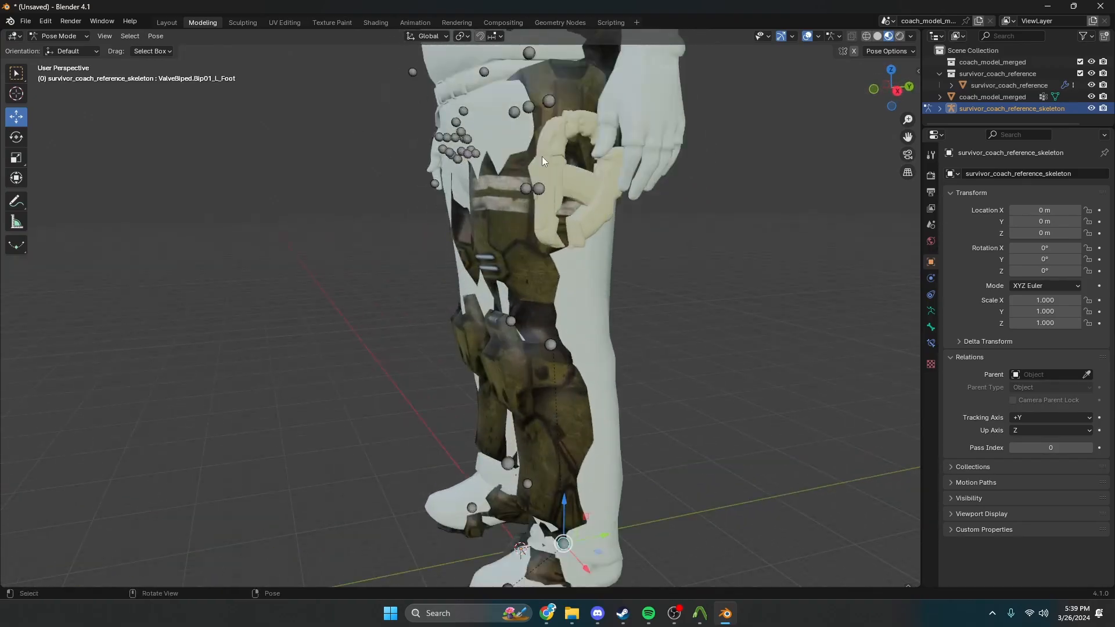
left_click_drag(577, 102, 583, 102)
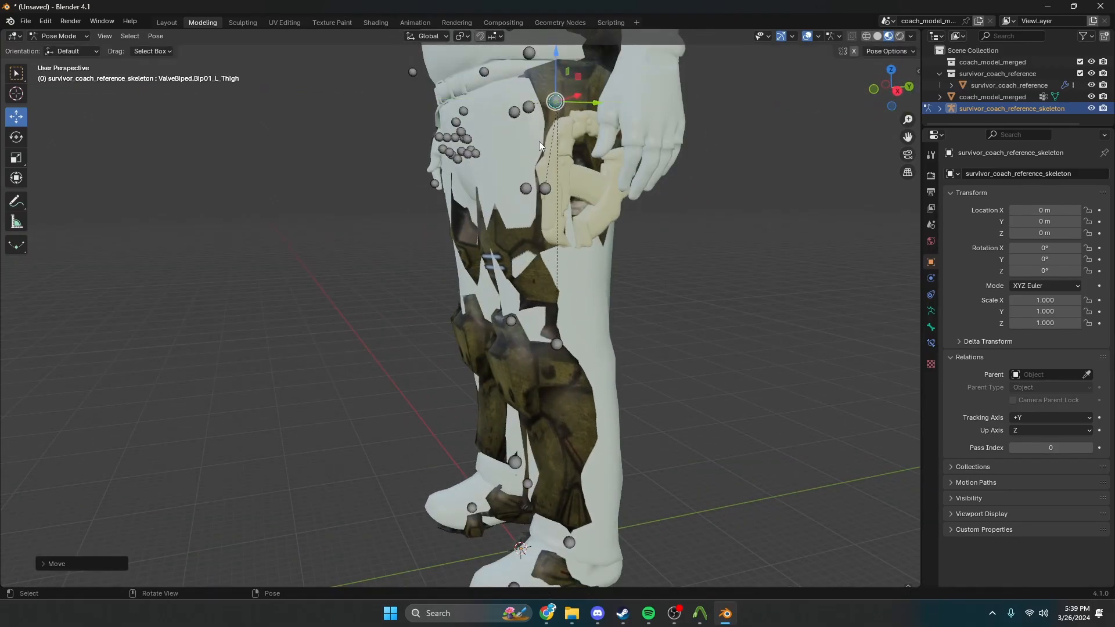
key("ctrl+z")
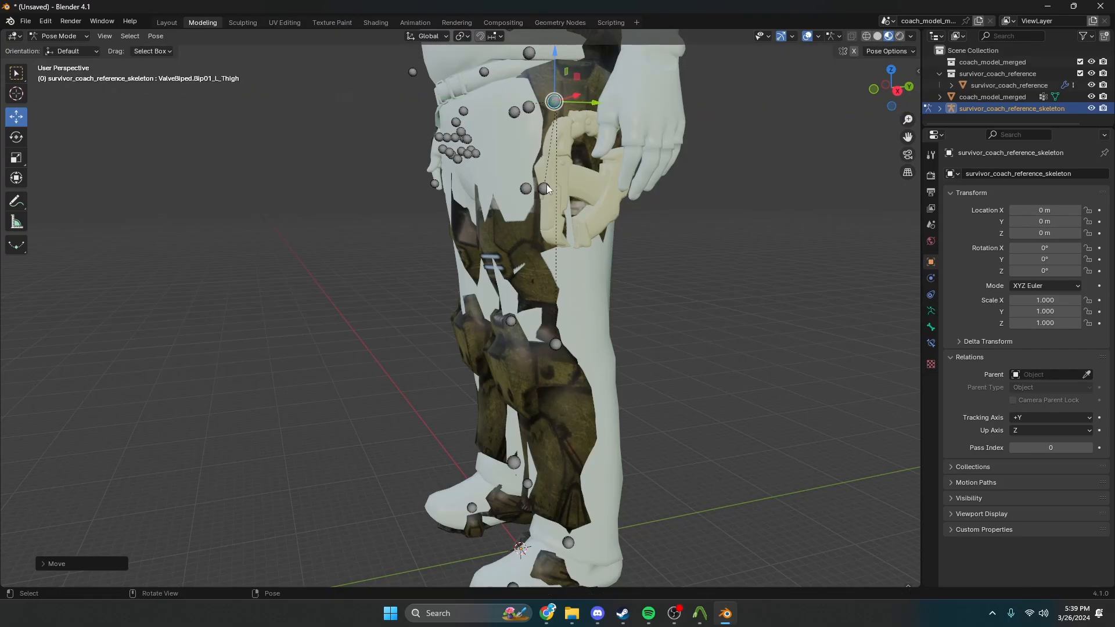
Move the left quadriceps and left calf bones slightly backward along the Y axis
left_click(574, 188)
left_click_drag(586, 188, 593, 186)
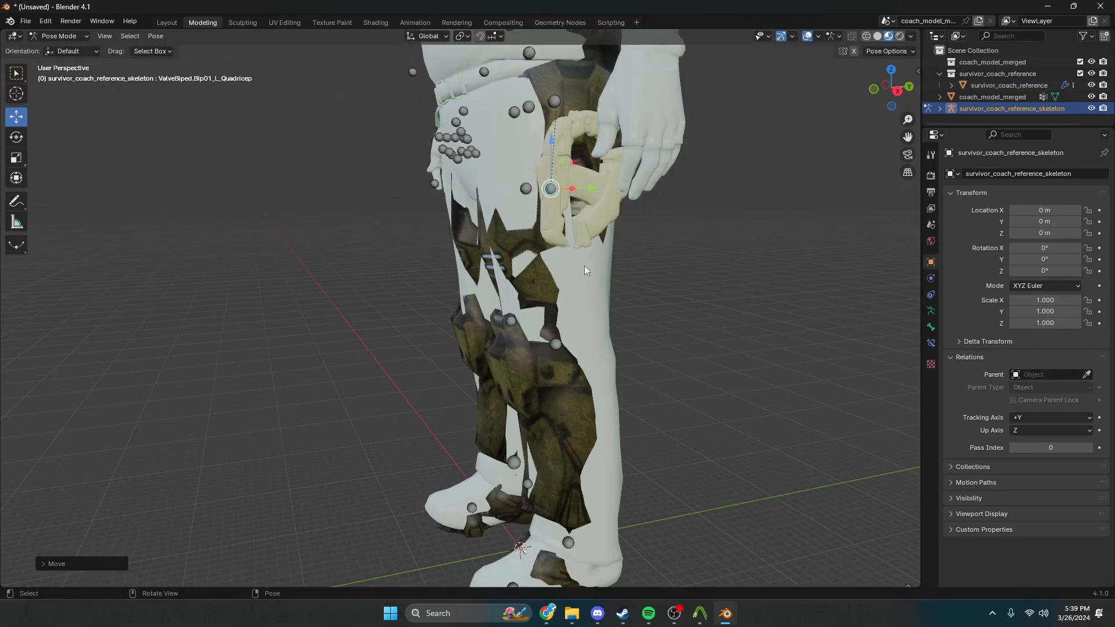
left_click(560, 344)
left_click_drag(594, 341, 600, 339)
scroll(601, 339, "down", 2)
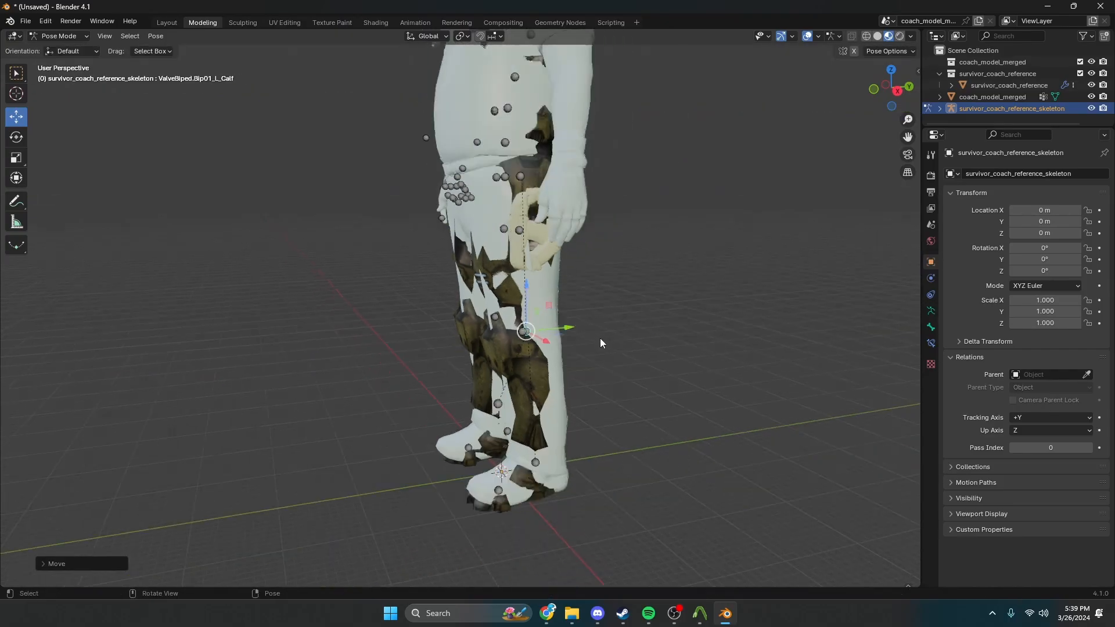
Rotate the left upper arm bone downward about the Y axis to match the coach model's lowered left arm
middle_click_drag(593, 336, 465, 400)
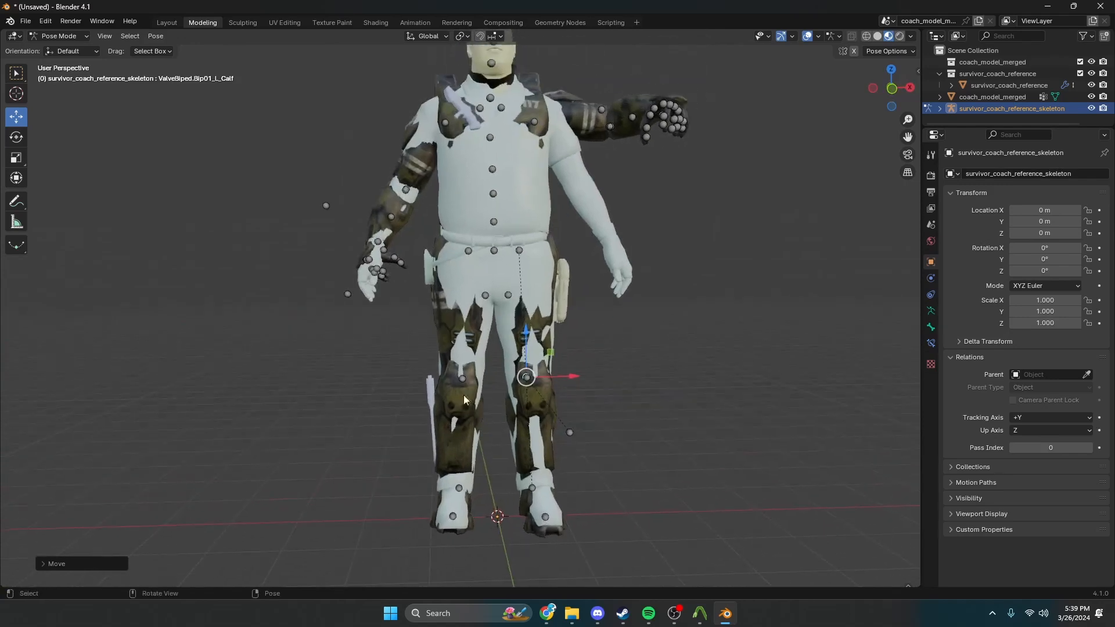
middle_click_drag(538, 385, 533, 442, "shift")
middle_click_drag(395, 355, 456, 354, "shift")
scroll(412, 349, "down", 1)
scroll(328, 361, "up", 3)
scroll(442, 296, "up", 4)
middle_click_drag(328, 361, 209, 377, "shift")
scroll(360, 308, "down", 7)
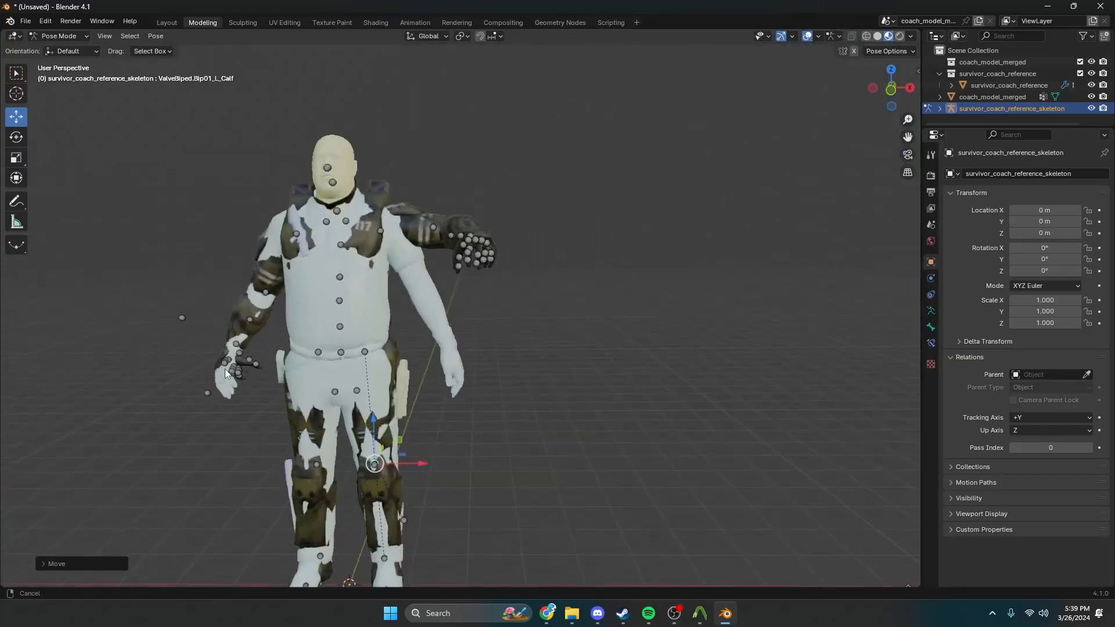
scroll(432, 173, "up", 3)
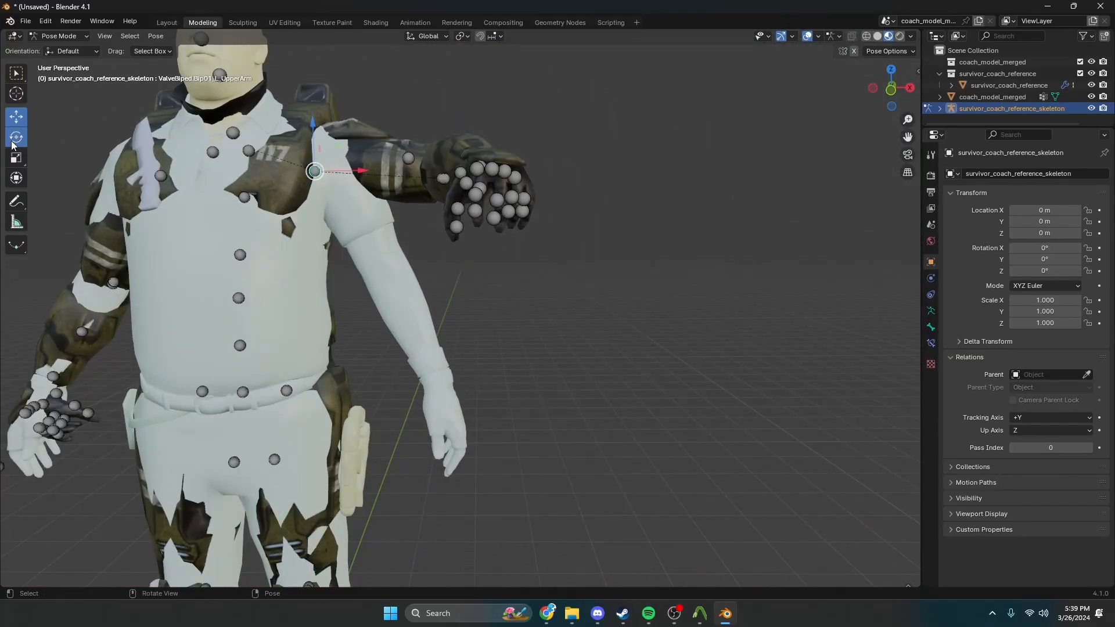
left_click_drag(352, 156, 356, 188)
middle_click_drag(356, 188, 473, 228)
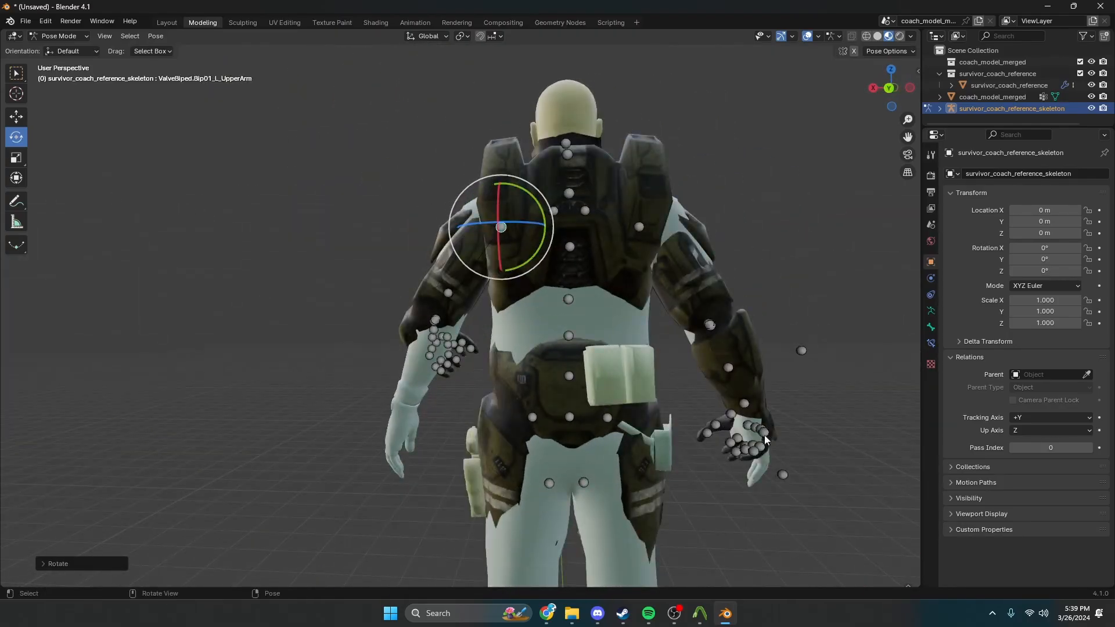
Try to move the left arm attachment bone at the elbow along the Y axis
middle_click_drag(764, 434, 498, 253)
scroll(498, 254, "up", 5)
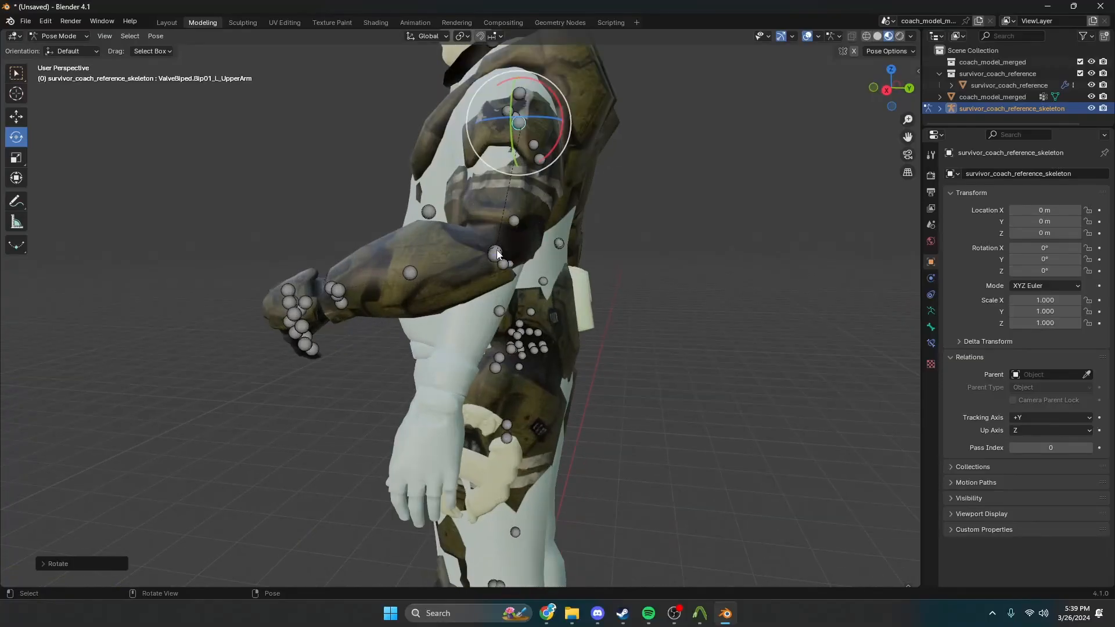
left_click(495, 252)
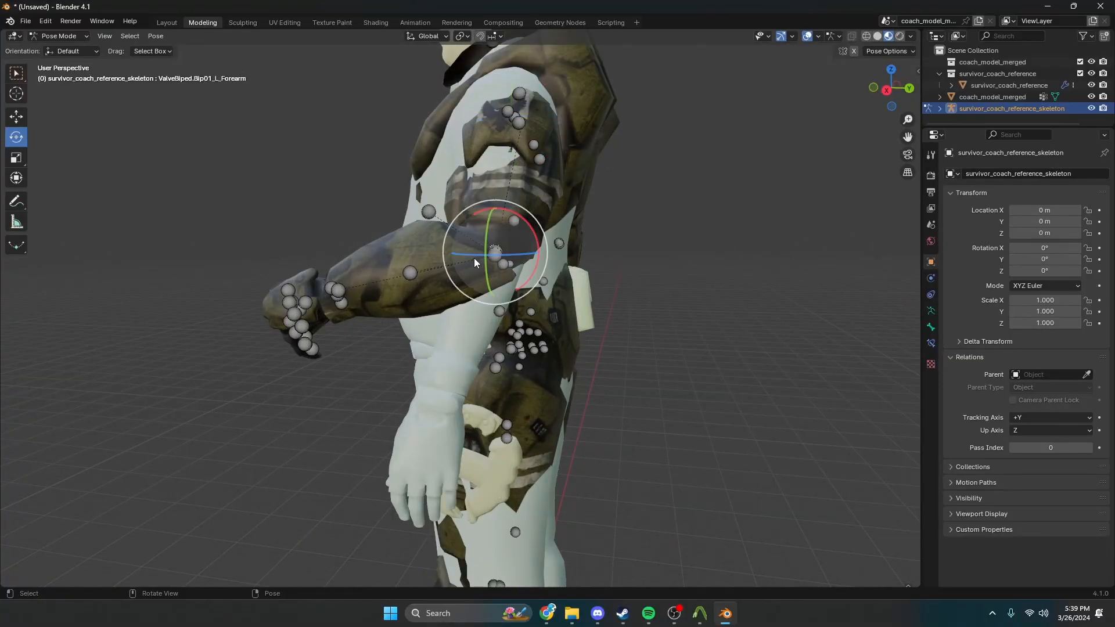
scroll(504, 221, "up", 3)
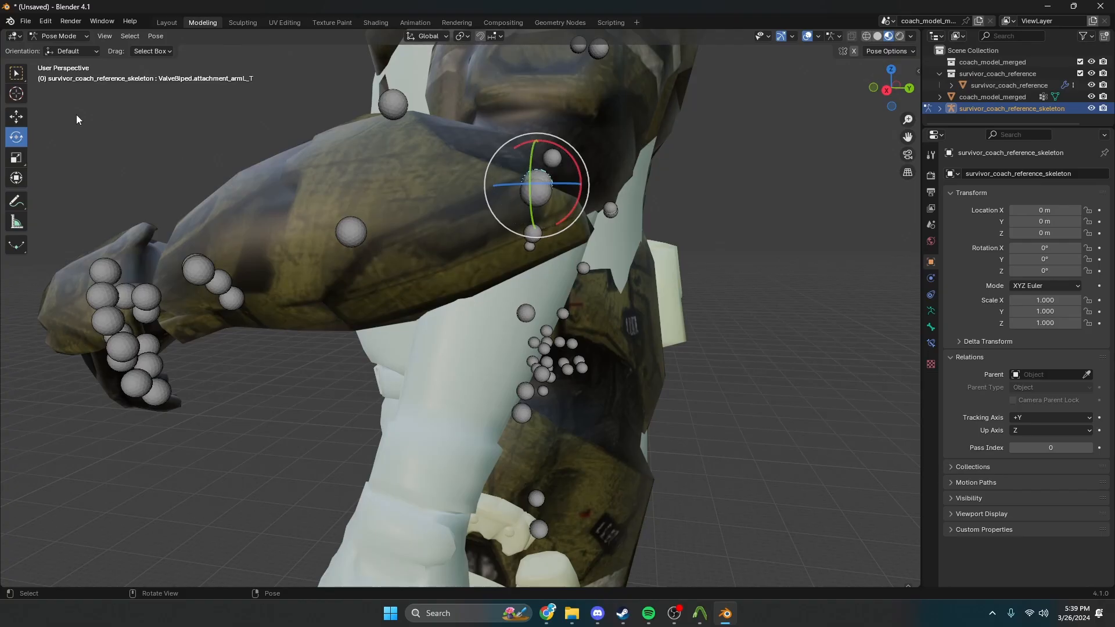
left_click(16, 116)
left_click_drag(584, 187, 519, 211)
key("ctrl+z")
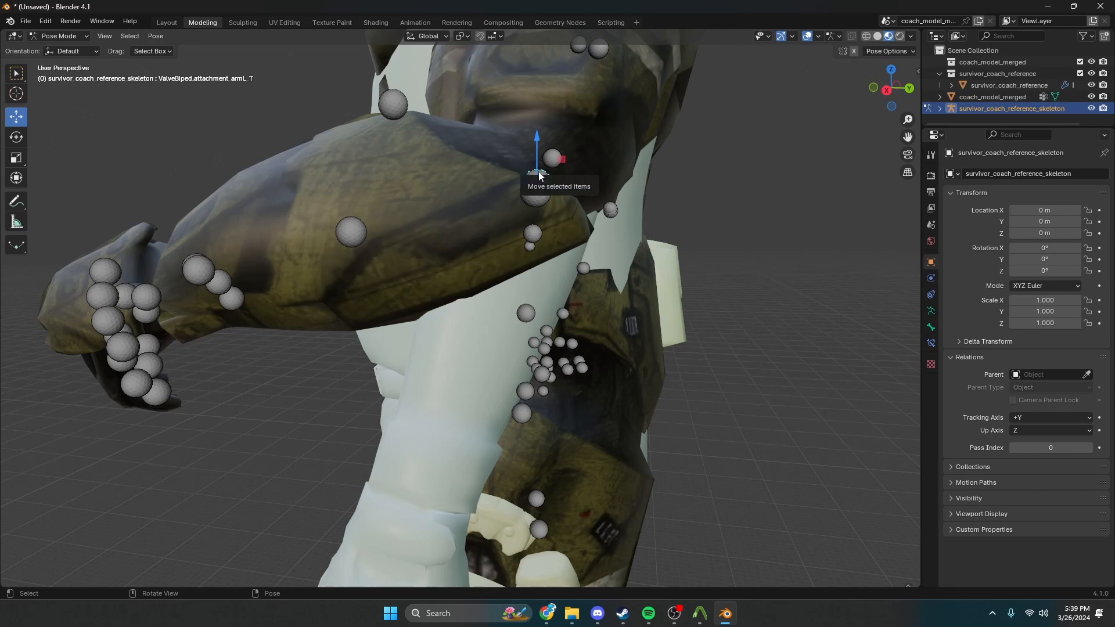
left_click_drag(576, 187, 824, 180)
key("ctrl+z")
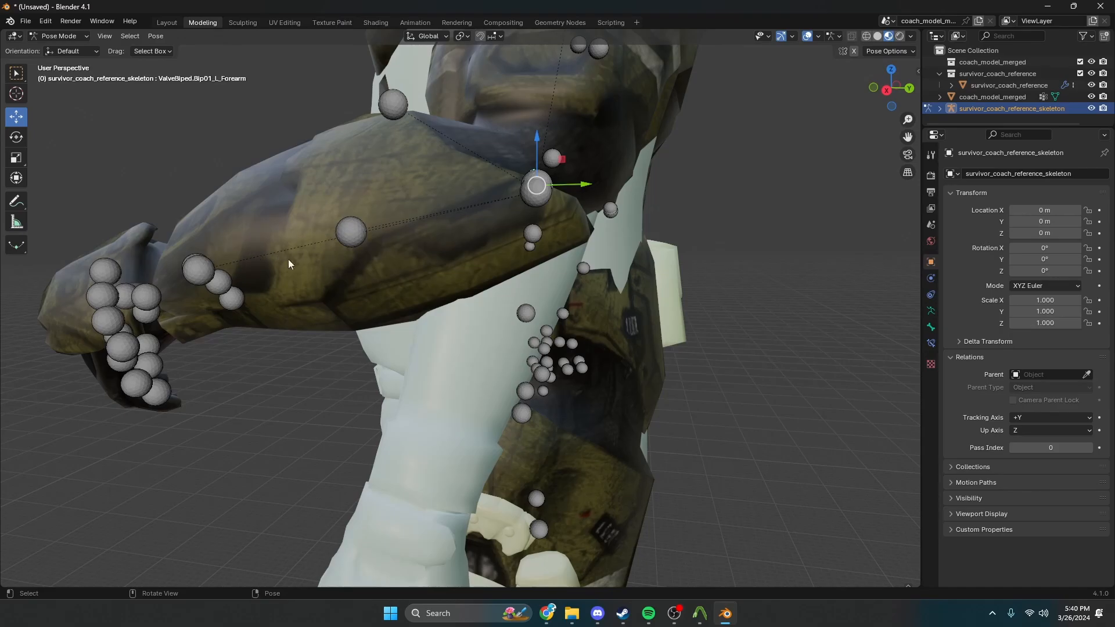
Rotate the left forearm bone downward about the X axis so it hangs along the coach model's lower arm
middle_click_drag(289, 265, 326, 249)
left_click(16, 138)
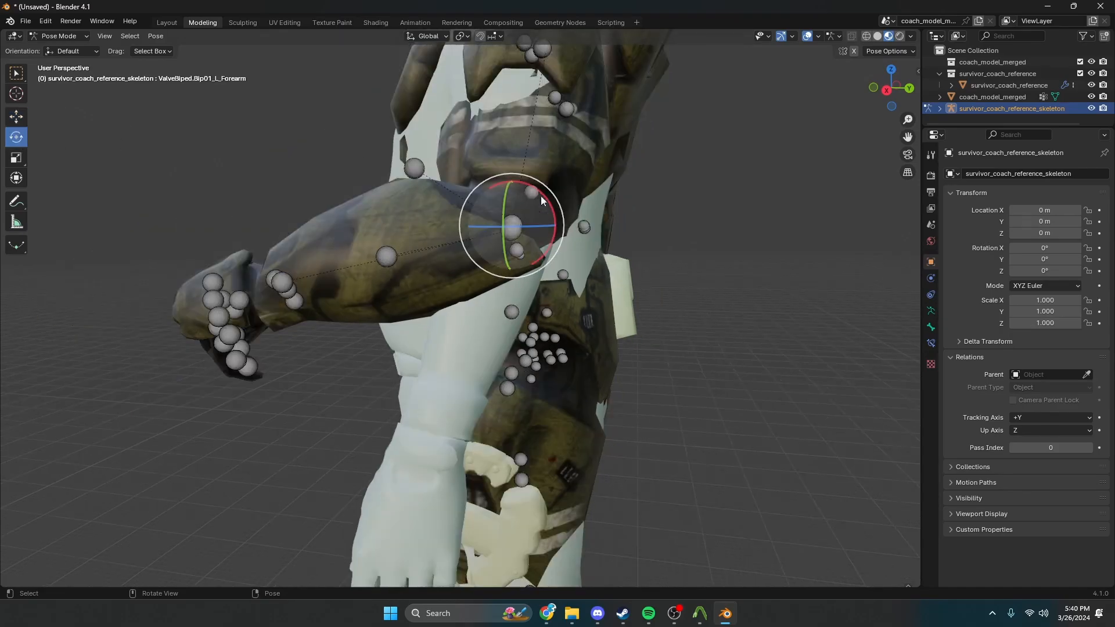
left_click_drag(552, 208, 503, 167)
middle_click_drag(506, 166, 663, 156)
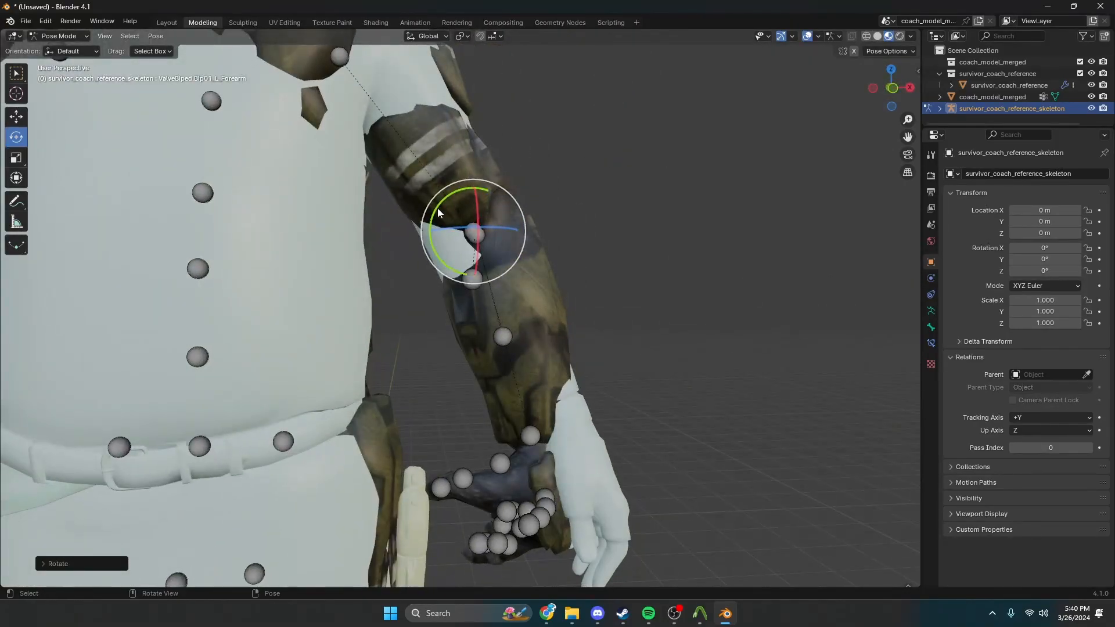
Swing the left forearm bone outward about the Y axis and shift it slightly inward along the X axis
left_click_drag(437, 208, 427, 225)
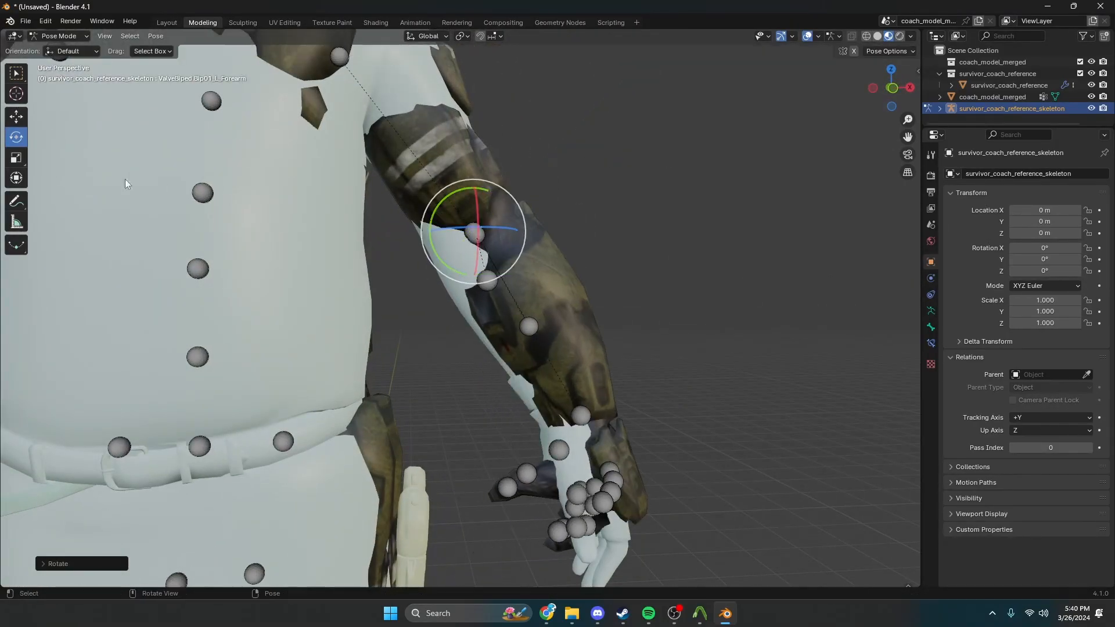
left_click(14, 121)
left_click_drag(500, 232, 489, 234)
scroll(489, 235, "down", 1)
scroll(489, 234, "down", 2)
Rotate the left hand bone about the Z and X axes to align the glove with the coach model's left hand
middle_click_drag(489, 234, 441, 269)
scroll(549, 249, "up", 3)
middle_click_drag(443, 228, 405, 211)
scroll(404, 211, "up", 2)
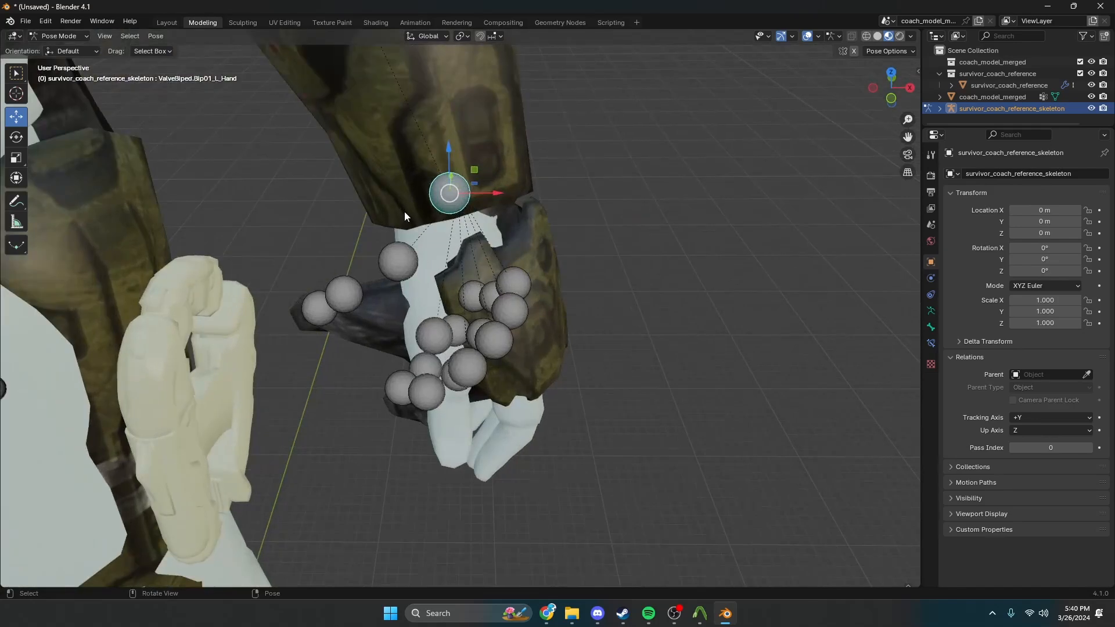
left_click(17, 137)
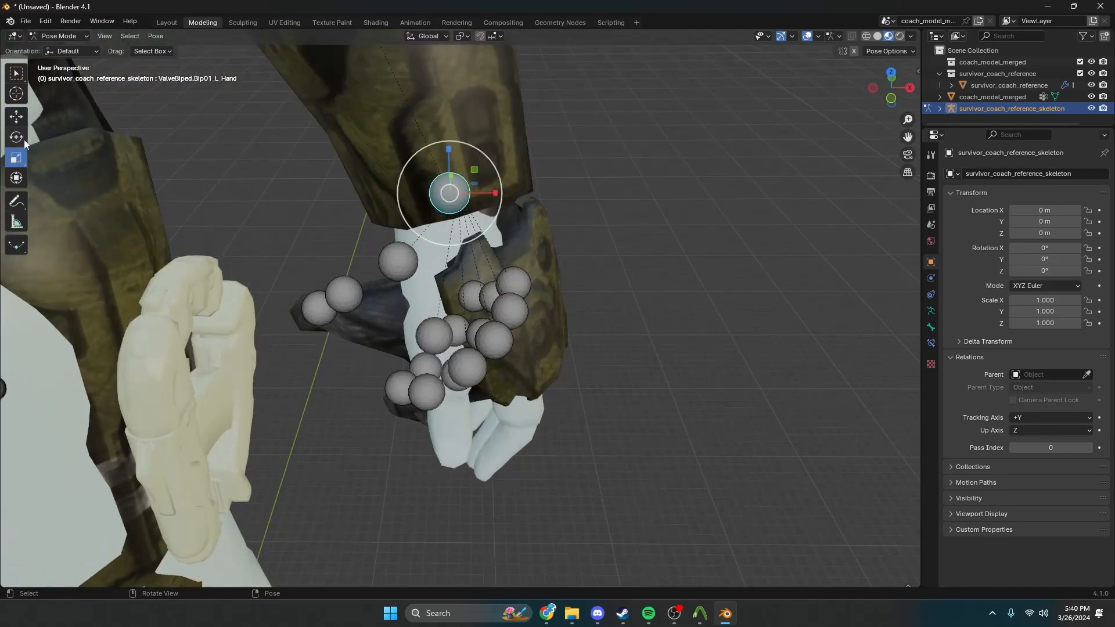
left_click(23, 139)
left_click_drag(461, 213, 484, 216)
middle_click_drag(483, 216, 423, 169)
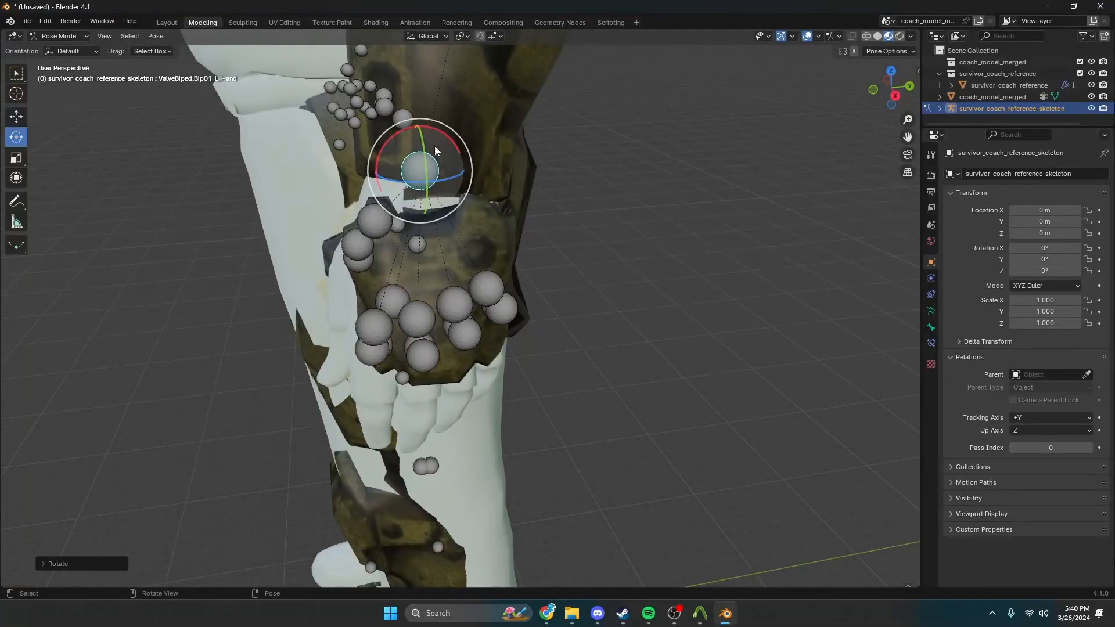
left_click_drag(447, 136, 451, 143)
middle_click_drag(451, 143, 470, 123)
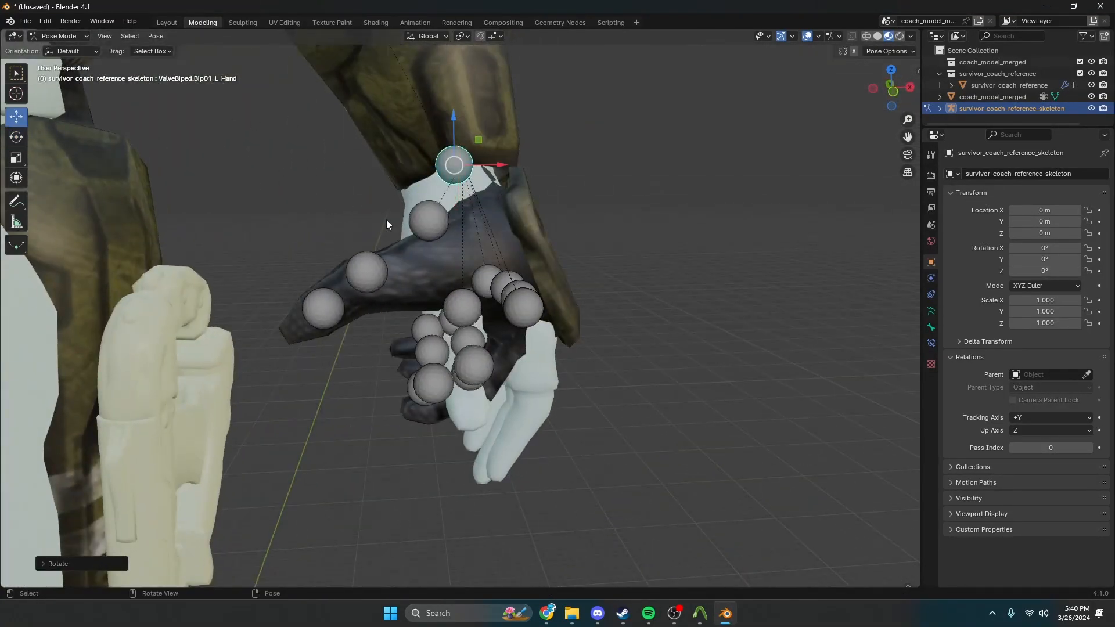
Nudge the left hand bone into place at the wrist and turn it slightly about the Z axis
middle_click_drag(387, 224, 239, 207)
left_click_drag(473, 169, 469, 171)
left_click(16, 137)
middle_click_drag(208, 199, 200, 255)
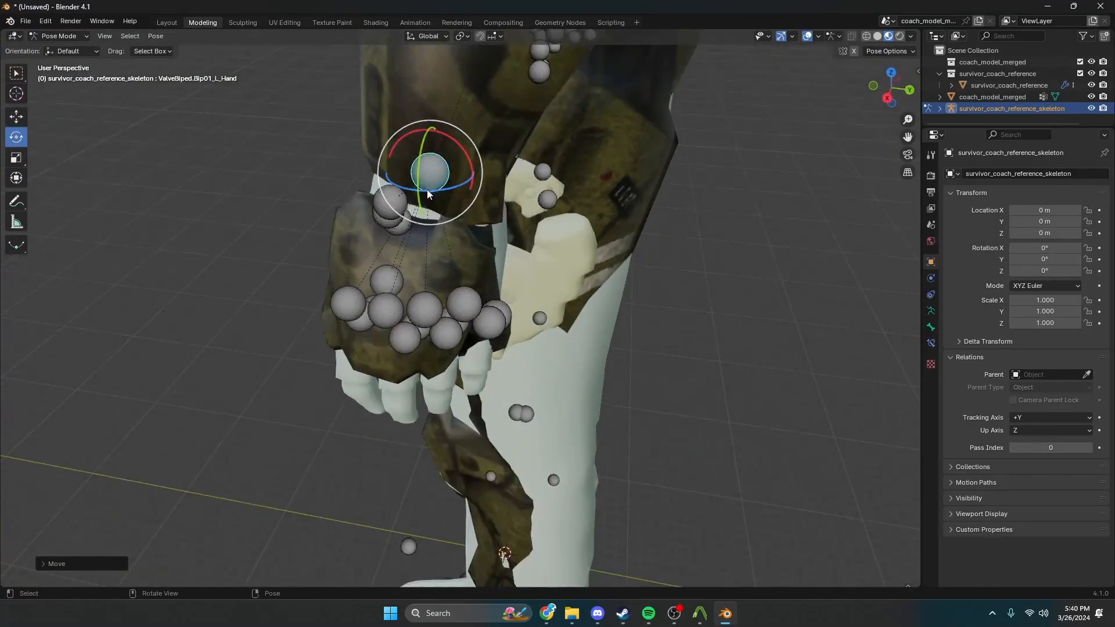
left_click_drag(433, 190, 436, 193)
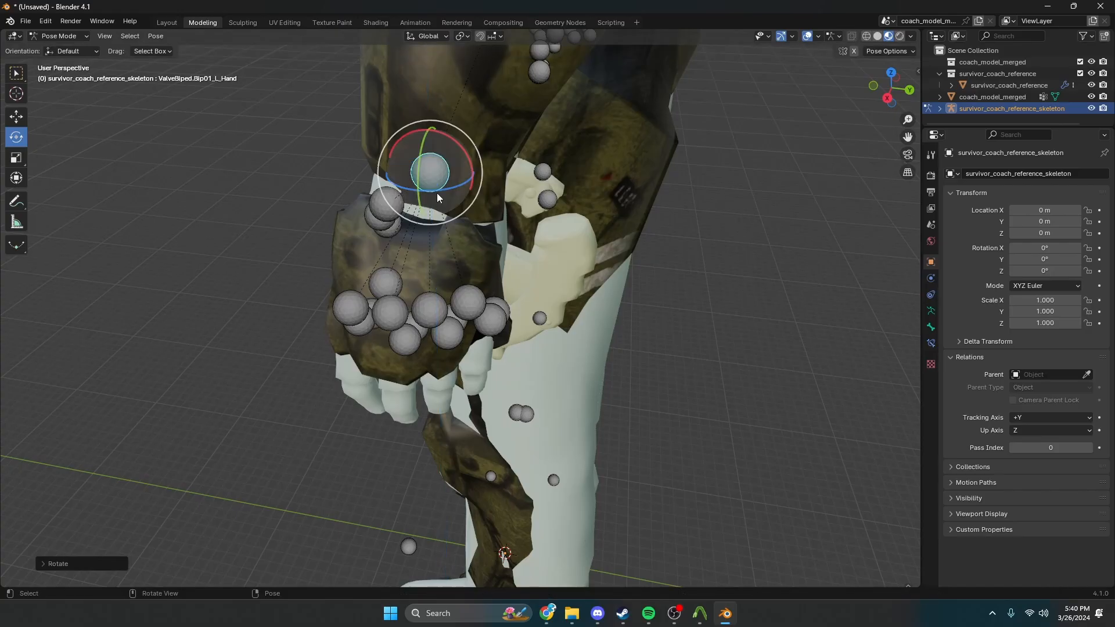
Lower the left hand bone along the Z axis so the glove drops toward the coach model's left hand
middle_click_drag(493, 248, 484, 333)
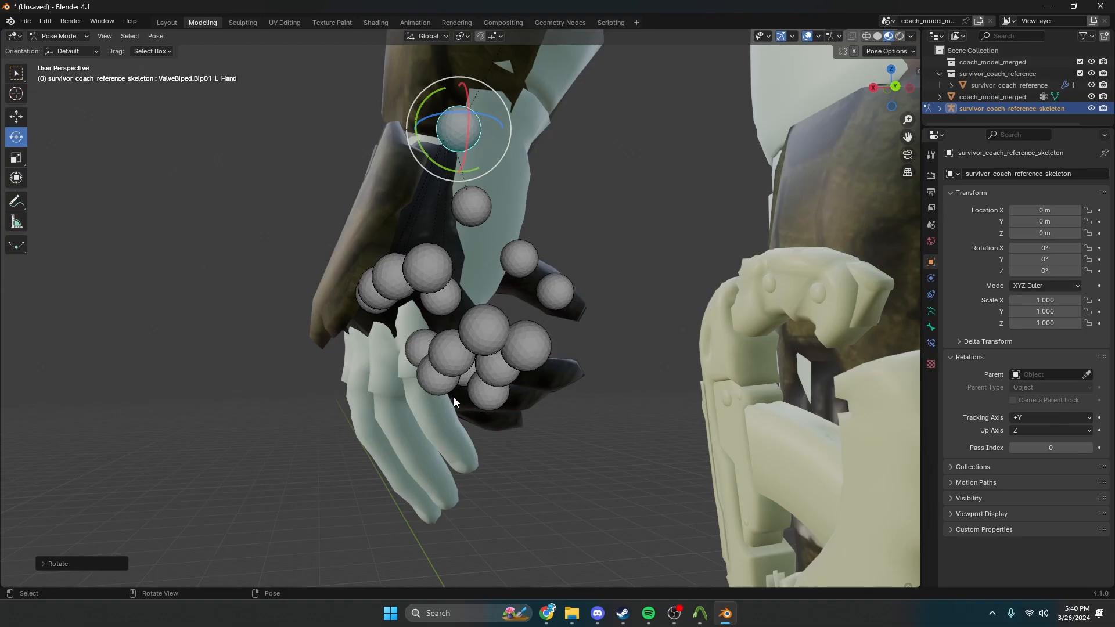
middle_click_drag(500, 454, 303, 346)
left_click(403, 176)
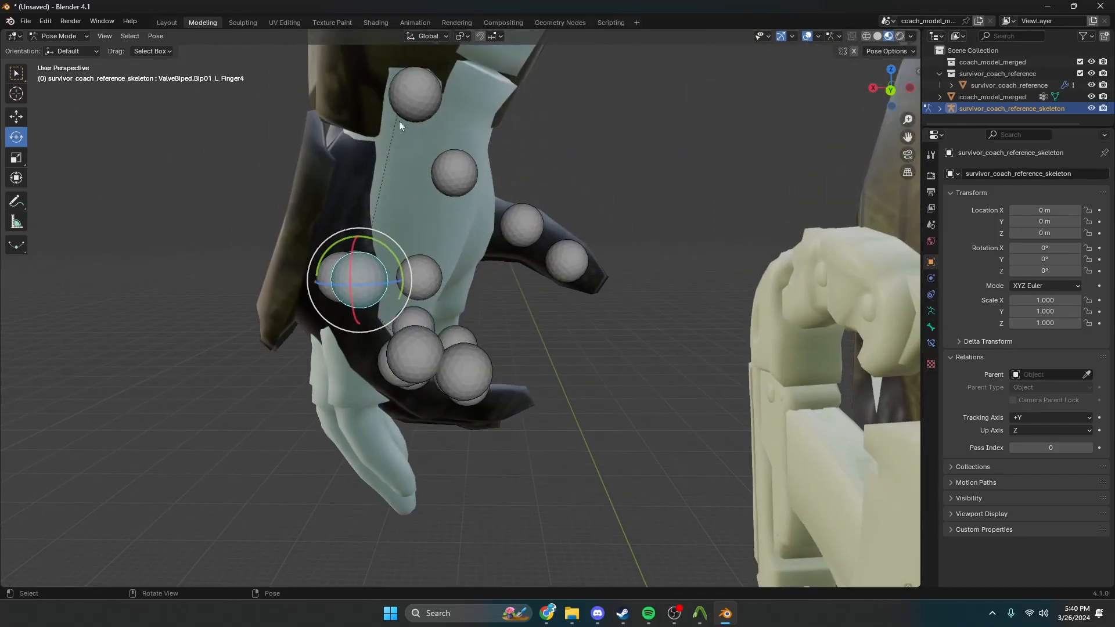
left_click(401, 110)
left_click_drag(414, 58, 409, 124)
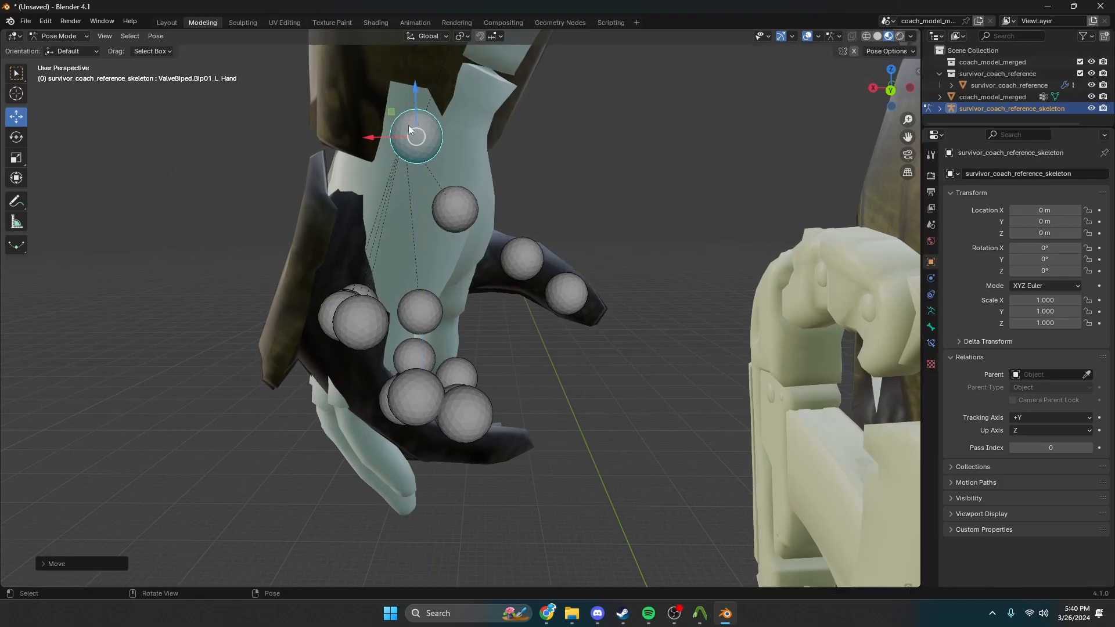
middle_click_drag(409, 124, 373, 179)
Shift the left pinky's base bone toward the back of the hand along the X axis and shrink it slightly along Z
scroll(489, 151, "up", 2)
left_click(489, 152)
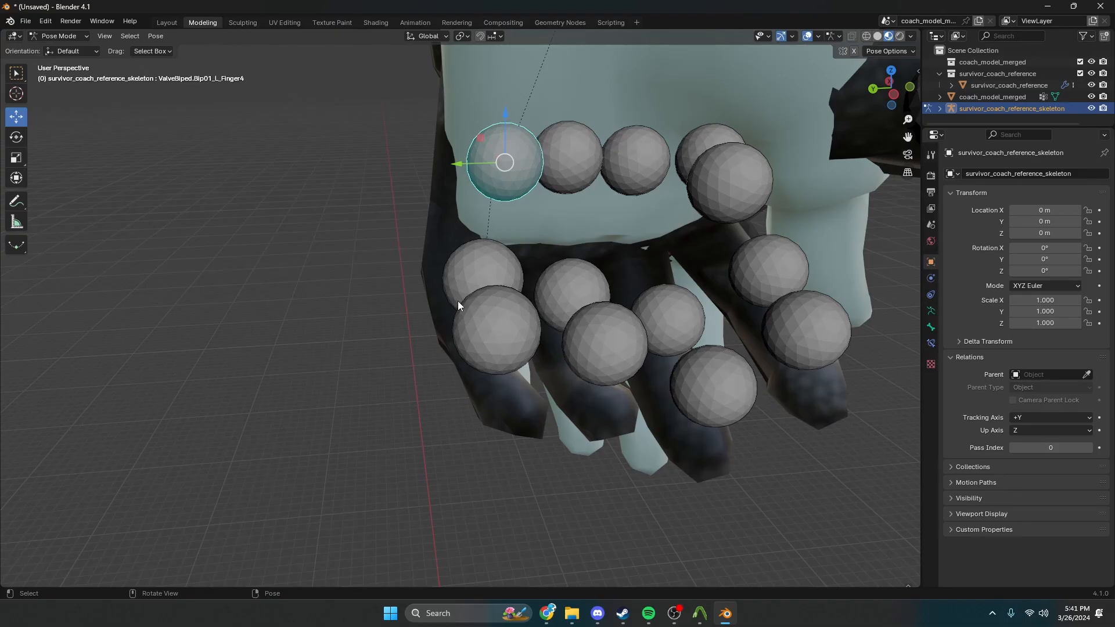
middle_click_drag(458, 301, 511, 270)
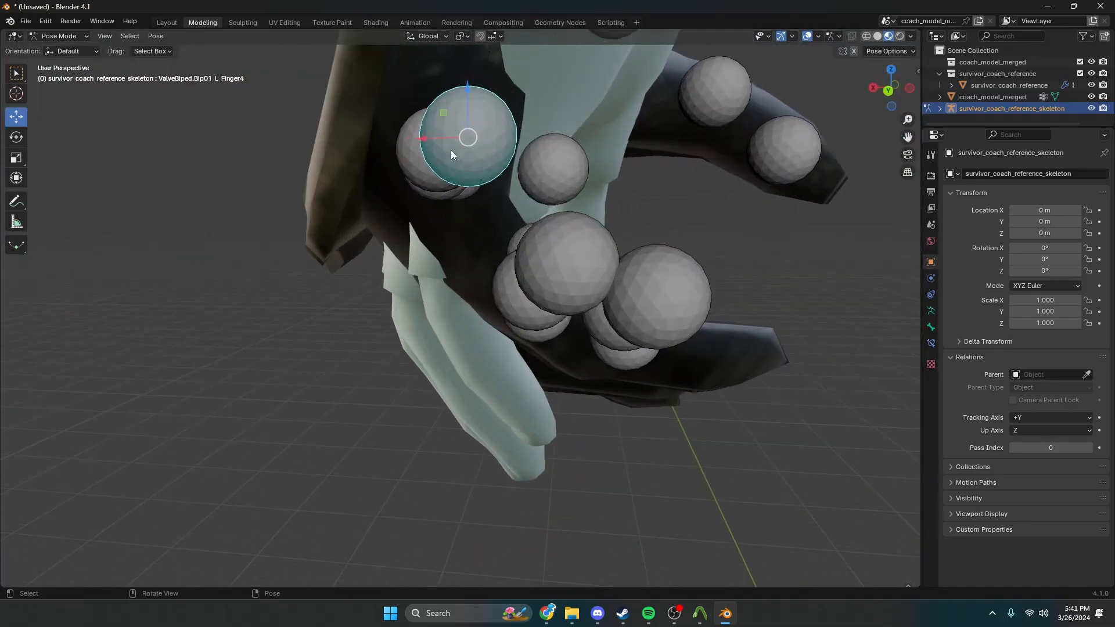
key("g")
key("x")
left_click(416, 148)
mouse_move(416, 147)
middle_mouse_down()
mouse_move(340, 152)
mouse_move(430, 141)
middle_mouse_up()
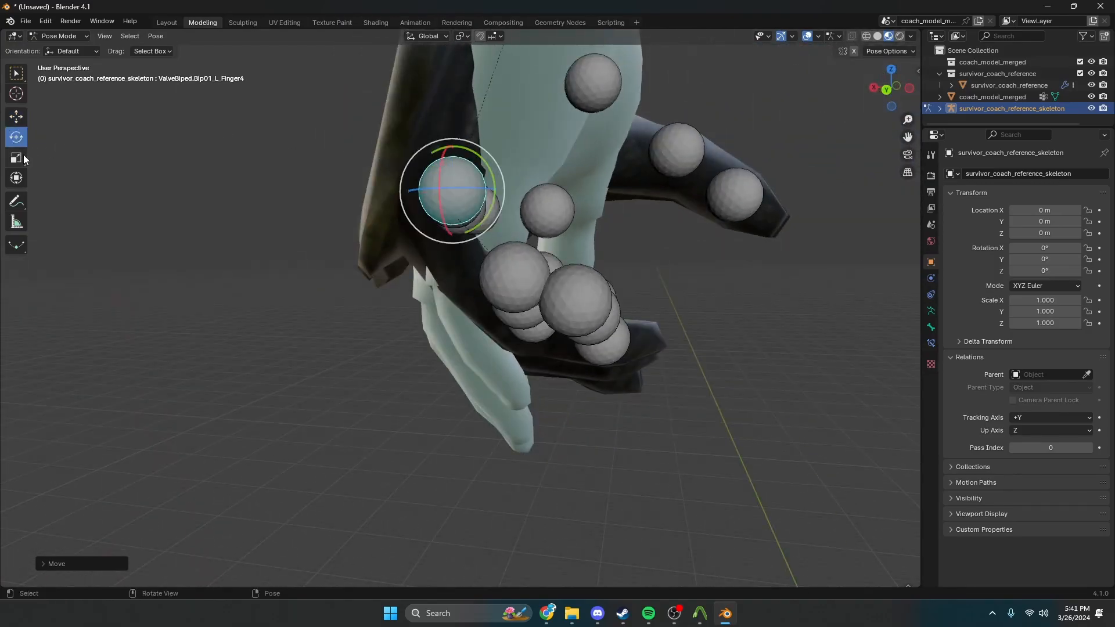
left_click_drag(450, 152, 452, 166)
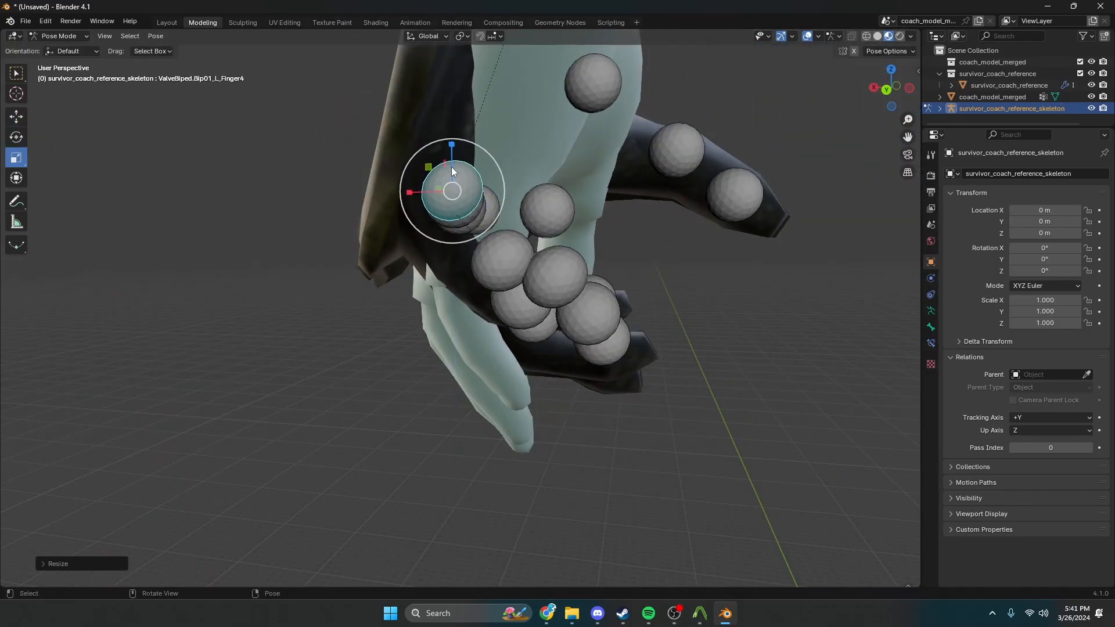
Move the left index finger's base bone (L_Finger1) along the Y axis toward the coach model's index finger
middle_click_drag(451, 166, 206, 181)
scroll(334, 185, "up", 1)
middle_click_drag(506, 181, 469, 155, "shift")
left_click(538, 143)
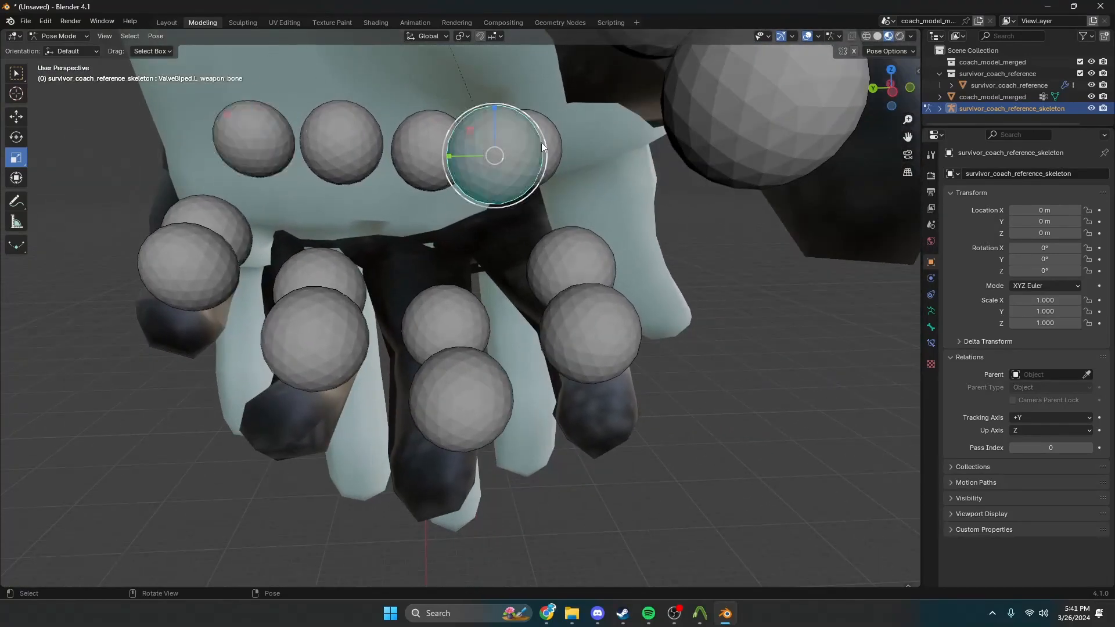
middle_click_drag(543, 143, 550, 171)
left_click(546, 120)
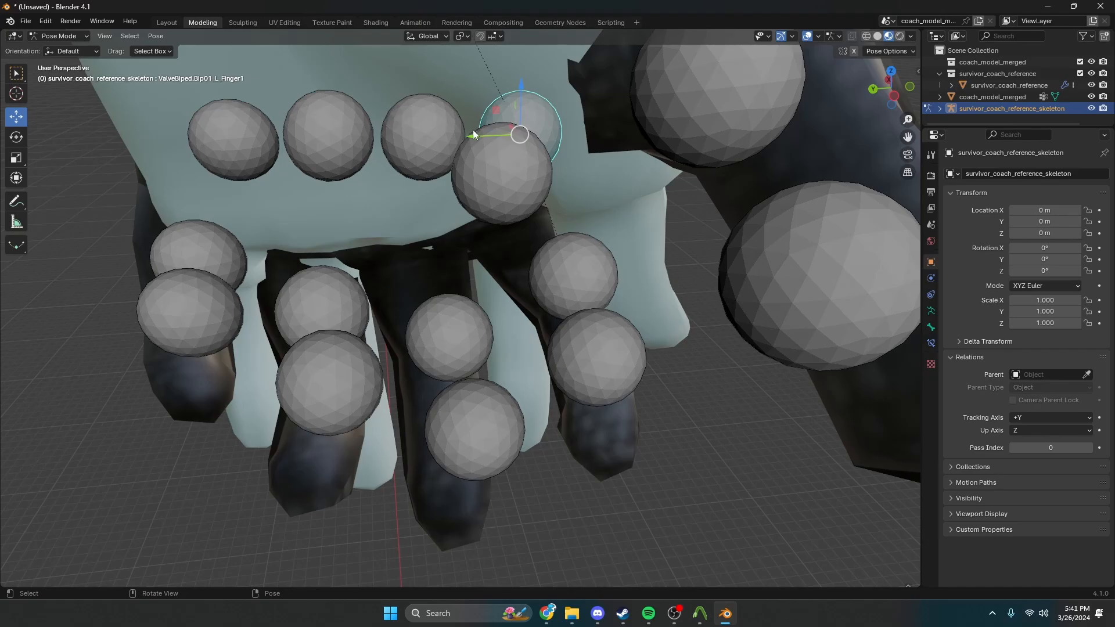
left_click_drag(474, 134, 556, 135)
left_click(476, 154)
mouse_move(479, 170)
left_mouse_down()
mouse_move(616, 173)
mouse_move(436, 173)
mouse_move(476, 169)
left_mouse_up()
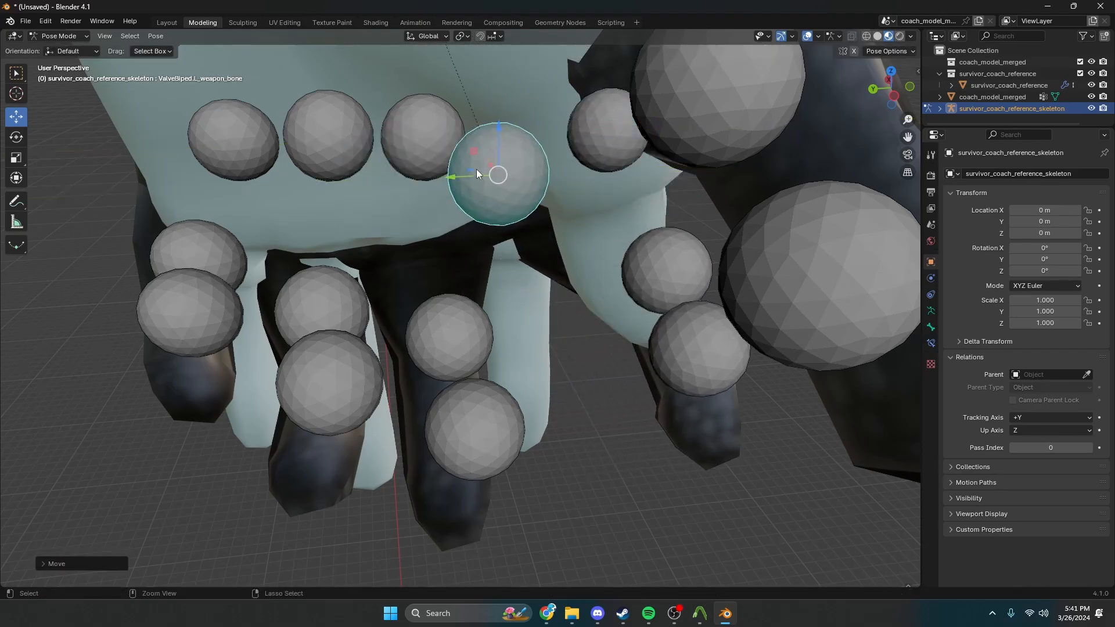
Move the left middle, ring and pinky base bones (L_Finger2, L_Finger3, L_Finger4) along the Y axis in the index finger's direction
left_click(409, 147)
left_click_drag(380, 139, 488, 136)
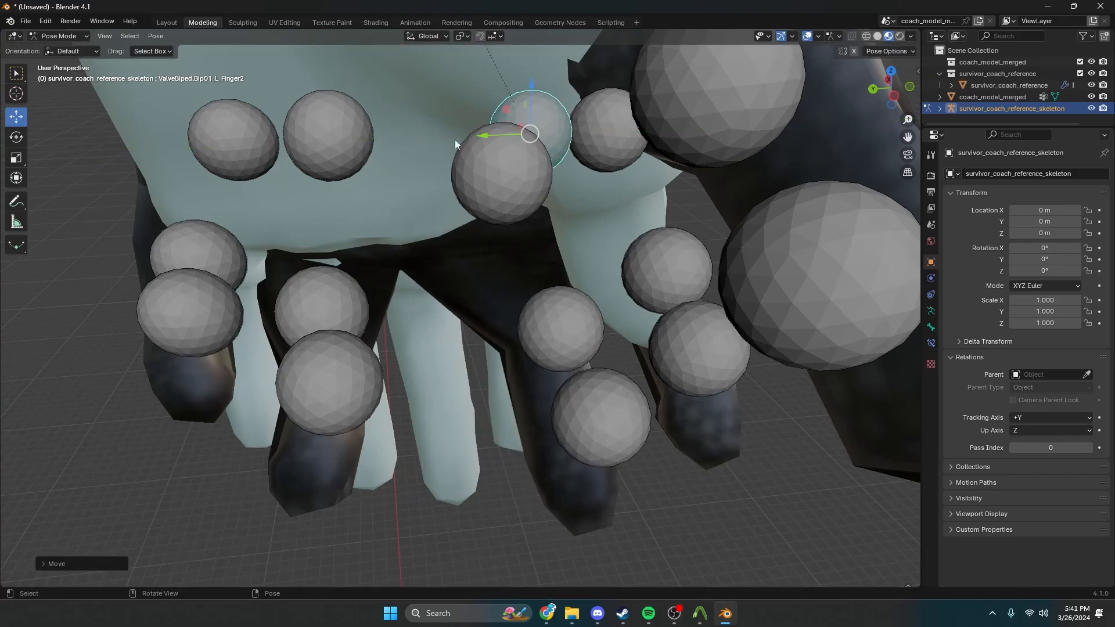
left_click(332, 141)
left_click_drag(296, 139, 406, 136)
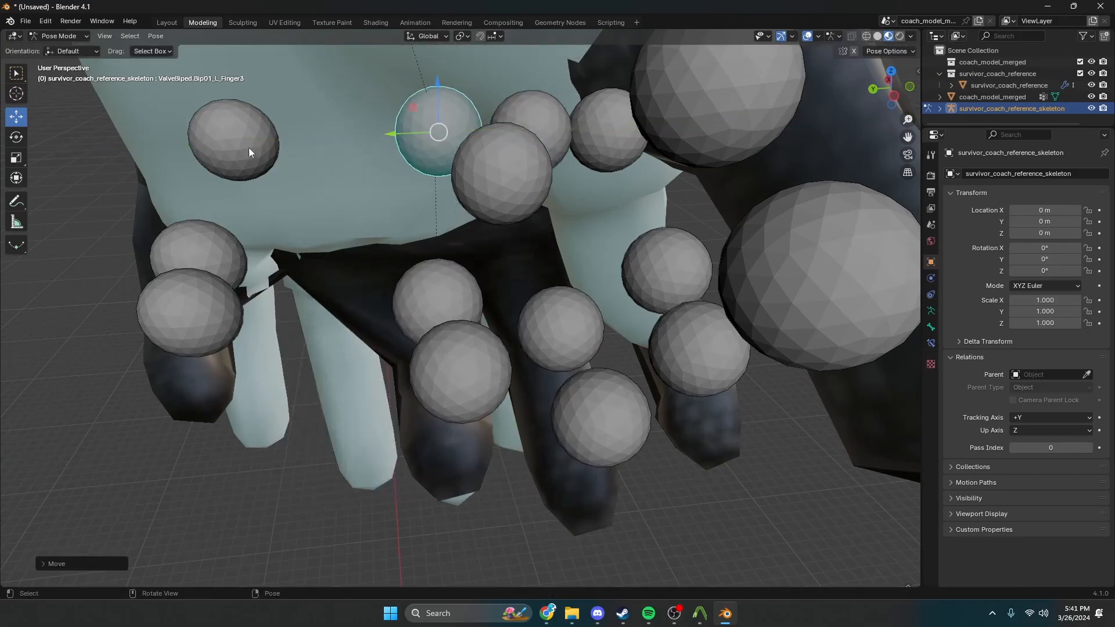
left_click(249, 148)
left_click_drag(203, 146, 256, 143)
Rotate the left pinky's base bone about the Y axis and shift it along Y onto the coach model's pinky
middle_click_drag(256, 143, 342, 126)
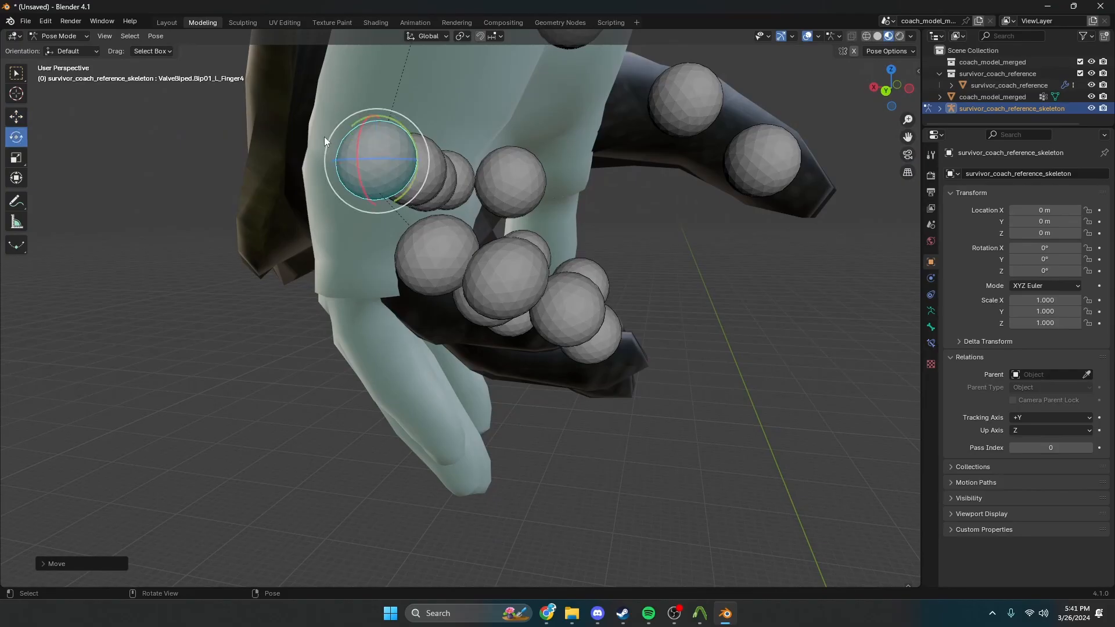
left_click_drag(410, 139, 421, 168)
middle_click_drag(421, 168, 249, 132)
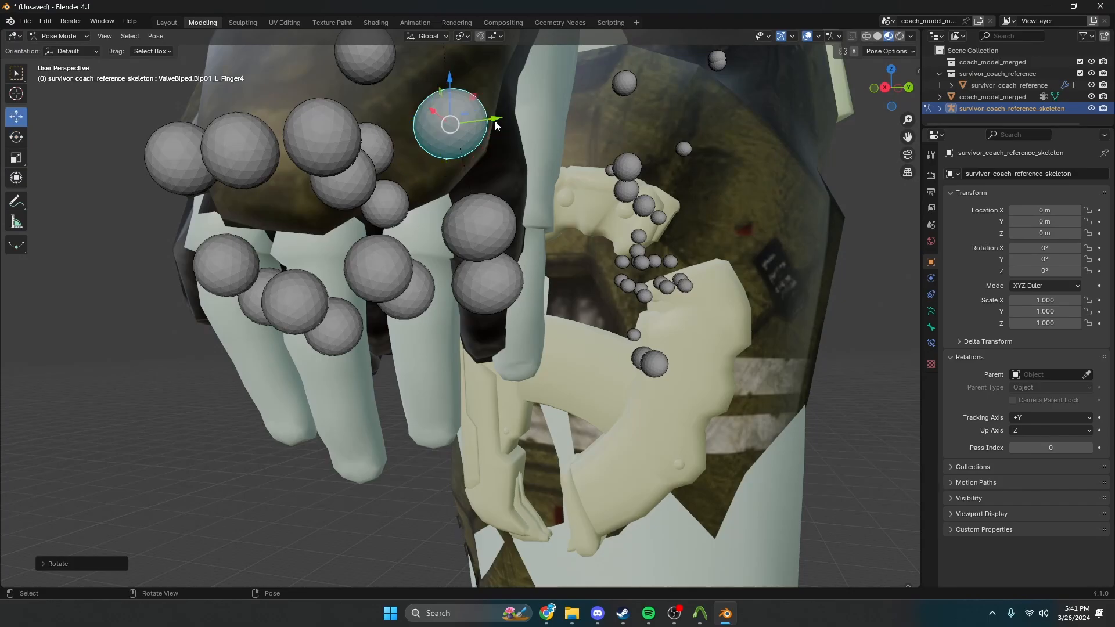
left_click_drag(495, 121, 516, 124)
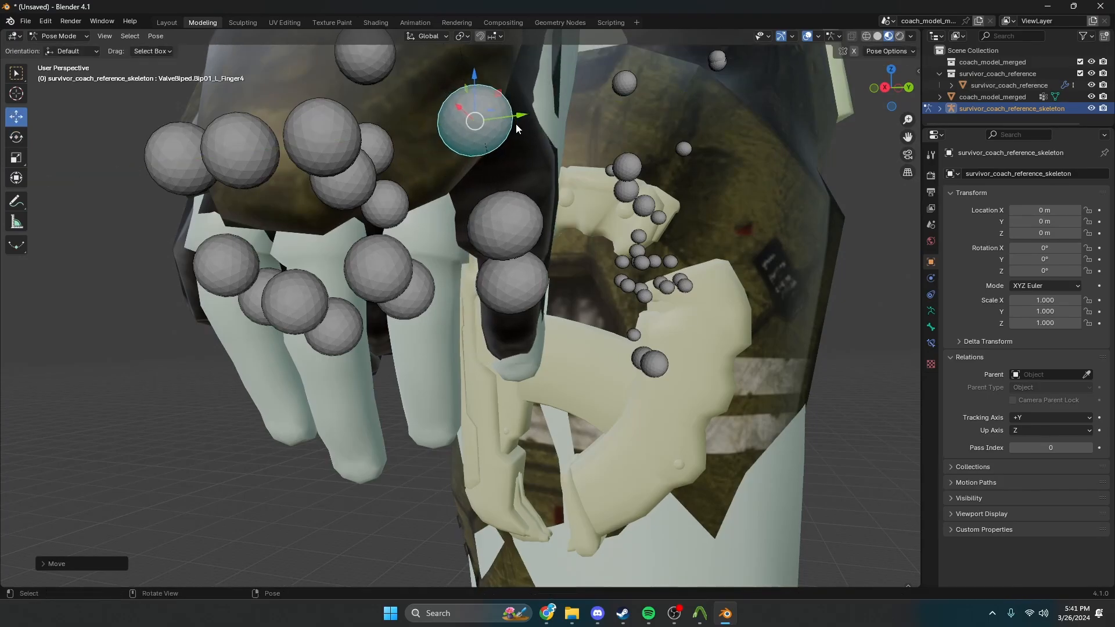
middle_click_drag(516, 124, 479, 134)
Lower the left pinky's middle bone (L_Finger41) along the Z axis and shift it toward the palm along X
scroll(412, 123, "up", 2)
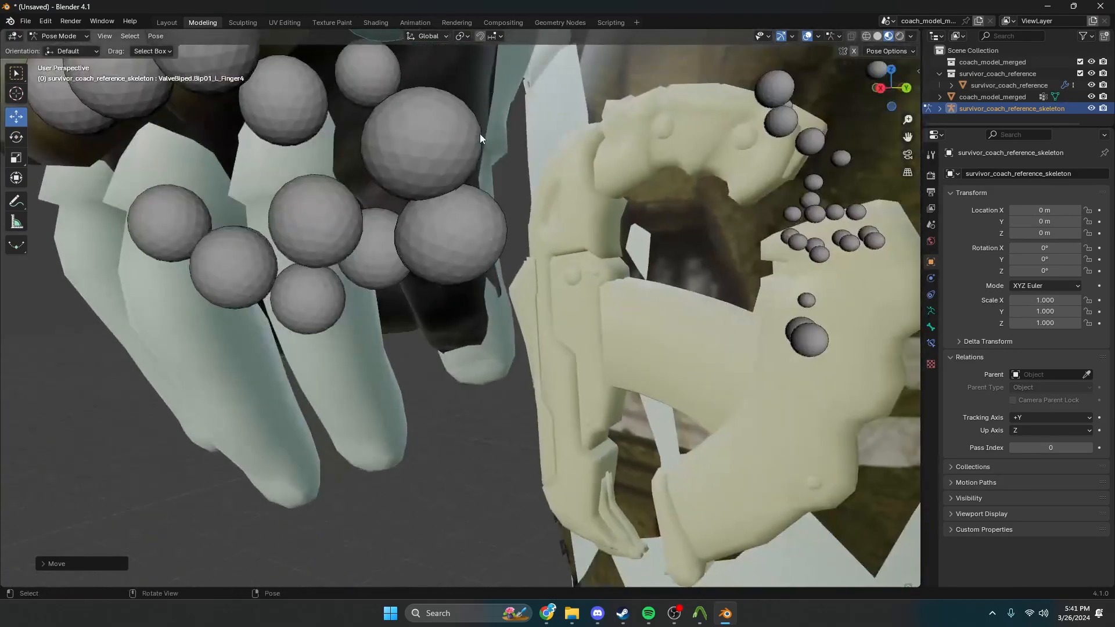
scroll(480, 134, "down", 1)
left_click(425, 158)
left_click_drag(430, 143, 443, 179)
middle_click_drag(443, 180, 384, 187)
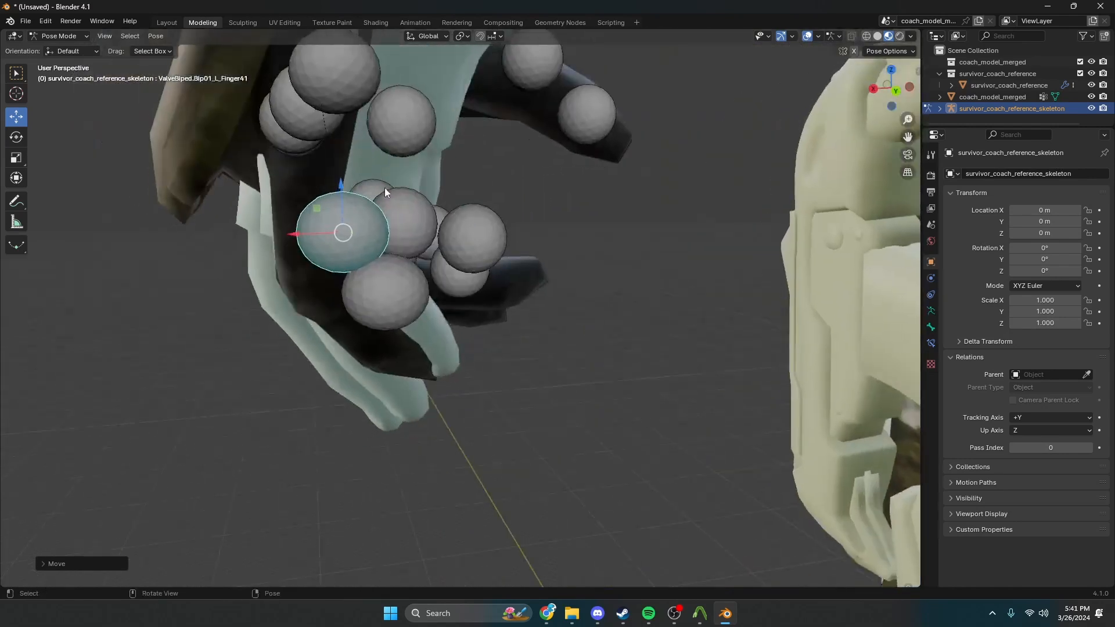
mouse_move(334, 230)
left_mouse_down()
mouse_move(365, 230)
mouse_move(353, 228)
left_mouse_up()
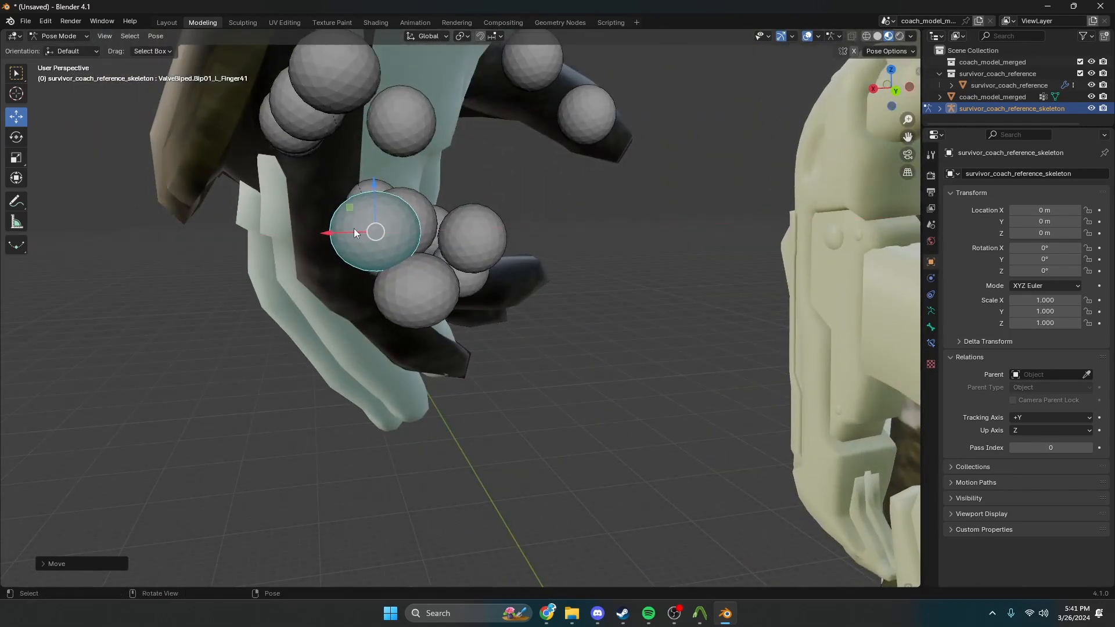
middle_click_drag(354, 229, 346, 228)
left_click_drag(369, 202, 368, 188)
key("ctrl+z")
Shift the left pinky's base bone (L_Finger4) along the X axis toward the palm
middle_click_drag(368, 189, 357, 255, "shift")
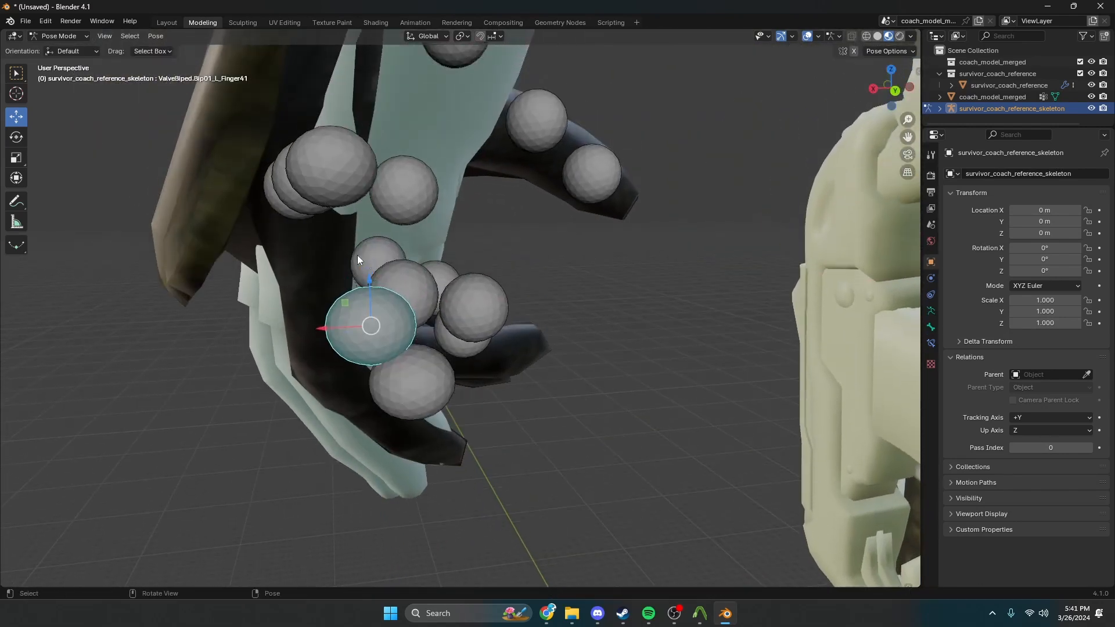
left_click(313, 176)
middle_click_drag(313, 177, 358, 168)
left_click_drag(278, 169, 308, 170)
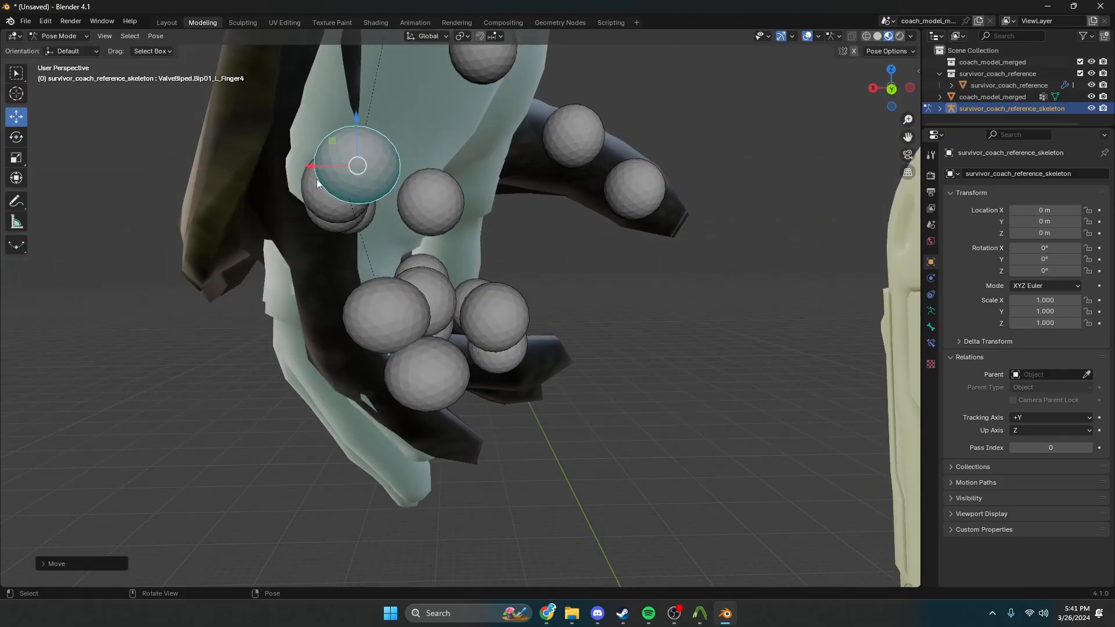
Adjust the left pinky's middle and tip bones along the X and Z axes to follow the coach model's pinky
left_click(355, 306)
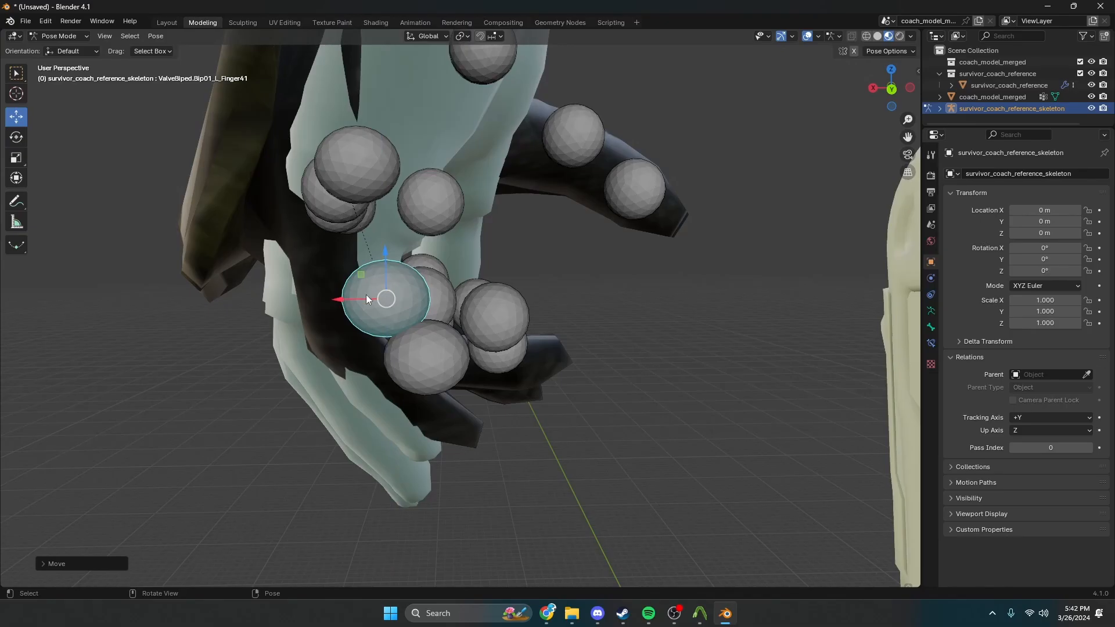
mouse_move(366, 299)
left_mouse_down()
mouse_move(338, 299)
mouse_move(360, 299)
left_mouse_up()
left_click(405, 358)
left_click_drag(382, 358, 350, 364)
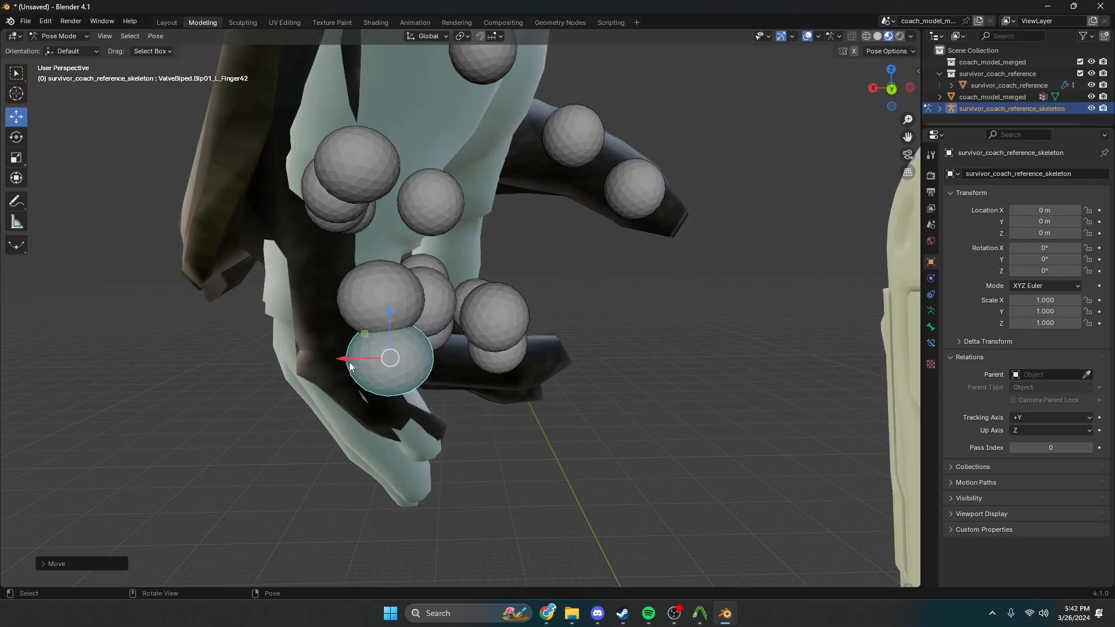
left_click_drag(406, 314, 409, 337)
left_click(372, 294)
left_click_drag(381, 266, 354, 285)
middle_click_drag(355, 285, 626, 285)
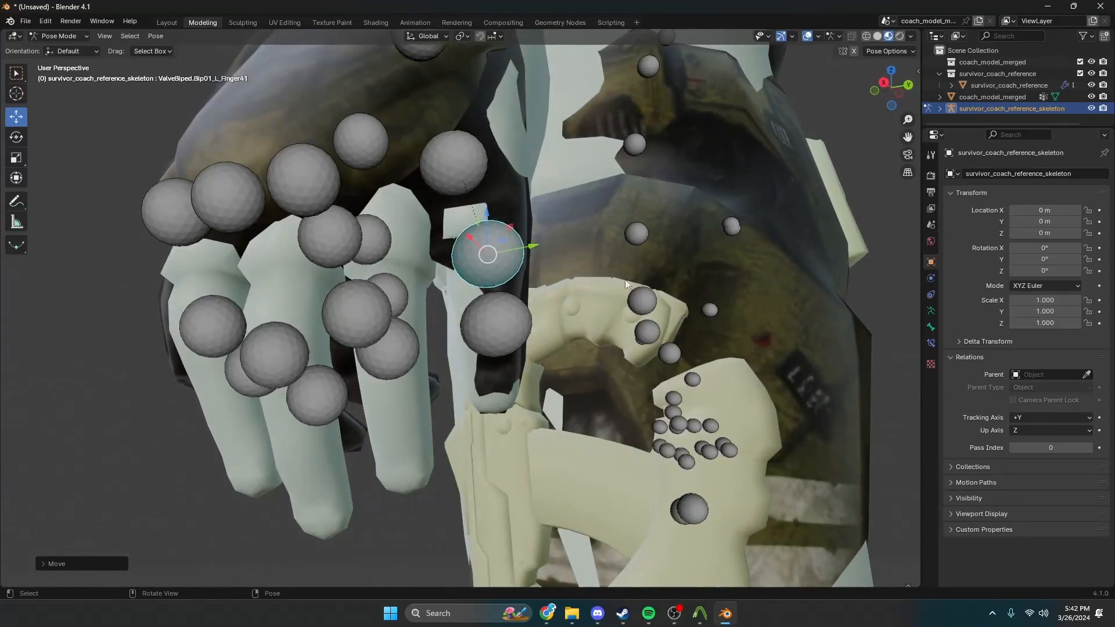
middle_click_drag(380, 238, 395, 267)
left_click(344, 307)
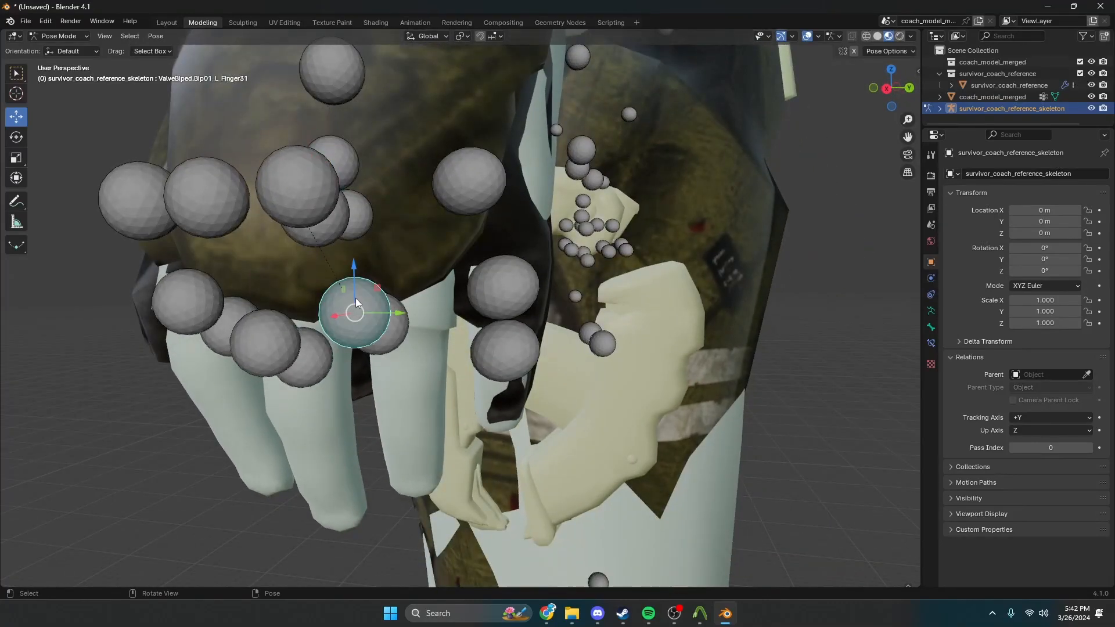
left_click(328, 201)
left_click_drag(338, 187, 446, 180)
middle_click_drag(456, 212, 480, 257)
key("ctrl+z")
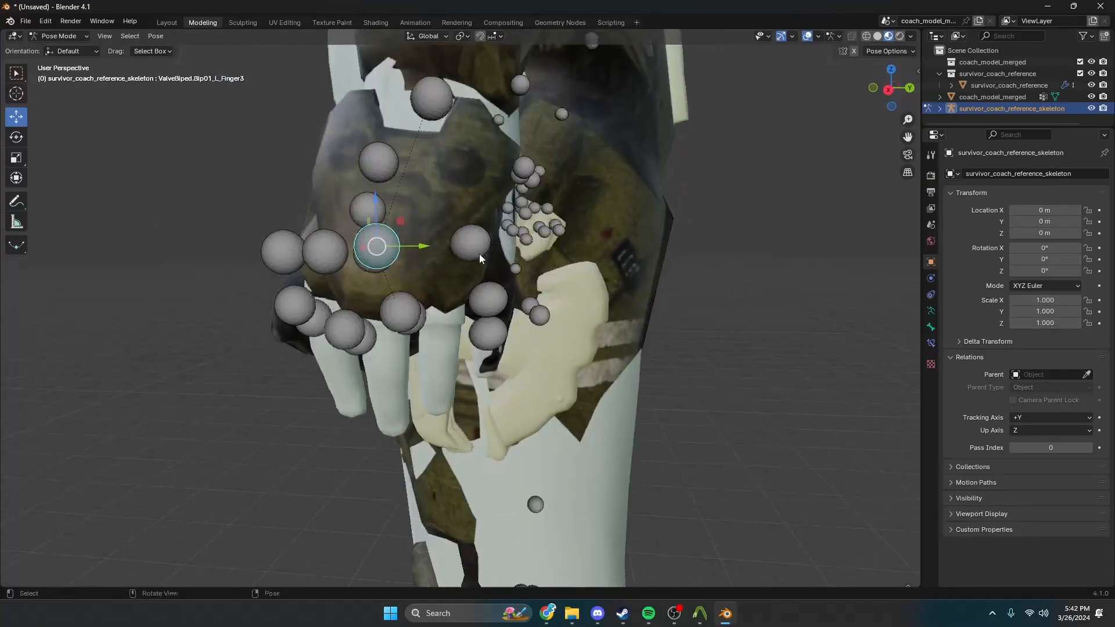
Shift the left hand bone slightly along the Y axis to center the glove over the coach model's hand
left_click(389, 158)
middle_click_drag(389, 158, 431, 137)
left_click(436, 126)
left_click_drag(463, 110, 478, 109)
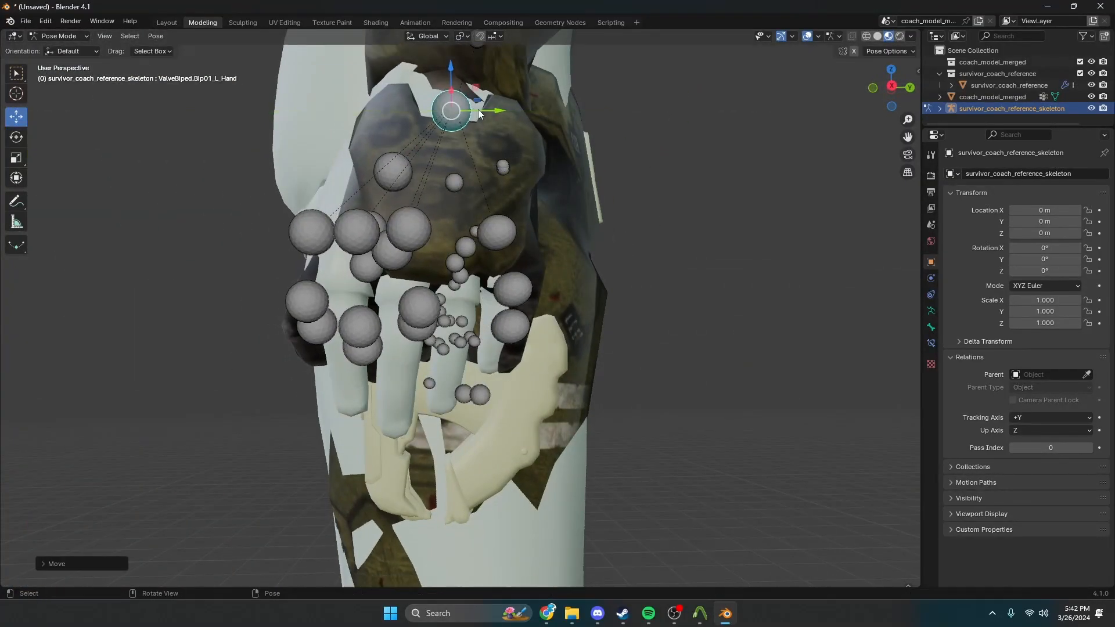
Shift the left pinky's middle bone (L_Finger41) along the Y axis toward the ring finger, over the coach model's pinky
scroll(496, 169, "up", 6)
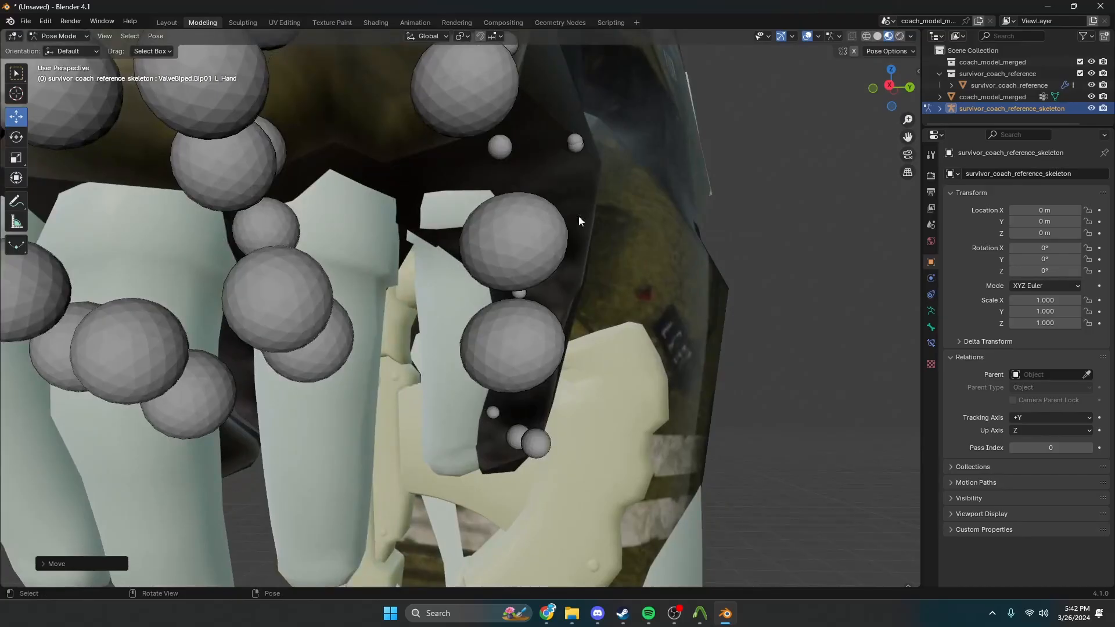
left_click(511, 257)
left_click_drag(546, 244, 509, 246)
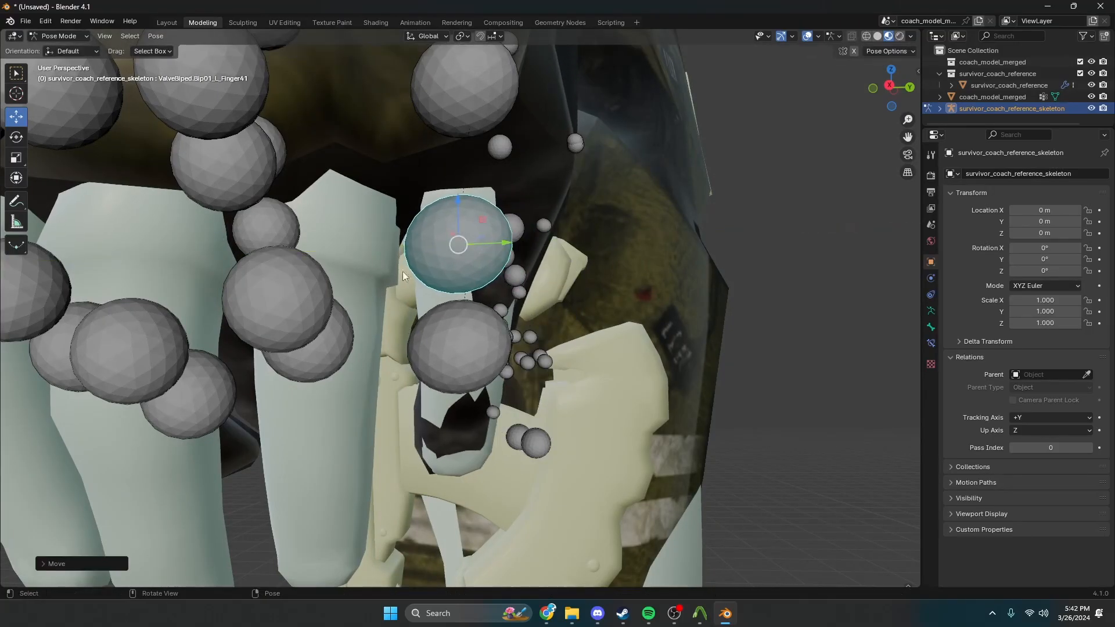
Move the left ring finger's middle bone (L_Finger31) along the Y axis toward the pinky
middle_click_drag(333, 263, 430, 231)
left_click(430, 235)
left_click_drag(432, 266, 492, 279)
Scale the left ring finger's middle bone (L_Finger31) down along the Z and Y axes
middle_click_drag(491, 278, 294, 312)
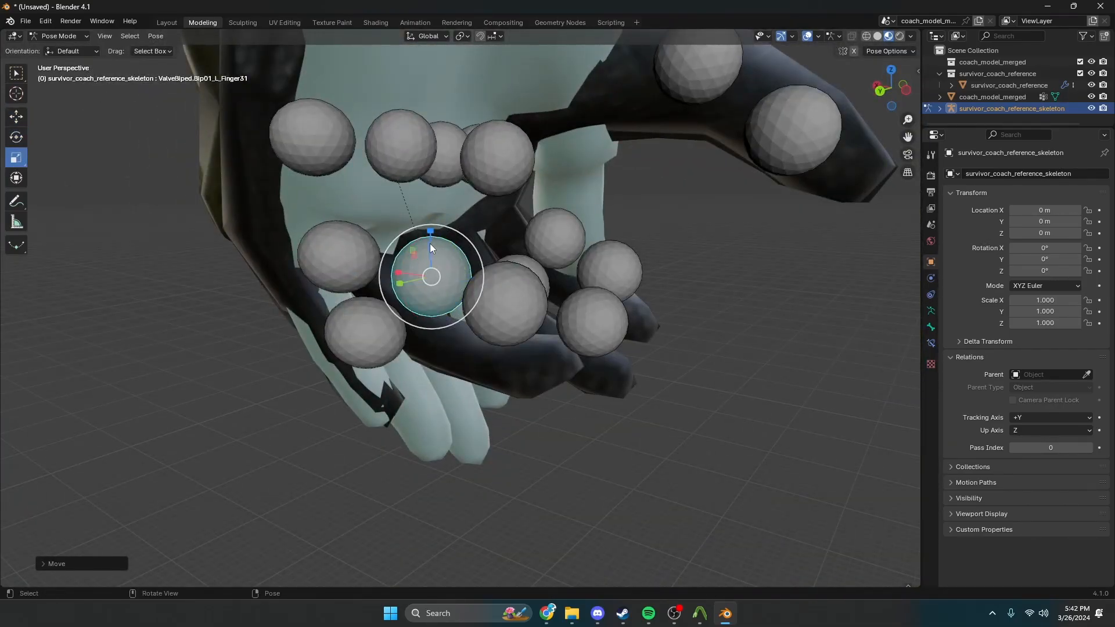
left_click_drag(431, 245, 432, 260)
middle_click_drag(432, 261, 346, 270)
key("s")
key("y")
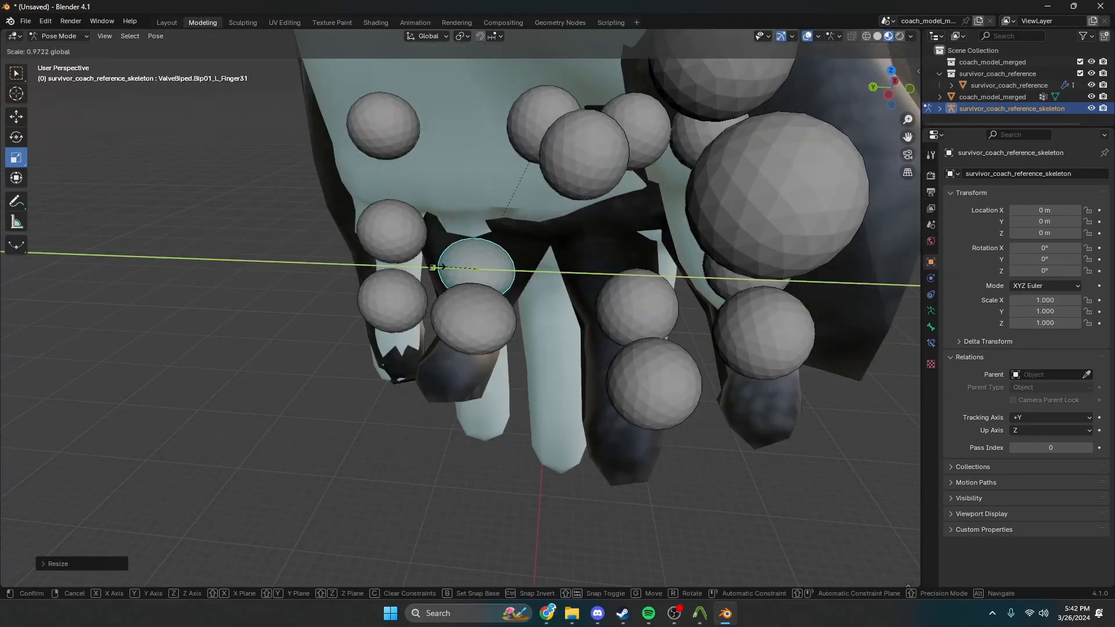
left_click(441, 267)
middle_click_drag(458, 269, 452, 267)
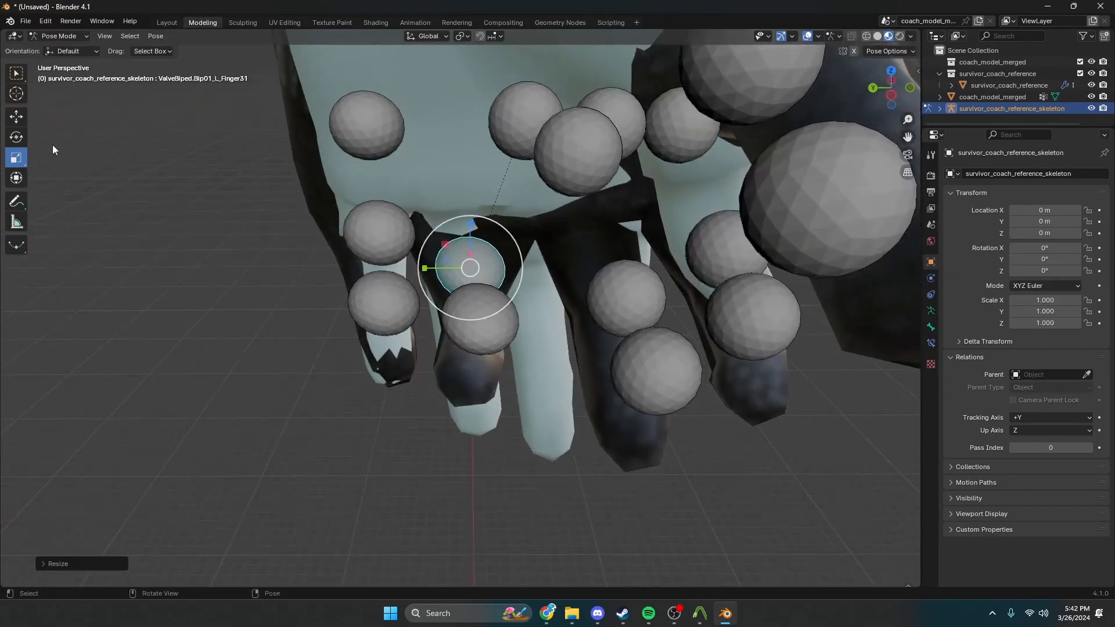
Rotate the left ring finger's middle bone (L_Finger31) about the Y axis
middle_click_drag(291, 174, 550, 175)
key("r")
key("y")
left_click(463, 268)
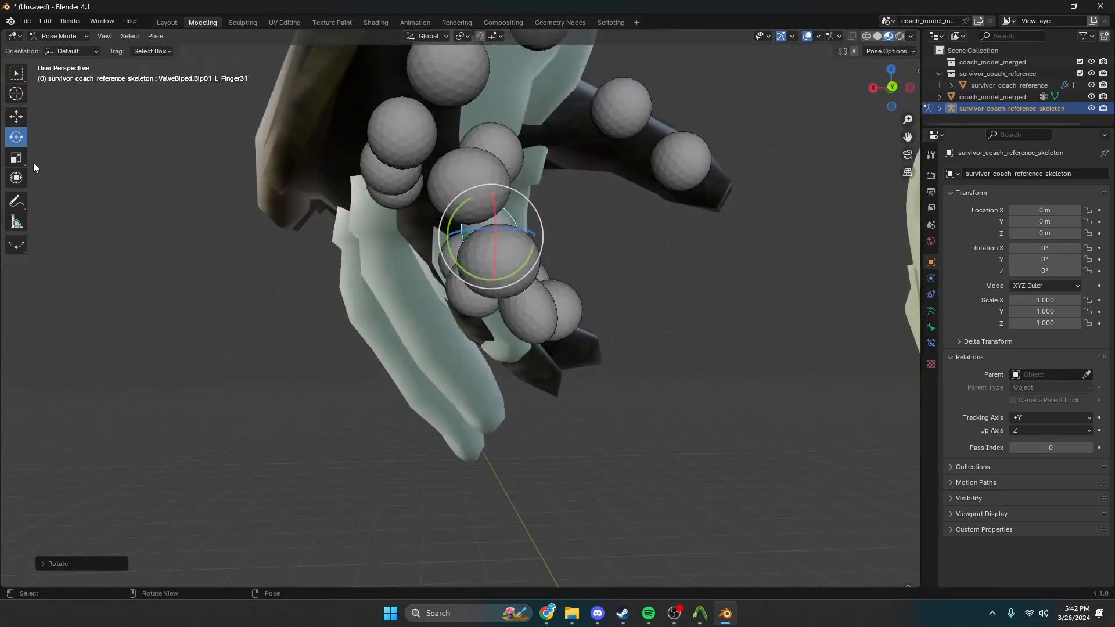
key("shift+space")
key("g")
left_click_drag(453, 236, 356, 237)
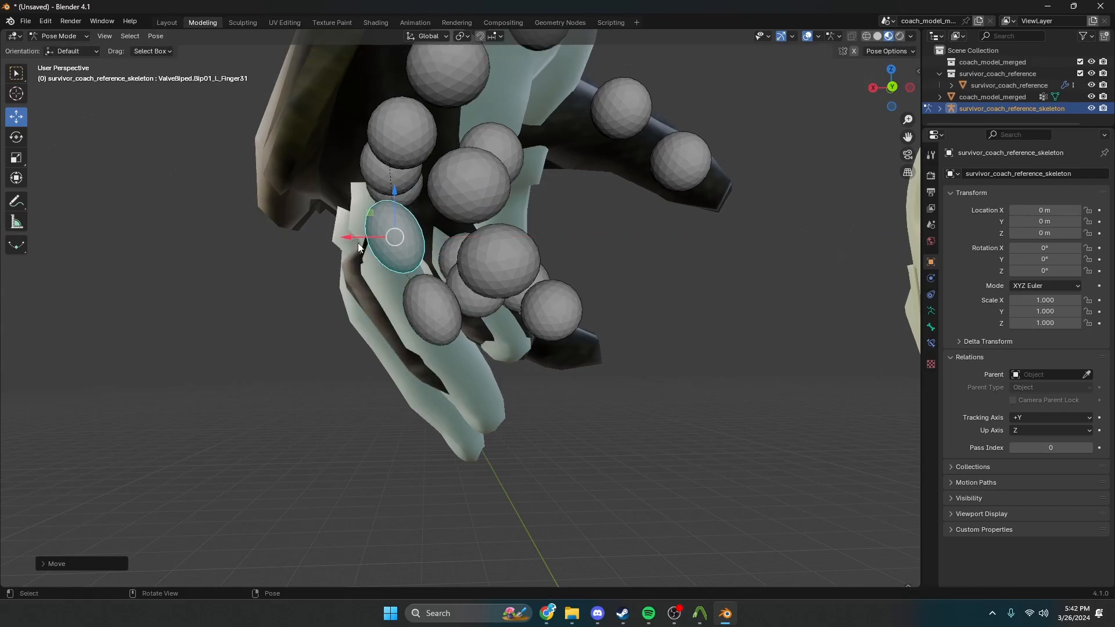
mouse_move(355, 237)
middle_mouse_down()
mouse_move(406, 256)
mouse_move(353, 250)
middle_mouse_up()
key("ctrl+z")
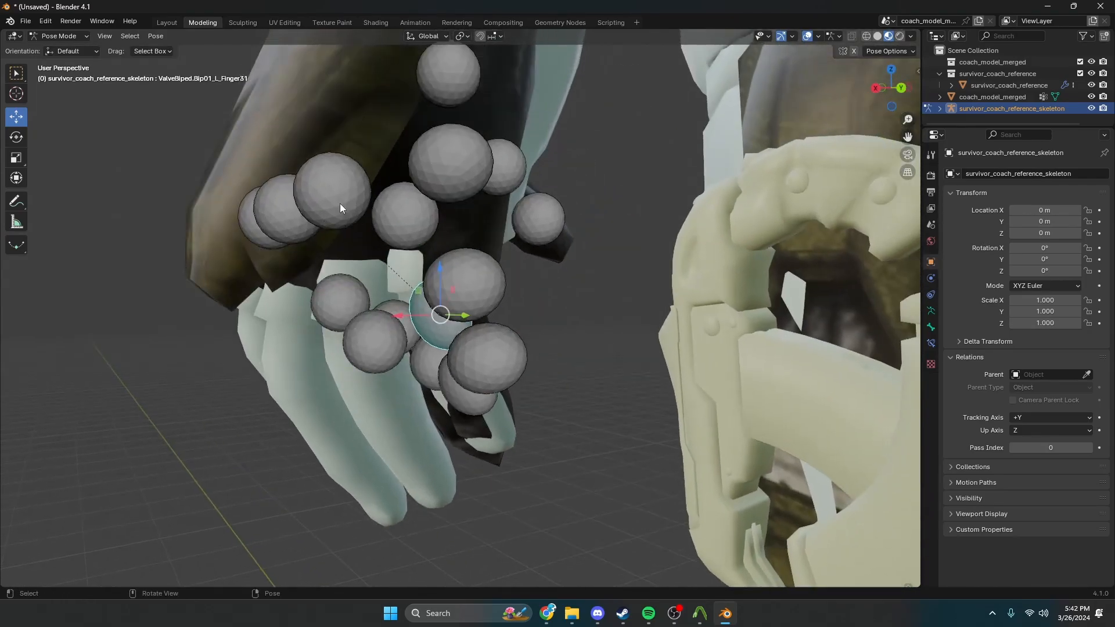
Reposition the left ring finger's base bone (L_Finger3) to line up with the coach model's ring finger
left_click_drag(339, 208, 291, 206)
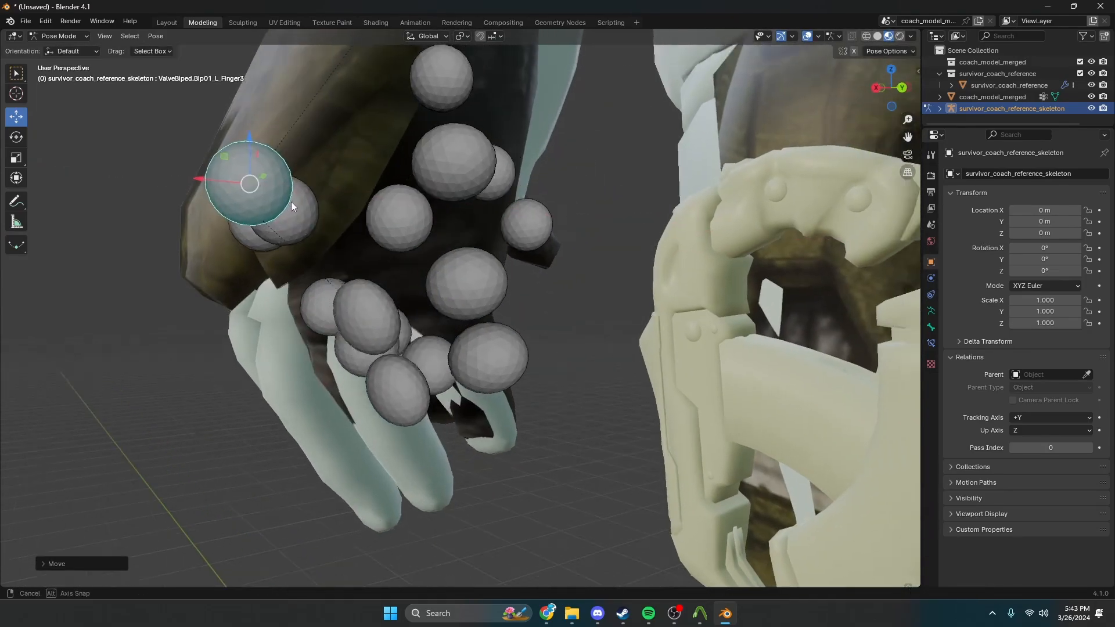
middle_click_drag(291, 201, 360, 187)
left_click_drag(309, 119, 378, 135)
middle_click_drag(378, 135, 232, 145)
middle_click_drag(385, 263, 384, 228)
Move the left ring finger's middle bone (L_Finger31) down the Z axis and inward along the X axis
left_click(371, 259)
left_click_drag(381, 261, 382, 286)
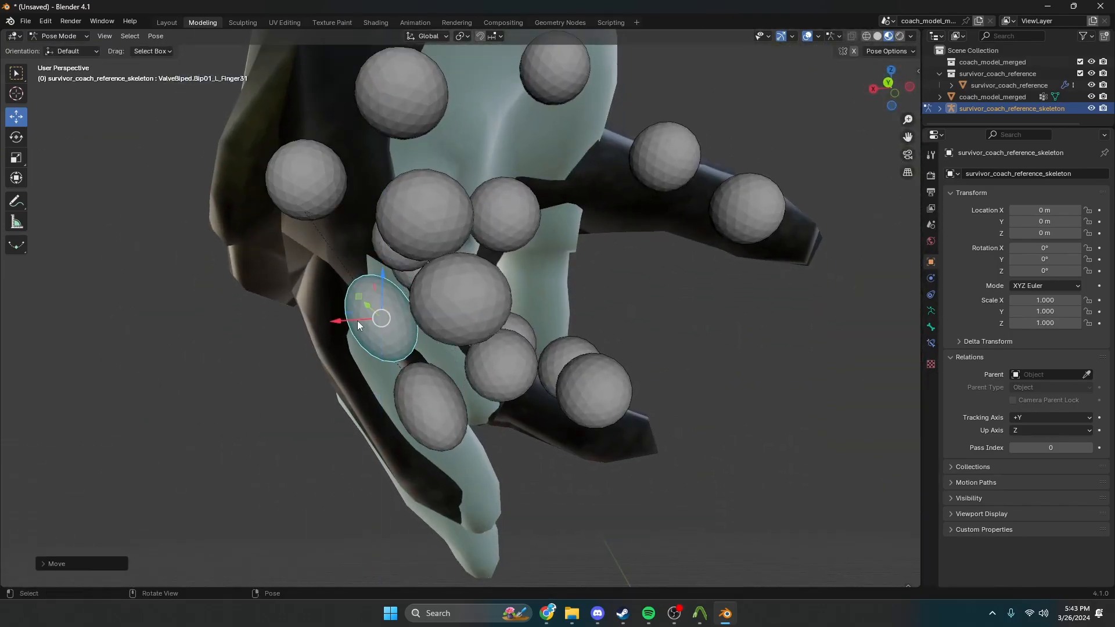
left_click_drag(358, 322, 386, 330)
middle_click_drag(386, 330, 534, 280)
Rotate the left middle finger's base bone (L_Finger2) about the Y axis
left_click(427, 297)
left_click(531, 100)
middle_click_drag(531, 99, 607, 134)
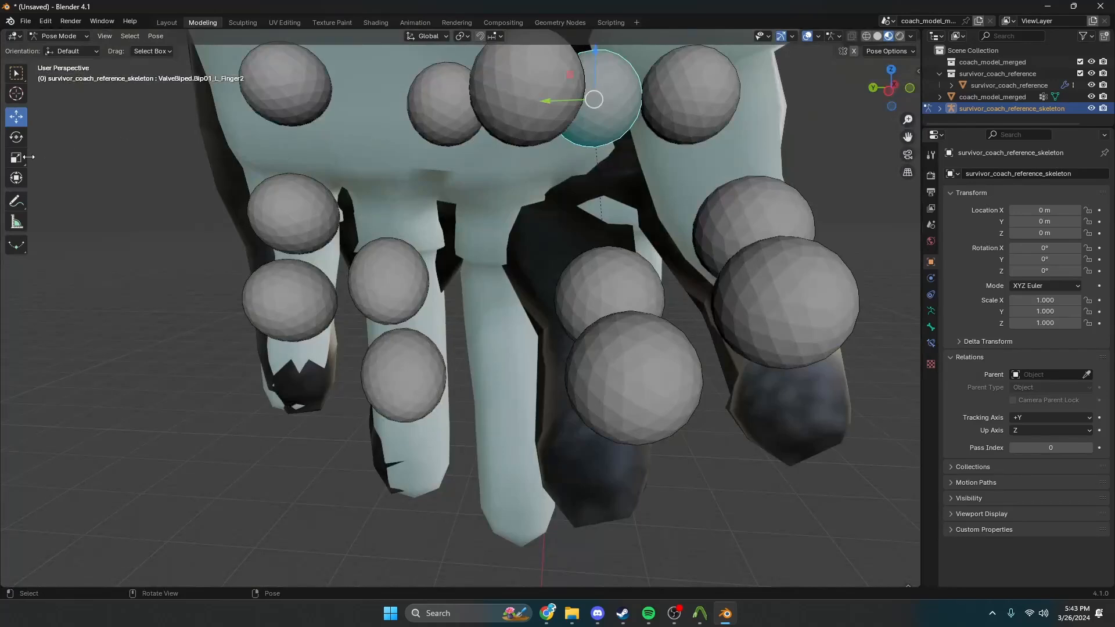
left_click(16, 137)
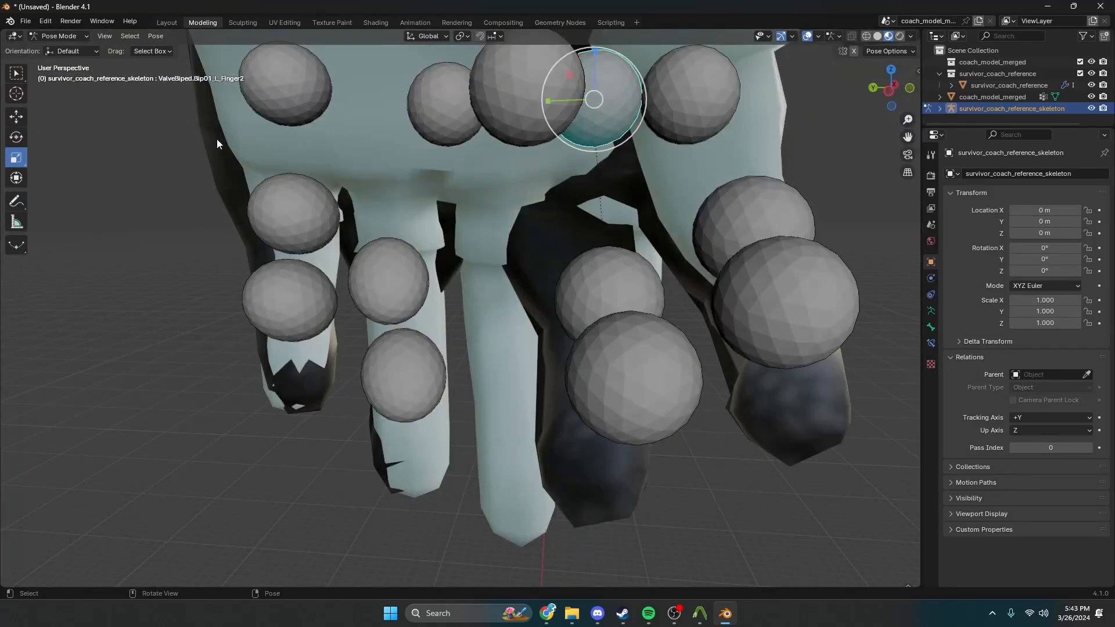
left_click_drag(595, 79, 601, 82)
middle_click_drag(601, 83, 645, 90)
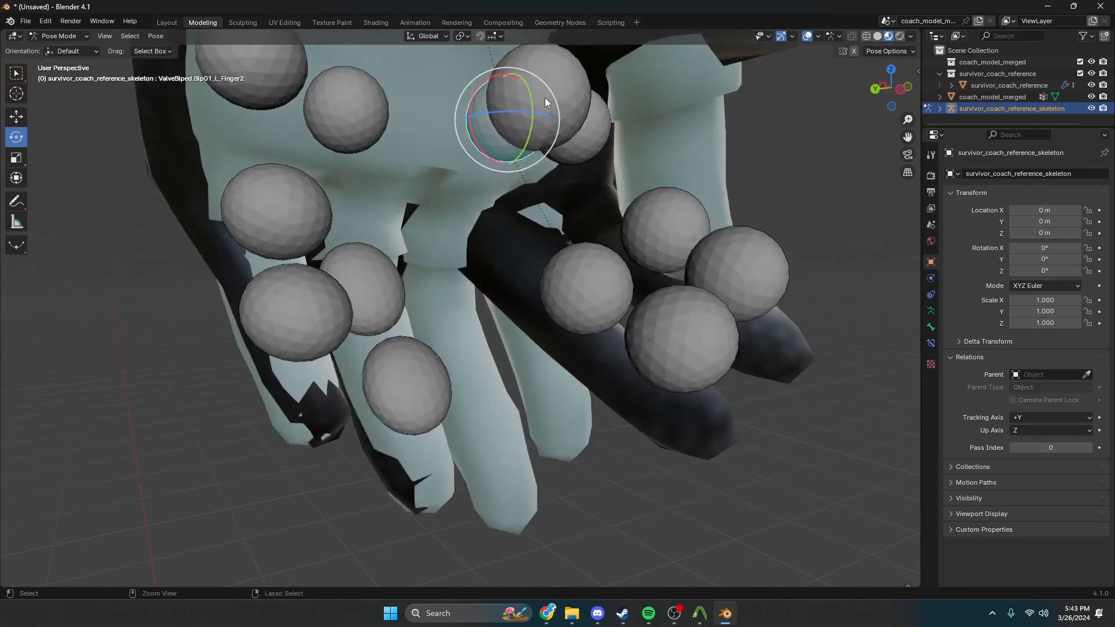
left_click_drag(532, 103, 532, 120)
middle_click_drag(532, 119, 483, 124)
Move the left middle finger's base bone (L_Finger2) along the Y and X axes, over the coach model's middle finger
left_click(17, 116)
left_click_drag(528, 117, 465, 133)
middle_click_drag(513, 90, 600, 91)
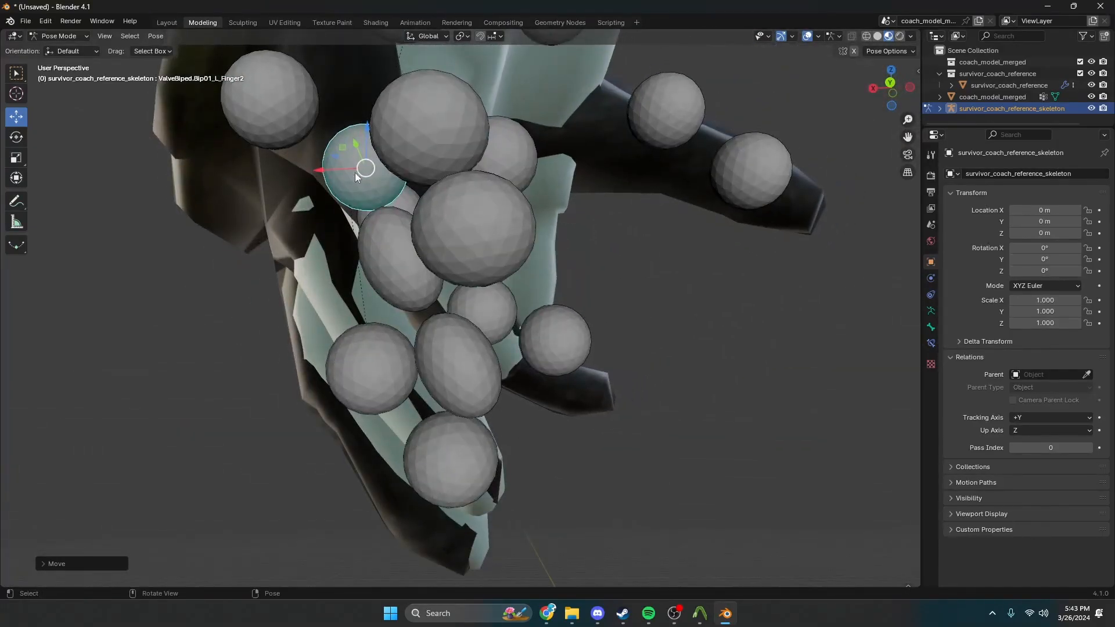
left_click_drag(332, 171, 343, 172)
middle_click_drag(344, 172, 252, 208)
middle_click_drag(325, 217, 353, 219)
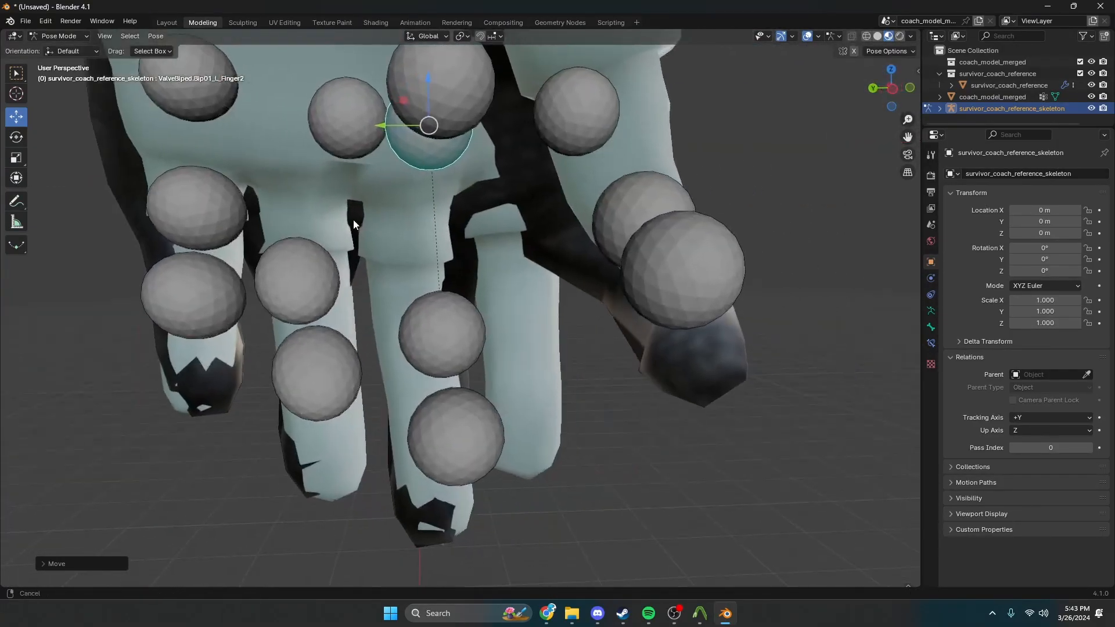
left_click(461, 96)
left_click_drag(411, 85, 460, 83)
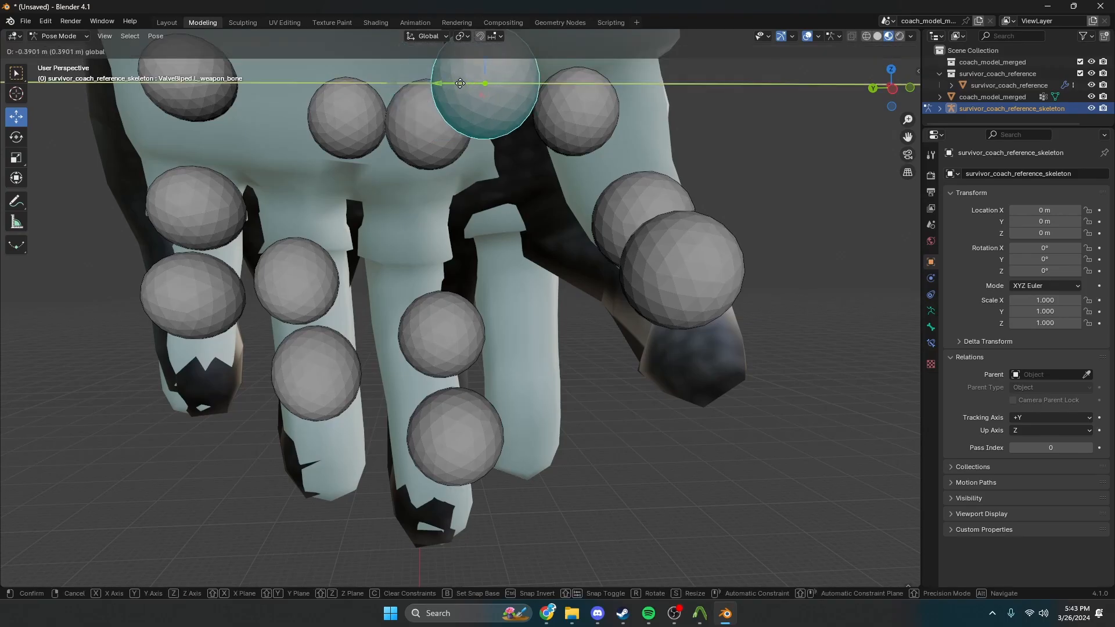
right_click(461, 84)
left_click(552, 113)
left_click_drag(538, 112, 610, 113)
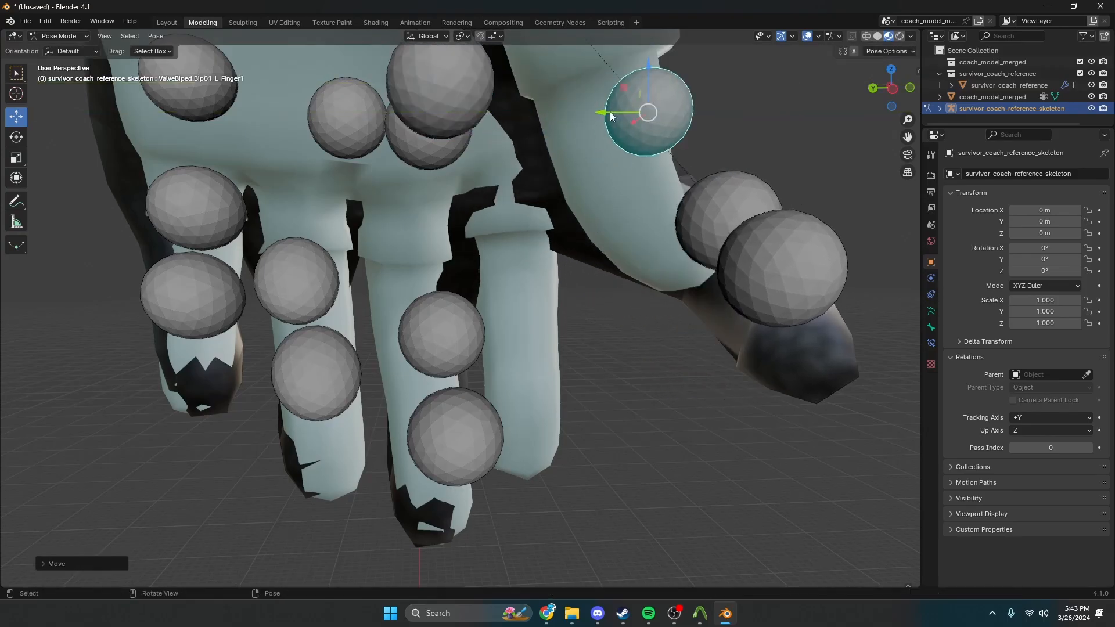
key("ctrl+z")
Try to shift the left middle finger's base bone (L_Finger2) slightly along the Y axis, and undo the change
middle_click_drag(556, 113, 530, 243, "shift")
middle_click_drag(426, 281, 454, 249)
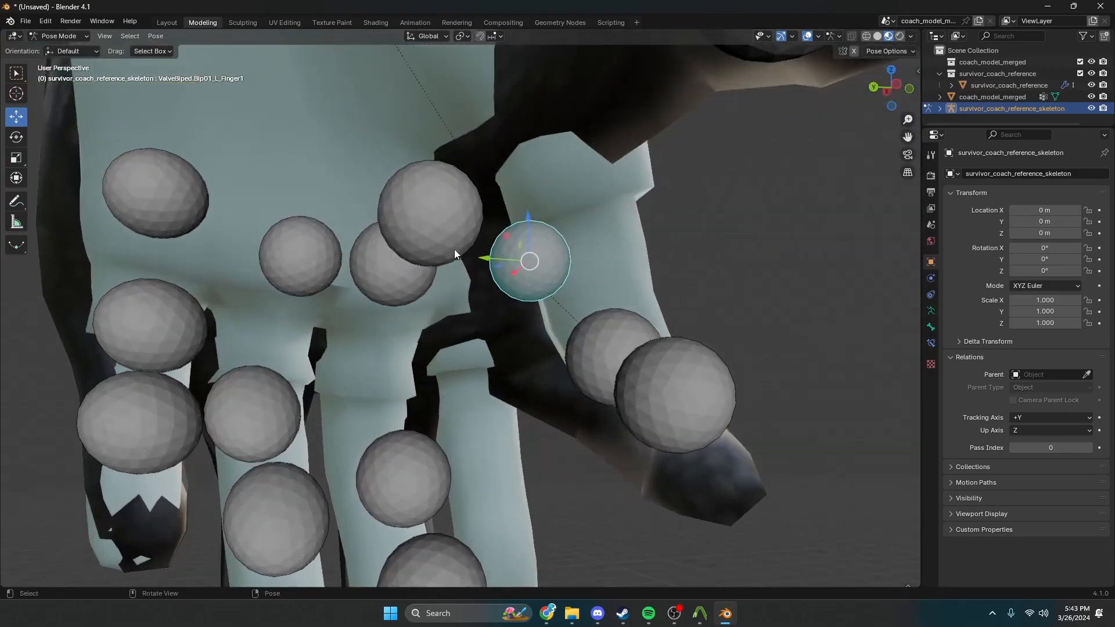
left_click(389, 282)
mouse_move(361, 262)
left_mouse_down()
mouse_move(335, 263)
mouse_move(352, 263)
left_mouse_up()
middle_click_drag(484, 305, 423, 241, "shift")
middle_click_drag(424, 241, 402, 229)
left_click(454, 217)
middle_click_drag(512, 201, 744, 217)
key("ctrl+z")
scroll(706, 216, "up", 2)
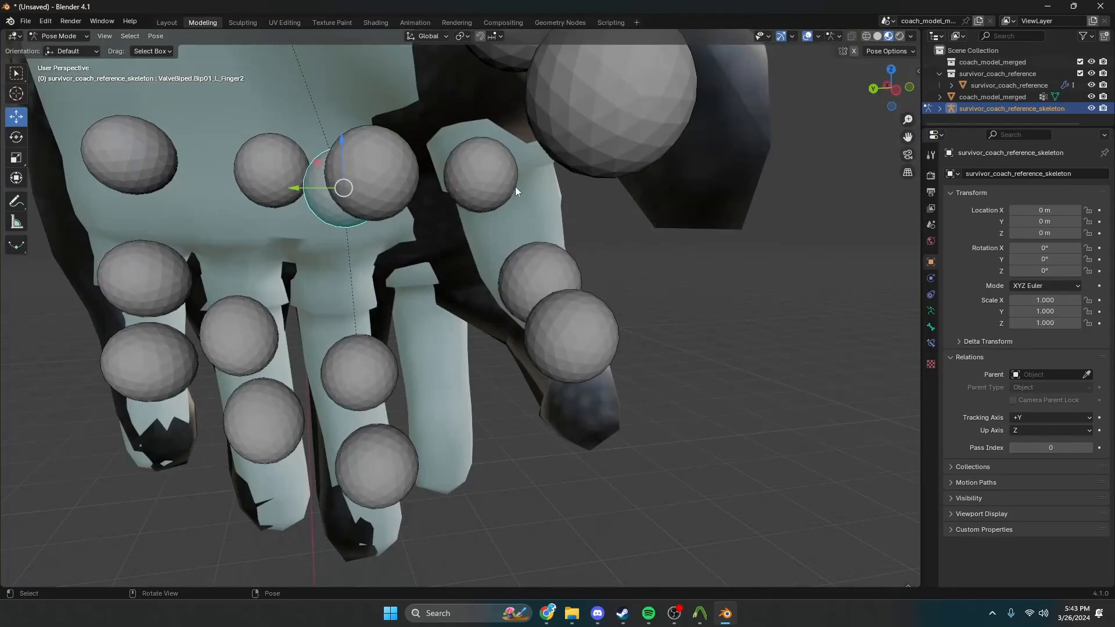
key("ctrl+z")
Move the left index finger's base bone (L_Finger1) along the Y axis toward the coach model's index finger
left_click(458, 186)
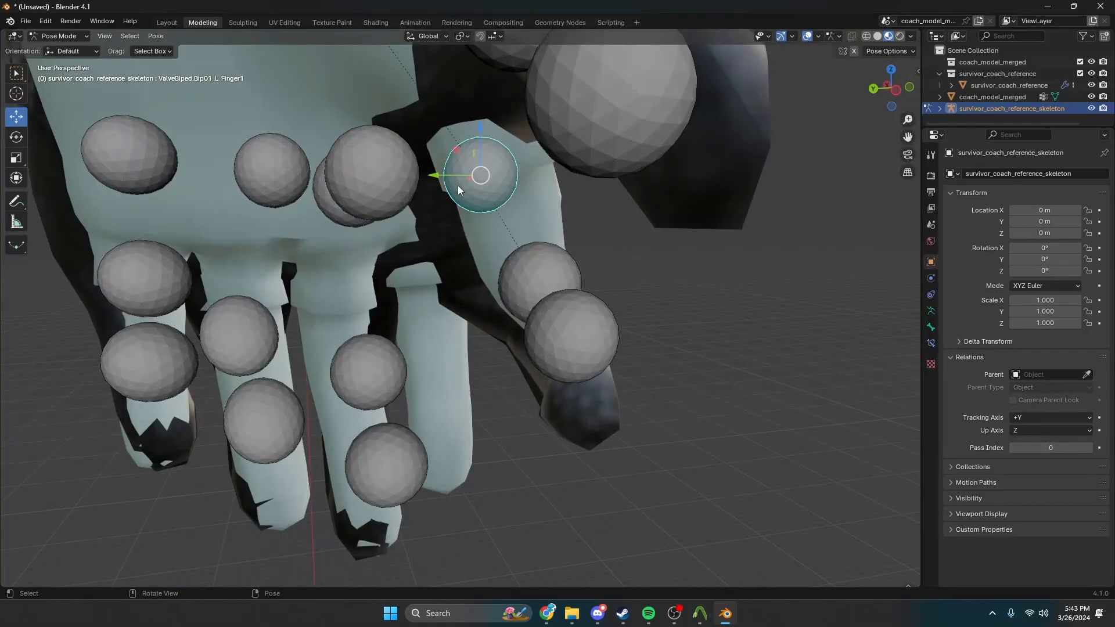
left_click_drag(458, 177, 379, 137)
left_click(21, 138)
left_click(21, 123)
left_click_drag(358, 175, 377, 174)
Move the left index finger's base bone (L_Finger1) outward along the X axis and down the Z axis
middle_click_drag(377, 174, 559, 205)
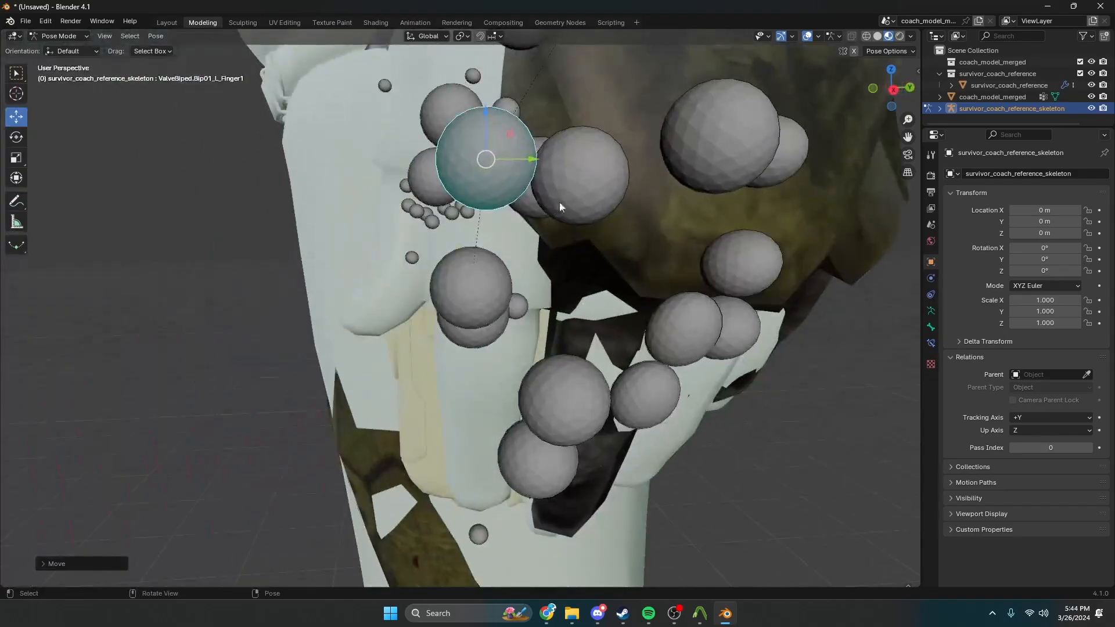
middle_click_drag(528, 164, 469, 154)
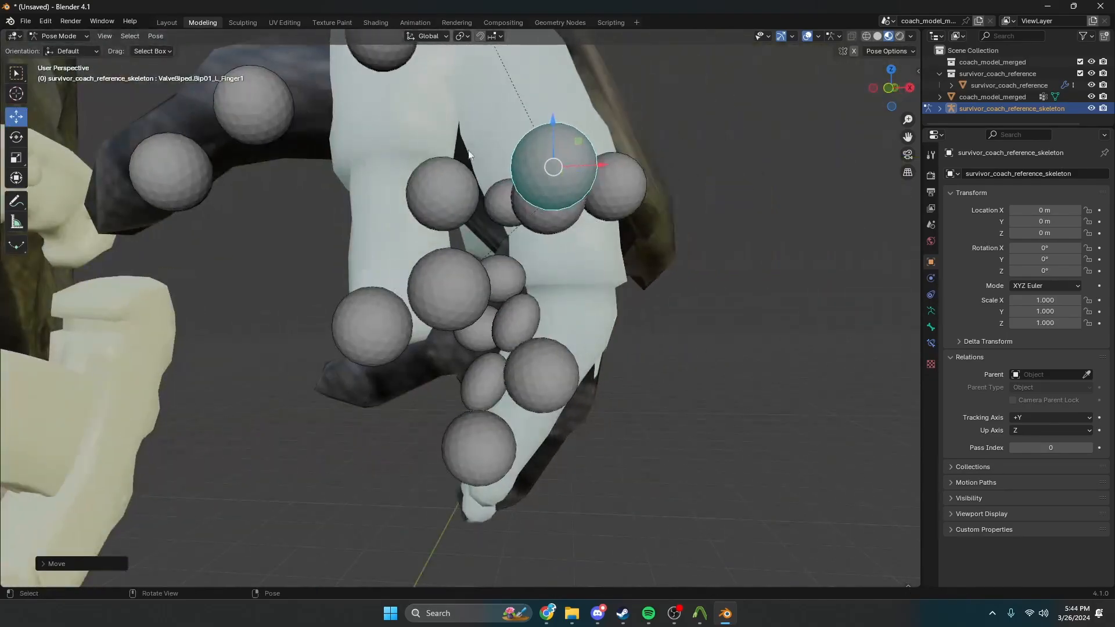
left_click_drag(591, 165, 670, 186)
left_click_drag(632, 140, 633, 184)
Rotate the left index finger's base bone (L_Finger1) about the Y axis and readjust its position along the X and Z axes
left_click(26, 137)
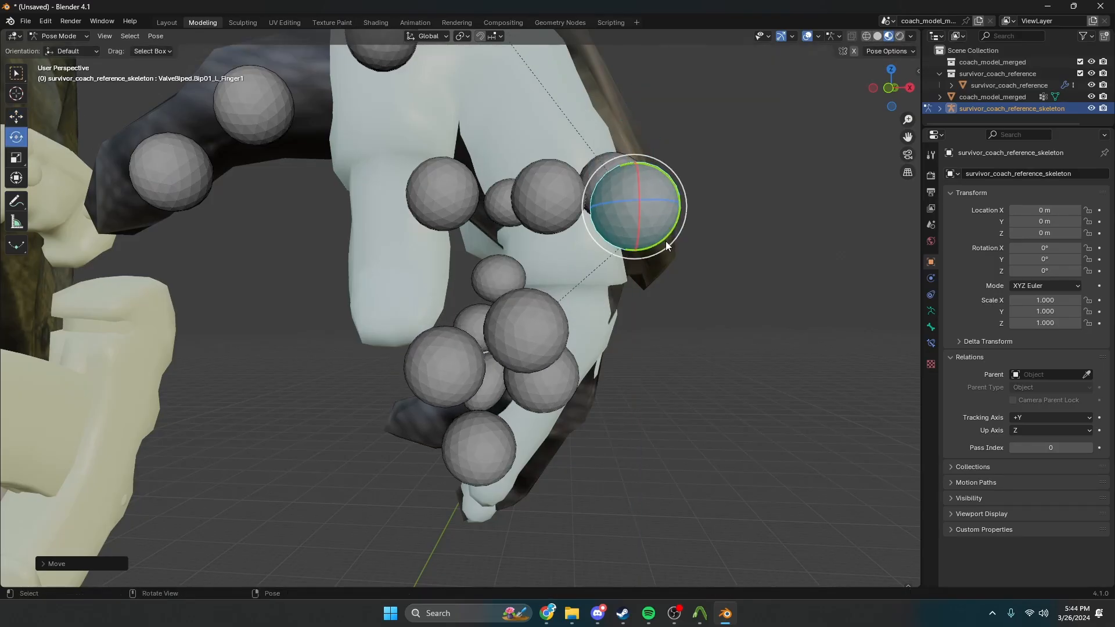
left_click_drag(669, 235, 591, 148)
left_click(17, 115)
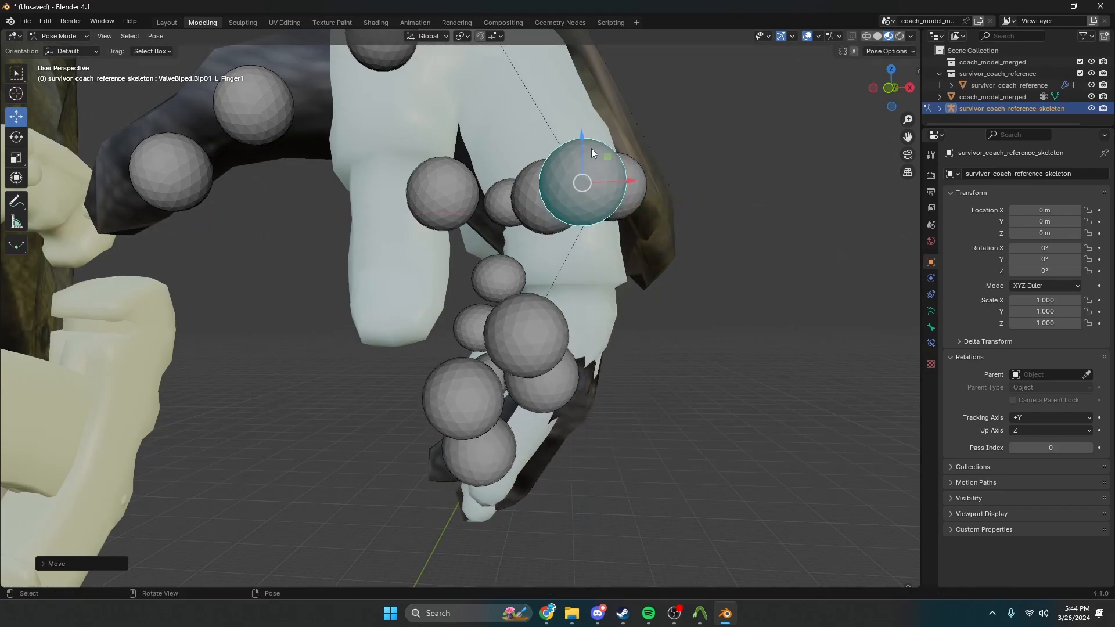
mouse_move(591, 148)
middle_mouse_down()
mouse_move(690, 137)
mouse_move(593, 146)
middle_mouse_up()
left_click_drag(585, 137, 583, 112)
left_click_drag(616, 154, 625, 155)
Rotate the left index finger's middle bone (L_Finger11) about the Y axis
middle_click_drag(620, 190, 598, 132, "shift")
scroll(598, 131, "up", 3)
left_click(543, 232)
middle_click_drag(562, 213, 589, 210)
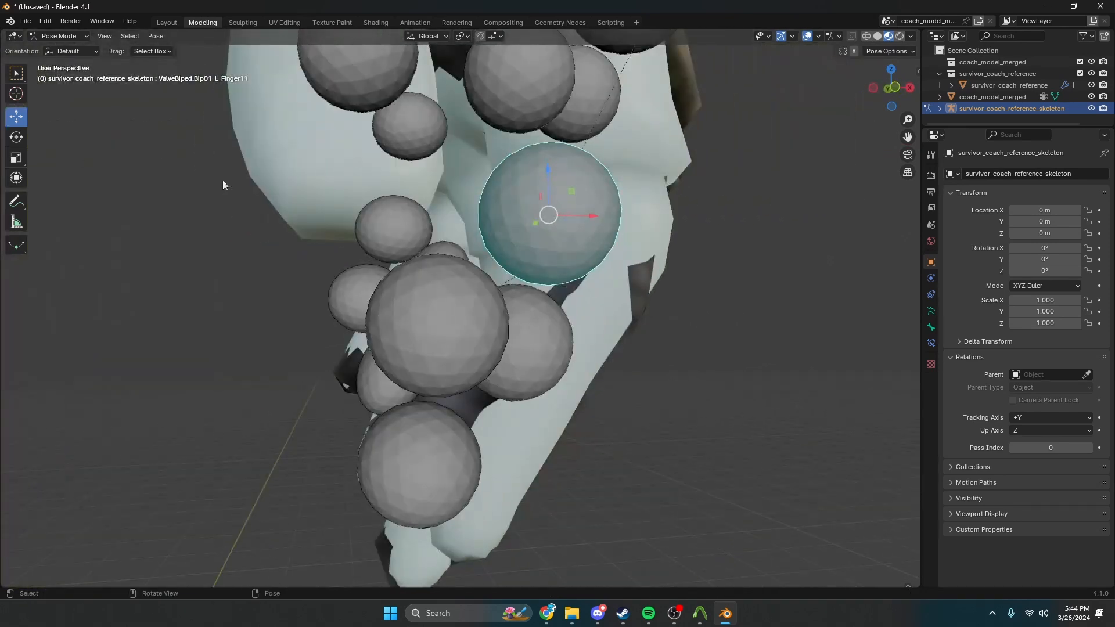
left_click(22, 143)
left_click_drag(512, 192, 509, 208)
middle_click_drag(508, 207, 634, 230)
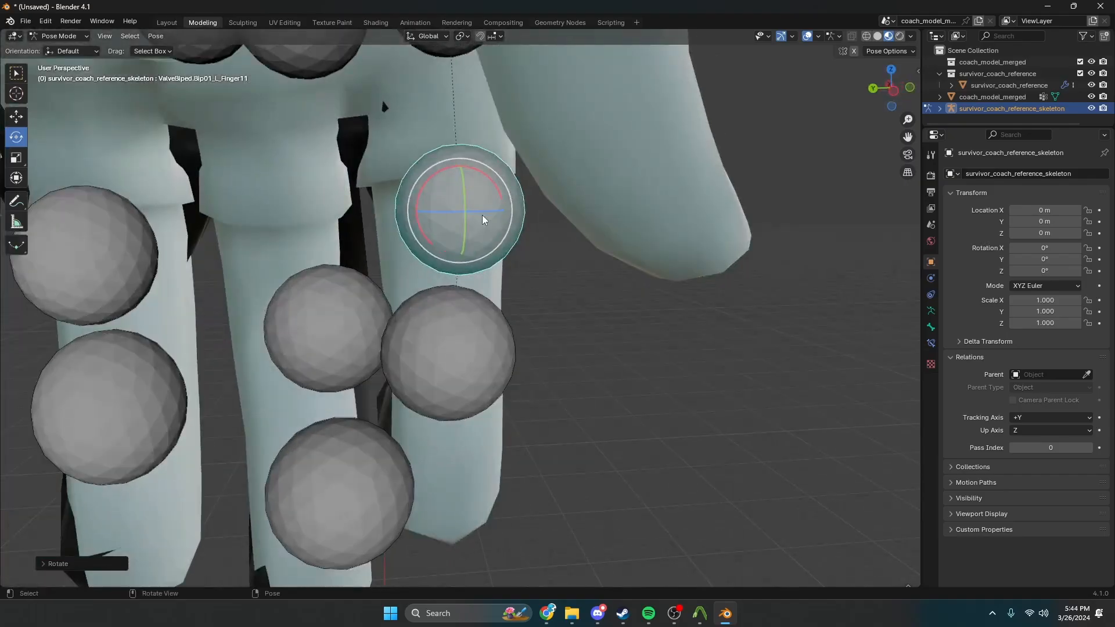
middle_click_drag(425, 201, 535, 254)
Move the left index finger's middle bone (L_Finger11) along the X axis and down the Z axis
left_click(22, 117)
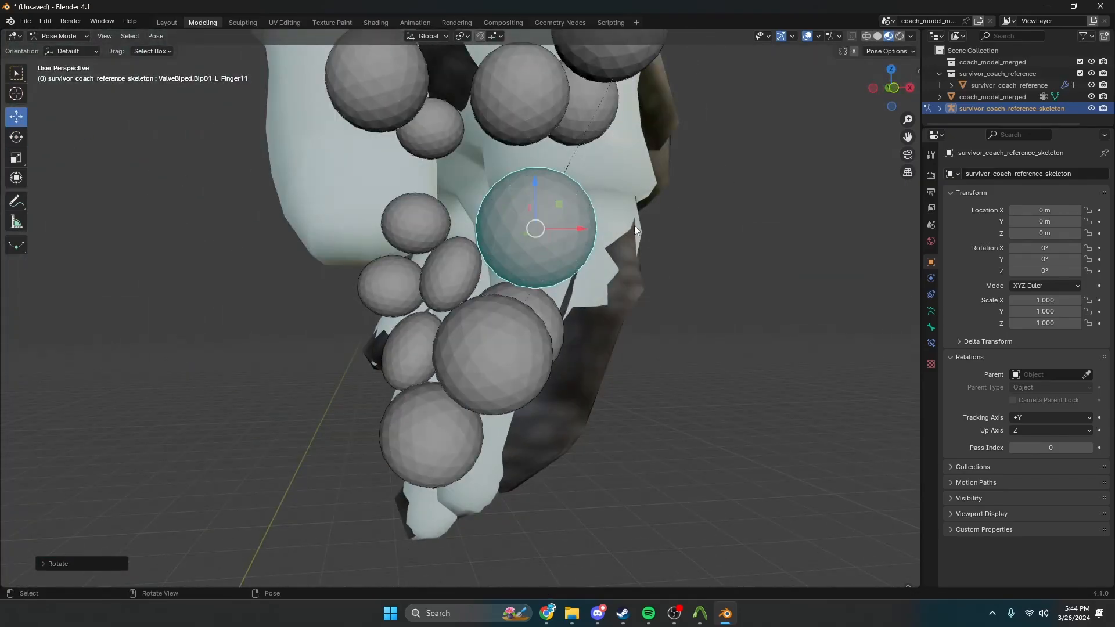
left_click_drag(584, 235, 542, 236)
middle_click_drag(543, 235, 685, 236)
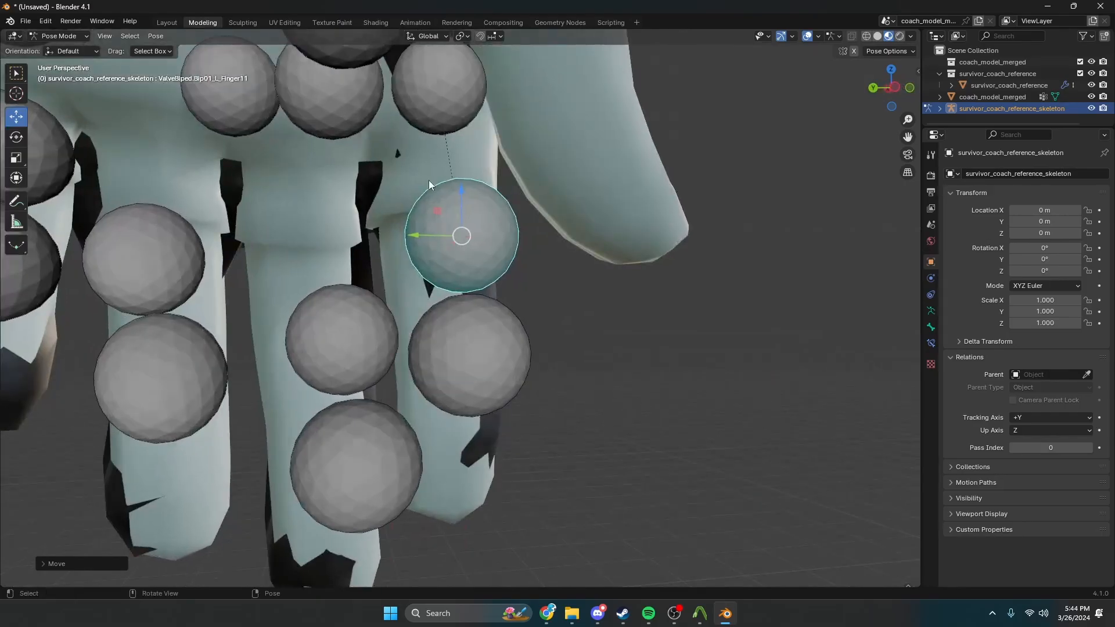
left_click_drag(462, 204, 429, 256)
Compare the left hand's bone placement with the coach model's hand, both close up and from a distance
middle_click_drag(430, 256, 235, 260)
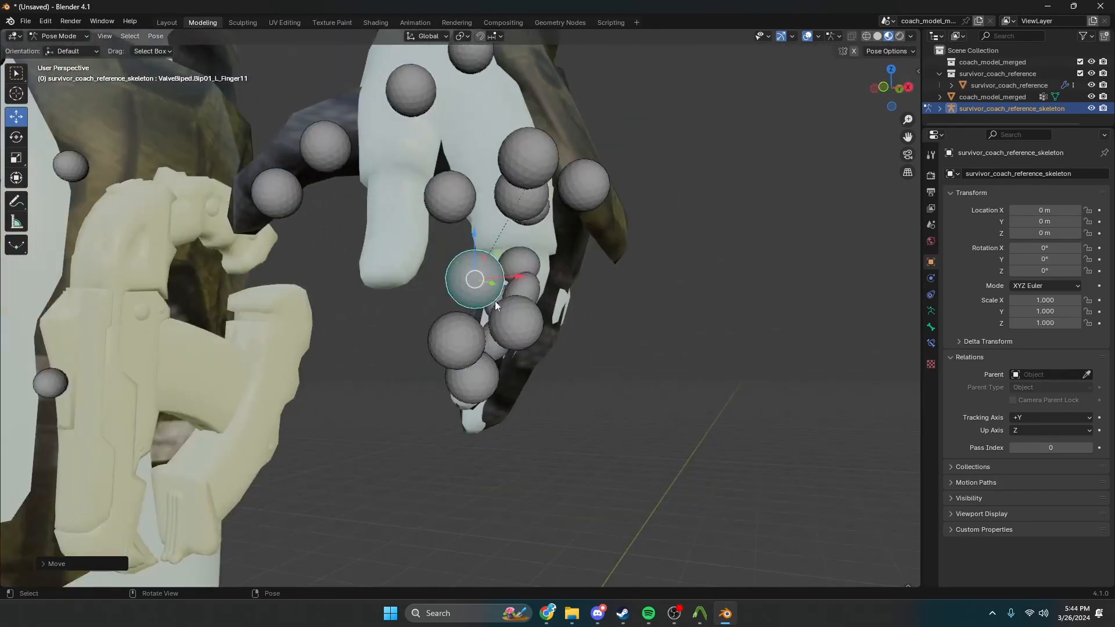
middle_click_drag(656, 301, 528, 329)
scroll(605, 315, "down", 7)
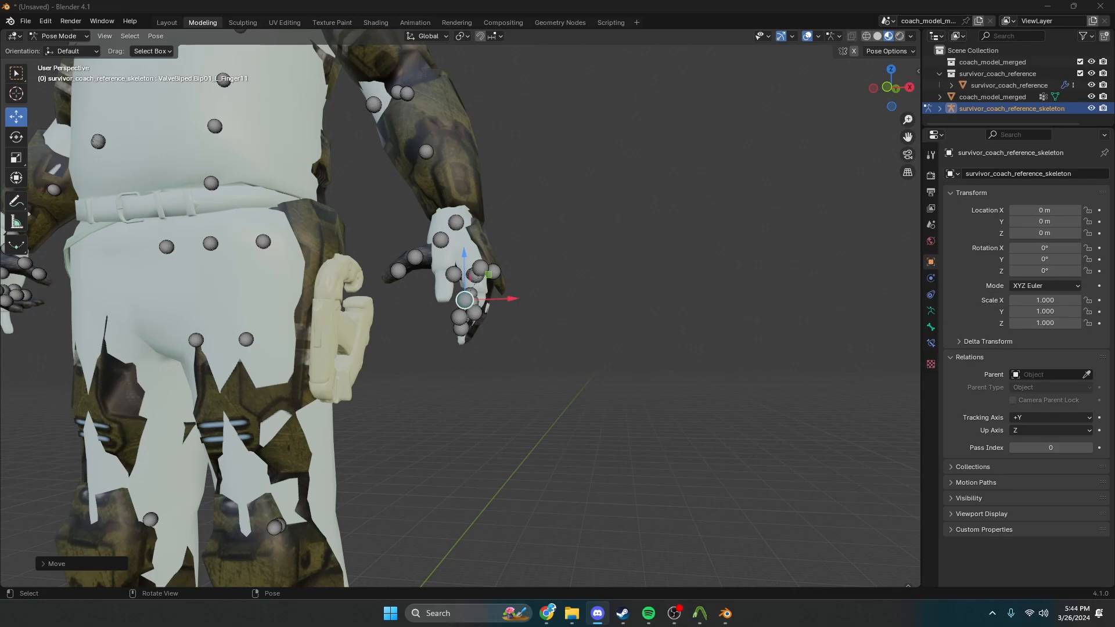
scroll(458, 335, "up", 6)
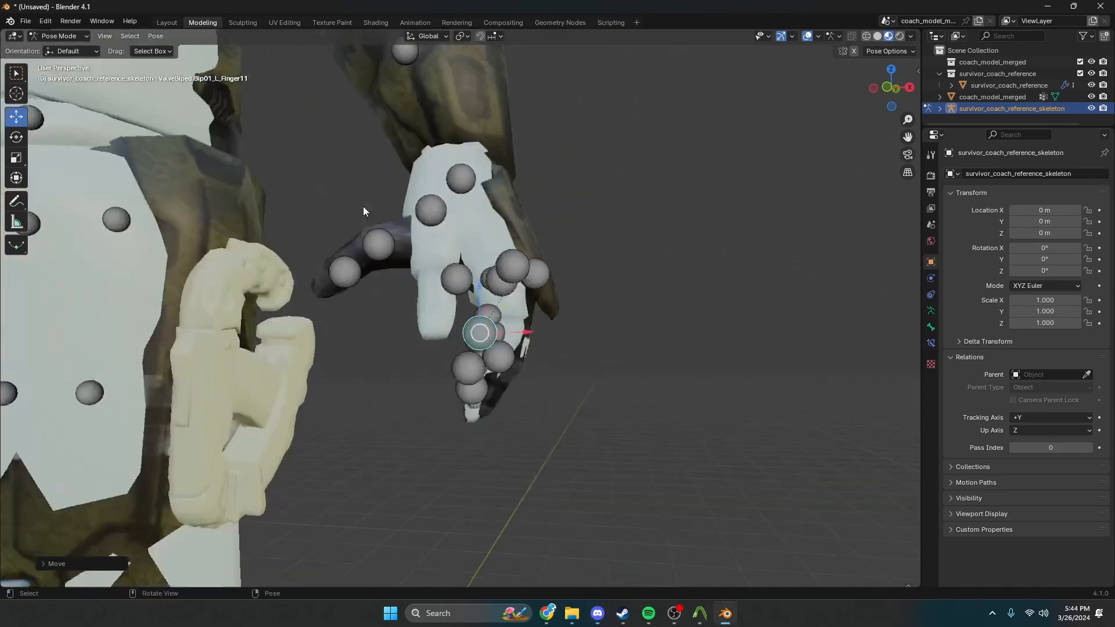
scroll(364, 207, "down", 6)
scroll(364, 208, "up", 5)
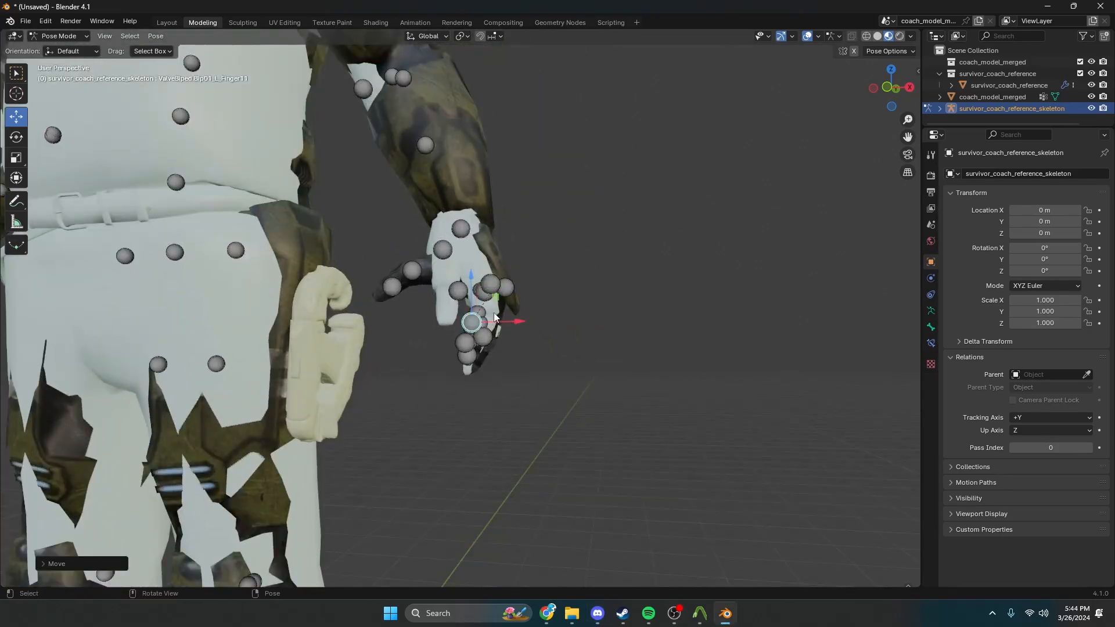
middle_click_drag(494, 318, 597, 373)
middle_click_drag(527, 333, 501, 286)
Rotate the left middle finger's base bone (L_Finger2) and shift it along the Y axis
scroll(511, 289, "up", 4)
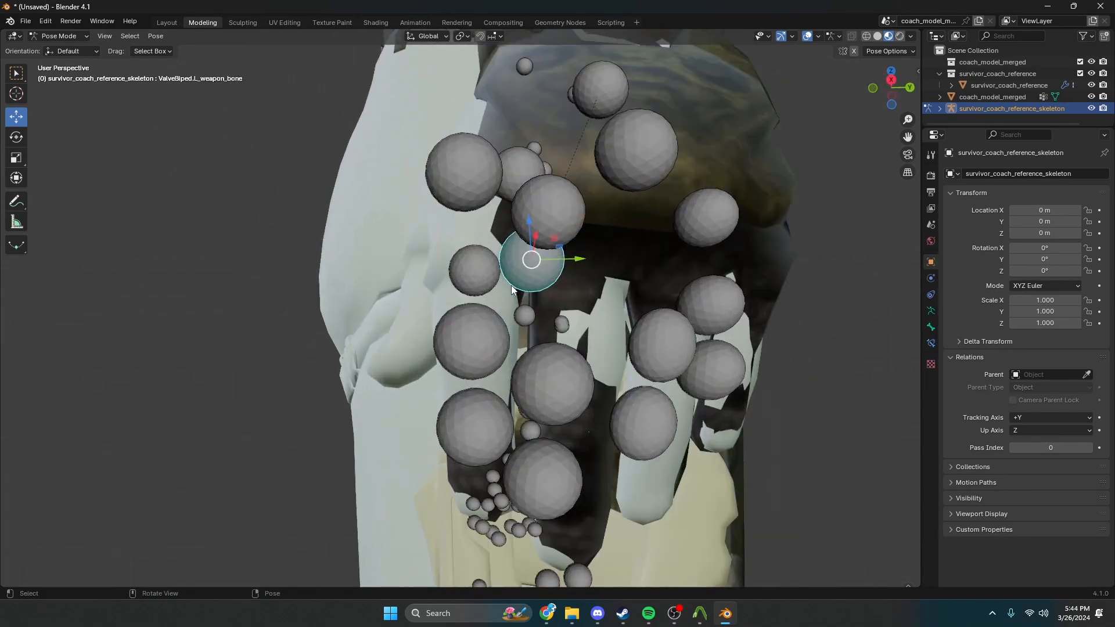
left_click(481, 219)
left_click_drag(515, 208, 359, 212)
left_click(24, 140)
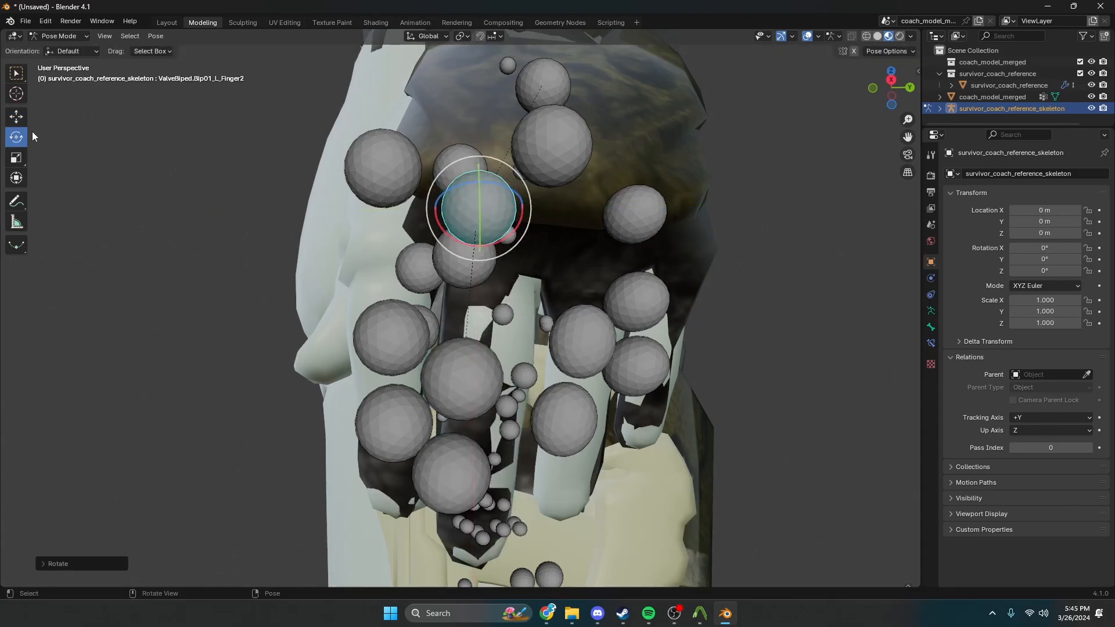
left_click(17, 116)
left_click_drag(512, 207, 524, 206)
Examine the full character's arm and hand pose from several angles
scroll(530, 206, "down", 2)
middle_click_drag(532, 207, 466, 358)
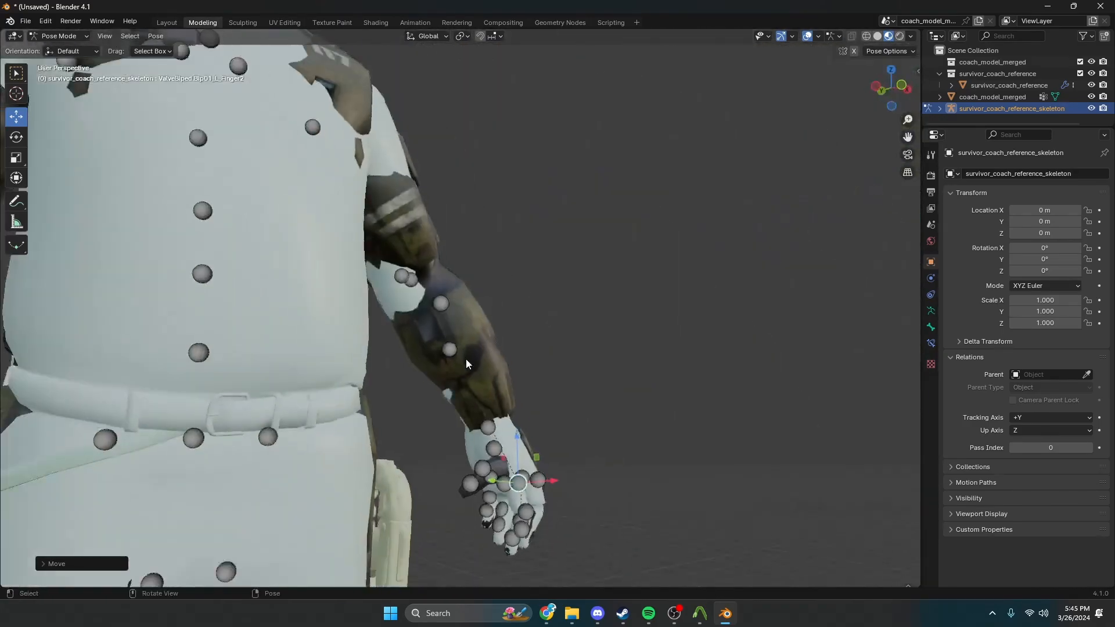
scroll(460, 357, "down", 4)
scroll(124, 396, "up", 2)
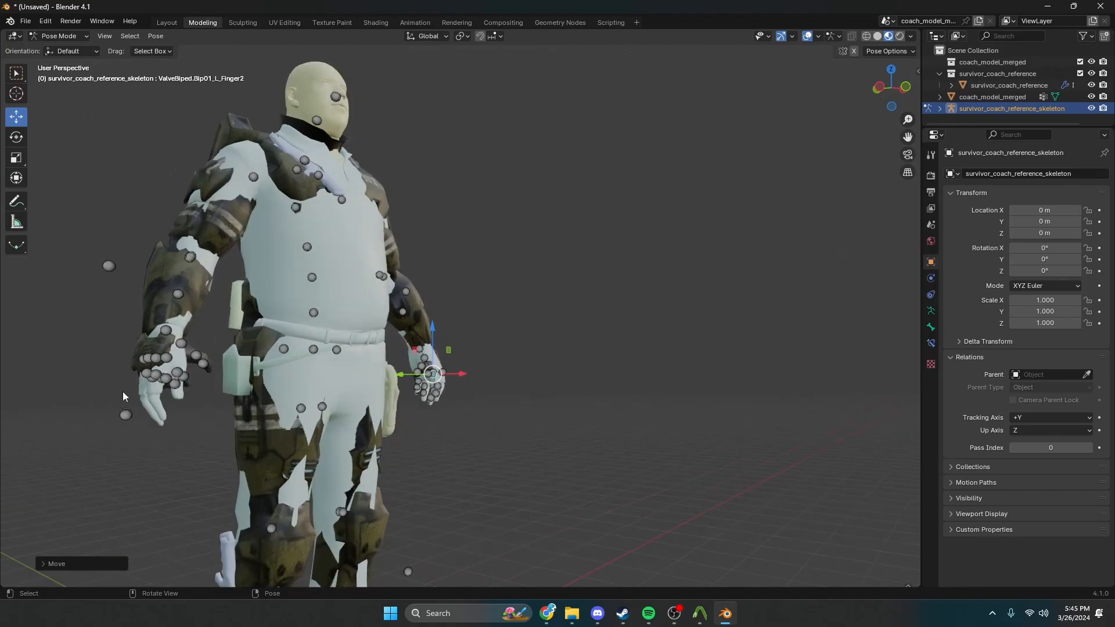
middle_click_drag(425, 367, 232, 388)
middle_click_drag(733, 315, 445, 246, "shift")
scroll(344, 274, "up", 4)
scroll(343, 275, "up", 2)
Rotate the left thumb's base bone (L_Finger0) down toward the coach model's thumb
left_click(339, 144)
middle_click_drag(340, 145, 369, 200, "shift")
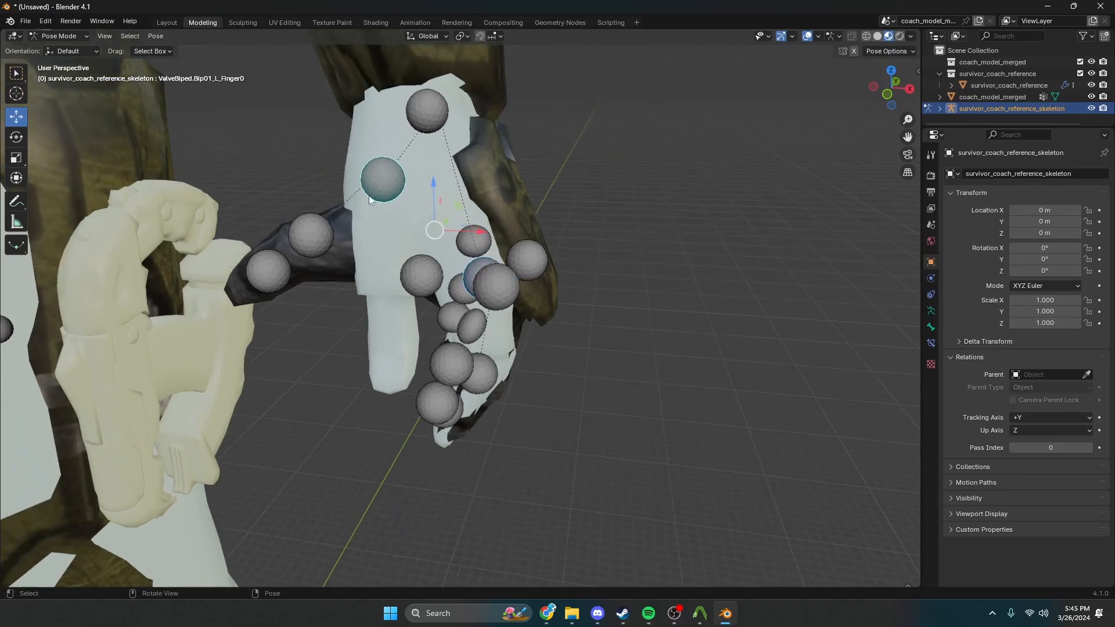
left_click(22, 137)
left_click_drag(416, 155, 376, 121)
middle_click_drag(375, 121, 469, 232)
scroll(527, 110, "up", 2)
Rotate the left thumb's middle bone (L_Finger01) about the X axis and shift it along the Y axis toward the fingers
left_click(433, 173)
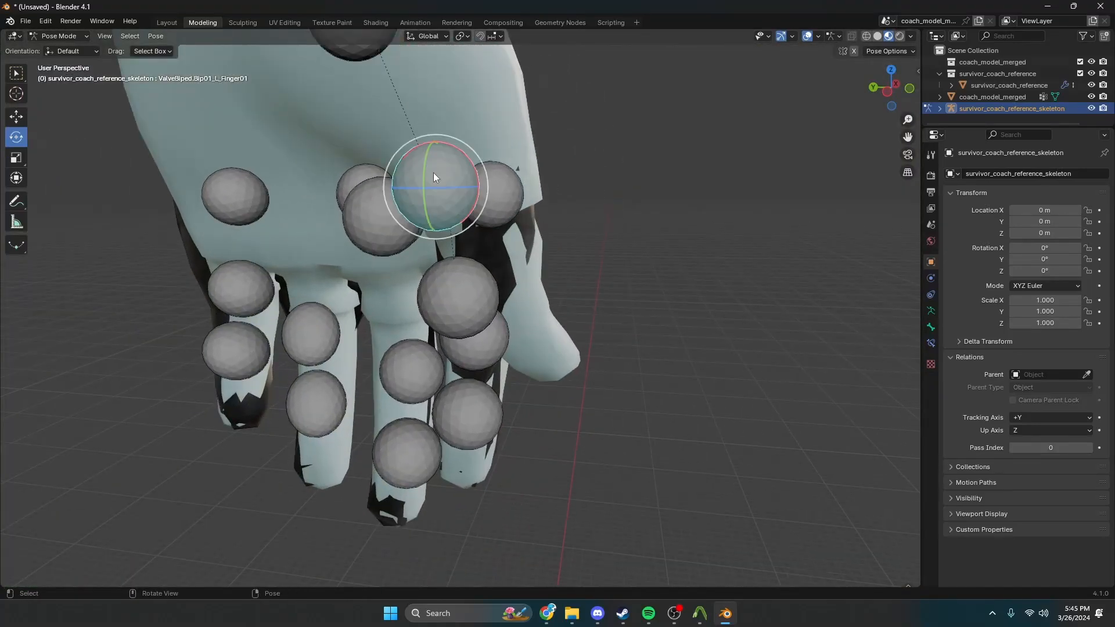
left_click_drag(463, 152, 472, 162)
middle_click_drag(471, 162, 517, 200)
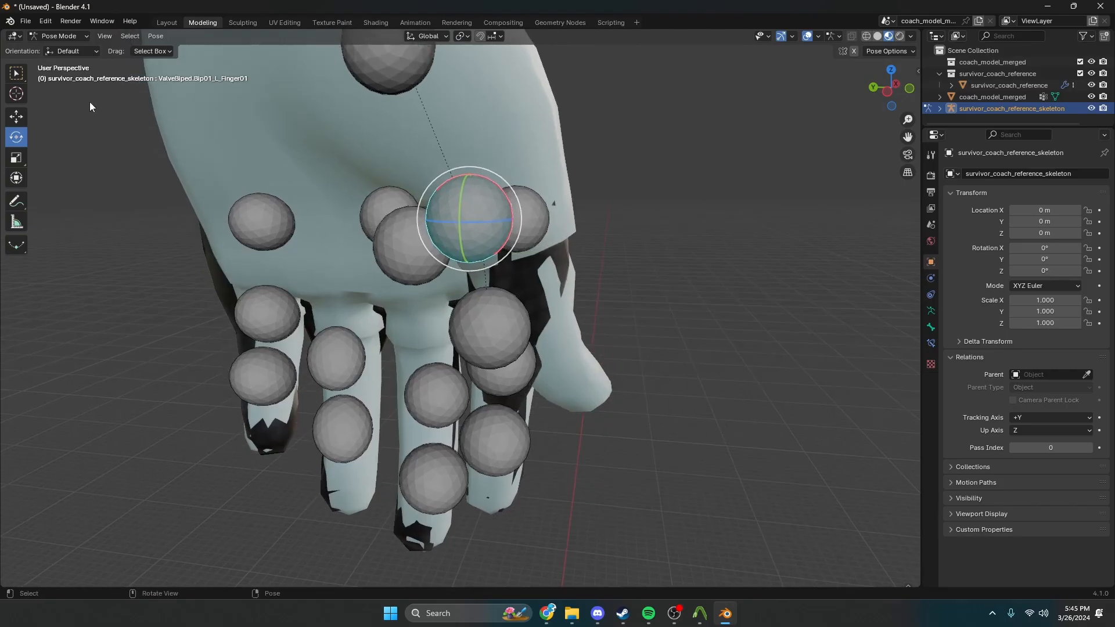
left_click_drag(432, 219, 407, 220)
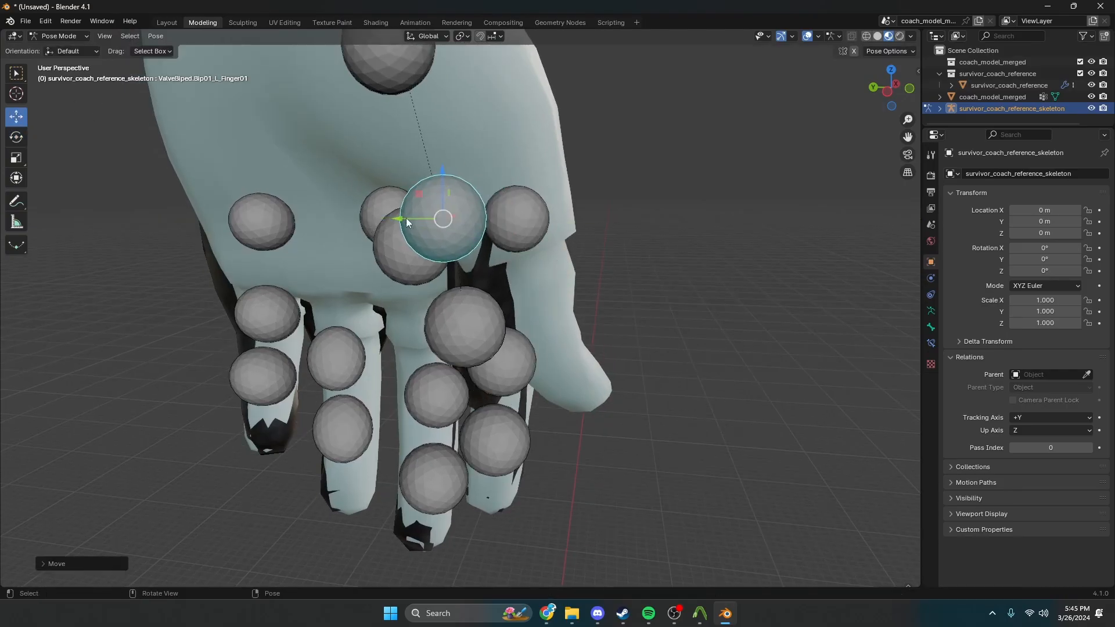
left_click_drag(481, 195, 496, 189)
Rotate the left thumb's tip bone (L_Finger02) about the X axis and move it along the X and Z axes over the coach's thumb
left_click(504, 290)
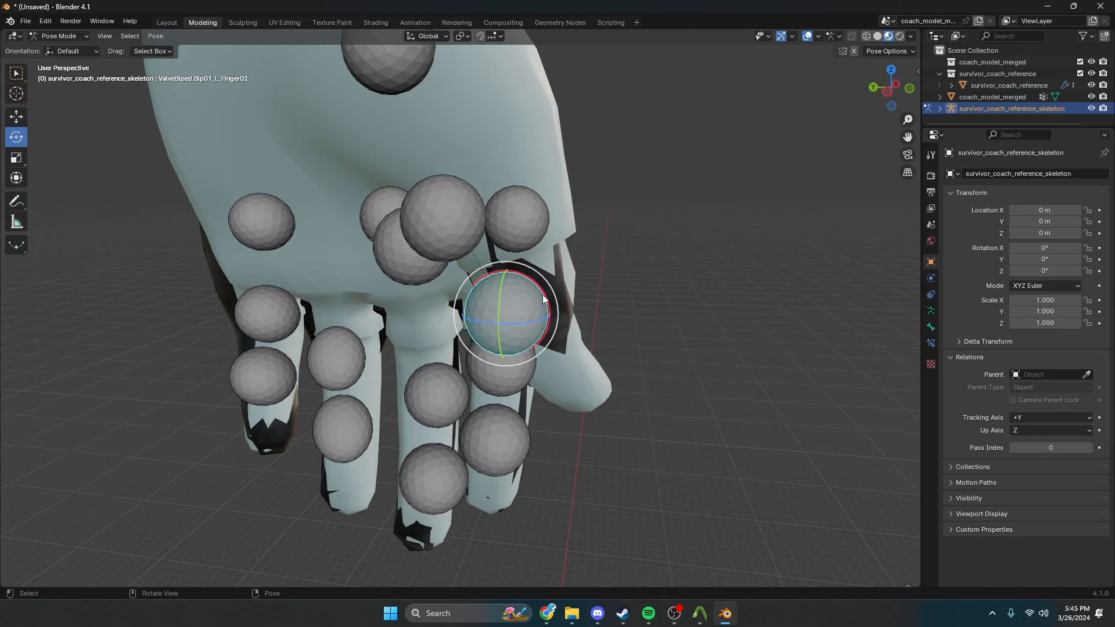
left_click_drag(543, 299, 495, 346)
left_click(16, 117)
middle_click_drag(495, 346, 364, 344)
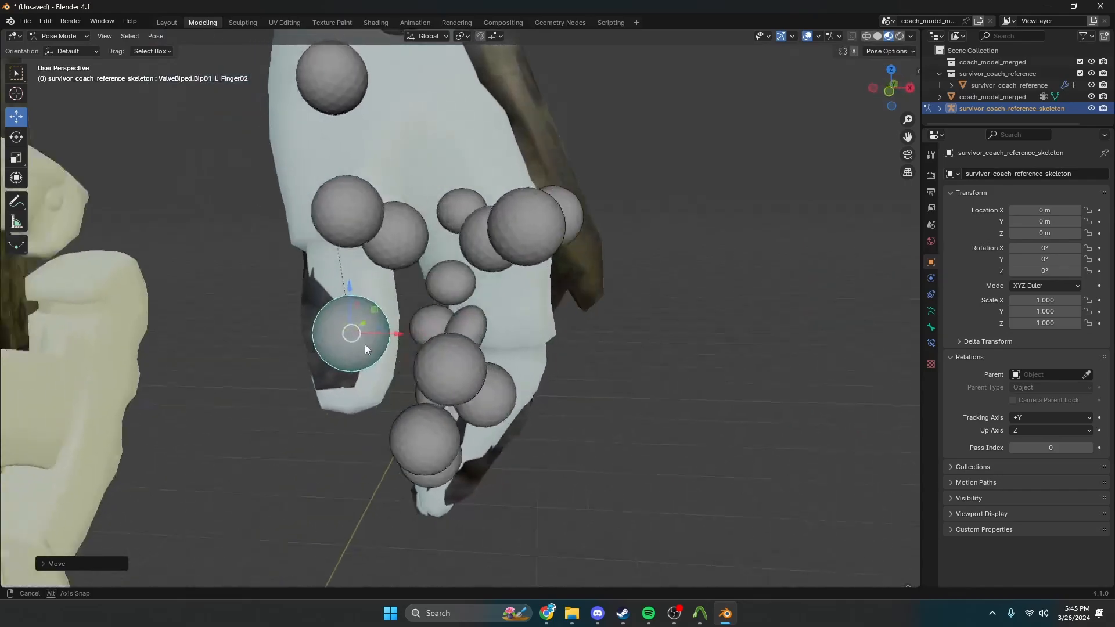
left_click_drag(381, 336, 350, 309)
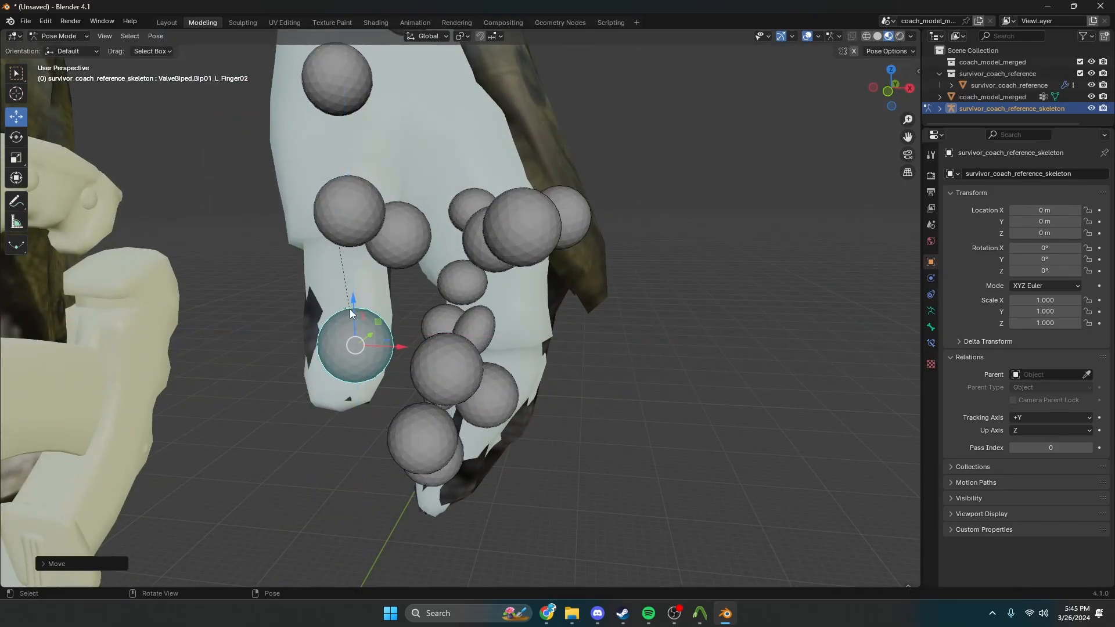
Move the right hand bone (R_Hand) down along the Z axis and shift it along the X axis toward the coach's hand
scroll(351, 308, "down", 6)
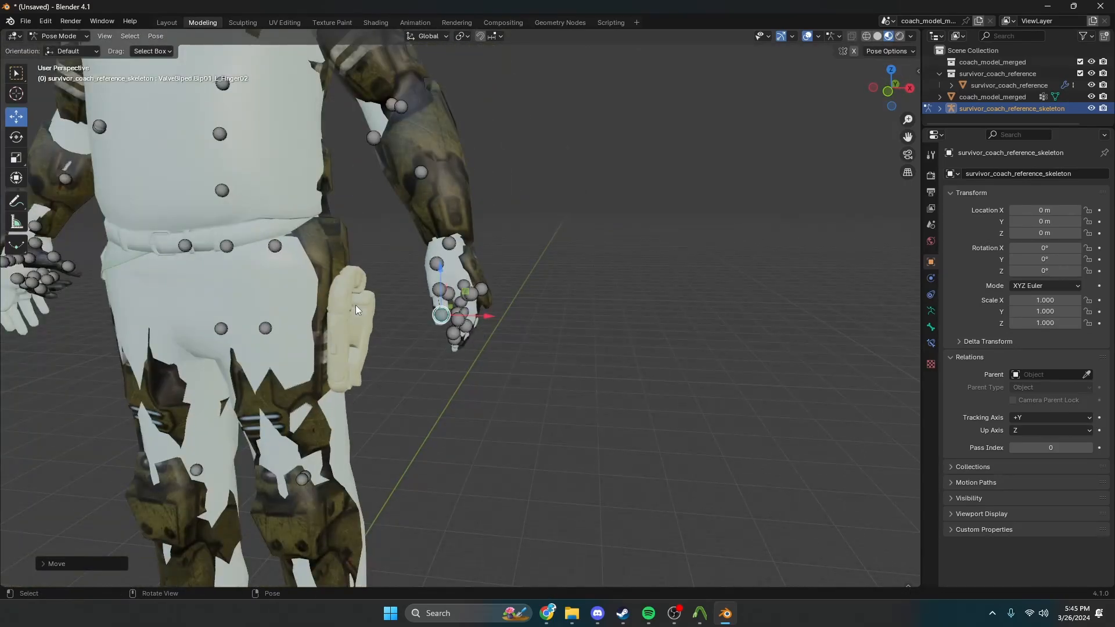
middle_click_drag(363, 314, 814, 343, "shift")
scroll(610, 318, "up", 4)
middle_click_drag(611, 318, 778, 236)
left_click(573, 211)
middle_click_drag(574, 211, 431, 137)
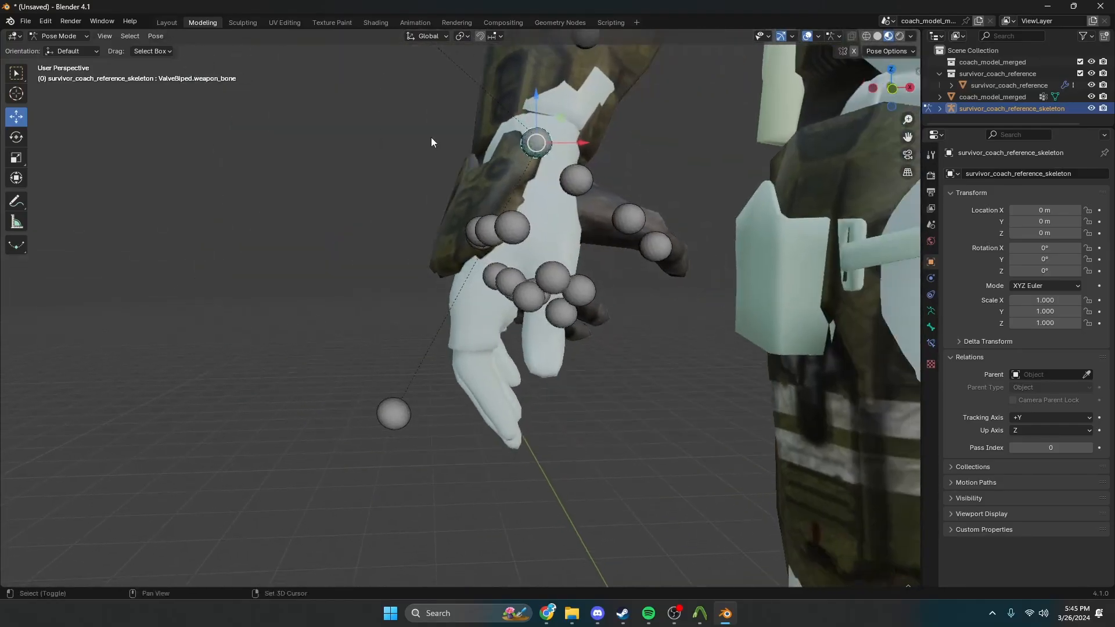
scroll(552, 116, "up", 1)
middle_click_drag(552, 116, 520, 181, "shift")
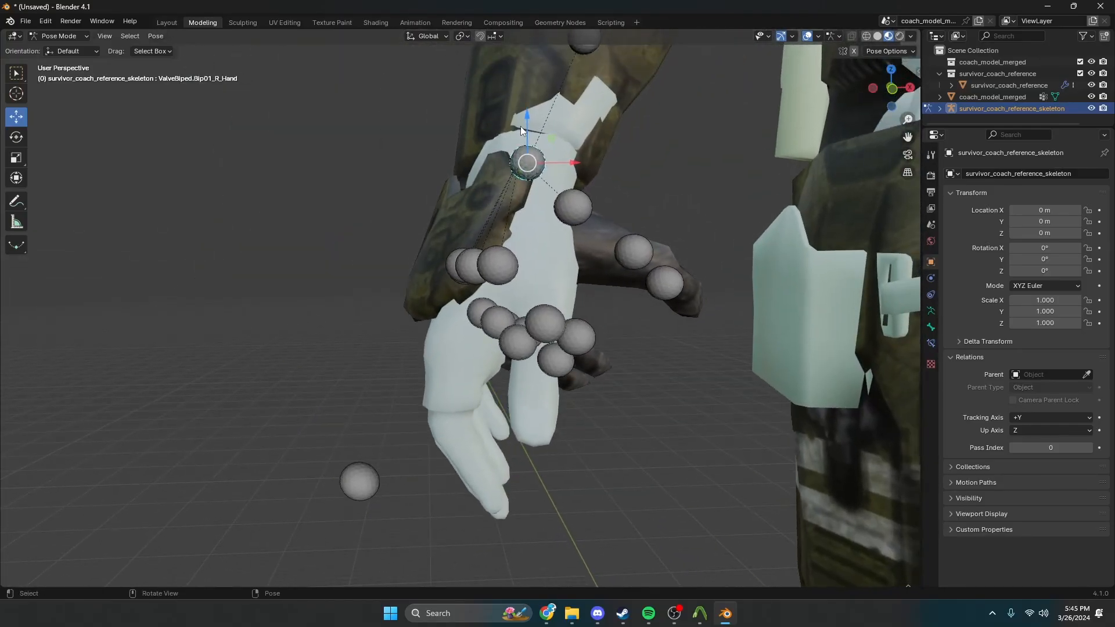
left_click_drag(520, 127, 517, 205)
mouse_move(517, 205)
middle_mouse_down()
mouse_move(576, 208)
mouse_move(519, 214)
middle_mouse_up()
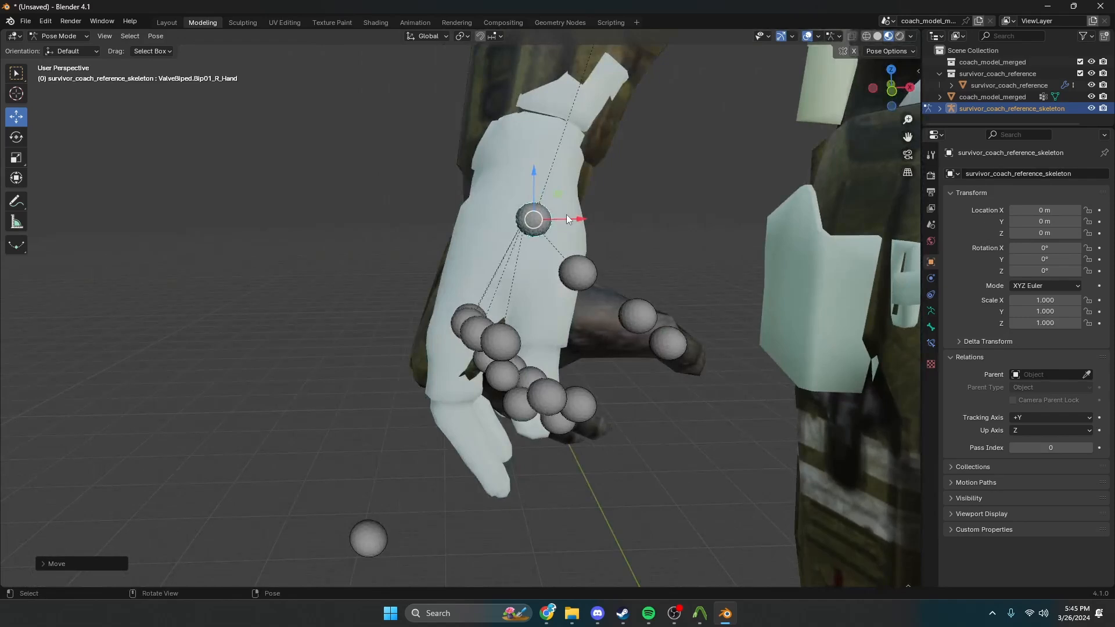
left_click_drag(567, 219, 537, 221)
Rotate the right hand bone (R_Hand) about the Z axis and move it along the Y axis into the coach's hand
middle_click_drag(581, 294, 464, 180)
middle_click_drag(427, 145, 374, 158)
middle_click_drag(265, 170, 238, 223)
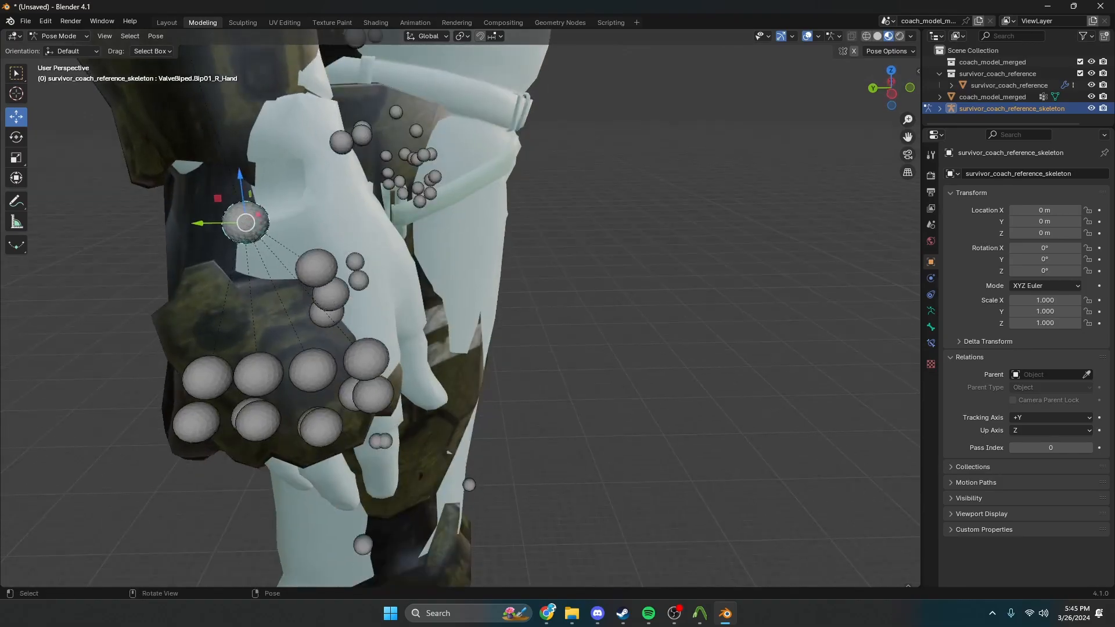
left_click(16, 137)
middle_click_drag(117, 159, 117, 204)
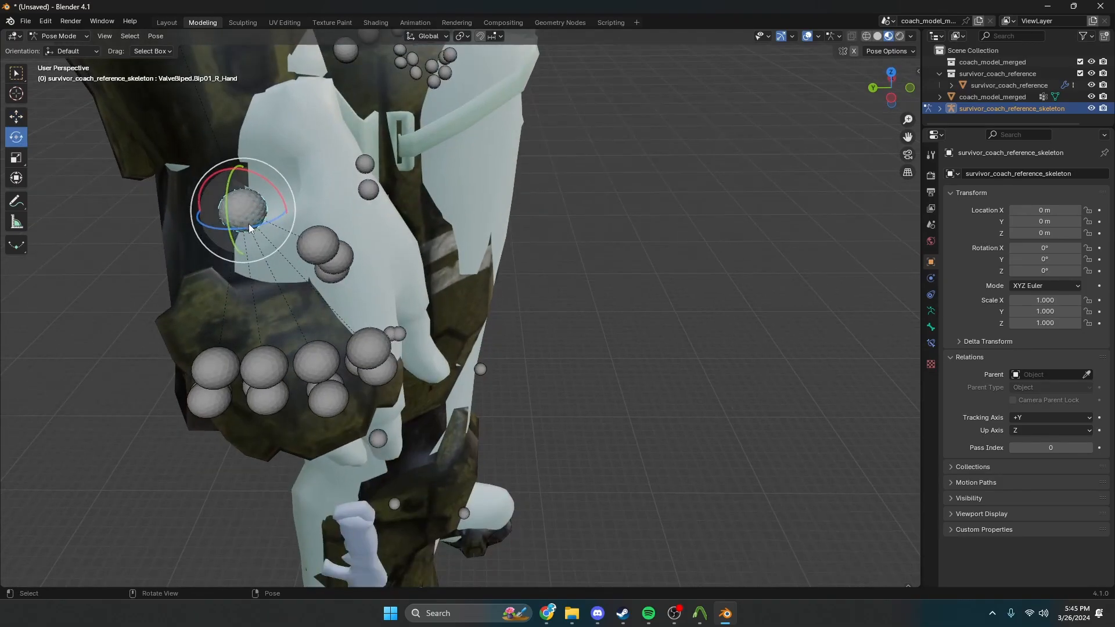
left_click_drag(214, 226, 44, 167)
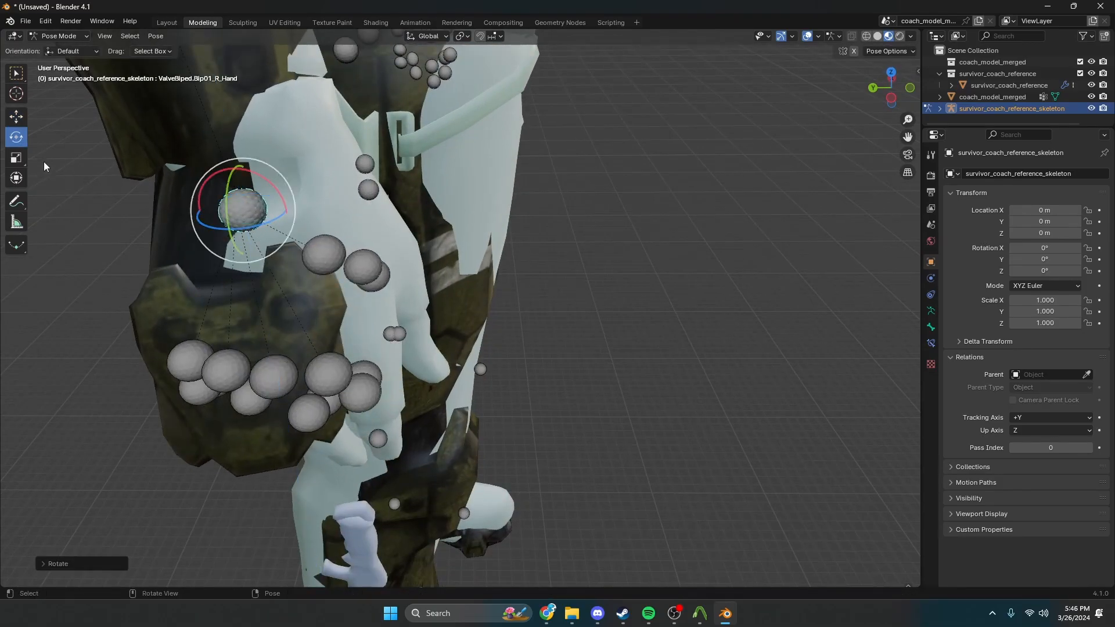
left_click(17, 122)
left_click_drag(235, 213, 254, 213)
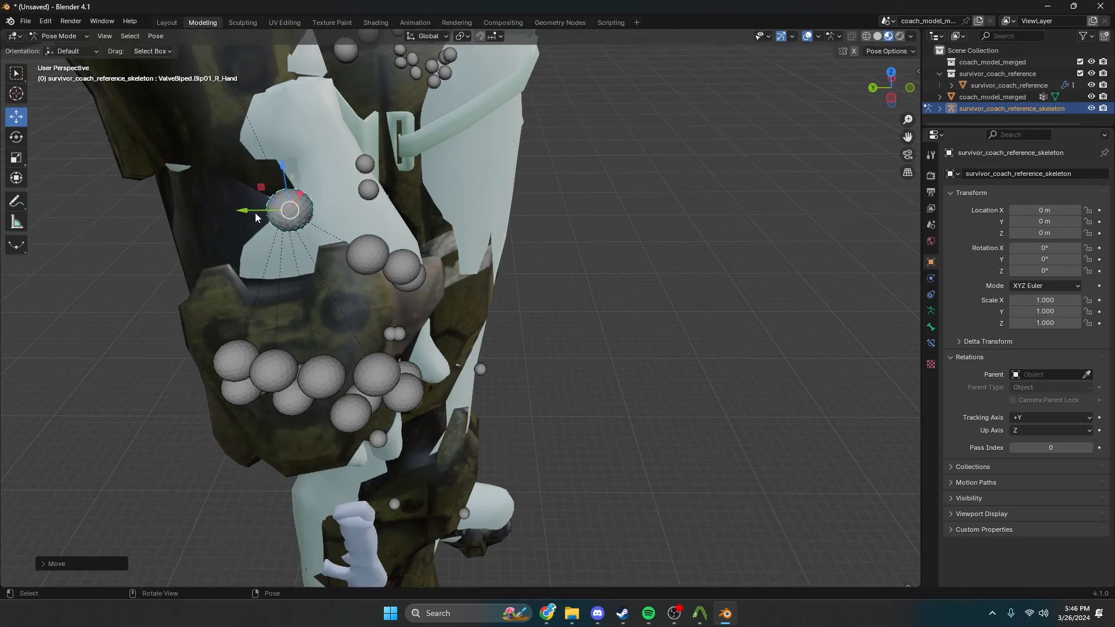
Fine-tune the right hand bone's position along the X axis to centre it in the coach's wrist
middle_click_drag(255, 213, 231, 189)
middle_click_drag(436, 213, 403, 214)
middle_click_drag(403, 214, 394, 225, "shift")
scroll(393, 228, "up", 2)
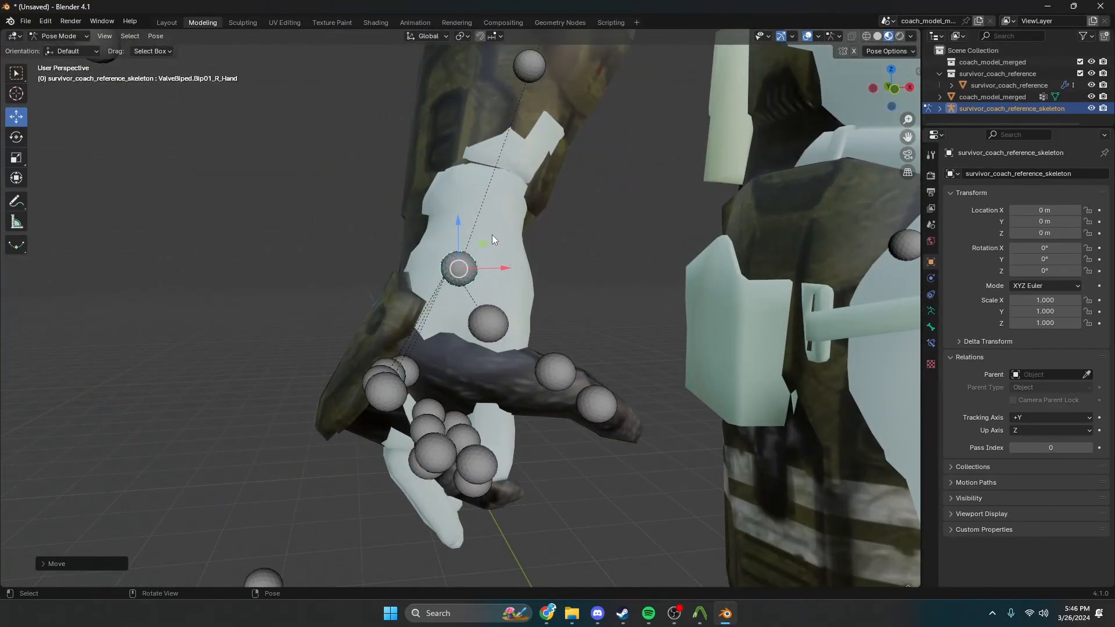
left_click(461, 225)
left_click_drag(456, 242, 460, 201)
key("ctrl+z")
middle_click_drag(475, 199, 388, 230)
middle_click_drag(533, 136, 406, 250)
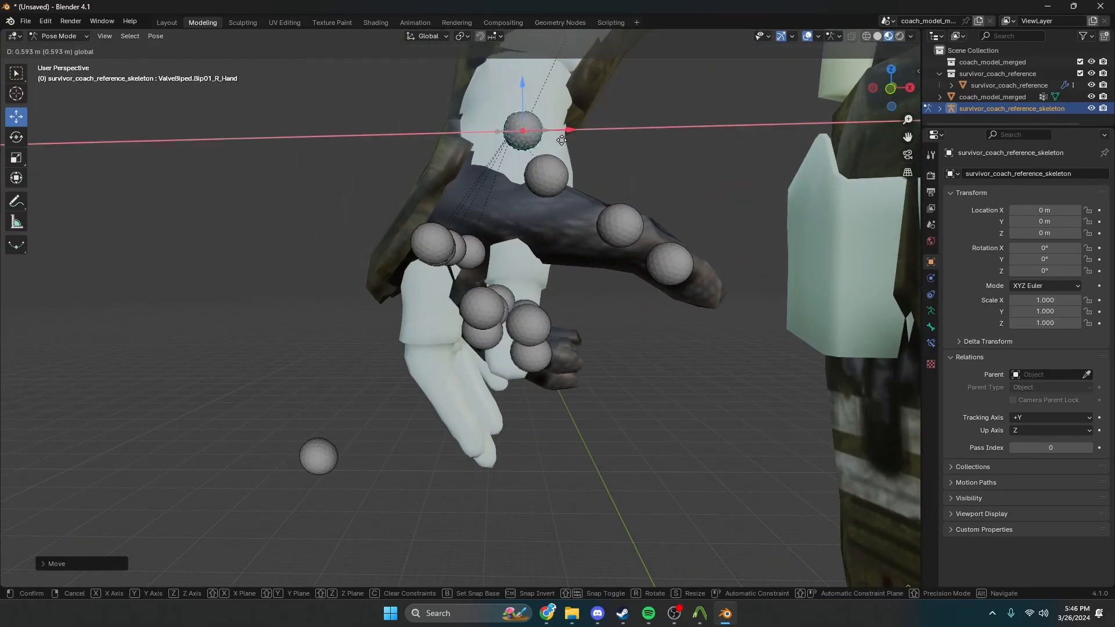
Rotate the right index finger downward and shift its base bone (R_Finger1) along the Y axis toward the coach's index finger
scroll(401, 232, "up", 4)
left_click(398, 155)
left_click_drag(398, 155, 444, 408)
left_click(16, 137)
key("ctrl+z")
left_click(407, 399)
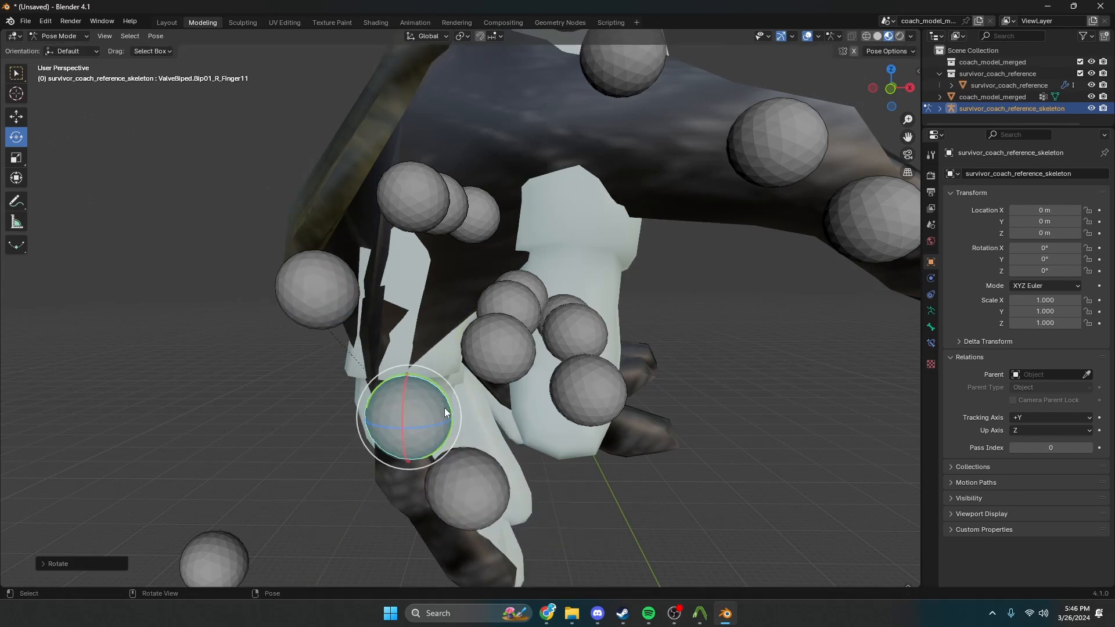
middle_click_drag(445, 408, 209, 193)
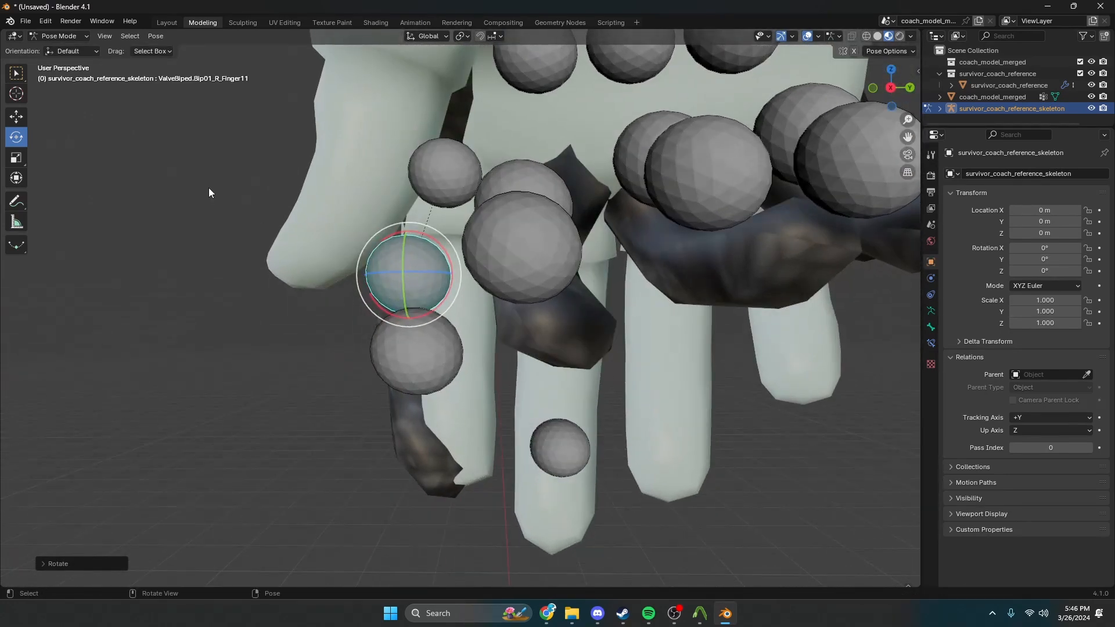
left_click(430, 166)
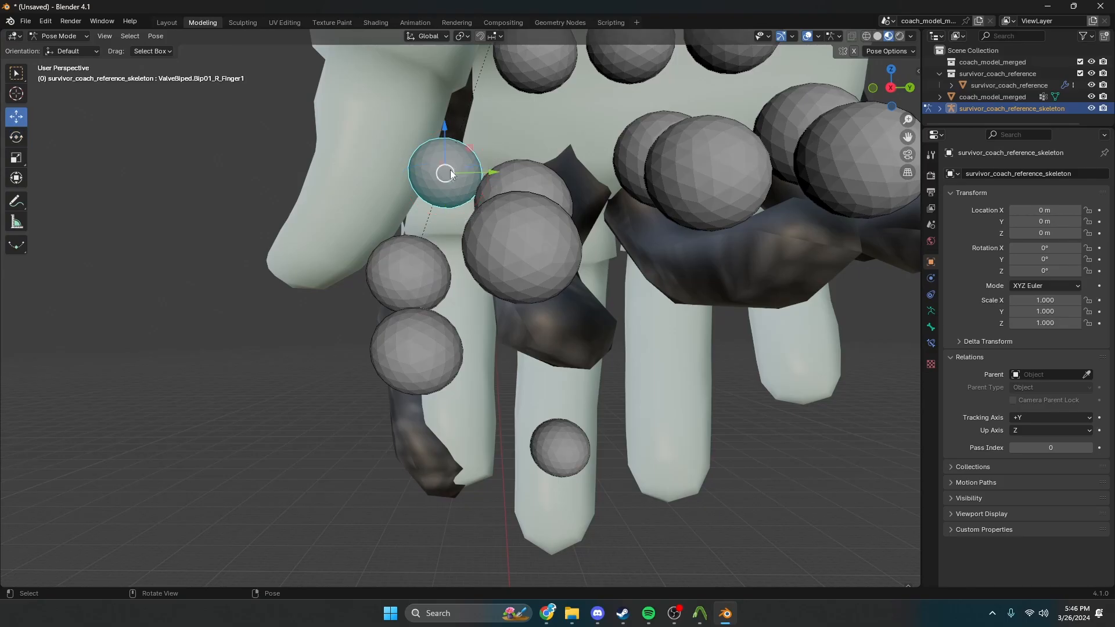
left_click_drag(489, 173, 499, 172)
Rotate the right index finger's middle bone (R_Finger11) and move it along the Y, Z and X axes into the coach's finger
left_click(423, 255)
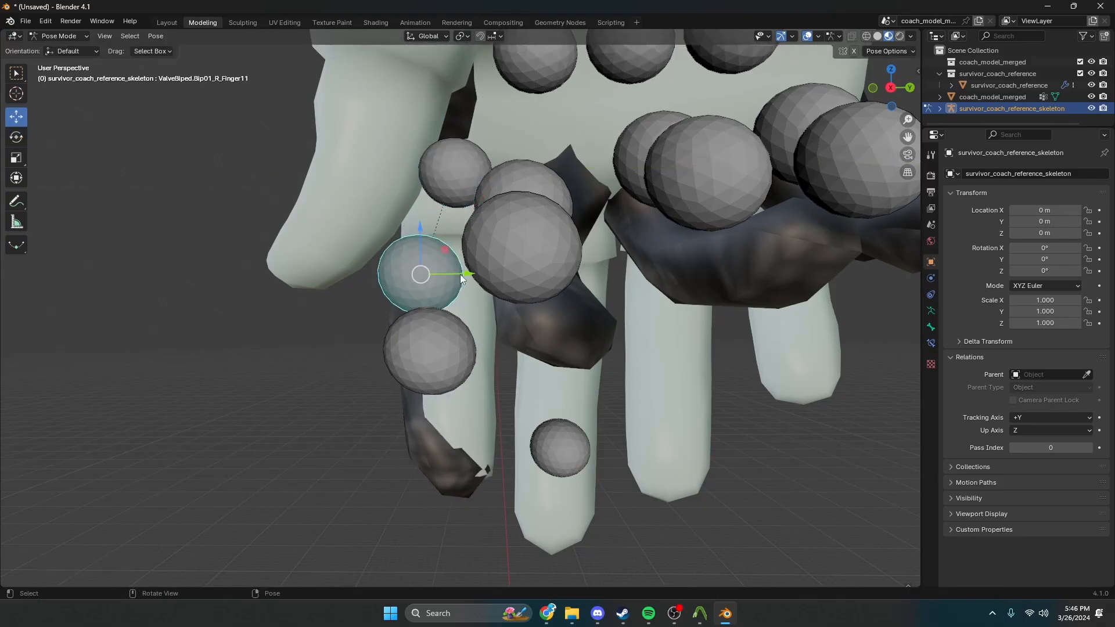
left_click_drag(460, 274, 461, 250)
middle_click_drag(461, 250, 455, 262)
left_click_drag(459, 246, 449, 258)
middle_click_drag(59, 130, 293, 121)
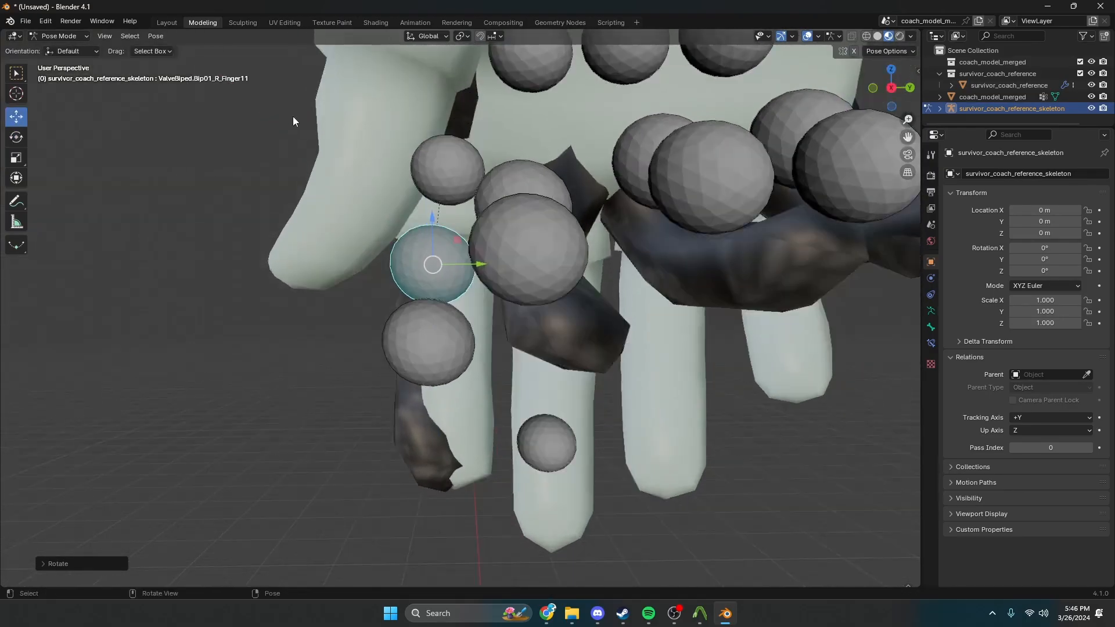
left_click_drag(479, 266, 495, 261)
left_click_drag(448, 216, 446, 222)
middle_click_drag(446, 222, 468, 219)
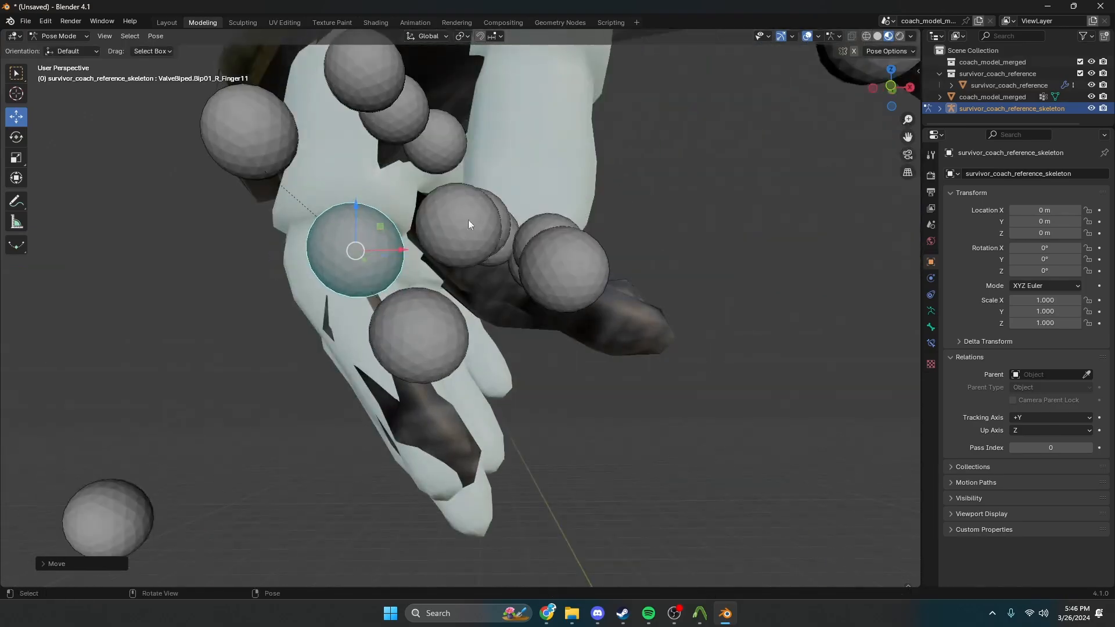
left_click_drag(403, 246, 400, 249)
Rotate the right little finger's base bone (R_Finger4) about the Y axis and shift it along the Y and X axes
middle_click_drag(399, 249, 350, 264)
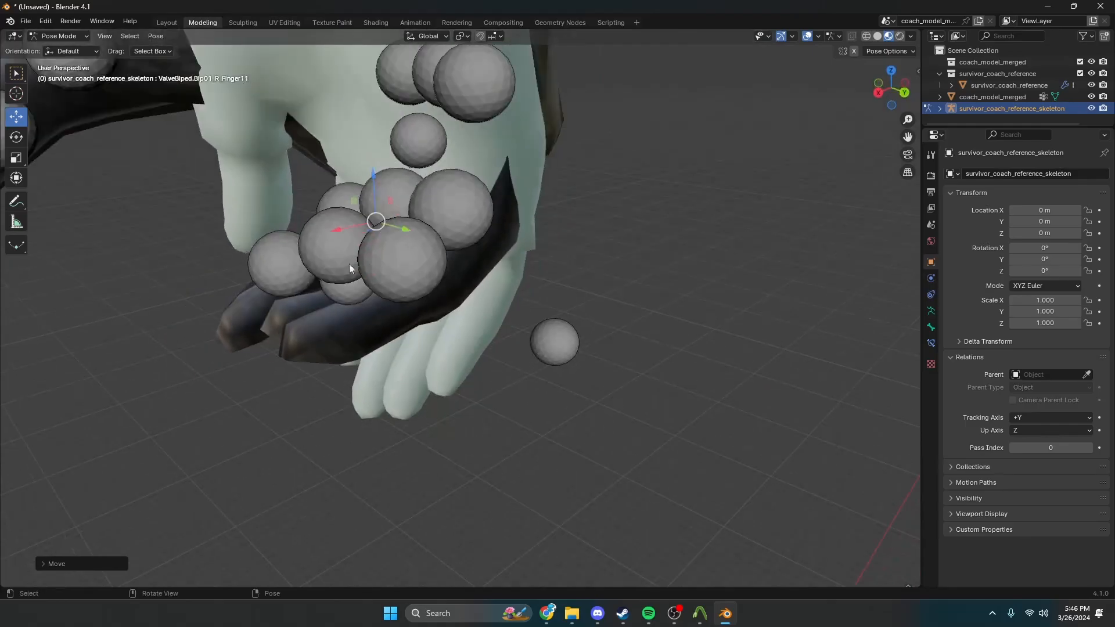
left_click(479, 86)
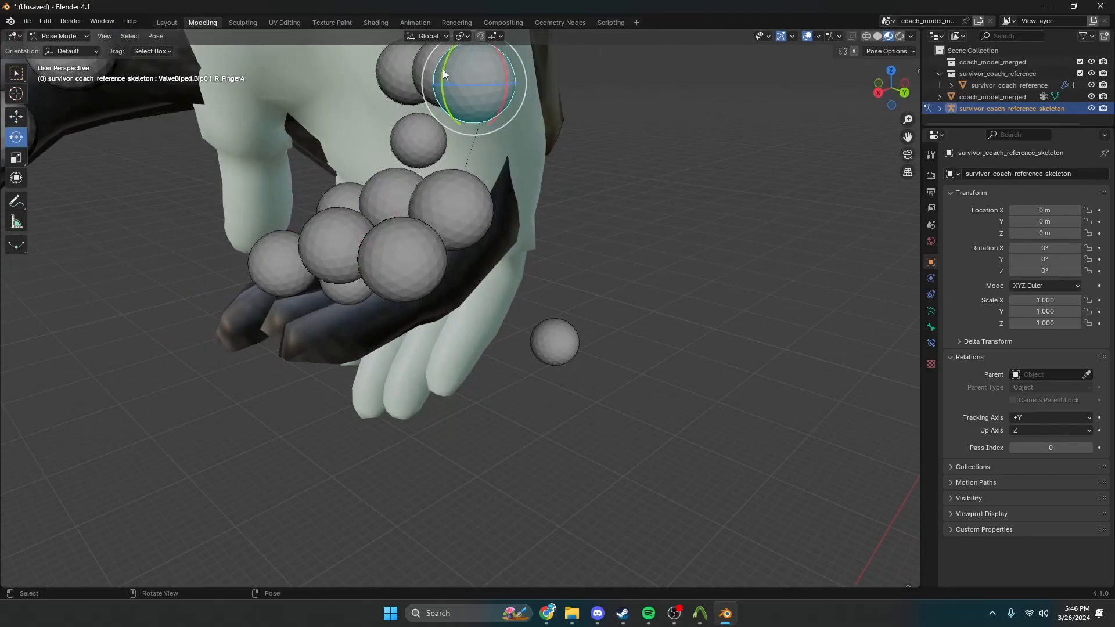
left_click_drag(442, 69, 435, 84)
middle_click_drag(435, 84, 329, 68)
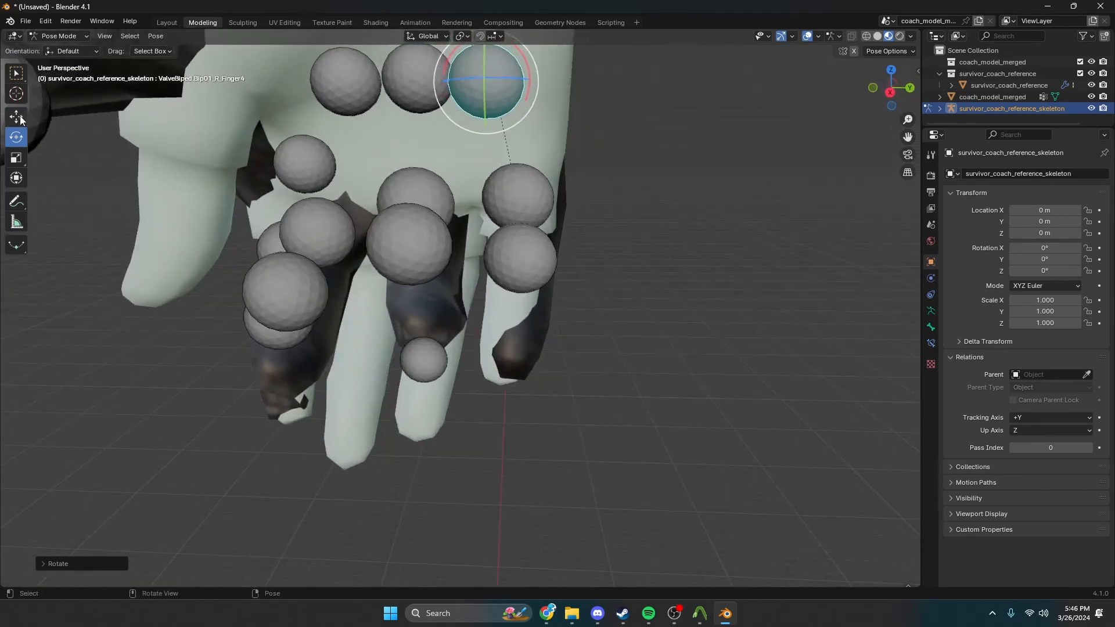
left_click_drag(527, 81, 511, 81)
middle_click_drag(511, 81, 465, 127)
mouse_move(415, 123)
left_mouse_down()
mouse_move(383, 123)
mouse_move(393, 123)
left_mouse_up()
Adjust the right little finger's middle bone (R_Finger41) and rotate it to follow the coach's little finger
left_click(425, 233)
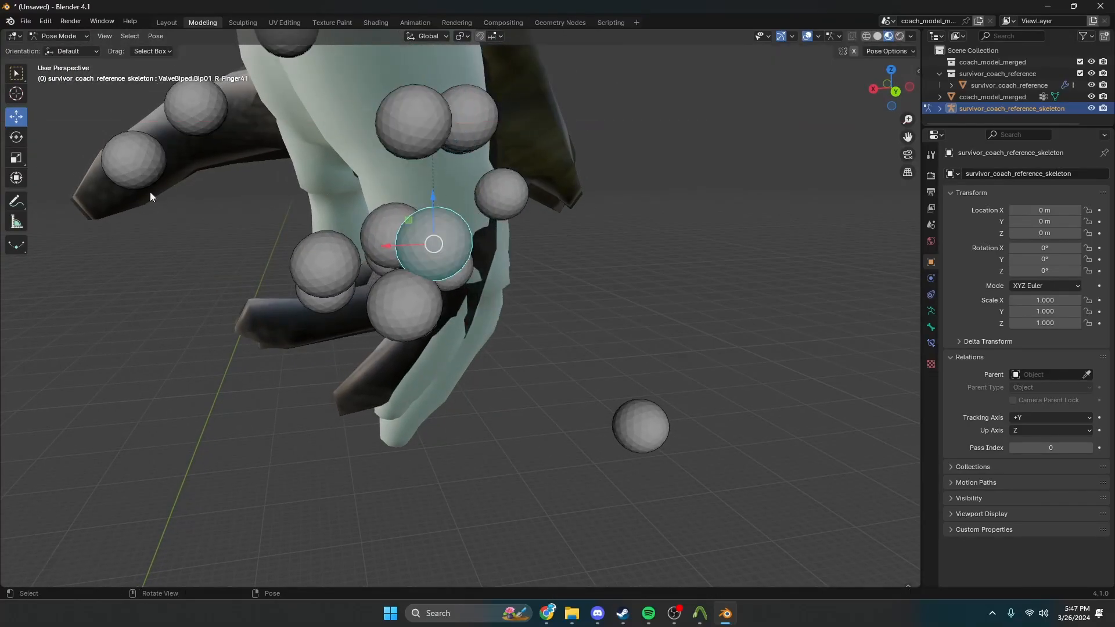
left_click_drag(399, 217, 408, 228)
middle_click_drag(408, 228, 420, 216)
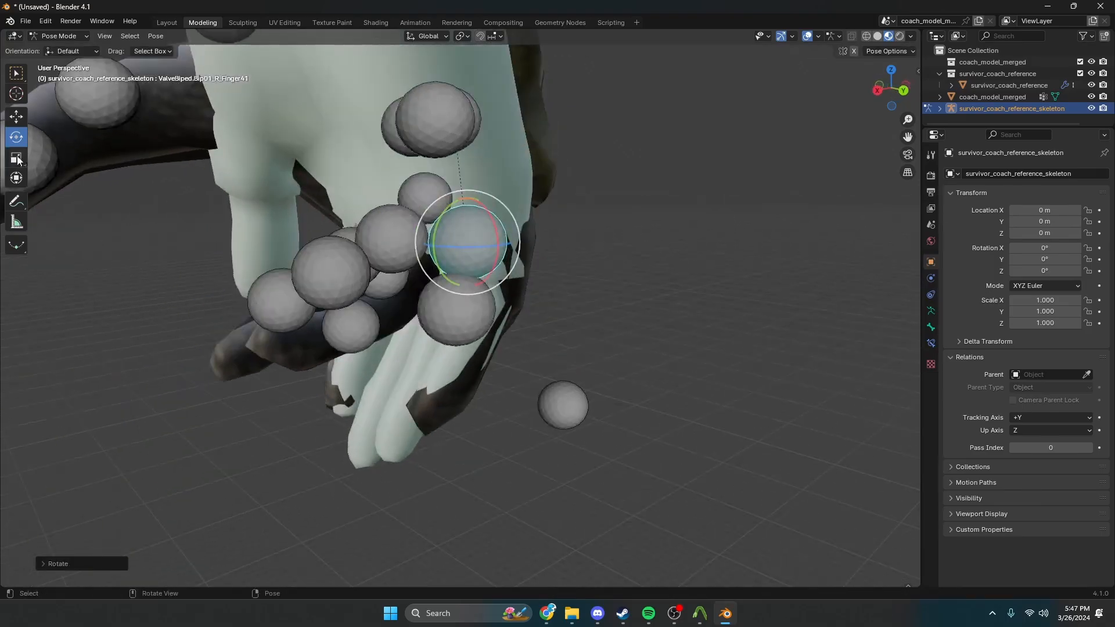
left_click_drag(466, 199, 467, 197)
Rotate the right ring finger's middle bone (R_Finger31) down about several axes and move it into the coach's ring finger
middle_click_drag(468, 196, 350, 204)
left_click(415, 204)
middle_click_drag(328, 162, 396, 212)
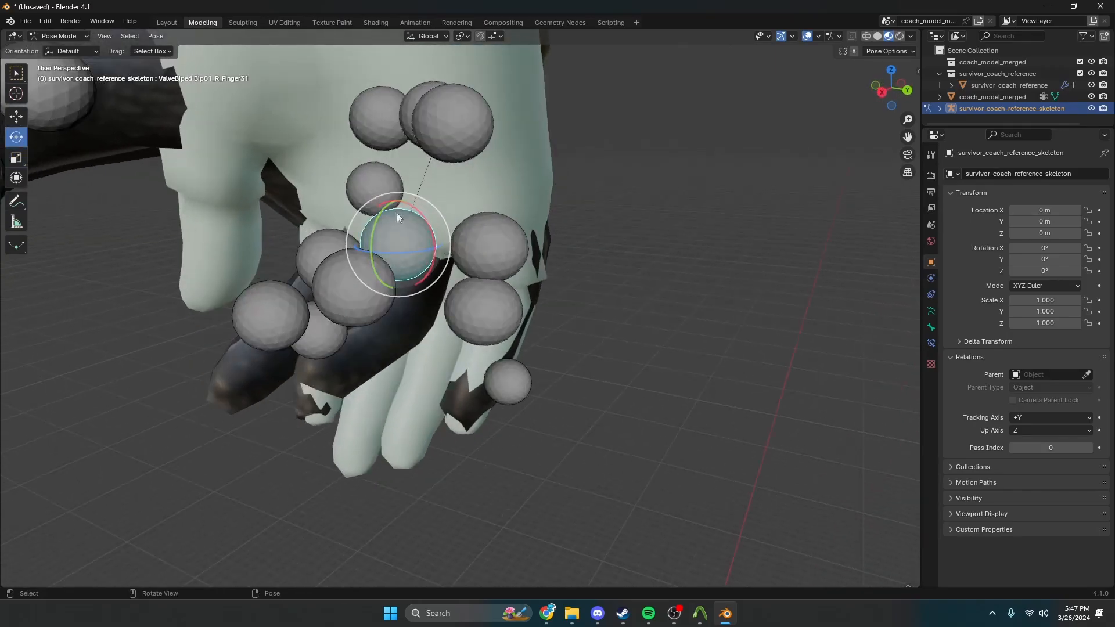
left_click_drag(374, 222, 384, 244)
middle_click_drag(384, 244, 429, 259)
left_click_drag(429, 259, 426, 256)
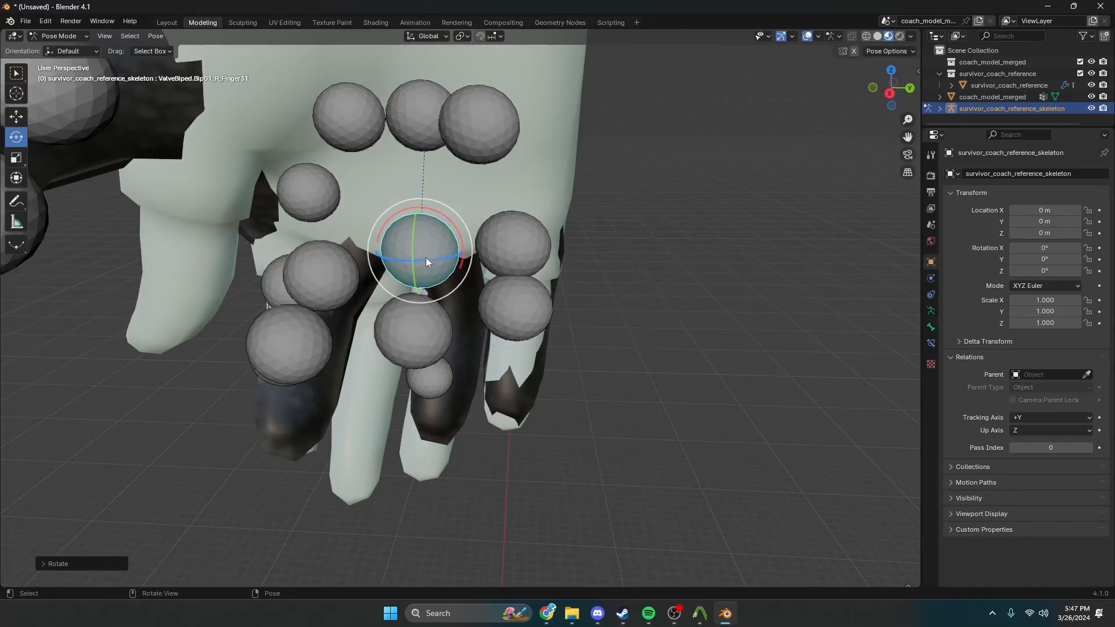
middle_click_drag(427, 257, 448, 247)
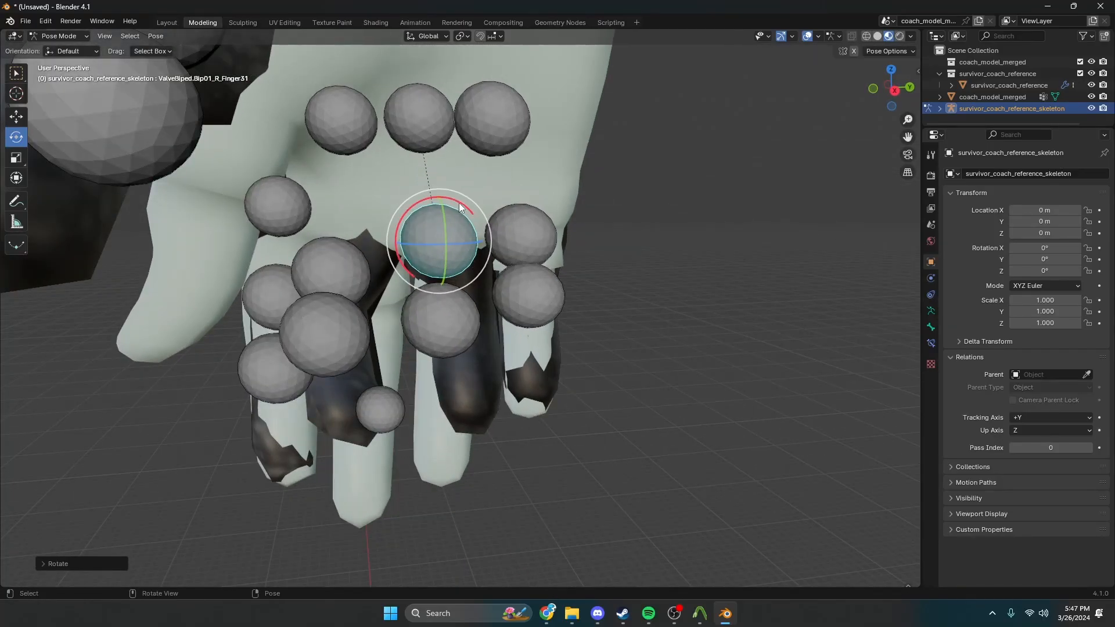
left_click_drag(459, 203, 438, 217)
middle_click_drag(437, 217, 390, 232)
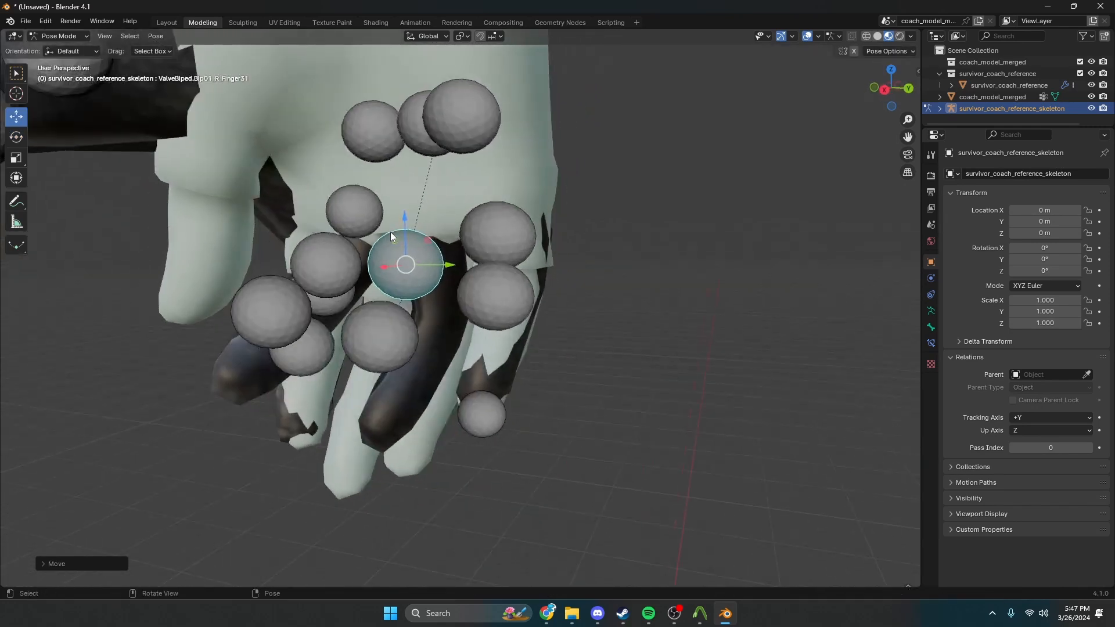
left_click_drag(409, 239, 411, 283)
Move the right ring finger's tip bone (R_Finger32) down along the Z axis to the coach's ring fingertip
left_click(404, 327)
left_click_drag(397, 323, 385, 373)
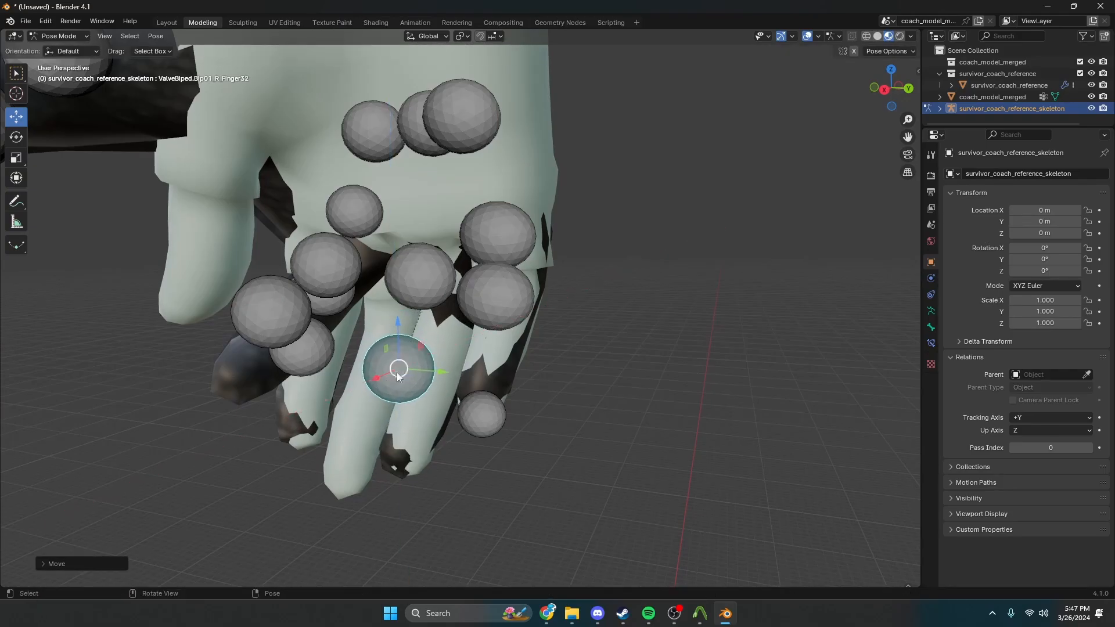
middle_click_drag(412, 368, 481, 338)
Rotate the right middle finger's base bone (R_Finger2) to swing the curled finger down toward the coach's middle finger
left_click(381, 226)
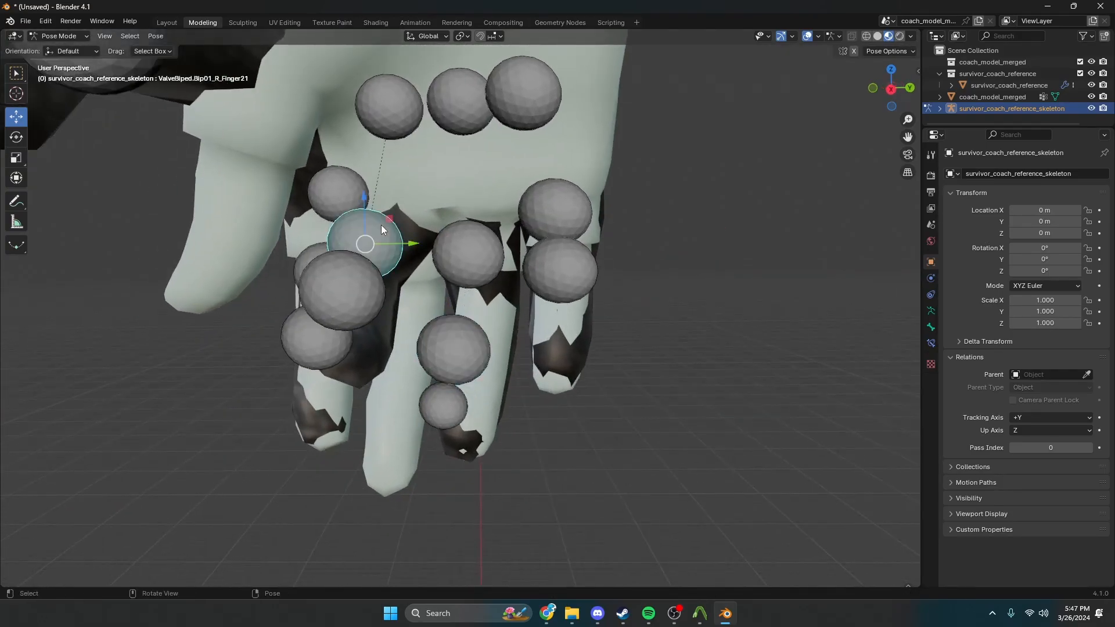
scroll(392, 230, "up", 1)
left_click(376, 87)
scroll(343, 104, "down", 1)
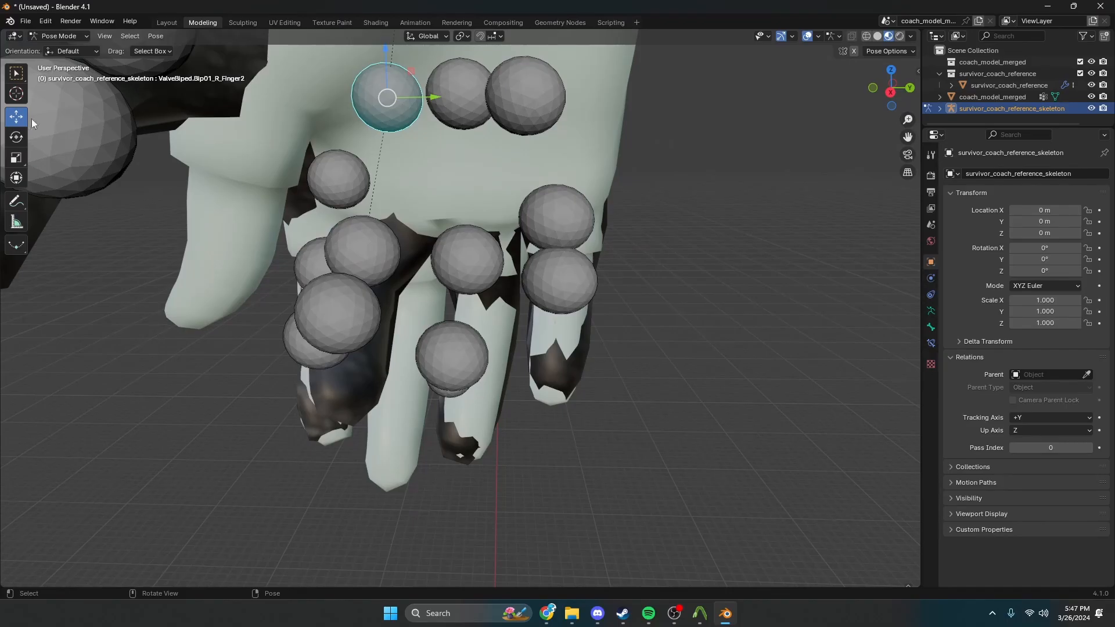
left_click_drag(398, 94, 387, 97)
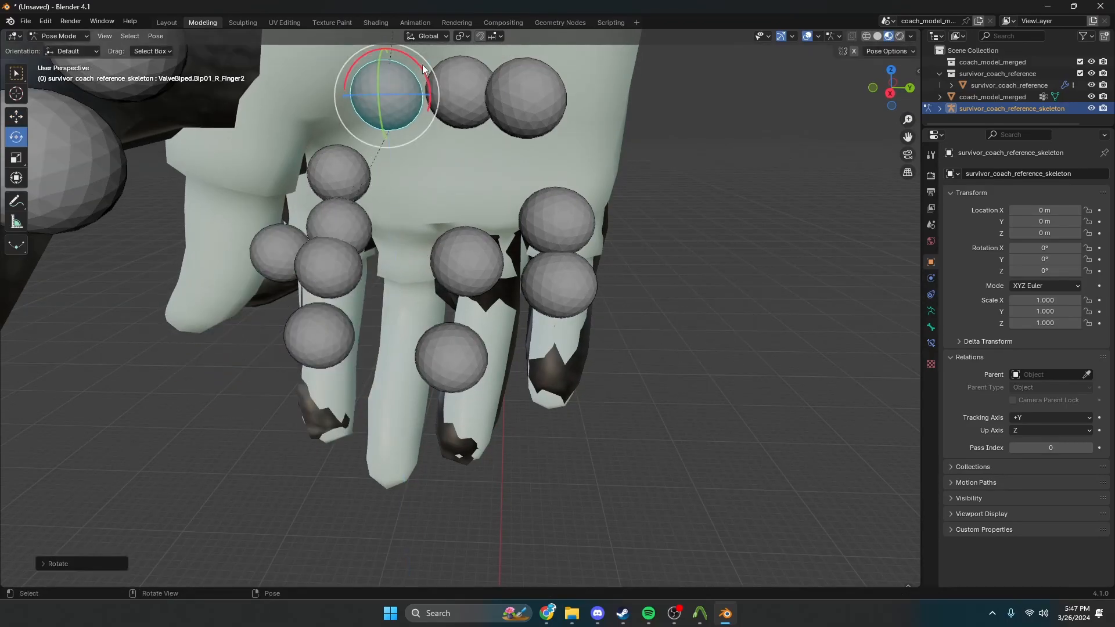
left_click_drag(423, 65, 391, 96)
key("ctrl+z")
mouse_move(391, 96)
middle_mouse_down()
mouse_move(416, 68)
mouse_move(402, 106)
middle_mouse_up()
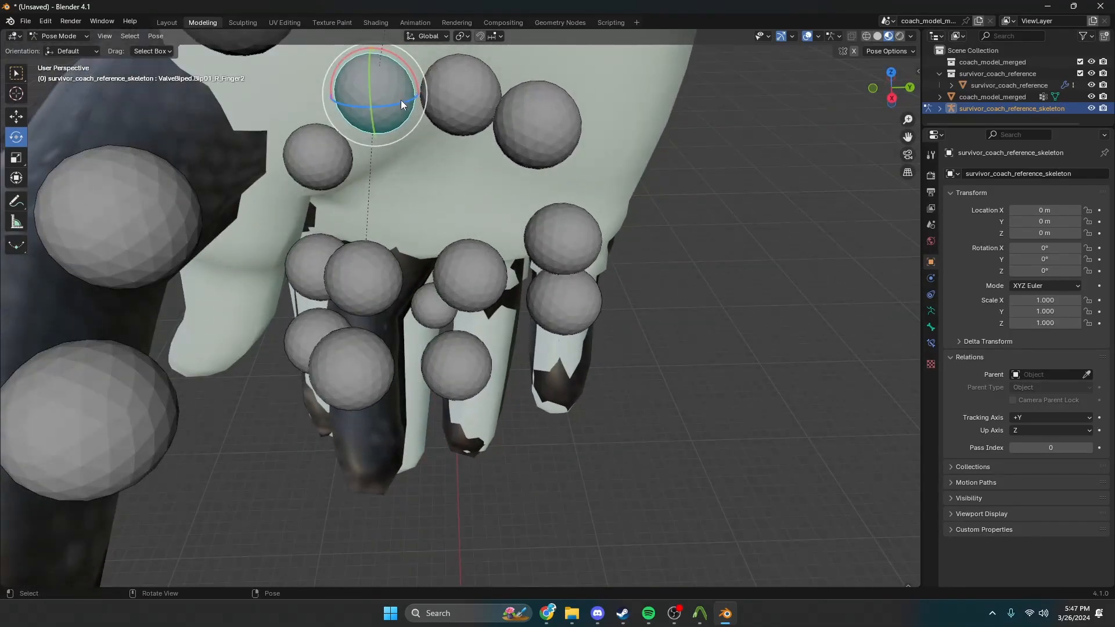
left_click_drag(401, 100, 348, 115)
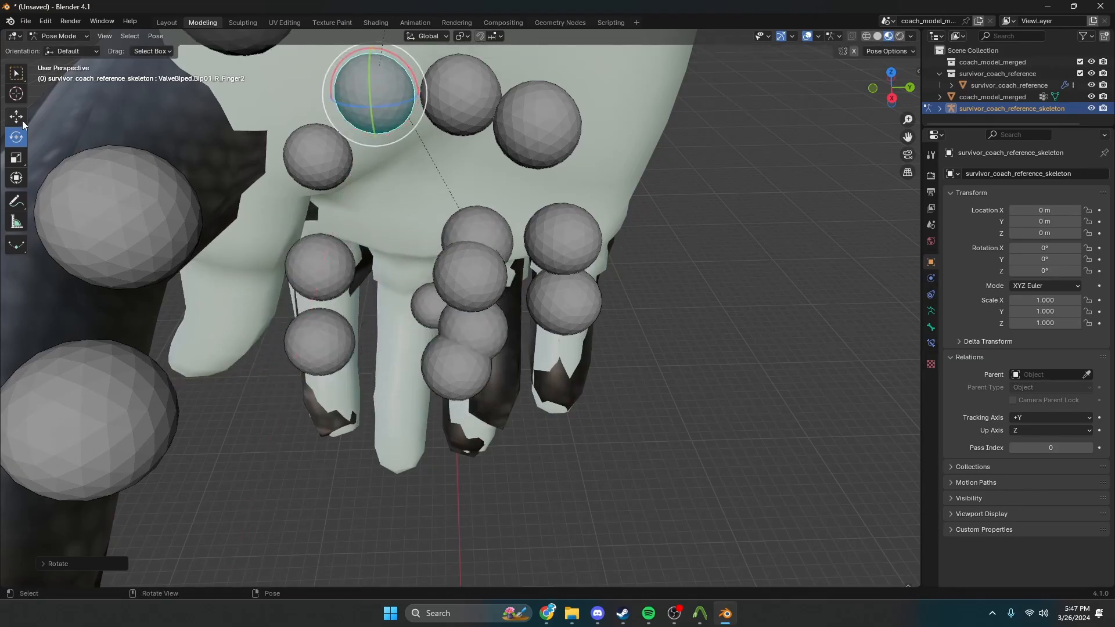
Reposition the right middle finger's base bone (R_Finger2), mainly along the Y axis, to line up with the coach's middle finger
left_click_drag(406, 93, 311, 95)
middle_click_drag(310, 96, 467, 104)
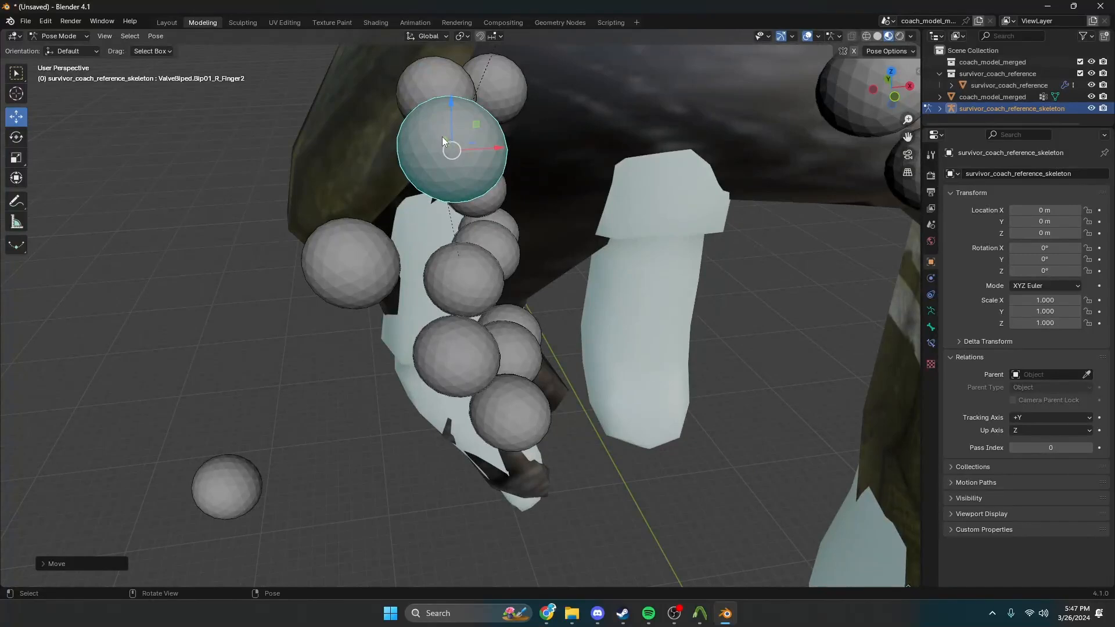
left_click_drag(443, 138, 526, 219)
middle_click_drag(526, 219, 605, 167)
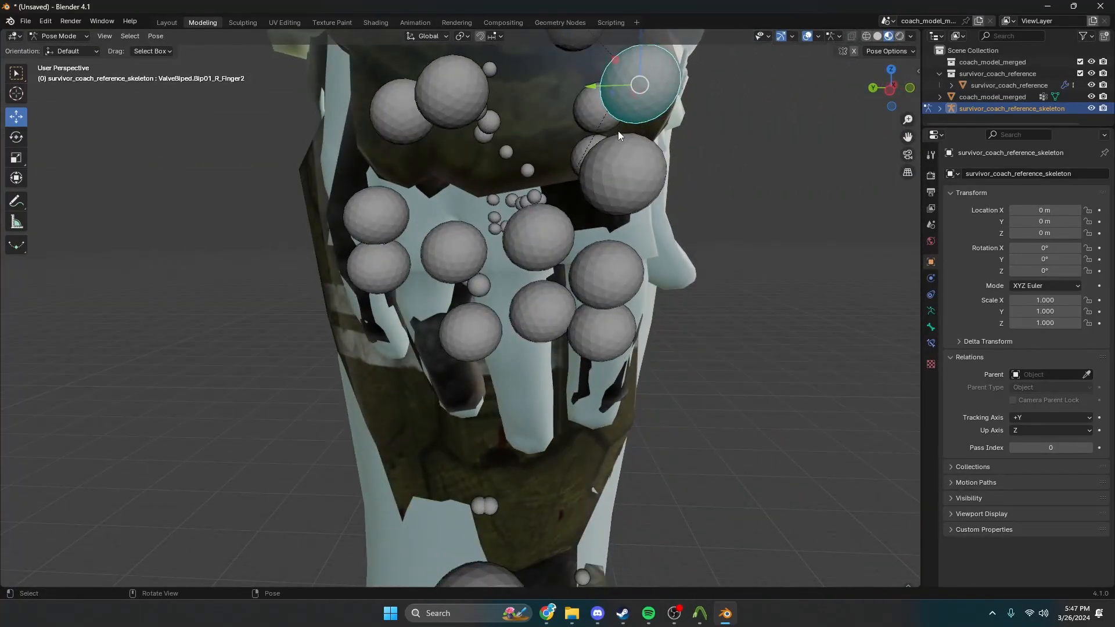
mouse_move(599, 92)
left_mouse_down()
mouse_move(537, 98)
mouse_move(592, 112)
left_mouse_up()
middle_click_drag(591, 108, 430, 72)
left_click_drag(384, 98, 370, 127)
middle_click_drag(378, 83, 424, 117)
Move the right middle finger's middle bone (R_Finger21) along the Y axis, and rotate and nudge it to follow the coach's middle finger
left_click(416, 267)
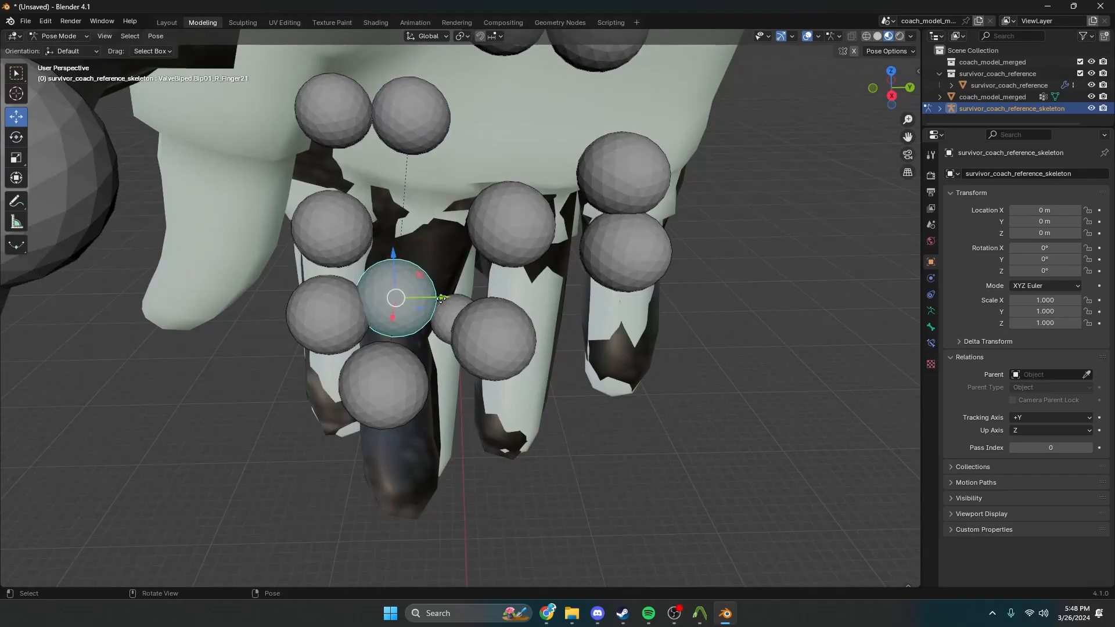
left_click_drag(441, 298, 474, 306)
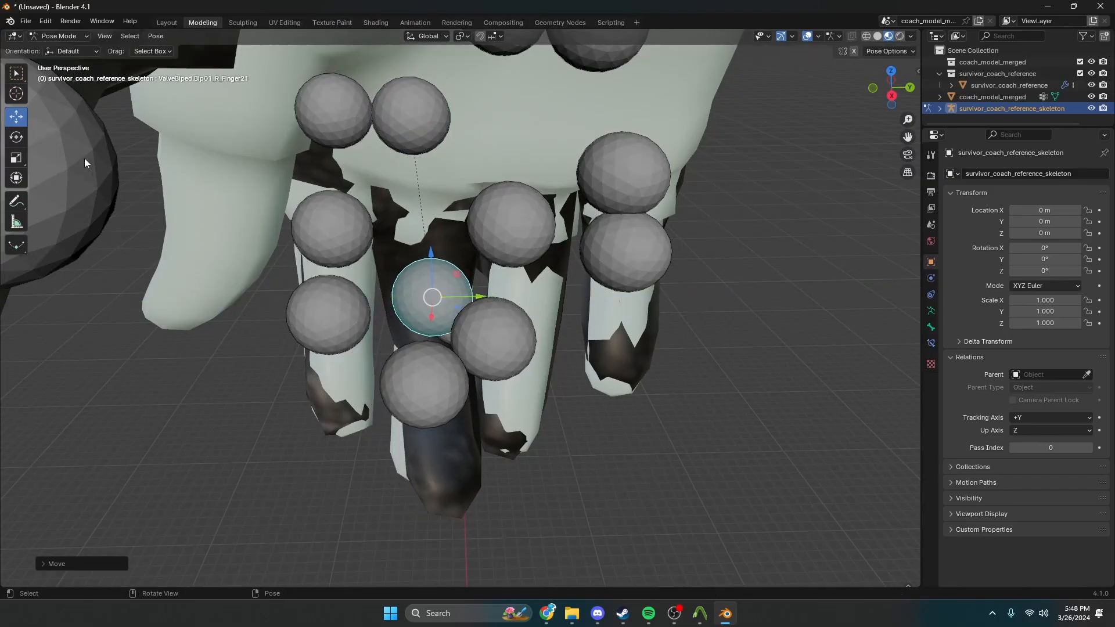
left_click(19, 136)
middle_click_drag(774, 253, 775, 291)
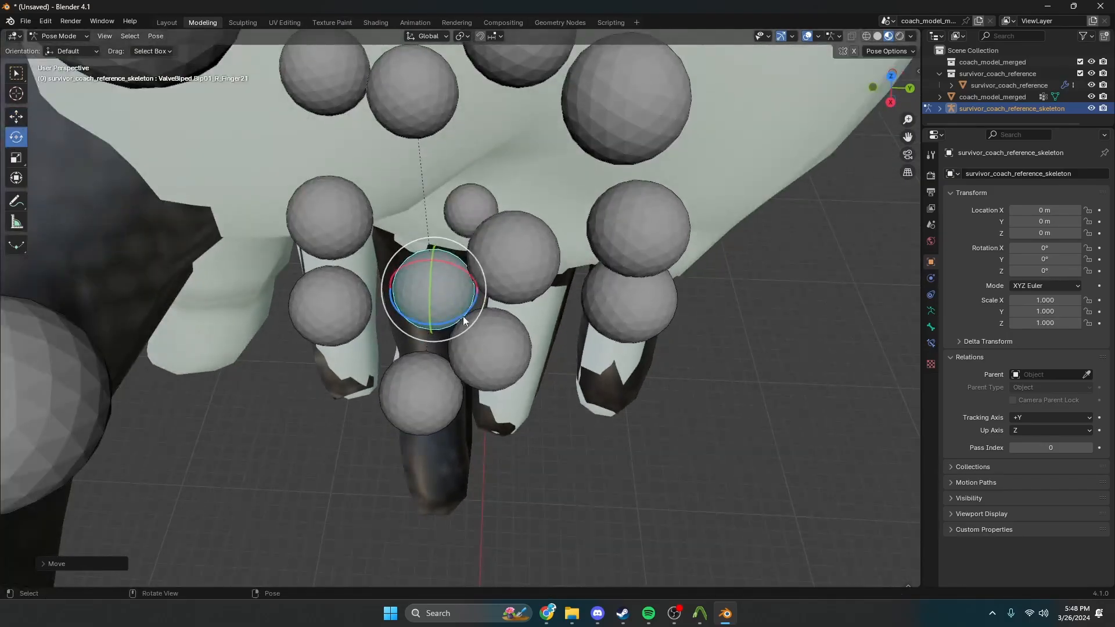
left_click_drag(431, 329, 441, 312)
middle_click_drag(441, 313, 492, 273)
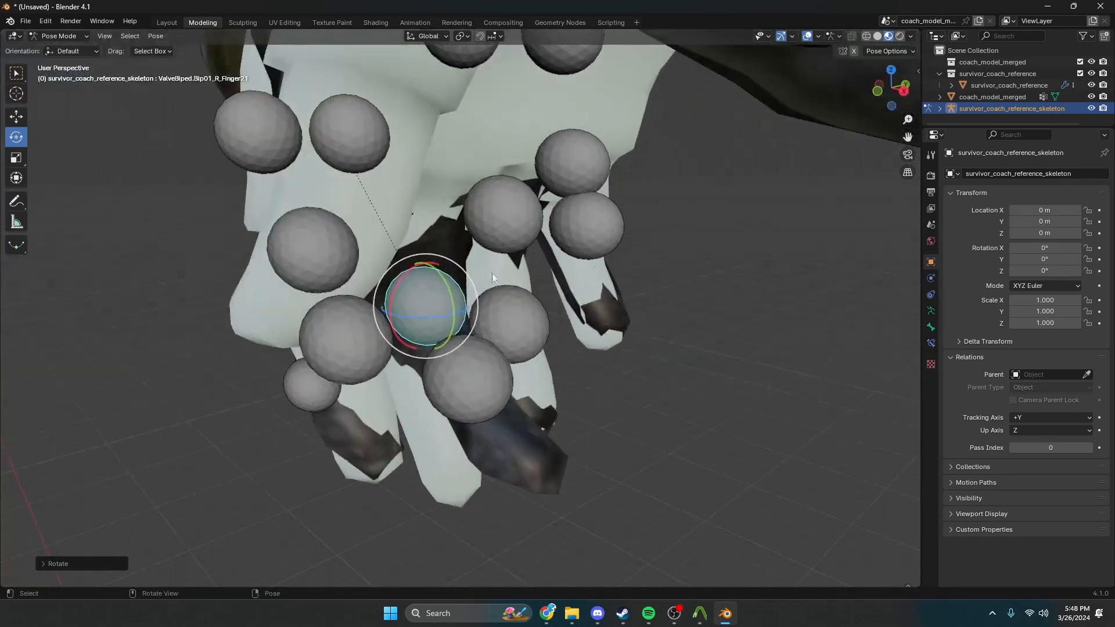
left_click_drag(450, 293, 426, 290)
middle_click_drag(426, 291, 149, 181)
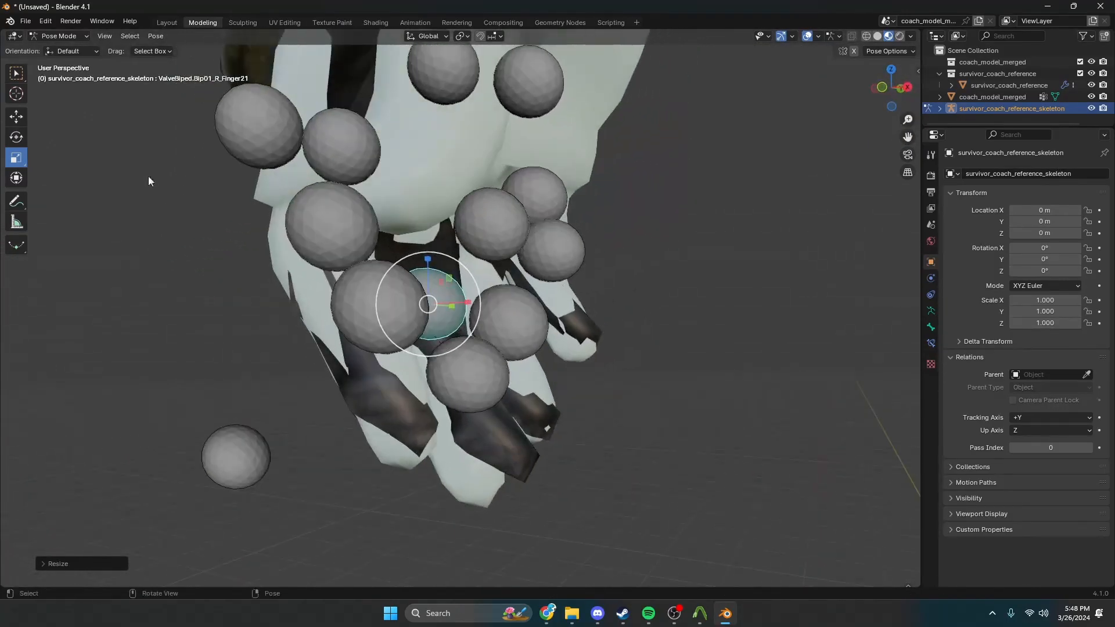
left_click_drag(463, 304, 450, 304)
Move the right middle finger's tip bone along the X axis and slightly down Z to the coach's middle fingertip
left_click(468, 368)
left_click_drag(482, 376, 468, 377)
middle_click_drag(464, 378, 405, 381)
left_click_drag(414, 359, 413, 369)
middle_click_drag(413, 368, 526, 162)
Rotate the right thumb's base bone (R_Finger0) to swing the outstretched thumb down toward the coach's thumb
left_click(511, 147)
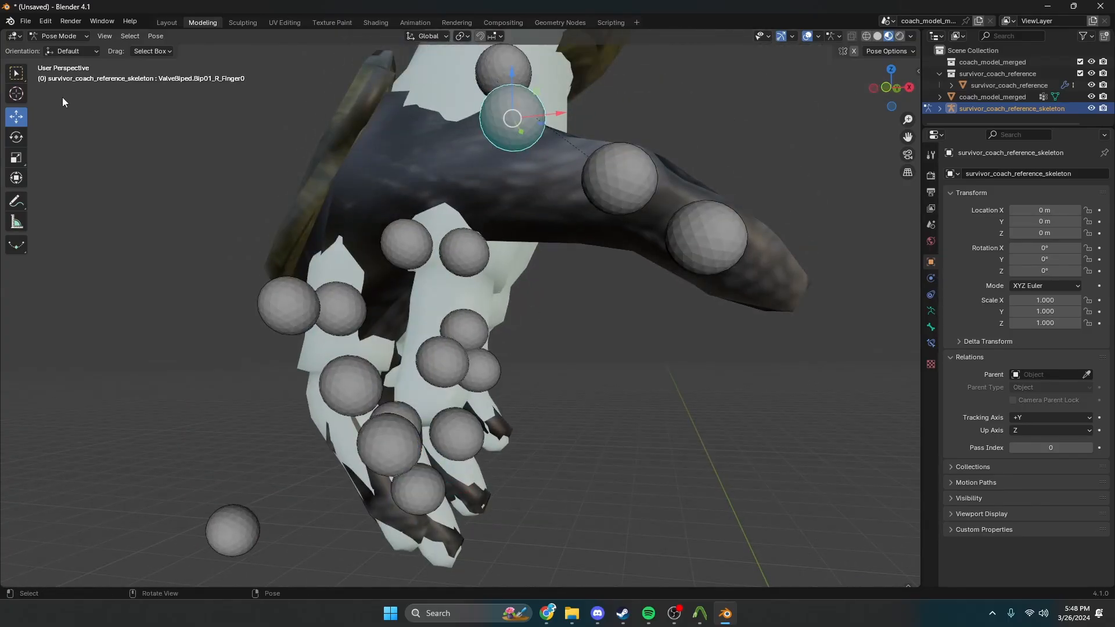
left_click_drag(551, 97, 549, 150)
middle_click_drag(549, 150, 542, 173)
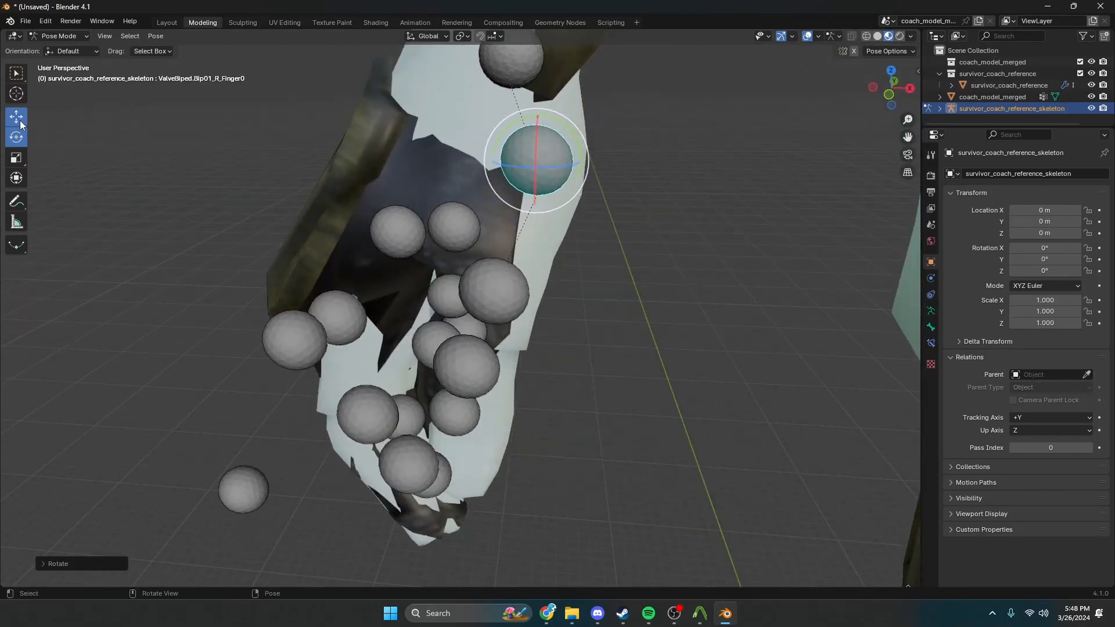
Reposition the right thumb's base bone (R_Finger0) along the X and Y axes to line up with the base of the coach's thumb
mouse_move(571, 160)
left_mouse_down()
mouse_move(592, 161)
mouse_move(571, 176)
mouse_move(555, 156)
left_mouse_up()
middle_click_drag(555, 156, 505, 110)
left_click_drag(517, 150, 503, 152)
middle_click_drag(502, 152, 606, 145)
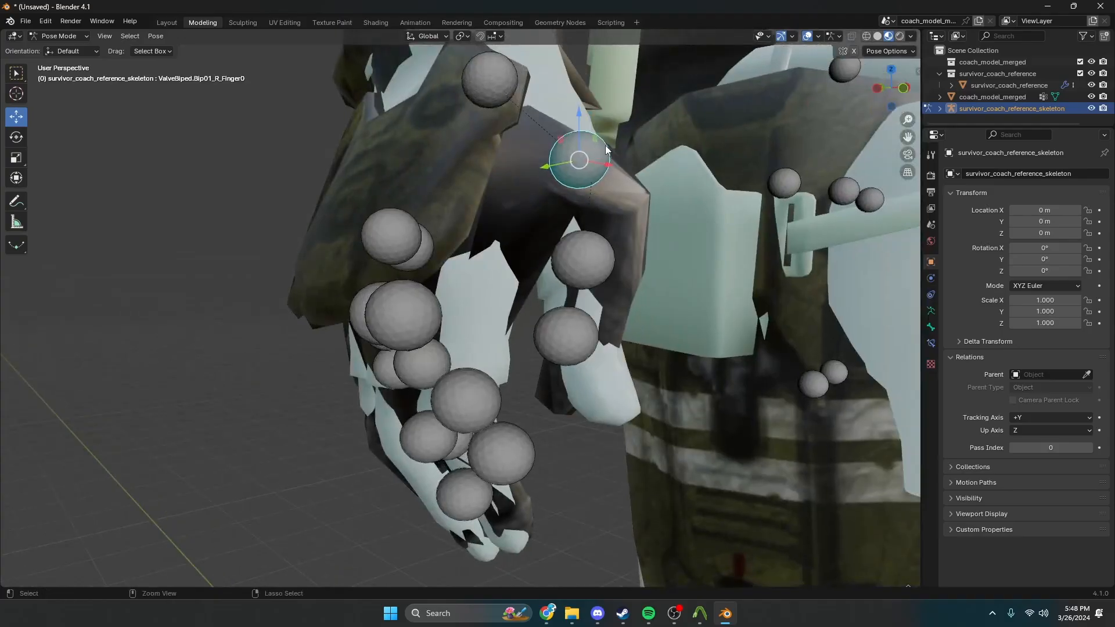
left_click_drag(555, 165, 547, 163)
middle_click_drag(547, 163, 520, 172)
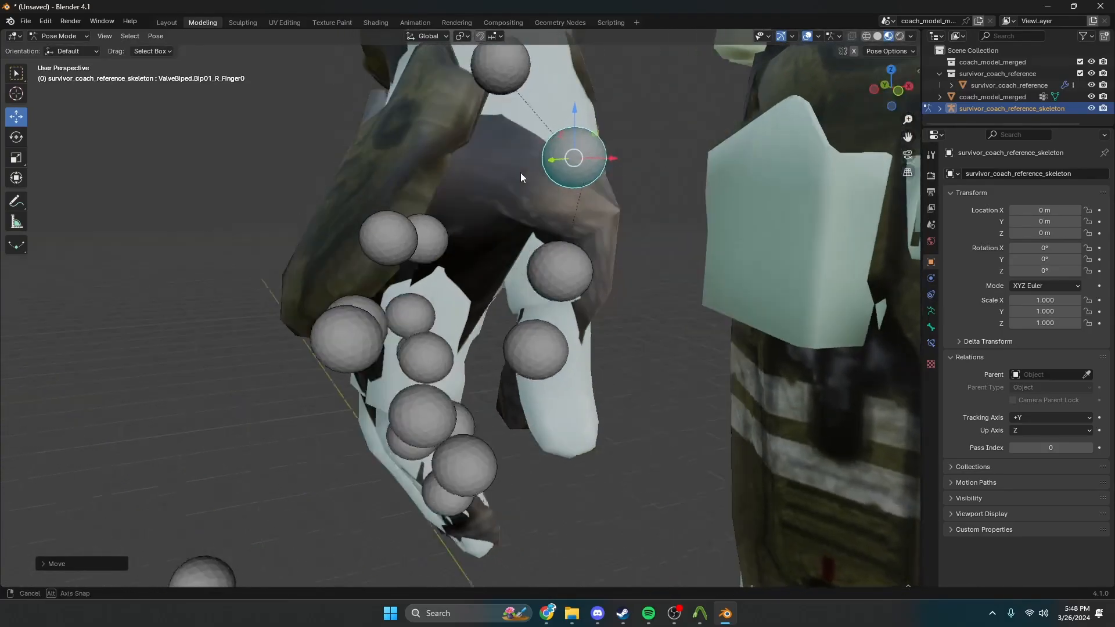
scroll(520, 173, "up", 1)
left_click_drag(576, 129, 608, 128)
Shift the right thumb's middle bone (R_Finger01) and rotate it about several axes to follow the coach's thumb
left_click(578, 244)
left_click_drag(598, 261, 615, 266)
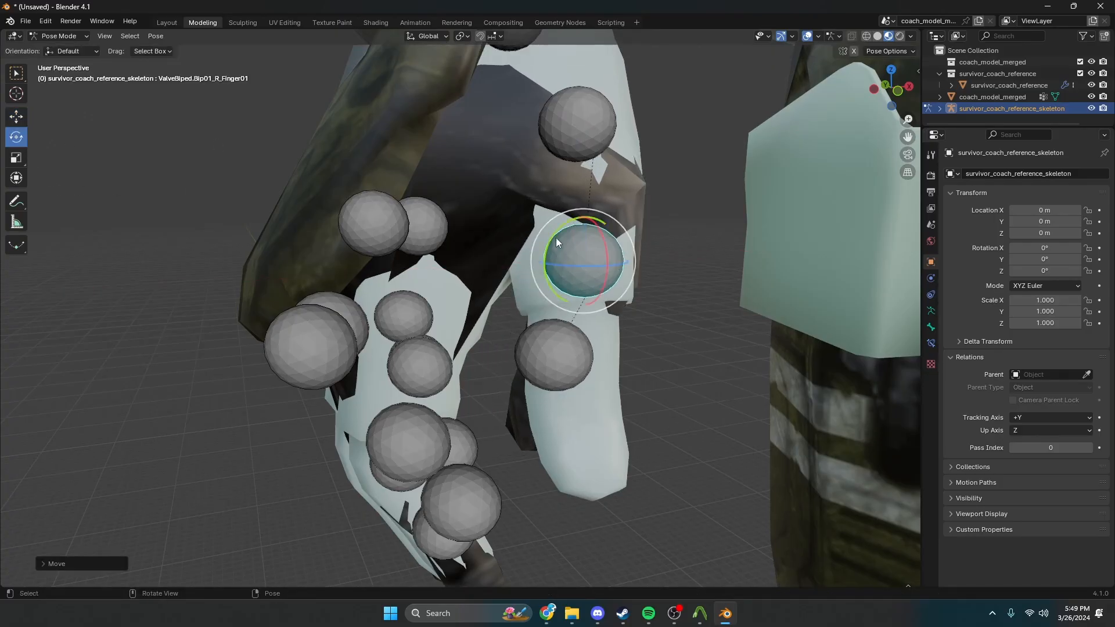
left_click_drag(551, 238, 559, 251)
middle_click_drag(559, 251, 401, 244)
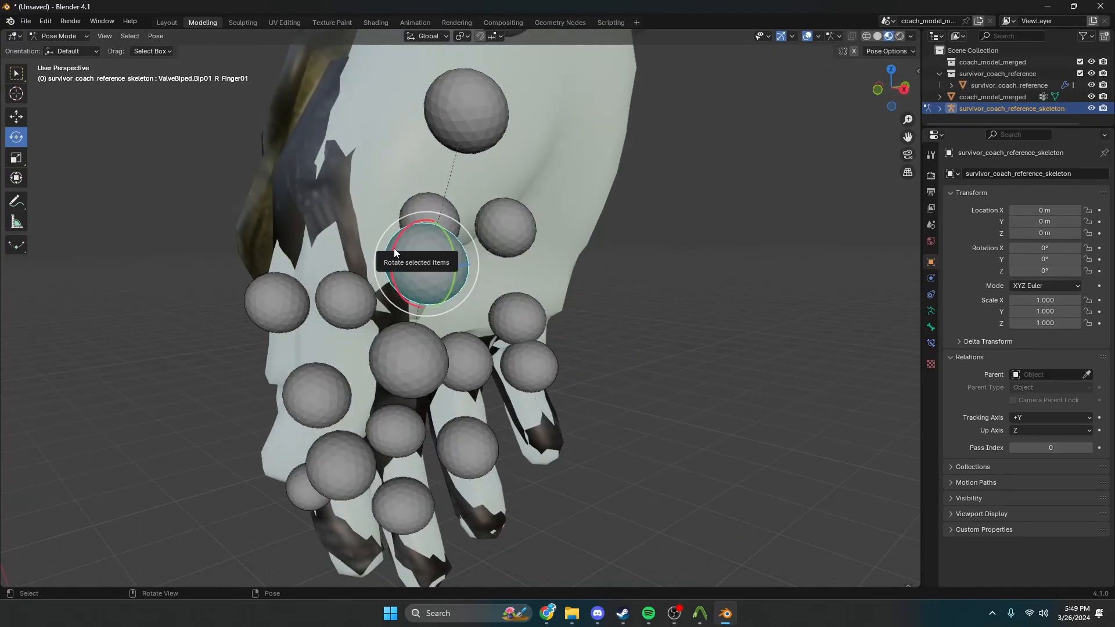
left_click_drag(393, 247, 374, 218)
middle_click_drag(374, 218, 373, 213)
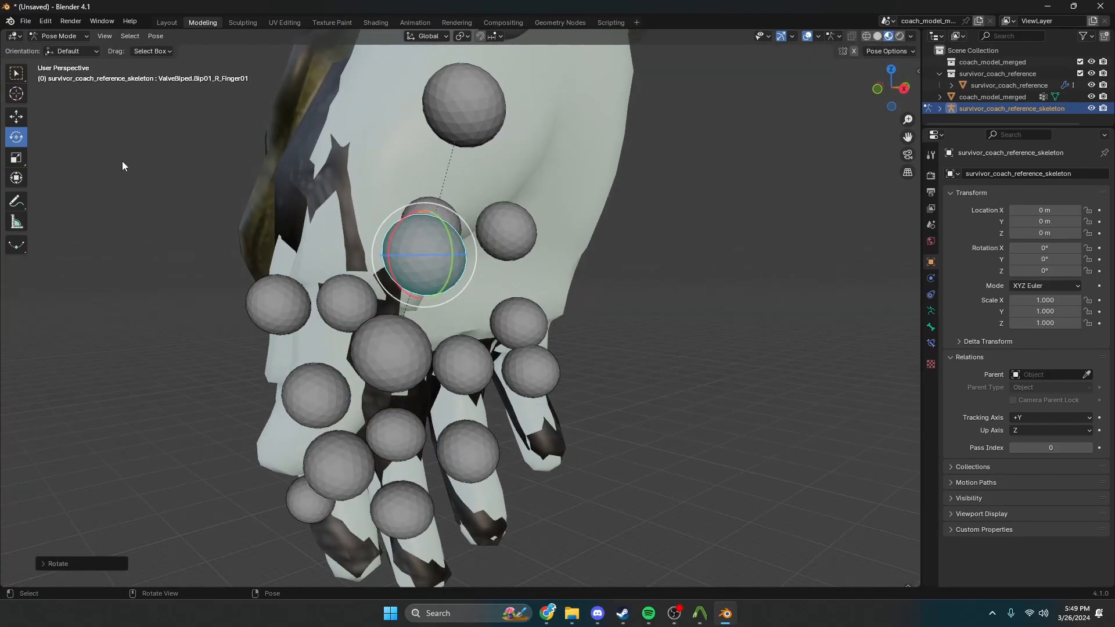
left_click_drag(463, 261, 418, 260)
middle_click_drag(418, 260, 474, 281)
Move the right thumb's tip bone (R_Finger02) down the Z axis and rotate it to match the angle of the coach's thumb tip
left_click(375, 340)
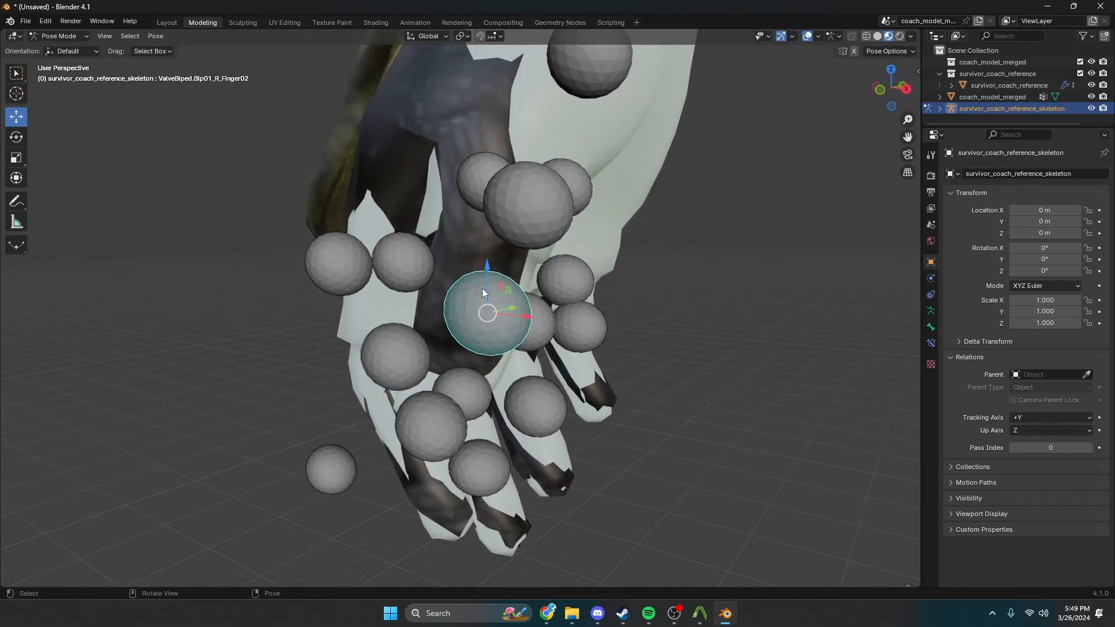
left_click_drag(486, 278, 487, 304)
middle_click_drag(487, 305, 405, 274)
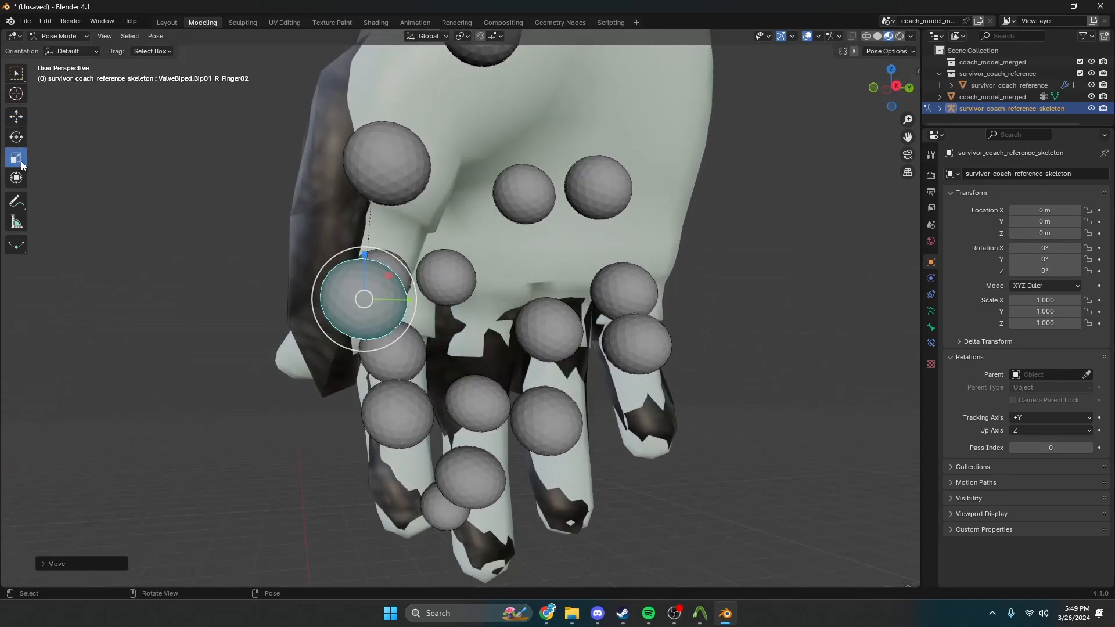
left_click(19, 138)
left_click_drag(338, 268, 367, 210)
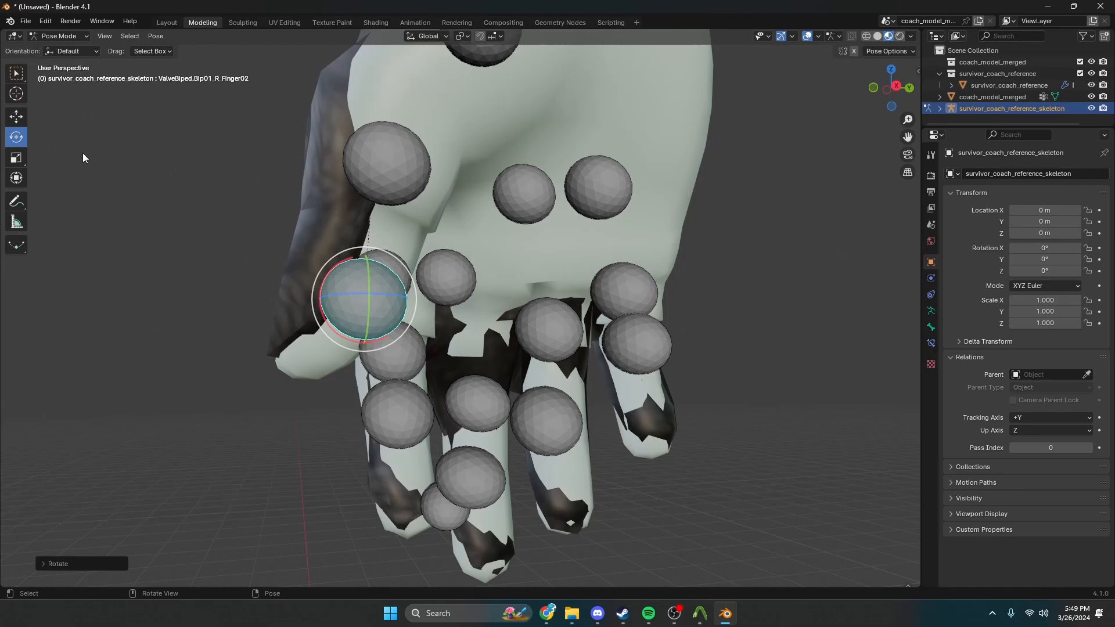
Move the right thumb's middle bone (R_Finger01) inward along the Y axis and shift its tip bone (R_Finger02) back the opposite way
left_click(16, 118)
left_click(385, 150)
left_click_drag(428, 165, 476, 174)
left_click(442, 298)
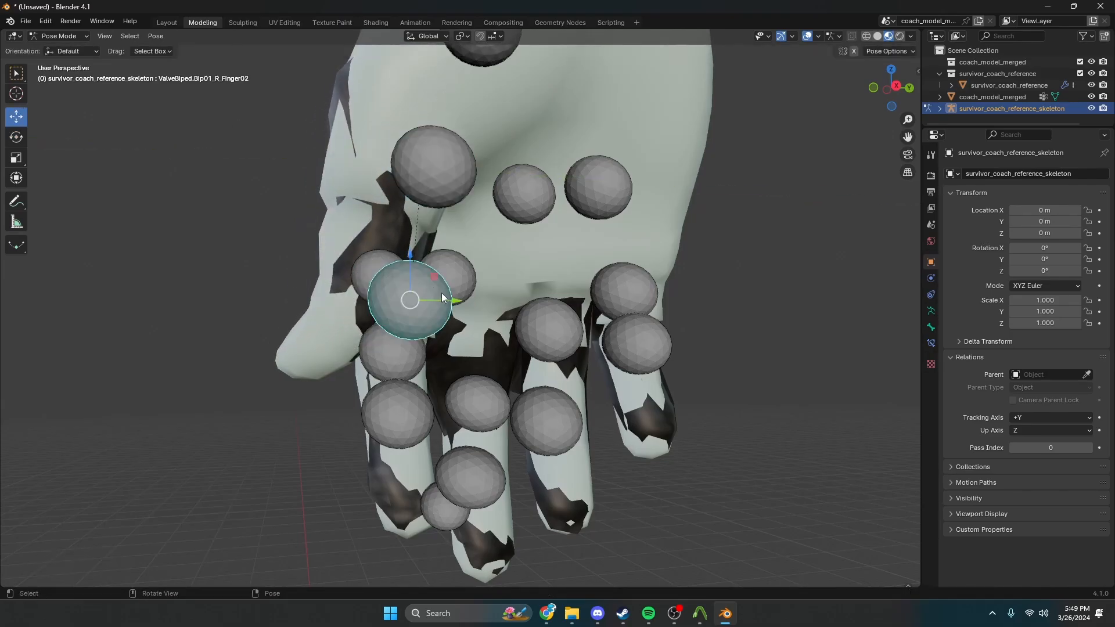
left_click_drag(443, 298, 406, 299)
Review the whole posed character from the front against the coach reference
middle_click_drag(407, 298, 525, 301)
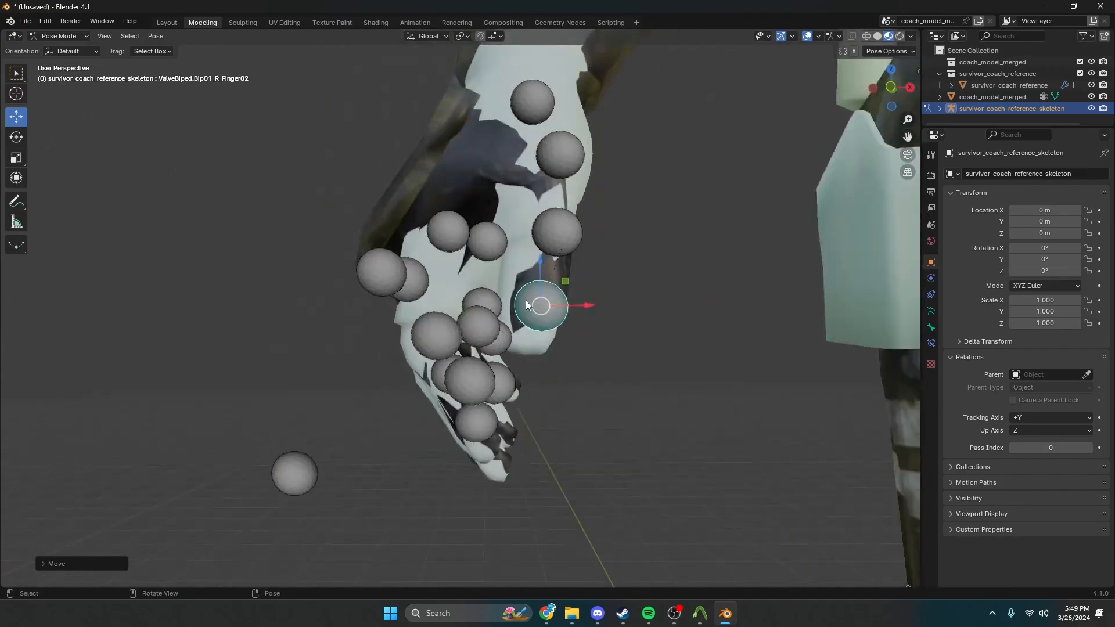
scroll(526, 301, "down", 2)
scroll(547, 288, "down", 8)
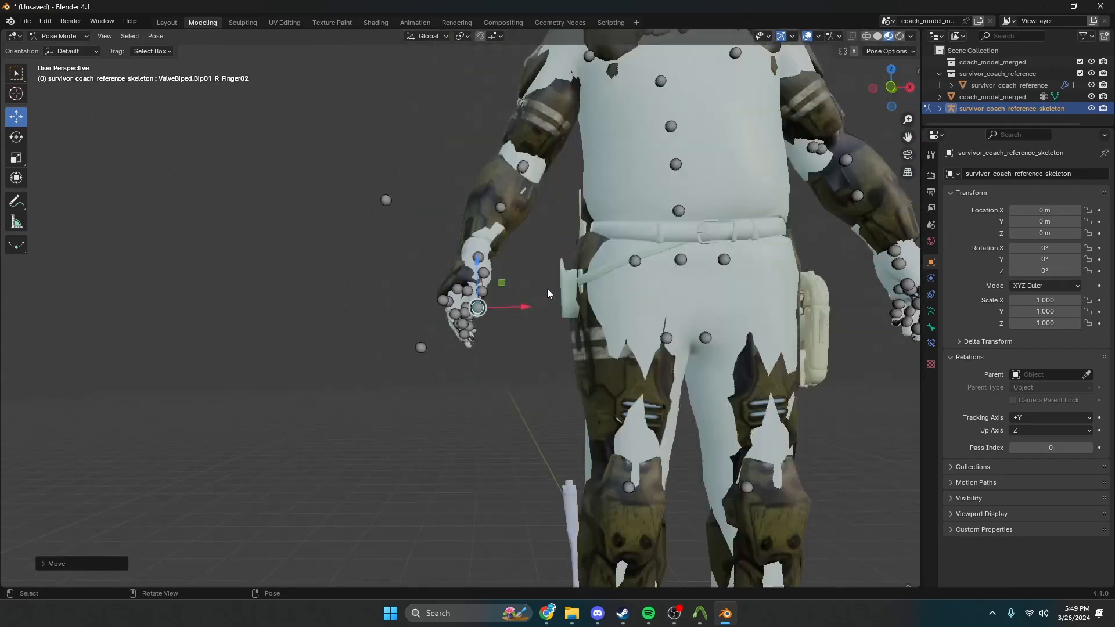
middle_click_drag(540, 273, 294, 401, "shift")
scroll(349, 310, "down", 3)
scroll(288, 350, "up", 3)
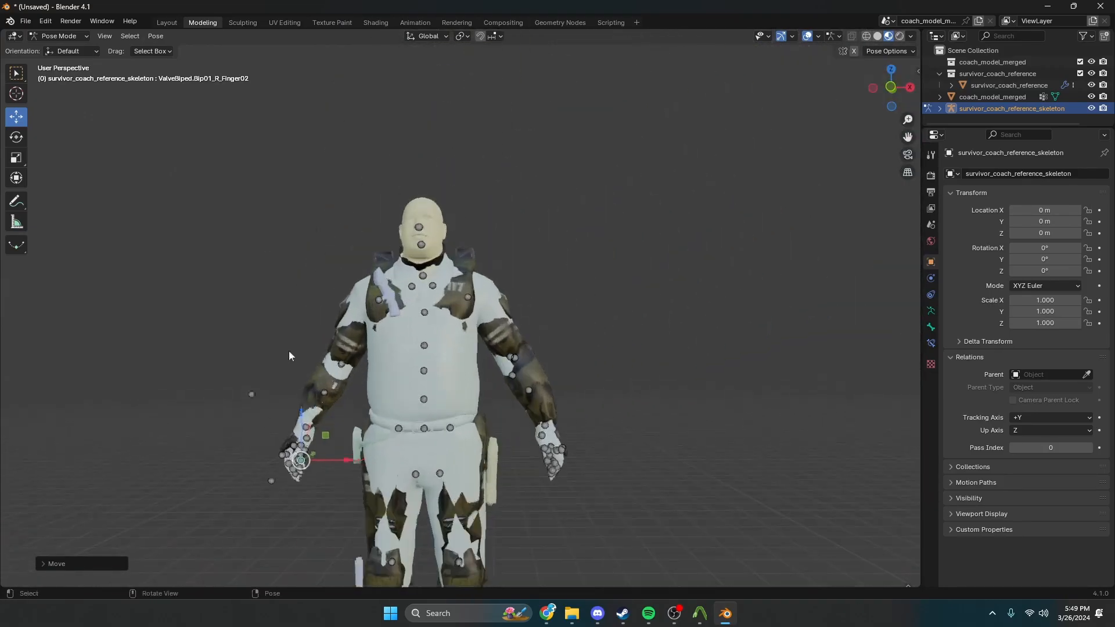
Switch the survivor_coach_reference_skeleton armature from Pose Mode to Object Mode
left_click(65, 36)
left_click(58, 50)
scroll(416, 231, "down", 1)
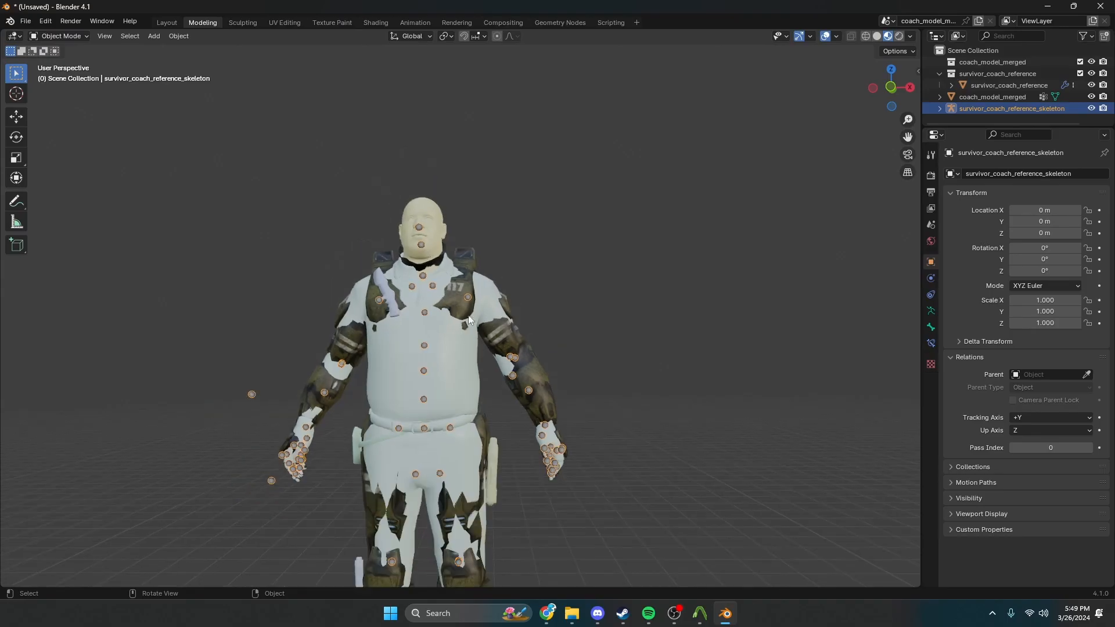
Examine how the posed armor fits the coach body, from the head down to the feet
scroll(466, 306, "up", 1)
scroll(464, 282, "down", 3)
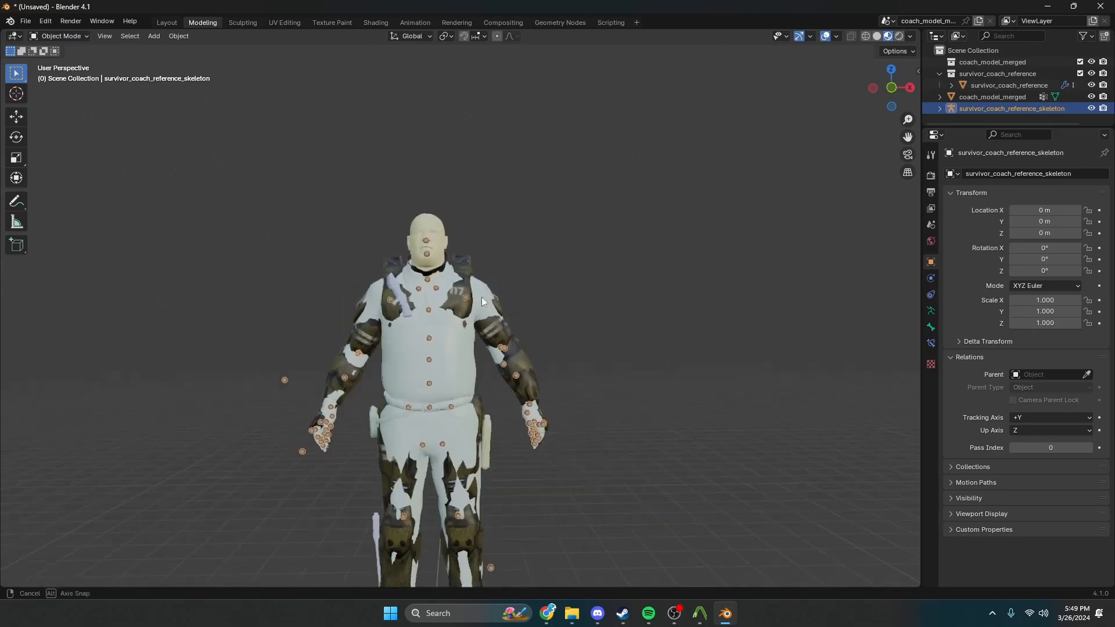
middle_click_drag(482, 298, 495, 281)
middle_click_drag(464, 504, 504, 205, "shift")
scroll(497, 243, "up", 4)
middle_click_drag(498, 247, 460, 297)
scroll(475, 398, "down", 3)
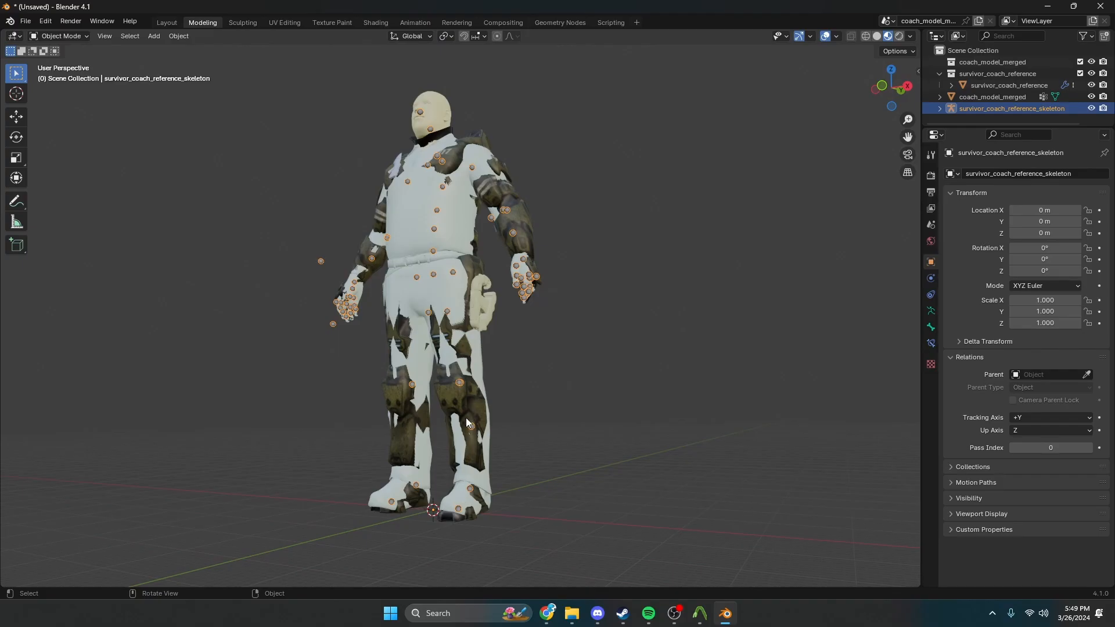
scroll(472, 403, "up", 5)
middle_click_drag(481, 394, 524, 461, "shift")
scroll(419, 404, "up", 2)
scroll(506, 417, "down", 8)
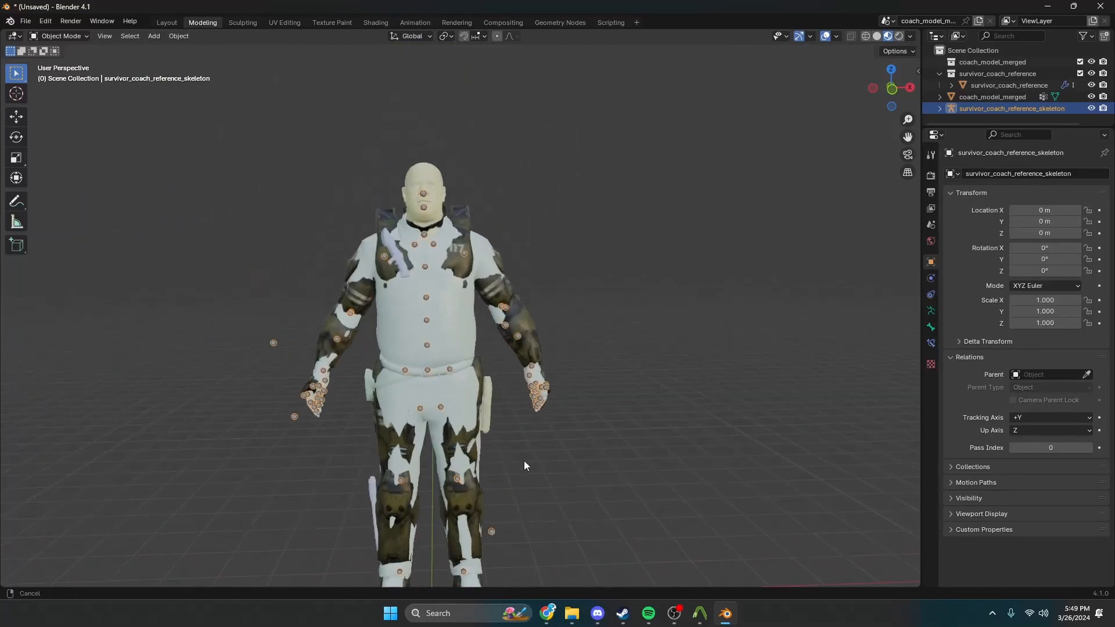
Convert the posed survivor_coach_reference armor to a mesh and delete its skeleton
left_click(450, 262)
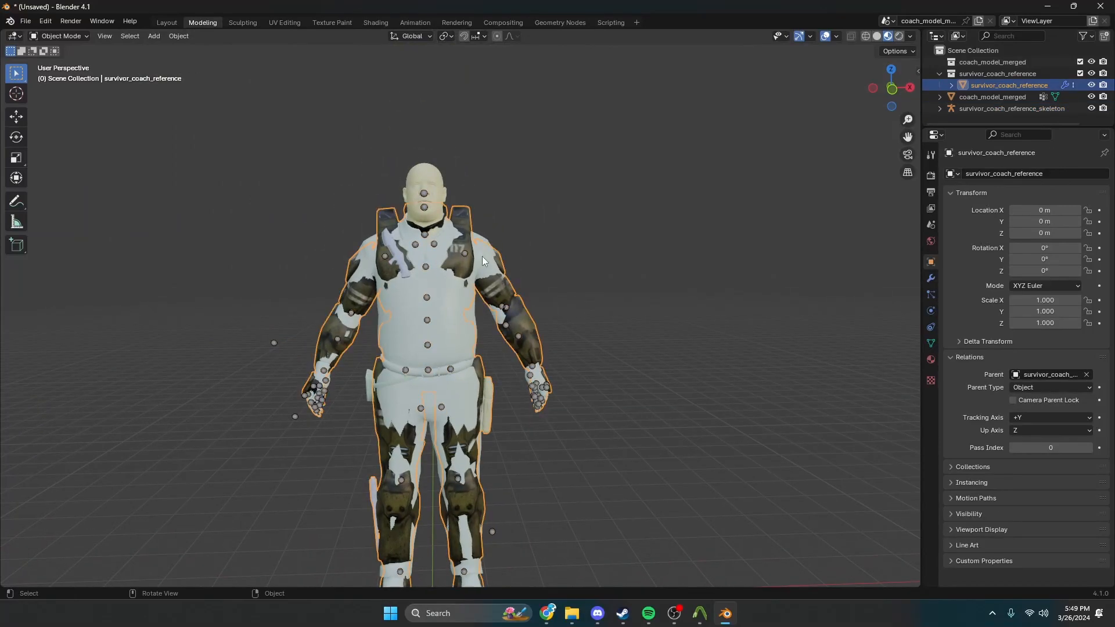
scroll(477, 241, "up", 5)
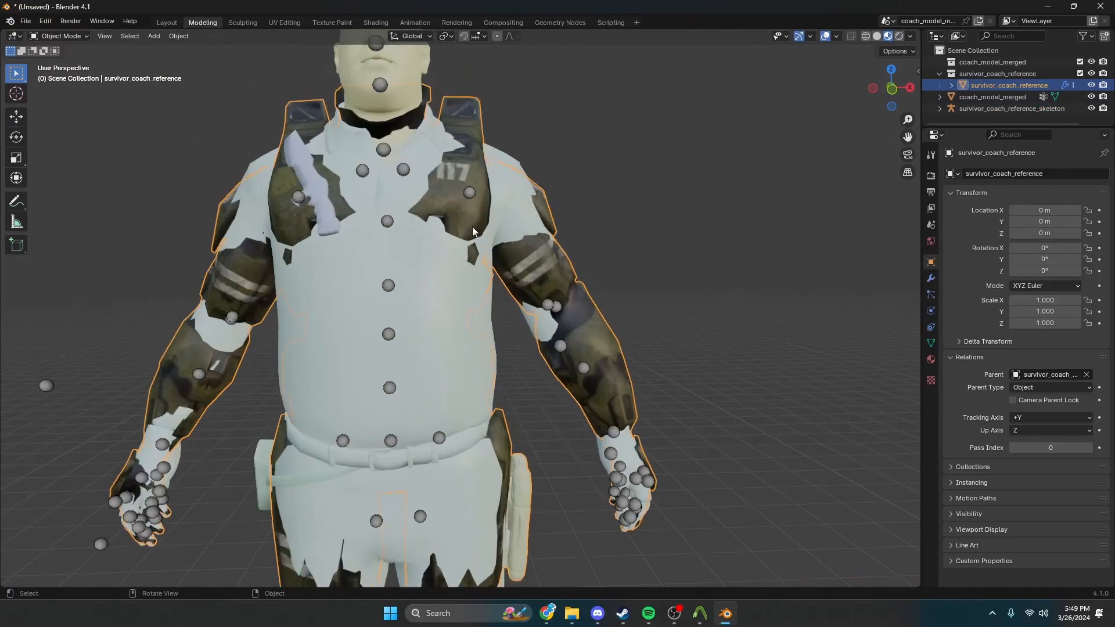
right_click(459, 196)
left_click(500, 249)
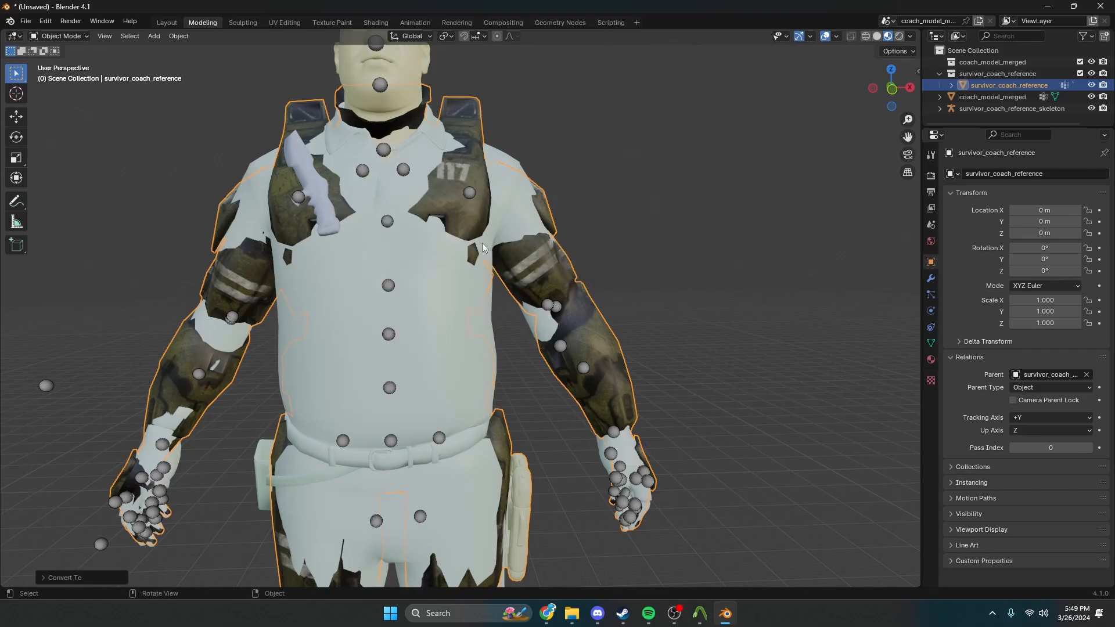
key("Delete")
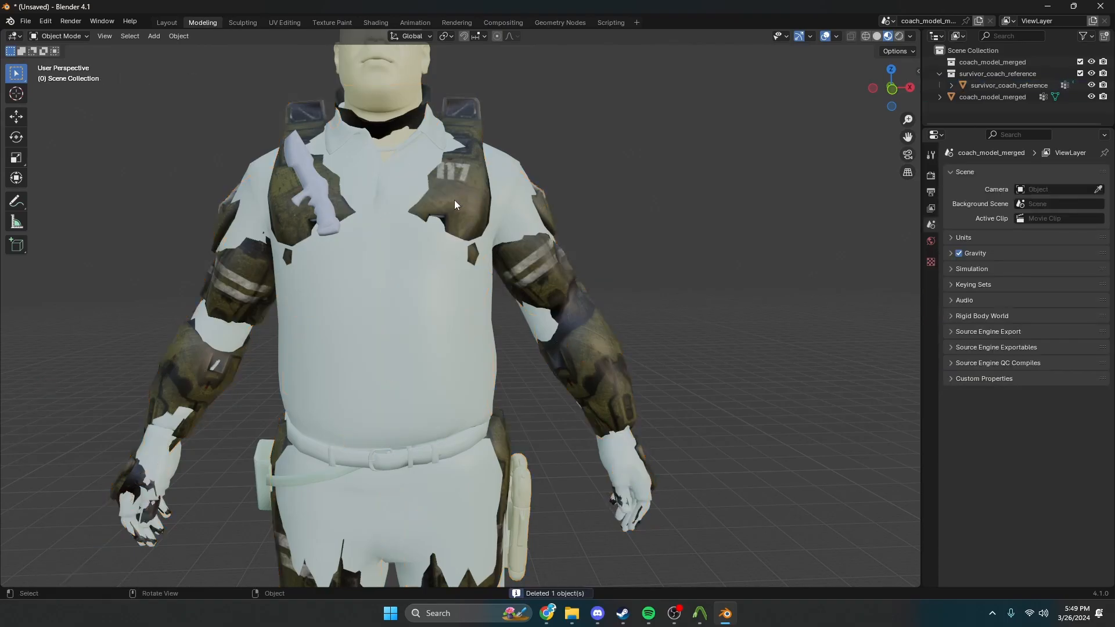
Undo the skeleton deletion and the armor conversion, returning to Object Mode with the skeleton selected
key("ctrl+z")
key("ctrl+z")
key("ctrl+z")
key("ctrl+z")
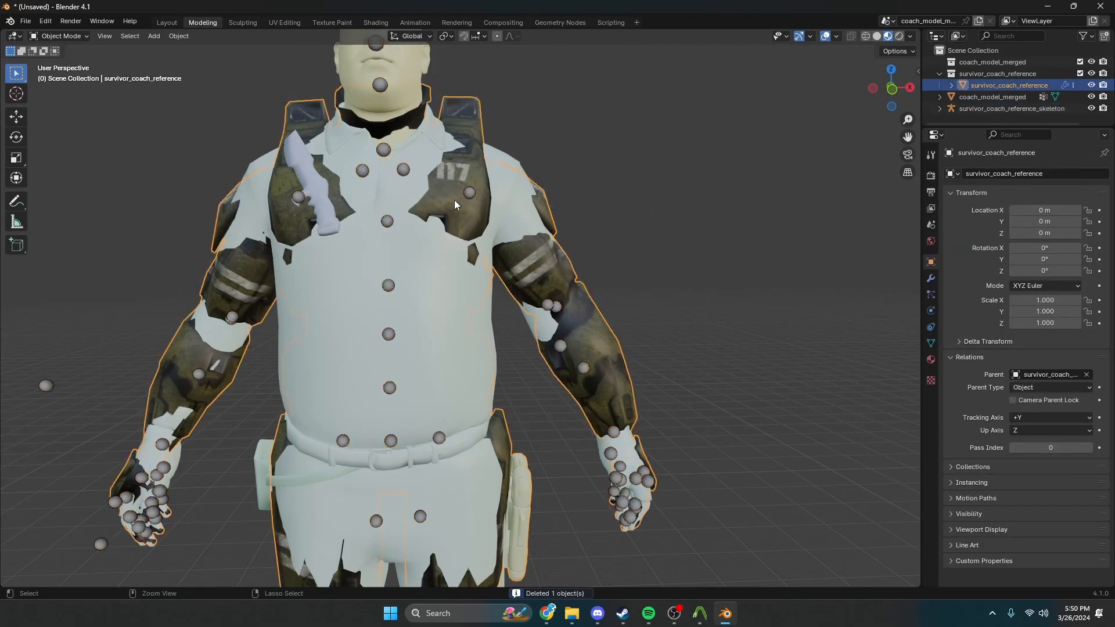
key("ctrl+shift+z")
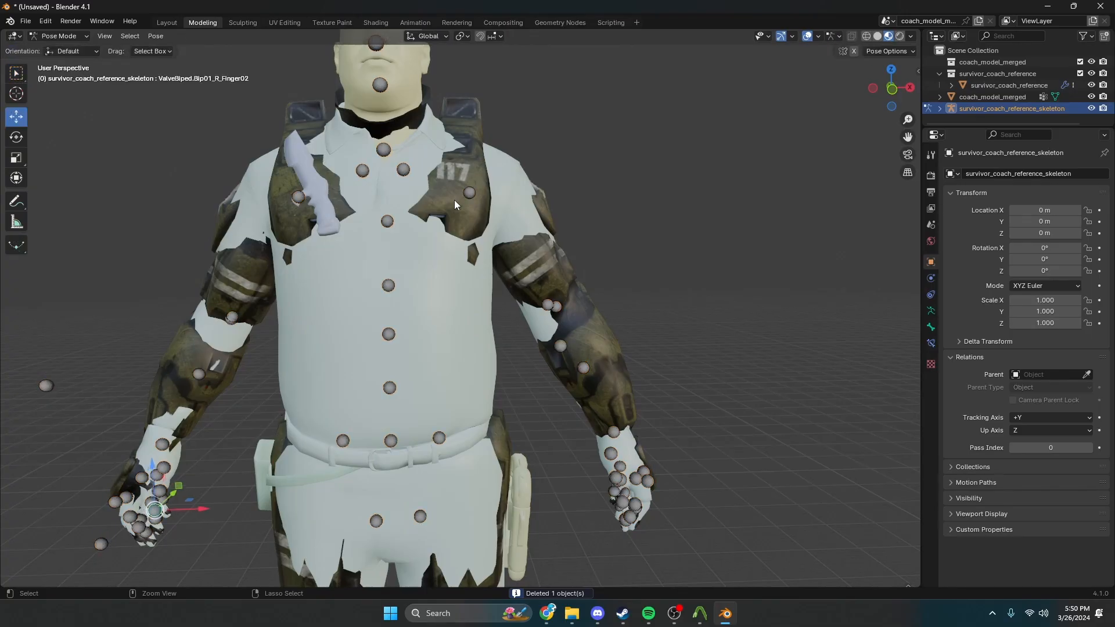
key("ctrl+z")
key("ctrl+shift+z")
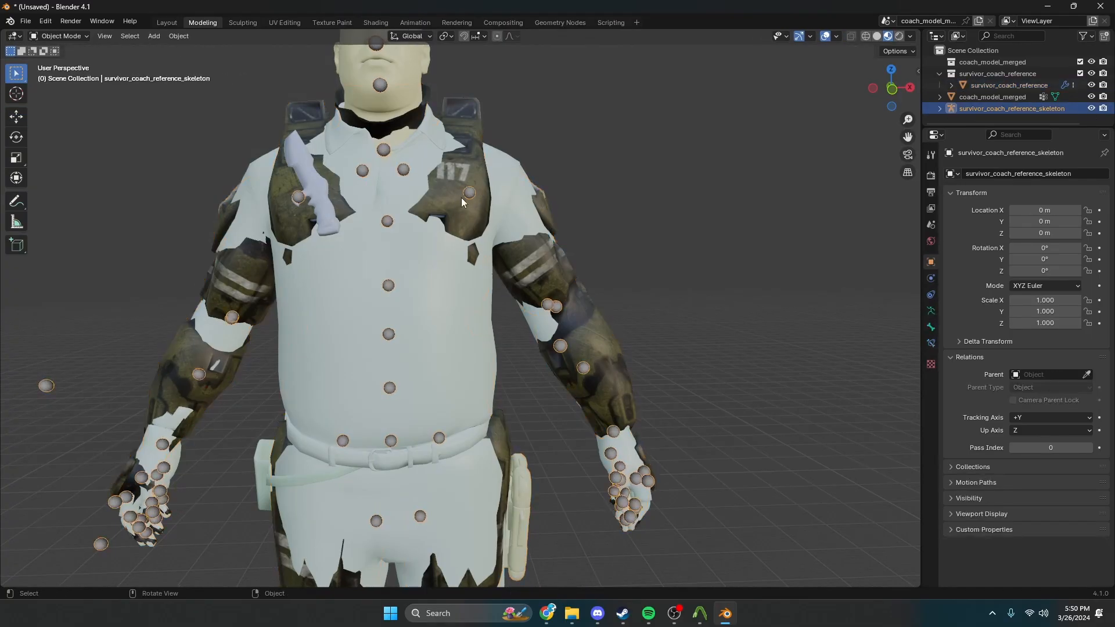
Try deleting the skeleton without converting the armor first, and undo the deletion
key("Delete")
scroll(464, 193, "down", 4)
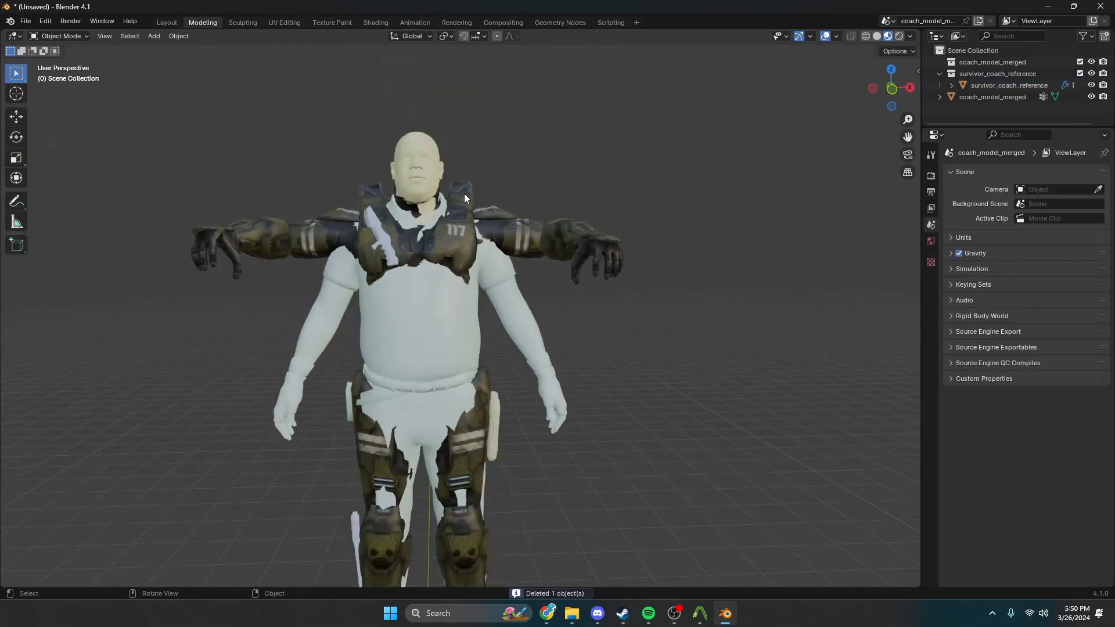
key("ctrl+z")
Convert the survivor_coach_reference armor to a mesh so it keeps its pose, and delete survivor_coach_reference_skeleton
left_click(506, 281)
right_click(506, 282)
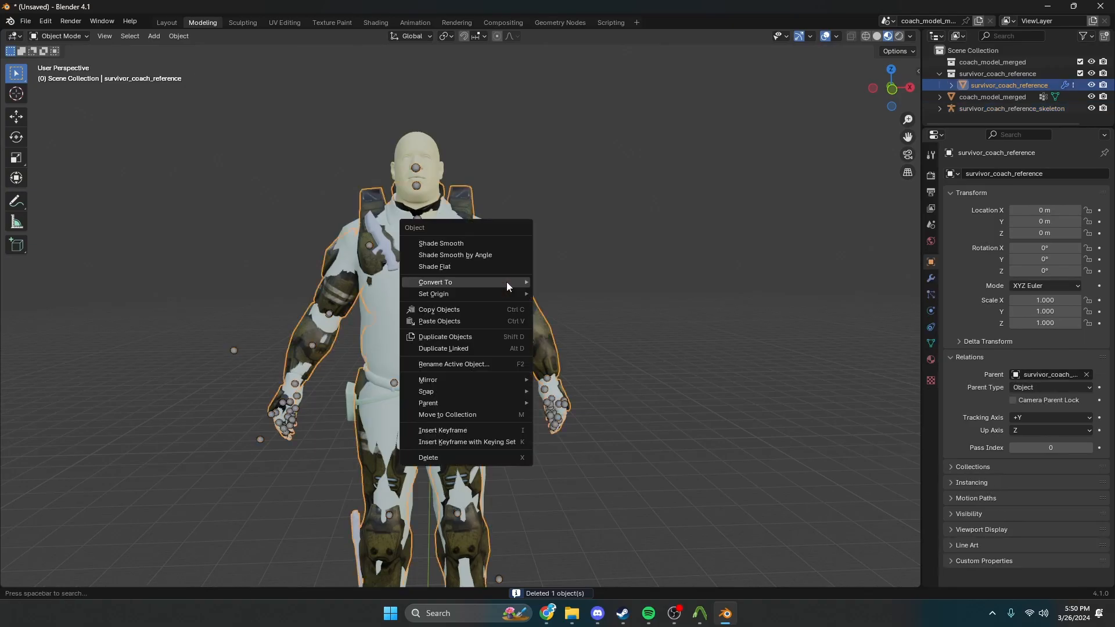
mouse_move(507, 281)
left_click(573, 297)
left_click(462, 242)
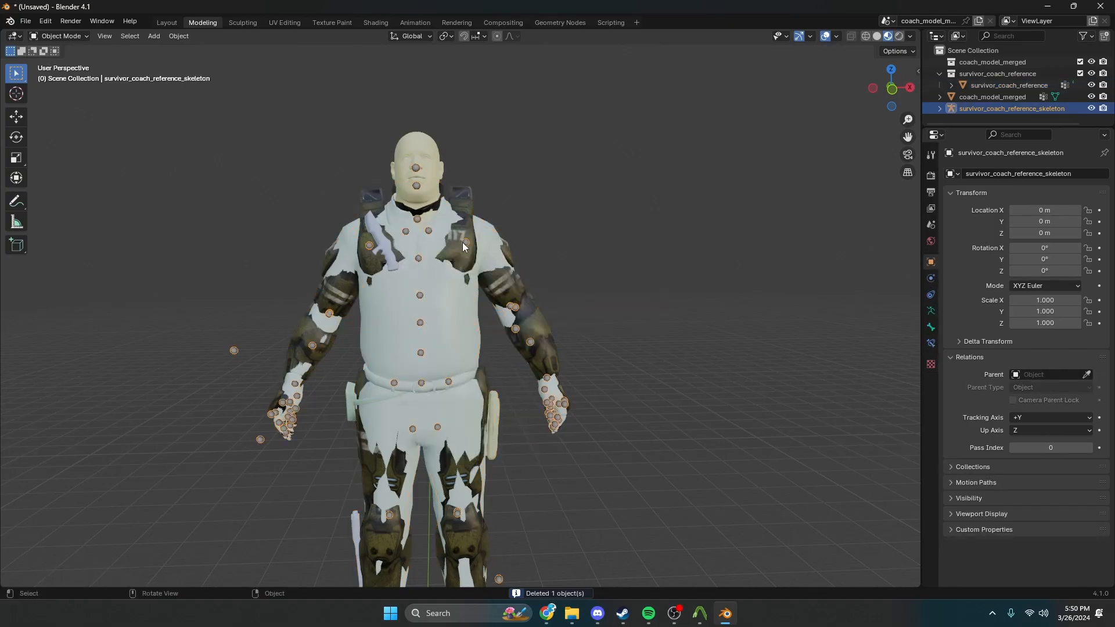
key("Delete")
Copy the survivor_coach_reference armor mesh to the clipboard and delete it from the scene
left_click(418, 299)
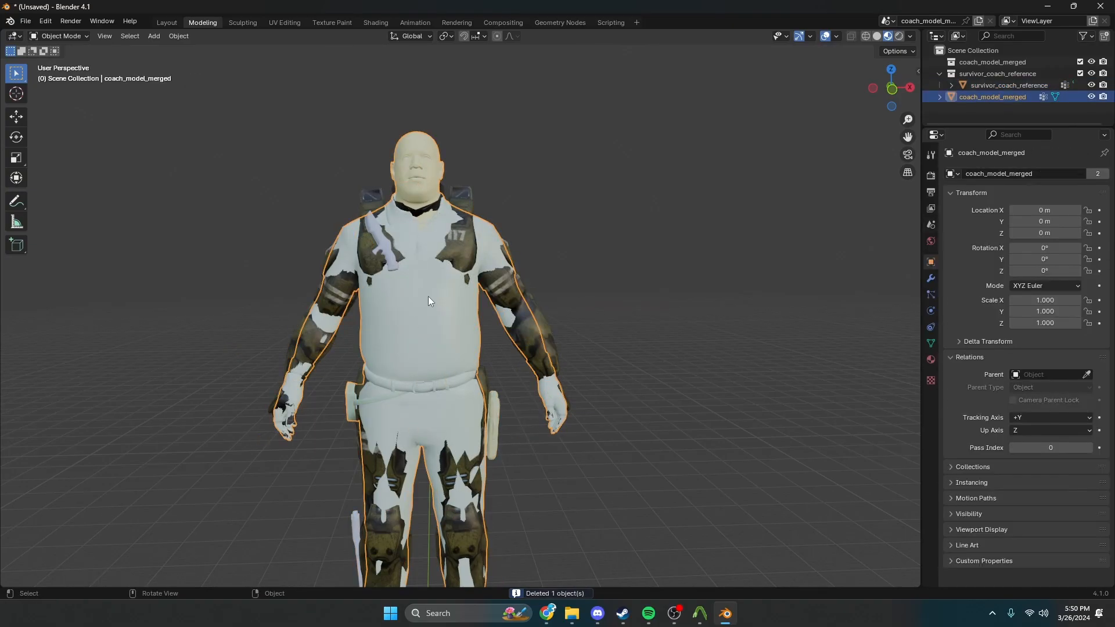
left_click(454, 258)
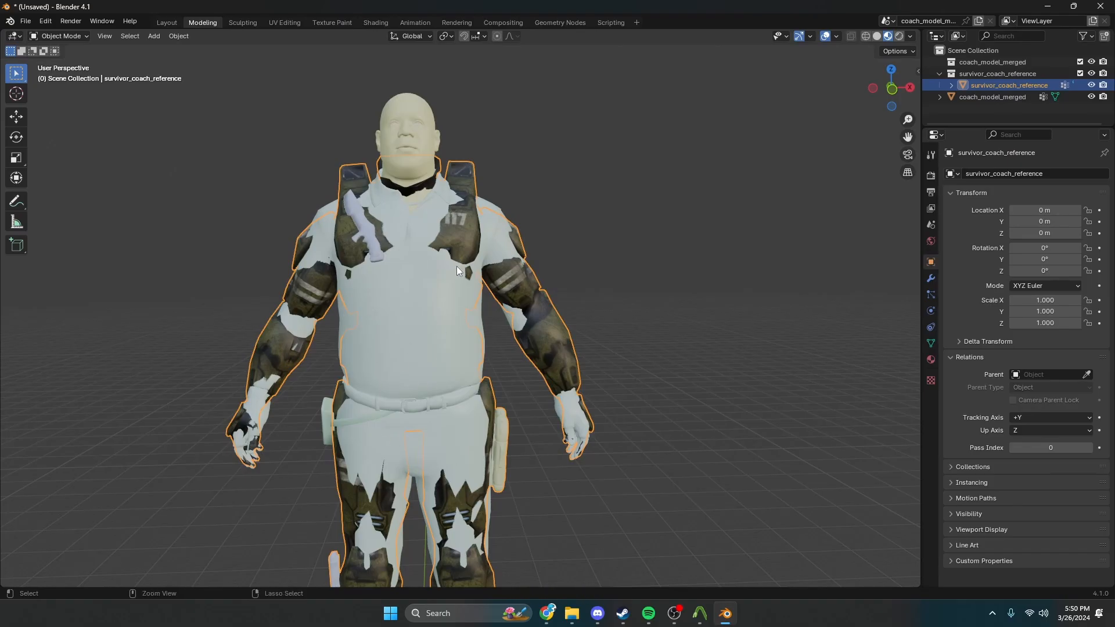
key("ctrl+c")
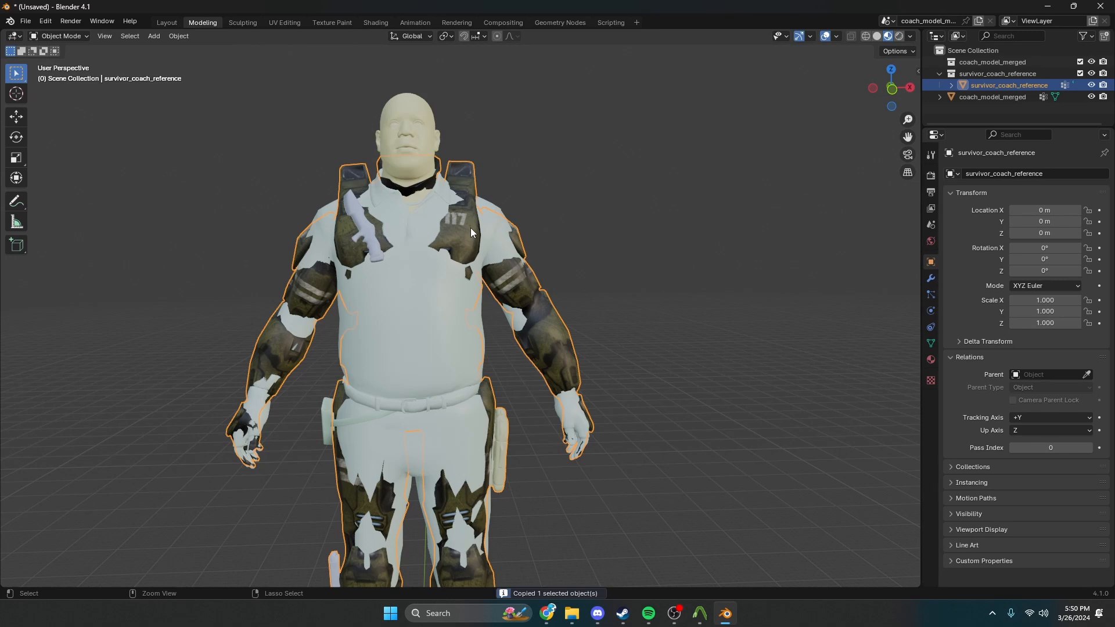
key("Delete")
Open the coach_model_merged body in Edit Mode, clear the selection and set the selection mode to faces
left_click(453, 232)
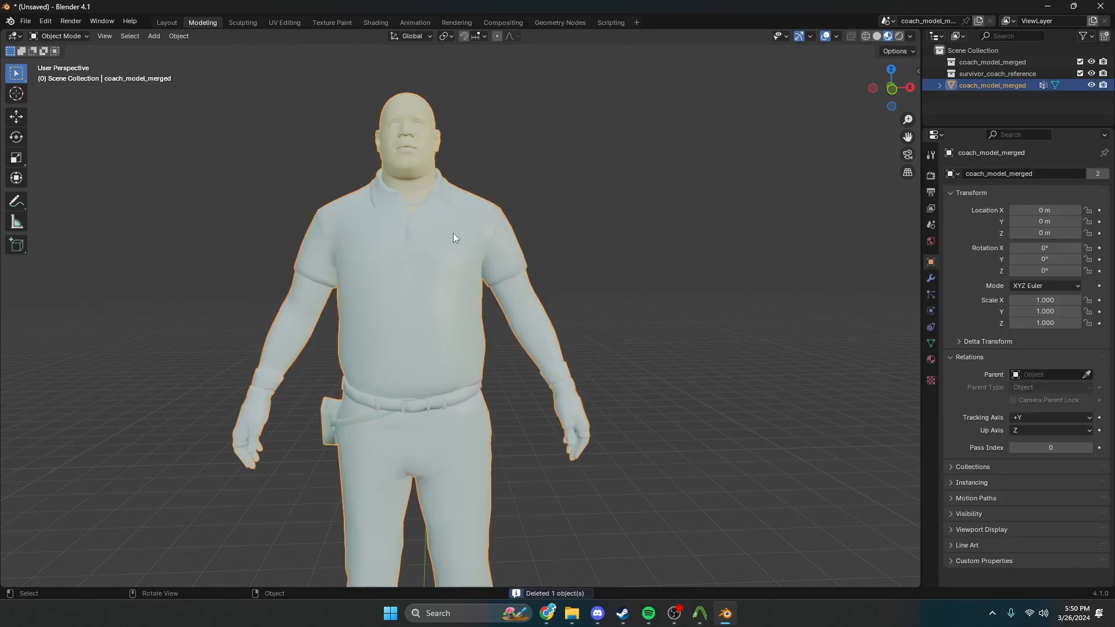
scroll(453, 232, "down", 3)
key("Tab")
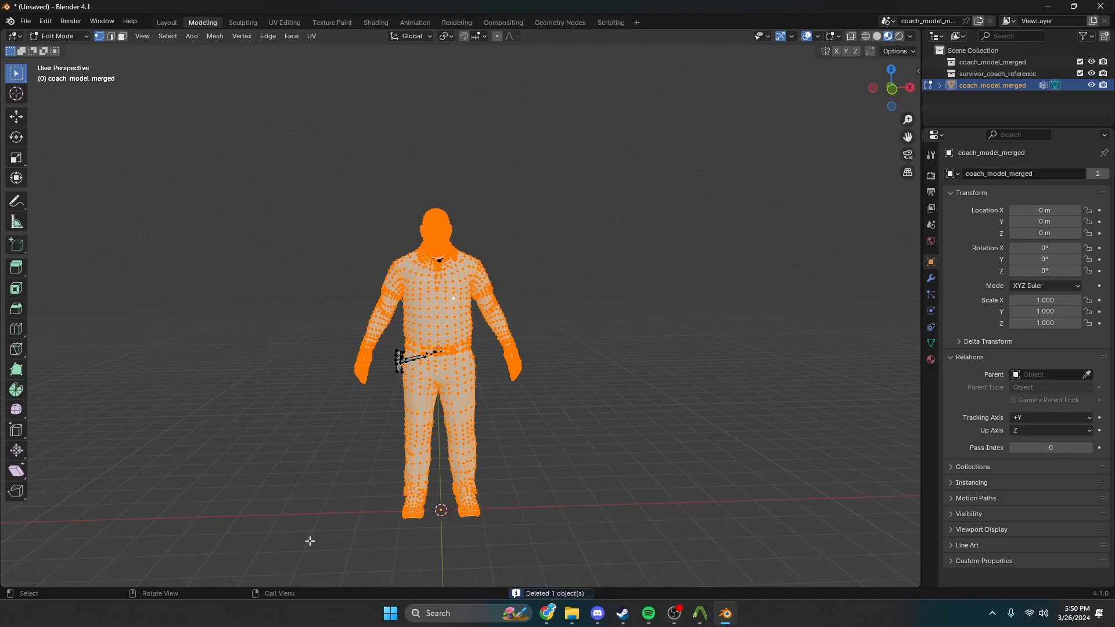
scroll(444, 429, "up", 8)
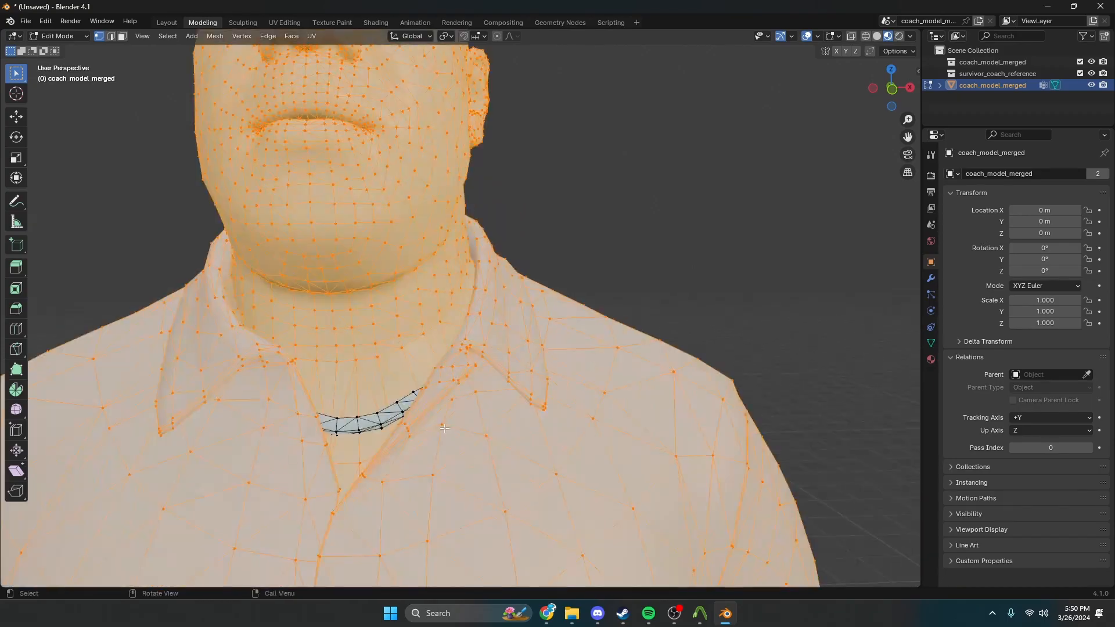
left_click(471, 322)
middle_click_drag(471, 322, 521, 302)
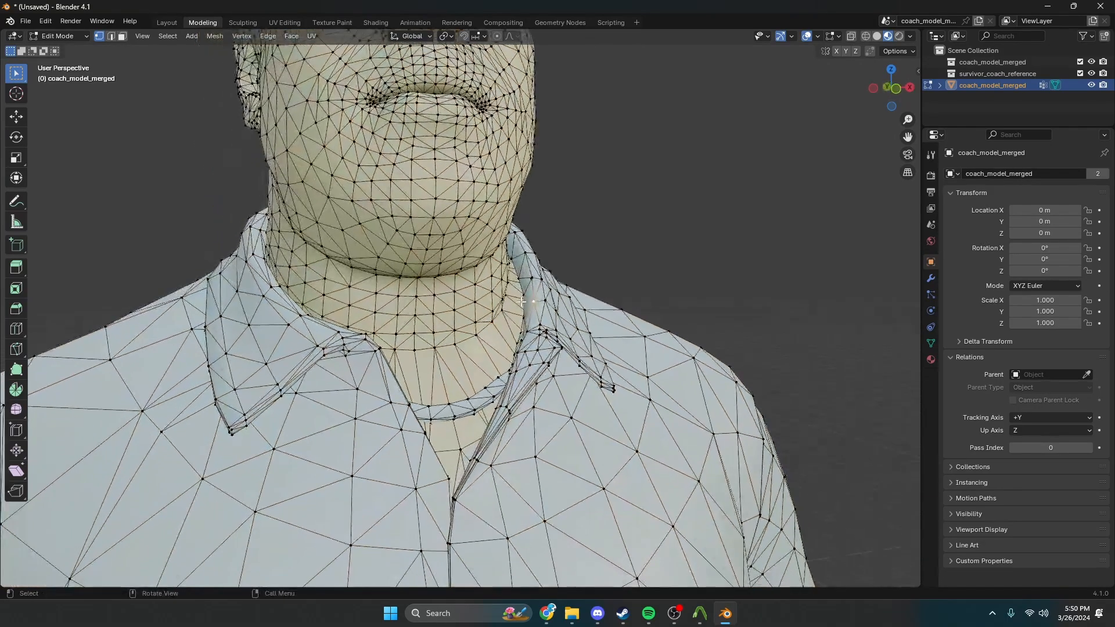
left_click(123, 36)
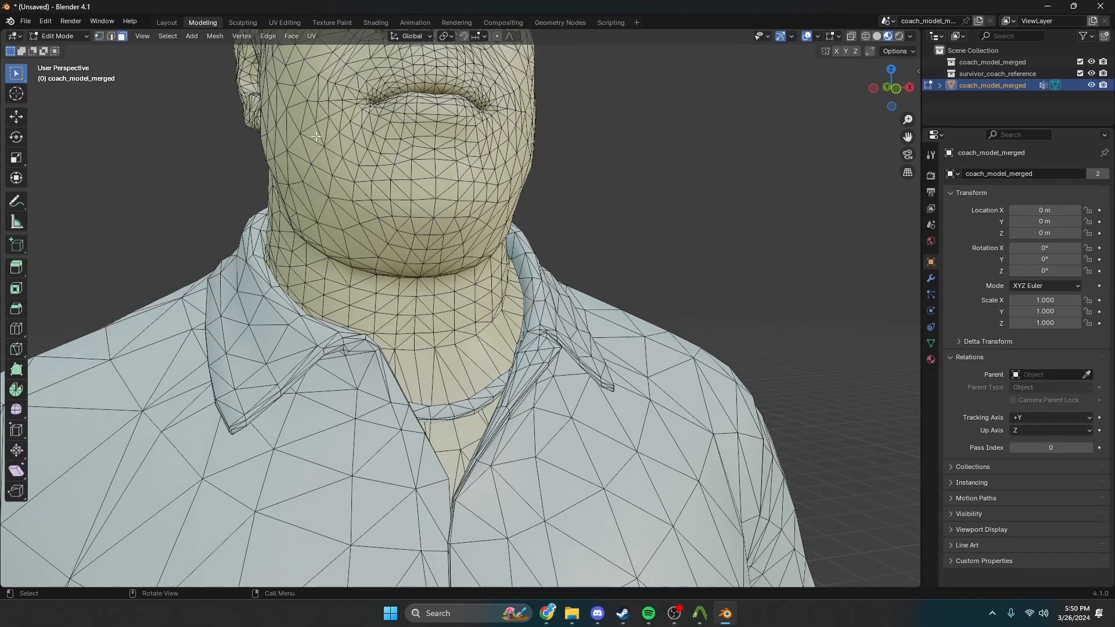
Delete the vertices of two box-selected patches on the shirt's shoulder and collar beside the neck
left_click_drag(606, 255, 531, 306)
key("x")
left_click(530, 309)
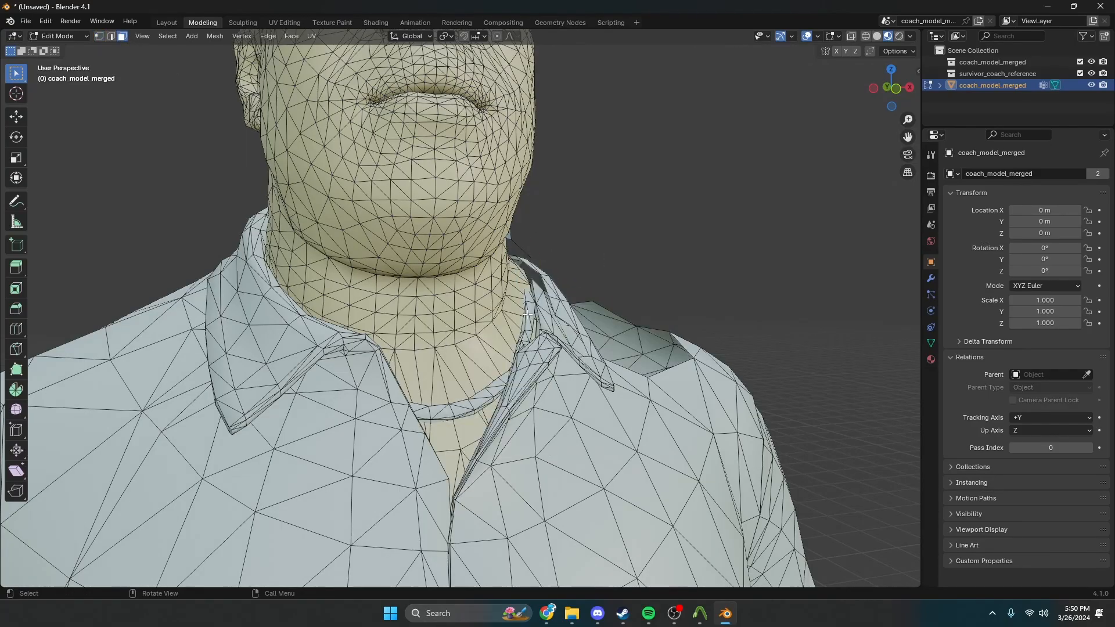
middle_click_drag(530, 309, 476, 360)
scroll(460, 308, "up", 7)
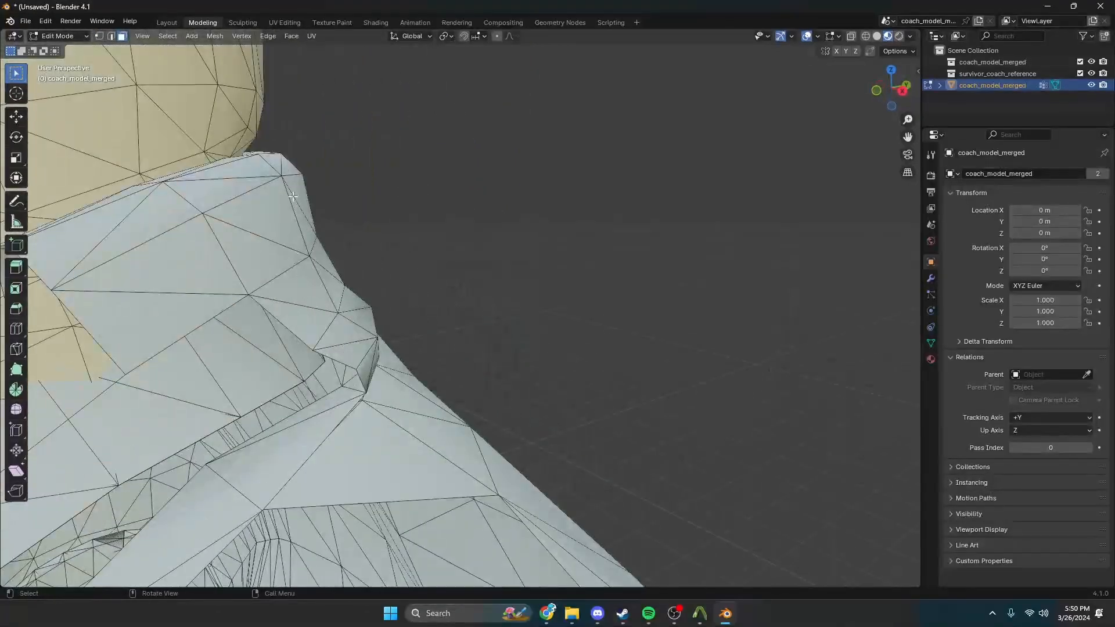
left_click_drag(293, 195, 173, 264)
key("x")
left_click(174, 266)
Delete the leftover collar faces lying against the side of the neck, removing their vertices
scroll(185, 277, "down", 3)
left_click(227, 388)
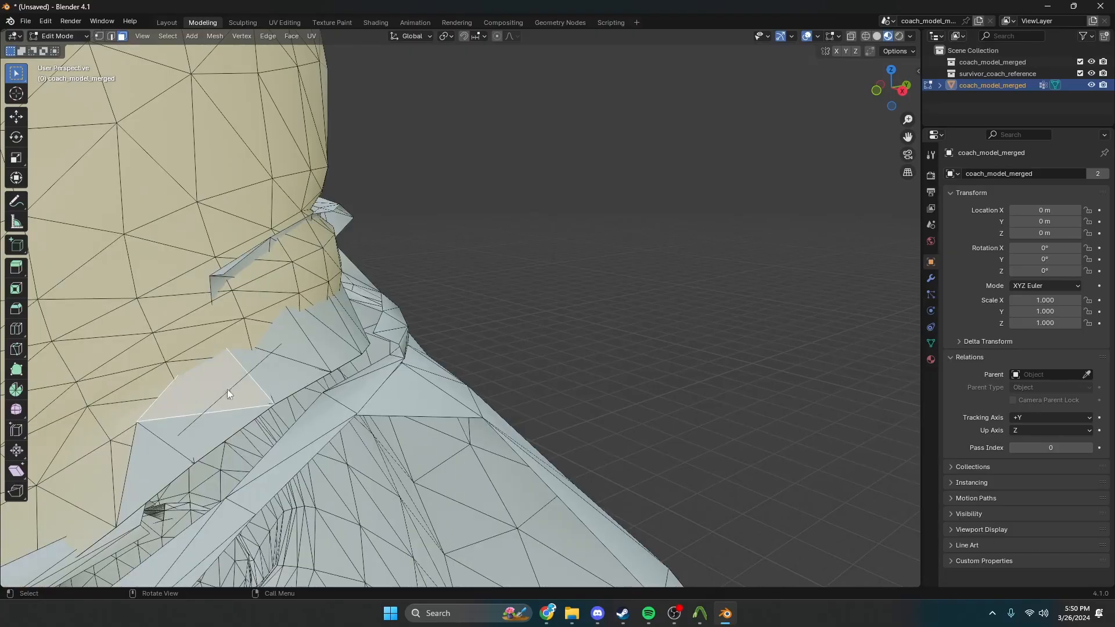
key("x")
left_click(228, 385)
key("x")
left_click(253, 249)
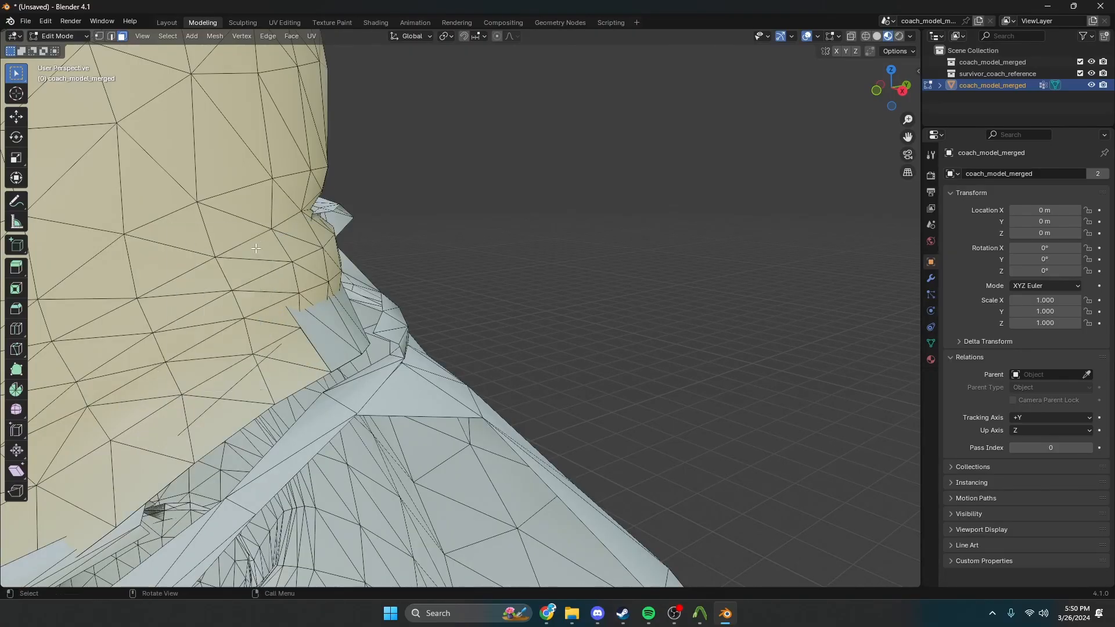
Delete the vertices of the remaining raised collar pieces around the side of the neck
scroll(312, 171, "up", 3)
left_click_drag(293, 152, 256, 173)
key("x")
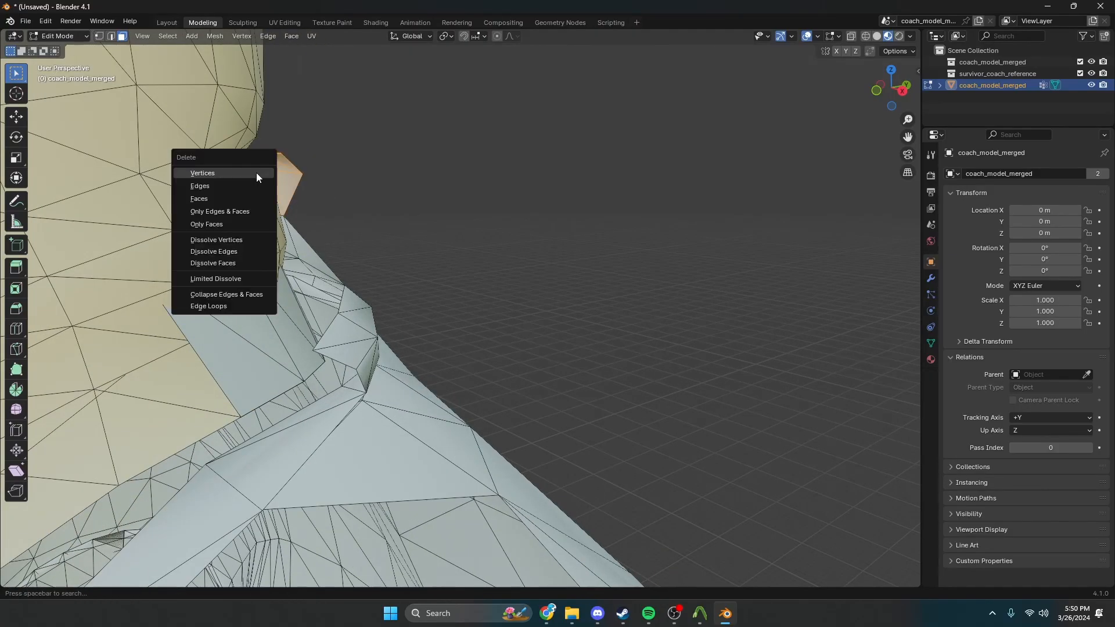
left_click(256, 173)
middle_click_drag(253, 231, 203, 238)
key("x")
left_click(210, 287)
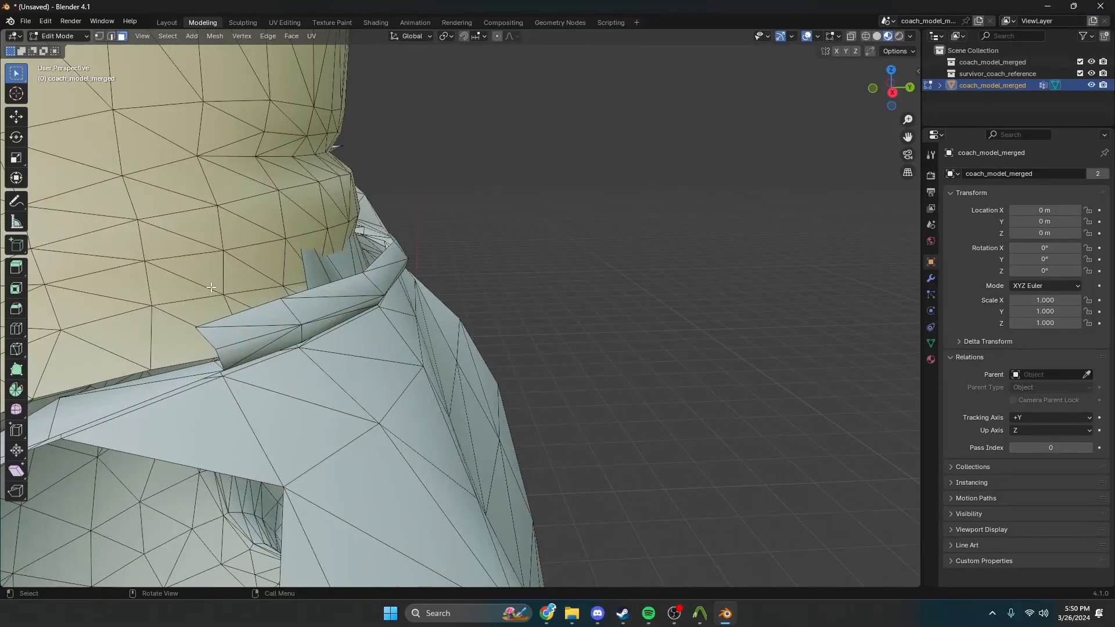
Try deleting the inner collar faces at the back of the neck, and undo the deletion
middle_click_drag(210, 286, 459, 273)
left_click_drag(534, 270, 533, 271)
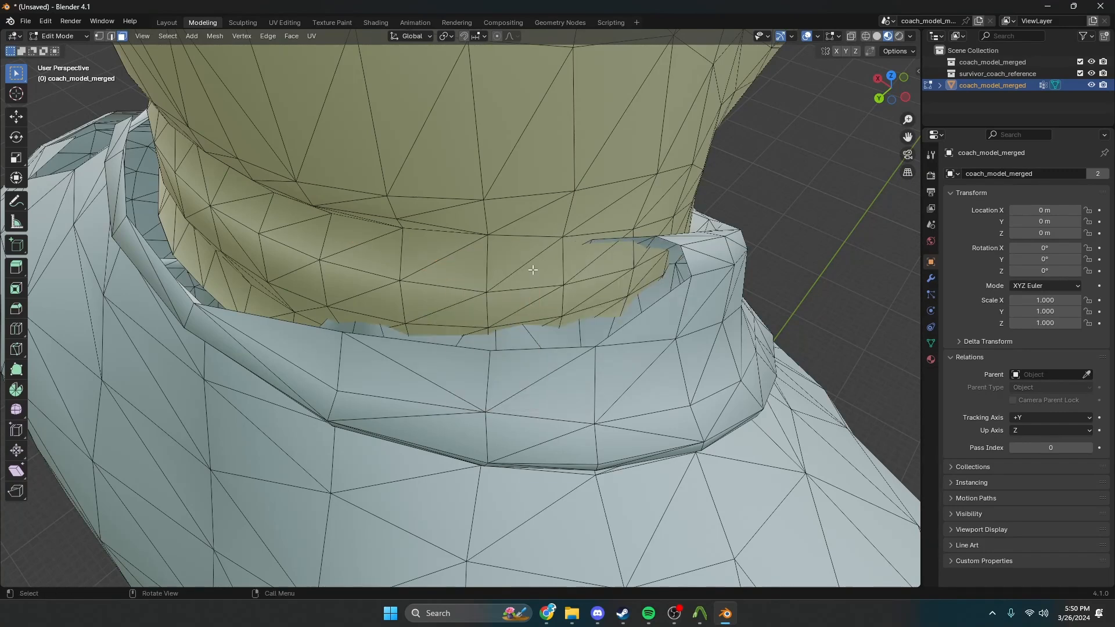
middle_click_drag(533, 270, 499, 370)
key("x")
left_click(353, 368)
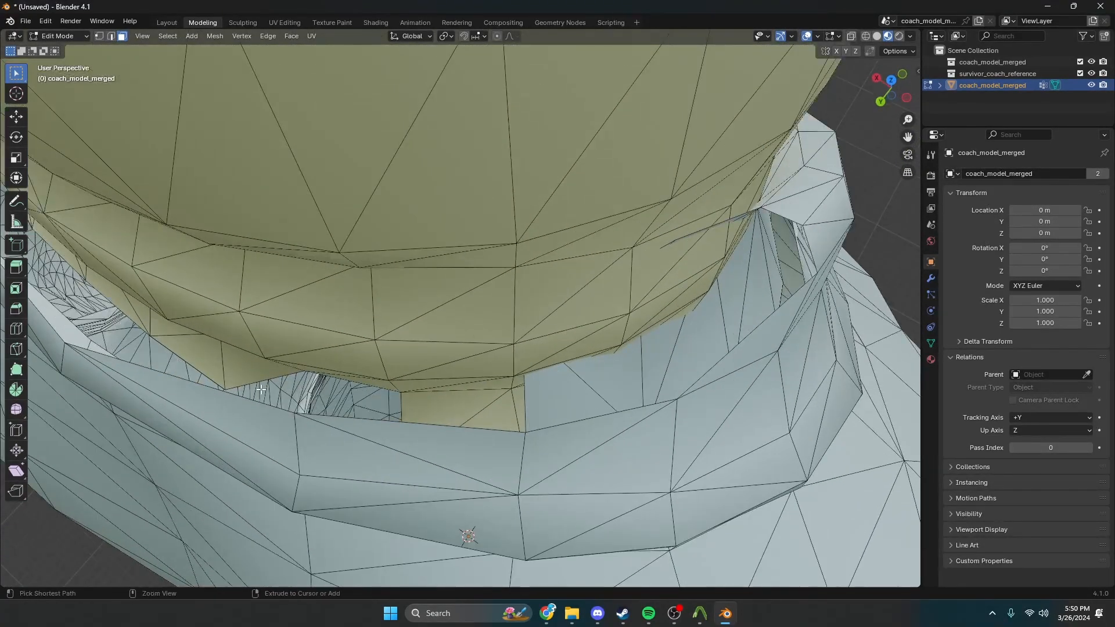
key("ctrl+z")
Select collar faces behind the neck and delete their vertices
left_click(292, 366)
left_click(543, 392)
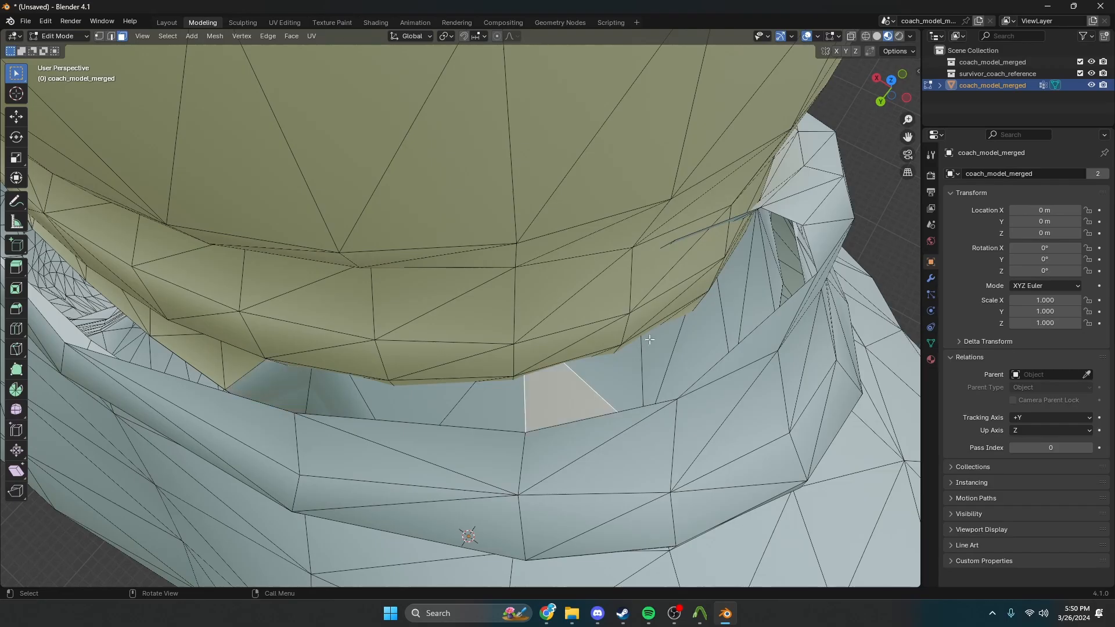
left_click(701, 314)
middle_click_drag(700, 314, 441, 327)
left_click(672, 263)
key("x")
left_click(673, 263)
Delete the vertices of the upper collar faces running from the back of the neck around its other side
left_click(489, 365)
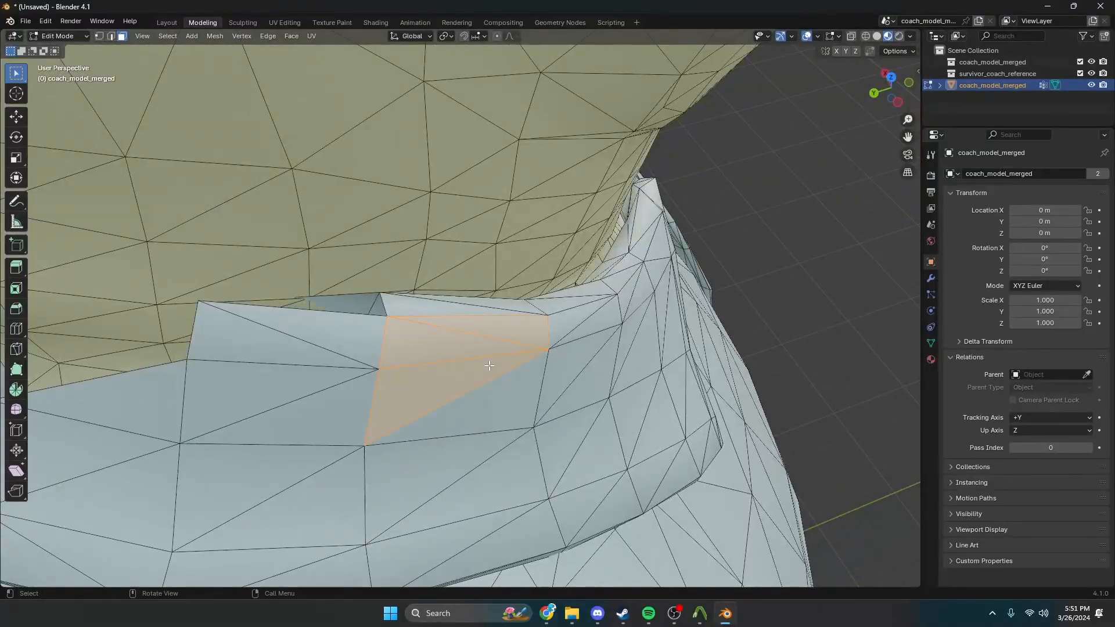
key("x")
left_click(489, 366)
key("x")
left_click(402, 309)
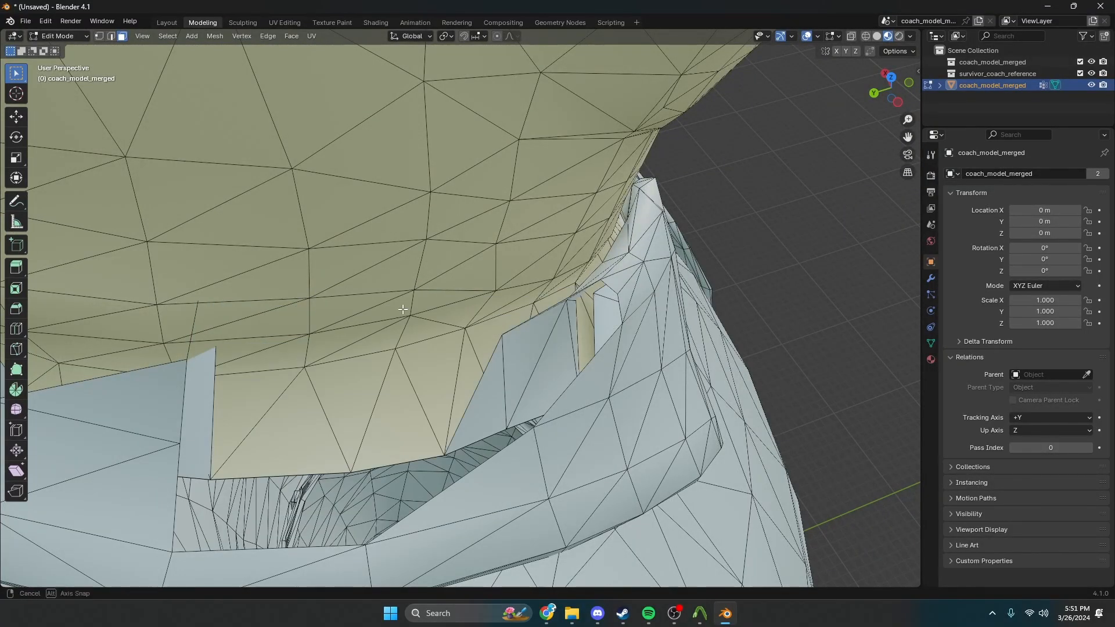
middle_click_drag(402, 309, 461, 293)
key("x")
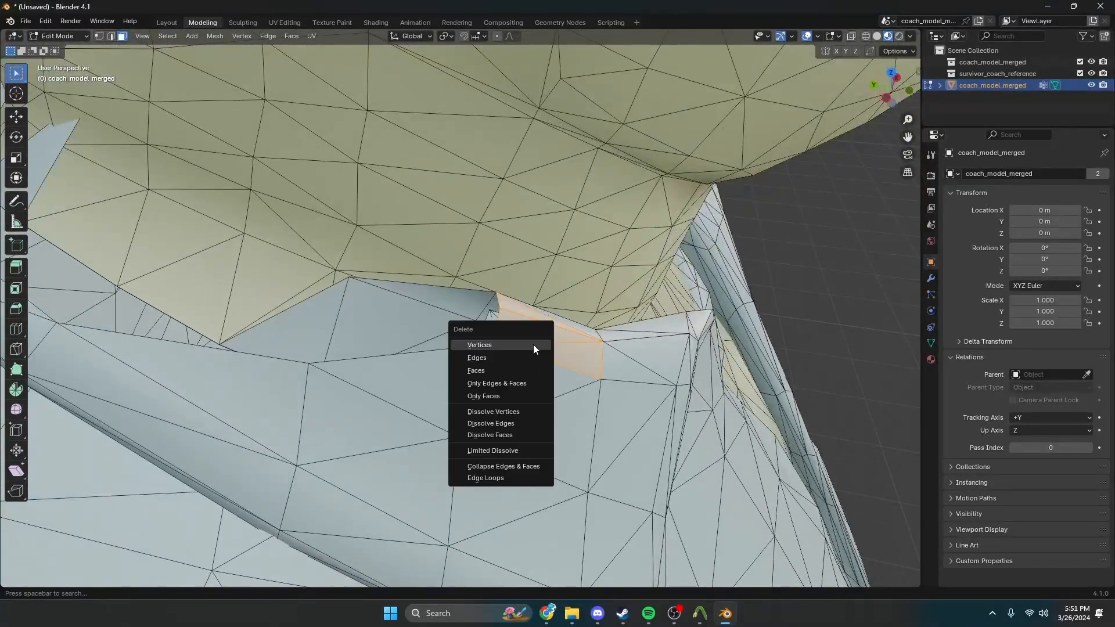
left_click(530, 343)
Save the project as "coach master chief" in the blender files folder
left_click(26, 20)
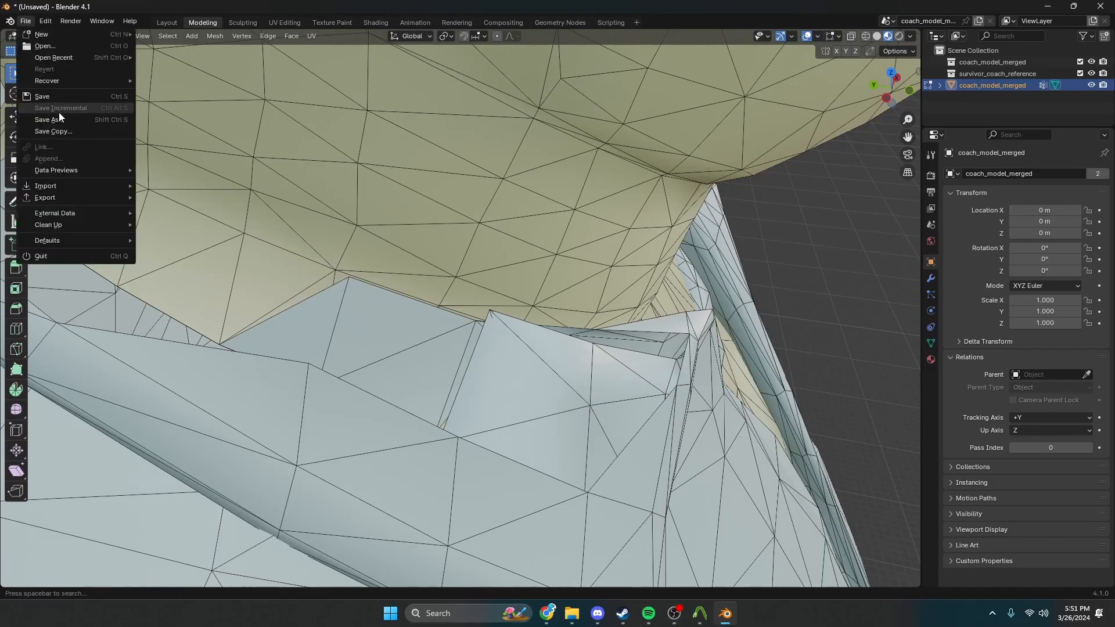
left_click(58, 114)
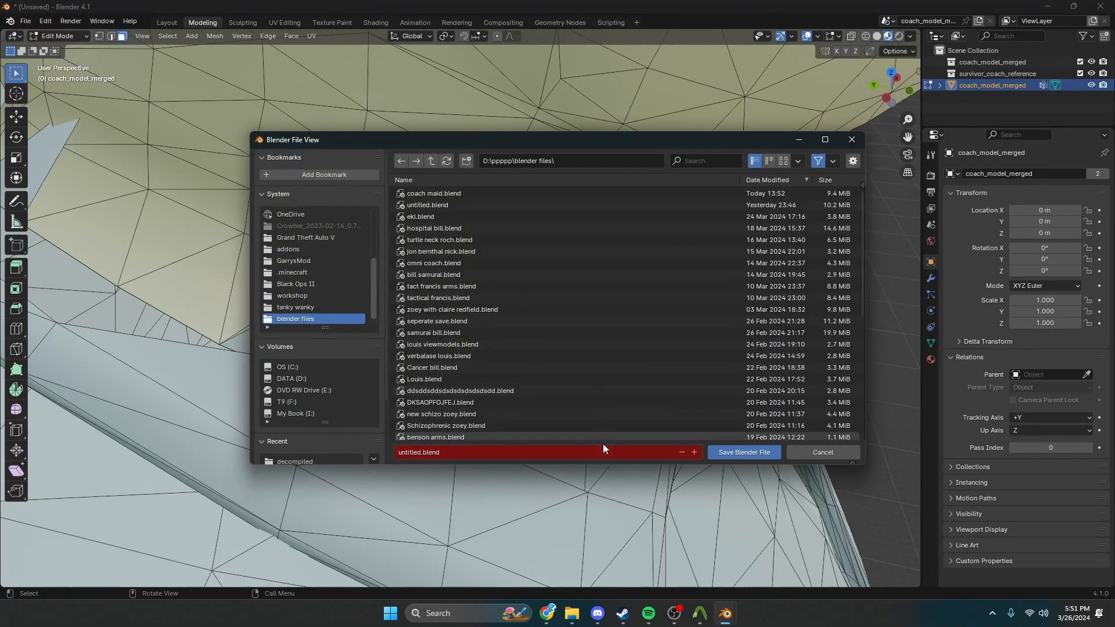
left_click(586, 455)
type("coach master chief")
left_click(726, 450)
Delete the vertices of the inner collar faces around the front side of the neck
left_click(416, 343)
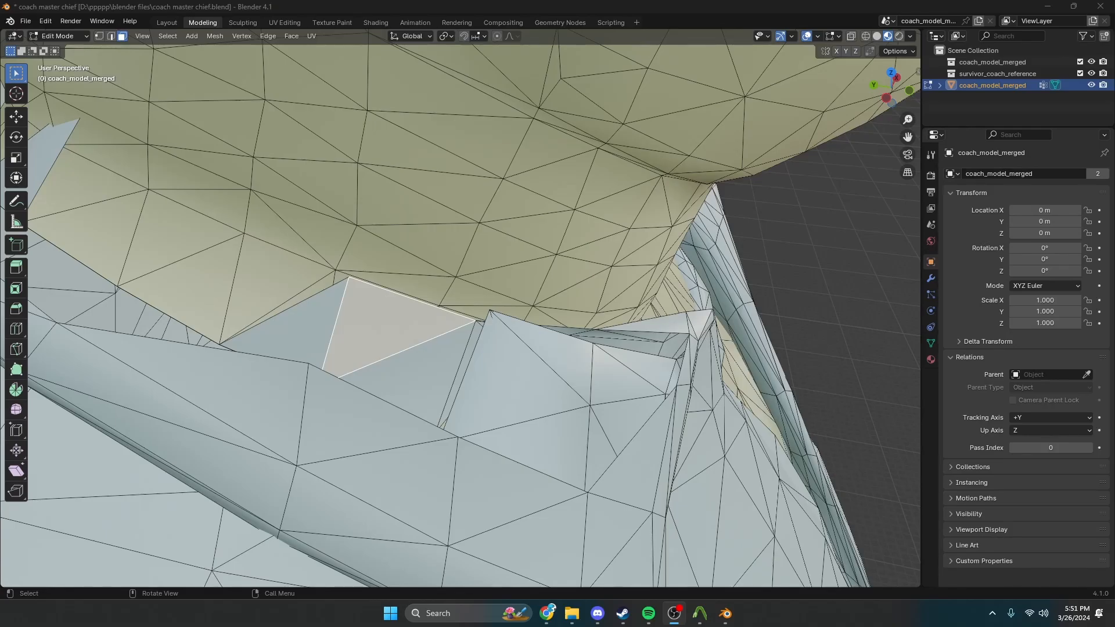
left_click(493, 319)
key("x")
left_click(493, 319)
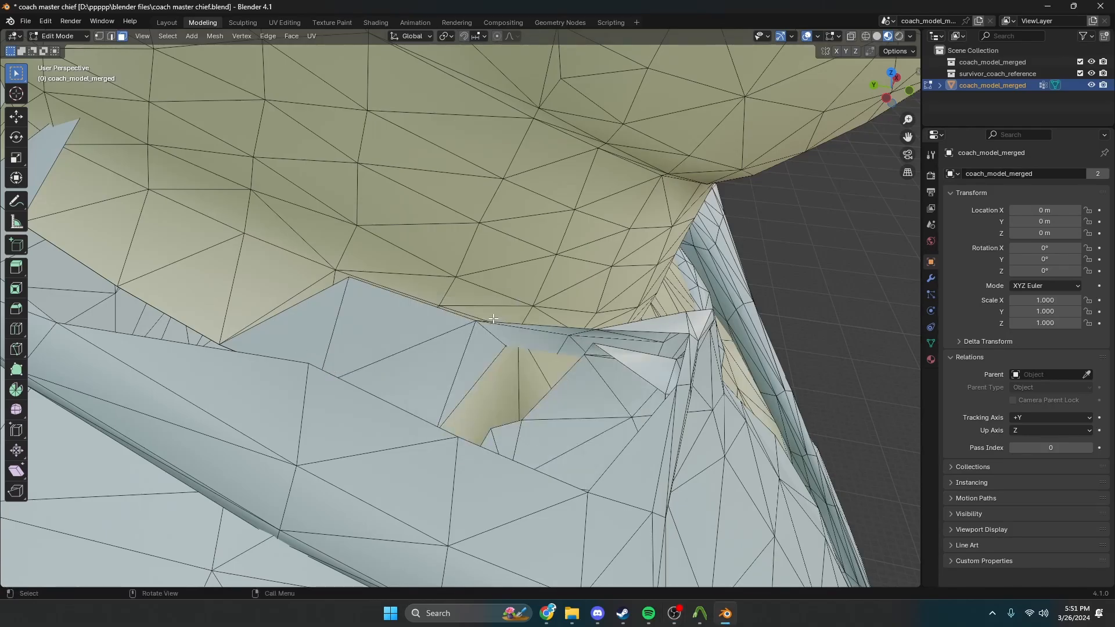
left_click(504, 330)
key("x")
left_click(503, 330)
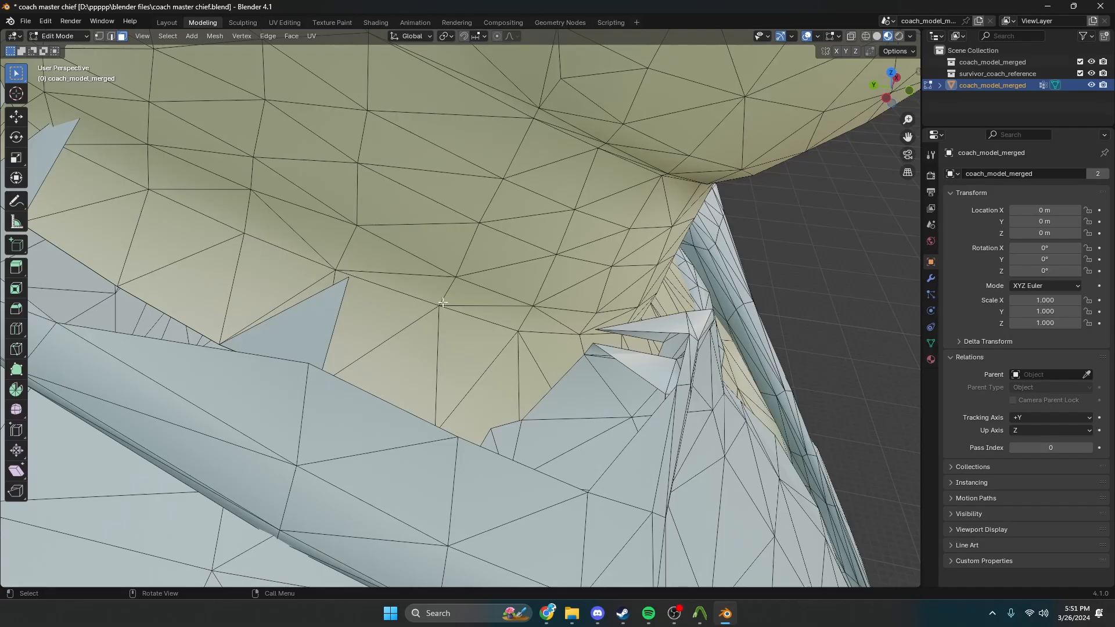
Examine the trimmed collar in wireframe shading and in Object Mode, and return to face editing in Material Preview
middle_click_drag(443, 303, 436, 281)
key("z")
left_click(368, 335)
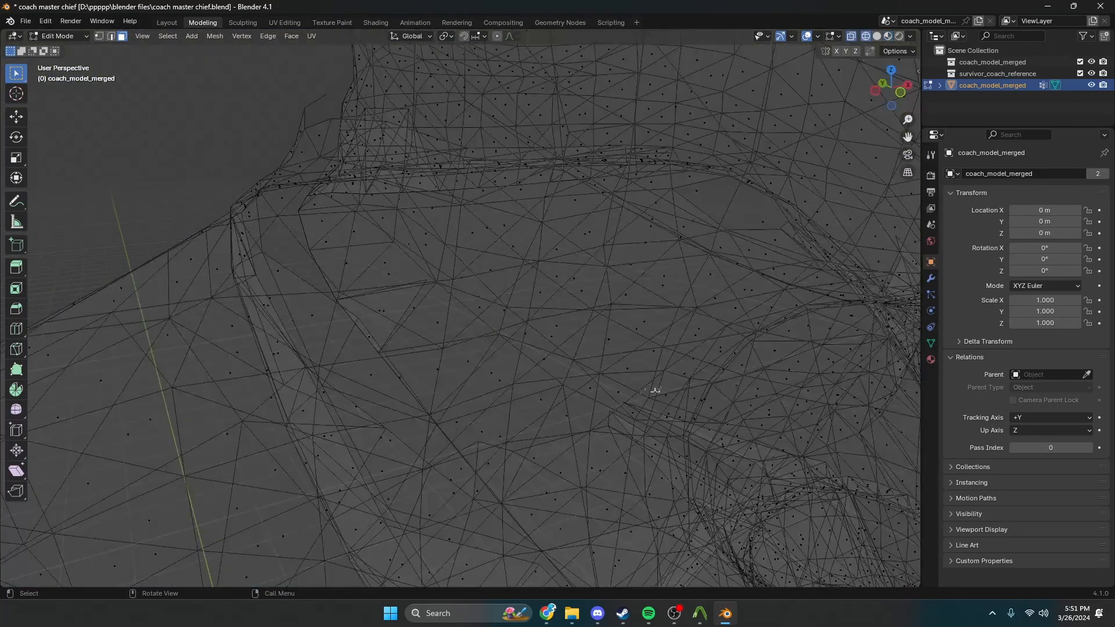
left_click(889, 36)
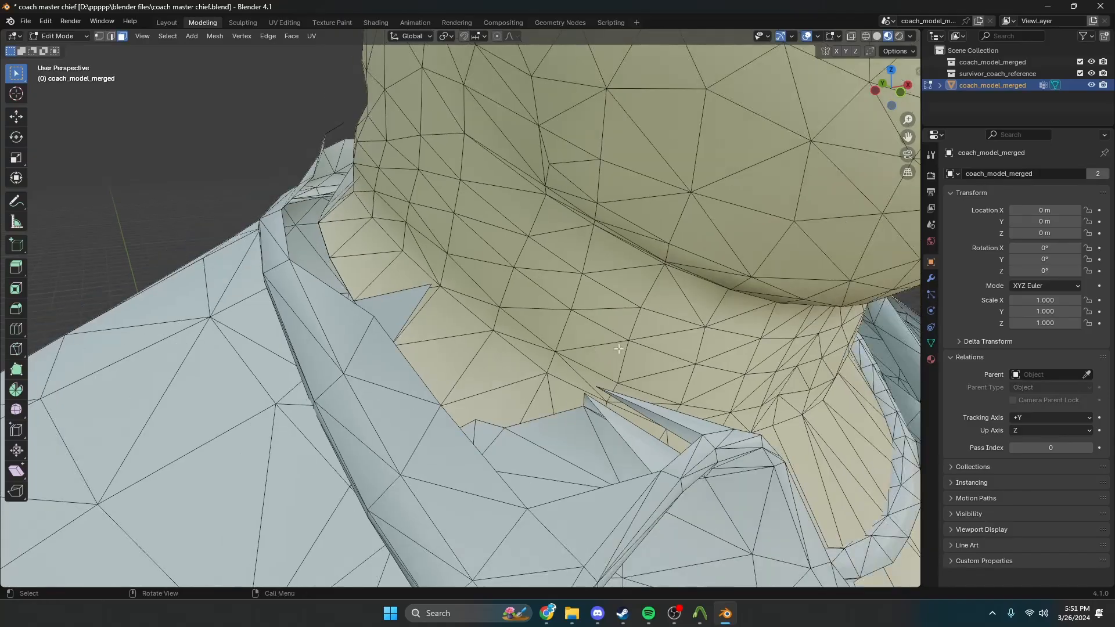
scroll(618, 348, "down", 10)
key("Tab")
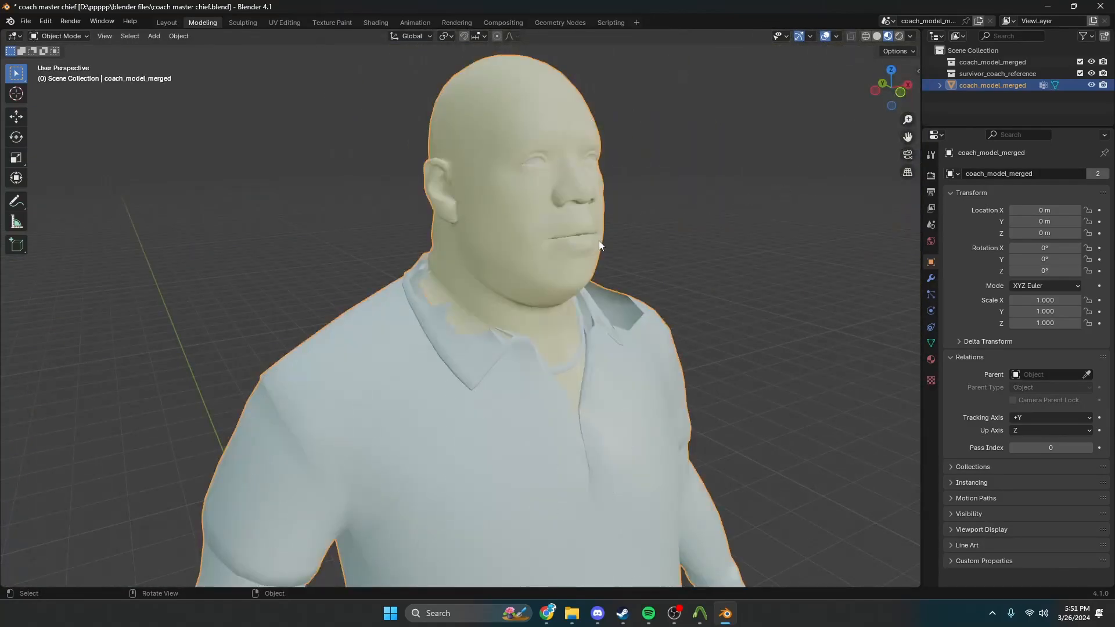
key("Tab")
scroll(599, 244, "up", 10)
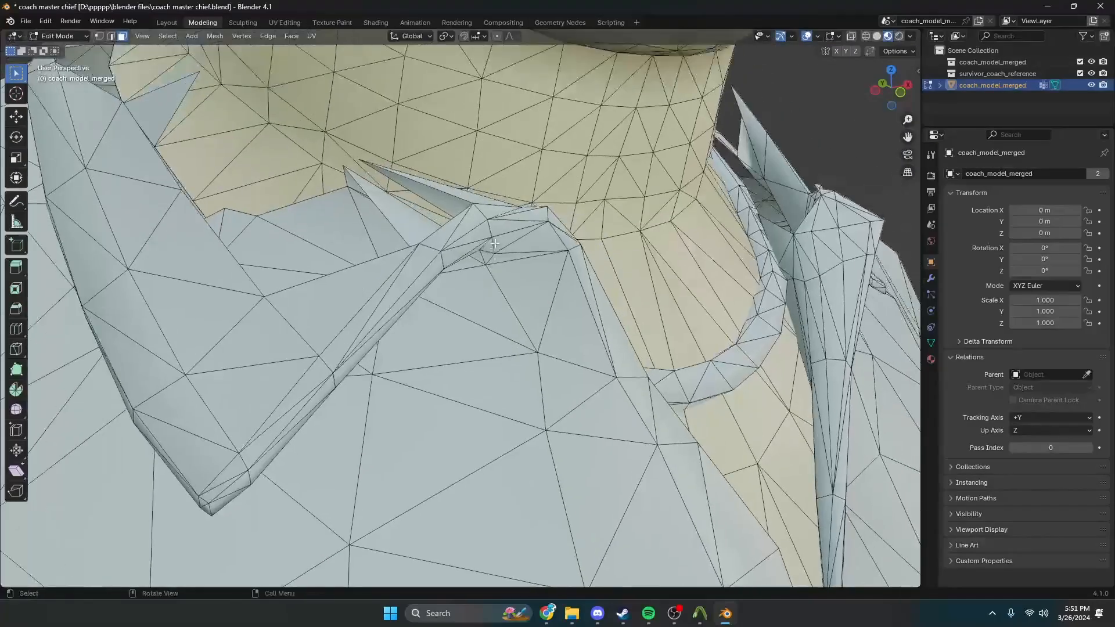
Delete the vertices of the peaked front collar faces between the collar flap and the throat
left_click(497, 247)
key("x")
left_click(506, 267)
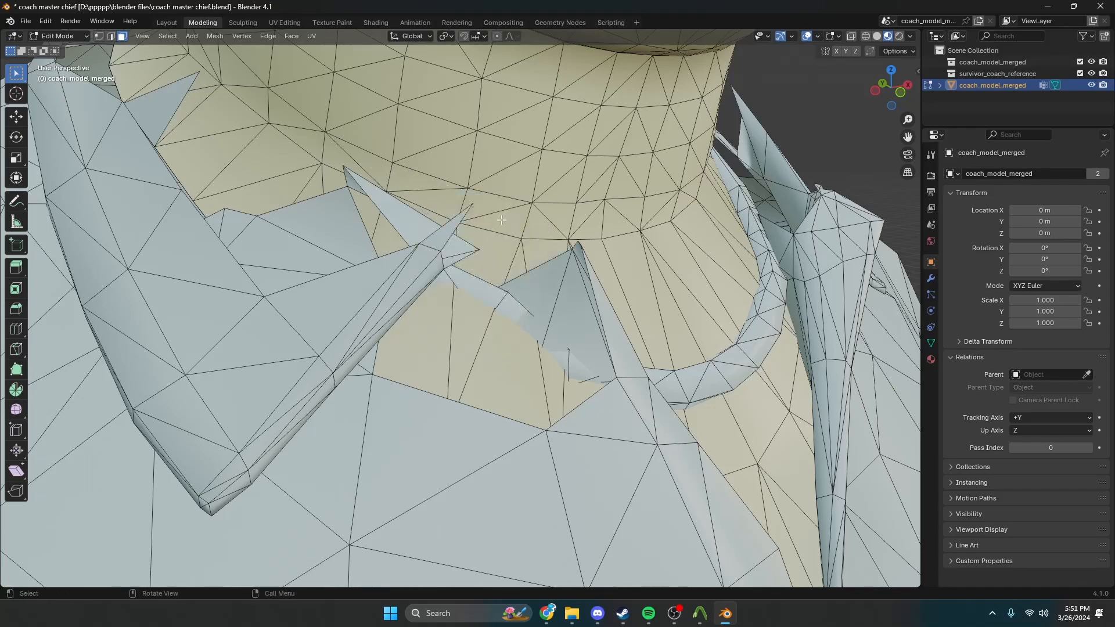
left_click(574, 282)
key("x")
left_click(573, 283)
left_click(608, 311)
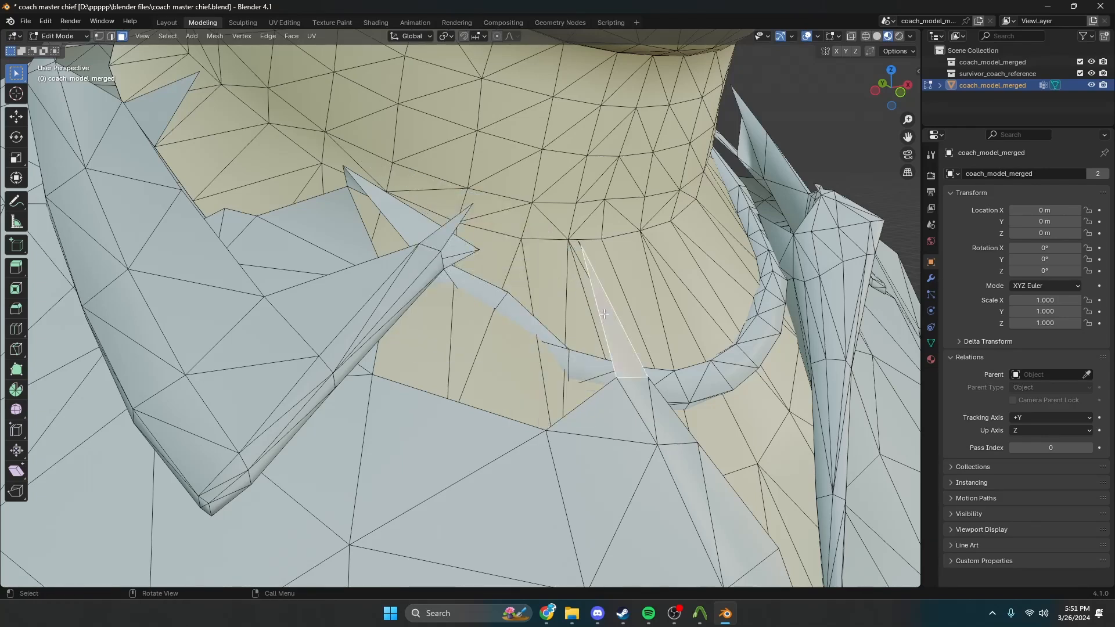
key("x")
left_click(607, 312)
Delete the vertices of the pointed collar remnants and the folded flap beside the throat
left_click(435, 246)
key("x")
left_click(435, 246)
left_click(435, 245)
key("x")
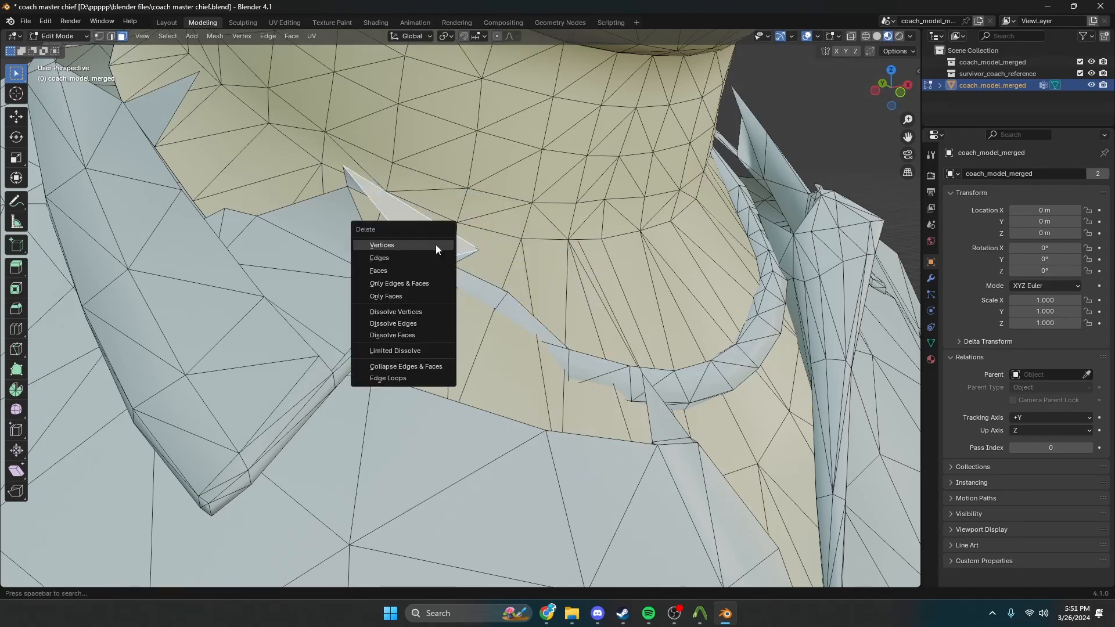
left_click(436, 245)
left_click(459, 272)
key("x")
left_click(459, 272)
Try deleting the vertices of the forearm faces just above one glove's cuff
scroll(459, 272, "down", 4)
scroll(459, 272, "down", 5)
middle_click_drag(460, 272, 396, 261)
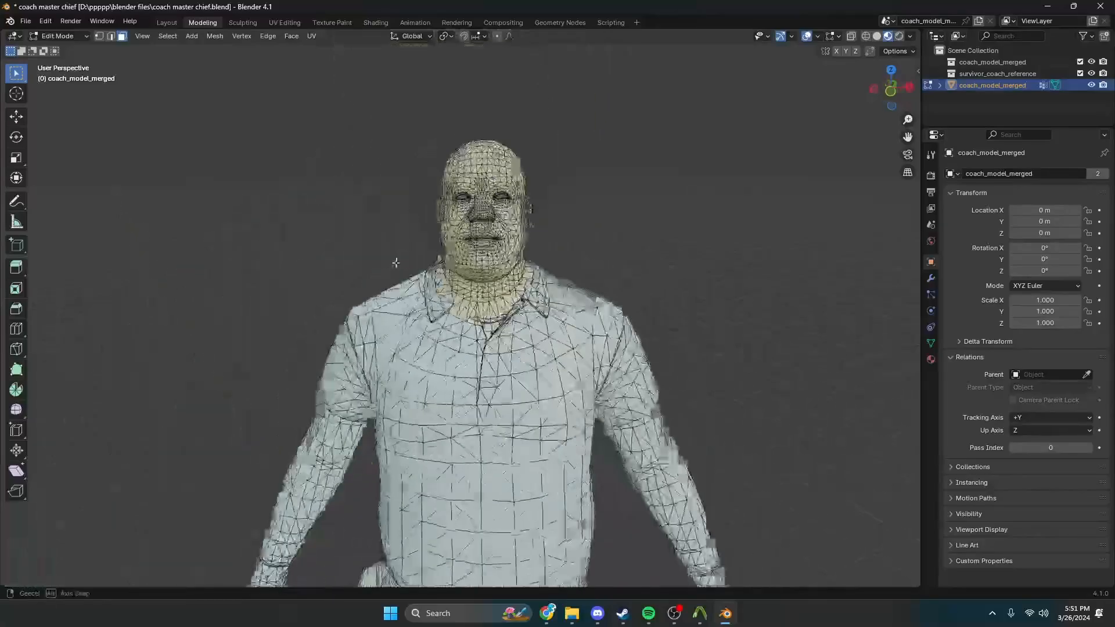
scroll(395, 262, "down", 3)
middle_click_drag(587, 450, 465, 316, "shift")
scroll(464, 317, "up", 6)
scroll(387, 199, "up", 1)
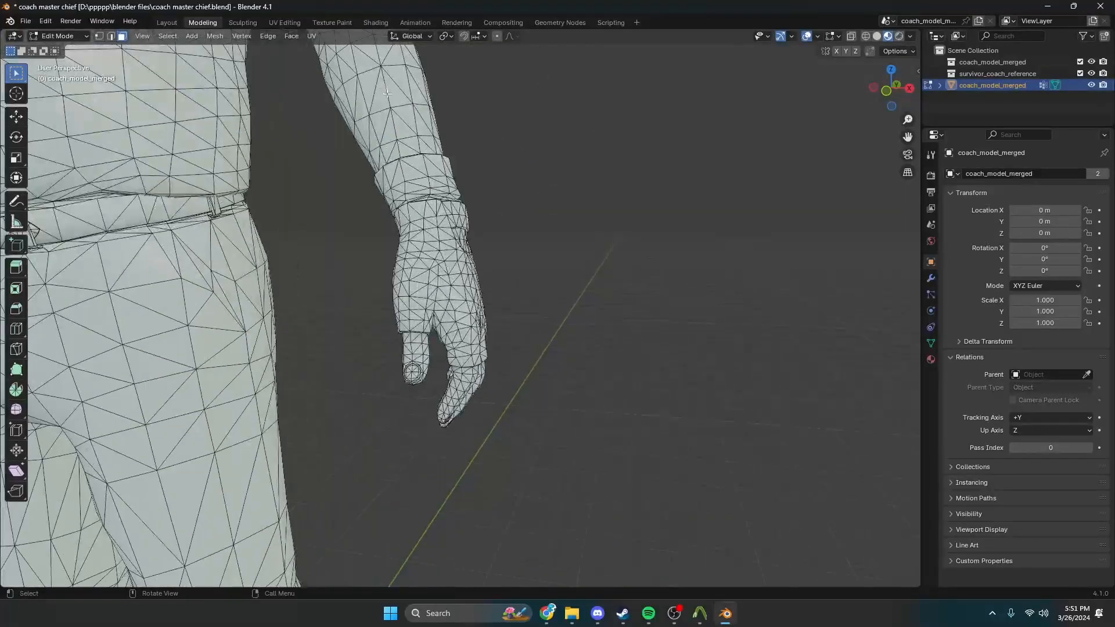
left_click_drag(428, 91, 455, 144)
key("x")
left_click(455, 145)
middle_click_drag(456, 145, 551, 147)
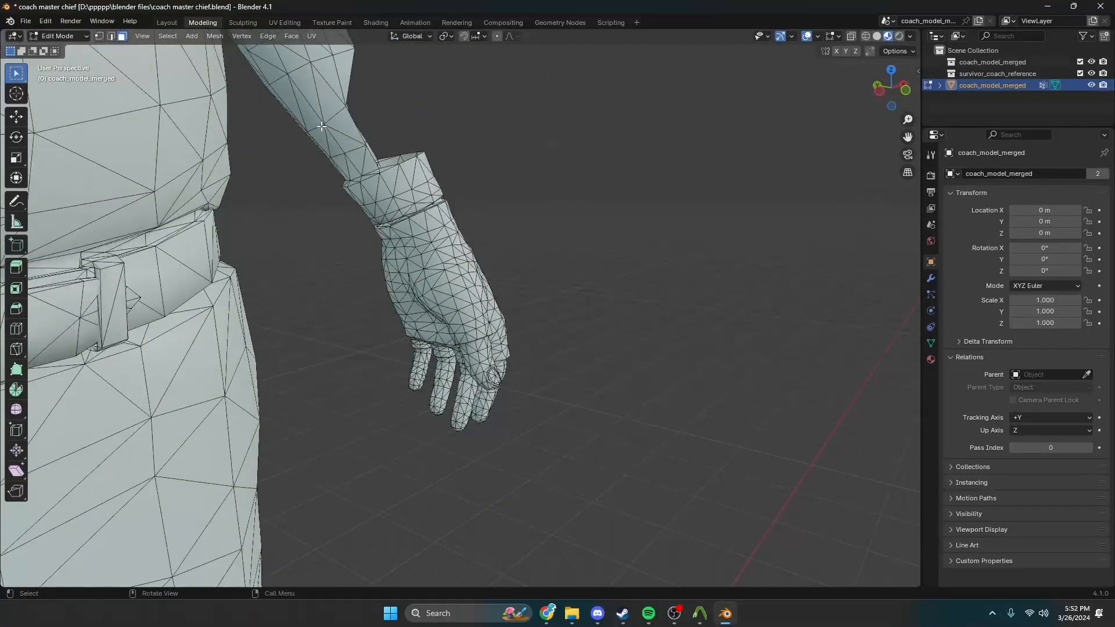
left_click_drag(321, 127, 361, 151)
key("x")
left_click(361, 151)
scroll(394, 182, "down", 5)
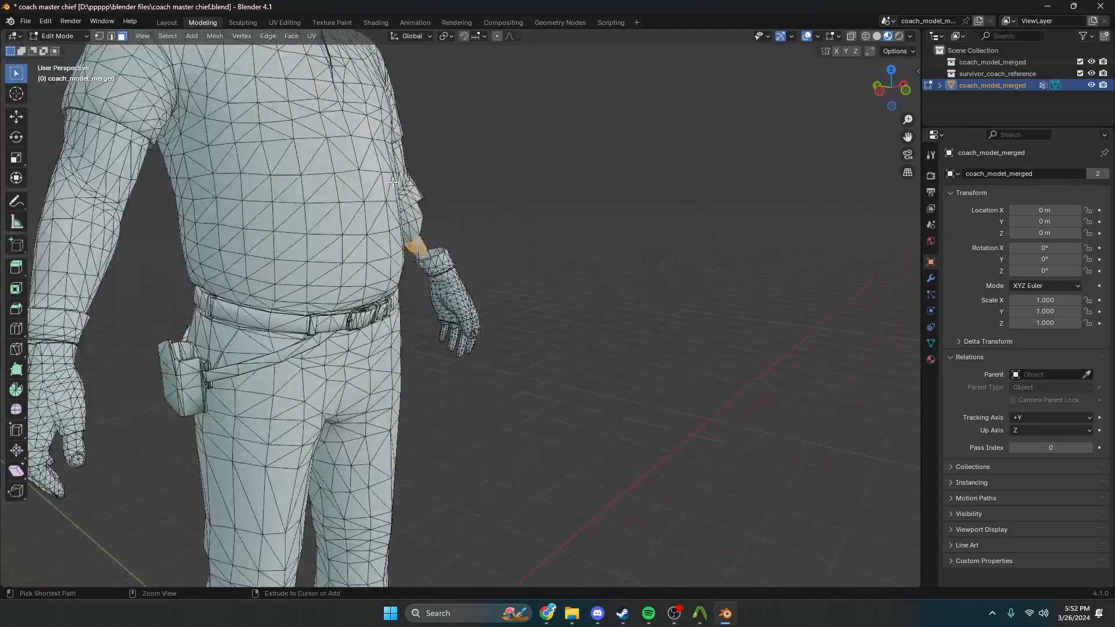
Delete the vertices of the collar flap and adjoining shoulder faces on the coach's right side
middle_click_drag(393, 182, 510, 192)
scroll(510, 193, "down", 1)
middle_click_drag(604, 221, 677, 418, "shift")
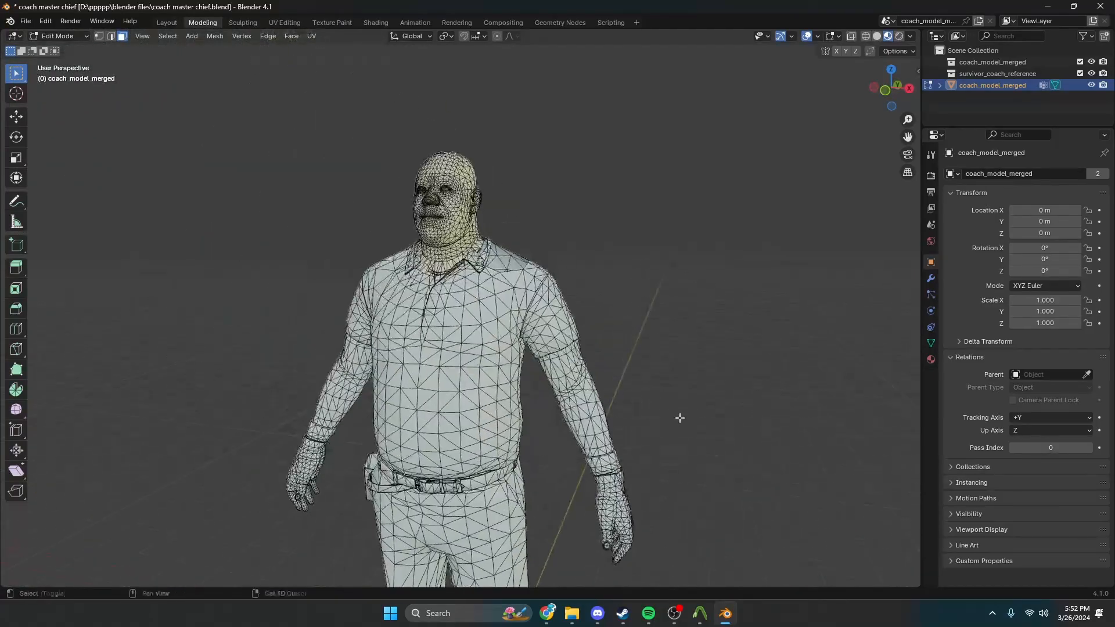
scroll(677, 418, "up", 5)
middle_click_drag(348, 175, 480, 324, "shift")
scroll(480, 324, "up", 3)
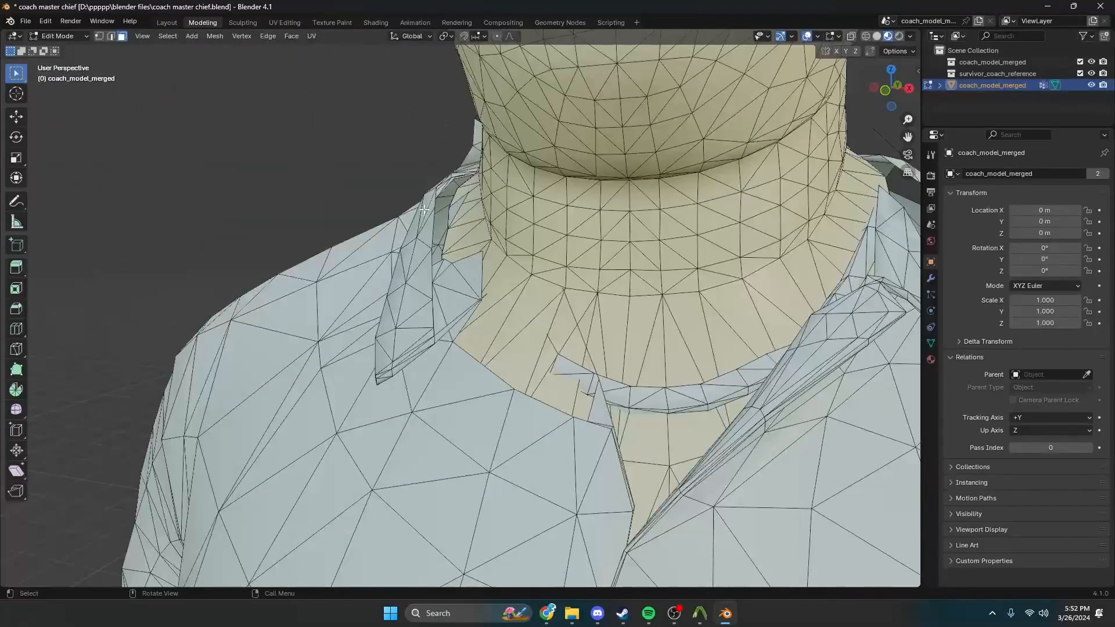
left_click_drag(430, 274, 430, 275)
key("x")
left_click(430, 275)
scroll(426, 308, "down", 2)
left_click_drag(405, 234, 438, 305)
key("x")
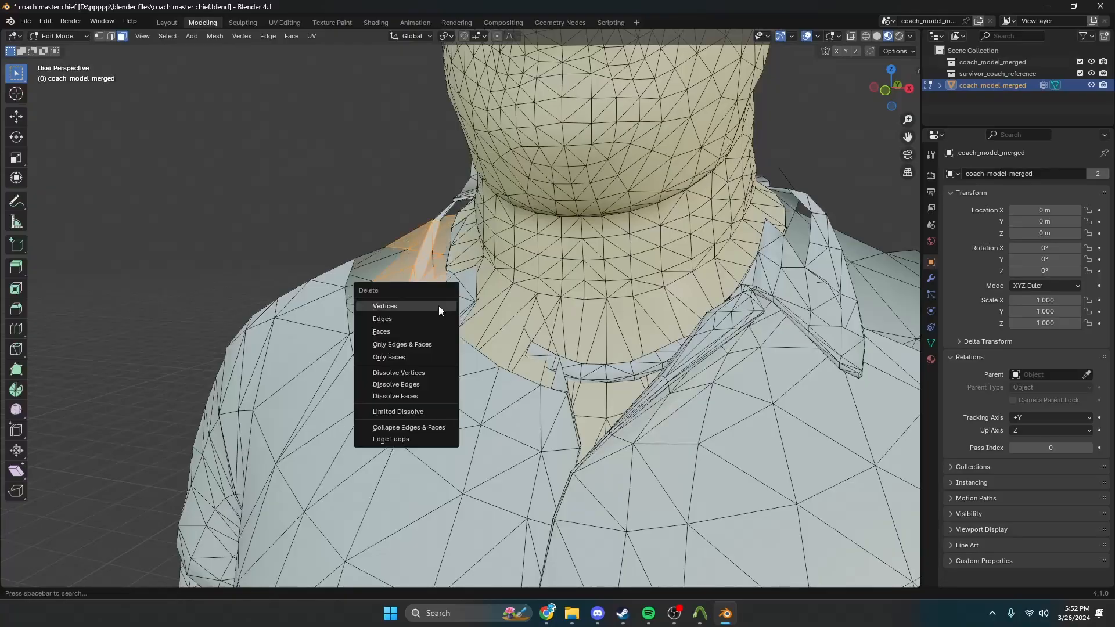
left_click(438, 306)
Delete the vertices of the stray collar triangles beside the neck and the collar faces behind it
middle_click_drag(438, 305, 511, 308)
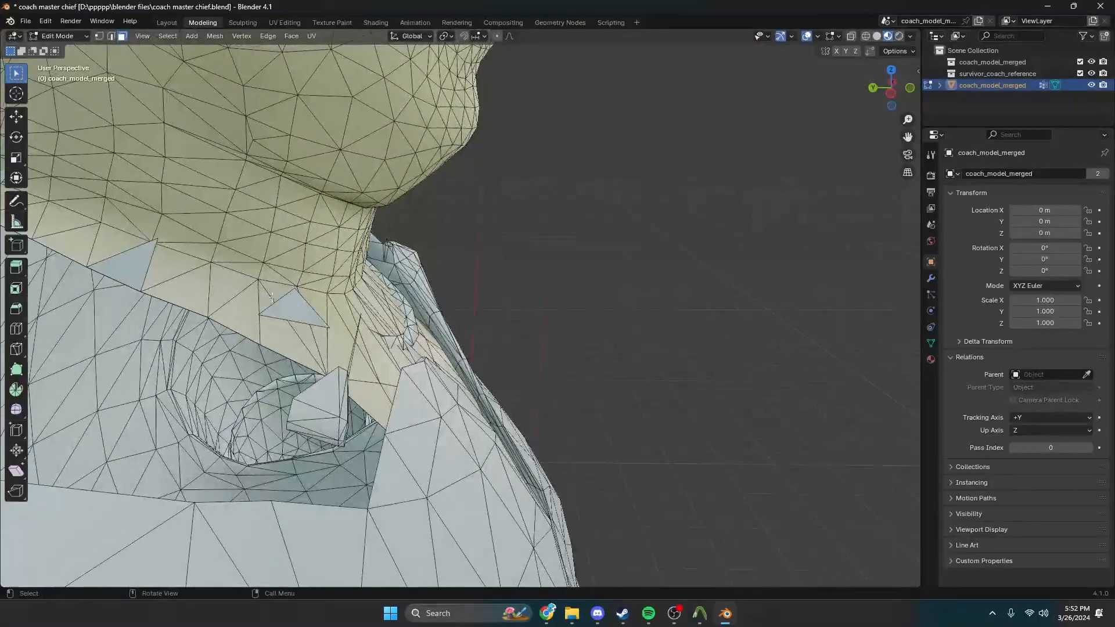
key("x")
left_click(302, 317)
middle_click_drag(302, 316, 366, 310)
left_click_drag(507, 227, 562, 232)
key("x")
left_click(564, 233)
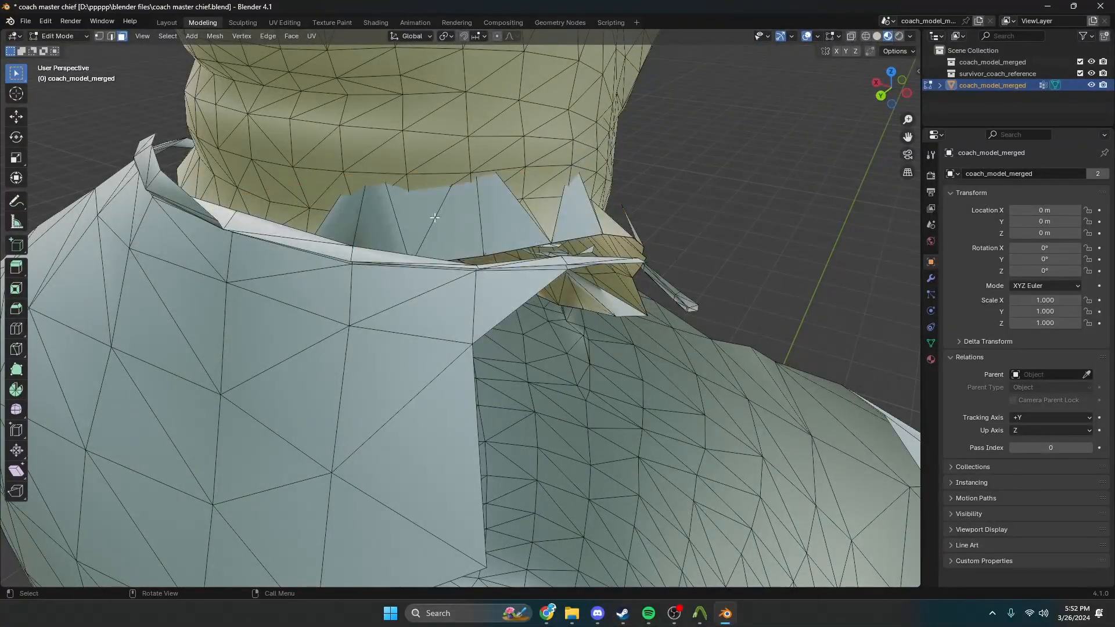
Delete the vertices of the raised inner collar faces at the back of the neck
left_click(434, 218)
key("x")
left_click(426, 216)
middle_click_drag(430, 223, 415, 251)
scroll(442, 249, "up", 1)
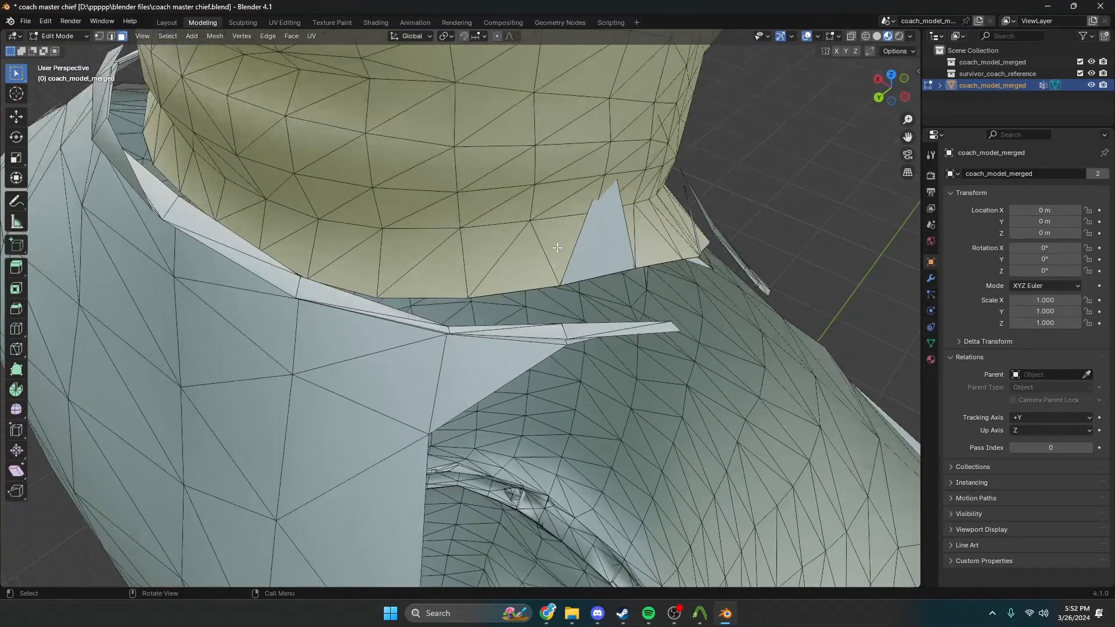
left_click(598, 240)
key("x")
left_click(598, 239)
Delete the vertices of the shirt faces around the front opening below the throat
middle_click_drag(598, 239, 472, 282)
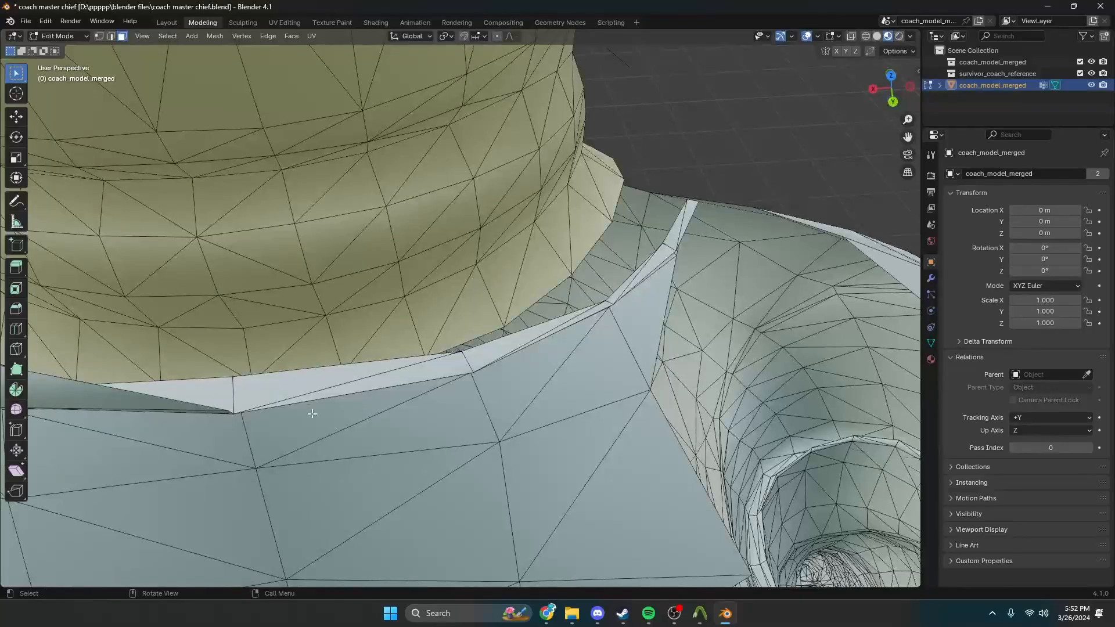
scroll(314, 392, "down", 5)
key("ctrl+l")
middle_click_drag(313, 392, 513, 336)
scroll(323, 454, "up", 5)
left_click(526, 344)
key("x")
left_click(525, 343)
key("x")
left_click(473, 340)
key("x")
left_click(513, 336)
key("x")
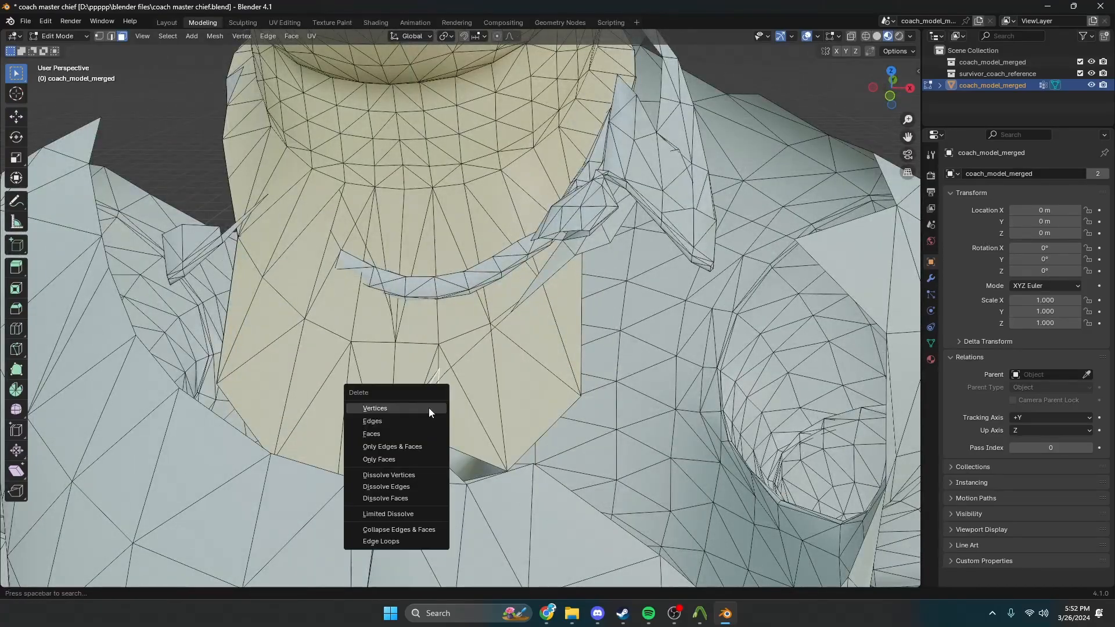
left_click(428, 407)
Delete the vertices of the collar faces between the throat and the collar flap on the coach's left side
middle_click_drag(428, 408, 426, 287)
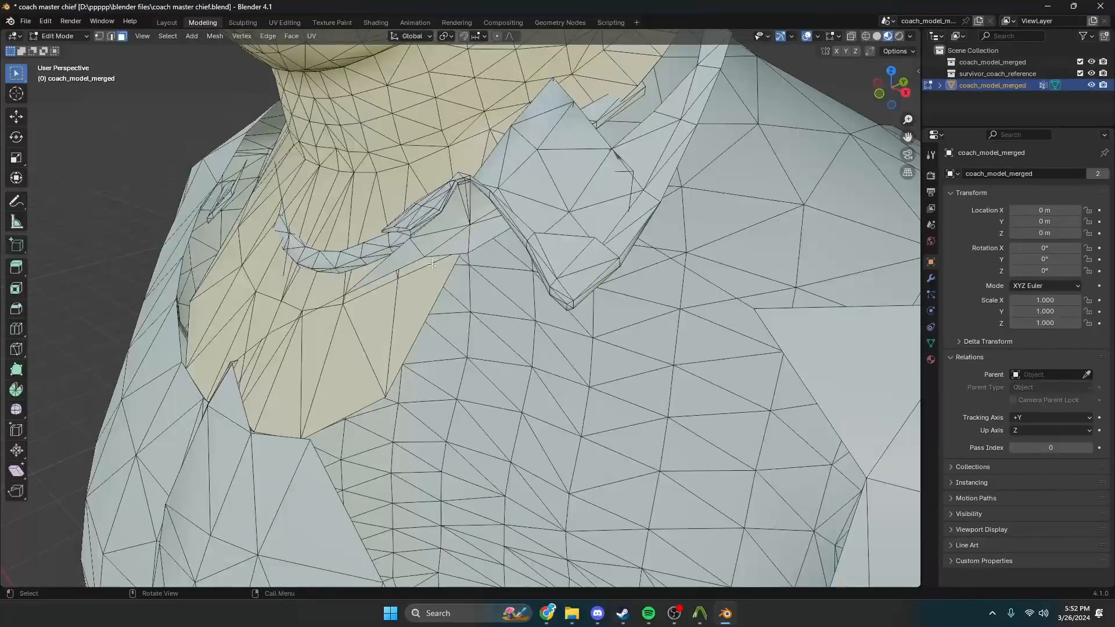
left_click_drag(465, 226, 465, 227)
key("x")
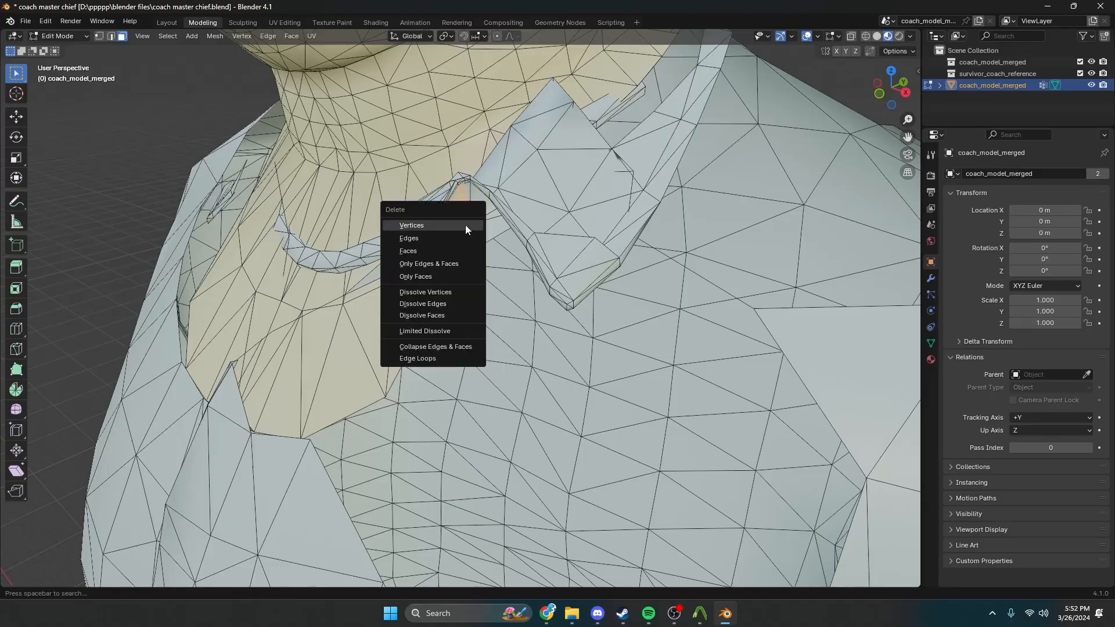
left_click(465, 227)
left_click(440, 217)
key("x")
left_click(440, 216)
Select all faces linked to the undershirt neckband and delete their vertices, plus the adjacent leftover collar face
scroll(442, 213, "up", 1)
scroll(442, 213, "up", 1)
middle_click_drag(441, 213, 459, 240)
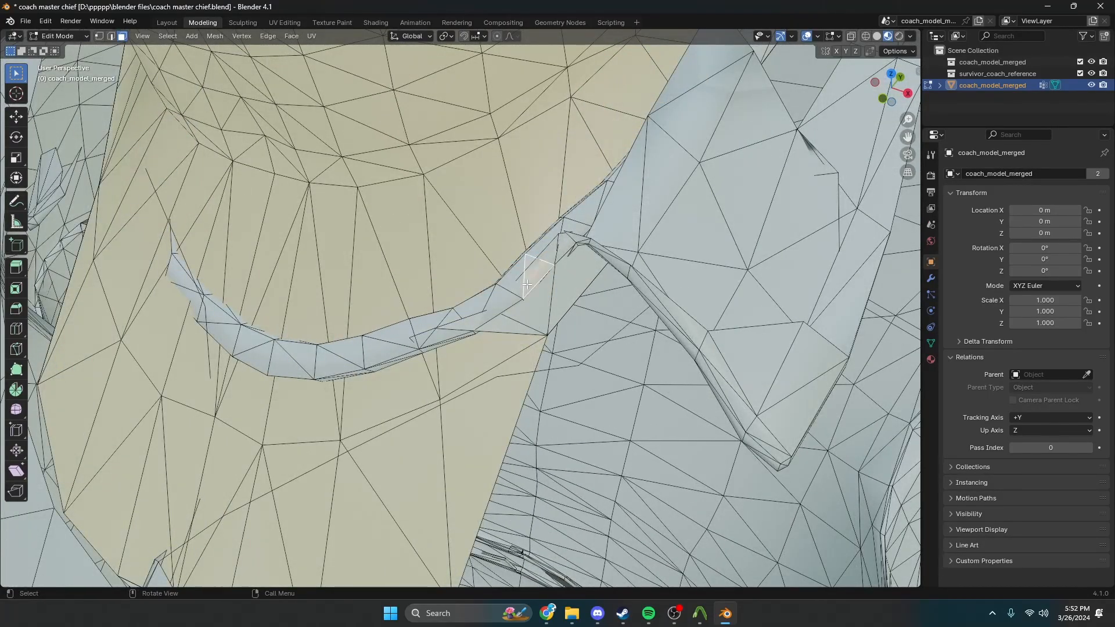
left_click(378, 345)
key("ctrl+l")
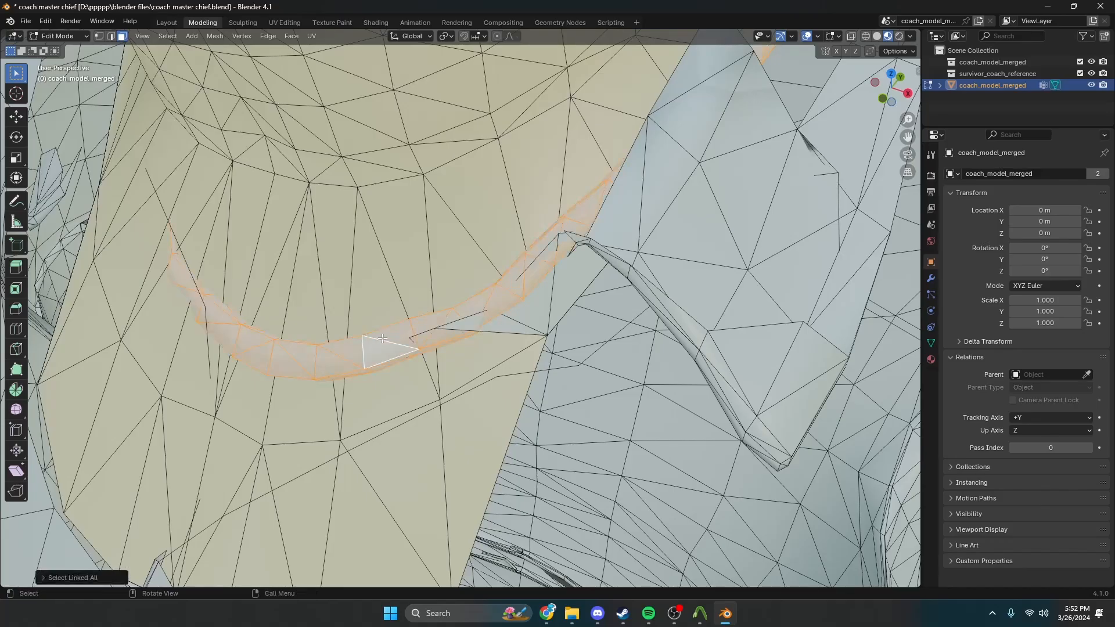
key("x")
left_click(382, 338)
left_click(535, 302)
key("x")
left_click(535, 302)
Select a detached collar fragment and the collar flap on the coach's left side, and extend the selection to all linked faces
scroll(598, 275, "down", 3)
middle_click_drag(598, 275, 540, 278)
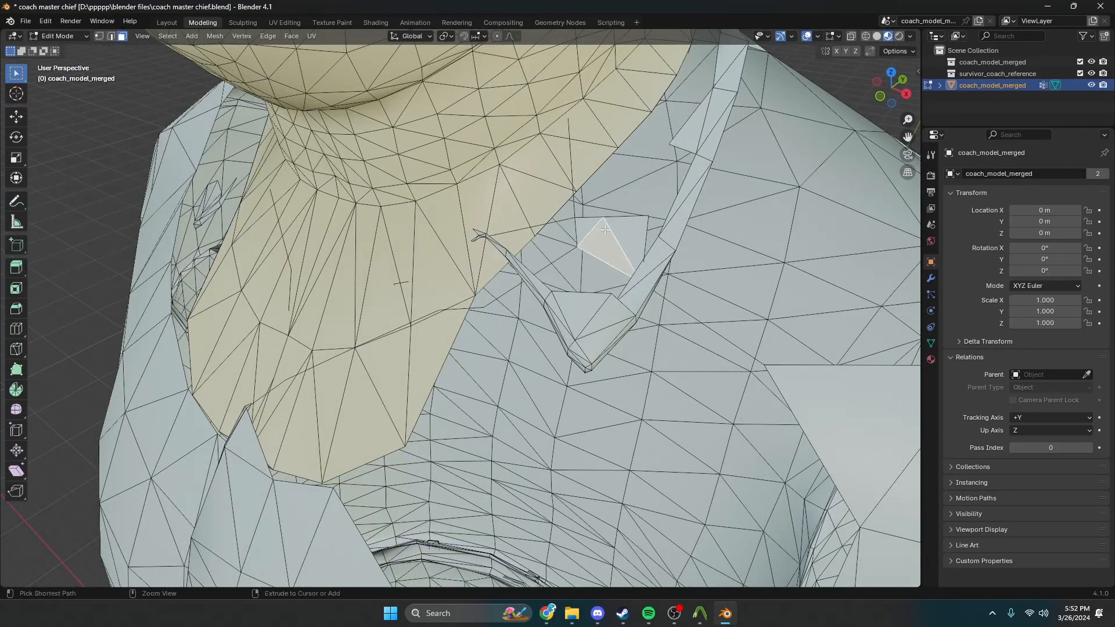
key("ctrl+l")
middle_click_drag(606, 230, 558, 238)
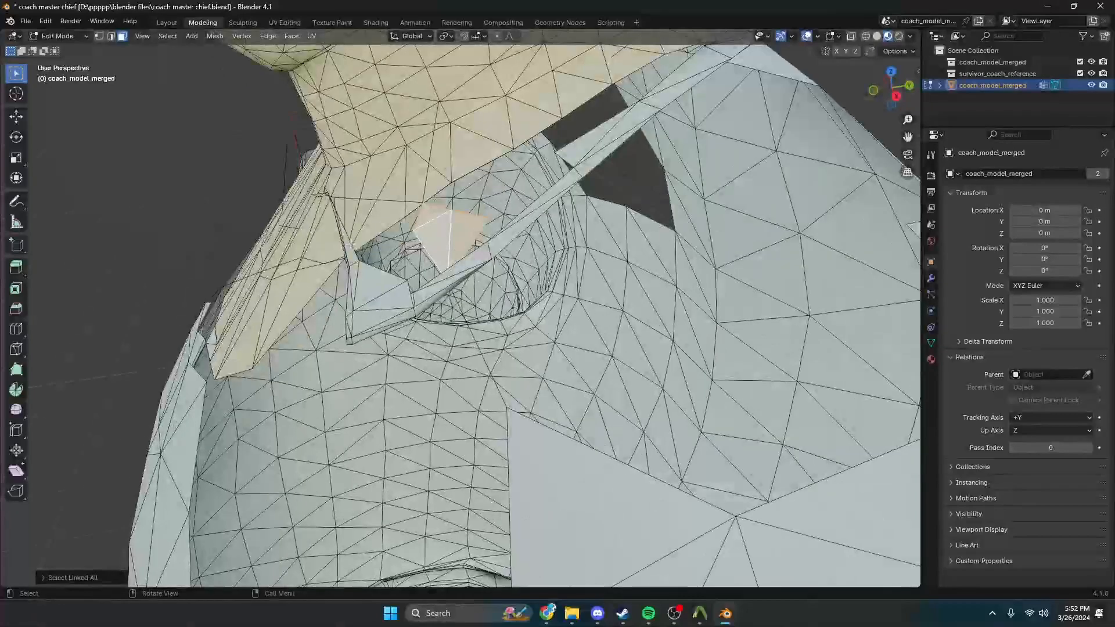
left_click(358, 268, "shift")
key("ctrl+l")
Examine which parts of the neck, shirt and body the linked selection covers
scroll(372, 261, "down", 14)
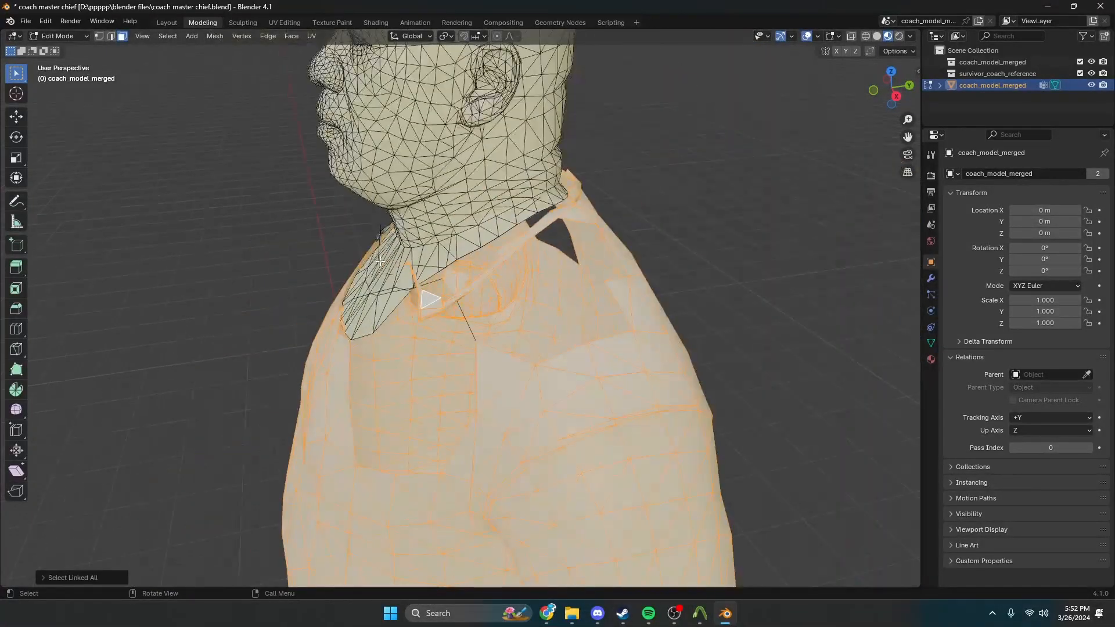
middle_click_drag(378, 262, 542, 237)
scroll(498, 343, "up", 8)
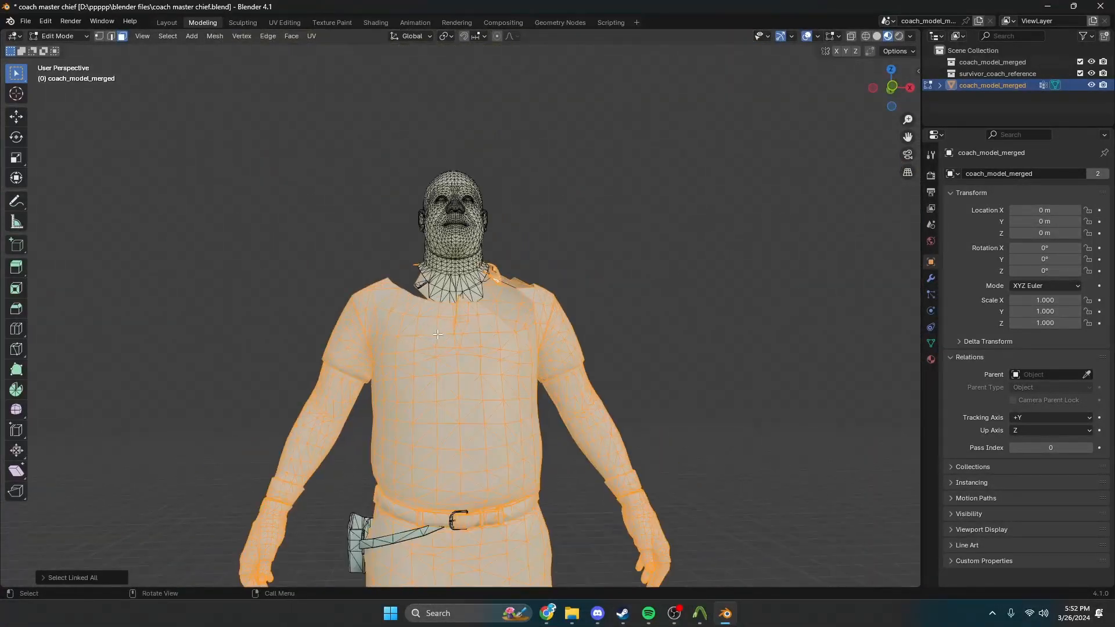
middle_click_drag(332, 232, 348, 252)
scroll(391, 272, "down", 6)
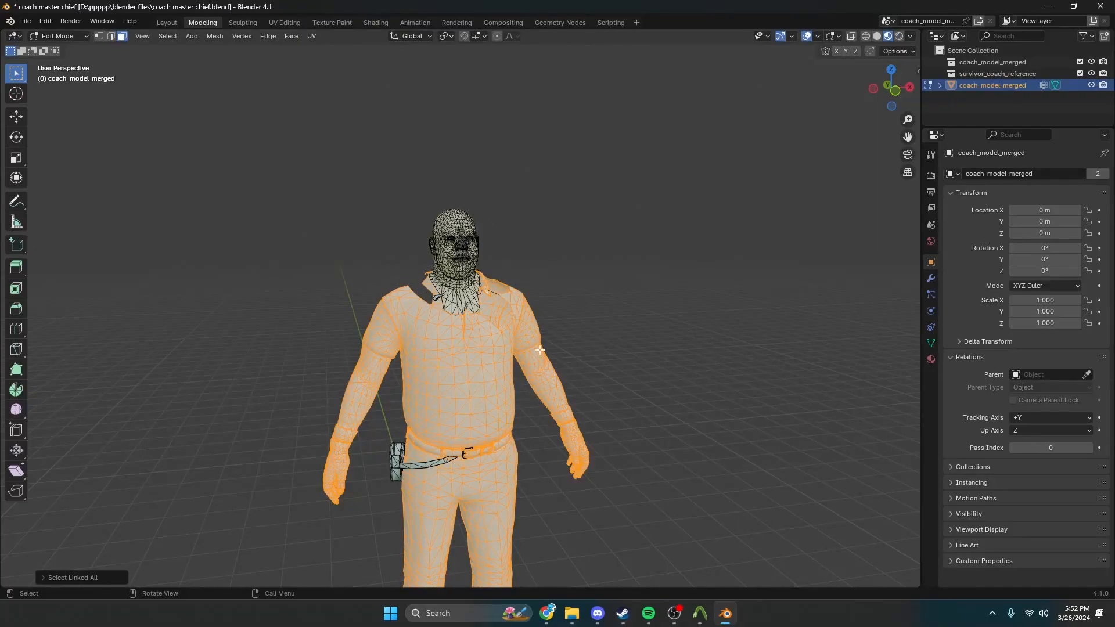
scroll(459, 311, "up", 4)
scroll(514, 197, "up", 3)
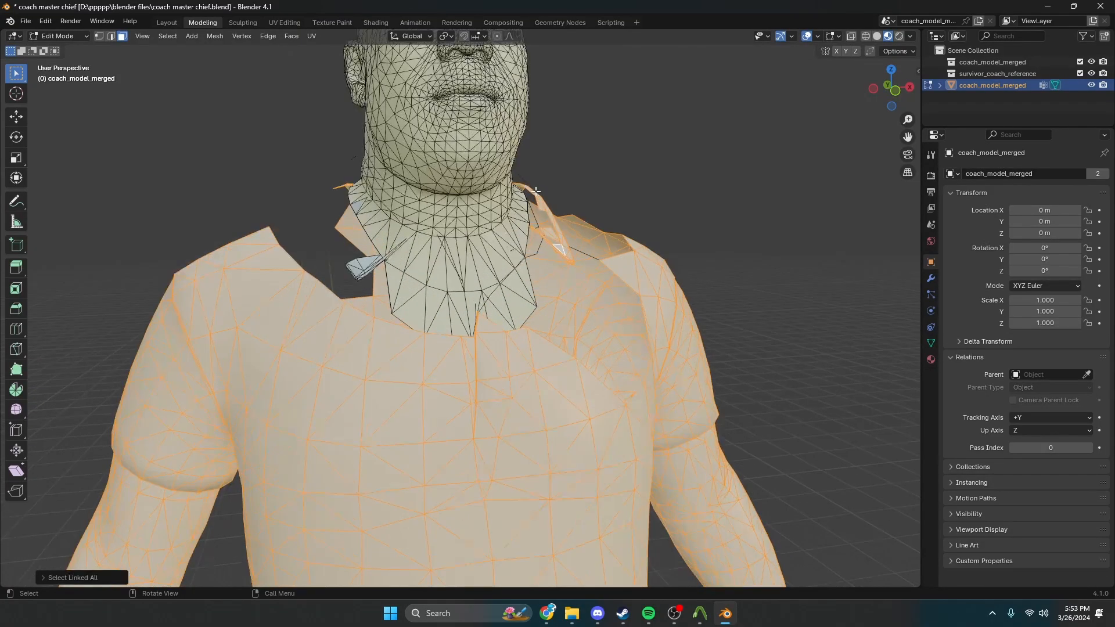
middle_click_drag(526, 134, 503, 314, "shift")
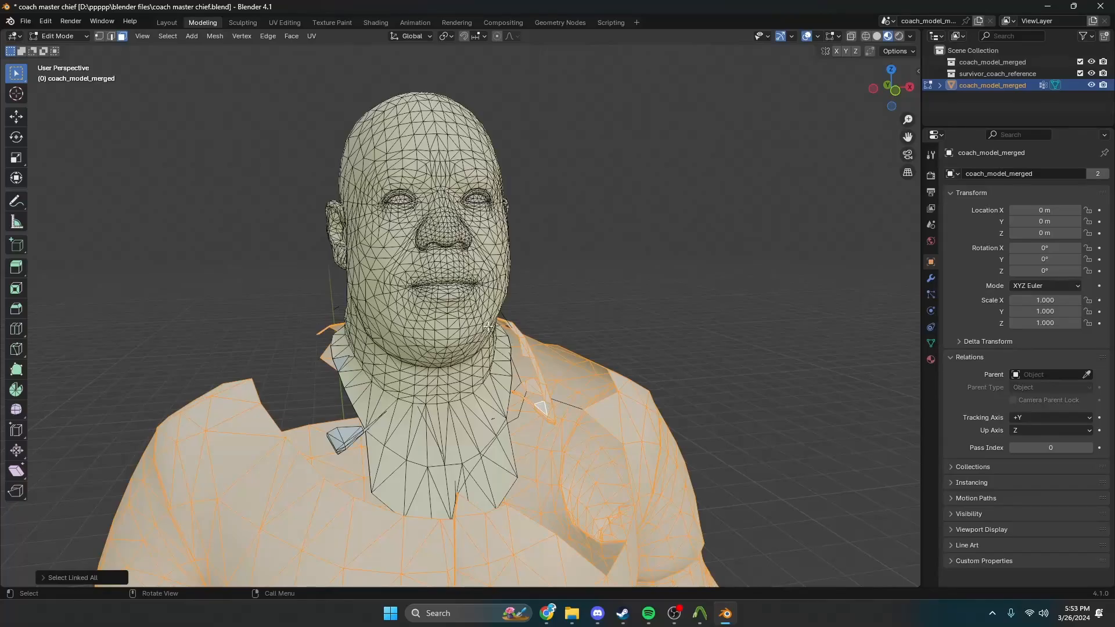
Delete the vertices of the selected shirt and body, plus all faces linked to the leftover belt gear below the head
key("x")
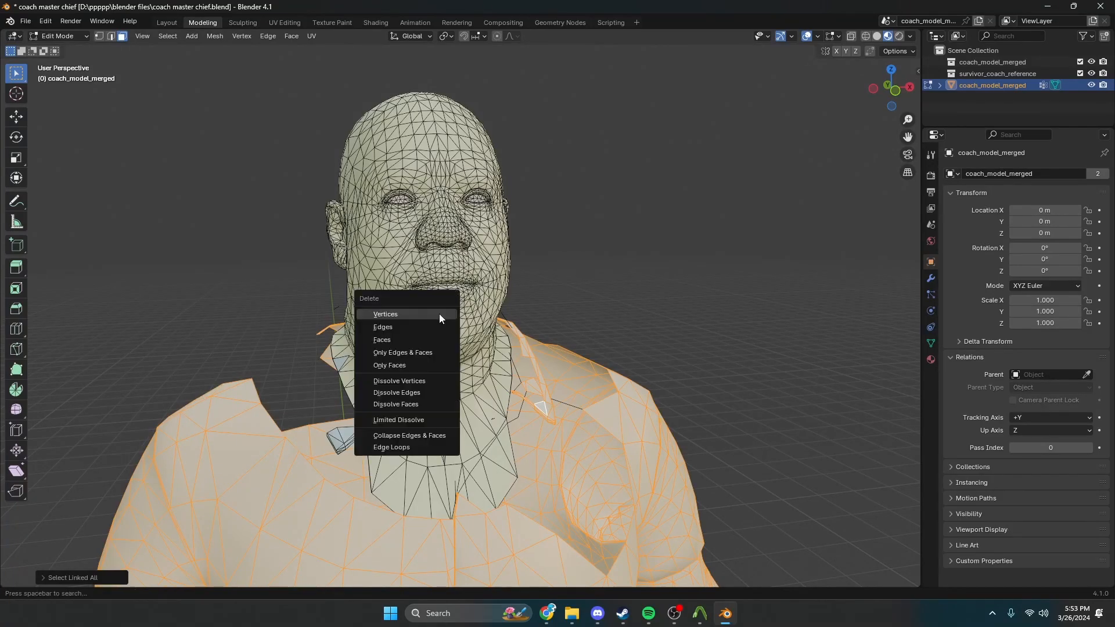
left_click(439, 313)
scroll(432, 388, "down", 5)
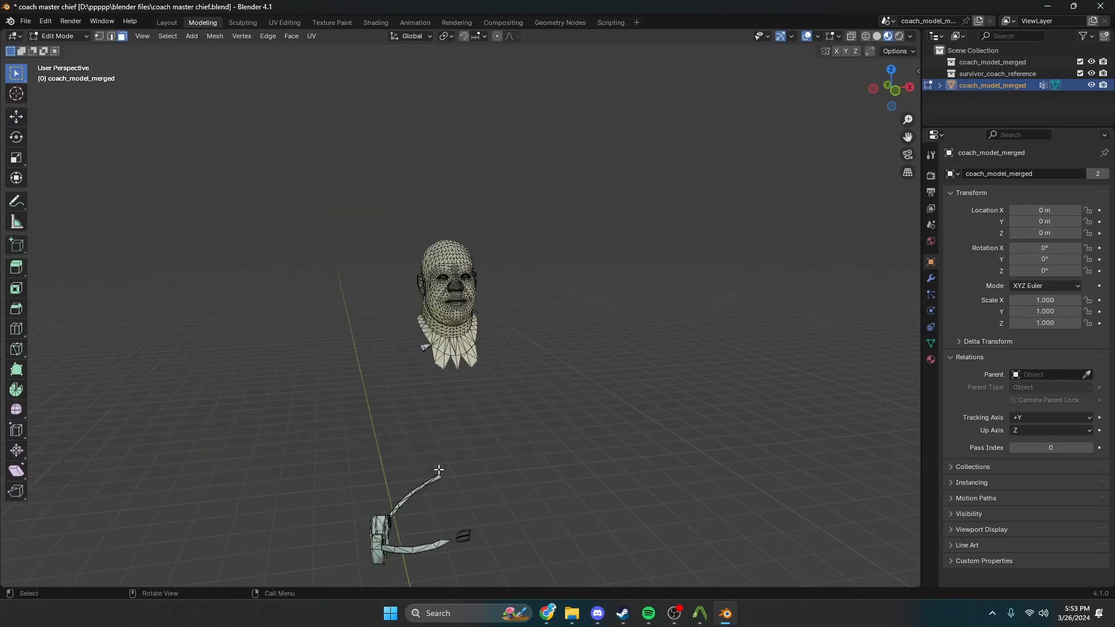
middle_click_drag(439, 469, 476, 227, "shift")
key("a")
key("ctrl+l")
scroll(387, 359, "down", 3)
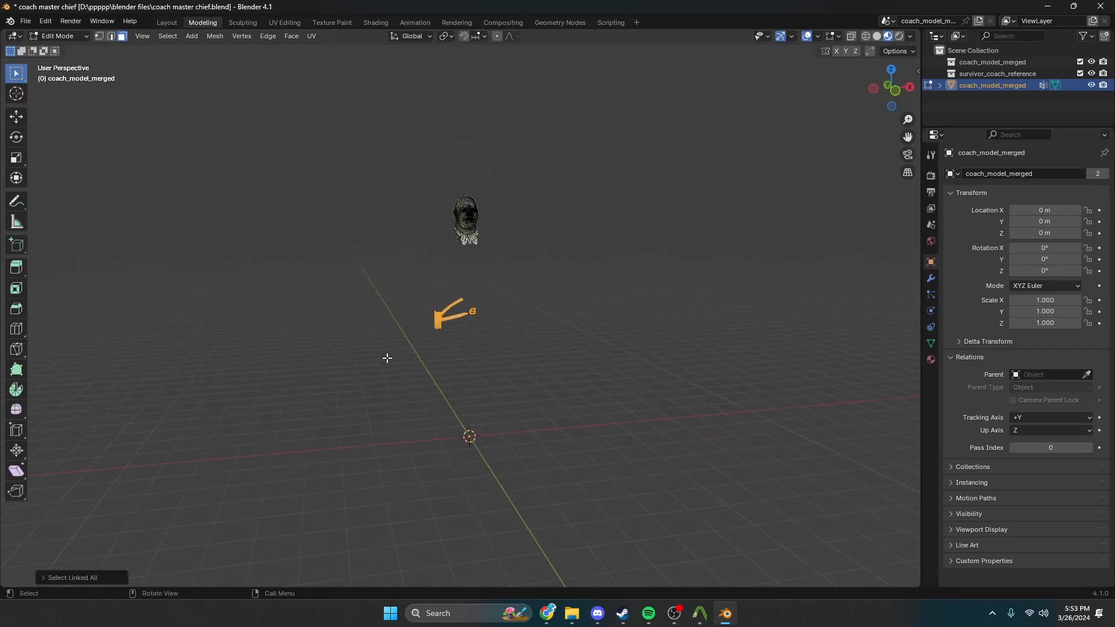
key("x")
left_click(396, 346)
Select the linked fragment hanging at the coach's right side and the stray face at the neck base, and delete their vertices
middle_click_drag(460, 331, 480, 386)
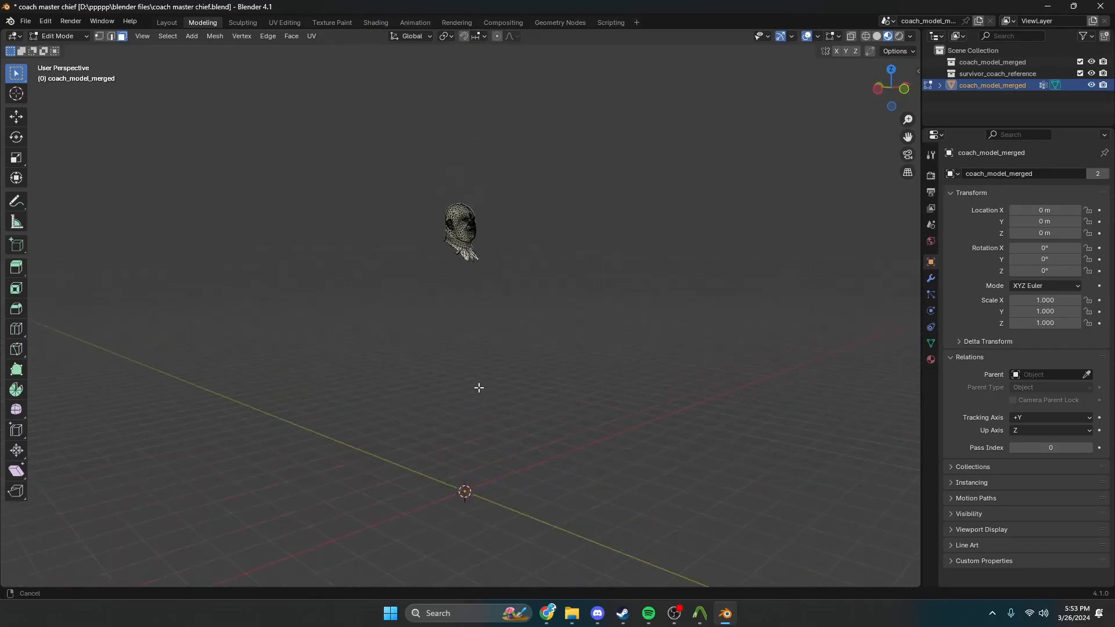
scroll(492, 227, "up", 5)
scroll(493, 267, "up", 2)
middle_click_drag(492, 308, 506, 518, "shift")
scroll(480, 455, "up", 5)
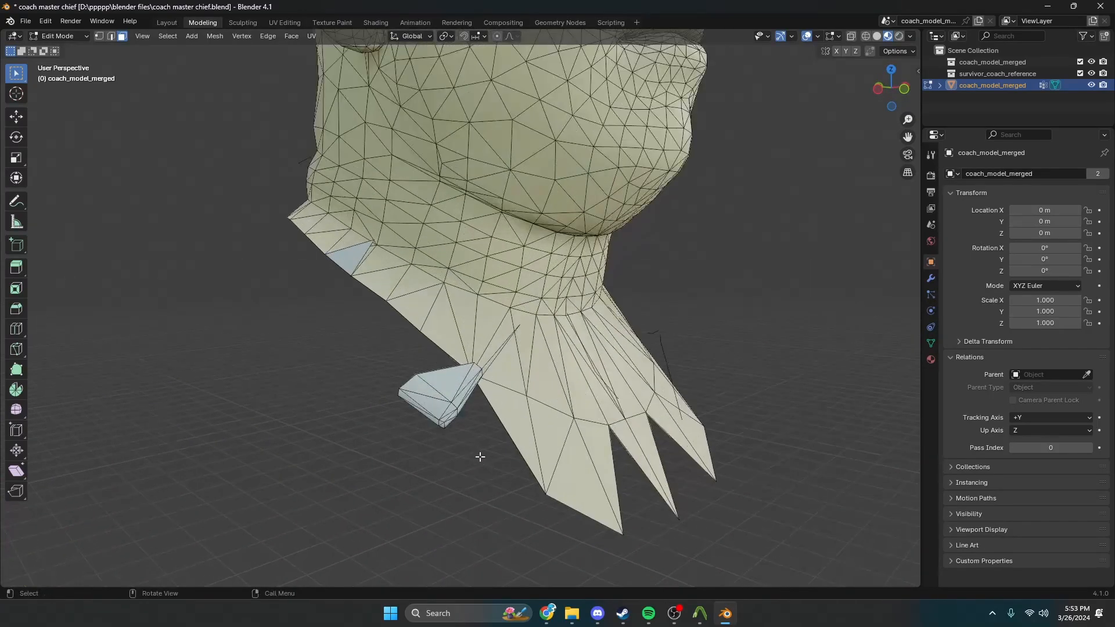
left_click(448, 430)
key("ctrl+l")
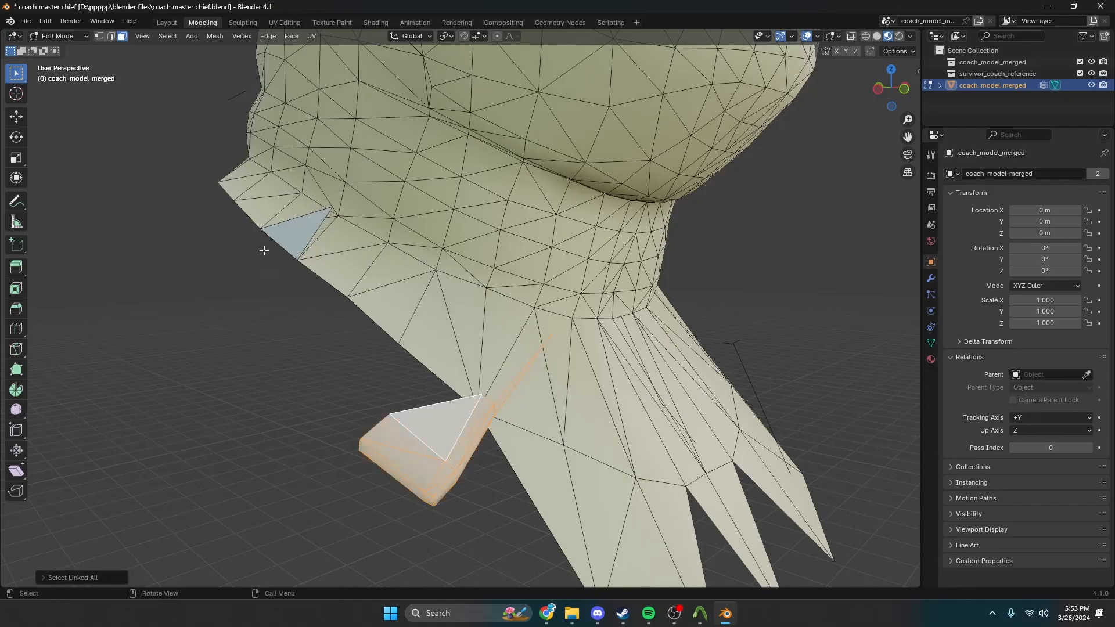
left_click(298, 231, "shift")
key("x")
left_click(298, 231)
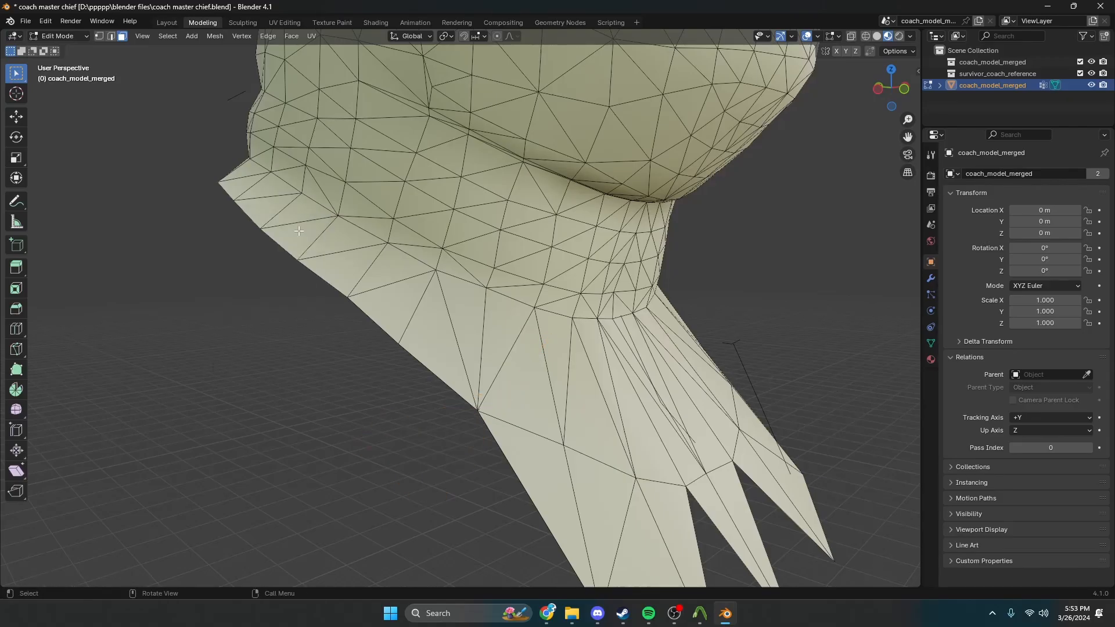
Examine the jagged lower edge of the neck from the back, side and front
middle_click_drag(298, 231, 412, 329)
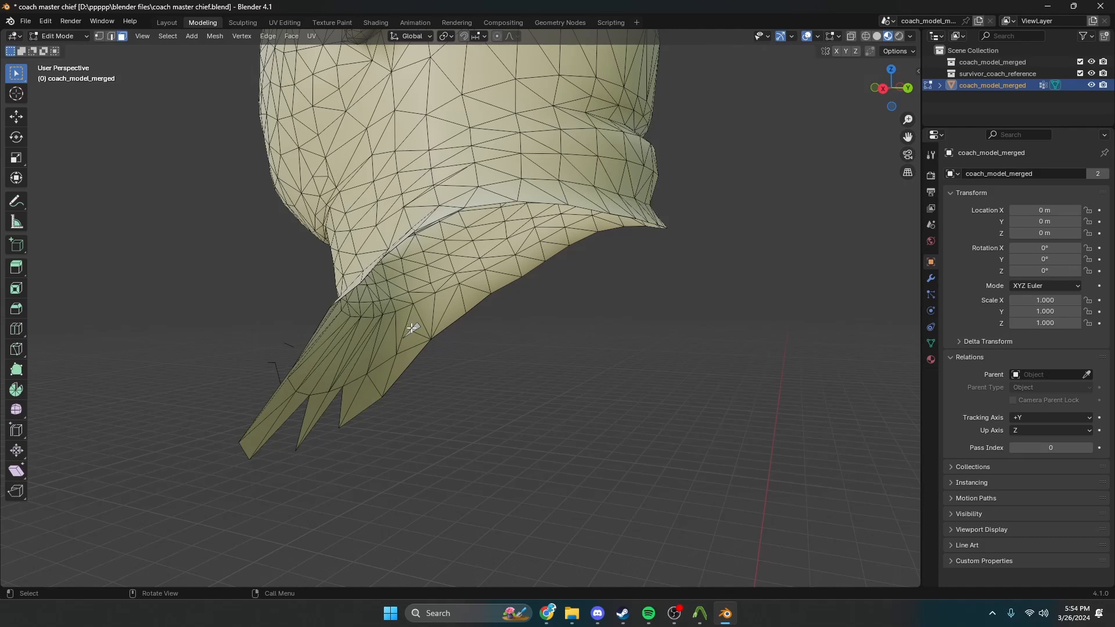
middle_click_drag(412, 329, 586, 311)
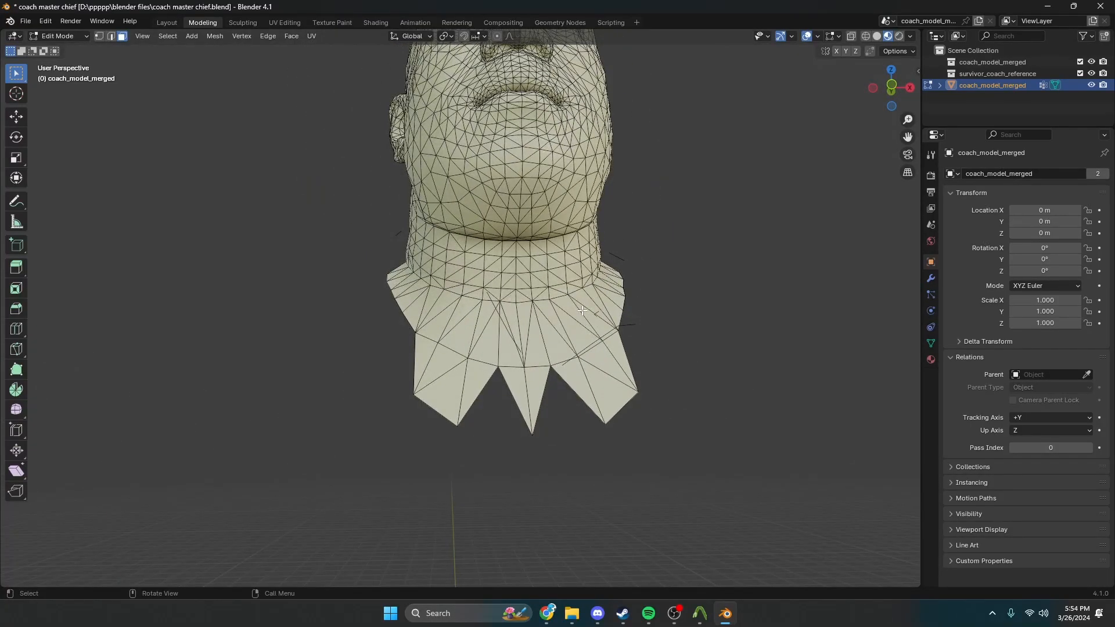
scroll(583, 311, "down", 1)
middle_click_drag(583, 310, 598, 321)
scroll(598, 321, "up", 2)
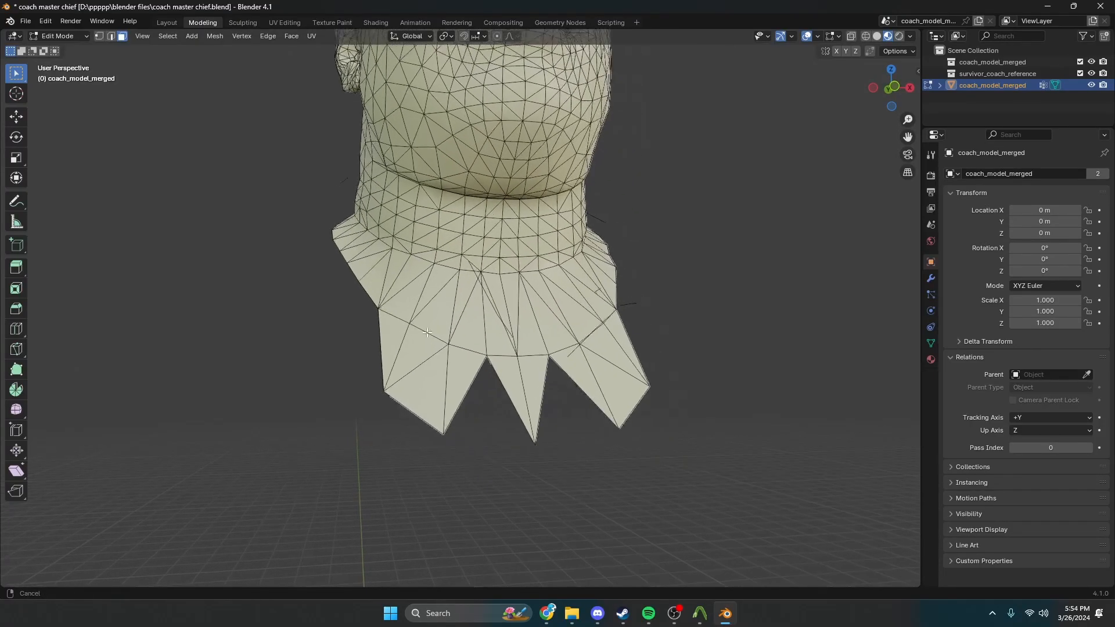
scroll(407, 286, "up", 2)
middle_click_drag(491, 328, 434, 298, "shift")
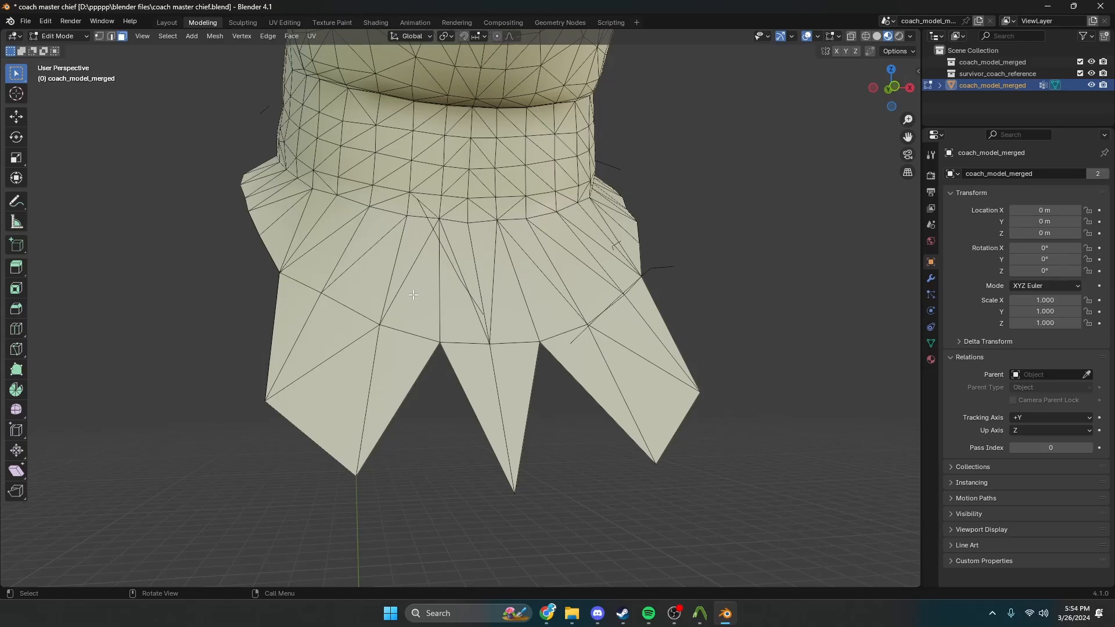
scroll(553, 267, "down", 3)
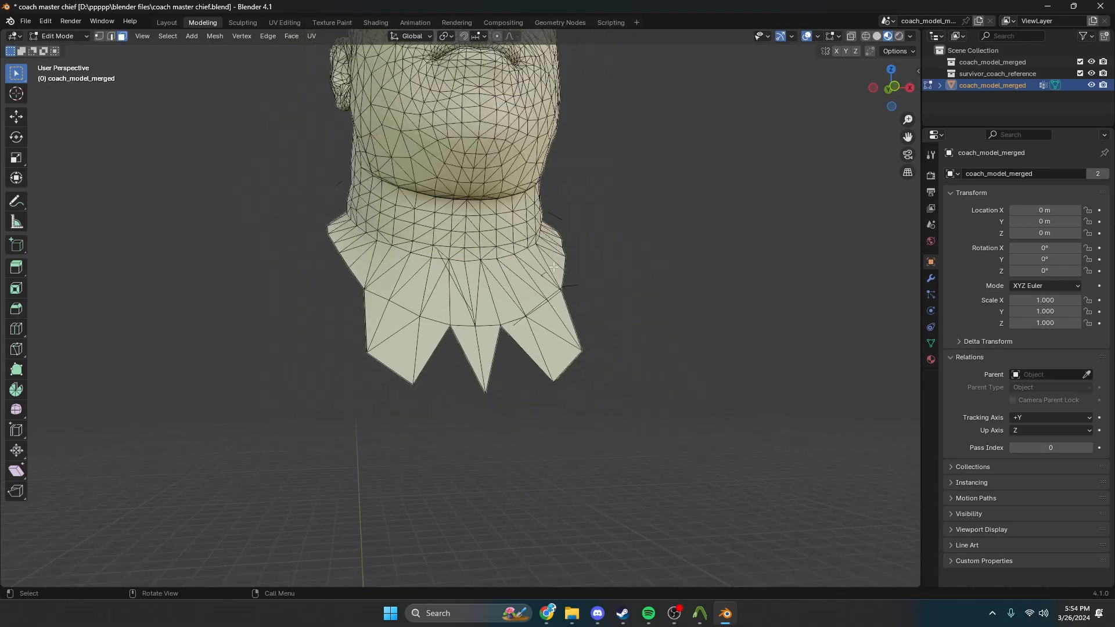
scroll(582, 350, "up", 4)
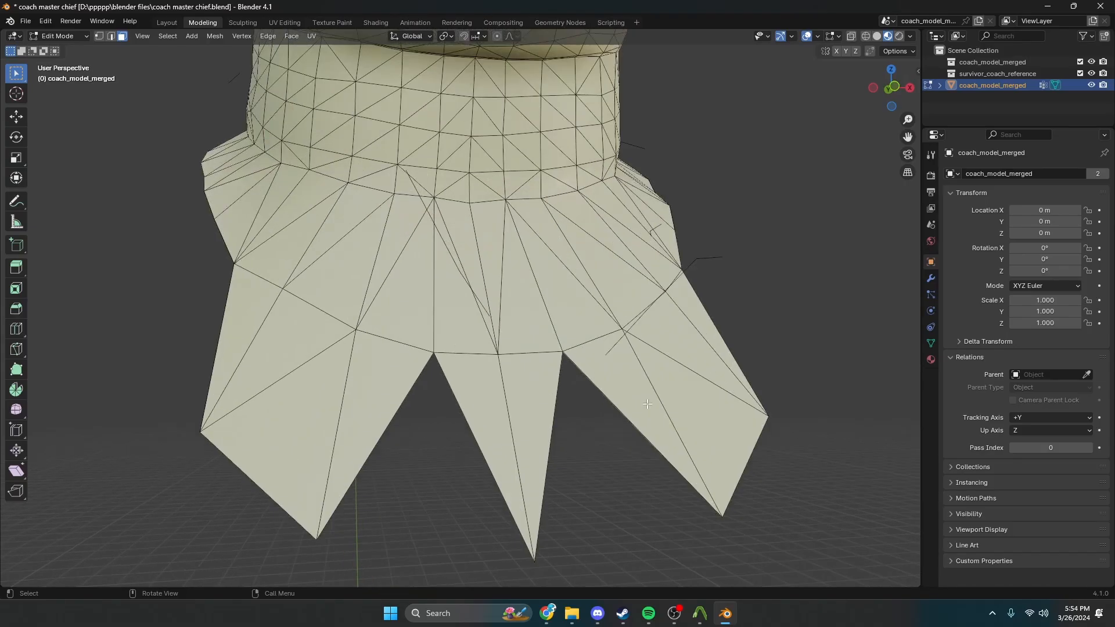
Undo the fragment, belt gear and body deletions back to the linked shirt and body selection
key("ctrl+z")
key("ctrl+z")
scroll(647, 404, "down", 5)
key("ctrl+z")
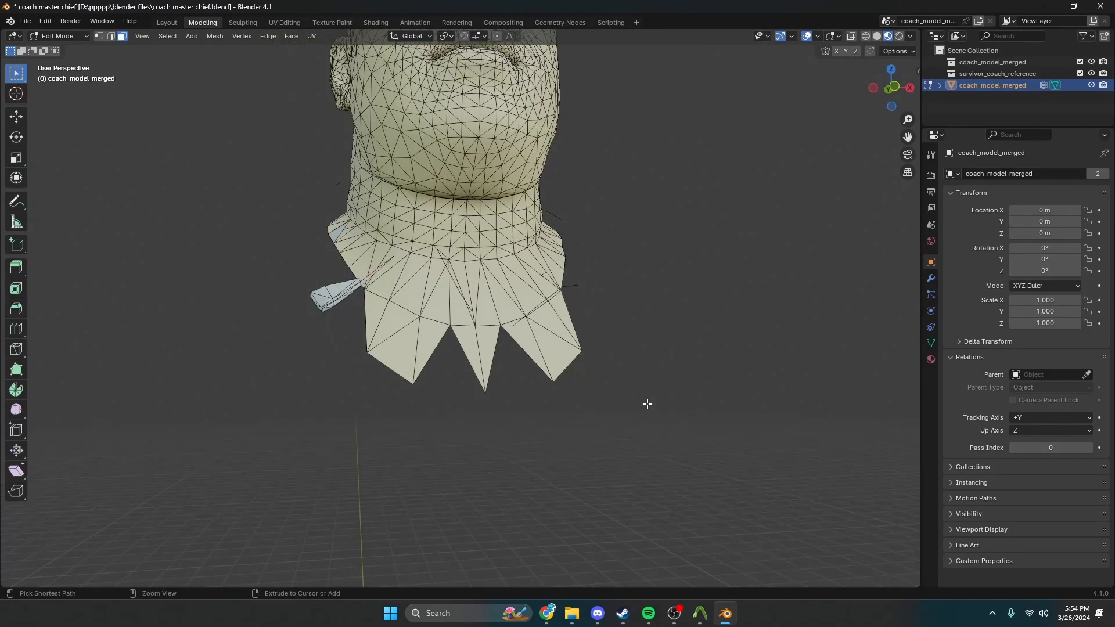
key("ctrl+z")
key("ctrl+z")
key("ctrl+shift+z")
key("ctrl+shift+z")
key("ctrl+z")
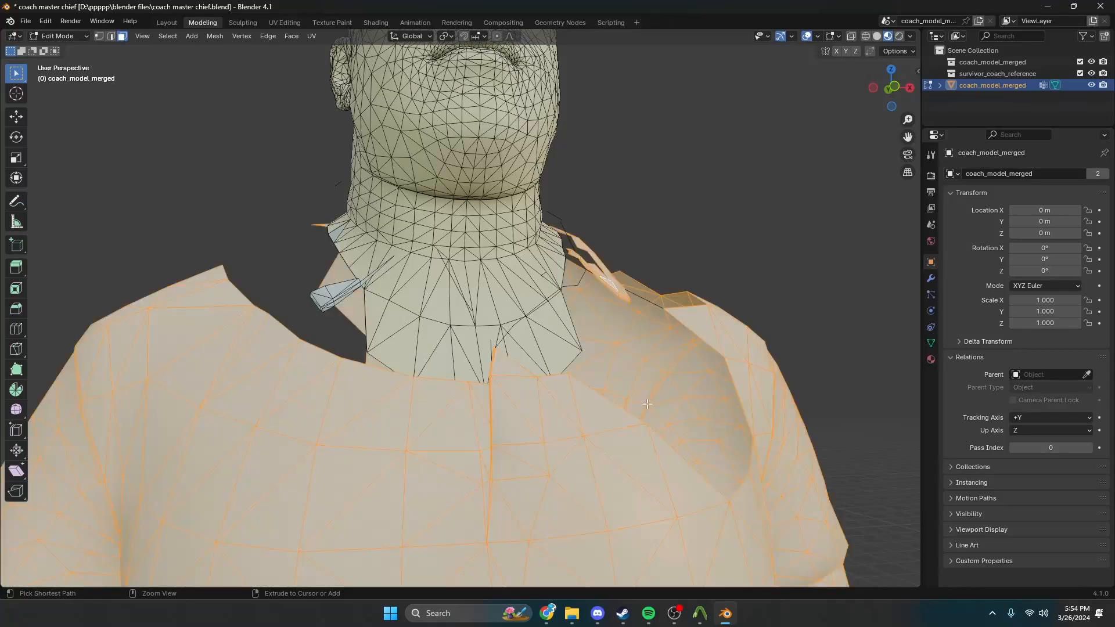
Select a face of the torn collar strip on the coach's left side, extend to all linked faces and delete their vertices
middle_click_drag(648, 405, 600, 383)
scroll(561, 382, "up", 2)
middle_click_drag(473, 403, 516, 388)
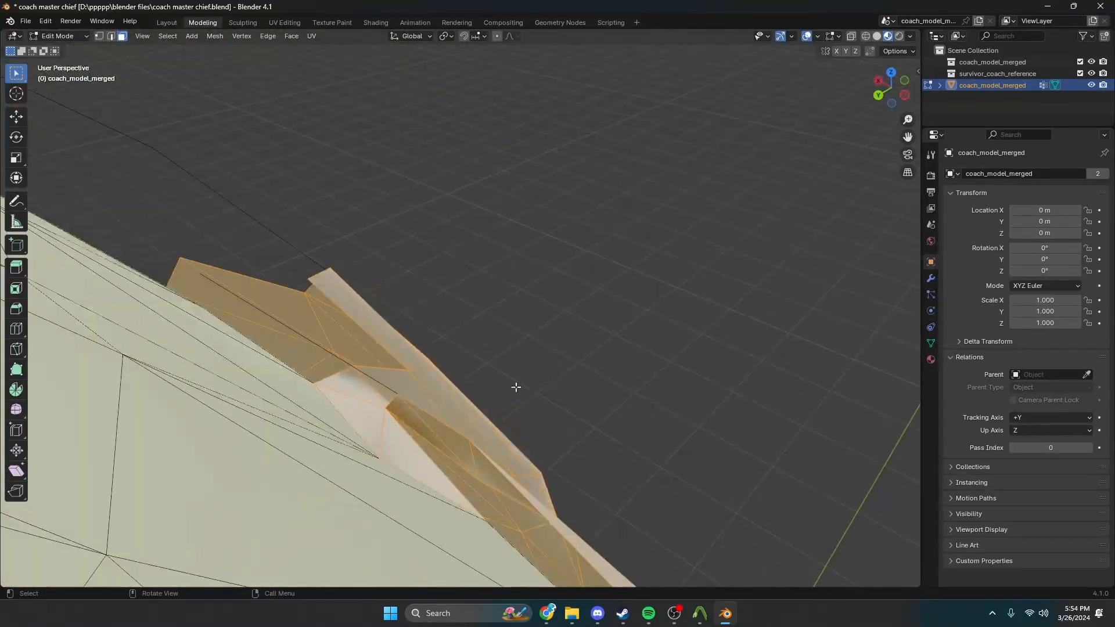
left_click(374, 389)
key("x")
left_click(376, 387)
middle_click_drag(376, 386, 458, 330)
key("ctrl+z")
key("ctrl+l")
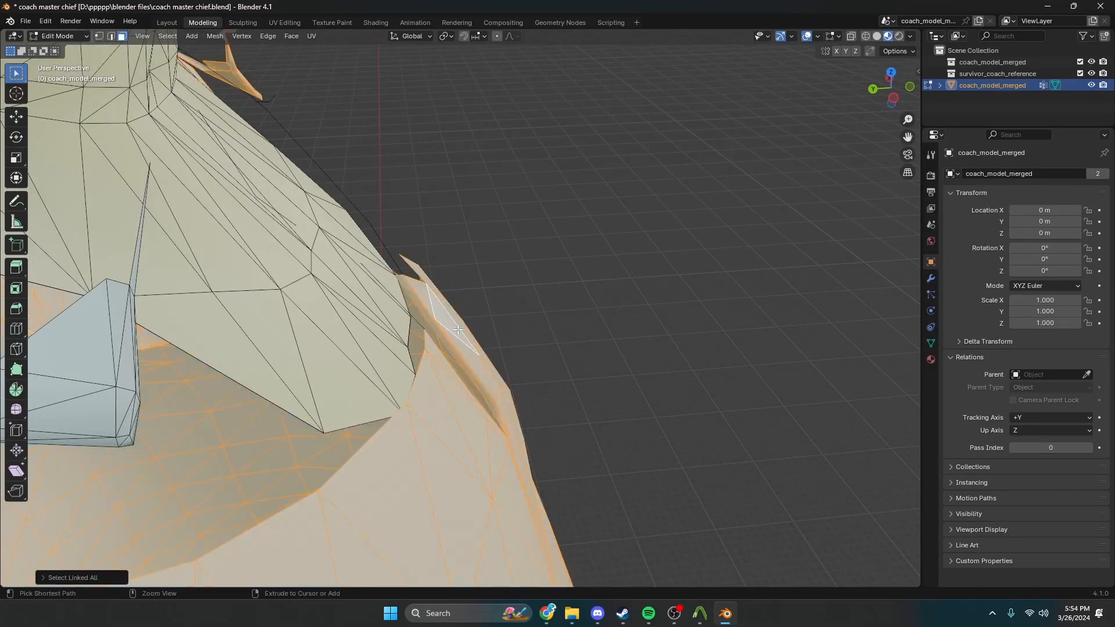
key("x")
left_click(458, 329)
Delete the linked fragment hanging at the coach's right side of the neck and the stray face at the neck base
key("ctrl+l")
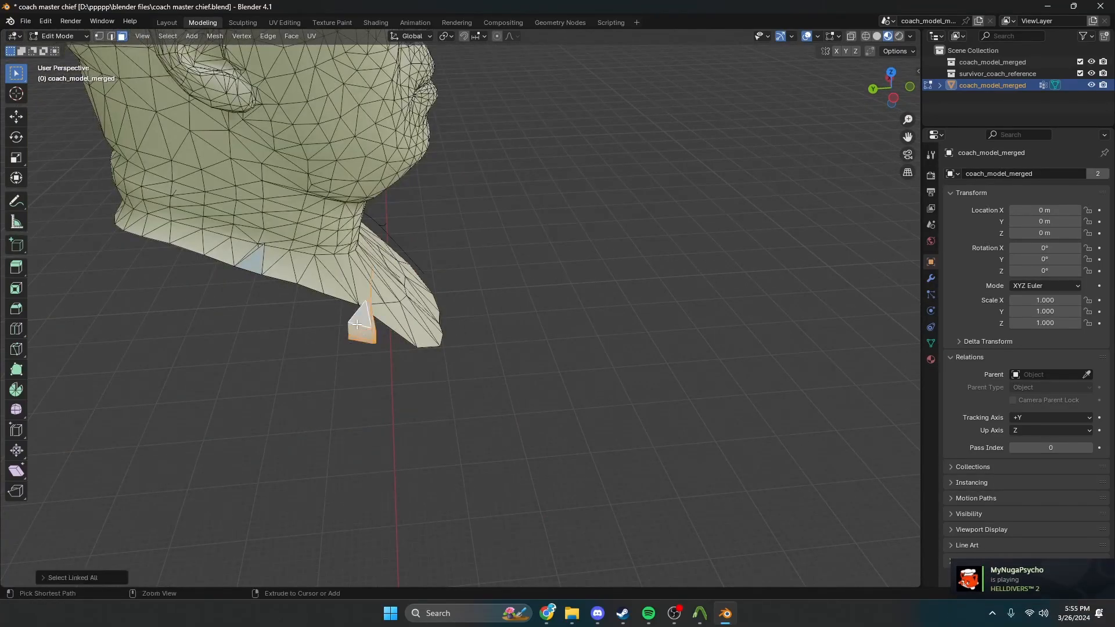
scroll(357, 324, "up", 3)
key("x")
left_click(269, 290)
left_click(116, 232)
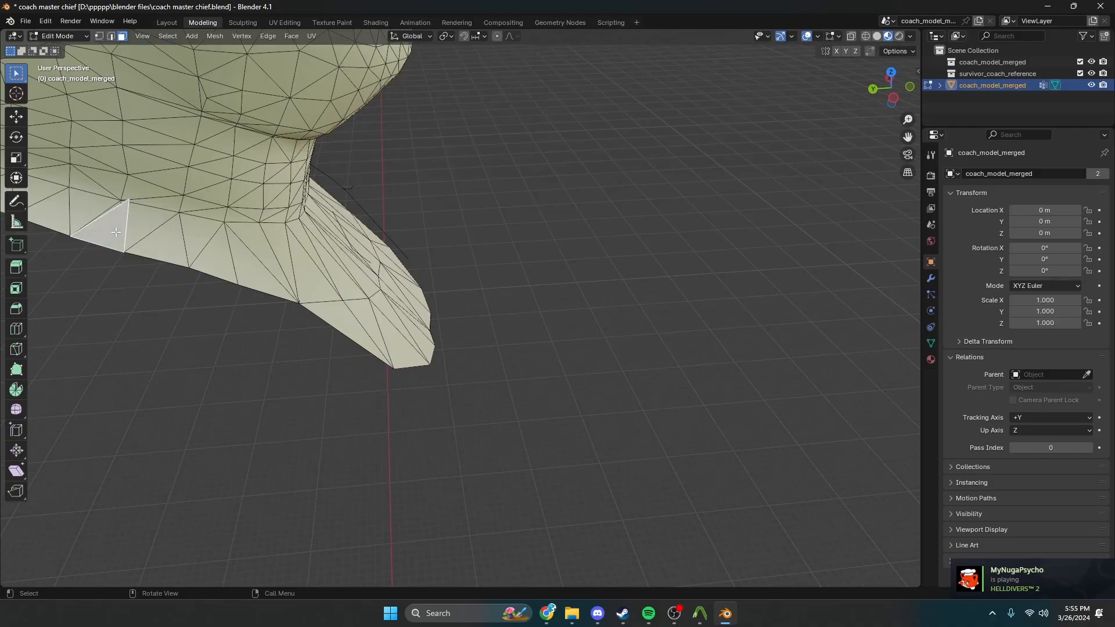
key("x")
left_click(116, 232)
Select all faces linked to the leftover belt gear below the head and delete their vertices
scroll(119, 241, "down", 6)
key("Tab")
middle_click_drag(209, 245, 354, 241)
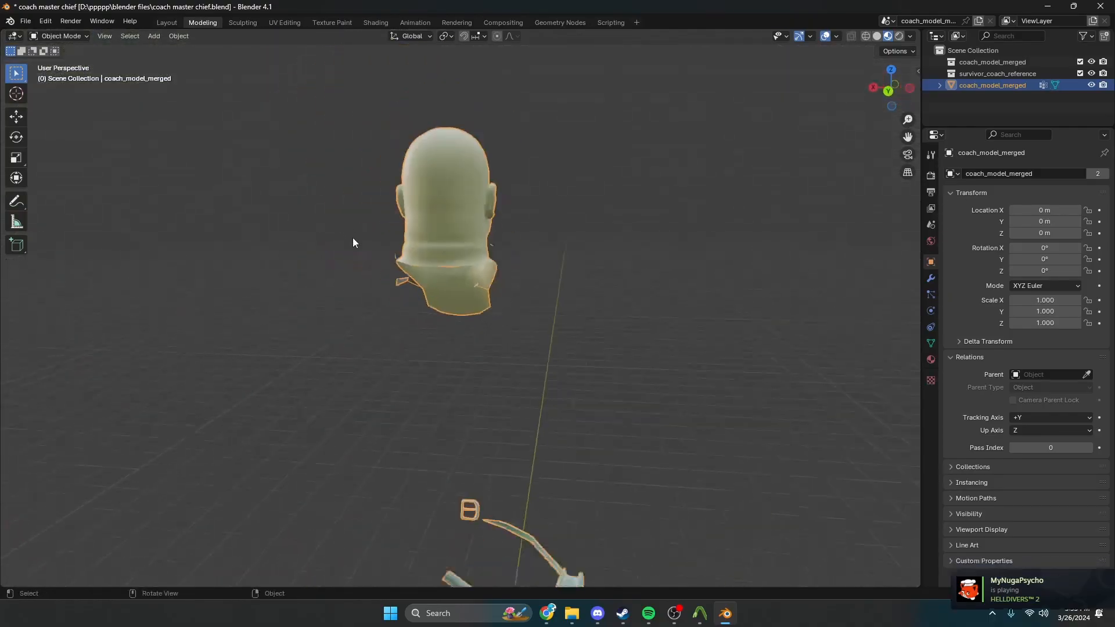
scroll(410, 351, "down", 5)
key("Tab")
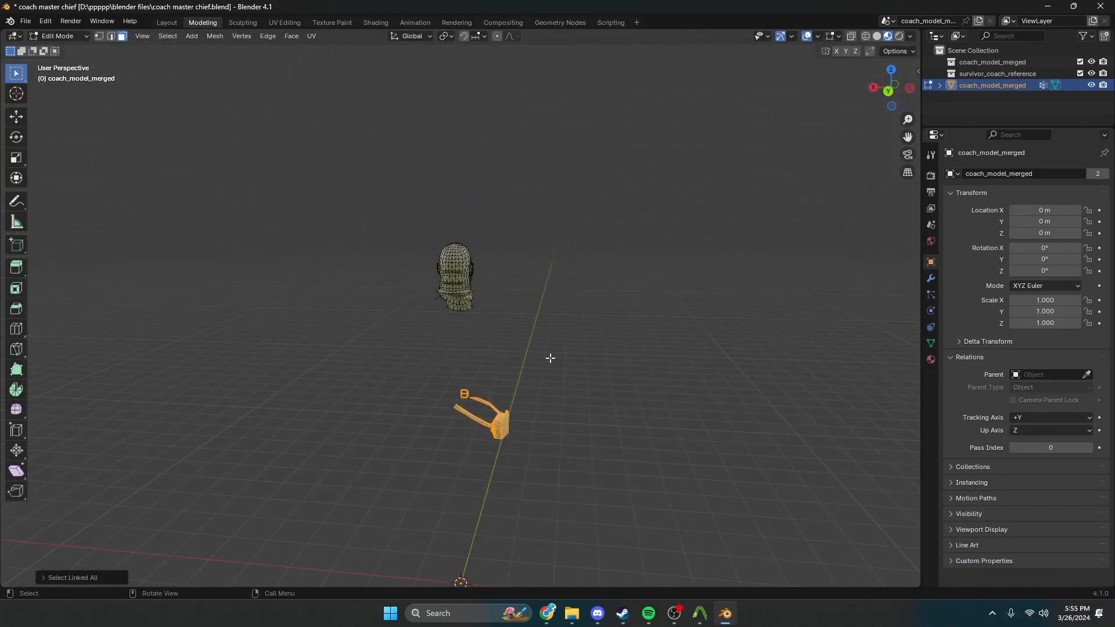
key("x")
left_click(550, 356)
Select the small floating fragment on the coach's left side of the neck with its linked faces and delete its vertices
middle_click_drag(550, 356, 464, 367)
scroll(639, 345, "up", 4)
scroll(492, 363, "up", 3)
scroll(394, 333, "up", 6)
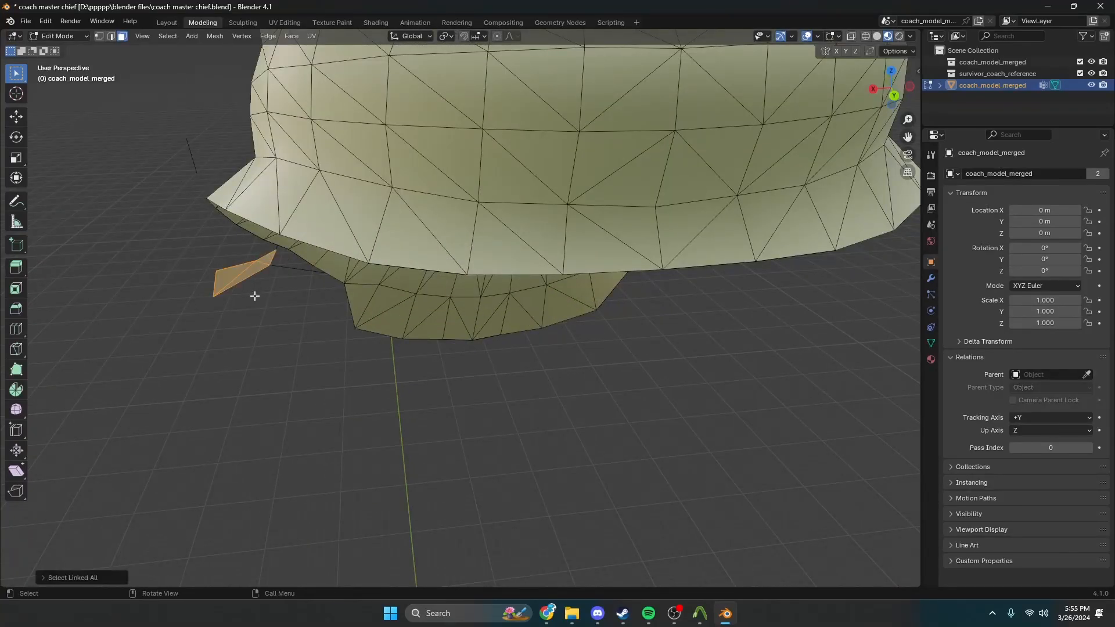
key("x")
left_click(255, 295)
Switch to vertex selection, select the loose vertices and edges floating at the coach's left side of the neck, and delete them
left_click(98, 36)
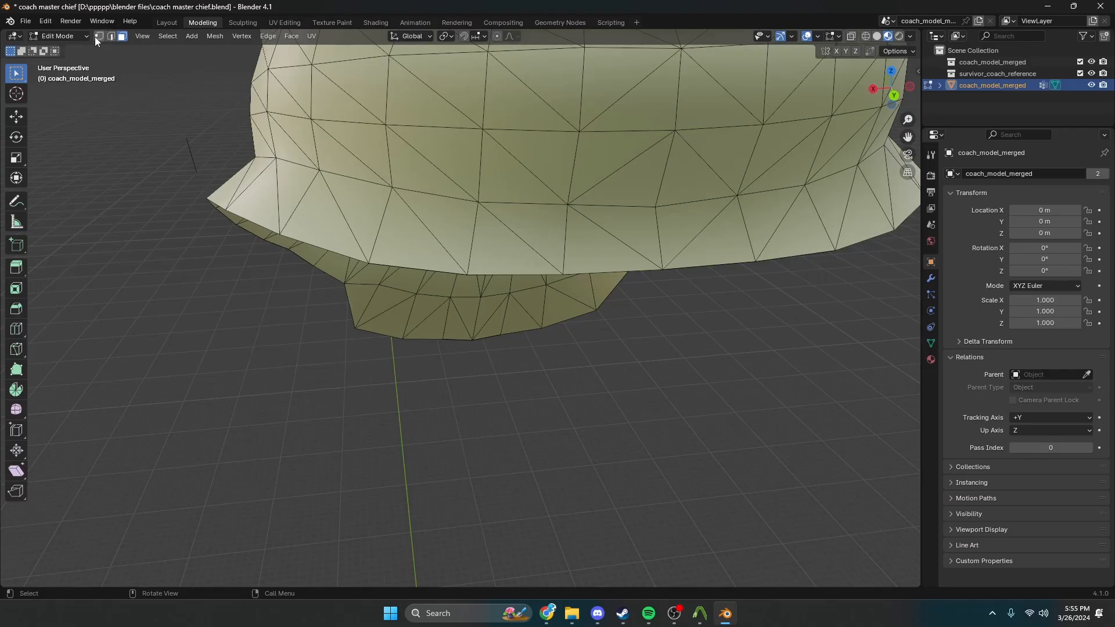
middle_click_drag(371, 220, 468, 214)
left_click_drag(527, 239, 598, 302)
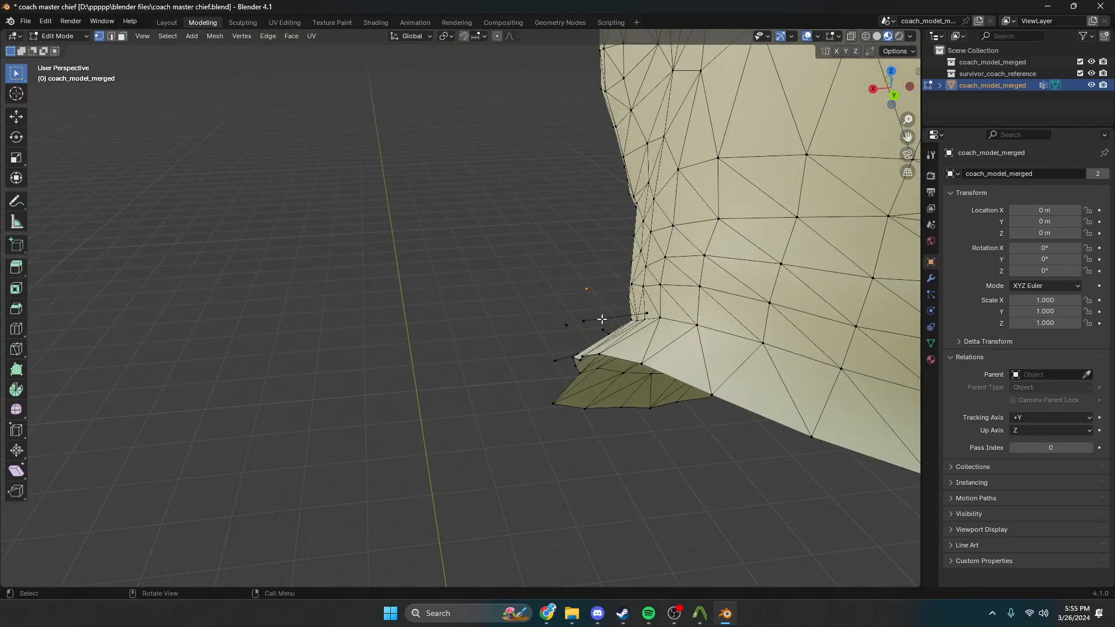
middle_click_drag(602, 316, 496, 259)
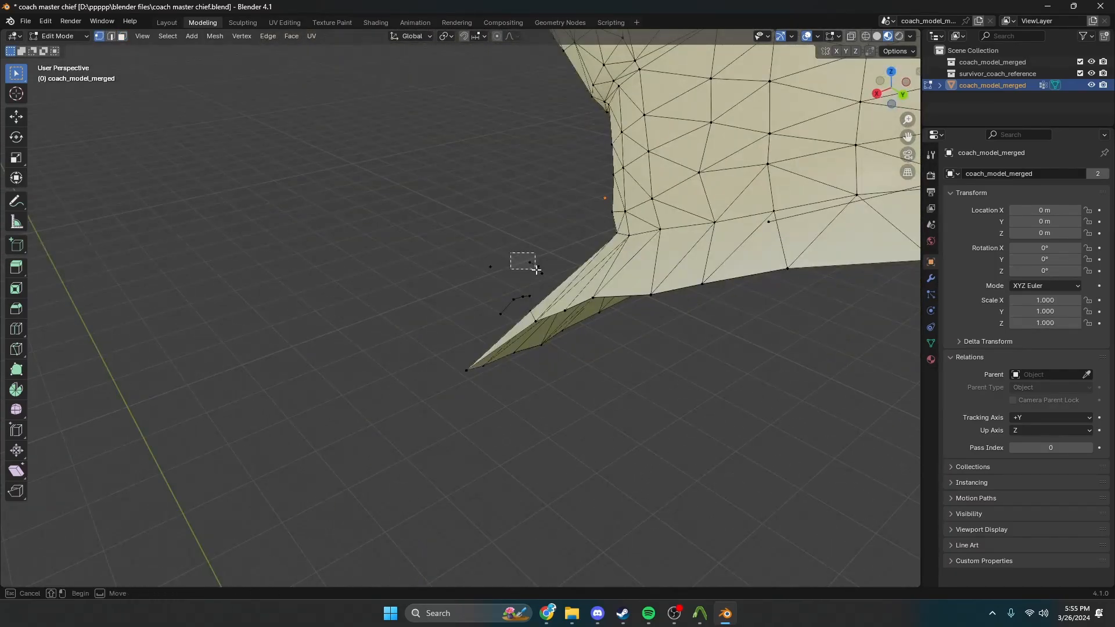
left_click_drag(493, 281, 503, 316)
scroll(495, 314, "down", 2)
middle_click_drag(495, 313, 721, 293)
middle_click_drag(465, 256, 468, 305, "shift")
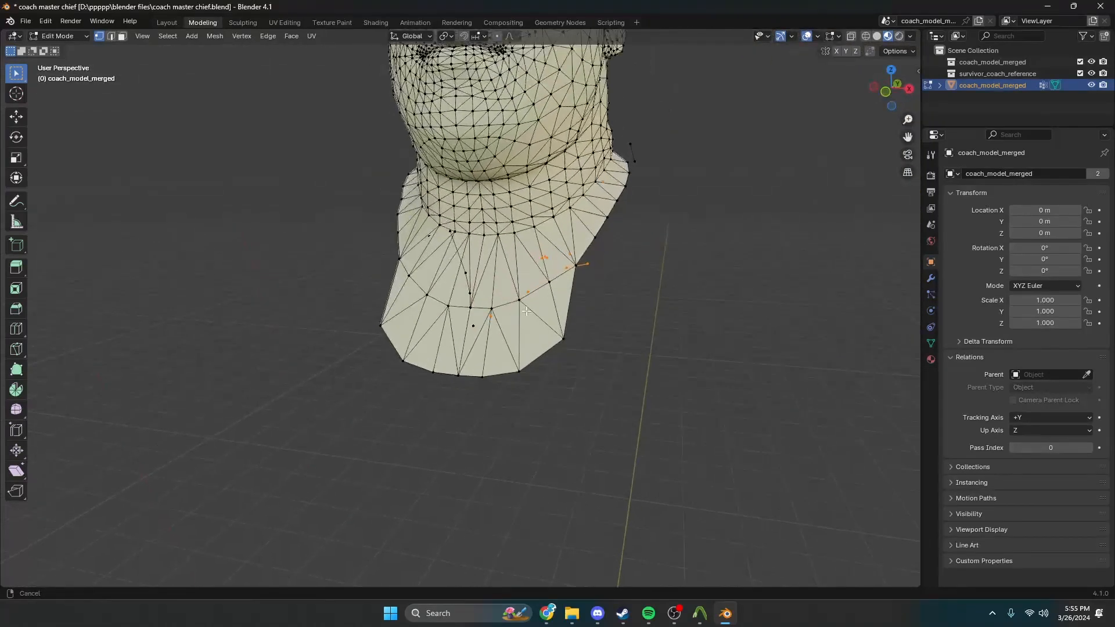
scroll(467, 276, "up", 4)
key("x")
left_click(457, 274)
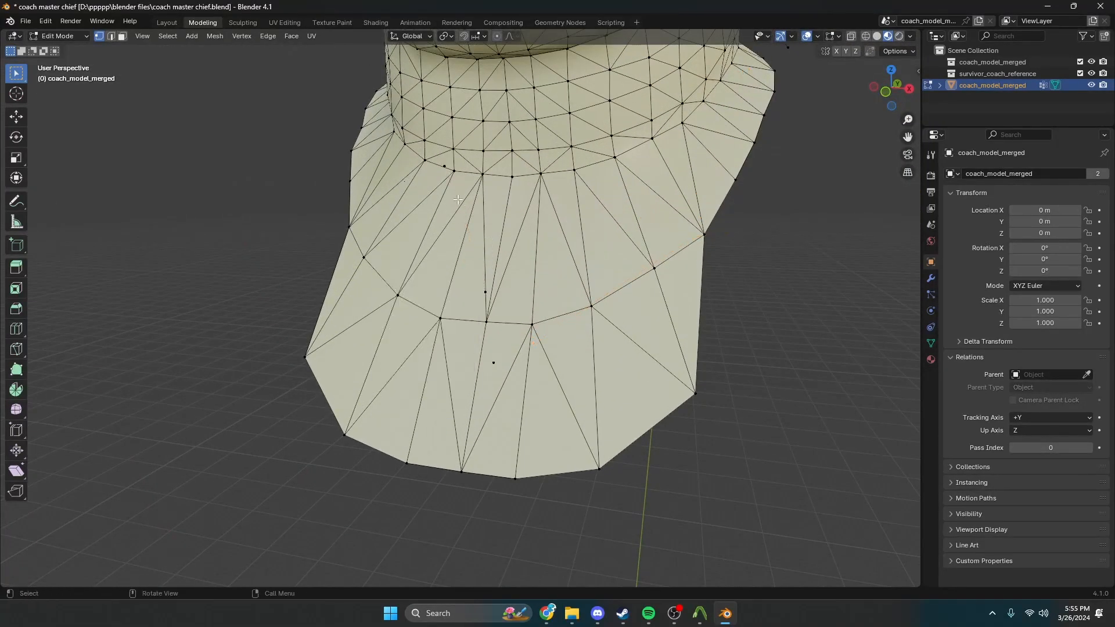
Delete the stray vertices floating in front of the neck flap below the throat
left_click(447, 172)
key("x")
left_click(445, 177)
key("ctrl+z")
key("x")
left_click(489, 289)
left_click(493, 362)
key("x")
left_click(497, 360)
Select the small sliver of geometry on the inner side of the neck flap and delete its vertices
scroll(497, 360, "down", 3)
middle_click_drag(497, 348, 633, 343)
middle_click_drag(251, 324, 622, 202, "shift")
scroll(551, 239, "up", 4)
left_click_drag(527, 256, 528, 256)
key("x")
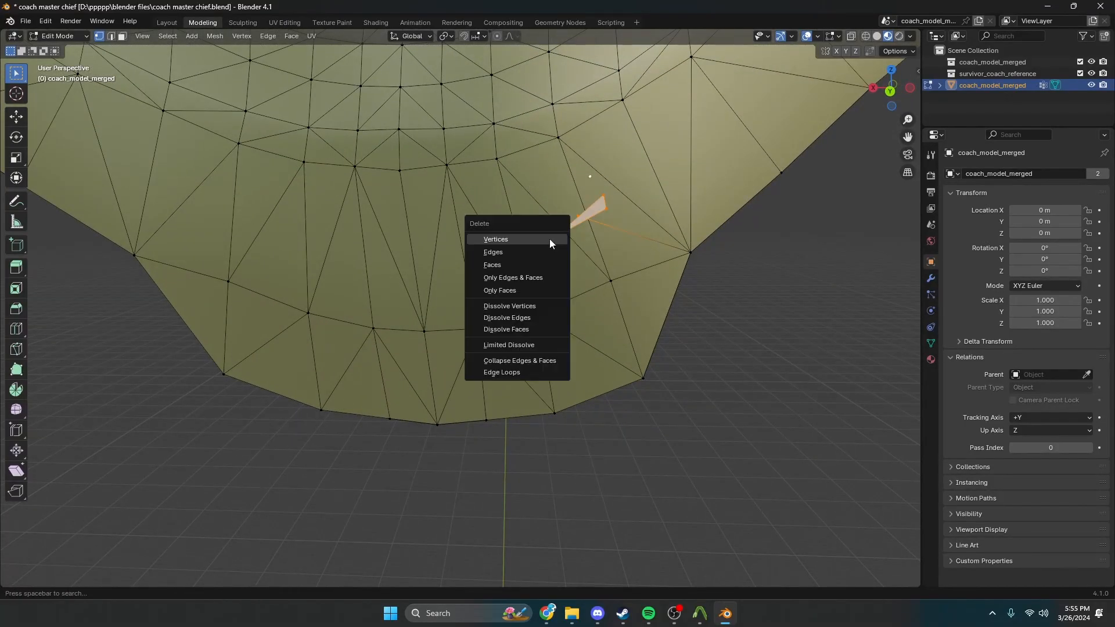
left_click(549, 238)
Select the loose vertices on both sides of the neck with their linked geometry, delete them, and return to Object Mode
scroll(549, 238, "down", 5)
scroll(550, 239, "up", 3)
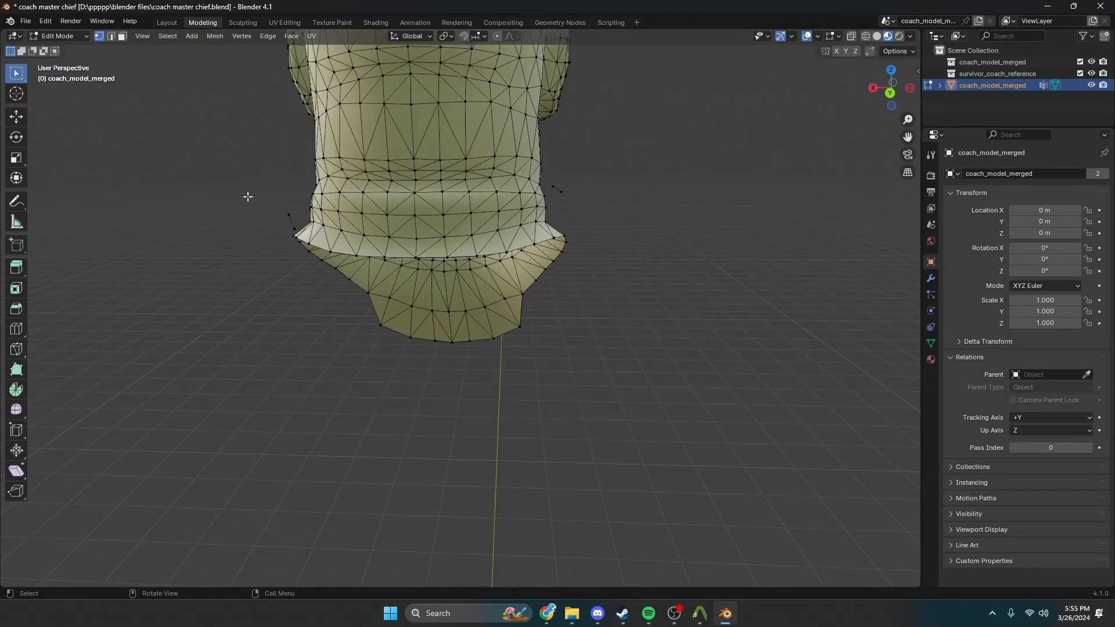
left_click_drag(256, 197, 301, 235)
left_click_drag(622, 179, 550, 198)
right_click(552, 199)
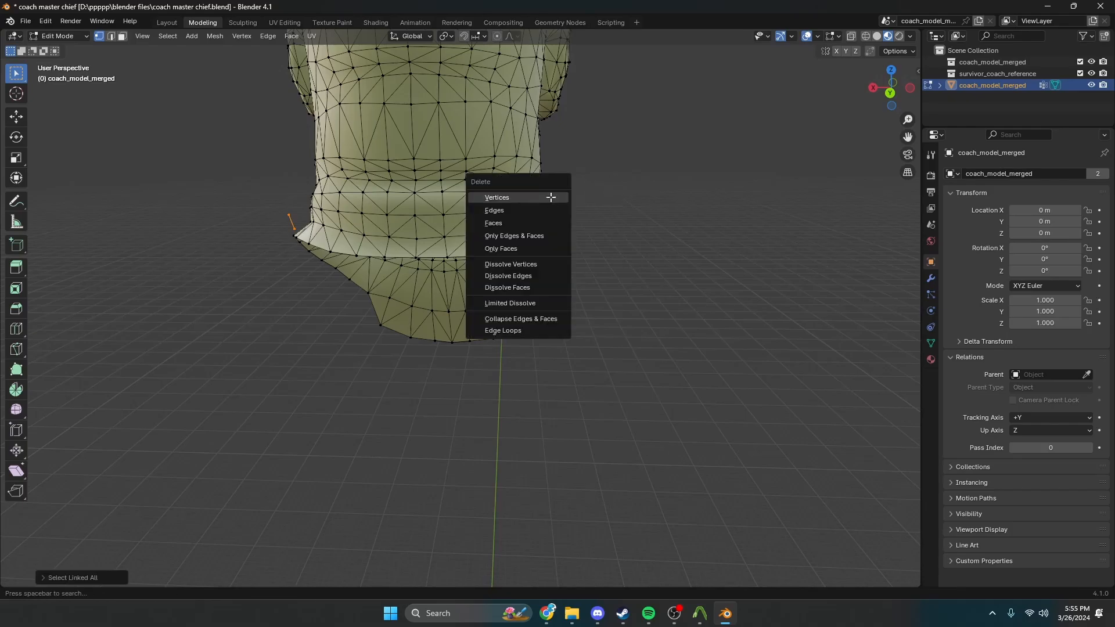
middle_click_drag(552, 199, 810, 192)
key("Tab")
Paste the survivor_coach_reference armour body to check how the neck fits it, and undo the paste
scroll(801, 194, "down", 4)
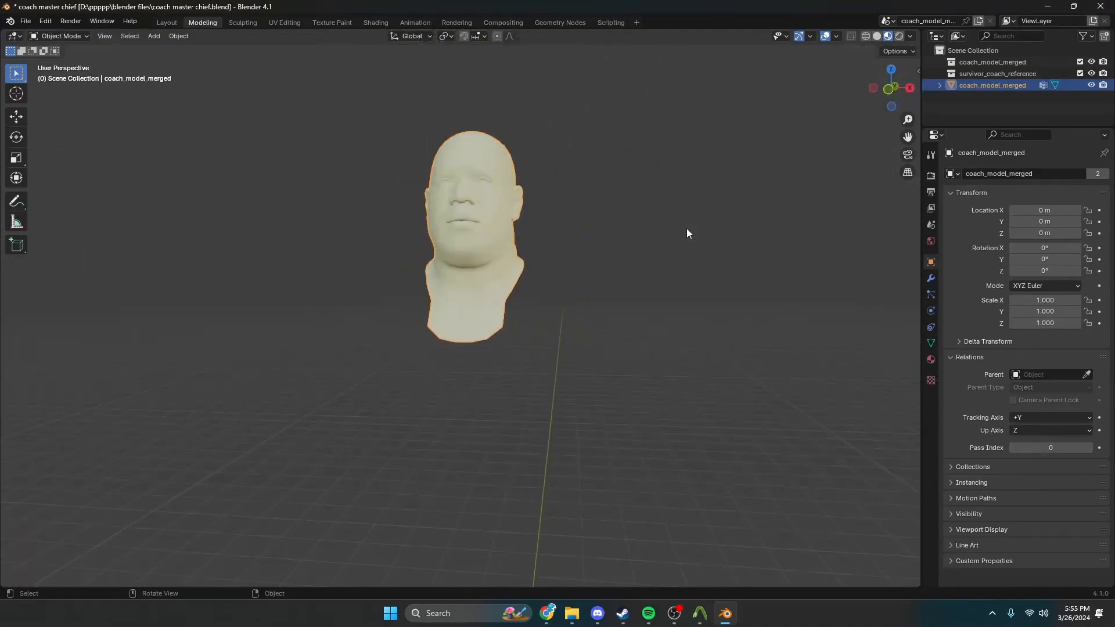
middle_click_drag(668, 235, 576, 273)
scroll(546, 276, "down", 2)
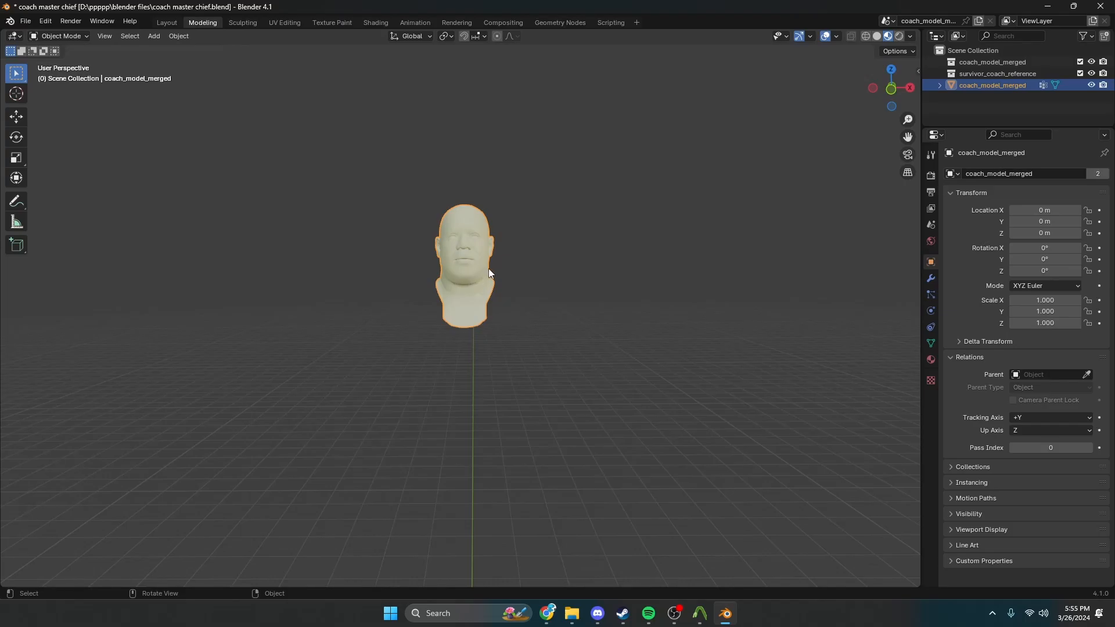
key("ctrl+v")
left_click(518, 317)
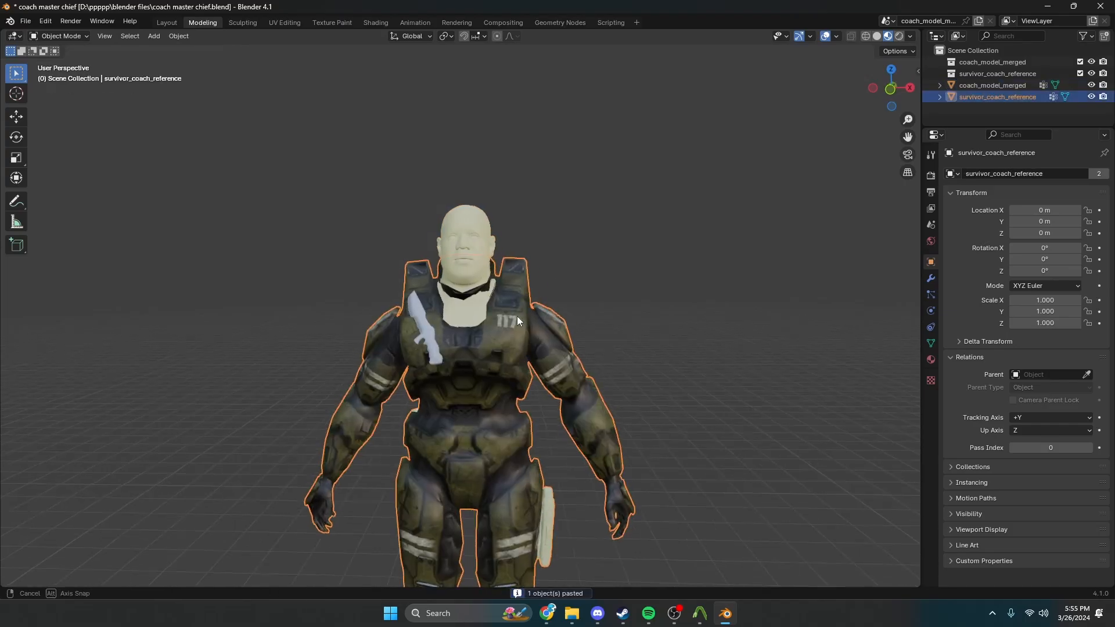
middle_click_drag(516, 316, 315, 478)
scroll(434, 311, "up", 4)
key("ctrl+z")
key("ctrl+z")
Return to Edit Mode and delete the vertices of the lower neck flap below the throat
key("Tab")
left_click_drag(233, 483, 516, 357)
key("h")
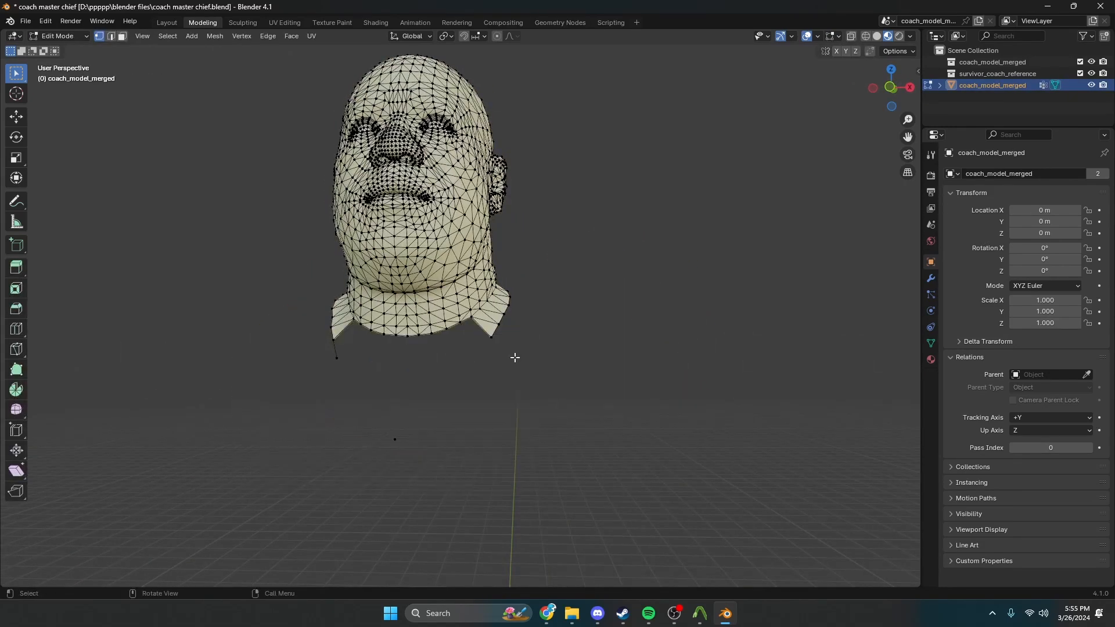
Delete the vertices of the remaining skin flap on the coach's left side of the neck
scroll(516, 357, "up", 3)
middle_click_drag(515, 357, 516, 357)
left_click_drag(568, 262, 524, 318)
key("x")
left_click(516, 351)
key("x")
left_click(557, 293)
key("x")
left_click(525, 317)
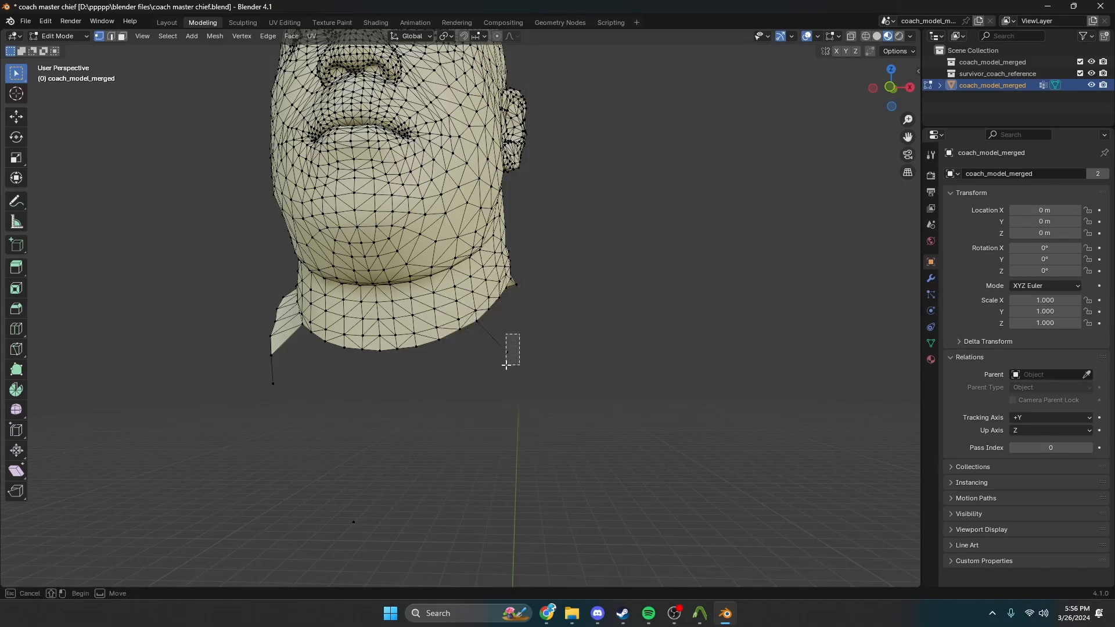
Delete the loose vertices hanging off the neck edge on the coach's left side
left_click_drag(505, 365, 506, 366)
key("x")
left_click(503, 368)
Select the flared rim vertices from the coach's right side around the back of the neck and delete them
left_click_drag(289, 400, 253, 348)
middle_click_drag(253, 349, 485, 351)
left_click_drag(468, 391, 589, 354, "shift")
middle_click_drag(448, 328, 360, 418)
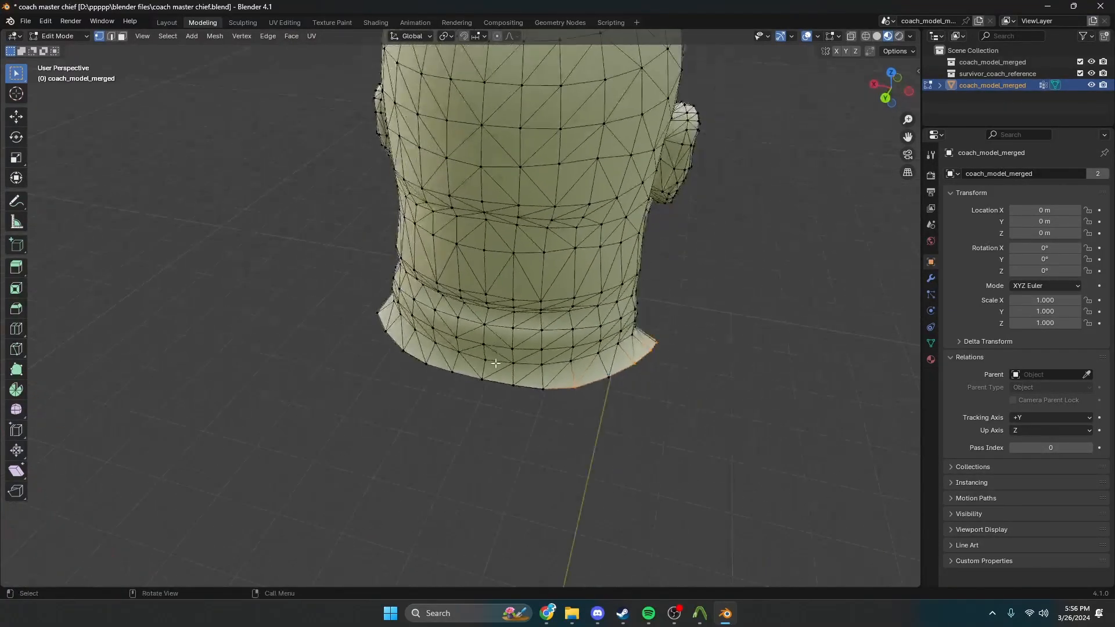
left_click_drag(354, 427, 560, 379, "shift")
middle_click_drag(604, 378, 641, 348)
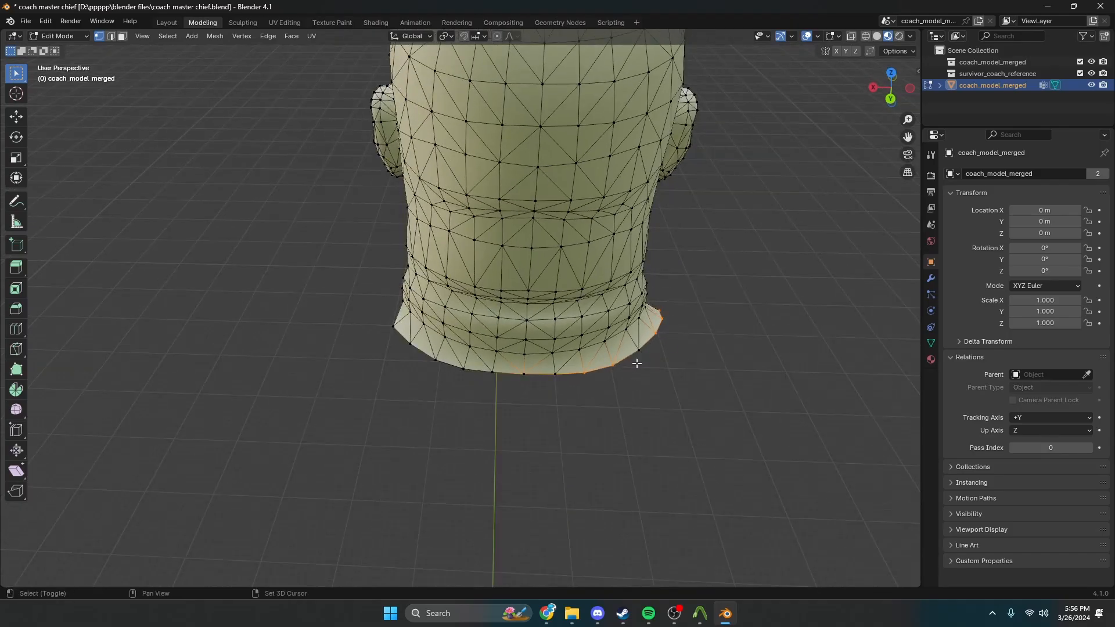
key("x")
left_click(646, 326)
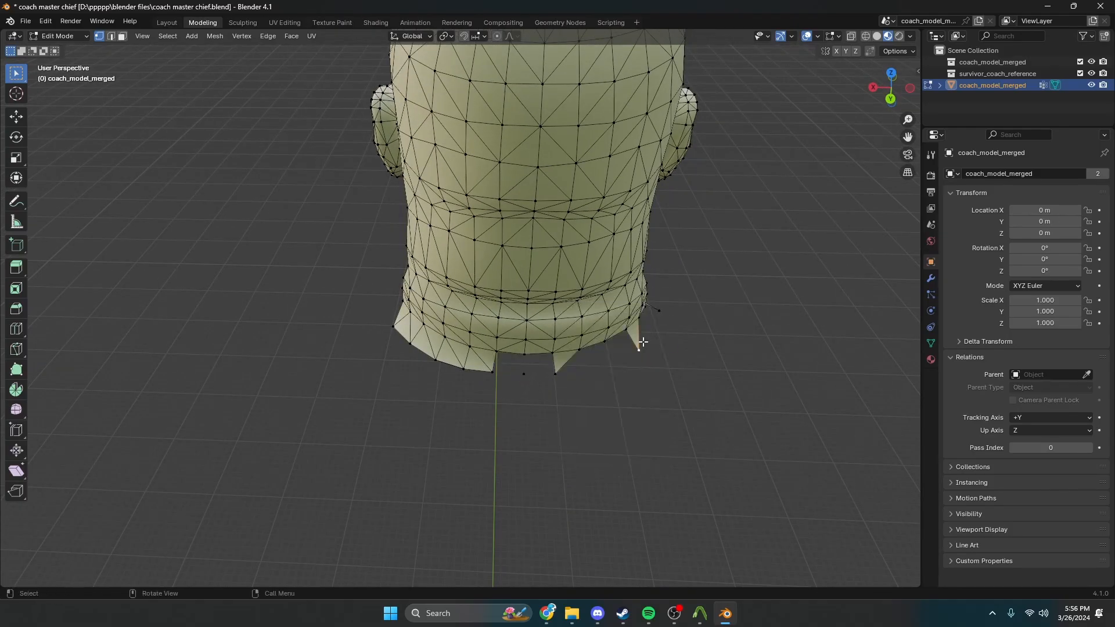
Delete the remaining rim vertices and leftover skin spikes around the back and left side of the neck
key("x")
left_click_drag(568, 366, 481, 388)
middle_click_drag(481, 388, 559, 383)
left_click_drag(573, 342, 435, 372, "shift")
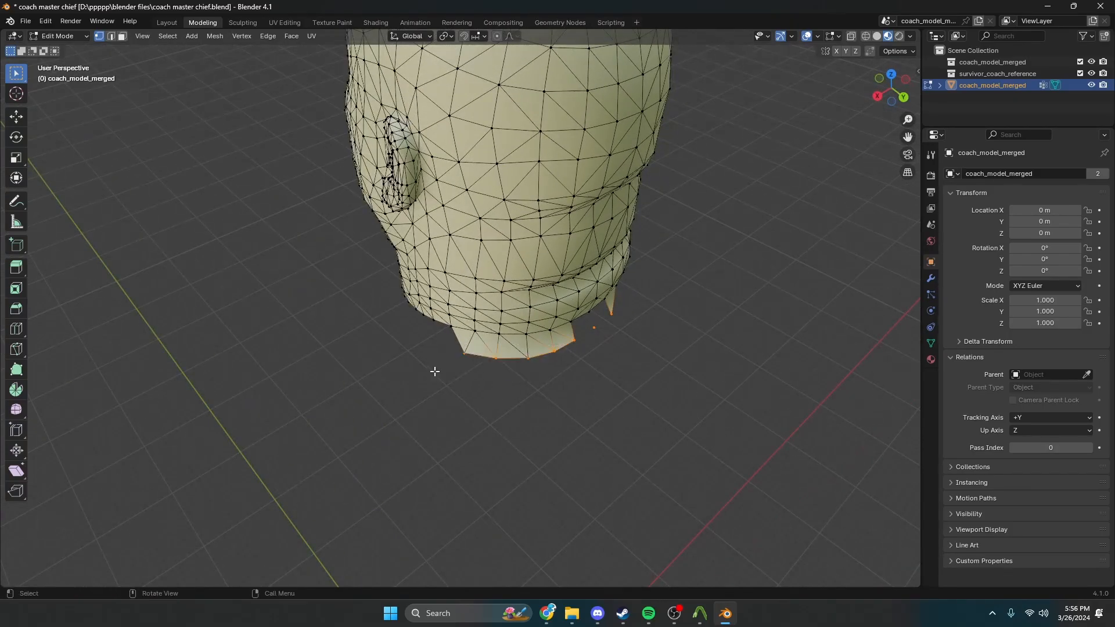
key("x")
left_click(507, 285)
scroll(511, 285, "down", 2)
key("x")
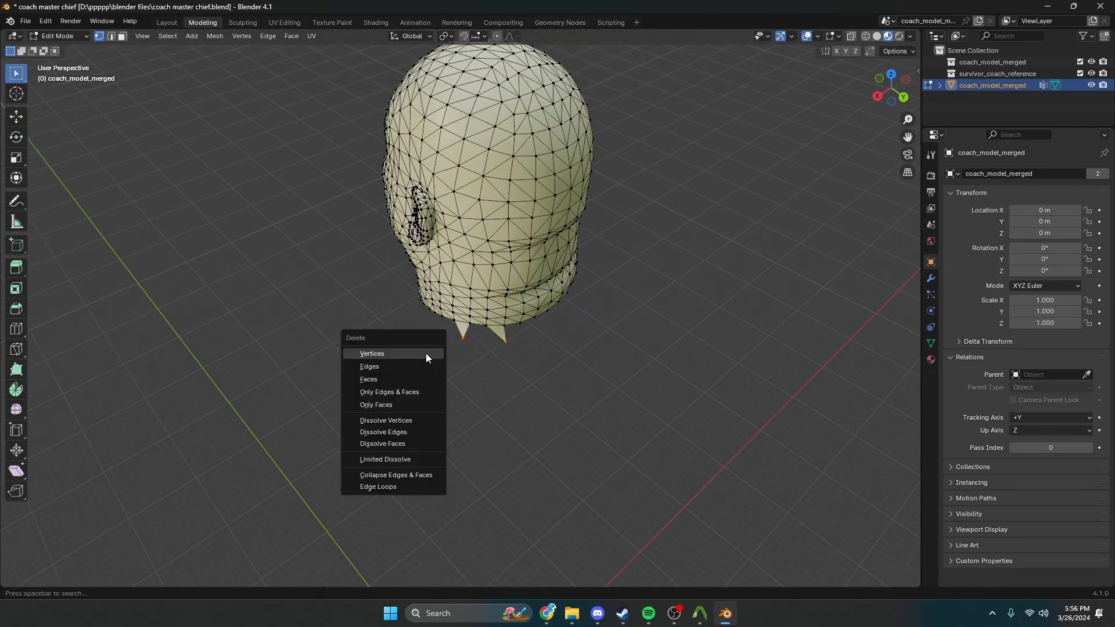
left_click(426, 353)
Return to Object Mode, paste the survivor_coach_reference armour body to check the neck fit, and undo the paste
scroll(423, 351, "down", 4)
key("Tab")
middle_click_drag(506, 329, 657, 313)
key("ctrl+v")
scroll(609, 312, "up", 1)
scroll(522, 322, "up", 4)
middle_click_drag(458, 325, 416, 336)
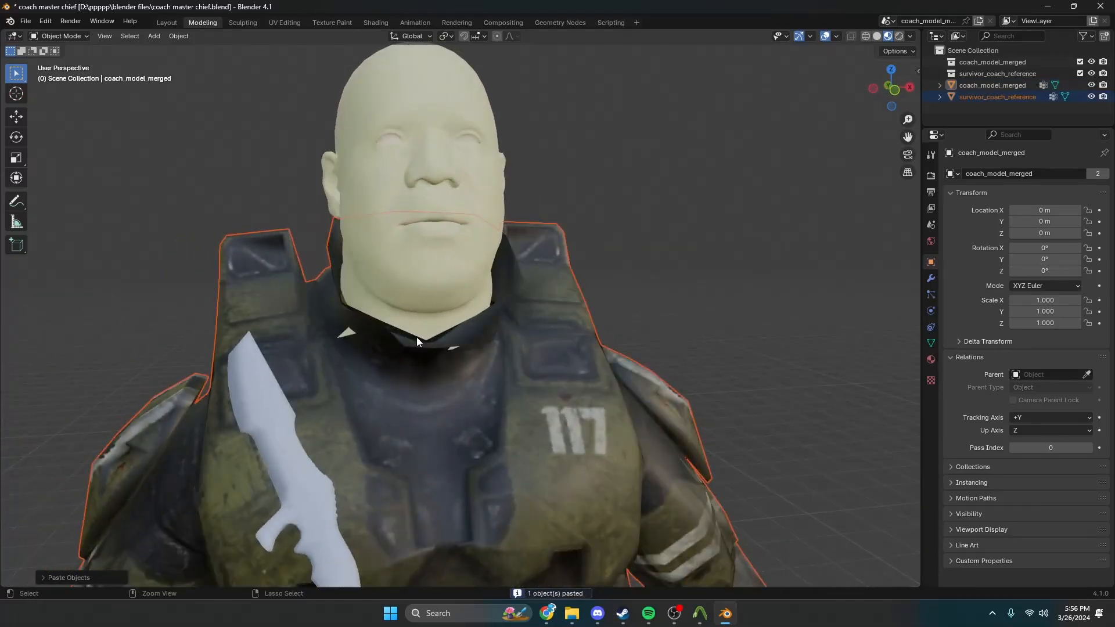
key("ctrl+z")
Return to Edit Mode and delete the leftover skin flap on the coach's right side of the neck
key("Tab")
scroll(295, 353, "up", 4)
key("x")
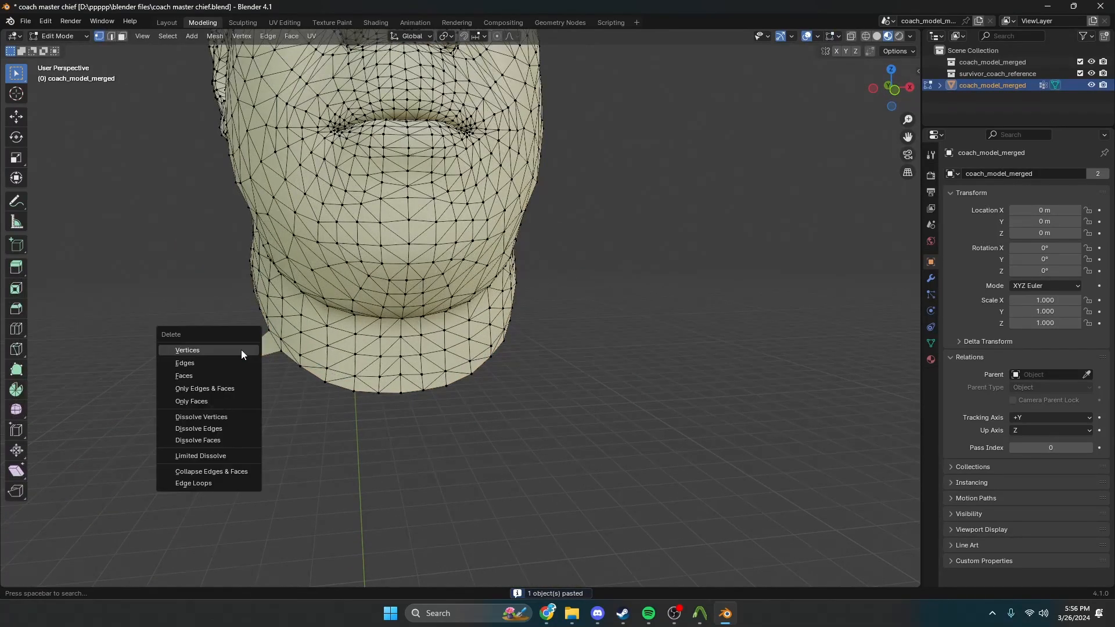
left_click(241, 350)
Delete the lowest vertices of the neck edge along the coach's left side
mouse_move(347, 418)
middle_mouse_down()
mouse_move(291, 409)
mouse_move(193, 435)
mouse_move(232, 401)
middle_mouse_up()
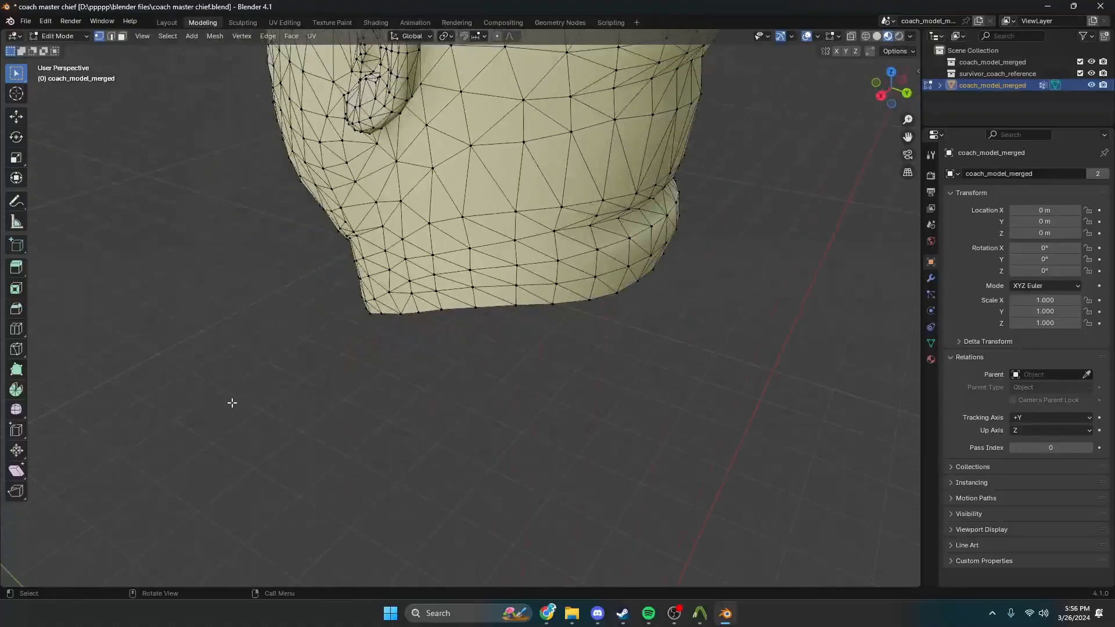
mouse_move(392, 344)
left_mouse_down()
mouse_move(438, 308)
mouse_move(468, 304)
left_mouse_up()
key("x")
left_click(468, 304)
middle_click_drag(468, 304, 448, 323)
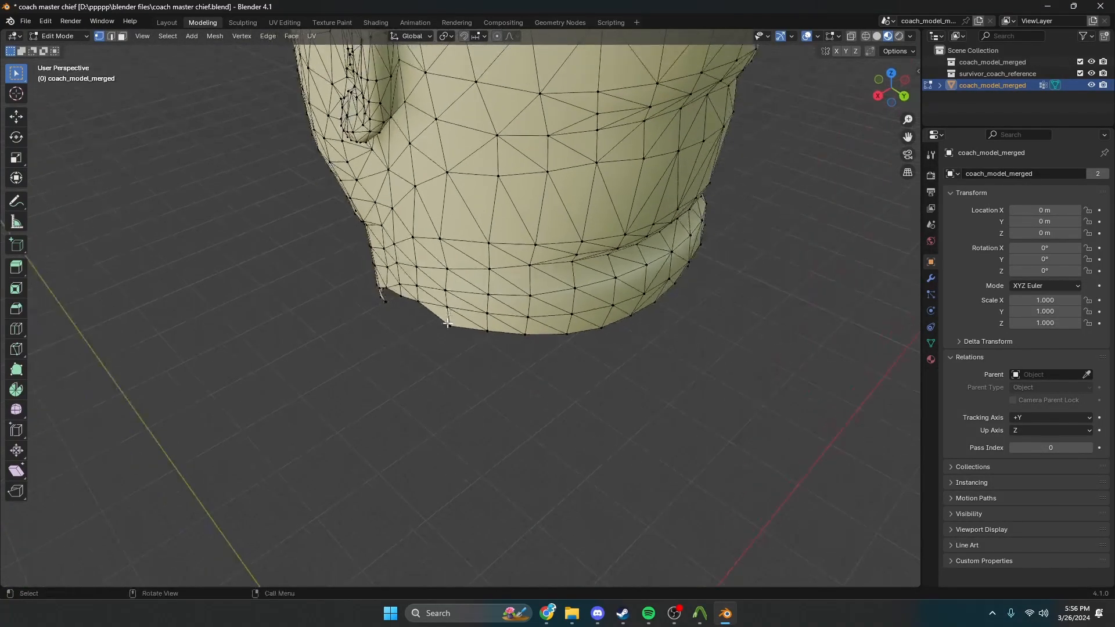
left_click_drag(452, 352, 572, 327)
key("x")
left_click(587, 324)
Delete the bottom row of neck vertices across the back and around to the coach's right side
middle_click_drag(587, 324, 520, 329)
left_click_drag(525, 376, 684, 347)
key("x")
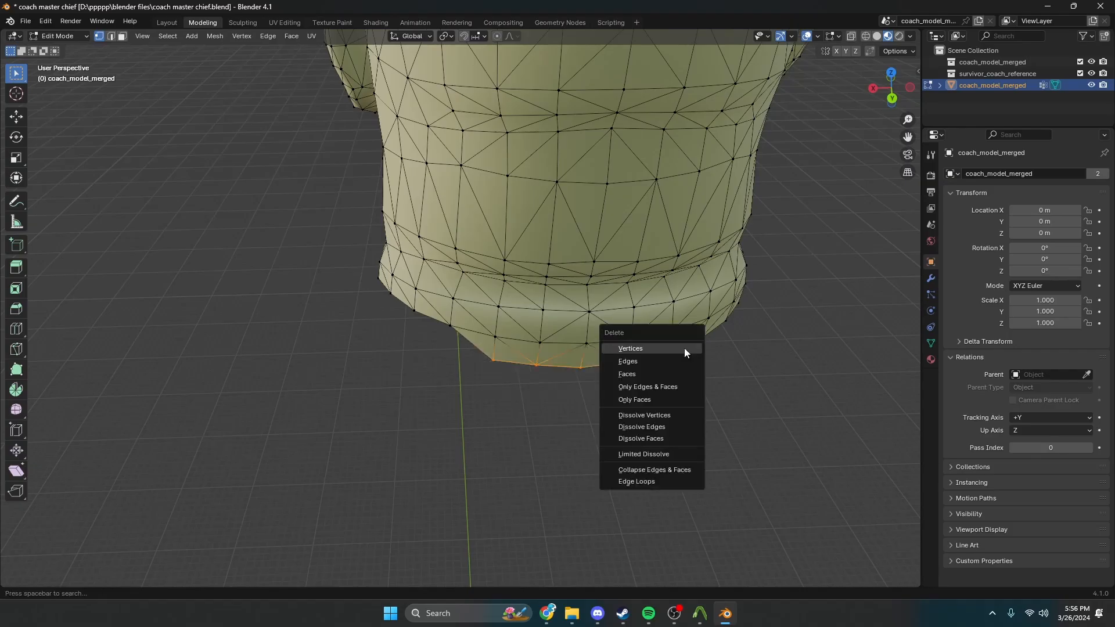
left_click(689, 348)
middle_click_drag(689, 349, 597, 336)
left_click_drag(418, 407, 711, 381)
key("x")
left_click(714, 385)
Delete the lowest neck vertices from the coach's right side to the front of the throat
middle_click_drag(714, 384, 583, 346)
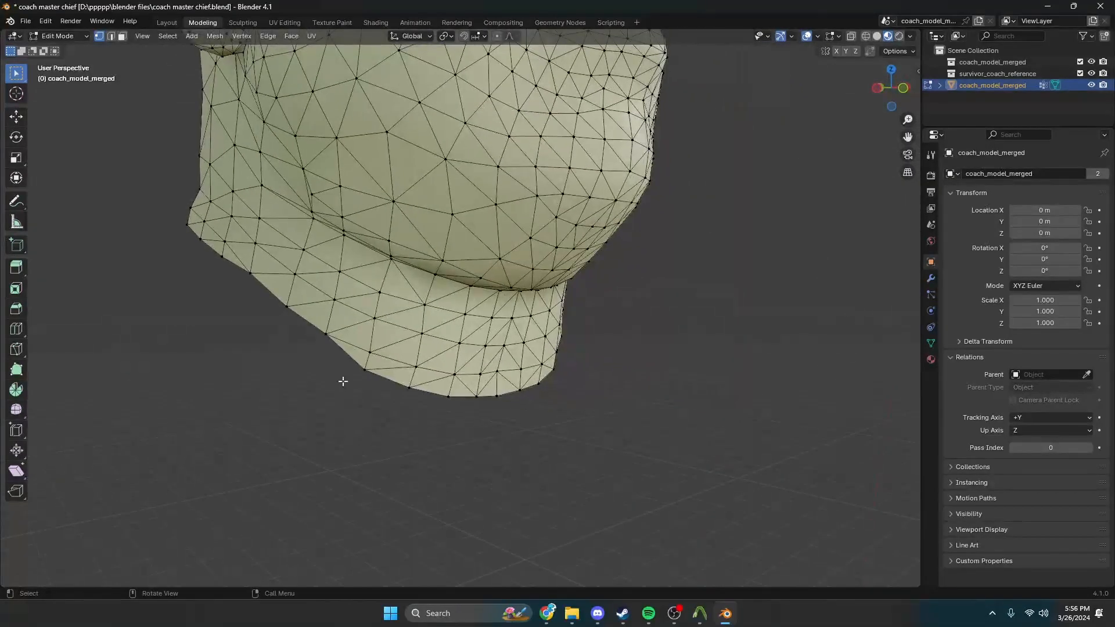
left_click(375, 371)
key("x")
left_click(376, 372)
left_click_drag(455, 400, 564, 377)
key("x")
left_click(564, 378)
Delete the last protruding bottom vertices at the front left of the neck to even out its lower edge
middle_click_drag(563, 378, 324, 406)
left_click(465, 381)
key("x")
left_click(466, 379)
scroll(323, 385, "up", 2)
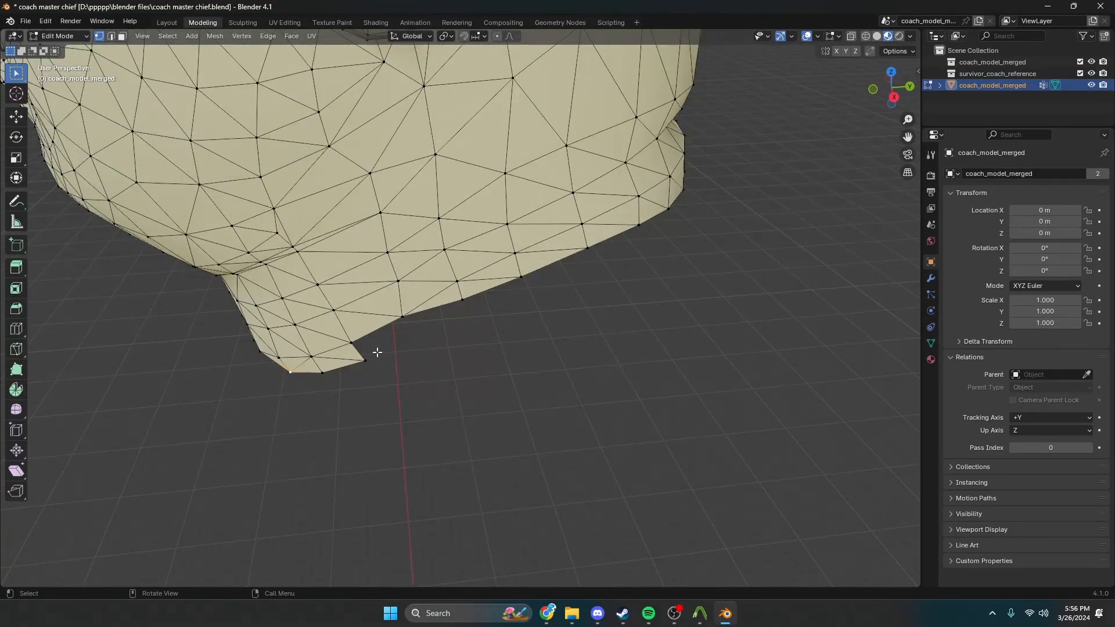
left_click_drag(377, 353, 319, 383)
key("x")
left_click(319, 383)
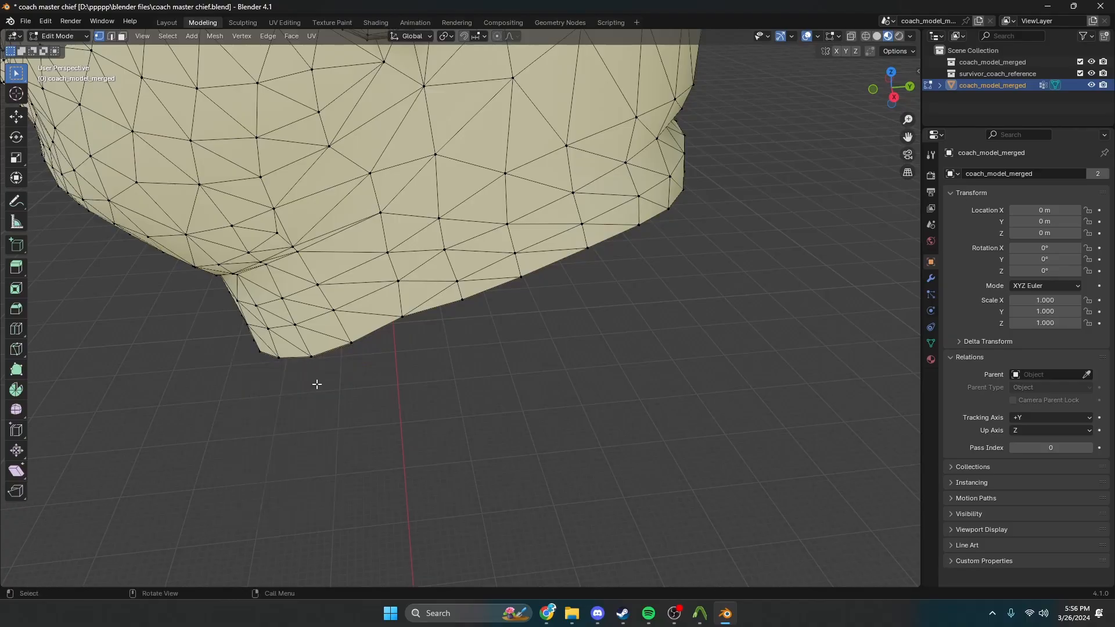
Return to Object Mode and paste the survivor_coach_reference armour body around the trimmed neck
key("Tab")
key("ctrl+v")
middle_click_drag(363, 388, 724, 223)
scroll(724, 223, "down", 8)
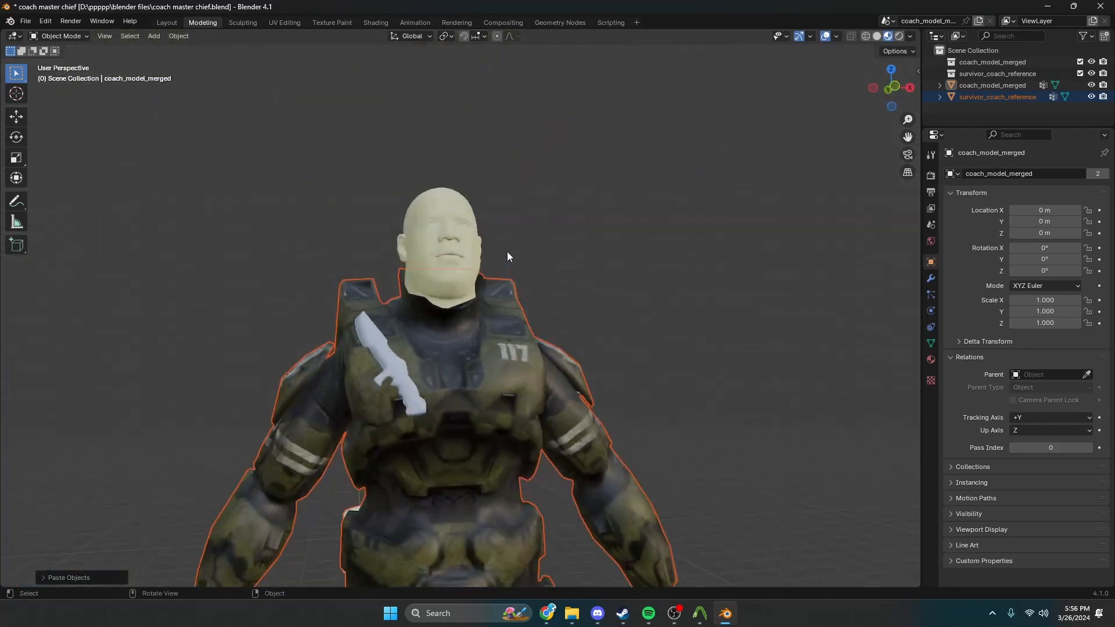
middle_click_drag(507, 252, 899, 289)
scroll(117, 257, "up", 6)
Examine how the trimmed neck sits inside the armour collar from the side, the front and close up
left_click(515, 270)
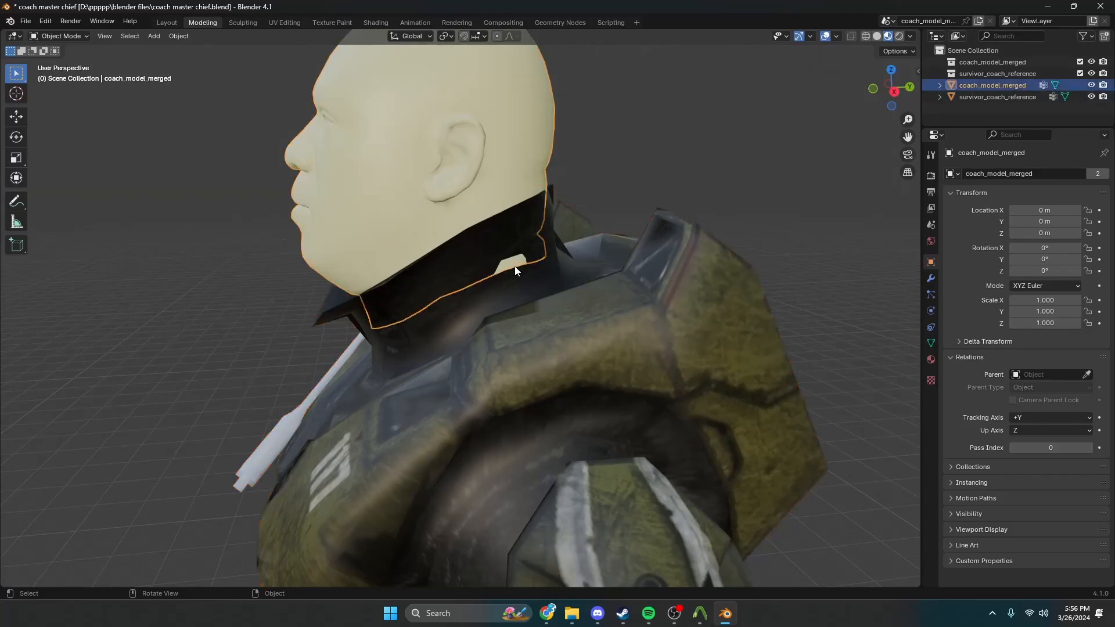
scroll(516, 270, "down", 5)
middle_click_drag(515, 270, 641, 250)
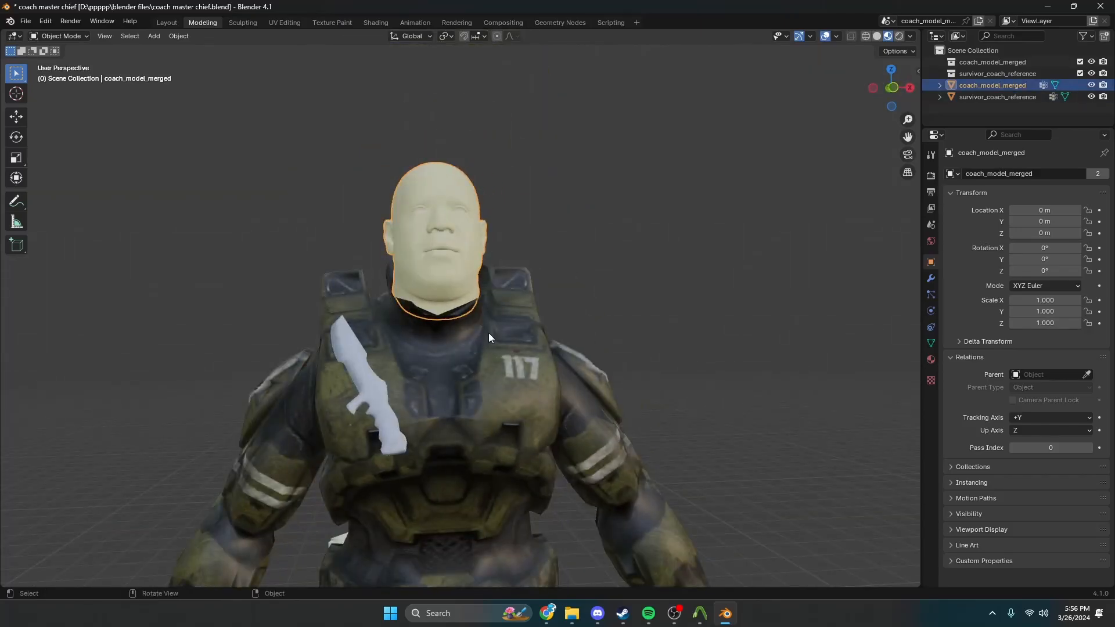
scroll(489, 333, "down", 5)
scroll(487, 344, "up", 5)
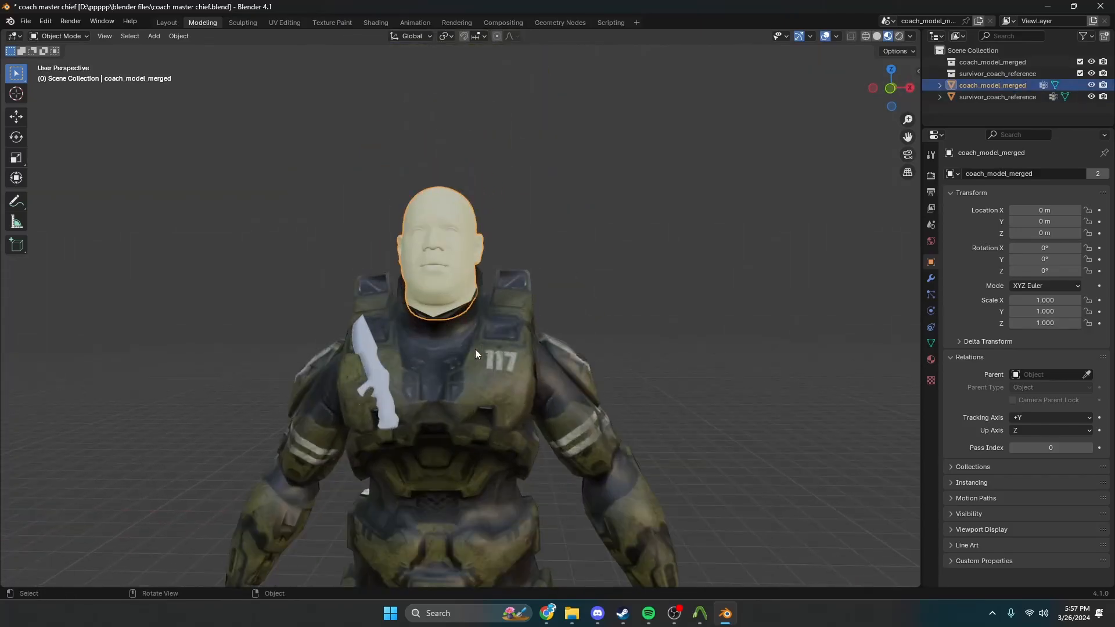
scroll(475, 349, "down", 4)
middle_click_drag(475, 350, 436, 351)
middle_click_drag(433, 347, 483, 350)
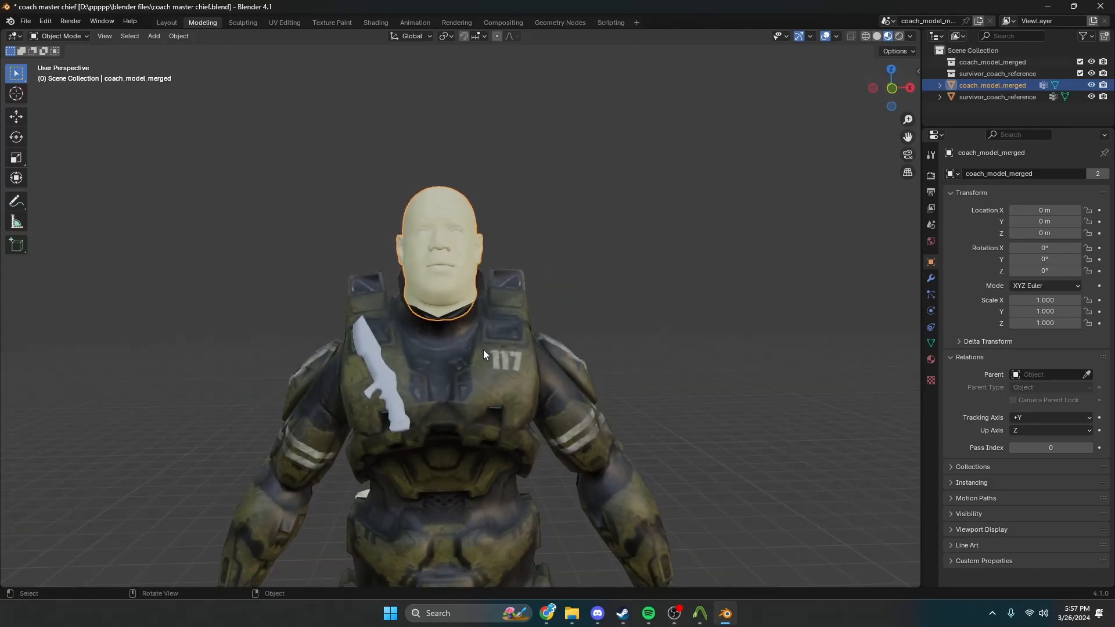
scroll(483, 350, "down", 3)
scroll(483, 343, "up", 6)
scroll(483, 327, "down", 8)
mouse_move(482, 326)
middle_mouse_down()
mouse_move(525, 309)
mouse_move(475, 315)
middle_mouse_up()
scroll(475, 315, "up", 10)
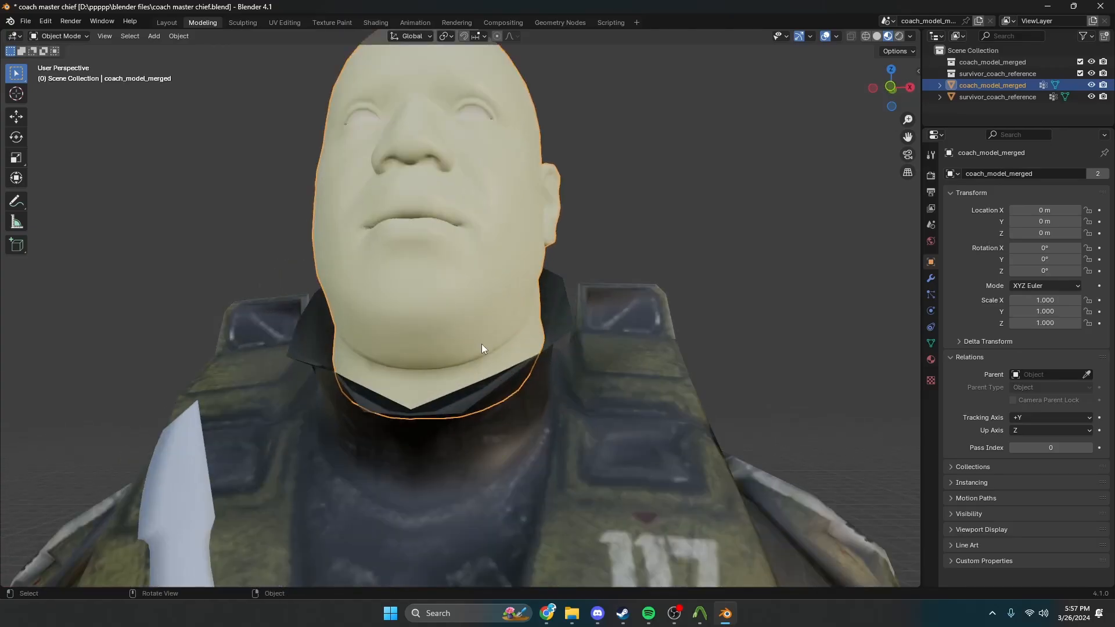
key("Tab")
middle_click_drag(480, 362, 511, 384)
key("Tab")
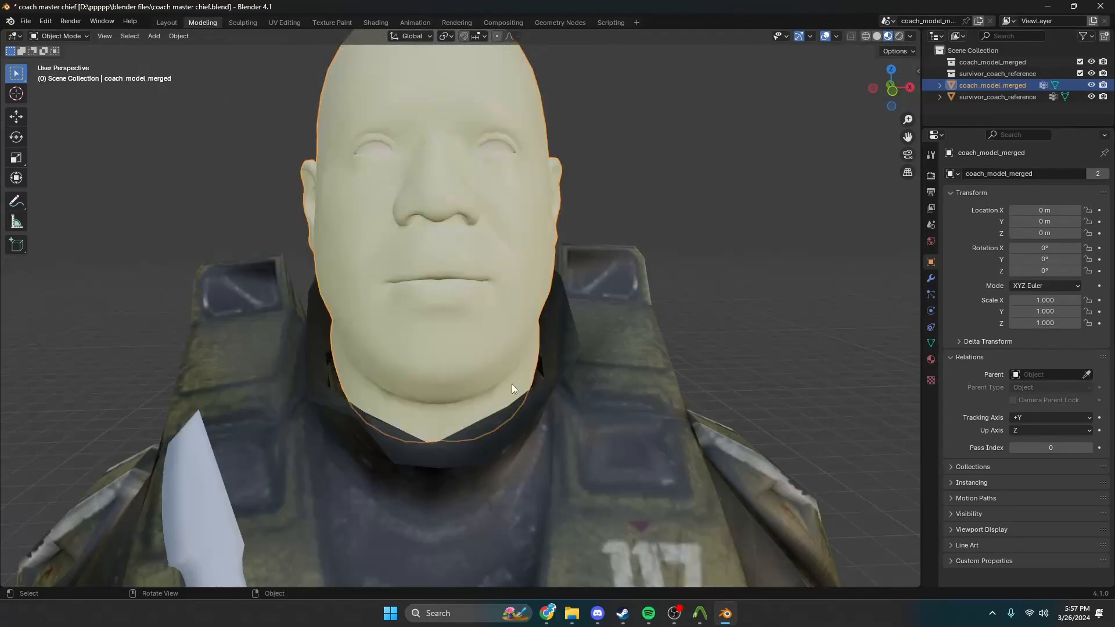
Select the armour body and the head, with the head active, and join them into coach_model_merged
left_click(560, 373)
scroll(562, 397, "down", 4)
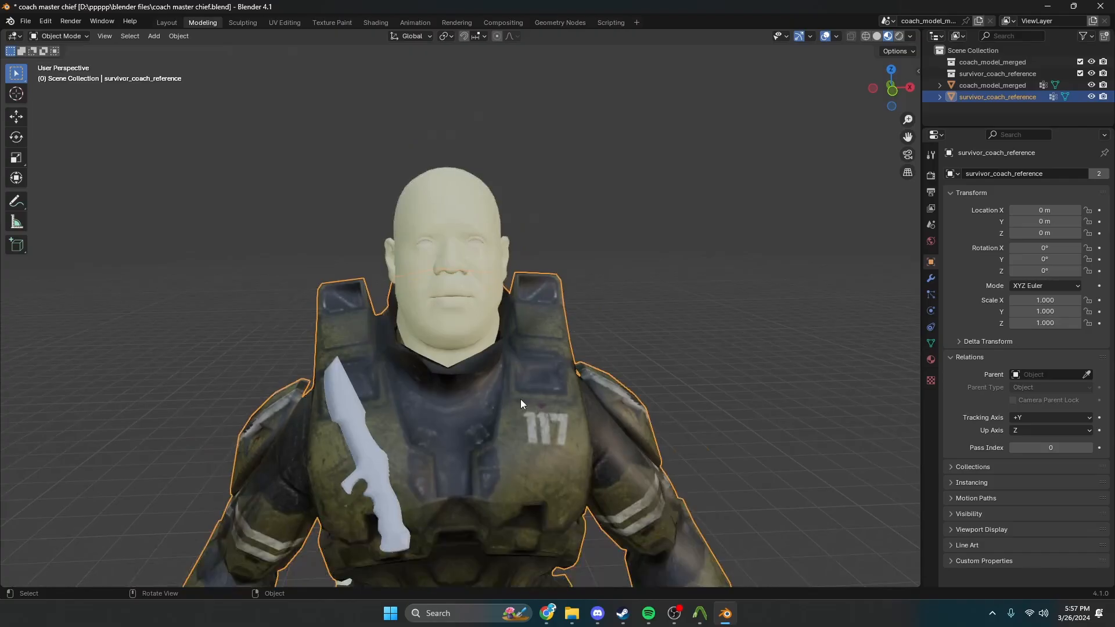
left_click(486, 314, "shift")
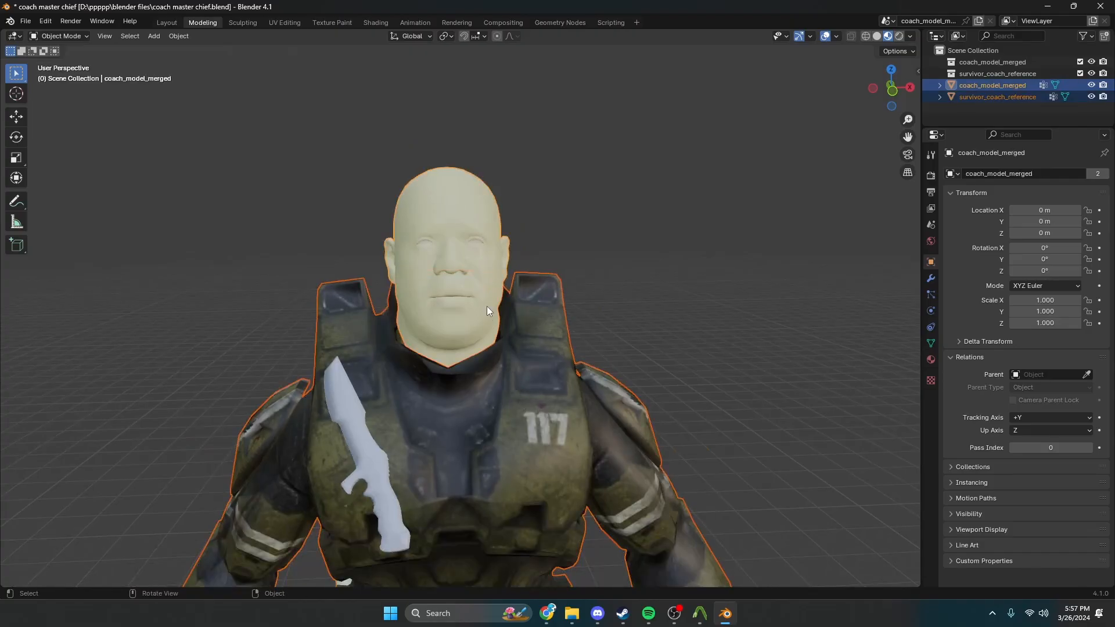
right_click(486, 306)
left_click(472, 295)
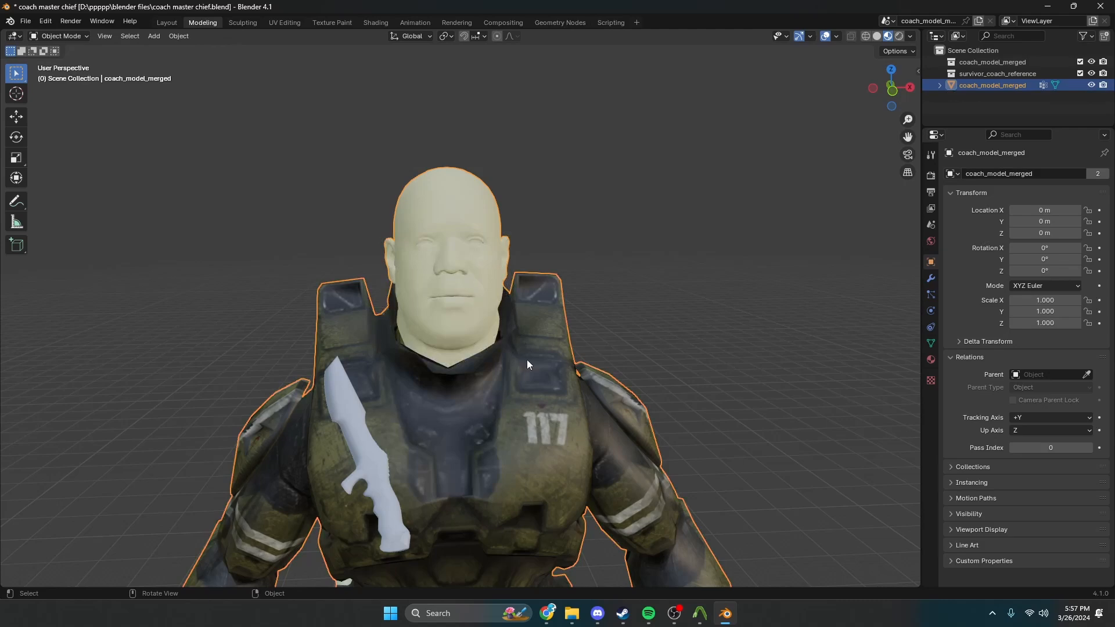
In Edit Mode, select the neck patch poking through the collar below the coach's left ear and move it inward along X
key("Tab")
middle_click_drag(527, 361, 613, 56)
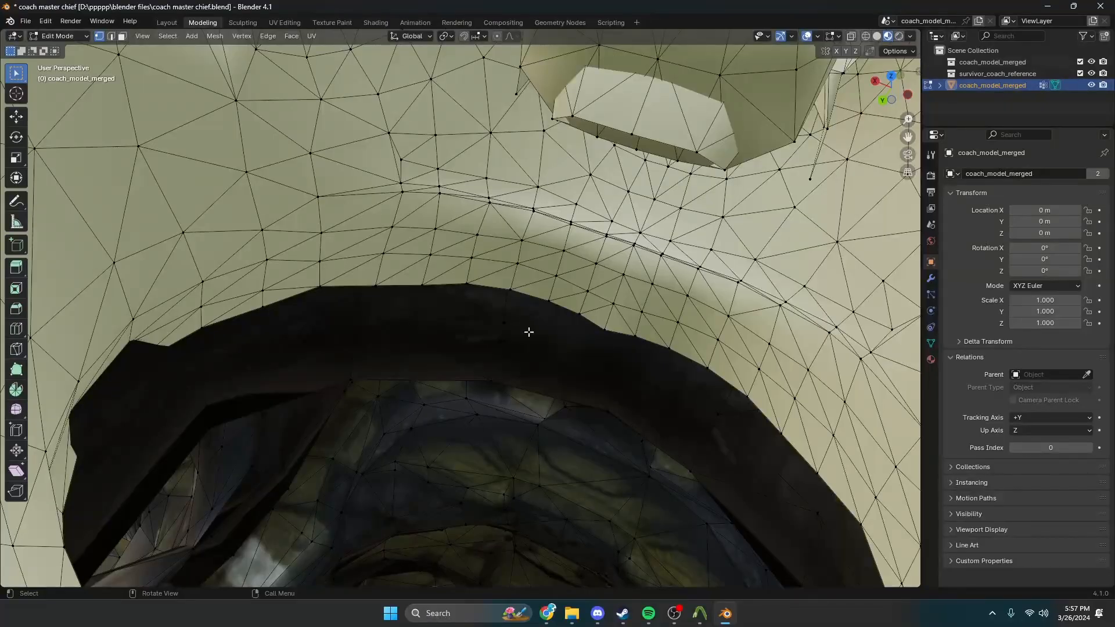
middle_click_drag(487, 371, 245, 326)
scroll(418, 293, "down", 2)
scroll(433, 276, "down", 6)
key("Tab")
key("Tab")
scroll(515, 332, "up", 3)
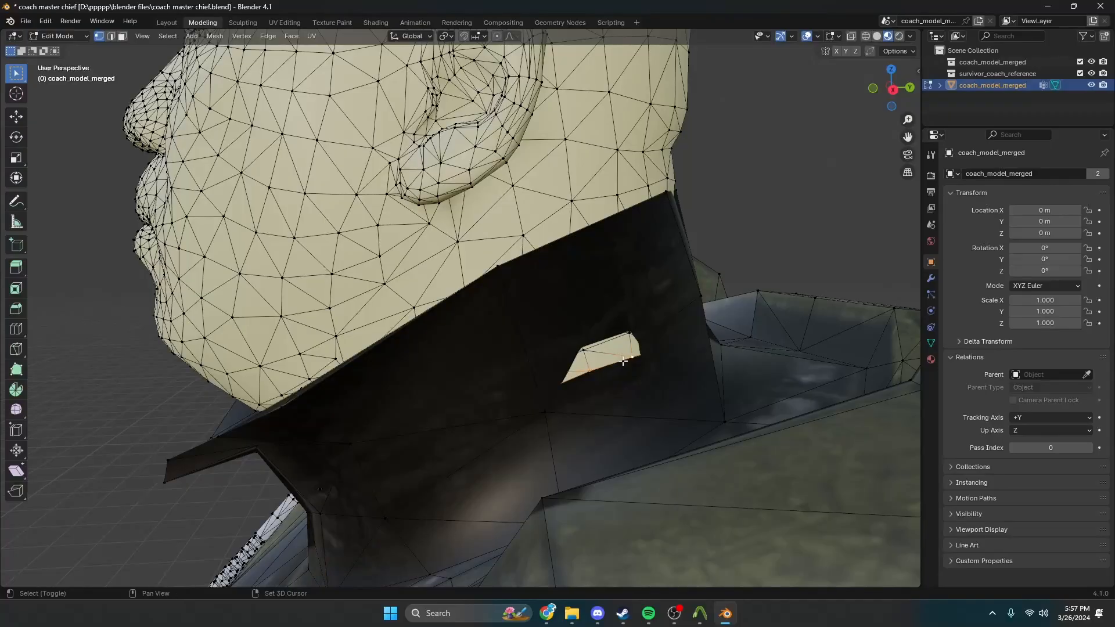
middle_click_drag(599, 345, 134, 125)
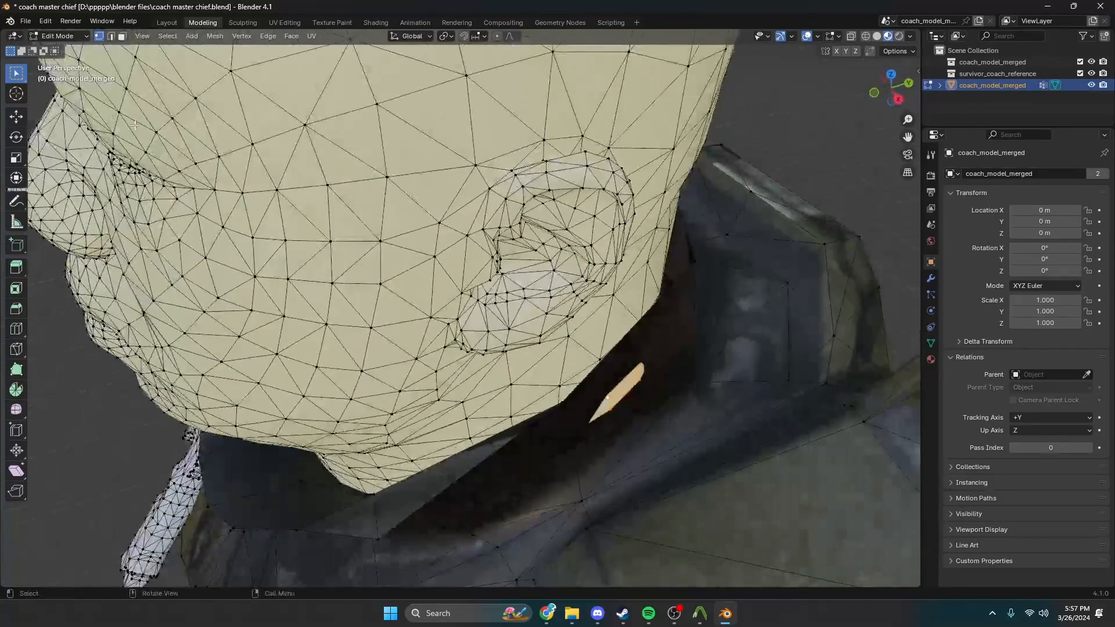
left_click(15, 118)
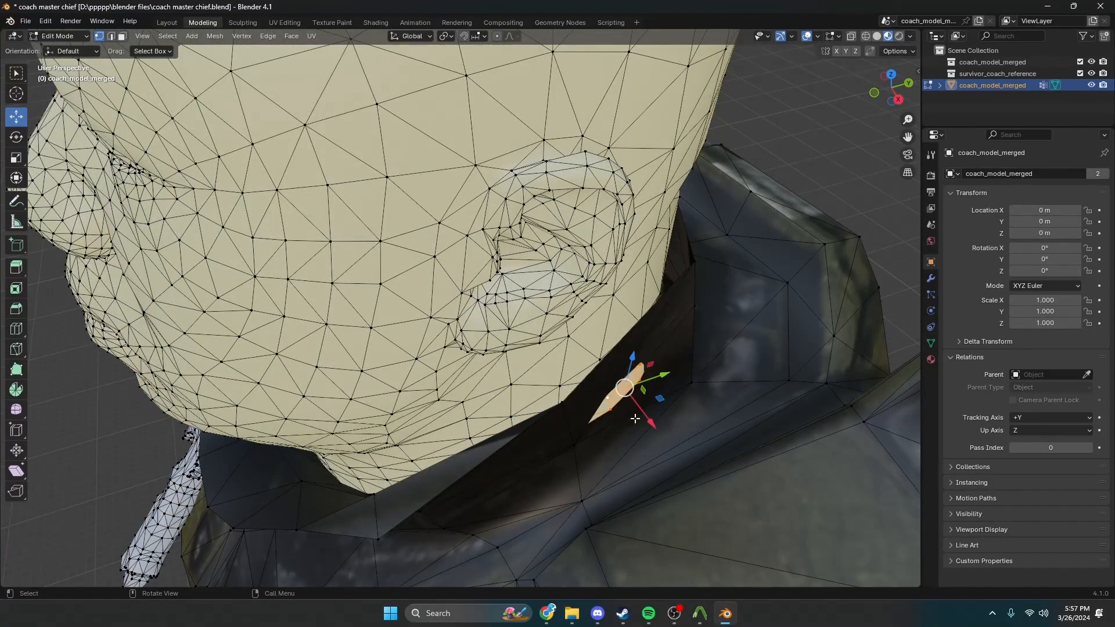
left_click_drag(641, 414, 623, 407)
middle_click_drag(623, 406, 600, 302)
key("Tab")
key("Tab")
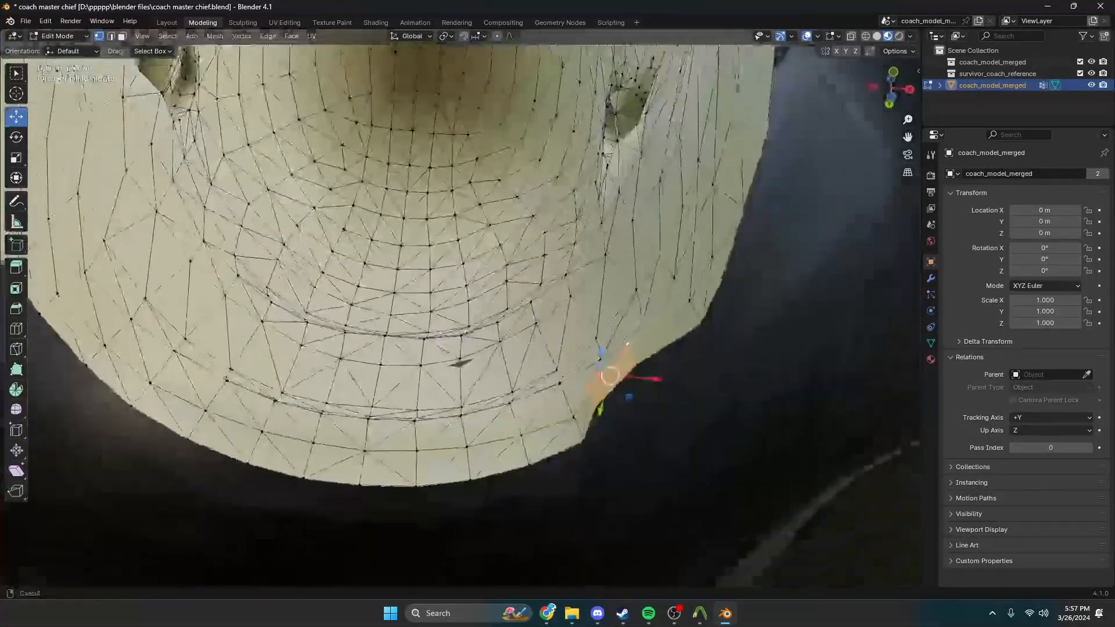
Try deleting the selected neck patch from inside the collar, and undo the deletion
scroll(461, 316, "up", 3)
middle_click_drag(302, 340, 569, 263)
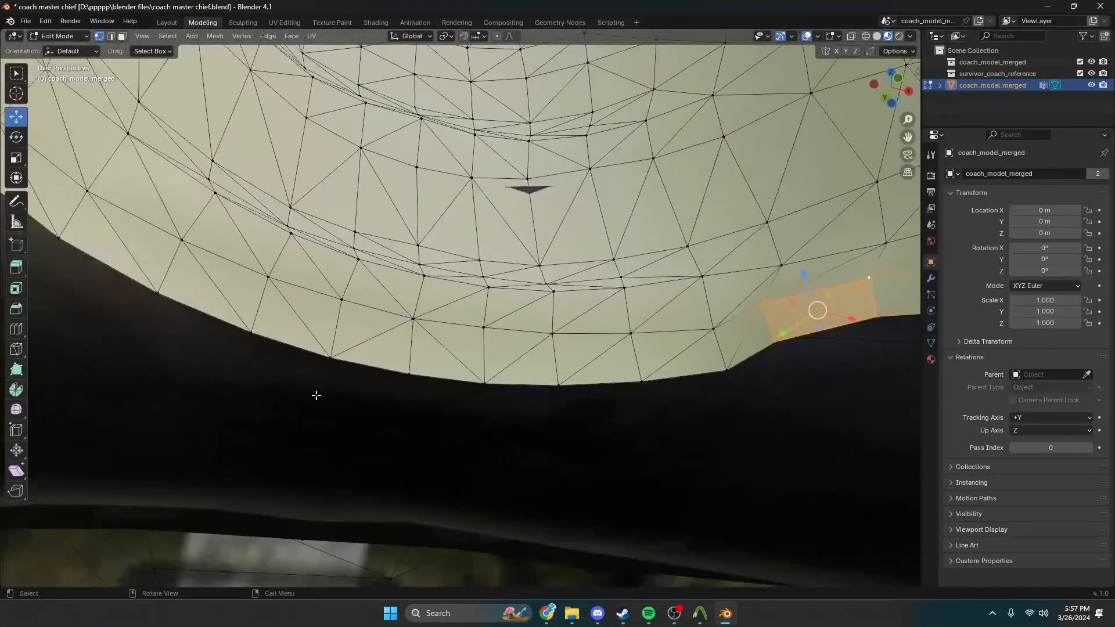
key("x")
left_click(438, 366)
middle_click_drag(452, 362, 529, 385)
key("ctrl+z")
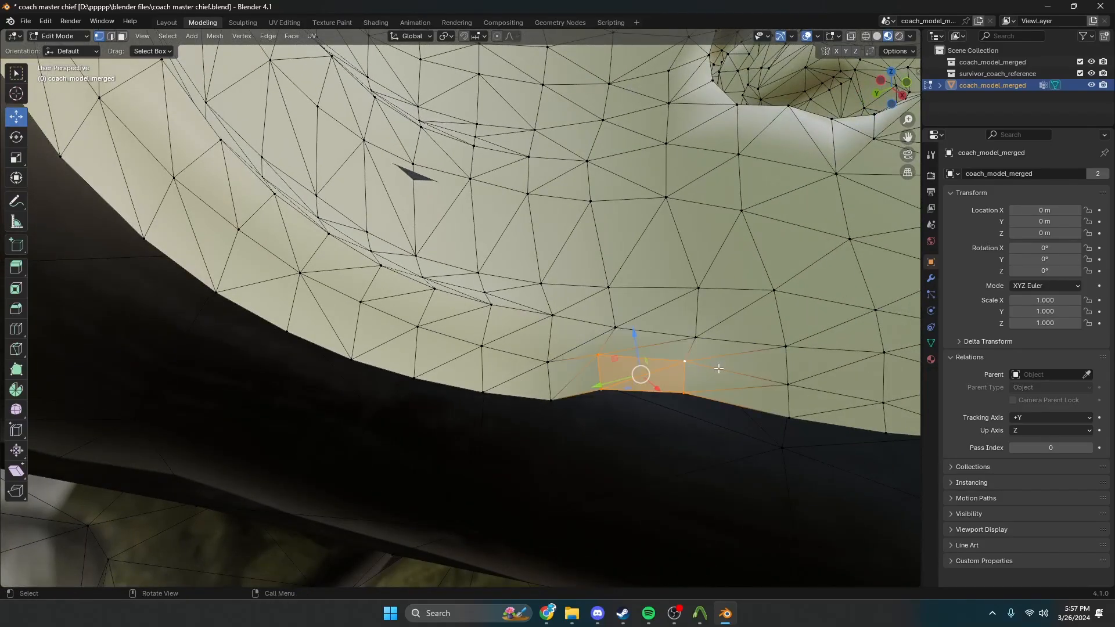
Compare the neck edge with and without the patch by undoing and redoing, ending with the inward-moved patch in place
middle_click_drag(674, 356, 450, 199, "shift")
key("ctrl+z")
key("ctrl+shift+z")
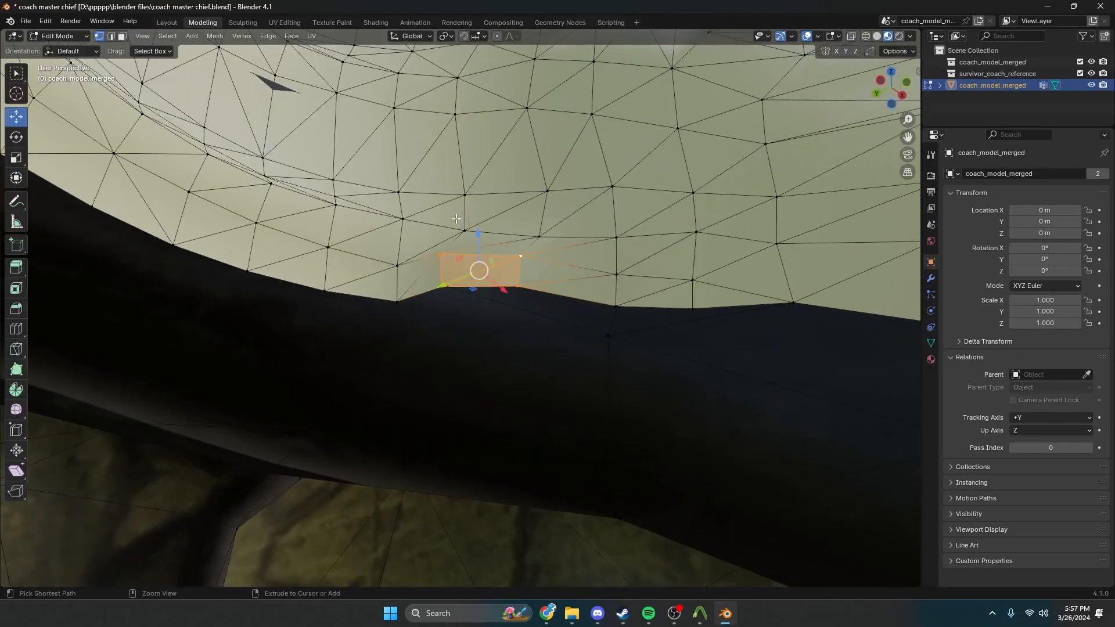
key("ctrl+shift+z")
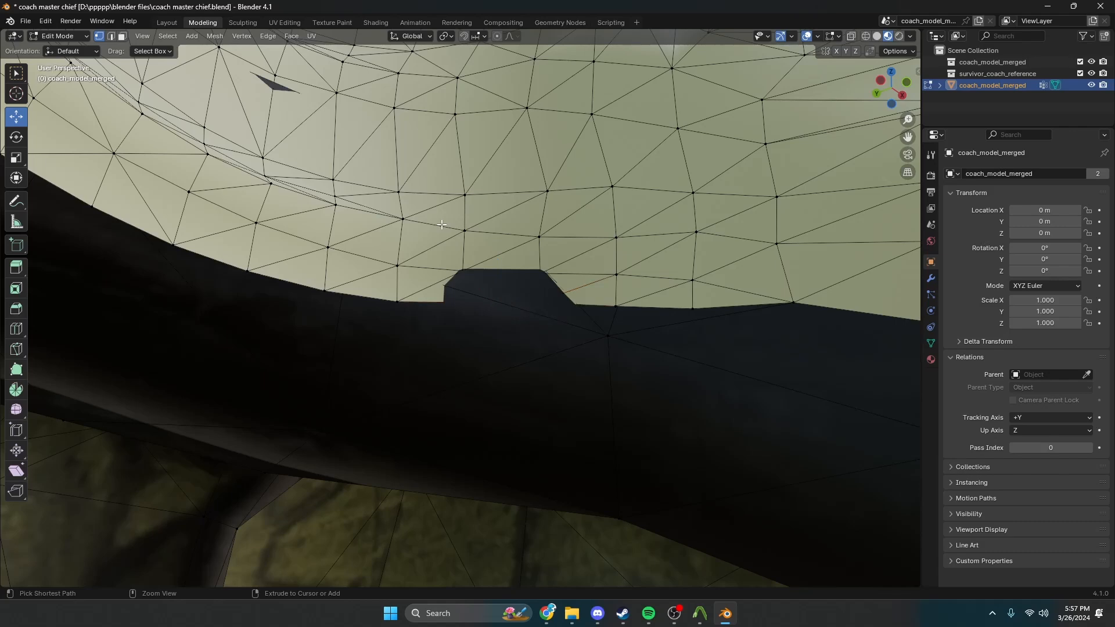
key("ctrl+z")
key("ctrl+z")
key("ctrl+z")
key("ctrl+shift+z")
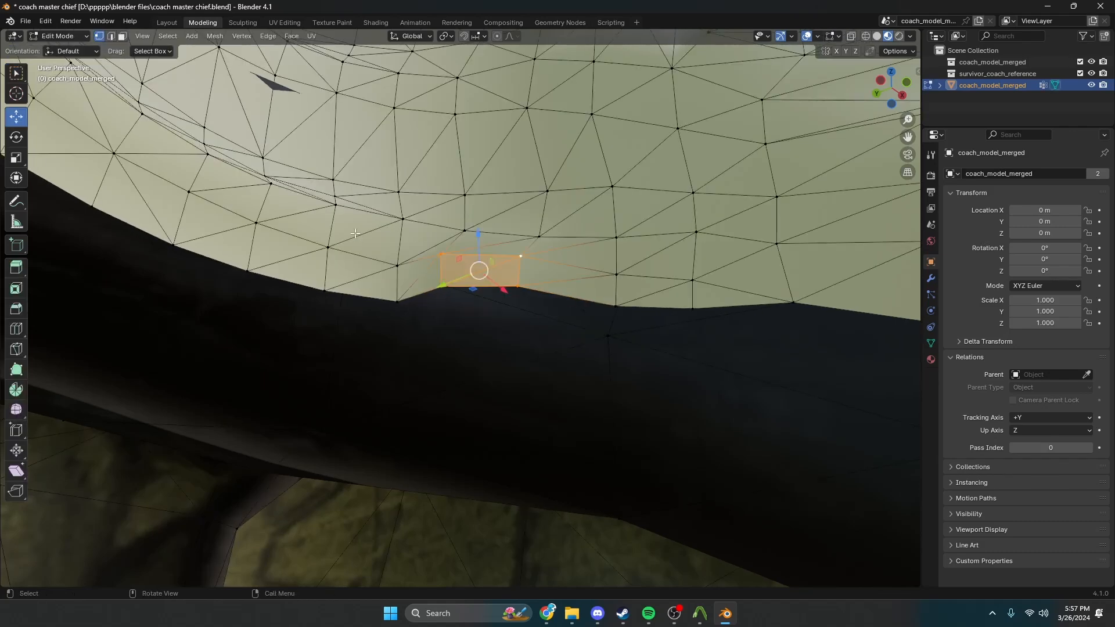
Inspect how the neck meets the collar from the front and from inside, checking the mesh in Object Mode and returning to Edit Mode
scroll(355, 236, "down", 4)
scroll(354, 235, "down", 6)
middle_click_drag(354, 235, 299, 273)
scroll(298, 273, "up", 5)
middle_click_drag(457, 285, 432, 303)
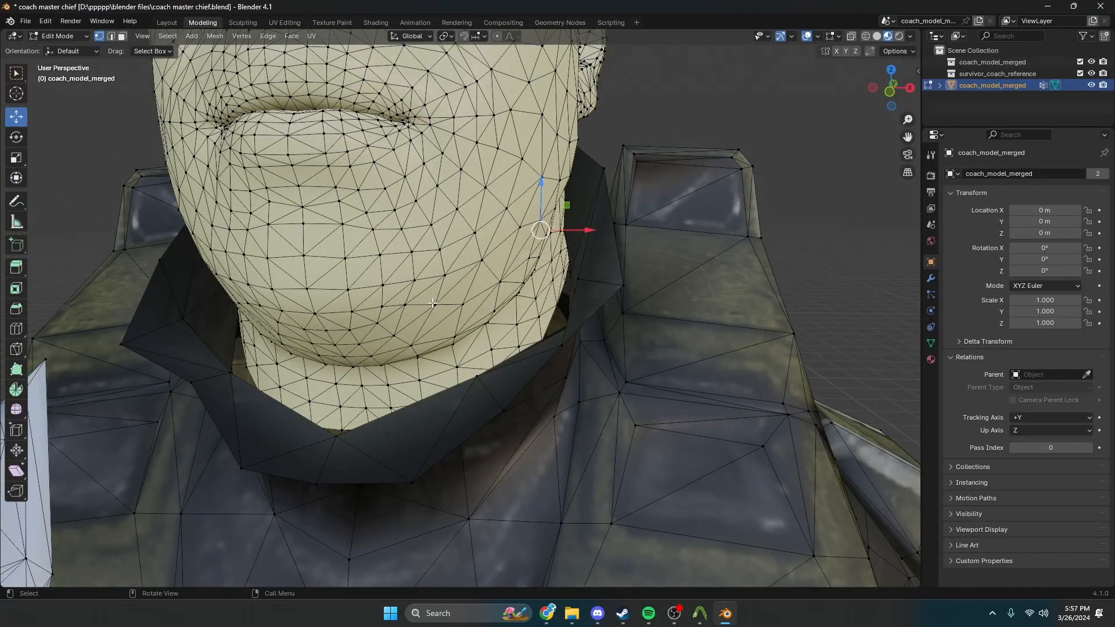
scroll(434, 304, "up", 5)
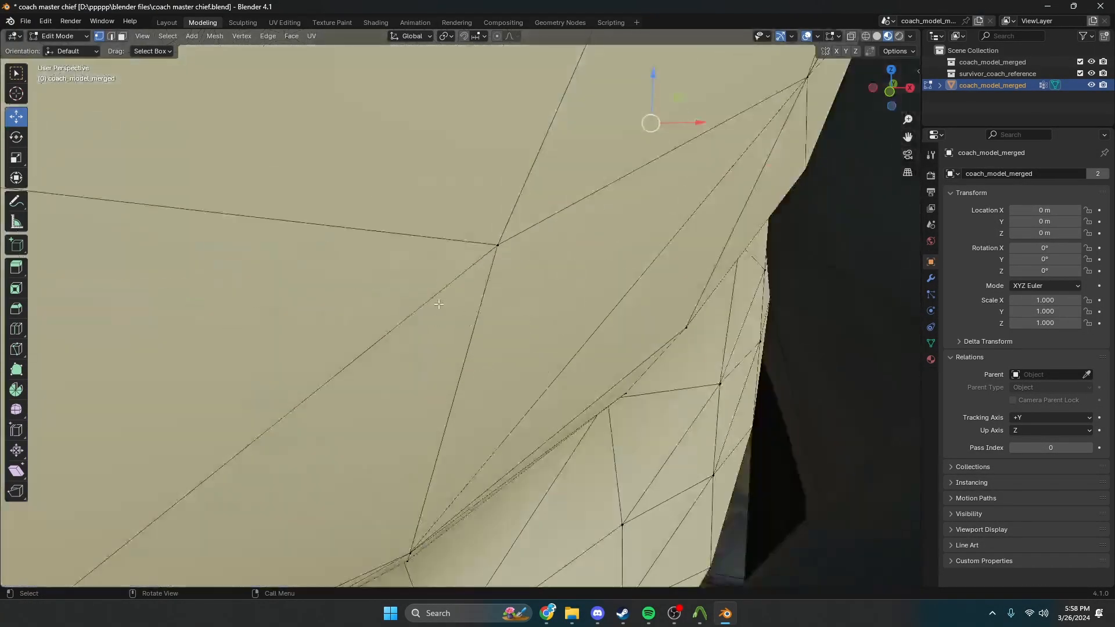
middle_click_drag(438, 304, 535, 398)
scroll(538, 293, "up", 3)
key("Tab")
key("Tab")
scroll(570, 272, "up", 3)
Delete the lowest neck-edge vertices overhanging the inside of the collar at the back of the neck
left_click_drag(570, 271, 201, 326)
key("x")
left_click(388, 320)
scroll(443, 319, "up", 4)
key("x")
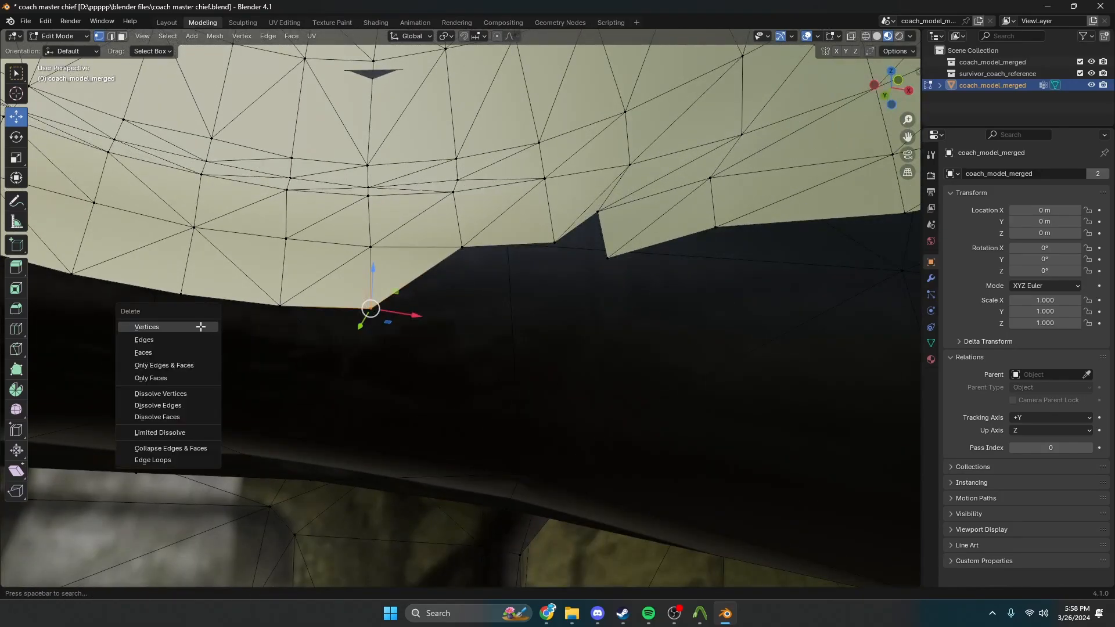
left_click(199, 326)
Continue deleting the lowest row of neck-edge vertices from the back of the neck toward the coach's right side
left_click_drag(319, 279, 142, 321)
middle_click_drag(142, 321, 348, 296)
left_click_drag(530, 348, 282, 383)
key("x")
left_click(281, 383)
middle_click_drag(281, 383, 291, 414)
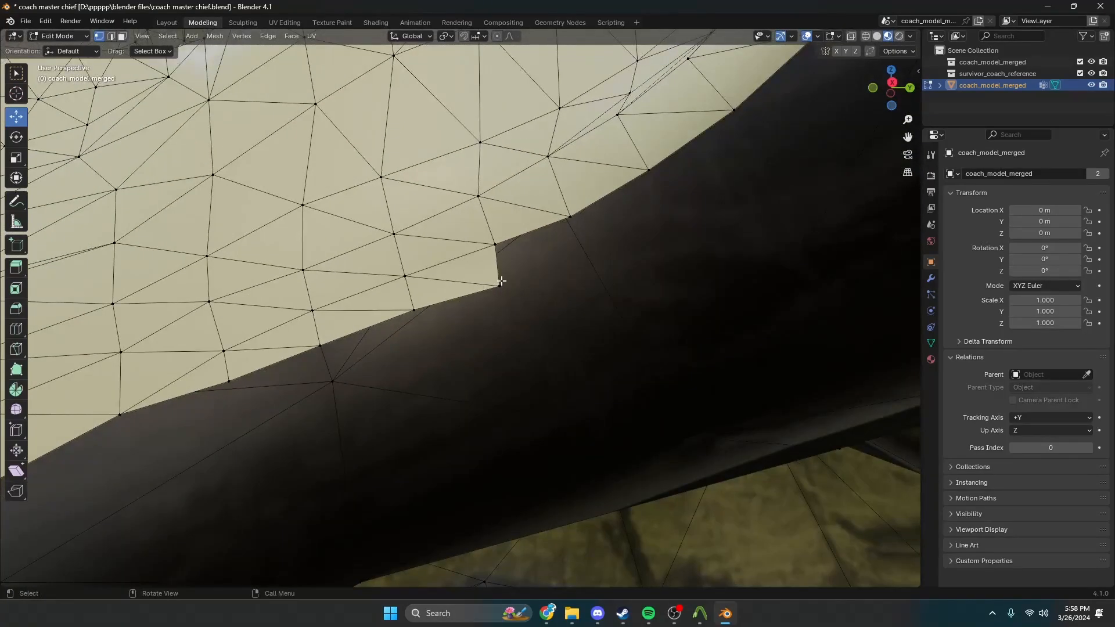
Delete four more protruding vertices one by one along the neck's lower edge on the coach's right side
key("x")
left_click(446, 306)
left_click(413, 310)
key("x")
left_click(416, 309)
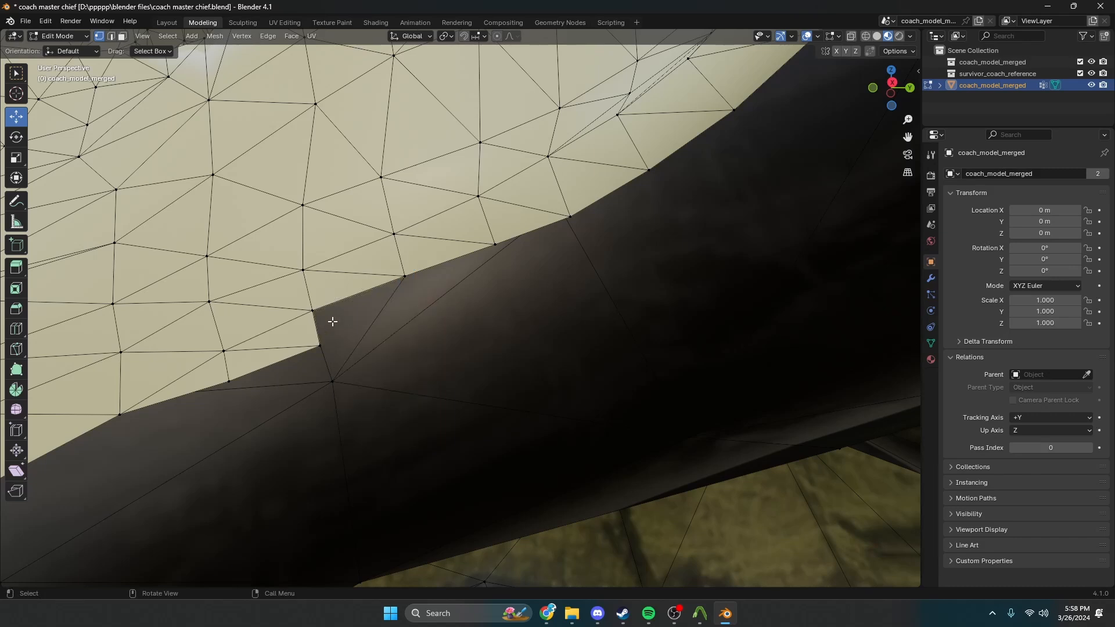
left_click(319, 344)
key("x")
left_click(318, 340)
left_click(215, 379)
key("x")
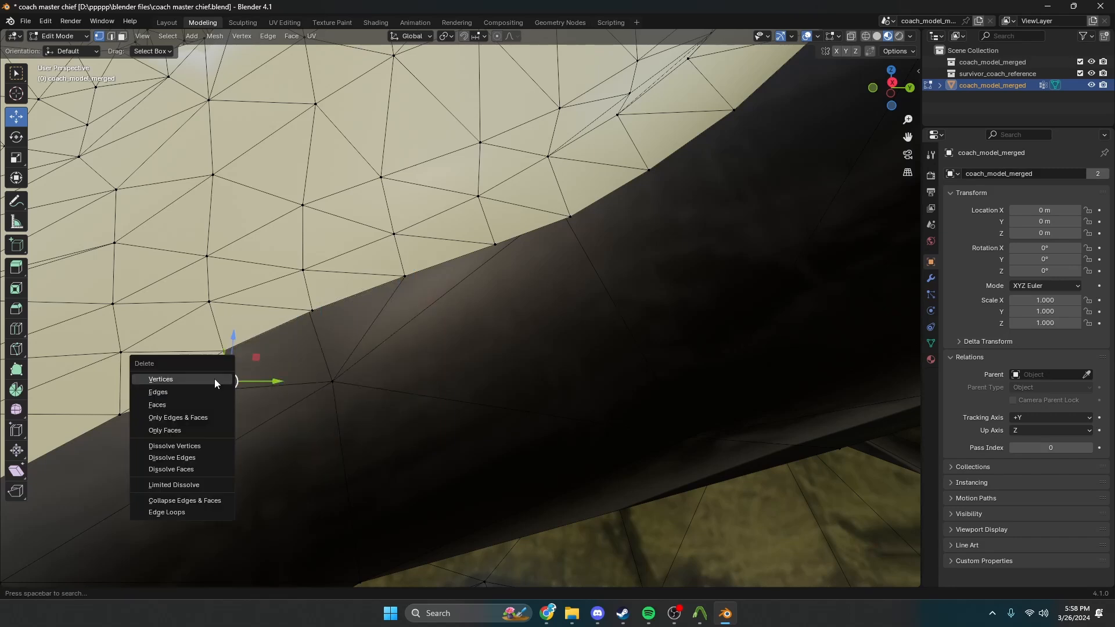
left_click(215, 379)
Select the neck-edge vertex nearest the collar vertex on the coach's right side, then that collar vertex, and merge them At Last
left_click(331, 381)
right_click(330, 380)
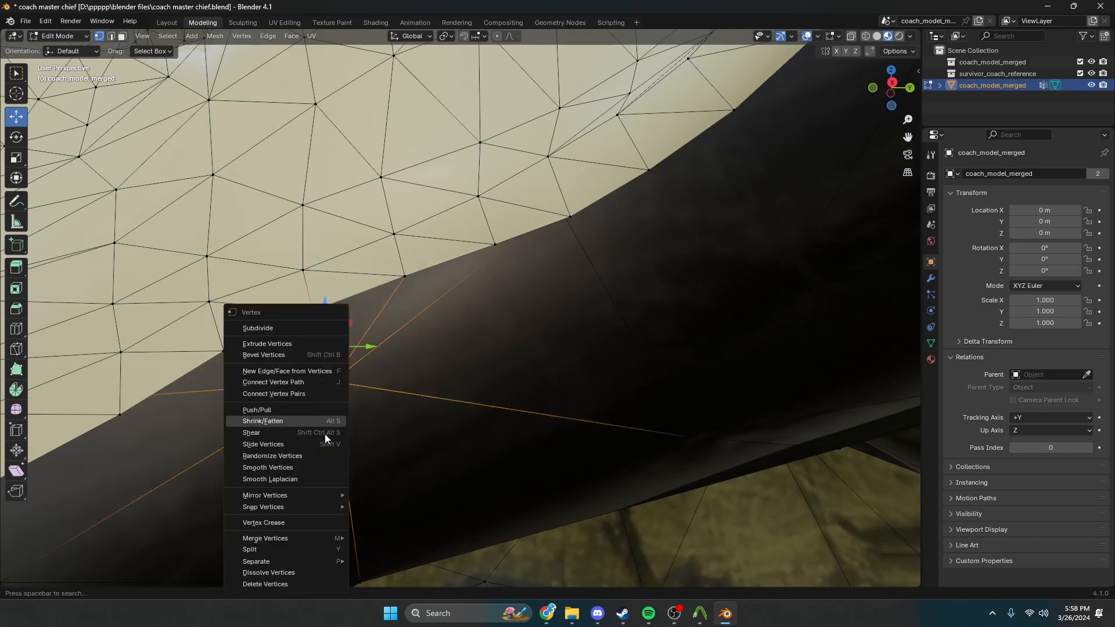
mouse_move(310, 536)
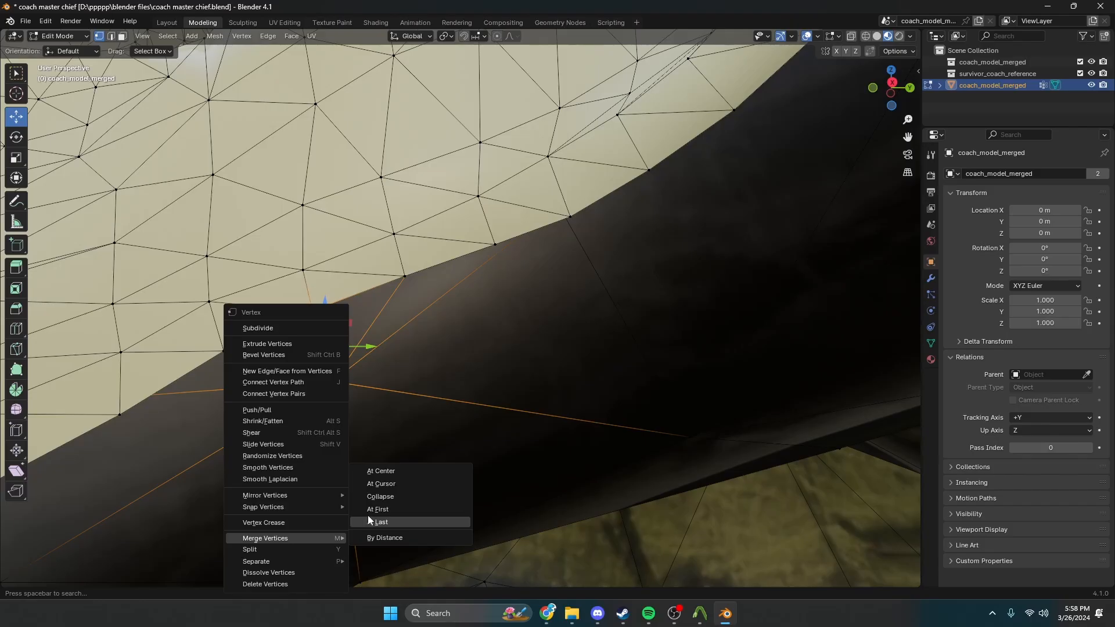
left_click(370, 520)
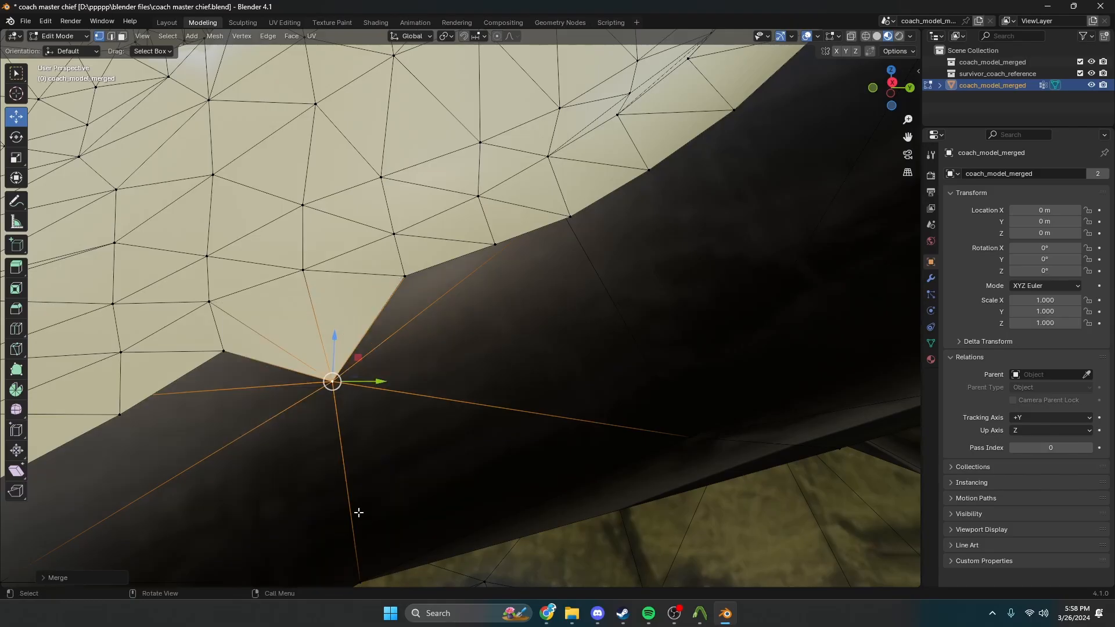
Select the adjacent neck-edge vertex and the same collar vertex, undo a trial deletion of them, and merge them At Last
left_click(409, 272)
middle_click_drag(357, 362, 399, 286)
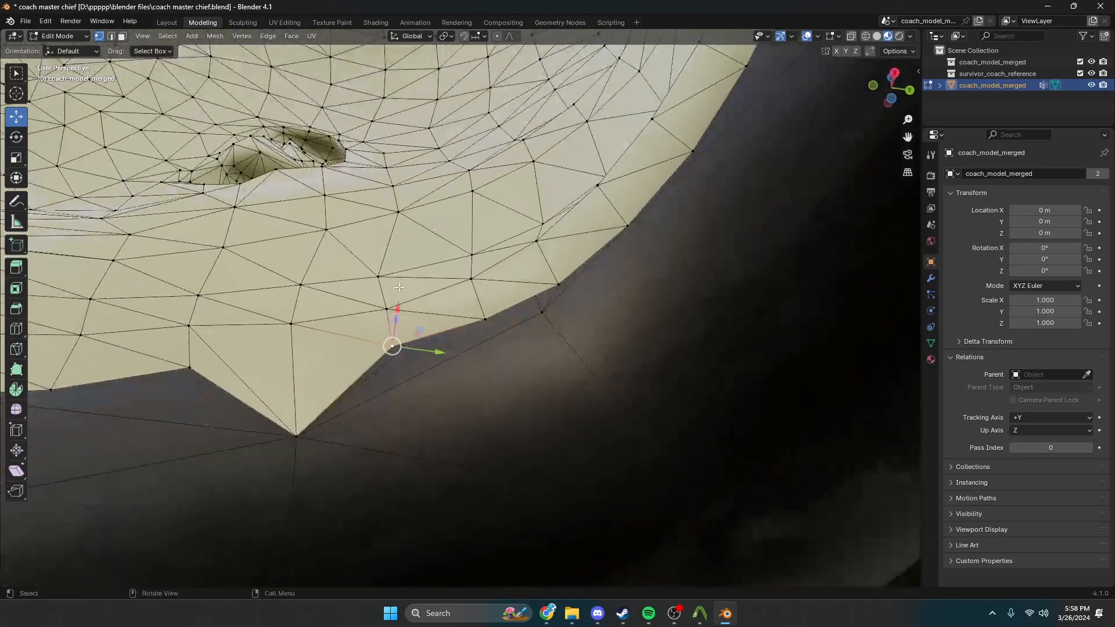
left_click(296, 439, "shift")
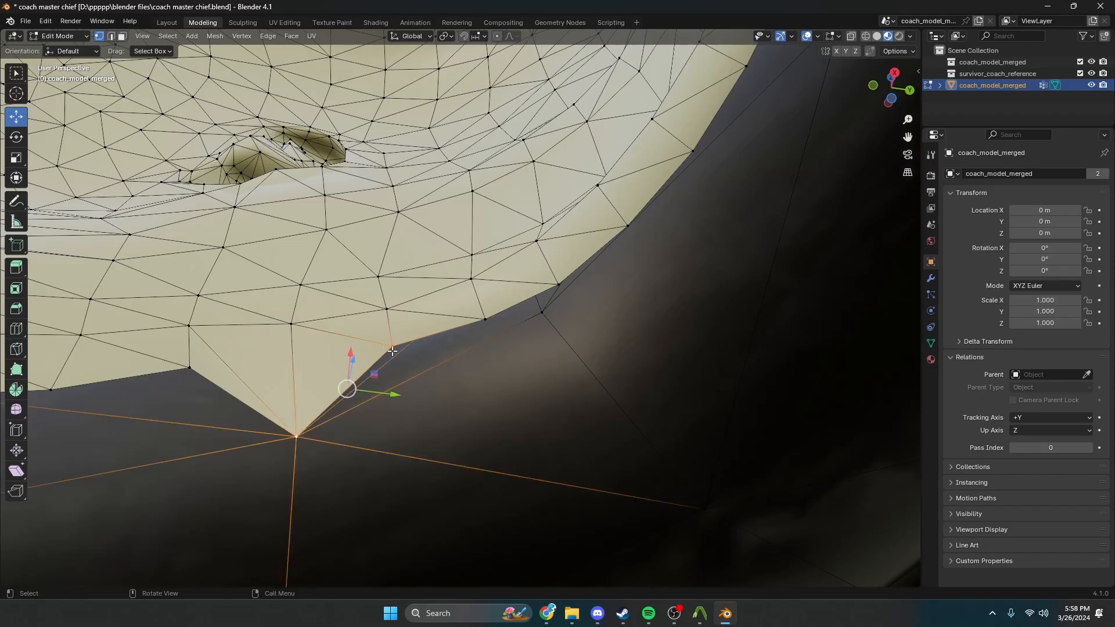
key("x")
left_click(392, 350)
middle_click_drag(393, 350, 382, 413)
key("ctrl+z")
right_click(382, 413)
mouse_move(382, 412)
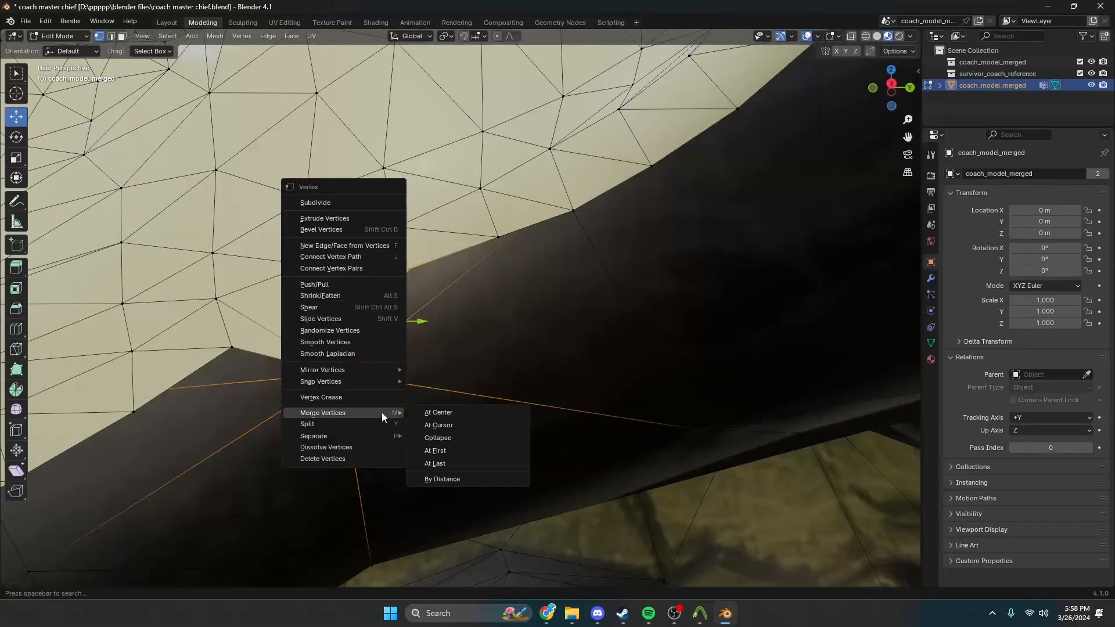
left_click(445, 462)
Select neck-edge vertices and the next collar vertex toward the back, undo a trial deletion, and merge them At Last
middle_click_drag(445, 462, 356, 304)
left_click(317, 280)
key("x")
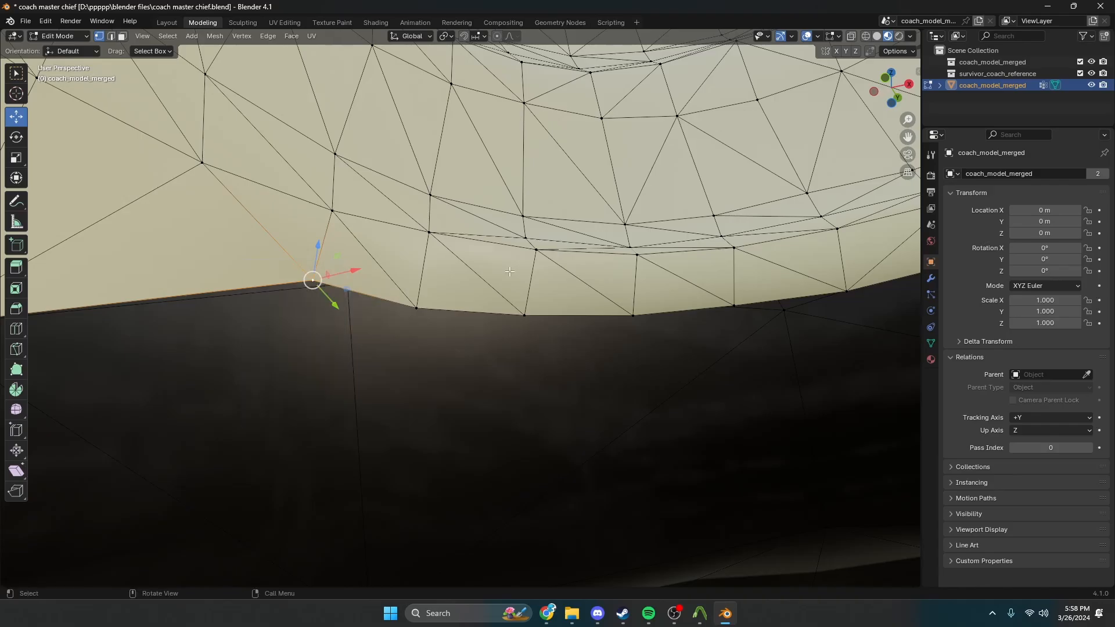
middle_click_drag(429, 270, 420, 304)
left_click(365, 338, "shift")
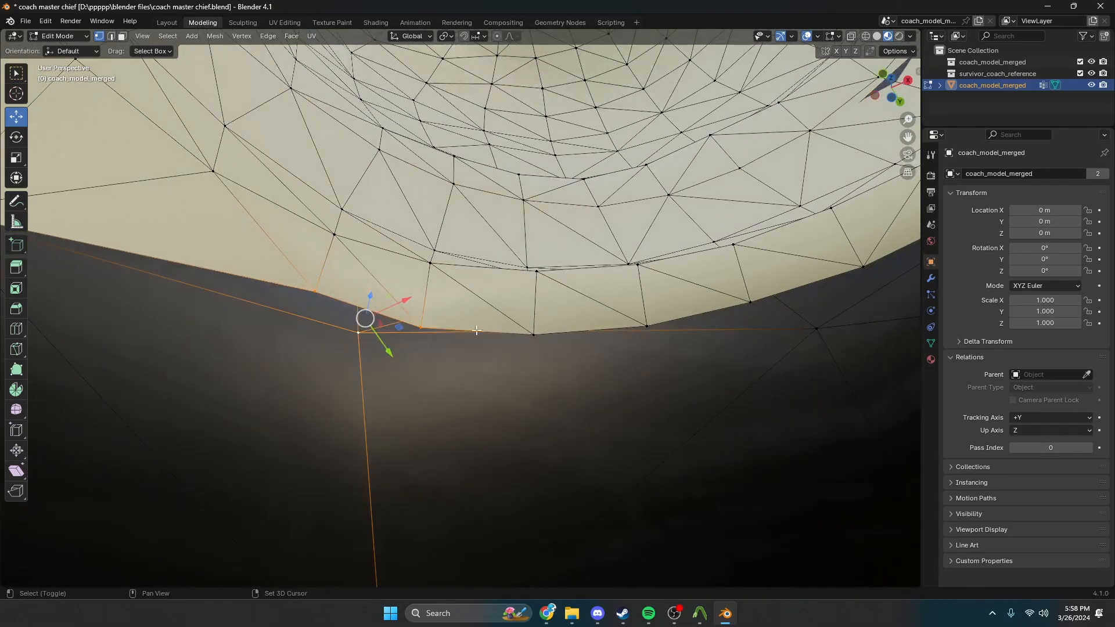
middle_click_drag(364, 338, 478, 349)
key("x")
left_click(510, 300)
key("ctrl+z")
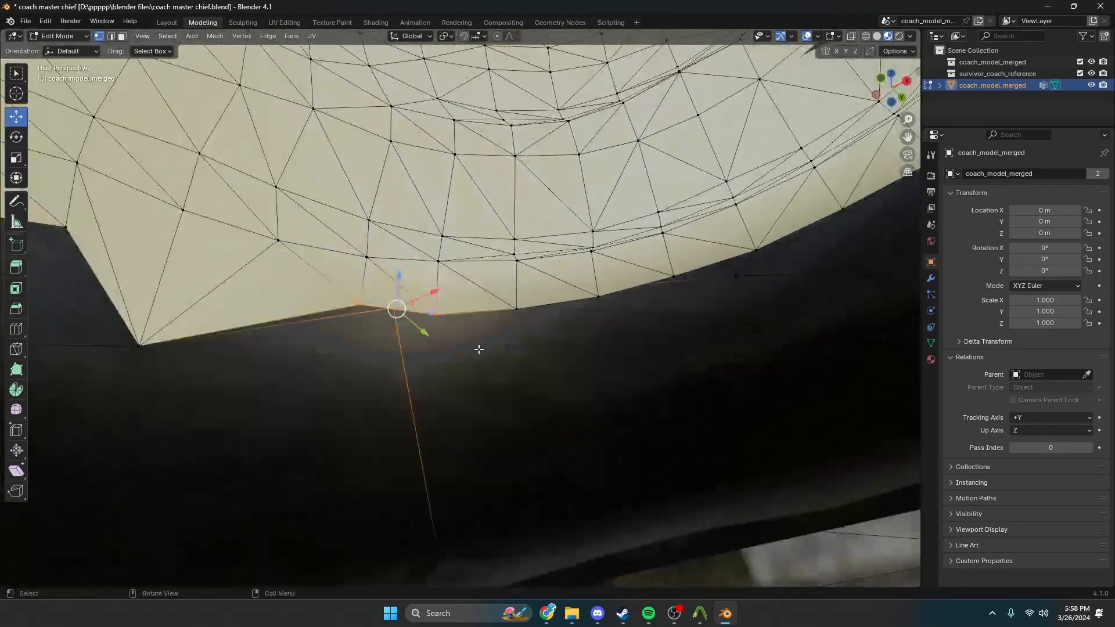
right_click(478, 349)
left_click(539, 401)
Merge the neck-edge vertex beside the last join into that same collar vertex using At Last
middle_click_drag(558, 398, 359, 371, "shift")
left_click(256, 272)
left_click(131, 238, "shift")
right_click(130, 238)
mouse_move(144, 256)
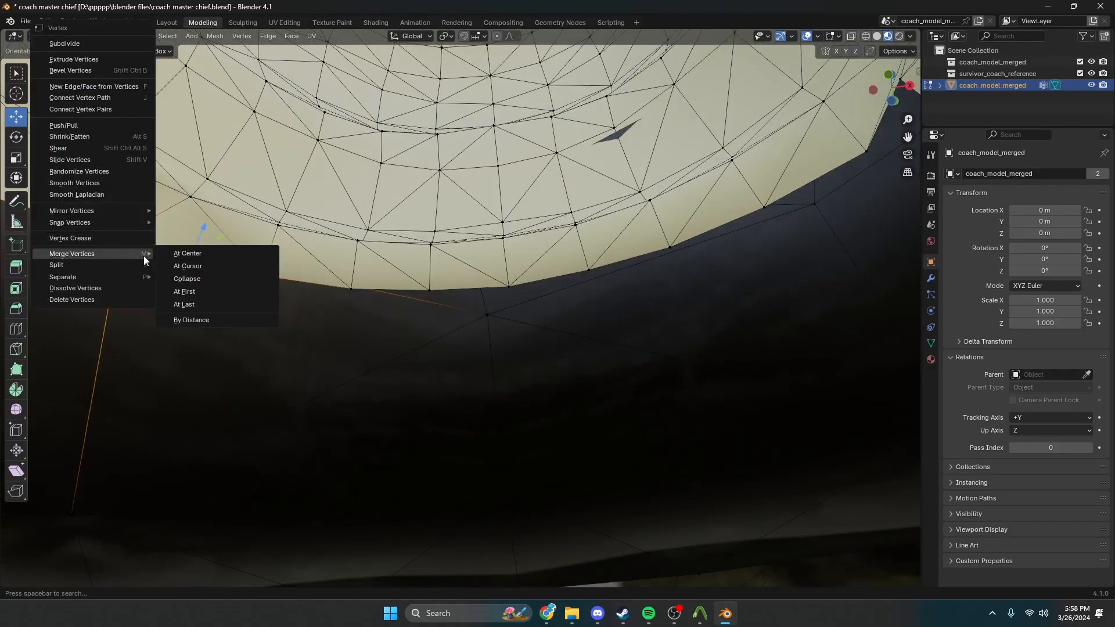
left_click(217, 304)
Select four neck-edge vertices at the back of the neck plus the collar vertex below them, and merge At Last
middle_click_drag(244, 308, 405, 303)
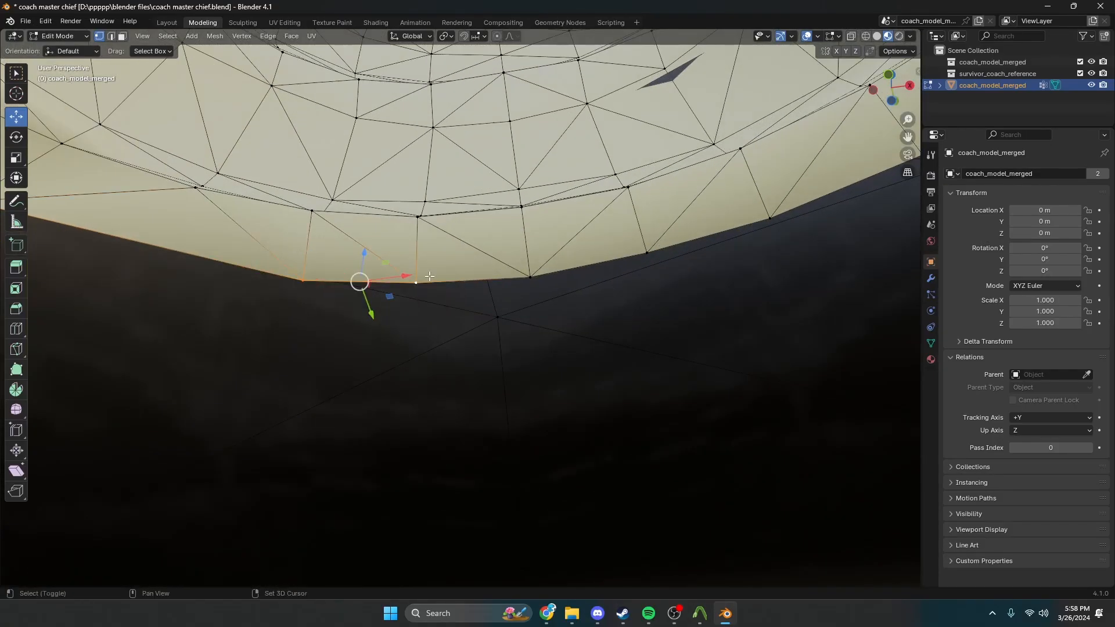
left_click(497, 317, "shift")
right_click(497, 317)
mouse_move(498, 319)
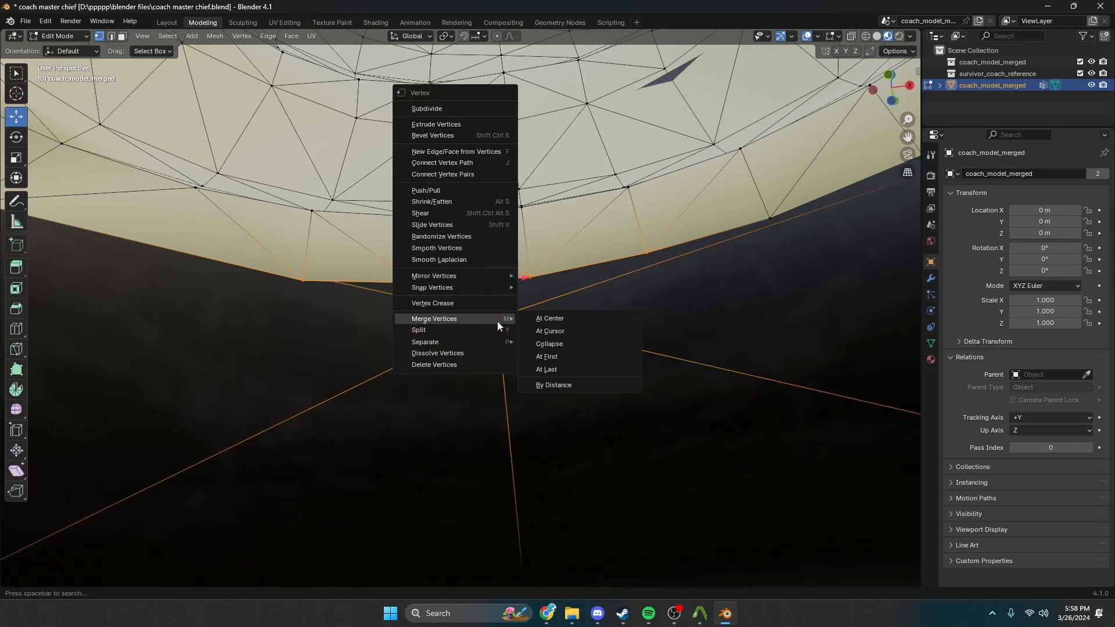
left_click(558, 370)
Merge the next three neck-edge vertices toward the coach's left side into the collar vertex below them using At Last
middle_click_drag(558, 369, 389, 281)
left_click(384, 284)
left_click(500, 306, "shift")
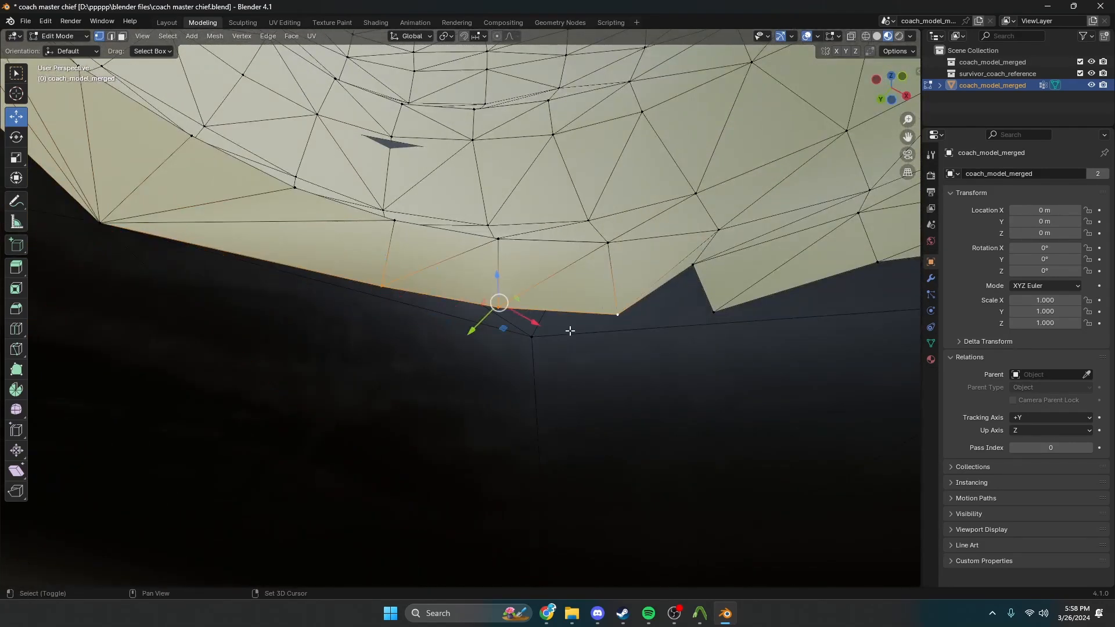
left_click(532, 336, "shift")
right_click(544, 368)
mouse_move(548, 369)
left_click(617, 407)
middle_click_drag(620, 402, 398, 408)
Delete the protruding vertex at the stepped notch in the neck edge on the coach's left side
left_click(488, 324)
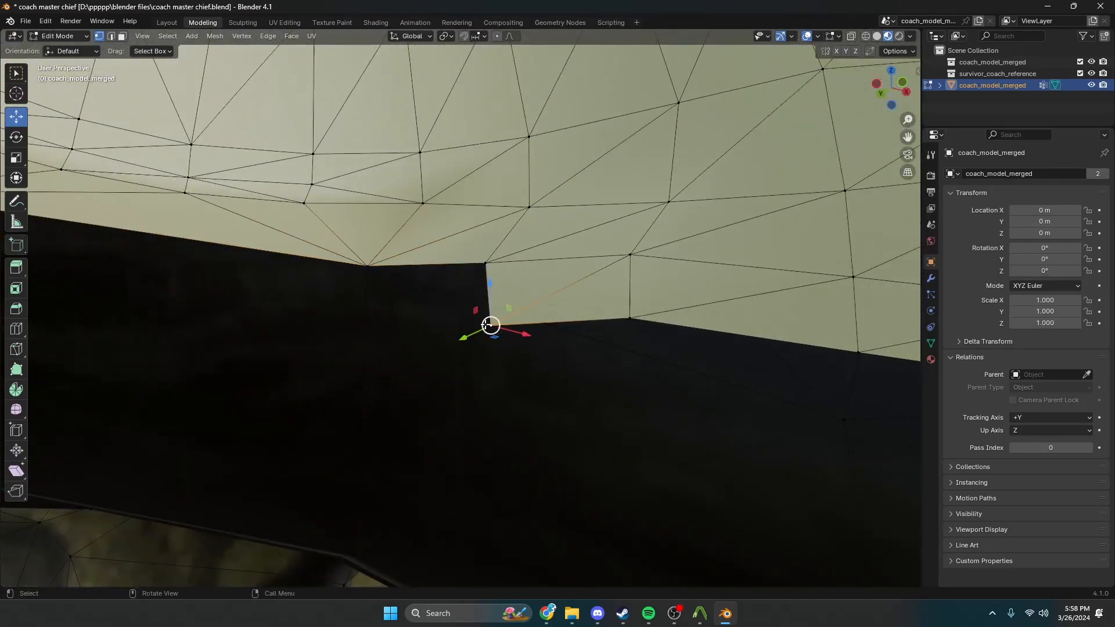
key("x")
left_click(488, 321)
middle_click_drag(513, 315, 499, 338)
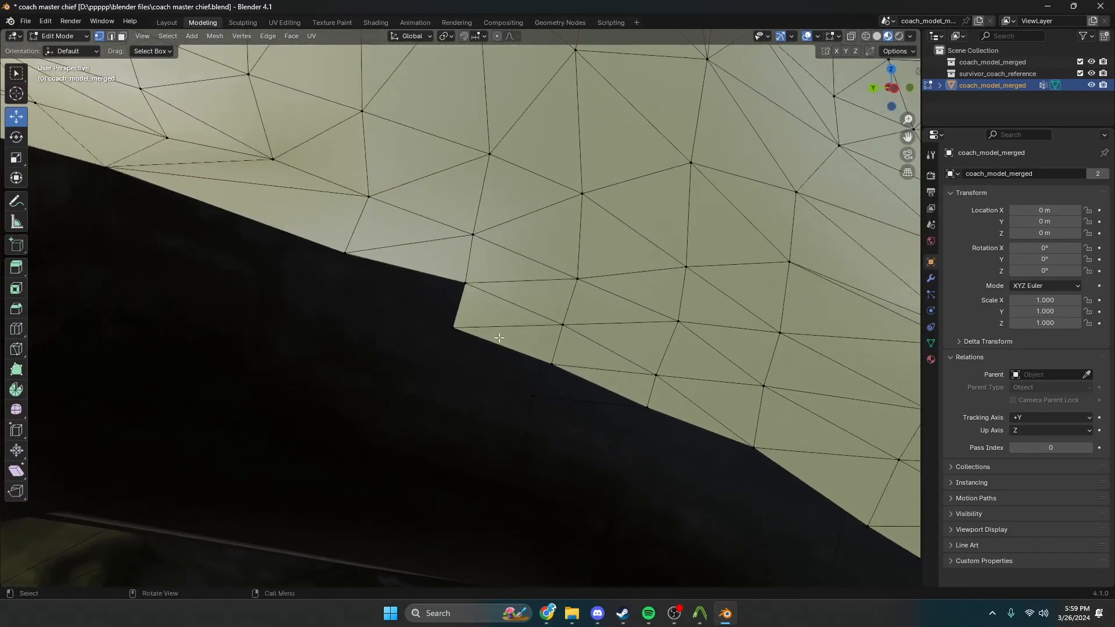
key("x")
middle_click_drag(538, 299, 529, 291)
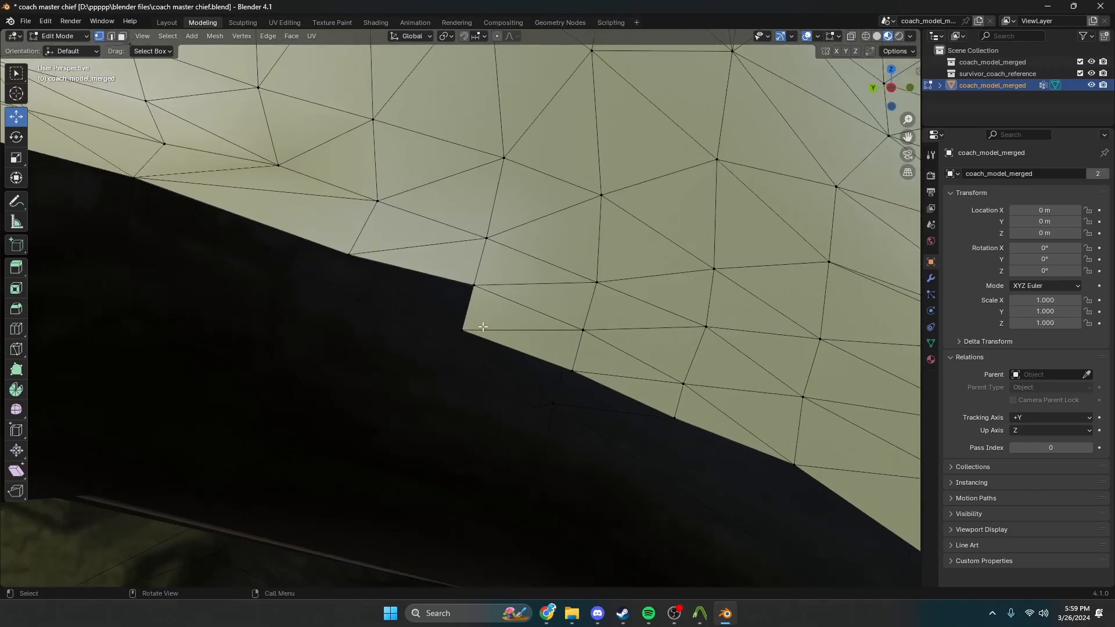
Delete the next three protruding vertices along the neck's lower edge on the coach's left side
left_click(483, 328)
key("x")
left_click(483, 329)
left_click(594, 373)
key("x")
left_click(597, 375)
left_click(650, 413)
key("x")
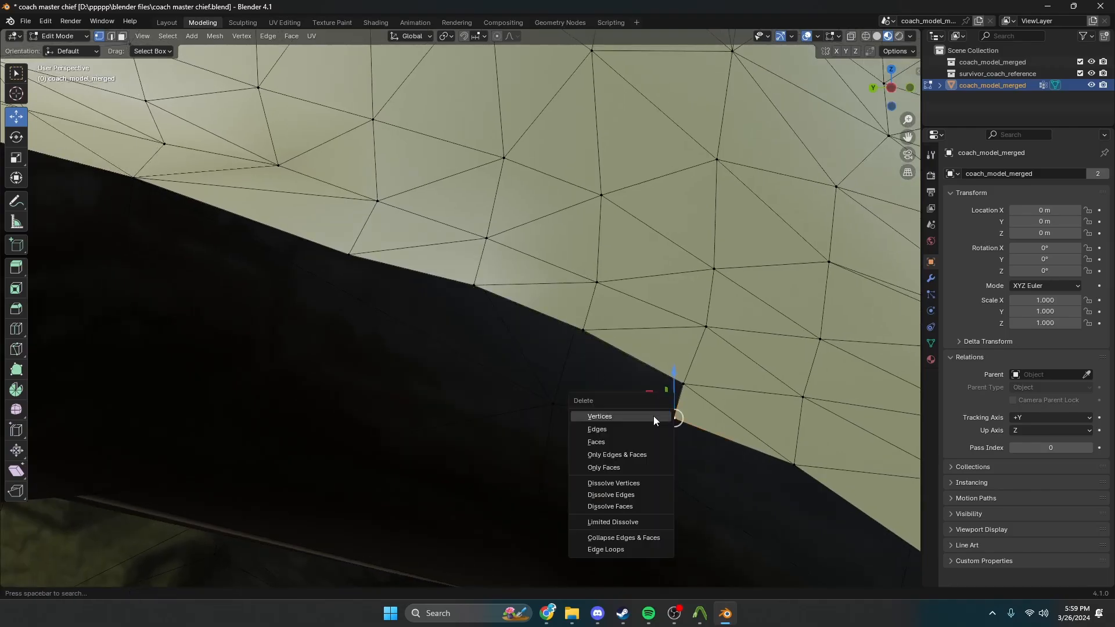
left_click(654, 416)
Select four neck-edge vertices on the coach's left side plus the collar vertex below, undo an At First merge, and merge At Last
middle_click_drag(636, 404, 558, 362)
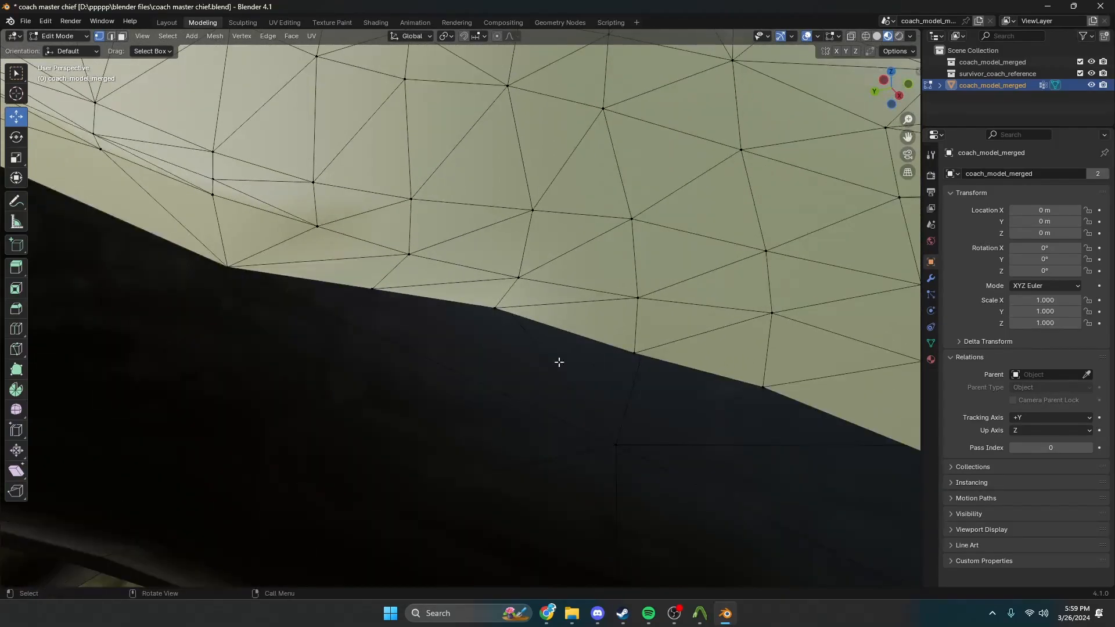
left_click(363, 298)
middle_click_drag(363, 299, 394, 345)
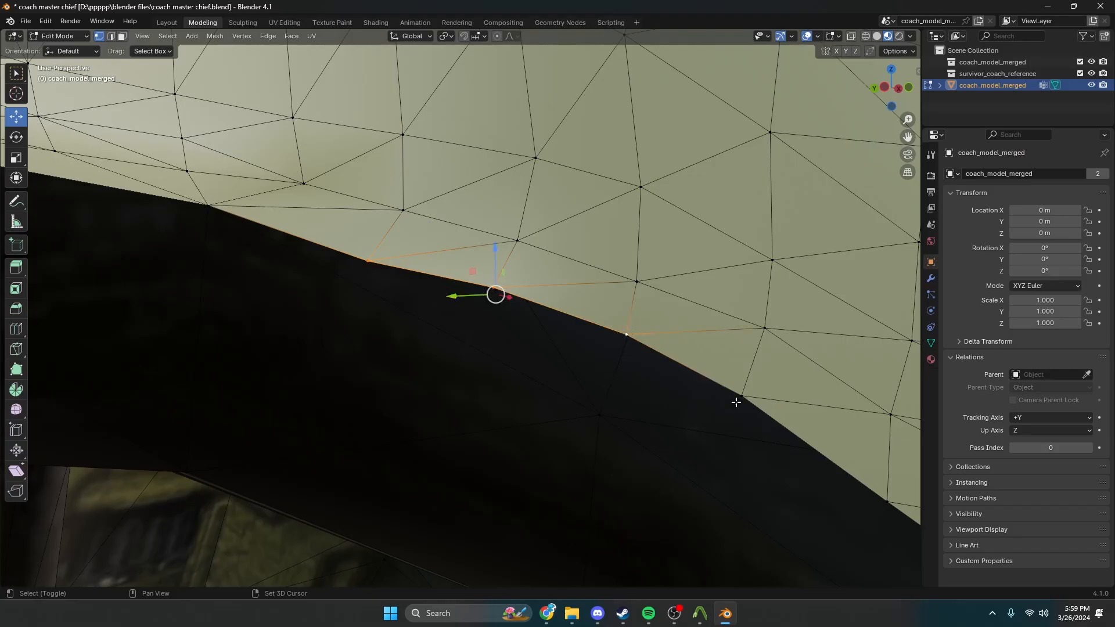
left_click(603, 418, "shift")
right_click(604, 421)
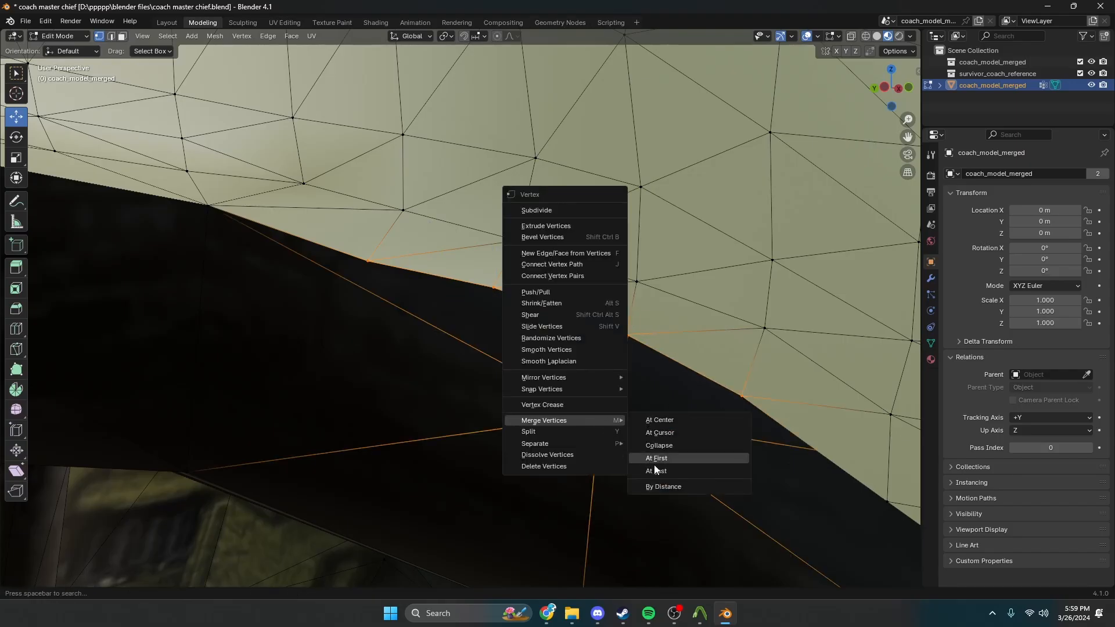
left_click(654, 463)
key("ctrl+z")
right_click(653, 458)
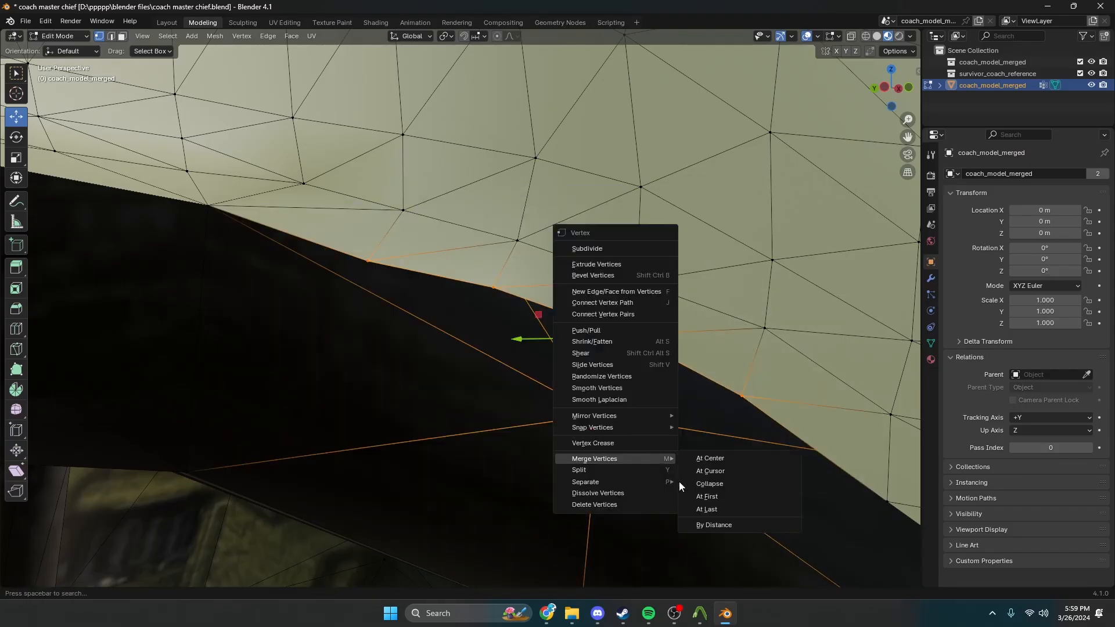
left_click(703, 509)
Merge the next three neck-edge vertices toward the front of the neck into the collar vertex below them using At Last
middle_click_drag(664, 480, 368, 227)
left_click(335, 170)
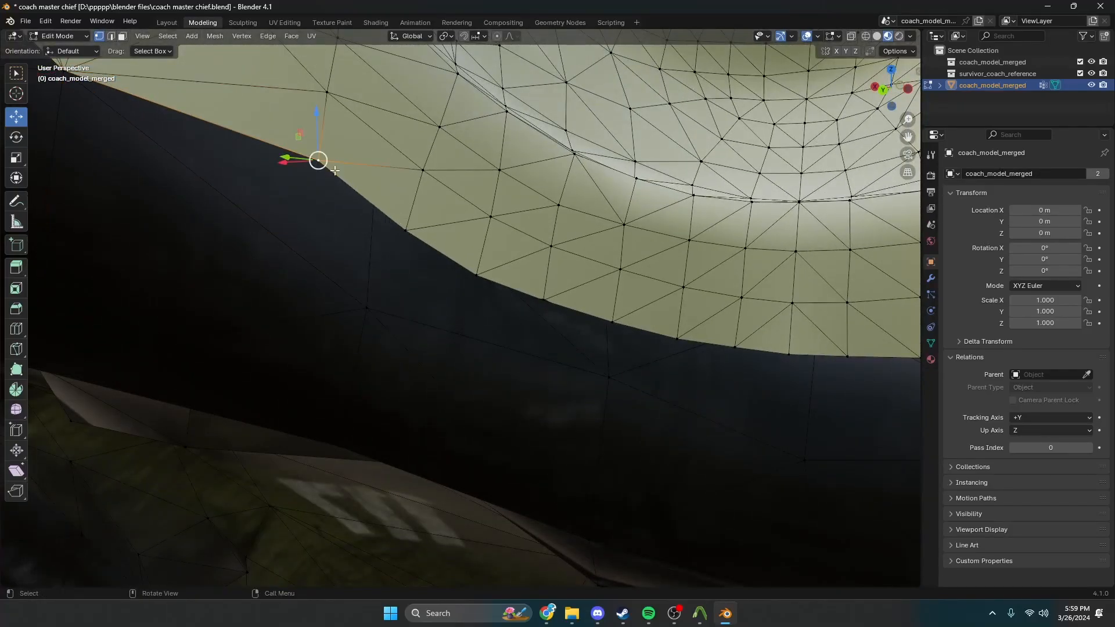
left_click(411, 230, "shift")
left_click(383, 309, "shift")
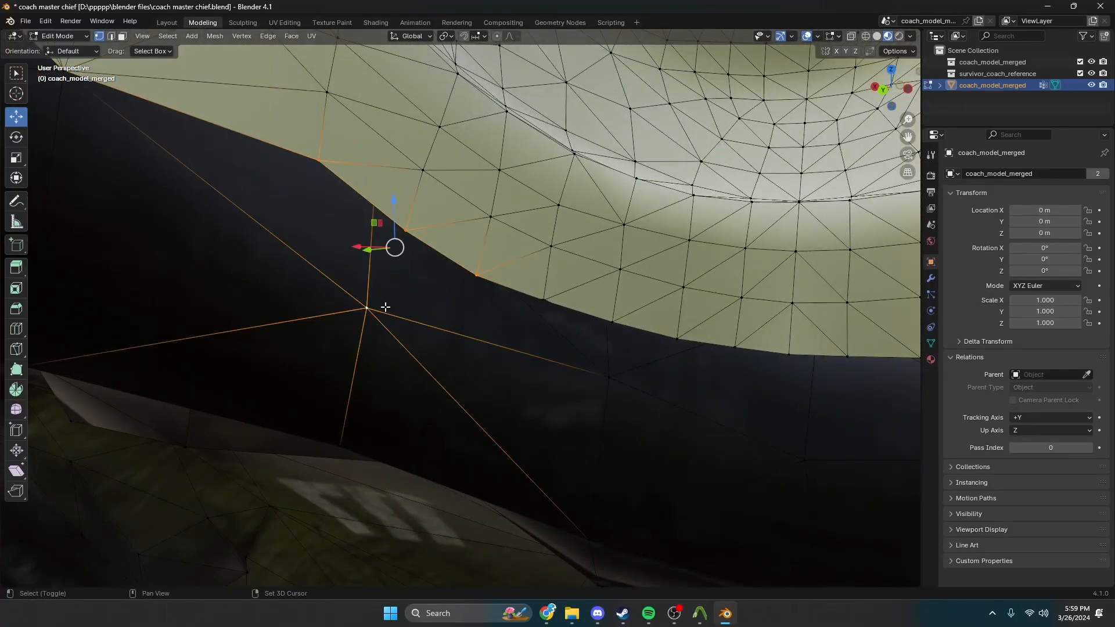
right_click(386, 308)
mouse_move(386, 307)
left_click(432, 357)
Merge the following neck-edge vertices under the chin into the next collar vertex along using At Last
middle_click_drag(505, 348, 107, 292, "shift")
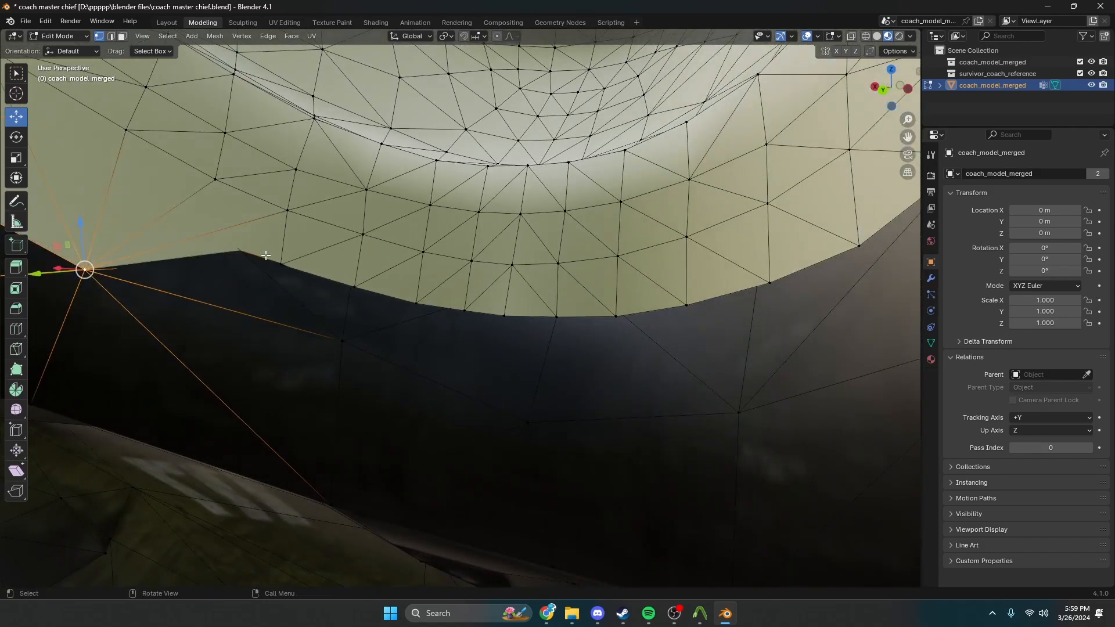
left_click(284, 269)
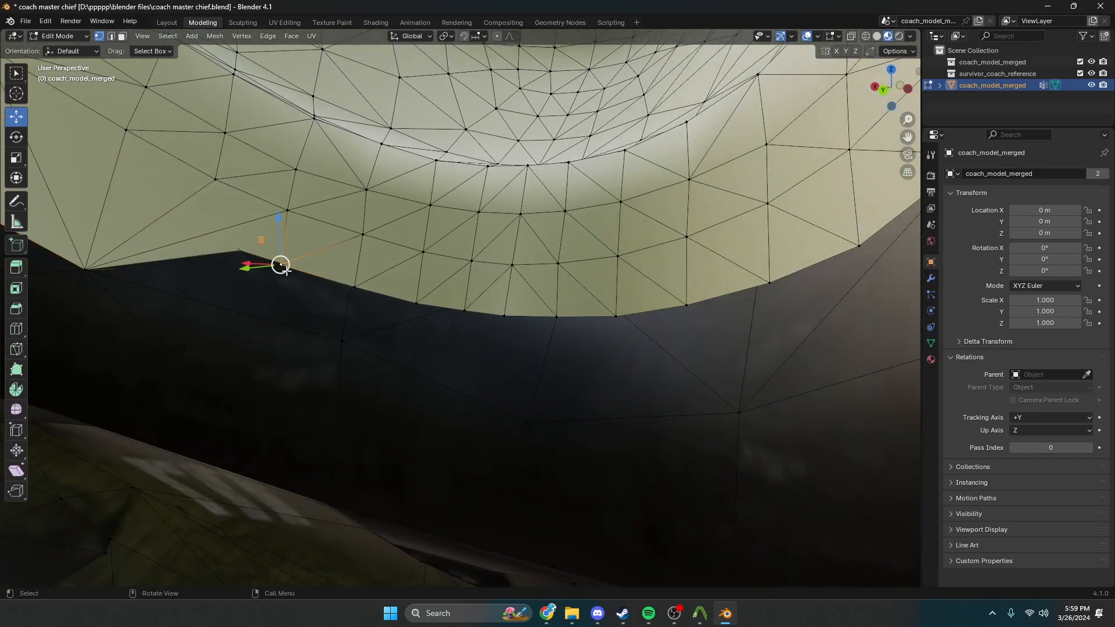
left_click(343, 335, "shift")
right_click(345, 337)
mouse_move(345, 336)
left_click(412, 386)
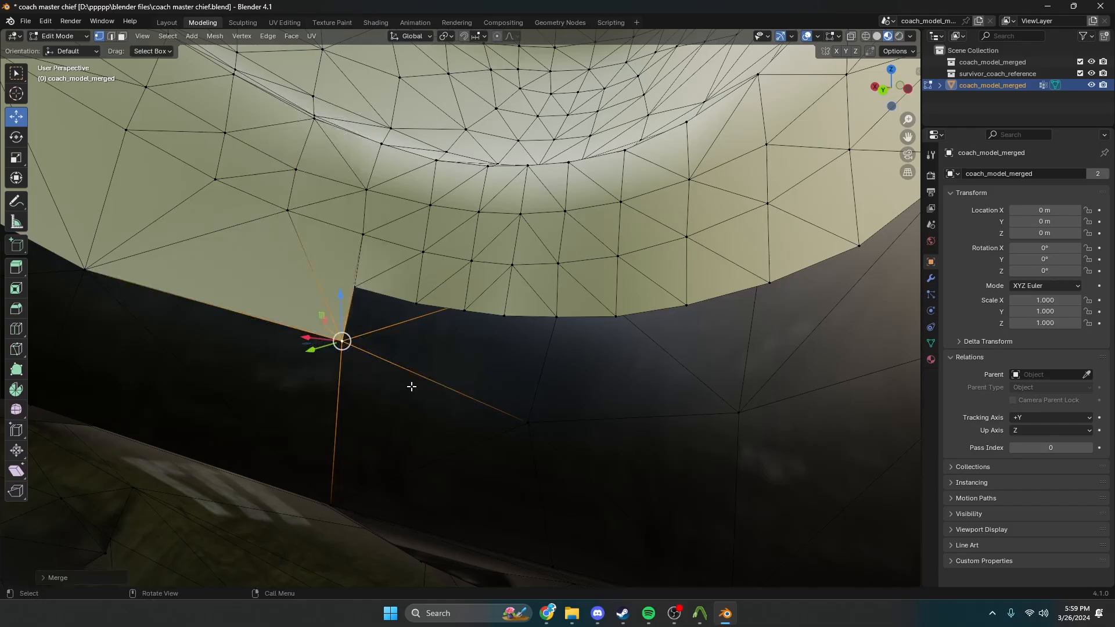
Reselect the two neck-edge vertices beside that join along with its collar vertex, and merge them At Last
scroll(412, 386, "up", 2)
left_click(306, 246)
left_click(314, 298, "shift")
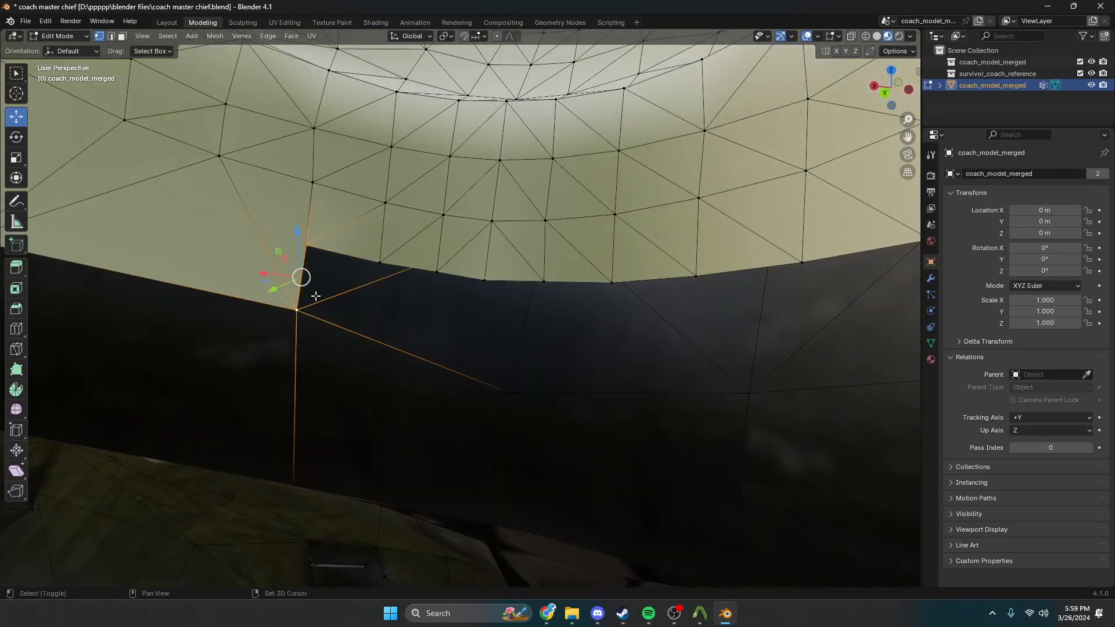
left_click(306, 247)
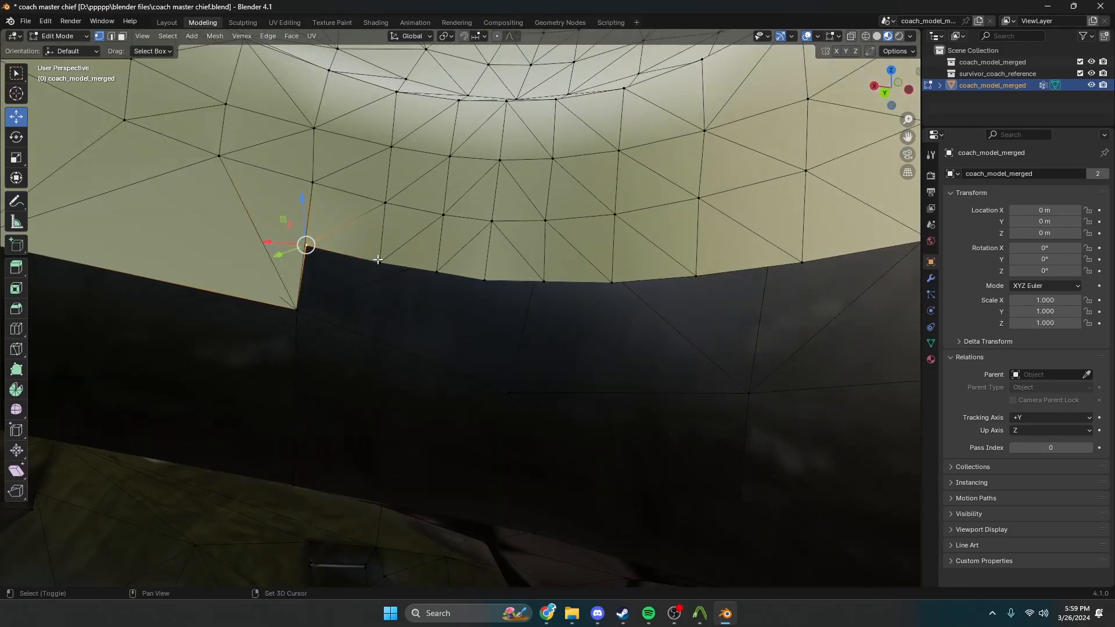
left_click(283, 295, "shift")
right_click(288, 297)
left_click(345, 348)
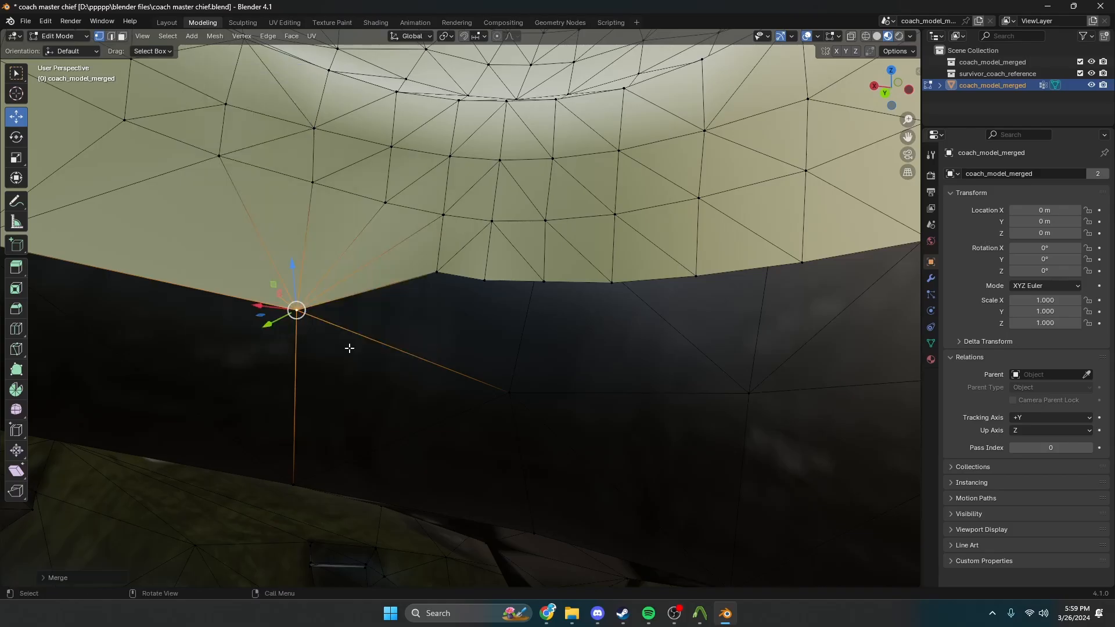
Merge the next group of adjacent neck-edge vertices along the front of the neck into the collar vertex below using At Last
middle_click_drag(373, 310, 306, 291, "shift")
left_click(368, 252)
middle_click_drag(369, 253, 407, 261)
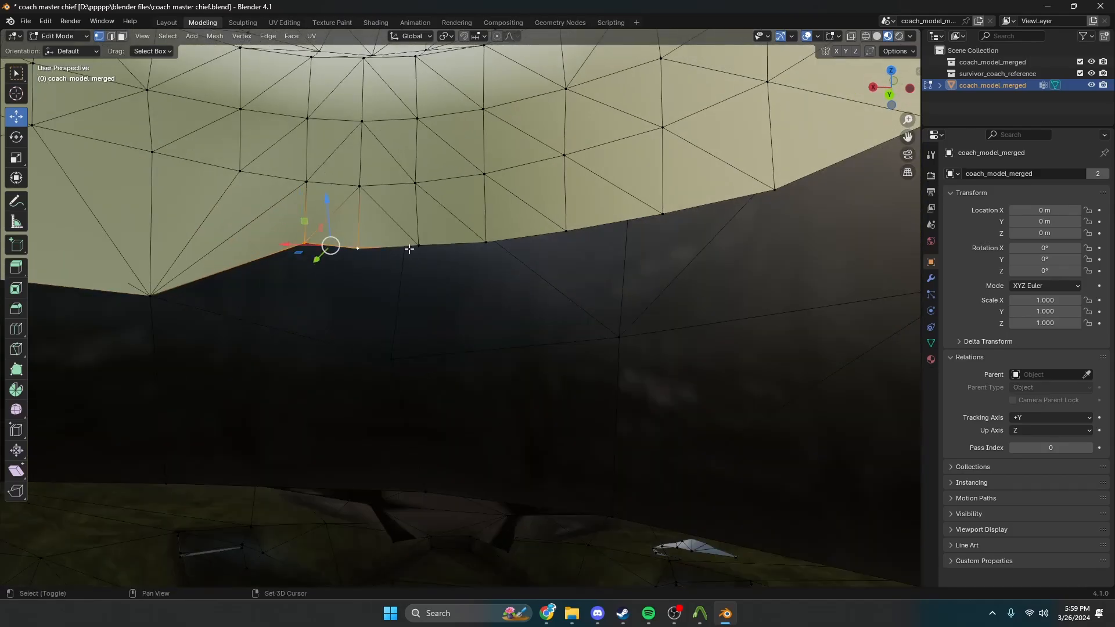
right_click(388, 361)
mouse_move(388, 362)
left_click(445, 416)
Merge the following neck-edge vertices, rounding toward the side of the neck, into the next collar vertex using At Last
middle_click_drag(445, 416, 506, 379)
left_click(392, 266)
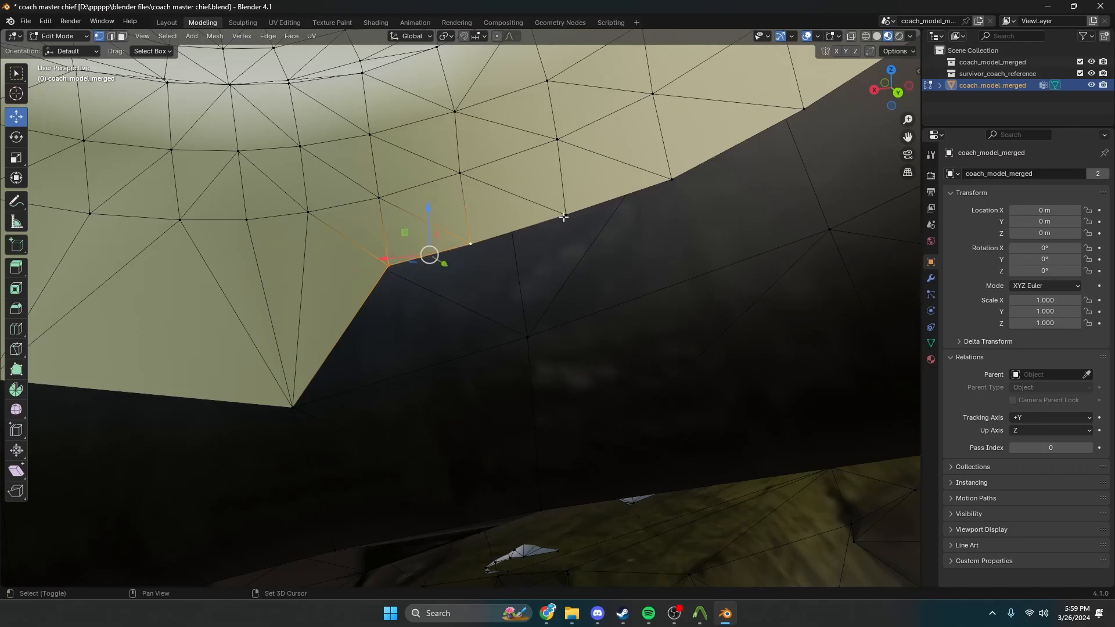
left_click(532, 348, "shift")
right_click(532, 347)
mouse_move(532, 347)
left_click(583, 398)
Merge the last four loose neck-edge vertices on the side of the neck into the collar vertex beneath them using At Last
middle_click_drag(582, 397, 477, 279)
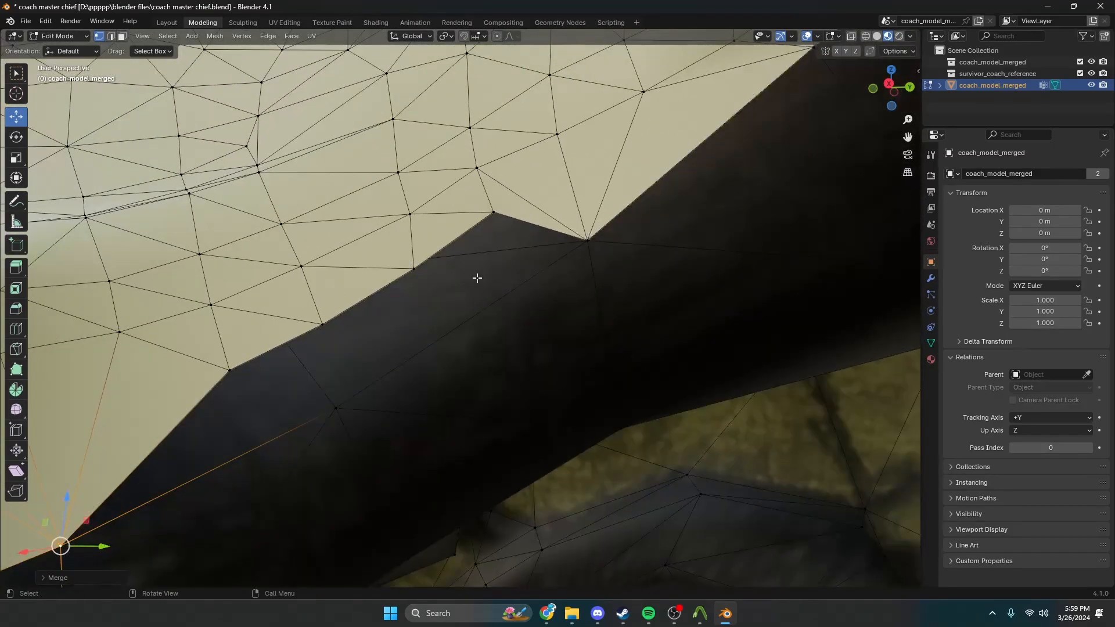
left_click(507, 210)
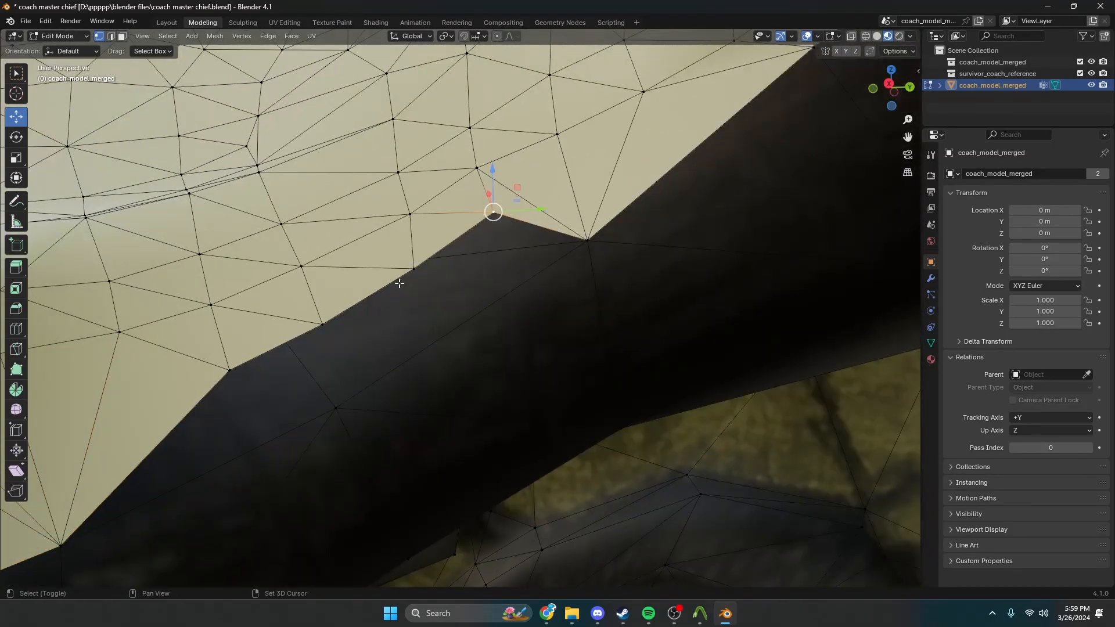
left_click(334, 410, "shift")
right_click(334, 411)
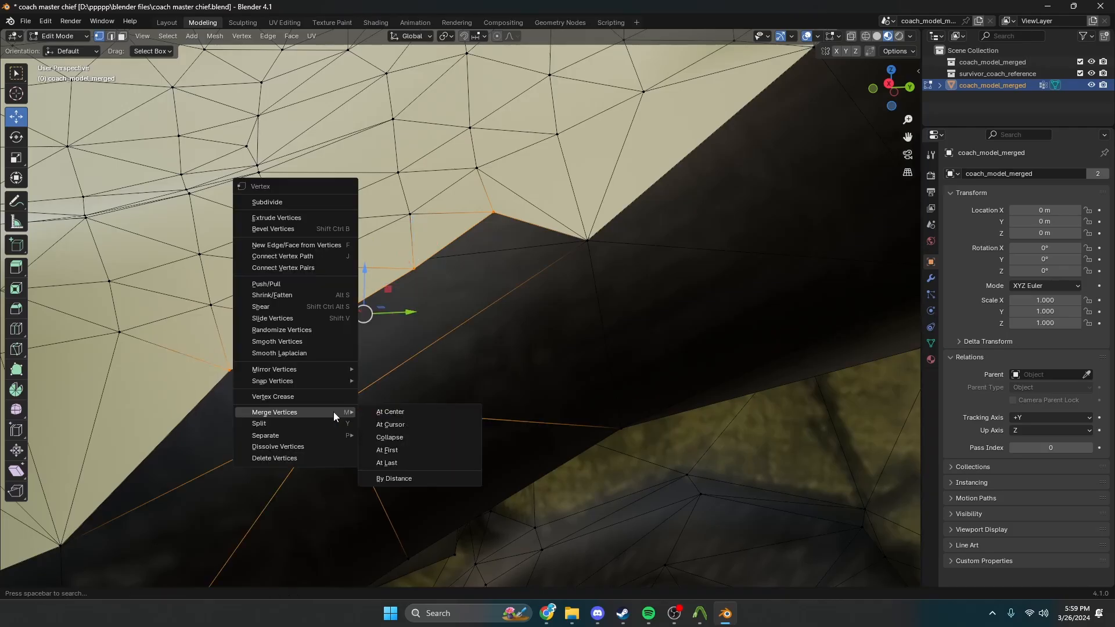
left_click(403, 463)
Leave Edit Mode and examine the closed neck seam and the whole character from several angles and distances
key("Tab")
middle_click_drag(413, 451, 366, 438)
key("Tab")
scroll(386, 441, "up", 4)
scroll(366, 438, "down", 7)
key("Tab")
scroll(402, 434, "down", 8)
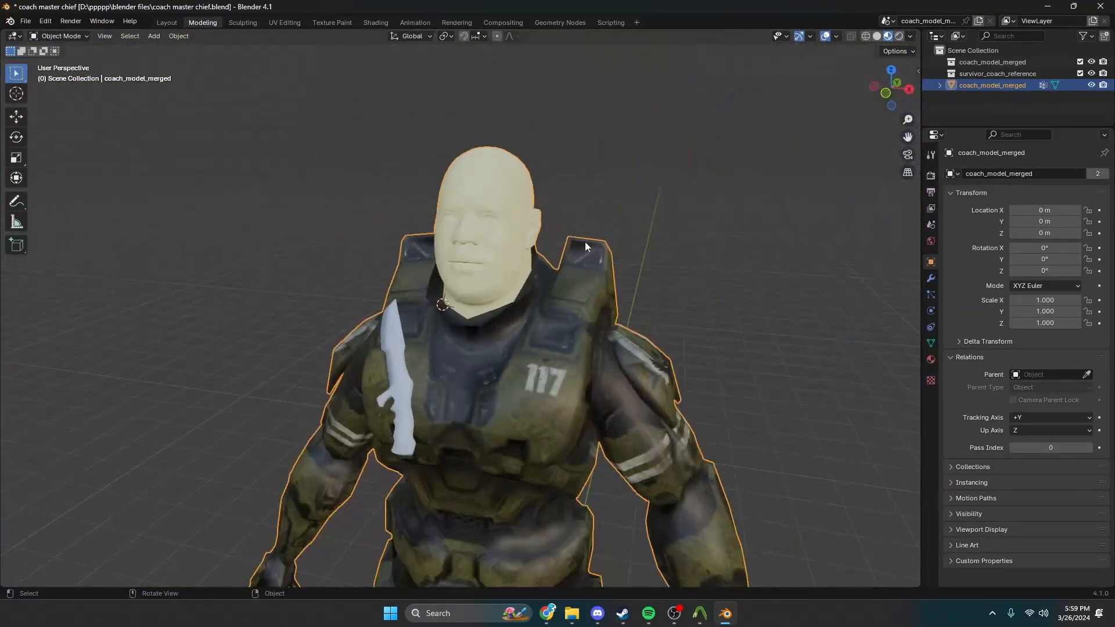
scroll(489, 265, "down", 4)
middle_click_drag(541, 220, 514, 281)
scroll(507, 248, "up", 4)
scroll(523, 315, "up", 3)
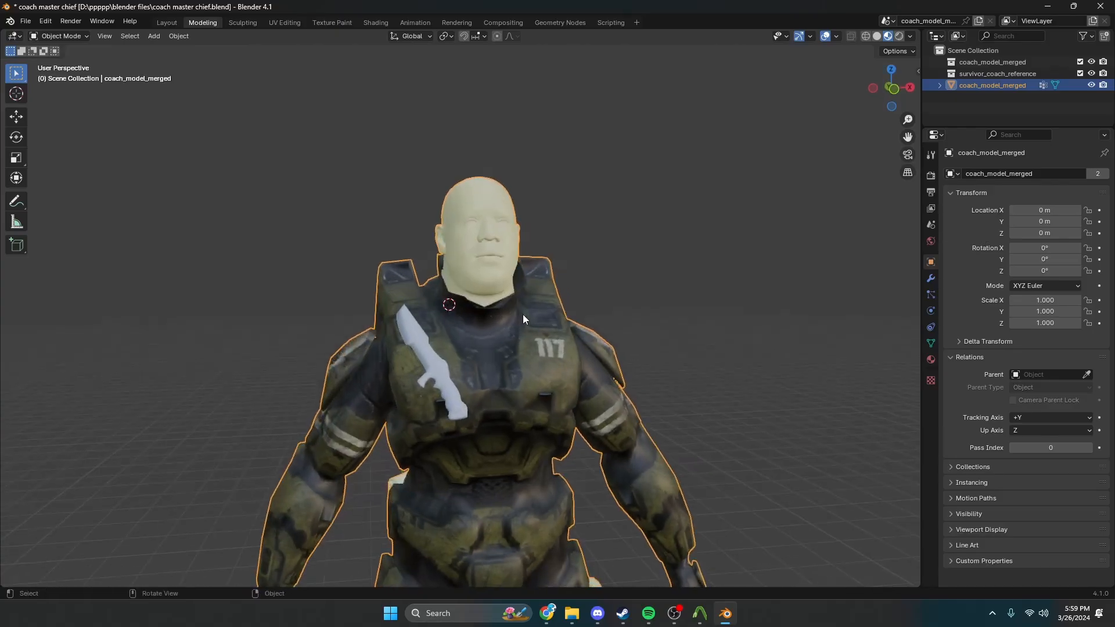
mouse_move(526, 311)
middle_mouse_down()
mouse_move(526, 335)
mouse_move(508, 308)
middle_mouse_up()
scroll(526, 336, "up", 1)
scroll(507, 309, "down", 2)
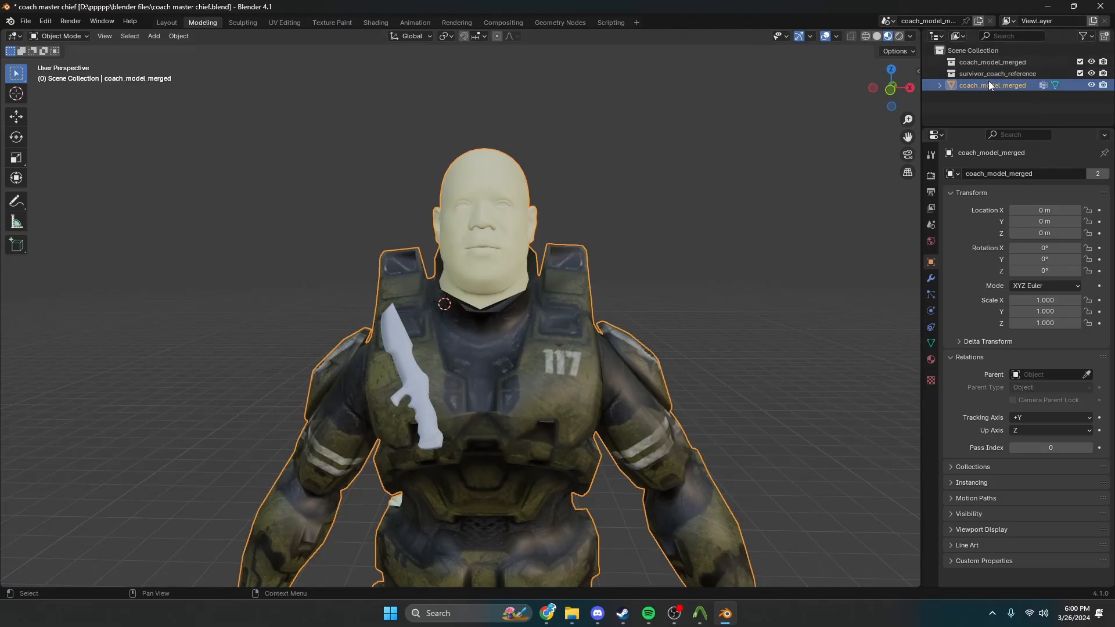
middle_click_drag(915, 226, 523, 201)
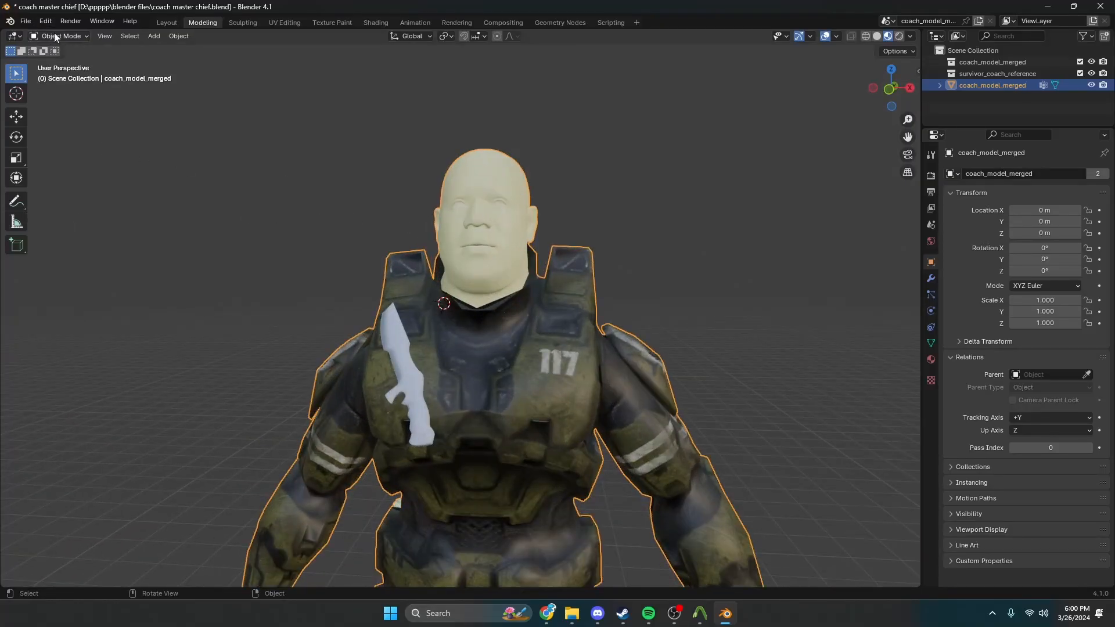
scroll(131, 58, "down", 3)
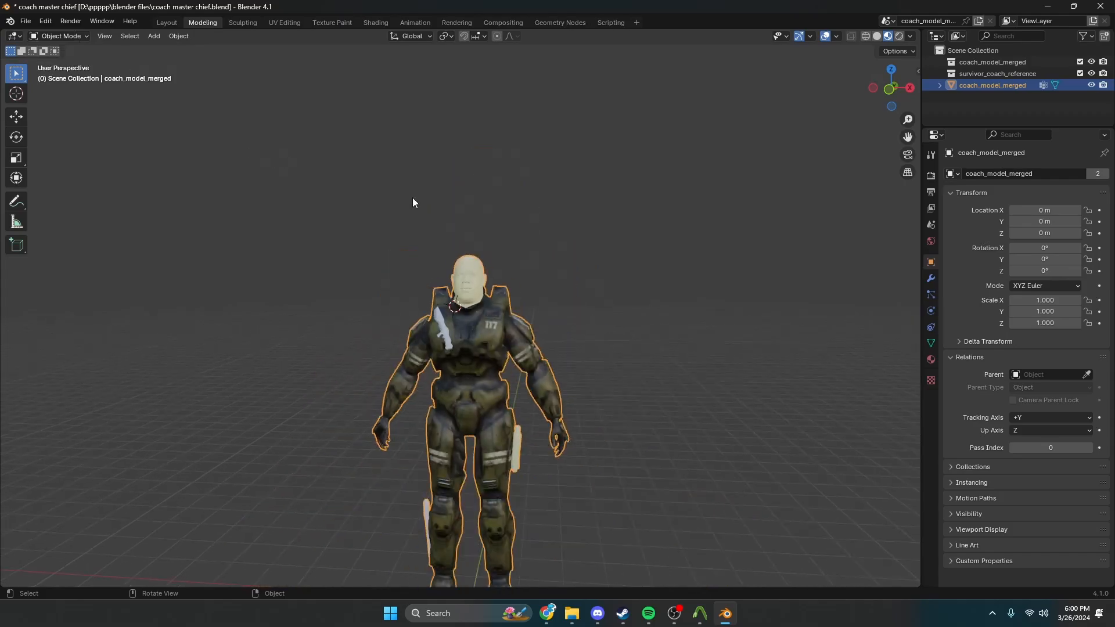
Import coach_model_merged.smd from the coach decompiled folder as a Source Engine file
left_click(413, 197)
left_click(26, 21)
mouse_move(112, 193)
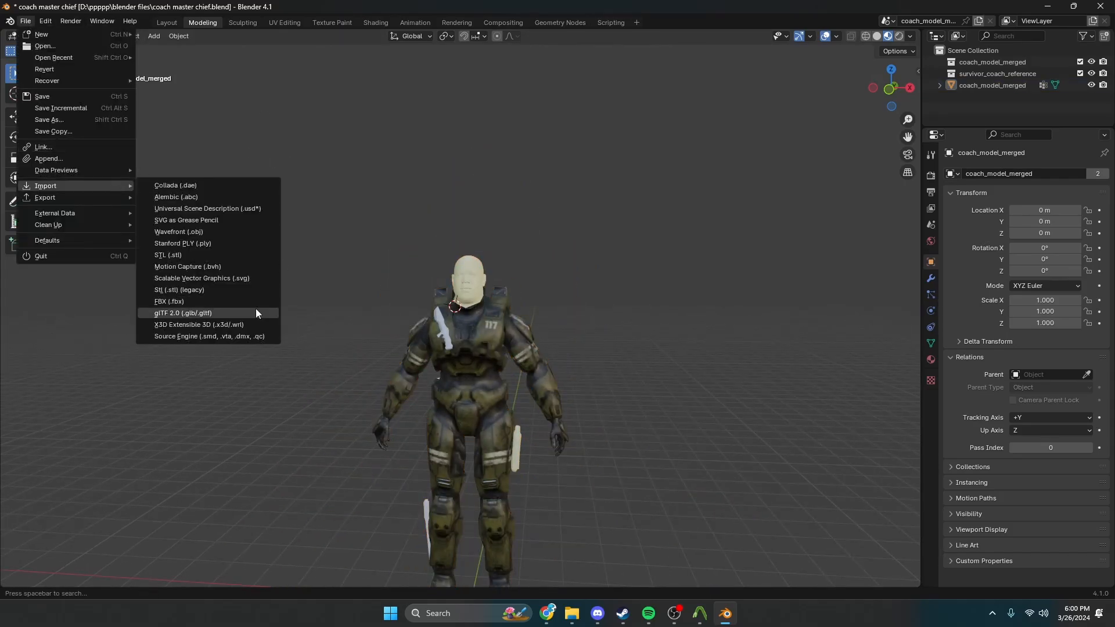
left_click(267, 331)
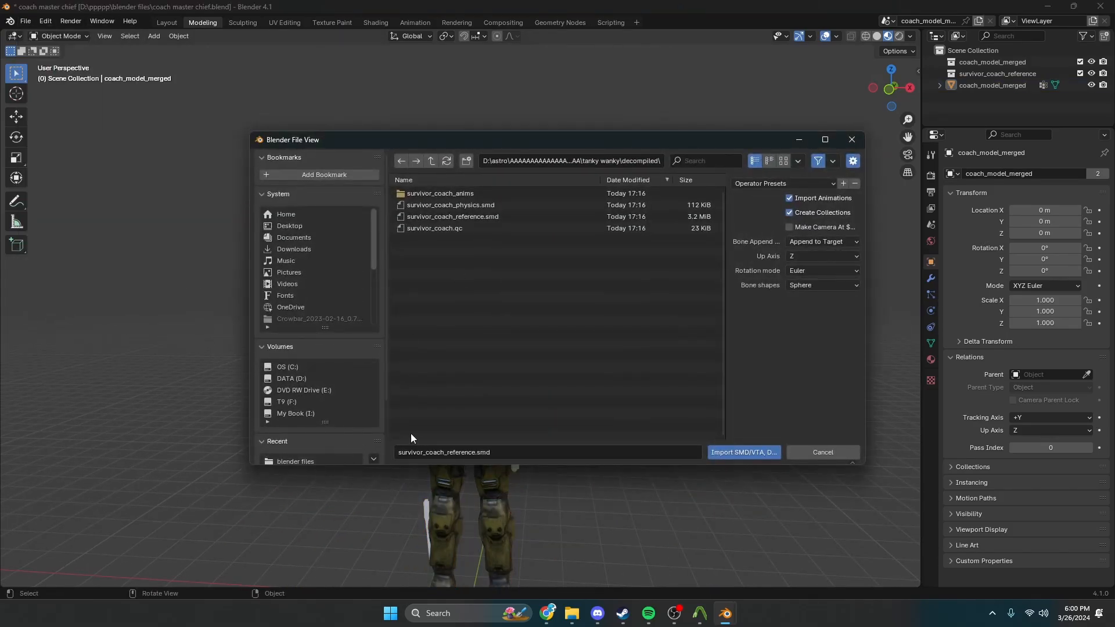
scroll(323, 431, "down", 3)
left_click(318, 410)
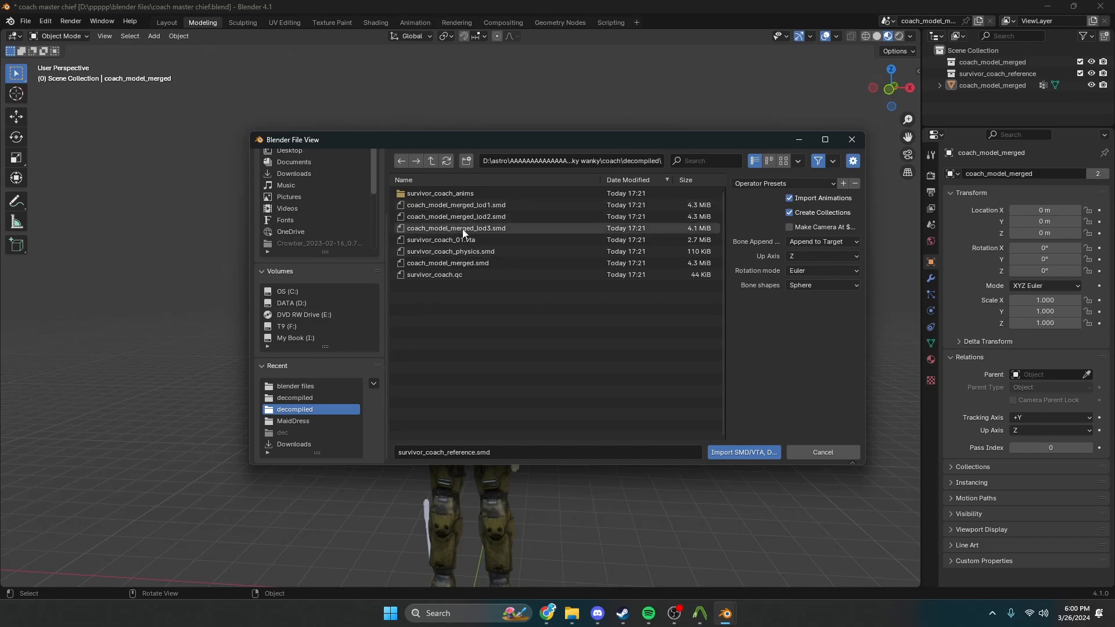
double_click(486, 263)
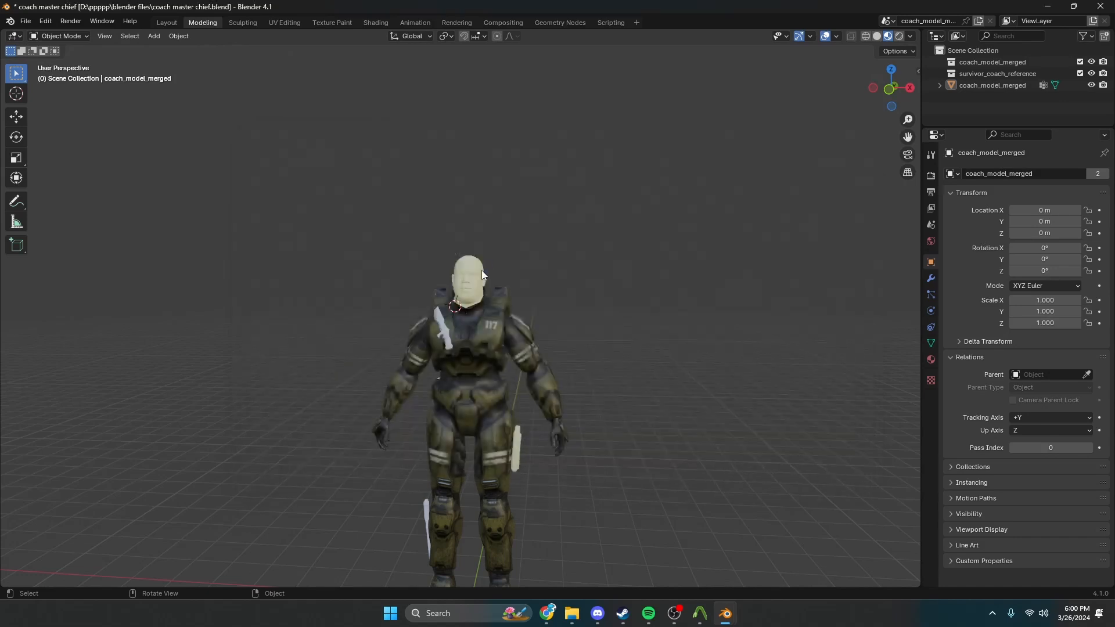
Delete the newly imported coach mesh while keeping its skeleton, undoing and redoing the deletion to compare
key("Delete")
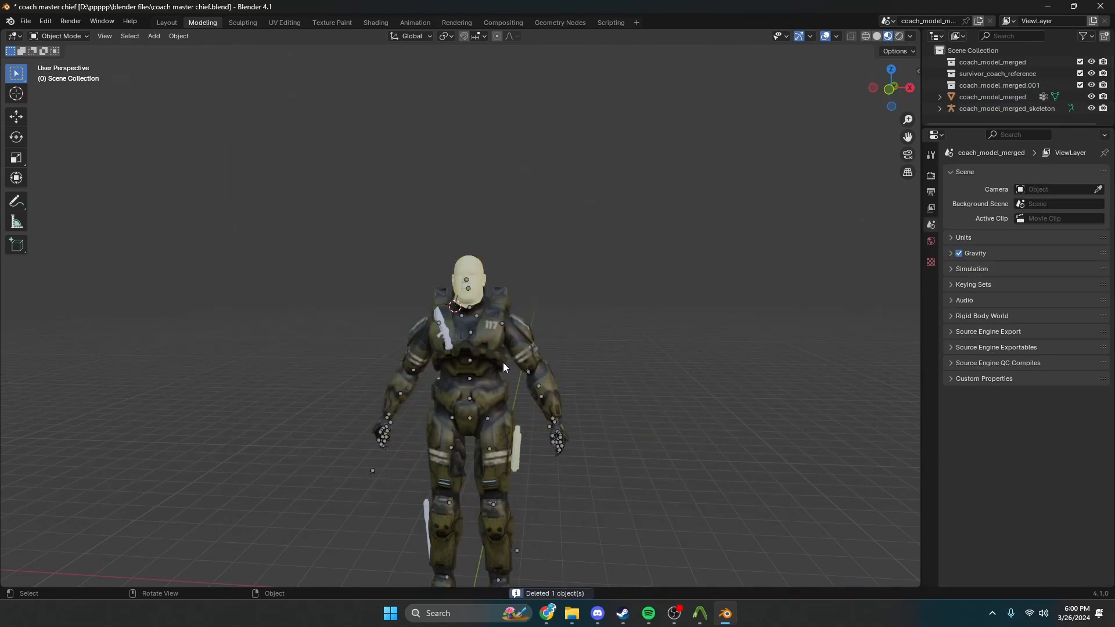
scroll(507, 356, "up", 2)
key("ctrl+z")
key("ctrl+shift+z")
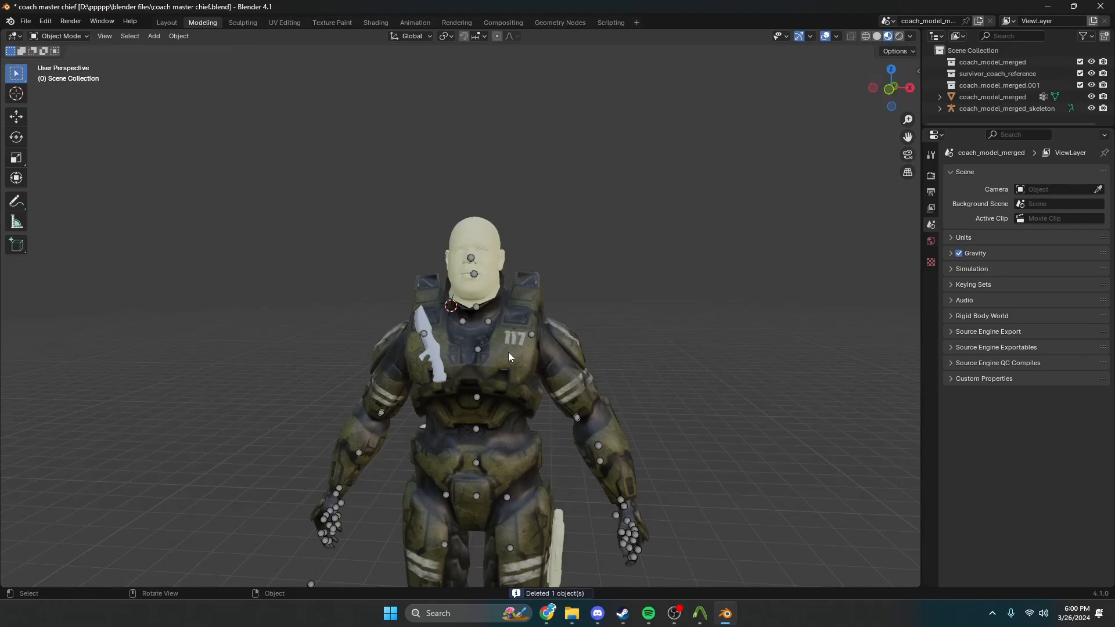
key("ctrl+z")
key("ctrl+shift+z")
Switch the coach_model_merged mesh to Weight Paint mode and show its vertex groups
left_click(509, 357)
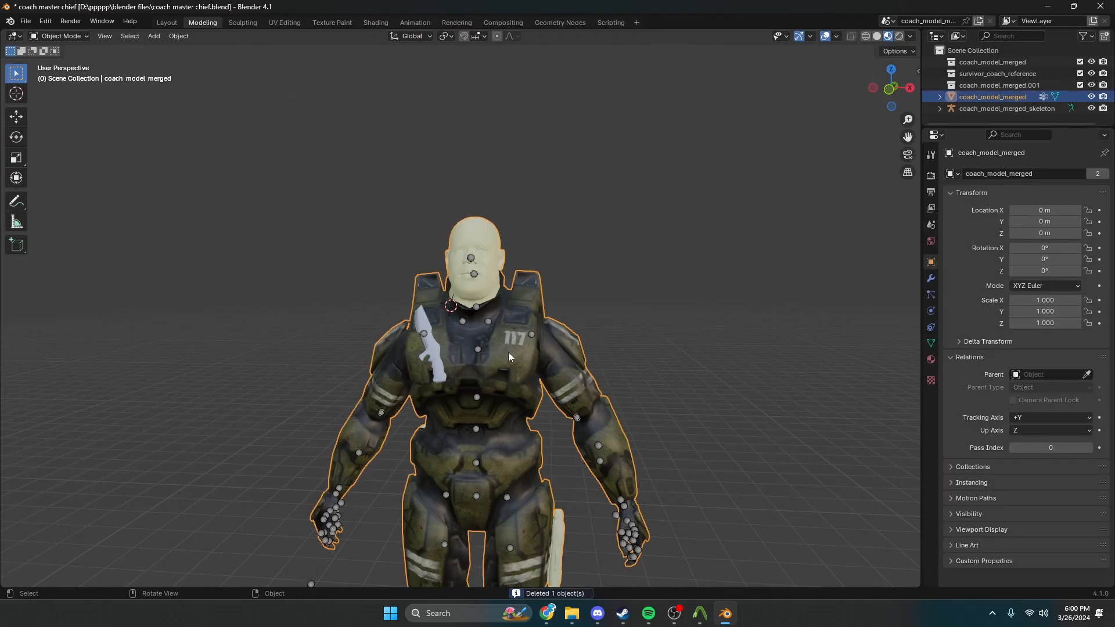
middle_click_drag(509, 357, 495, 261)
left_click(60, 36)
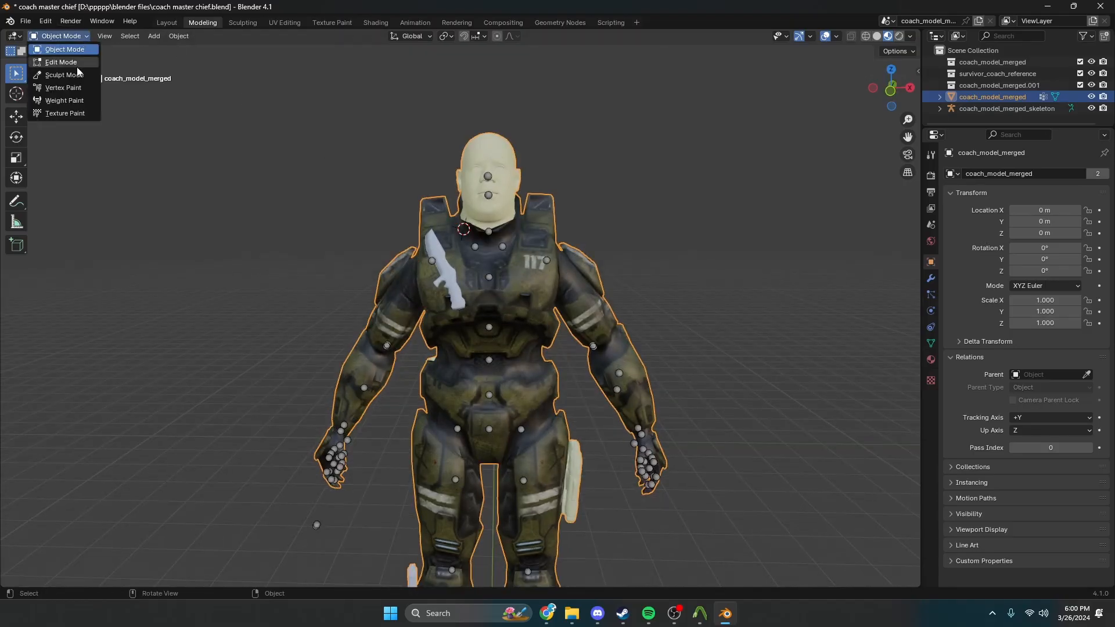
left_click(58, 99)
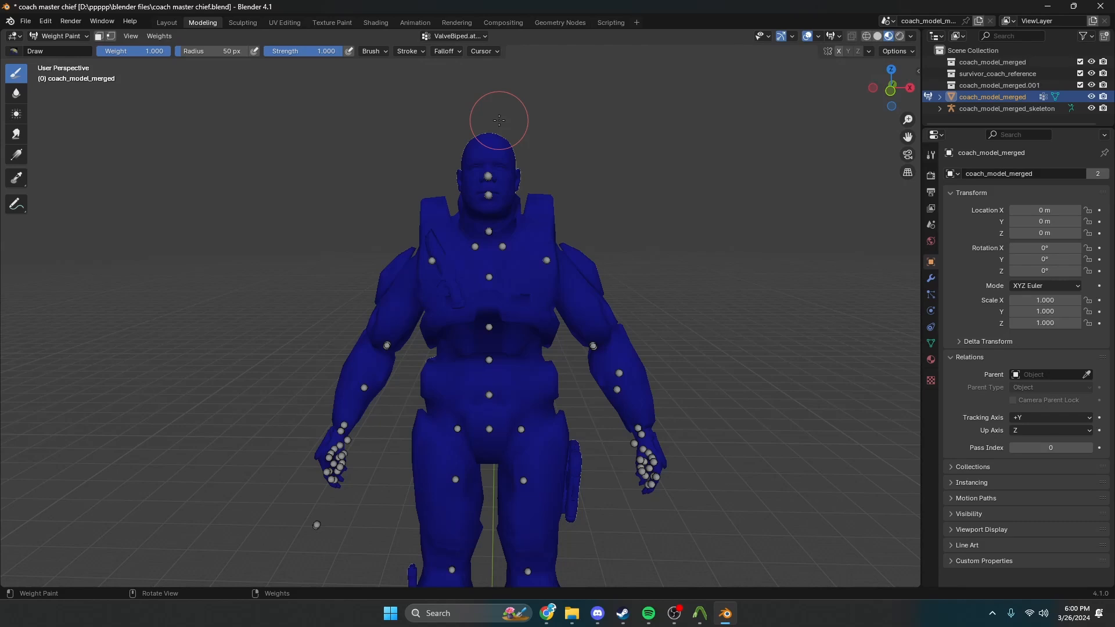
scroll(494, 204, "up", 3)
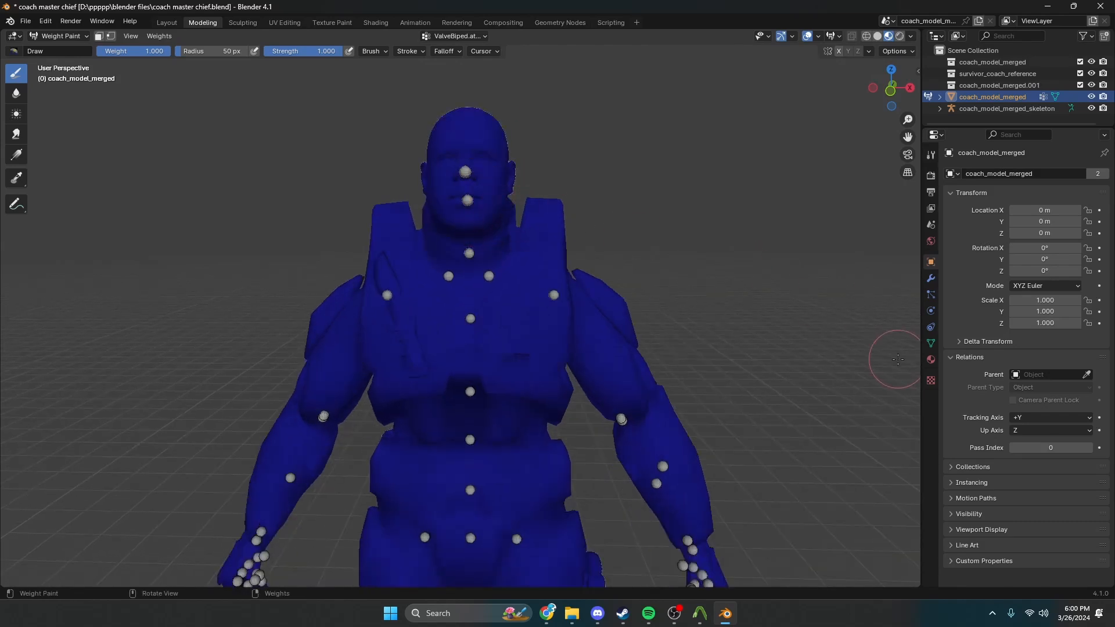
left_click(931, 343)
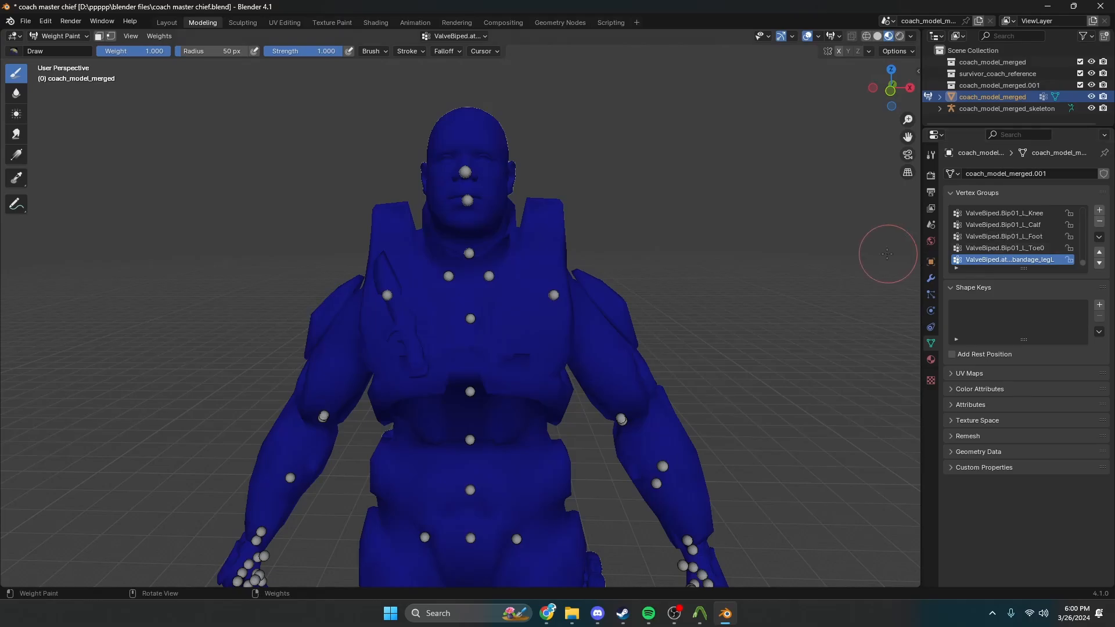
Activate the ValveBiped.Bip01_L_Toe0 vertex group and examine its weights on the left foot up close
scroll(885, 254, "down", 4)
left_click(991, 249)
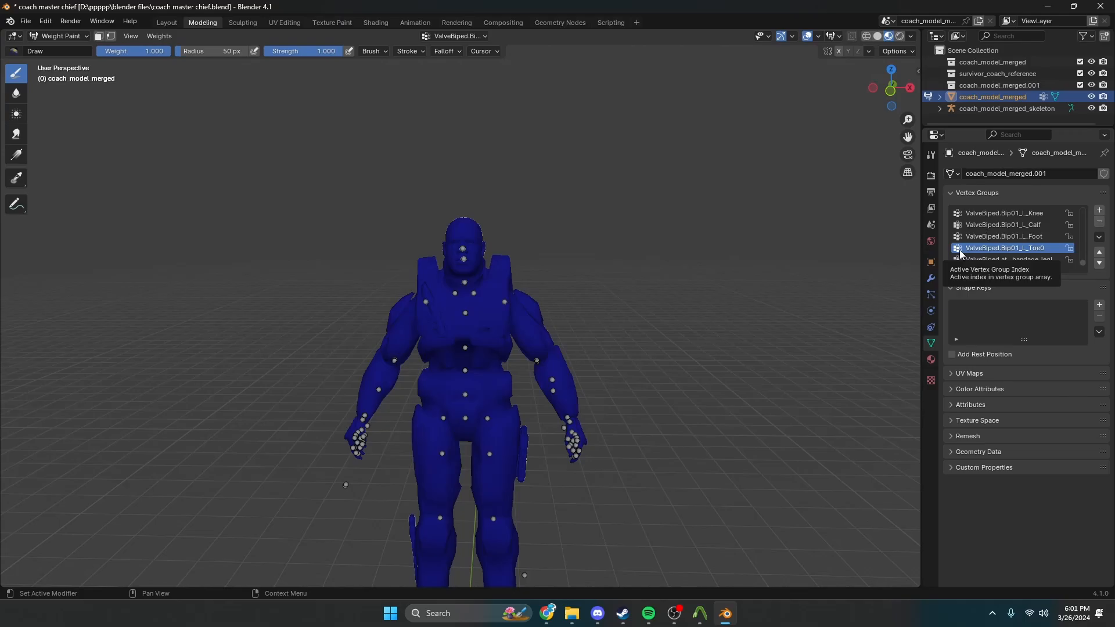
scroll(509, 388, "down", 3)
middle_click_drag(509, 421, 461, 164, "shift")
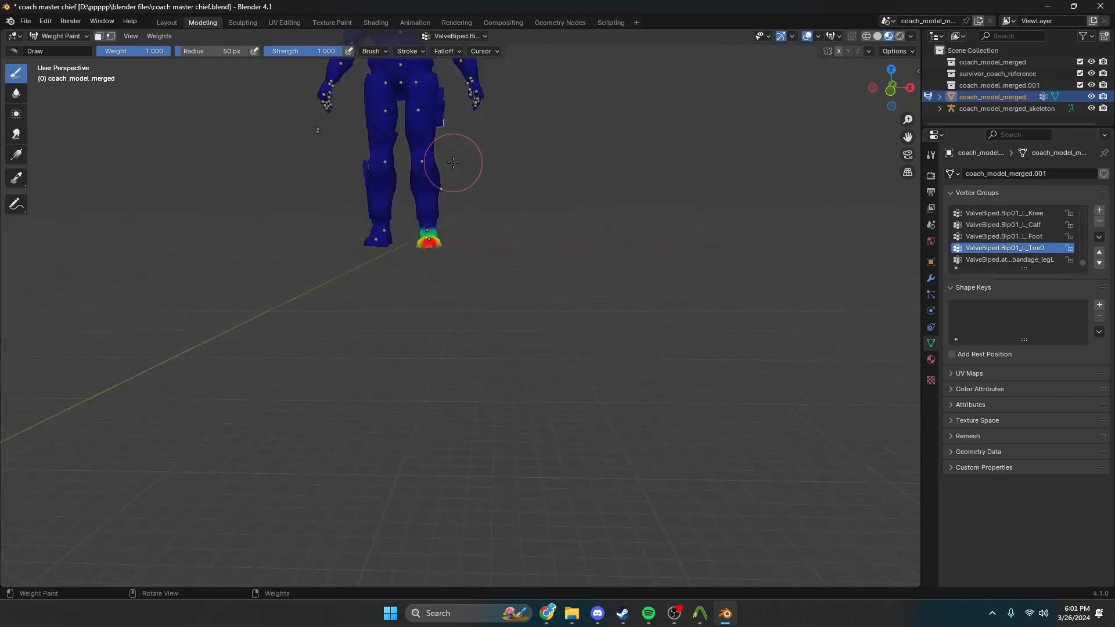
scroll(416, 143, "up", 7)
middle_click_drag(405, 138, 489, 321, "shift")
scroll(315, 318, "up", 3)
middle_click_drag(316, 318, 434, 257)
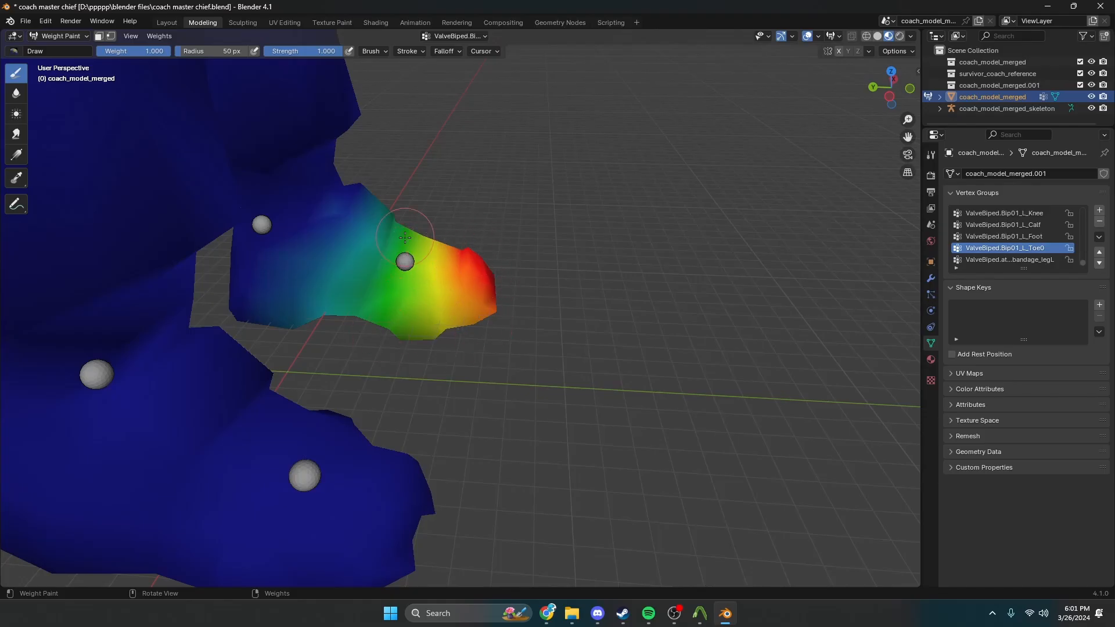
scroll(388, 308, "down", 4)
mouse_move(560, 281)
middle_mouse_down()
mouse_move(644, 262)
mouse_move(600, 239)
middle_mouse_up()
Check the weights of the ValveBiped.Bip01_L_Foot and ValveBiped.Bip01_L_Calf vertex groups on the left leg
left_click(1004, 236)
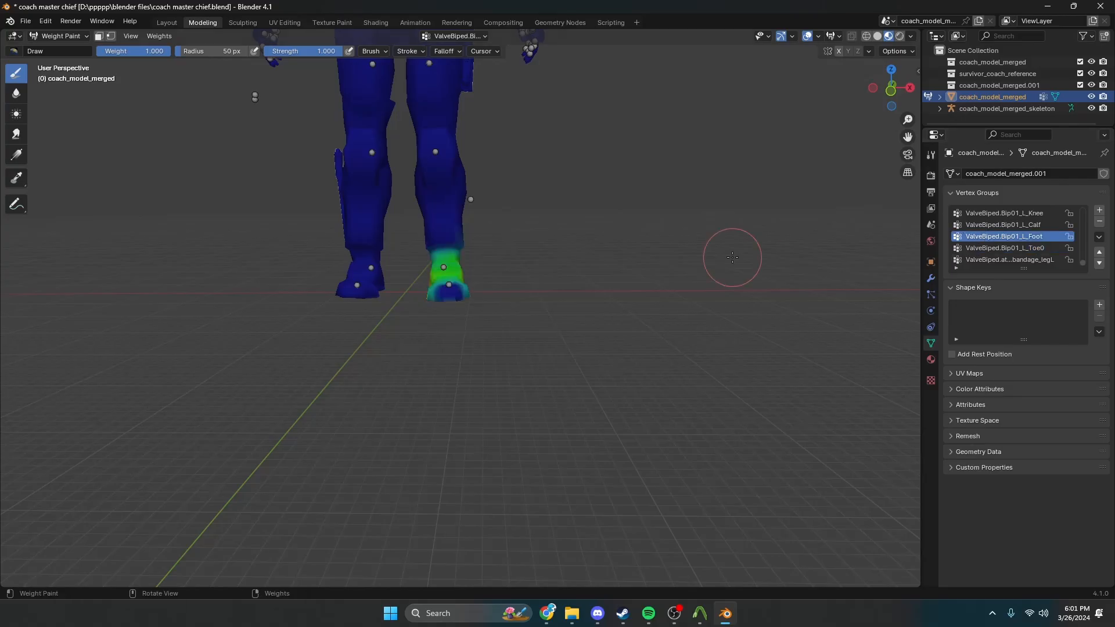
scroll(443, 283, "up", 2)
mouse_move(729, 251)
middle_mouse_down()
mouse_move(443, 283)
mouse_move(372, 256)
mouse_move(431, 271)
middle_mouse_up()
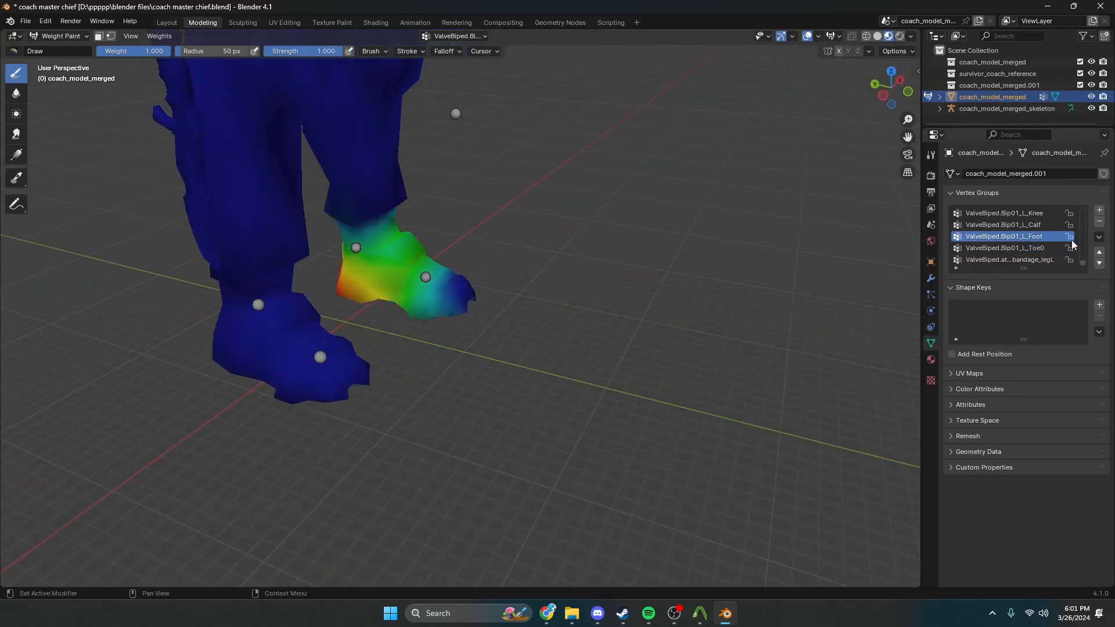
left_click(1039, 224)
scroll(698, 246, "down", 2)
middle_click_drag(698, 246, 548, 186)
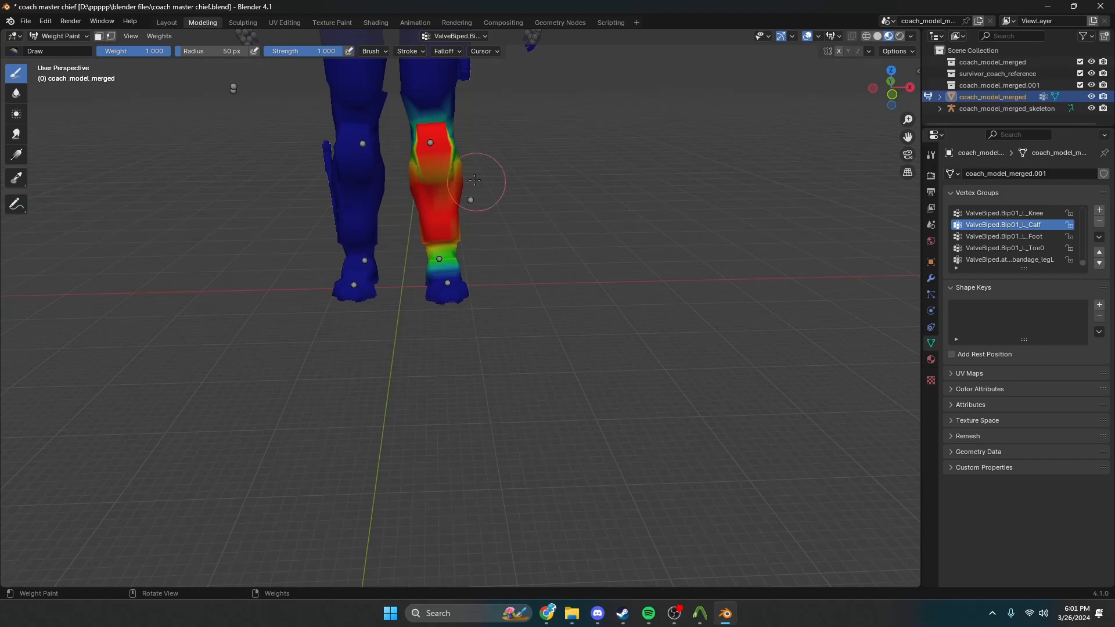
Examine the ValveBiped.Bip01_L_Knee vertex group's weights around the left knee from the front and side
left_click(1004, 213)
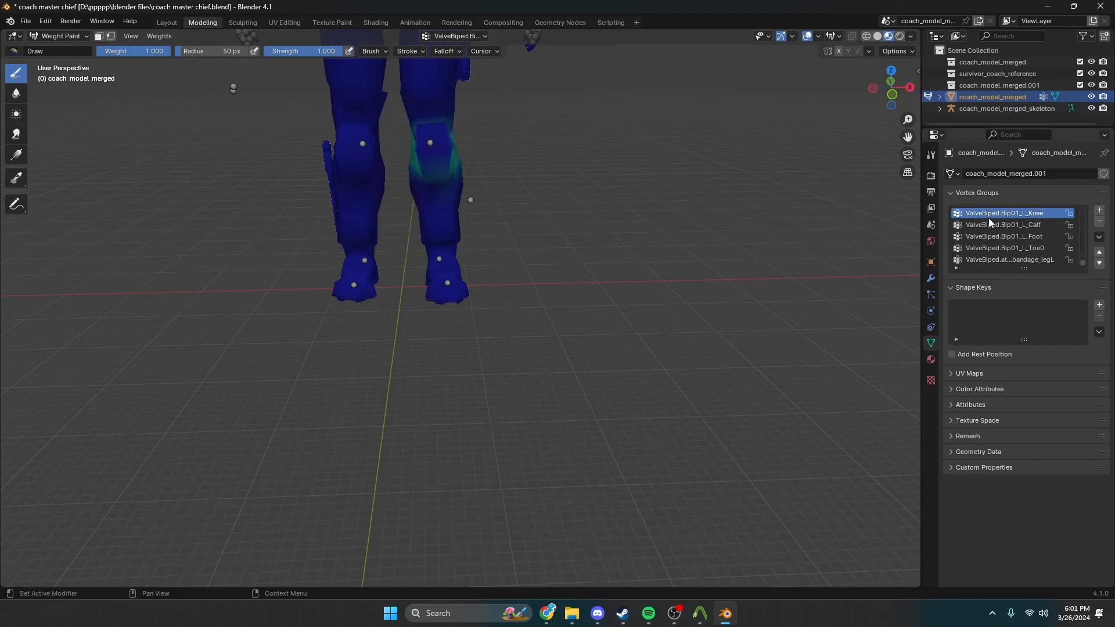
middle_click_drag(604, 167, 515, 142)
scroll(515, 142, "down", 1)
mouse_move(468, 189)
middle_mouse_down()
mouse_move(590, 227)
mouse_move(372, 179)
middle_mouse_up()
scroll(590, 226, "up", 1)
scroll(372, 179, "up", 2)
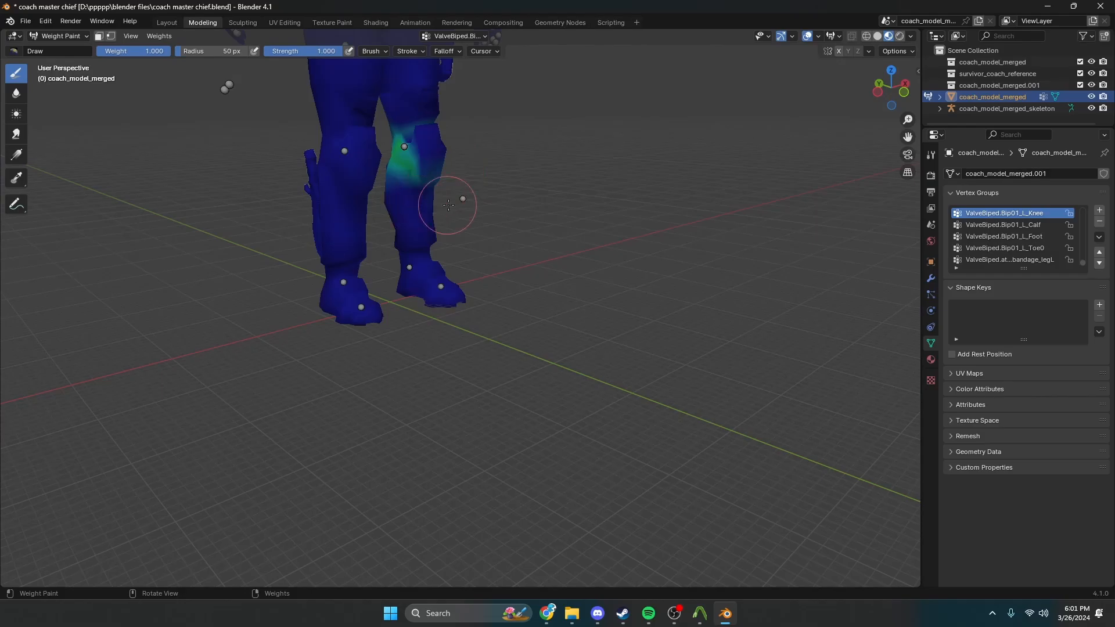
scroll(448, 203, "down", 3)
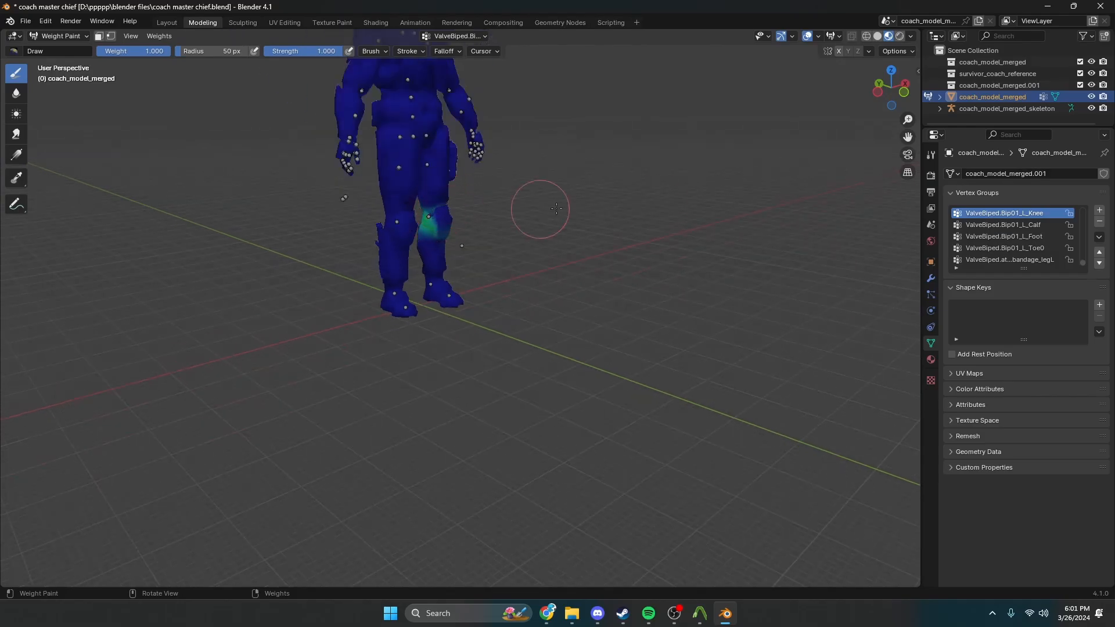
Step up through the vertex groups to the left quadriceps and ValveBiped.Bip01_L_Thigh, and inspect their weights on the thigh
scroll(1063, 222, "up", 1, "ctrl")
middle_click_drag(604, 216, 527, 155)
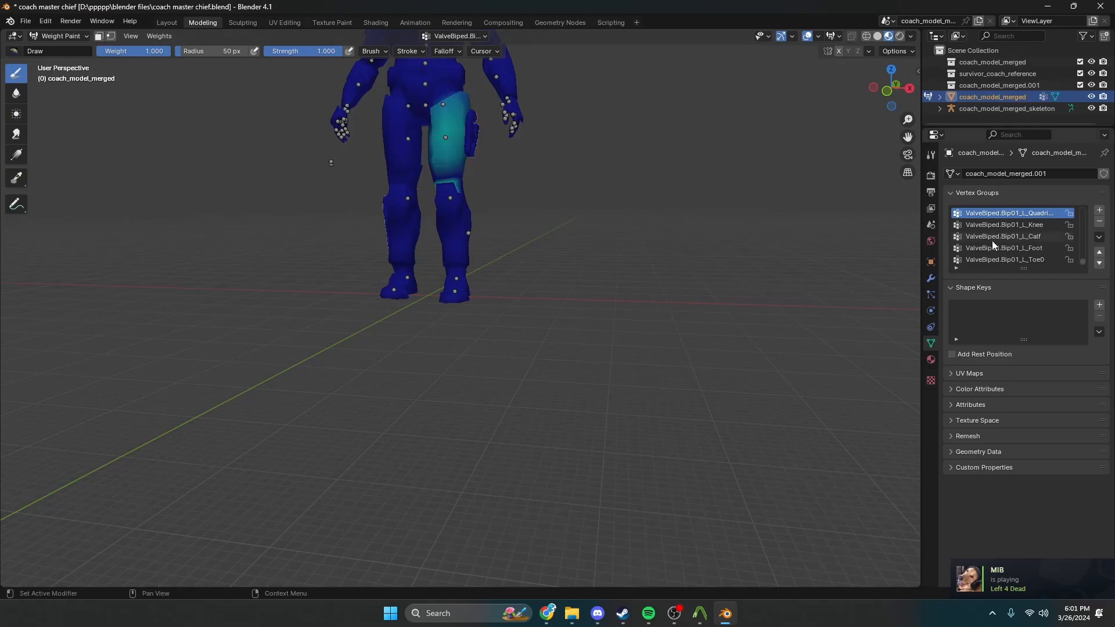
scroll(993, 246, "up", 1, "ctrl")
scroll(483, 155, "down", 5)
middle_click_drag(483, 155, 528, 305)
scroll(528, 306, "up", 5)
scroll(528, 306, "up", 2)
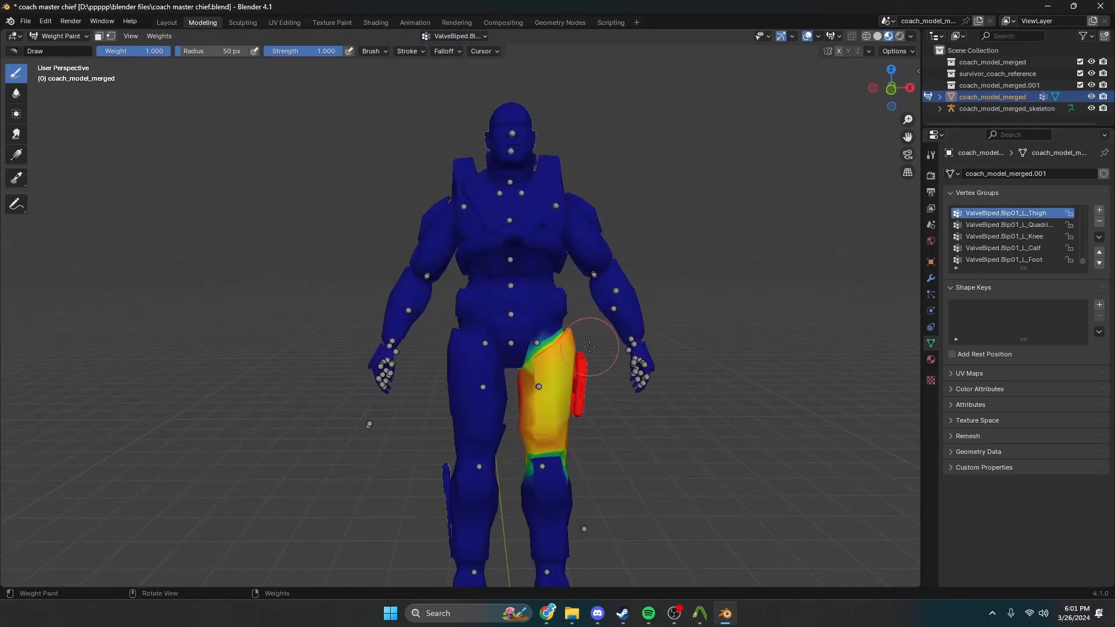
Switch to Steam and open the latest comment from the notifications
mouse_move(624, 613)
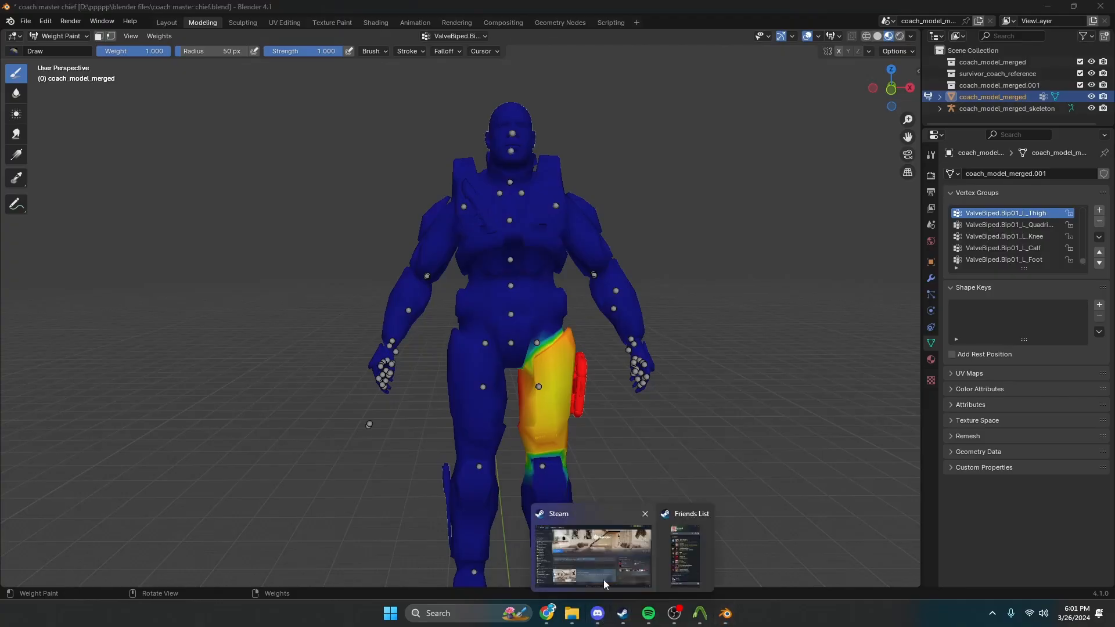
left_click(604, 575)
left_click(954, 10)
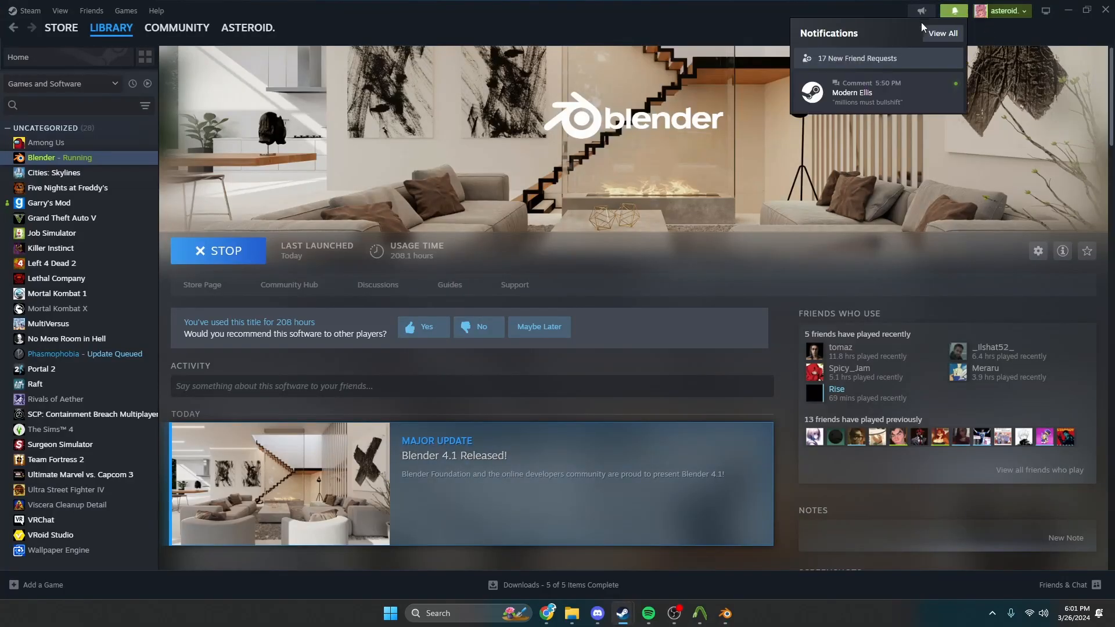
left_click(911, 87)
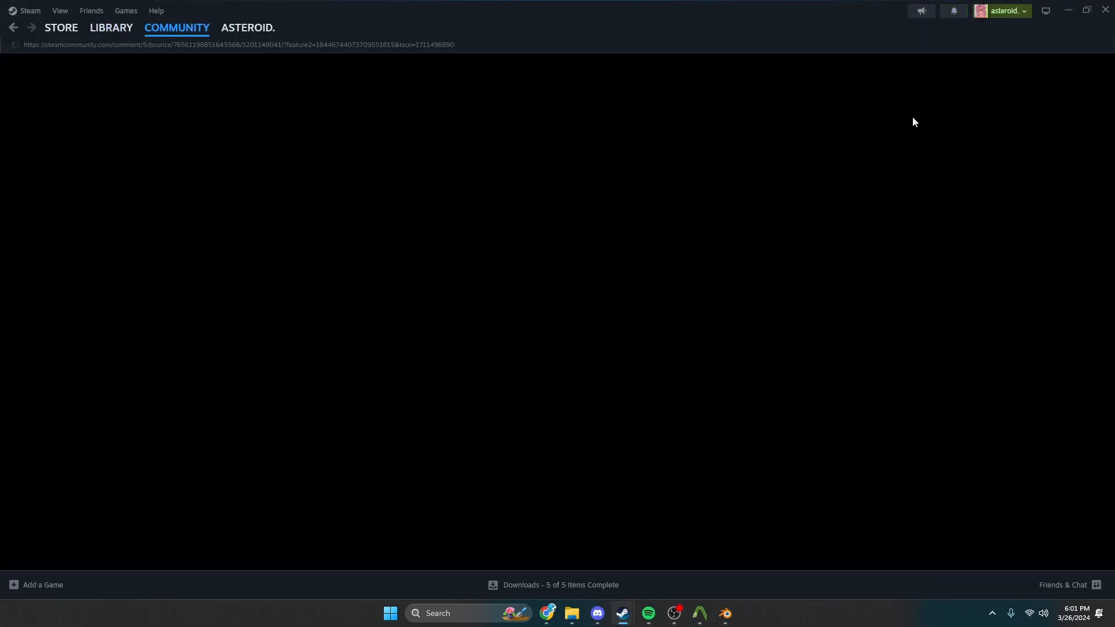
Read the user comments on the Steam workshop item and switch back to Blender
scroll(841, 224, "down", 15)
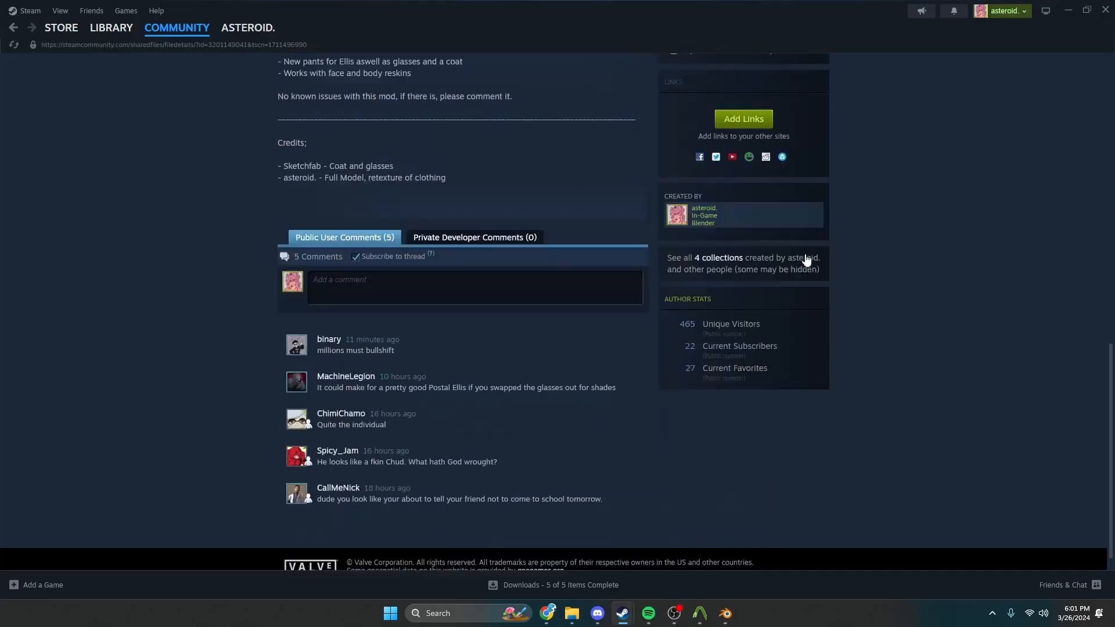
left_click(725, 613)
scroll(505, 331, "up", 3)
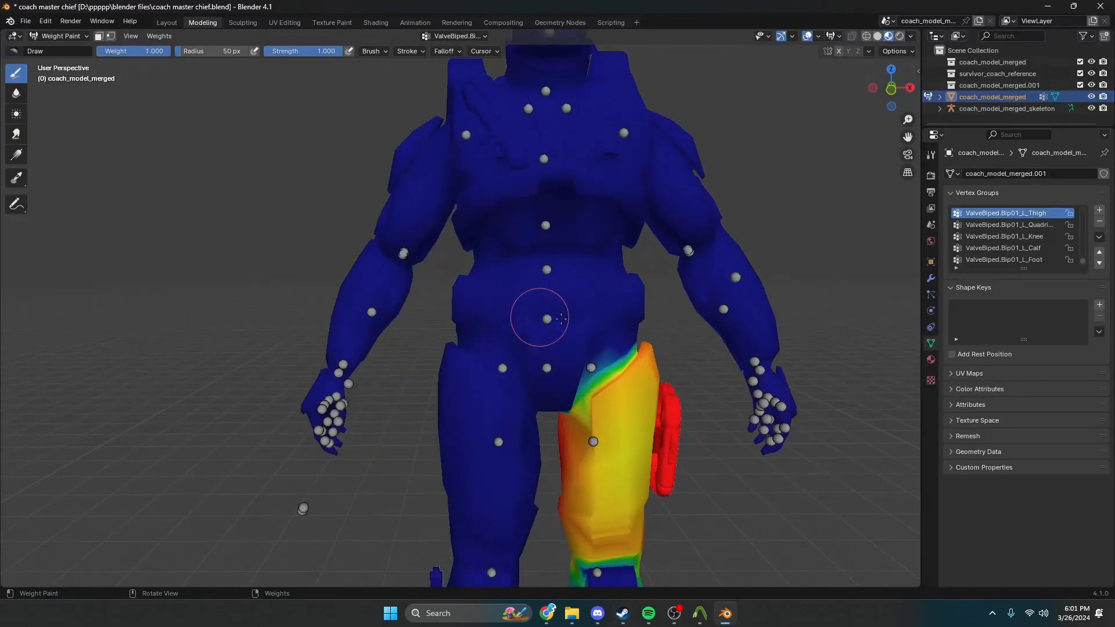
Step up through the vertex groups from the right leg to ValveBiped.Bip01_L_Ulna, checking each group's weights on the body
scroll(638, 302, "down", 3)
scroll(1012, 215, "up", 4, "ctrl")
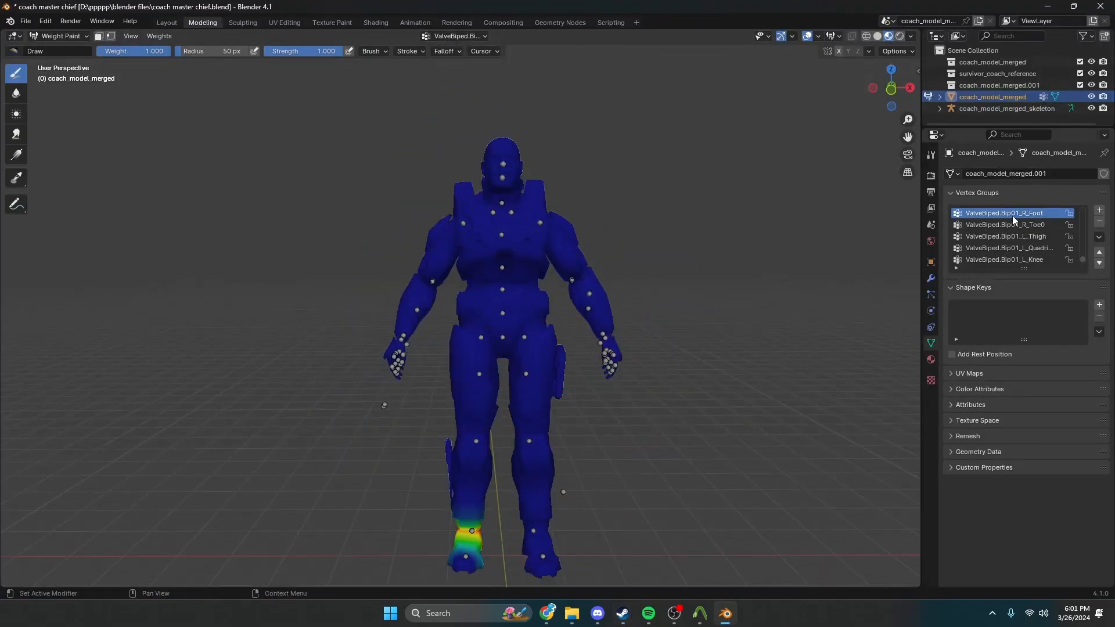
scroll(1012, 215, "up", 5, "ctrl")
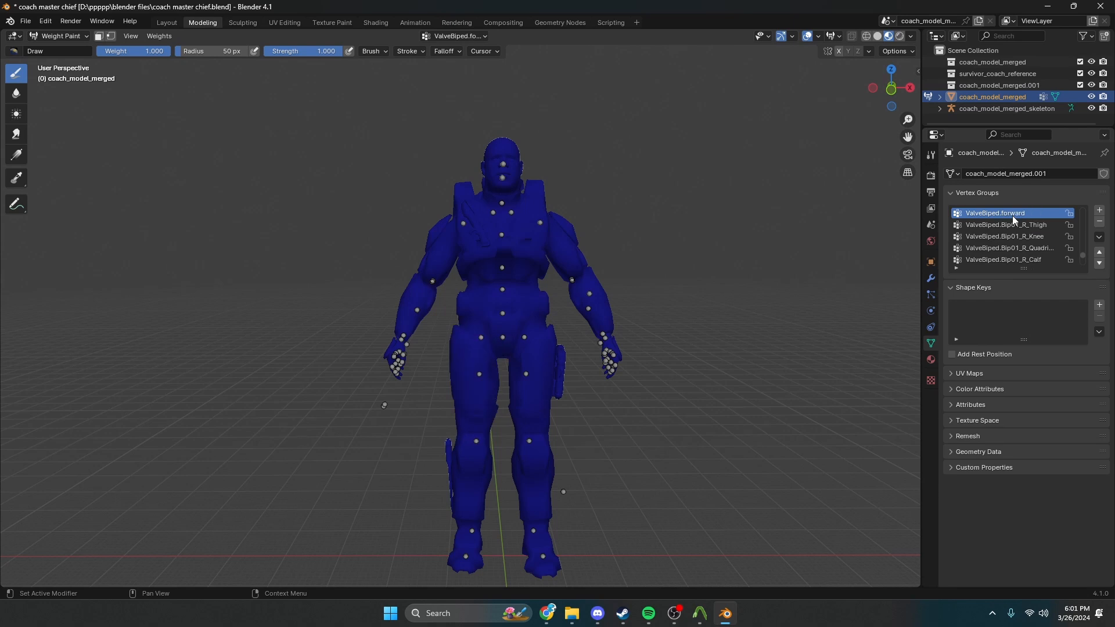
scroll(1012, 215, "up", 4, "ctrl")
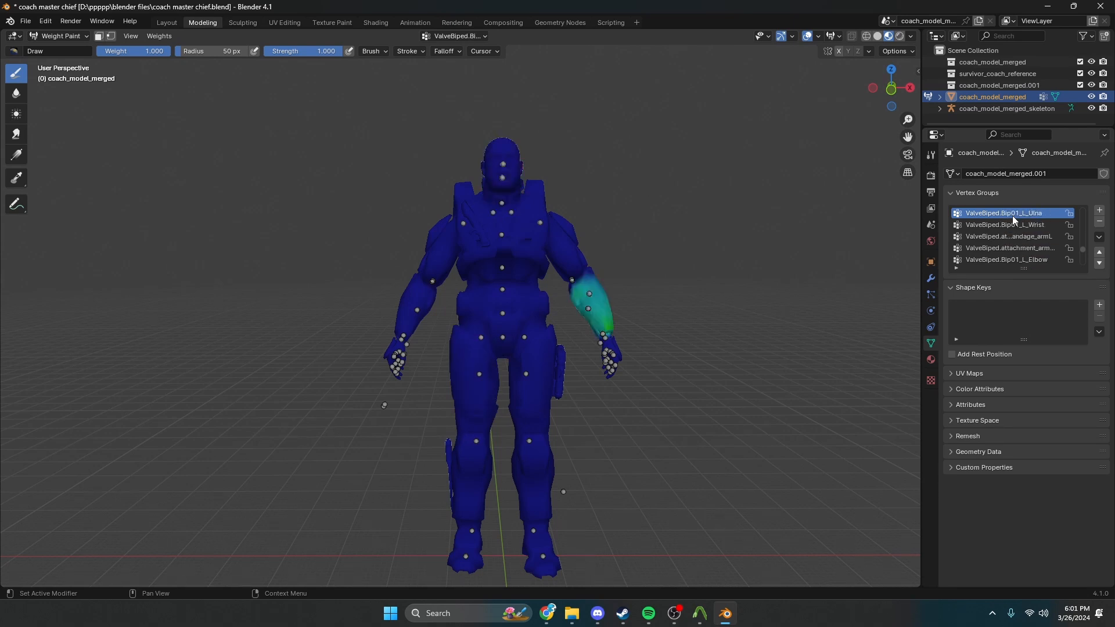
Compare the ValveBiped.Bip01_L_Ulna weights with the left-arm bandage attachment vertex group
scroll(1012, 214, "down", 2, "ctrl")
scroll(1013, 215, "up", 2, "ctrl")
scroll(1012, 215, "down", 2, "ctrl")
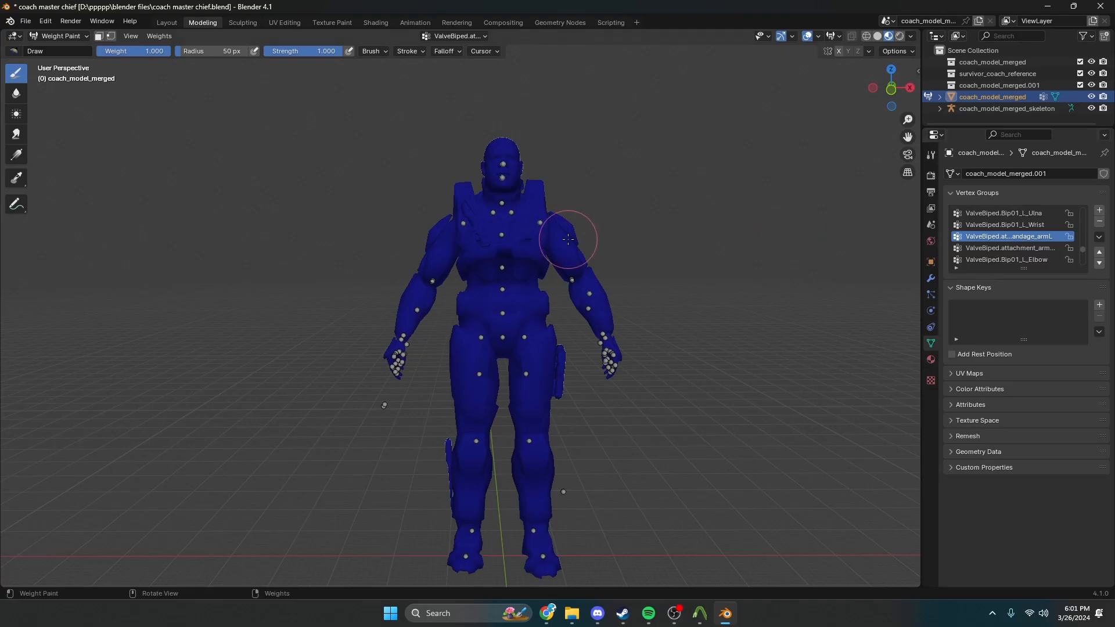
scroll(459, 271, "down", 3)
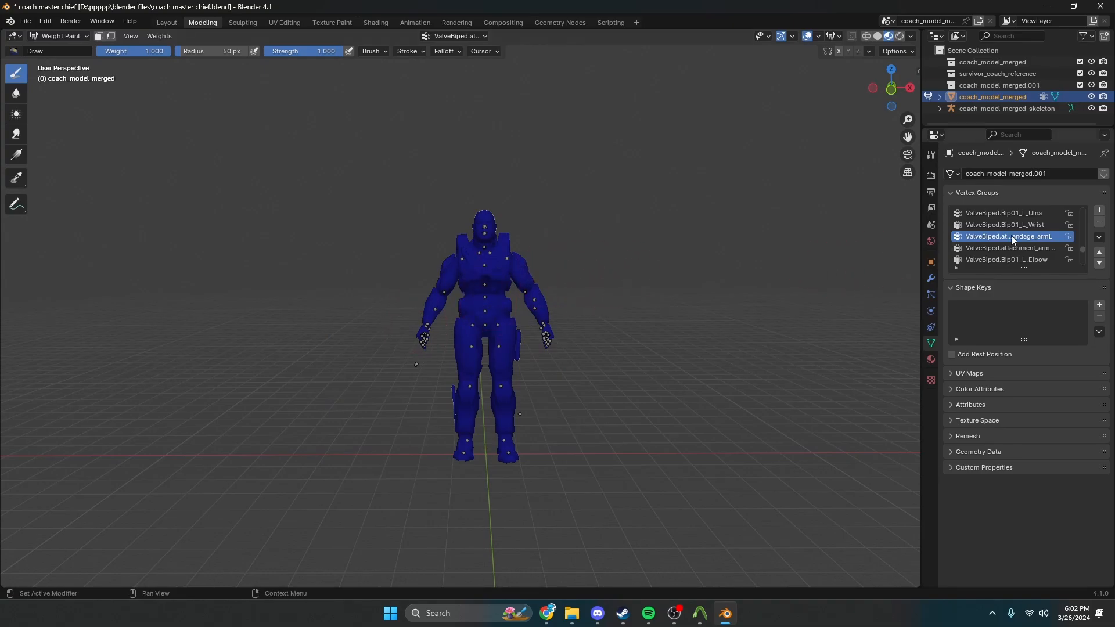
scroll(887, 243, "up", 3)
double_click(1046, 235)
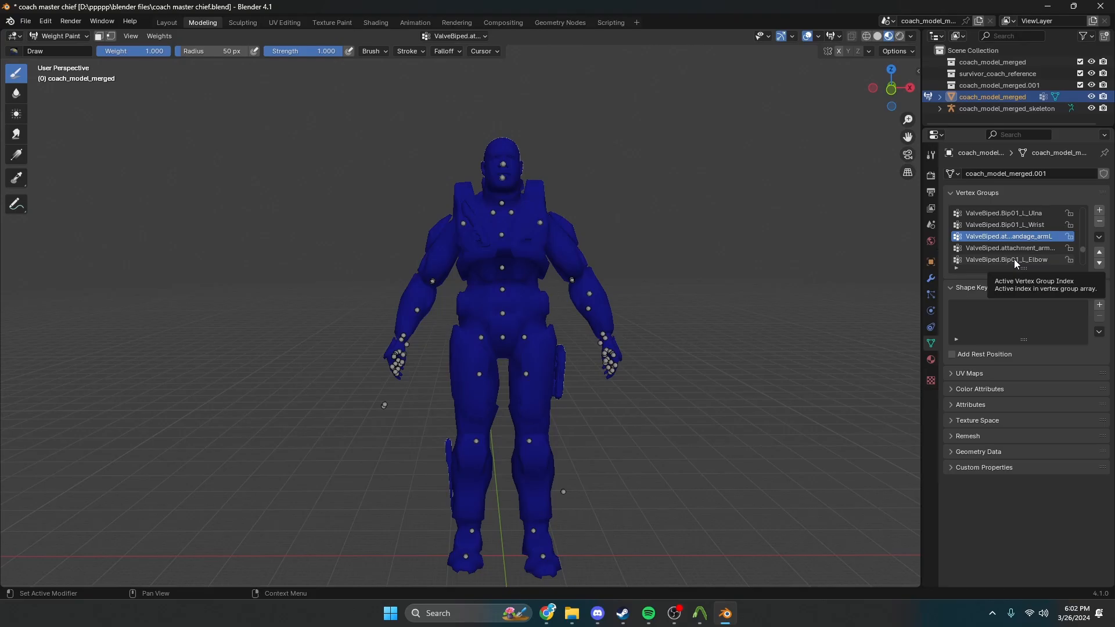
Step down through the arm attachment, left elbow, neck, head and right thigh vertex groups to ValveBiped.Bip01_R_Calf, checking their weights
key("Down")
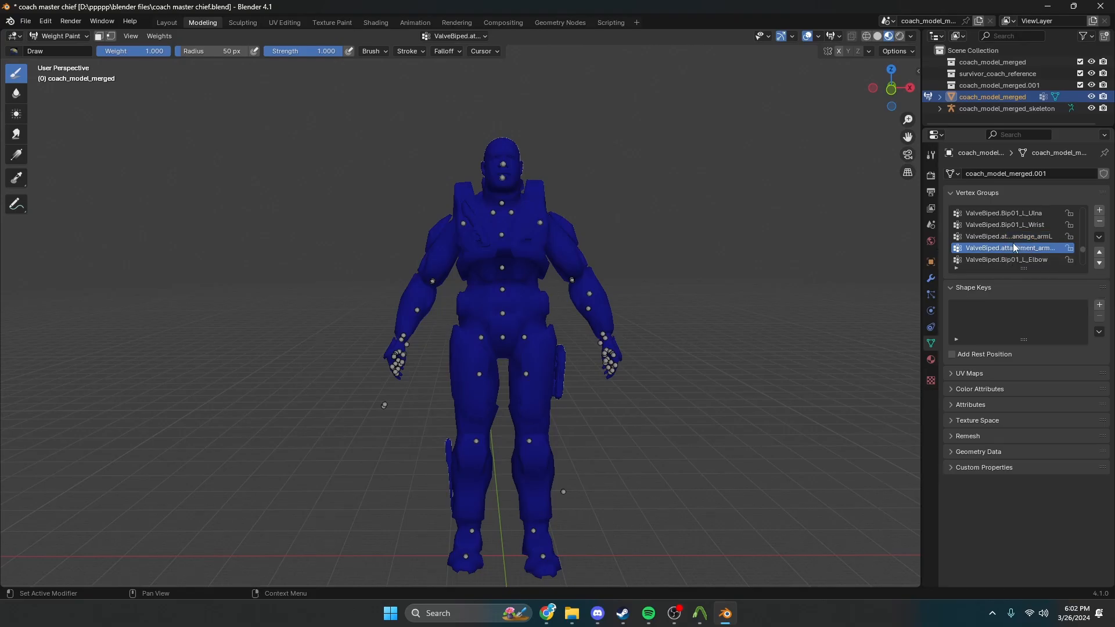
key("Down")
key("Down")
key("Down")
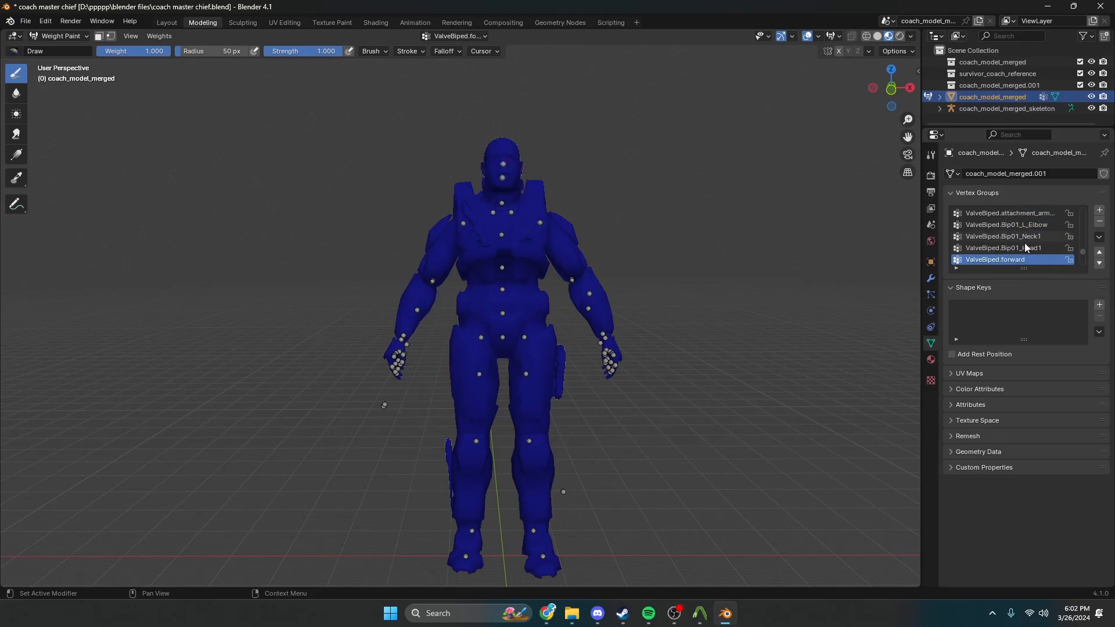
key("Down")
key("Down")
key("Down")
key("Down")
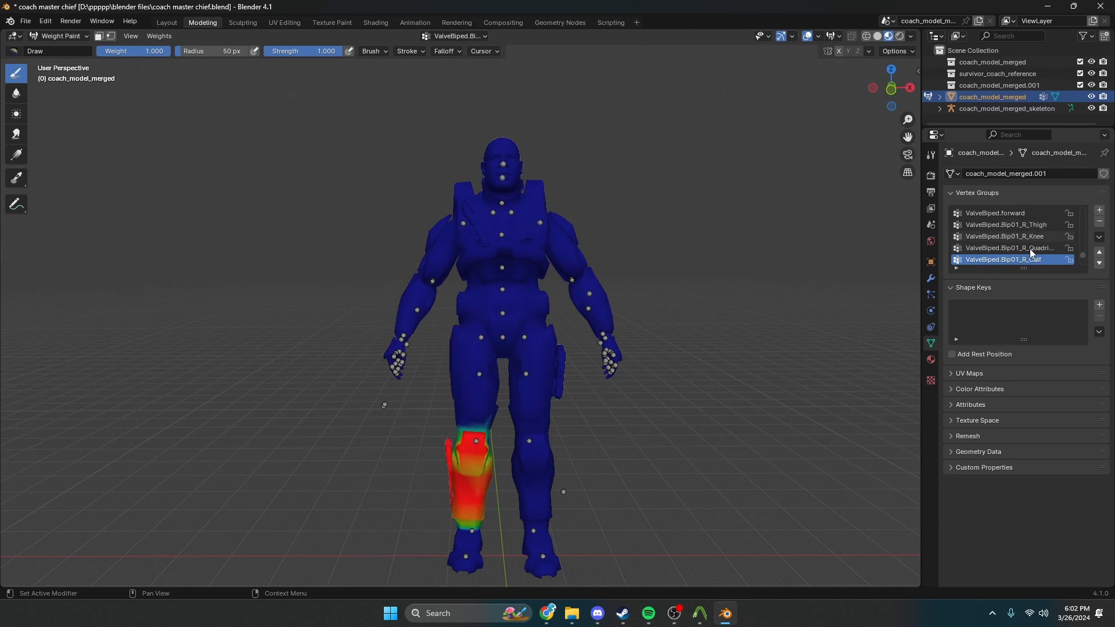
Check the right quadriceps weights and step back up past ValveBiped.forward to the left-arm bandage attachment group
key("Up")
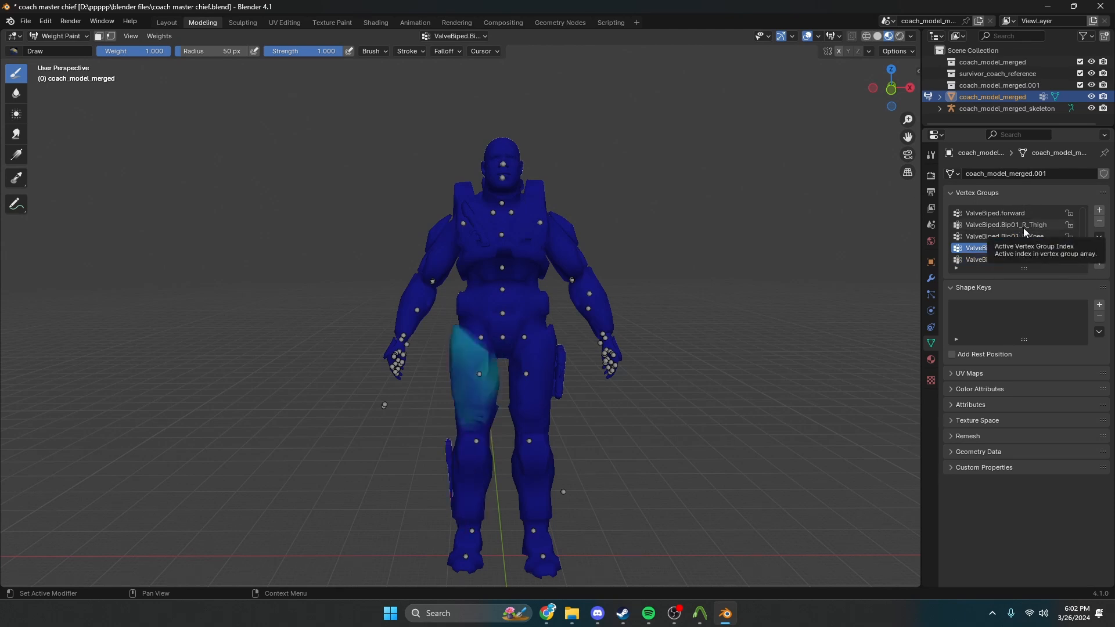
key("Up")
key("Up")
key("Up")
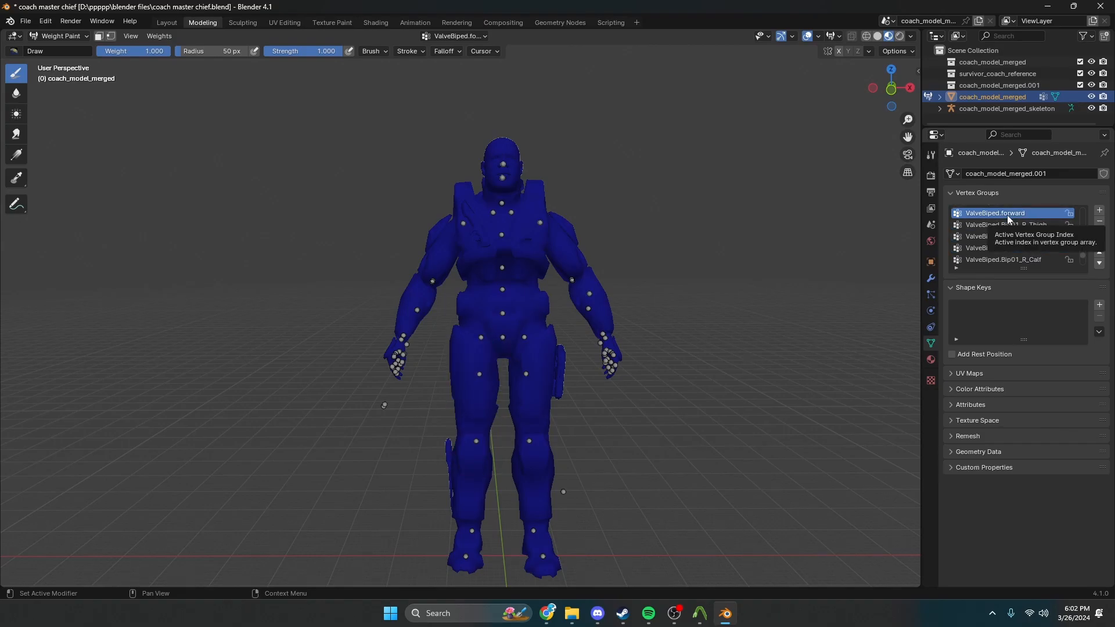
key("Up")
key("Up")
key("Up")
key("Up")
key("Up")
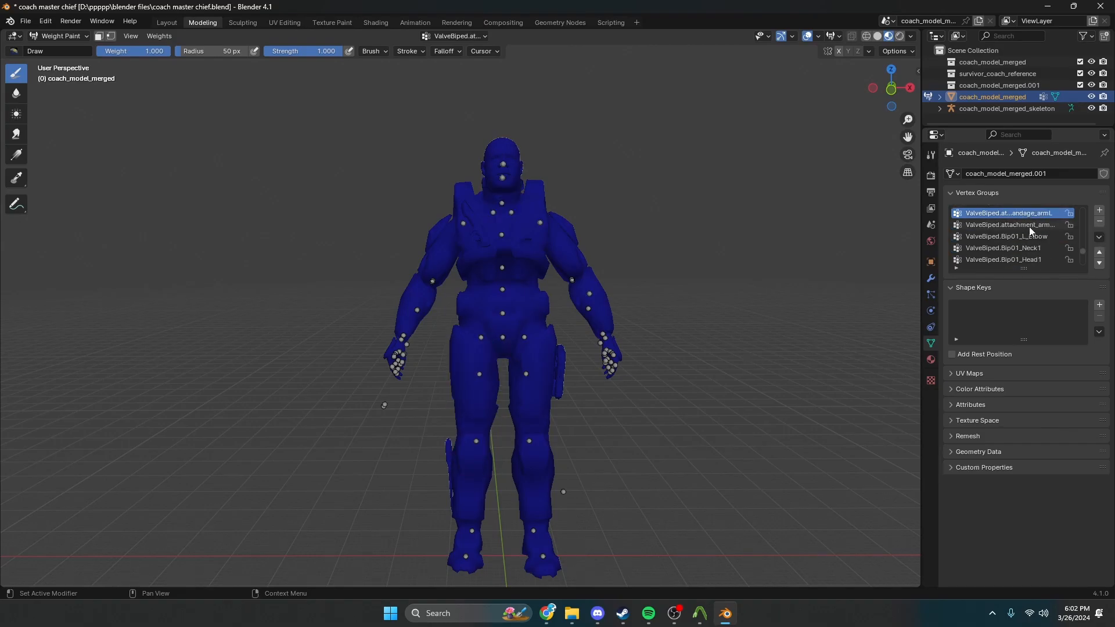
Step up from the left wrist groups to ValveBiped.Bip01_L_Finger12 and inspect the left hand at an angle
key("Up")
key("Up")
key("Up")
key("Up")
key("Up")
middle_click_drag(752, 263, 792, 273)
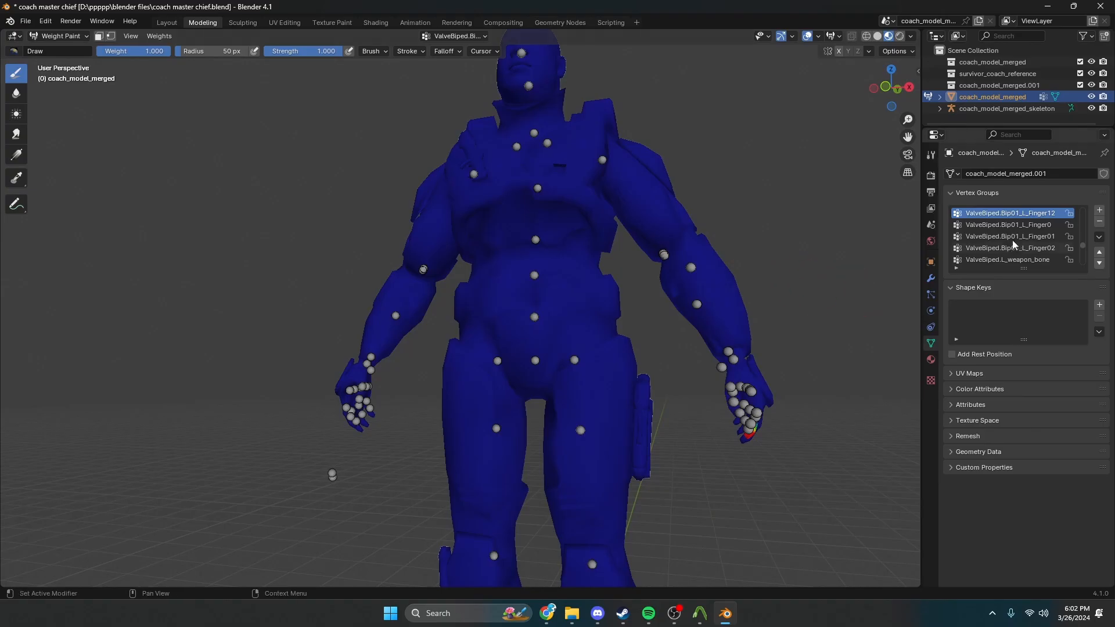
Review the remaining left finger, hand, forearm and upper arm vertex groups up to ValveBiped.Bip01_L_Clavicle
key("Up")
key("Up")
key("Up")
key("Up")
key("Up")
key("Up")
key("Up")
key("Up")
key("Up")
key("Up")
key("Up")
key("Up")
key("Up")
key("Up")
key("Up")
key("Up")
key("Up")
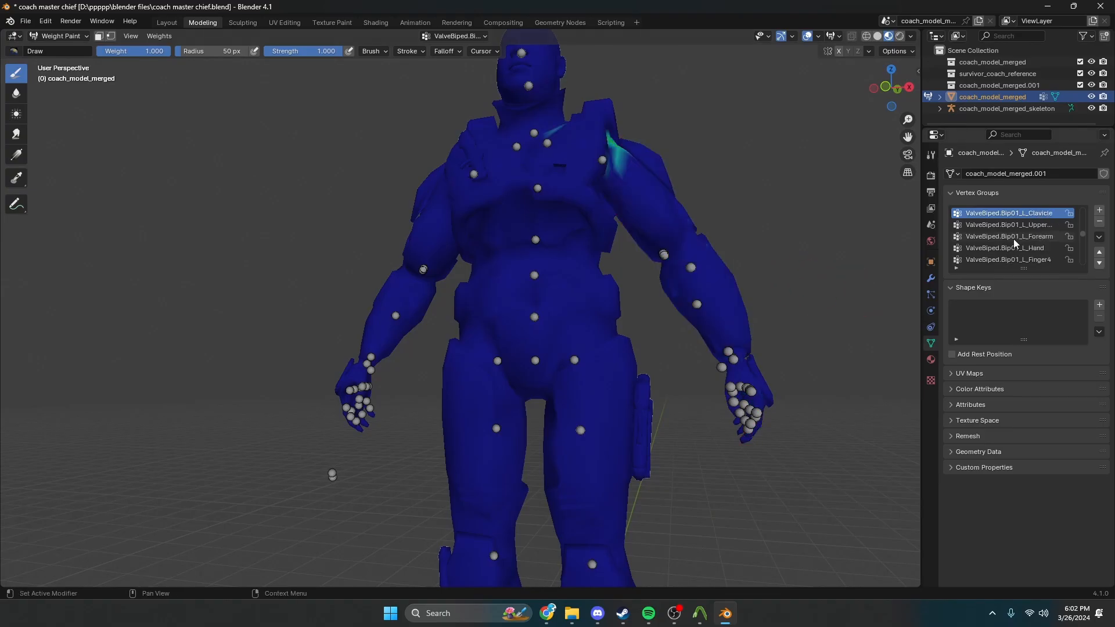
Check the weights of ValveBiped.Bip01_R_Ulna and the arm attachment group below it
key("Up")
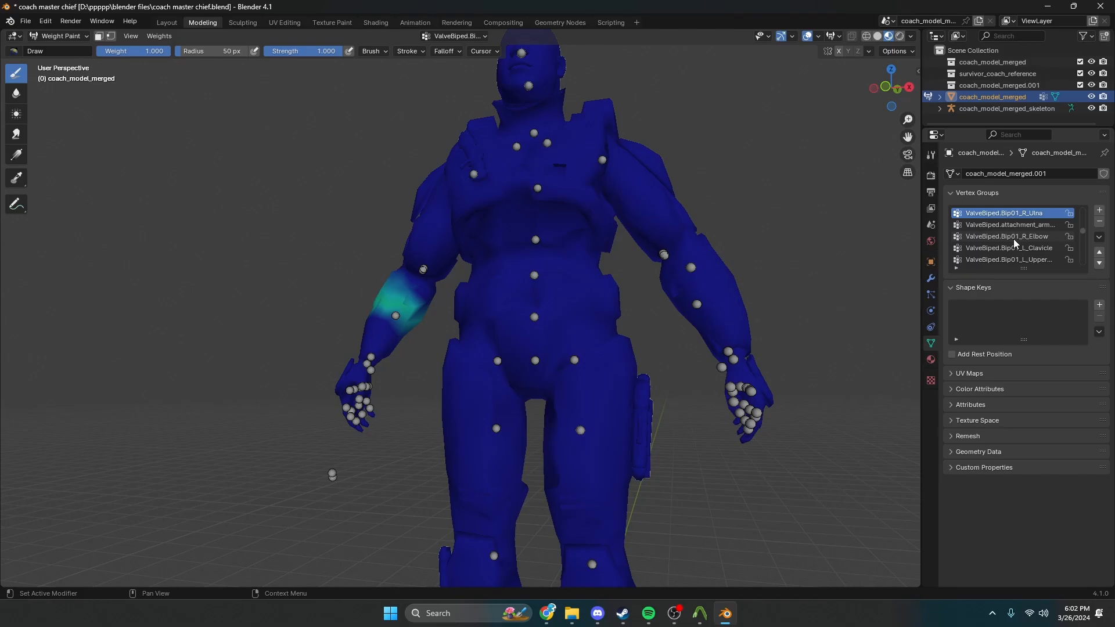
key("Down")
key("Up")
key("Down")
key("Down")
key("Down")
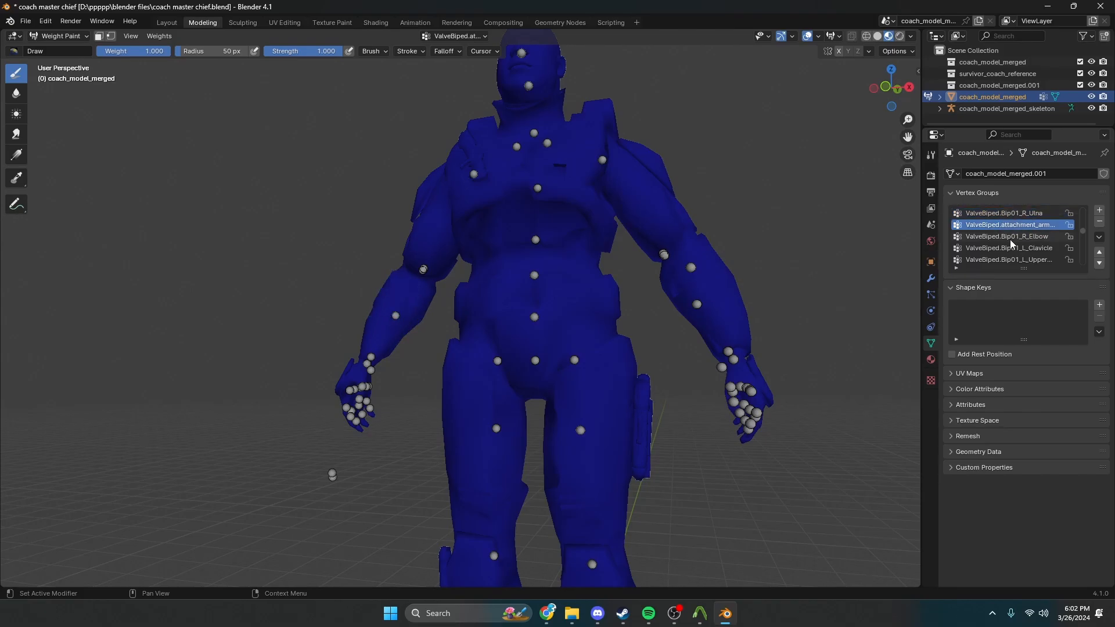
Go through the right ulna and wrist vertex groups to the ValveBiped weapon bone group
key("Down")
key("Down")
key("Down")
key("Down")
key("Down")
key("Down")
key("Down")
key("Down")
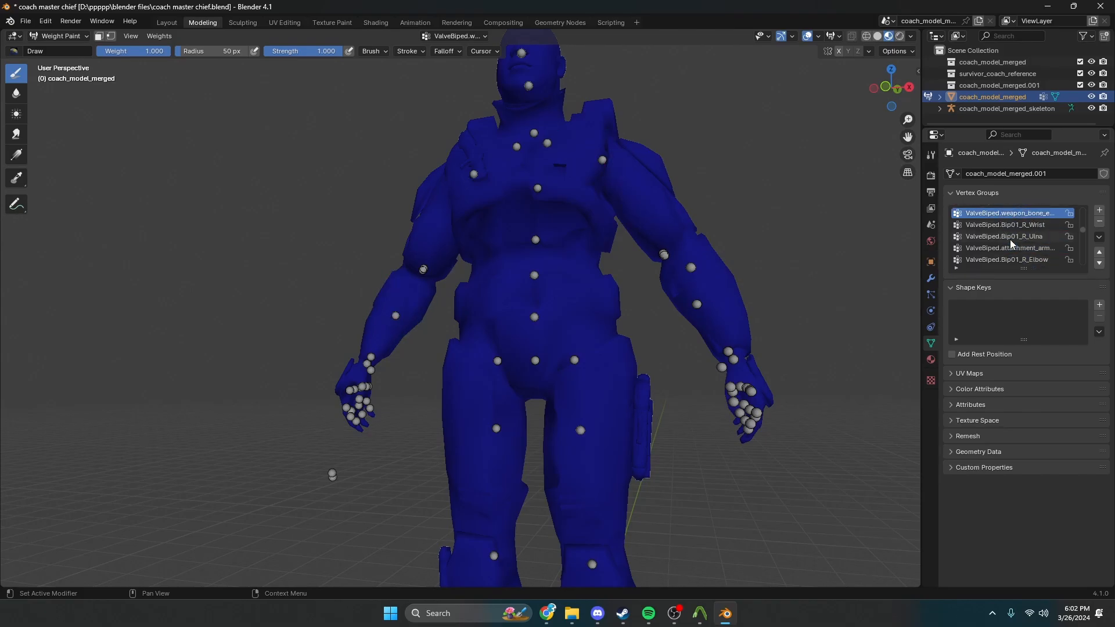
Step up through the right finger vertex groups to ValveBiped.Bip01_R_Hand, checking the weights on the right hand
key("Up")
key("Up")
key("Up")
key("Up")
key("Up")
key("Up")
key("Up")
key("Up")
key("Up")
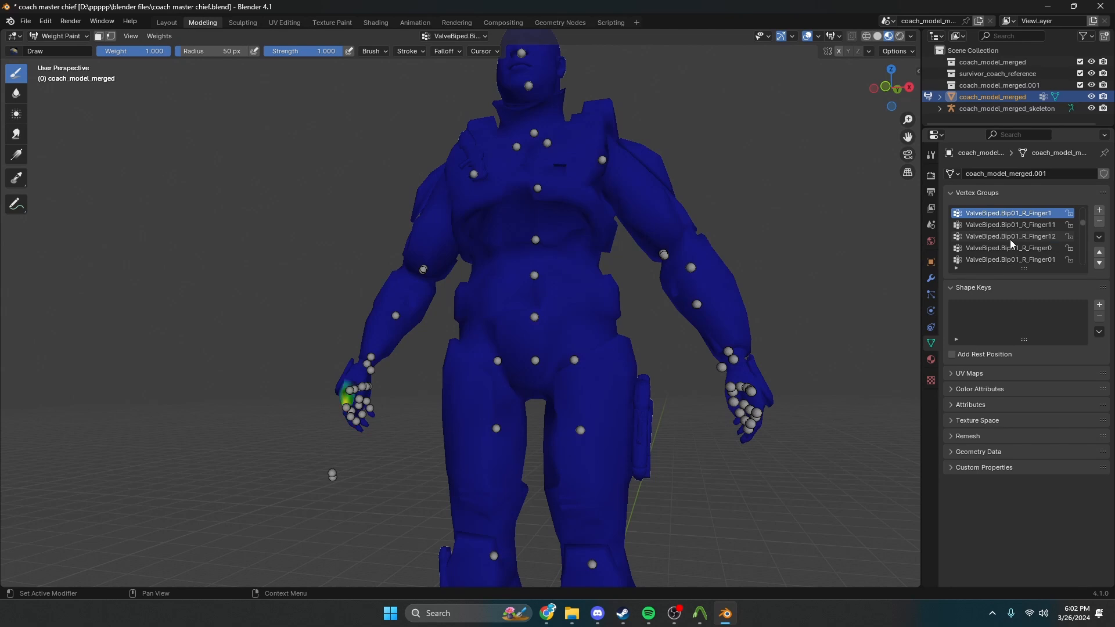
key("Up")
key("Up")
key("Up")
key("Up")
key("Up")
key("Up")
key("Up")
key("Up")
key("Up")
key("Up")
key("Up")
key("Up")
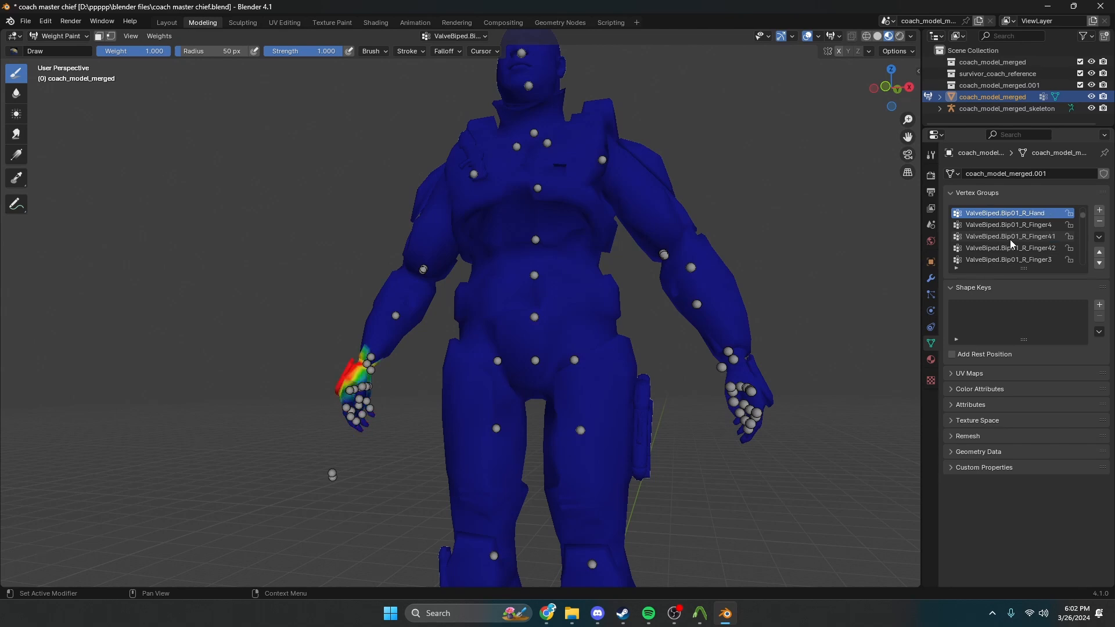
Step up past the right arm groups to ValveBiped.Bip01_Spine and inspect its weights around the waist
key("Up")
key("Up")
key("Up")
key("Up")
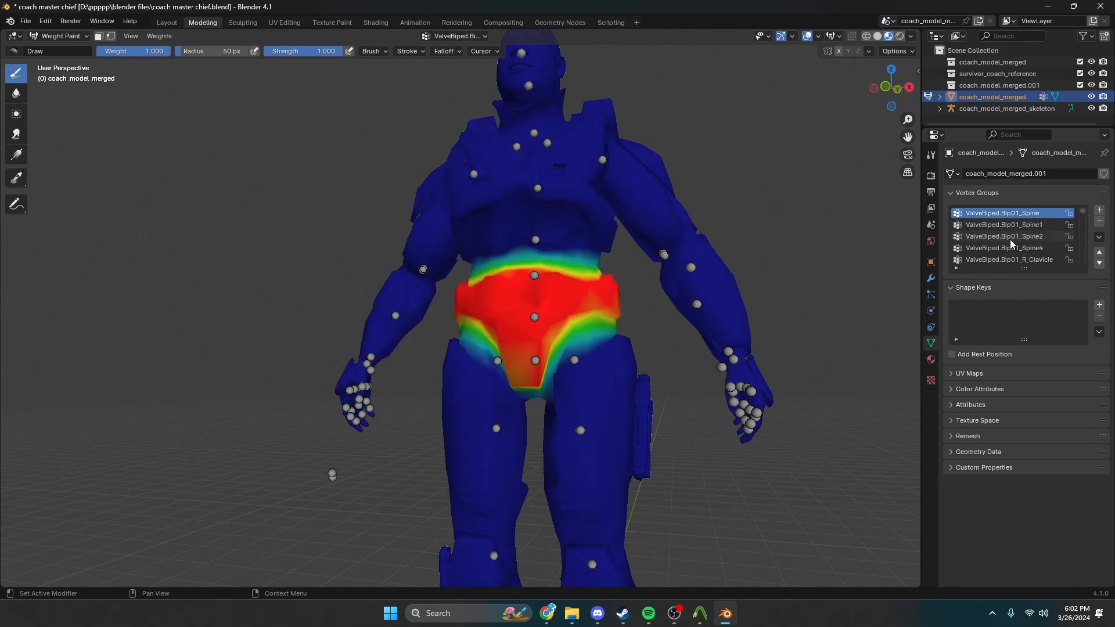
key("Down")
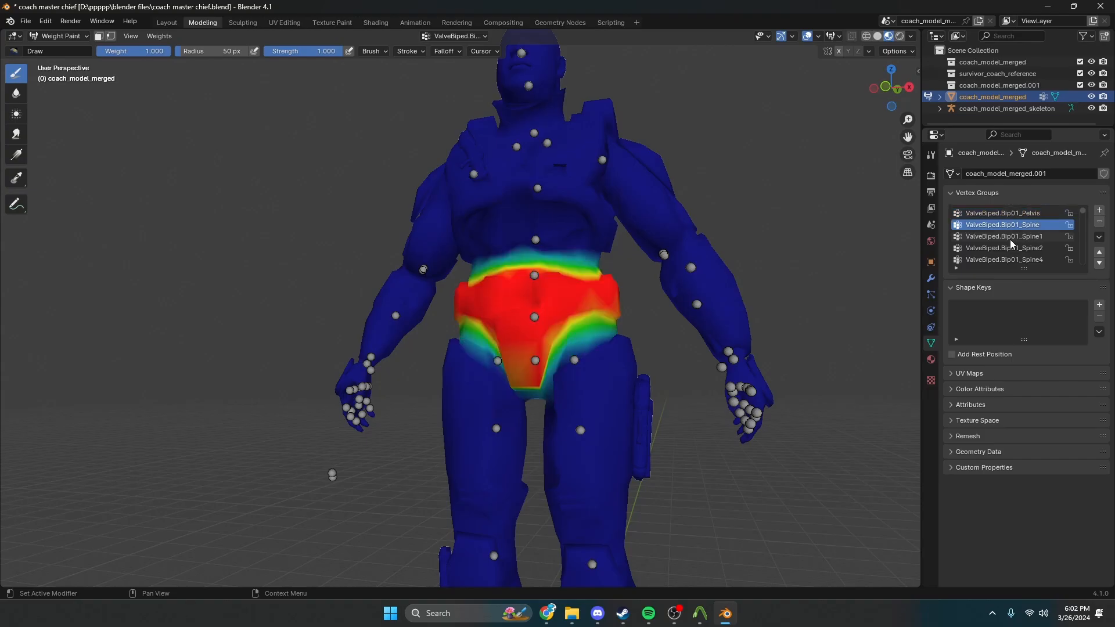
Return to Object Mode and import the decompiled coach_model_merged.smd into the scene
left_click(58, 36)
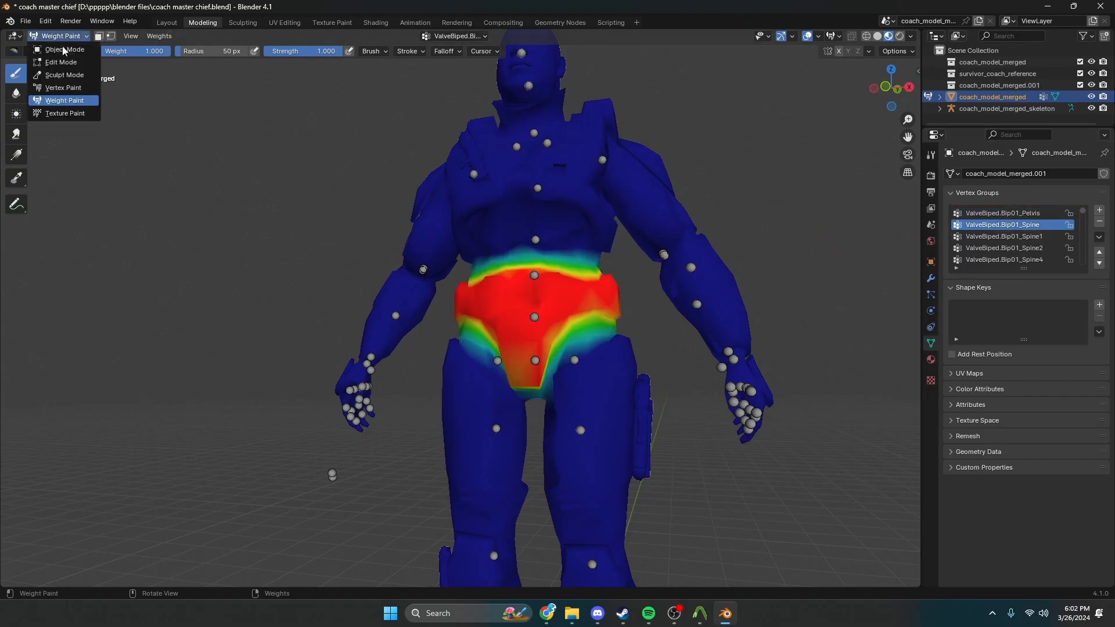
left_click(55, 49)
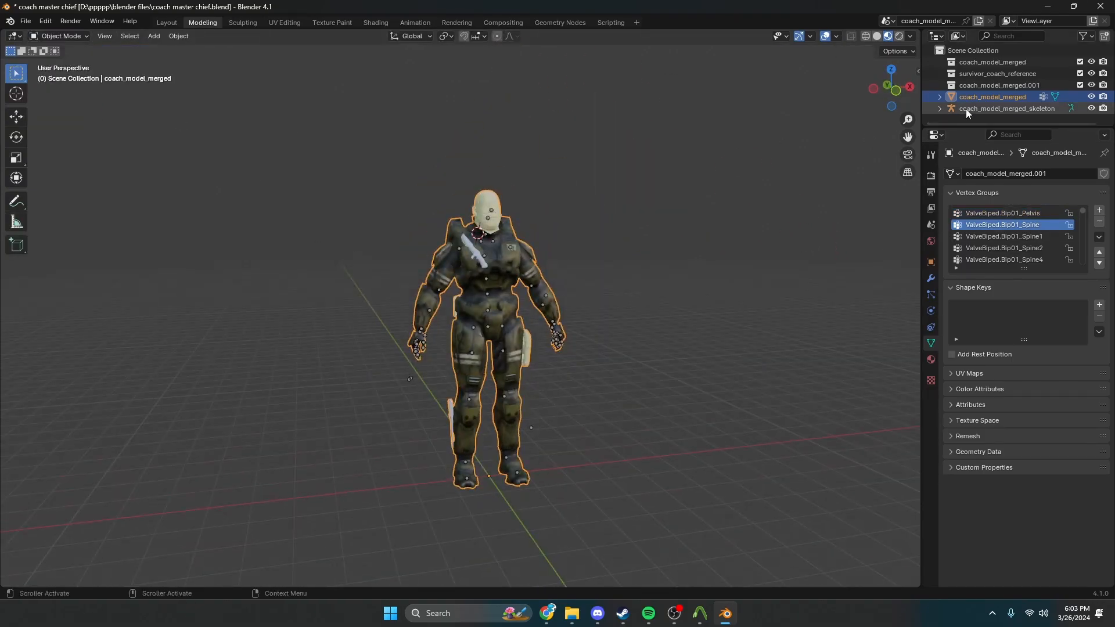
left_click(19, 22)
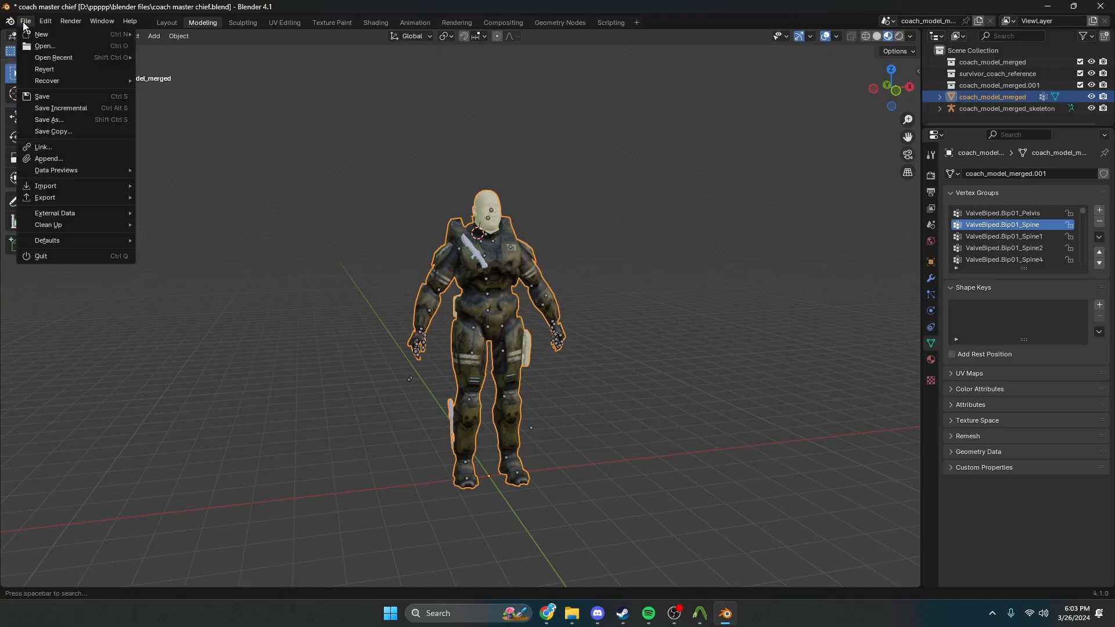
mouse_move(88, 183)
left_click(239, 339)
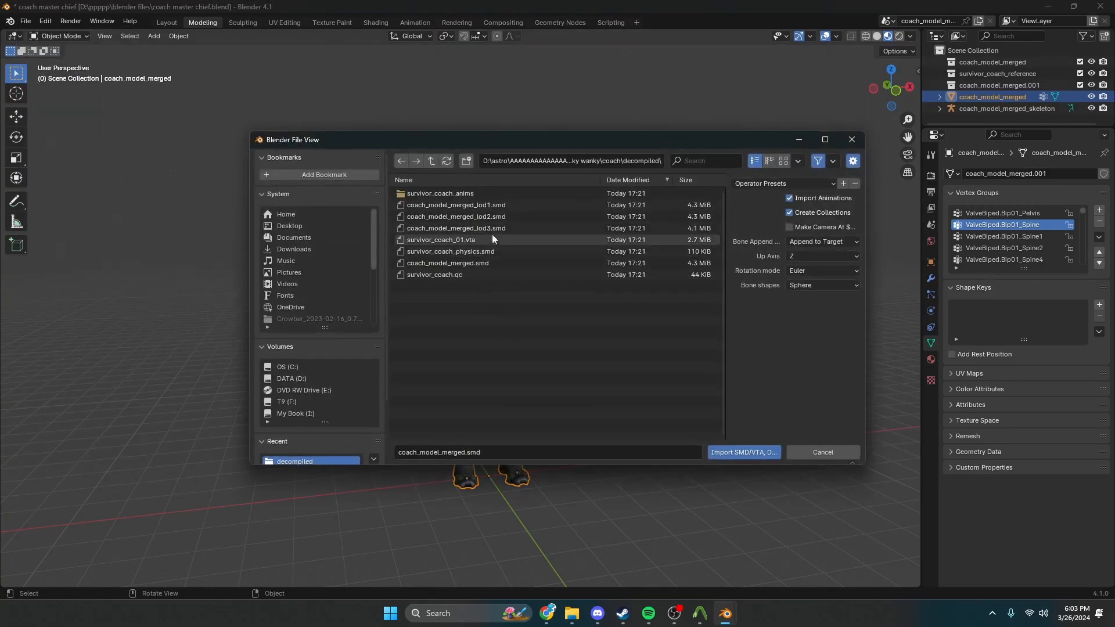
scroll(333, 444, "down", 3)
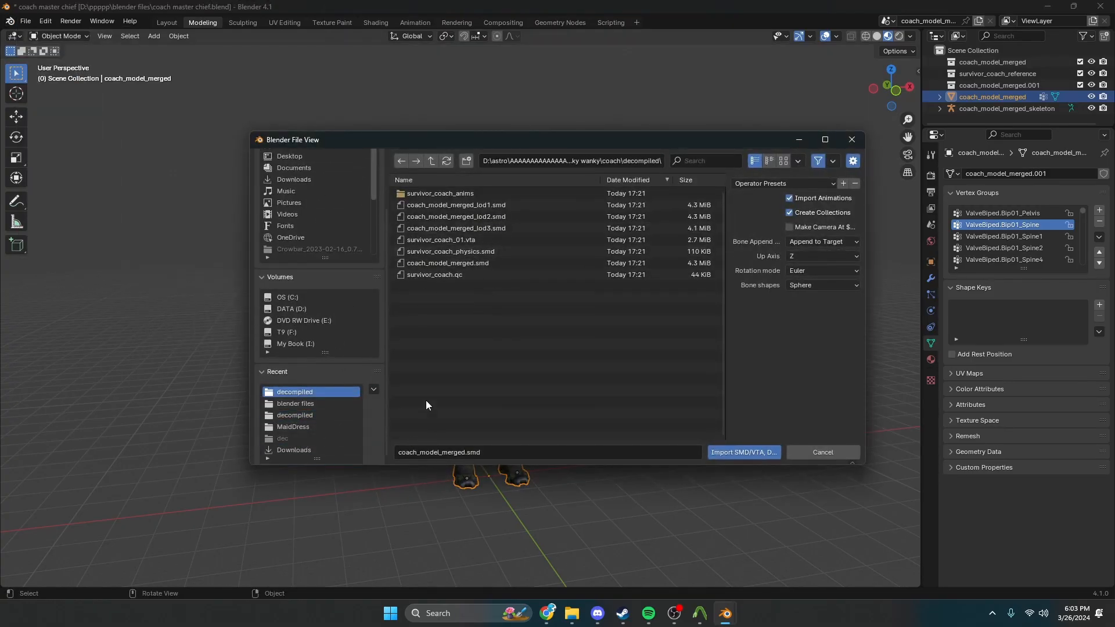
double_click(470, 264)
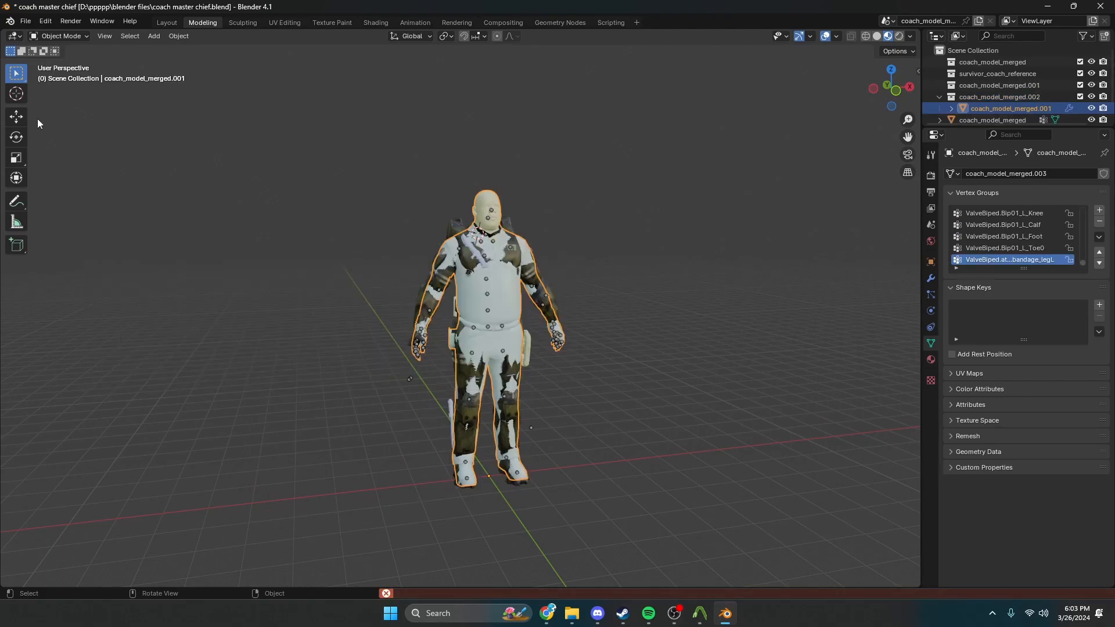
Move the imported coach mesh sideways along the X axis so it stands beside the armoured model
left_click(16, 116)
left_click_drag(521, 471, 278, 452)
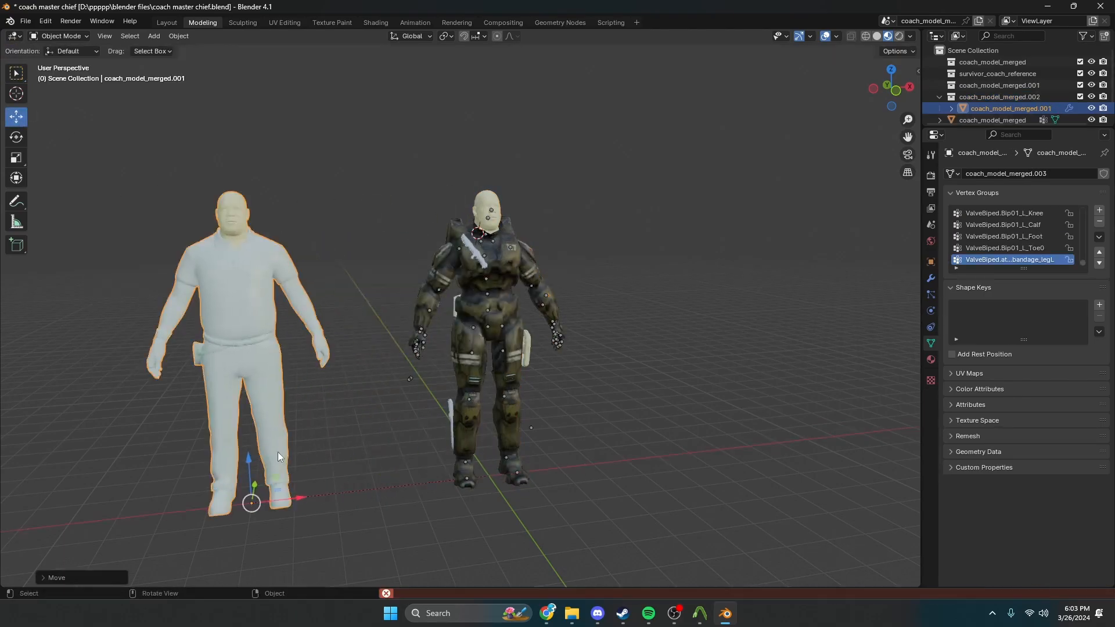
middle_click_drag(278, 452, 305, 316)
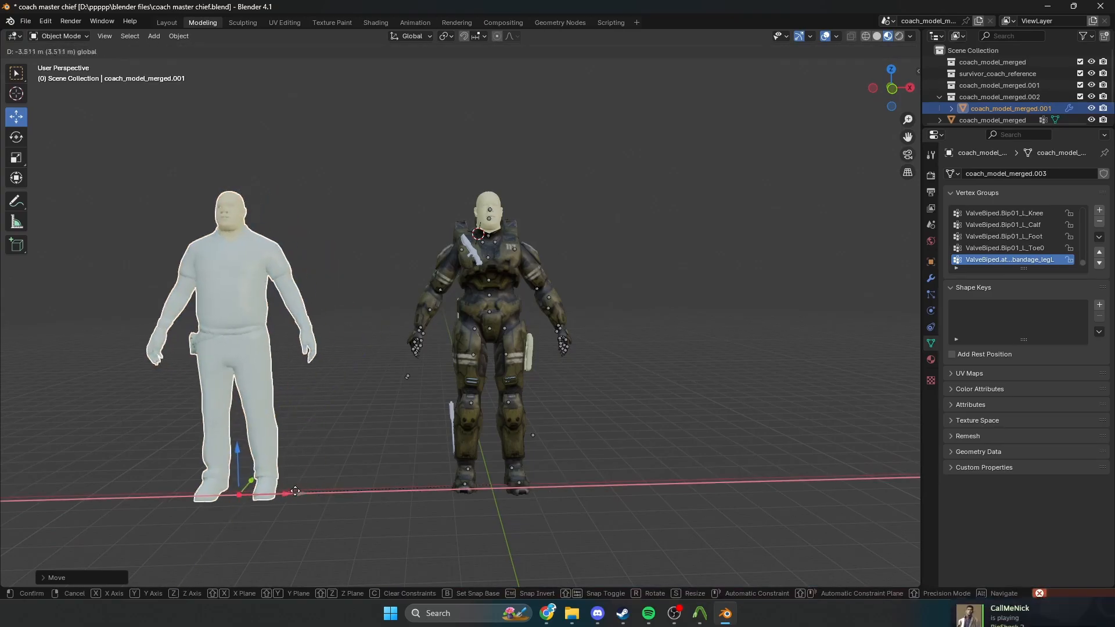
left_click_drag(293, 490, 334, 492)
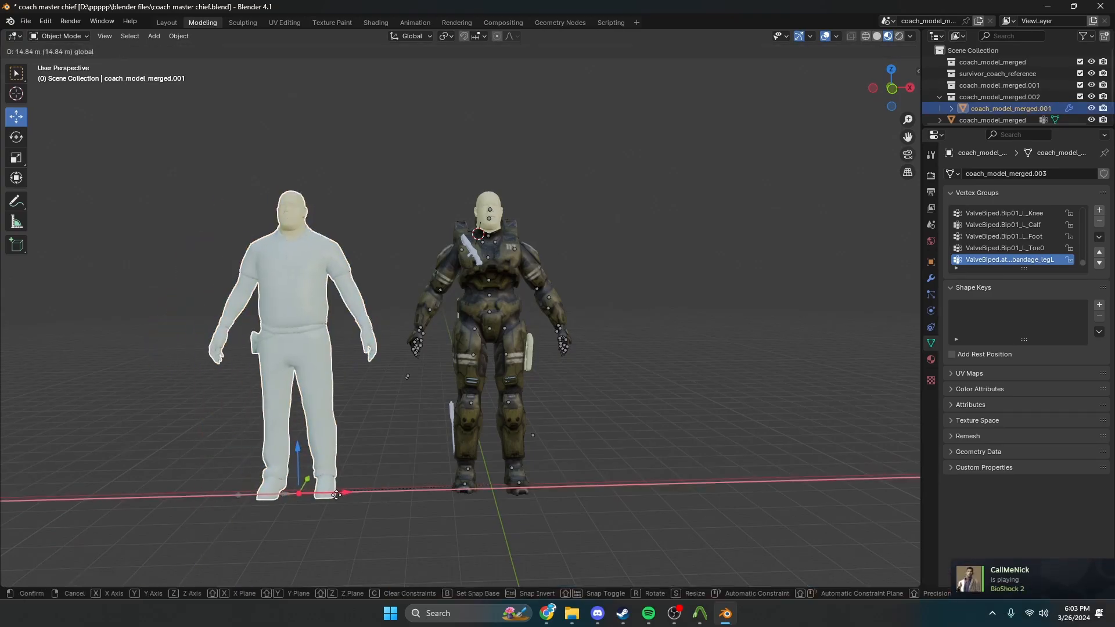
Select the armoured model plus the imported coach mesh, with the coach active, and enter Weight Paint mode
left_click(491, 278)
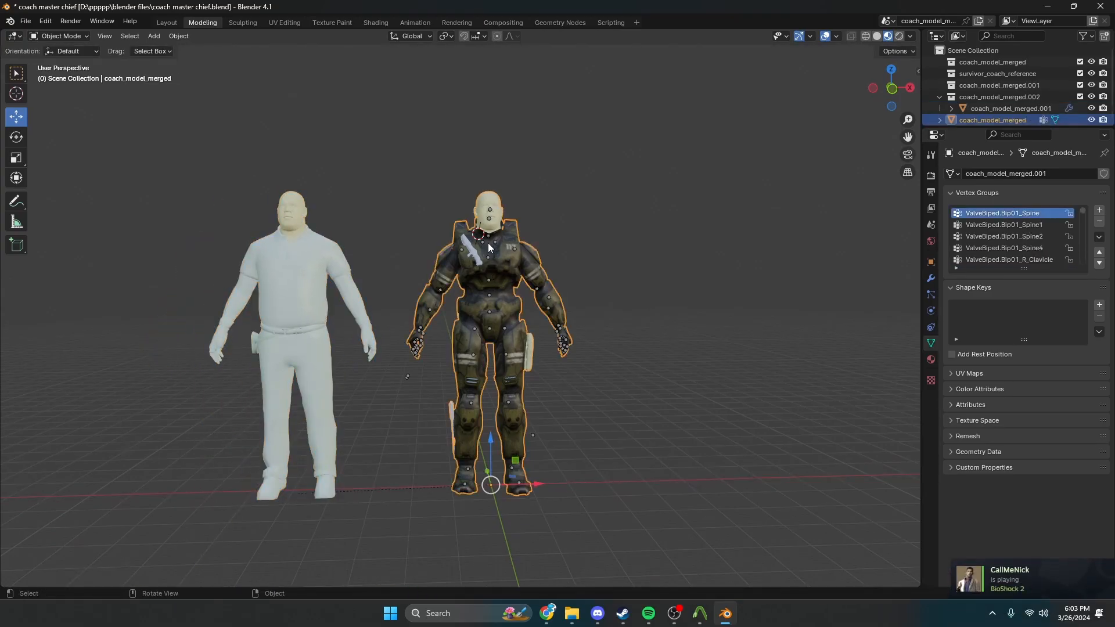
left_click(316, 260, "shift")
right_click(307, 260)
left_click(308, 260)
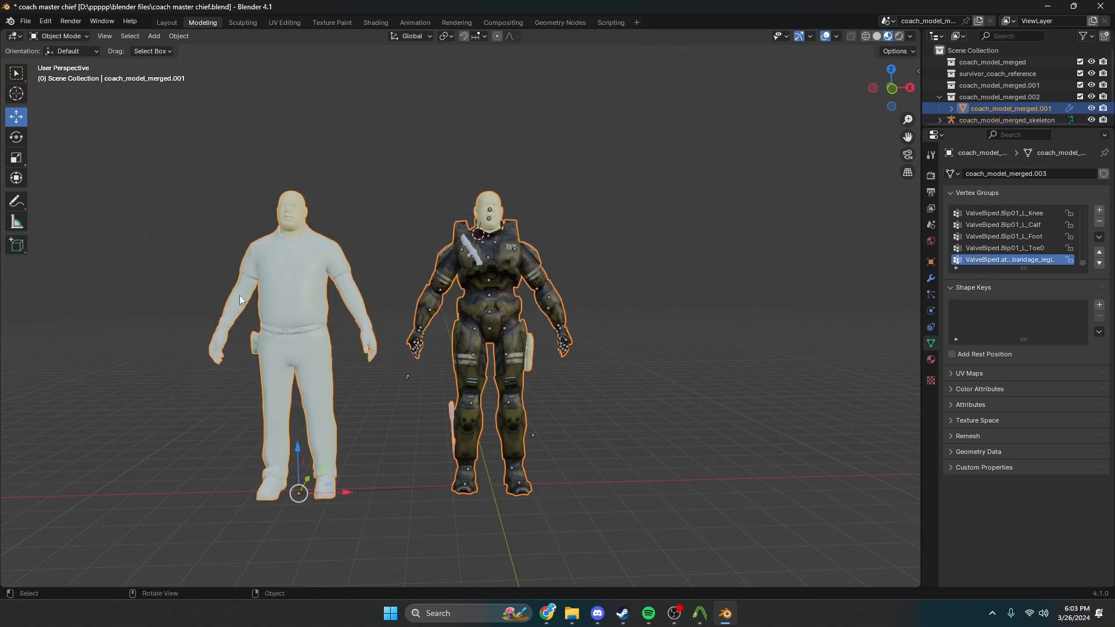
left_click(59, 36)
left_click(58, 96)
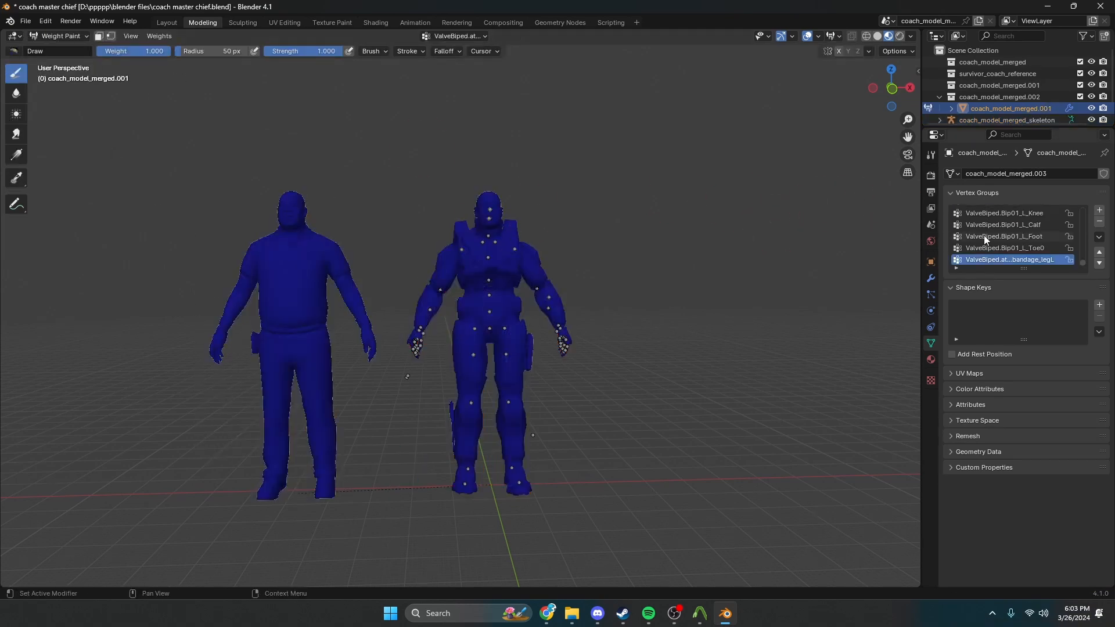
Step up through the vertex groups from the leg bandage attachment to the left fingers, comparing bone weights on both meshes
scroll(981, 230, "up", 6, "ctrl")
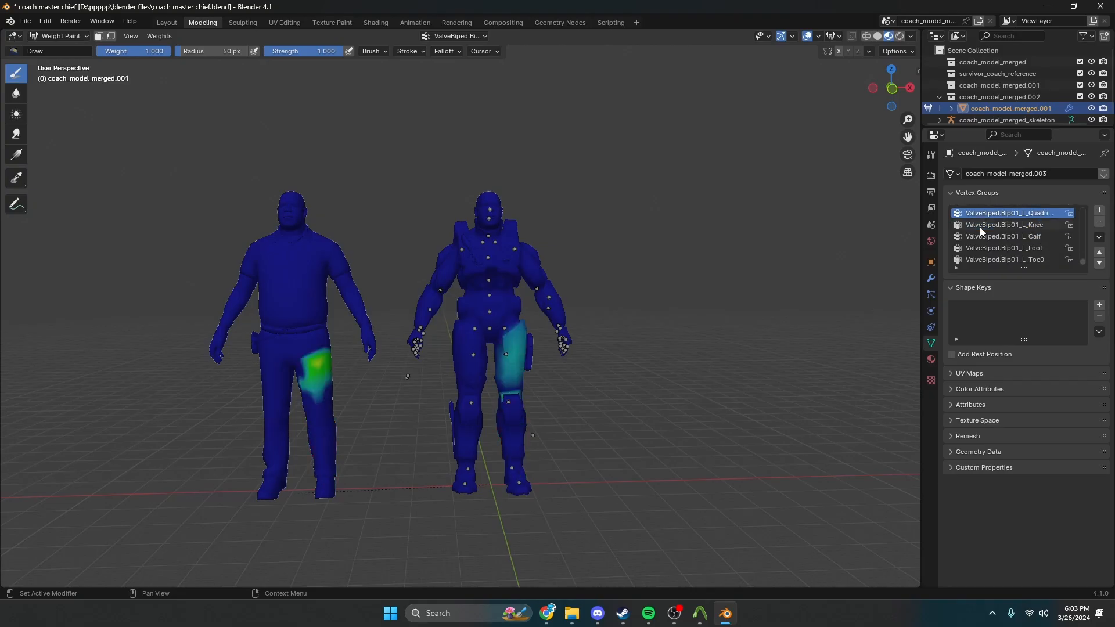
scroll(980, 231, "up", 7, "ctrl")
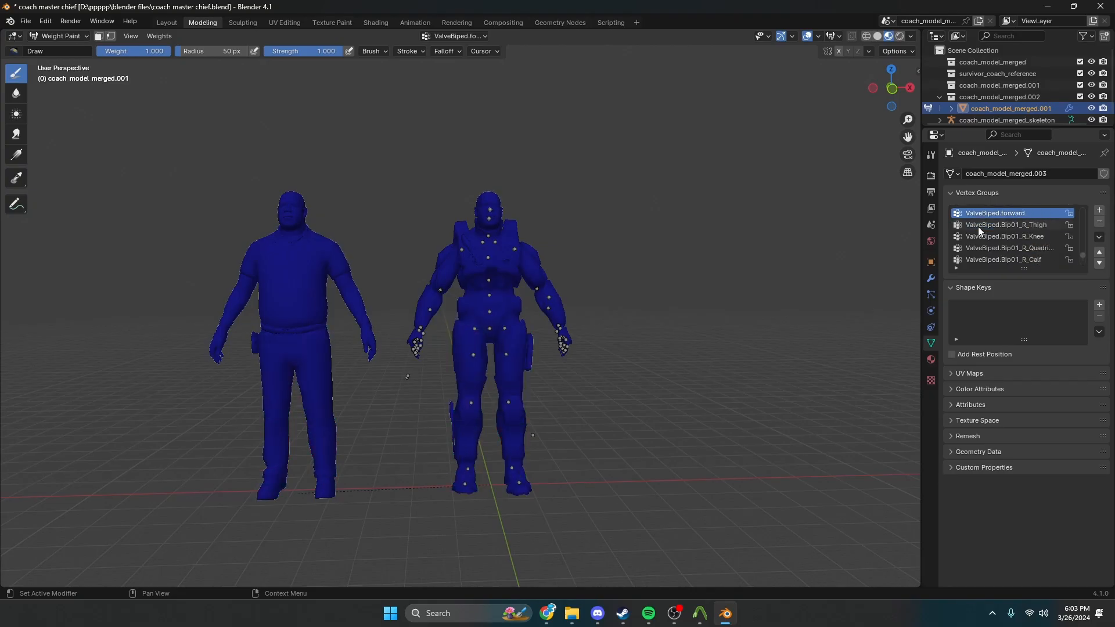
scroll(978, 226, "up", 8, "ctrl")
scroll(977, 224, "up", 2, "ctrl")
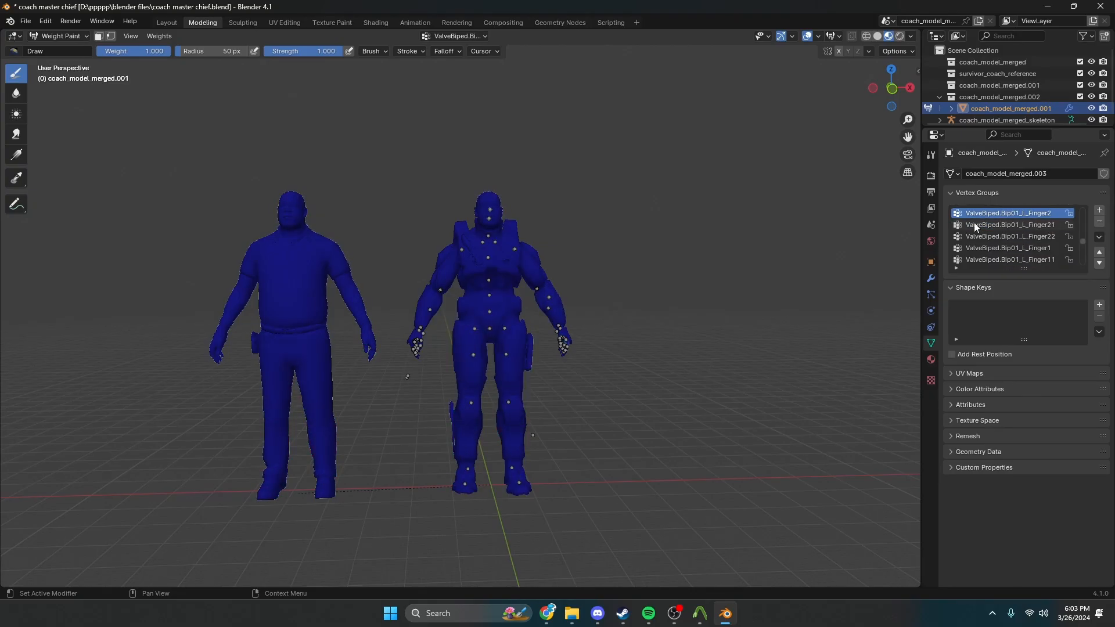
Leave Weight Paint mode and open both meshes in Edit Mode
left_click(68, 37)
left_click(65, 49)
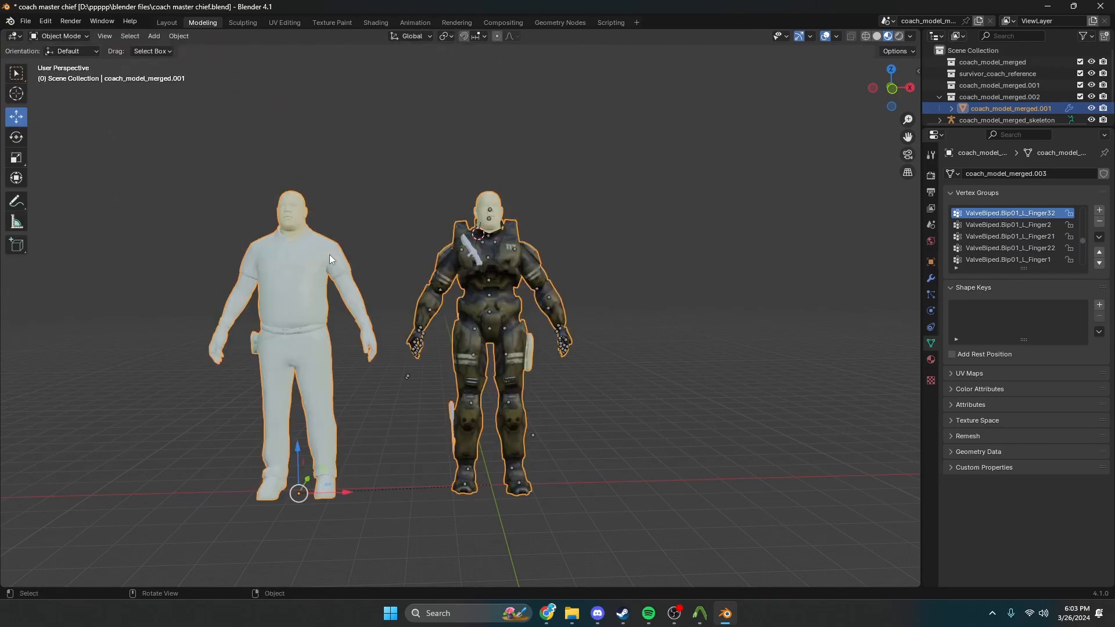
key("Tab")
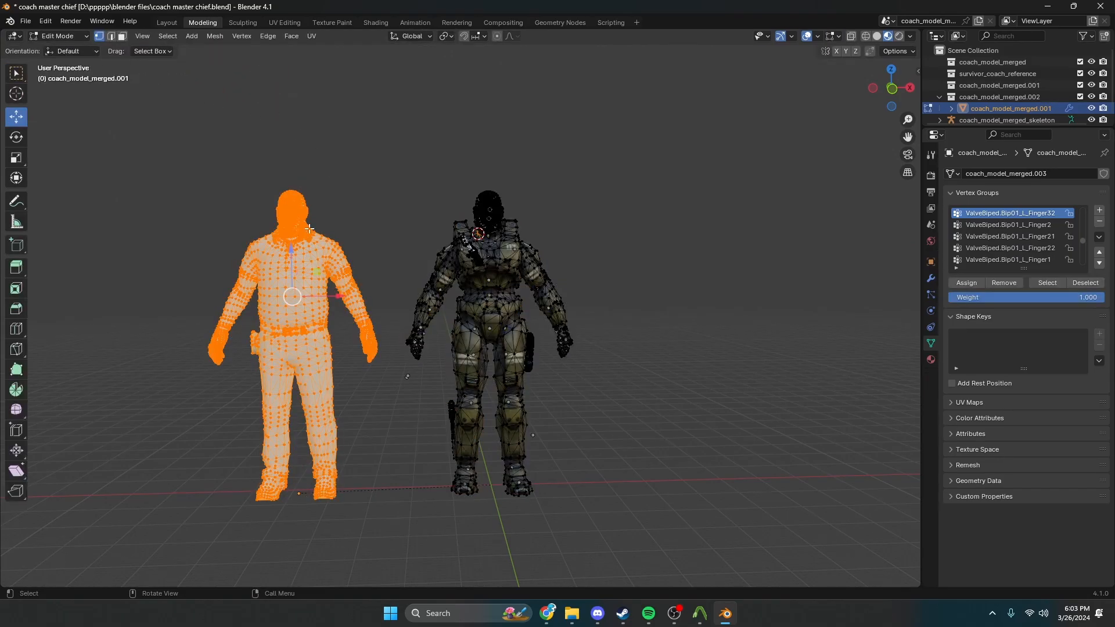
key("l")
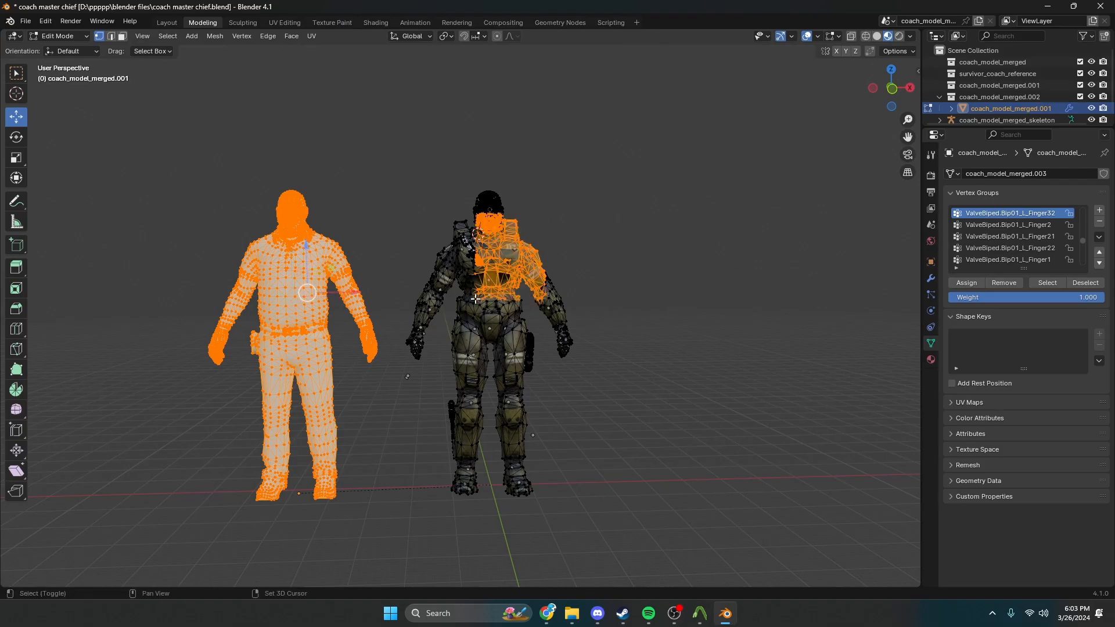
key("ctrl+l")
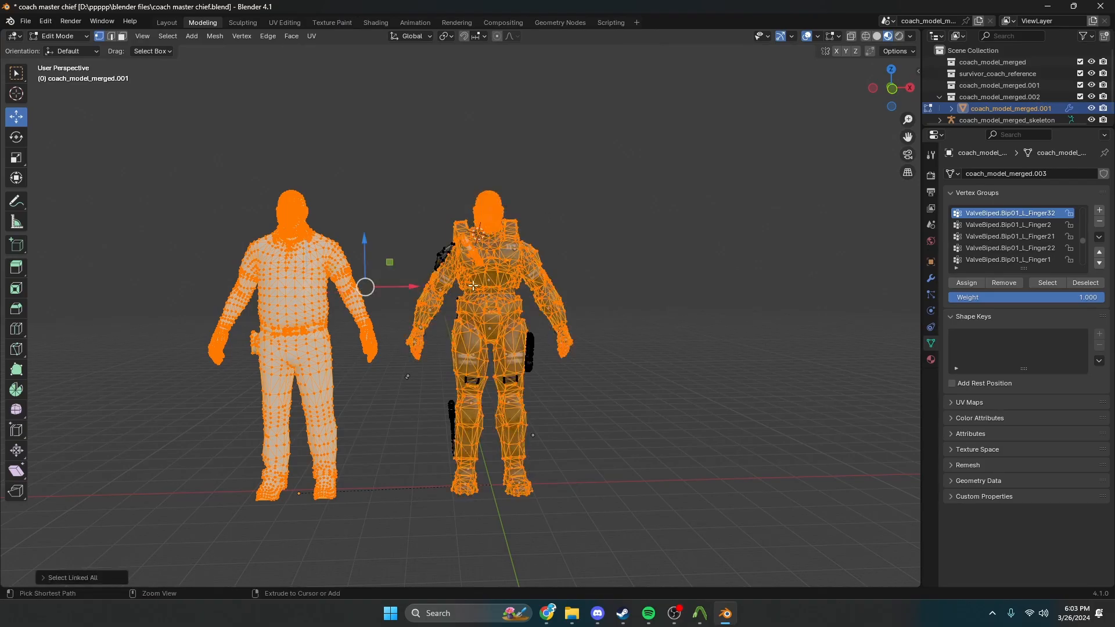
left_click(417, 227)
left_click(327, 273)
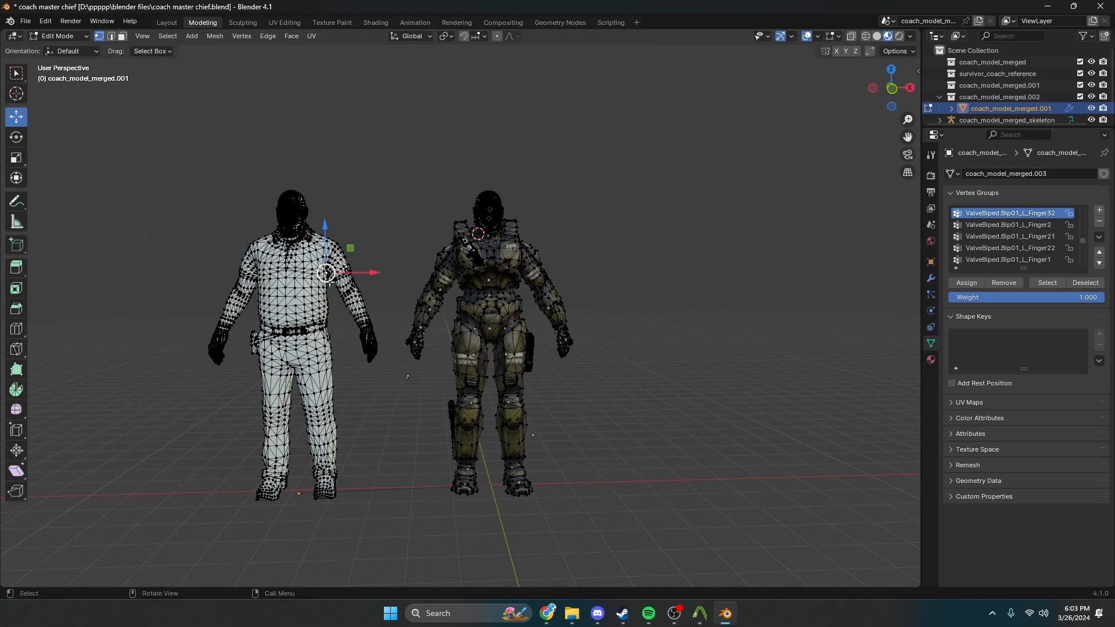
Select the imported coach mesh beside the armoured model, including all linked geometry, and delete its vertices
key("a")
left_click(311, 279)
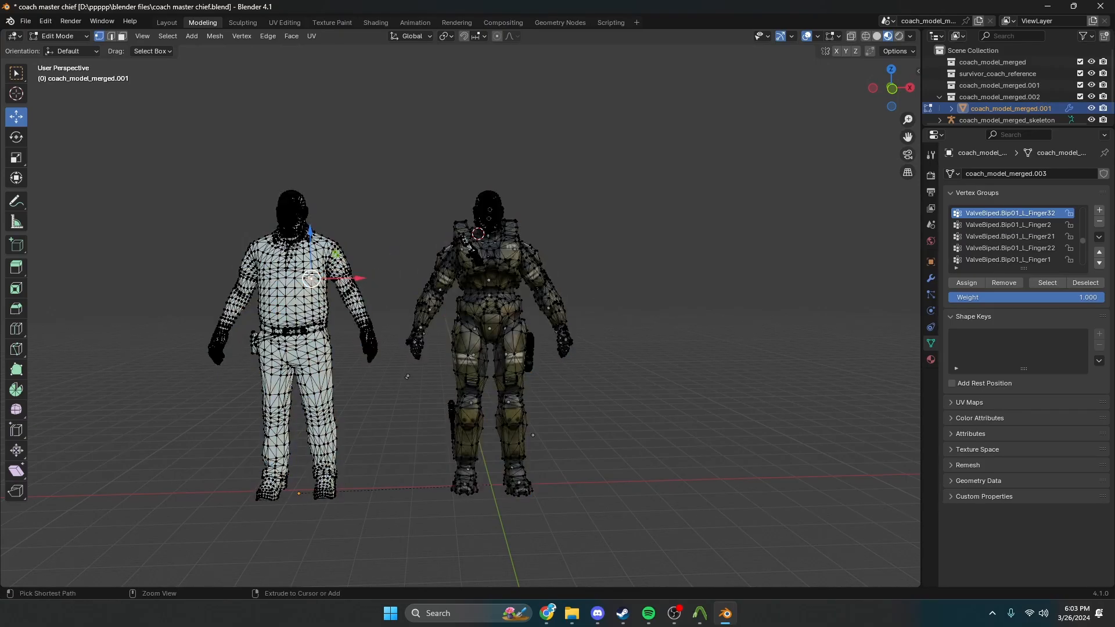
key("ctrl+l")
left_click_drag(355, 167, 216, 361)
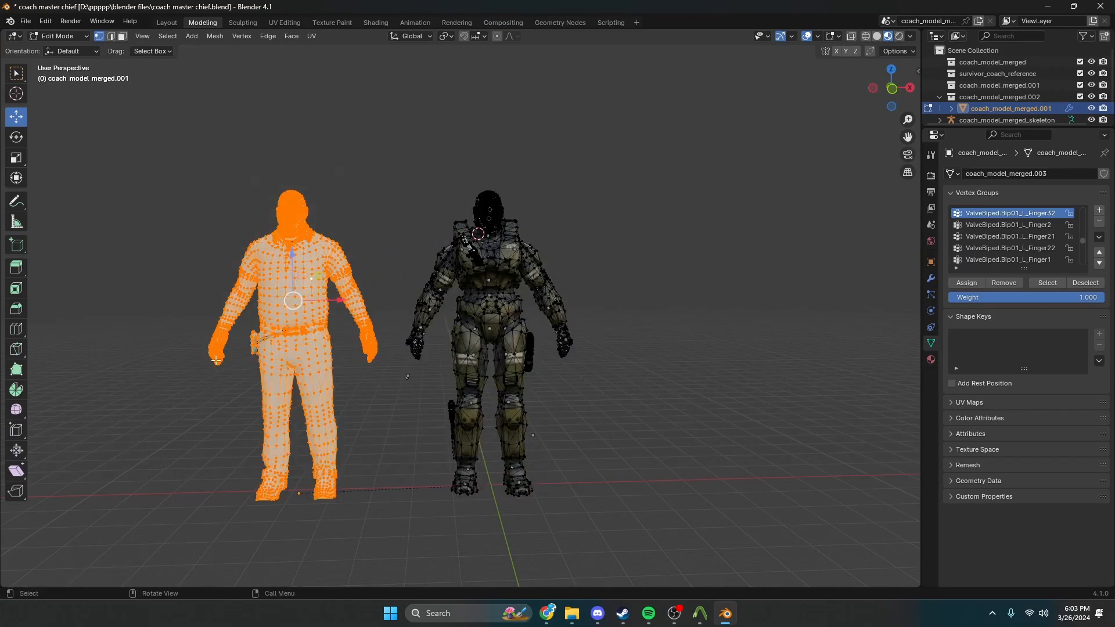
middle_click_drag(216, 361, 593, 294)
key("ctrl+l")
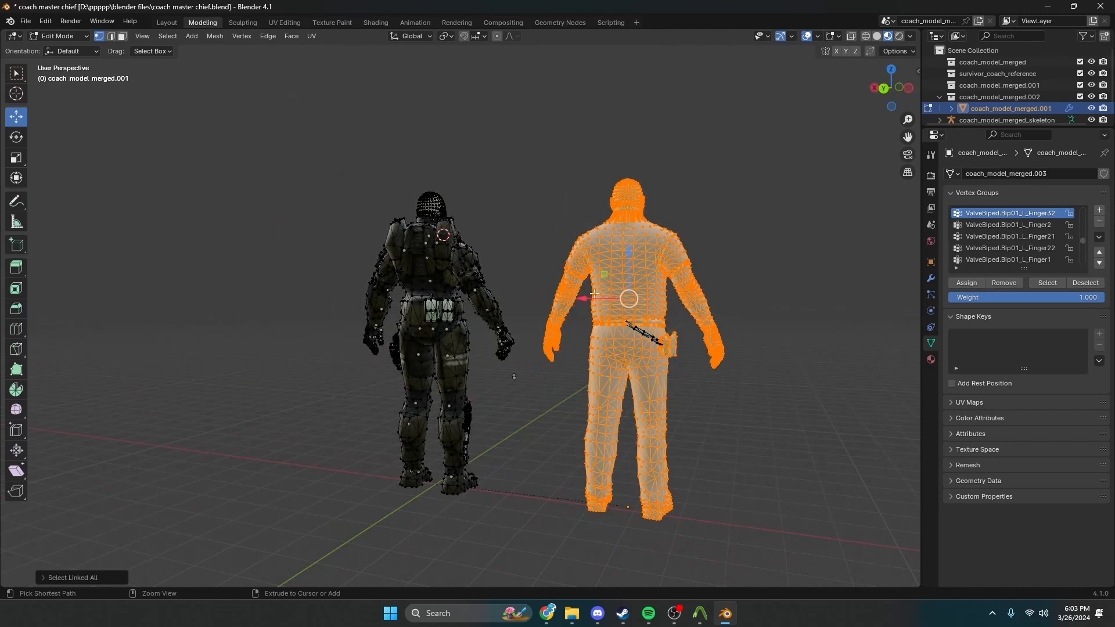
key("ctrl+l")
key("x")
left_click(607, 290)
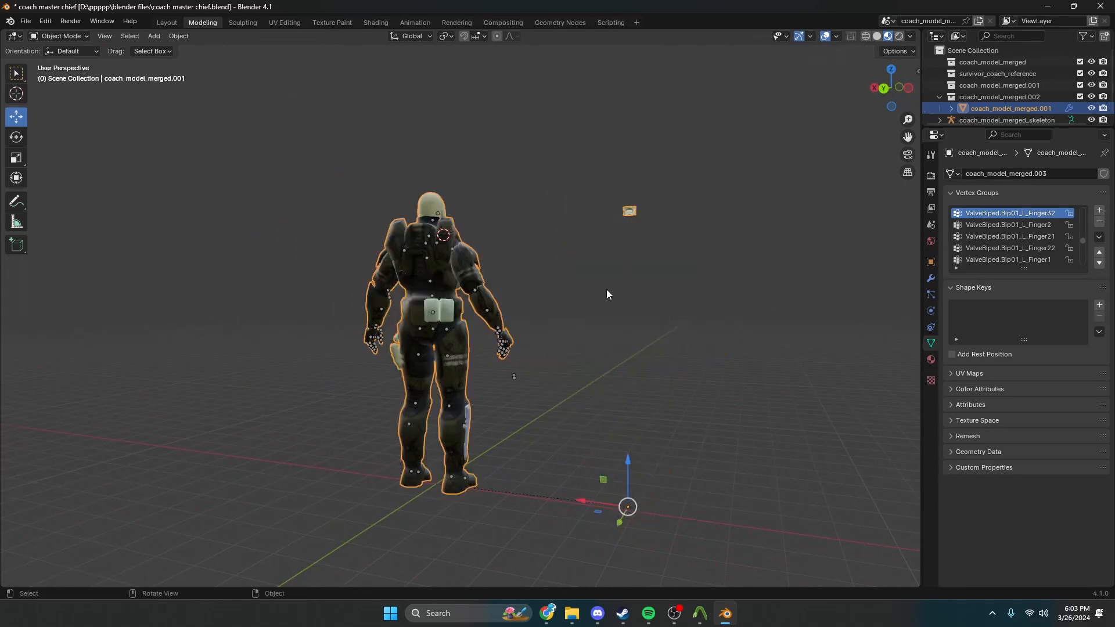
Delete the leftover mouth piece of the coach mesh and return to Object Mode
key("x")
left_click(610, 222)
key("Tab")
middle_click_drag(611, 221, 379, 311)
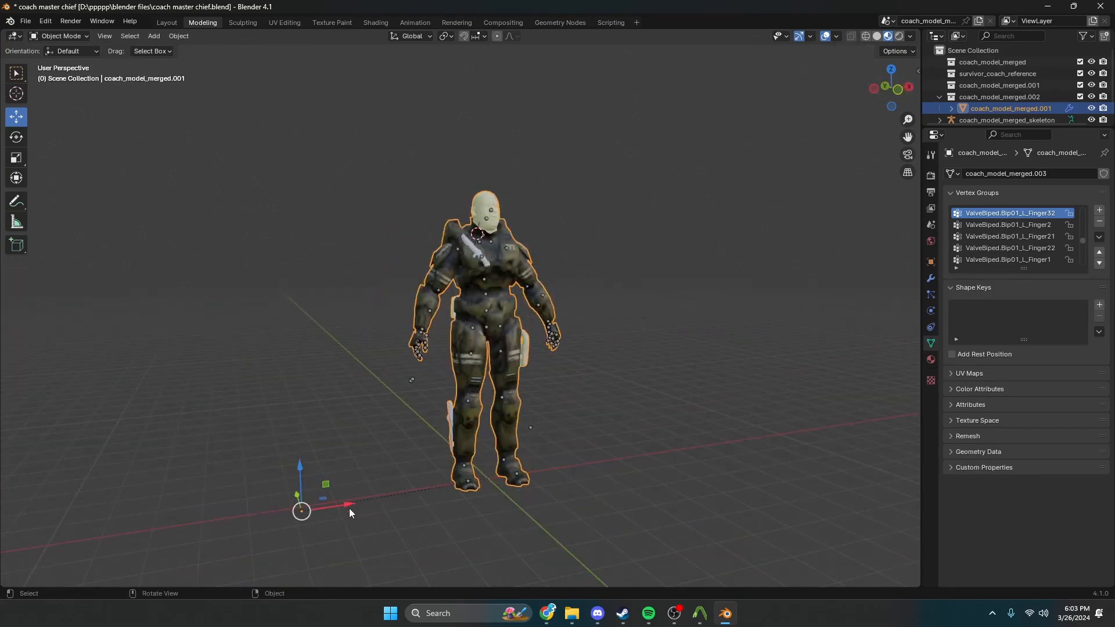
key("g")
key("x")
key("Escape")
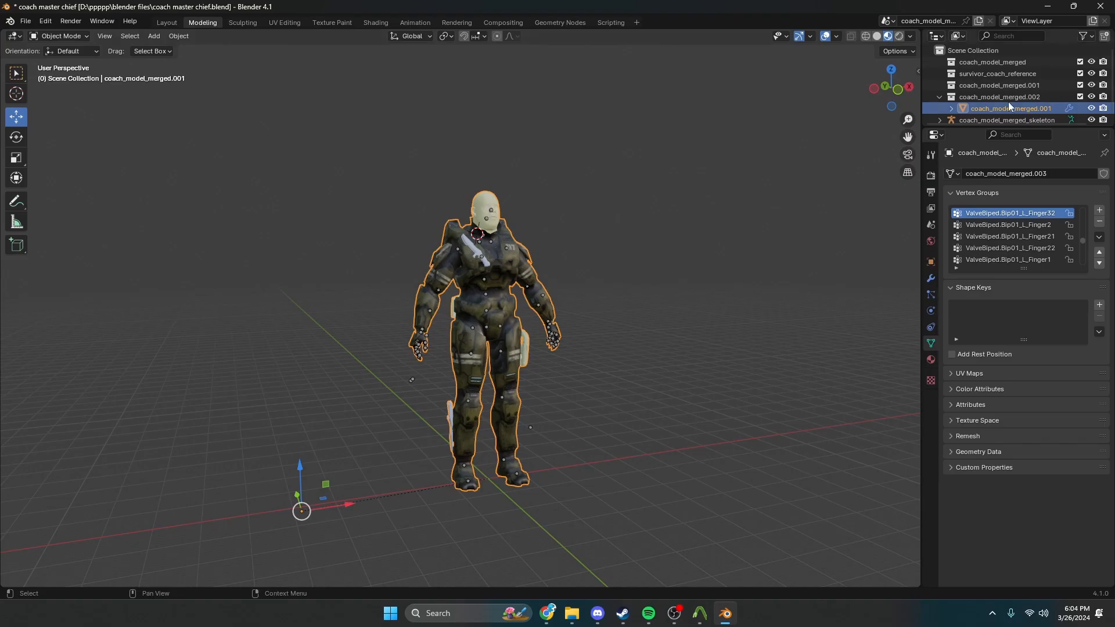
Try to rename the mesh object coach_model_merged.001 as coach_model_merged by removing its numeric suffix
scroll(1018, 87, "down", 1)
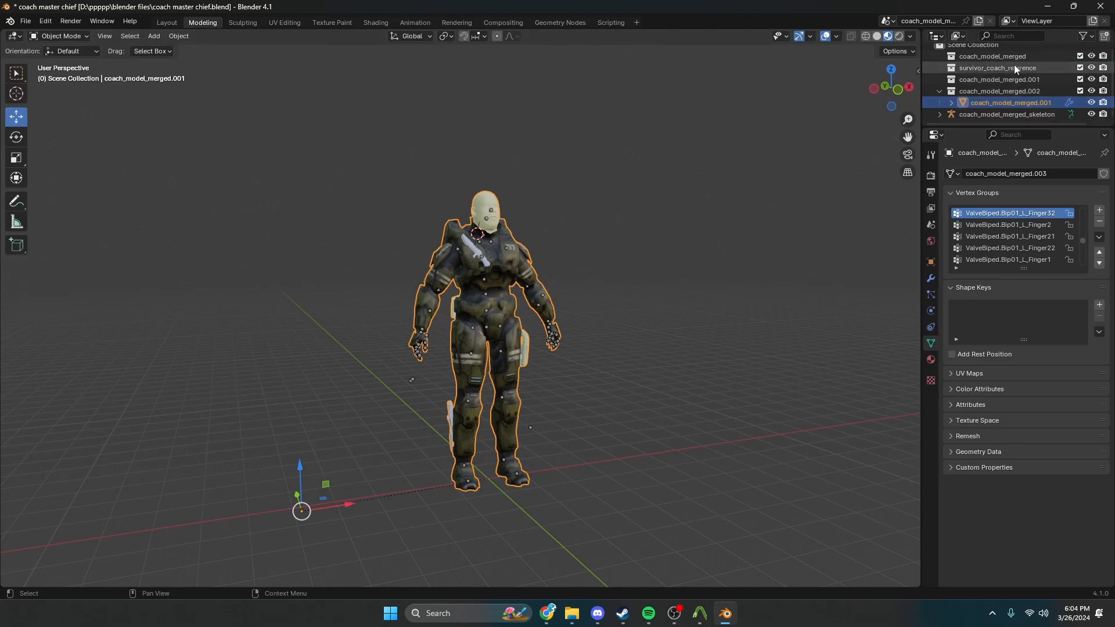
double_click(1053, 102)
left_click(1053, 102)
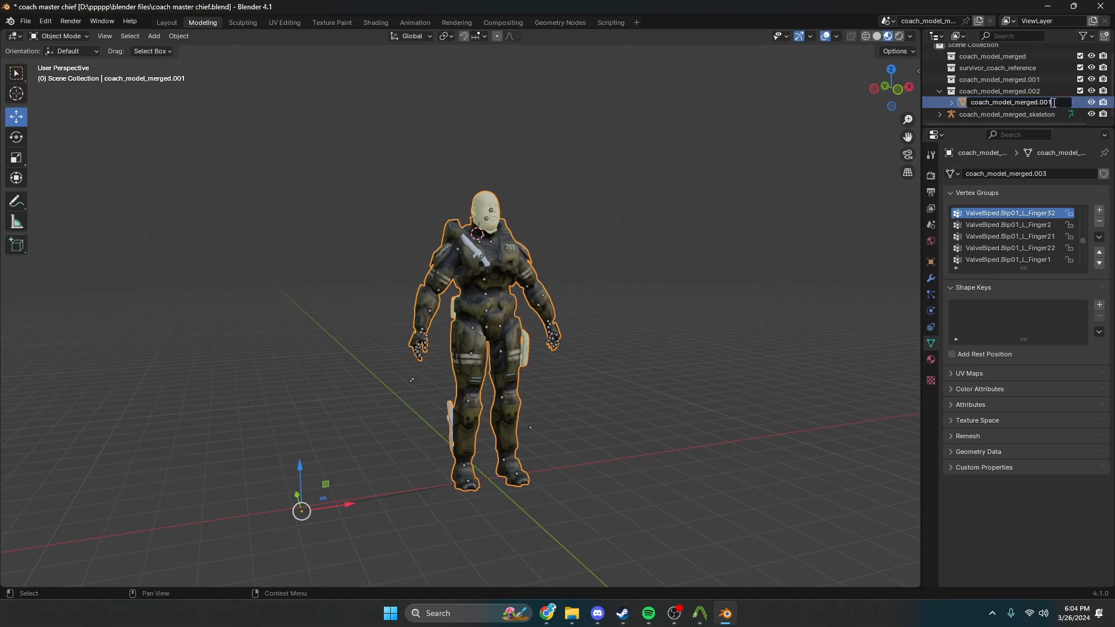
key("BackSpace")
key("BackSpace")
key("BackSpace")
key("BackSpace")
key("Return")
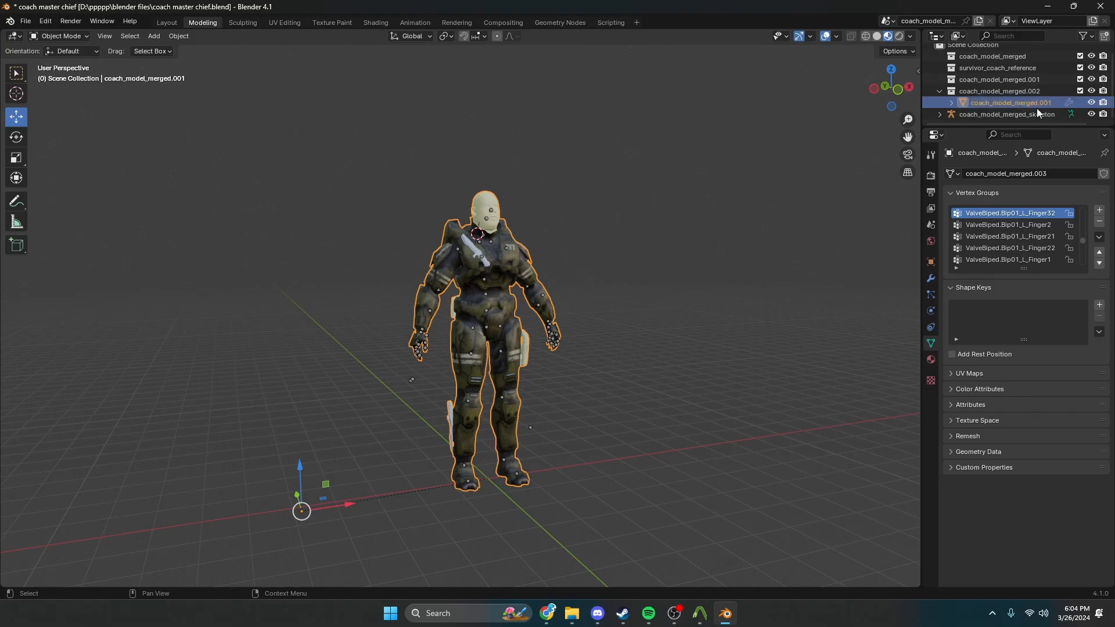
Review the list of material slots on the armoured model
left_click(931, 359)
scroll(992, 196, "down", 1)
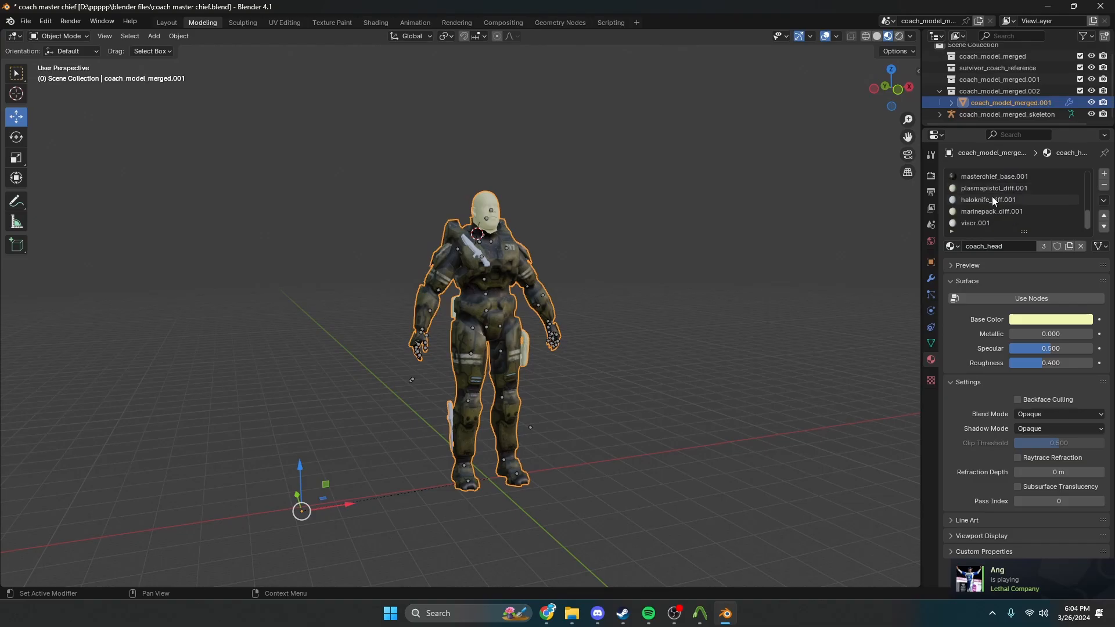
scroll(992, 196, "up", 1)
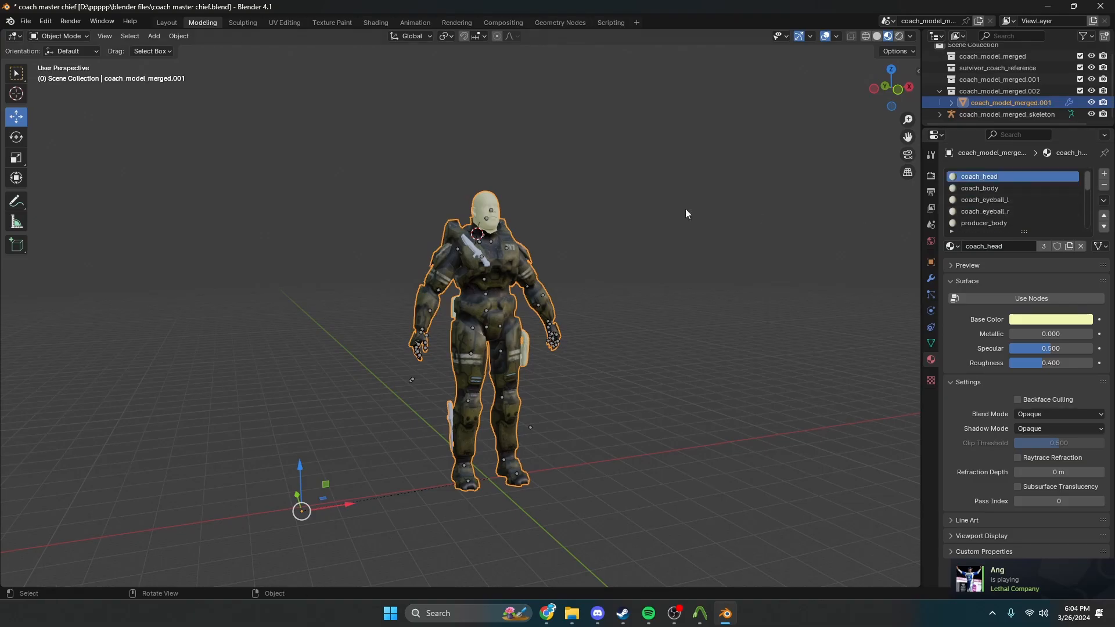
Set coach_model_merged_skeleton as the object of the armoured mesh's Armature modifier
left_click(1004, 81)
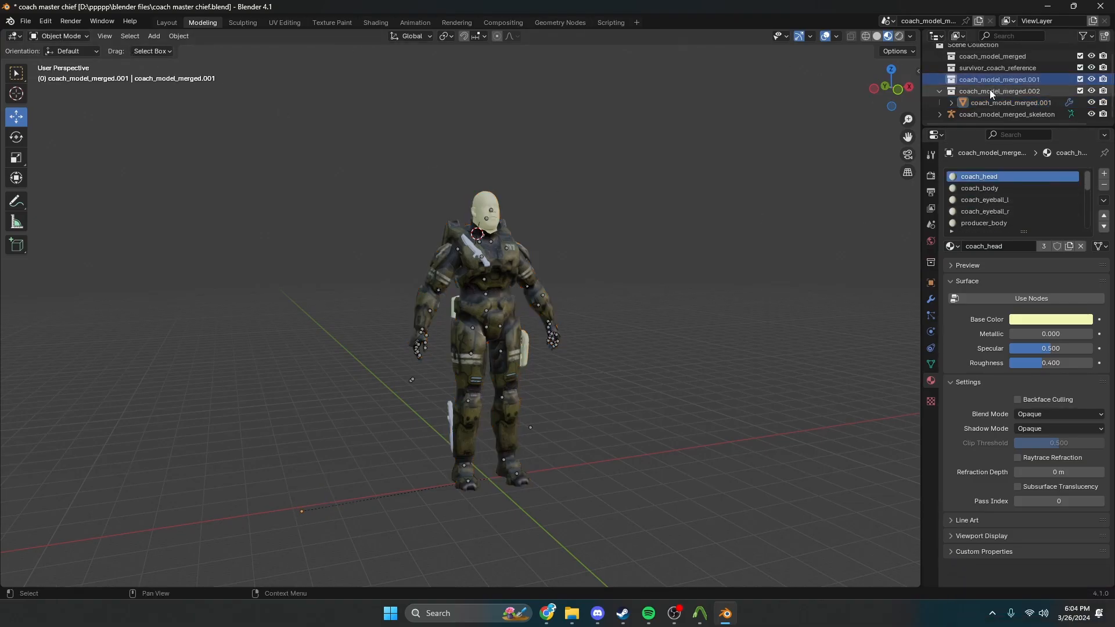
left_click(932, 299)
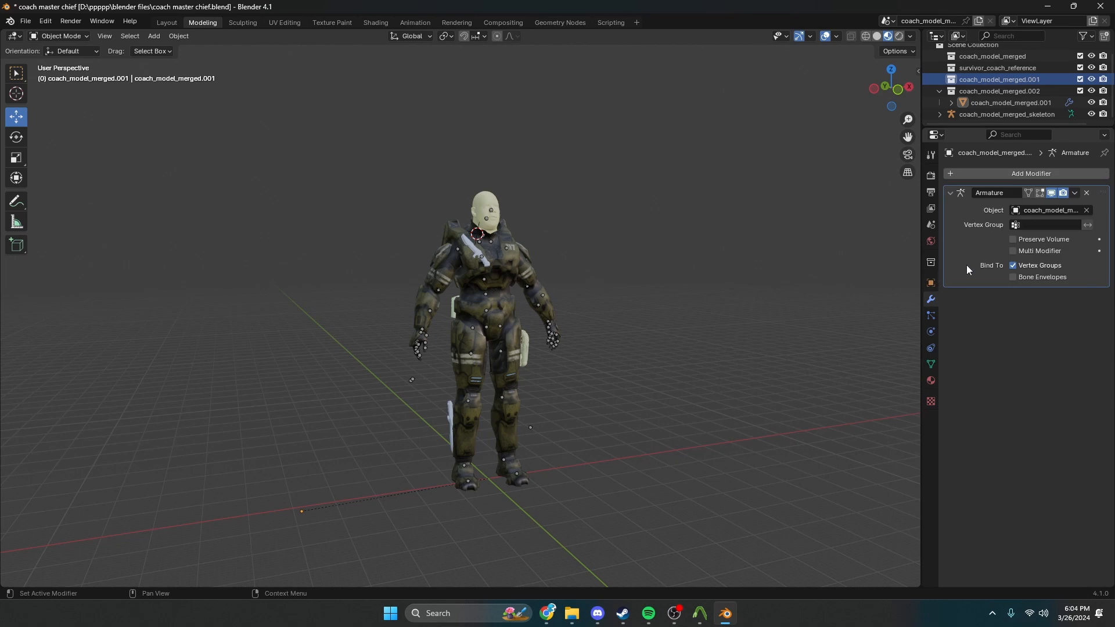
left_click(1014, 210)
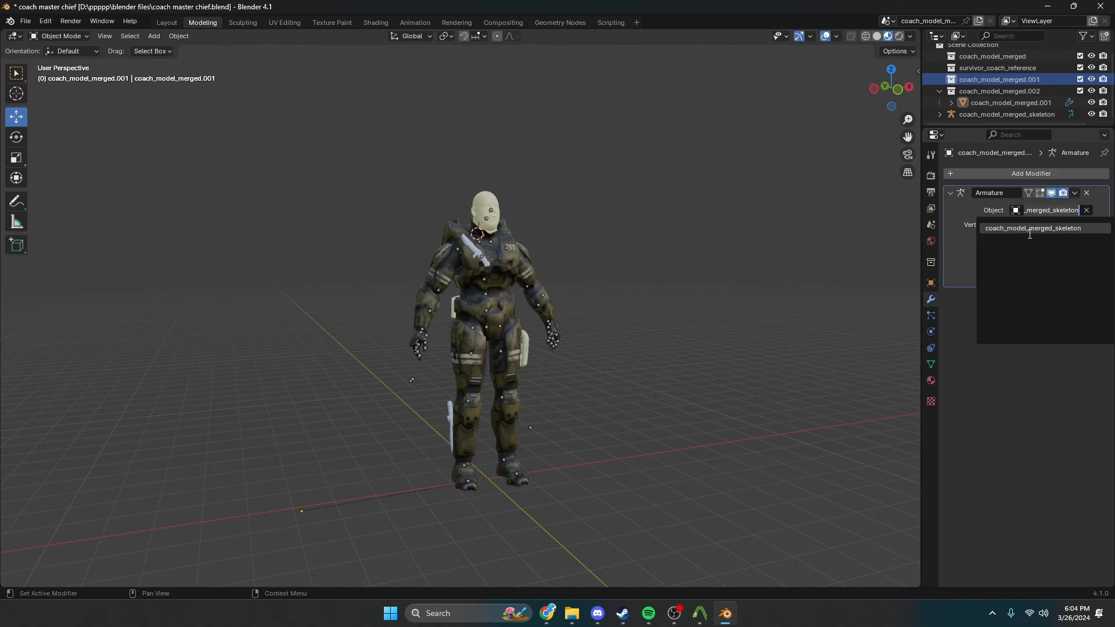
left_click(1029, 230)
scroll(560, 264, "up", 8)
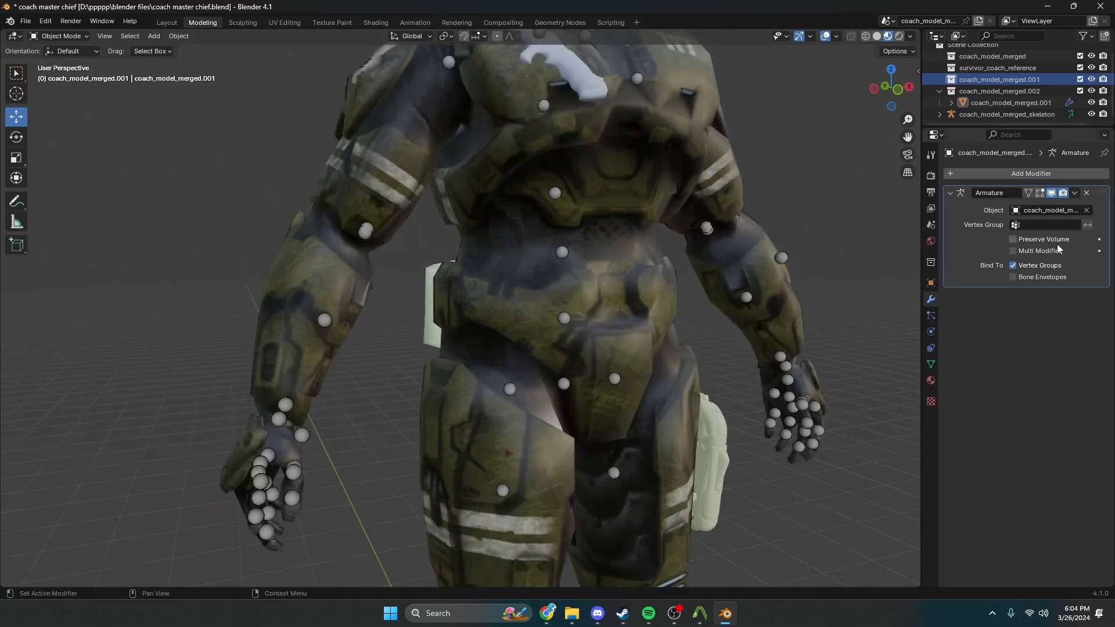
Select the armoured mesh and set its parent to coach_model_merged_skeleton in the object relations
left_click(566, 198)
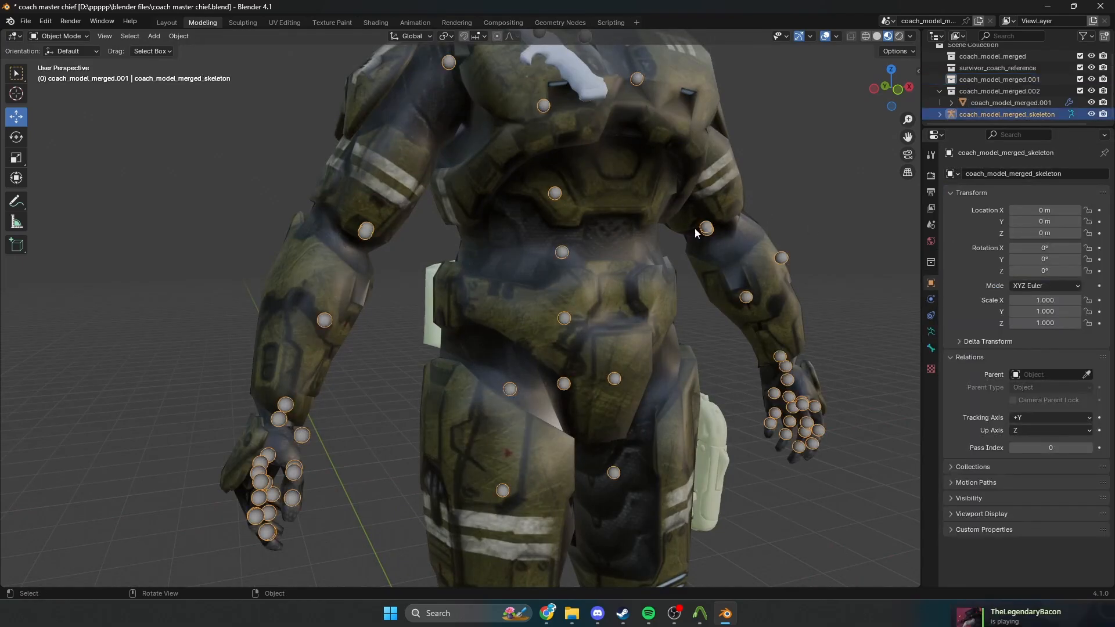
left_click(720, 230)
left_click(930, 284)
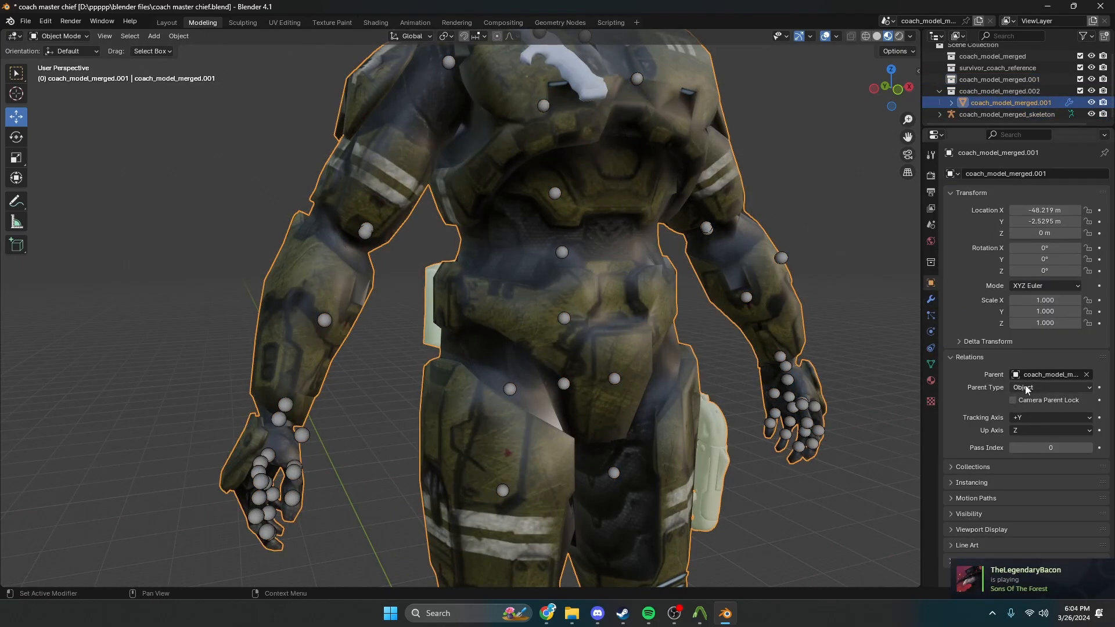
left_click(1070, 376)
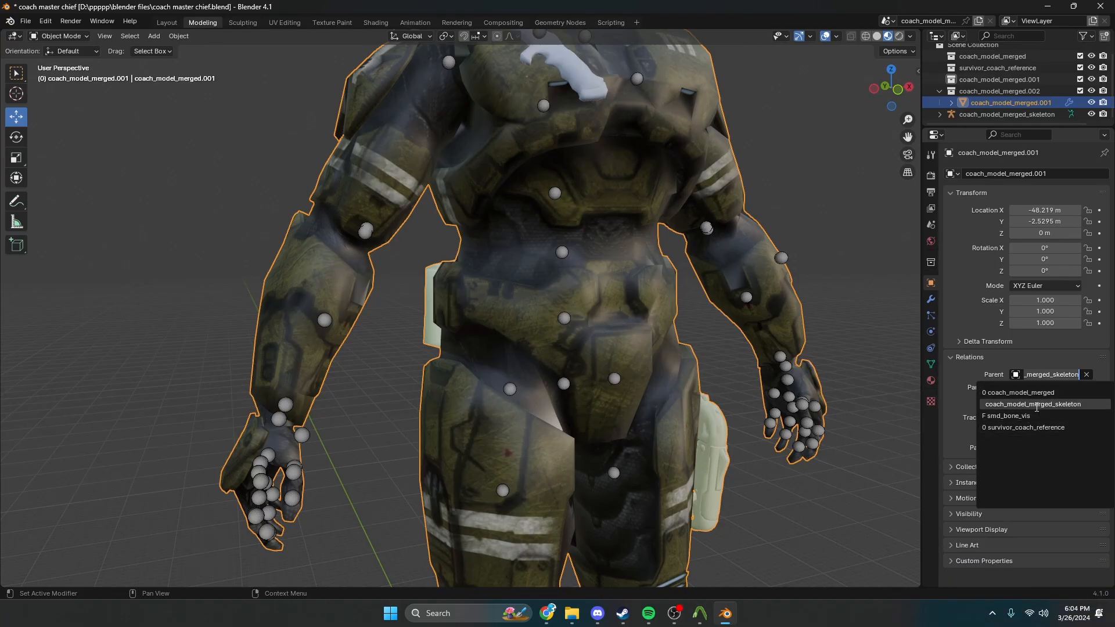
left_click(1039, 405)
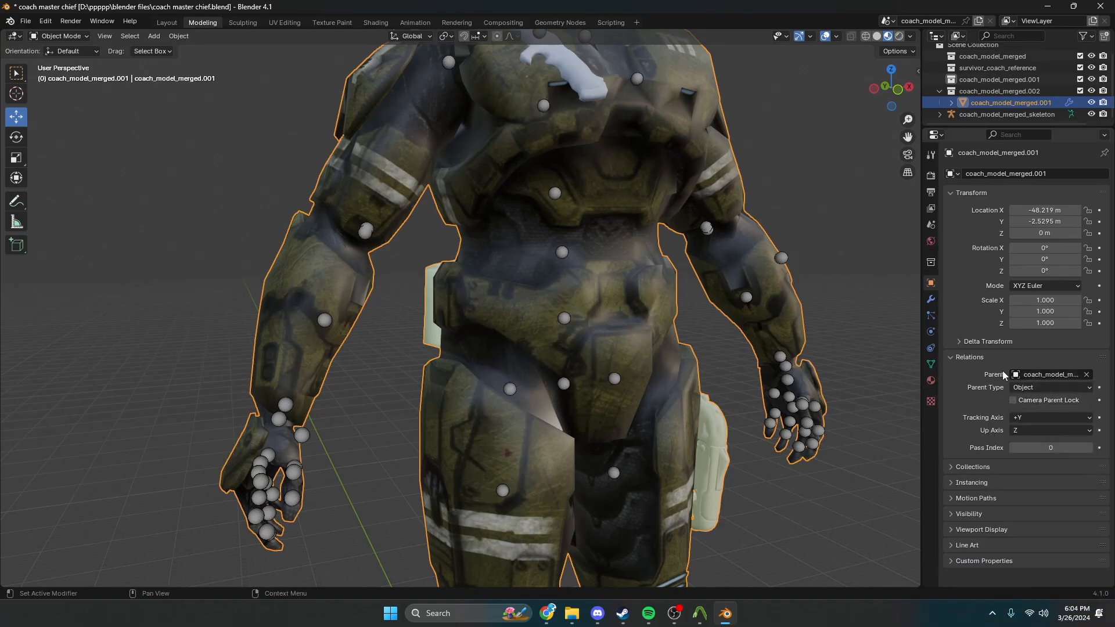
left_click(1044, 374)
left_click(1030, 409)
scroll(670, 302, "down", 8)
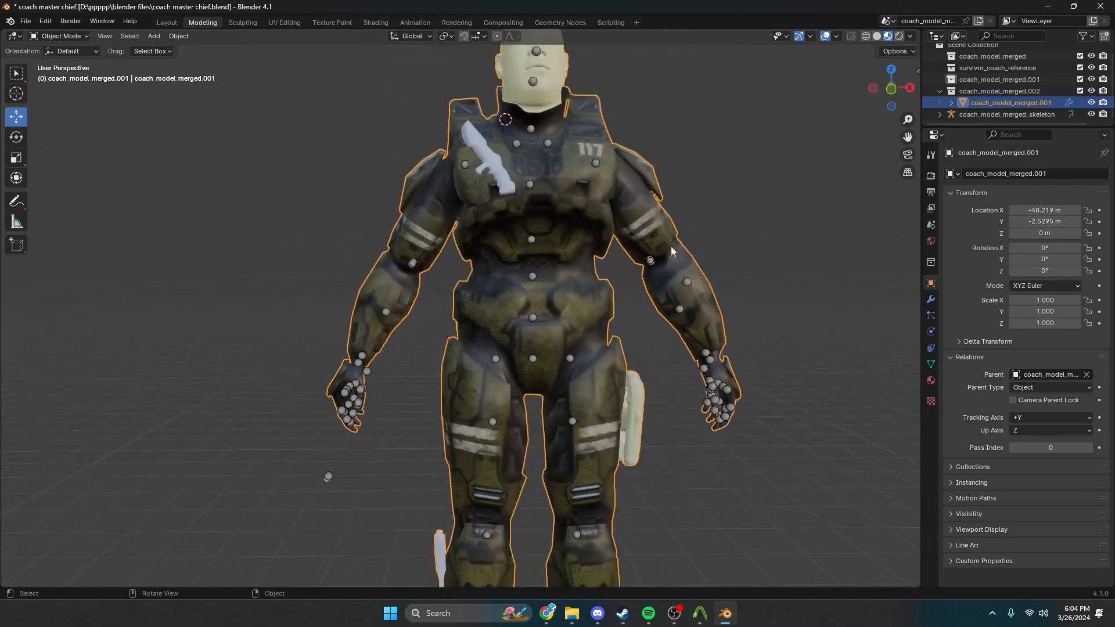
Move the armoured mesh into the coach_model_merged collection and delete the collections survivor_coach_reference, coach_model_merged.001 and coach_model_merged.002
left_click_drag(1013, 108, 1031, 61)
left_click(1006, 80)
left_click(1002, 102, "shift")
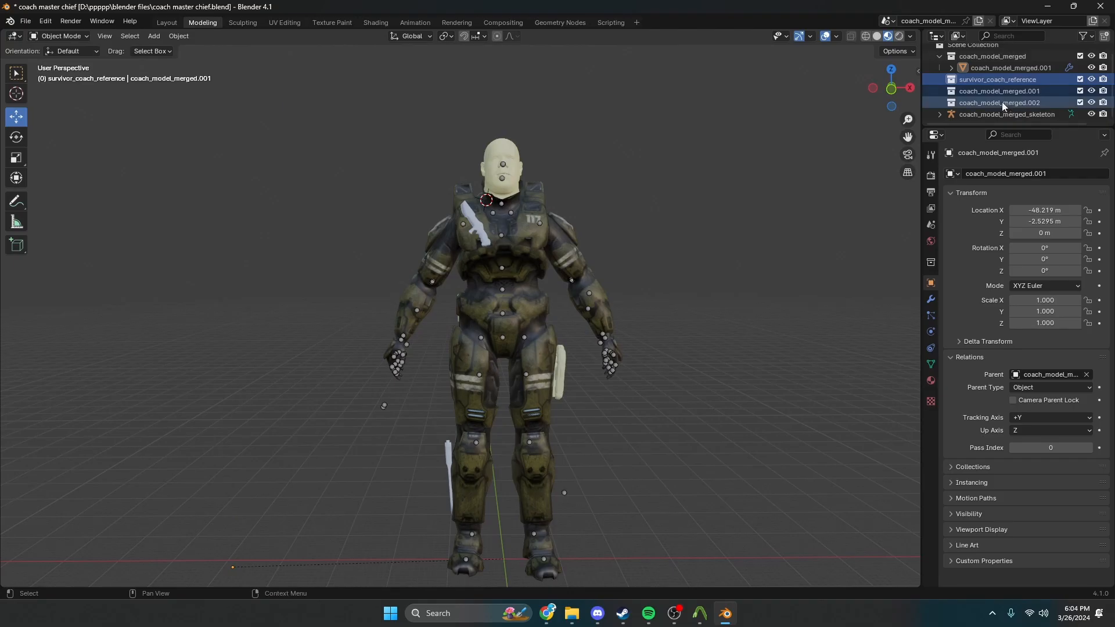
key("x")
double_click(1039, 73)
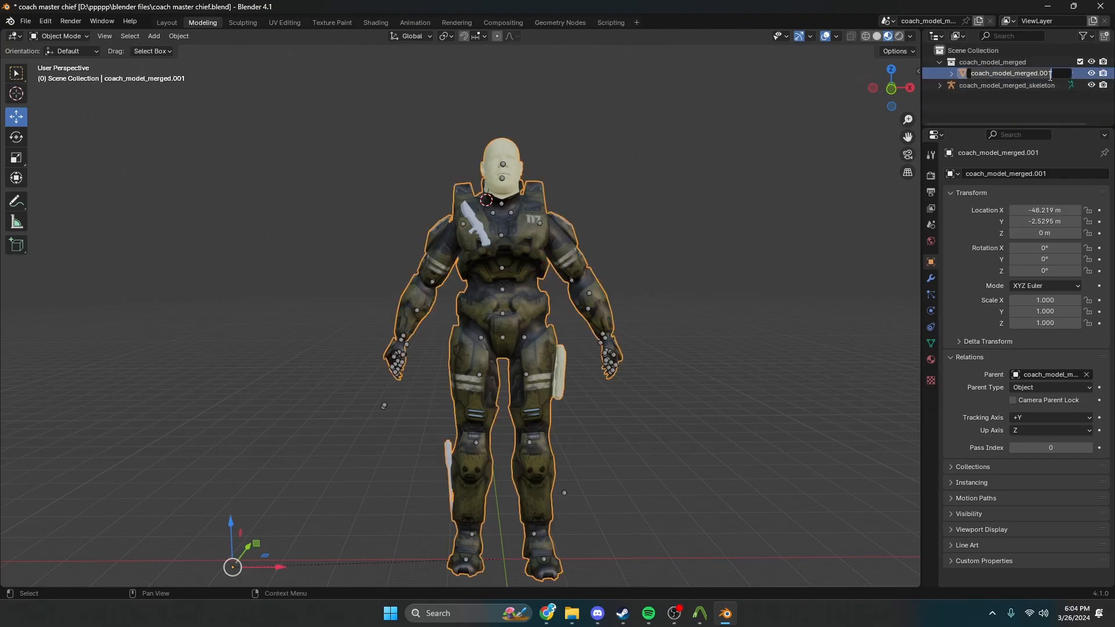
left_click(1058, 74)
key("Escape")
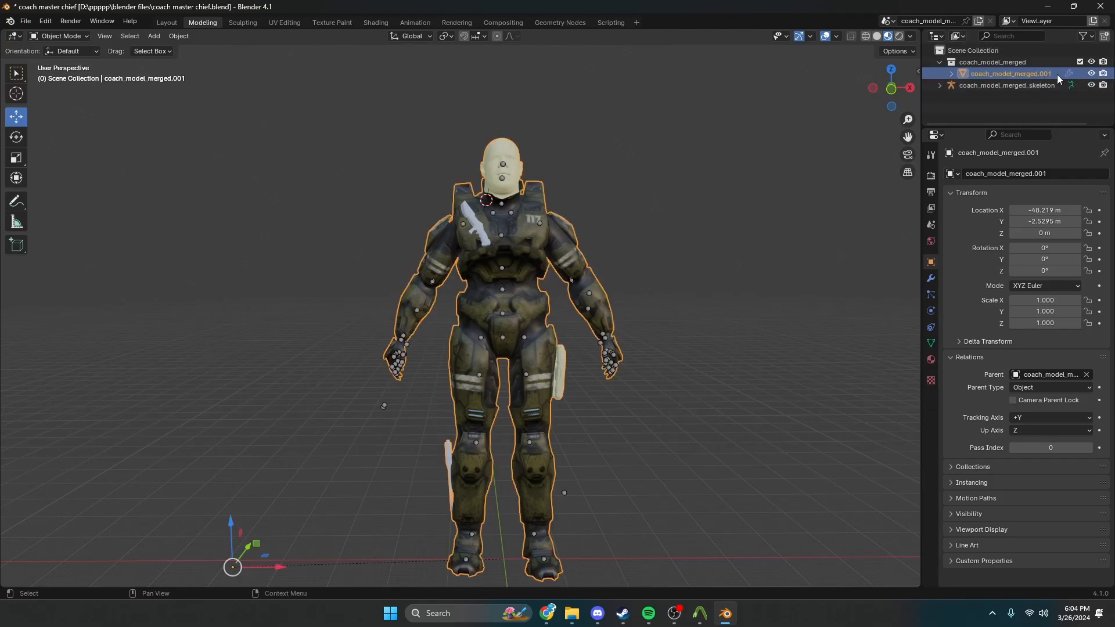
Check the armoured mesh's material slots and expand coach_model_merged_skeleton to inspect its contents
scroll(686, 210, "down", 2)
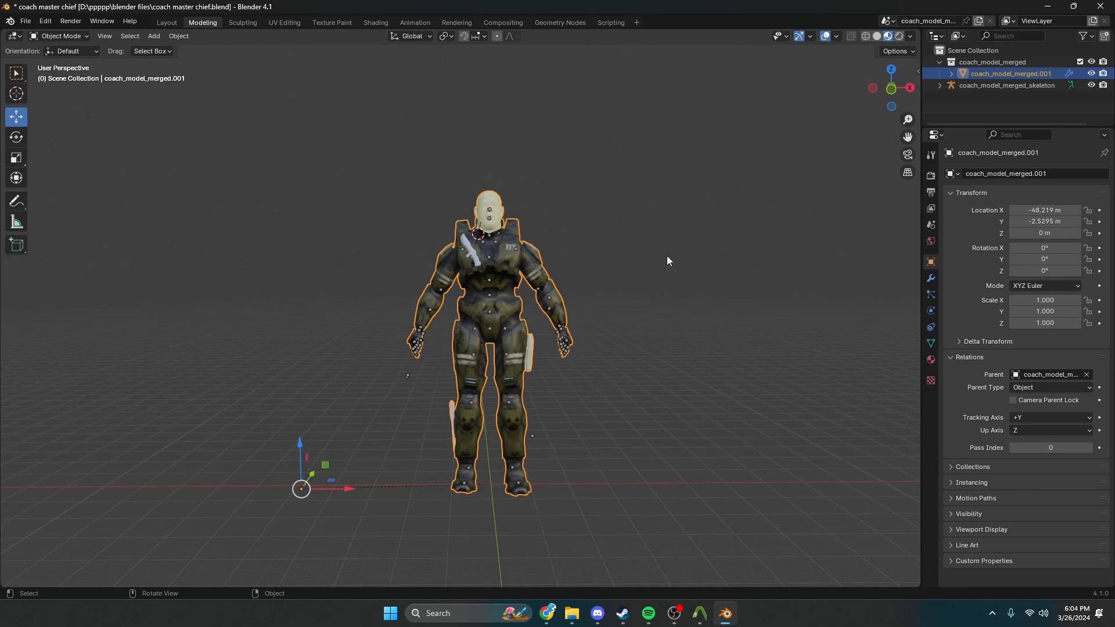
left_click(931, 343)
left_click(930, 360)
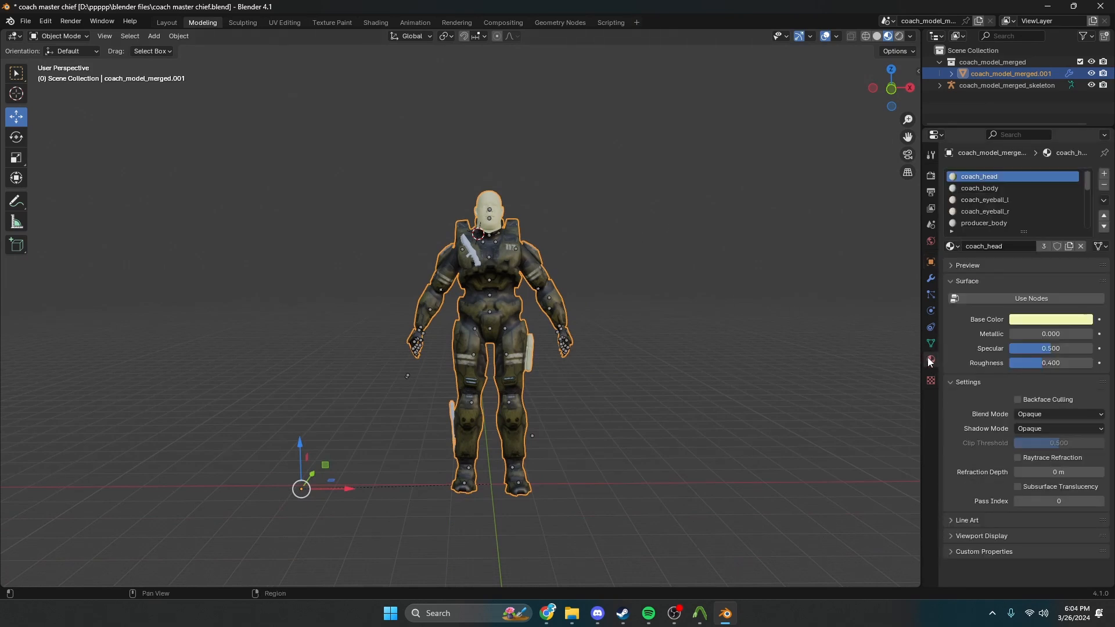
left_click(939, 86)
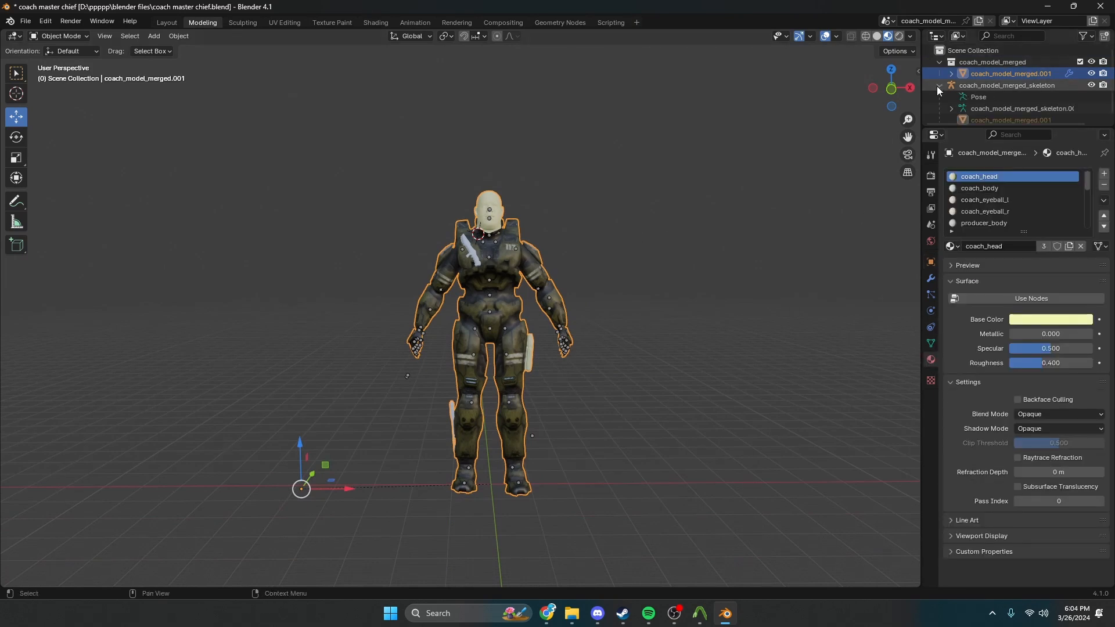
scroll(967, 107, "down", 1)
left_click(969, 111)
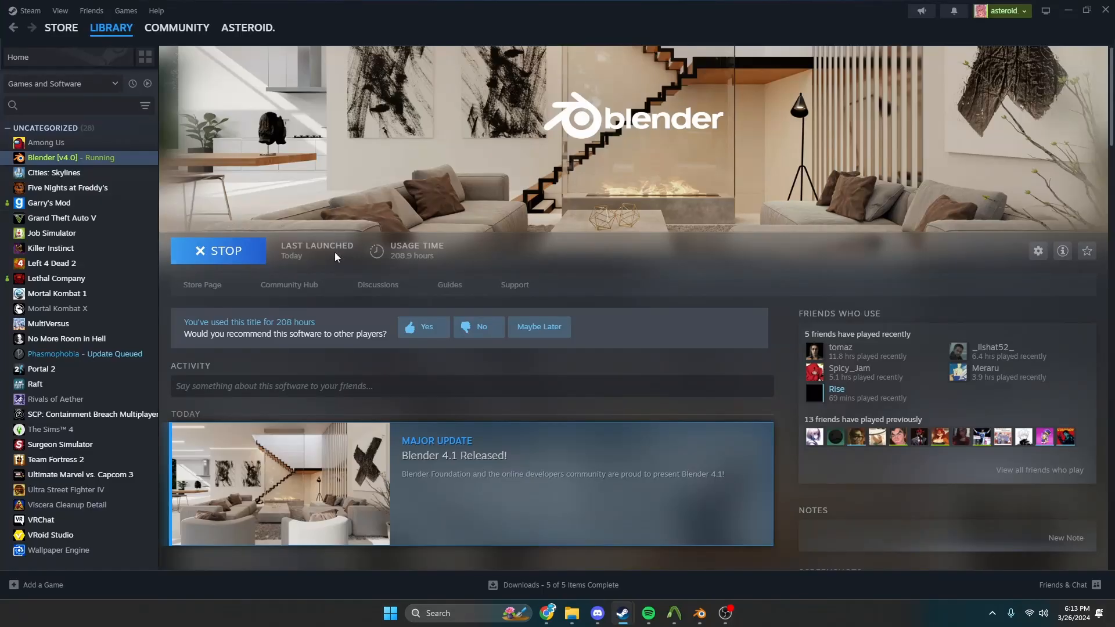
In Steam, open Blender's properties and review the version branches offered under beta participation, keeping v4.0 - Stable
scroll(318, 270, "down", 3)
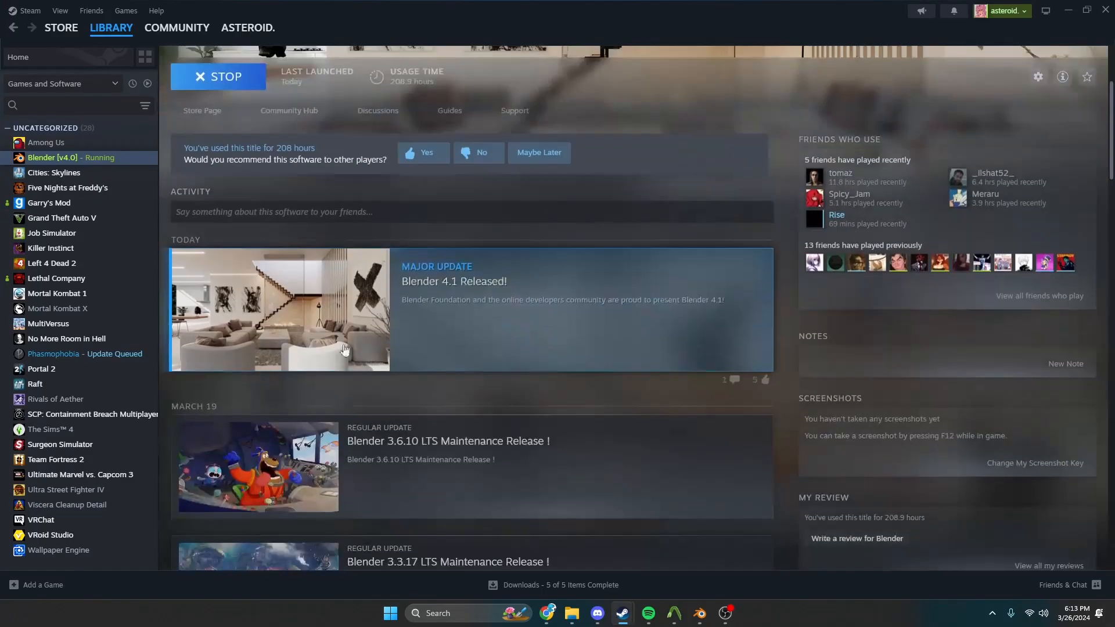
scroll(540, 260, "up", 3)
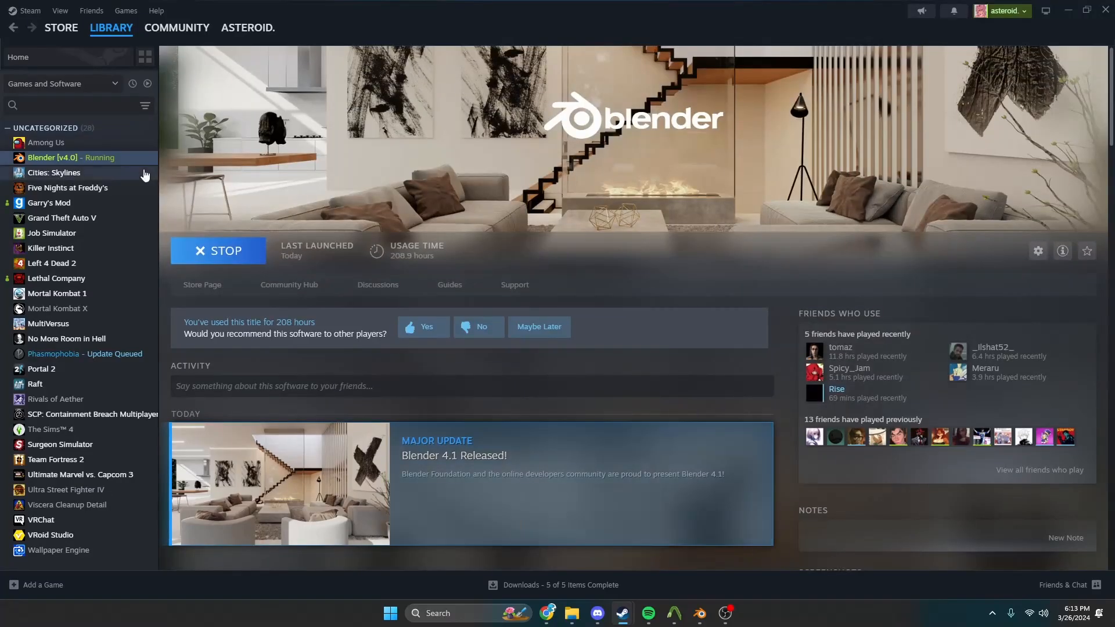
right_click(127, 161)
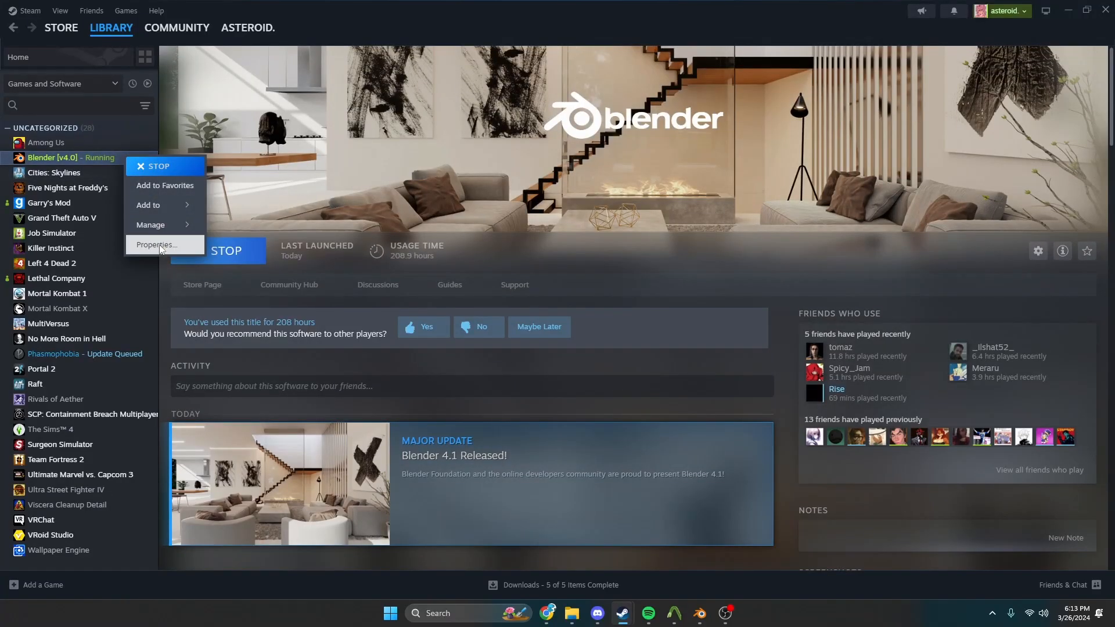
left_click(158, 246)
left_click(377, 246)
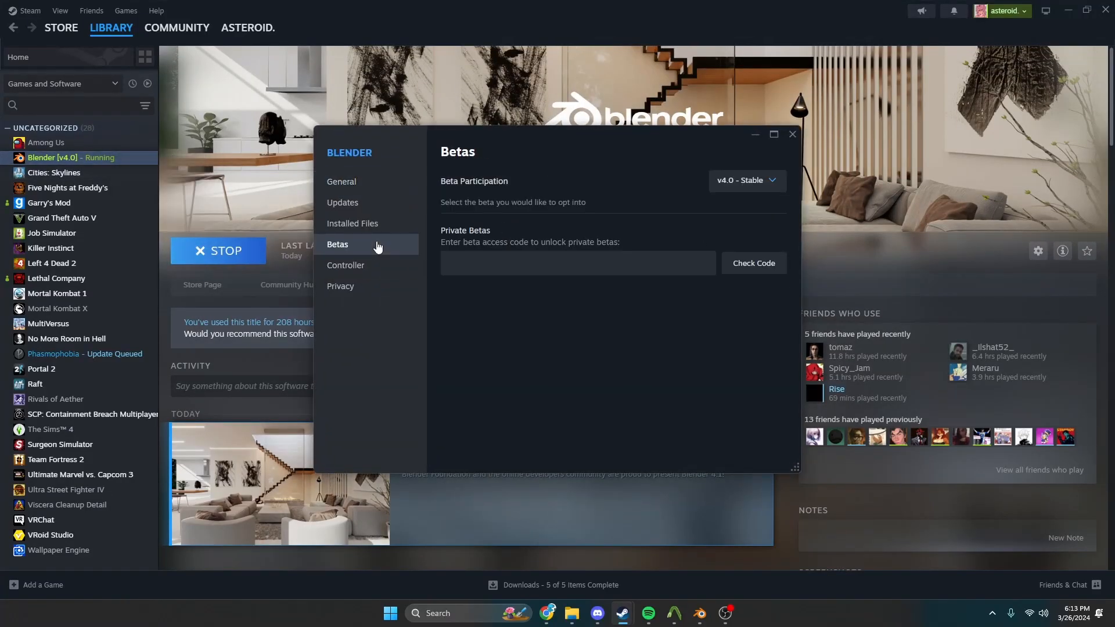
left_click(745, 184)
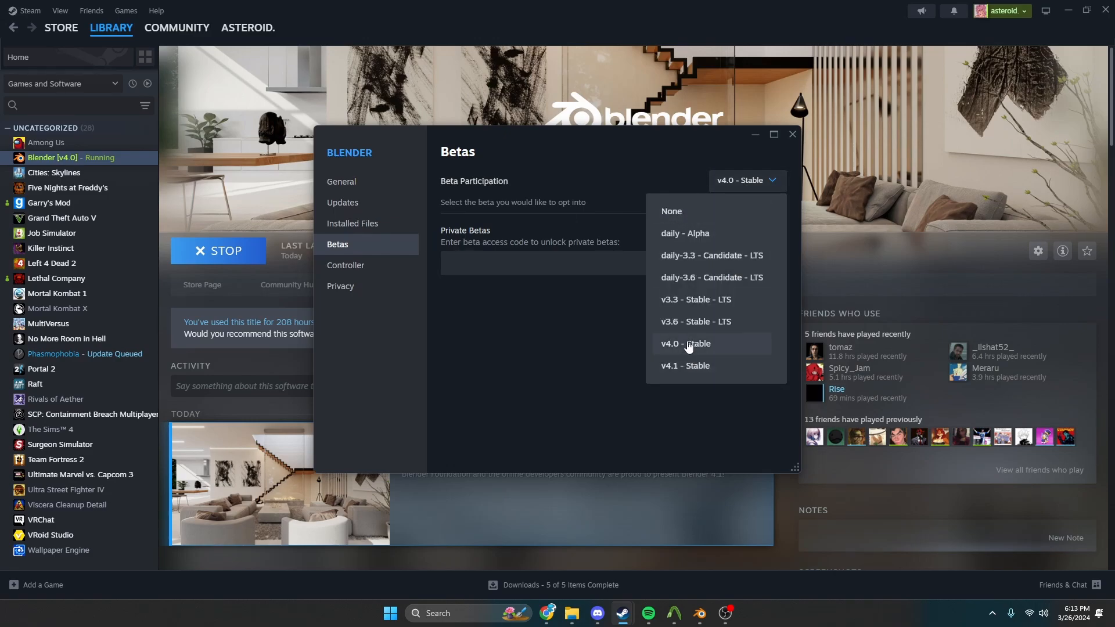
left_click(689, 148)
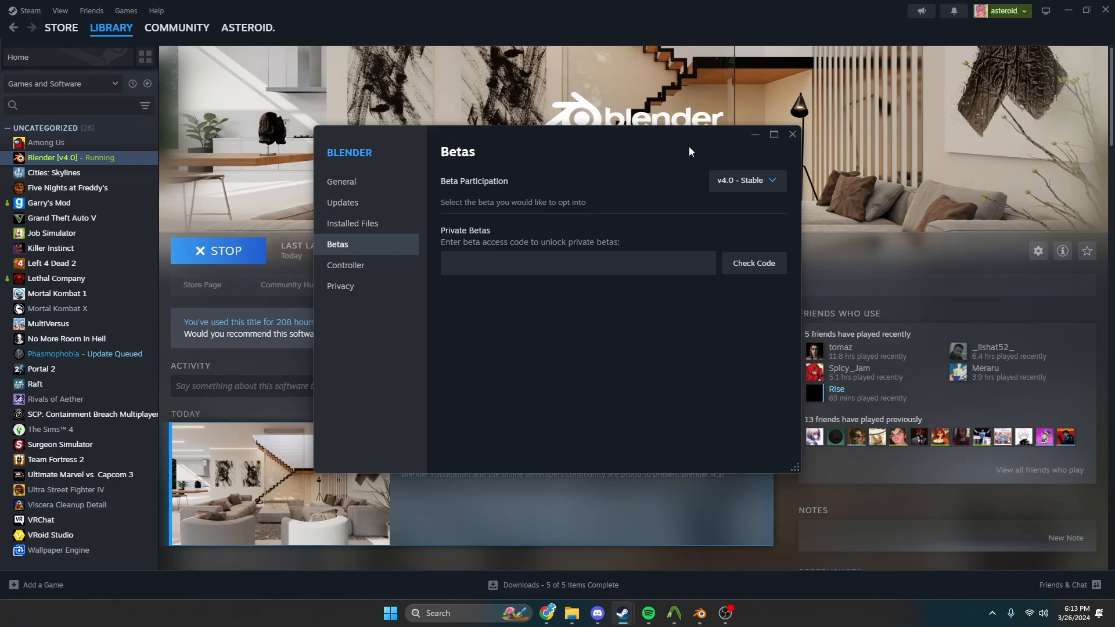
left_click(793, 135)
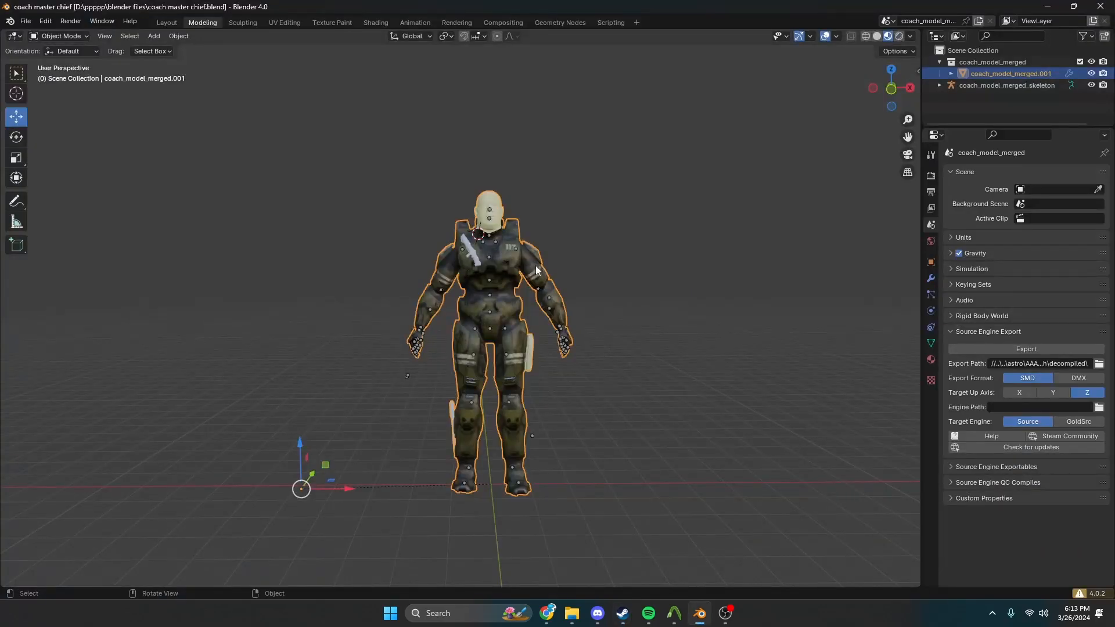
Switch back to Blender and rename the armoured mesh object to coach_model_merged
scroll(538, 268, "up", 3)
scroll(556, 259, "down", 3)
scroll(542, 225, "up", 2)
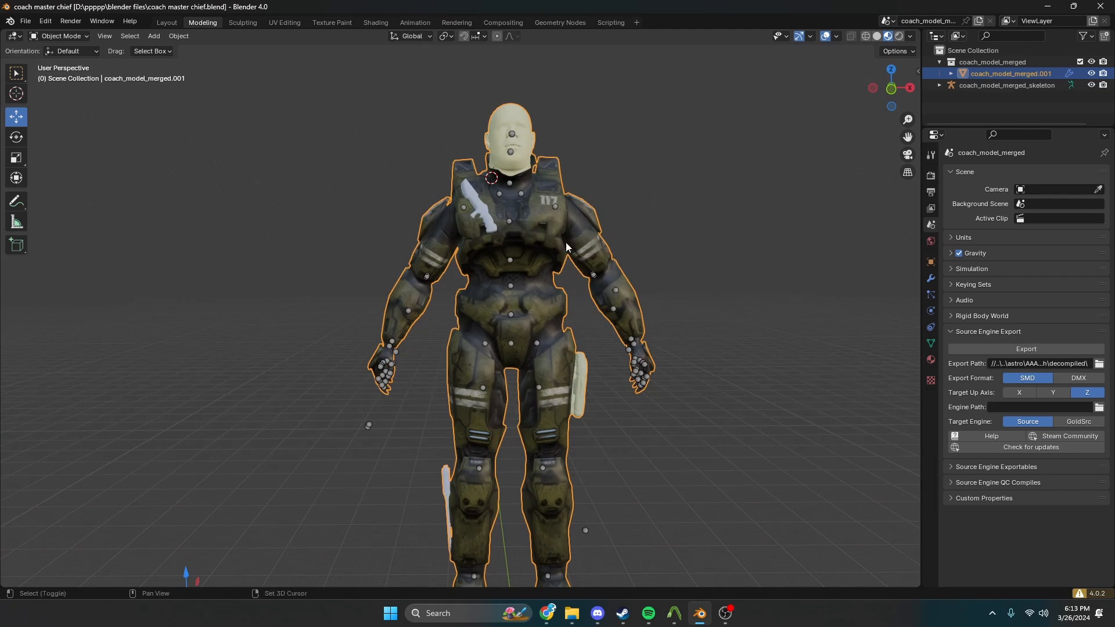
middle_click_drag(566, 242, 525, 307, "shift")
key("Right")
double_click(1054, 73)
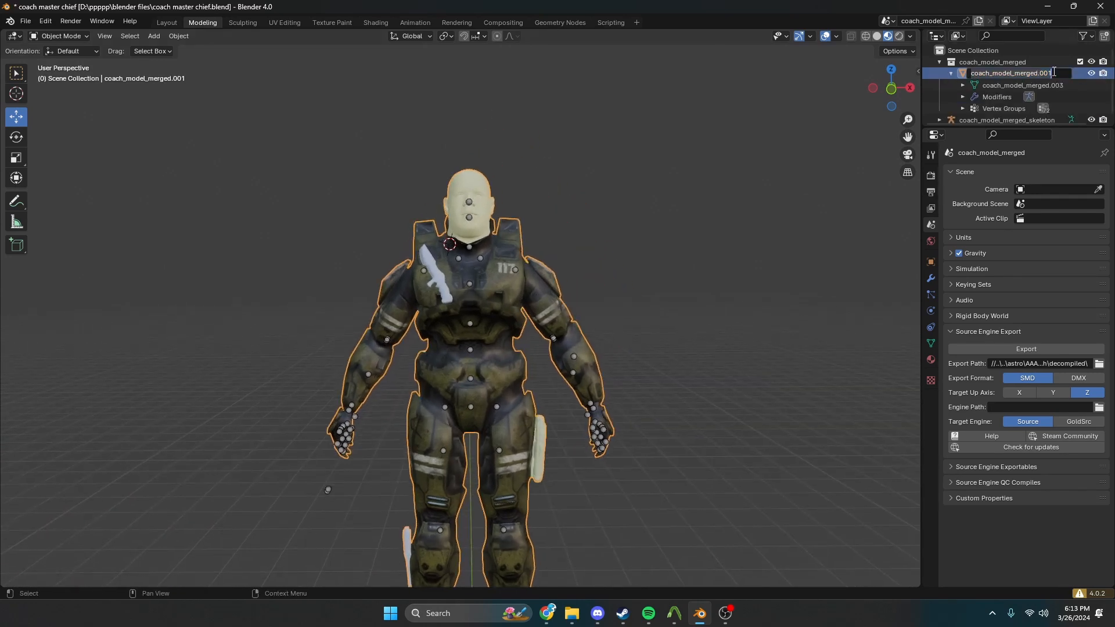
key("Right")
key("BackSpace")
key("Return")
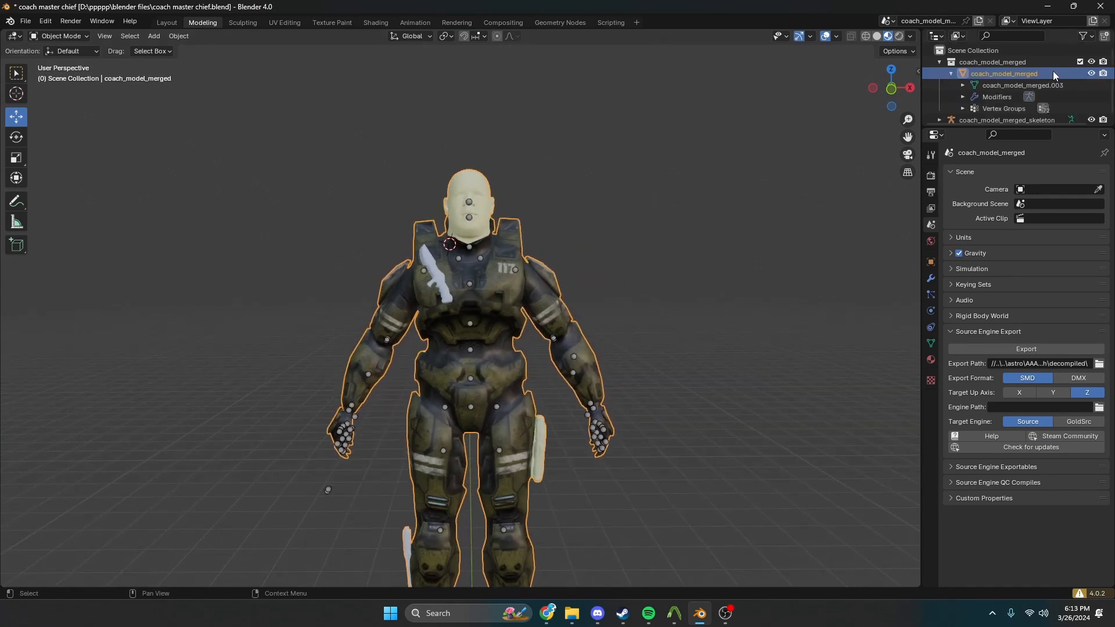
Rename the armoured object's mesh data block to coach_model_merged
left_click(951, 73)
left_click(930, 279)
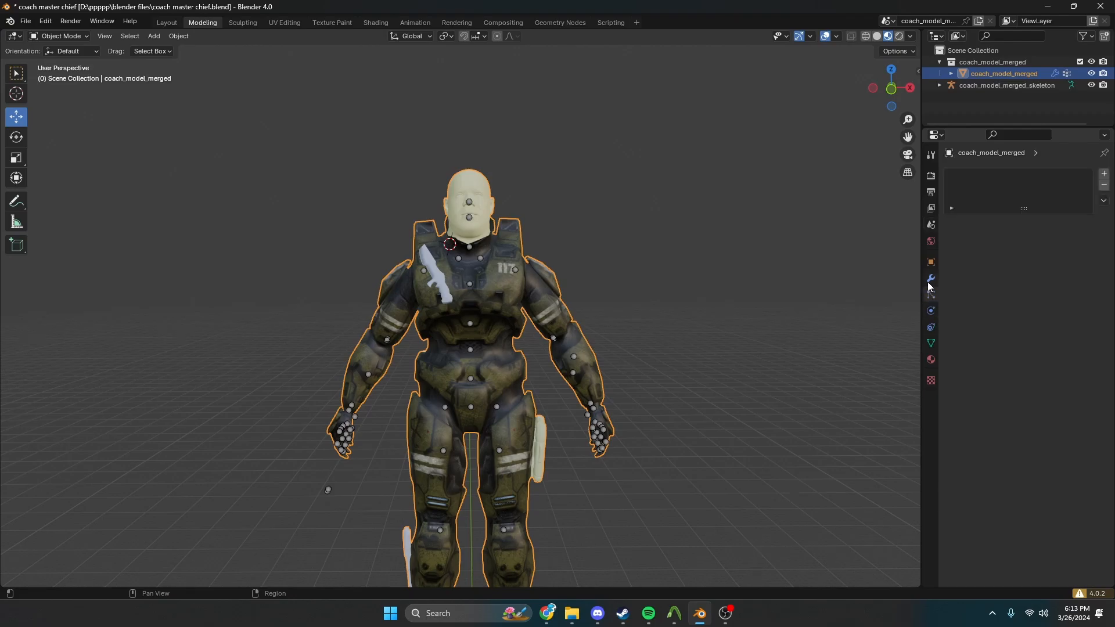
left_click(929, 343)
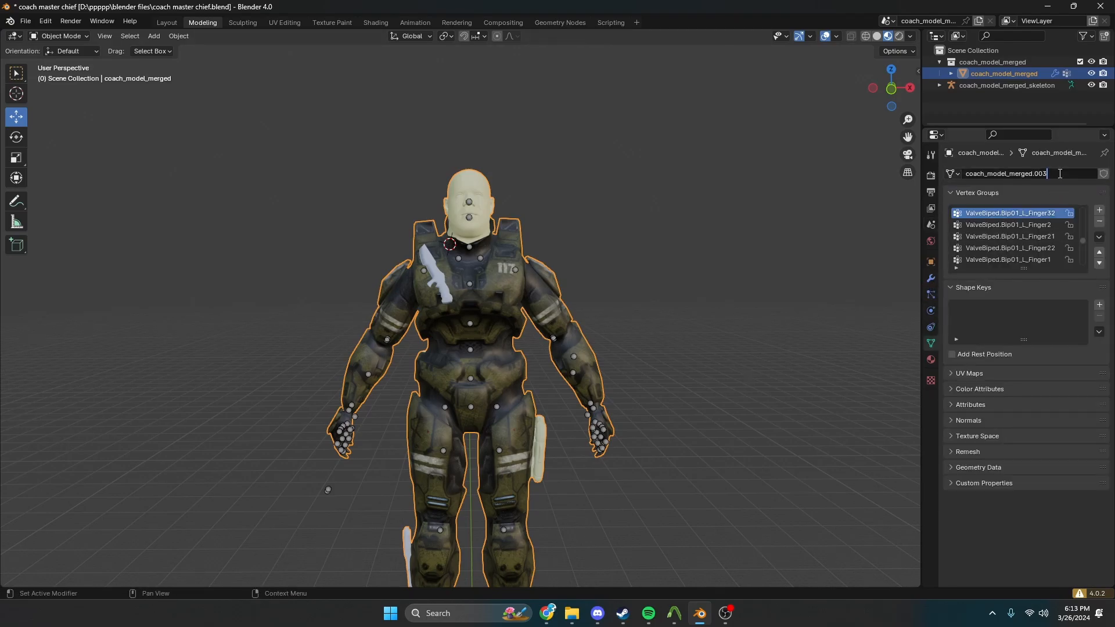
key("BackSpace")
key("Return")
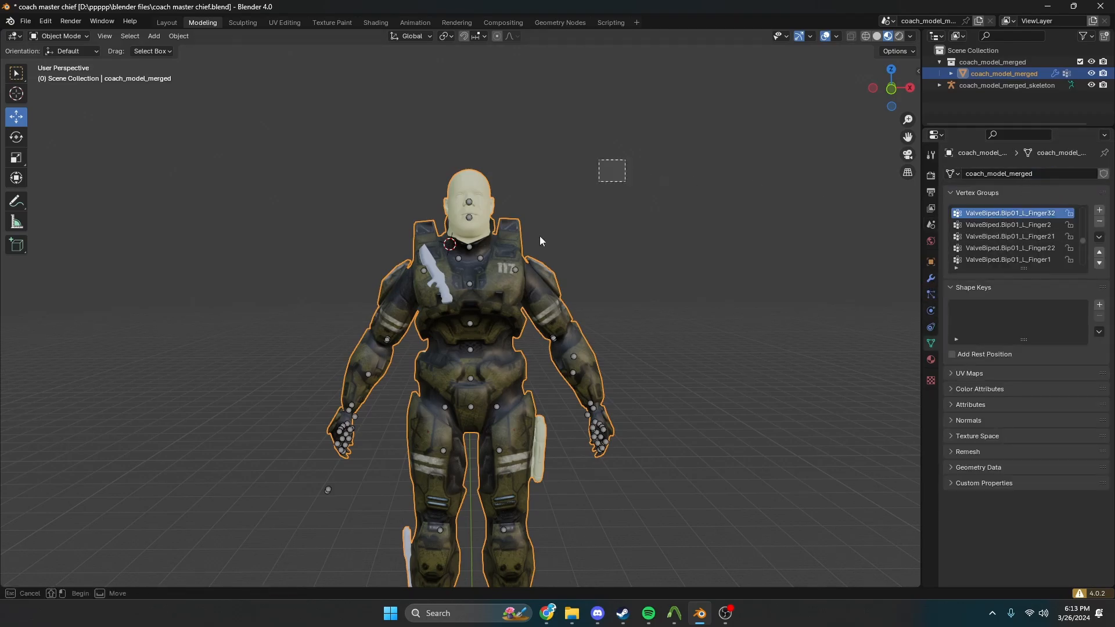
Select the mesh and skeleton, then export them as SMD with Source Engine Export to the tanky wanky\coach\decompiled folder
key("a")
key("ctrl+z")
key("ctrl+z")
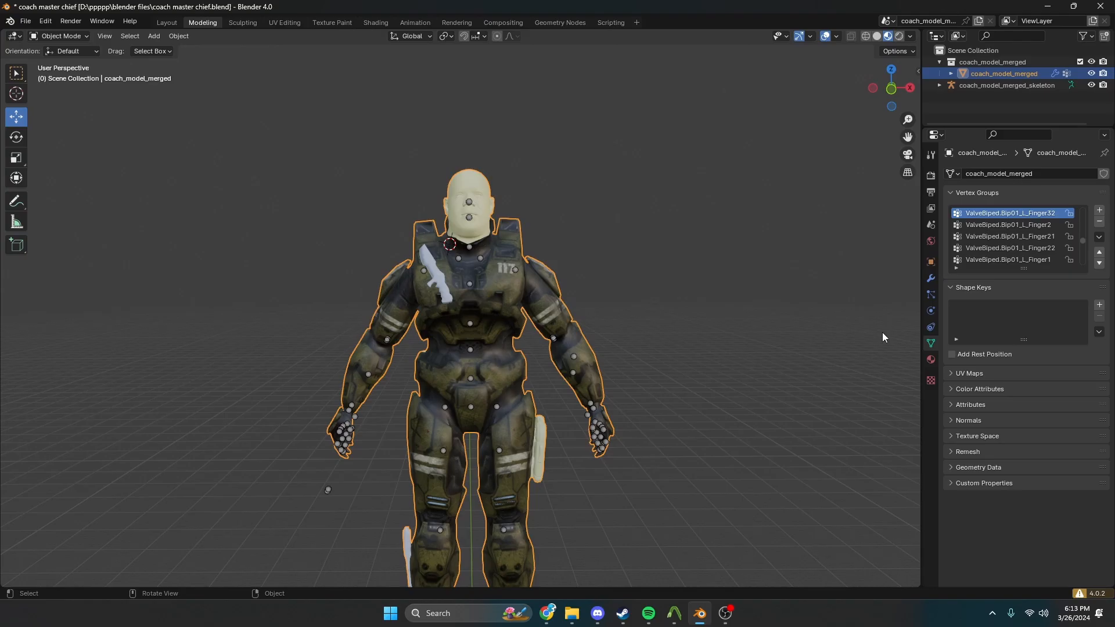
left_click(929, 279)
left_click(931, 262)
key("a")
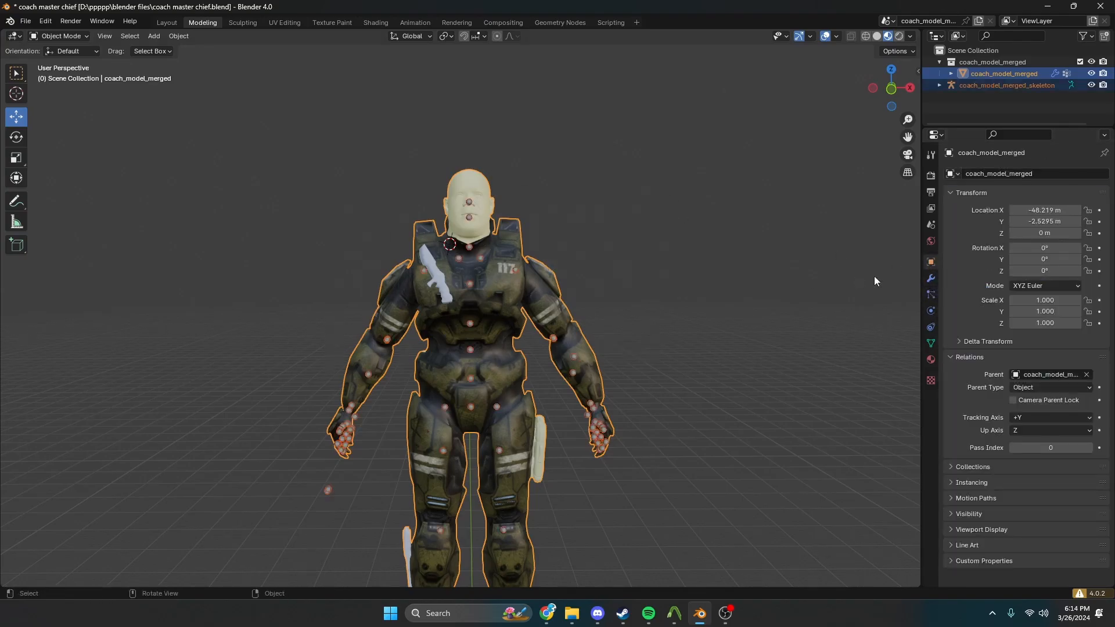
left_click(931, 224)
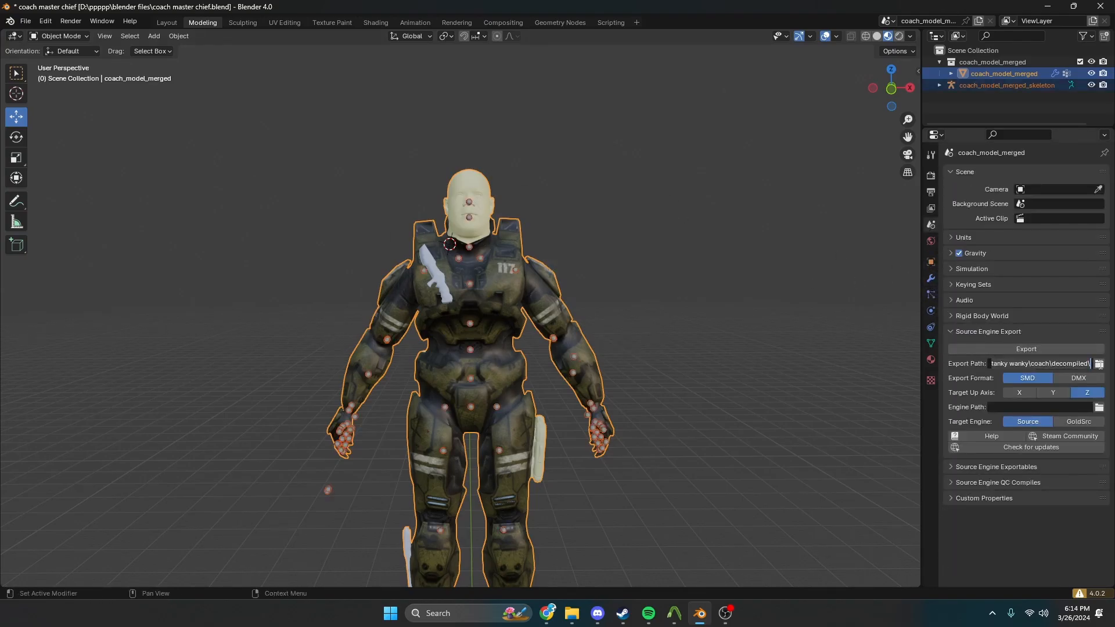
left_click(1098, 364)
left_click(742, 459)
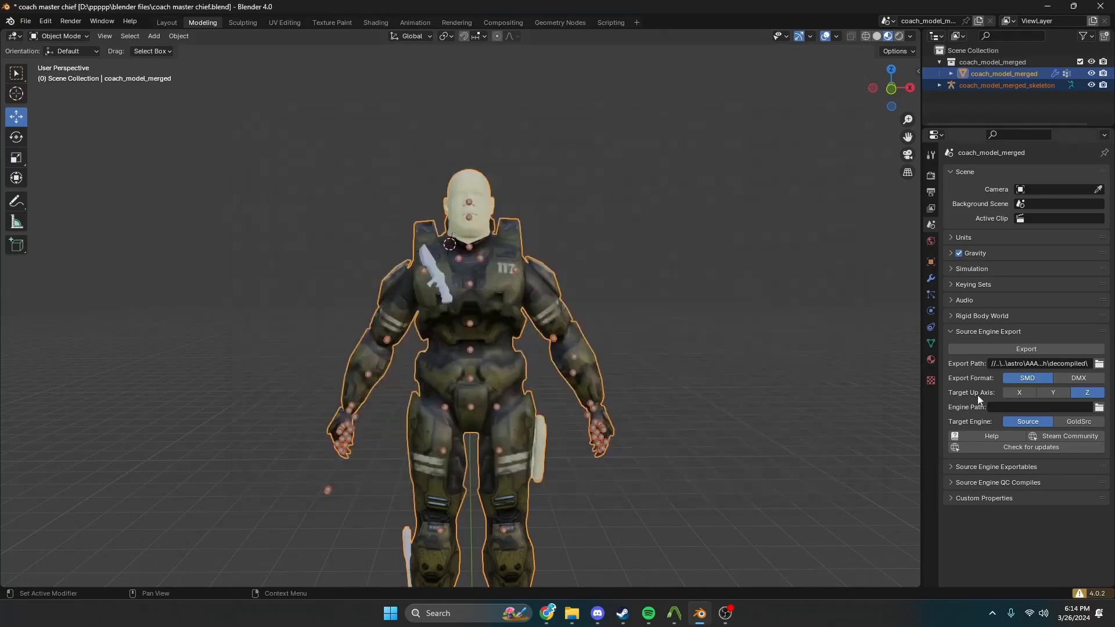
left_click(1027, 349)
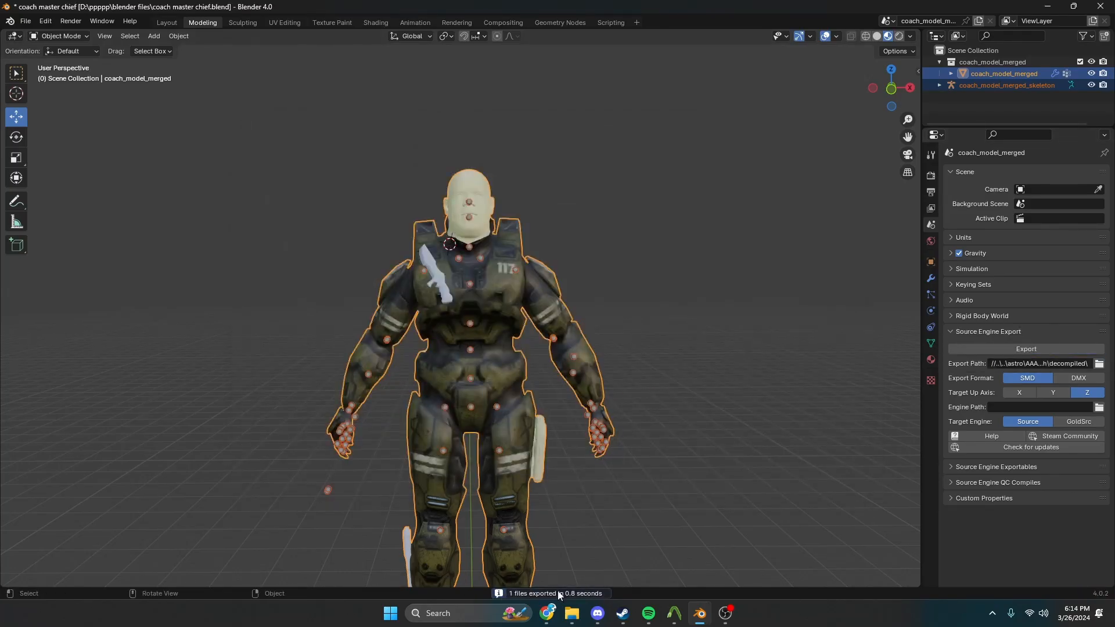
In File Explorer, open tanky wanky\coach\decompiled and delete coach_model_merged_lod1.smd, coach_model_merged_lod2.smd and coach_model_merged_lod3.smd
mouse_move(570, 614)
left_click(503, 554)
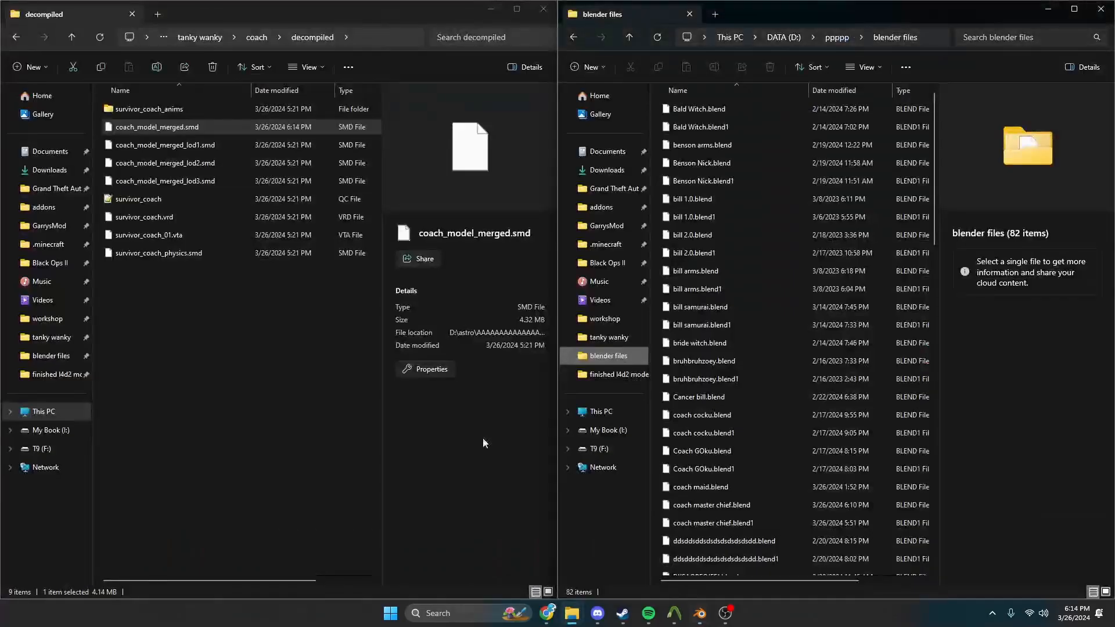
left_click(608, 337)
double_click(702, 110)
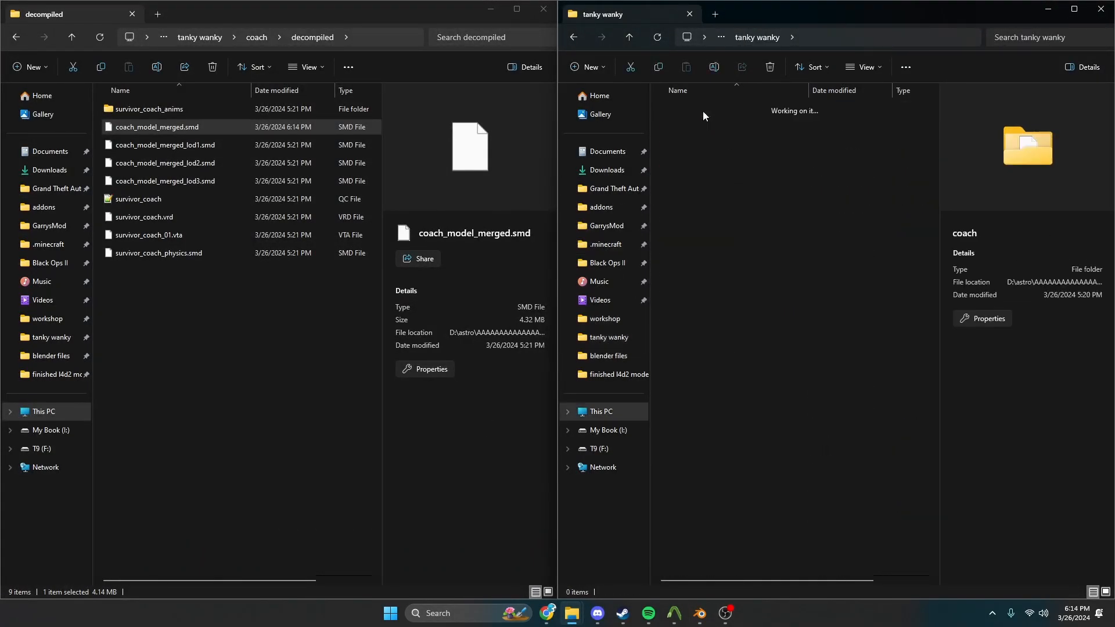
double_click(702, 111)
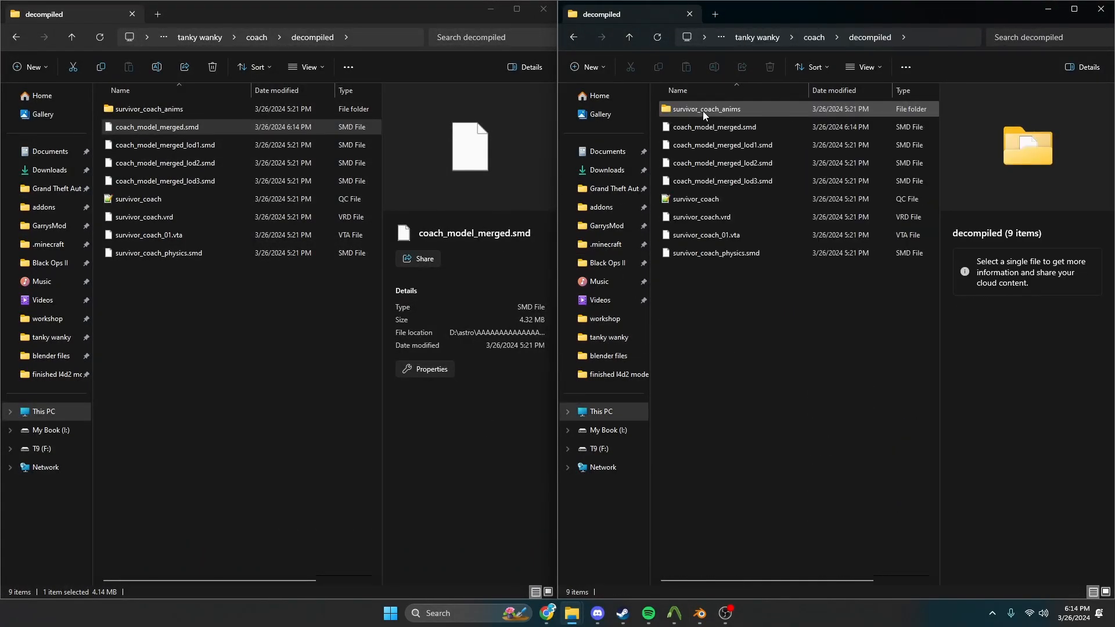
left_click(735, 146)
left_click(735, 183, "shift")
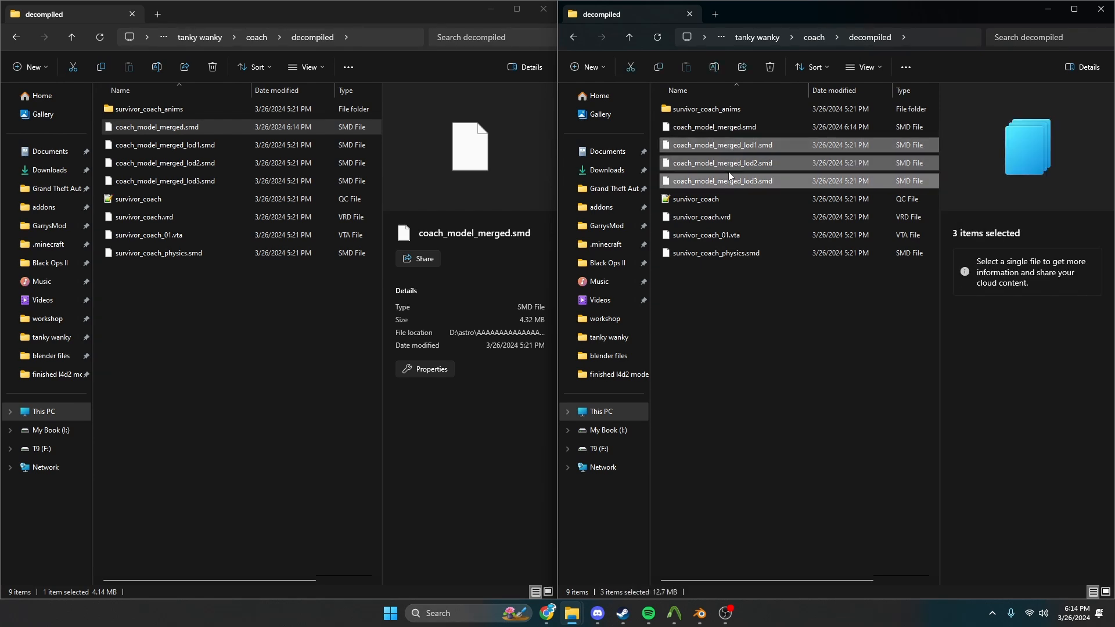
key("Delete")
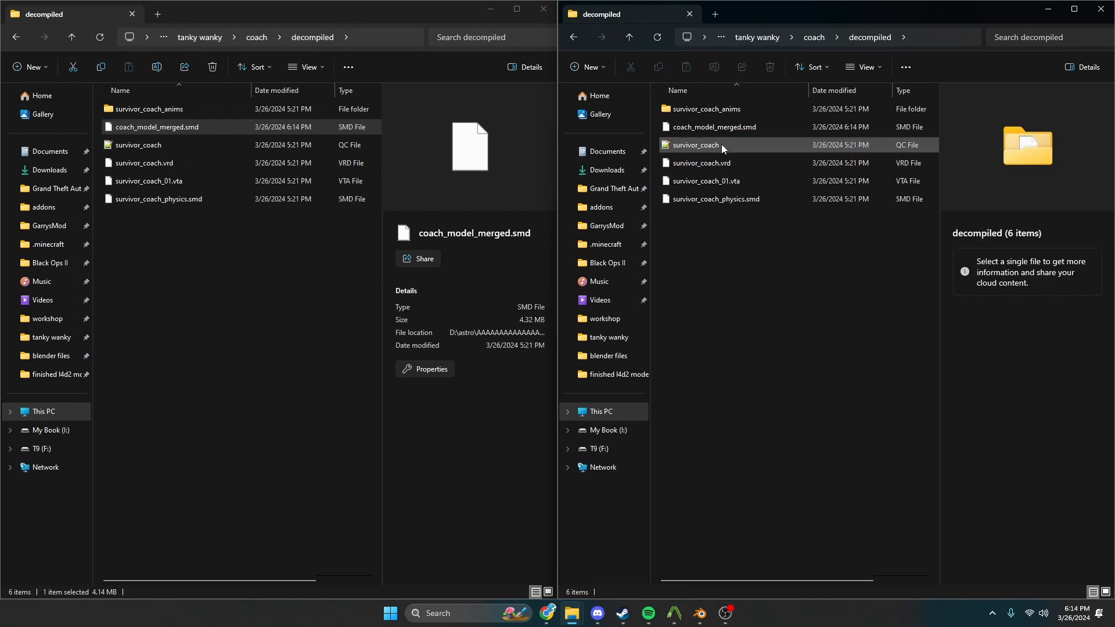
Open survivor_coach.qc in Notepad++, delete all $lod blocks before the $surfaceprop line, and save the file
left_click(724, 146)
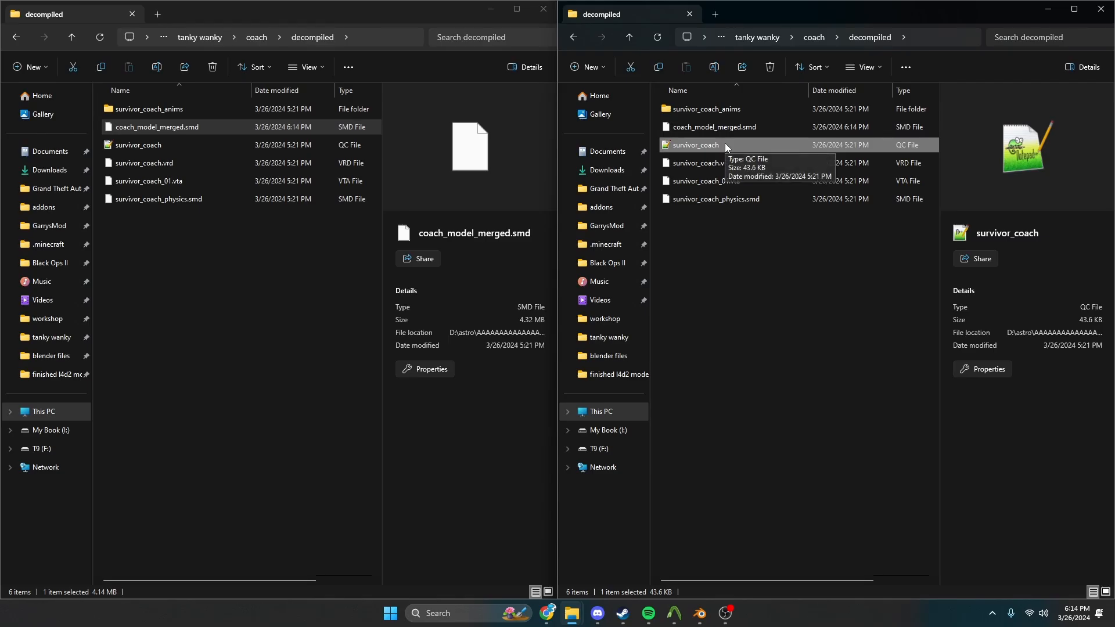
double_click(724, 144)
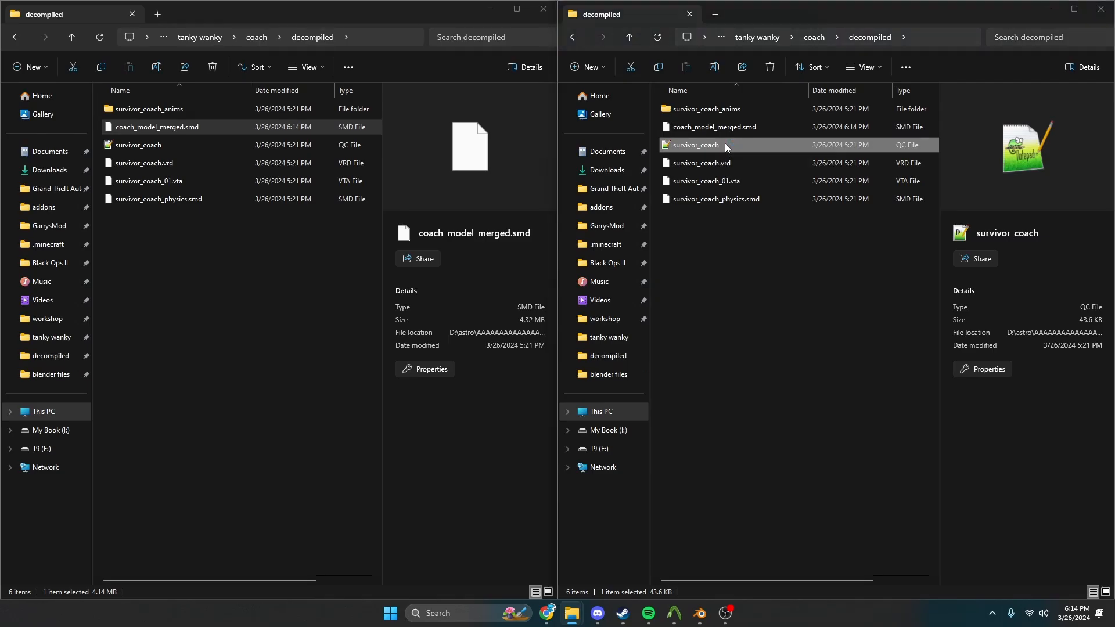
scroll(557, 144, "down", 20)
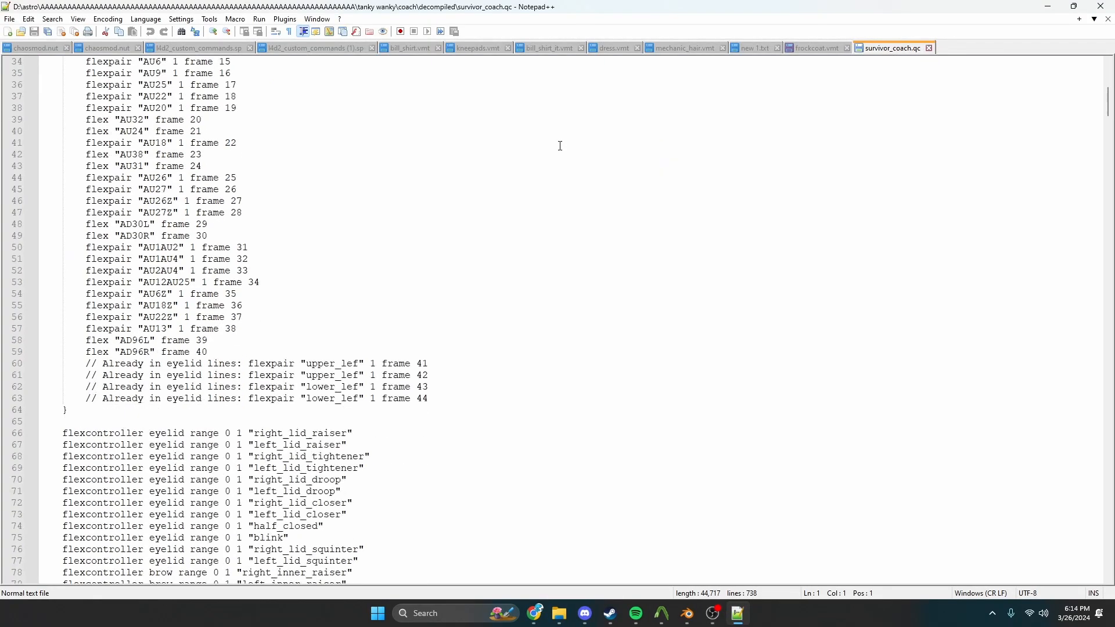
scroll(554, 142, "down", 20)
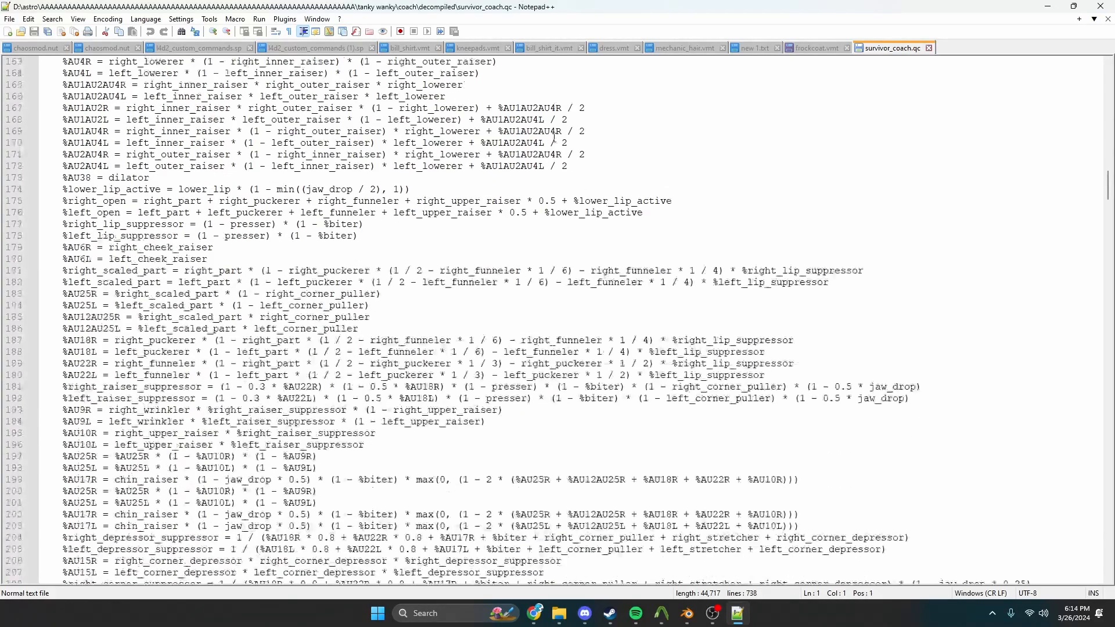
scroll(510, 141, "down", 3)
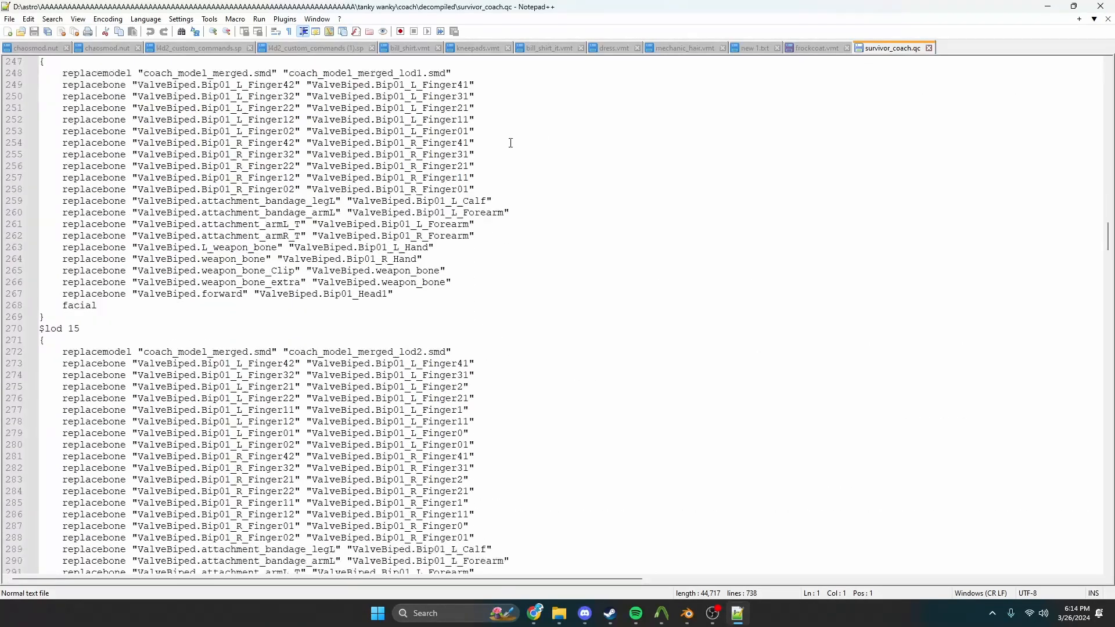
scroll(136, 263, "up", 8)
left_click_drag(50, 318, 162, 297)
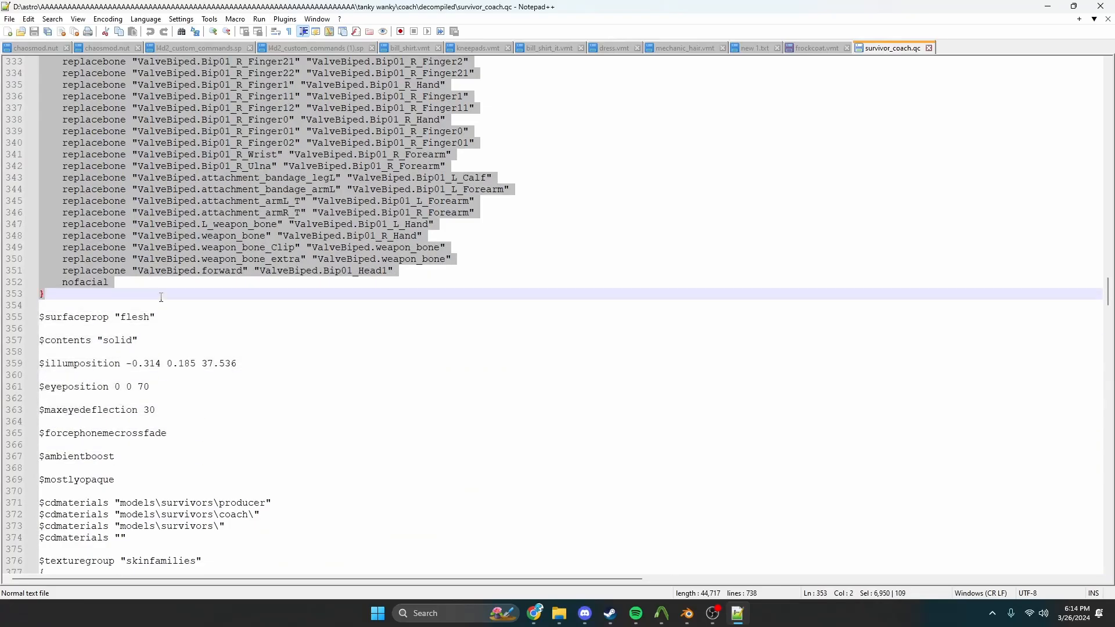
key("Delete")
key("BackSpace")
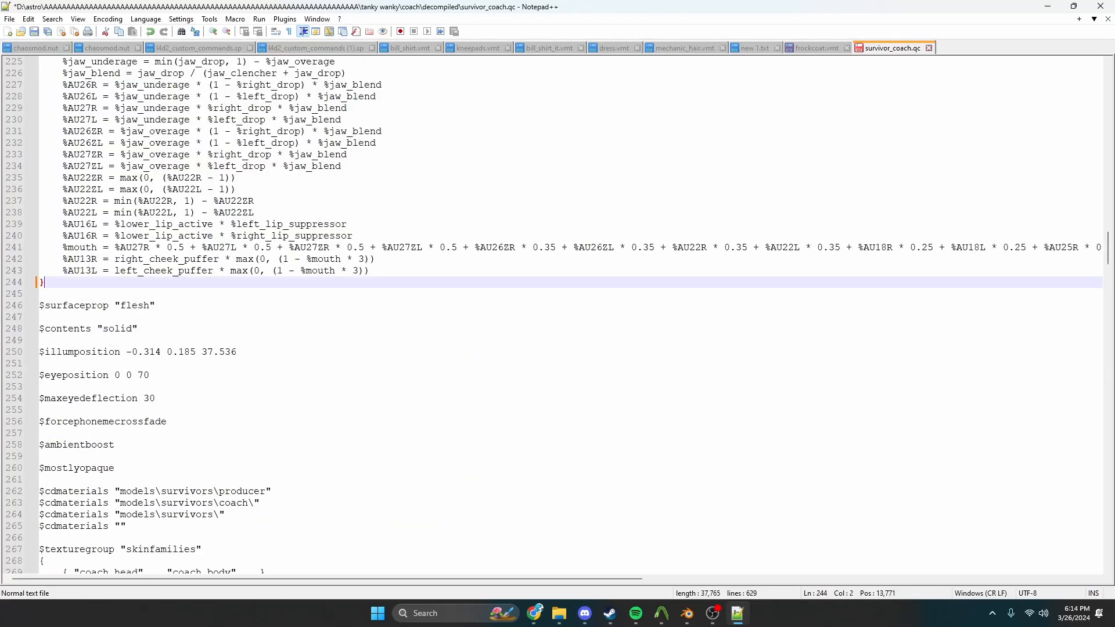
key("ctrl+s")
scroll(556, 316, "down", 3)
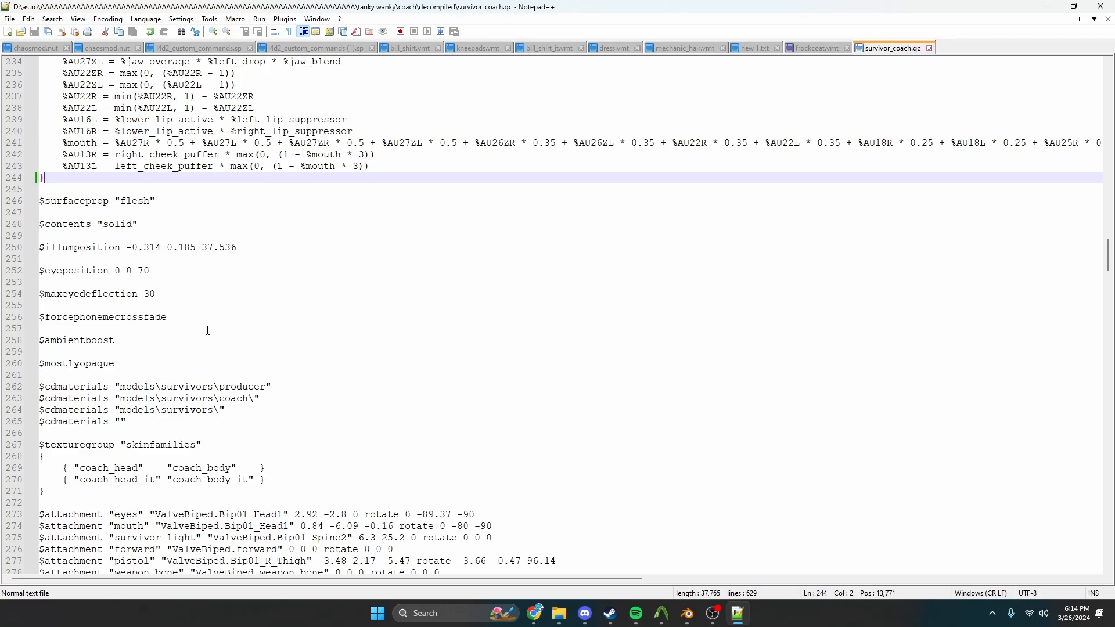
left_click(1048, 6)
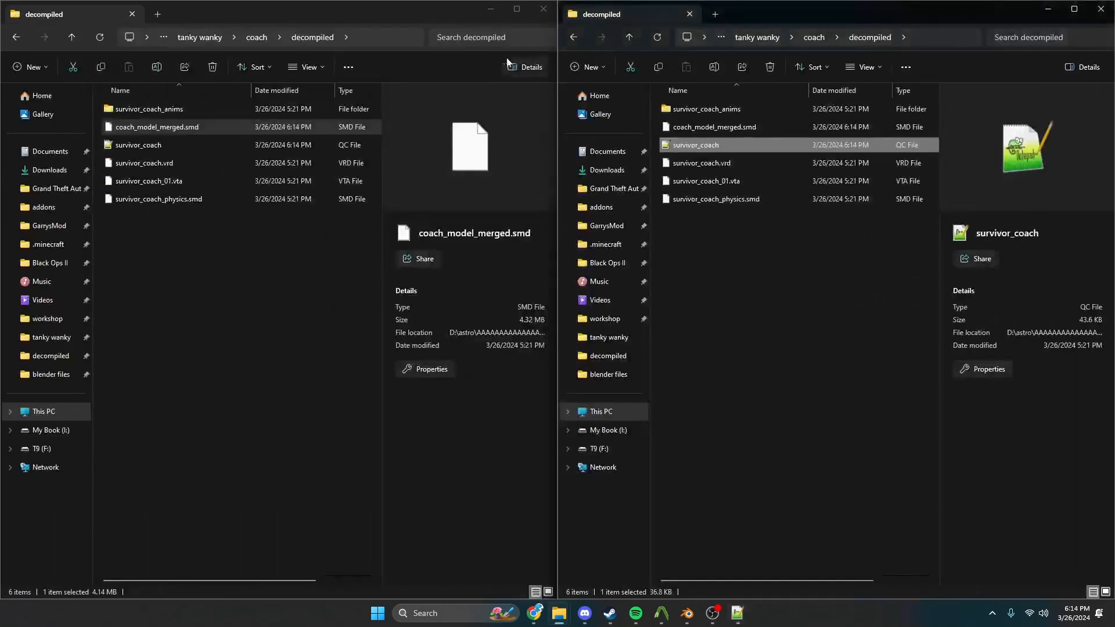
From the tanky wanky\decompiled folder, open the Master Chief survivor_coach.qc in Notepad++ and compare it with the coach's survivor_coach.qc
left_click(813, 37)
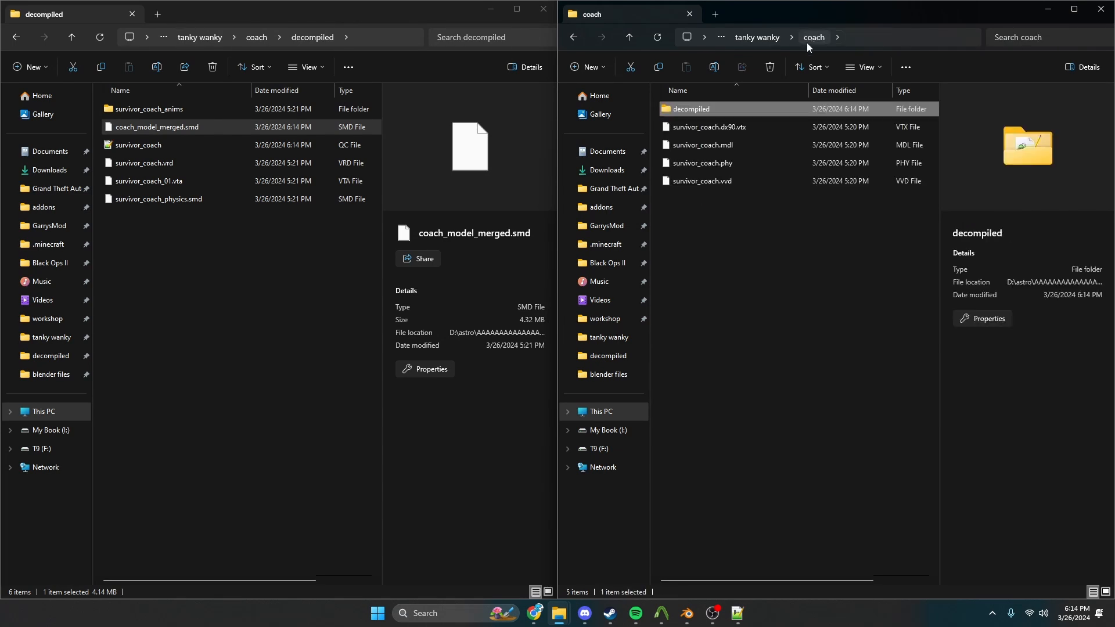
left_click(757, 36)
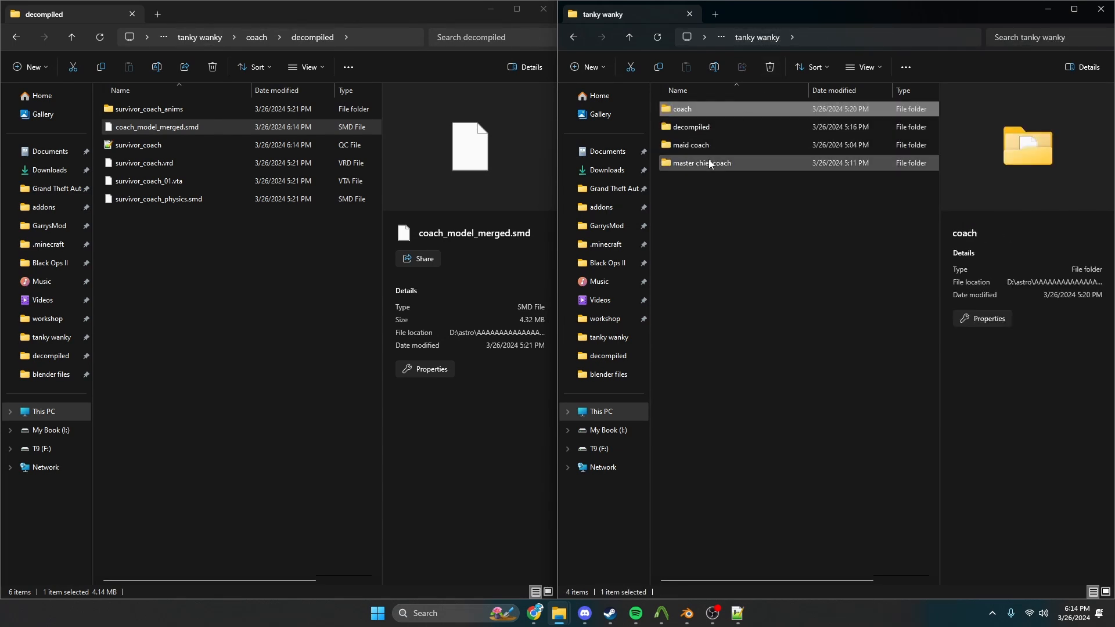
double_click(723, 128)
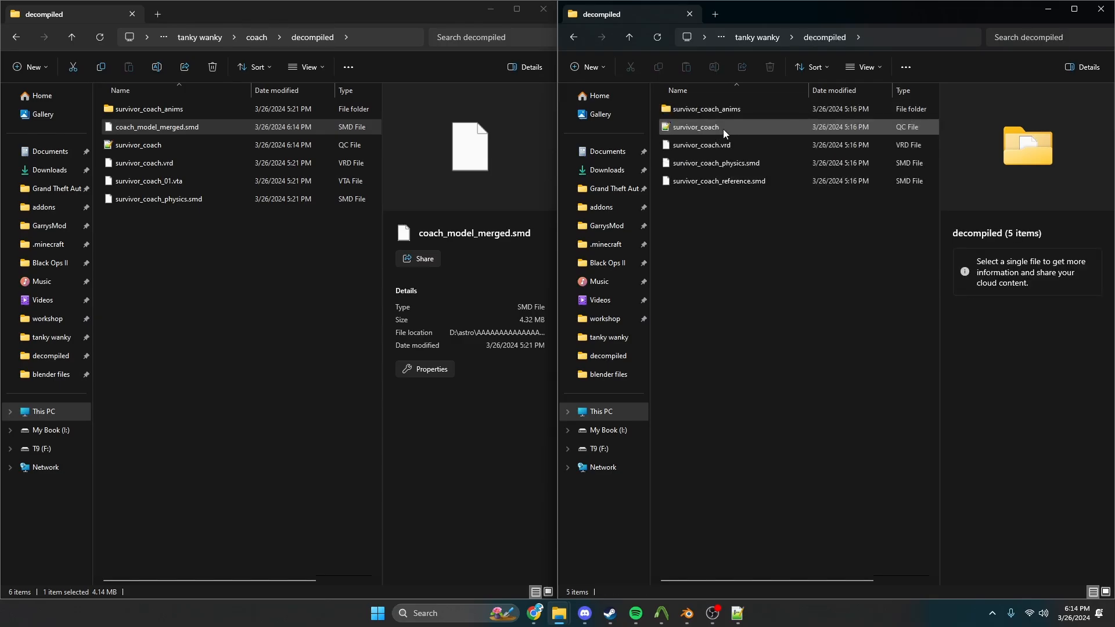
double_click(723, 129)
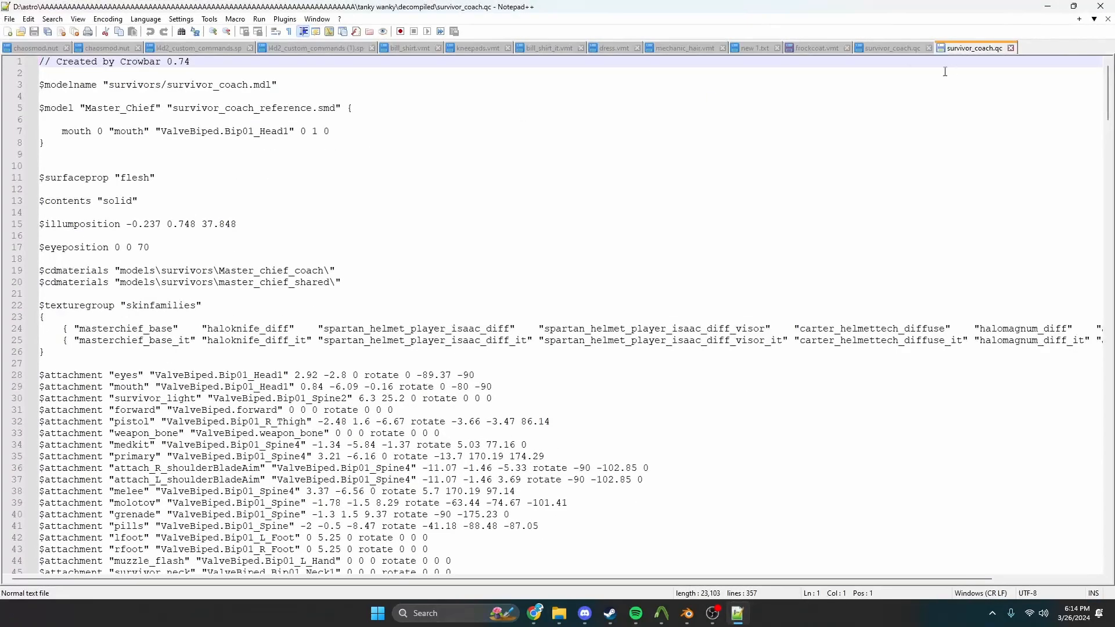
left_click(909, 50)
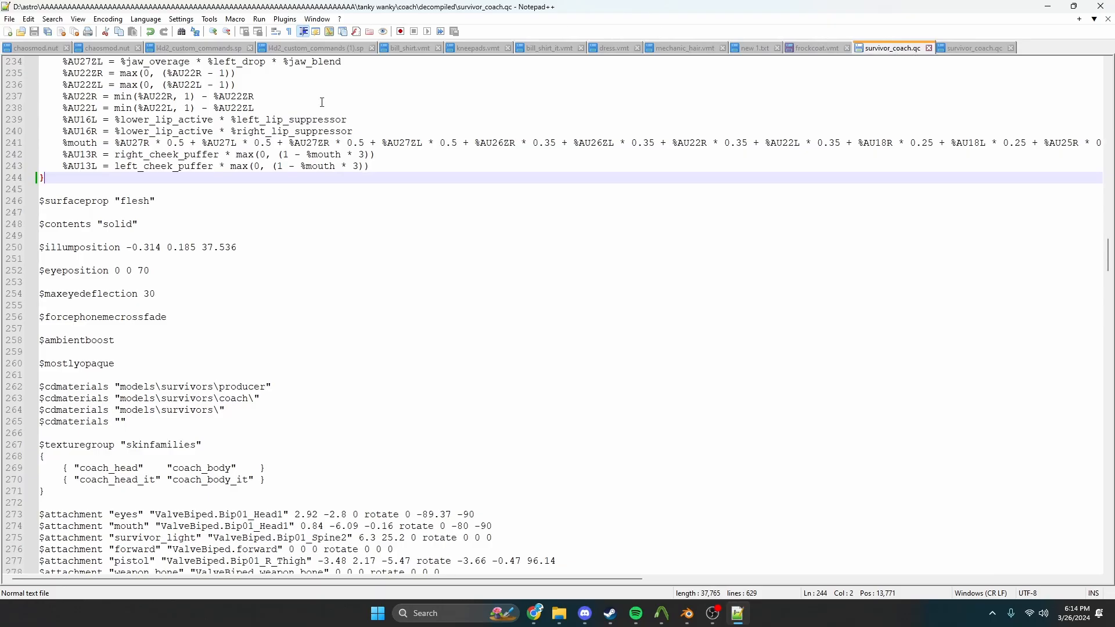
left_click(982, 48)
scroll(799, 153, "down", 7)
scroll(800, 150, "up", 7)
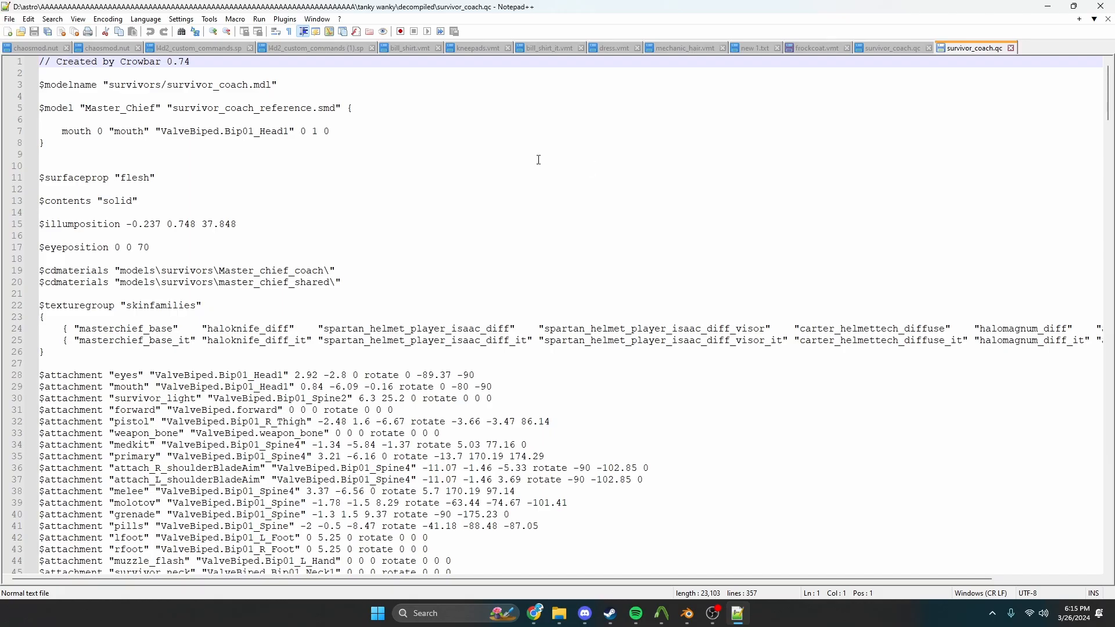
Copy the Master_chief_coach and master_chief_shared $cdmaterials lines into the coach\decompiled survivor_coach.qc, above its existing $cdmaterials lines, and save the file
left_click_drag(351, 285, 24, 267)
key("ctrl+c")
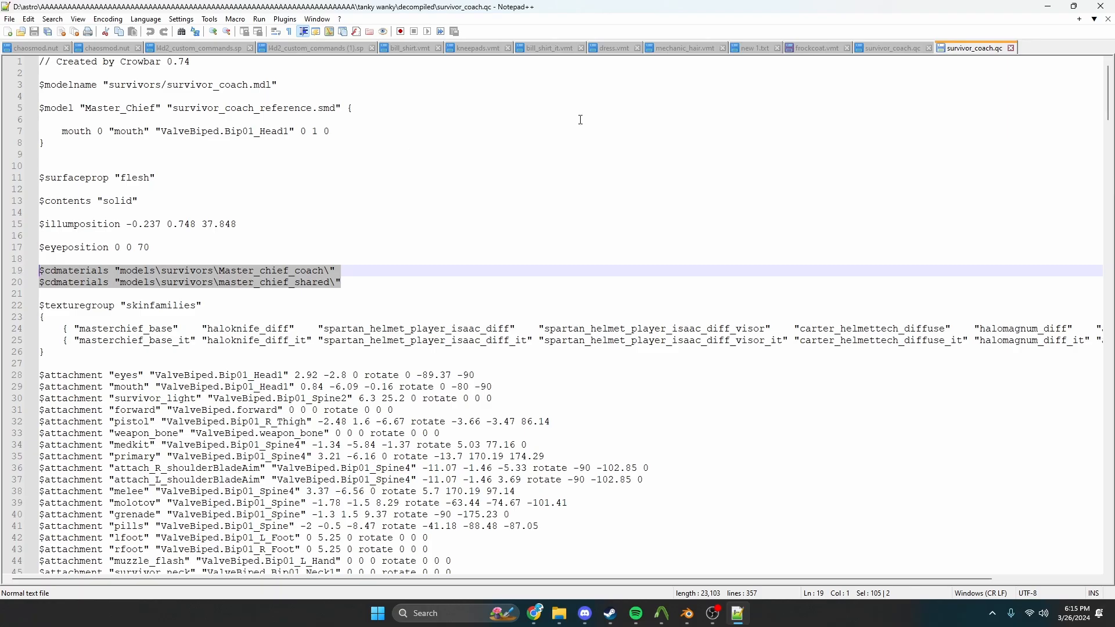
left_click(911, 52)
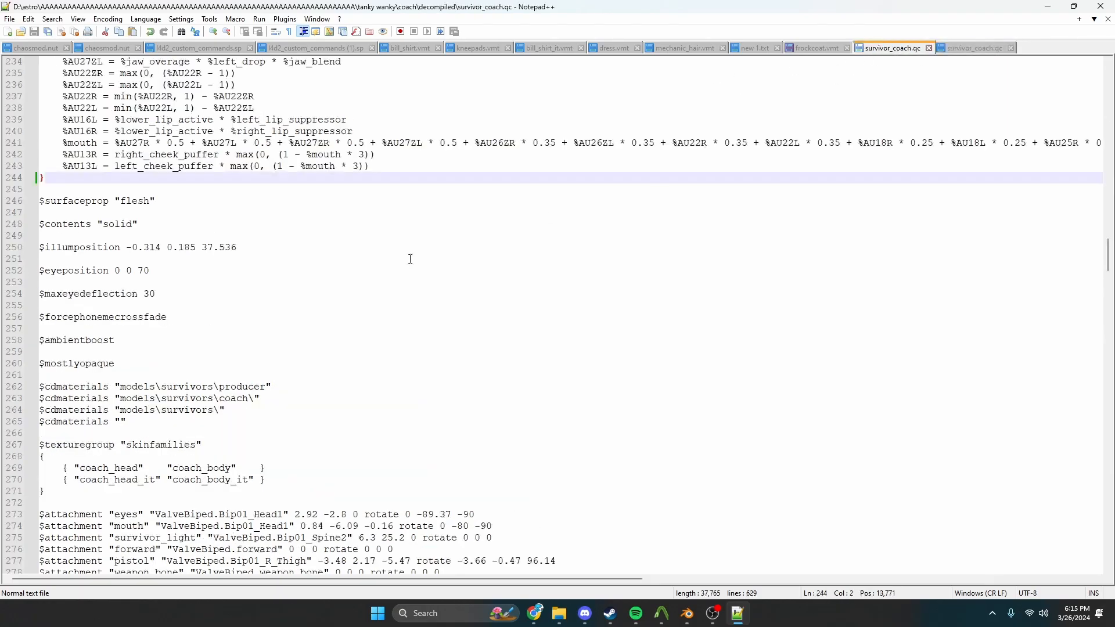
left_click(230, 374)
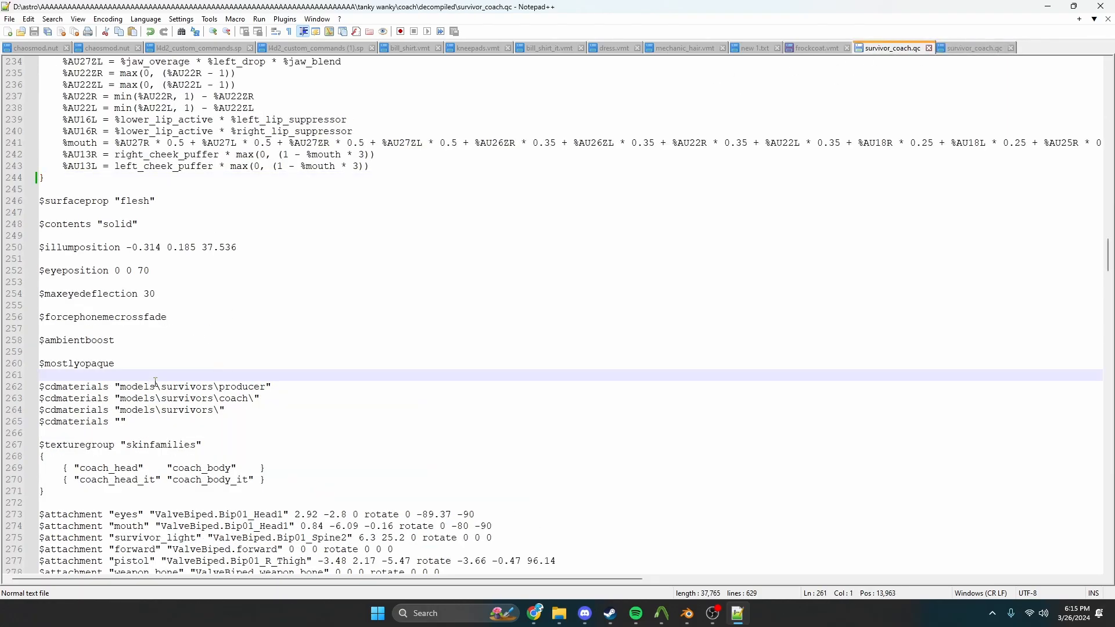
key("Return")
key("ctrl+v")
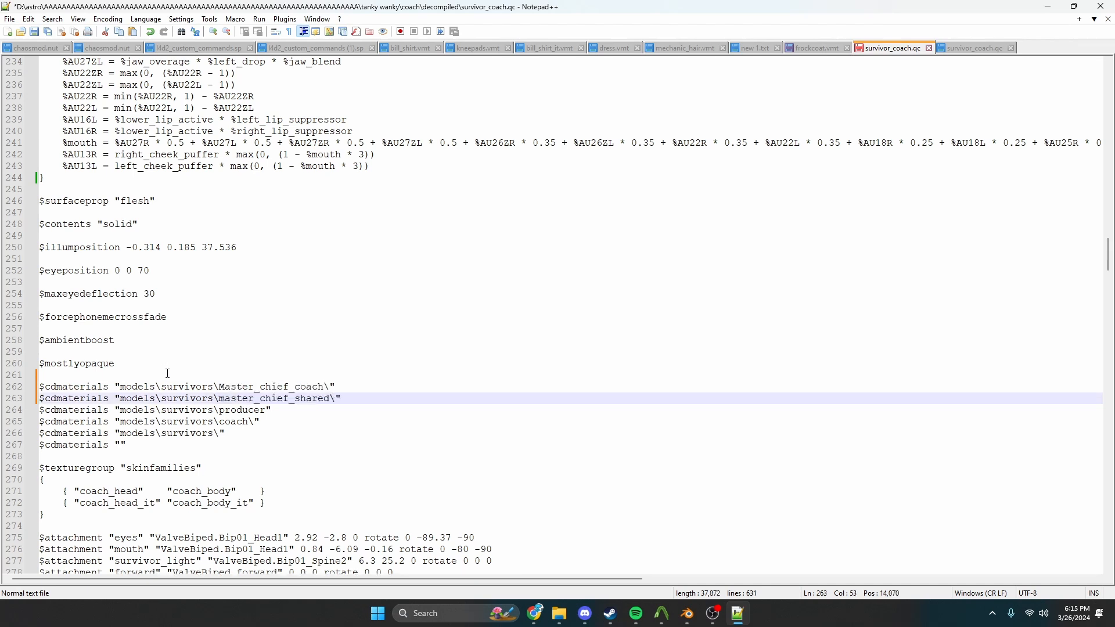
key("ctrl+s")
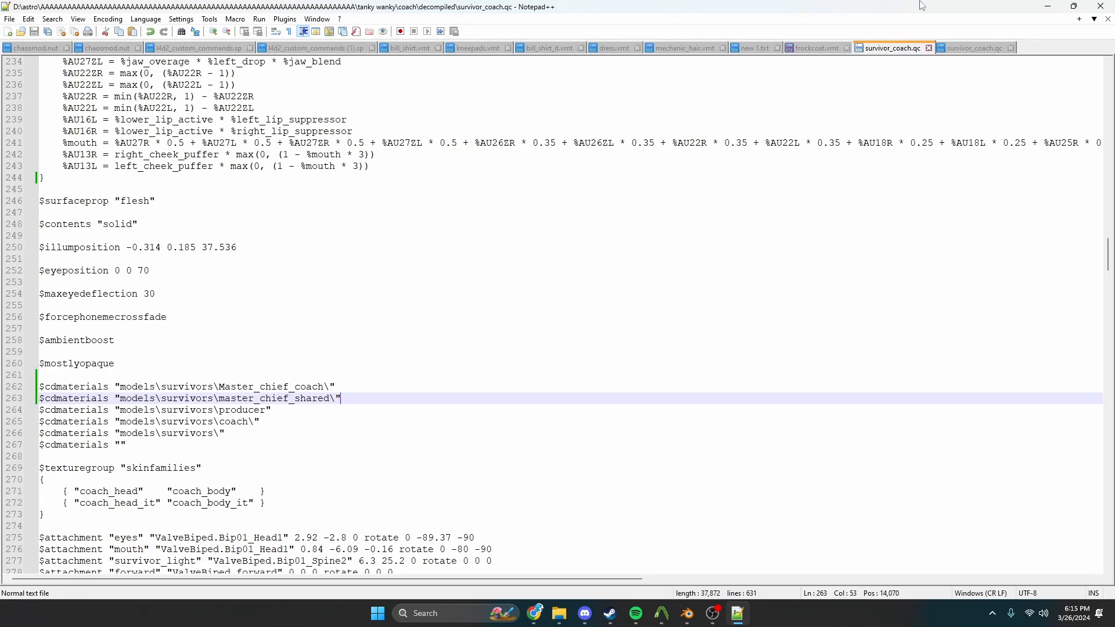
Switch to Crowbar's compile settings and set the QC input to tanky wanky\coach\decompiled\survivor_coach.qc
left_click(1048, 6)
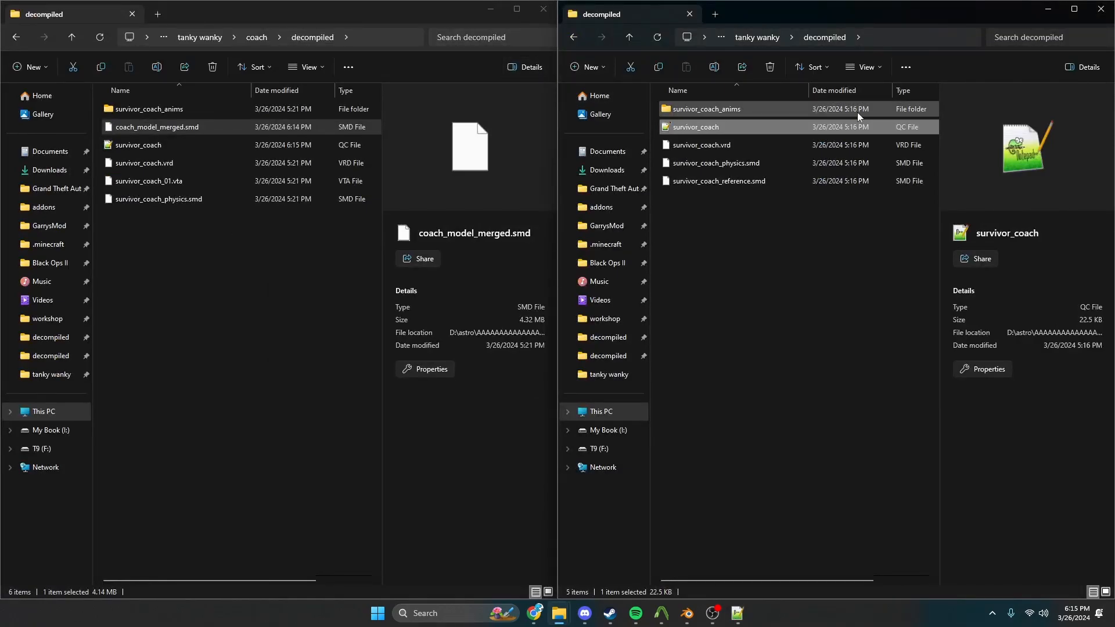
left_click(661, 613)
left_click(208, 20)
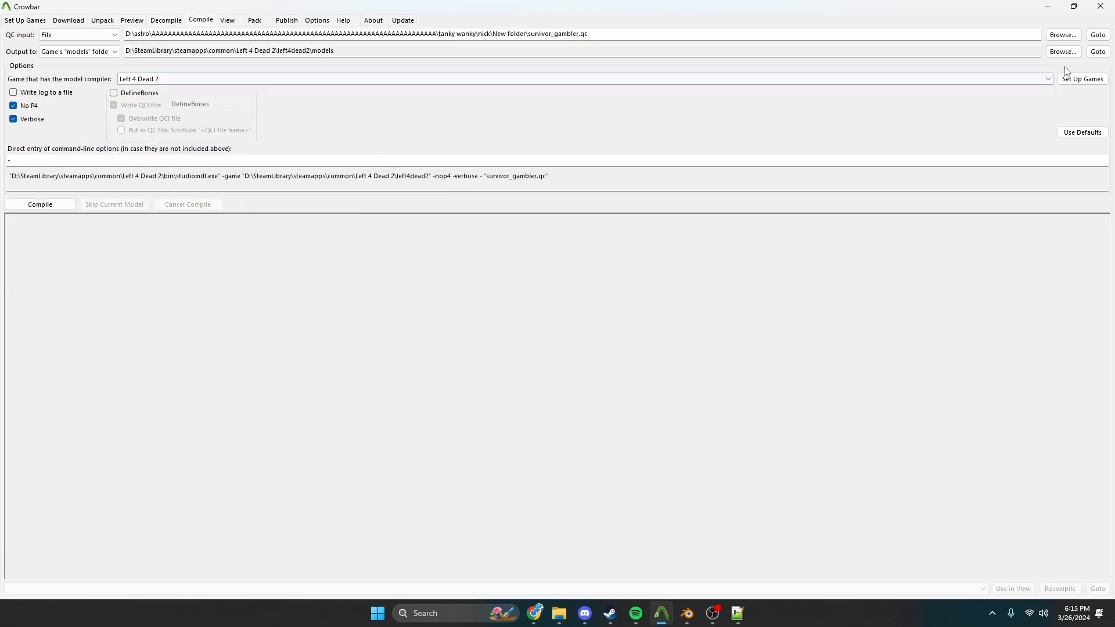
left_click(1063, 35)
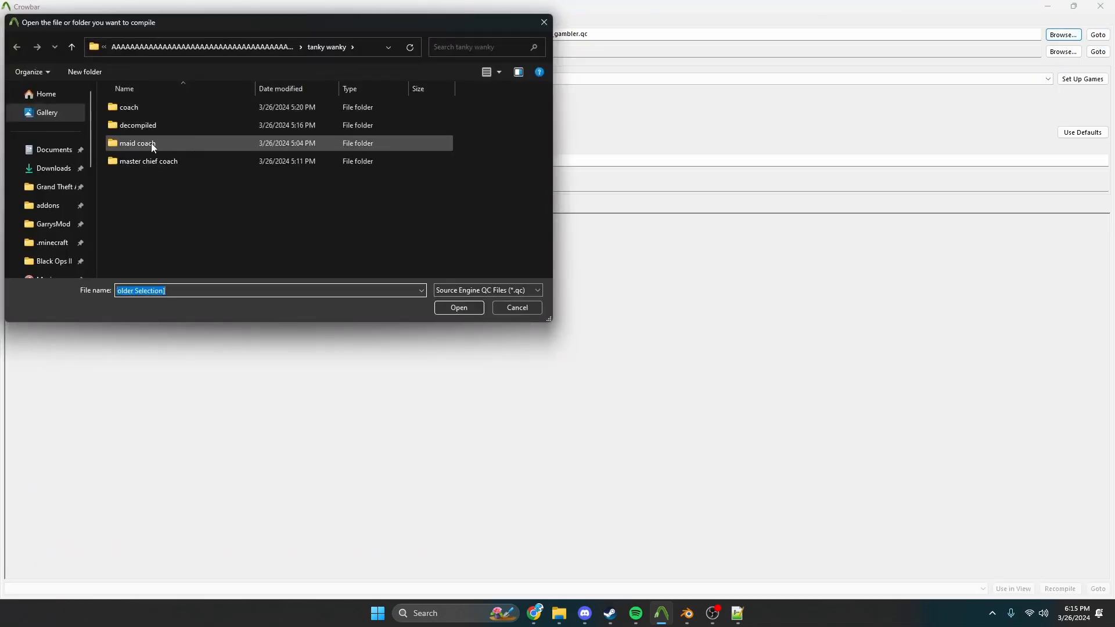
double_click(158, 112)
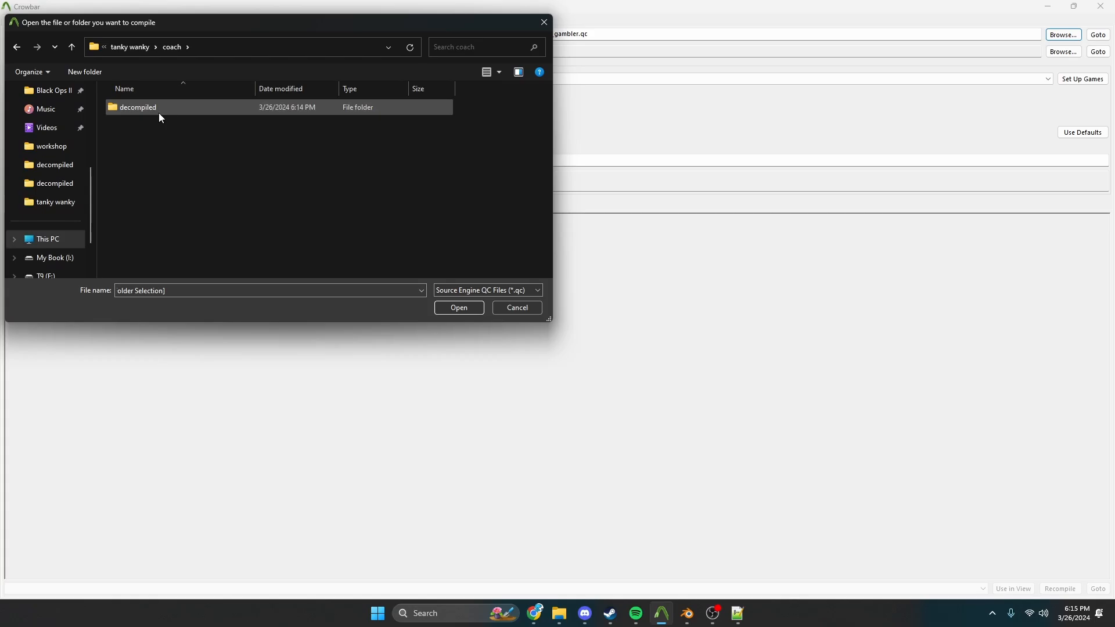
double_click(158, 113)
double_click(156, 122)
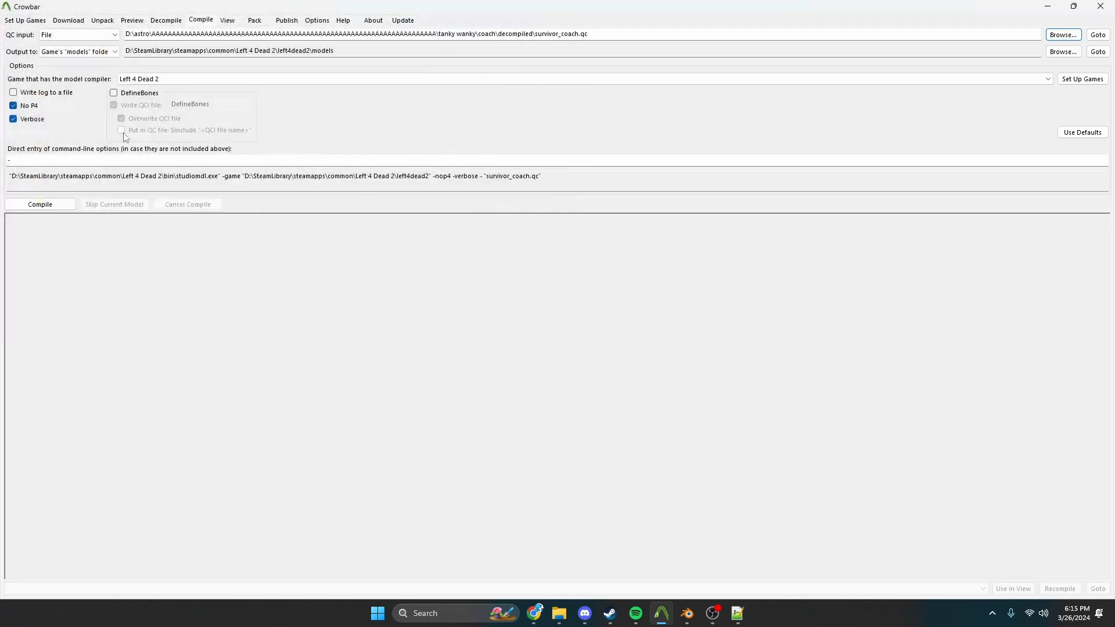
Compile survivor_coach.qc for Left 4 Dead 2 and check the compile log for errors
left_click(64, 207)
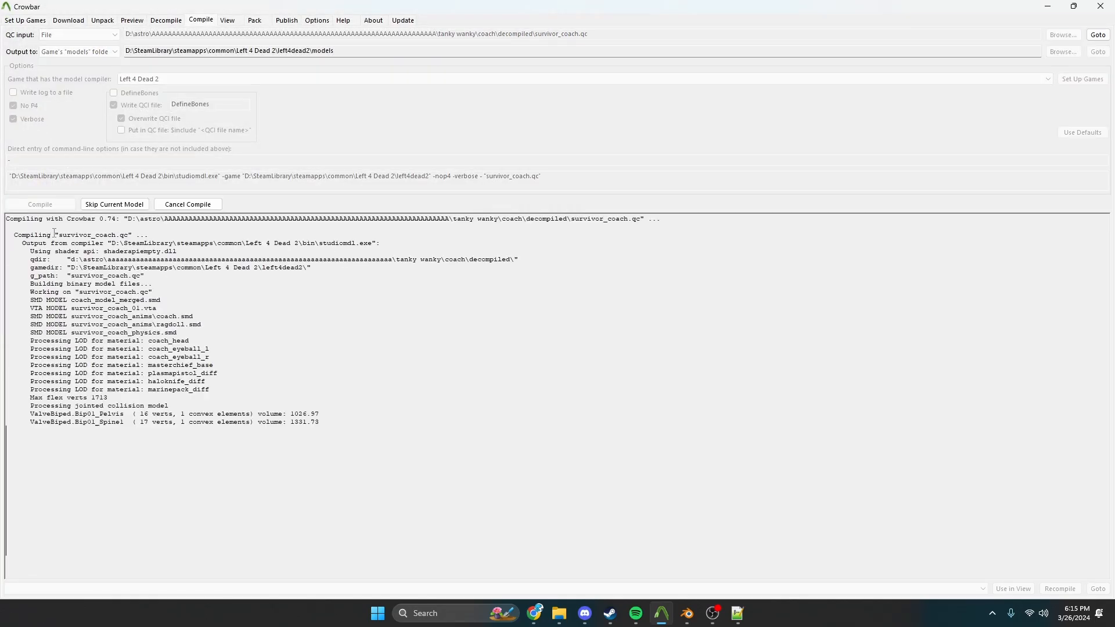
scroll(100, 465, "up", 10)
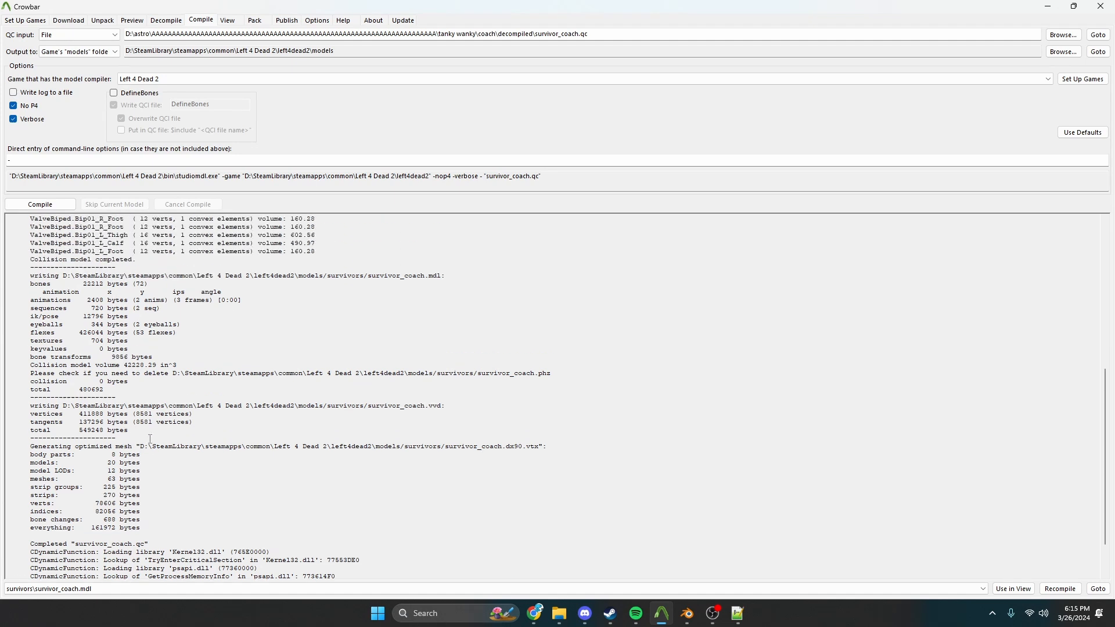
scroll(64, 538, "down", 10)
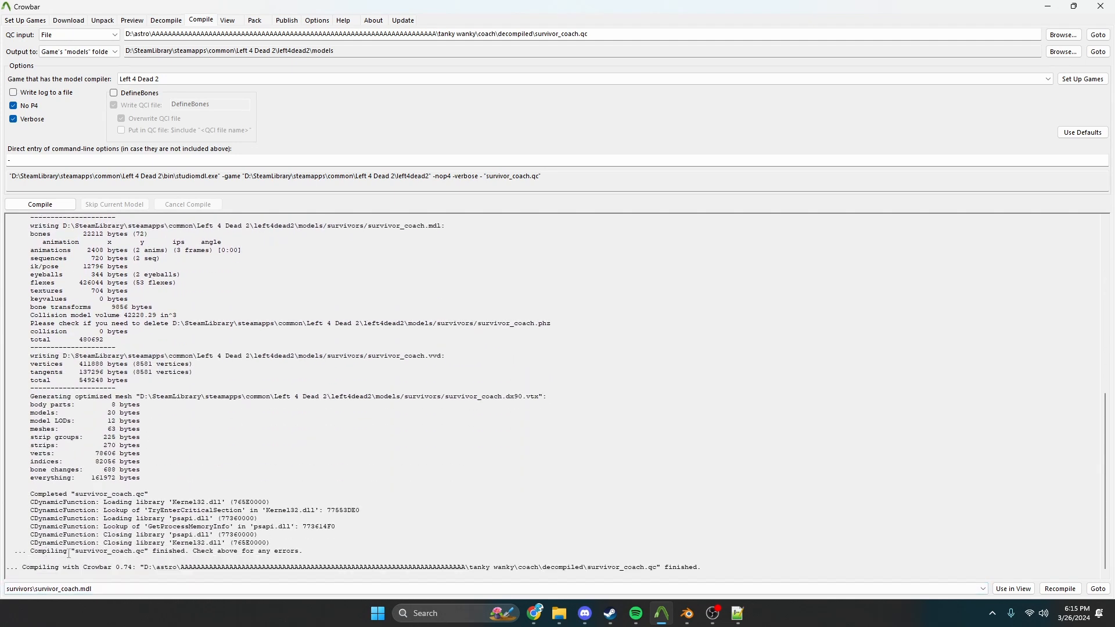
scroll(226, 558, "up", 13)
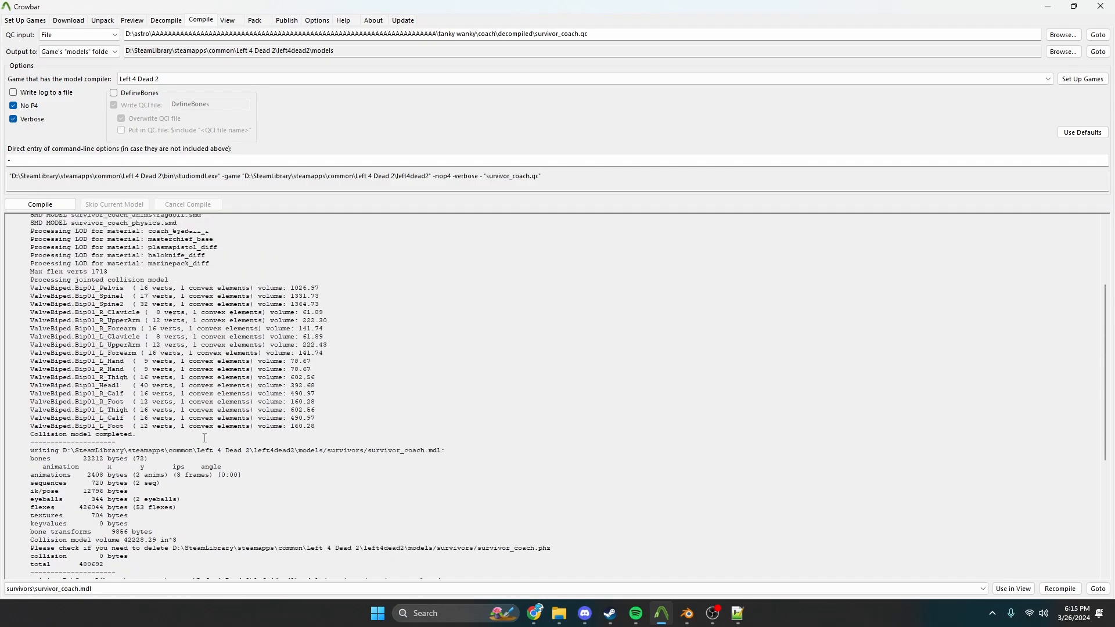
Review the end of the compile log, and open the master chief coach folder's models\survivors subfolder in File Explorer
scroll(202, 438, "down", 13)
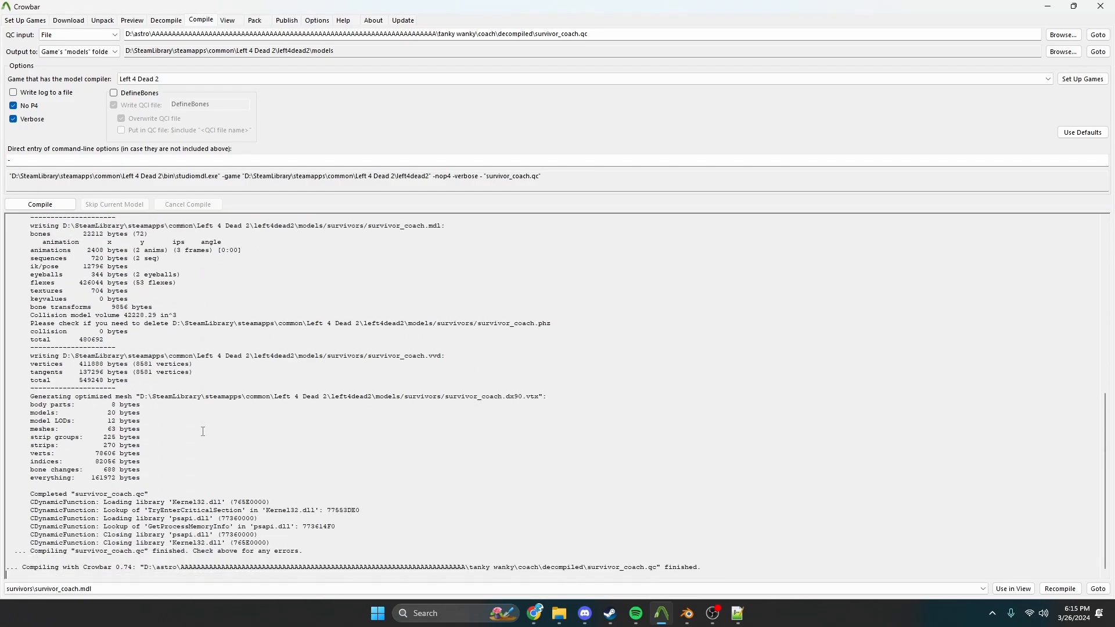
left_click(531, 570)
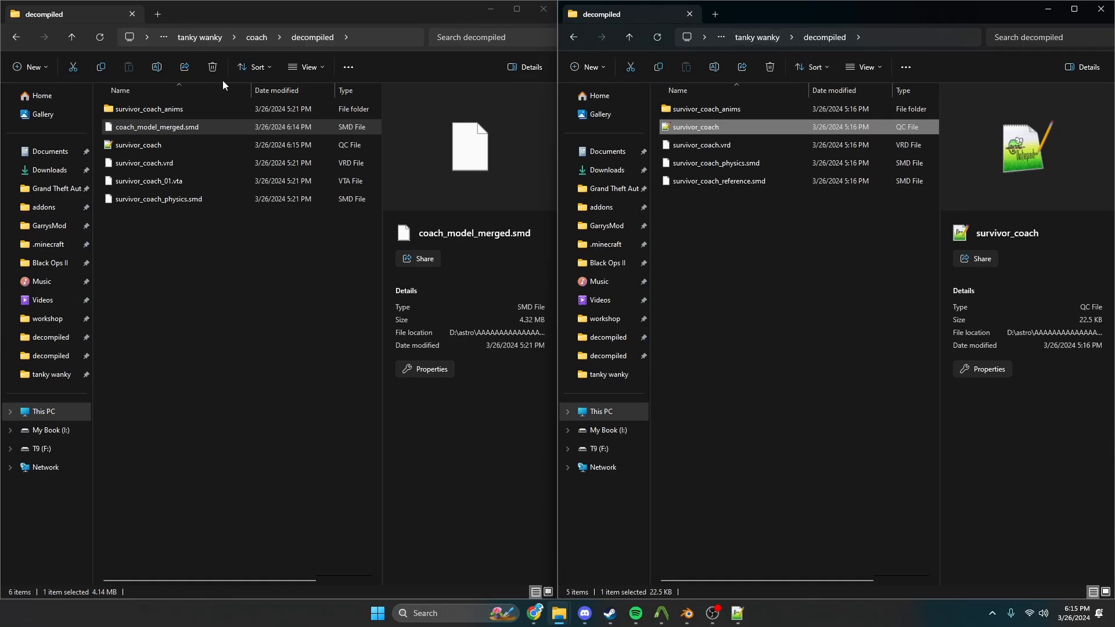
left_click(251, 39)
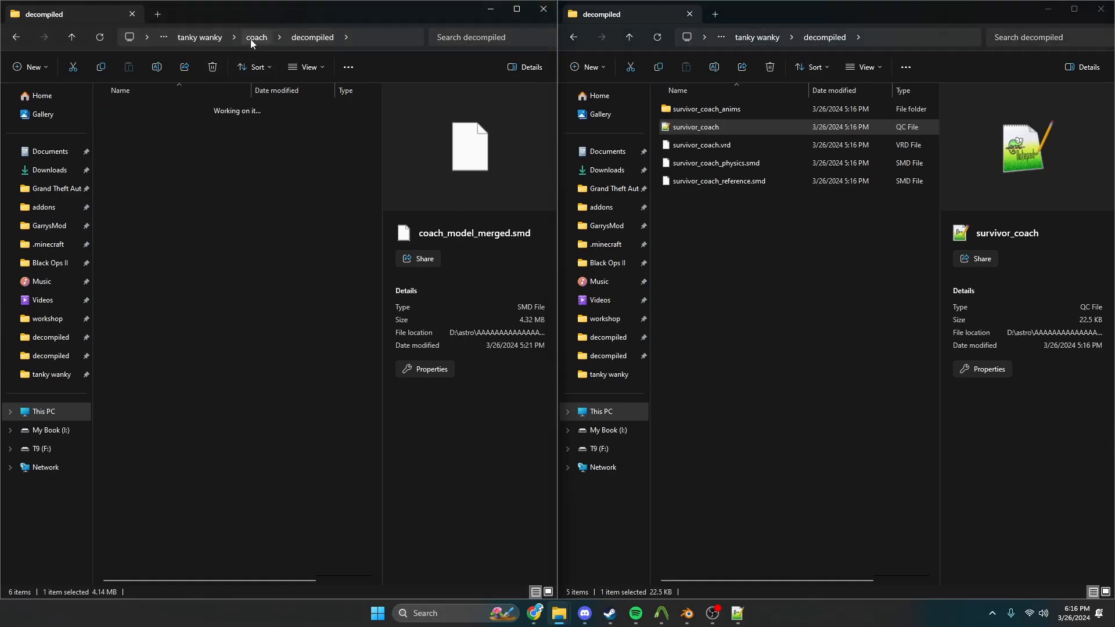
left_click(218, 38)
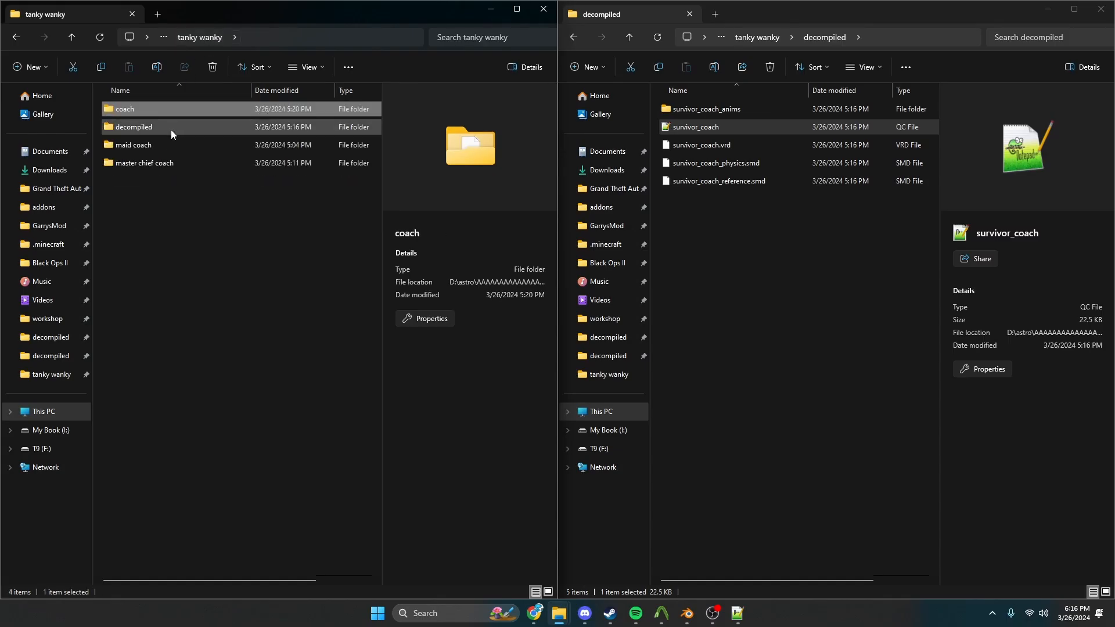
left_click(172, 145)
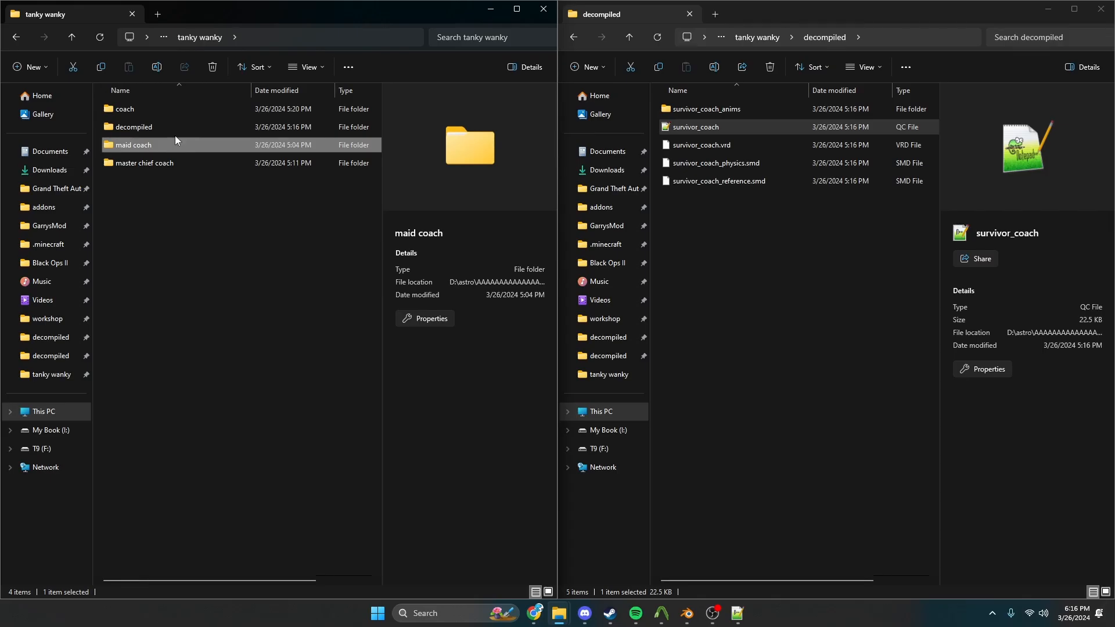
mouse_move(161, 150)
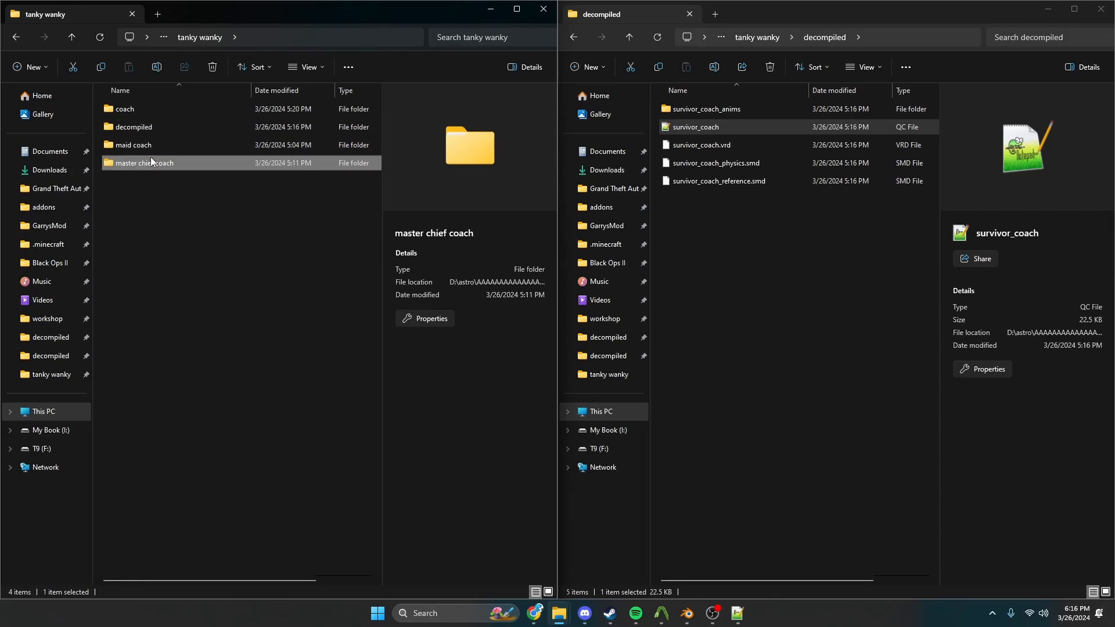
double_click(151, 157)
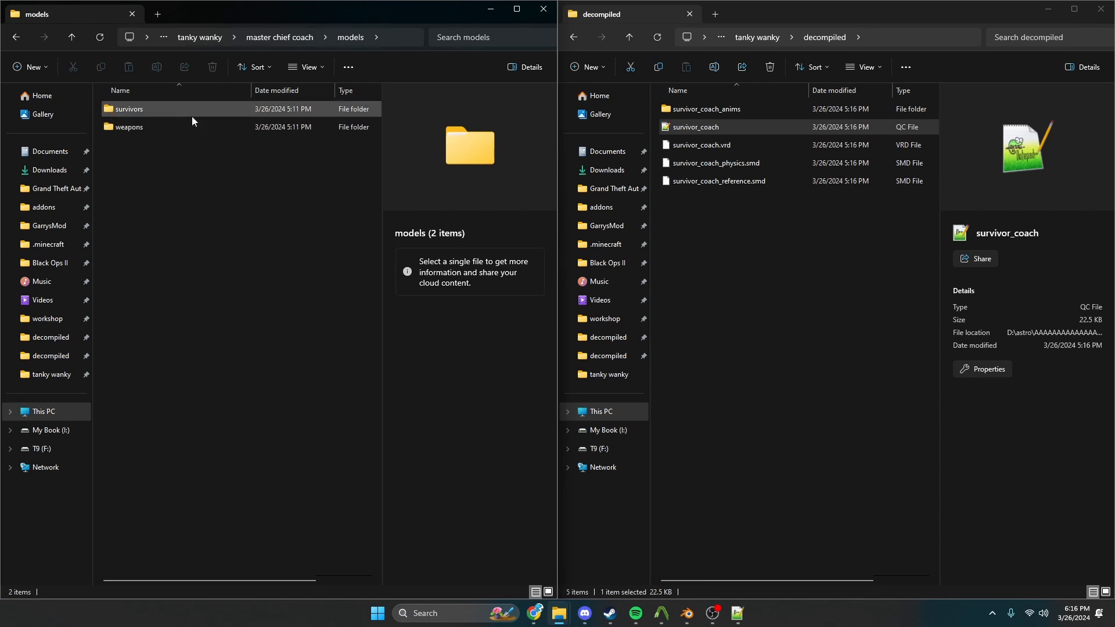
double_click(192, 116)
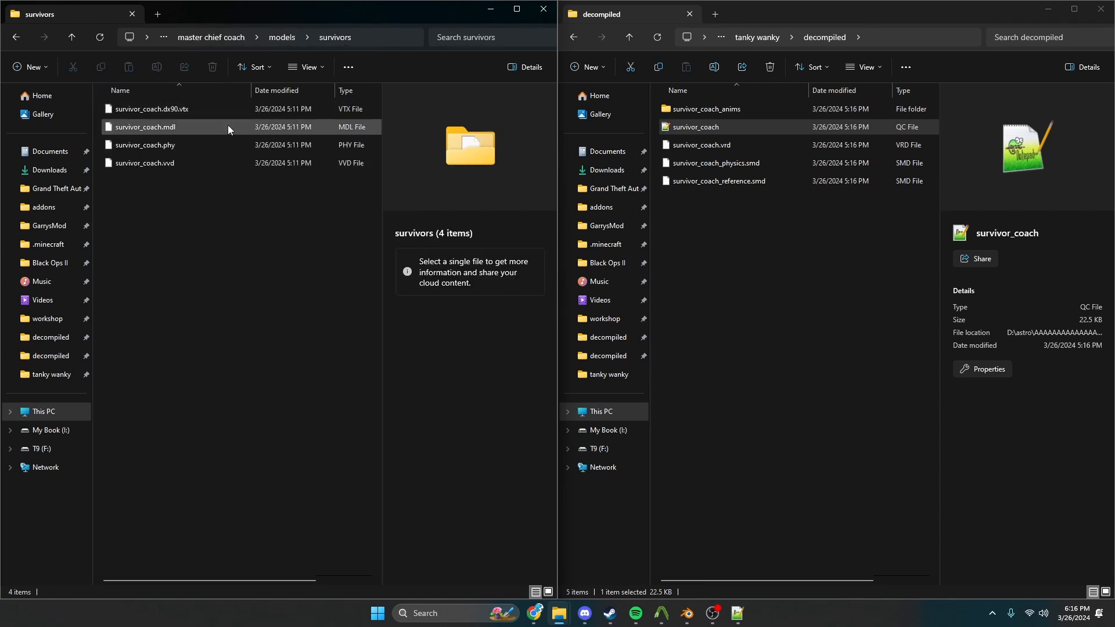
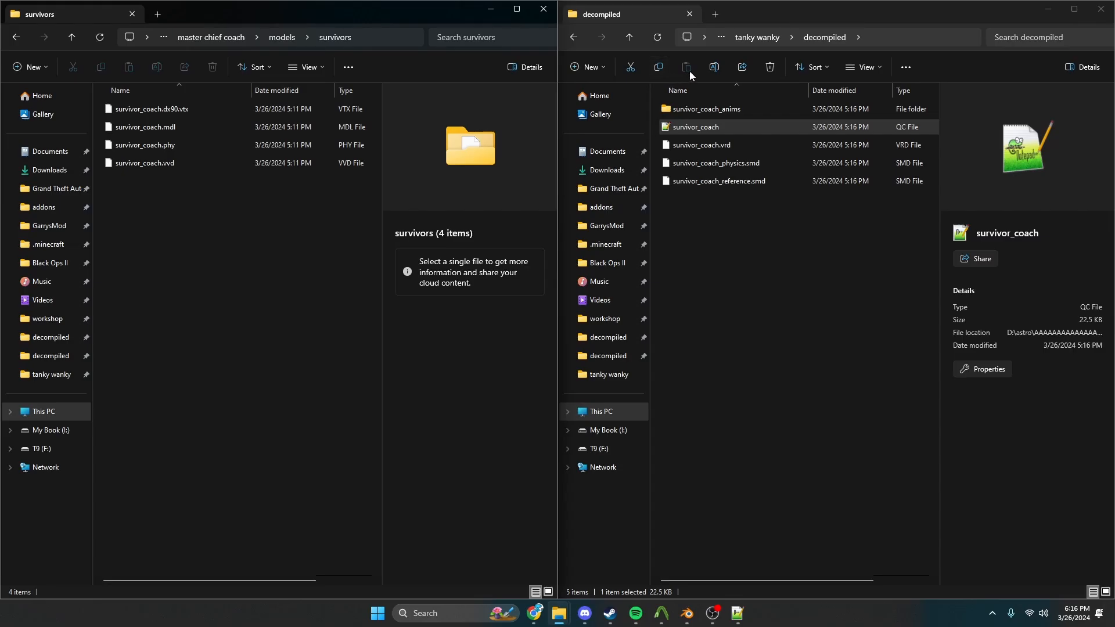
Check the compile output path in Crowbar and open Left 4 Dead 2\left4dead2\models\survivors in the second File Explorer window
left_click(758, 37)
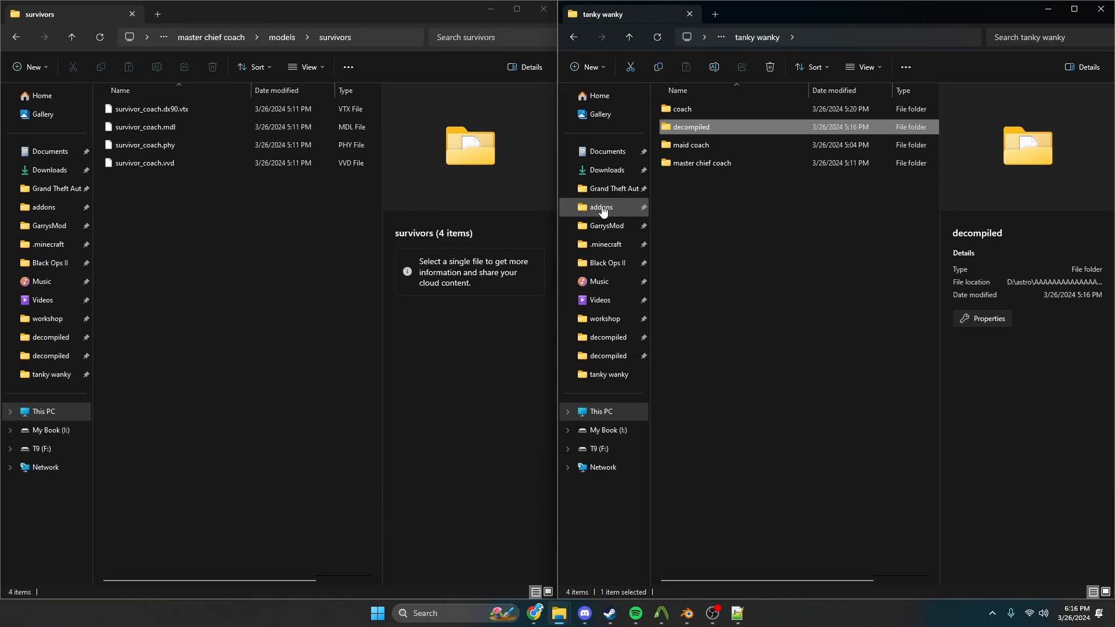
left_click(635, 613)
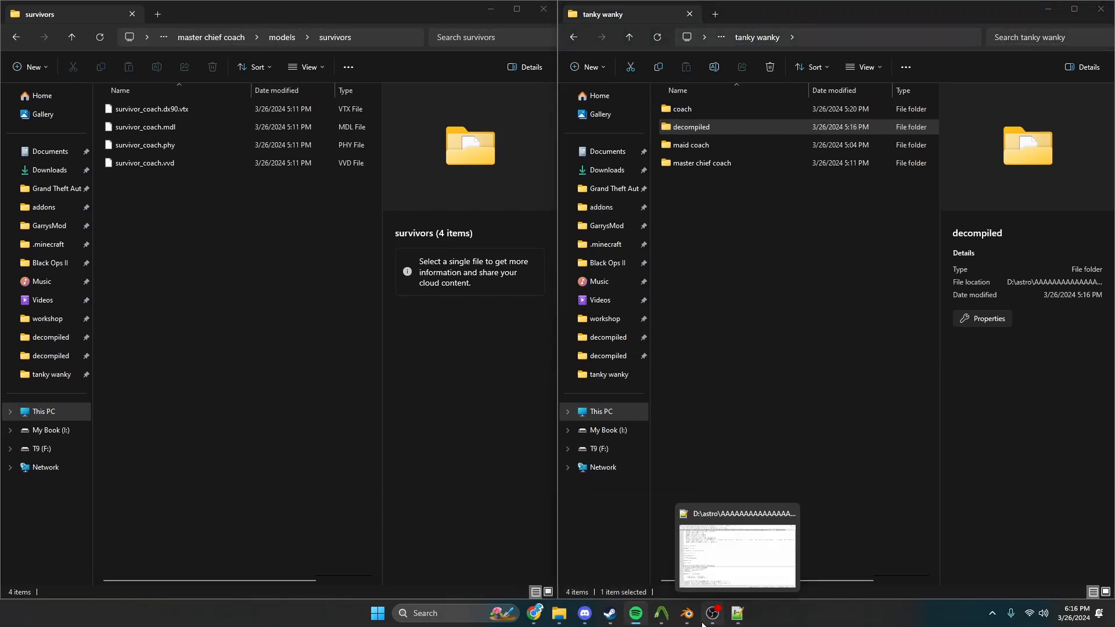
left_click(667, 617)
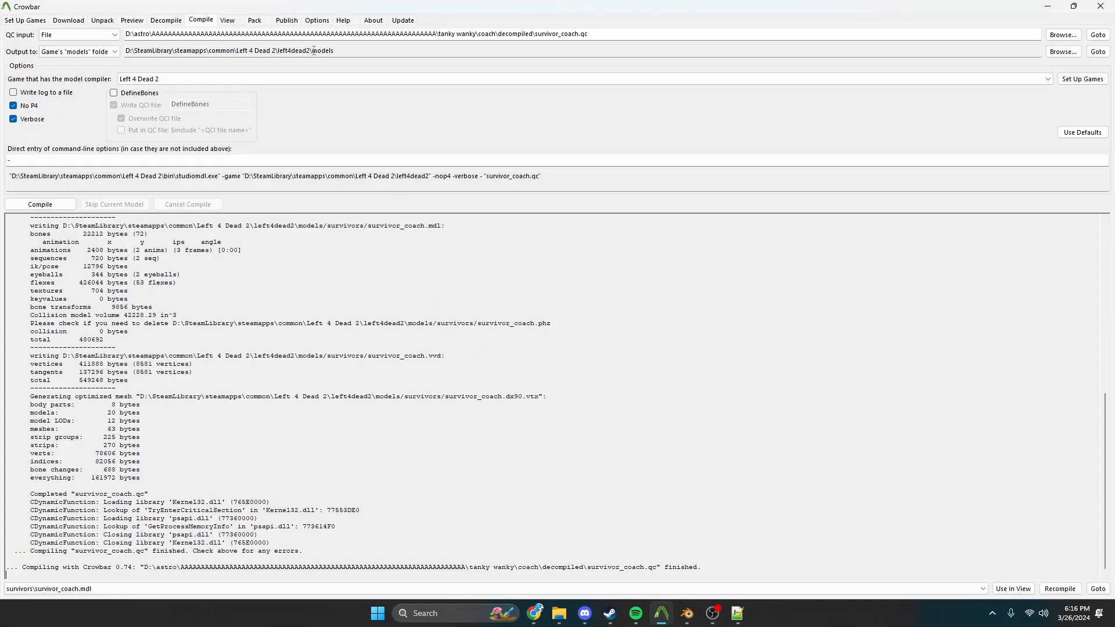
mouse_move(559, 613)
left_click(490, 549)
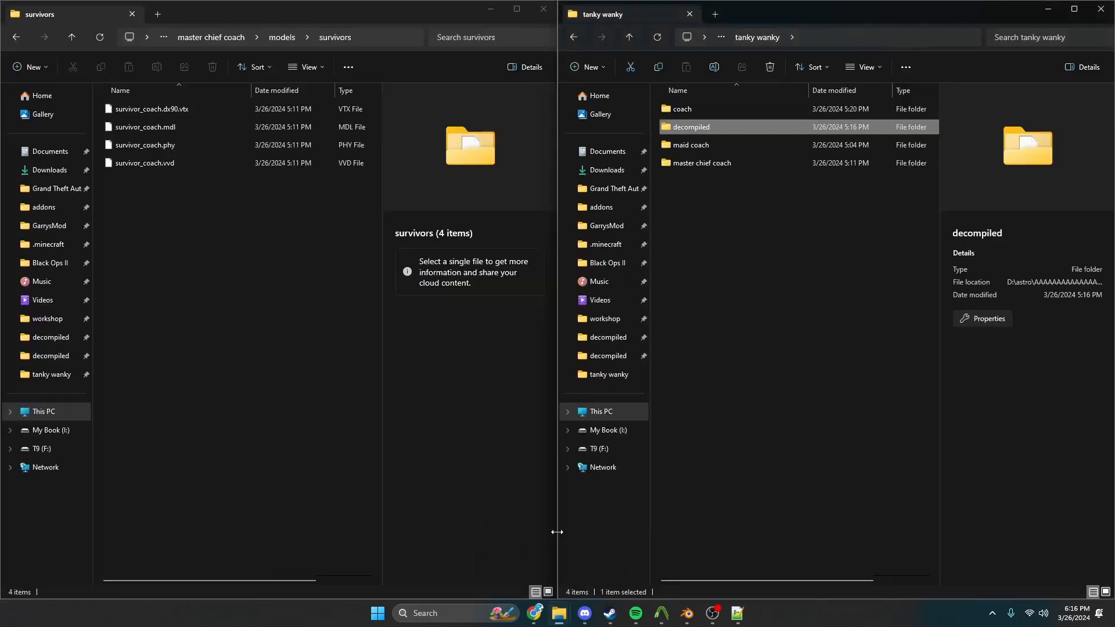
left_click(604, 208)
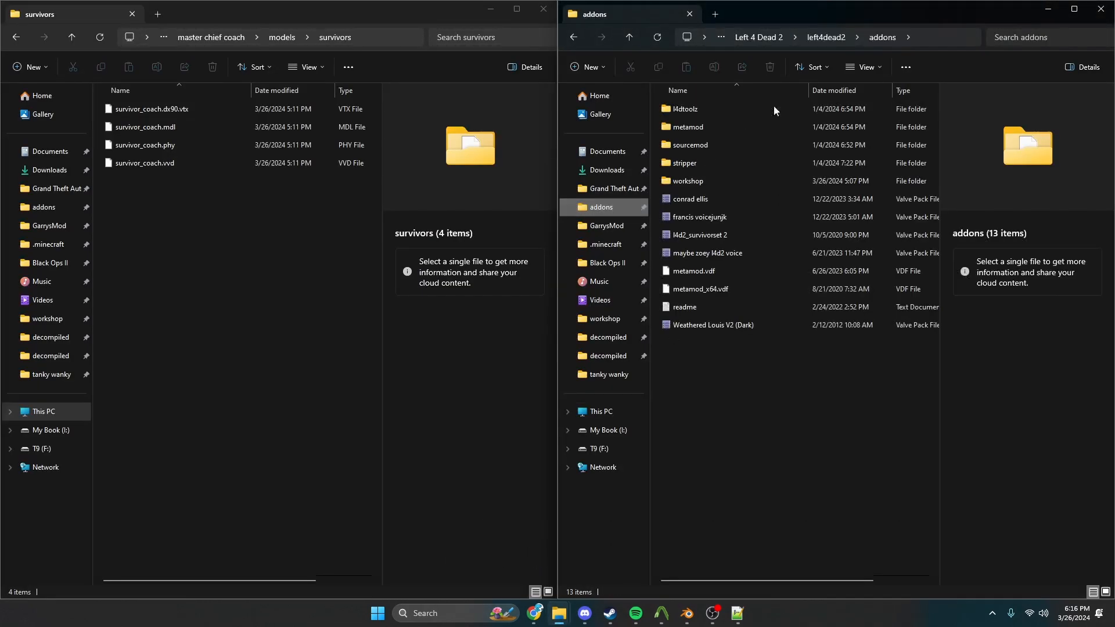
left_click(824, 38)
double_click(701, 329)
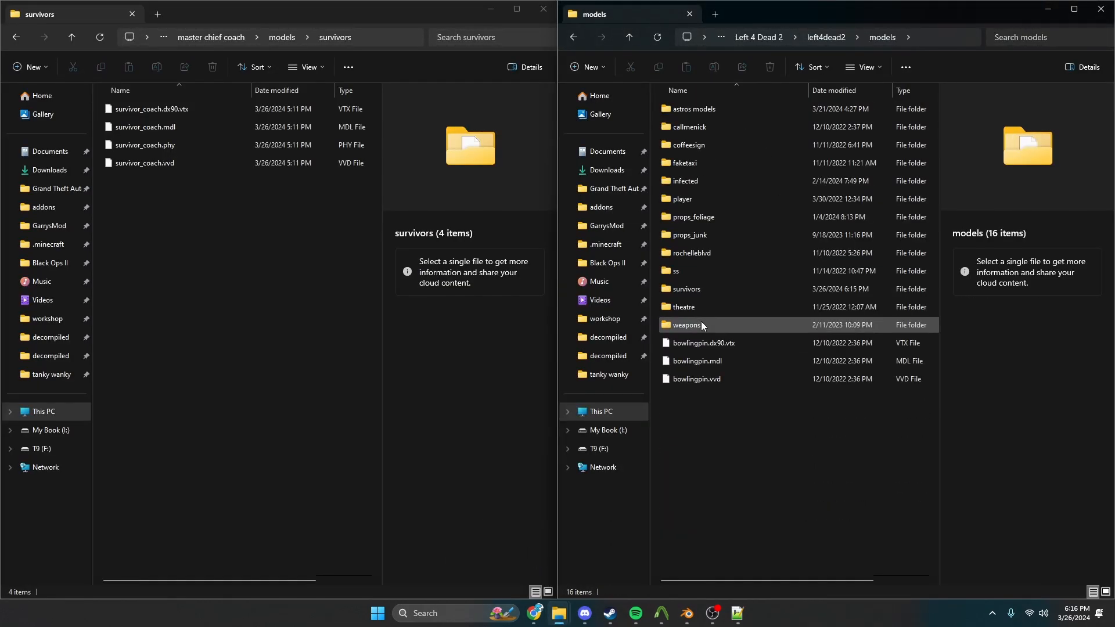
double_click(705, 291)
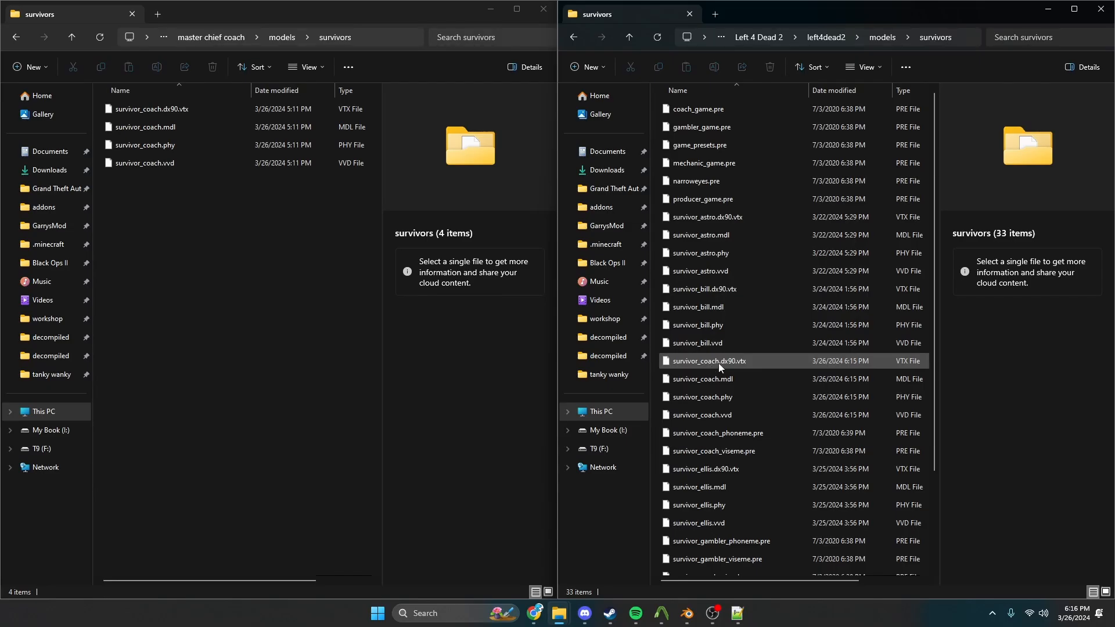
Move the four compiled survivor_coach dx90.vtx, mdl, phy and vvd files into the mod's survivors folder, replacing the existing ones, and return to tanky wanky
left_click_drag(718, 363, 713, 417)
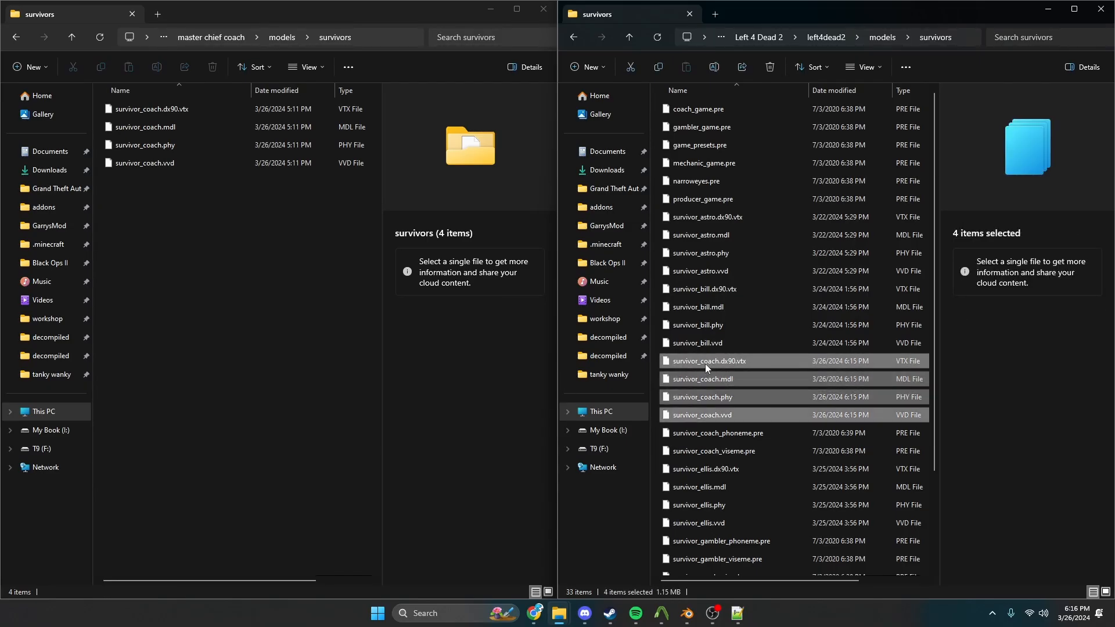
left_click_drag(705, 363, 296, 283)
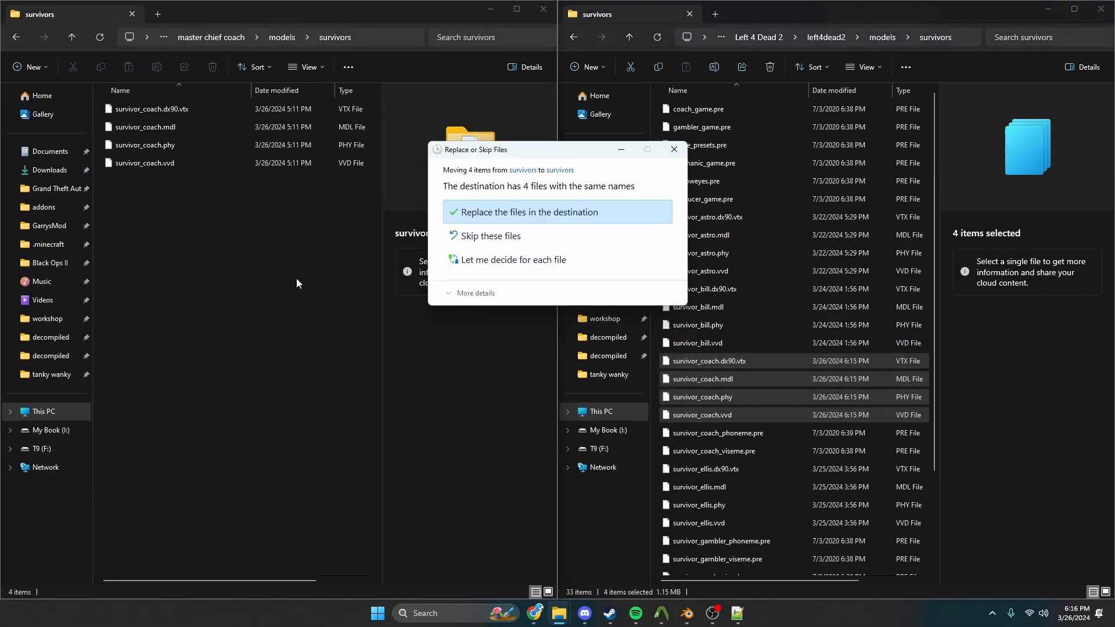
left_click(498, 216)
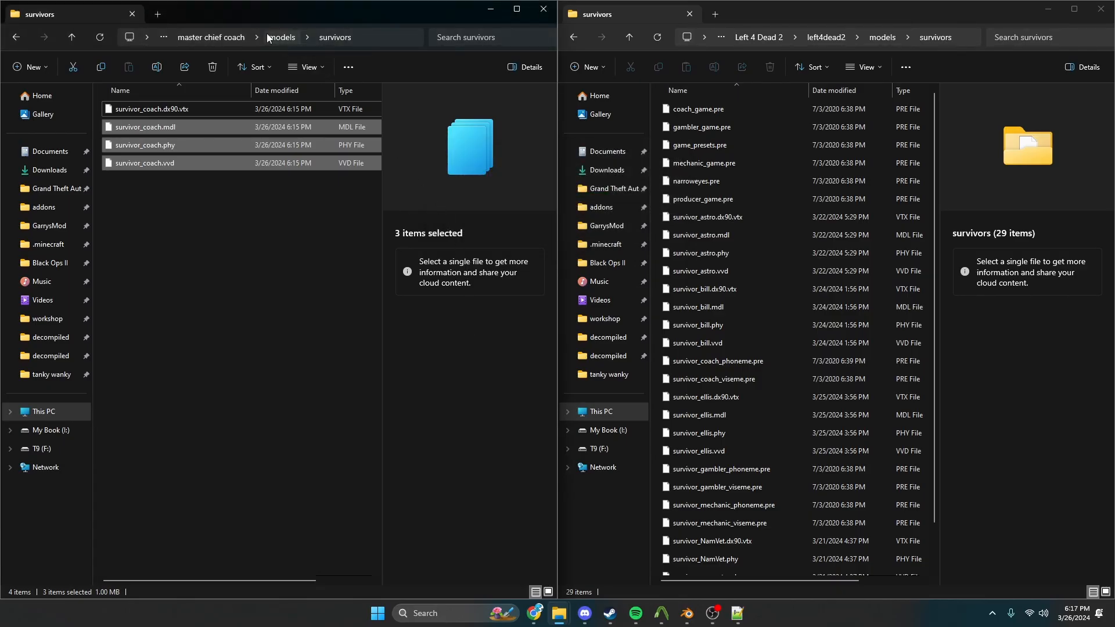
left_click(228, 39)
left_click(217, 39)
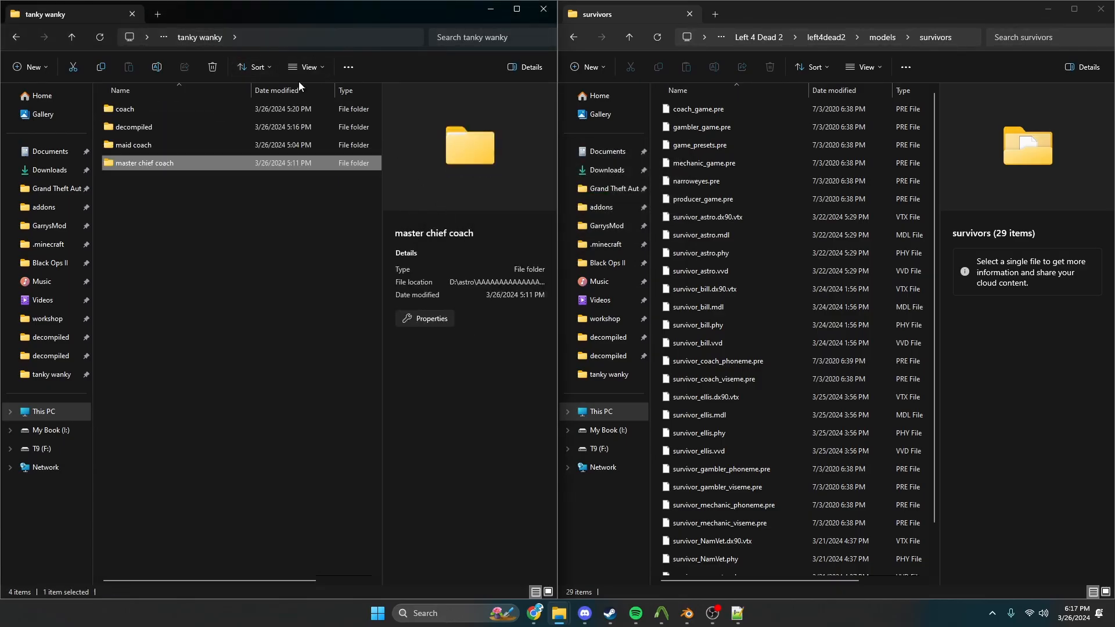
Pack the master chief coach folder into a VPK with Crowbar
left_click(669, 611)
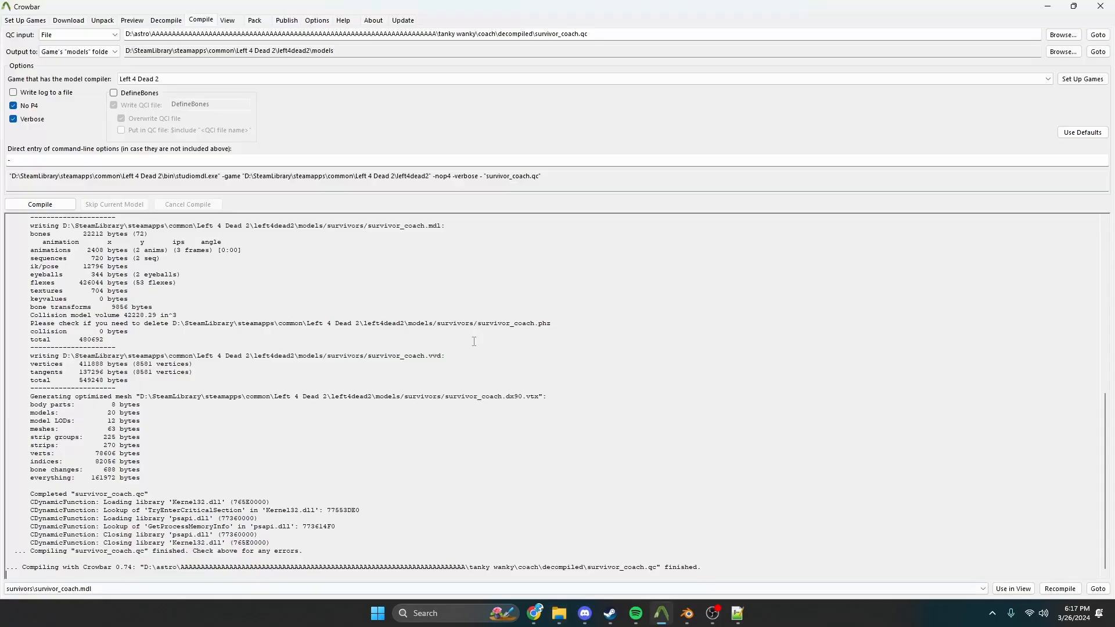
left_click(255, 21)
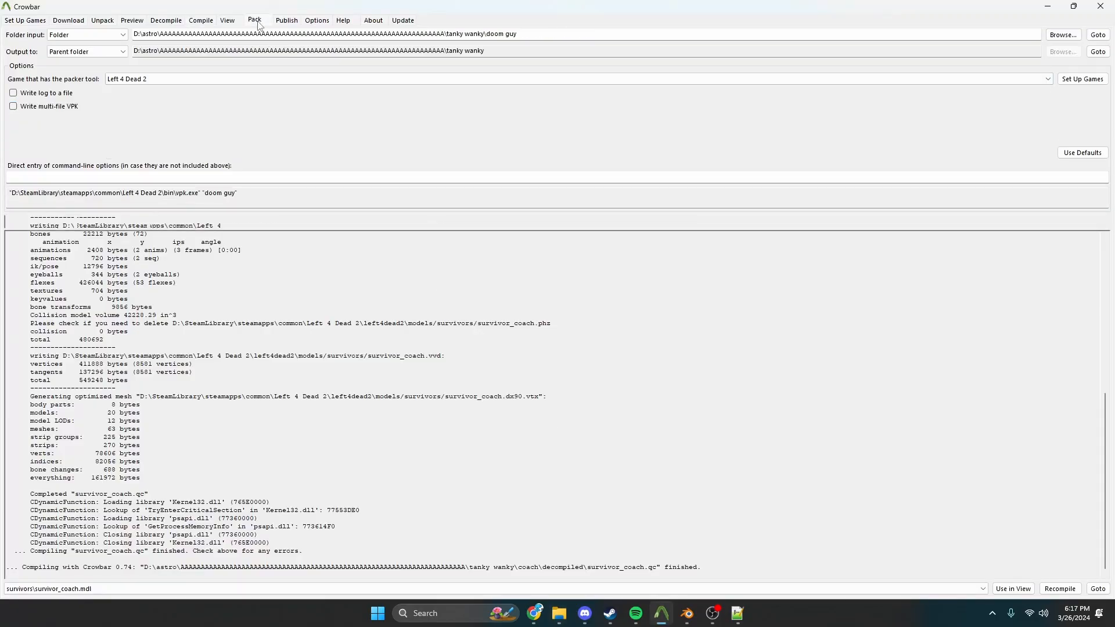
left_click(1063, 35)
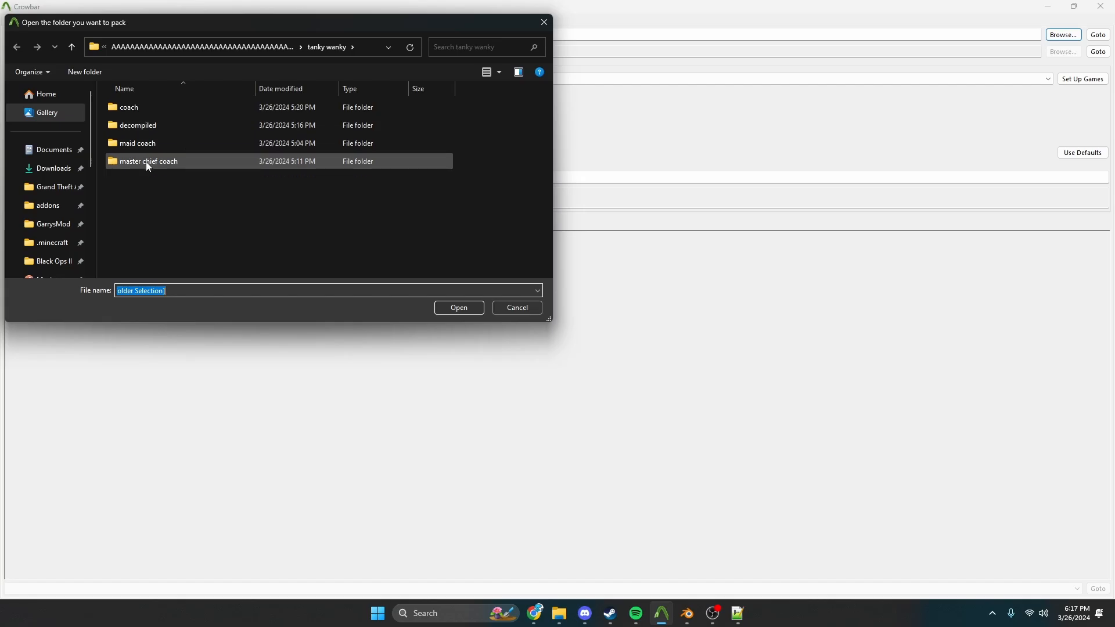
left_click(186, 163)
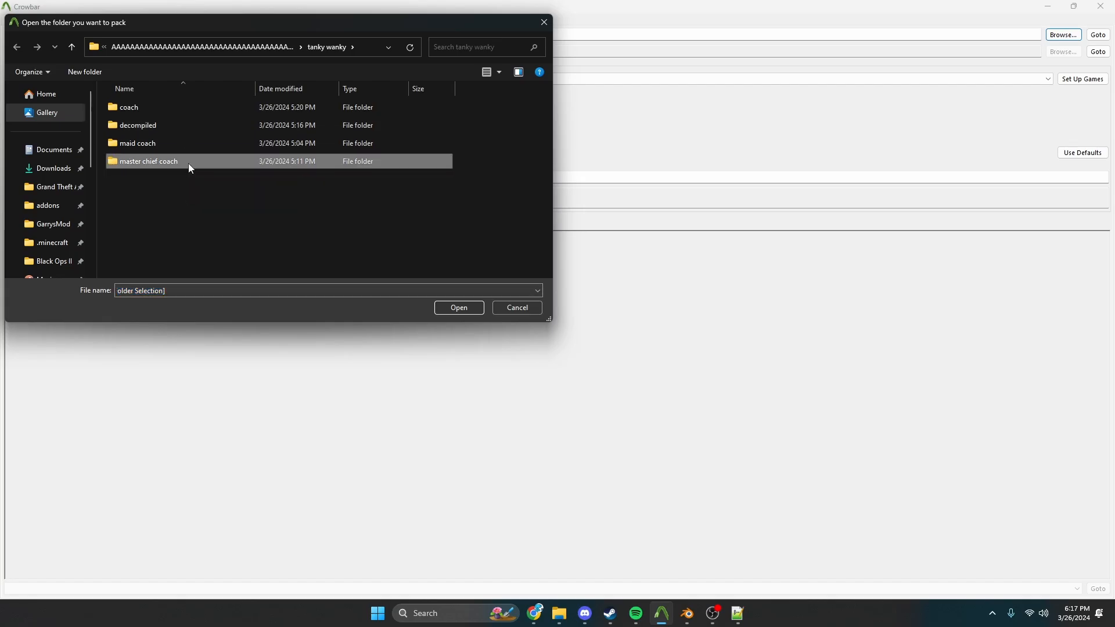
left_click(470, 308)
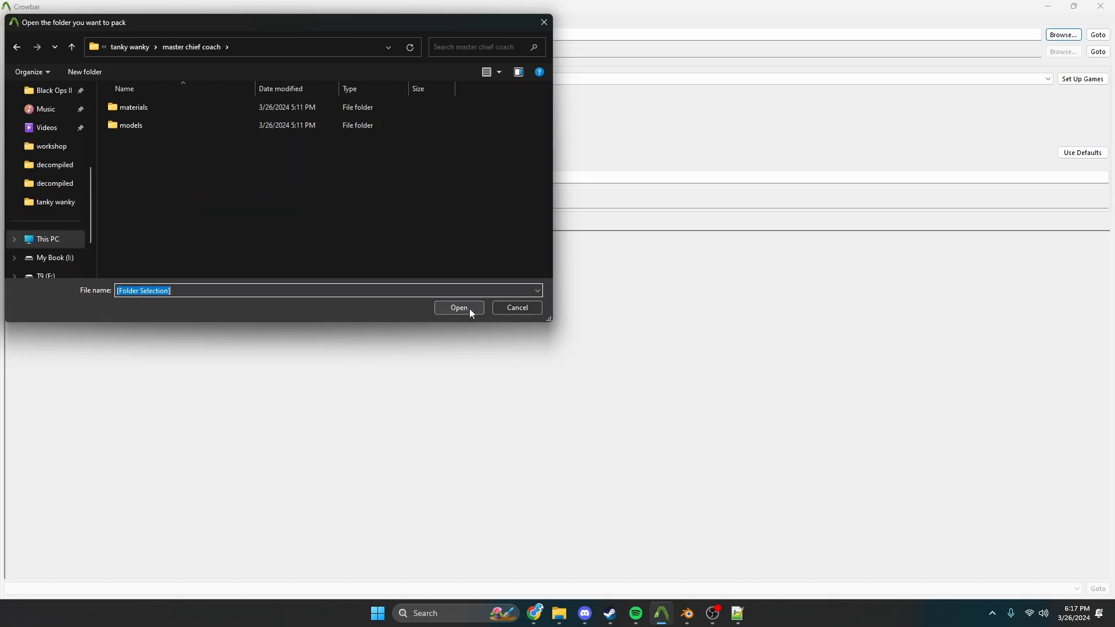
left_click(470, 308)
left_click(39, 222)
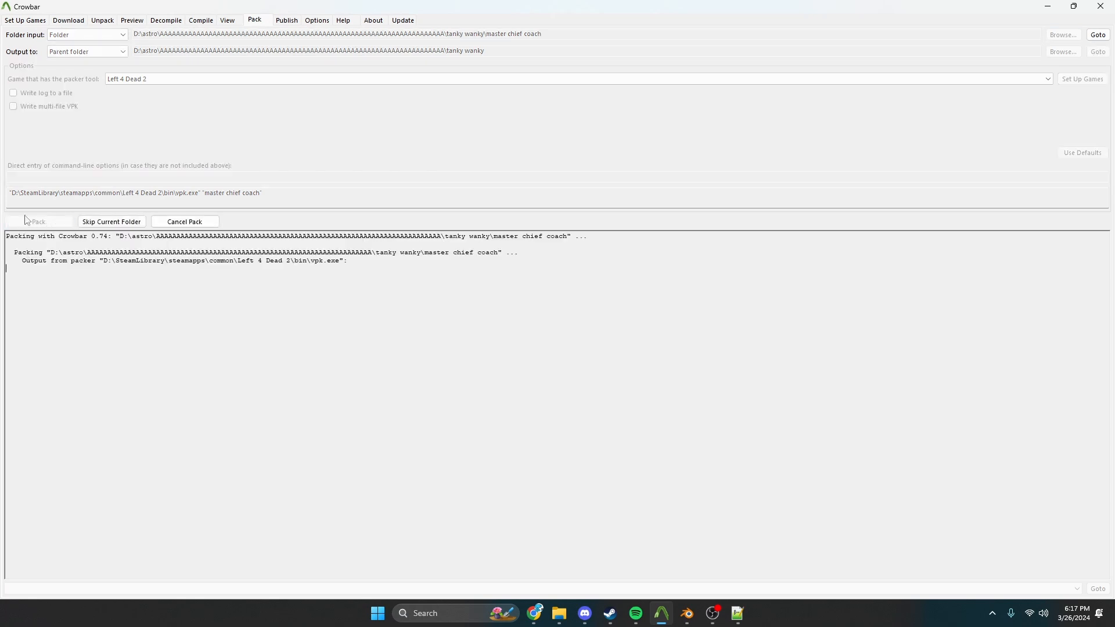
Copy the master chief coach Valve Pack file from the tanky wanky folder into the Left 4 Dead 2 addons folder
left_click(559, 613)
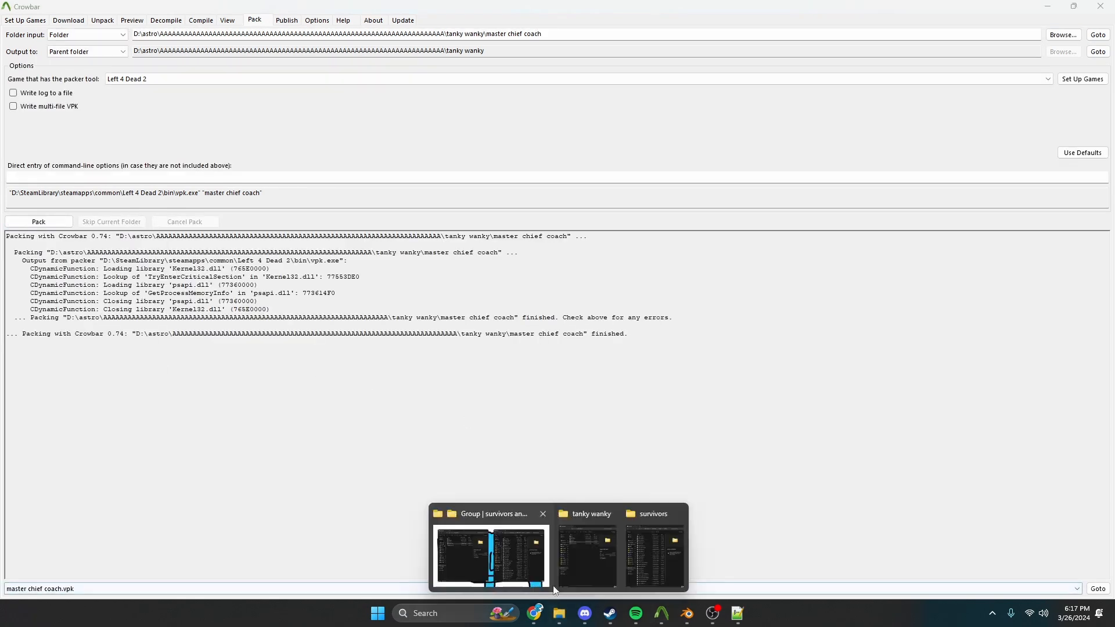
left_click(550, 586)
left_click(182, 186)
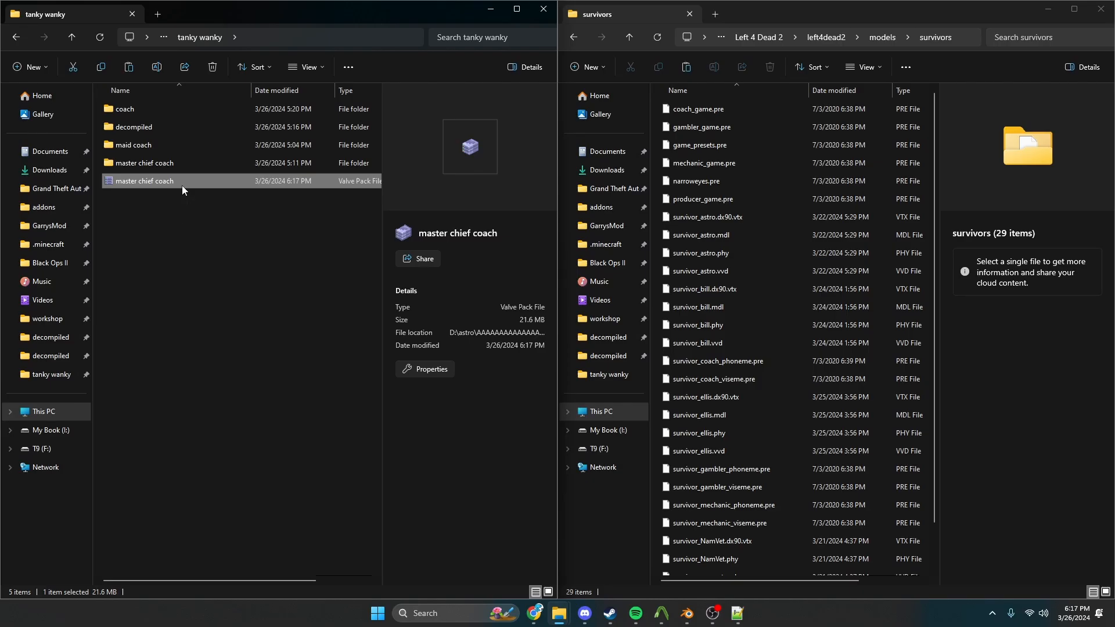
left_click(601, 207)
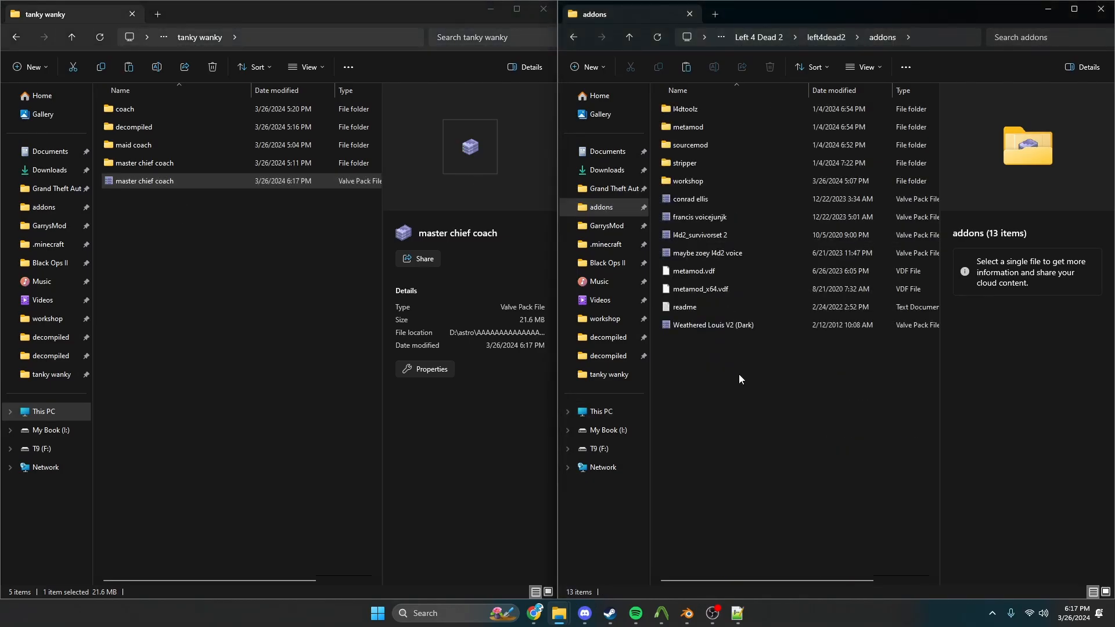
key("ctrl+v")
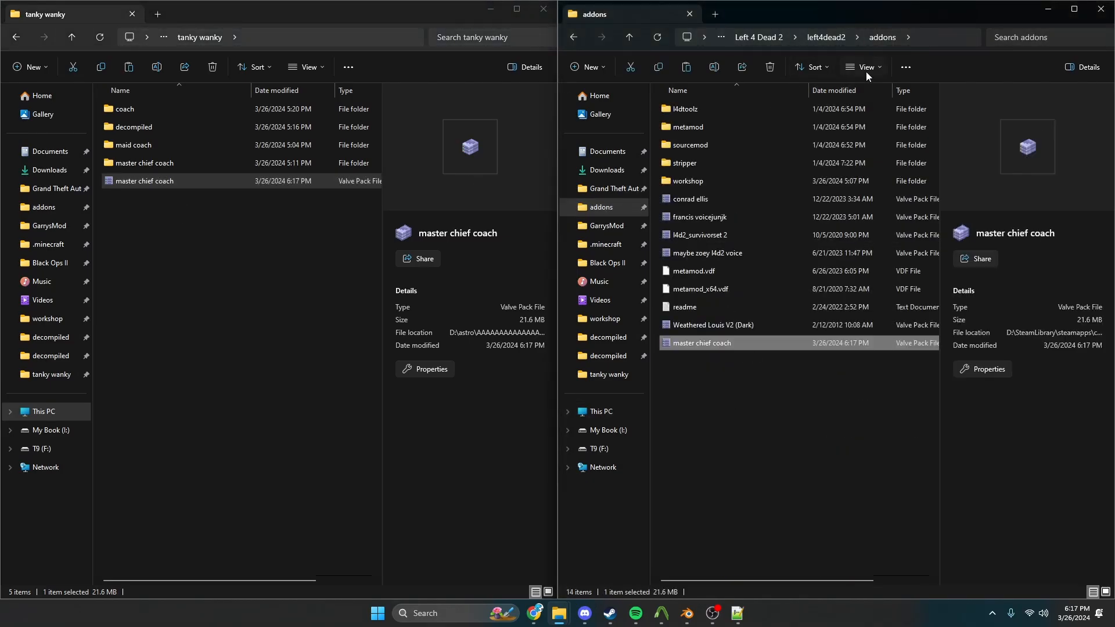
Launch Left 4 Dead 2 from the Steam library, dismiss the plug-in warning and open the game's add-ons list
mouse_move(610, 613)
left_click(553, 524)
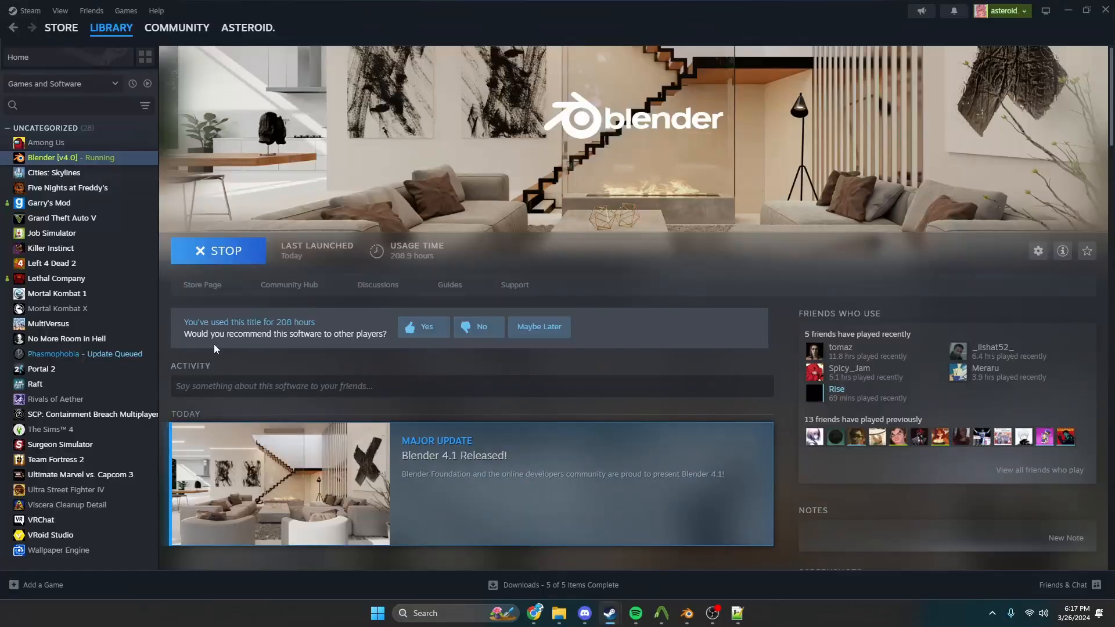
left_click(132, 280)
left_click(134, 263)
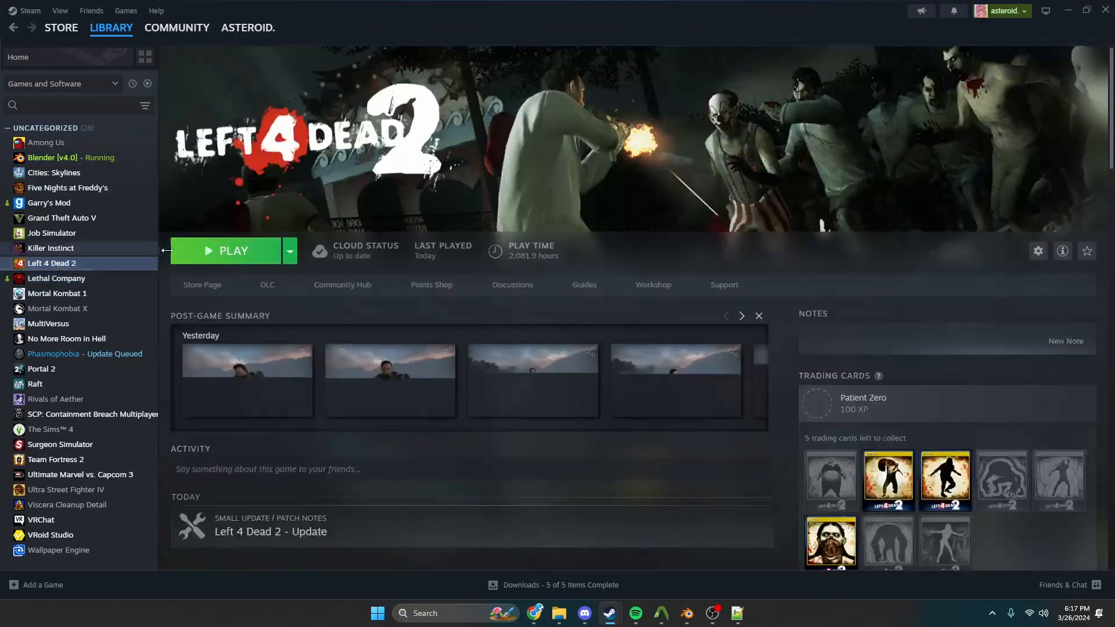
left_click(228, 251)
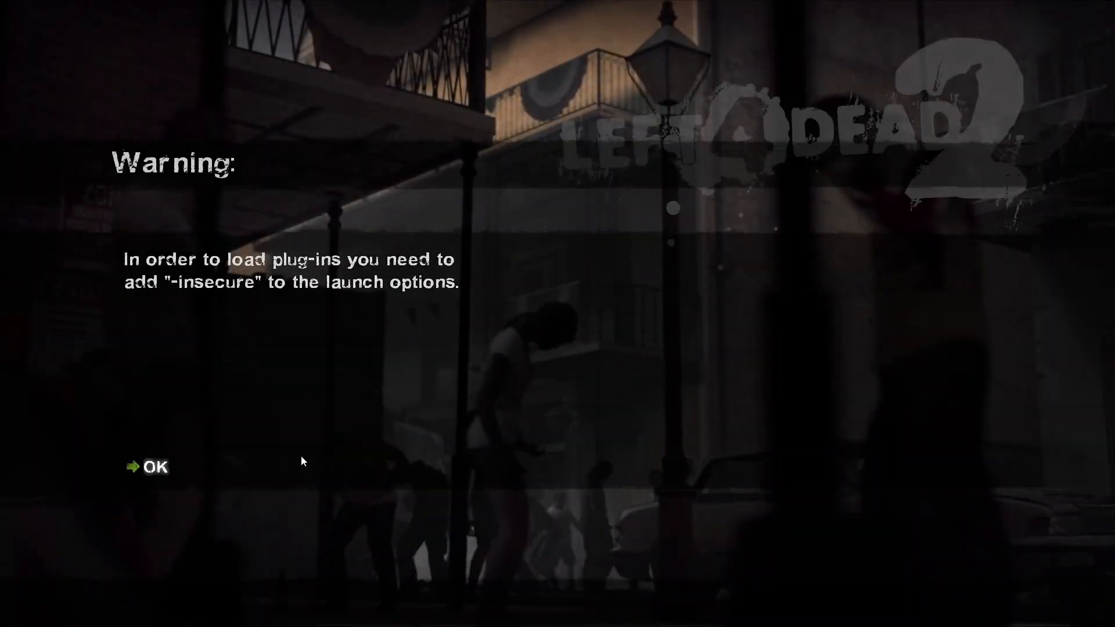
key("Return")
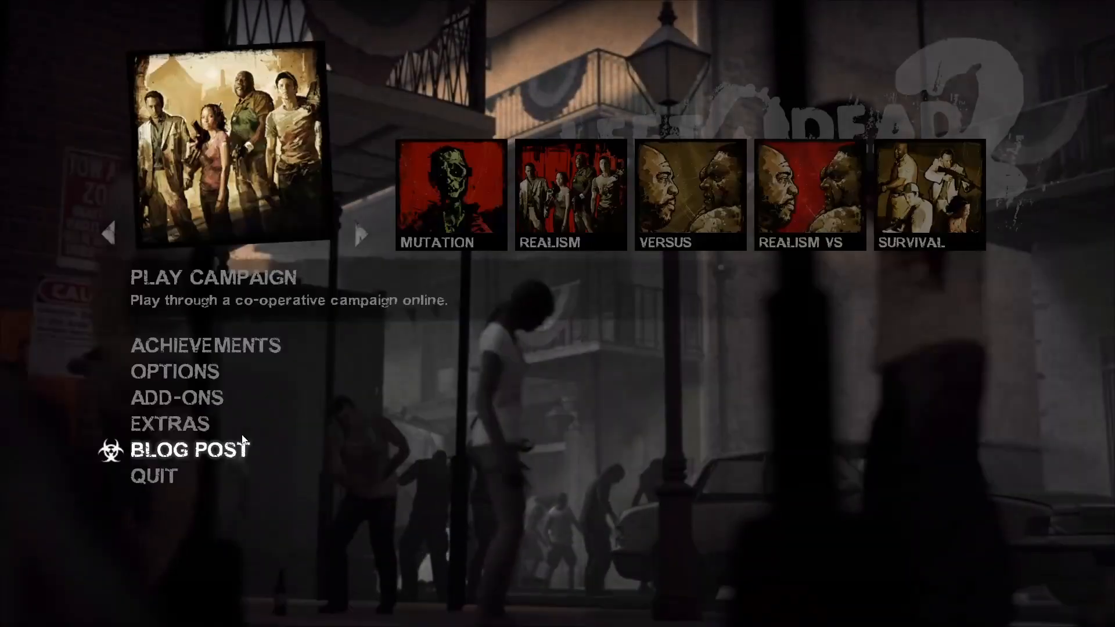
left_click(215, 399)
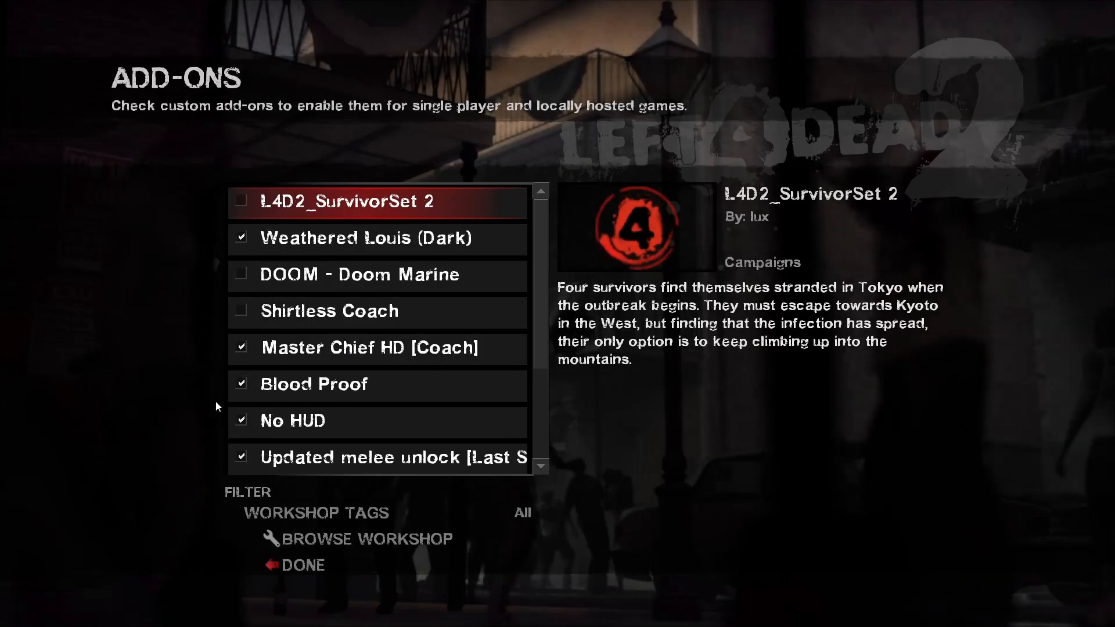
Disable the Master Chief HD [Coach] add-on and leave the add-ons list
left_click(341, 356)
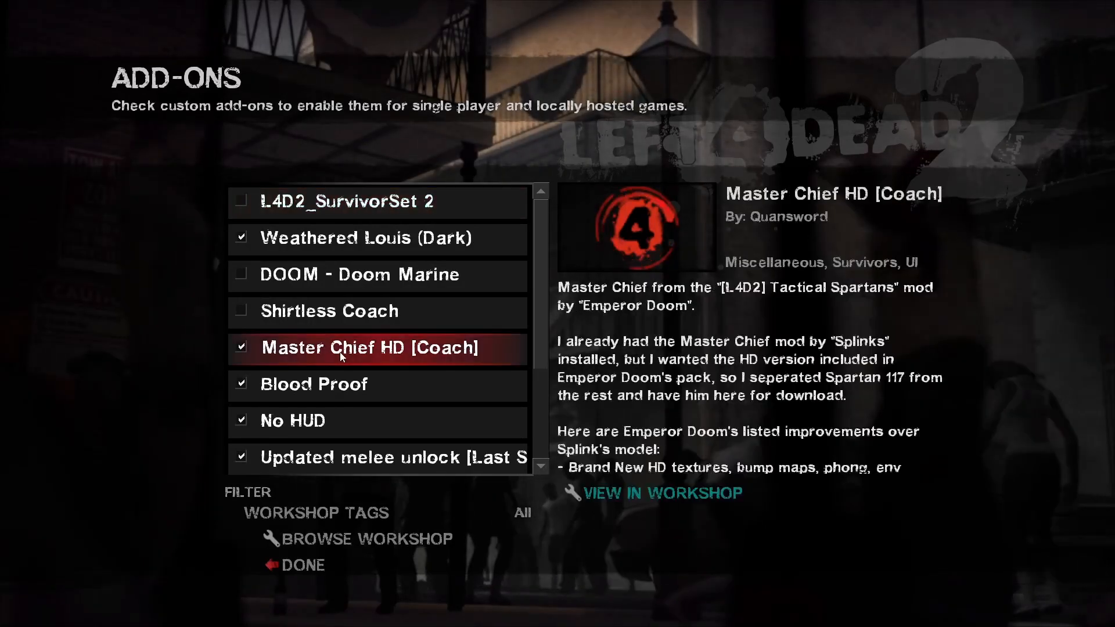
left_click(243, 347)
scroll(349, 388, "down", 3)
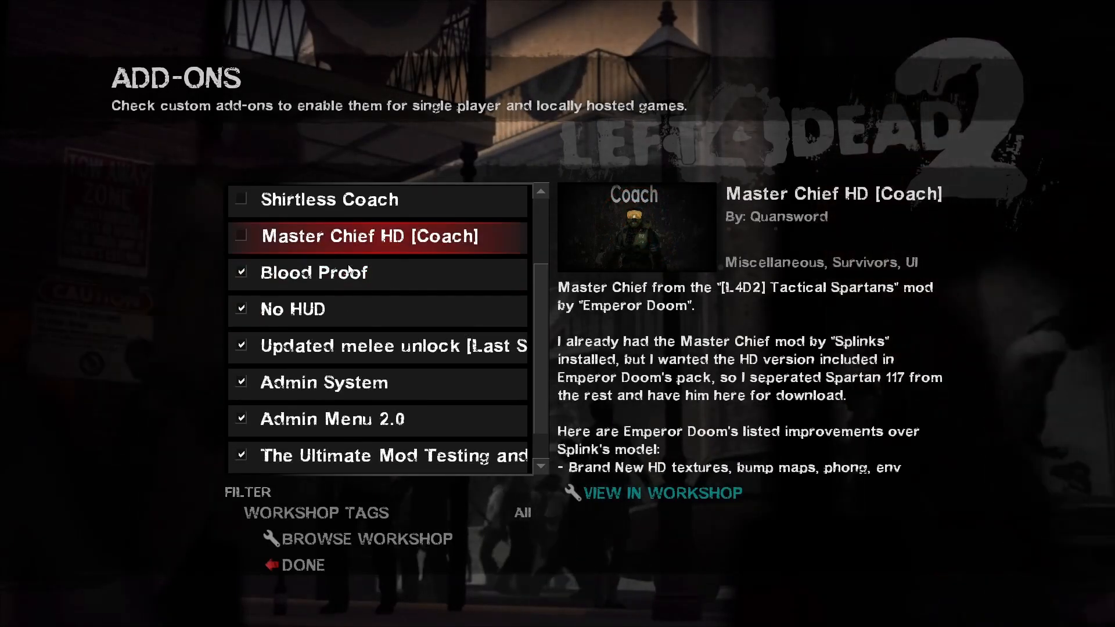
key("Escape")
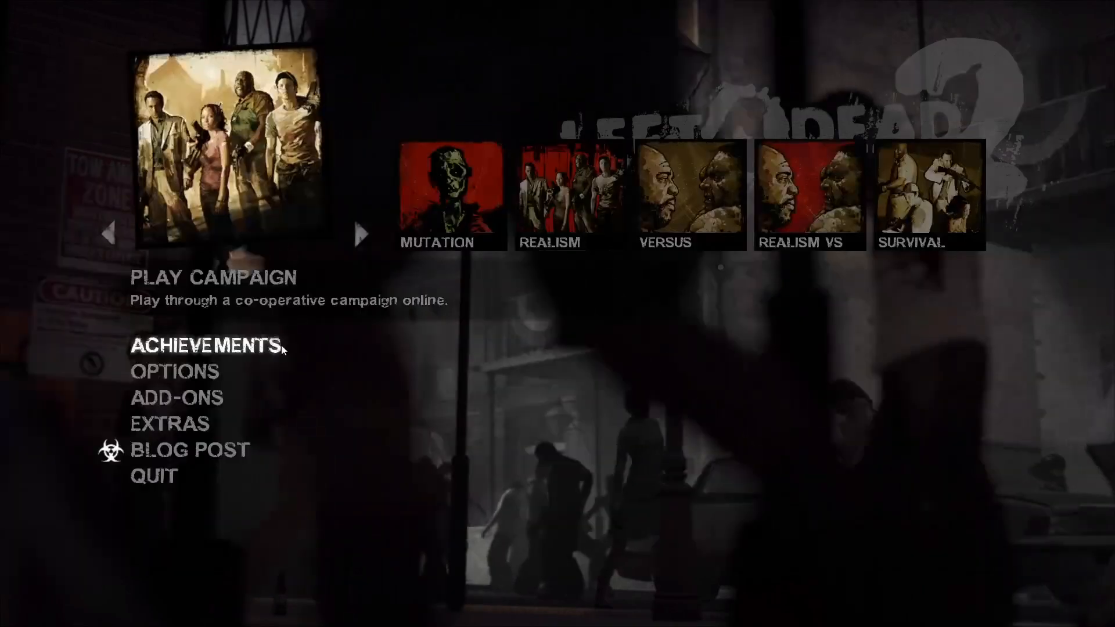
Set up a single-player campaign game using the TUMTaRA L4D2 Players add-on campaign
left_click(348, 280)
left_click(402, 296)
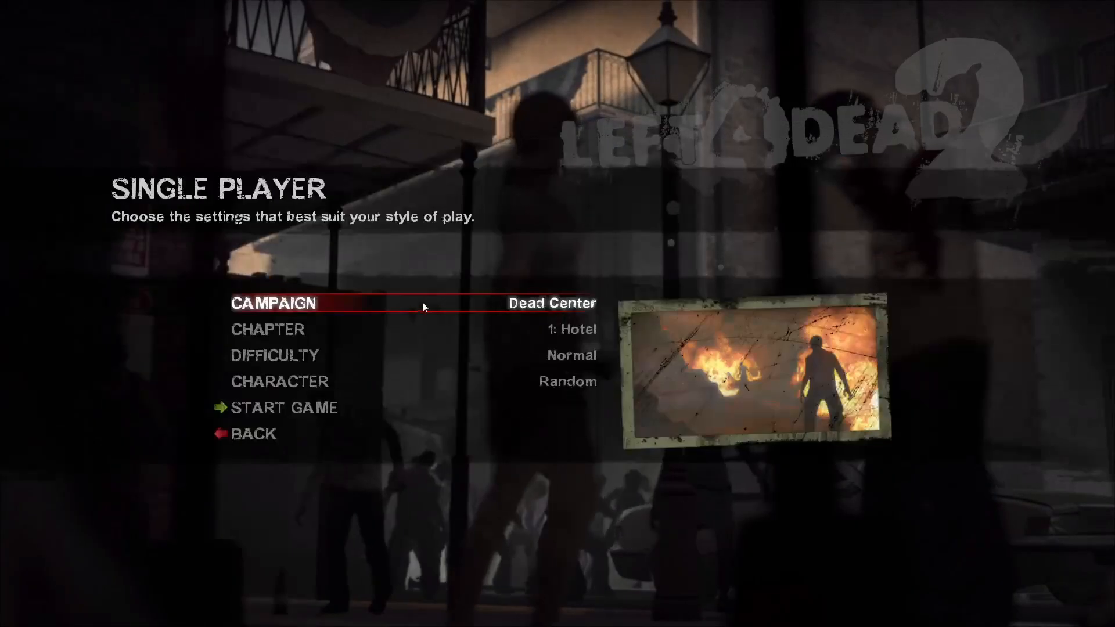
left_click(451, 303)
left_click(514, 574)
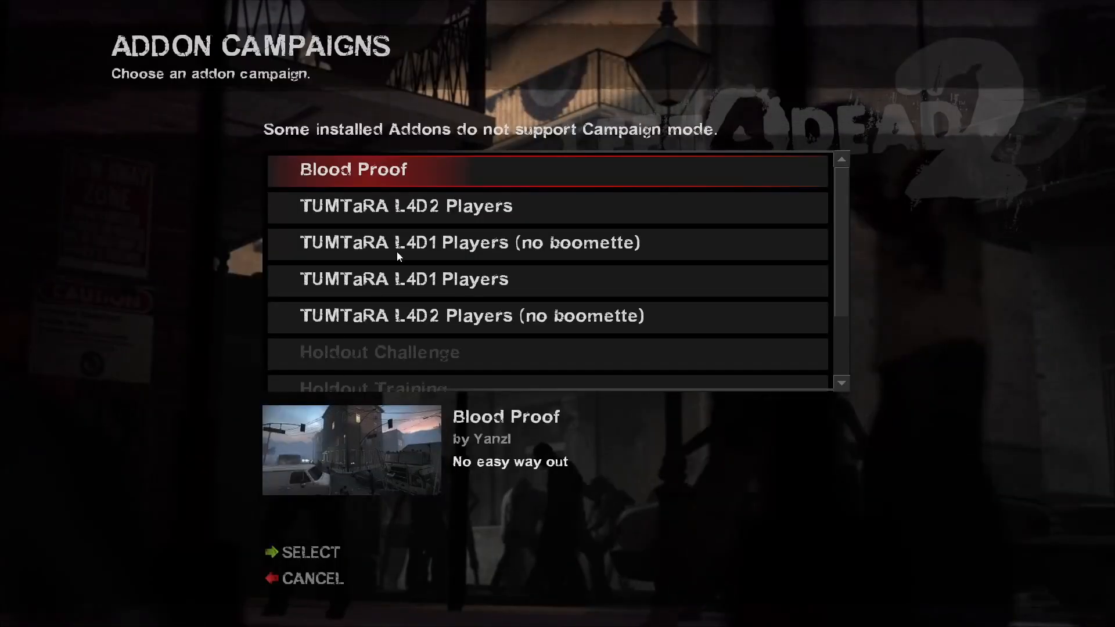
left_click(485, 218)
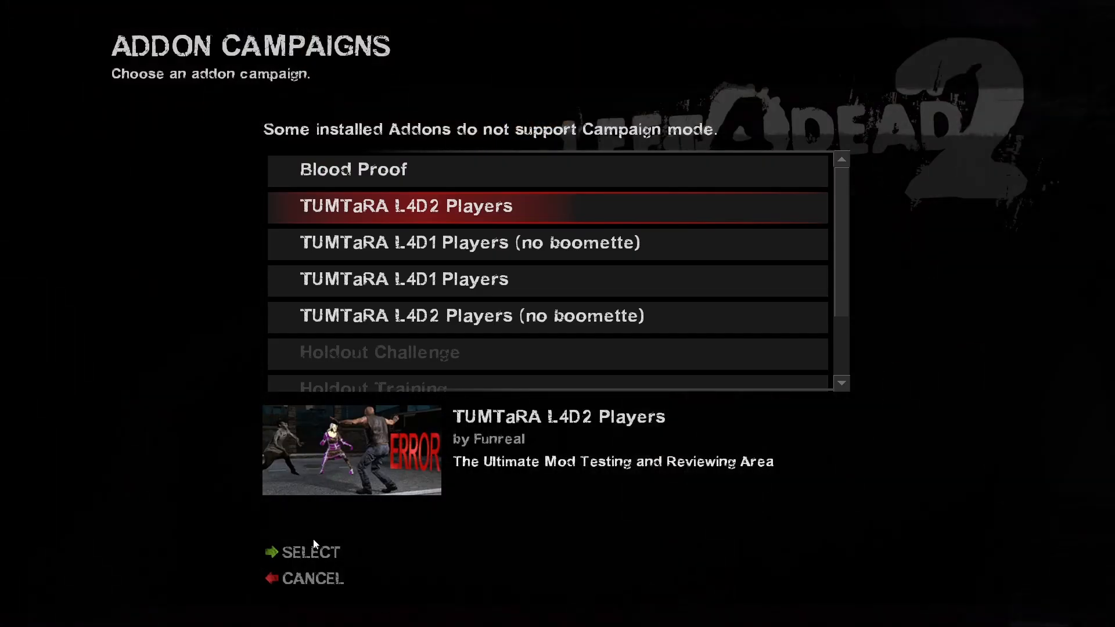
left_click(313, 546)
Choose Nick as the playable character and start the game
left_click(561, 382)
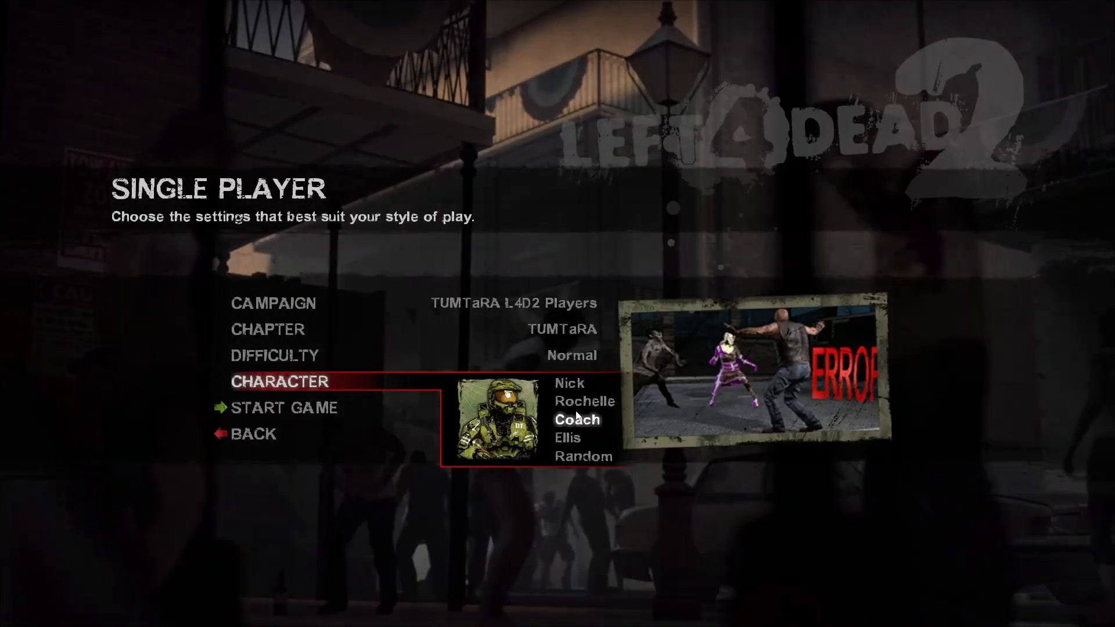
left_click(580, 386)
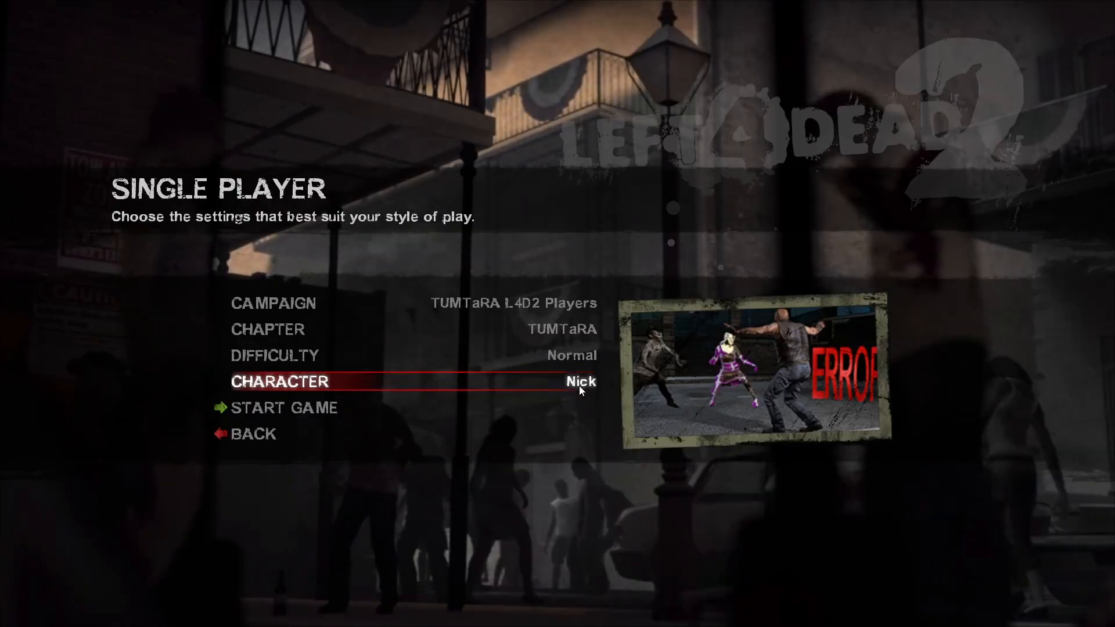
left_click(363, 407)
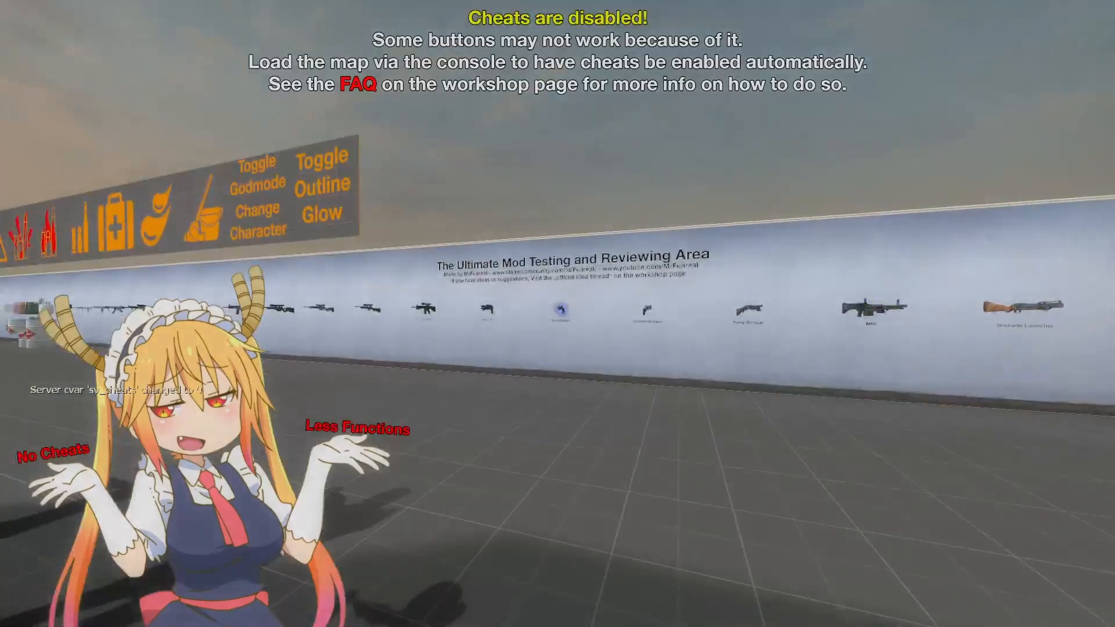
Set cl_viewmodelfovsurvivor to 65 through the developer console and return to the game
key("w")
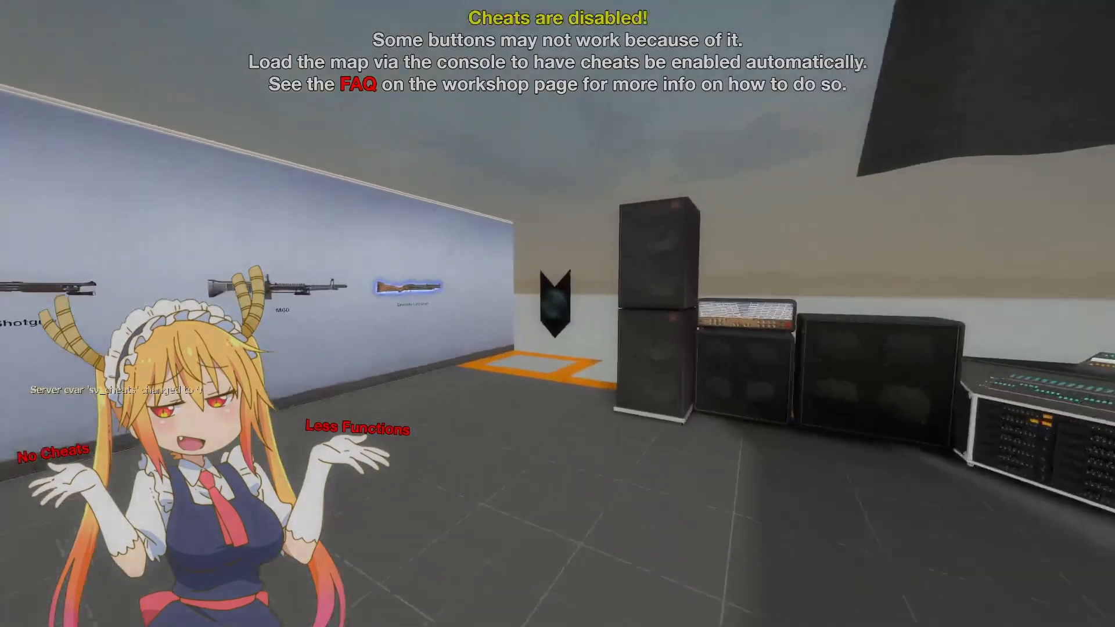
key("grave")
type("cl_vi")
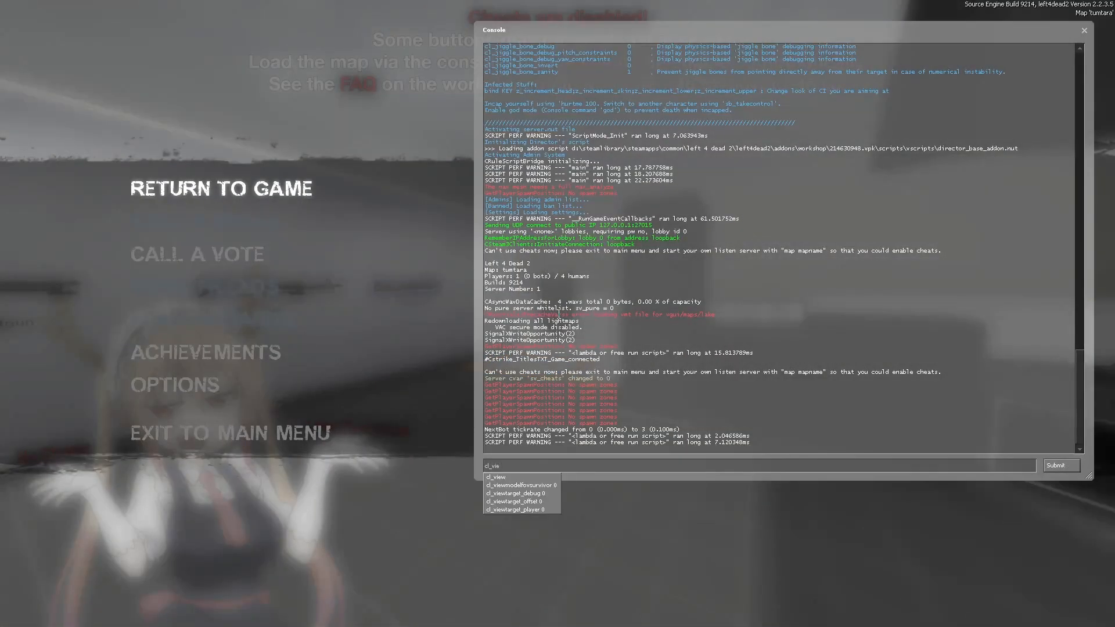
type("e")
left_click(530, 484)
type("50")
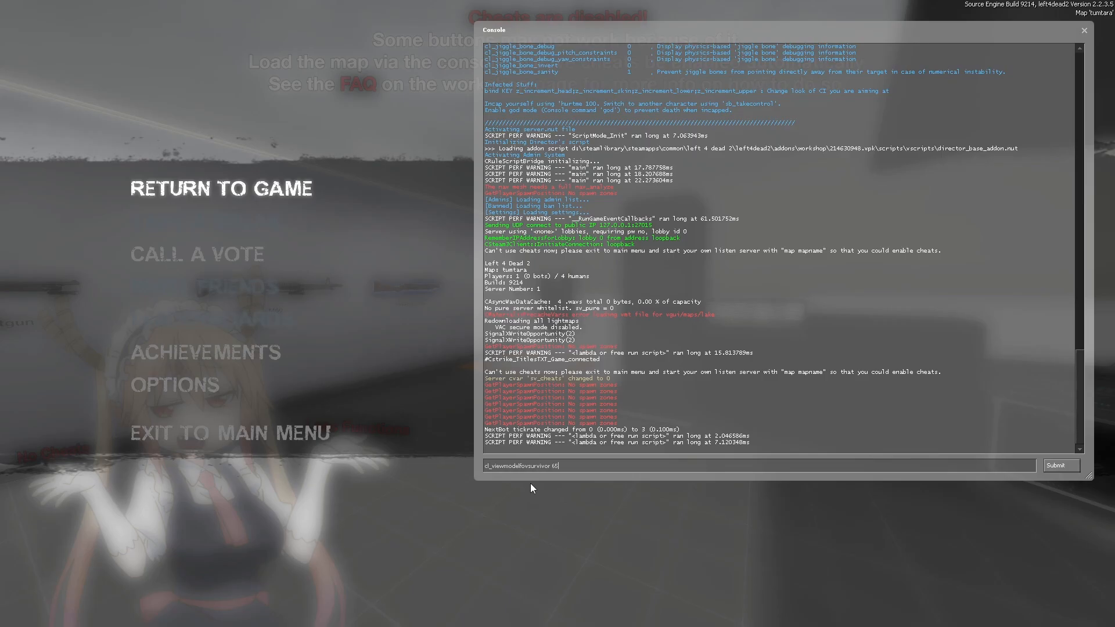
key("Return")
key("Escape")
key("w")
key("grave")
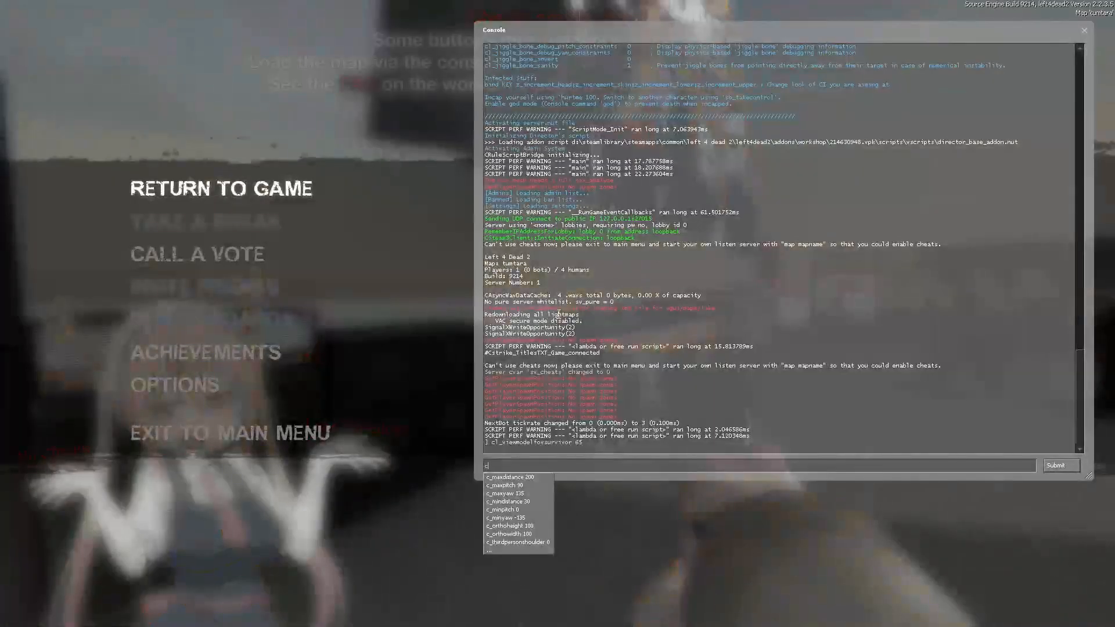
key("Escape")
Walk through the test map to the Coach bot and examine its Master Chief body and head up close from several angles
key("w")
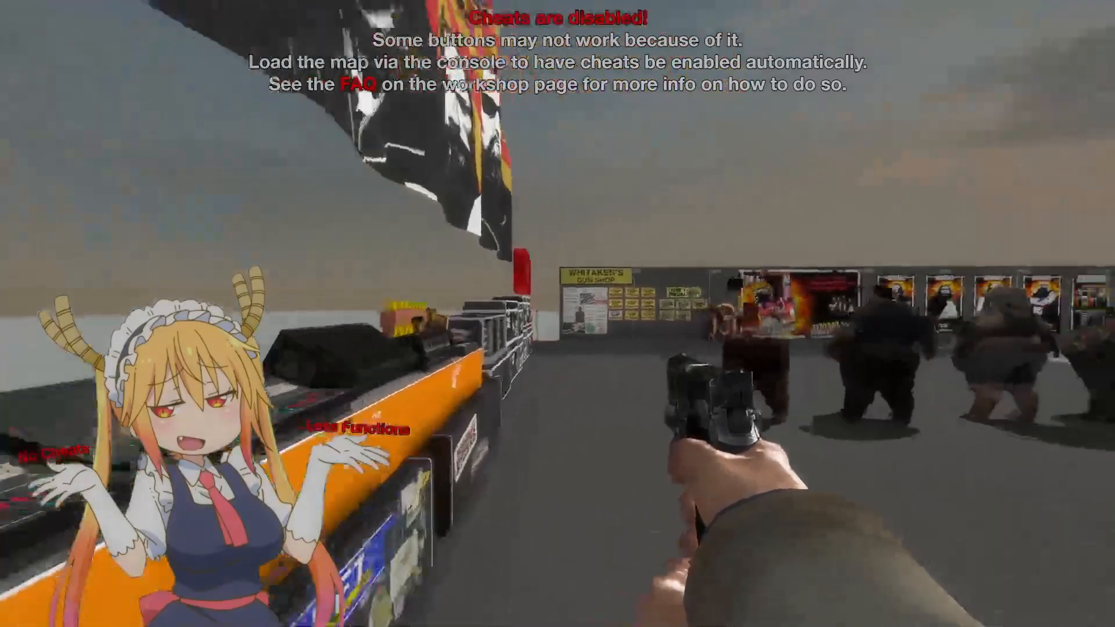
key("w")
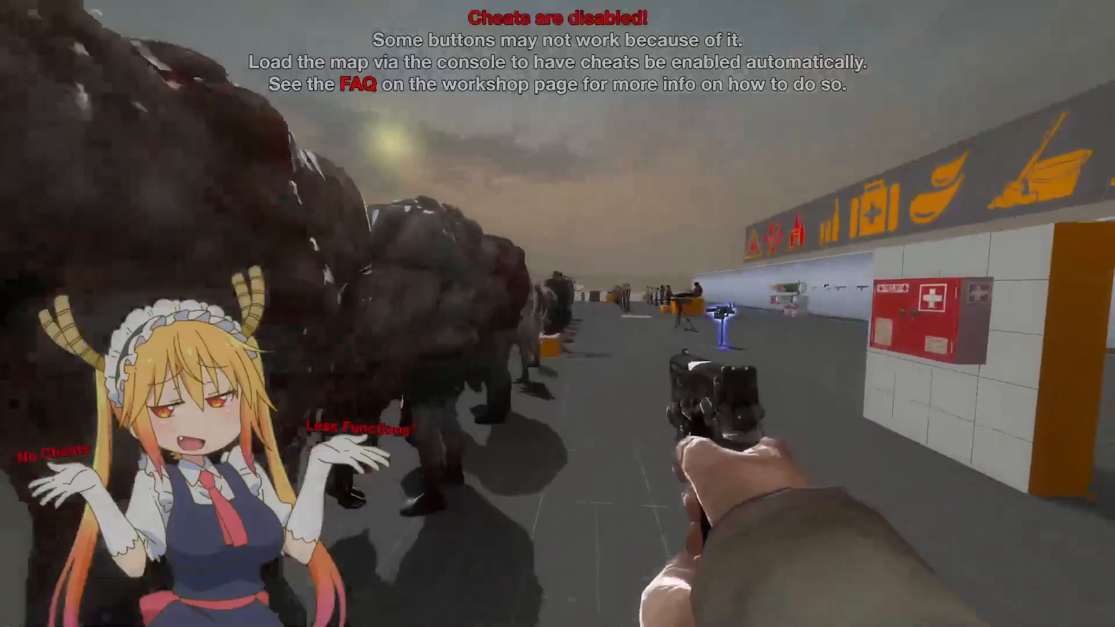
key("w")
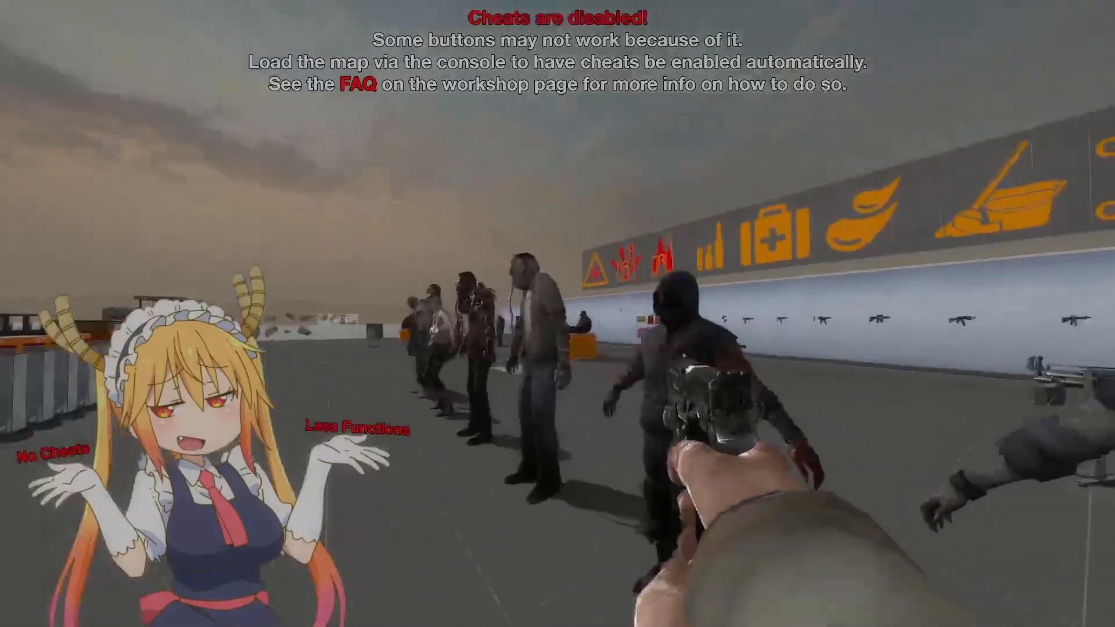
key("w")
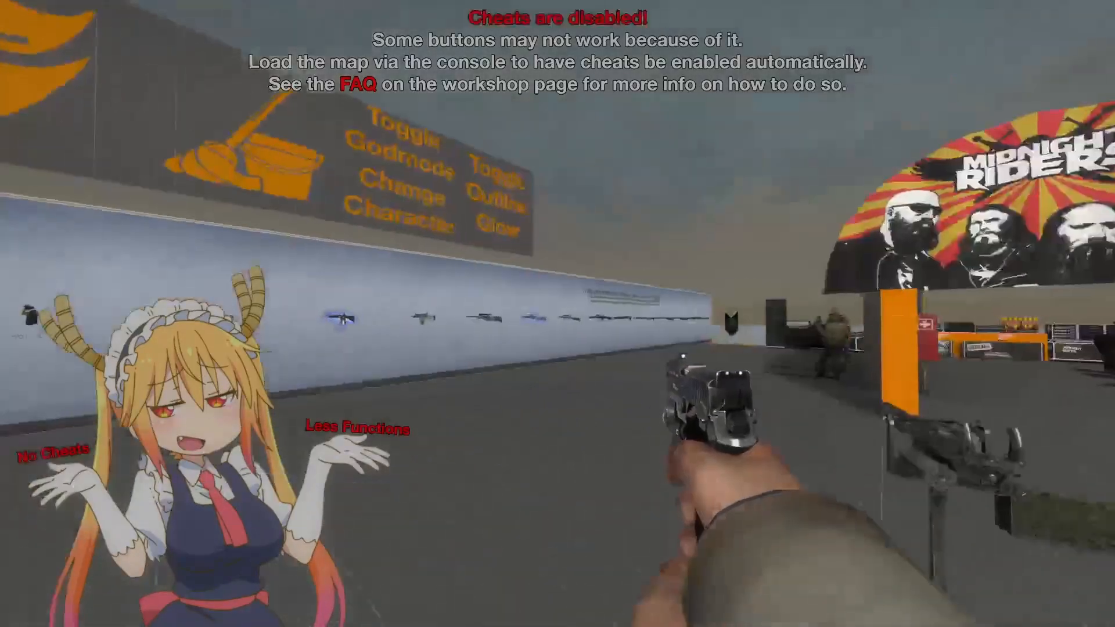
key("w")
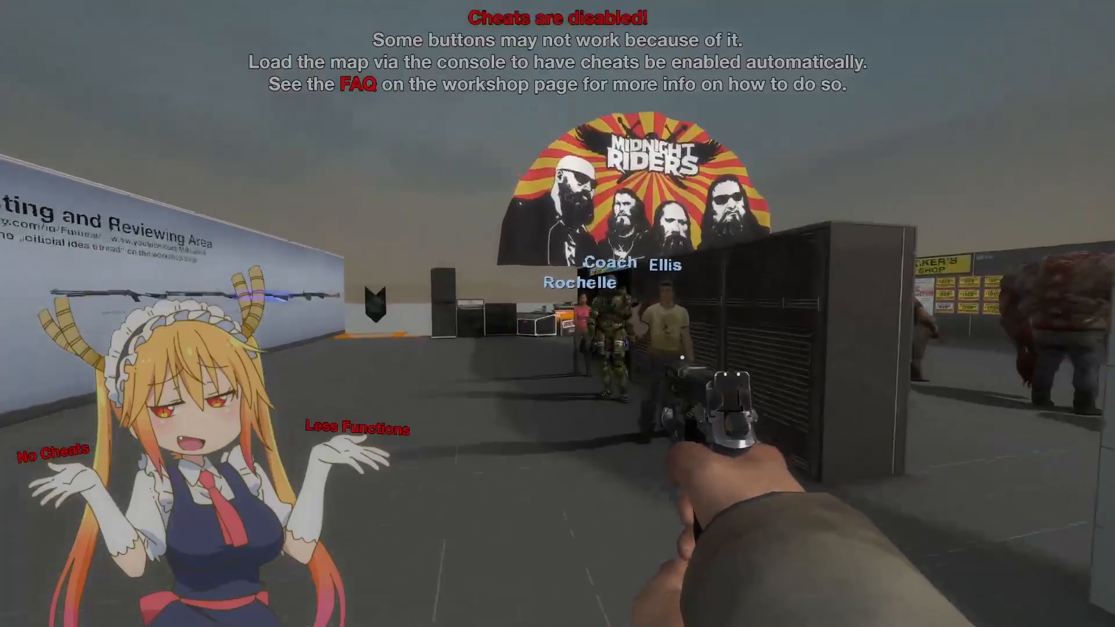
key("w")
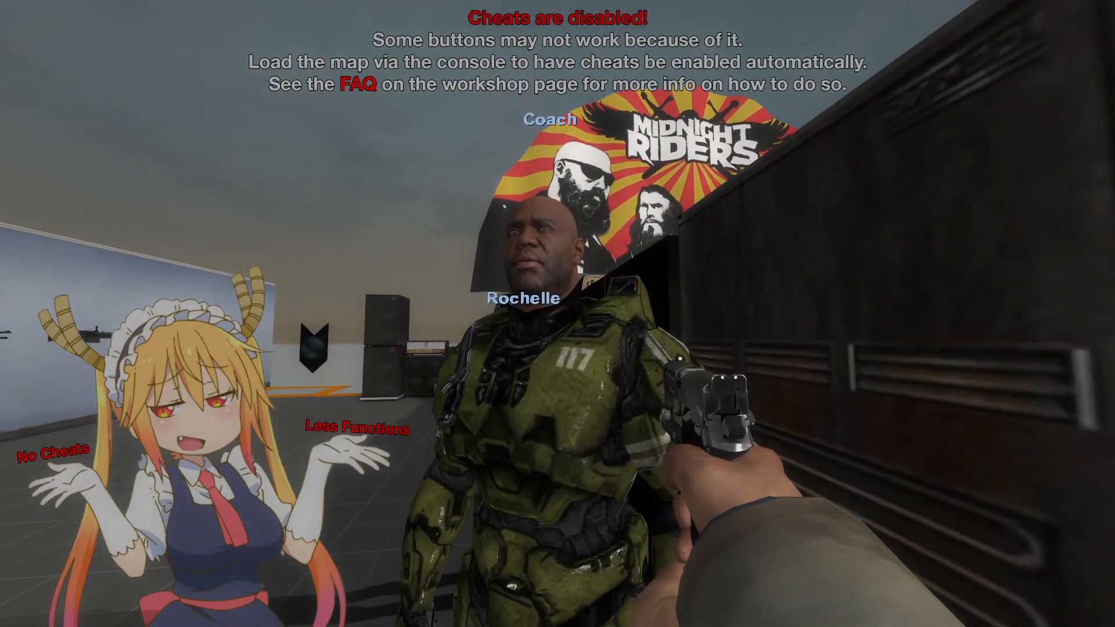
key("a")
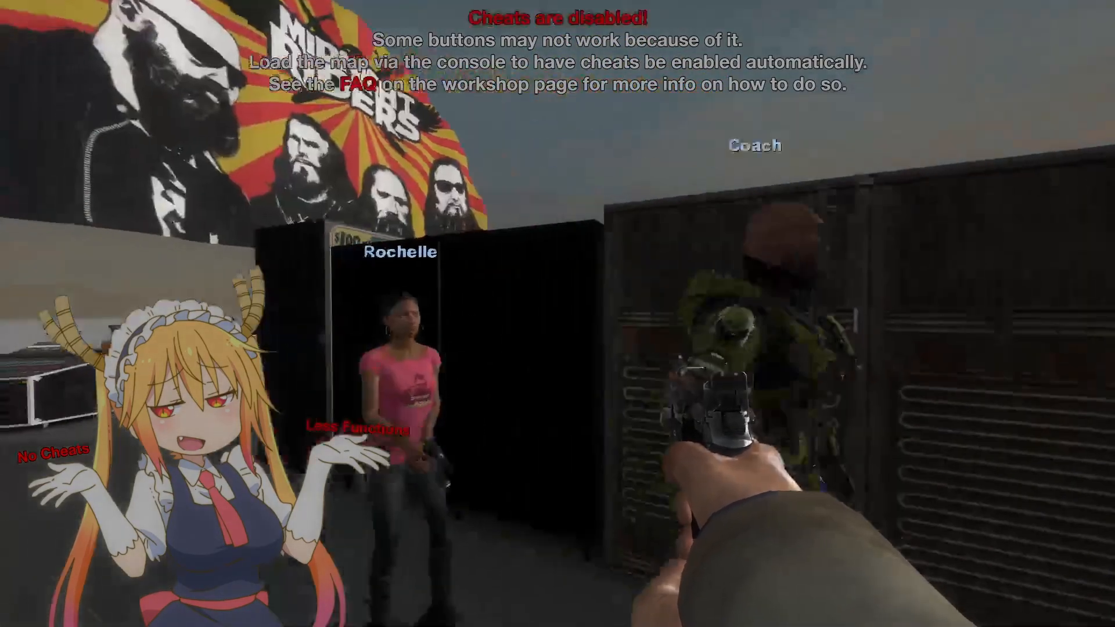
key("d")
key("d")
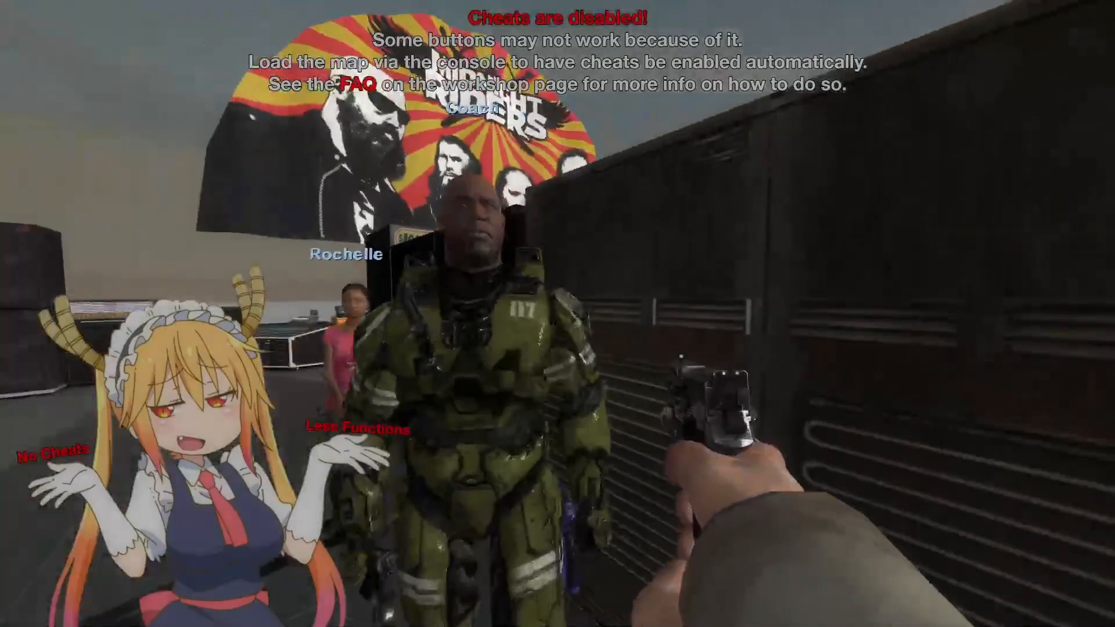
Walk to the survivor figure lineup and inspect the armoured Coach figure from the back and the side
key("w")
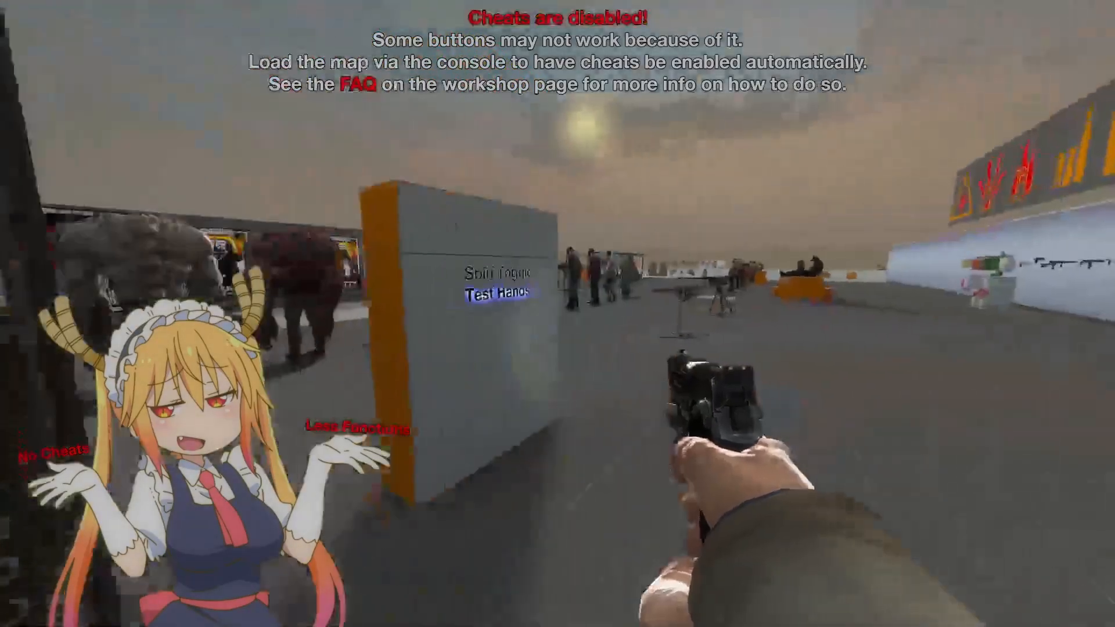
key("w")
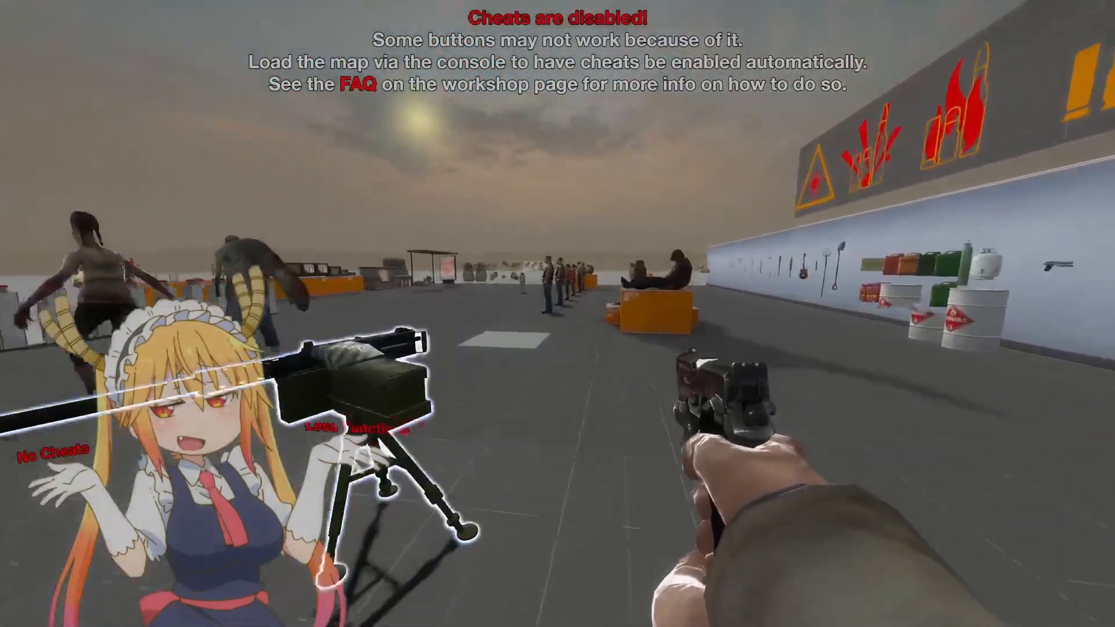
key("w")
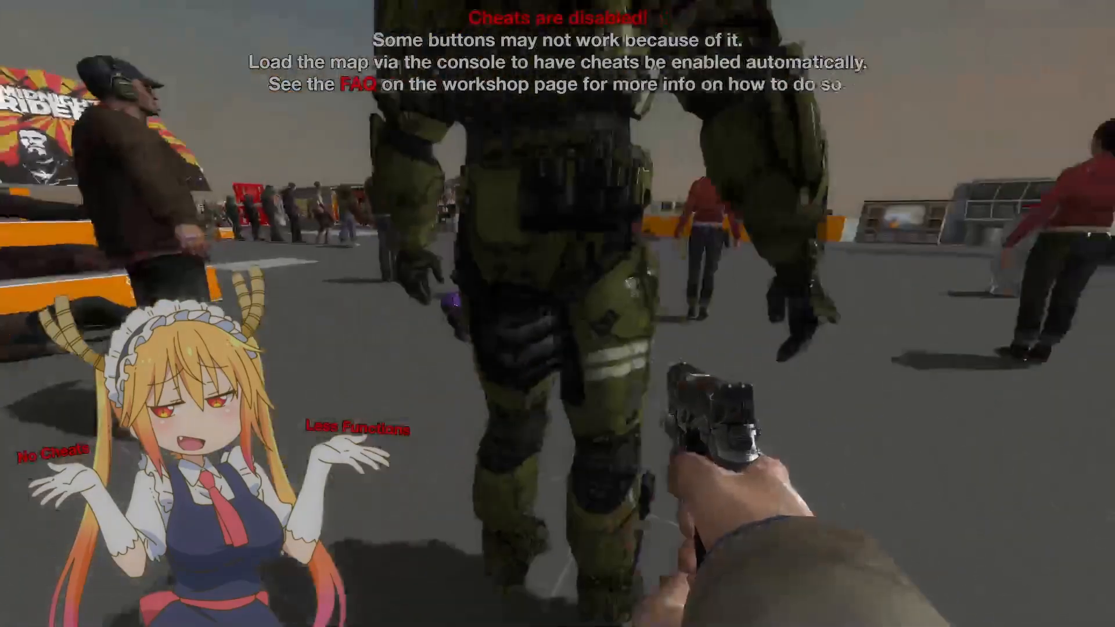
key("d")
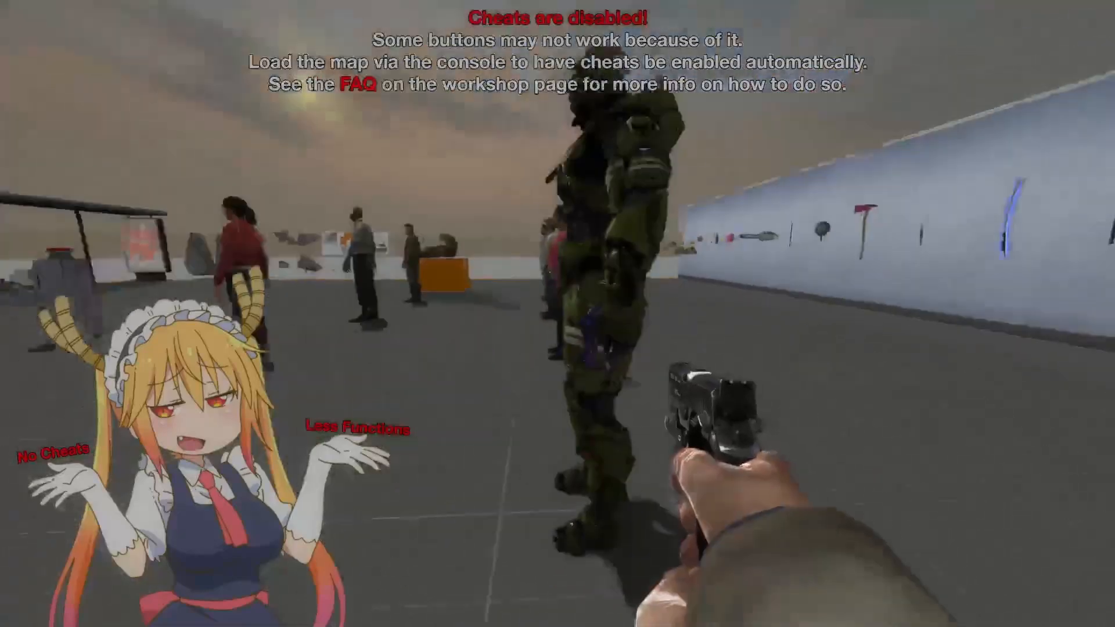
key("d")
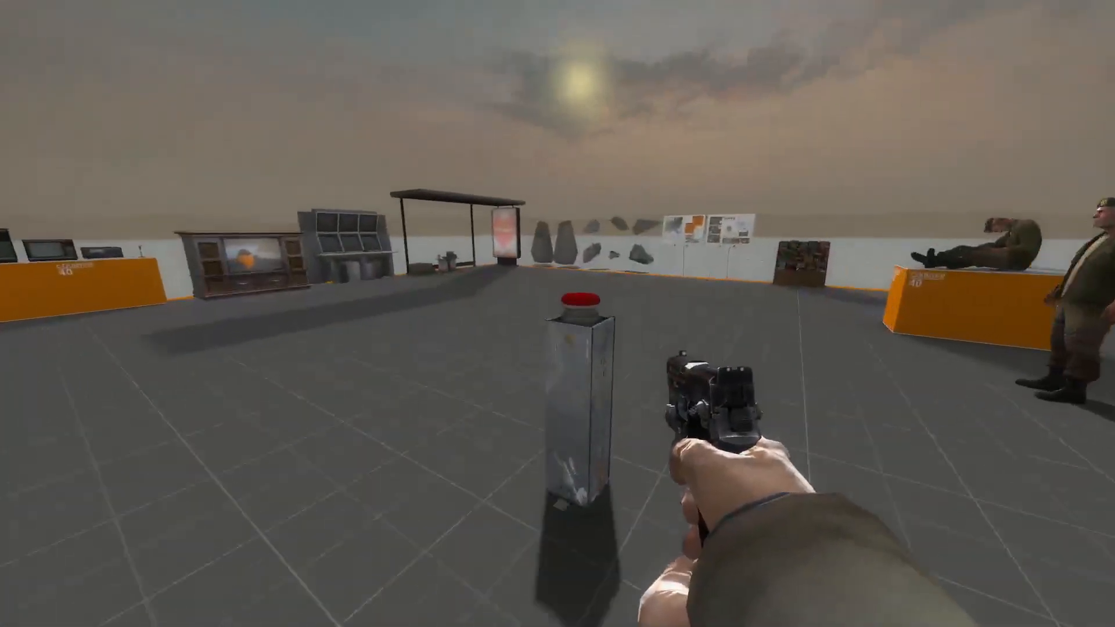
Examine the Coach figure from the front and compare its animated poses with the other survivors in the lineup
key("w")
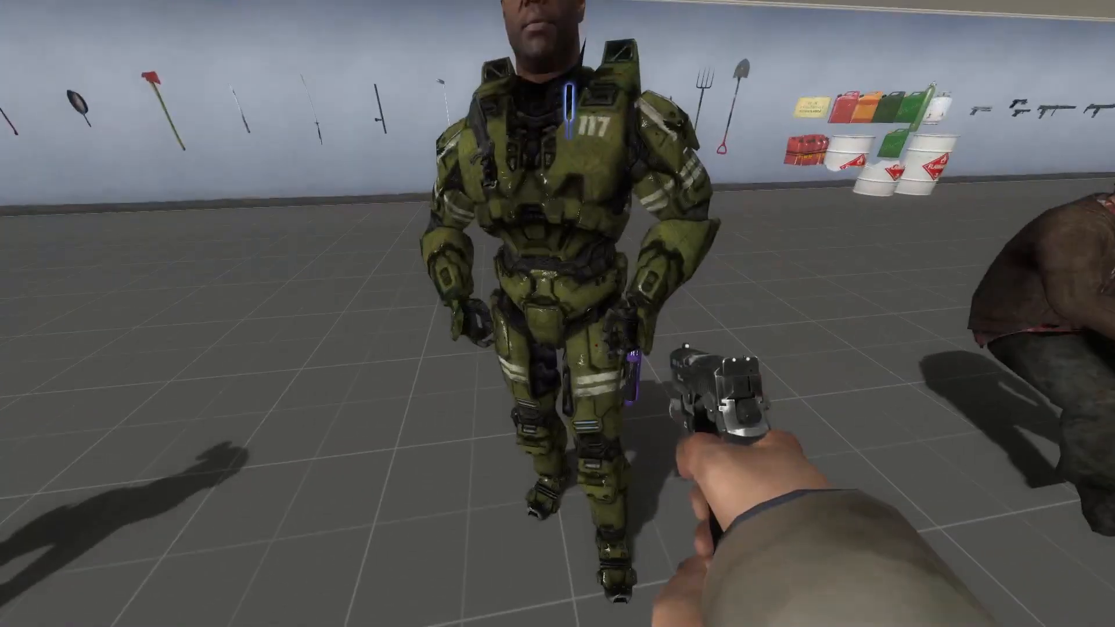
key("a")
key("w")
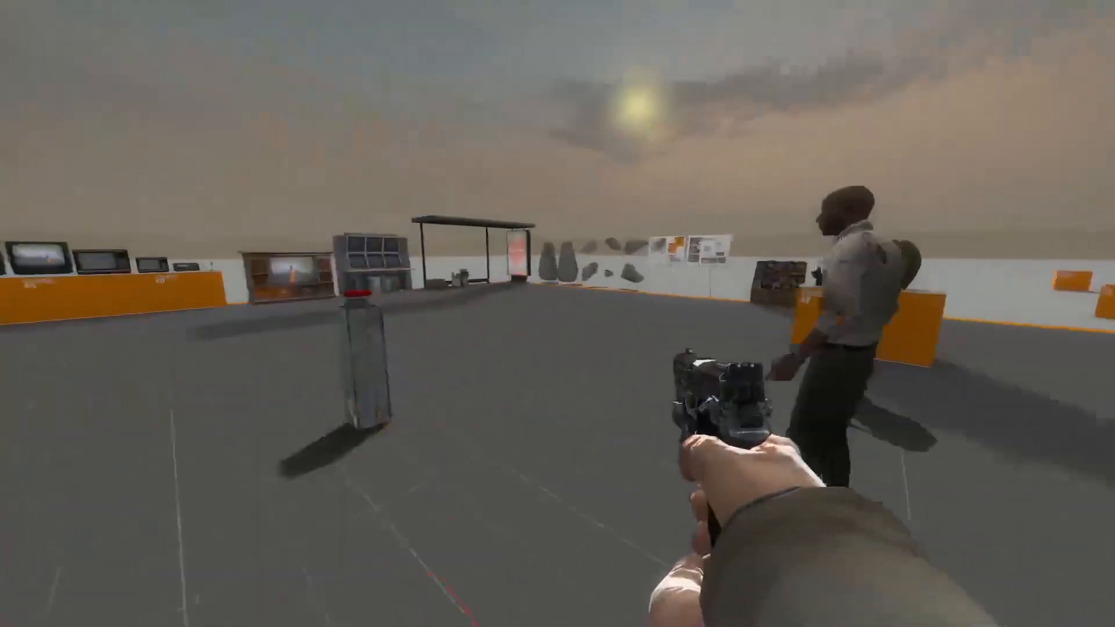
key("w")
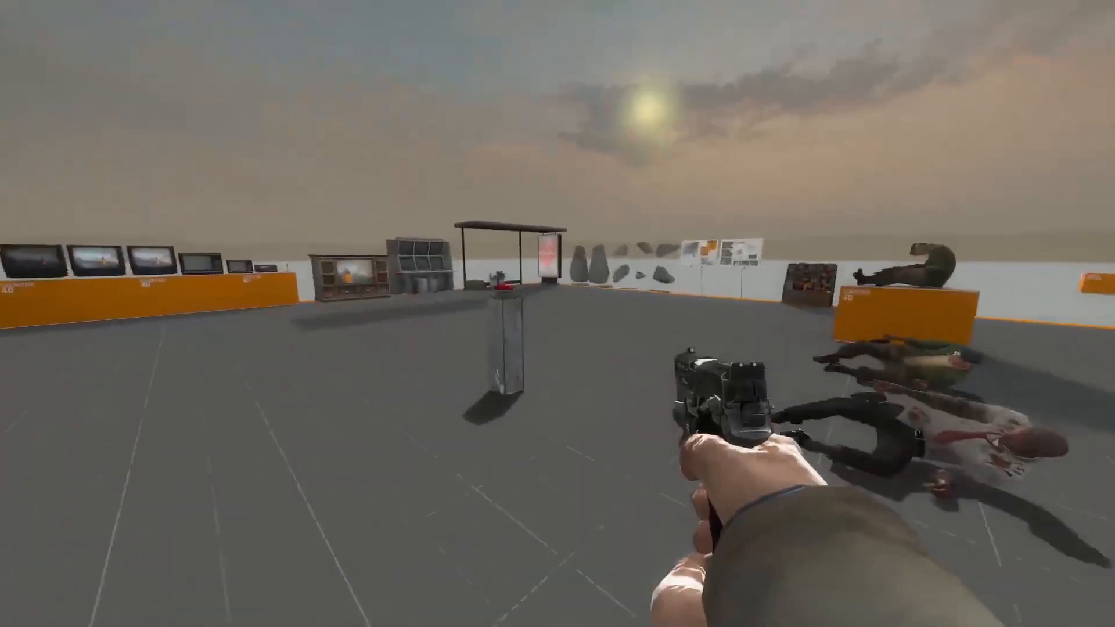
key("w")
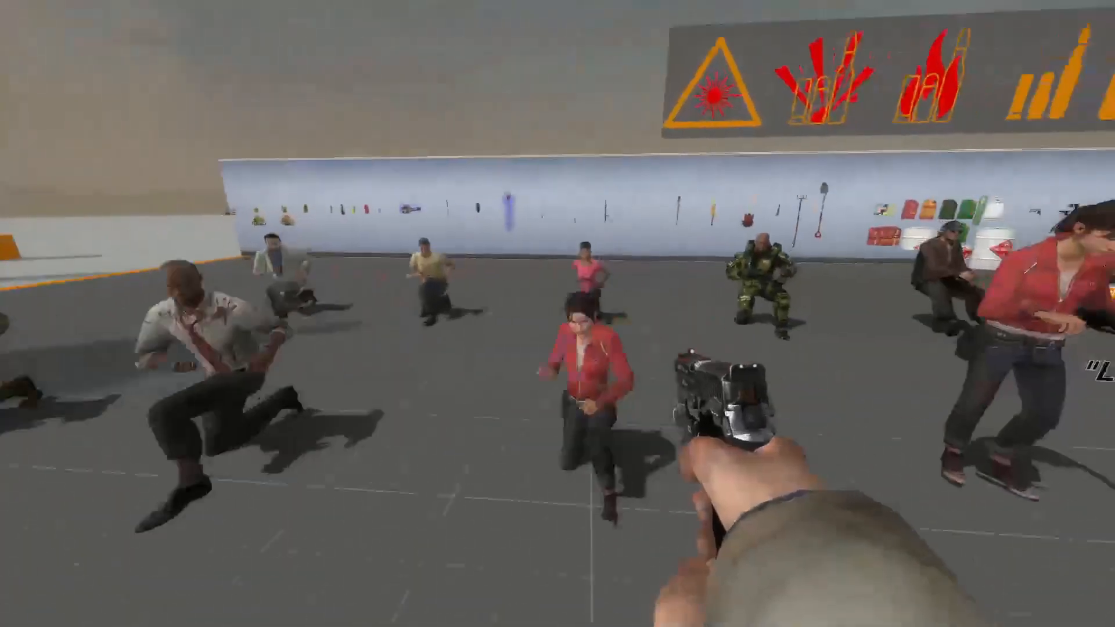
key("w")
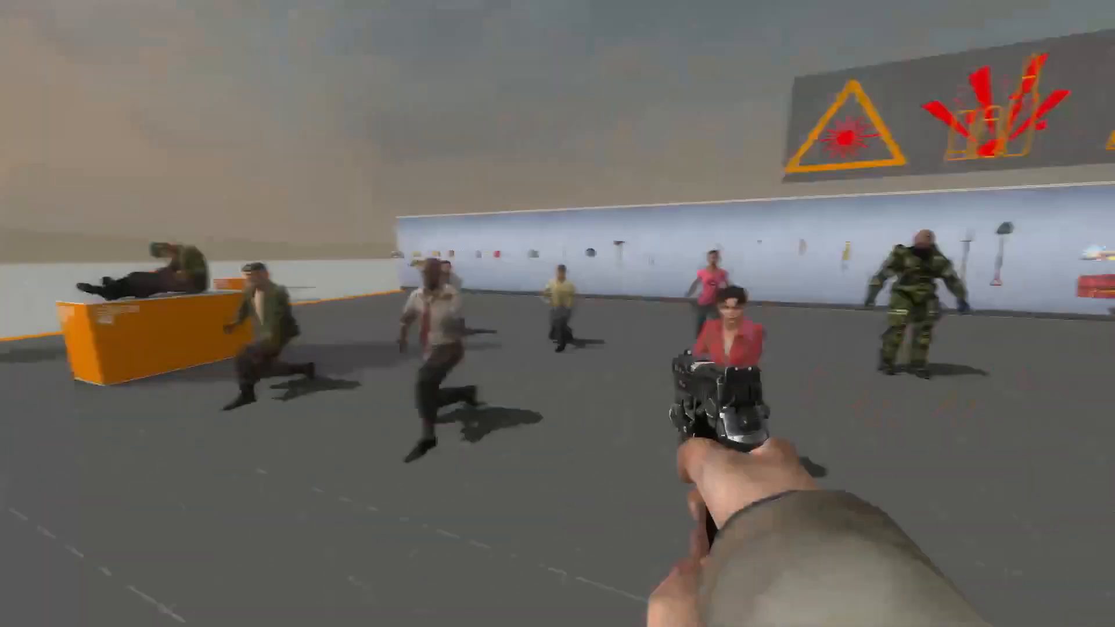
key("w")
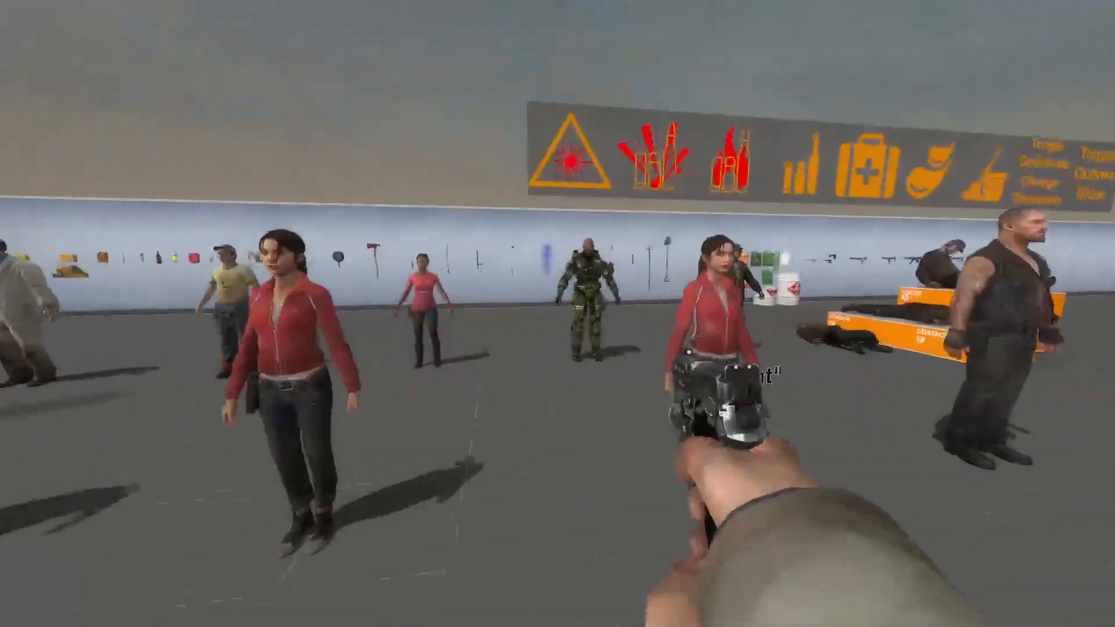
Return to the Coach bot beside Rochelle and check the model up close again
key("w")
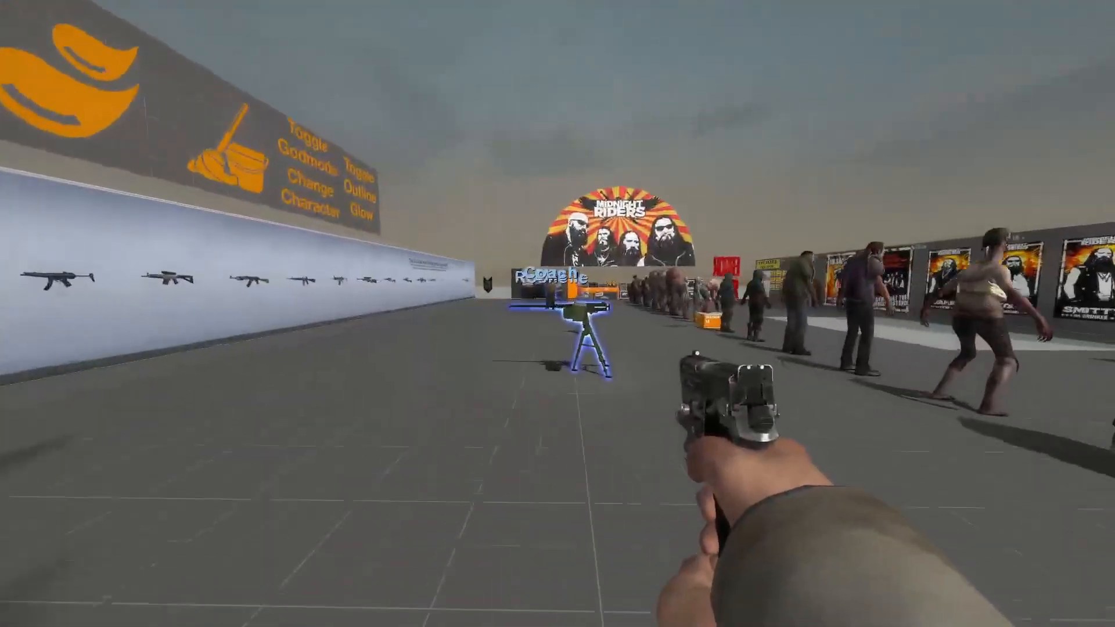
key("w")
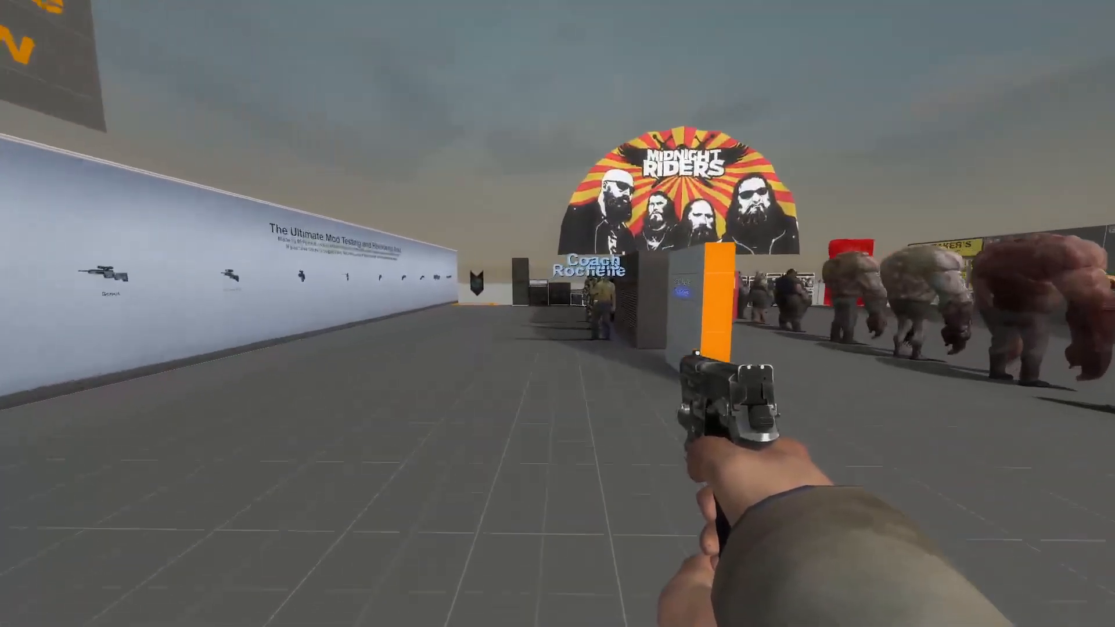
key("w")
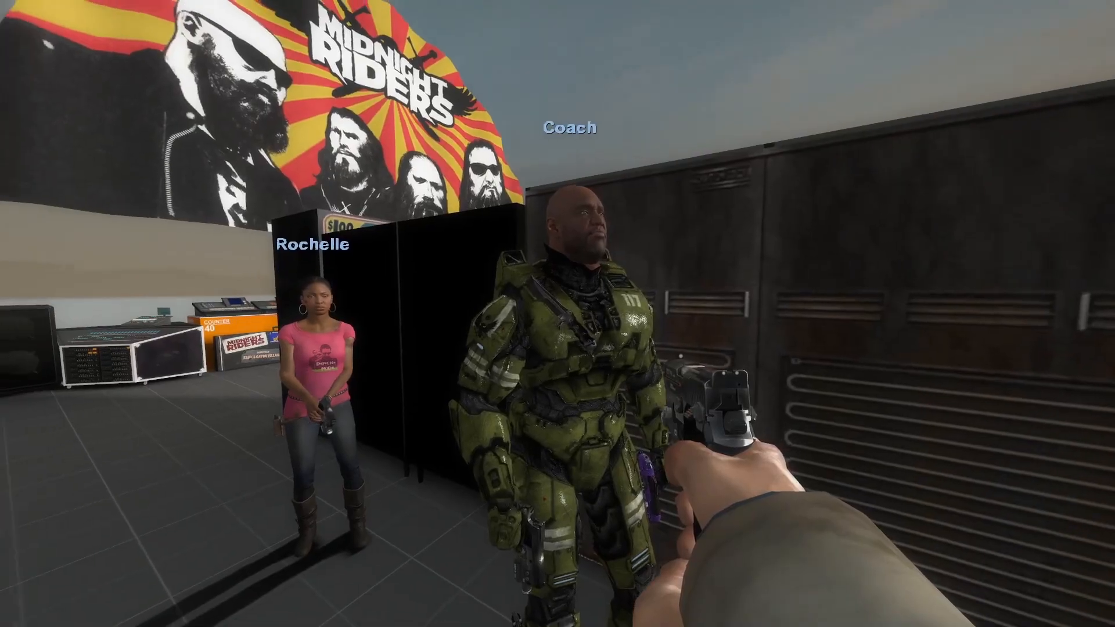
Circle the Coach bot beside Rochelle and inspect its armoured body and head from the front
key("d")
key("w")
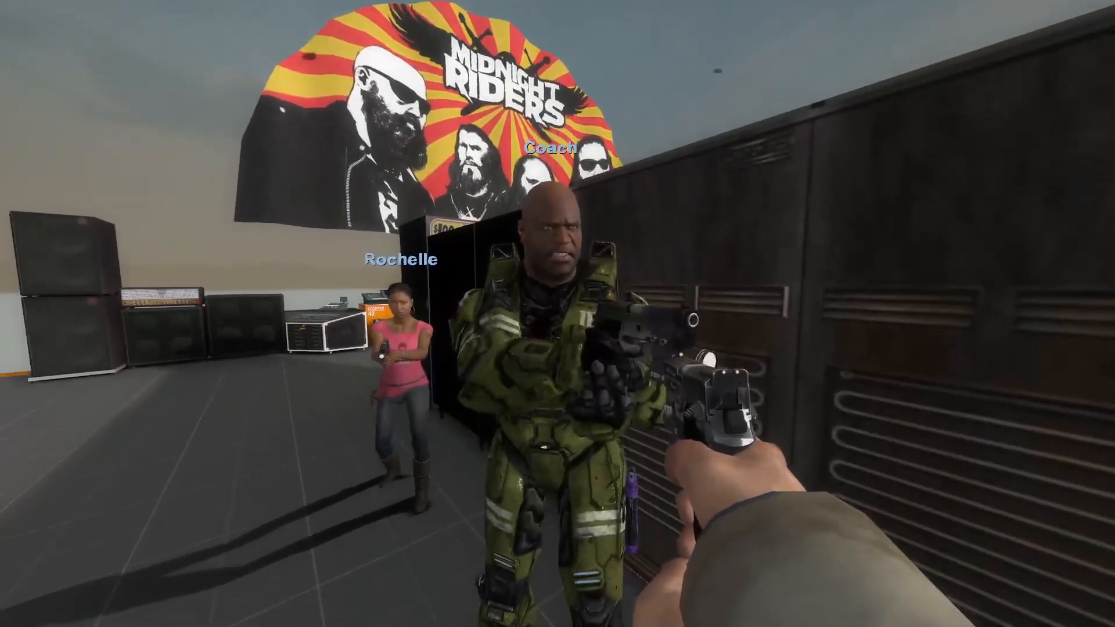
key("s")
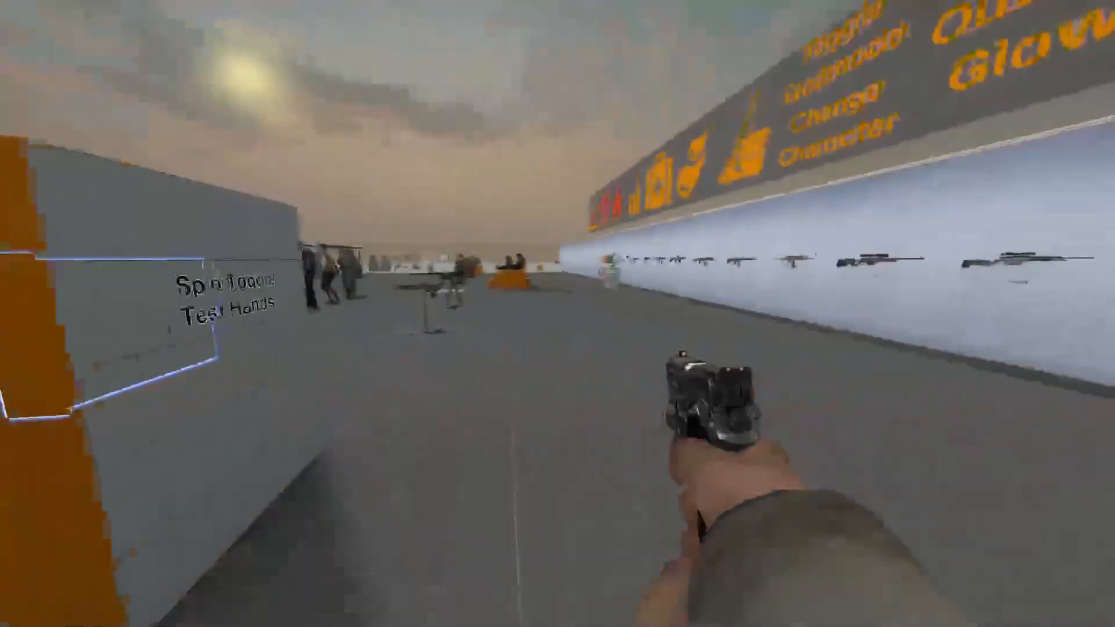
Cross the test map to the white floor tile and inspect the Coach bot from the front and side
key("w")
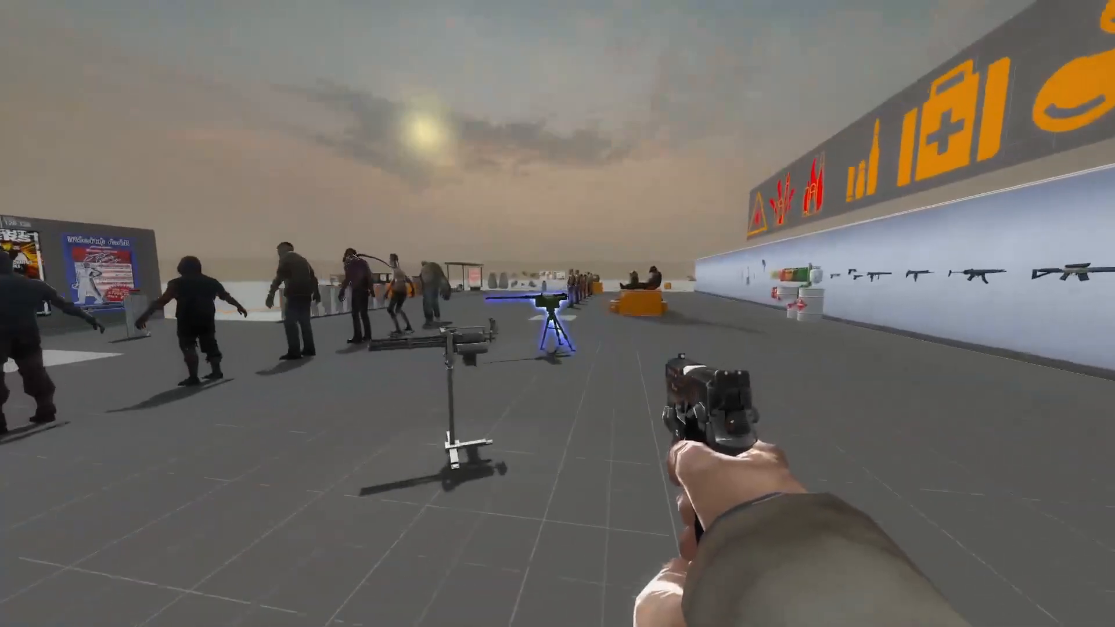
key("w")
key("w")
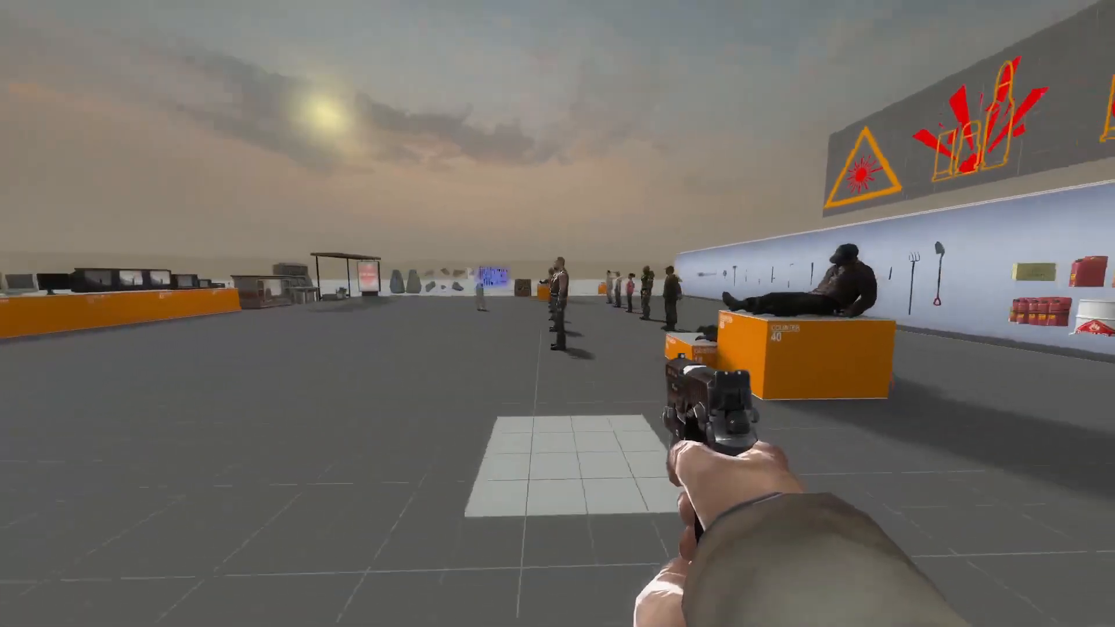
key("s")
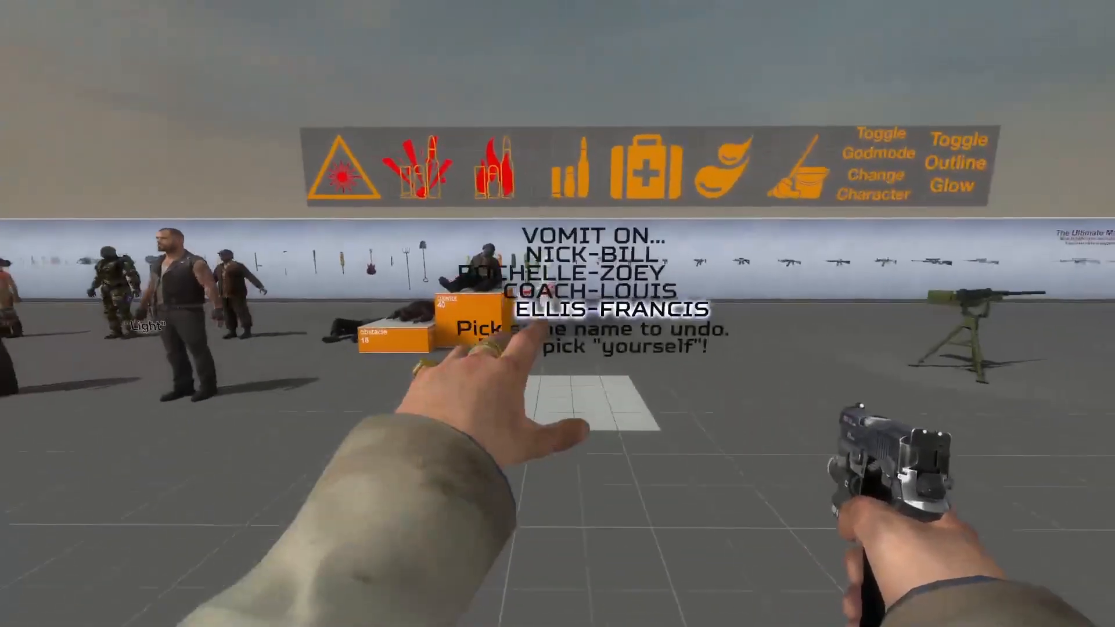
key("w")
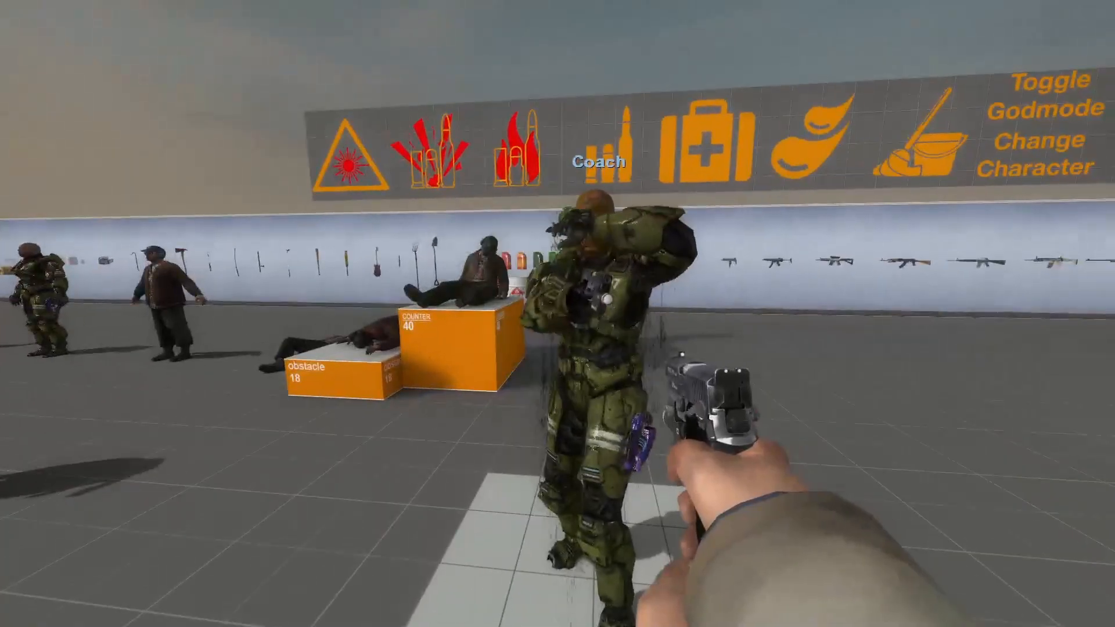
key("w")
key("s")
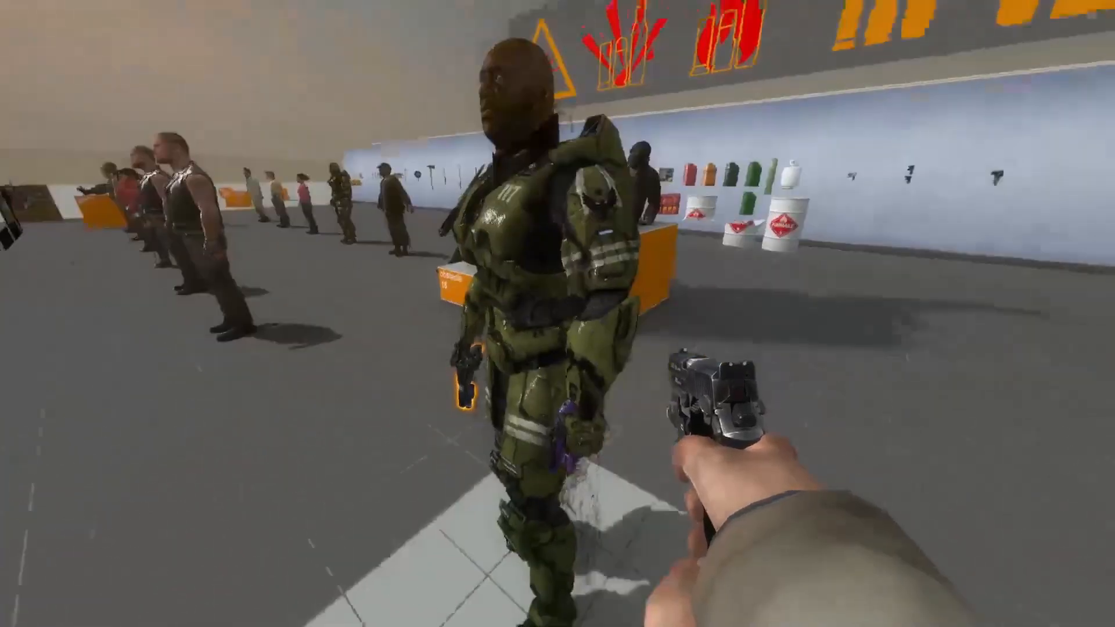
Quit the game with the console command exit
key("grave")
type("exi")
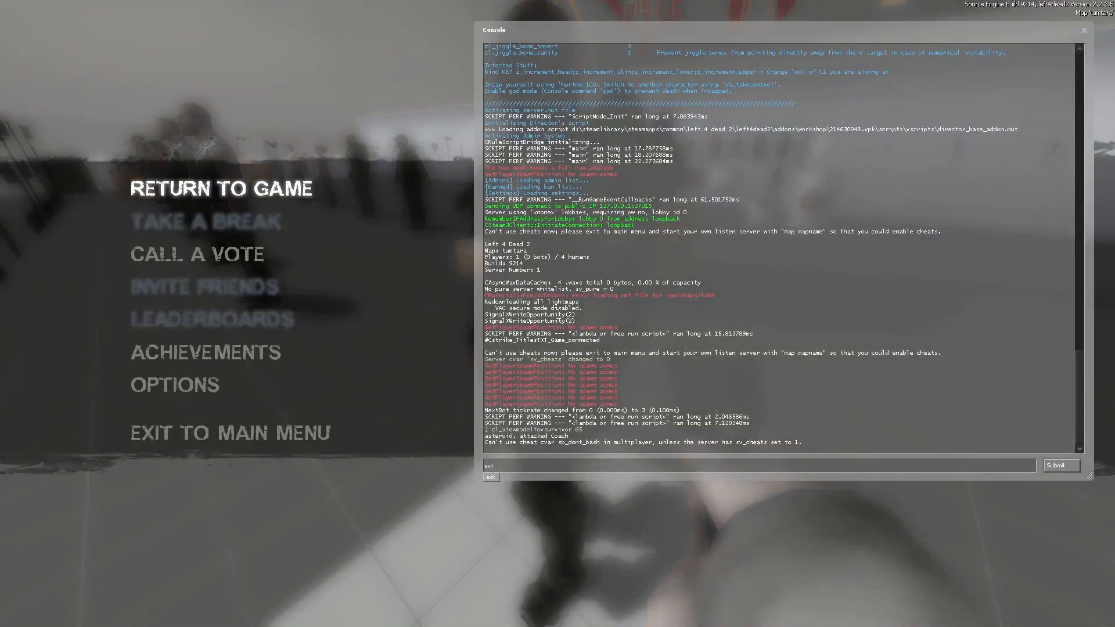
type("t")
key("Return")
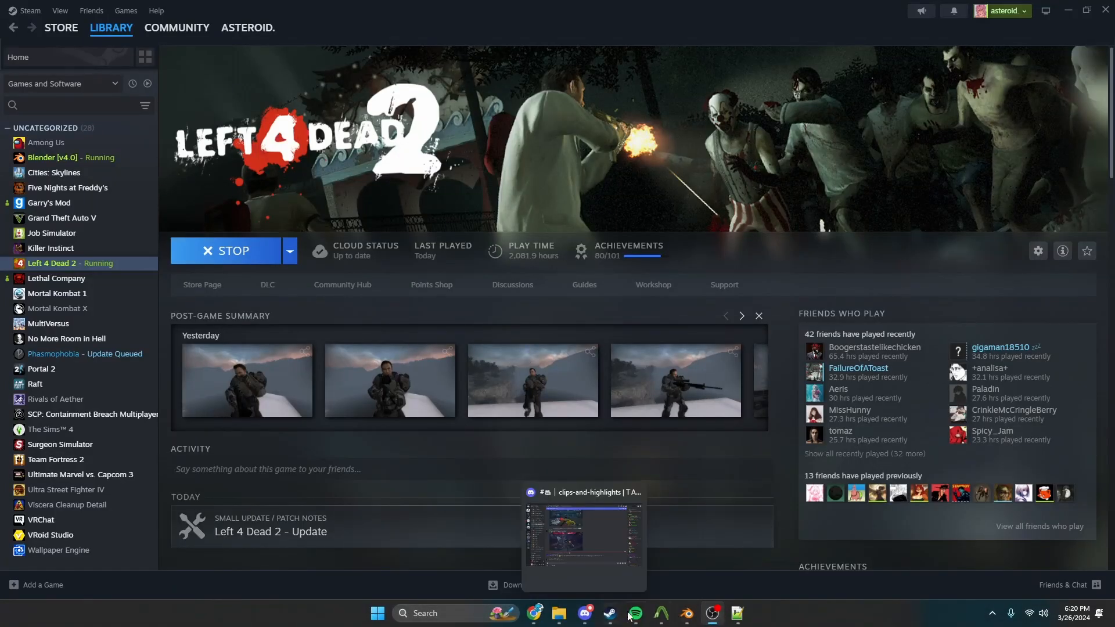
Switch to the coach master chief project in Blender and examine the neck and collar mesh in Edit Mode
left_click(503, 530)
mouse_move(687, 613)
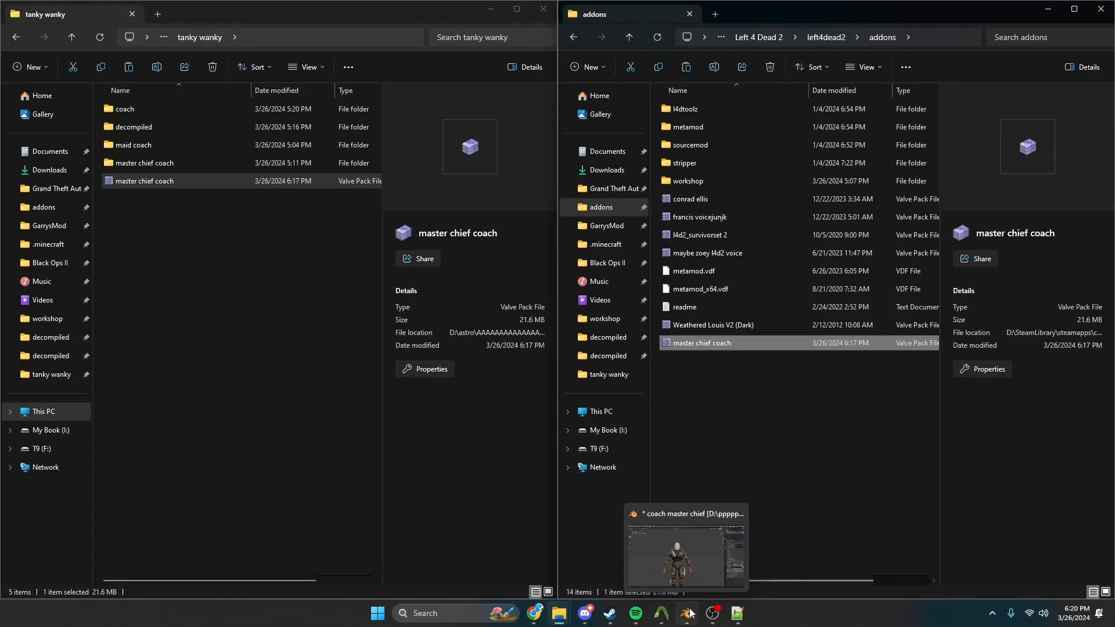
left_click(674, 549)
scroll(621, 246, "up", 5)
middle_click_drag(614, 241, 517, 566, "shift")
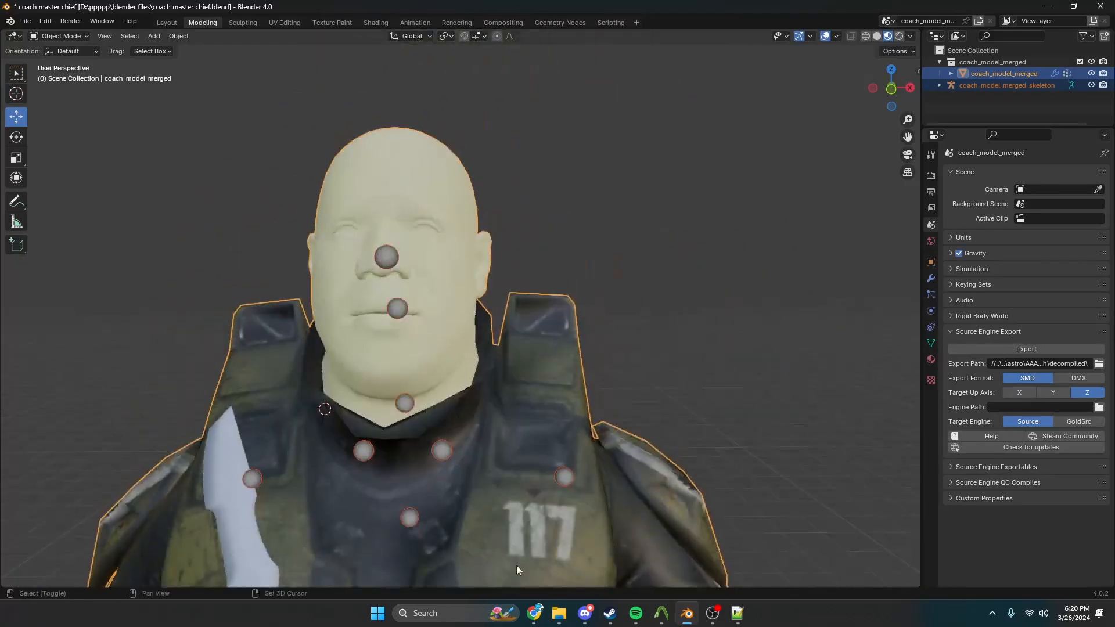
scroll(457, 461, "up", 4)
key("Tab")
middle_click_drag(458, 460, 453, 227)
scroll(586, 375, "up", 4)
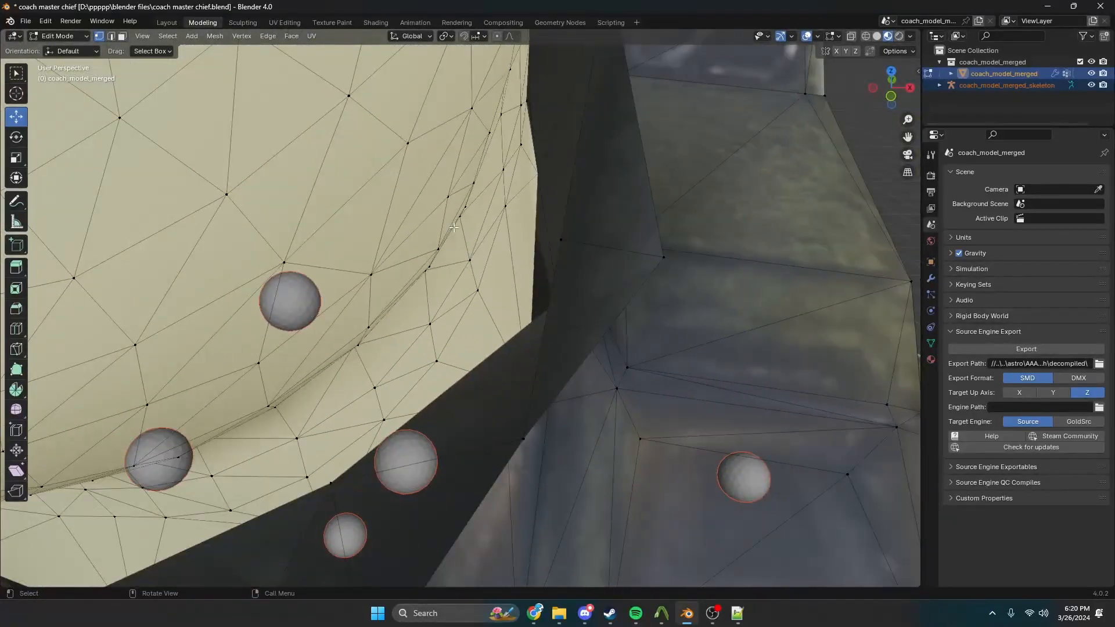
Select only the coach_model_merged mesh and put it into Weight Paint mode
left_click(58, 36)
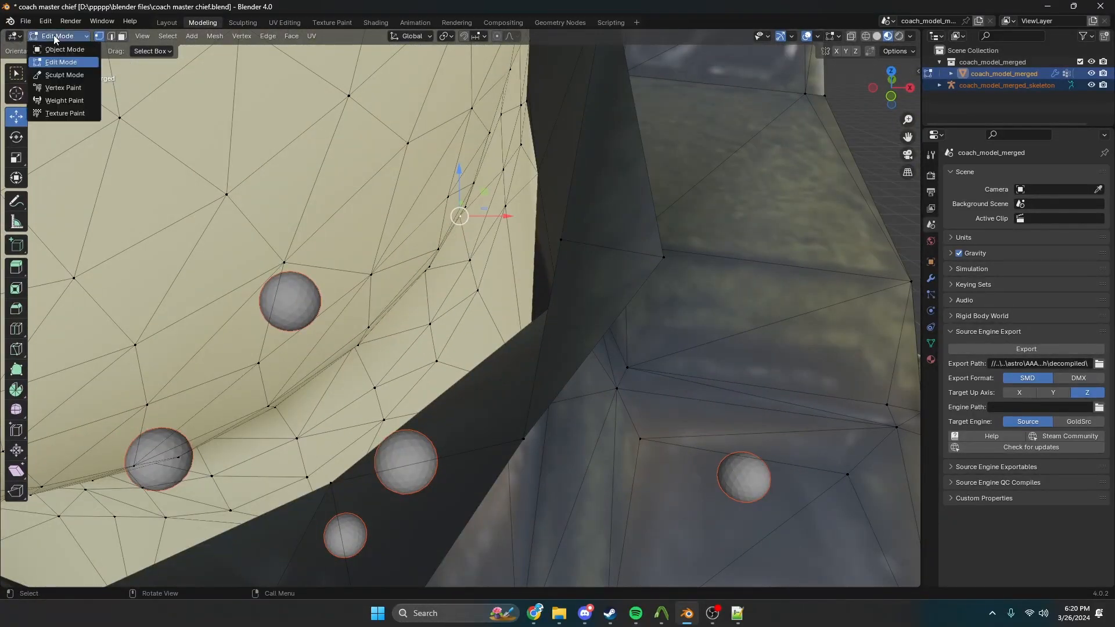
left_click(63, 100)
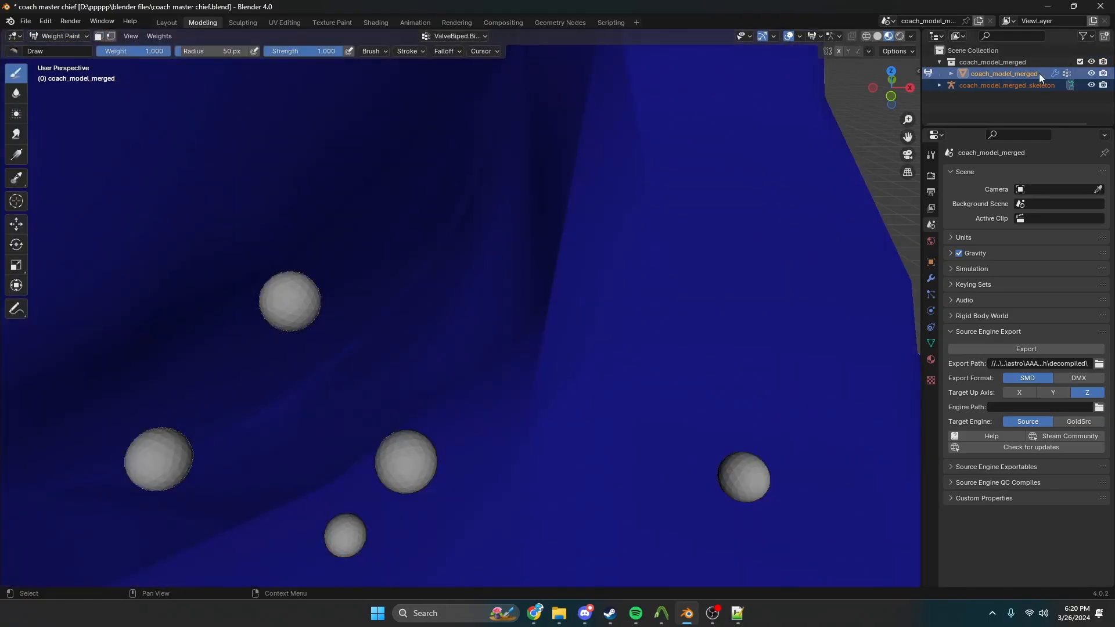
left_click(997, 62)
left_click(1003, 73)
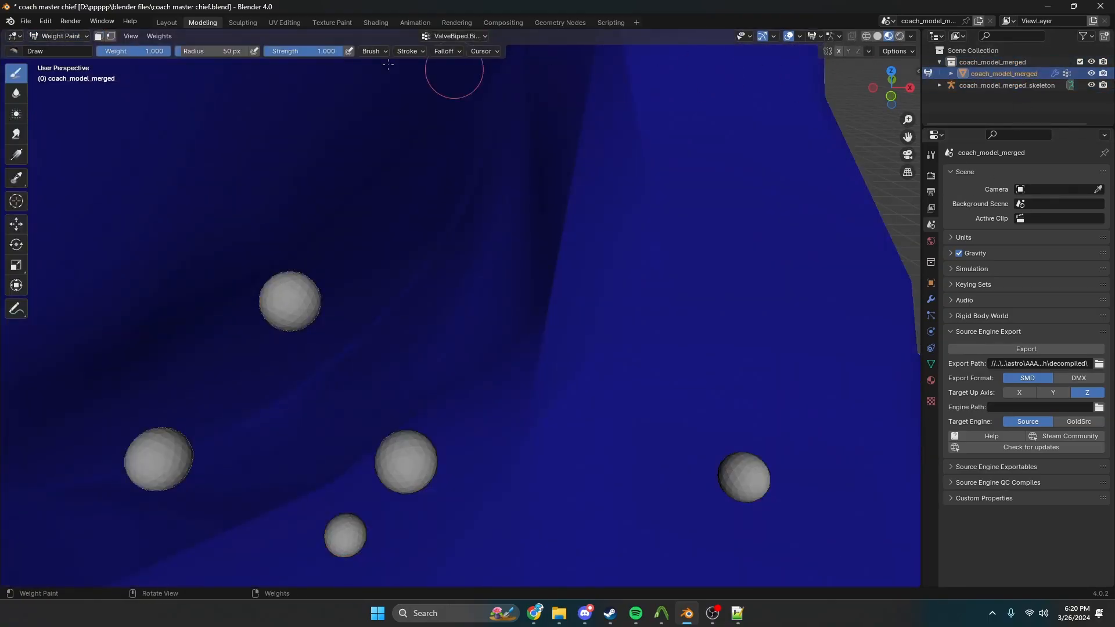
scroll(229, 86, "down", 3)
left_click(39, 34)
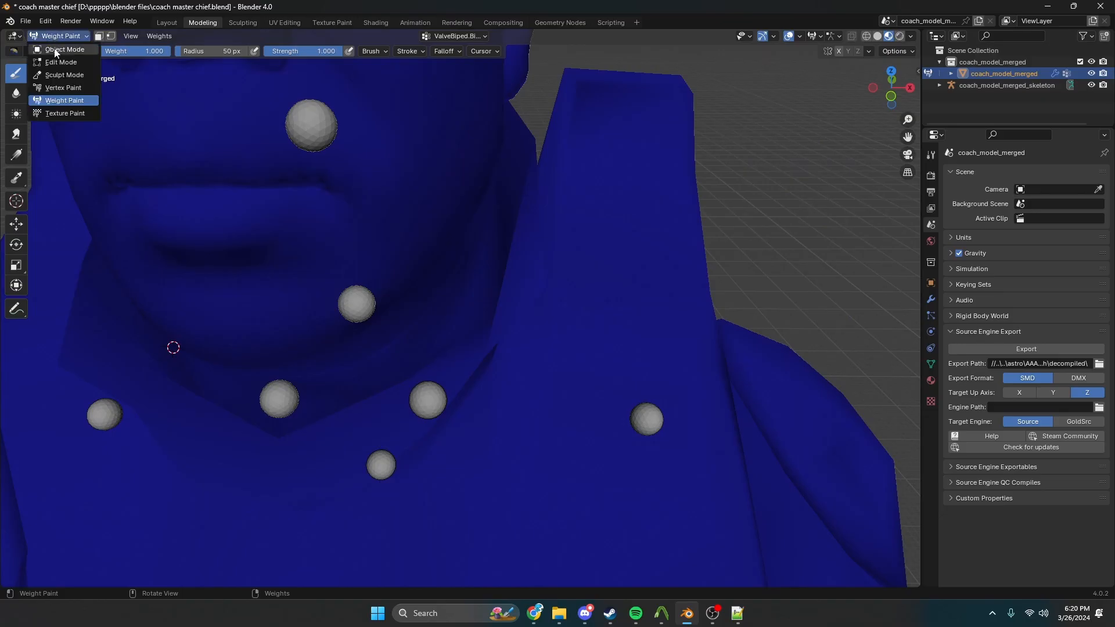
left_click(59, 50)
left_click(61, 36)
left_click(63, 100)
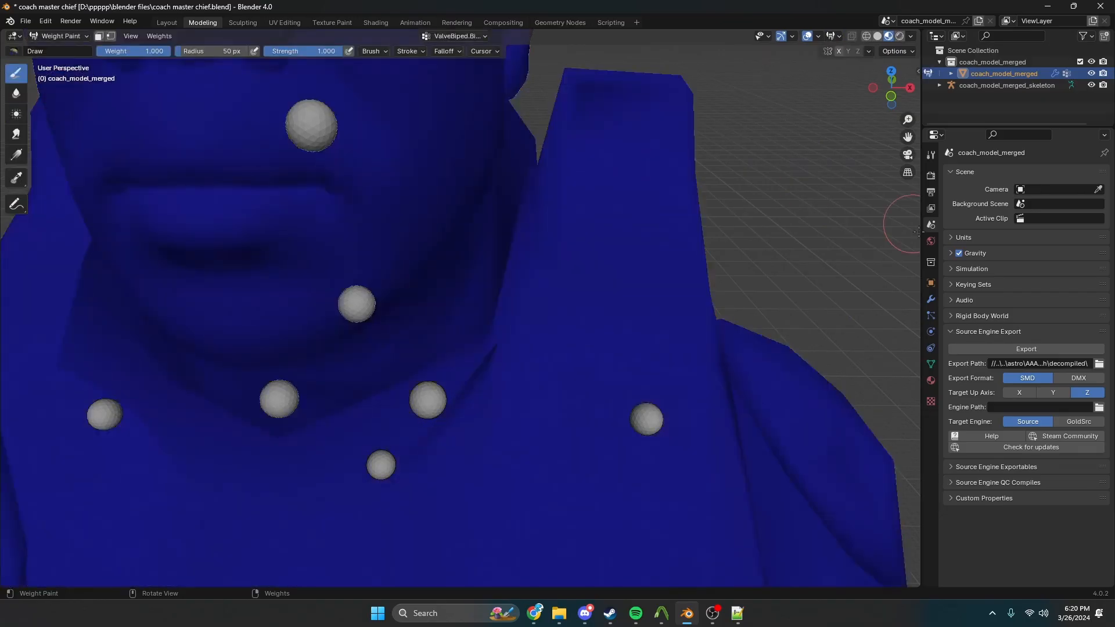
Show the mesh's vertex groups and inspect the ValveBiped.Bip01_Spine4 weights around the neck and chest
left_click(931, 364)
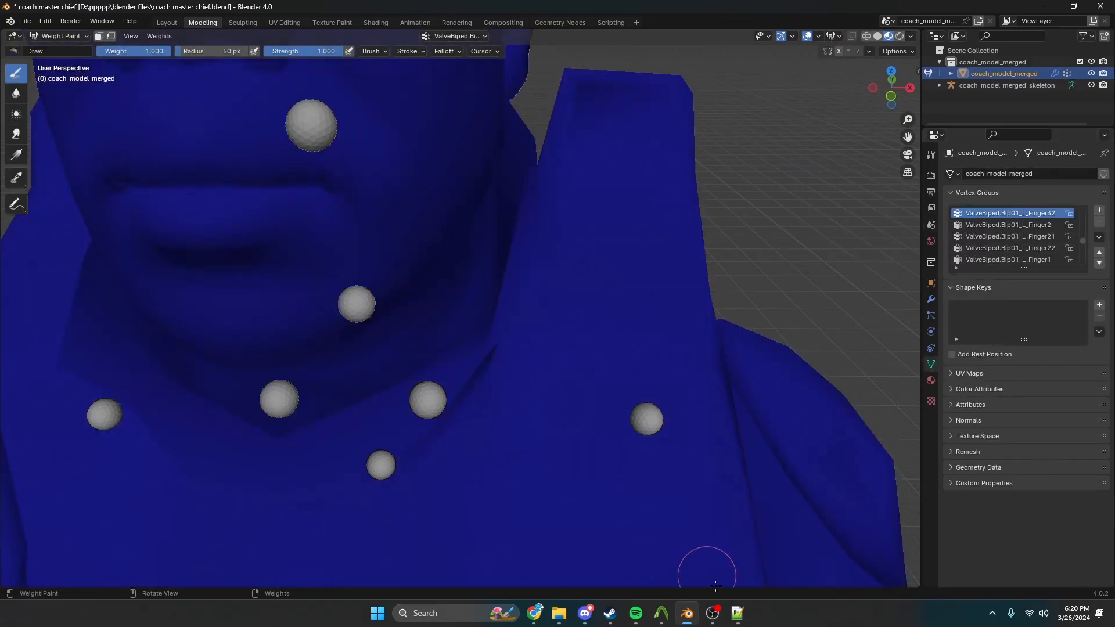
scroll(1063, 228, "up", 20, "ctrl")
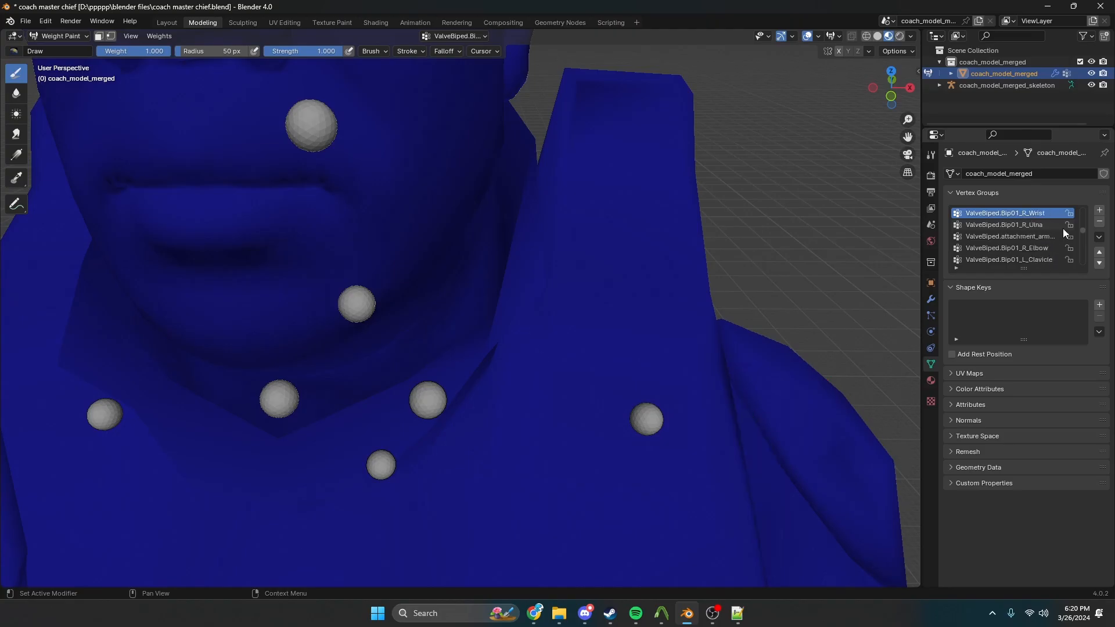
scroll(1063, 228, "down", 1, "ctrl")
scroll(1062, 228, "up", 2, "ctrl")
scroll(1062, 228, "down", 2, "ctrl")
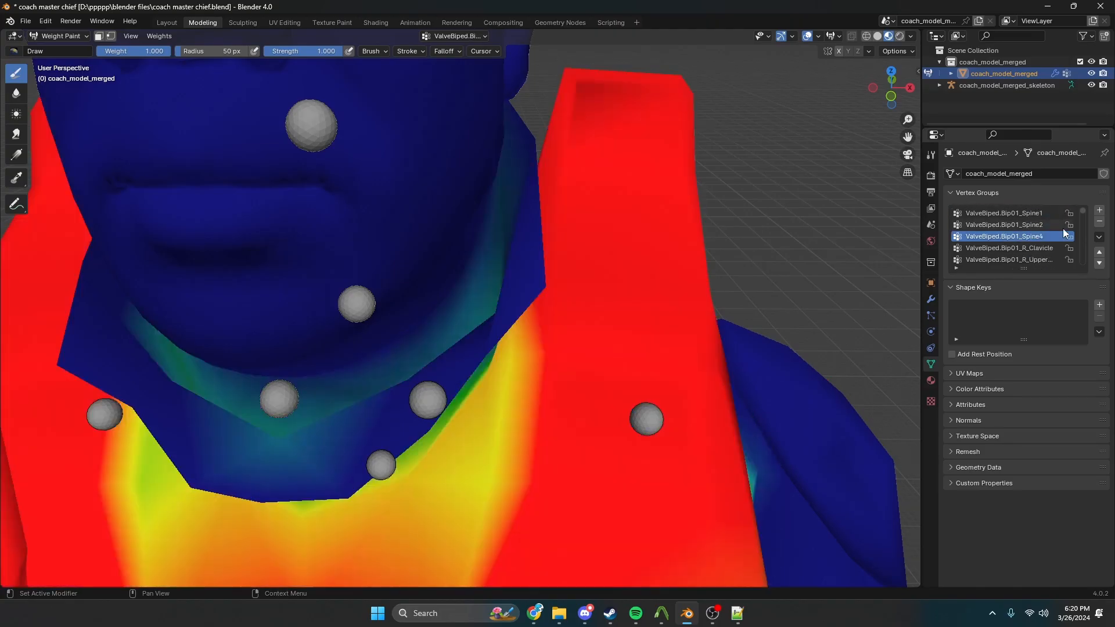
mouse_move(676, 214)
middle_mouse_down()
mouse_move(723, 177)
mouse_move(720, 189)
middle_mouse_up()
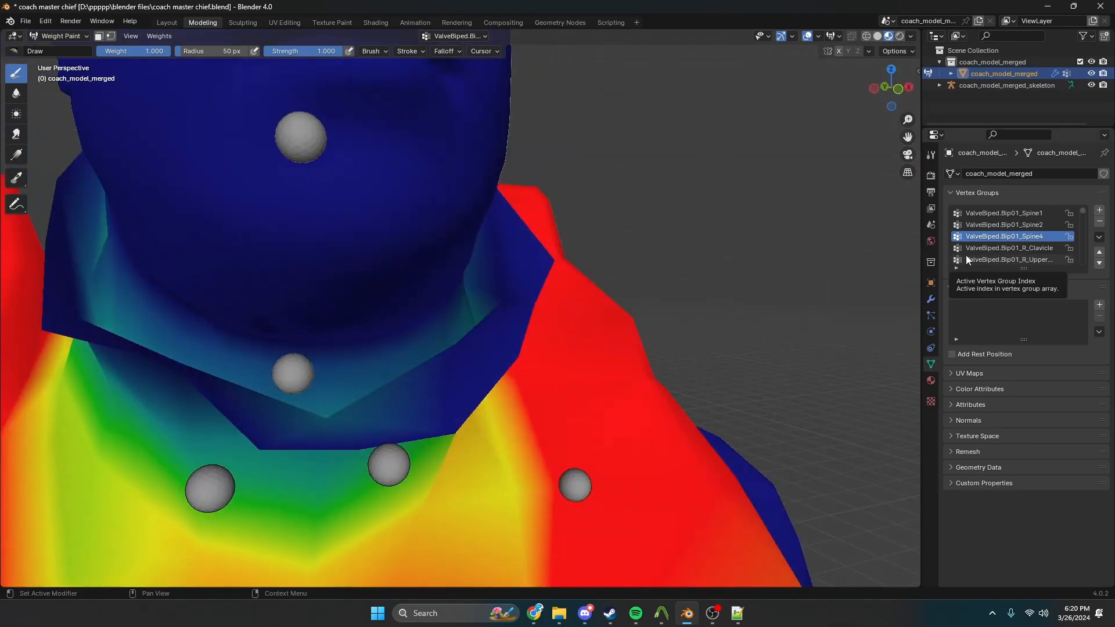
mouse_move(650, 441)
middle_mouse_down()
mouse_move(622, 428)
mouse_move(592, 523)
mouse_move(709, 463)
mouse_move(763, 500)
mouse_move(183, 447)
mouse_move(302, 401)
middle_mouse_up()
middle_click_drag(669, 258, 625, 273)
Go through the vertex groups from the right clavicle to ValveBiped.Bip01_Neck1 and display its weights
left_click(1011, 248)
scroll(990, 239, "down", 8, "ctrl")
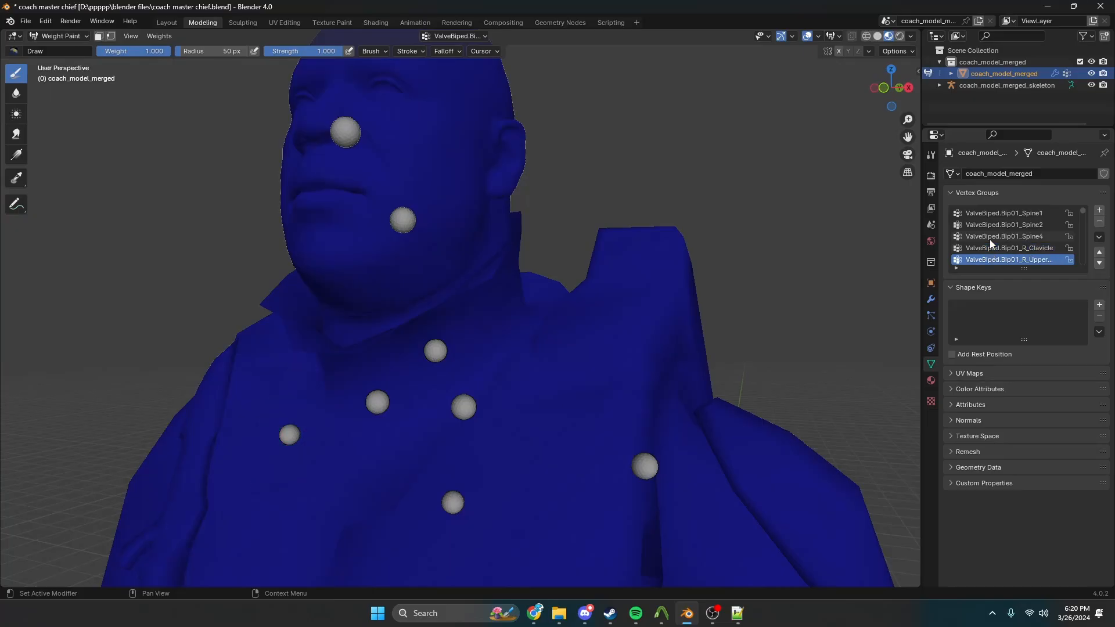
scroll(989, 239, "down", 10, "ctrl")
scroll(990, 239, "up", 1, "ctrl")
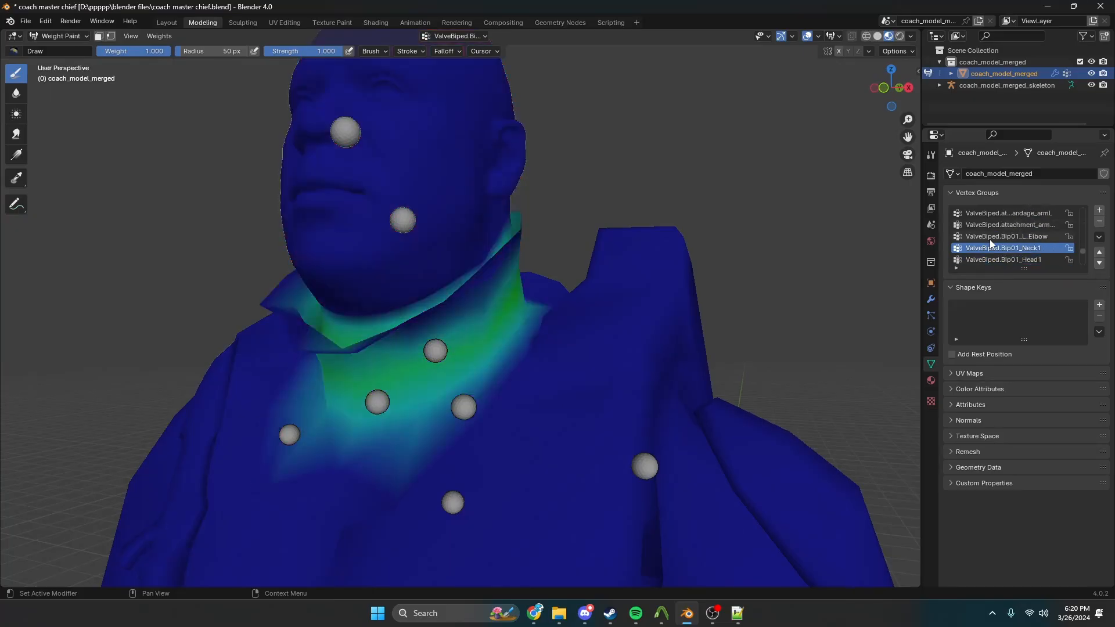
scroll(989, 239, "down", 1, "ctrl")
scroll(989, 239, "up", 1, "ctrl")
Compare the Neck1 weights with the neighbouring vertex groups and examine them up close around the collar
mouse_move(418, 331)
middle_mouse_down()
mouse_move(466, 340)
mouse_move(441, 342)
mouse_move(491, 326)
middle_mouse_up()
scroll(1008, 229, "up", 1, "ctrl")
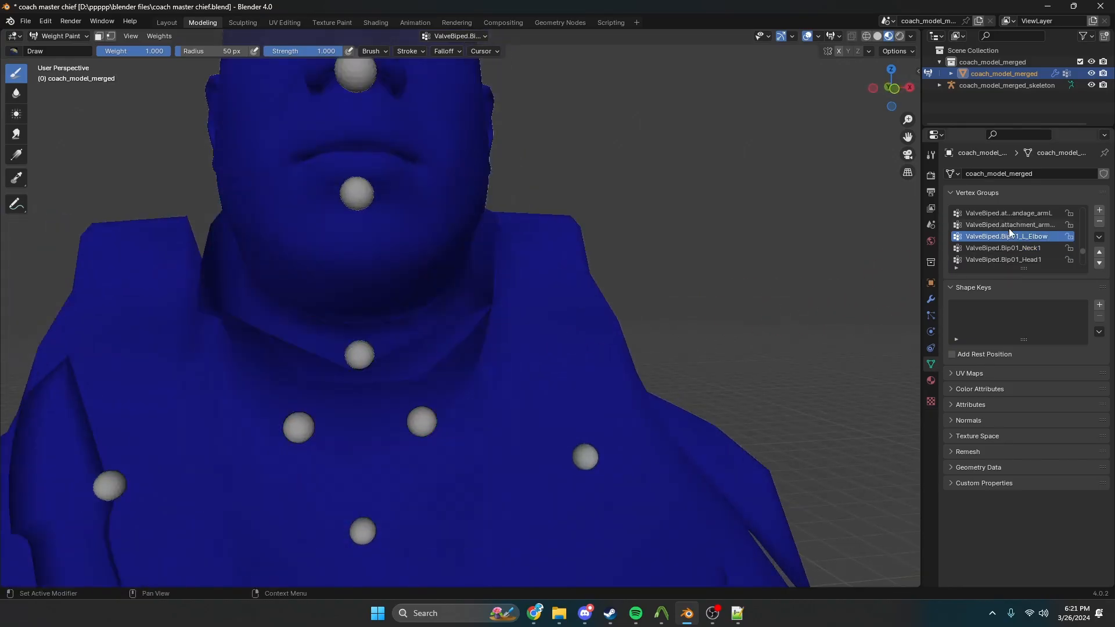
scroll(1009, 228, "down", 2, "ctrl")
middle_click_drag(653, 259, 214, 92)
scroll(1056, 221, "down", 1, "ctrl")
scroll(1056, 221, "up", 2, "ctrl")
mouse_move(410, 163)
middle_mouse_down()
mouse_move(575, 244)
mouse_move(650, 303)
mouse_move(612, 247)
mouse_move(615, 263)
mouse_move(585, 237)
middle_mouse_up()
scroll(650, 304, "up", 2)
scroll(631, 267, "up", 4)
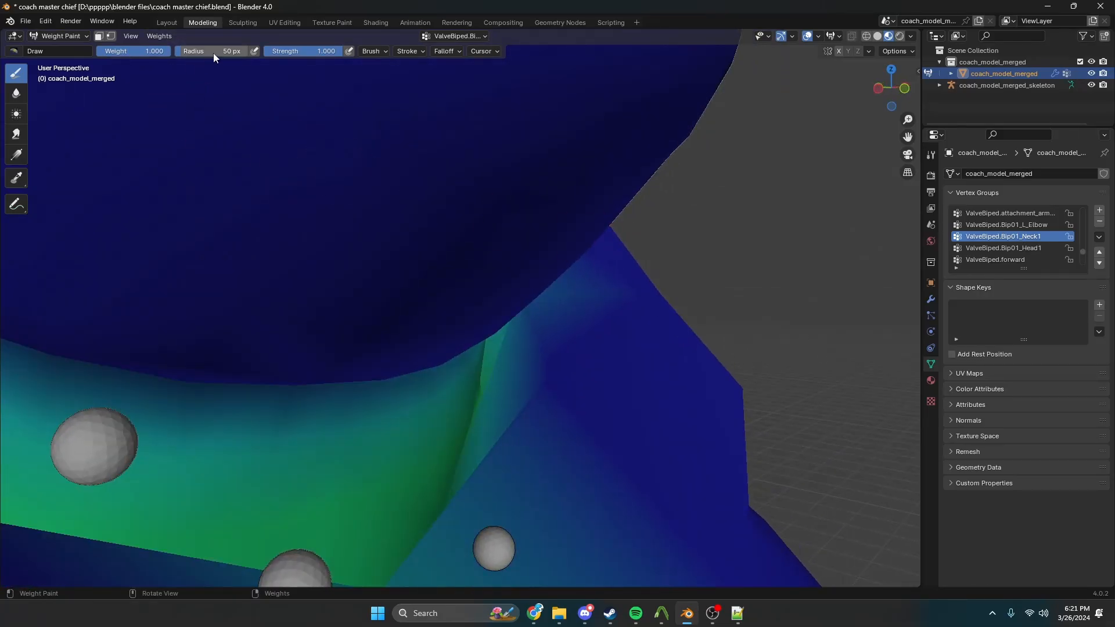
Set the weight brush radius to 167 px and undo a trial stroke on the chest
left_click_drag(337, 51, 342, 51)
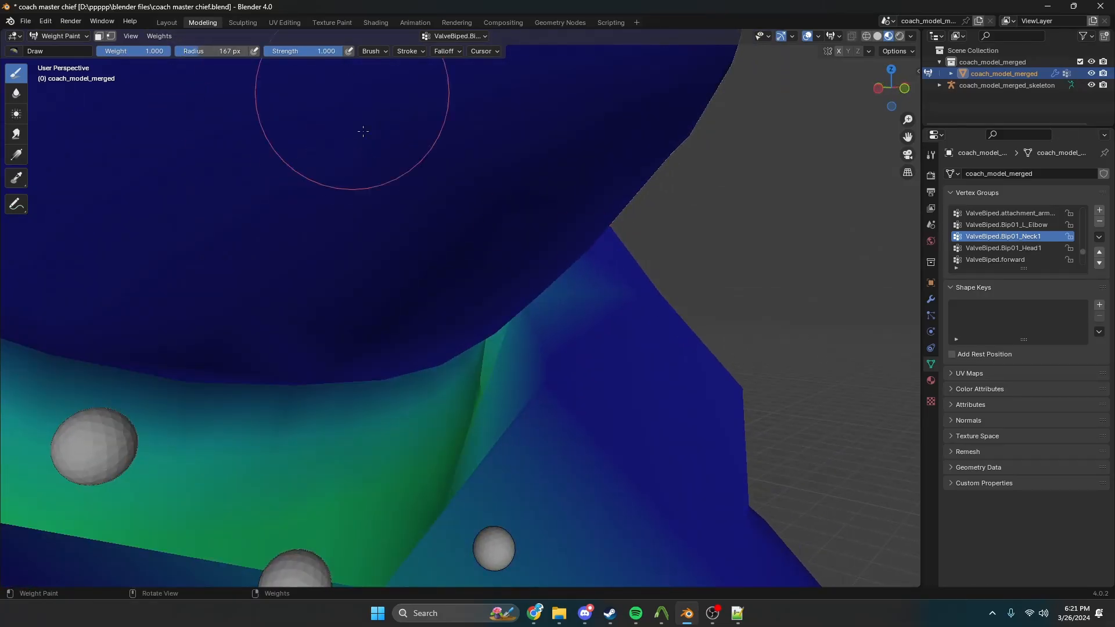
scroll(487, 296, "down", 4)
middle_click_drag(488, 296, 423, 316)
scroll(424, 316, "down", 6)
middle_click_drag(432, 389, 434, 278, "shift")
scroll(435, 268, "up", 3)
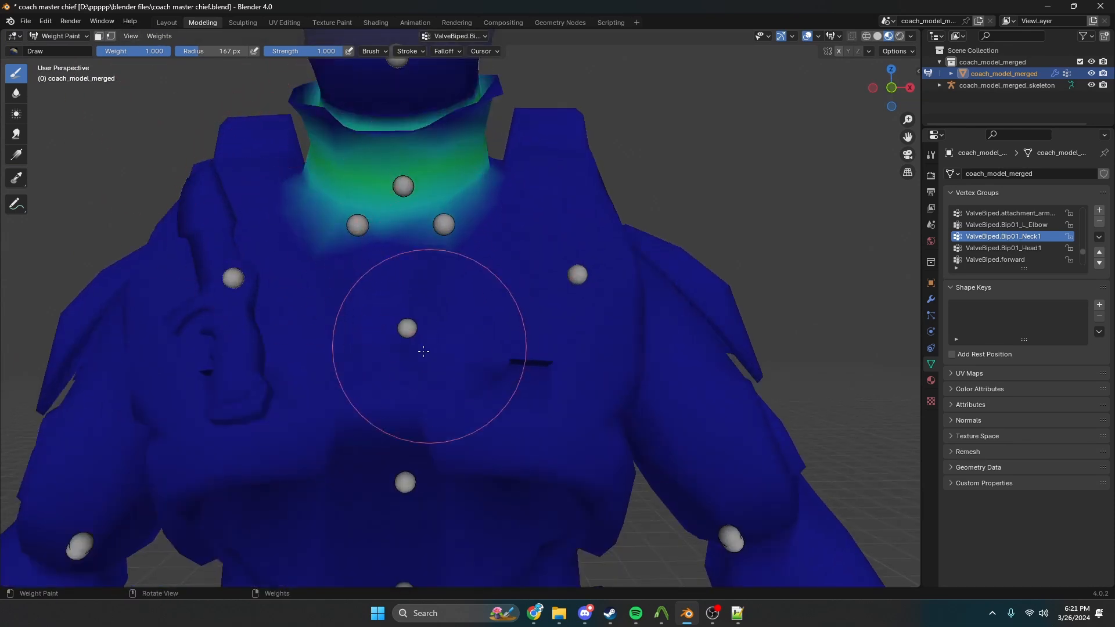
mouse_move(426, 349)
left_mouse_down()
mouse_move(436, 341)
mouse_move(406, 351)
left_mouse_up()
key("ctrl+z")
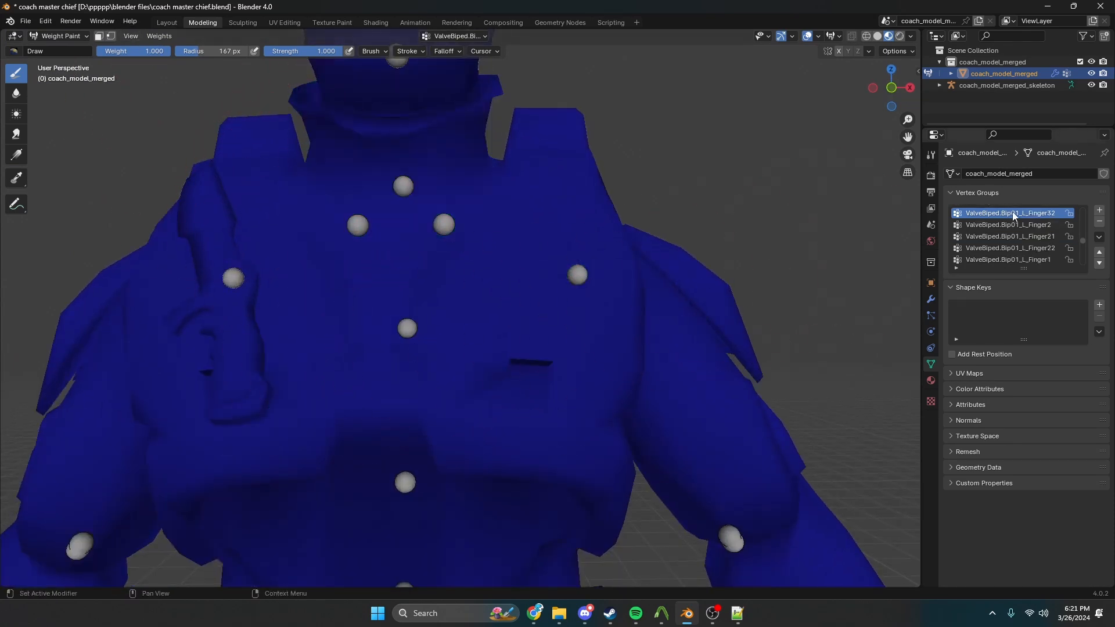
Activate the ValveBiped.Bip01_Pelvis vertex group, try a brush strength of 0.174 and restore it to 1.000
scroll(1019, 218, "down", 10)
scroll(1020, 218, "up", 6)
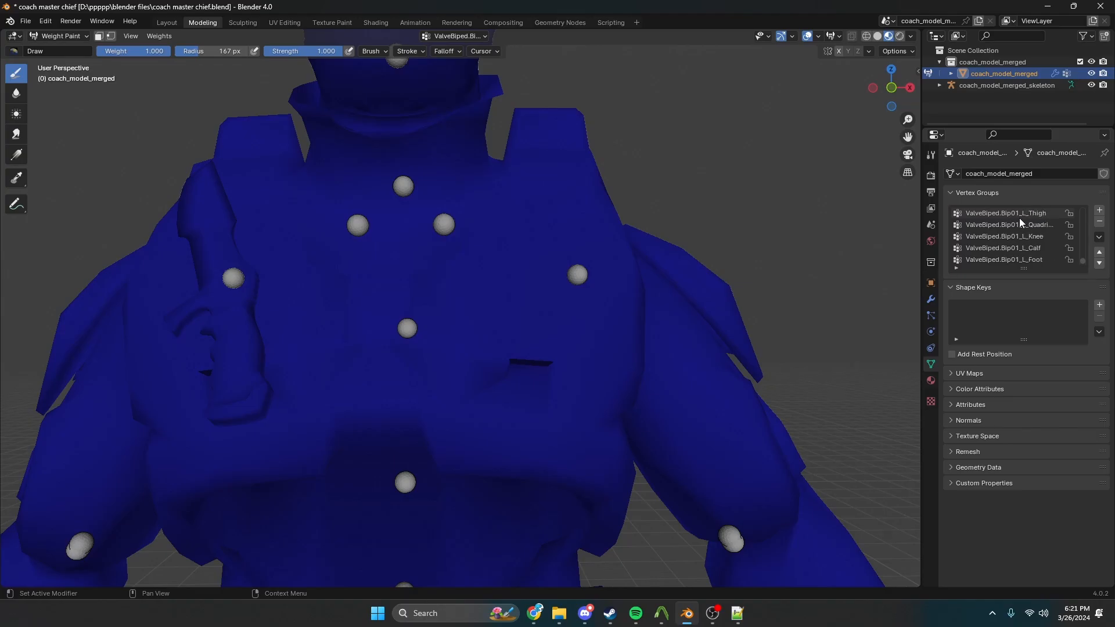
scroll(1022, 217, "up", 5)
scroll(1029, 236, "up", 3)
scroll(1029, 236, "up", 5)
left_click(1043, 213)
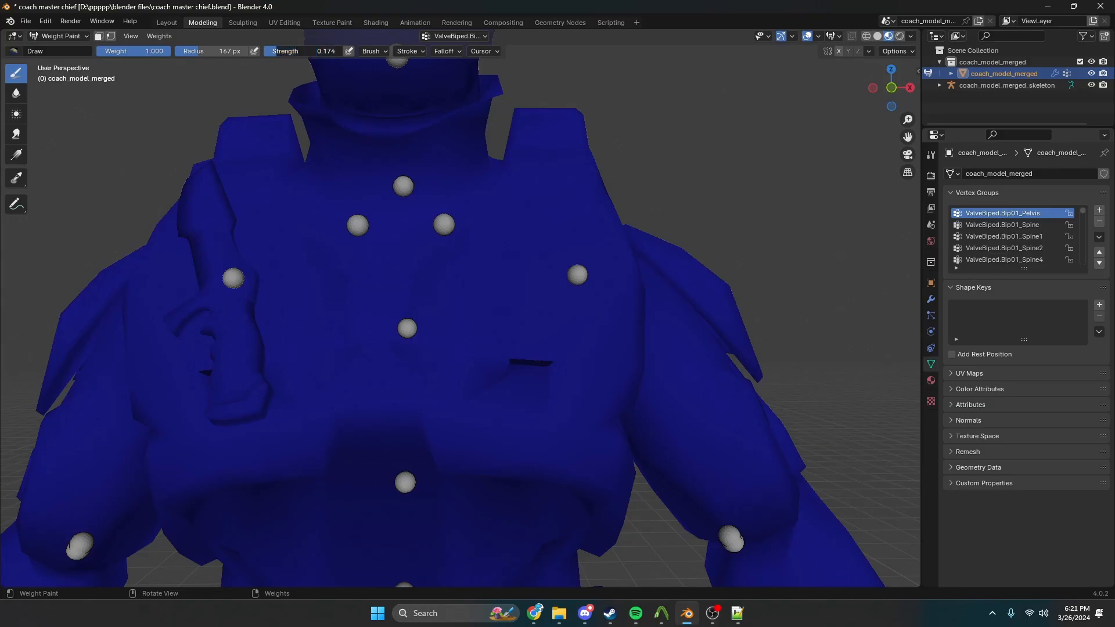
left_click_drag(307, 51, 309, 51)
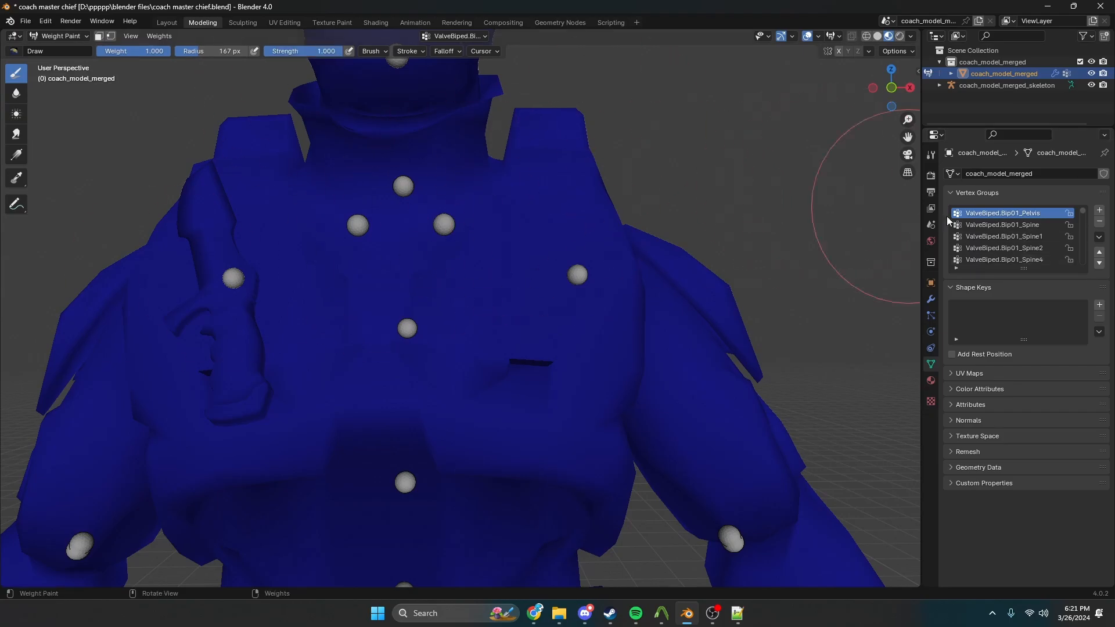
Make ValveBiped.Bip01_Neck1 the active vertex group again and bring the collar's weights into close view
left_click(1033, 225)
scroll(1032, 225, "down", 5, "ctrl")
scroll(1032, 225, "down", 15, "ctrl")
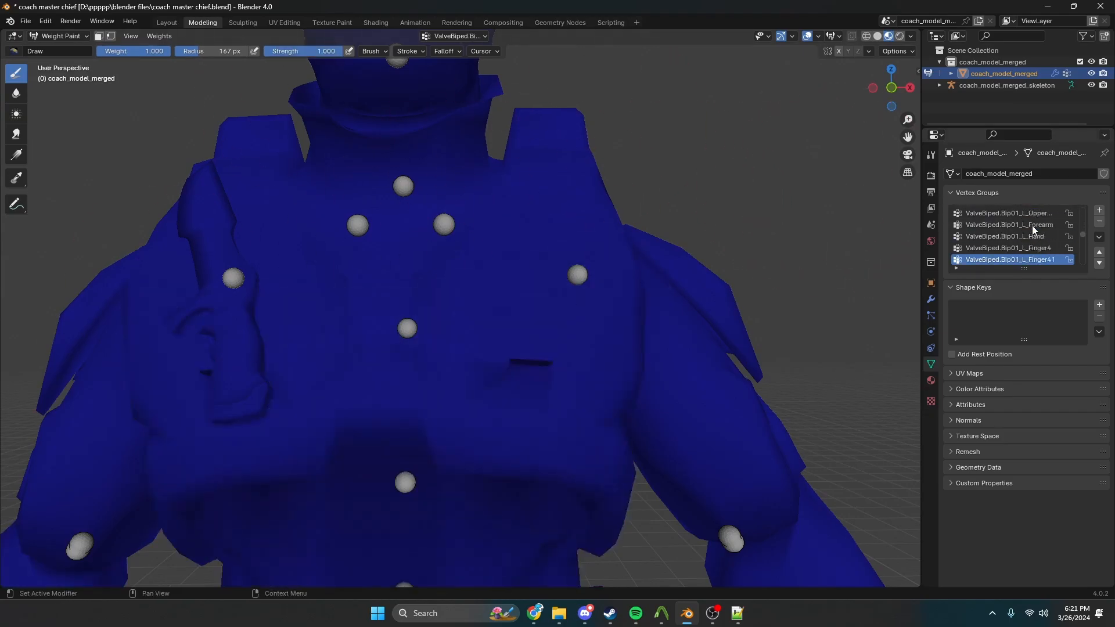
scroll(1032, 225, "down", 6, "ctrl")
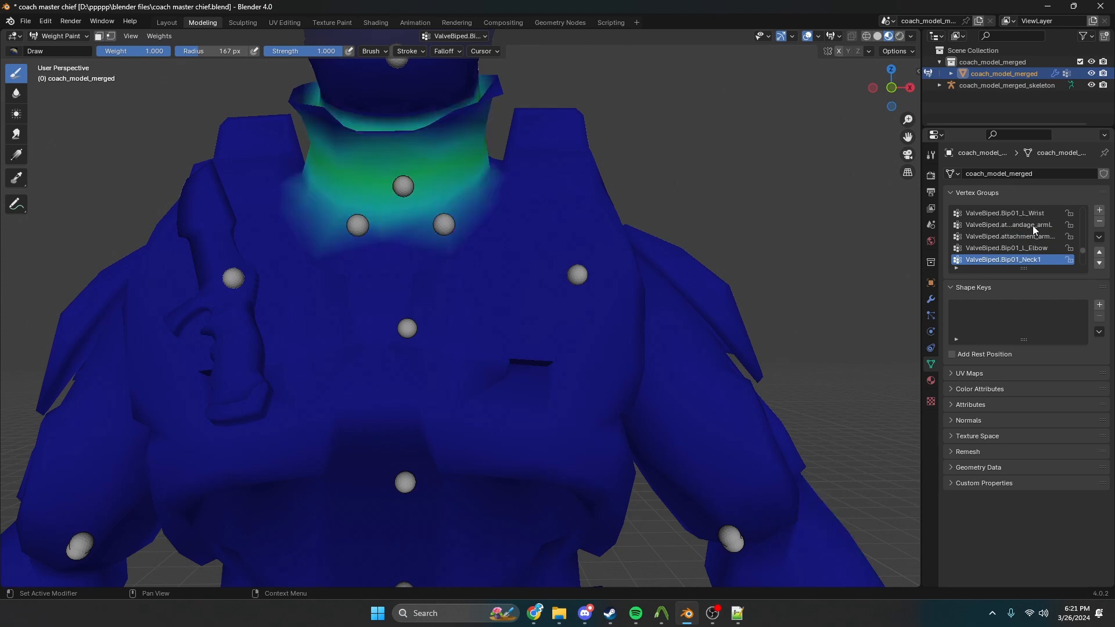
middle_click_drag(613, 181, 528, 261)
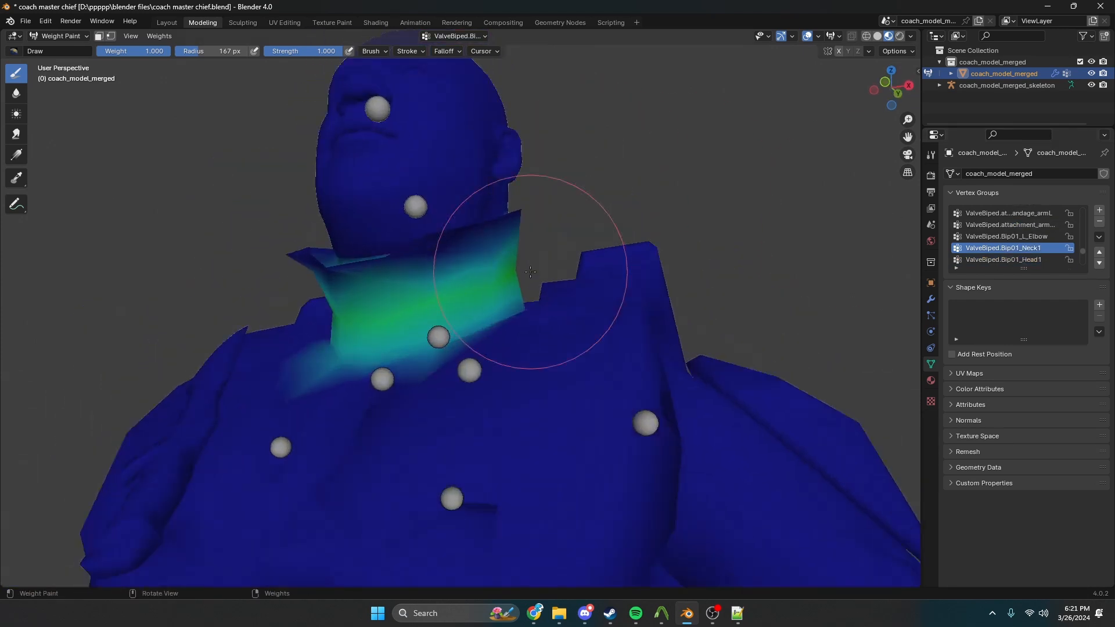
scroll(376, 116, "up", 5)
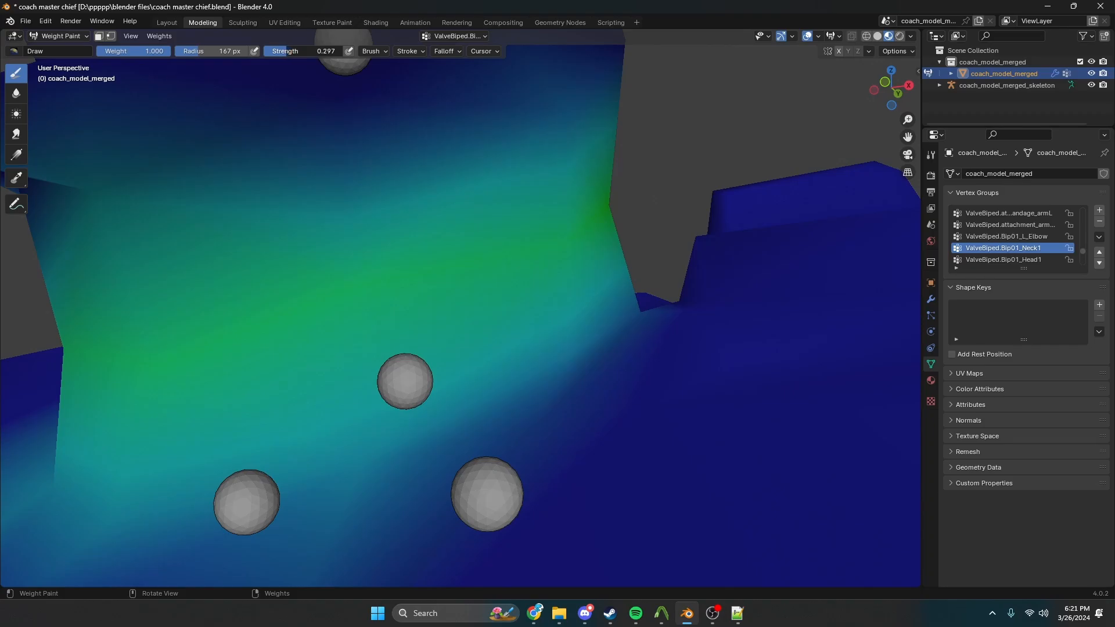
Paint more ValveBiped.Bip01_Neck1 weight across the front and sides of the collar at brush strength 0.297
scroll(339, 234, "down", 1)
mouse_move(504, 194)
left_mouse_down()
mouse_move(386, 175)
mouse_move(265, 218)
left_mouse_up()
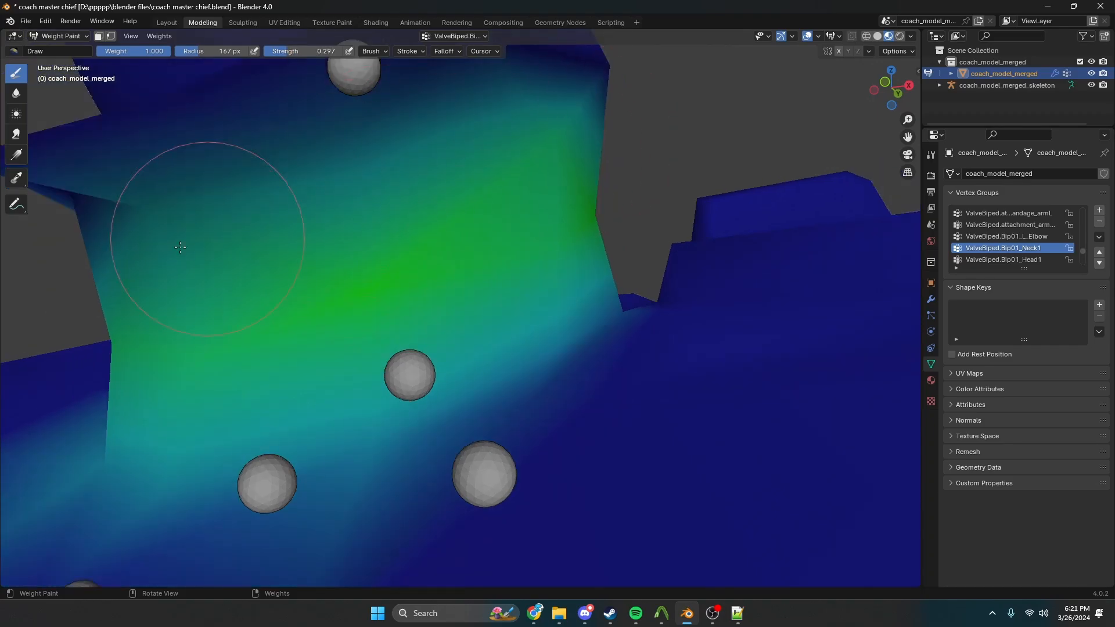
left_click_drag(180, 247, 187, 232)
mouse_move(187, 232)
middle_mouse_down()
mouse_move(279, 256)
mouse_move(473, 272)
mouse_move(577, 309)
middle_mouse_up()
left_click_drag(470, 249, 191, 157)
mouse_move(490, 286)
middle_mouse_down()
mouse_move(473, 342)
mouse_move(324, 249)
mouse_move(455, 319)
mouse_move(386, 358)
mouse_move(518, 285)
middle_mouse_up()
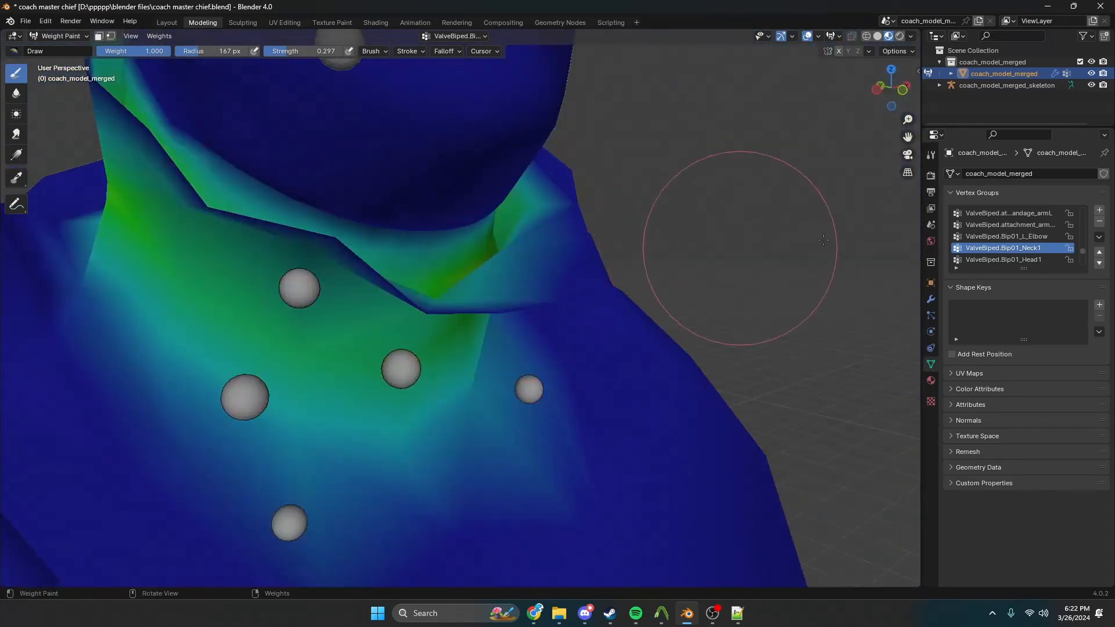
scroll(1014, 240, "down", 1, "ctrl")
middle_click_drag(639, 256, 507, 202)
mouse_move(488, 279)
left_mouse_down()
mouse_move(309, 298)
mouse_move(286, 334)
mouse_move(256, 340)
mouse_move(489, 288)
mouse_move(644, 223)
mouse_move(646, 243)
left_mouse_up()
Go through the other vertex groups and activate ValveBiped.Bip01_Spine4 to examine its weights around the collar
scroll(1039, 235, "up", 4, "ctrl")
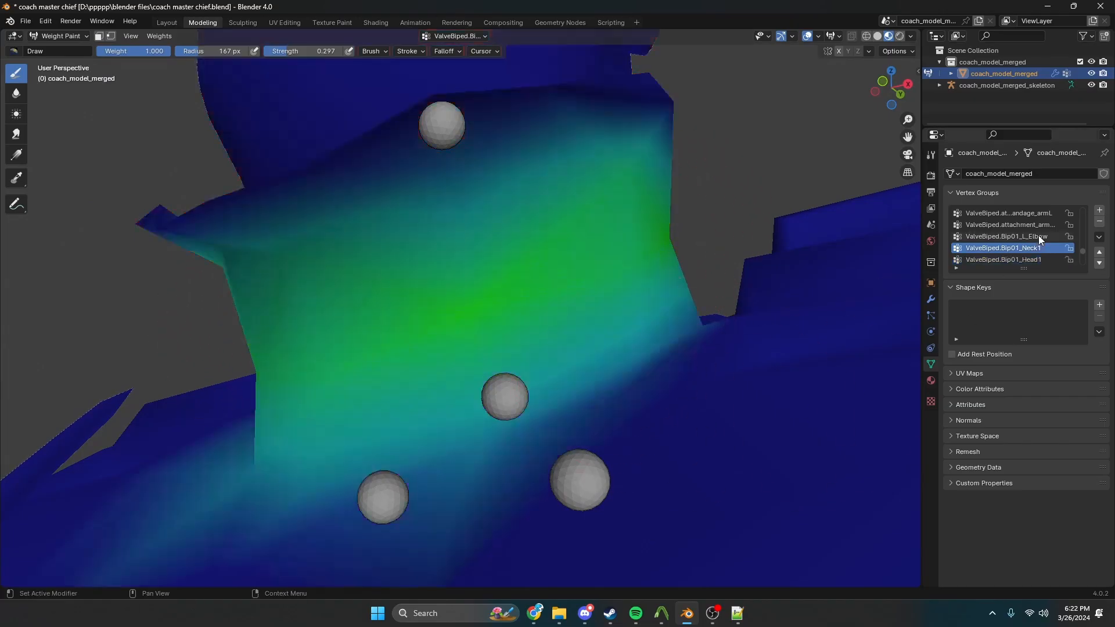
scroll(1038, 235, "up", 10, "ctrl")
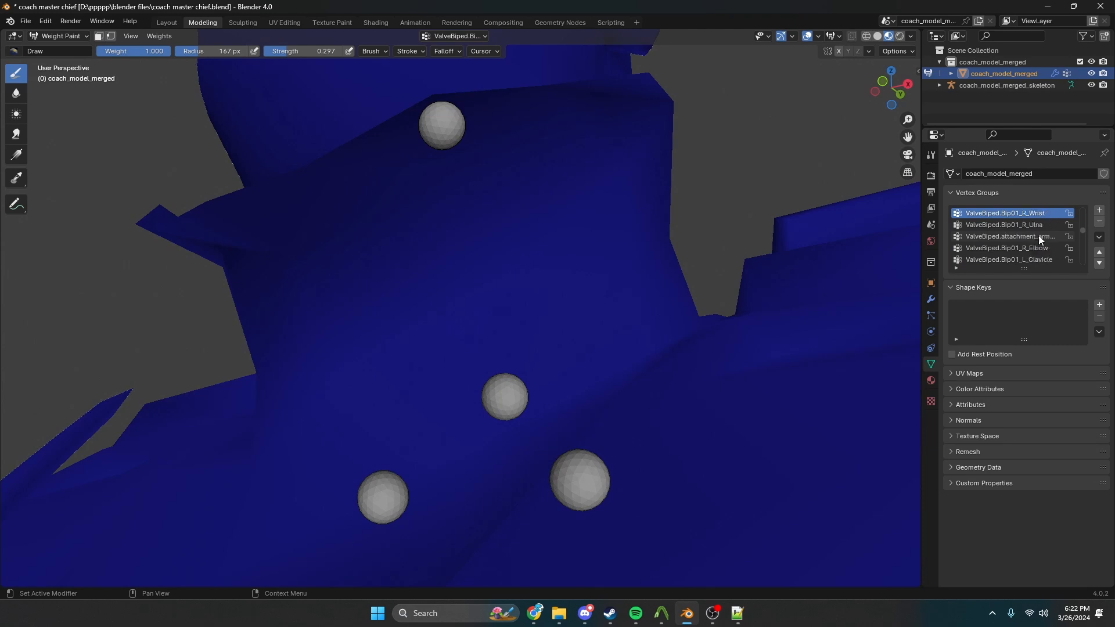
scroll(1038, 235, "up", 3, "ctrl")
scroll(1039, 235, "down", 4, "ctrl")
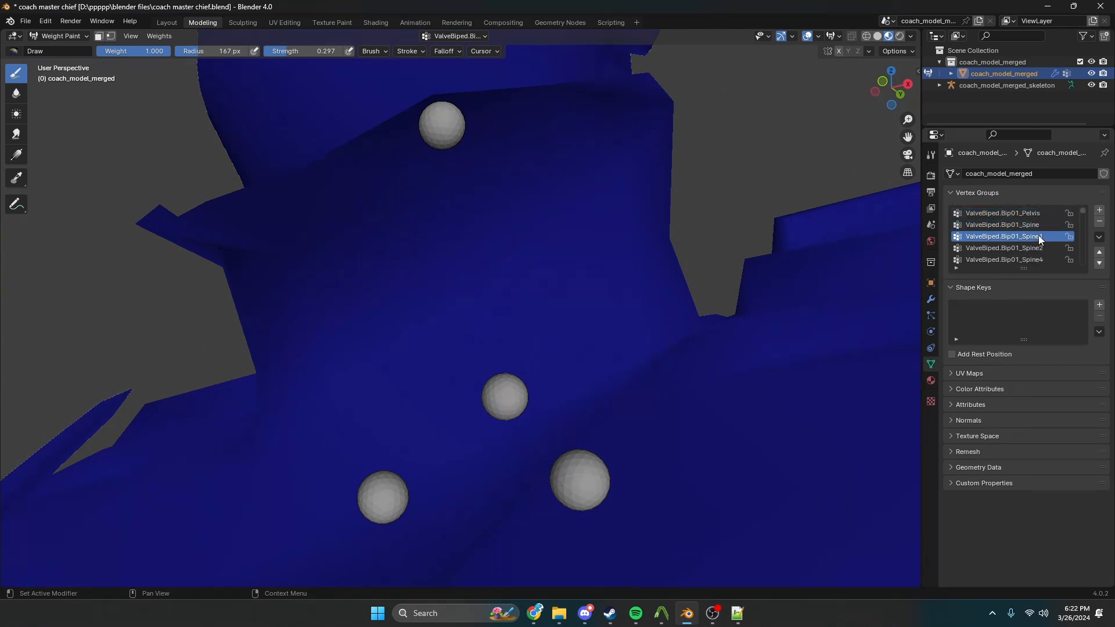
mouse_move(750, 273)
middle_mouse_down()
mouse_move(835, 347)
mouse_move(786, 278)
mouse_move(561, 348)
mouse_move(652, 339)
middle_mouse_up()
In Edit Mode, select two vertices on the collar's rim, move them along the Y axis and check the collar's shape
left_click(58, 36)
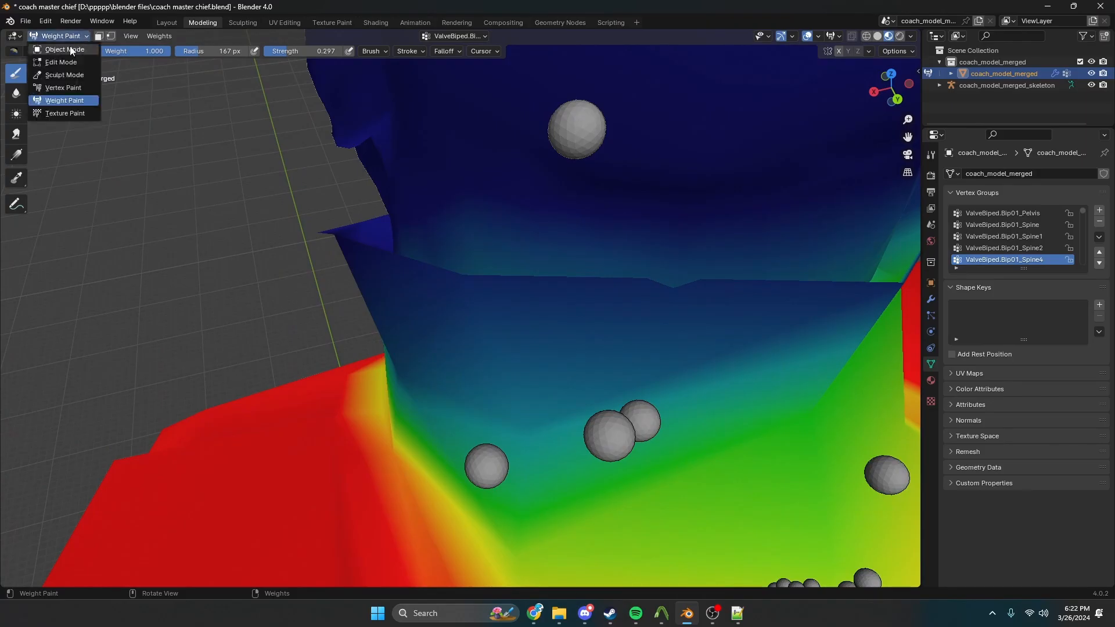
left_click(52, 60)
middle_click_drag(700, 290, 397, 306)
middle_click_drag(194, 277, 235, 285)
scroll(358, 313, "down", 3)
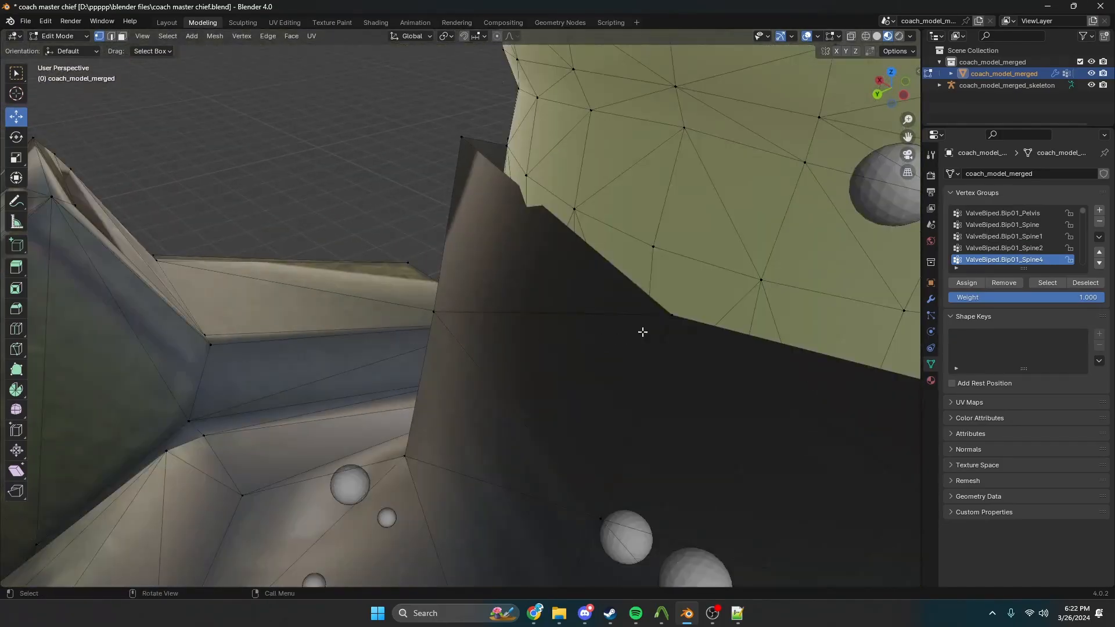
left_click(657, 317)
left_click(464, 141, "shift")
middle_click_drag(472, 166, 452, 190)
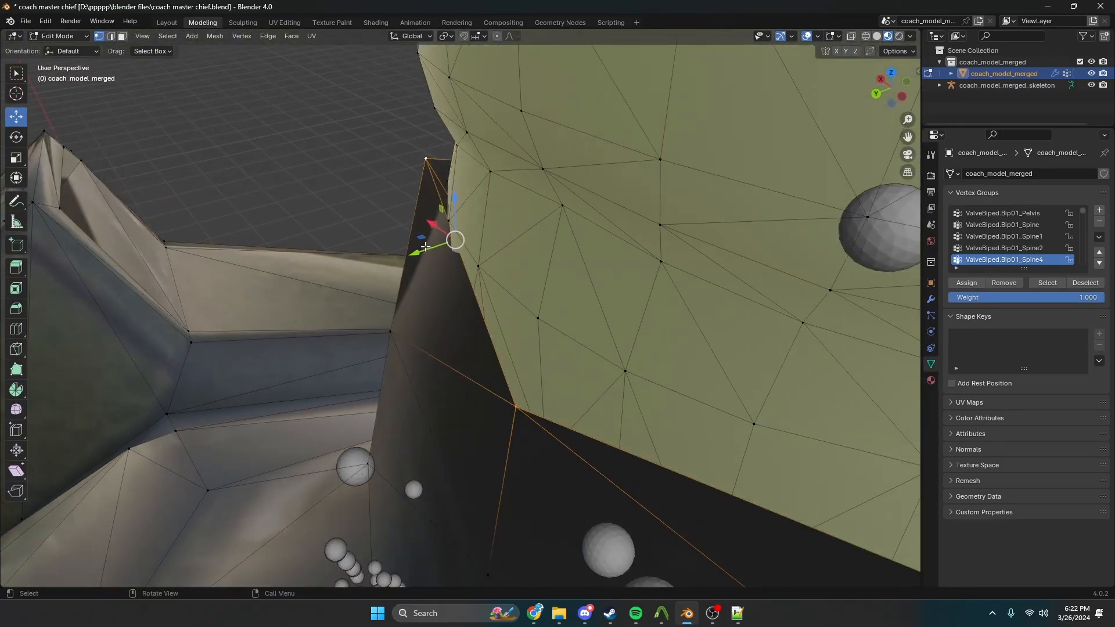
left_click_drag(425, 246, 385, 255)
middle_click_drag(386, 256, 192, 397)
key("Tab")
key("Tab")
Select five neighbouring vertices on the front of the collar and move them slightly together
middle_click_drag(367, 304, 309, 241)
left_click(282, 249)
left_click(321, 251, "shift")
left_click(193, 258, "shift")
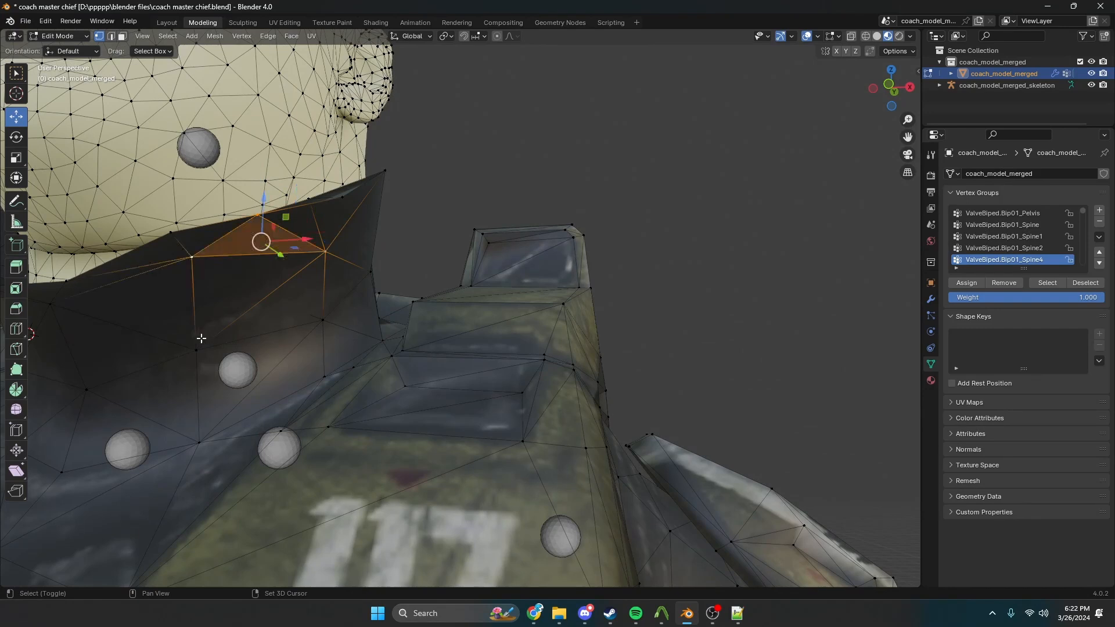
left_click(197, 350, "shift")
left_click(322, 319, "shift")
middle_click_drag(324, 320, 395, 353)
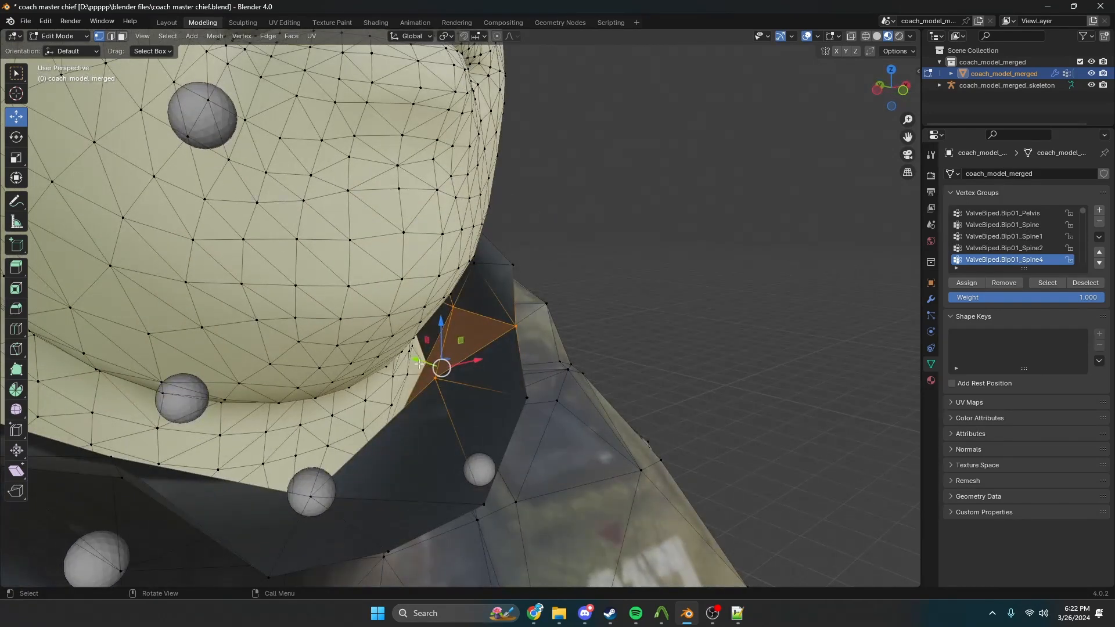
key("g")
left_click(453, 373)
Inspect the reshaped collar in Object Mode, then examine its Spine4 weights in Weight Paint mode
middle_click_drag(453, 373, 360, 323)
key("Tab")
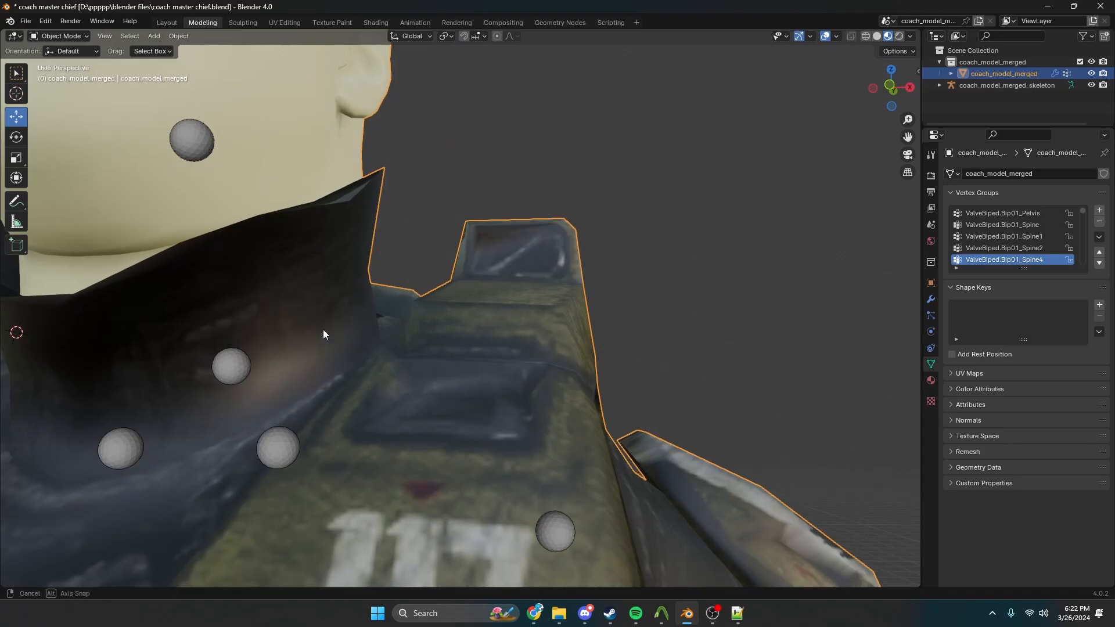
key("Tab")
left_click(319, 318)
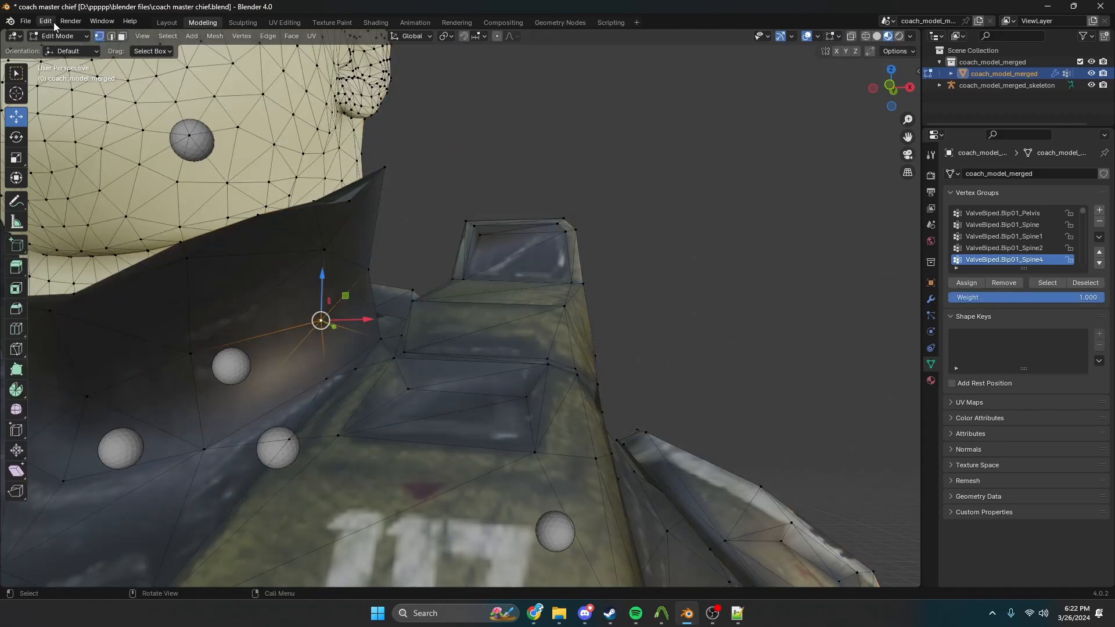
left_click(62, 36)
left_click(58, 101)
middle_click_drag(278, 254, 367, 219, "shift")
scroll(367, 220, "up", 2)
mouse_move(256, 331)
middle_mouse_down()
mouse_move(348, 360)
mouse_move(255, 333)
middle_mouse_up()
scroll(253, 333, "down", 4)
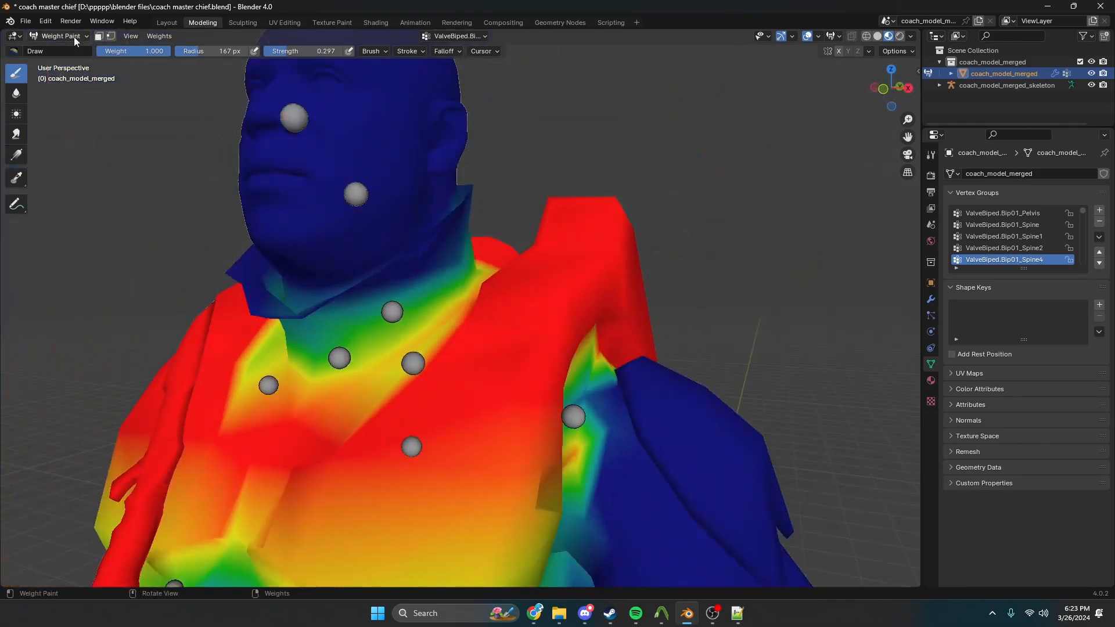
Select the whole model and skeleton in Object Mode and run the Source Engine scene export in SMD format
left_click(55, 36)
left_click(58, 51)
scroll(495, 196, "down", 6)
key("a")
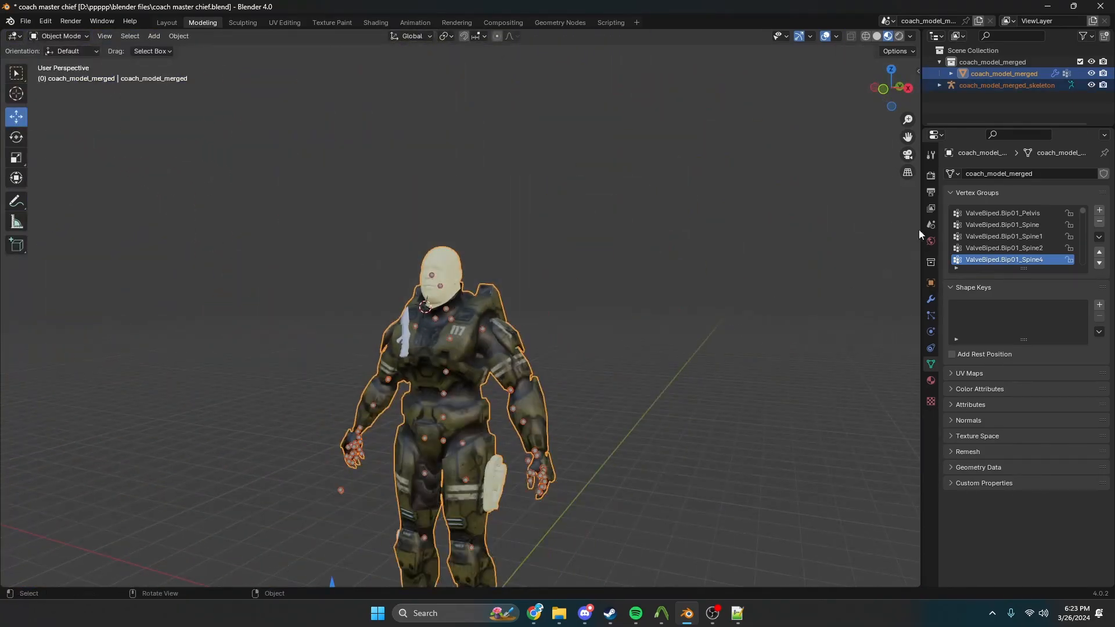
left_click(931, 208)
left_click(931, 225)
left_click(1024, 349)
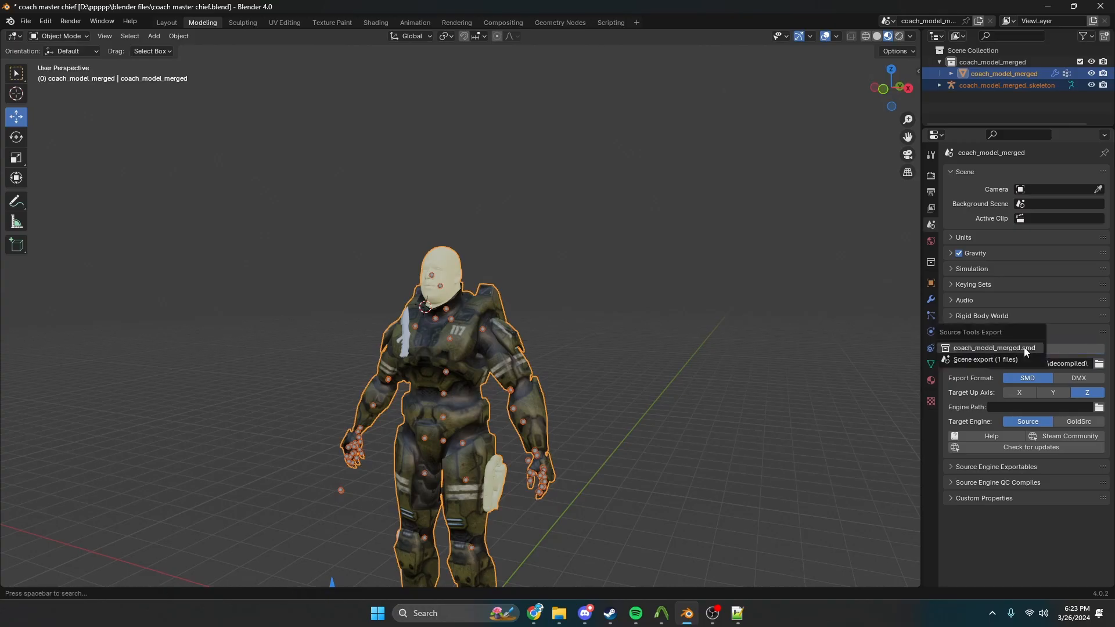
left_click(1006, 361)
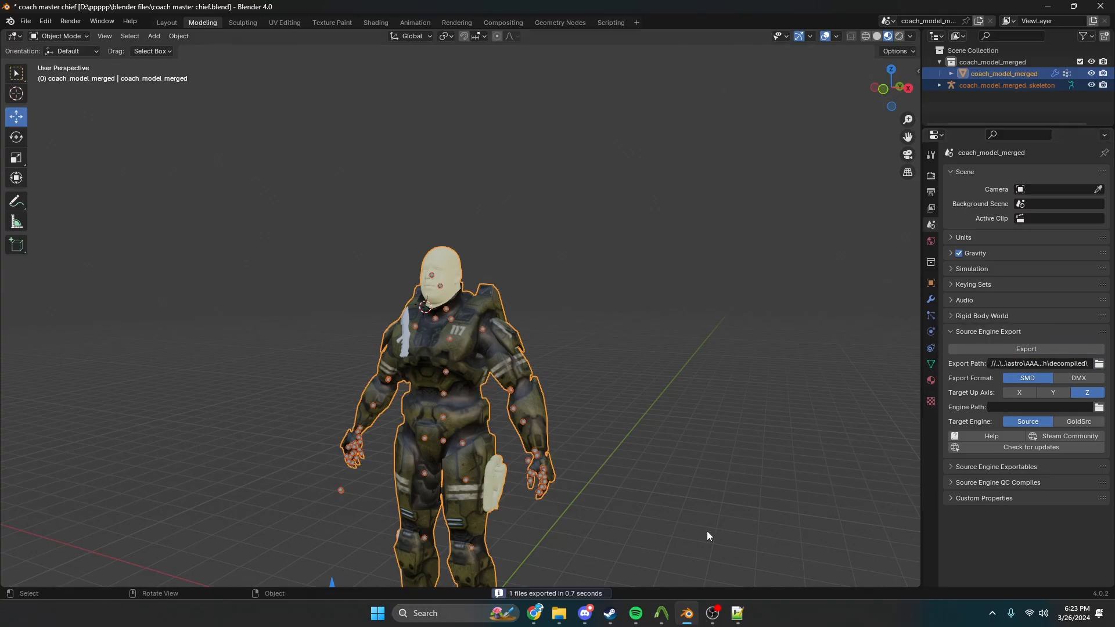
Switch to Crowbar and compile survivor_coach.qc for Left 4 Dead 2
left_click(664, 617)
left_click(210, 21)
left_click(64, 205)
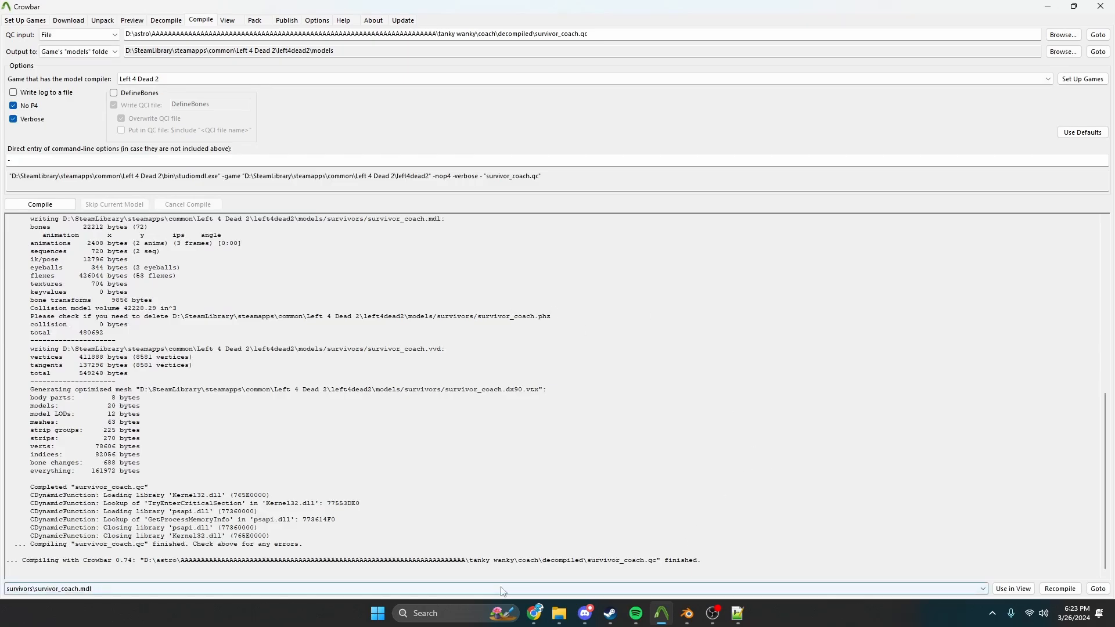
In File Explorer, find the coach\decompiled folder inside tanky wanky and open its survivor_coach QC file in Notepad++
mouse_move(559, 614)
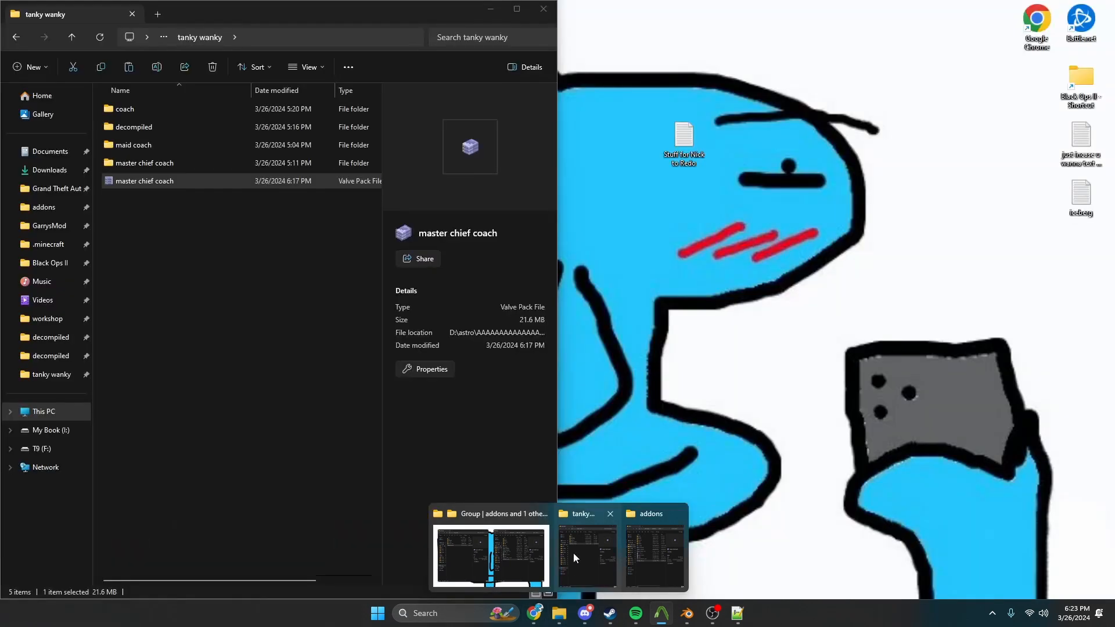
left_click(531, 553)
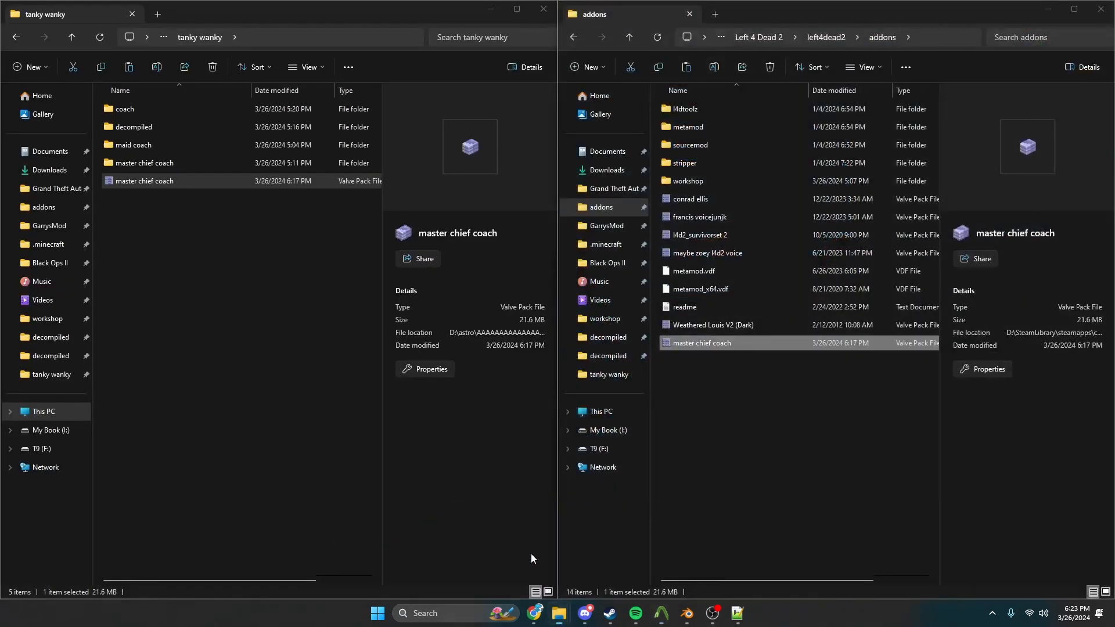
double_click(127, 125)
left_click(145, 113)
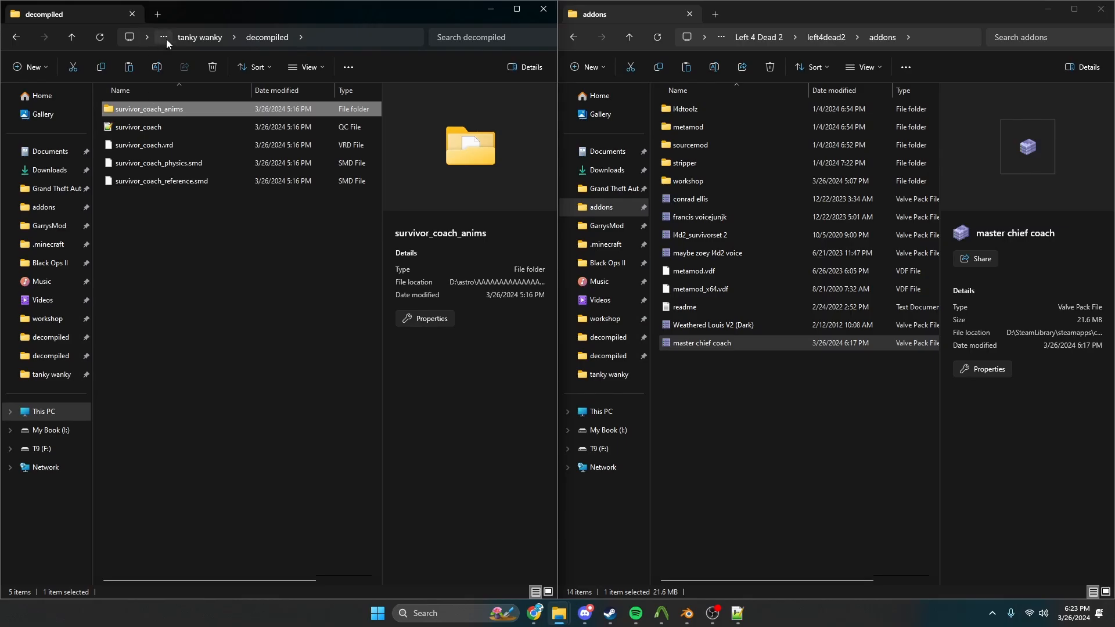
left_click(199, 37)
double_click(176, 110)
left_click(175, 110)
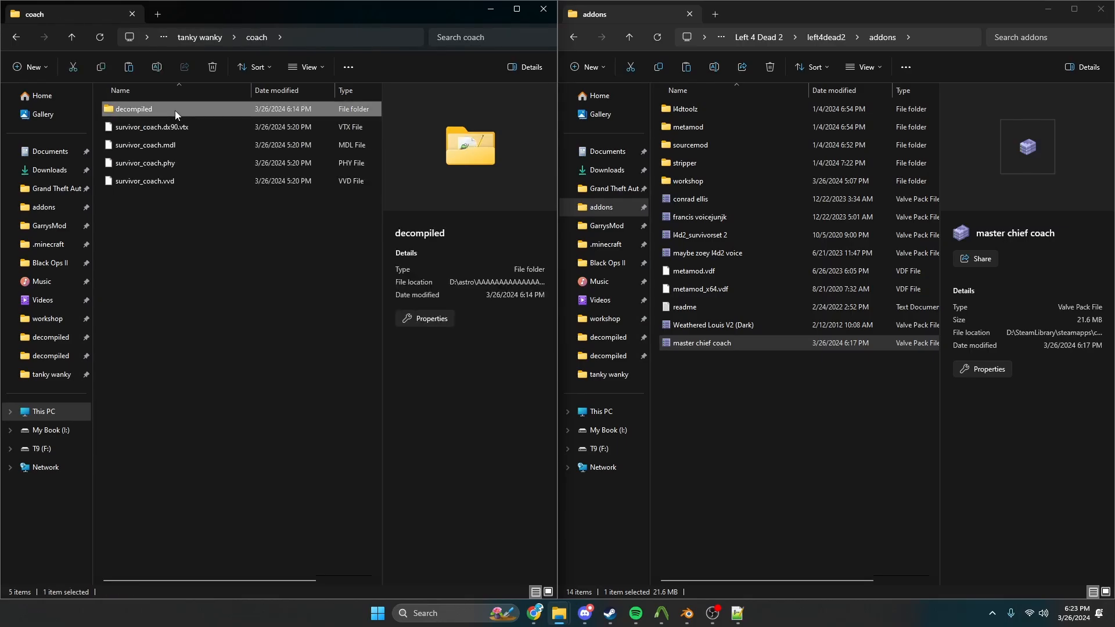
double_click(175, 110)
double_click(165, 143)
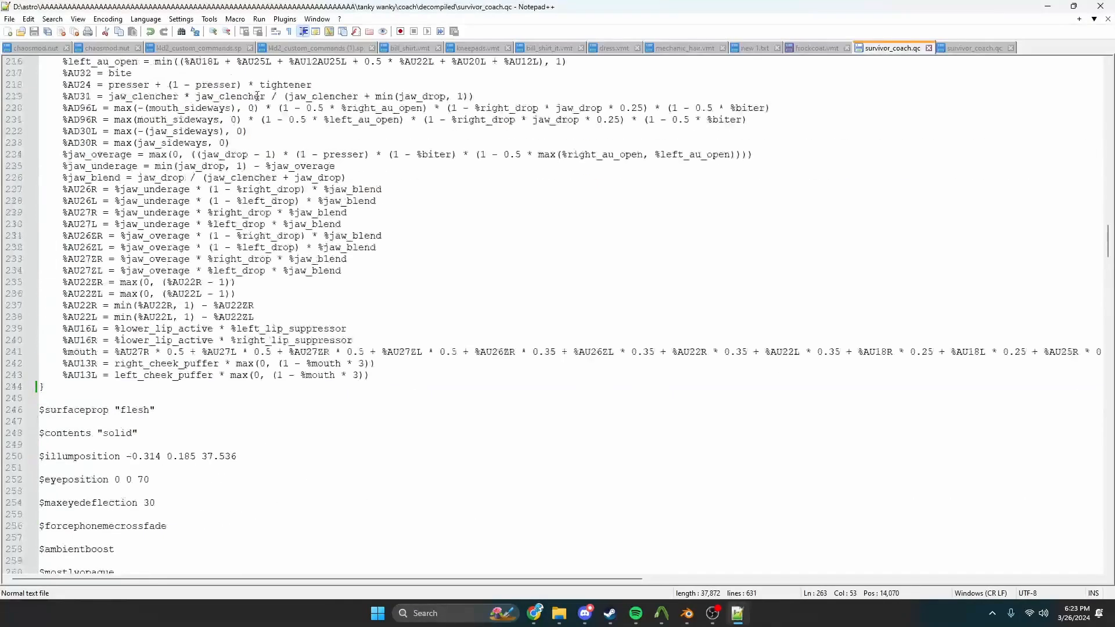
Change the $modelname path to survivors/survivor_coack.mdl and save the QC file
left_click_drag(1111, 226, 1109, 67)
left_click(248, 85)
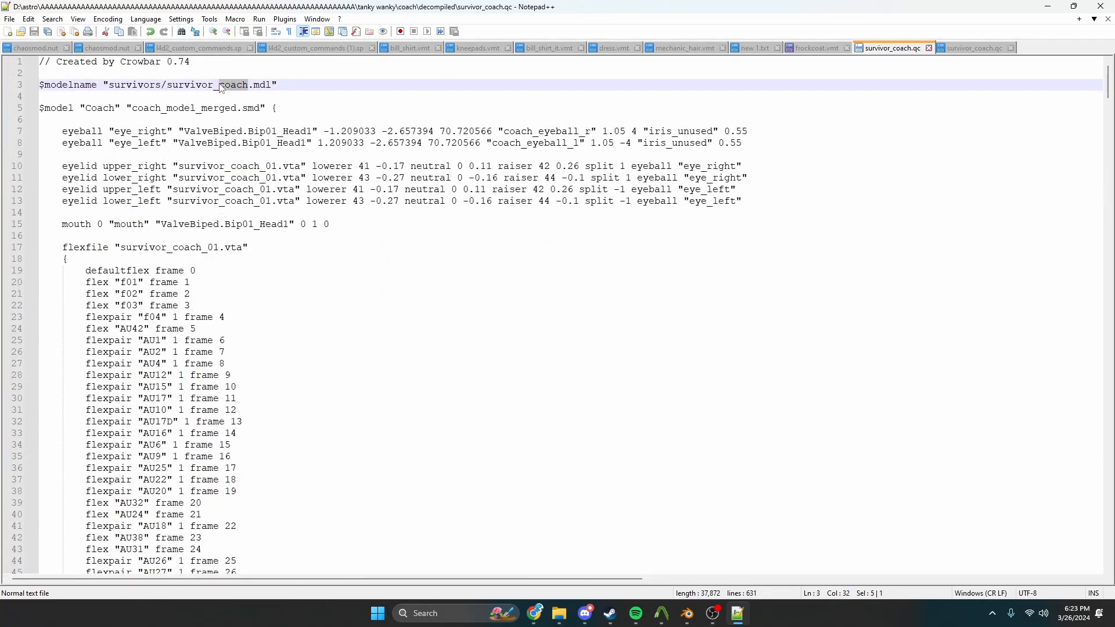
type("cock")
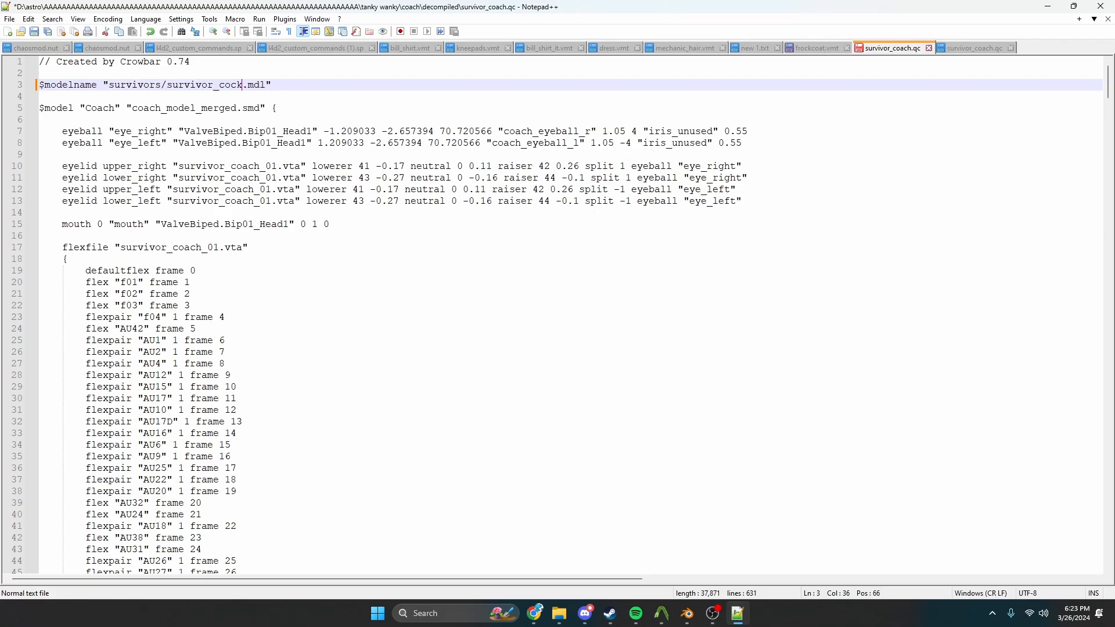
type("a")
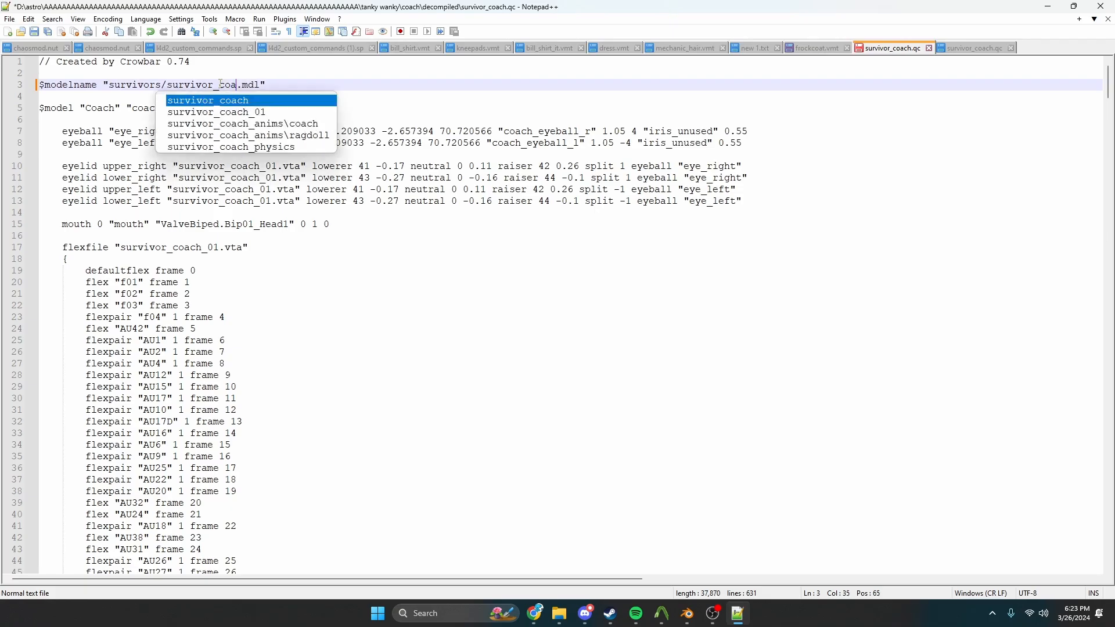
type("ck")
key("ctrl+s")
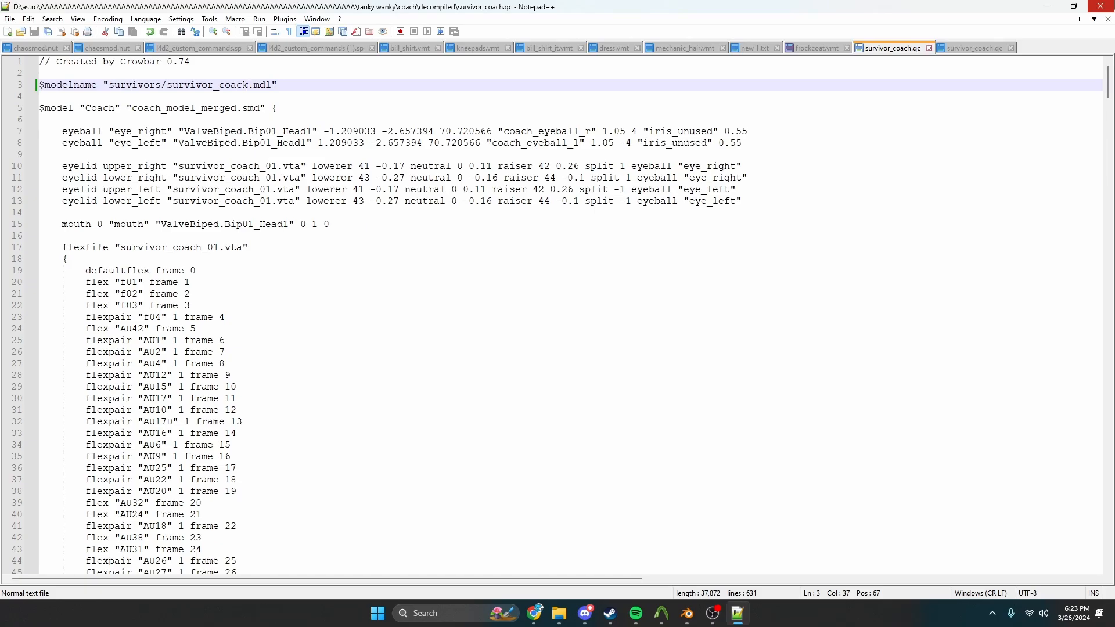
Return to Crowbar and compile the edited QC file as survivor_coack.mdl
left_click(1048, 7)
mouse_move(724, 624)
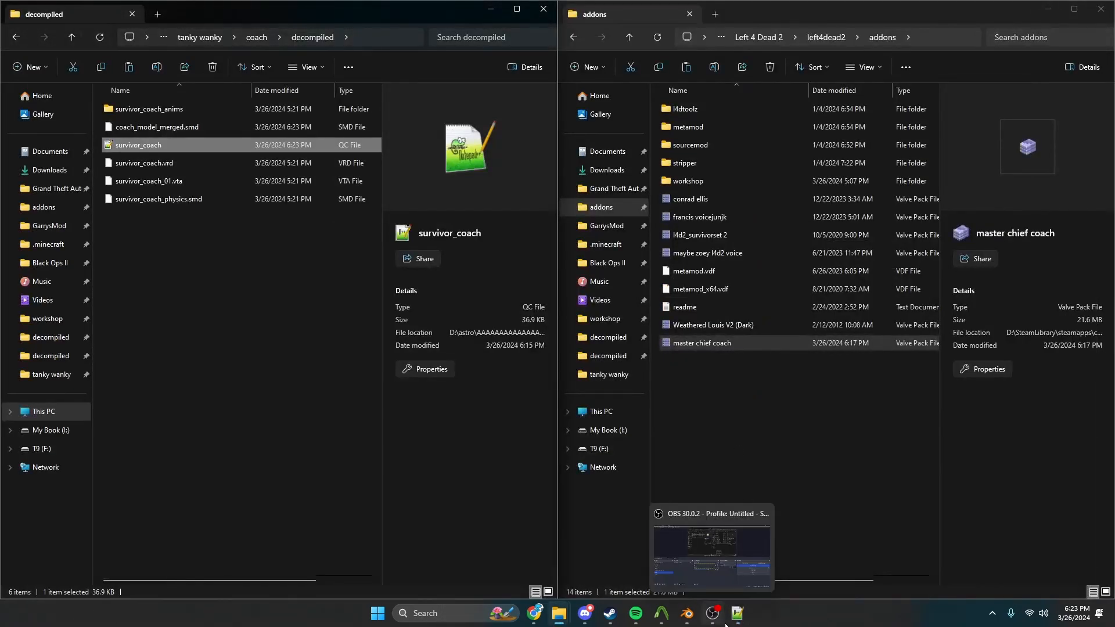
mouse_move(667, 622)
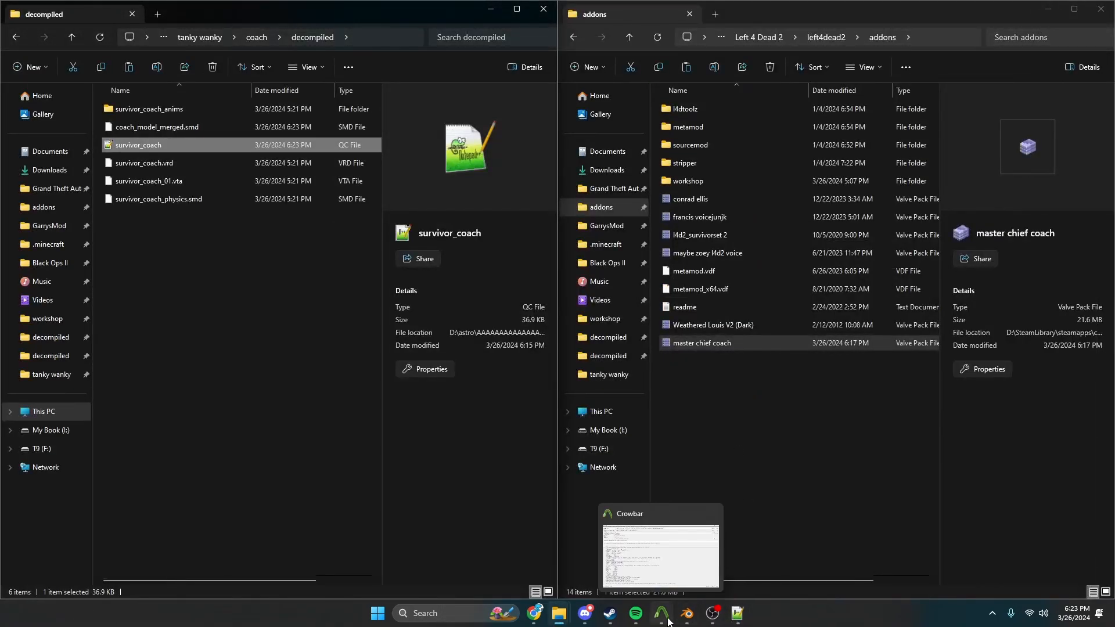
left_click(662, 613)
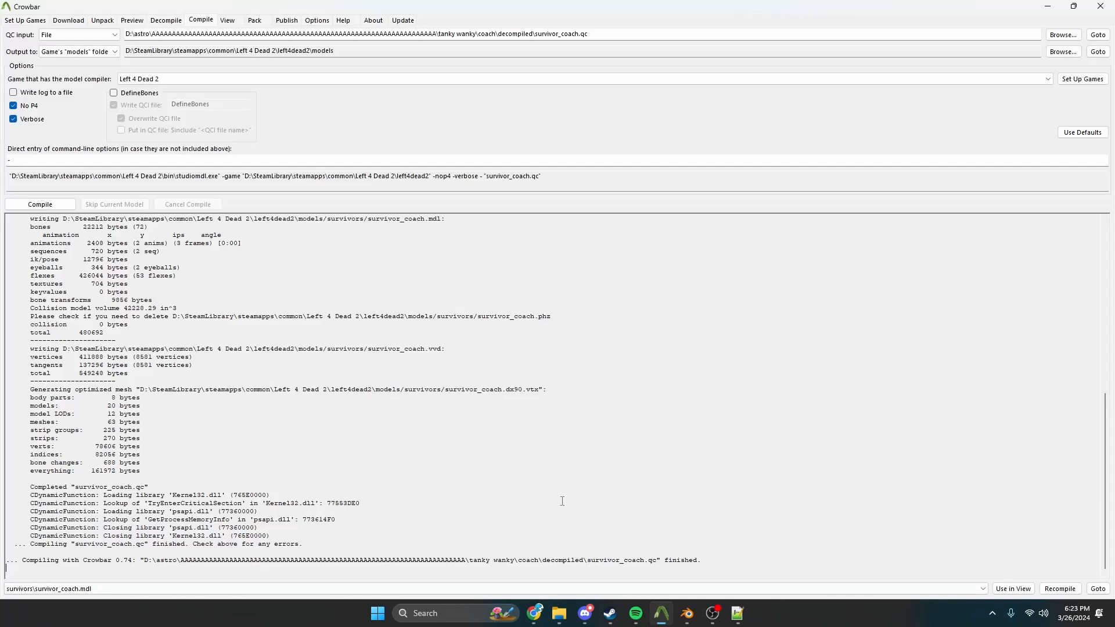
left_click(71, 204)
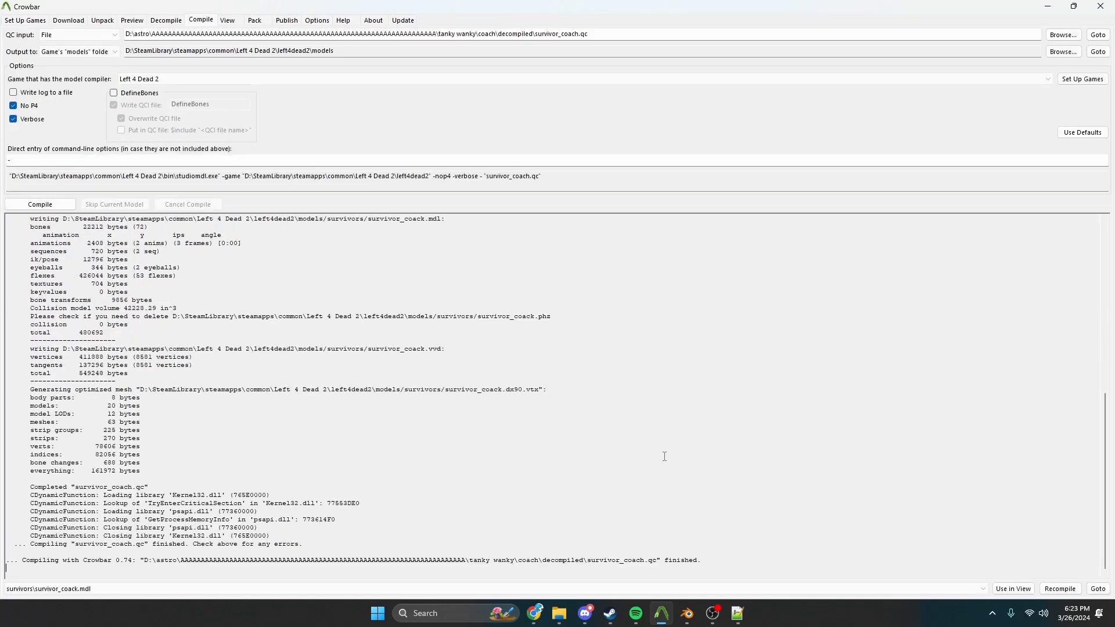
Open the compiled survivor_coack.mdl in the Left 4 Dead 2 model viewer and examine the collar up close
left_click(1012, 588)
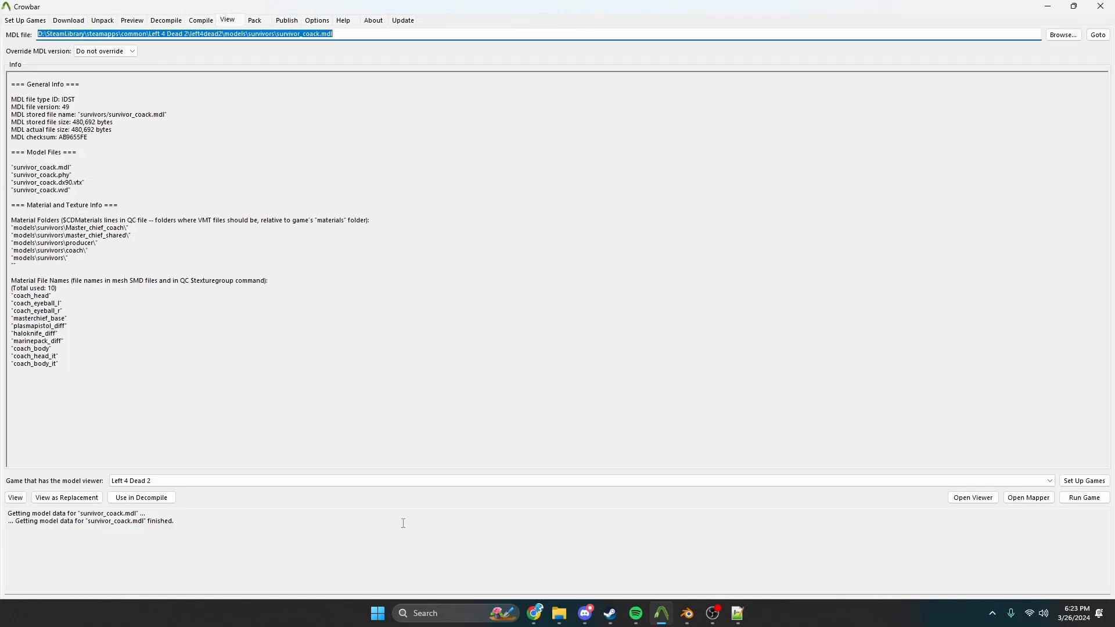
left_click(18, 502)
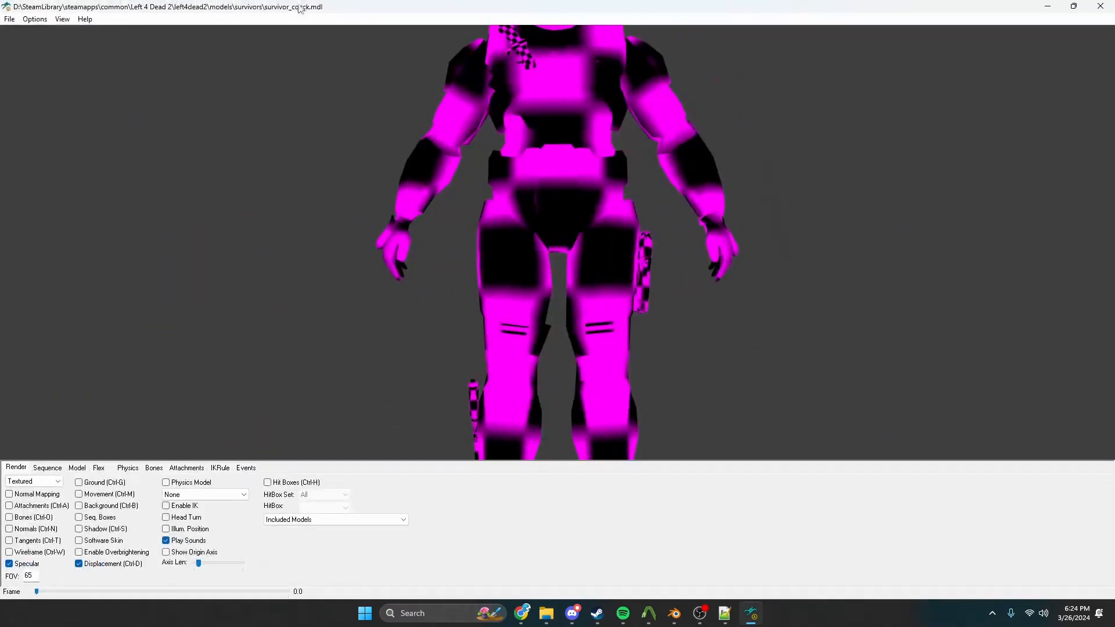
mouse_move(609, 178)
right_mouse_down()
mouse_move(611, 192)
mouse_move(607, 171)
right_mouse_up()
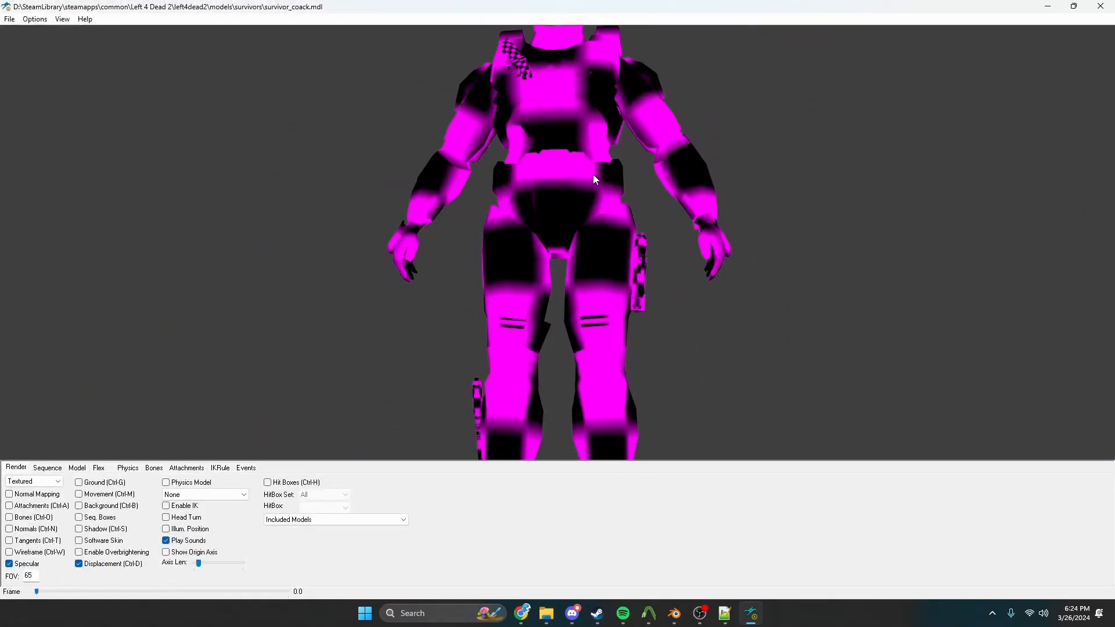
mouse_move(587, 174)
middle_mouse_down()
mouse_move(587, 198)
mouse_move(587, 184)
middle_mouse_up()
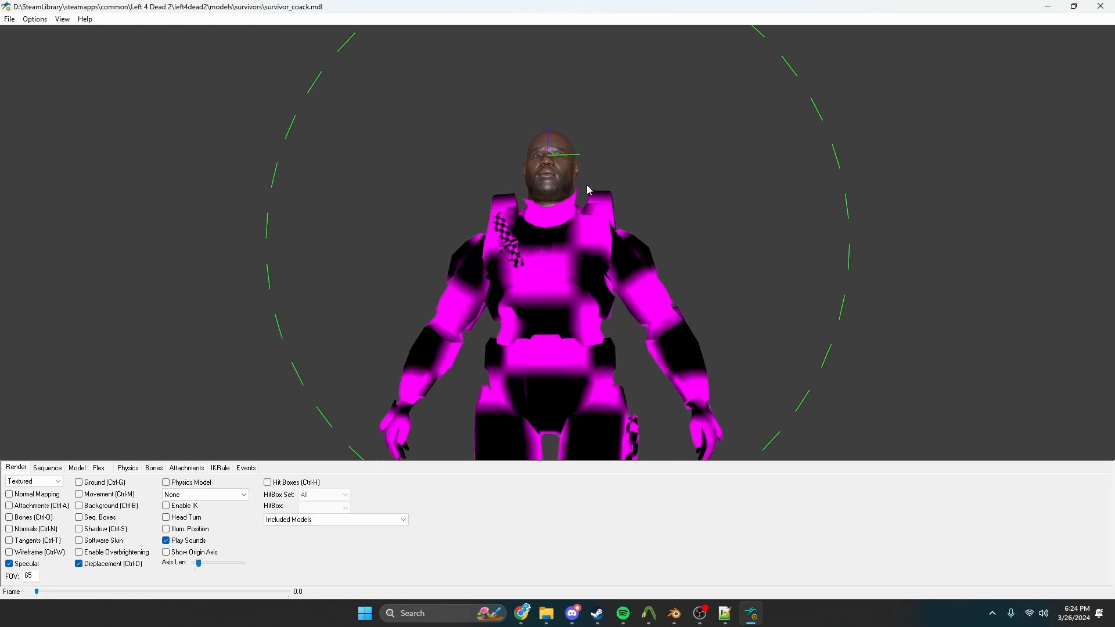
right_click_drag(587, 184, 584, 135)
middle_click_drag(584, 135, 583, 136)
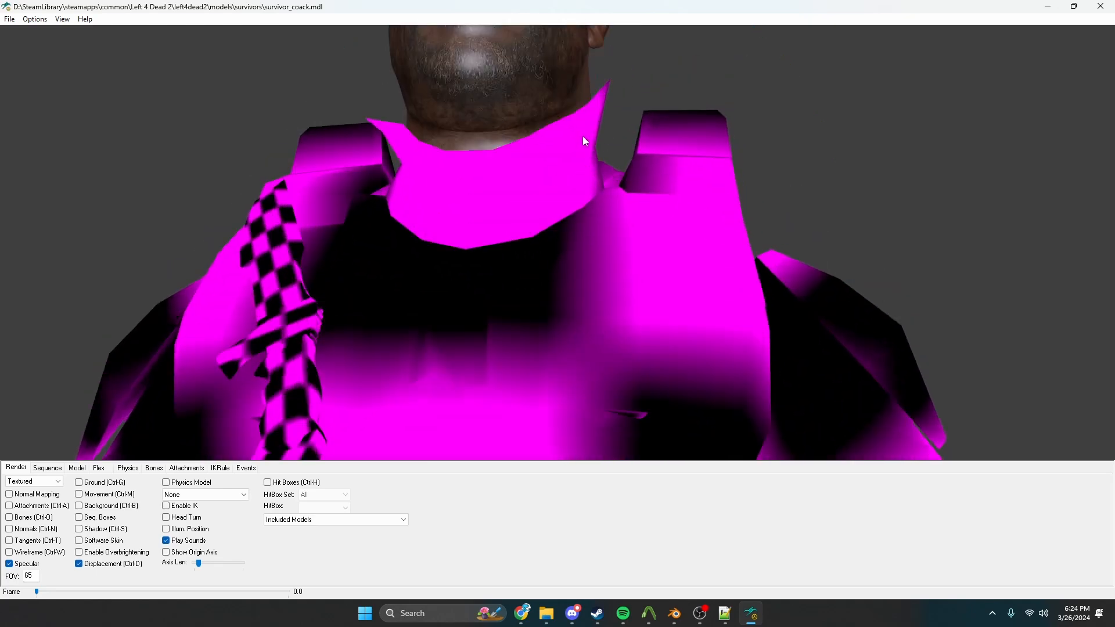
Play the Idle_Standing_pistol sequence on the compiled model and view the neck and collar
left_click(47, 467)
left_click(64, 483)
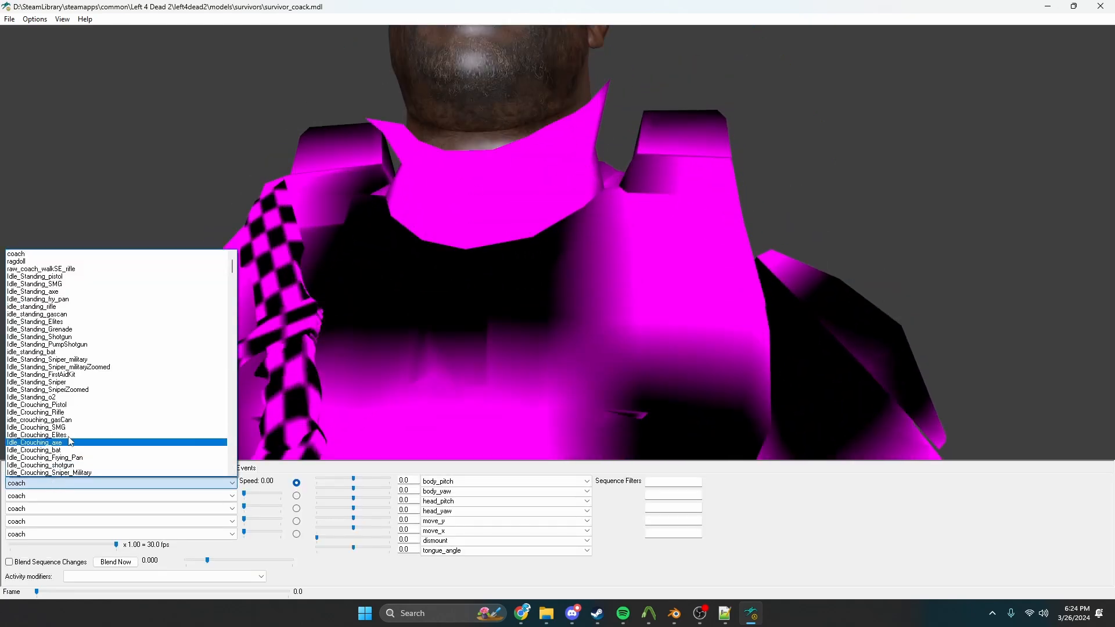
left_click(68, 277)
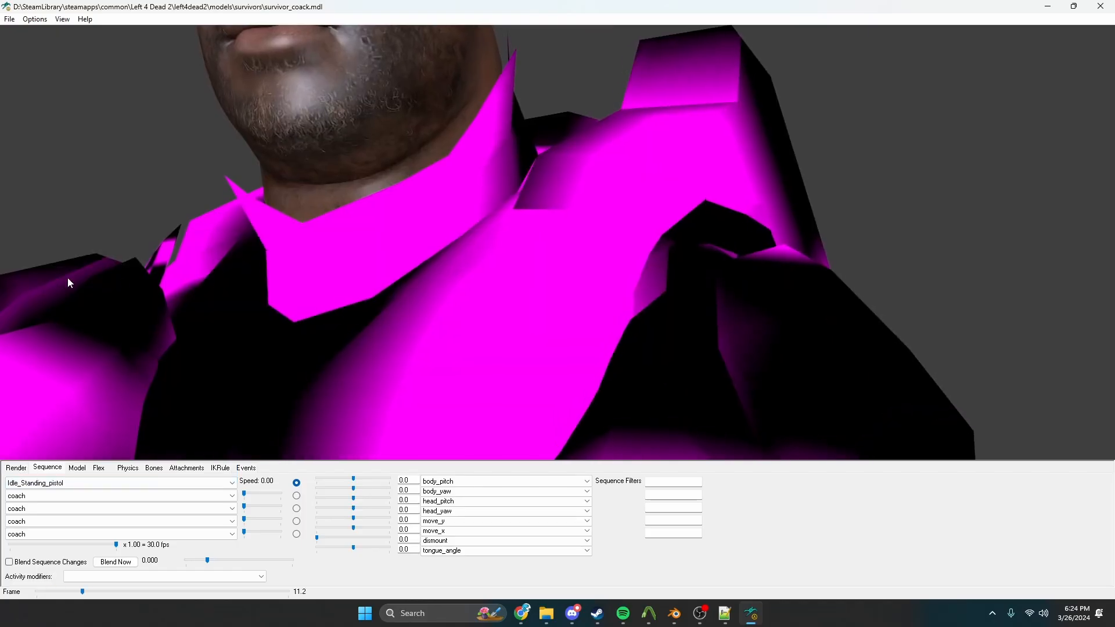
mouse_move(264, 281)
right_mouse_down()
mouse_move(276, 312)
mouse_move(277, 298)
right_mouse_up()
Play the Idle_Calm_Pistol sequence, inspect the collar up close from several angles, and close the model viewer
left_click(58, 483)
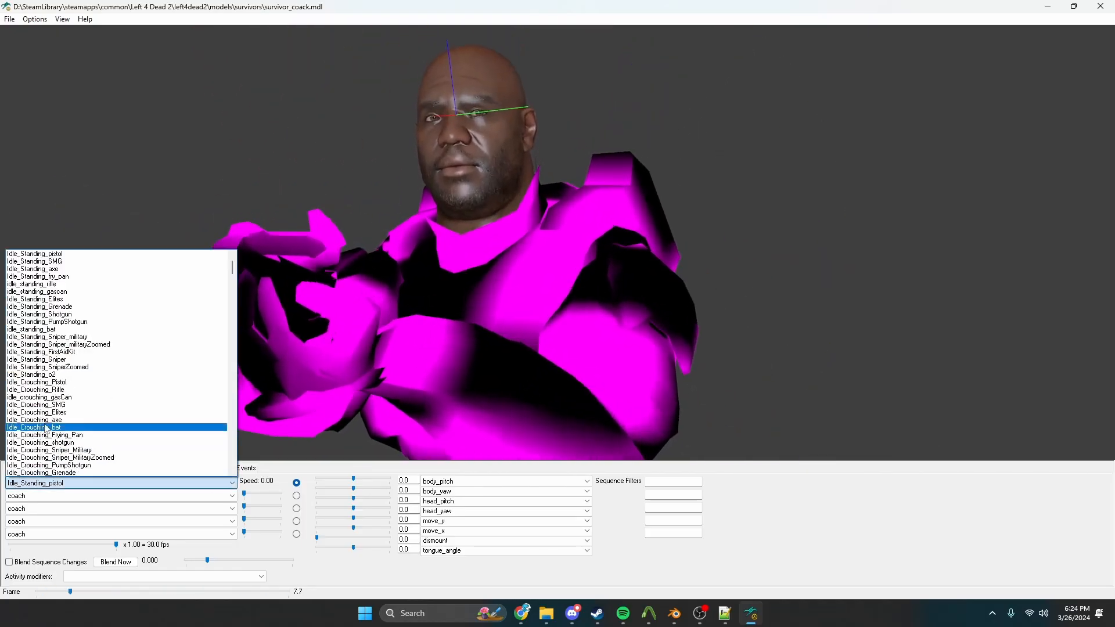
scroll(50, 408, "down", 5)
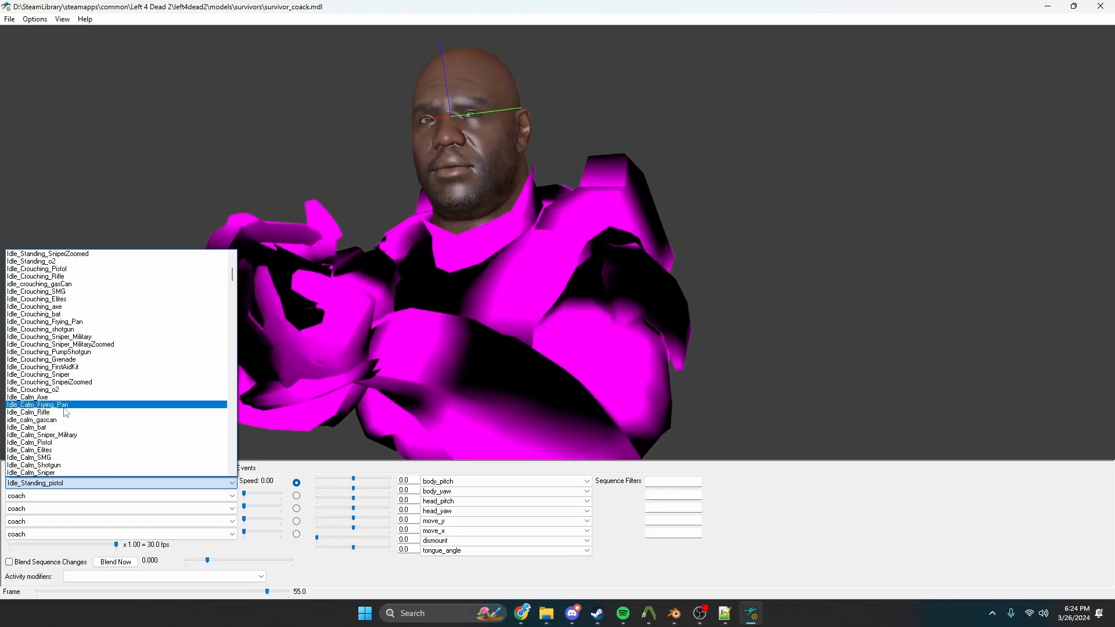
left_click(75, 442)
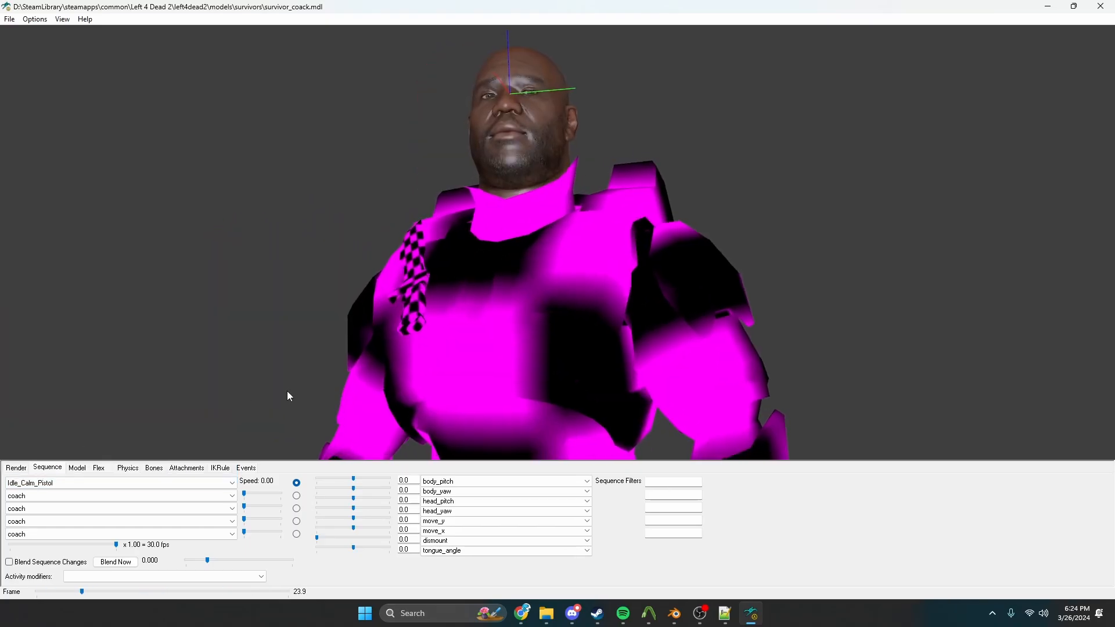
left_click_drag(288, 394, 349, 391)
left_click_drag(486, 254, 524, 307)
scroll(521, 302, "down", 3)
right_click_drag(521, 302, 534, 135)
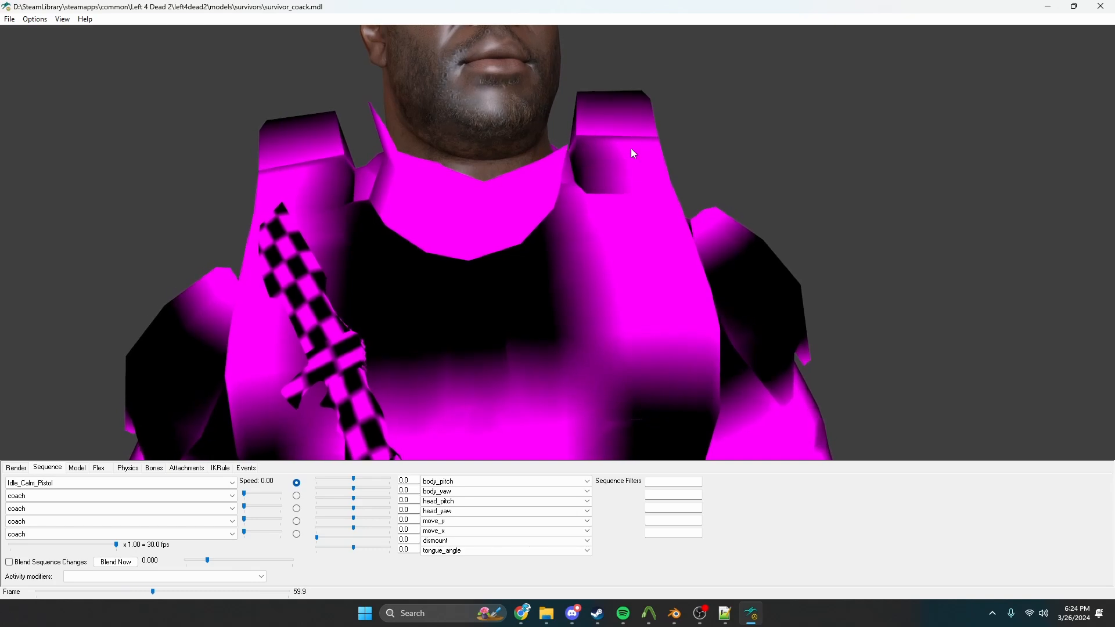
left_click(1101, 7)
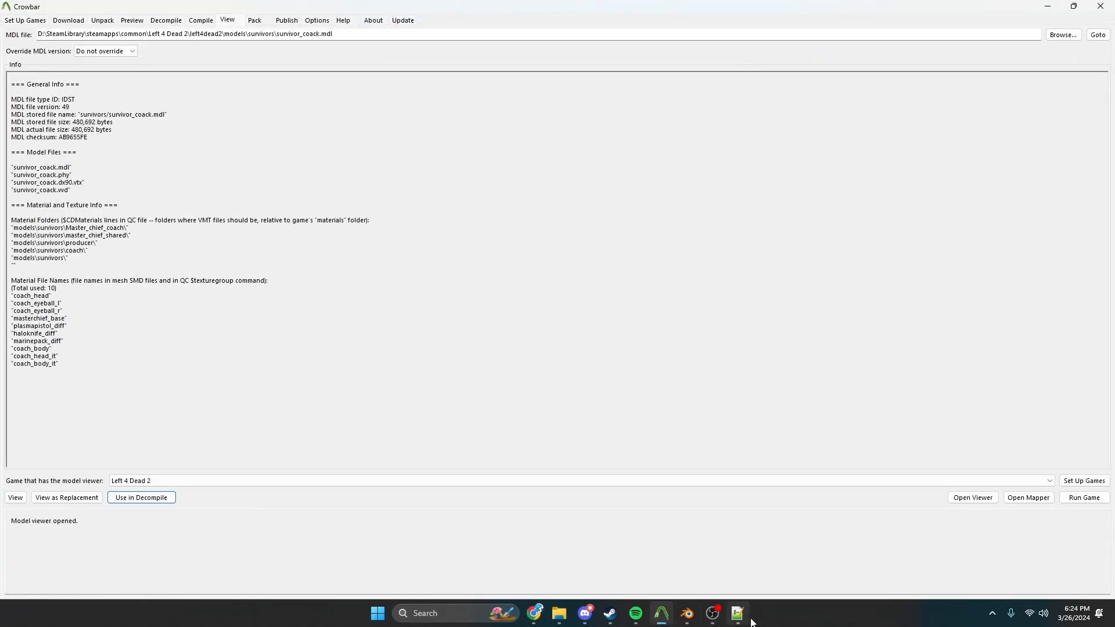
In Notepad++, change the $modelname path to survivors/survivor_coach.mdl and save the QC file
left_click(748, 618)
key("BackSpace")
key("BackSpace")
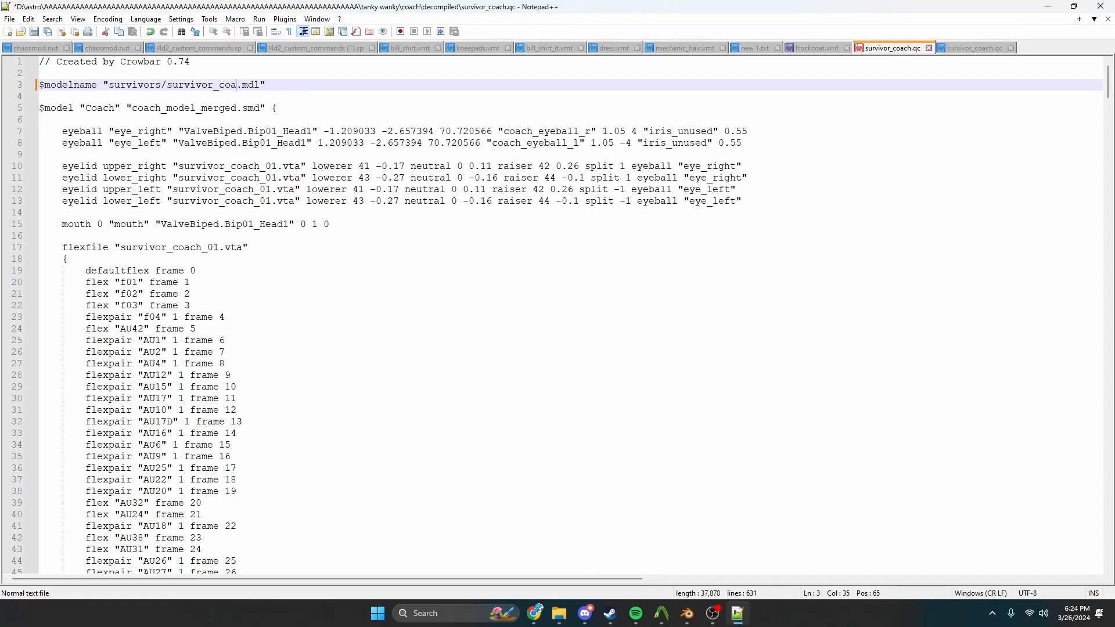
type("co")
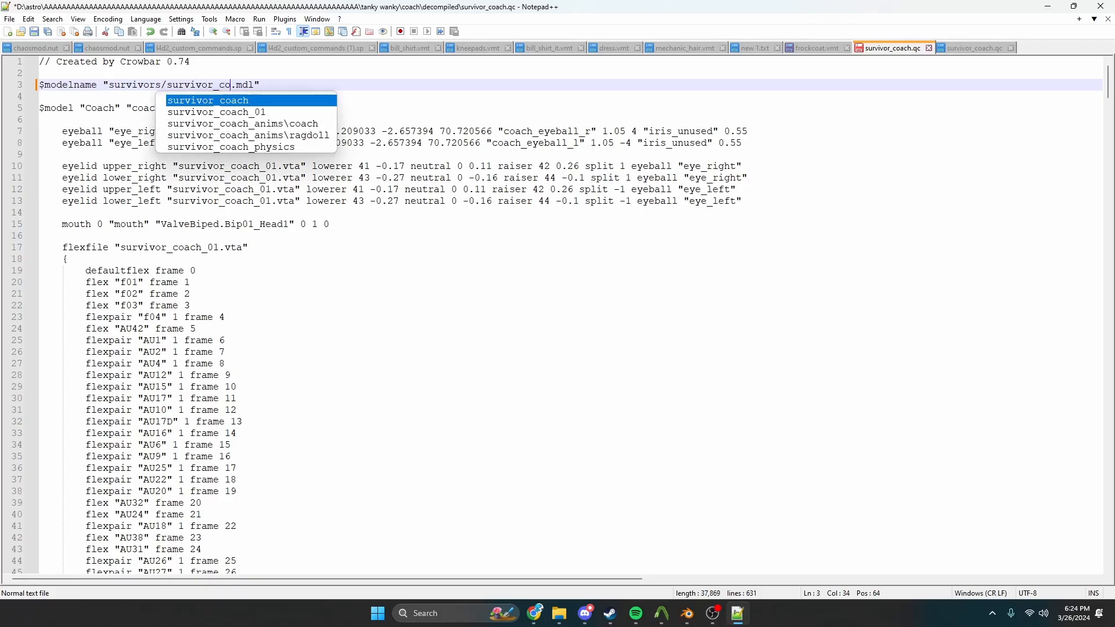
key("ctrl+s")
Return to Crowbar and compile the edited survivor_coach.qc
left_click(1100, 7)
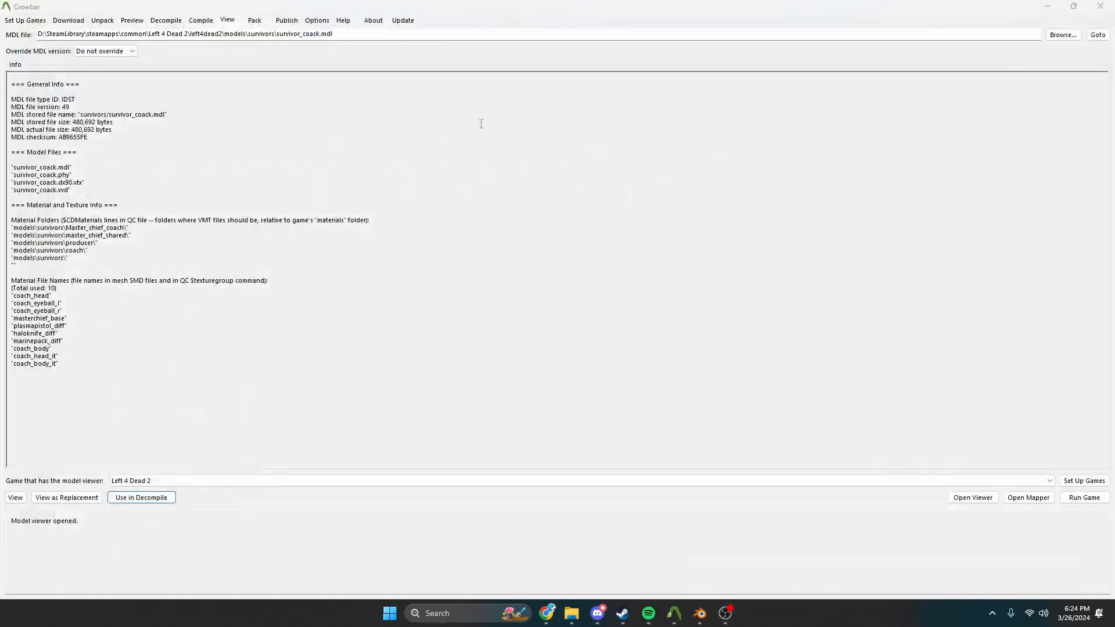
left_click(201, 21)
left_click(40, 204)
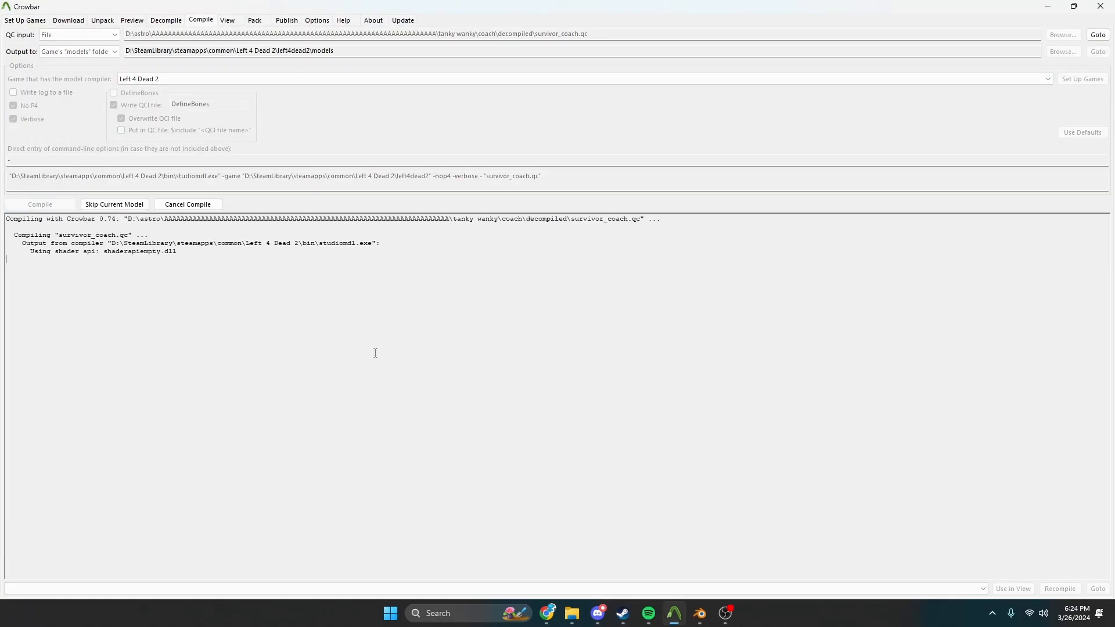
In File Explorer, find tanky wanky\master chief coach\materials\models\survivors\master_chief_coach and open the masterchief_base VMT in Notepad++
left_click(566, 619)
left_click(567, 570)
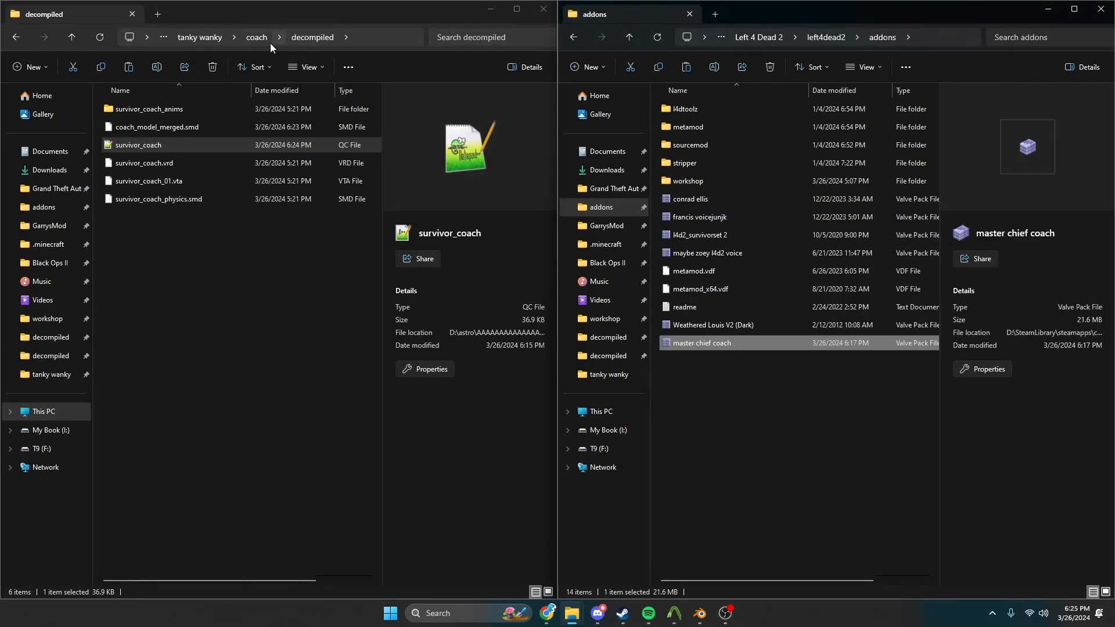
left_click(256, 38)
left_click(203, 38)
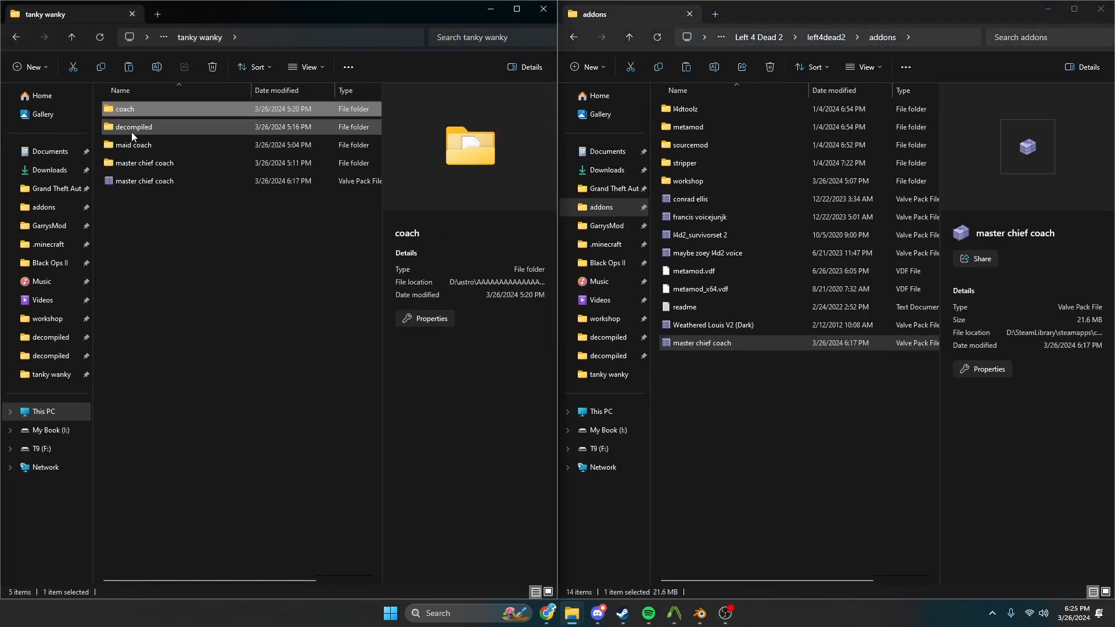
double_click(134, 162)
double_click(160, 111)
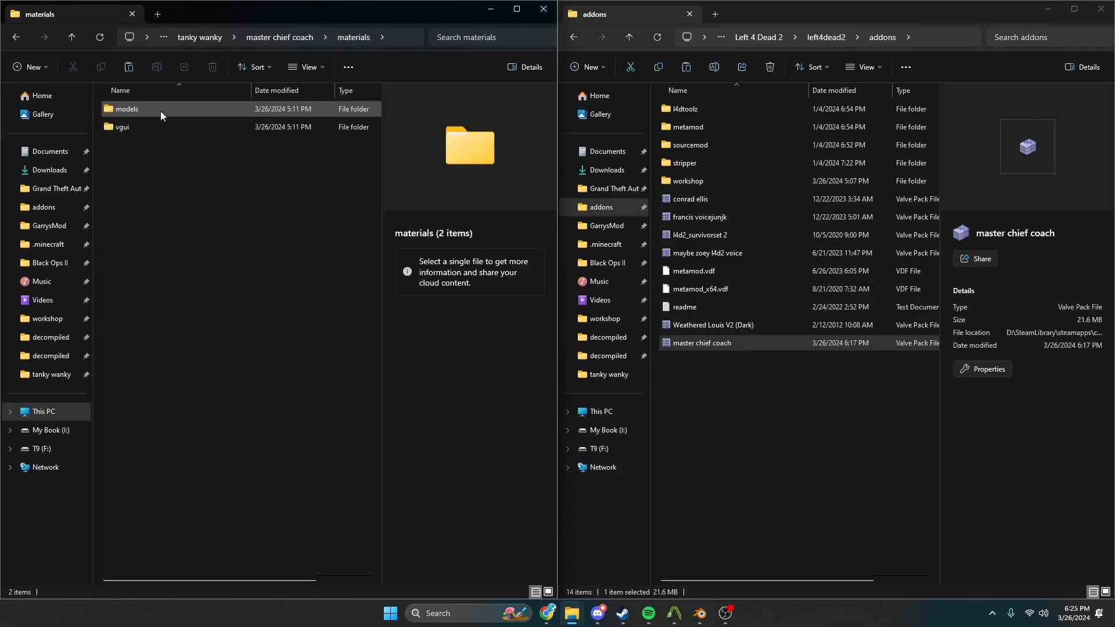
double_click(160, 110)
double_click(161, 111)
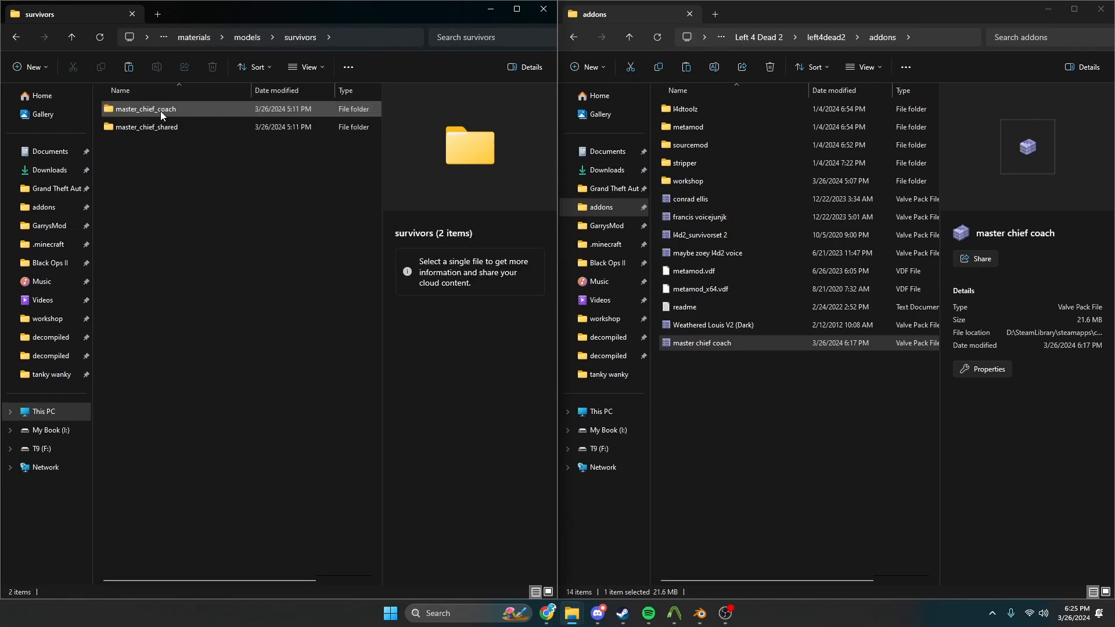
double_click(169, 113)
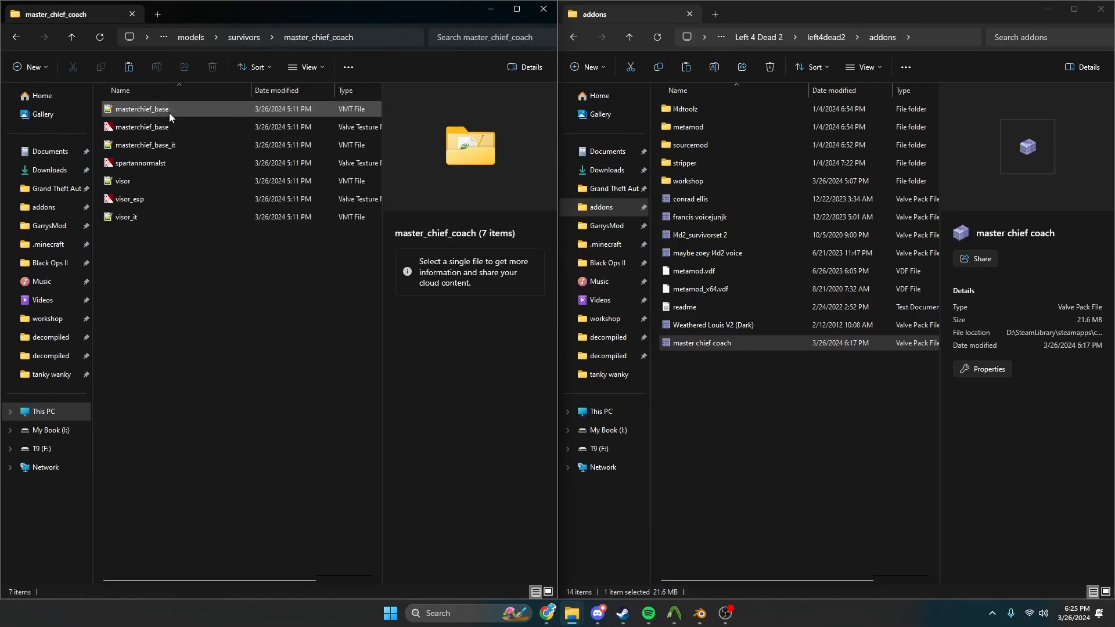
double_click(171, 115)
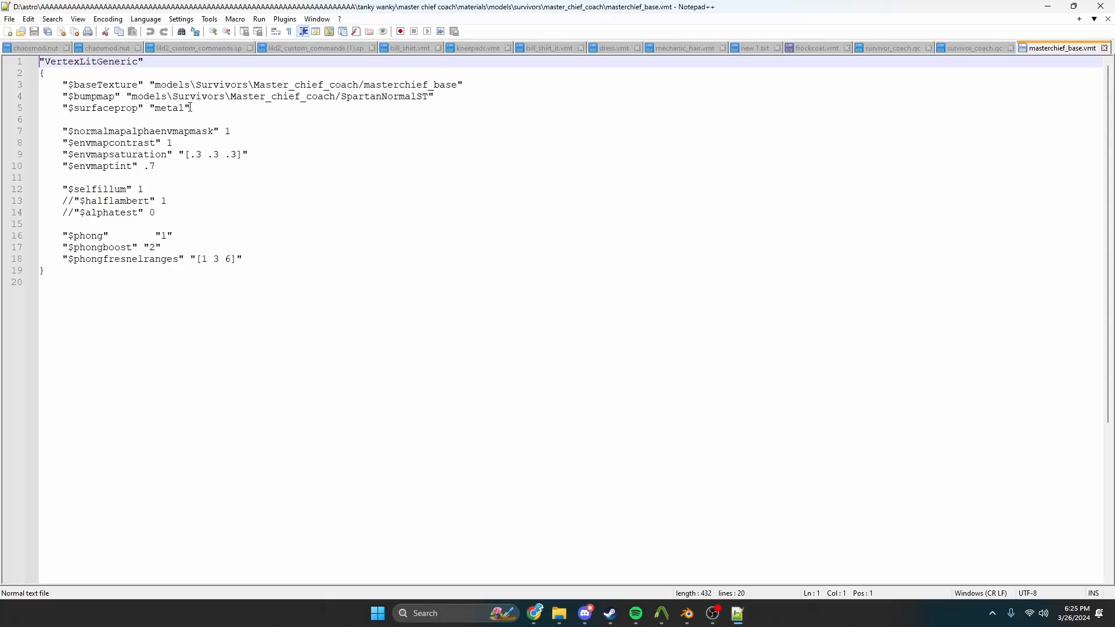
Replace the VertexLitGeneric header in masterchief_base.vmt with the survivors_it_shared patch header copied from bill_shirt_it.vmt, and save it
left_click(522, 51)
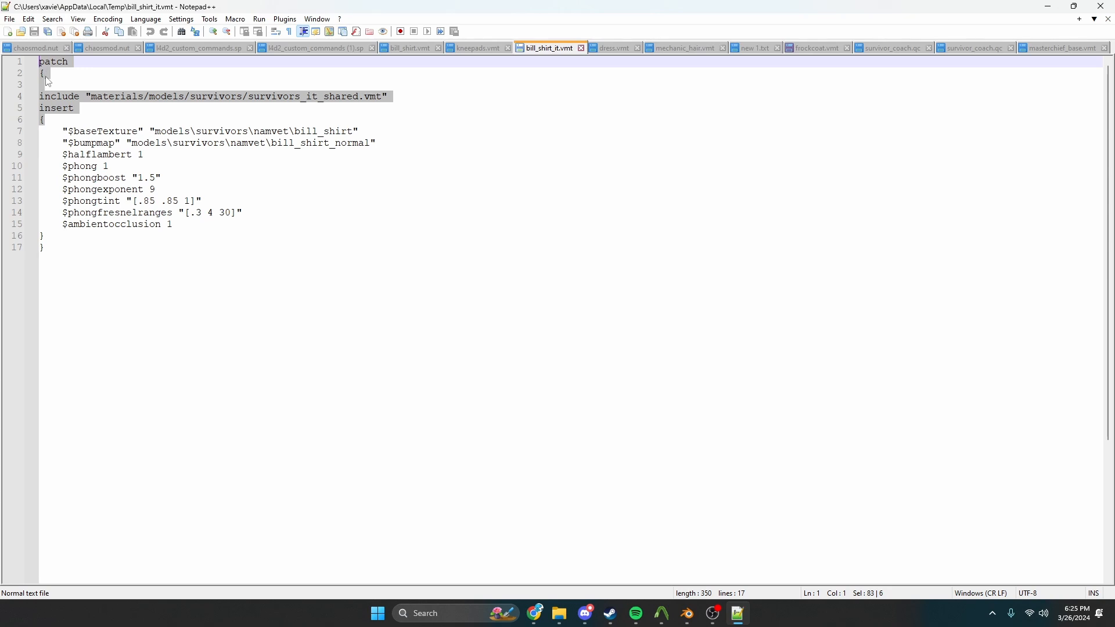
right_click(110, 111)
left_click(149, 125)
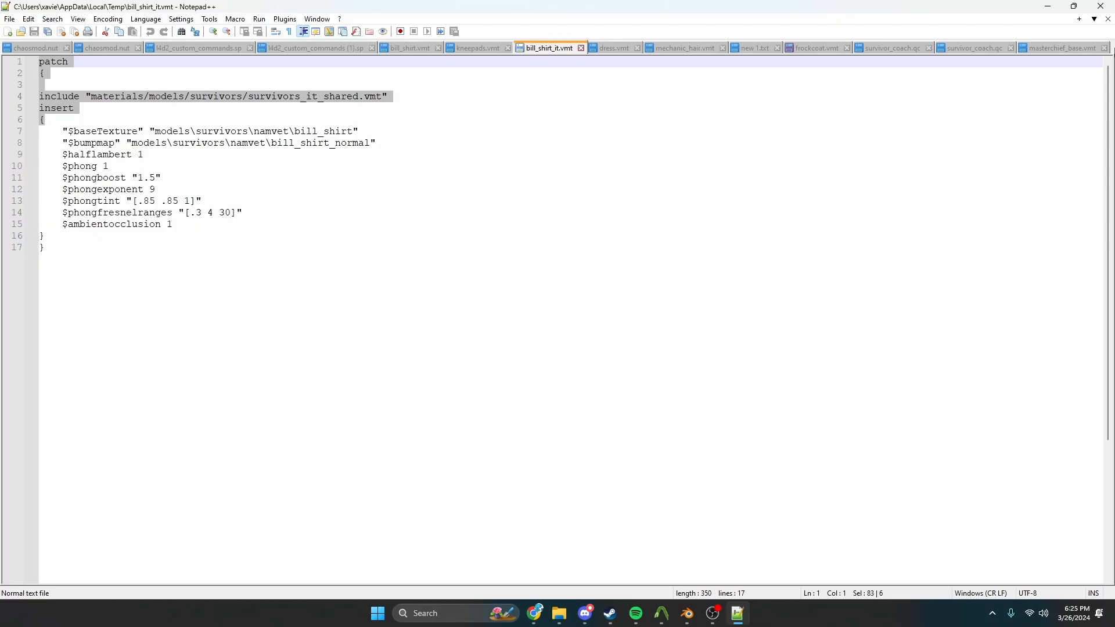
left_click(1082, 52)
left_click_drag(31, 67, 27, 58)
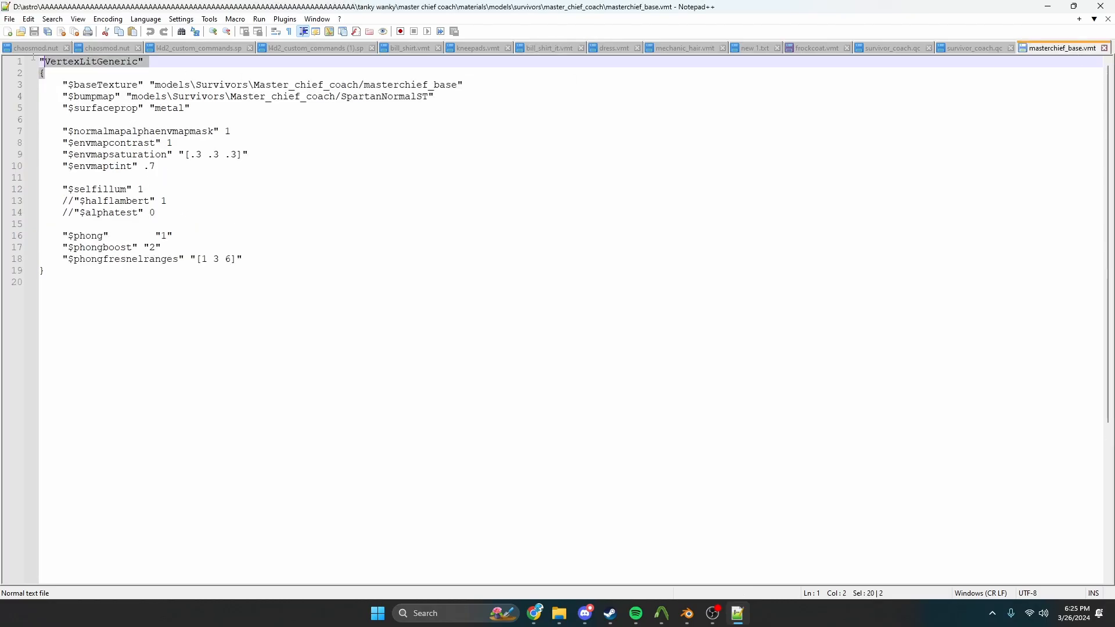
key("ctrl+v")
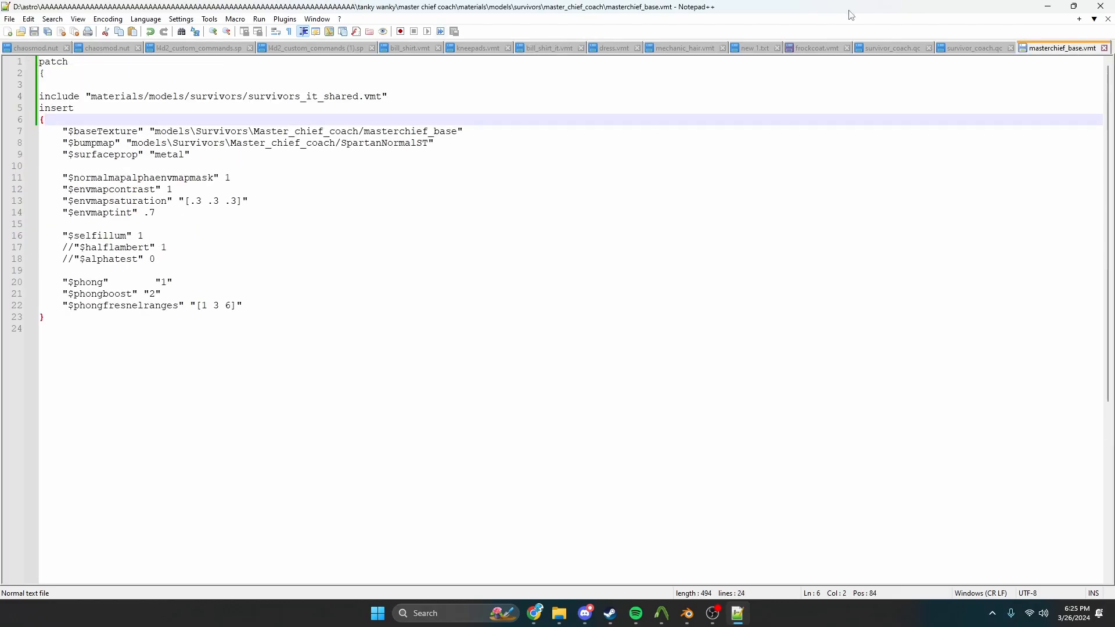
left_click(1051, 6)
Review the contents of masterchief_base_it.vmt and visor.vmt from the master_chief_coach folder
double_click(249, 145)
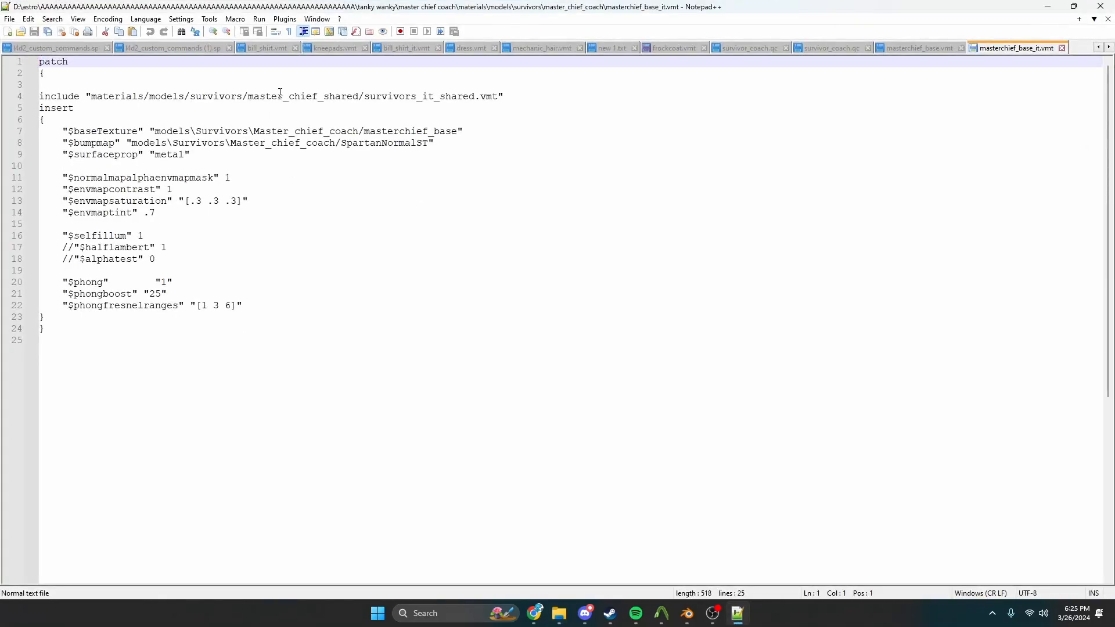
left_click(1048, 7)
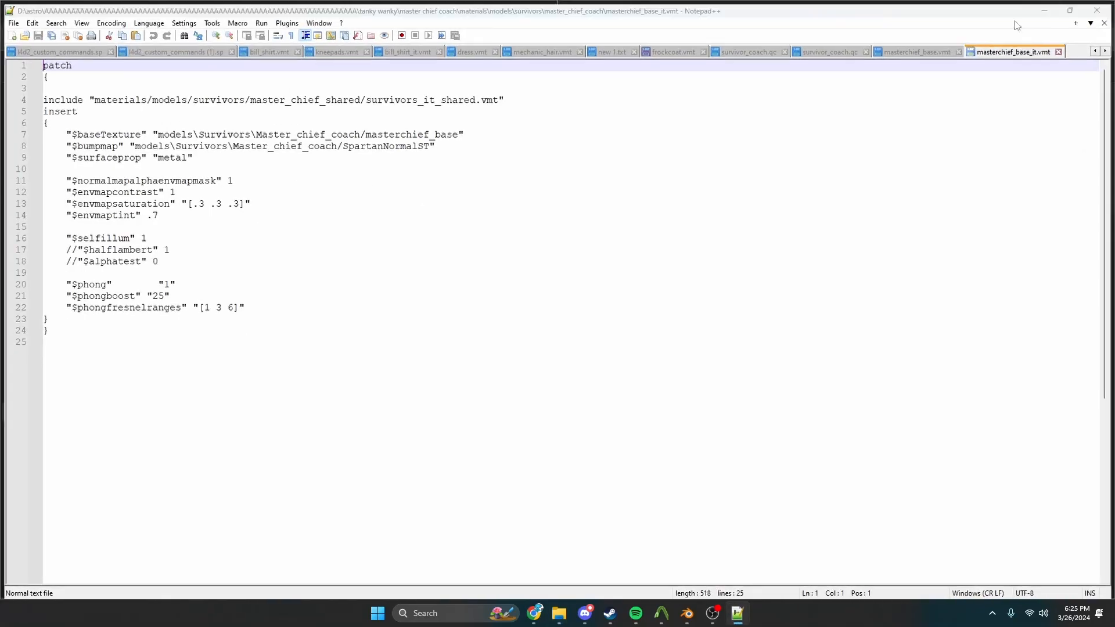
double_click(176, 185)
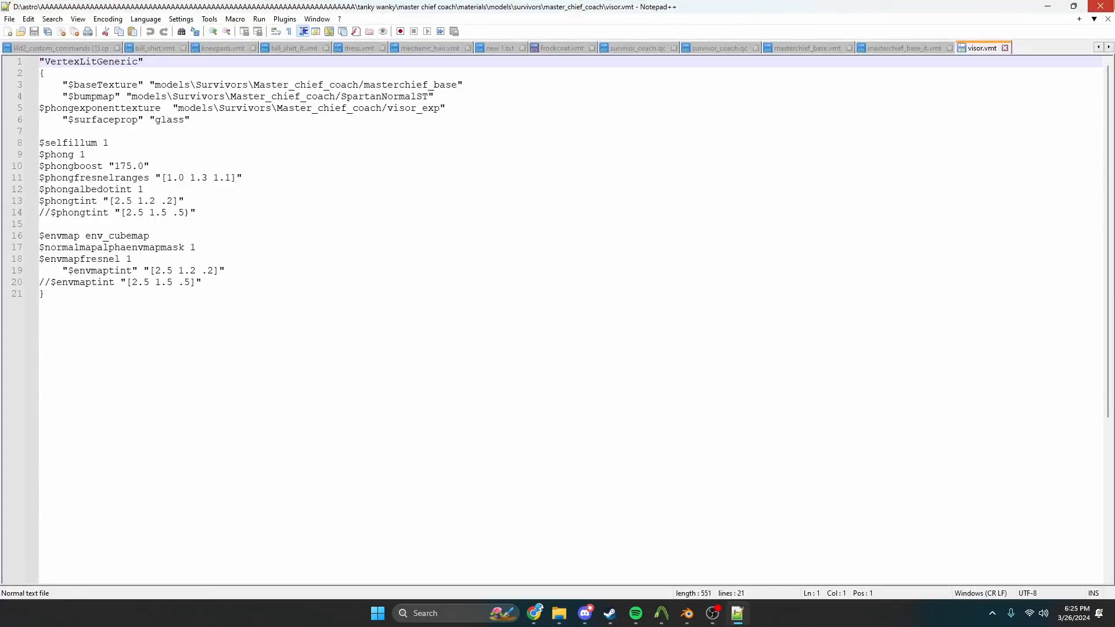
left_click(1100, 6)
Open ammopack_diff.vmt from the master_chief_shared folder, replace its VertexLitGeneric header with the copied patch header, and save it
left_click(249, 40)
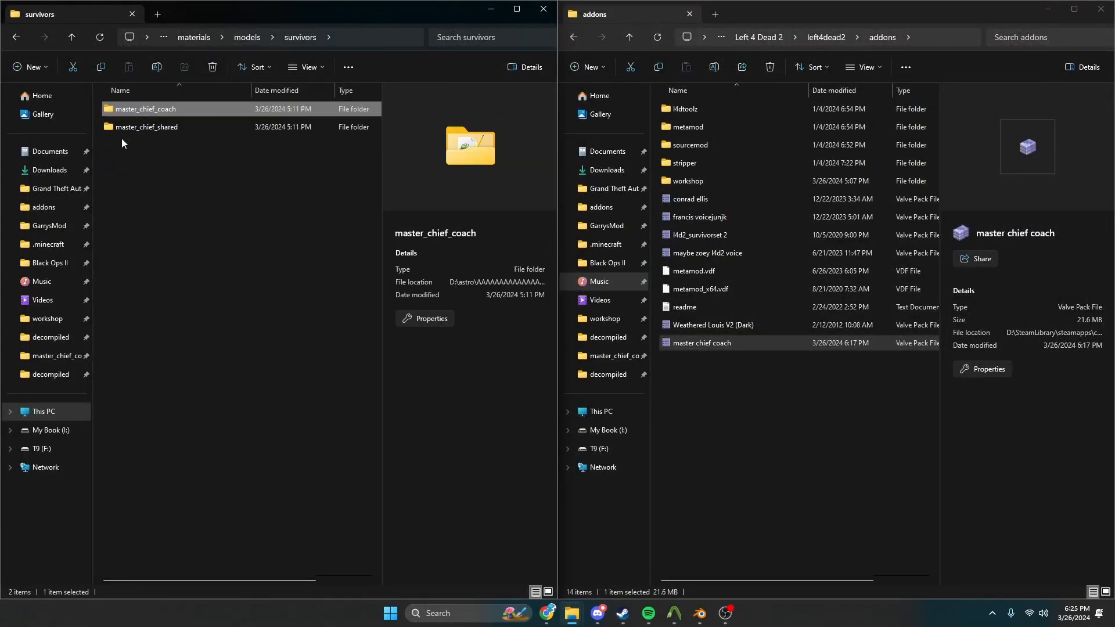
double_click(141, 128)
double_click(164, 110)
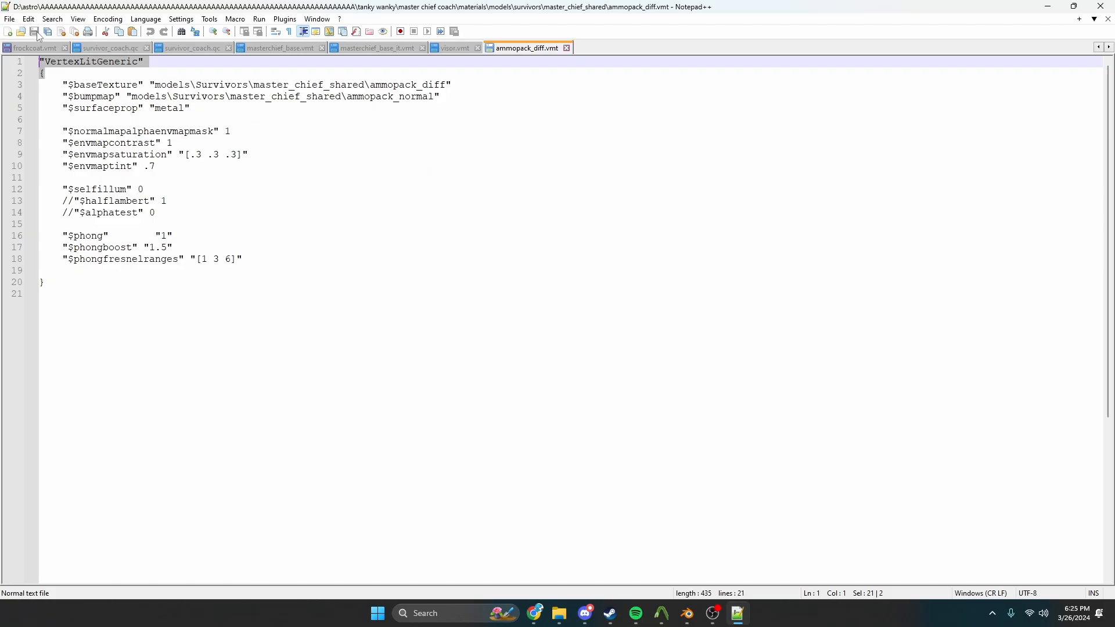
key("ctrl+v")
left_click(34, 31)
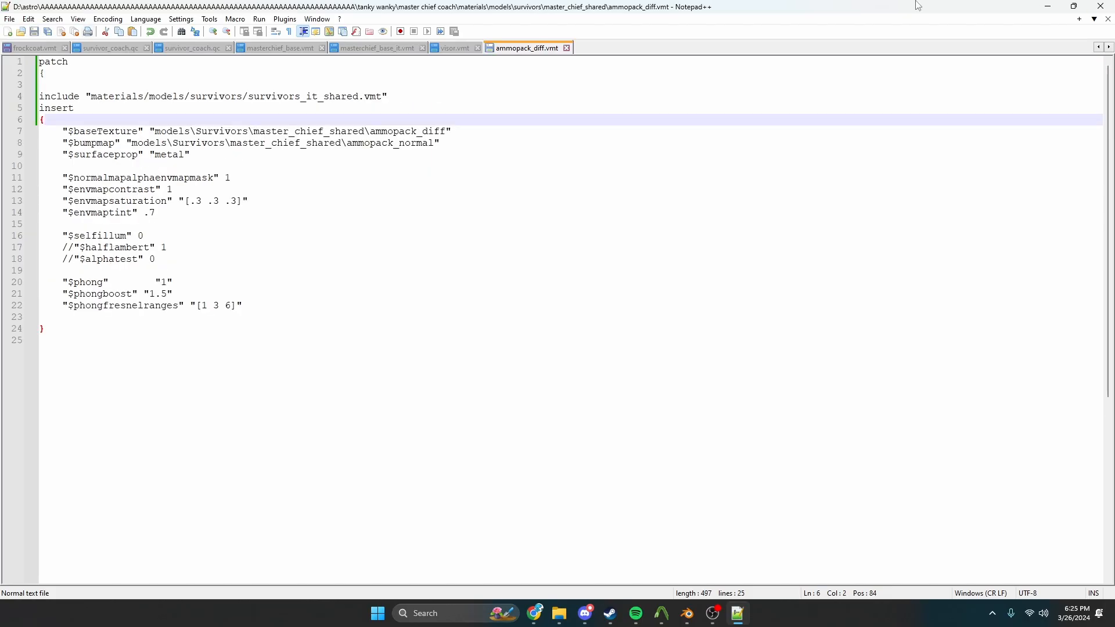
left_click(1099, 6)
Check ammopack_diff_it.vmt, close it, and open carter_helmettech_diffuse.vmt from the same folder
left_click(179, 145)
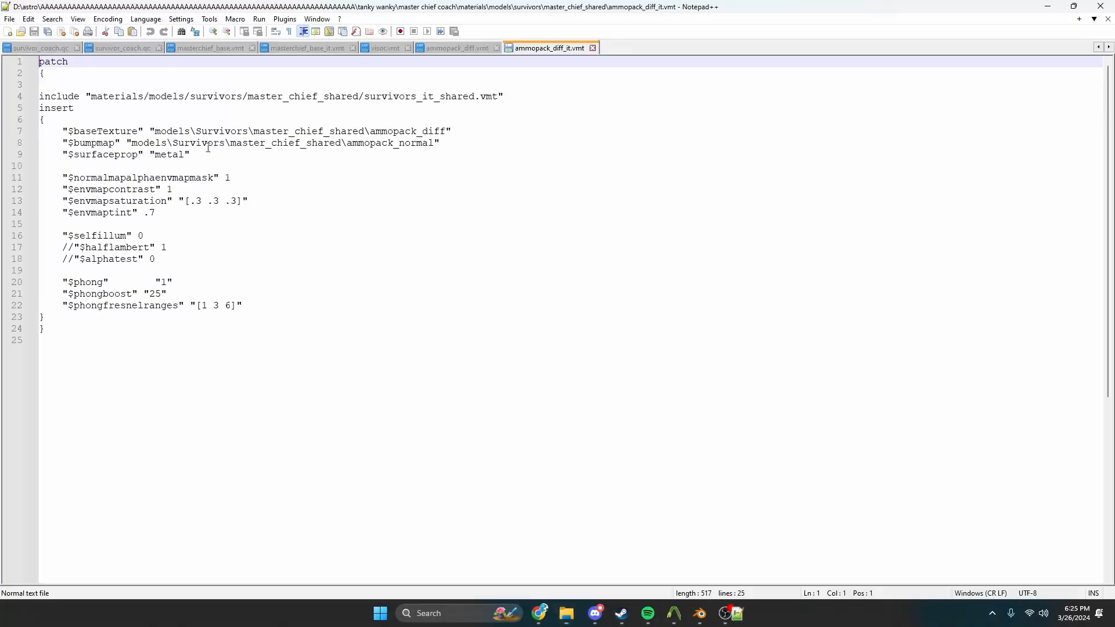
left_click(1100, 7)
double_click(185, 181)
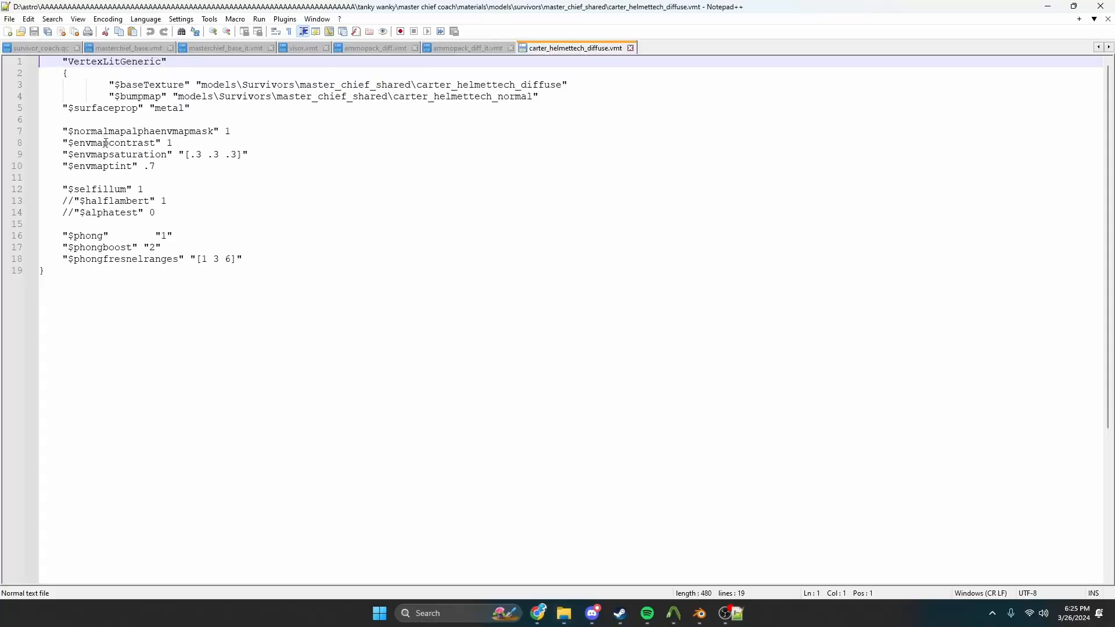
Try to replace the VertexLitGeneric header in carter_helmettech_diffuse.vmt with the copied patch header
left_click_drag(76, 73, 63, 60)
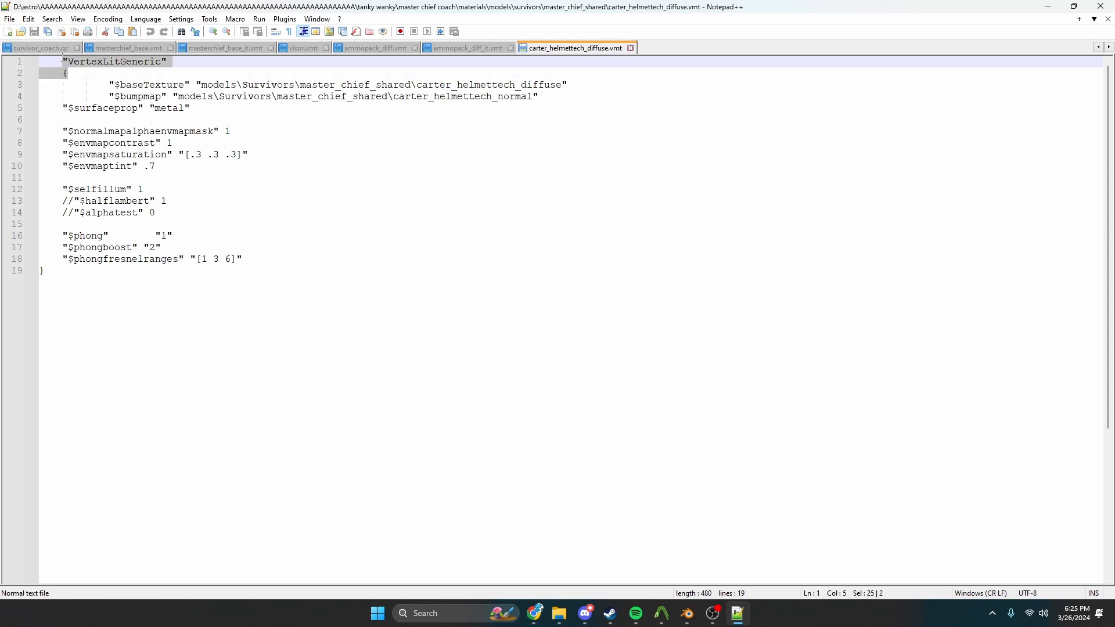
type("patch {  include \"materials/models/survivors/survivors_it_shared.vmt\" insert {")
key("ctrl+z")
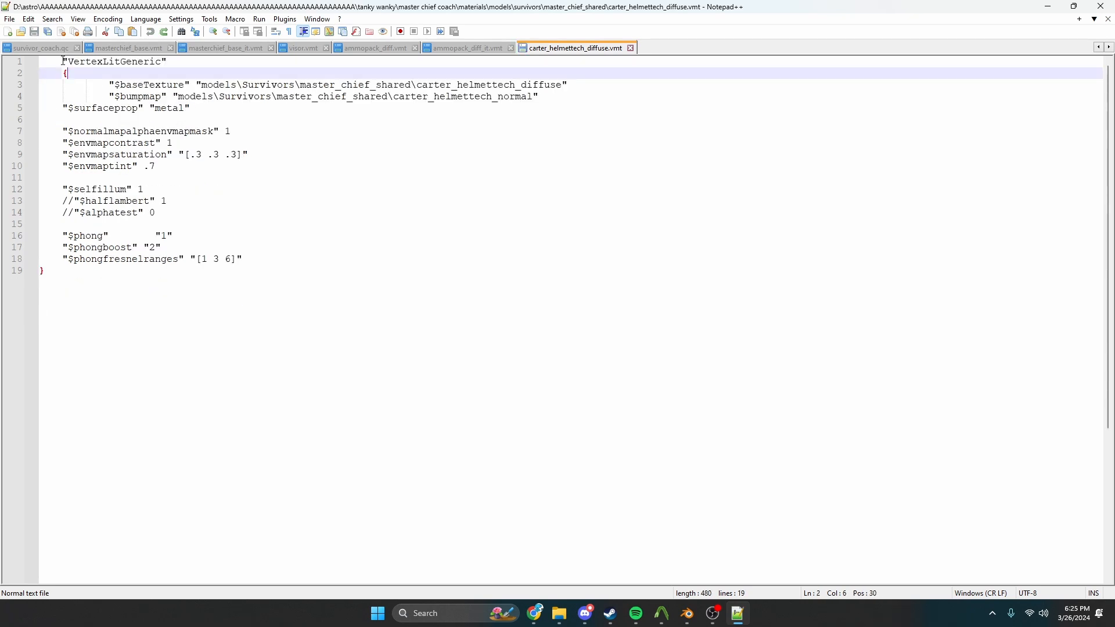
Remove the indentation before the VertexLitGeneric header in carter_helmettech_diffuse.vmt, keeping the opening brace on its own line
left_click(64, 61)
key("BackSpace")
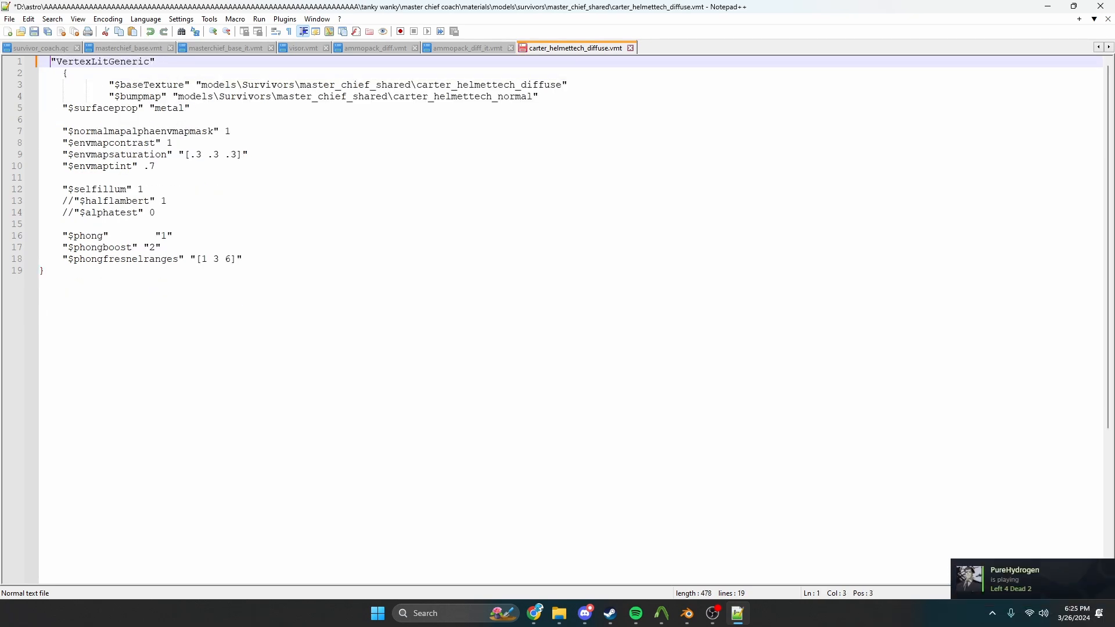
left_click(64, 73)
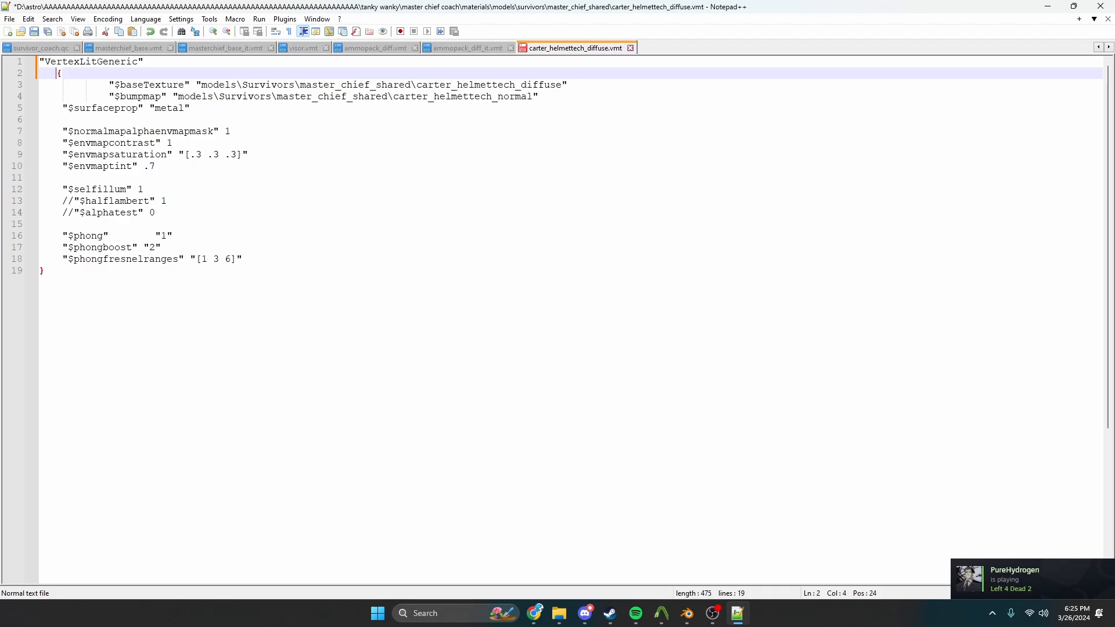
key("BackSpace")
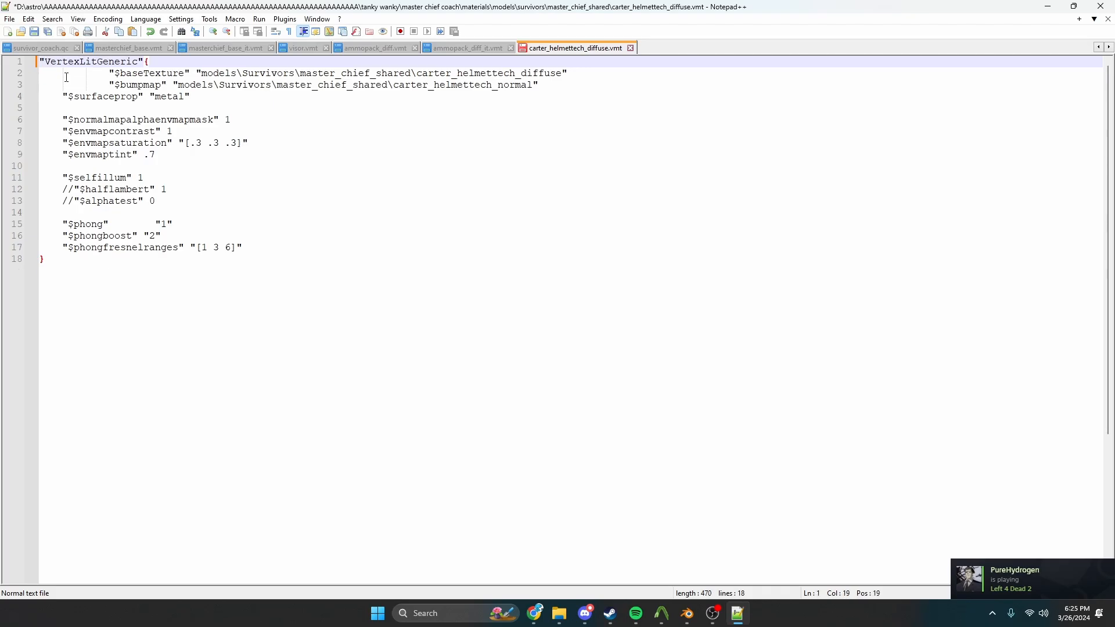
key("ctrl+z")
Align the $baseTexture and $bumpmap lines with the $surfaceprop line and move the opening brace to the line start
left_click(108, 84)
key("BackSpace")
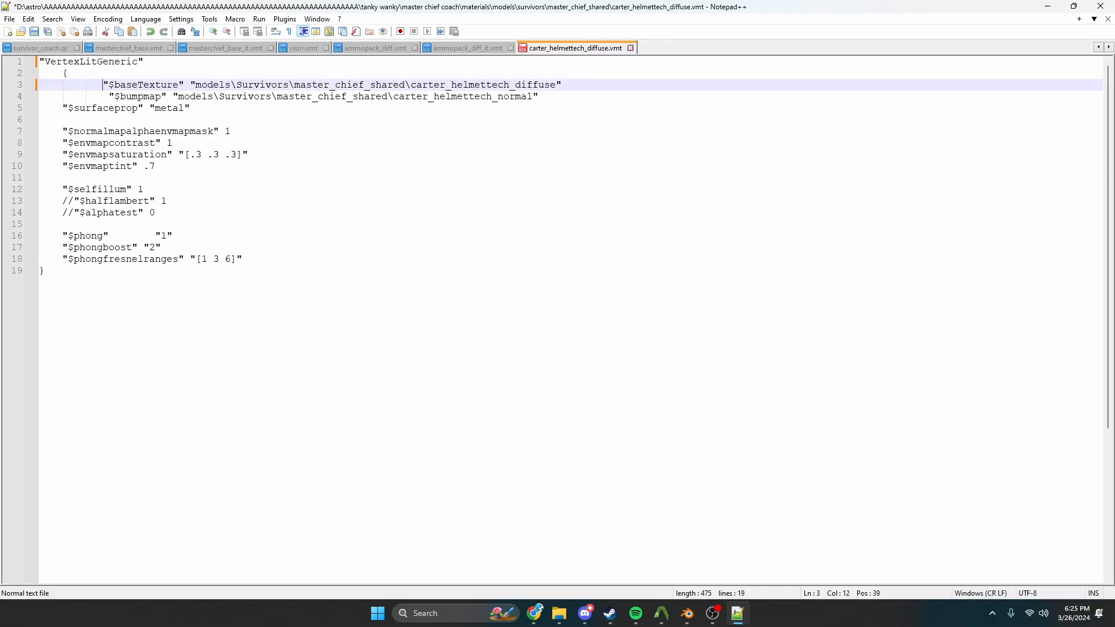
key("BackSpace")
key("BackSpace")
key("BackSpace")
key("BackSpace")
key("BackSpace")
key("BackSpace")
key("BackSpace")
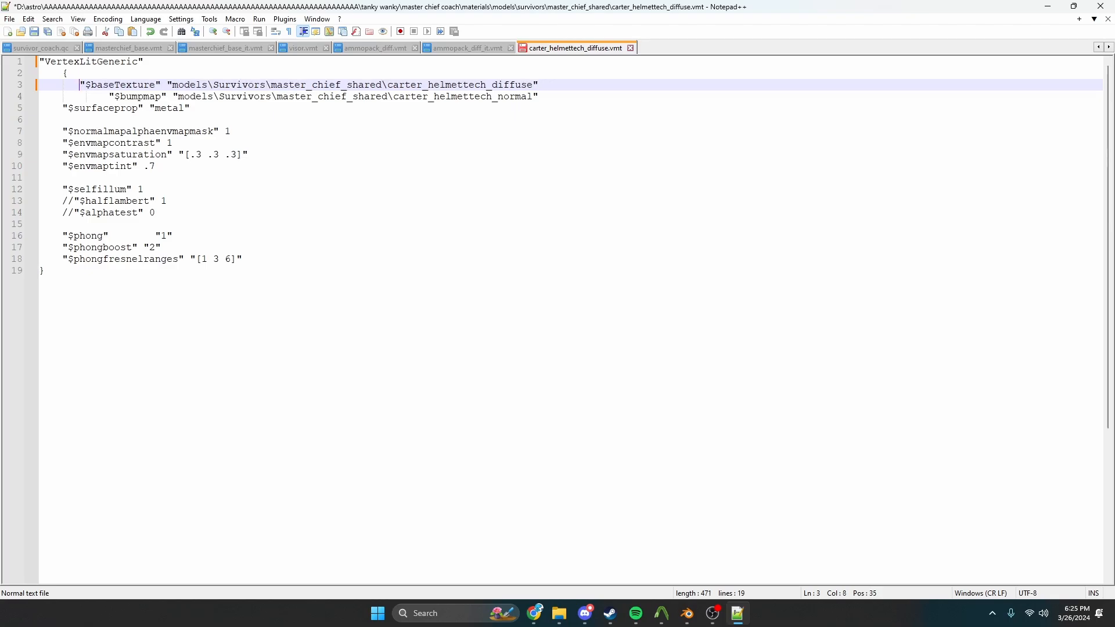
left_click(109, 96)
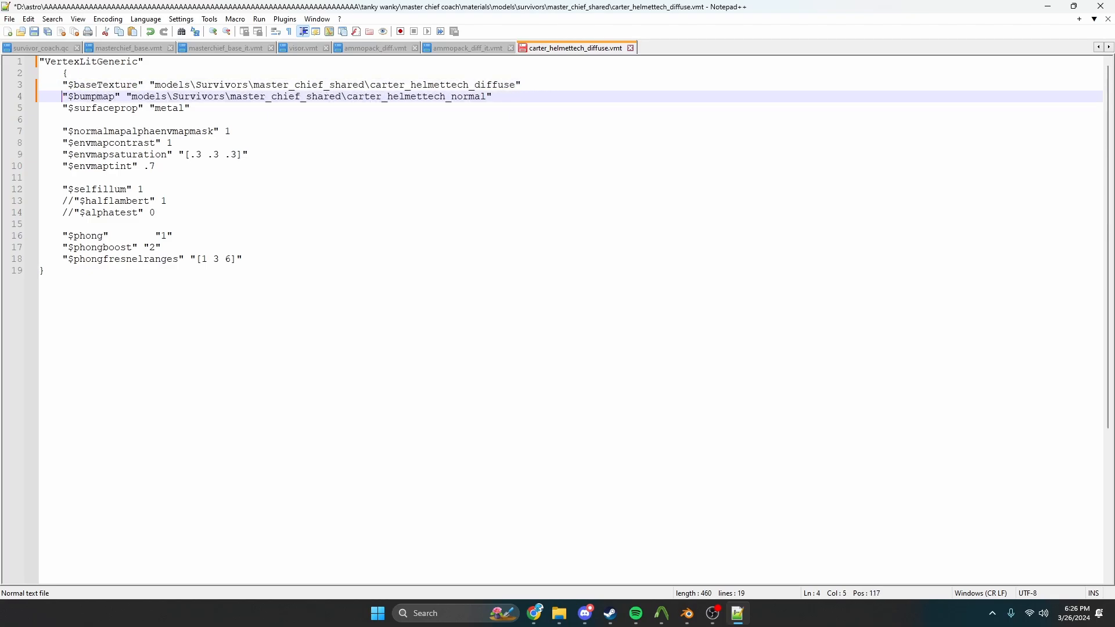
left_click(64, 73)
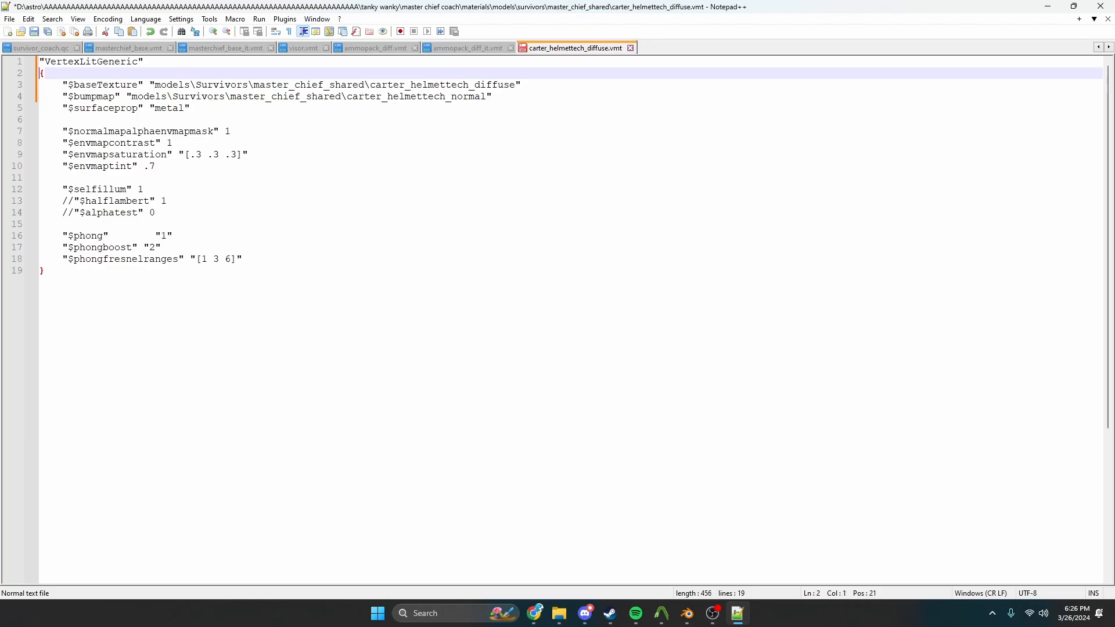
Replace the VertexLitGeneric header in carter_helmettech_diffuse.vmt with the copied patch header that includes survivors_it_shared.vmt, and save the file
left_click_drag(157, 59, 11, 58)
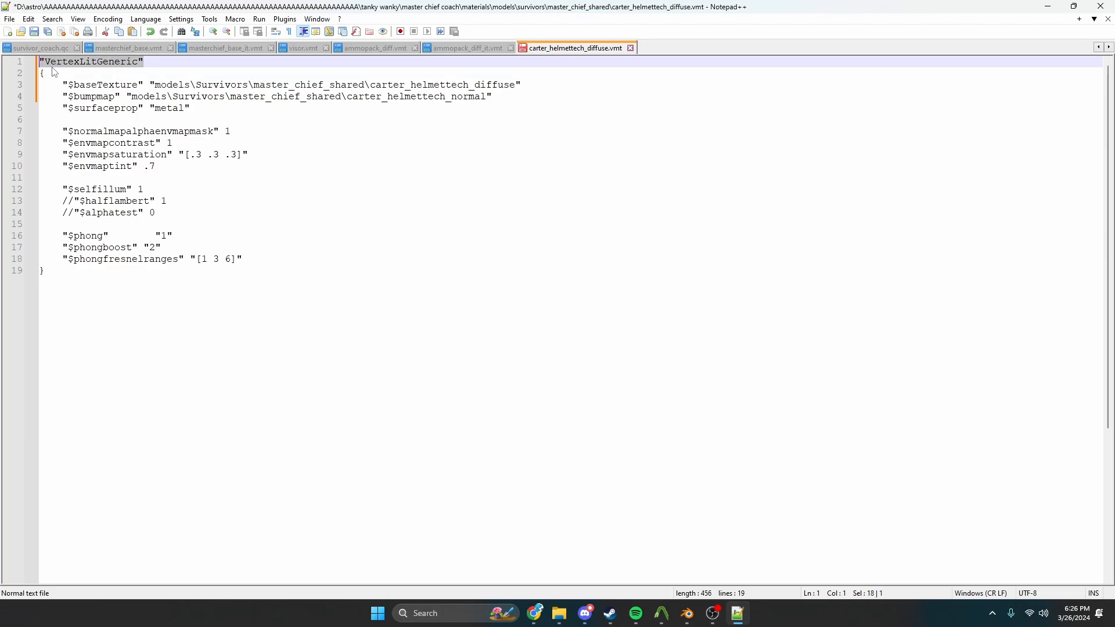
type("patch {  include \"materials/models/survivors/survivors_it_shared.vmt\" insert {")
key("ctrl+s")
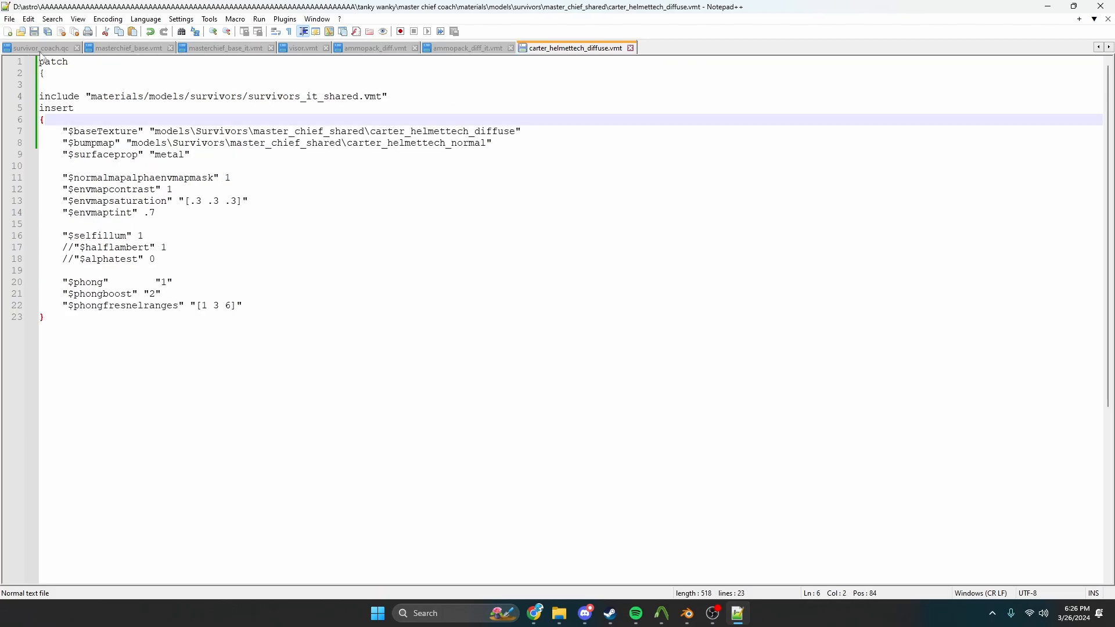
left_click(443, 51)
left_click(568, 50)
left_click(1055, 6)
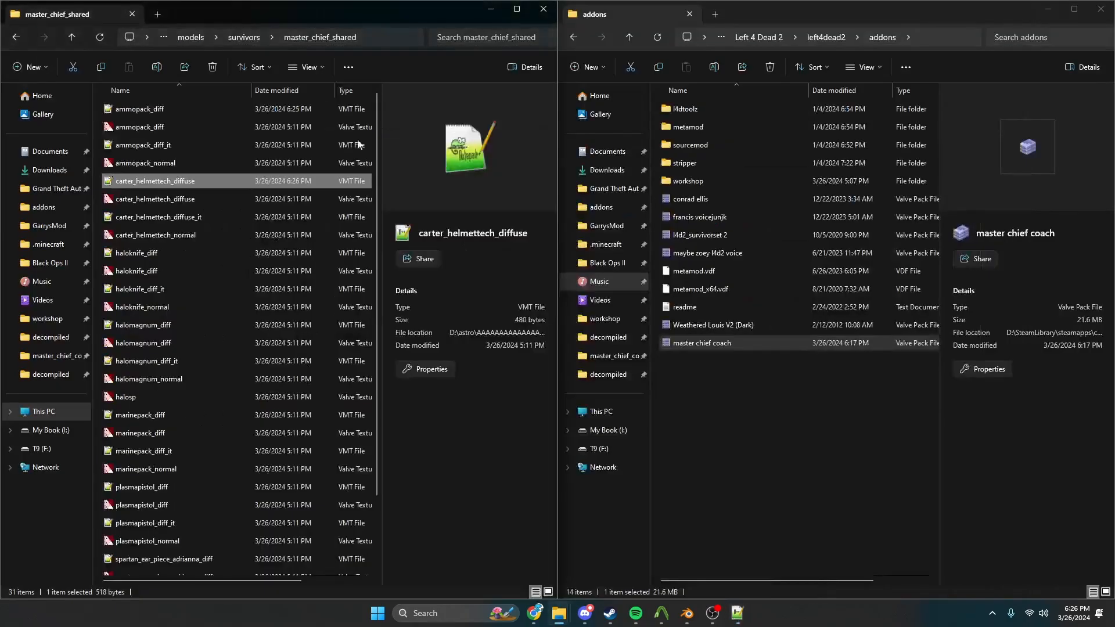
Open haloknife_diff.vmt from the master_chief_shared folder, replace its VertexLitGeneric header with the copied patch header, and save it
double_click(164, 253)
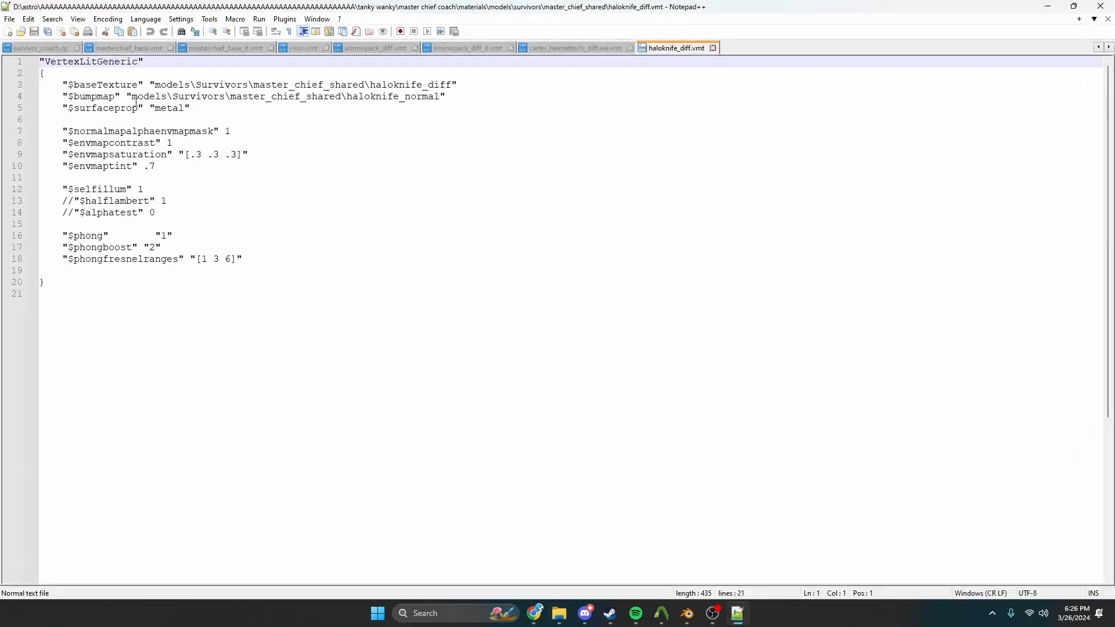
left_click(60, 71)
left_click_drag(60, 71, 39, 61)
type("patch {  include \"materials/models/survivors/survivors_it_shared.vmt\" insert {")
key("ctrl+s")
left_click(1045, 6)
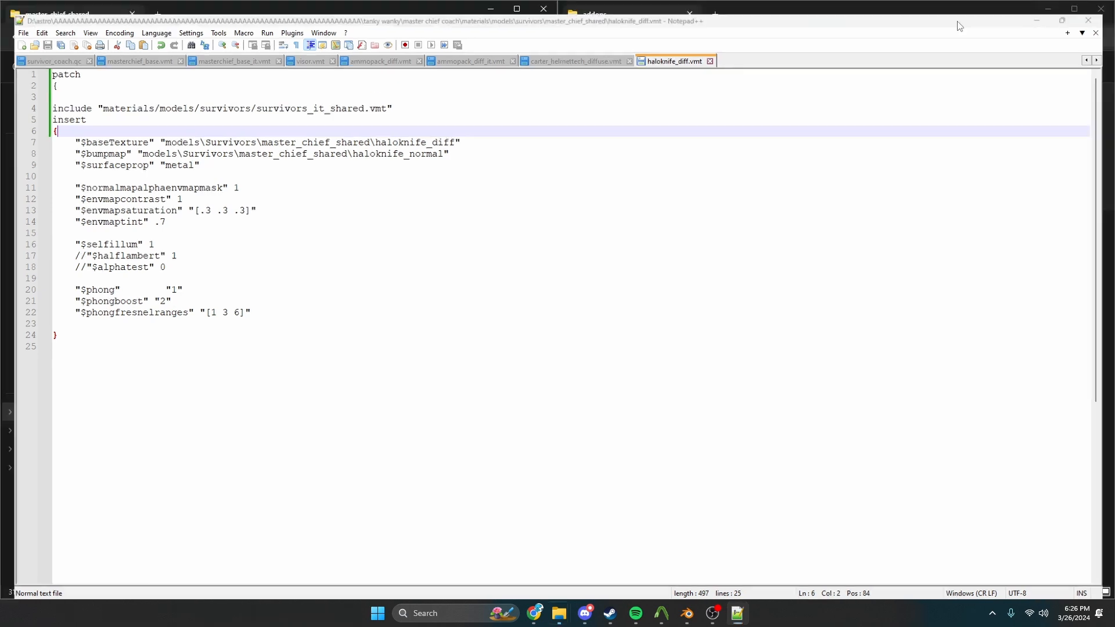
Open halomagnum_diff.vmt, replace its VertexLitGeneric header and opening brace with the copied patch header, and save it
double_click(148, 325)
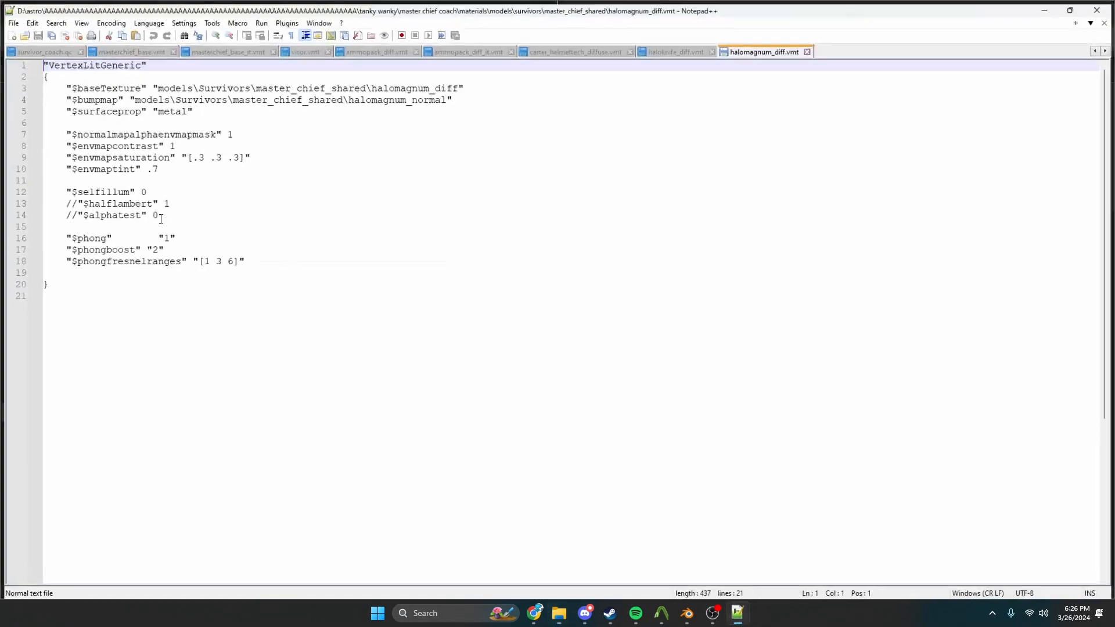
left_click_drag(60, 71, 40, 60)
type("patch {  include \"materials/models/survivors/survivors_it_shared.vmt\" insert {")
key("ctrl+s")
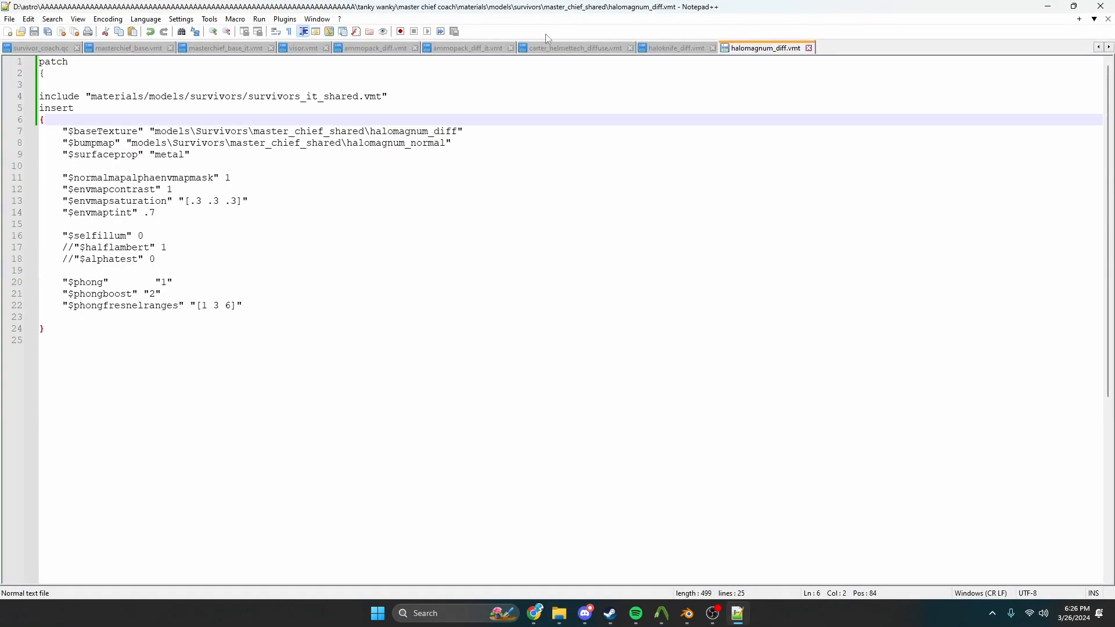
left_click(1051, 7)
Open marinepack_diff.vmt, replace its VertexLitGeneric header and opening brace with the copied patch header, and save it
left_click(157, 415)
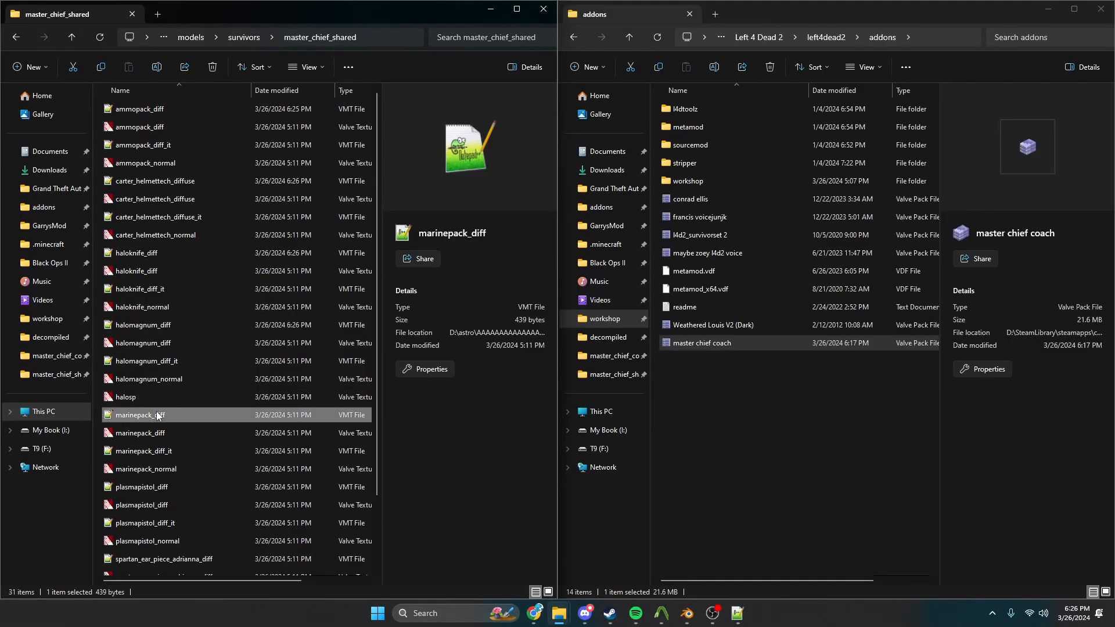
double_click(157, 414)
left_click_drag(61, 74, 39, 61)
type("patch {  include \"materials/models/survivors/survivors_it_shared.vmt\" insert {")
key("ctrl+s")
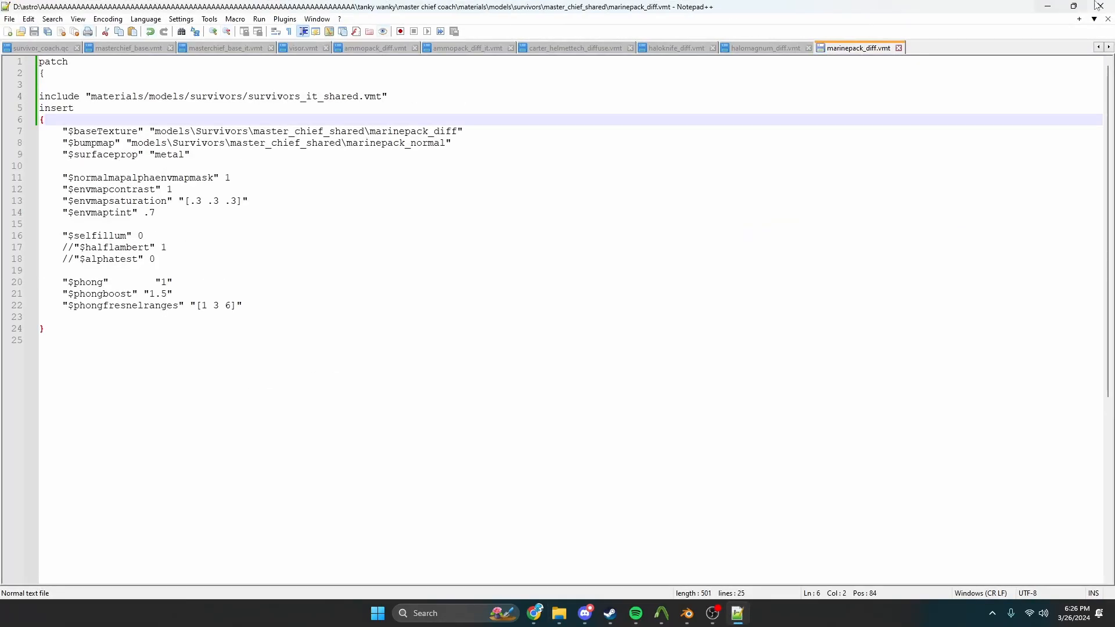
left_click(1048, 7)
Open plasmapistol_diff.vmt, replace its VertexLitGeneric header and opening brace with the copied patch header, and save it
scroll(226, 372, "down", 2)
left_click(226, 372)
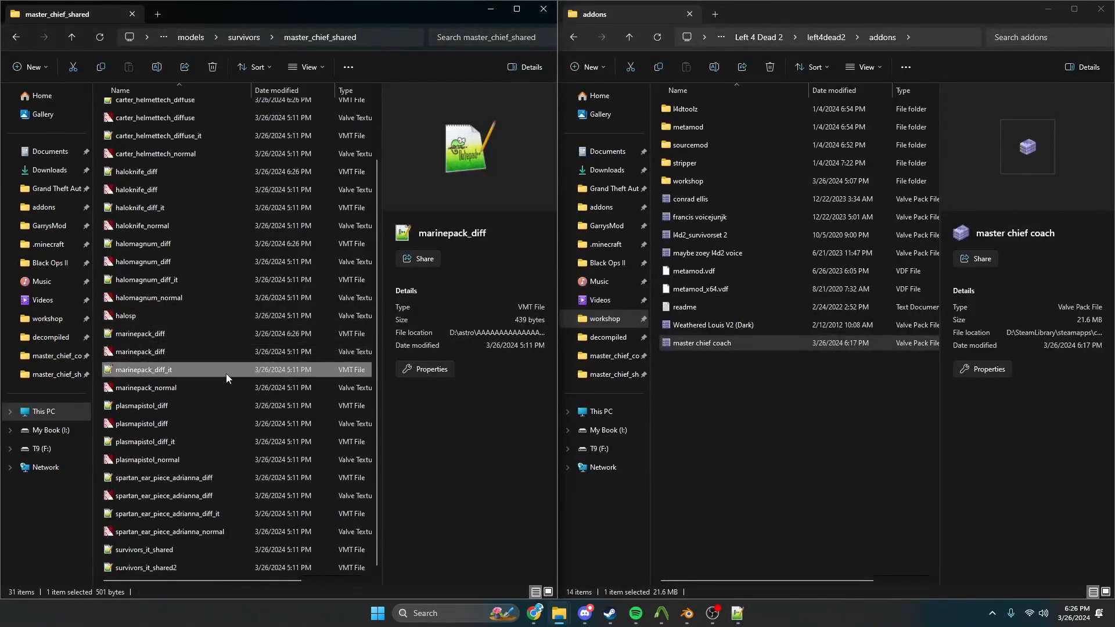
double_click(174, 405)
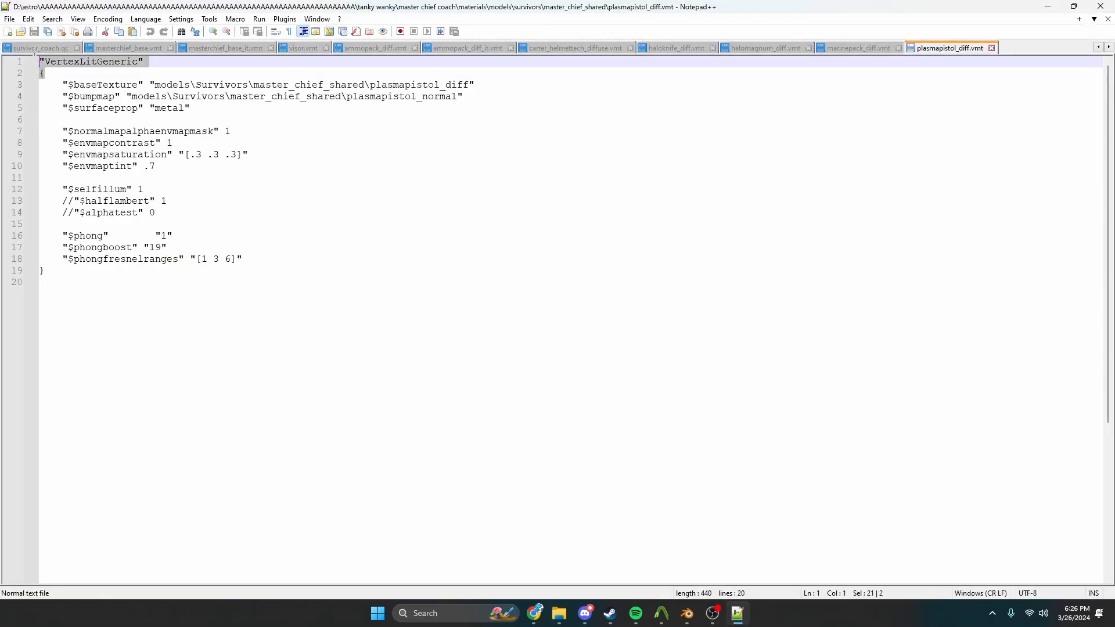
type("patch {  include \"materials/models/survivors/survivors_it_shared.vmt\" insert {")
key("ctrl+s")
left_click(1048, 7)
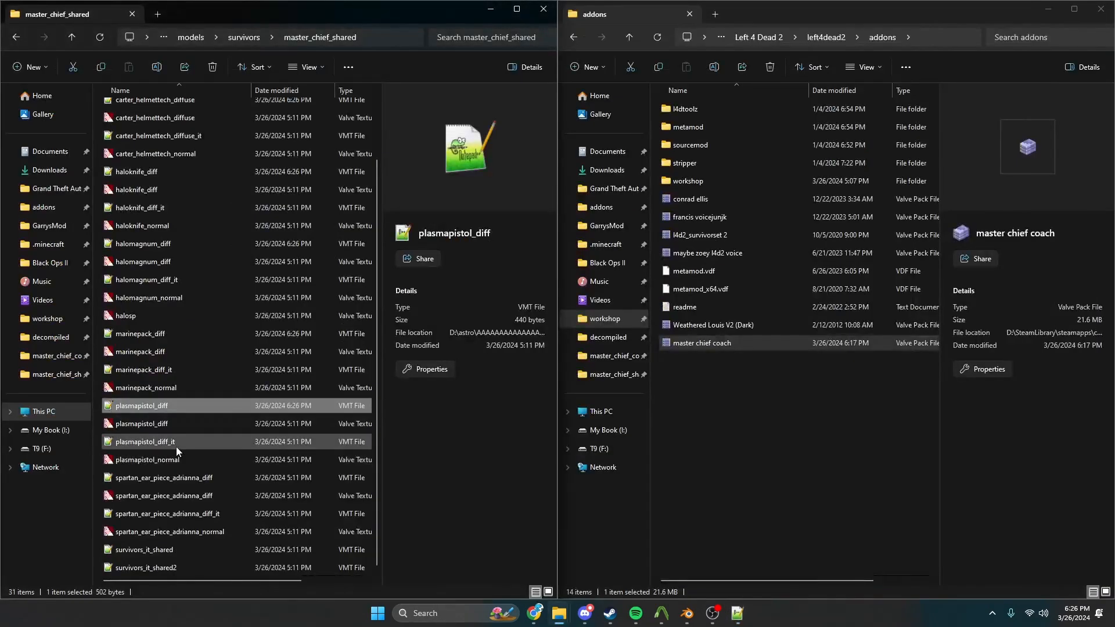
Open spartan_ear_piece_adrianna_diff.vmt and remove the indentation before the VertexLitGeneric header and its opening brace
left_click(174, 459)
left_click(169, 475)
double_click(169, 475)
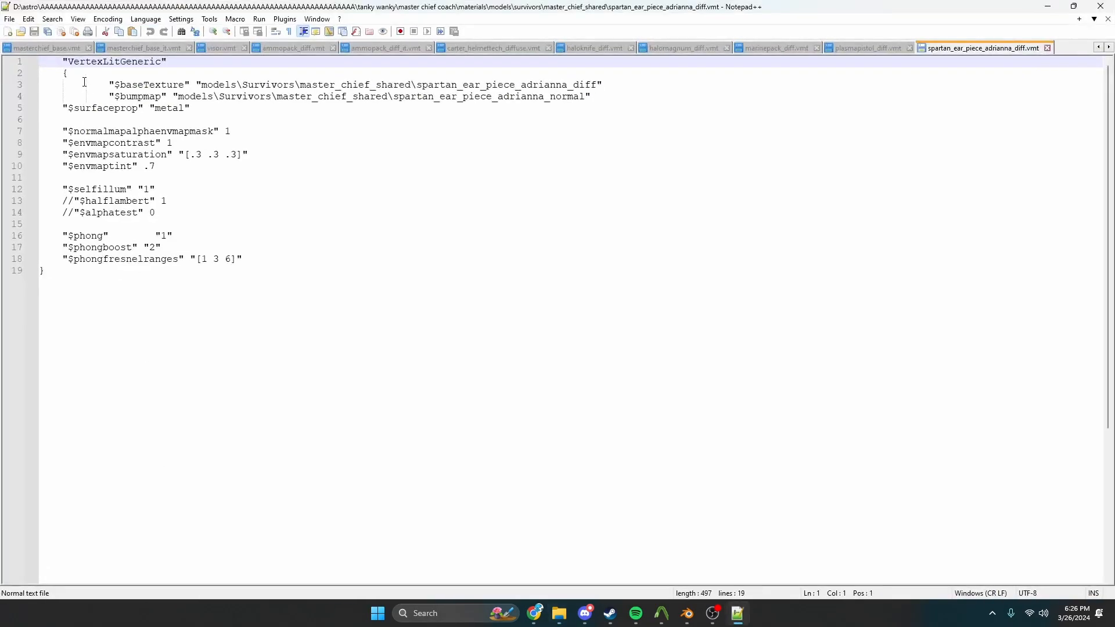
left_click_drag(67, 73, 66, 63)
key("shift+Home")
key("BackSpace")
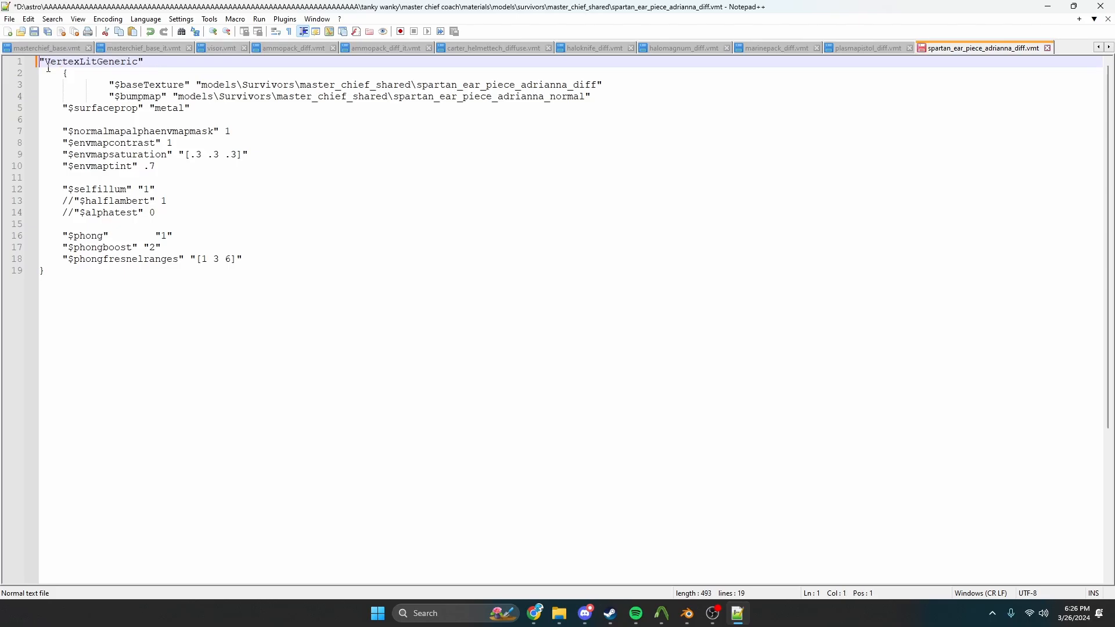
left_click(65, 72)
key("shift+Home")
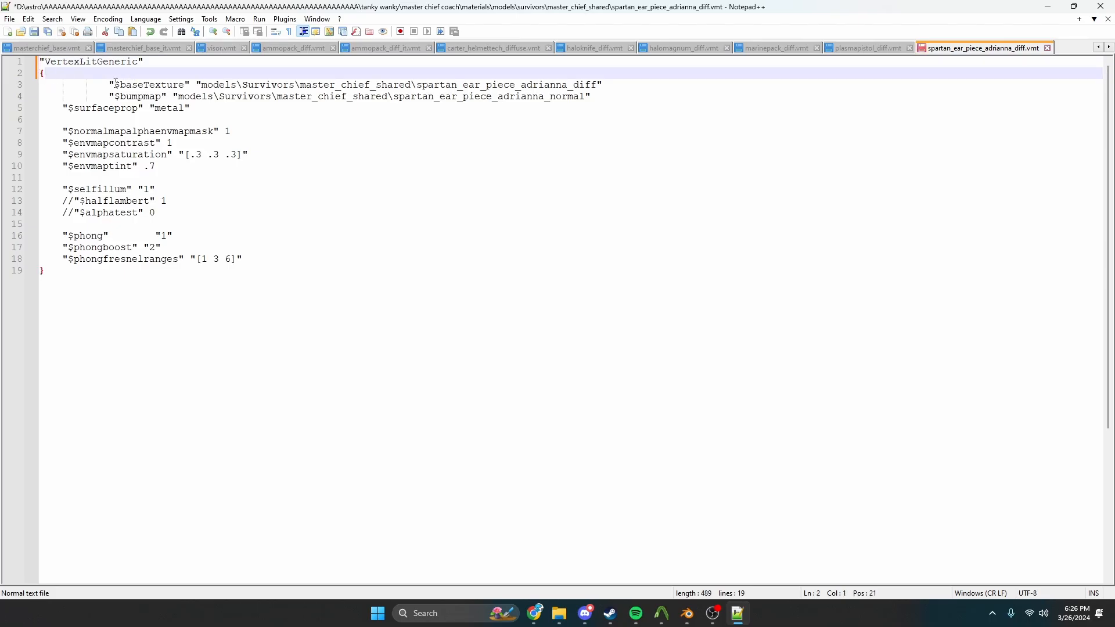
Align the $baseTexture and $bumpmap lines of spartan_ear_piece_adrianna_diff.vmt with the $surfaceprop line
left_click_drag(110, 84, 105, 85)
key("BackSpace")
key("BackSpace")
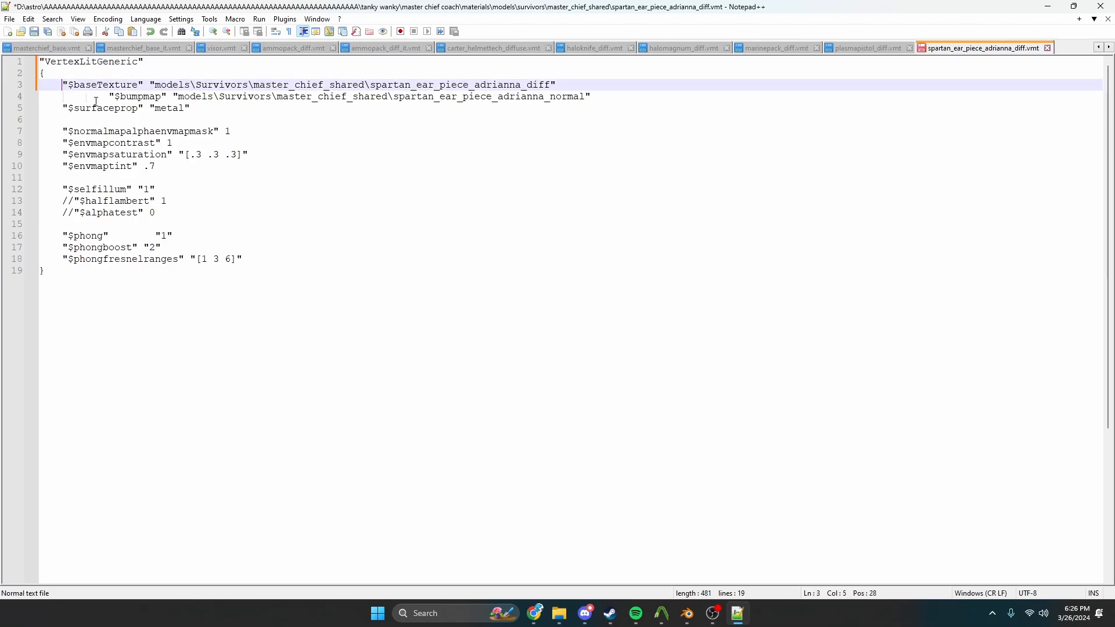
left_click(109, 97)
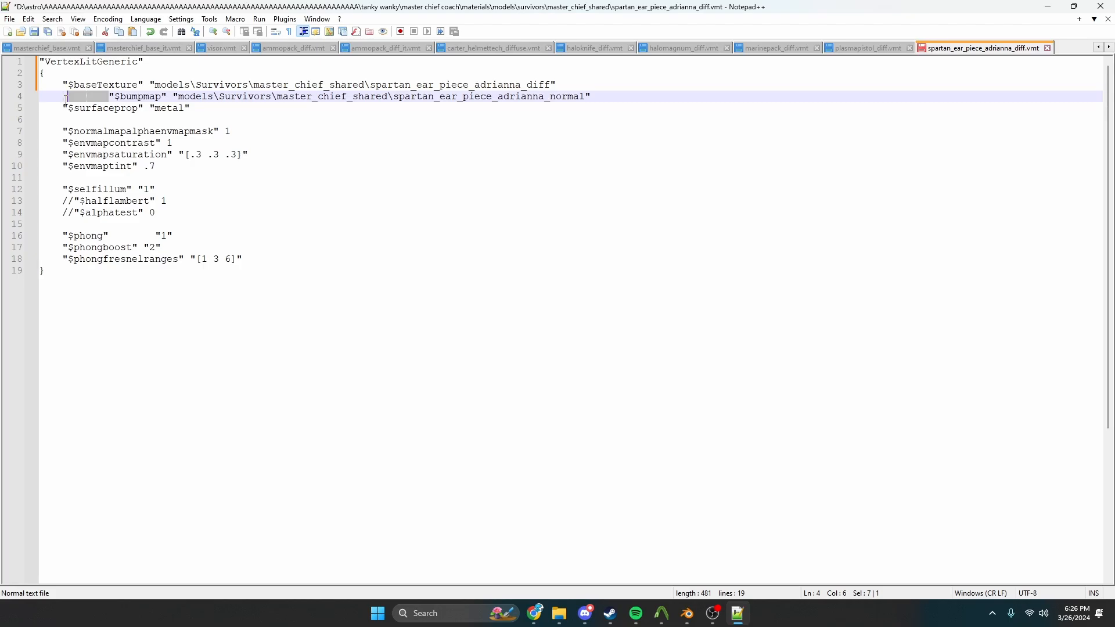
key("BackSpace")
key("BackSpace")
Replace the VertexLitGeneric header in spartan_ear_piece_adrianna_diff.vmt with the copied patch header, save it, and close the text editor
left_click_drag(53, 76, 38, 60)
type("patch {  include \"materials/models/survivors/survivors_it_shared.vmt\" insert {")
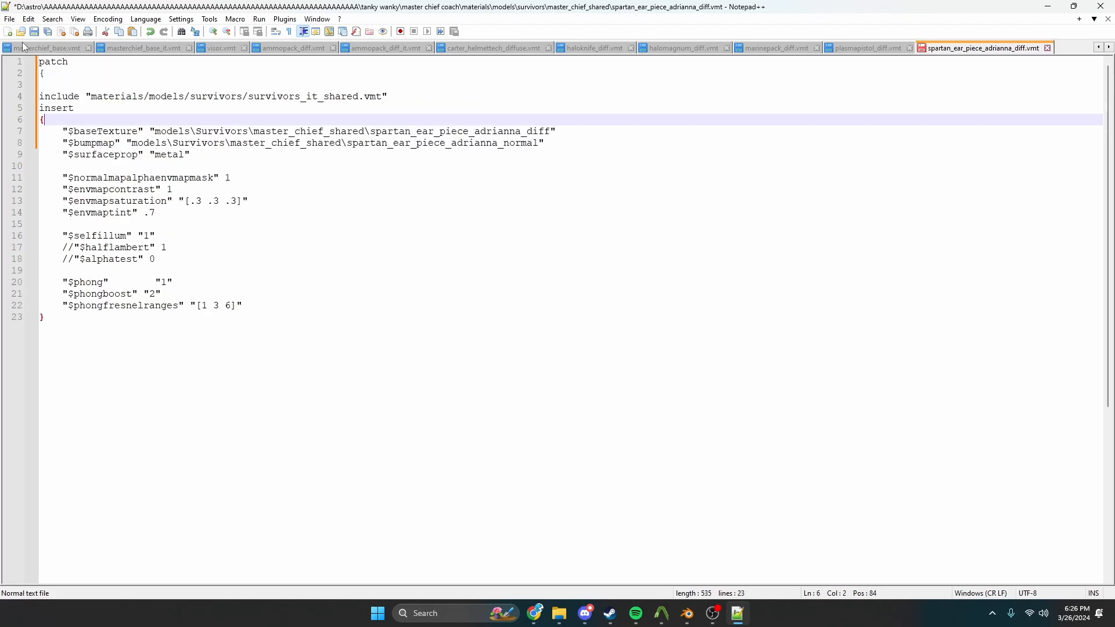
key("ctrl+s")
left_click(1100, 6)
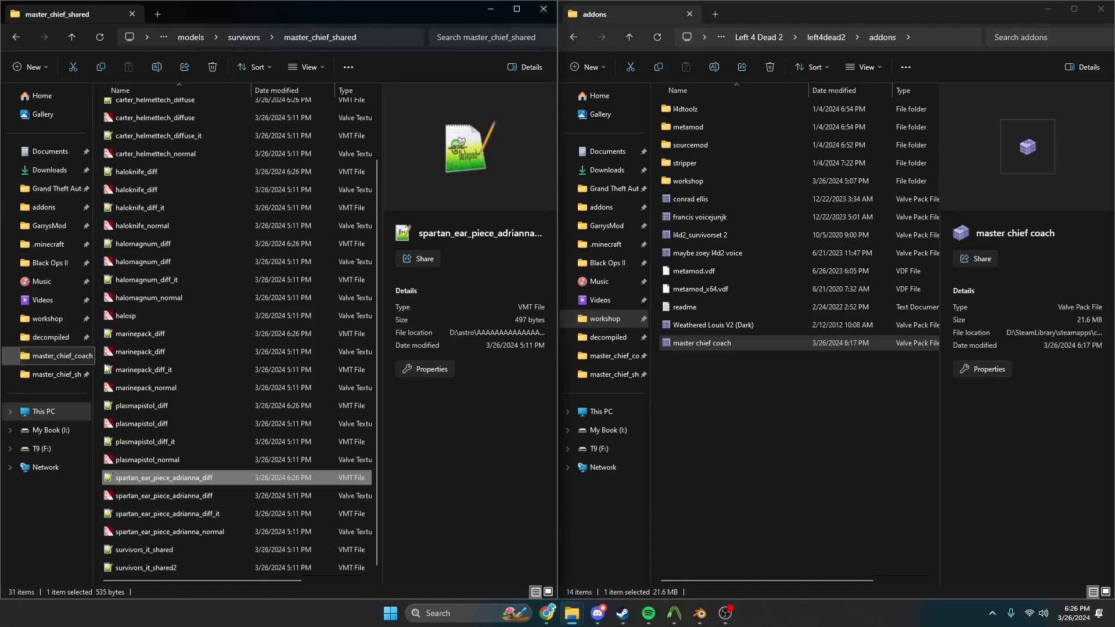
Go back up from the master_chief_shared folder to the mod's materials folder
scroll(324, 204, "up", 3)
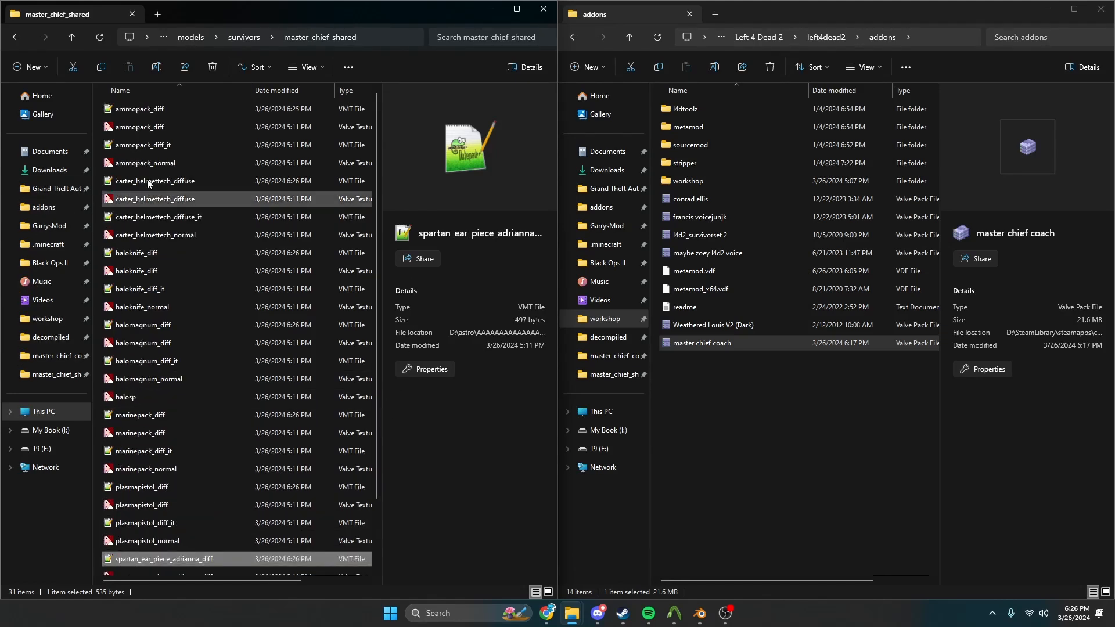
left_click(248, 36)
left_click(249, 36)
left_click(284, 37)
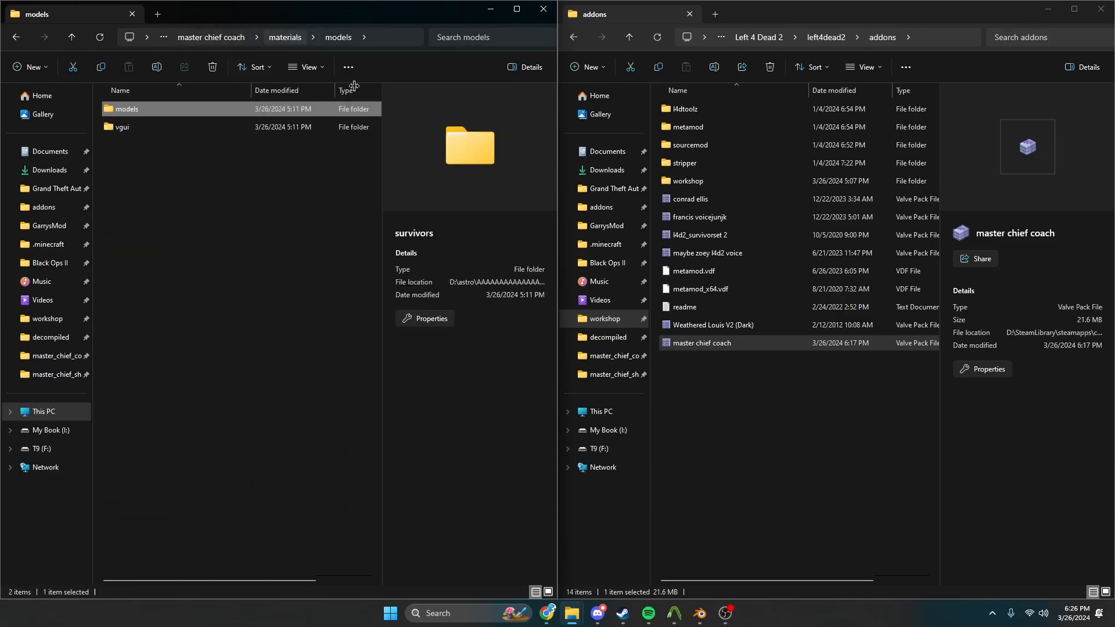
Open the game's left4dead2/models/survivors folder and find the compiled survivor_coach model files
left_click(826, 36)
double_click(692, 327)
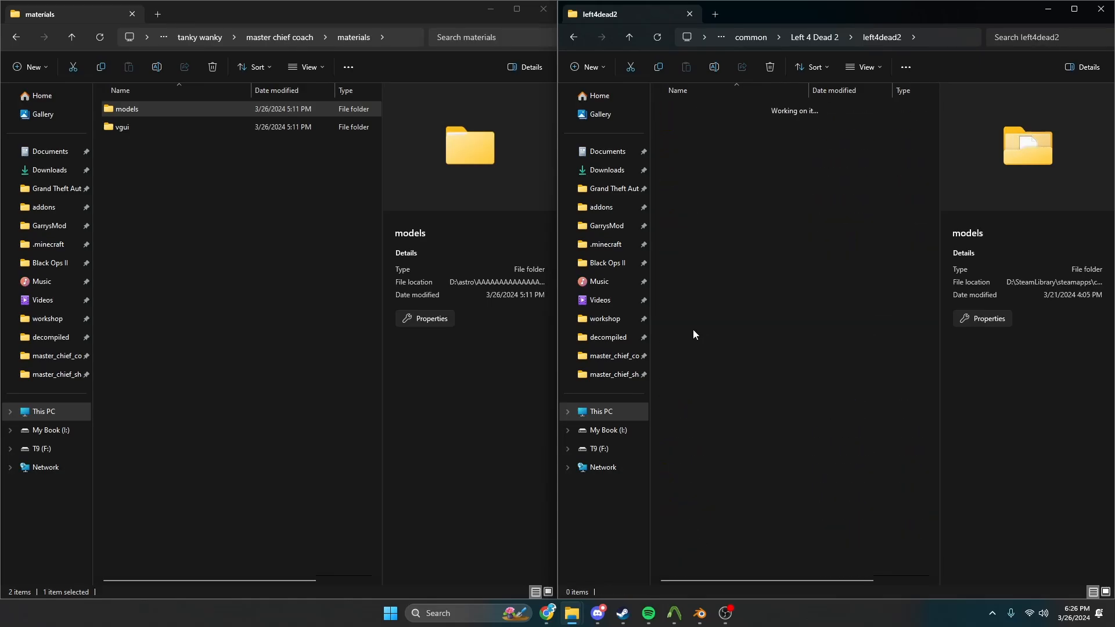
double_click(705, 290)
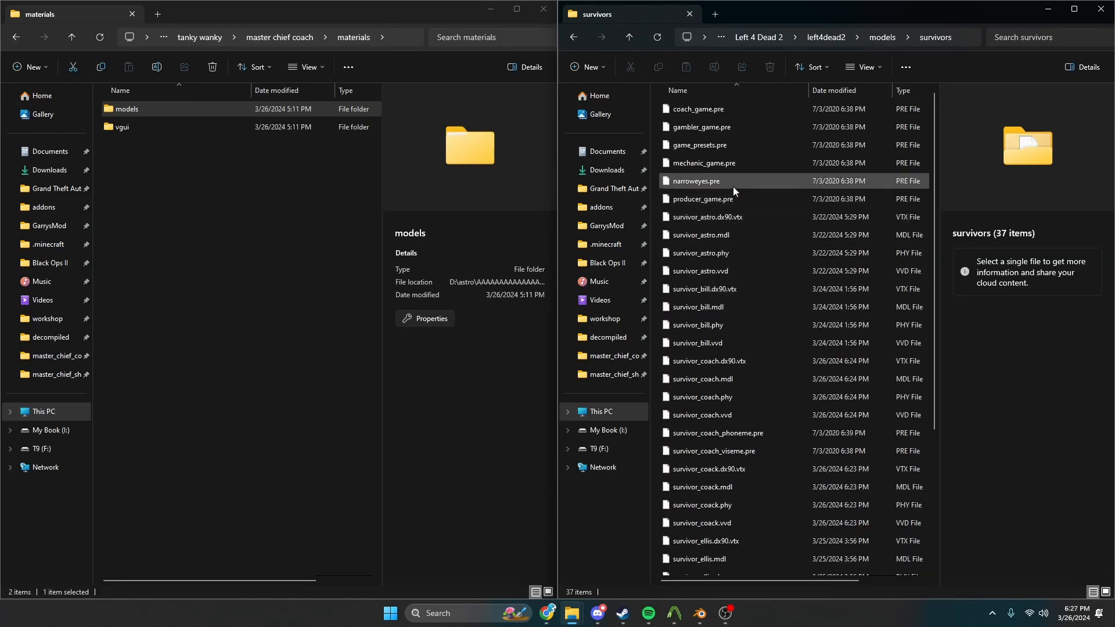
scroll(725, 441, "down", 1)
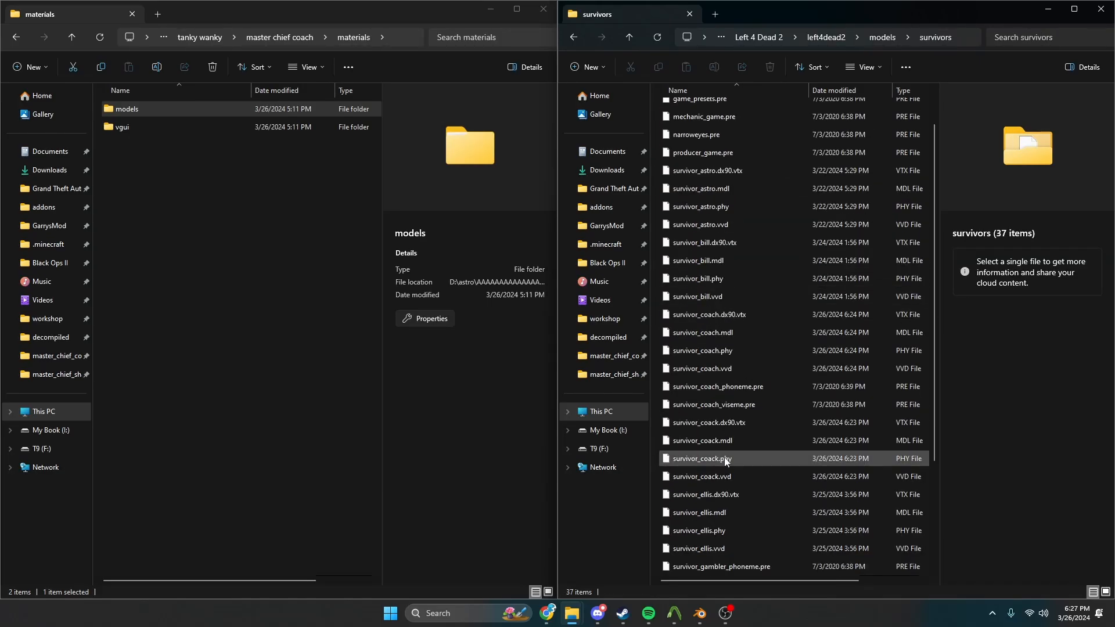
Move the four compiled survivor_coach files into the master chief coach mod's models/survivors folder, replacing the existing ones
left_click(725, 315)
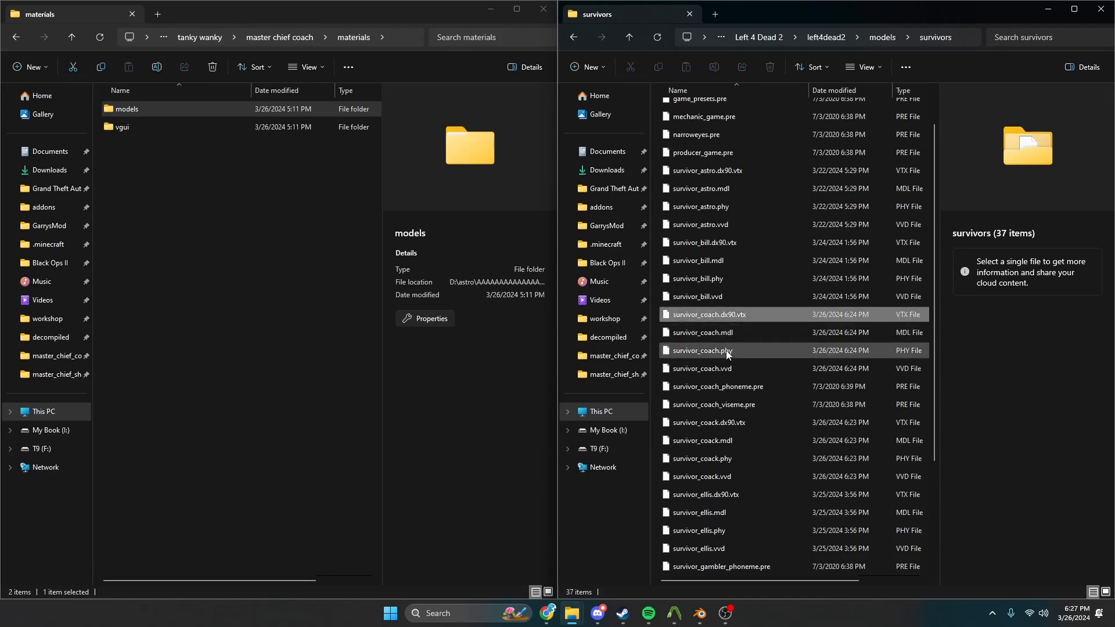
left_click(718, 368, "shift")
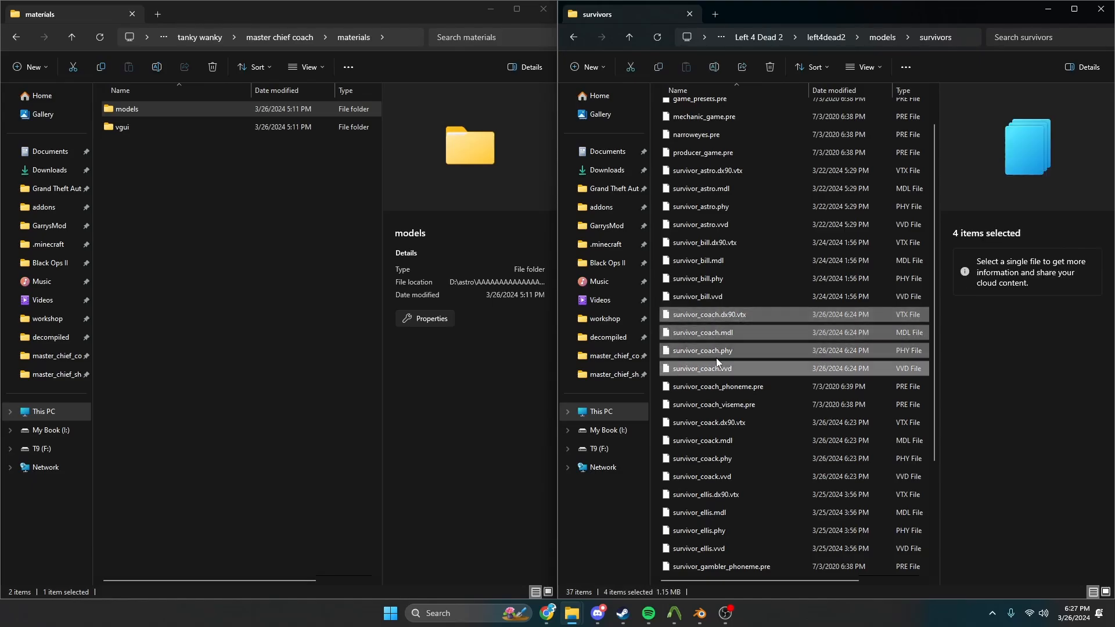
left_click(280, 37)
double_click(141, 125)
double_click(156, 110)
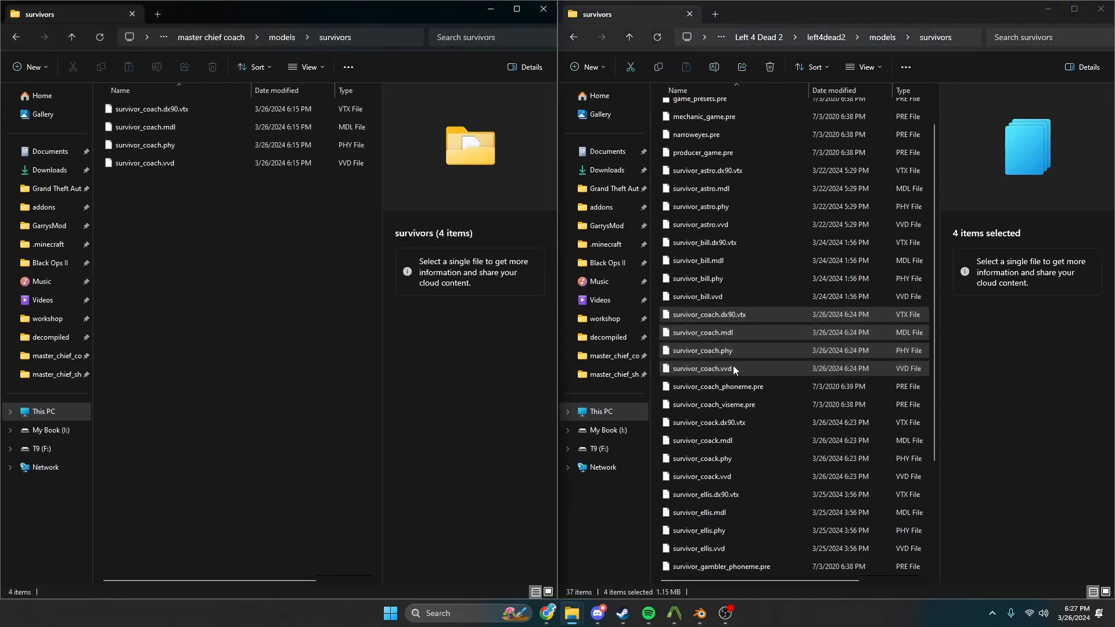
left_click_drag(734, 370, 314, 227)
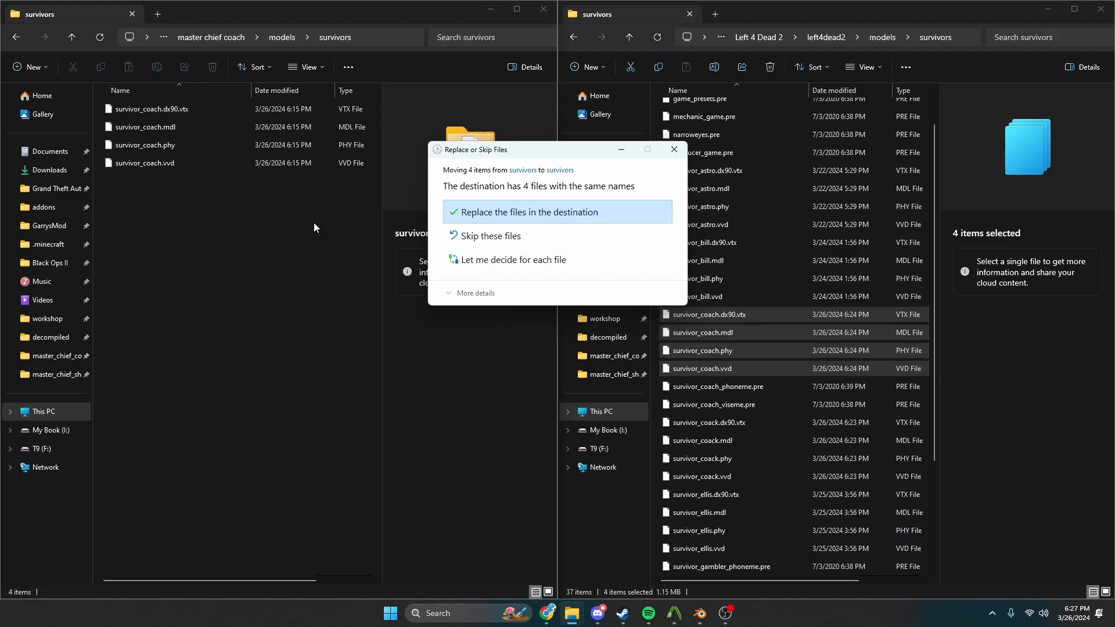
left_click(583, 215)
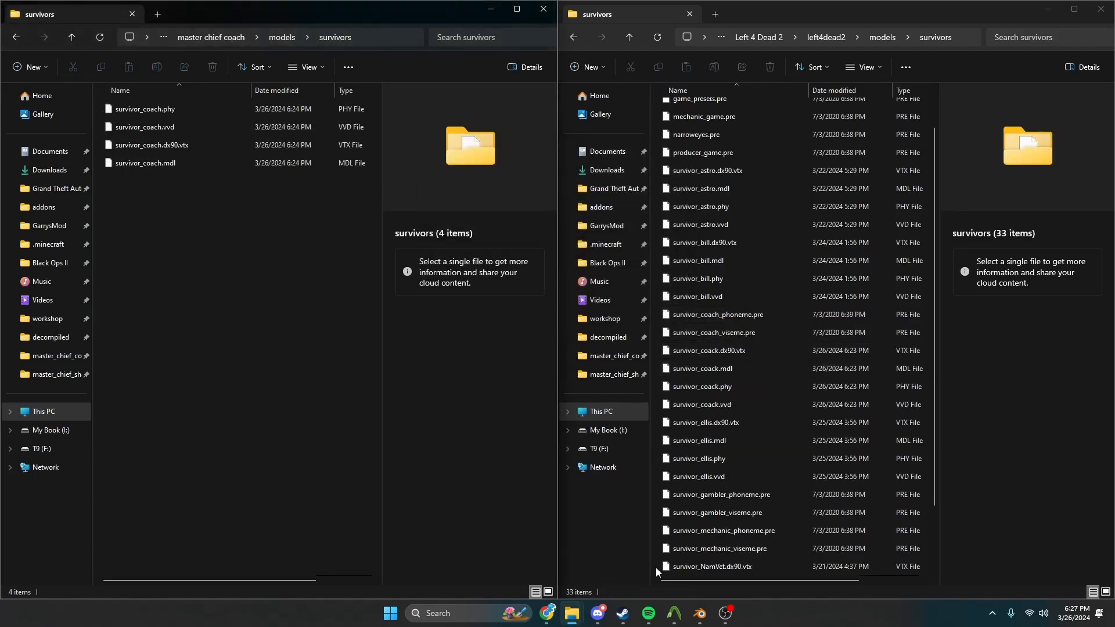
Switch to Crowbar, pack the master chief coach folder into a Left 4 Dead 2 VPK, and return to File Explorer
left_click(673, 613)
left_click(254, 20)
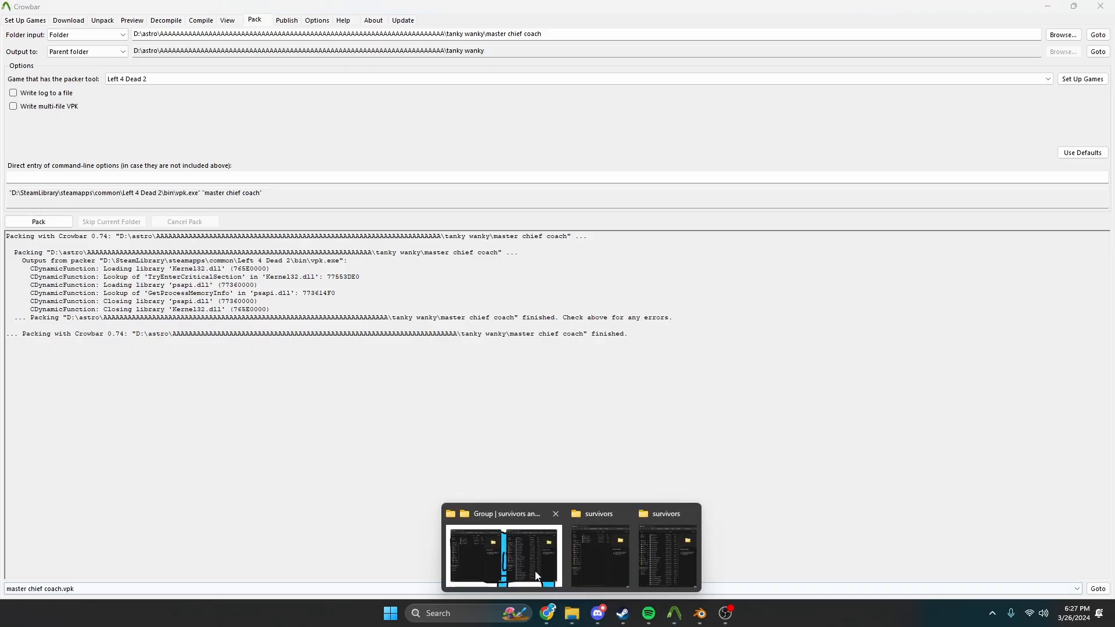
left_click(572, 615)
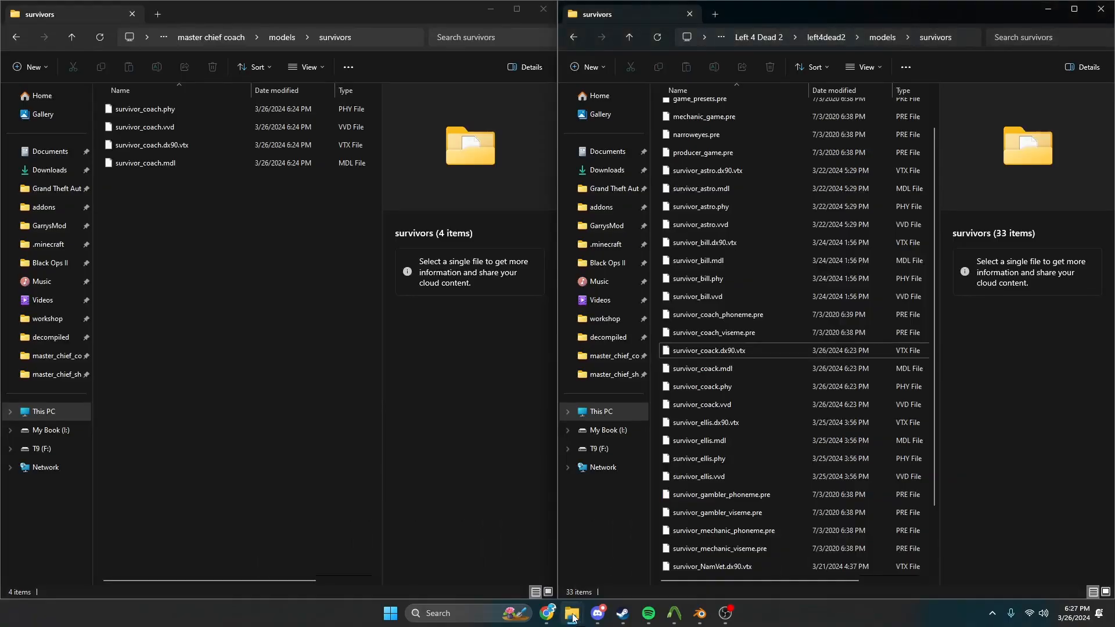
Move the packed master chief coach VPK from the tanky wanky folder to the game's addons folder, replacing the existing file
left_click(836, 40)
double_click(696, 107)
left_click(201, 40)
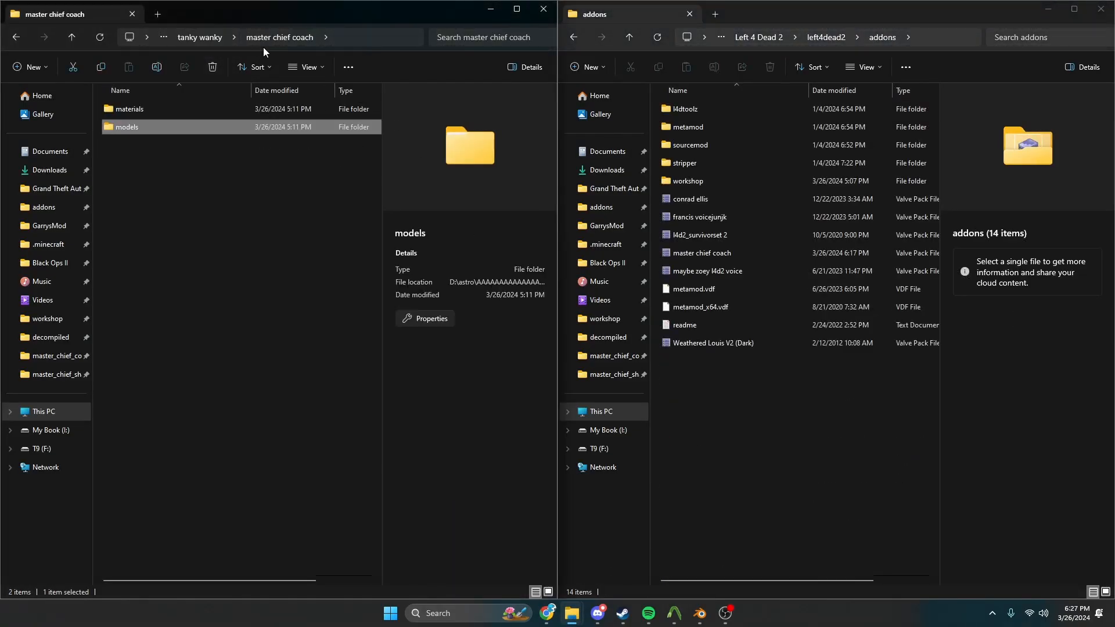
left_click(196, 42)
left_click_drag(125, 185, 717, 380)
left_click(515, 224)
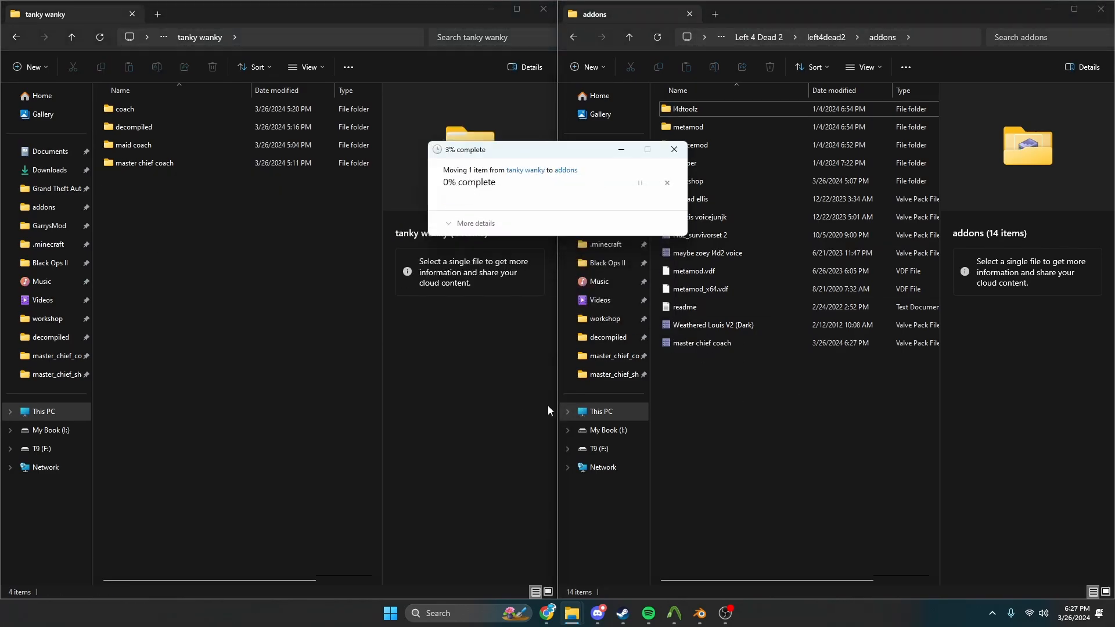
Launch Left 4 Dead 2 from the Steam library and dismiss the plug-in warning
left_click(583, 550)
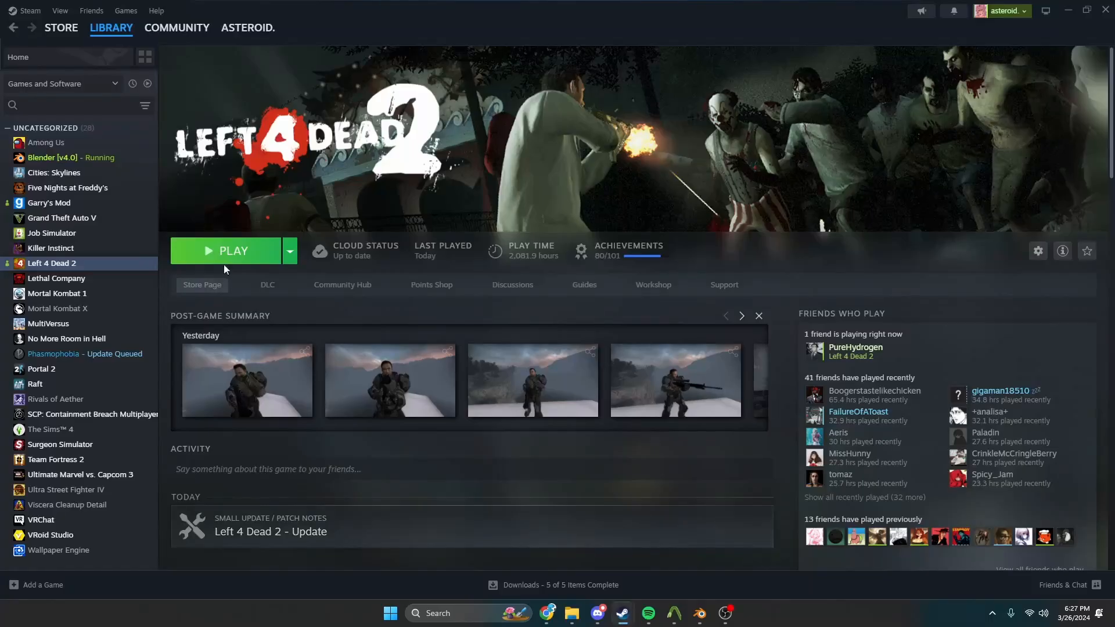
left_click(235, 252)
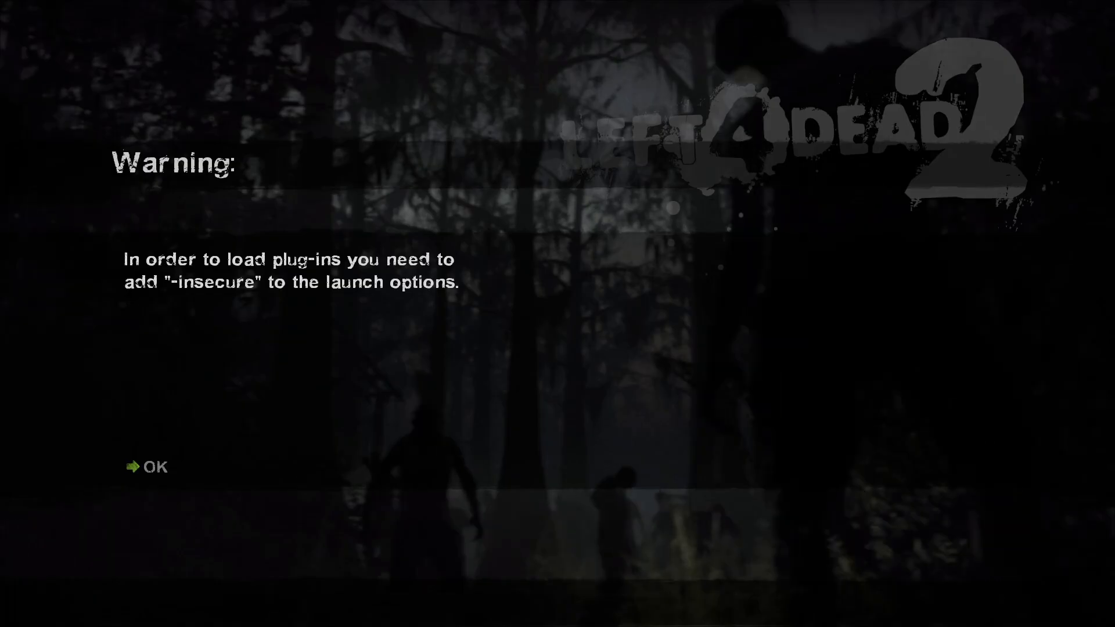
key("alt+Tab")
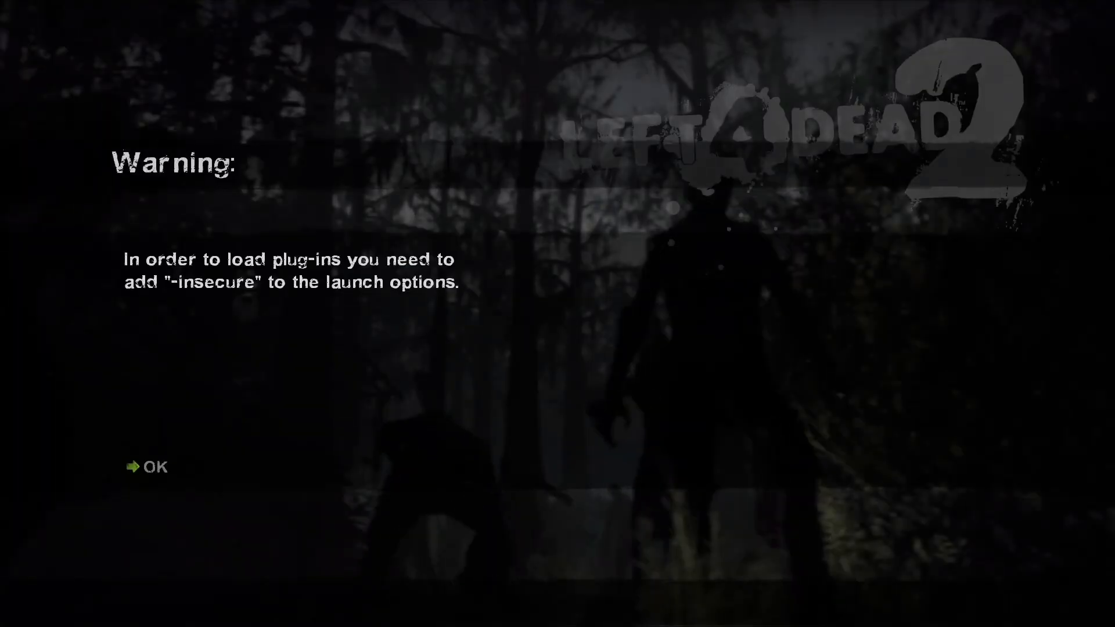
left_click(158, 466)
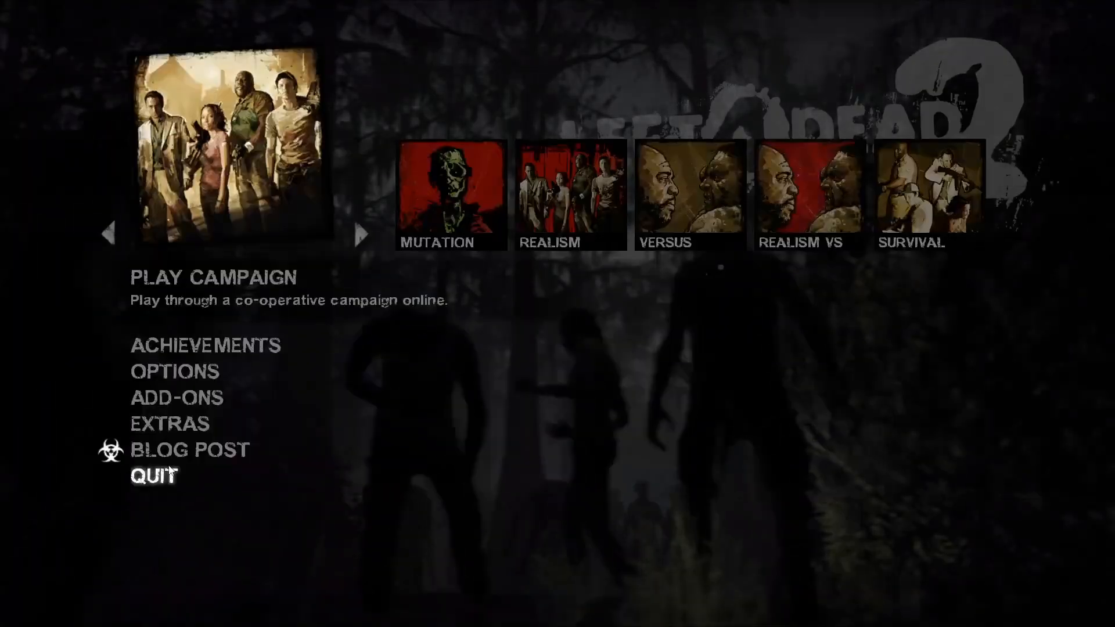
Start a single-player game on the TUMTaRA L4D2 Players add-on campaign with Ellis as the character
left_click(232, 277)
left_click(420, 295)
left_click(306, 301)
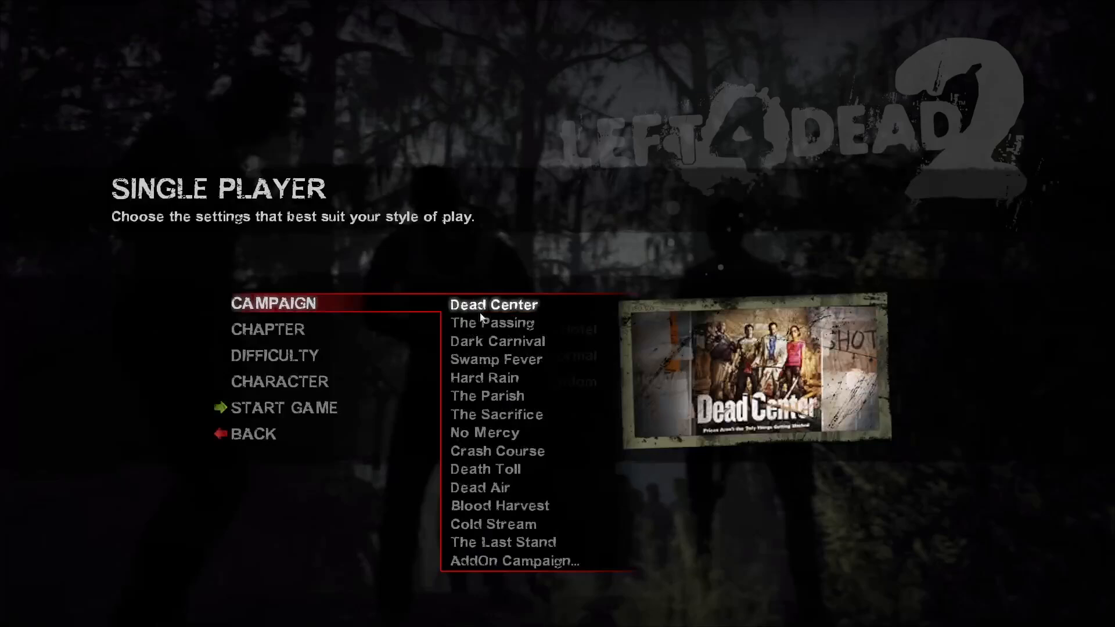
left_click(510, 560)
left_click(314, 552)
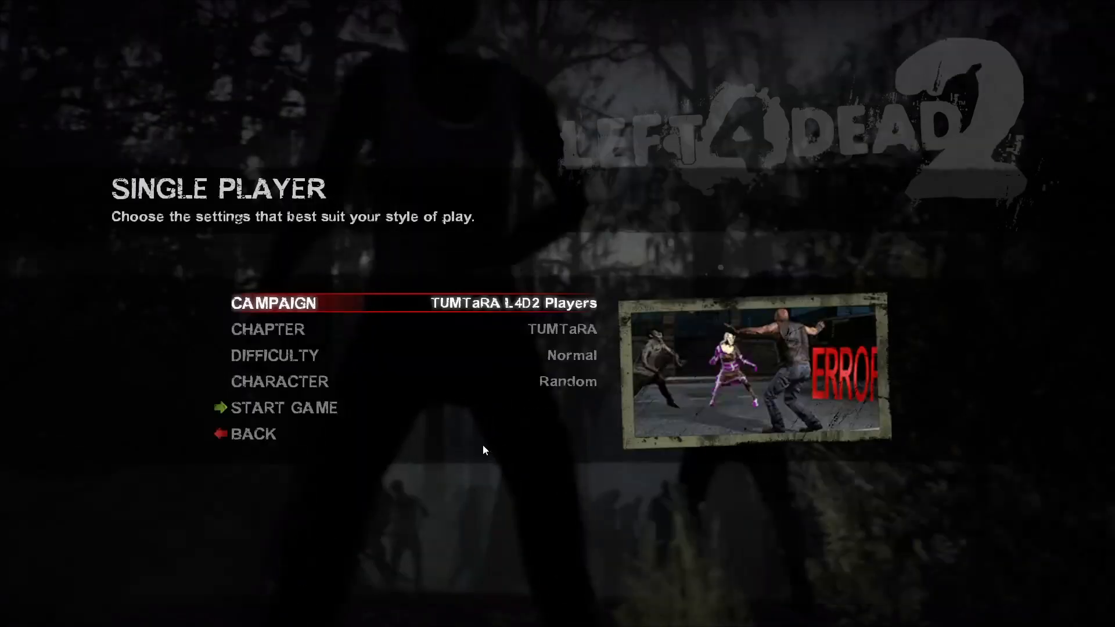
left_click(546, 382)
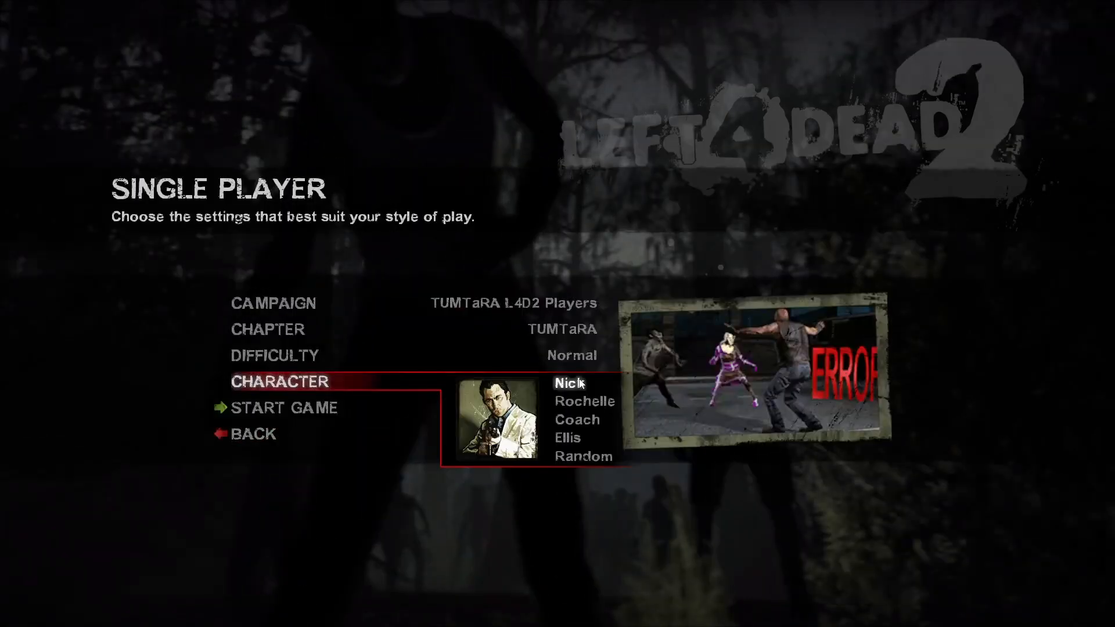
left_click(575, 439)
left_click(367, 412)
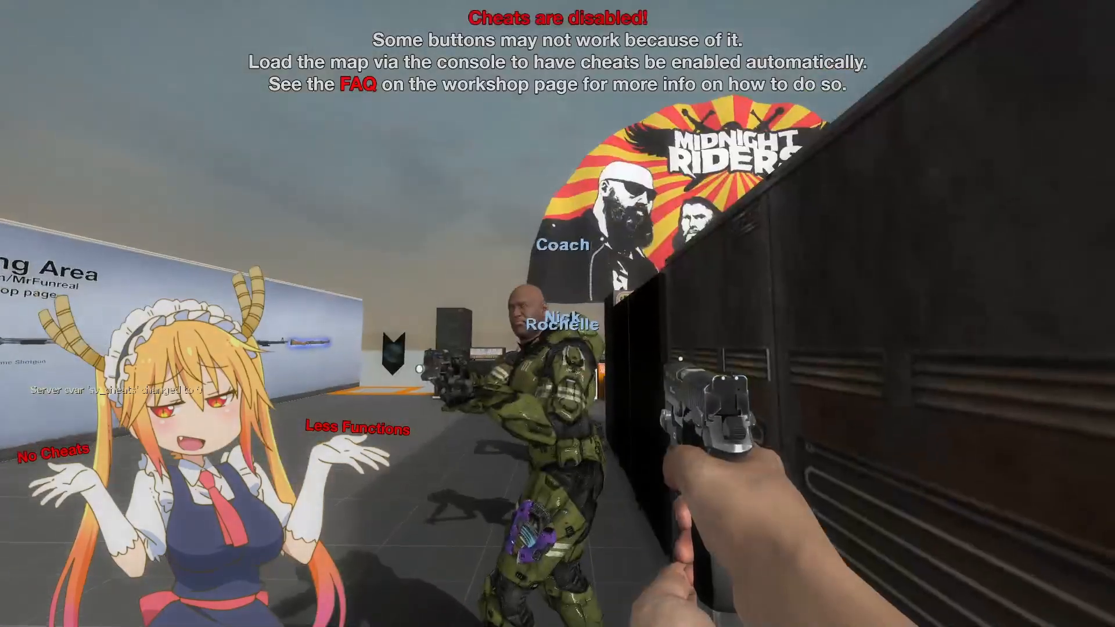
Examine Coach's Master Chief armor in-game from the front, sides and back, including its lighting and textures
key("a")
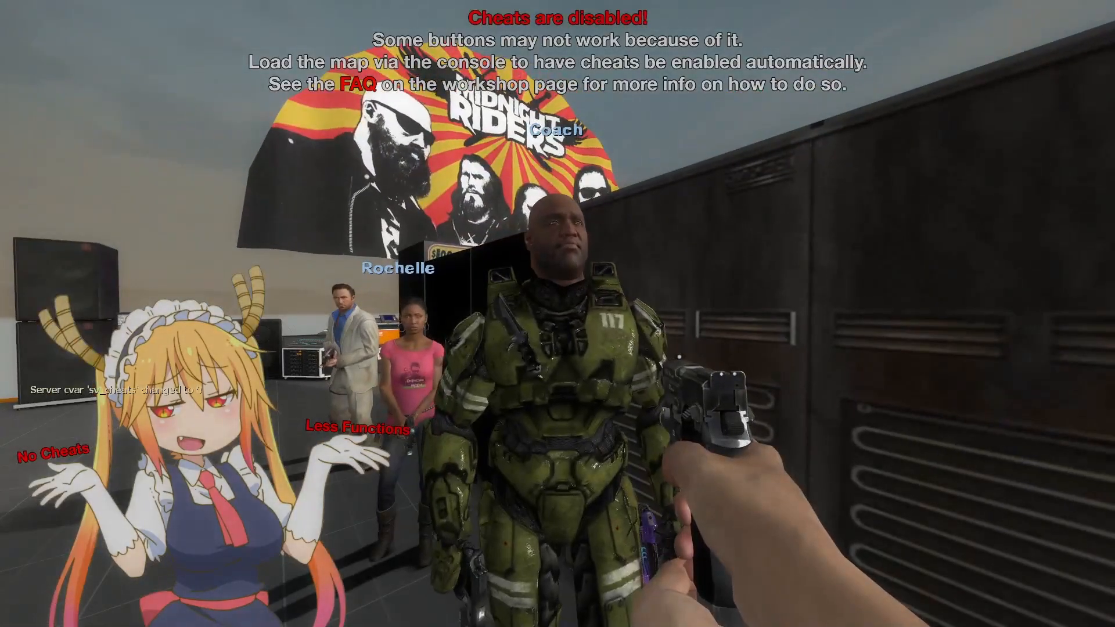
key("d")
key("s")
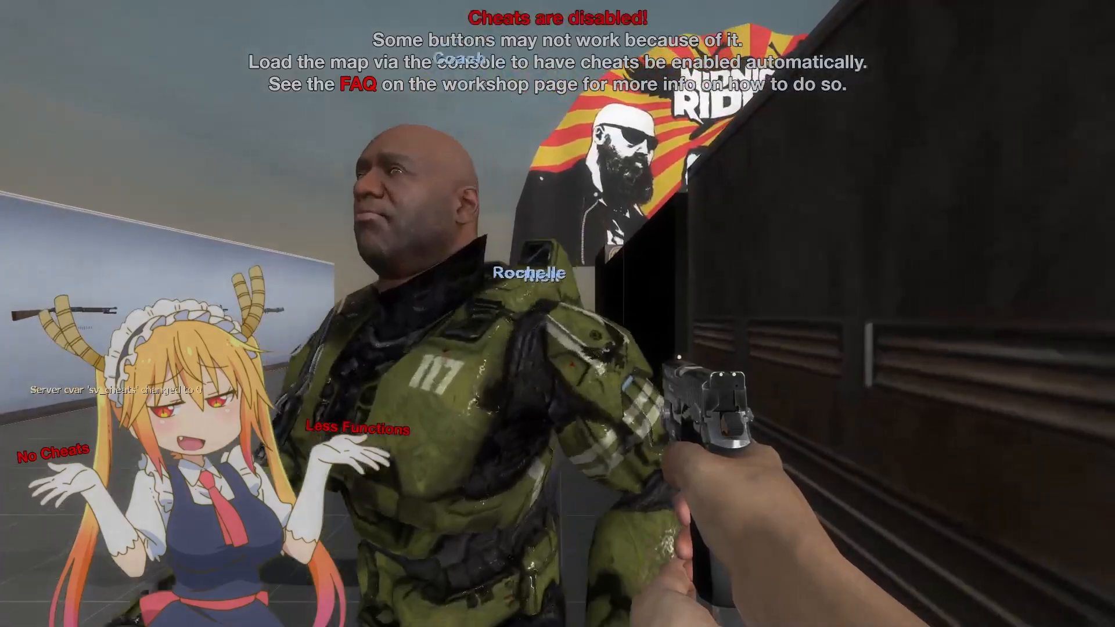
key("a")
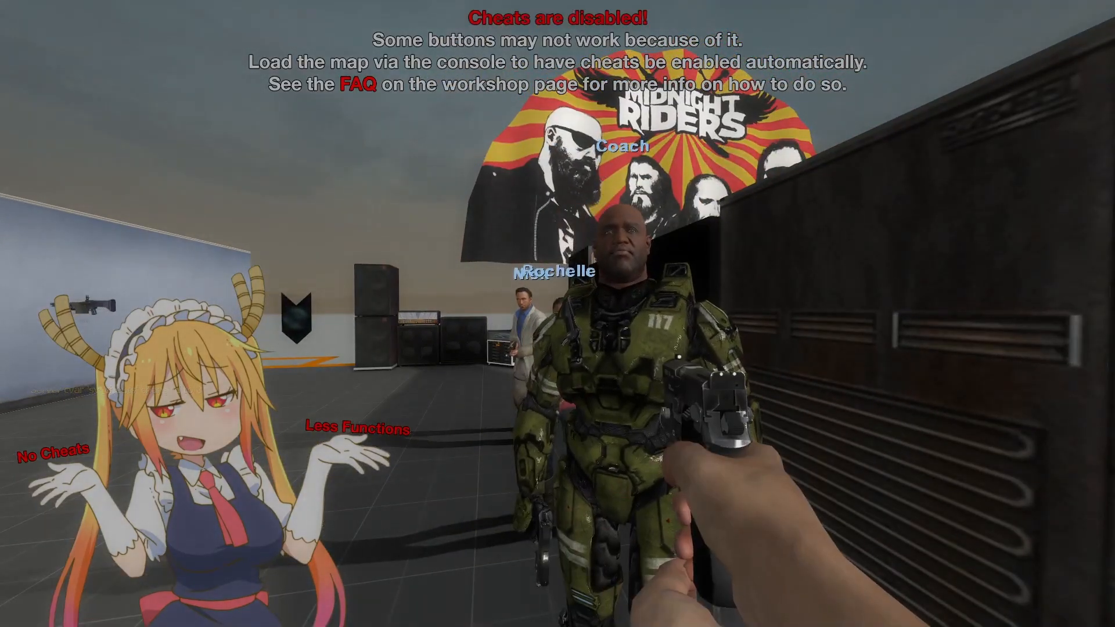
key("a")
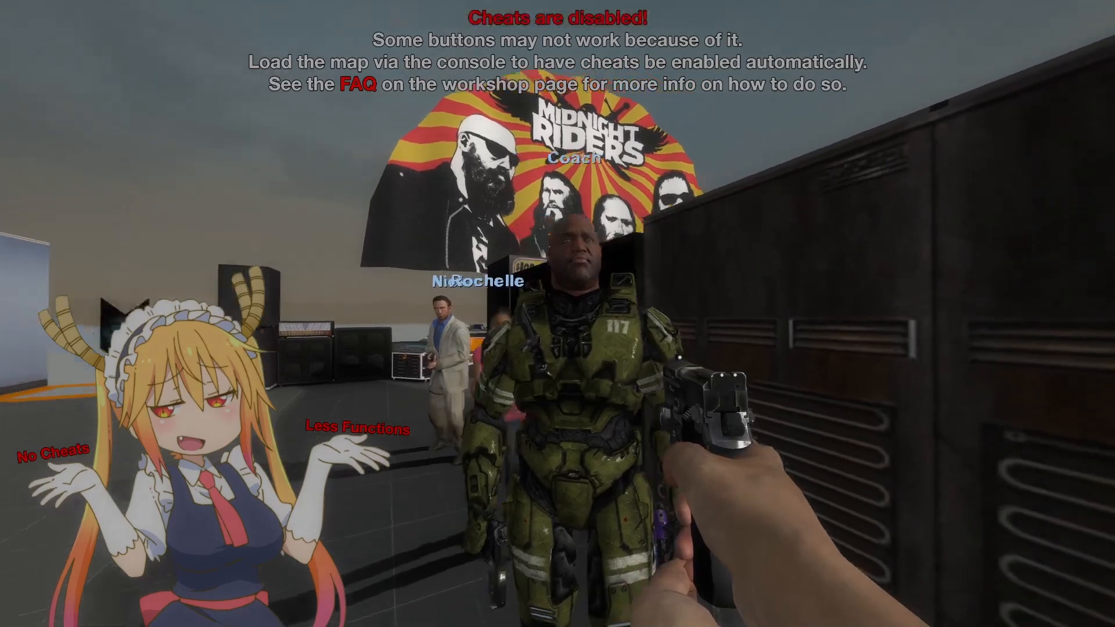
key("a")
key("d")
key("a")
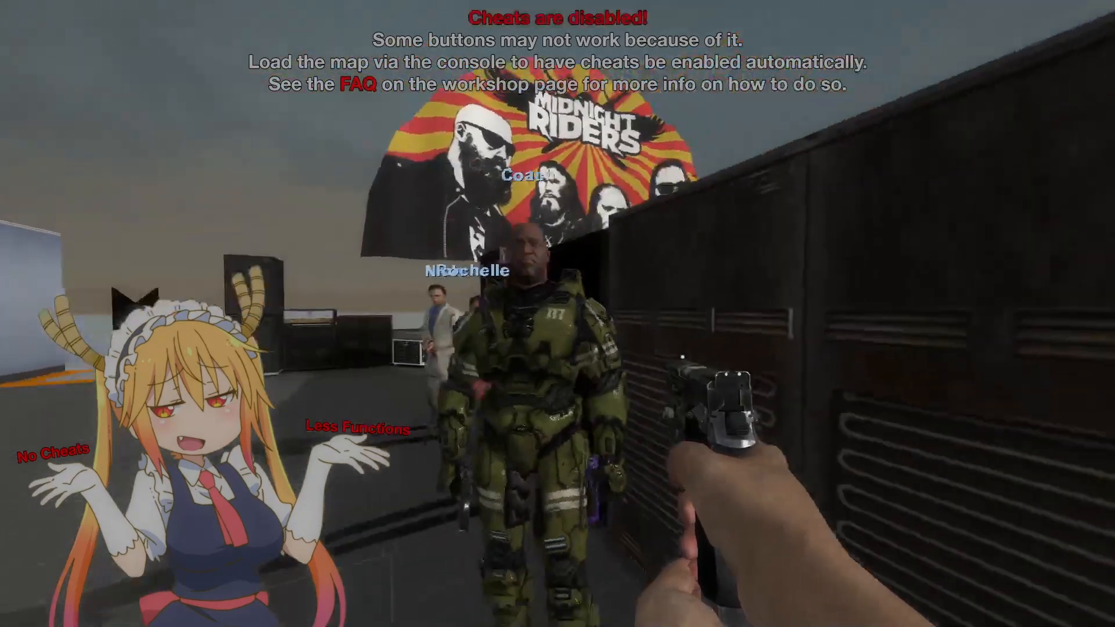
key("2")
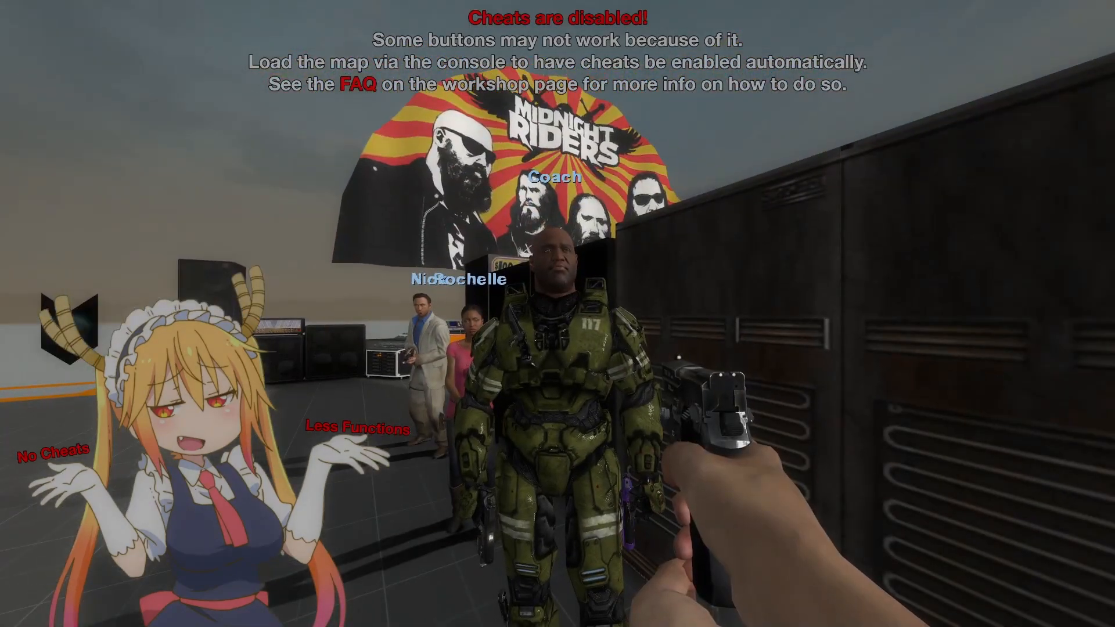
key("a")
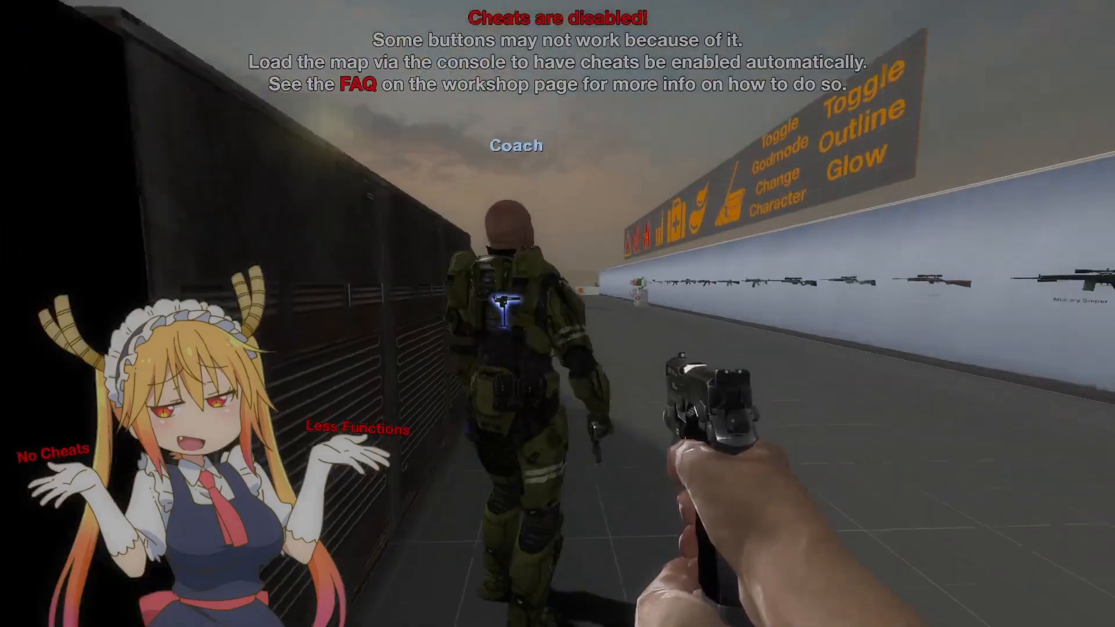
key("d")
key("a")
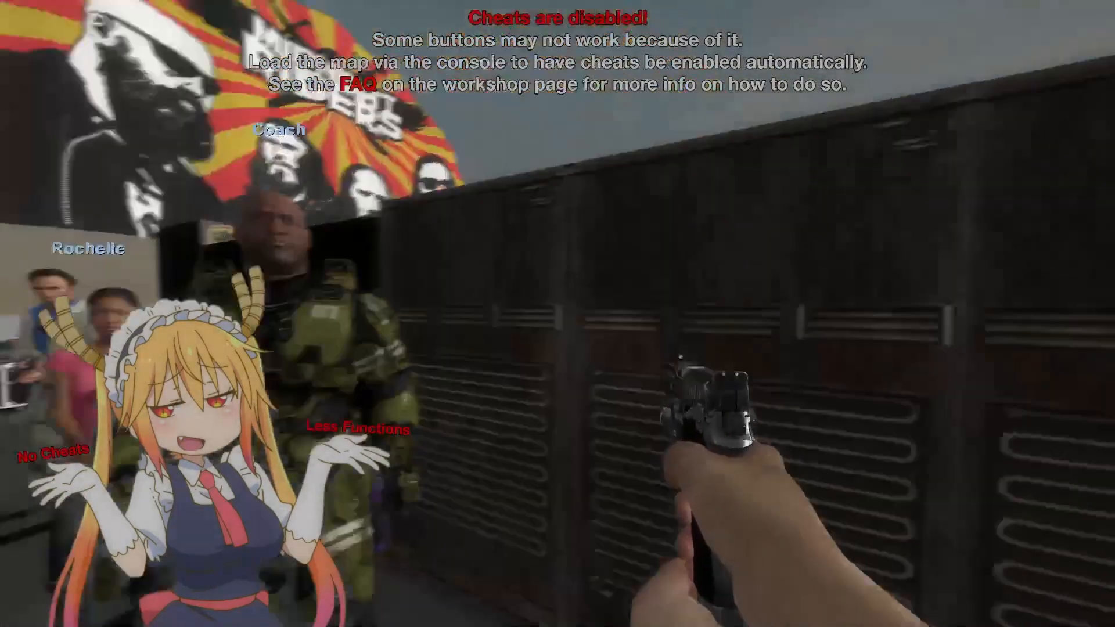
Walk to the open testing area, shove Coach around, and examine the vomit effect on his armor and head
key("w")
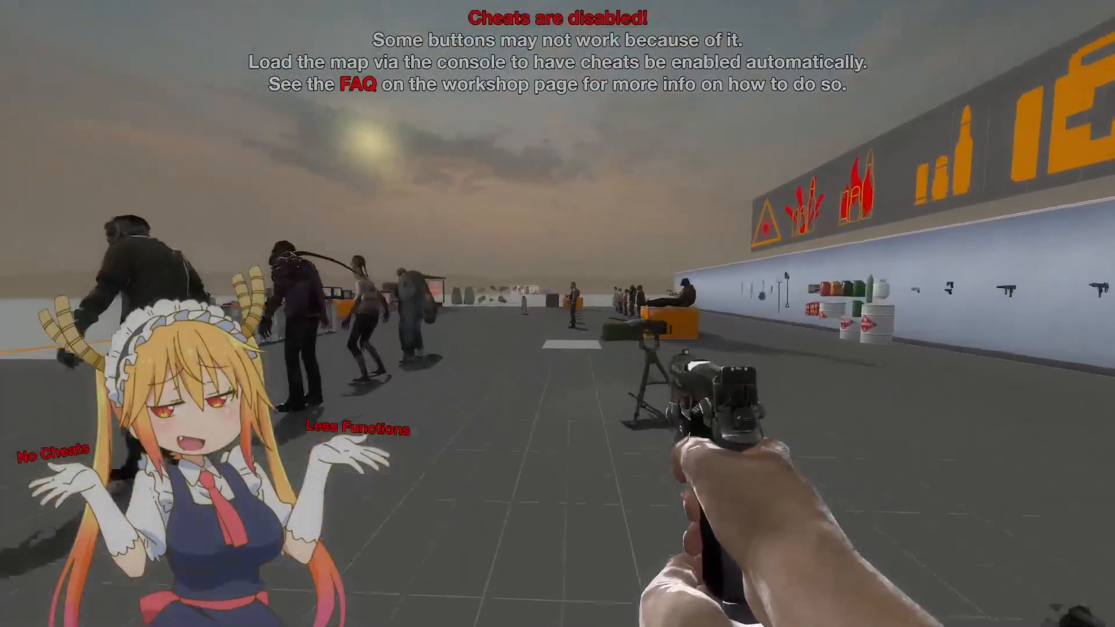
key("w")
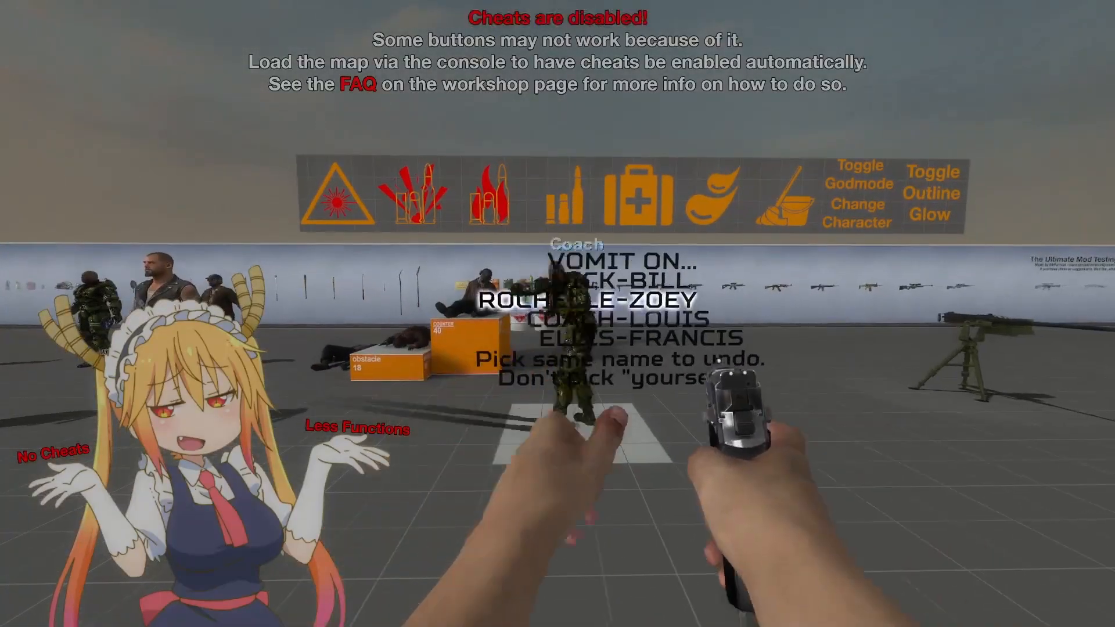
key("w")
right_click(557, 314)
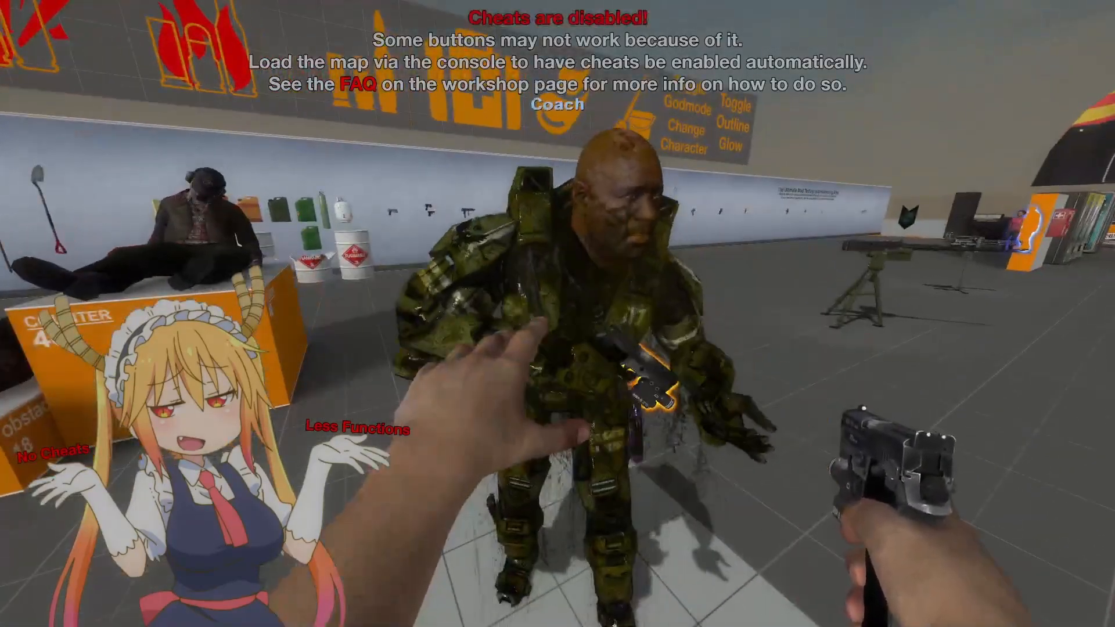
right_click(558, 314)
right_click(557, 314)
key("a")
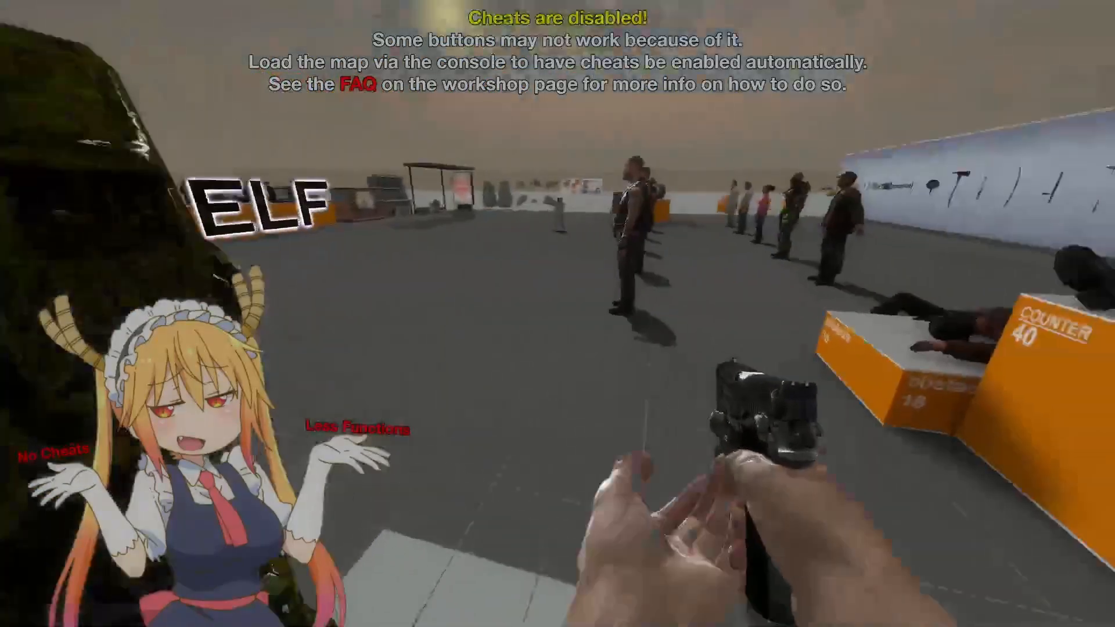
right_click(557, 314)
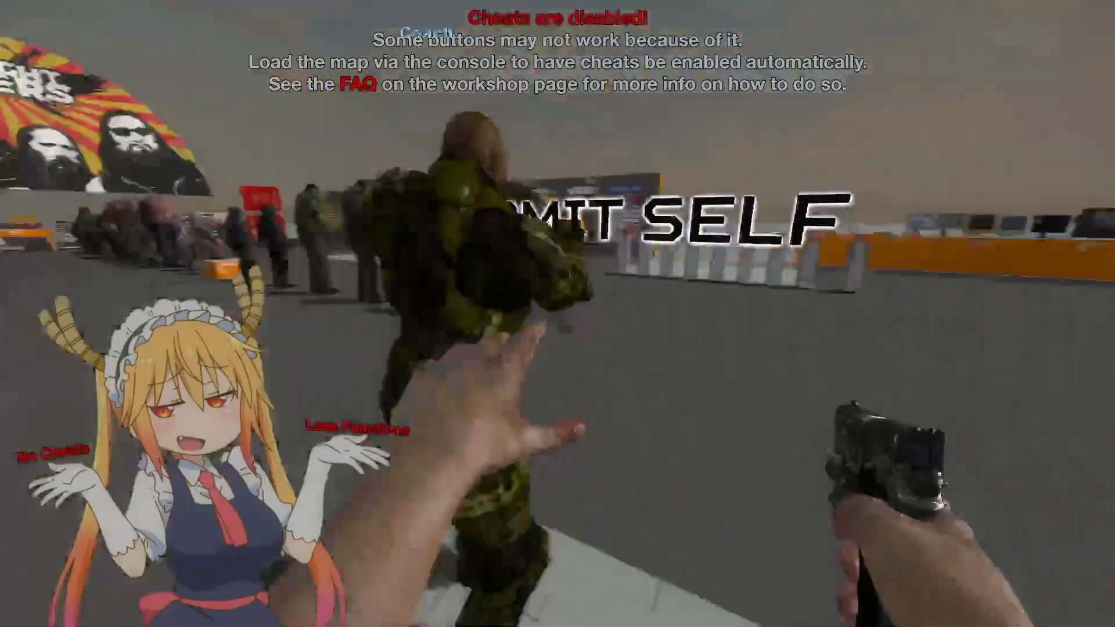
right_click(558, 313)
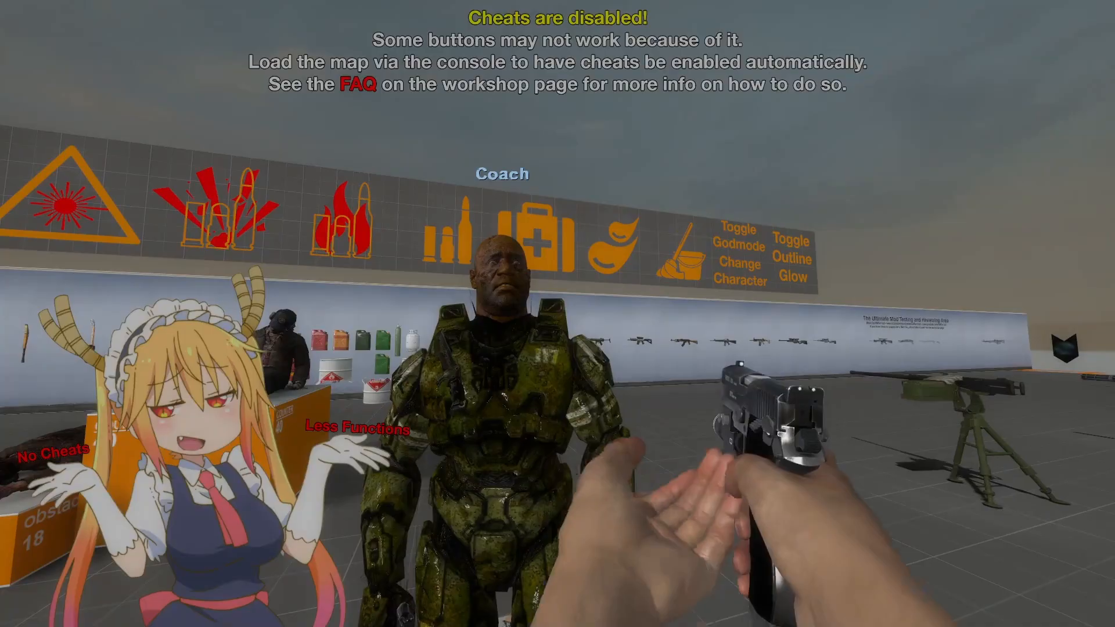
right_click(557, 314)
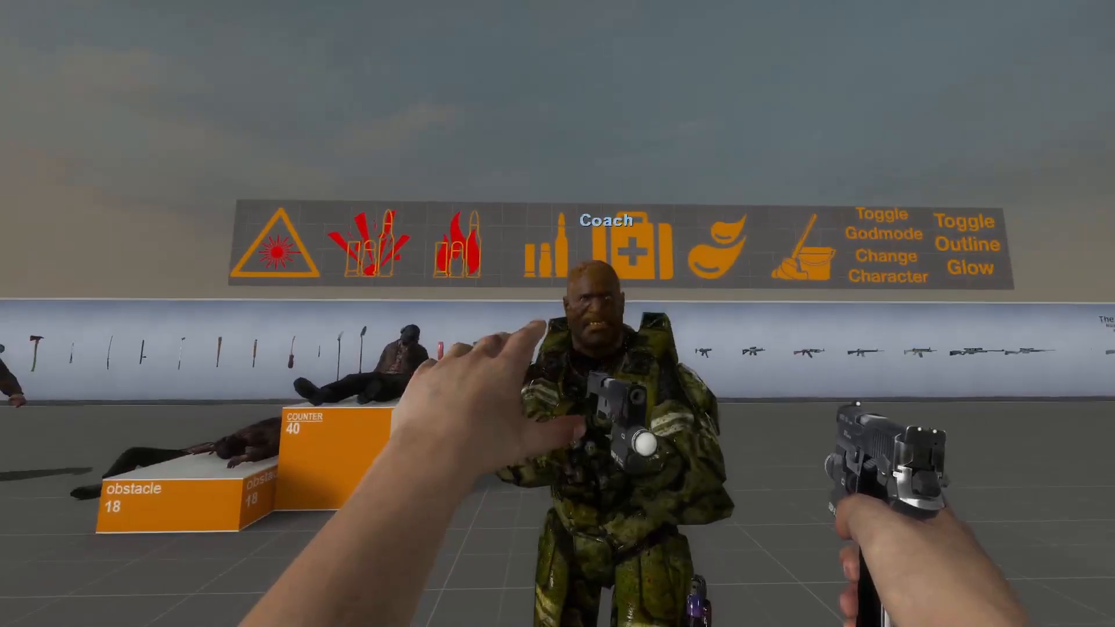
Toggle the Coach-Louis vomit option, walk back to the dark containers, and examine Coach's armor there
key("e")
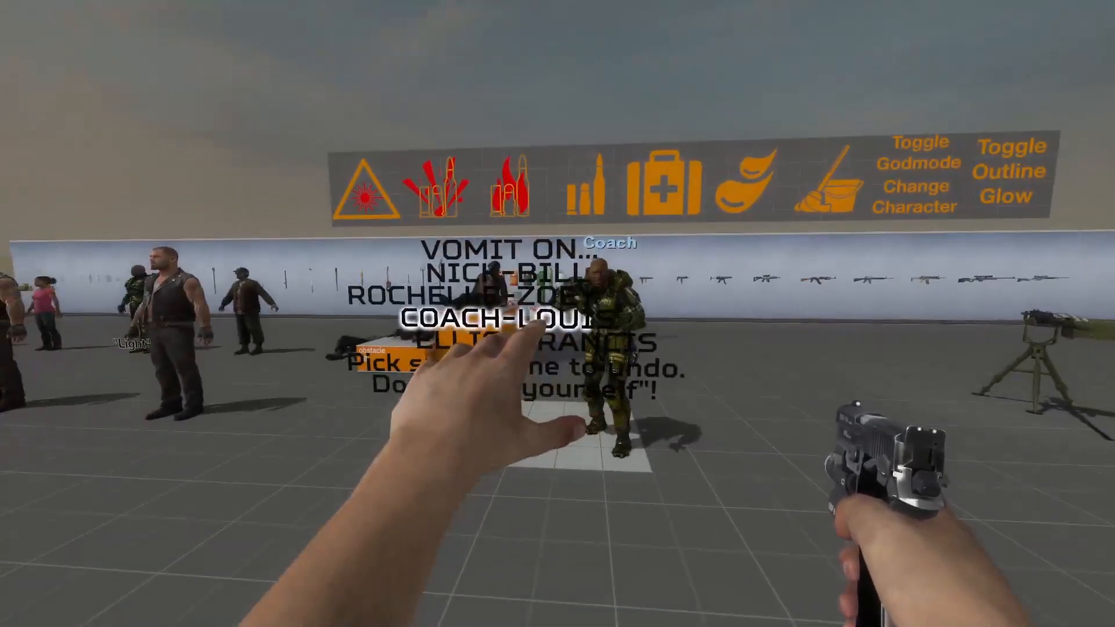
key("w")
key("w")
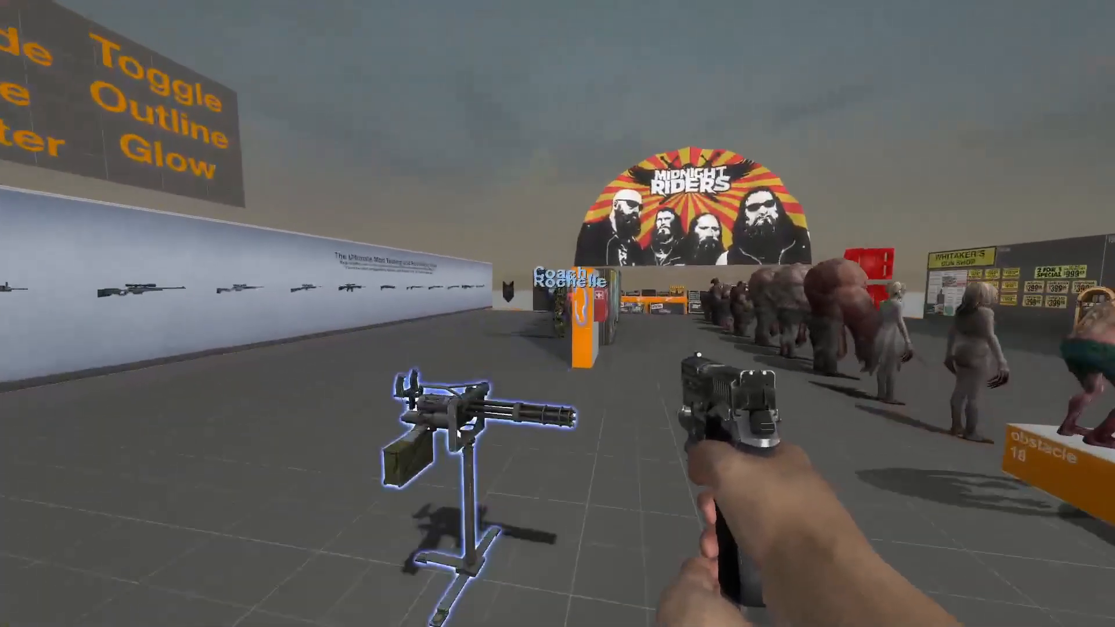
key("w")
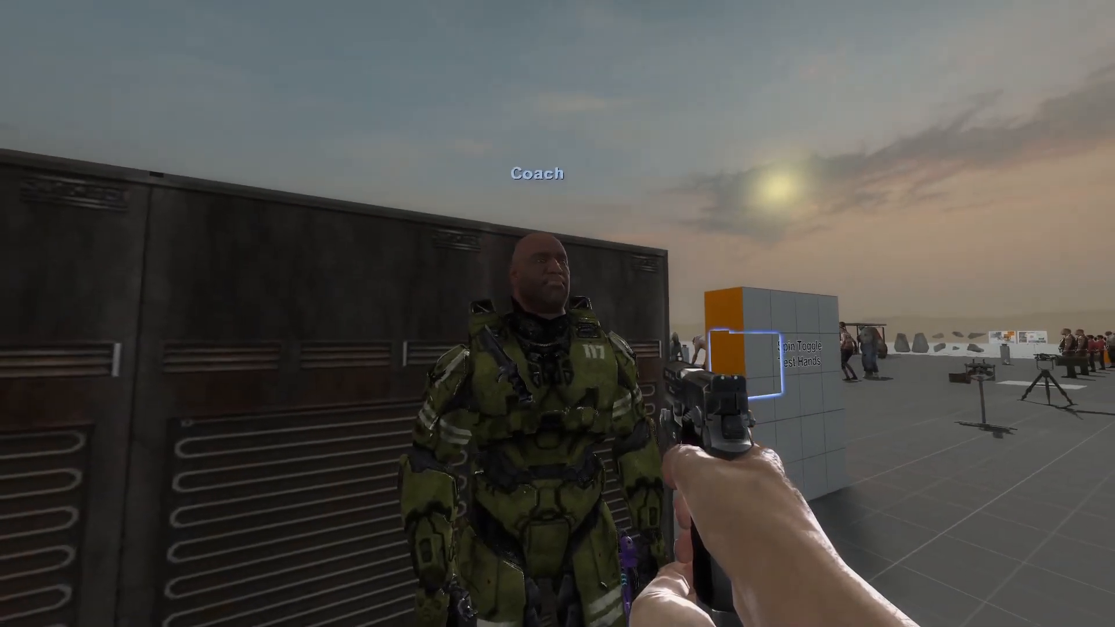
Pick up the Military Sniper rifle and examine Coach's helmet piece and upper armor through its scope
key("d")
key("w")
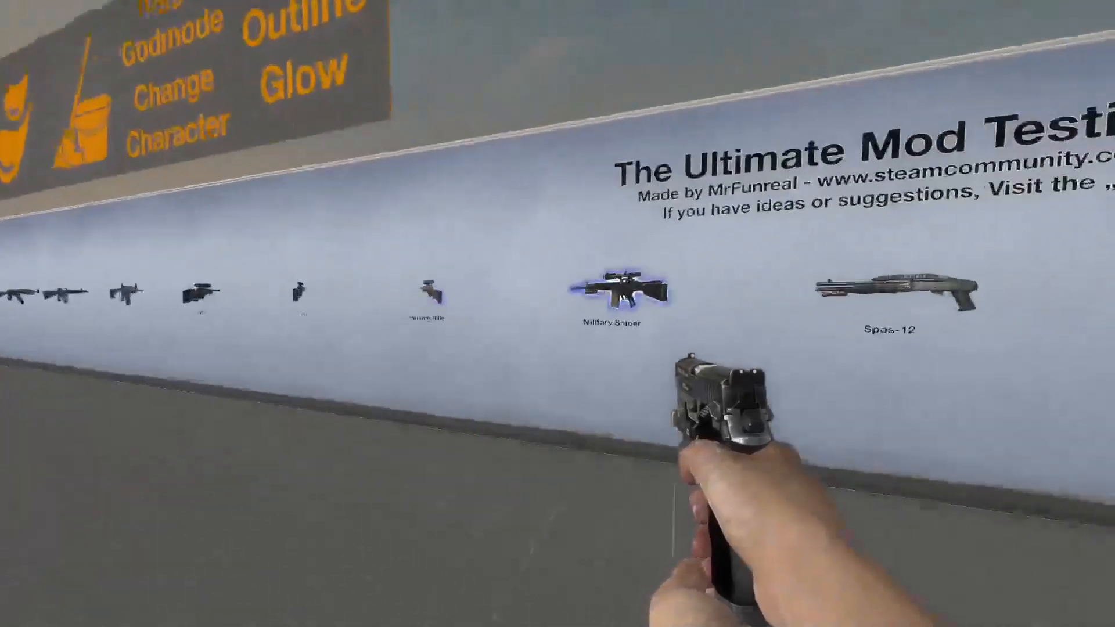
key("e")
middle_click(558, 314)
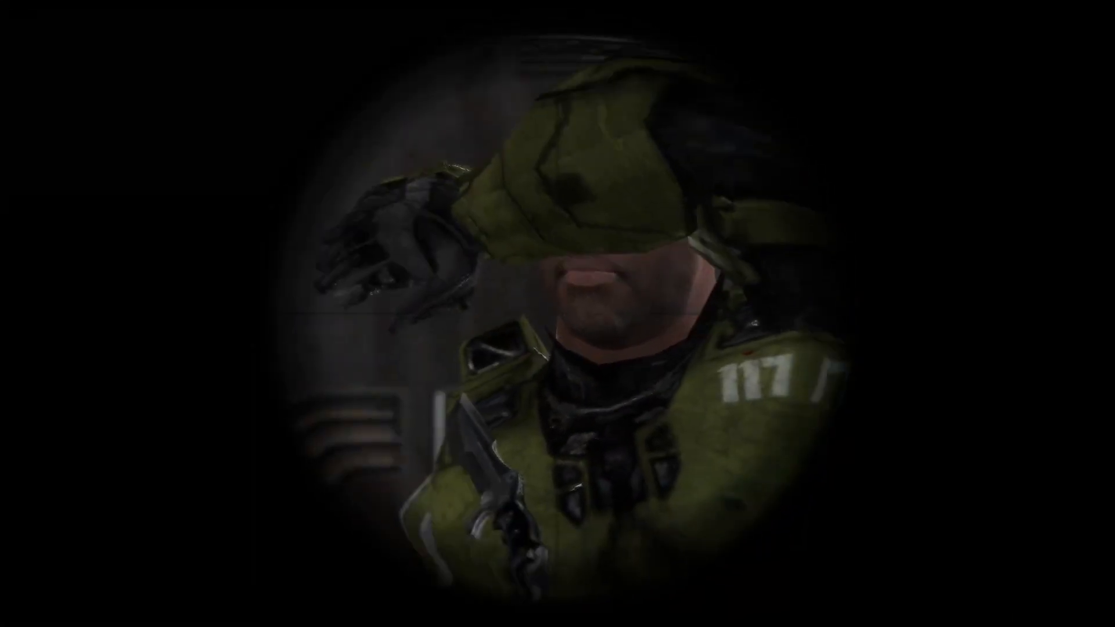
middle_click(558, 313)
Quit the game with the console command exit
key("Escape")
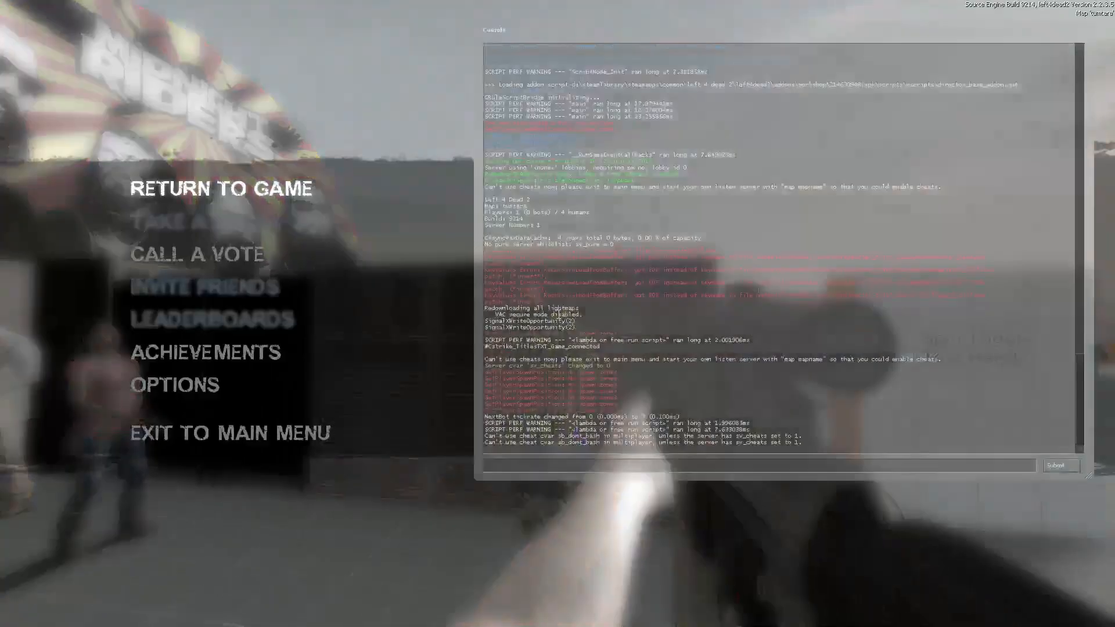
type("exit")
key("Return")
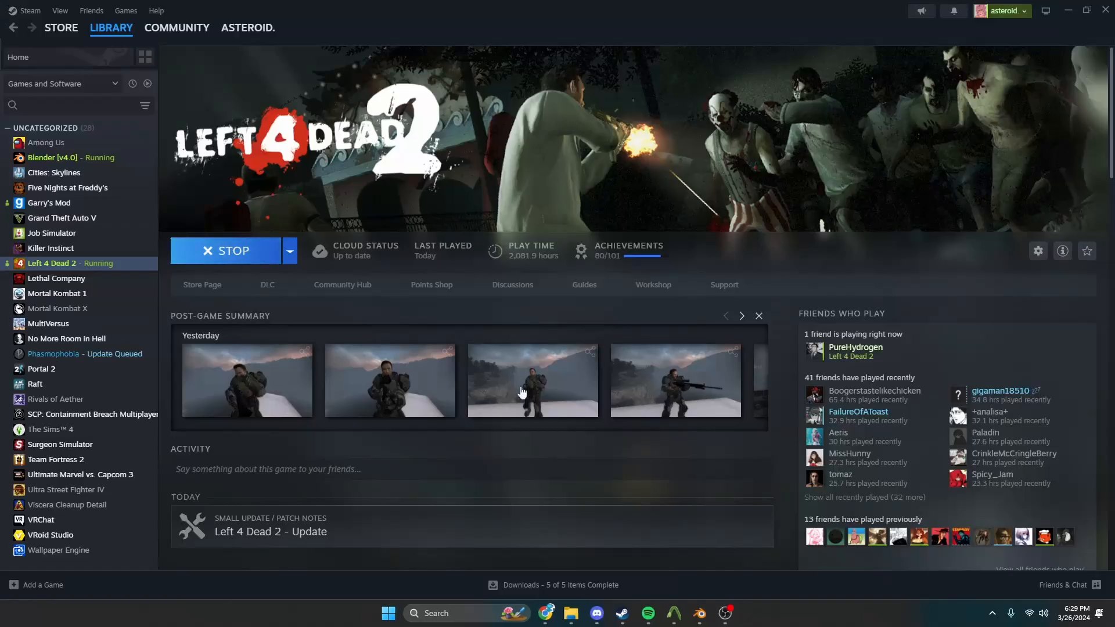
Open masterchief_base.vmt from the mod's materials/models/survivors/master_chief_coach folder in the text editor
mouse_move(568, 616)
left_click(503, 555)
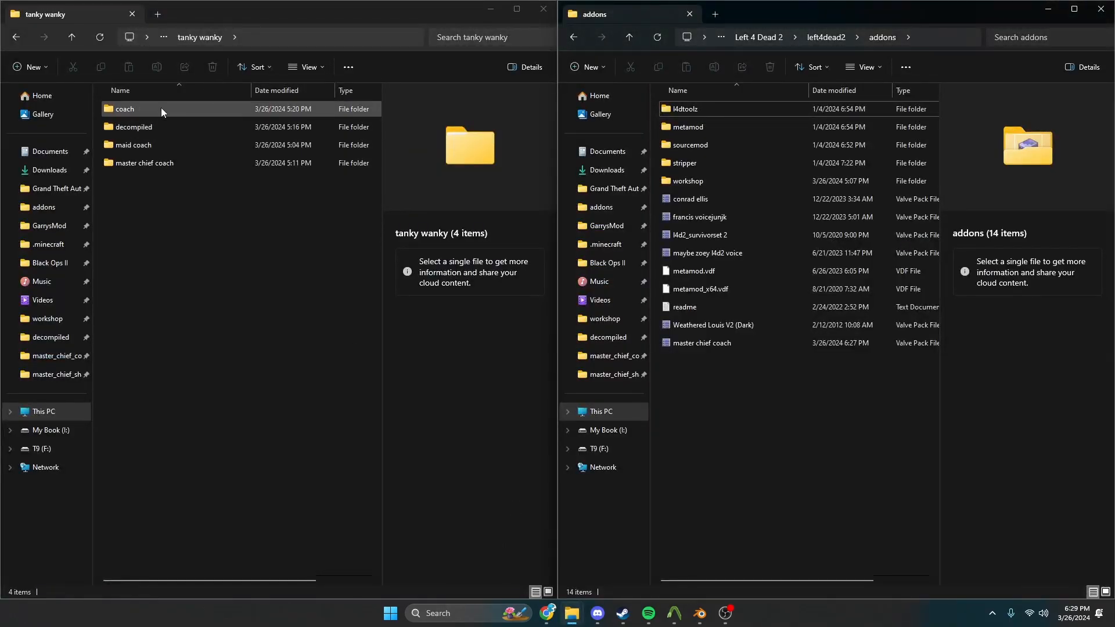
double_click(132, 164)
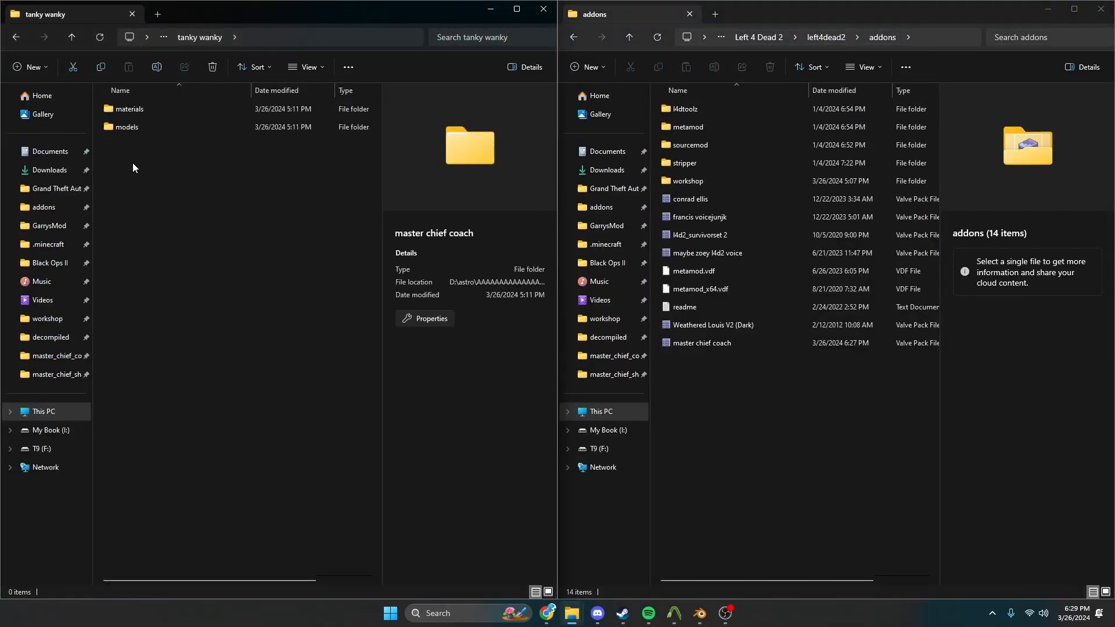
double_click(132, 108)
double_click(133, 109)
double_click(132, 109)
left_click(131, 108)
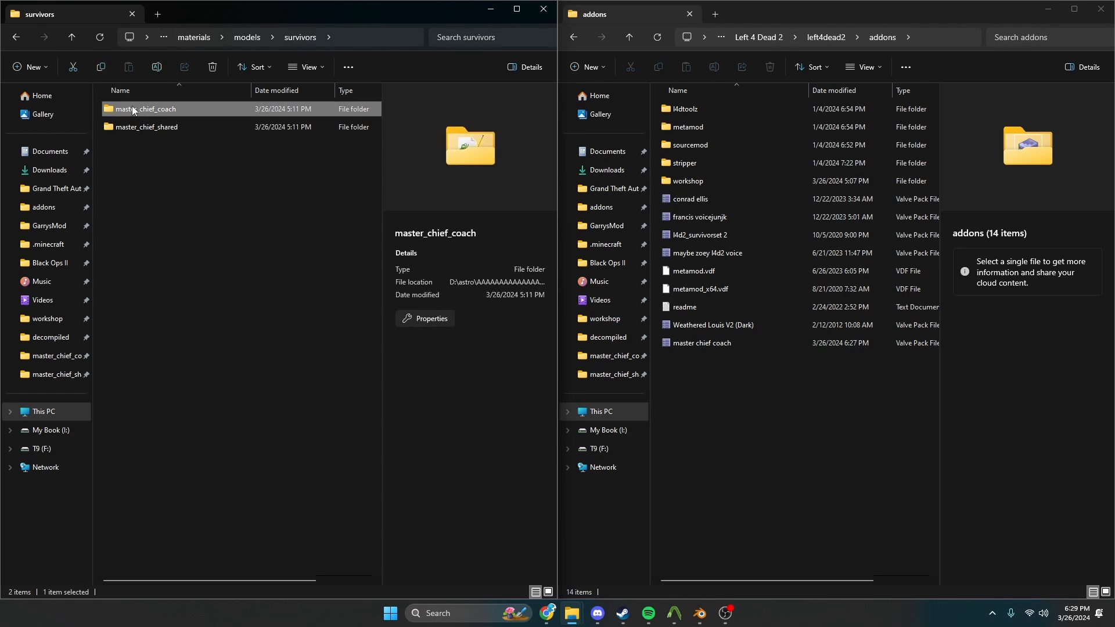
double_click(131, 108)
double_click(130, 110)
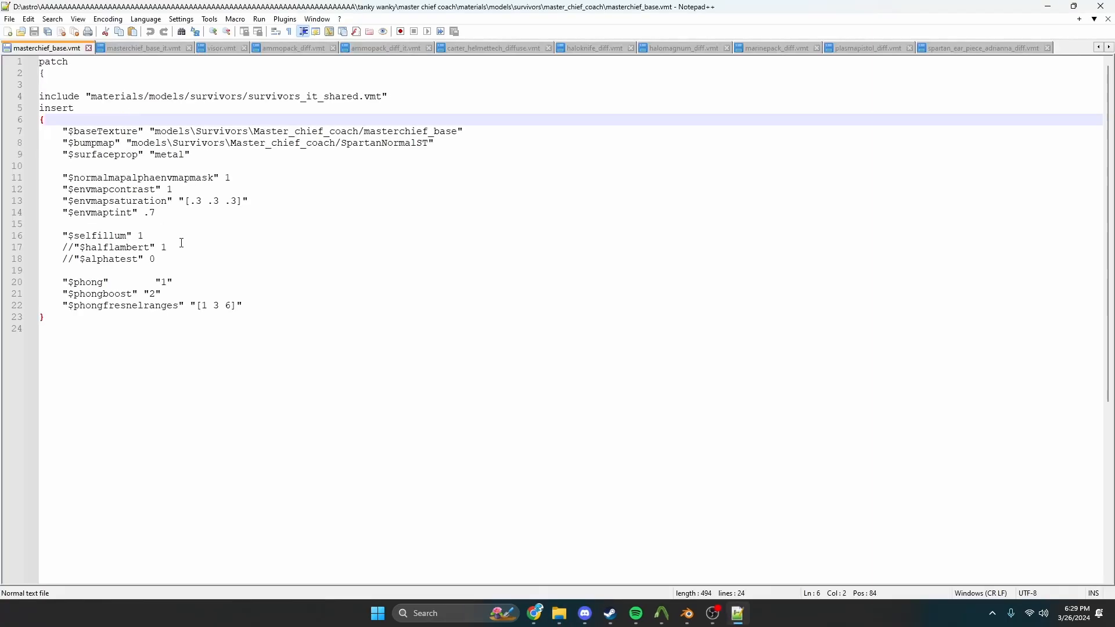
Insert a new line below $phongfresnelranges in masterchief_base.vmt and consult frockcoat.vmt for its material parameters
left_click(251, 306)
key("Return")
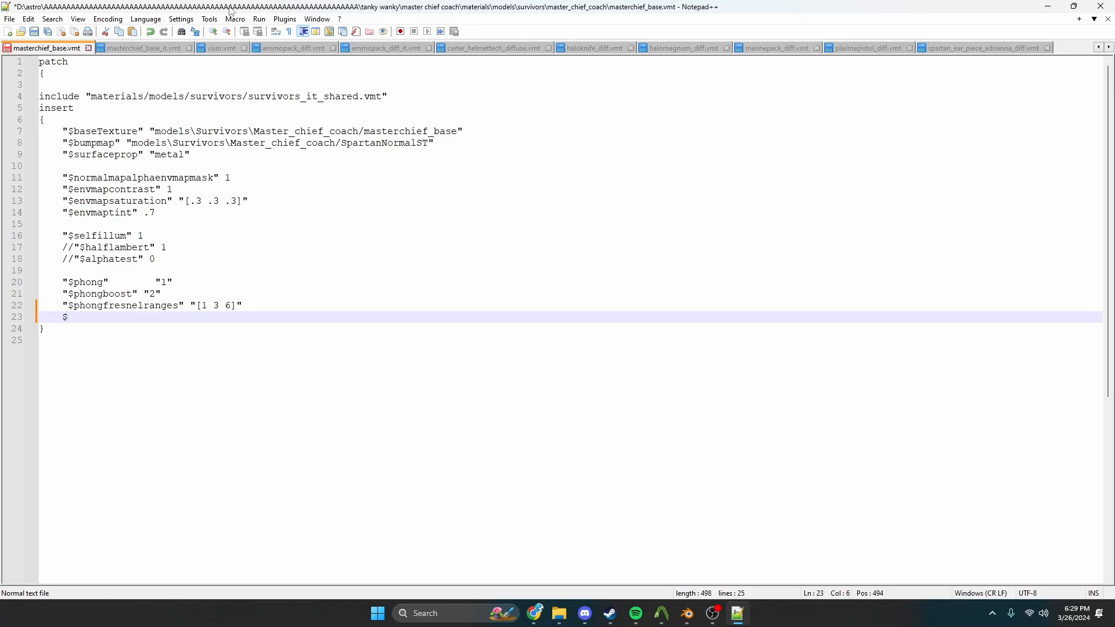
scroll(227, 48, "up", 2)
left_click(106, 51)
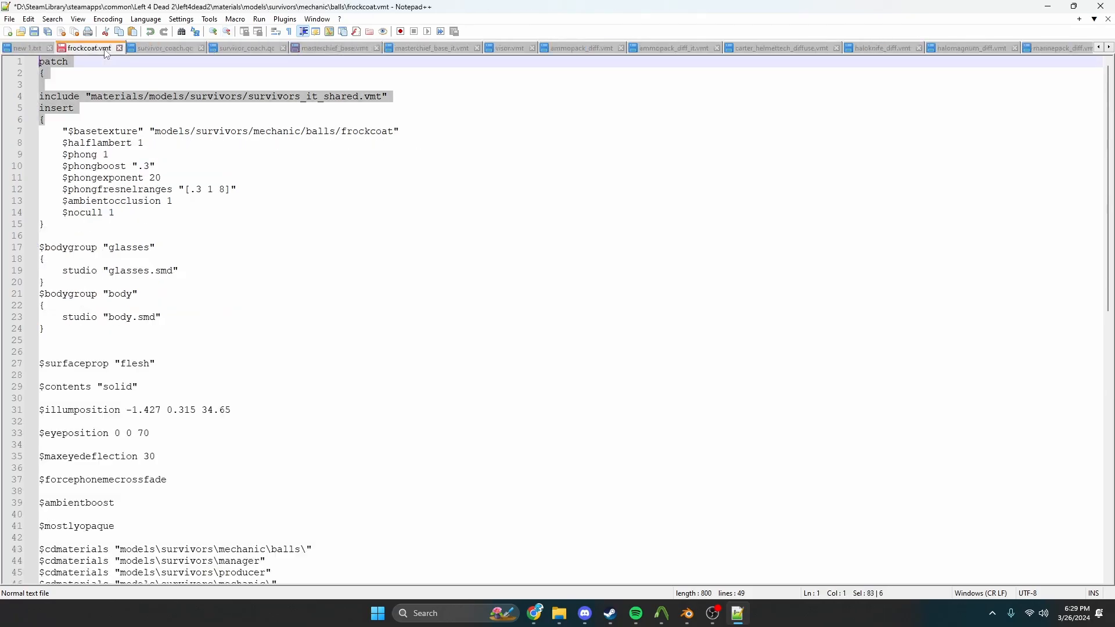
scroll(134, 301, "down", 5)
scroll(134, 347, "up", 5)
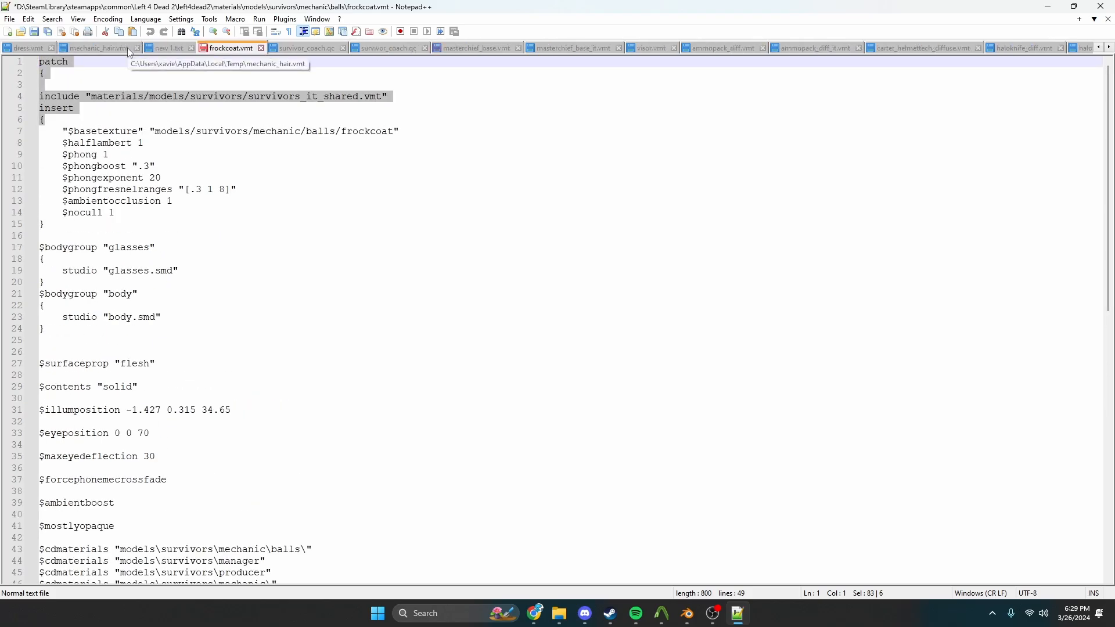
scroll(221, 50, "up", 4)
left_click(219, 118)
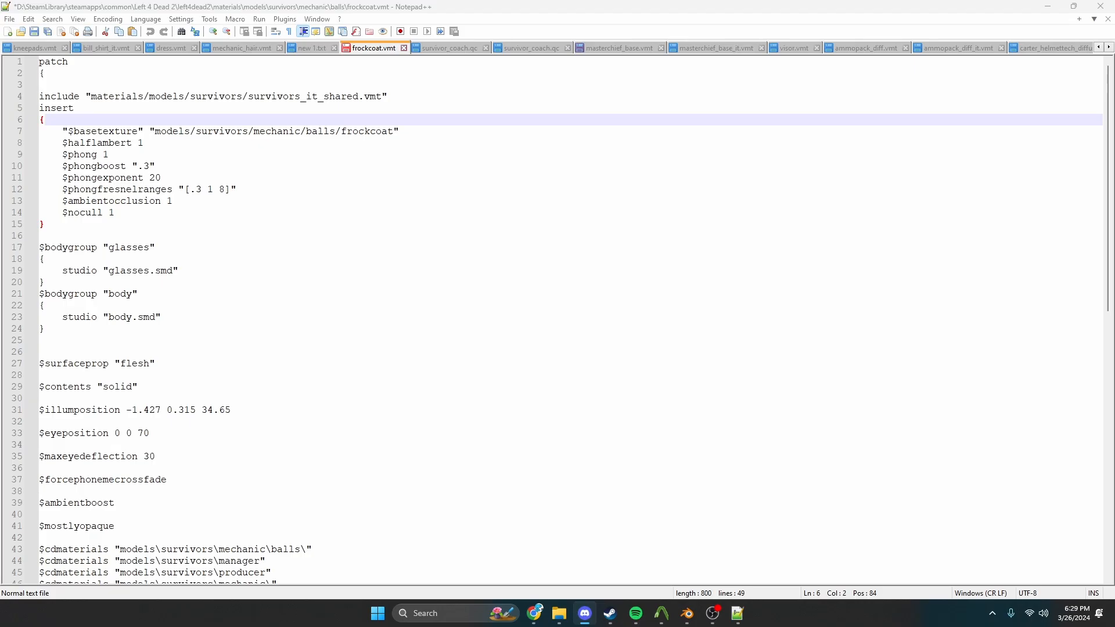
Enter "$nocull 1" on the new line in masterchief_base.vmt and save the file
left_click(638, 48)
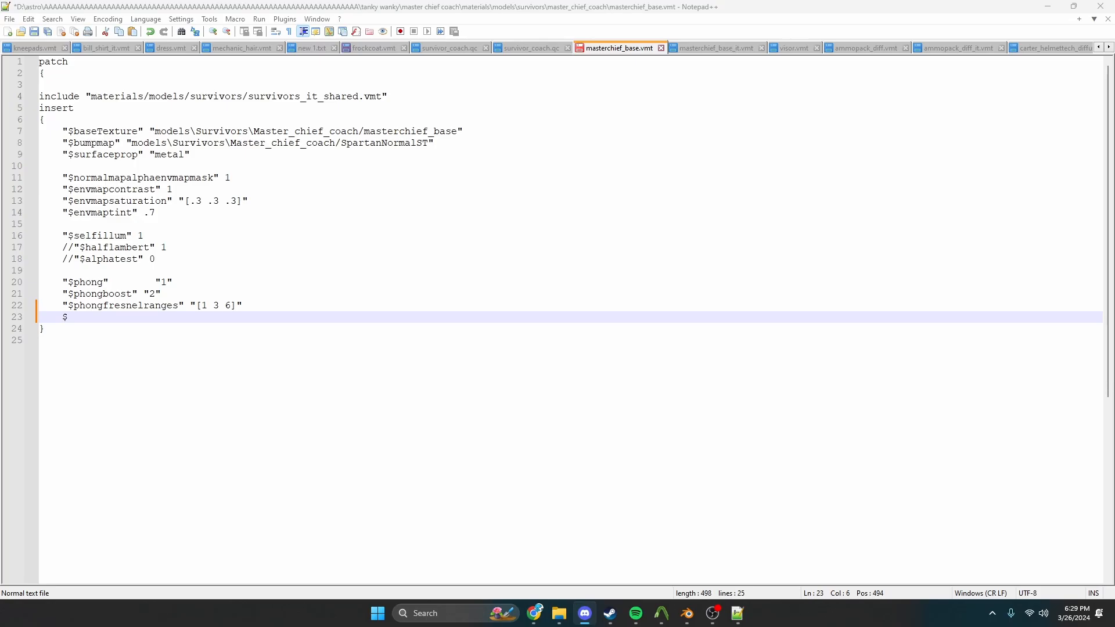
left_click(83, 318)
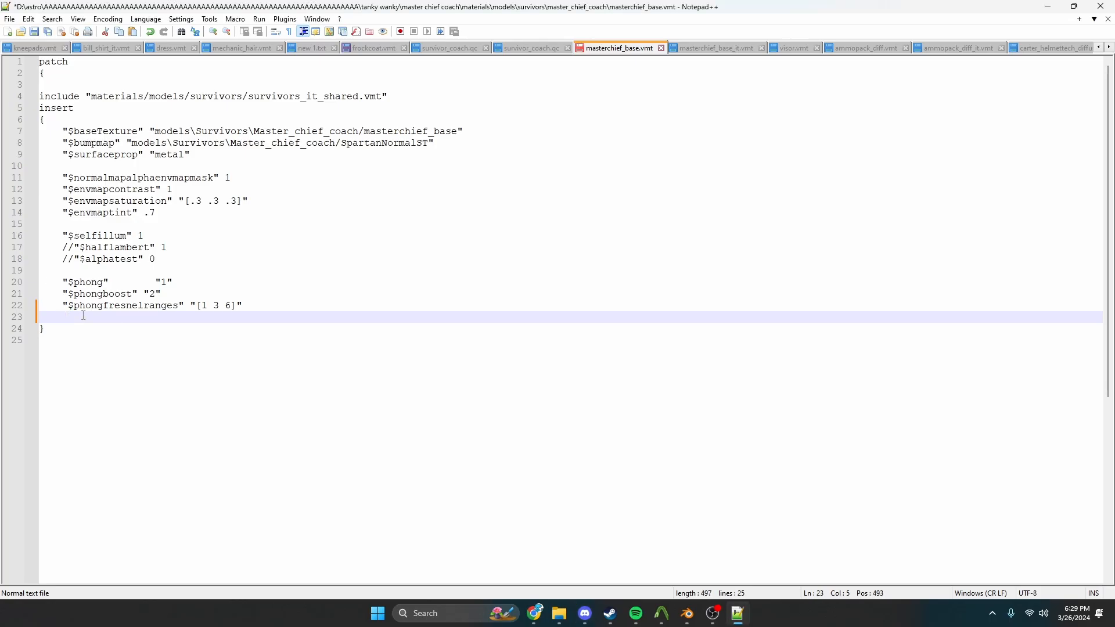
type("$nocull 1")
key("Home")
type("\"")
left_click(192, 317)
key("ctrl+s")
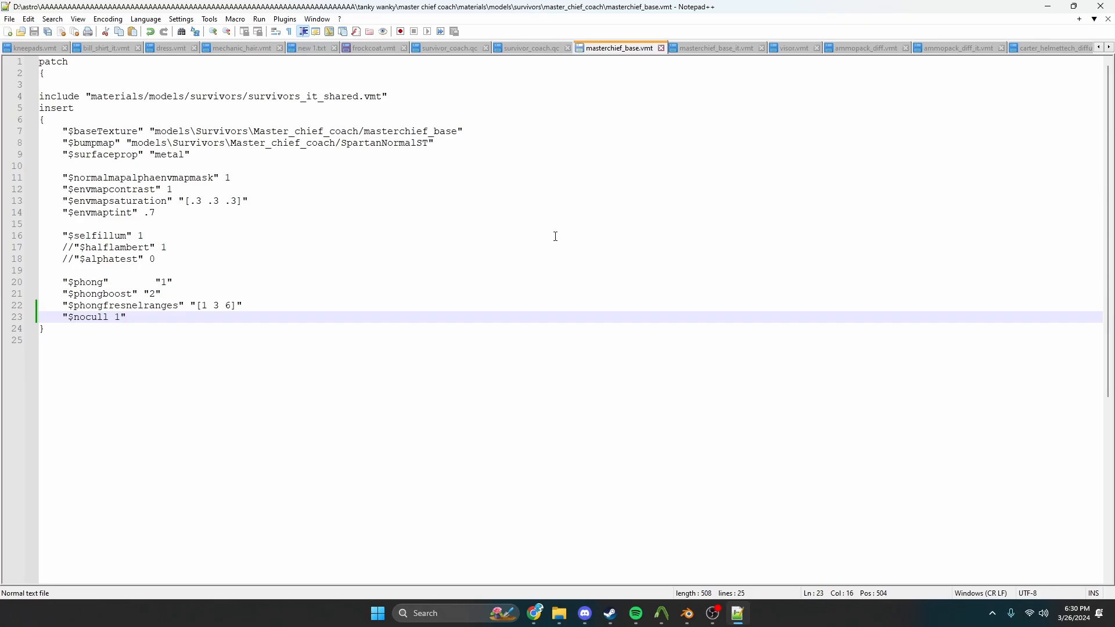
Switch to Crowbar and repack the master chief coach folder into a VPK
left_click(687, 613)
left_click(661, 613)
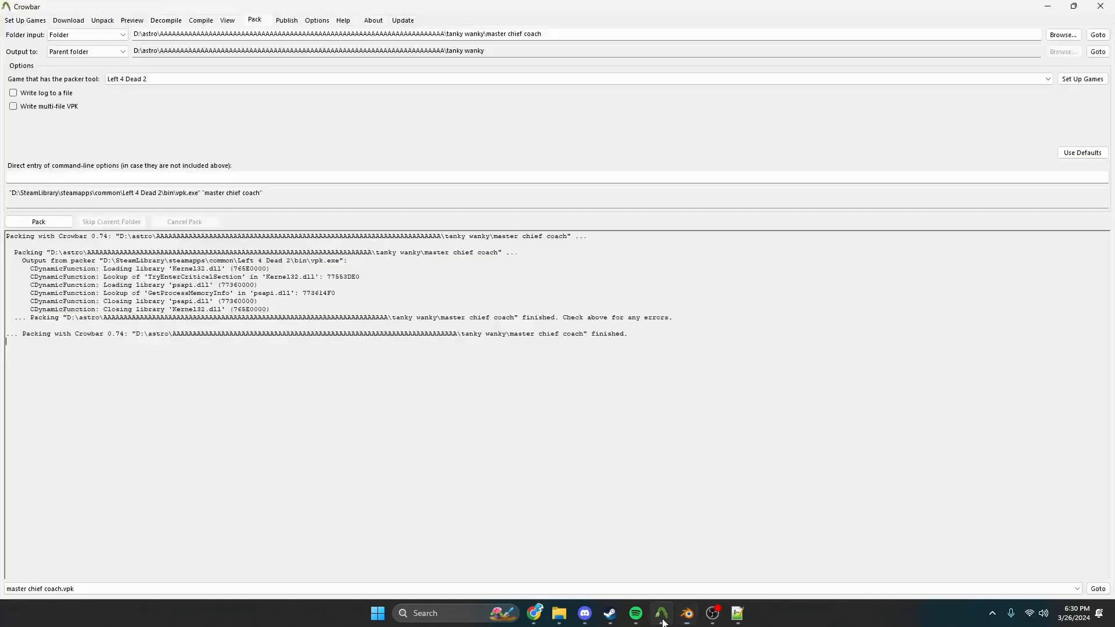
left_click(66, 227)
Move the repacked master chief coach VPK from the tanky wanky folder to addons, replacing the existing file
mouse_move(559, 613)
left_click(503, 555)
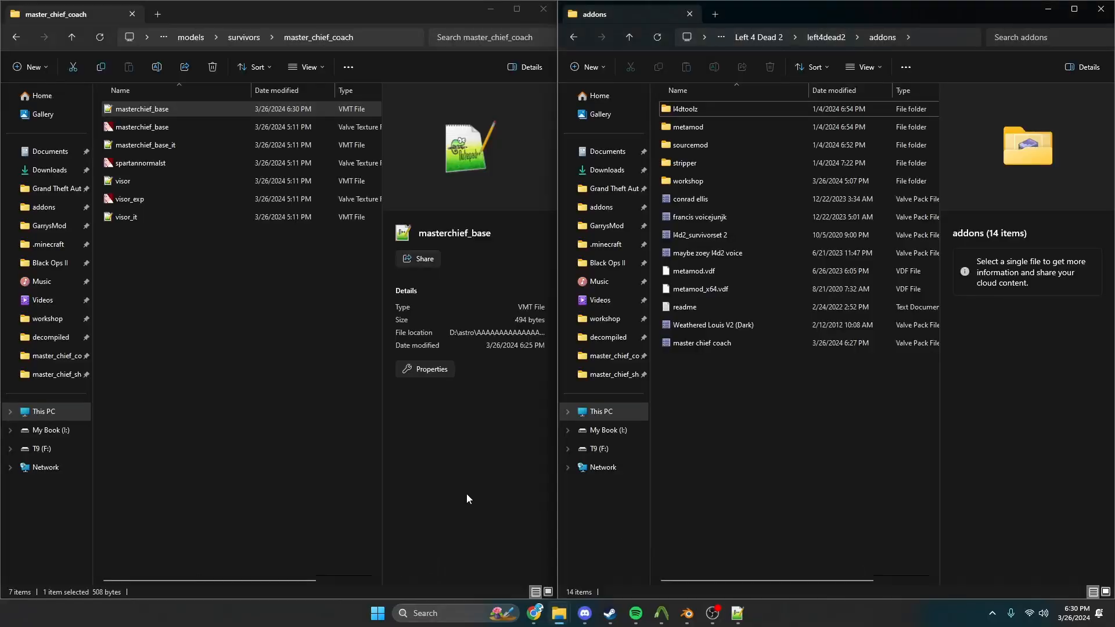
left_click(195, 37)
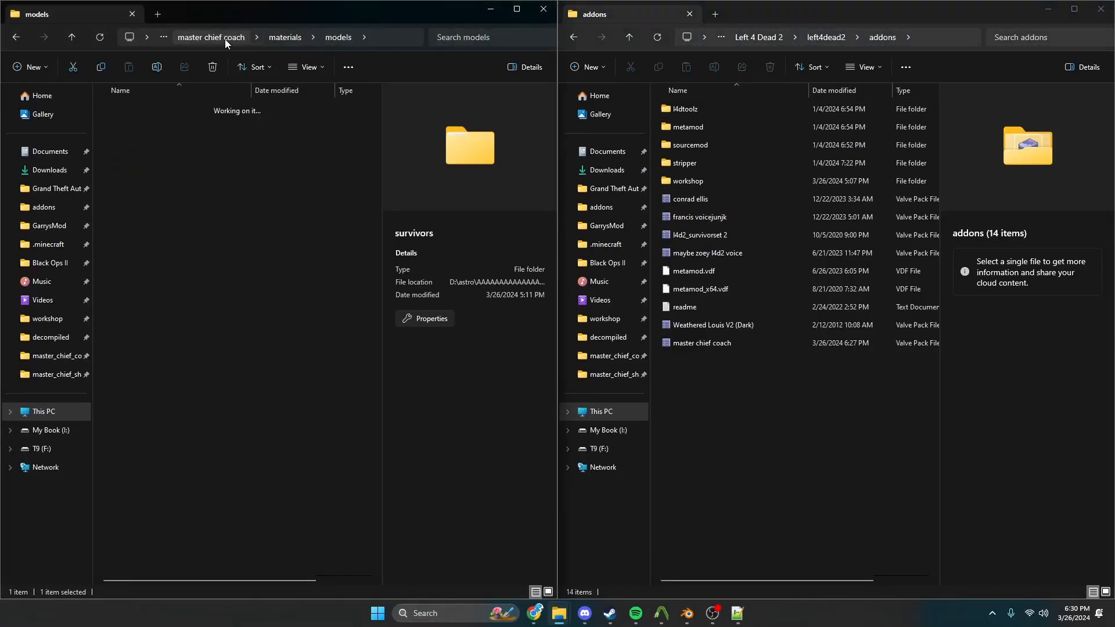
left_click(225, 39)
left_click(210, 41)
left_click(150, 181)
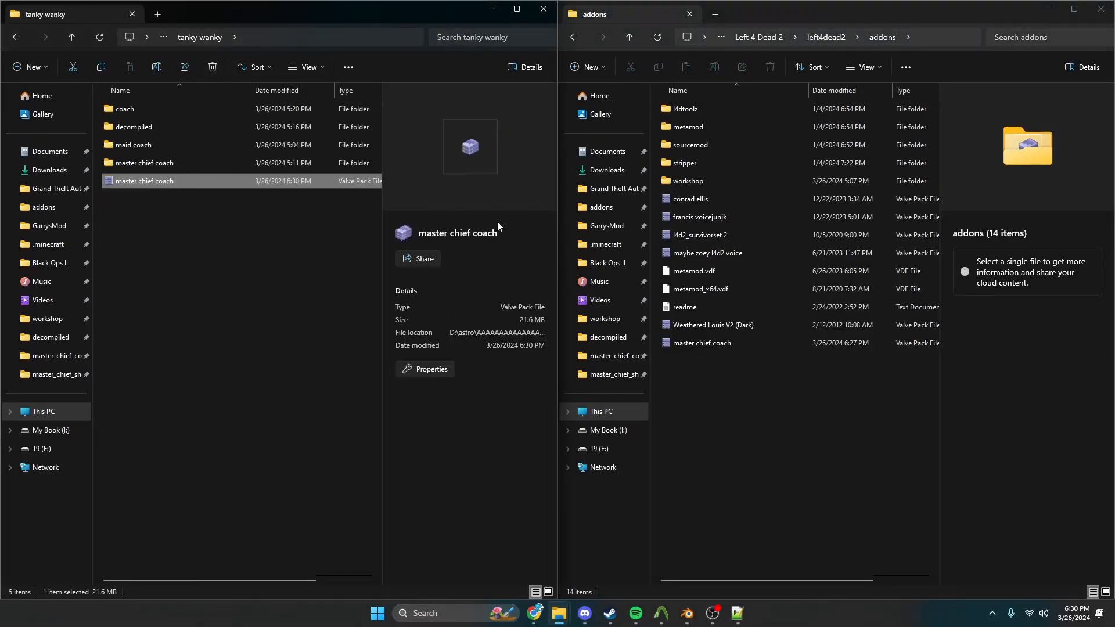
left_click_drag(144, 181, 751, 455)
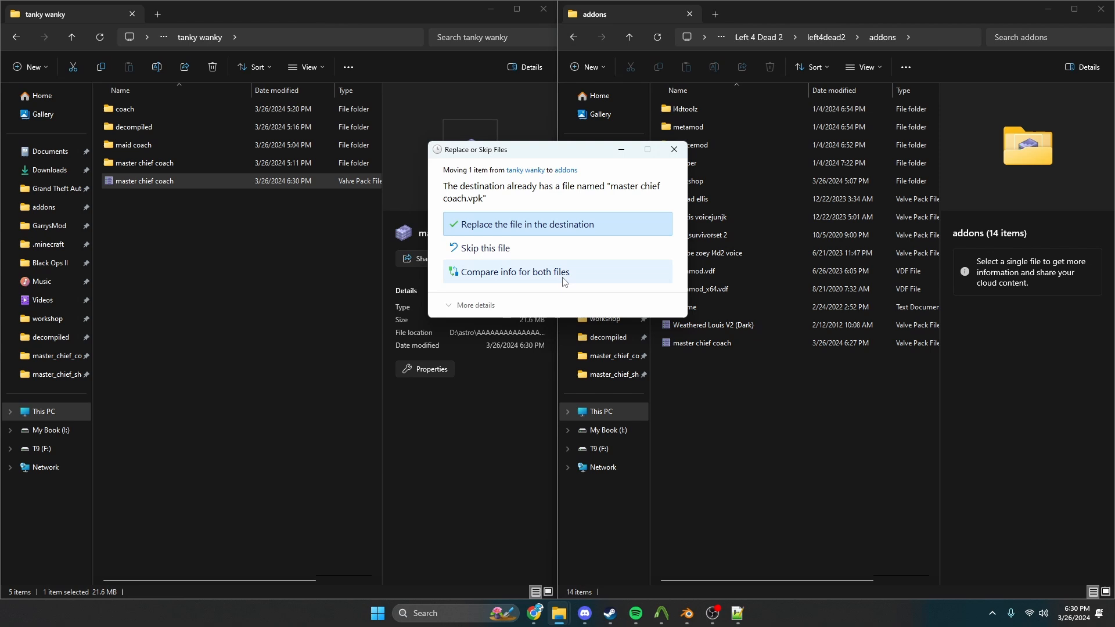
left_click(578, 235)
Launch Left 4 Dead 2 from the Steam library and dismiss the plug-in warning
mouse_move(607, 624)
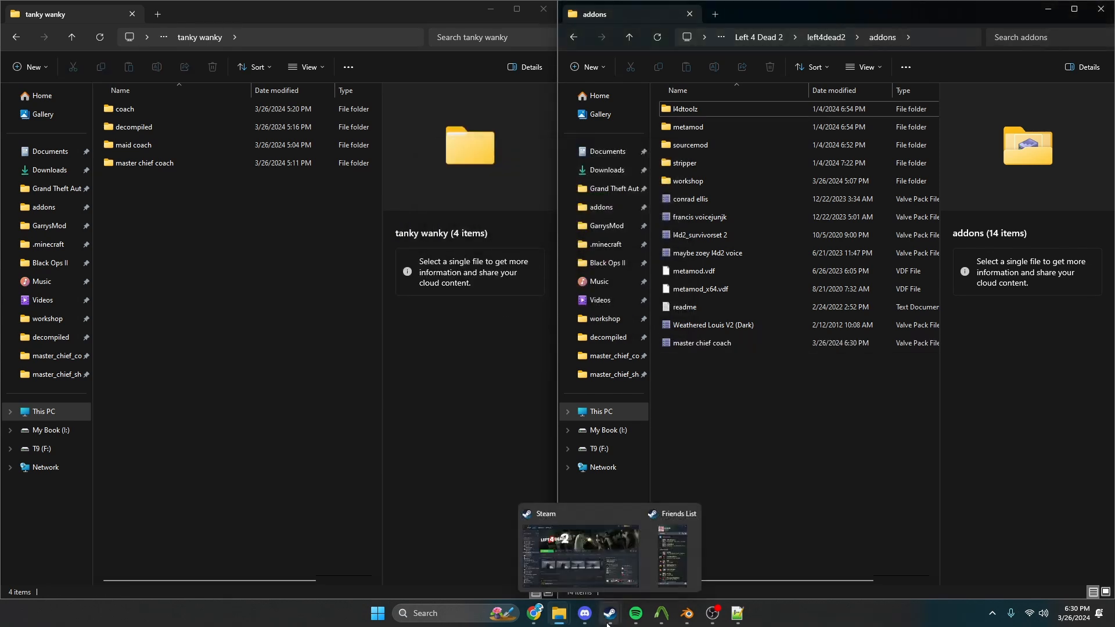
left_click(578, 546)
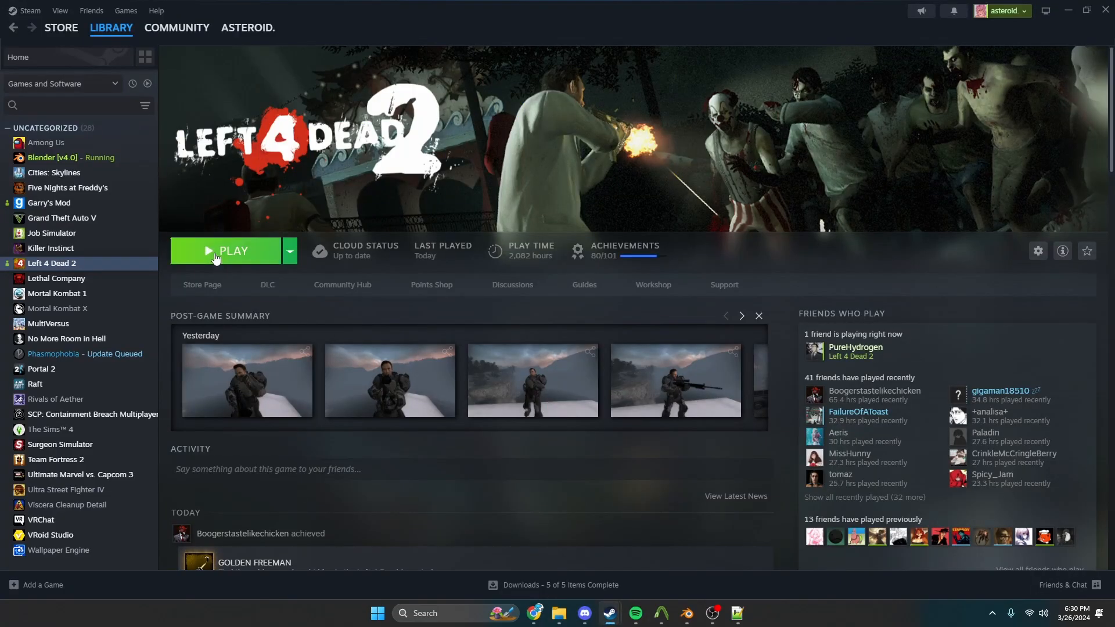
left_click(237, 251)
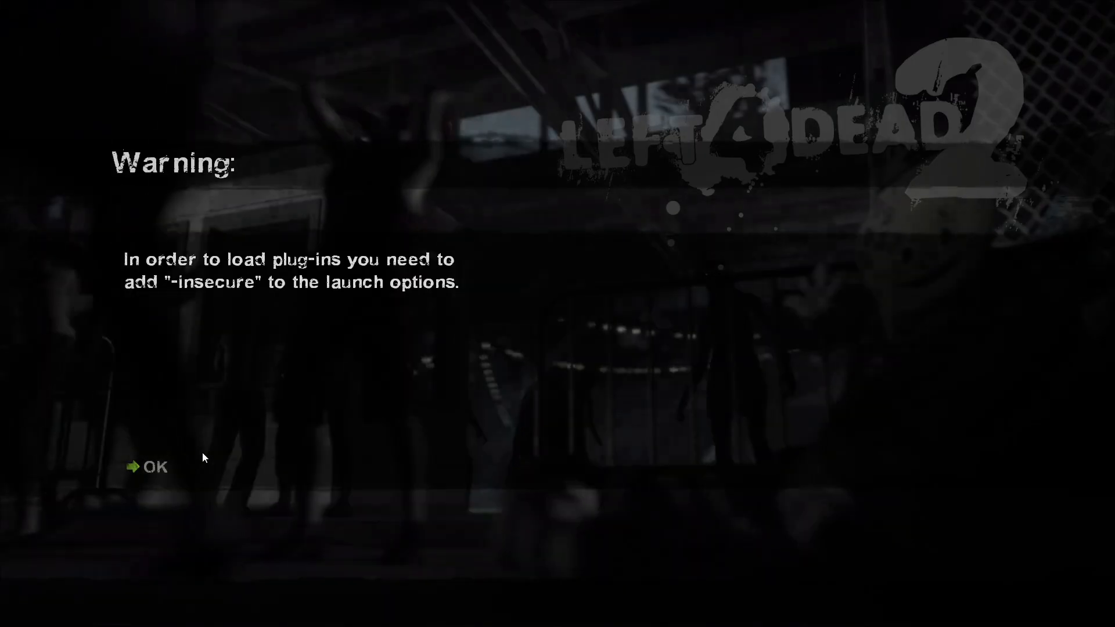
left_click(164, 466)
Start a single-player game on the TUMTaRA L4D2 Players add-on campaign
left_click(244, 278)
left_click(413, 296)
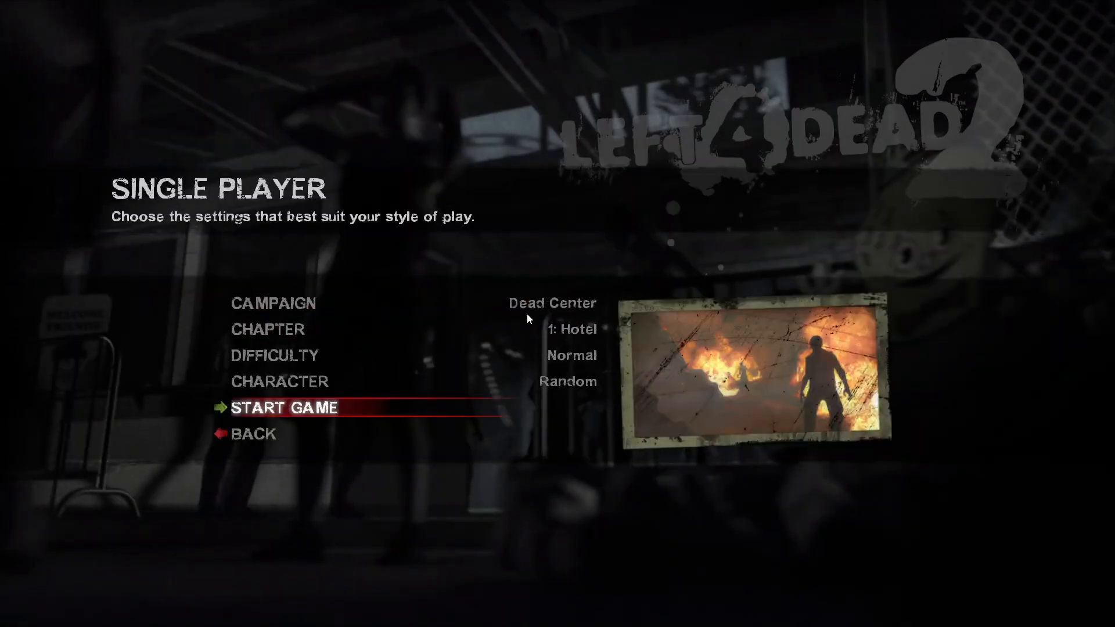
left_click(551, 306)
left_click(544, 575)
left_click(465, 204)
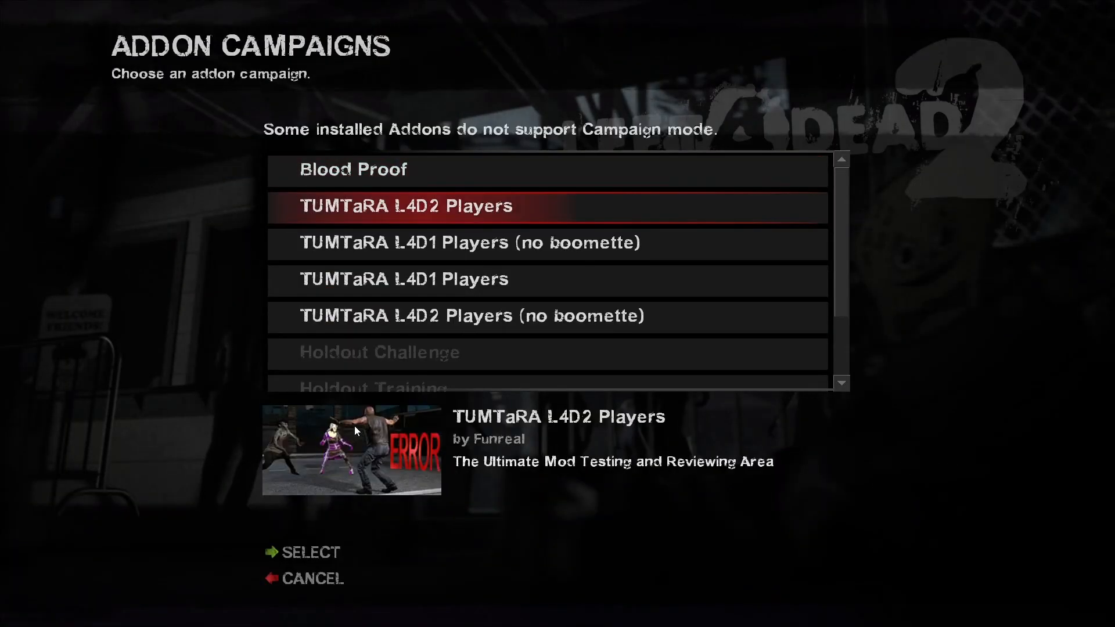
left_click(316, 549)
left_click(561, 383)
left_click(457, 410)
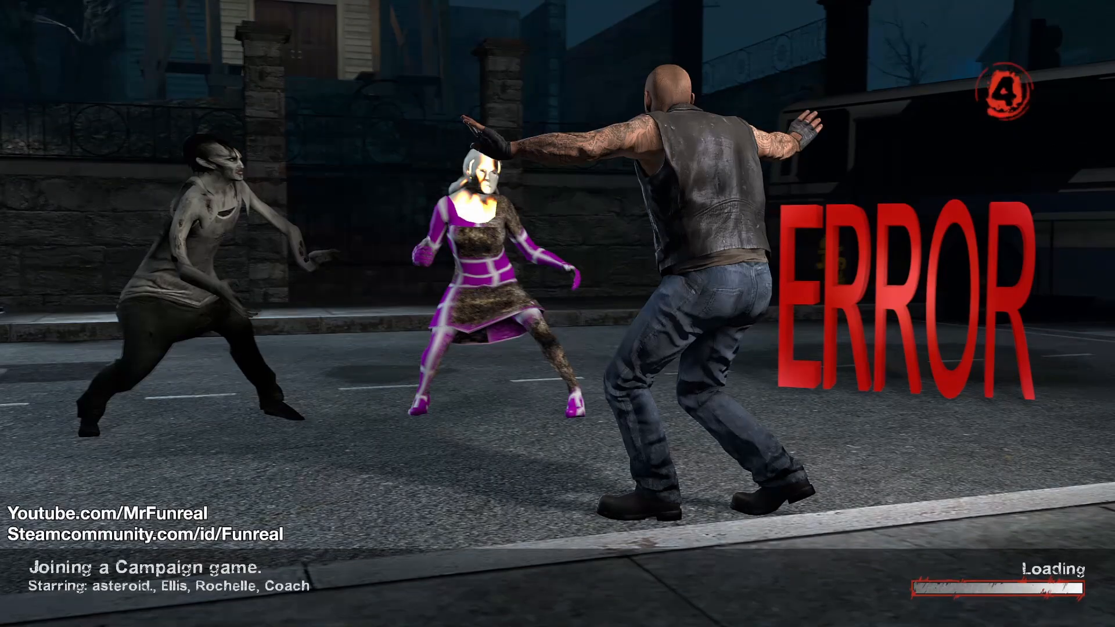
Walk around Coach beside the dark containers and examine the updated armor material from the front and back
key("w")
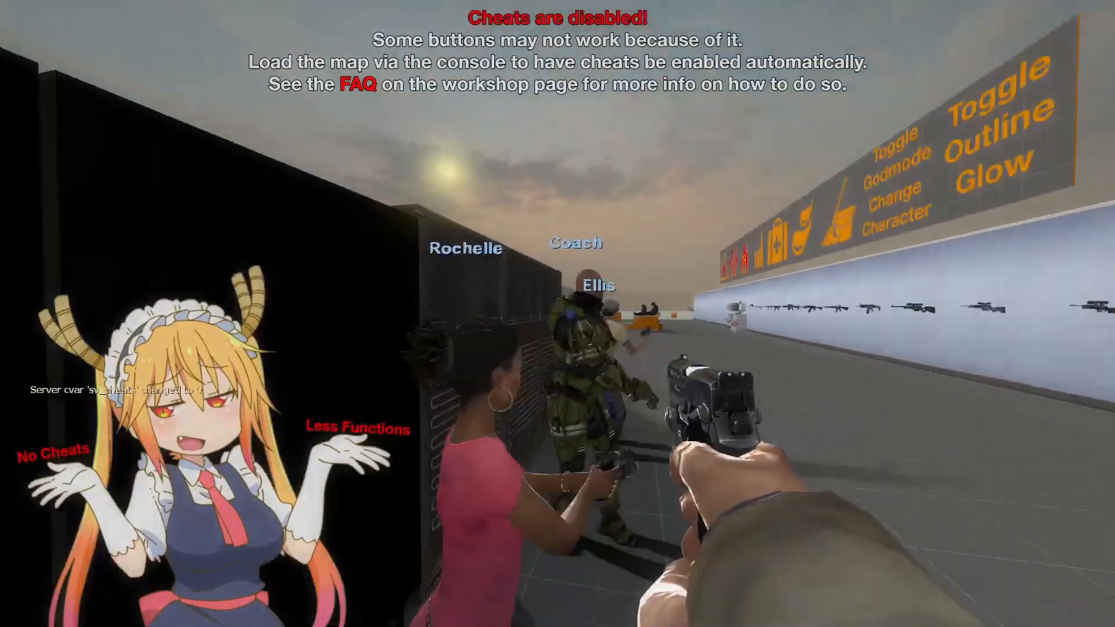
key("d")
key("d")
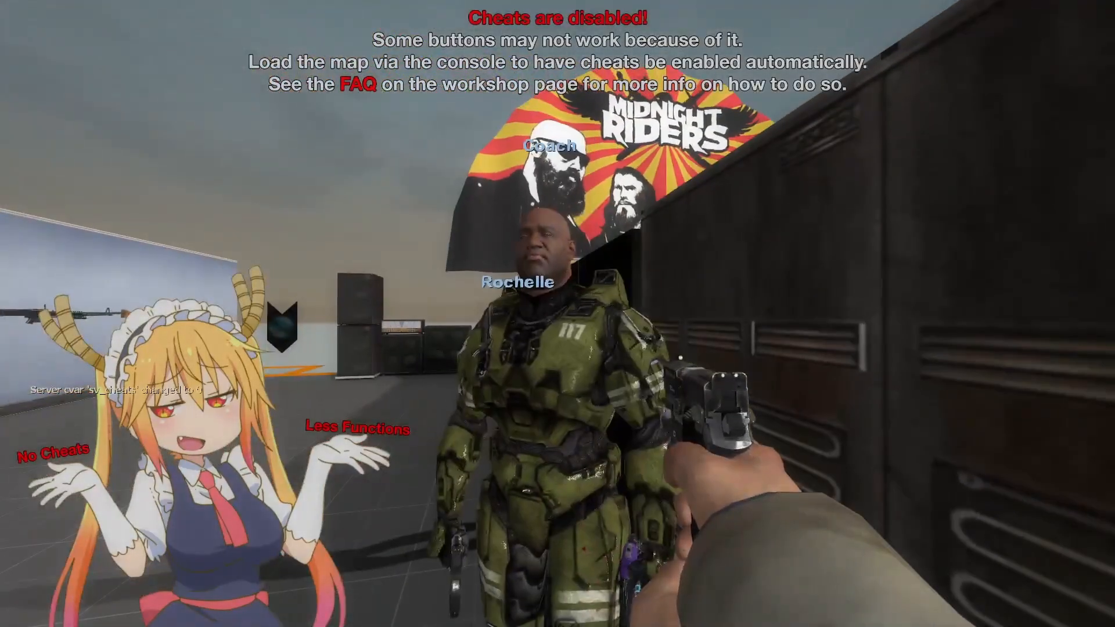
key("a")
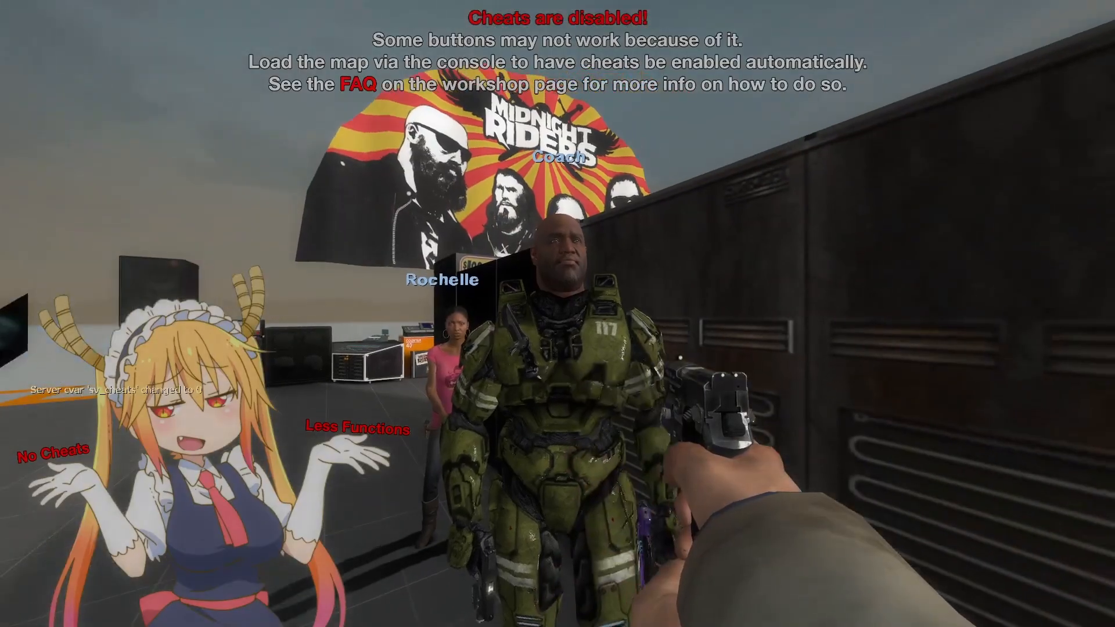
key("d")
key("d")
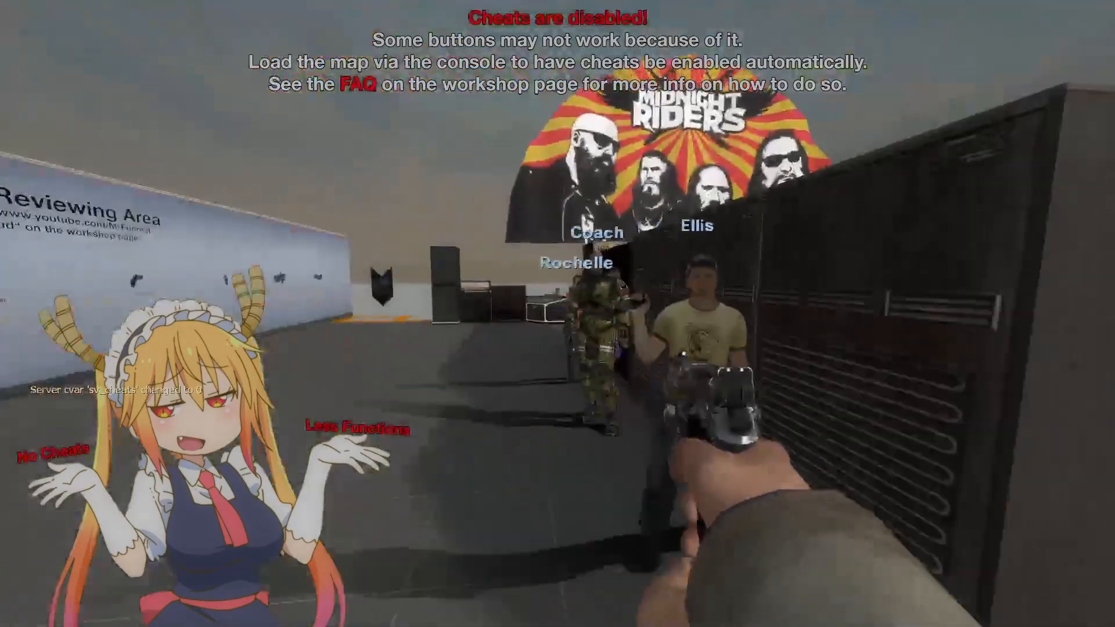
key("w")
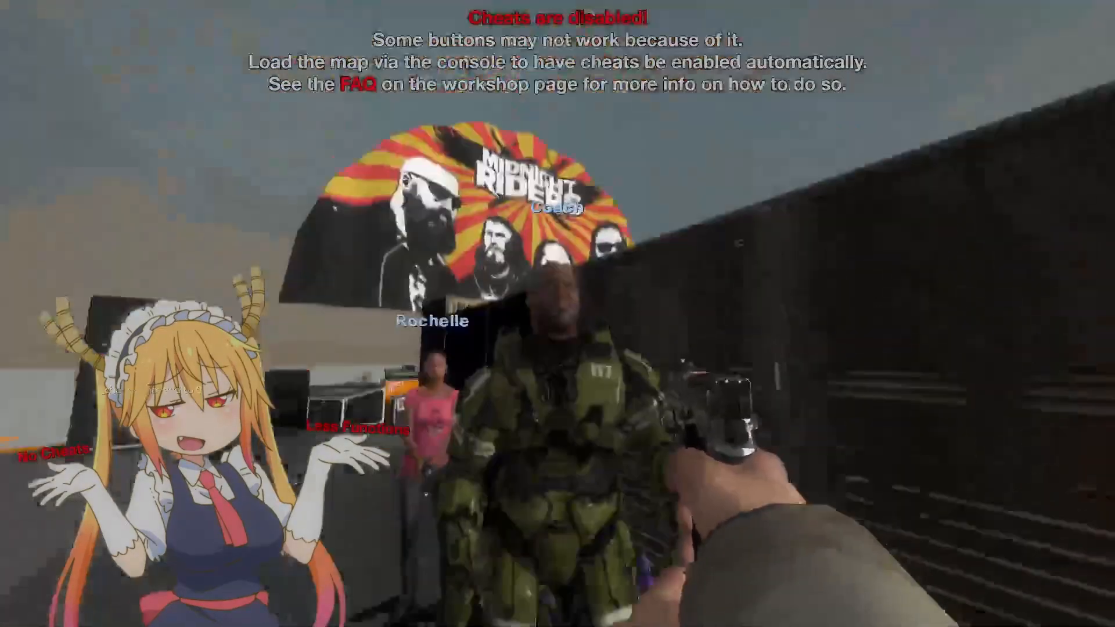
key("d")
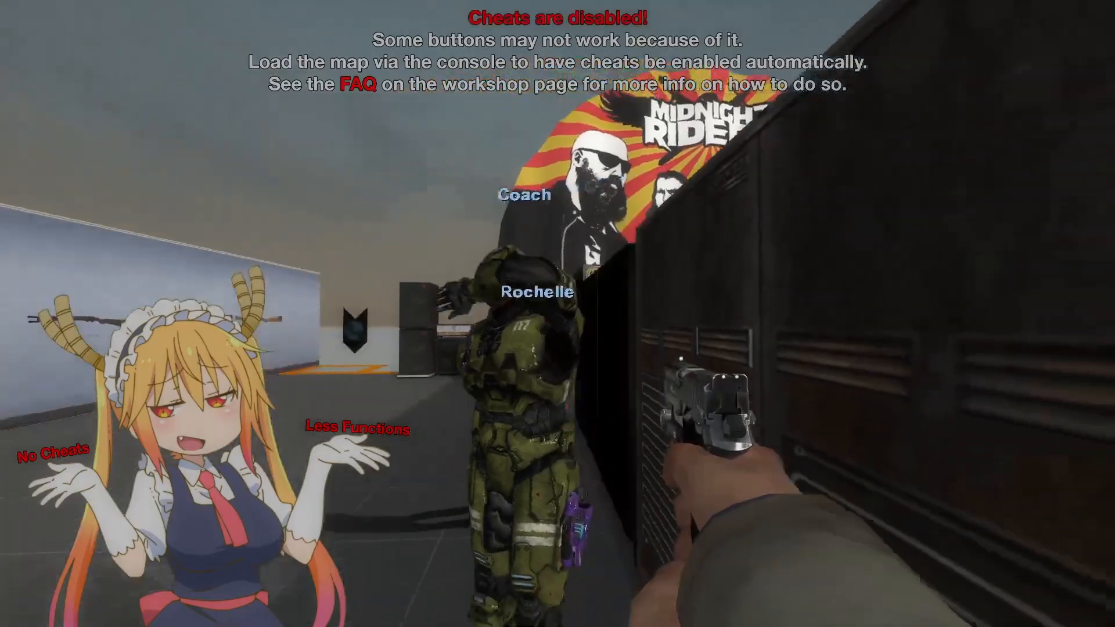
key("a")
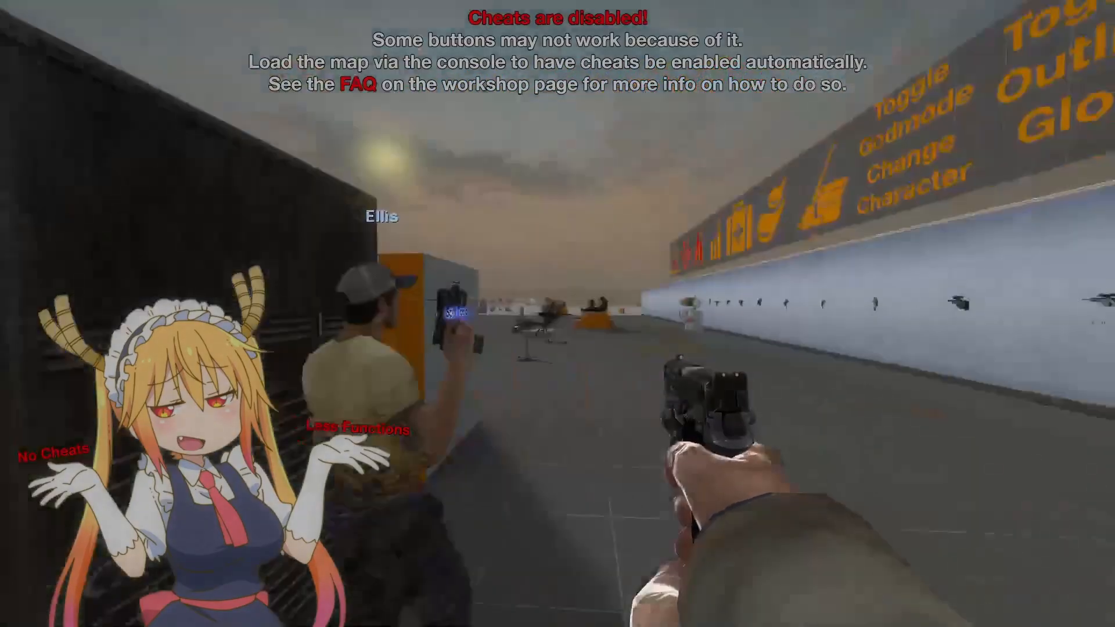
key("w")
key("w")
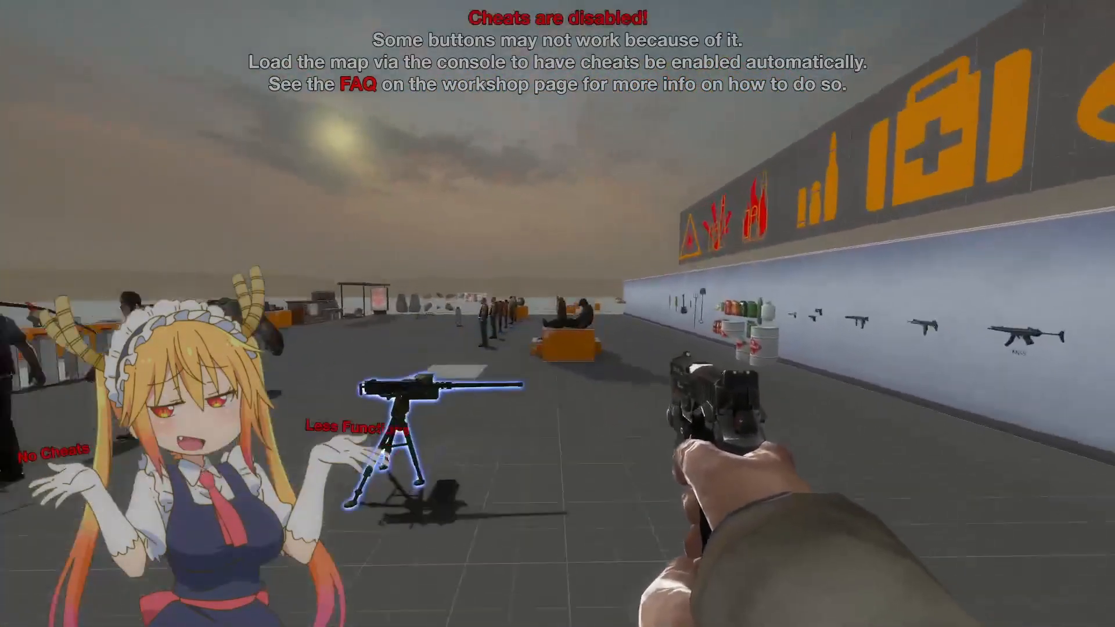
key("w")
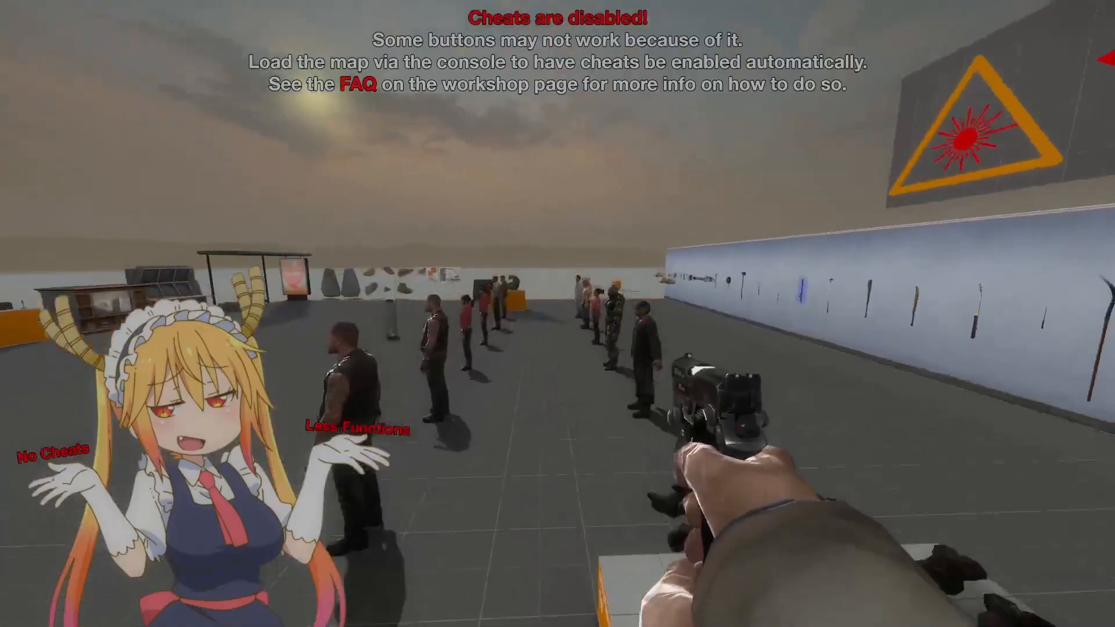
key("w")
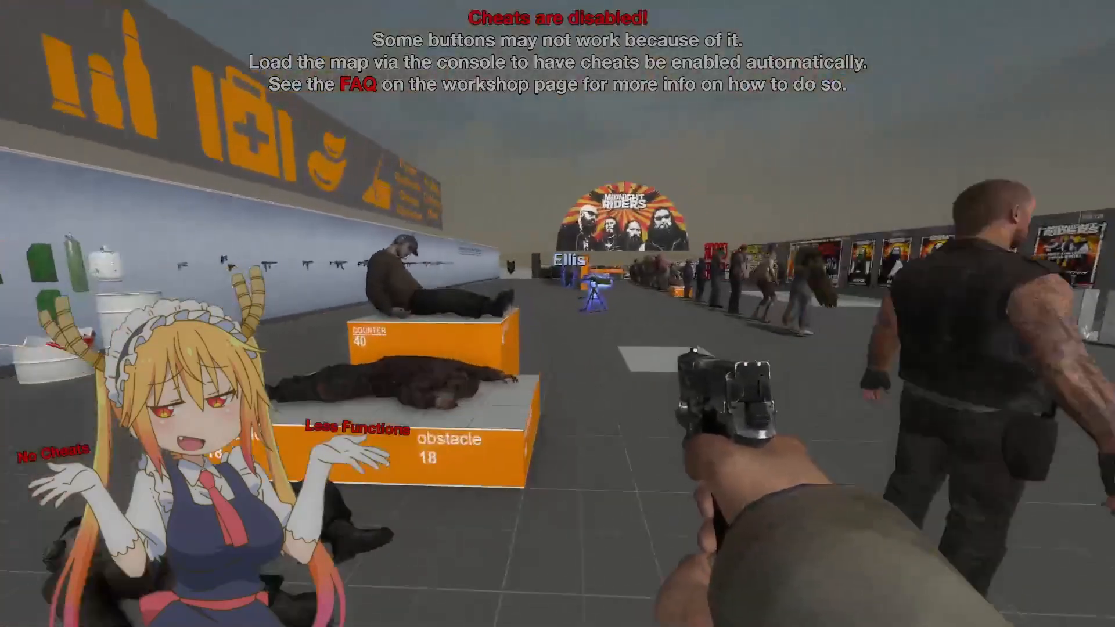
Set cl_viewmodelfovsurvivor to 0 in the developer console and return to the game
key("grave")
type("cl_viewmodel")
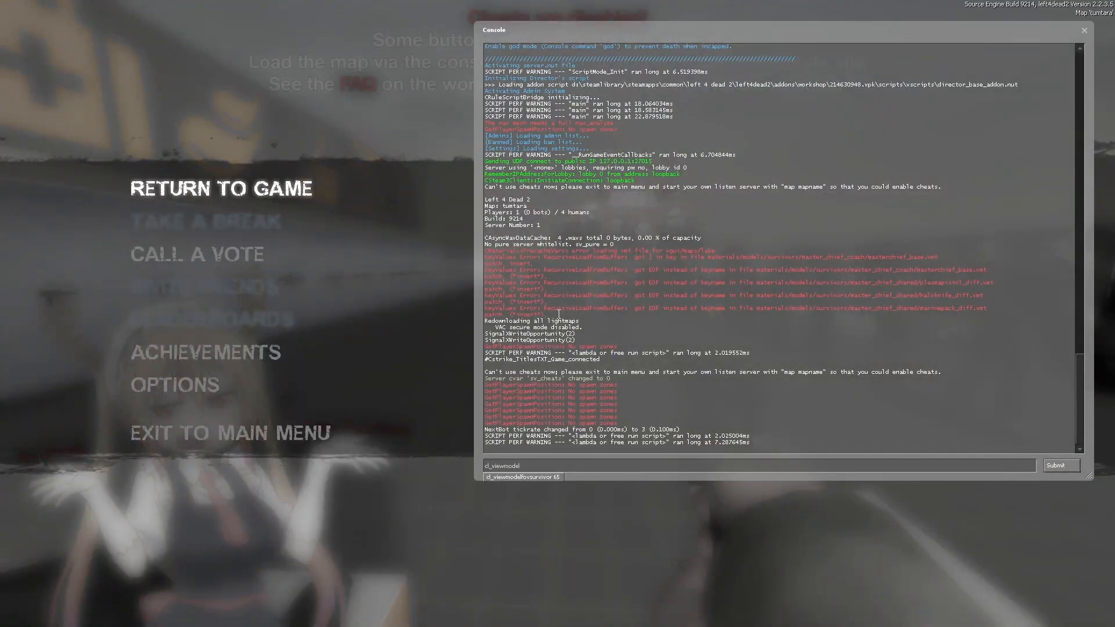
left_click(538, 476)
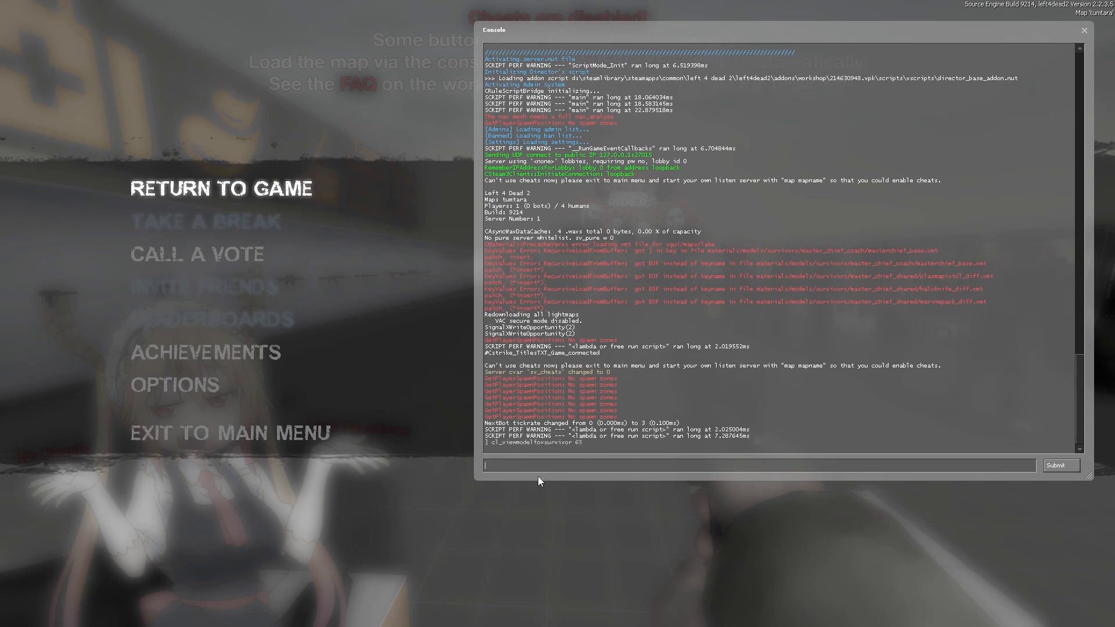
type("cl_vi")
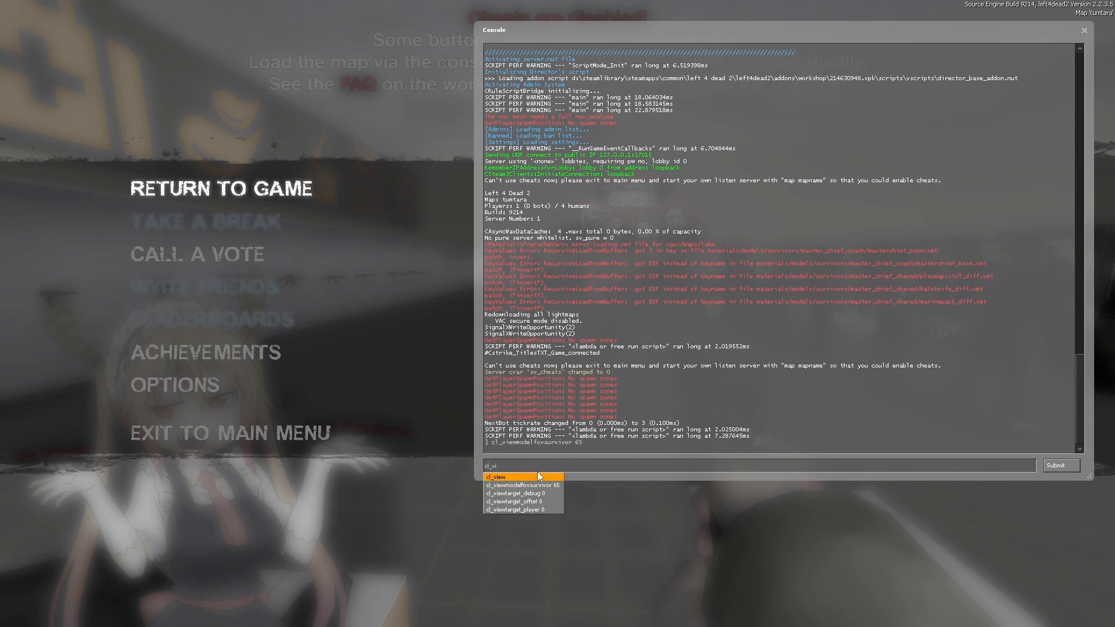
left_click(503, 486)
key("BackSpace")
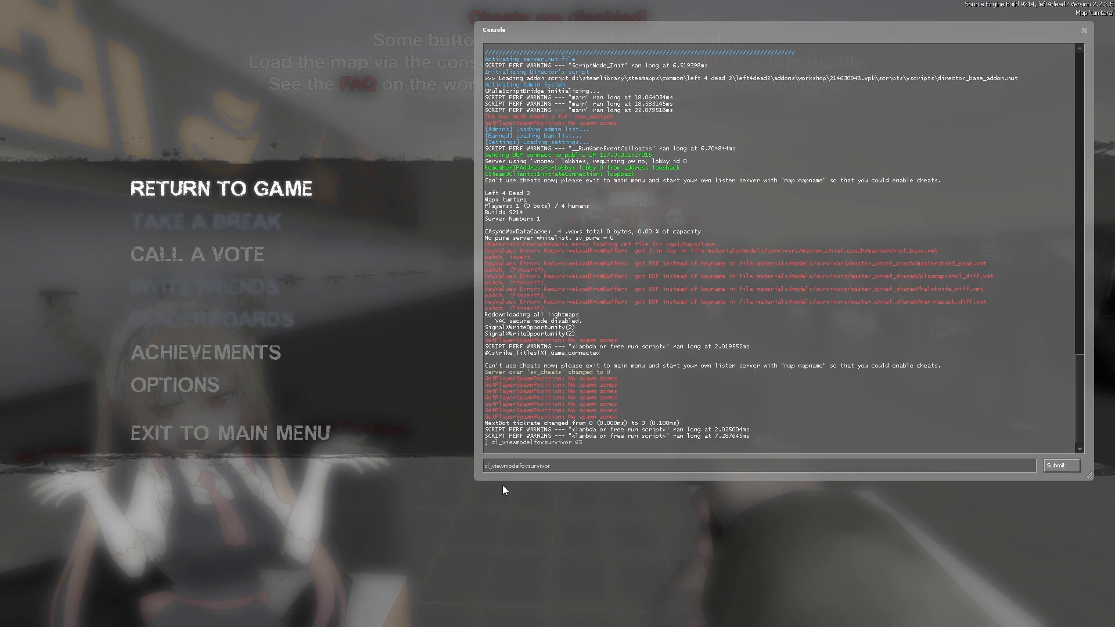
key("Return")
key("Escape")
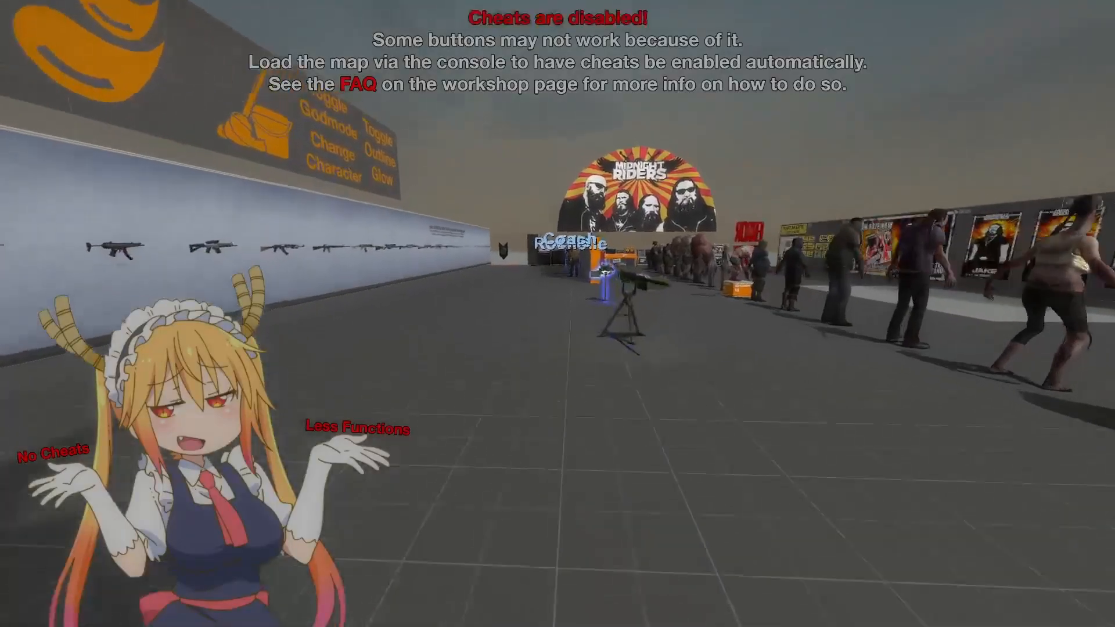
Walk back to Coach beside the dark containers and take a screenshot of him from the front
key("w")
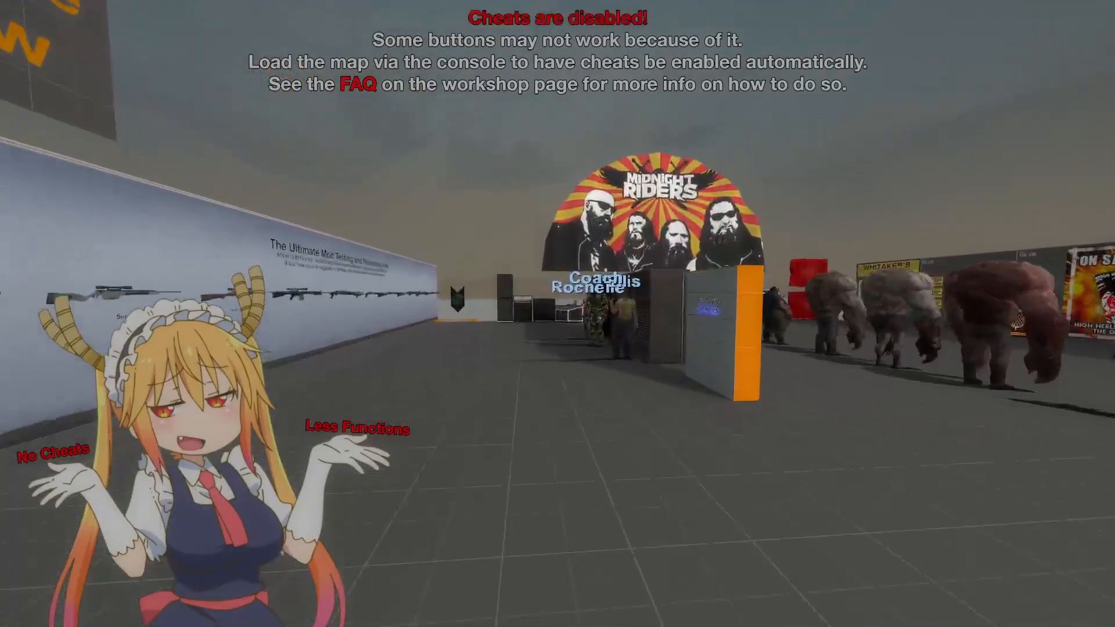
key("w")
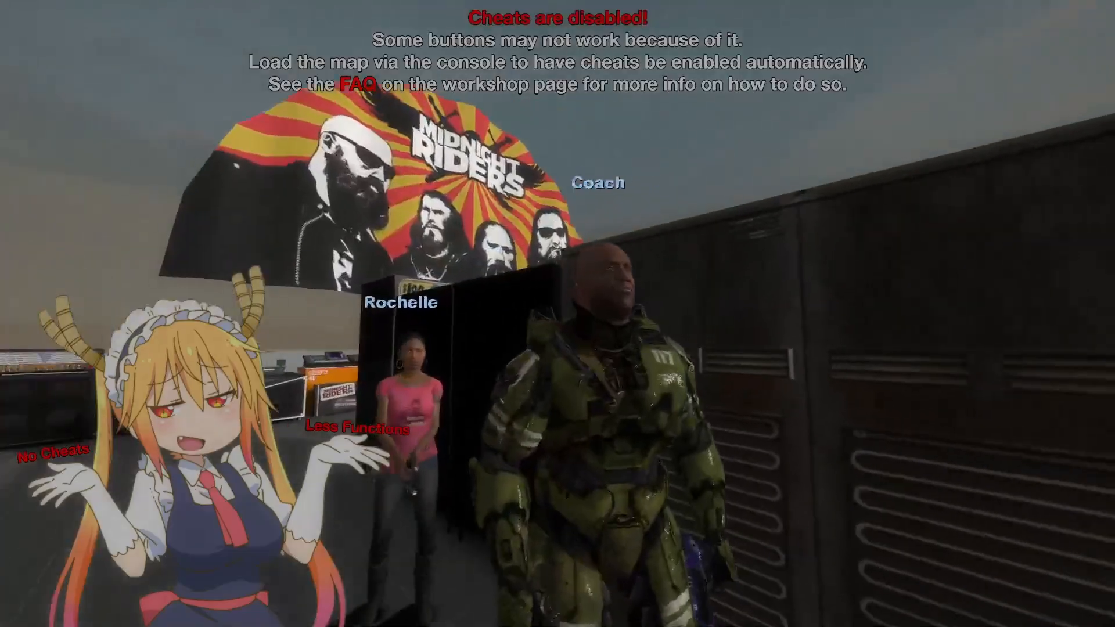
key("w")
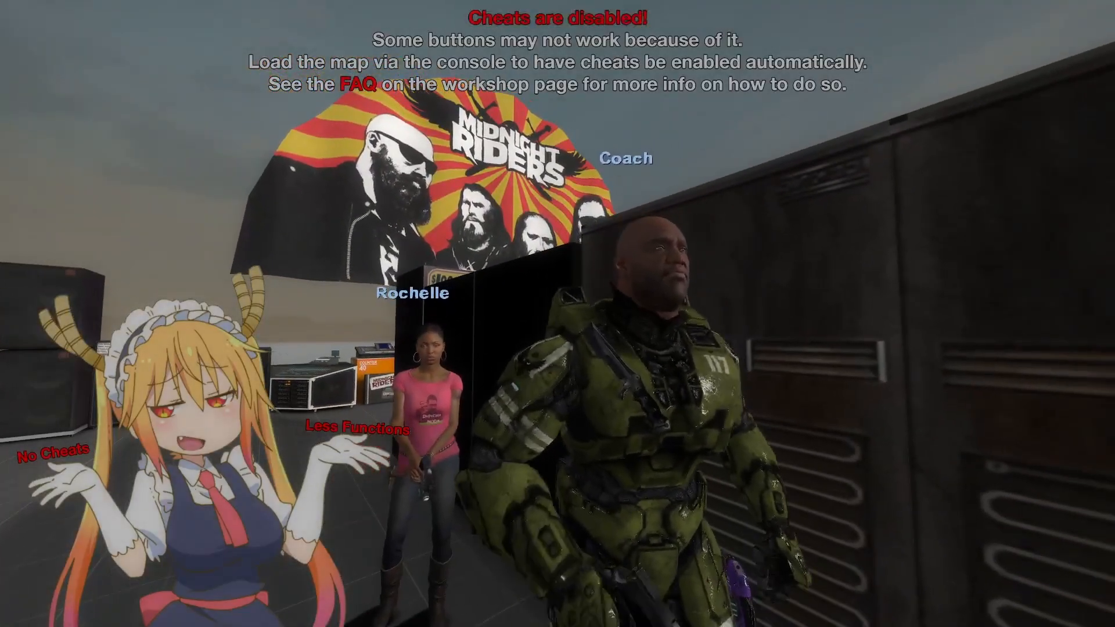
key("d")
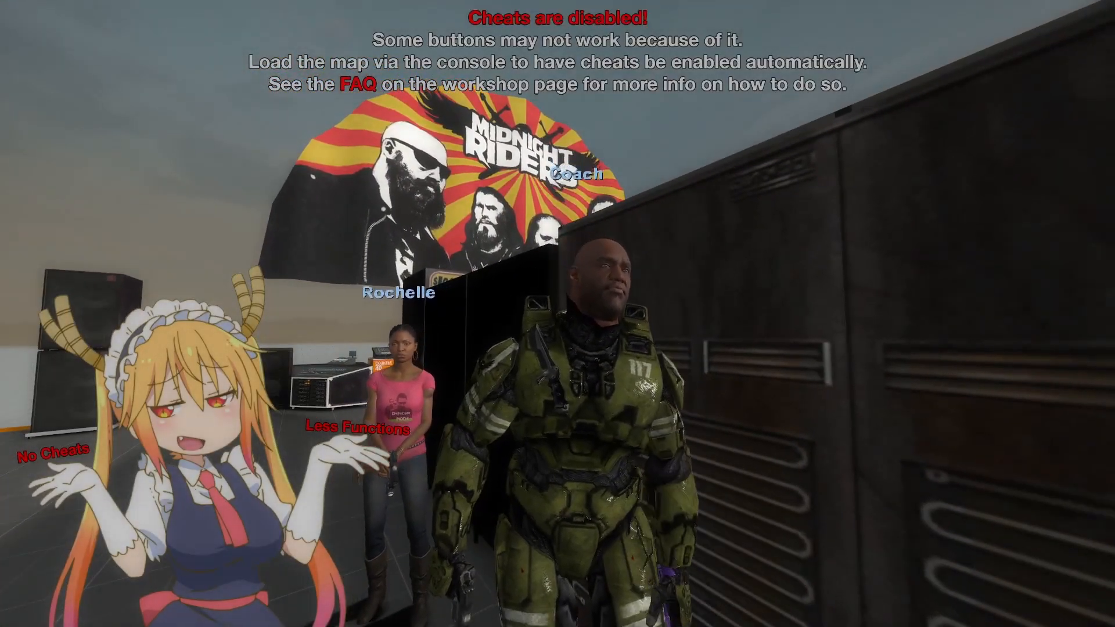
key("F12")
key("s")
key("grave")
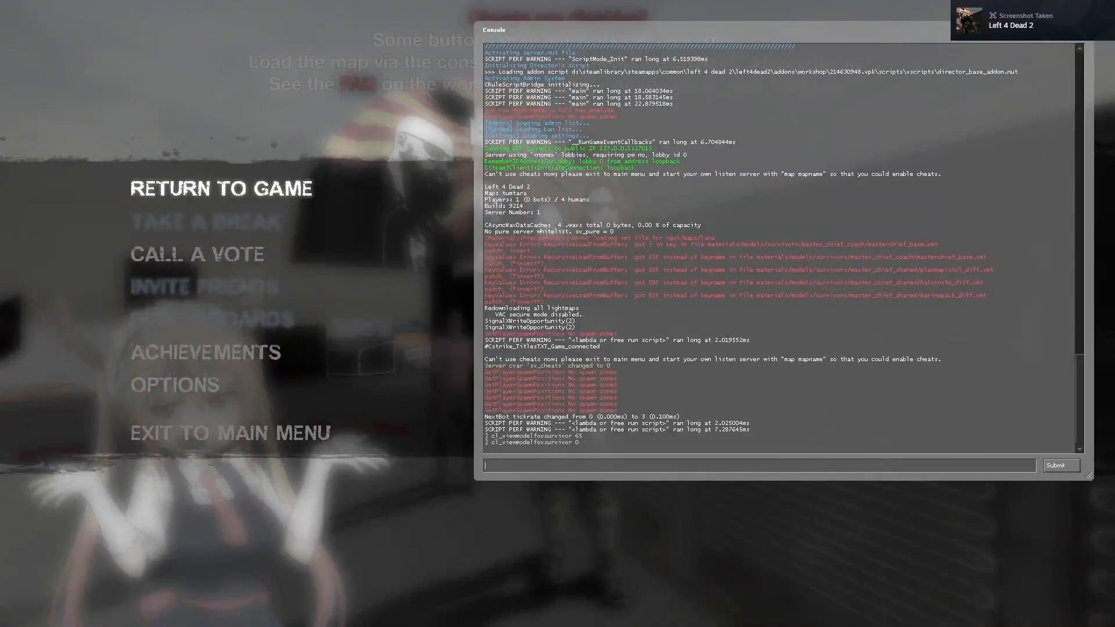
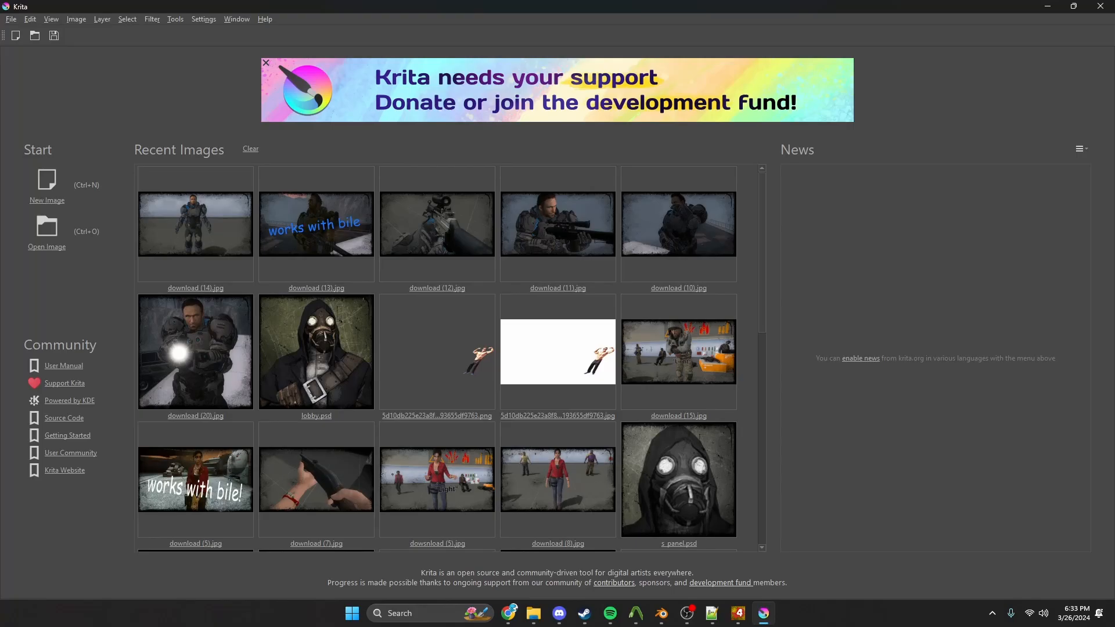
Open lobby.psd from Krita's recent images and bring up the Left 4 Dead 2 screenshots folder via Steam
left_click(328, 351)
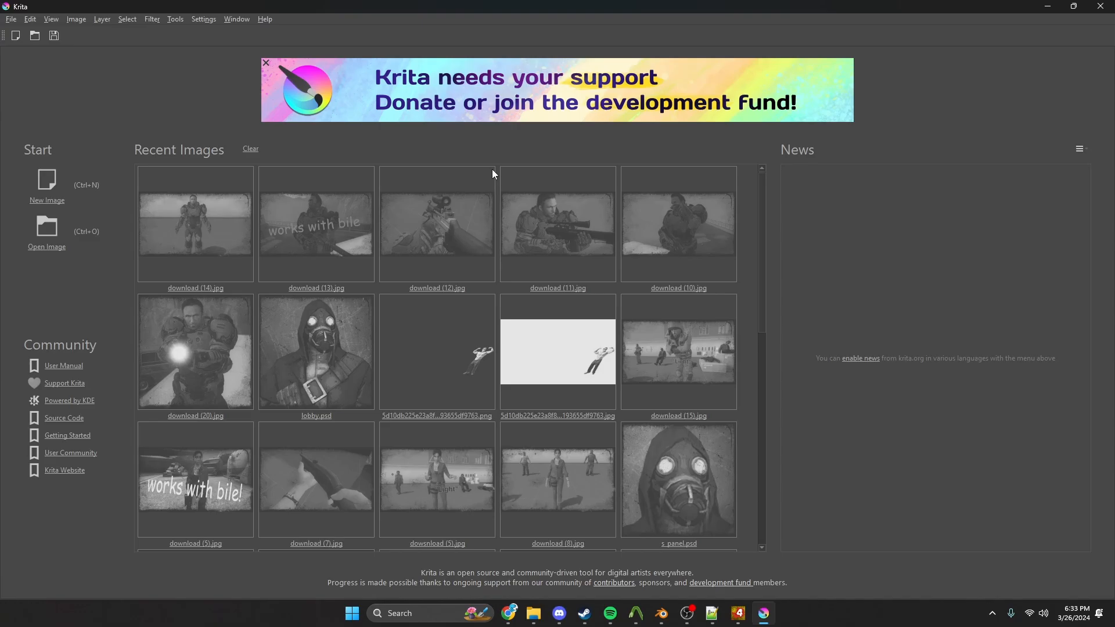
mouse_move(585, 613)
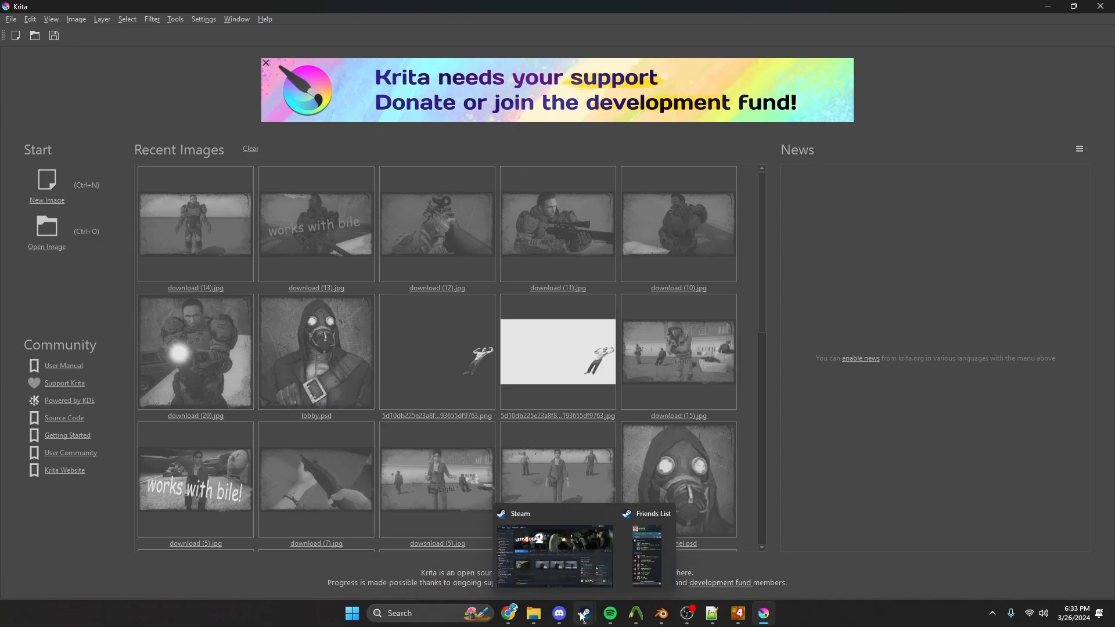
left_click(542, 552)
scroll(898, 417, "down", 10)
scroll(987, 464, "down", 3)
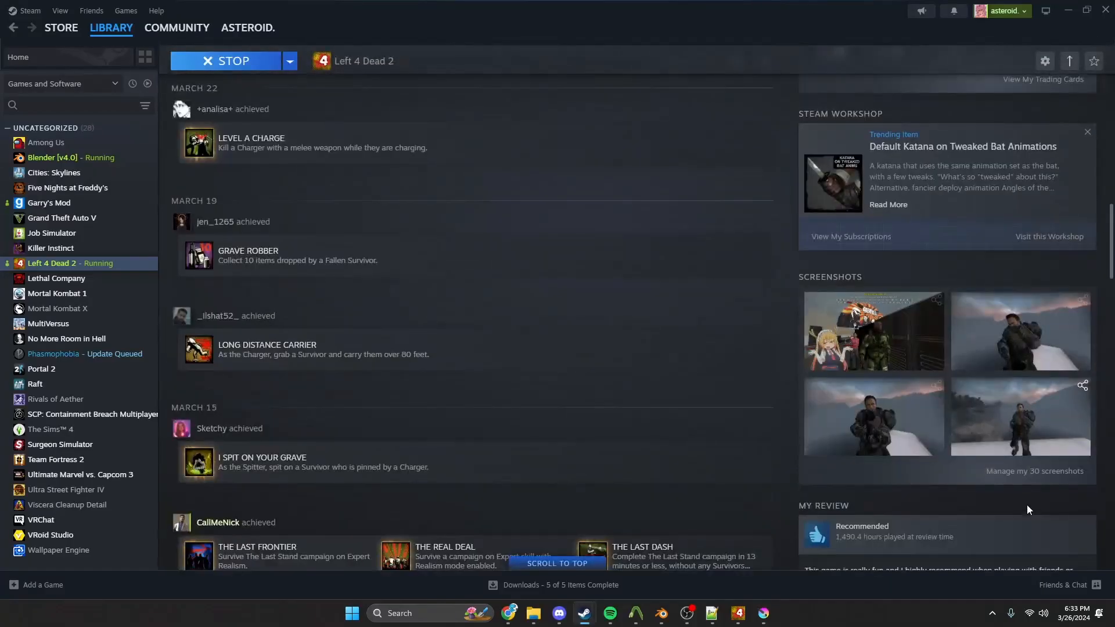
left_click(1027, 471)
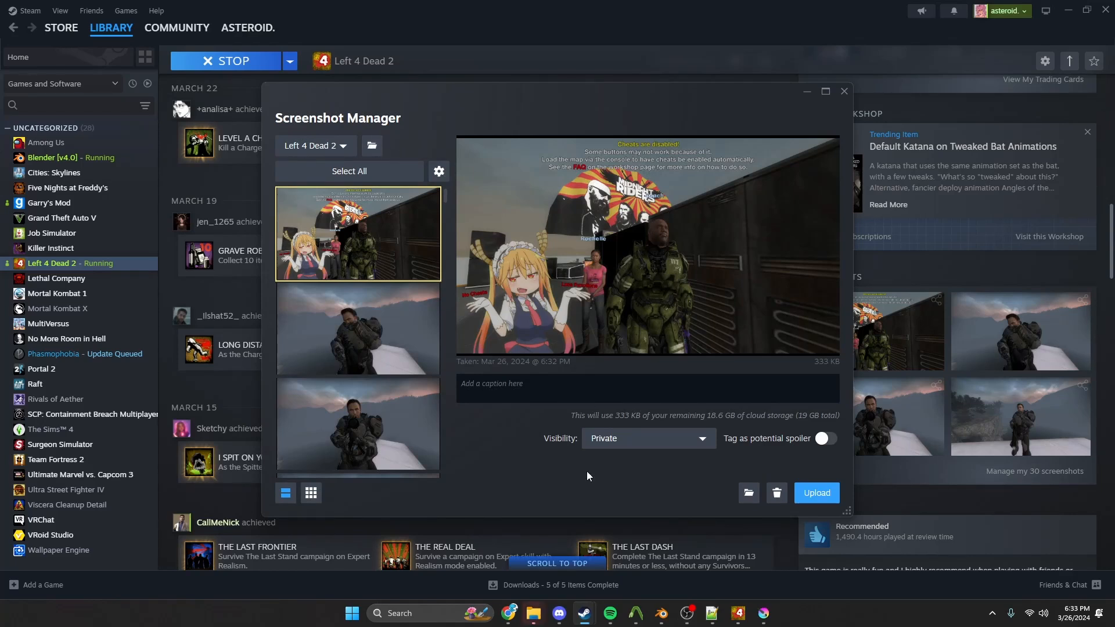
mouse_move(537, 614)
left_click(627, 559)
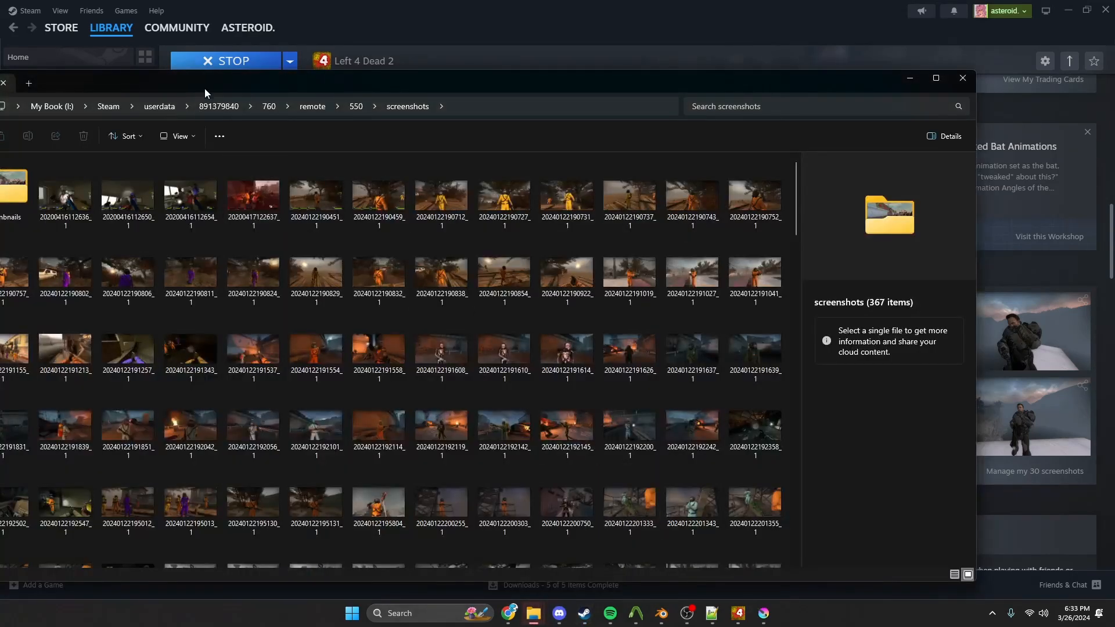
left_click_drag(207, 88, 0, 58)
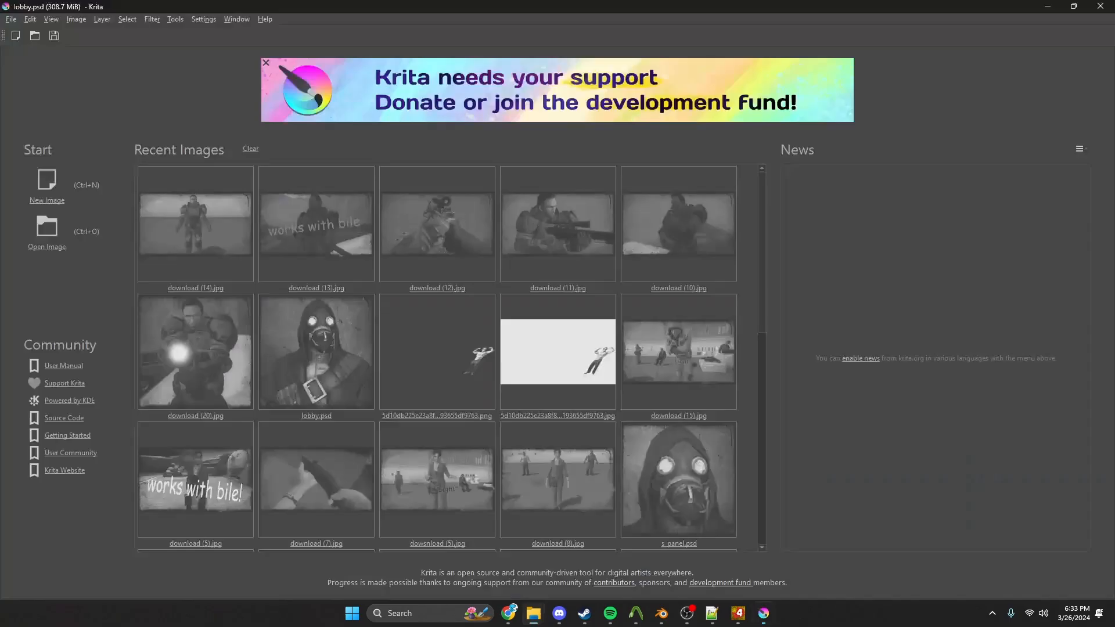
Copy the Borer 2 layer of lobby.psd and open the recent image download (20).jpg
scroll(1036, 290, "down", 5)
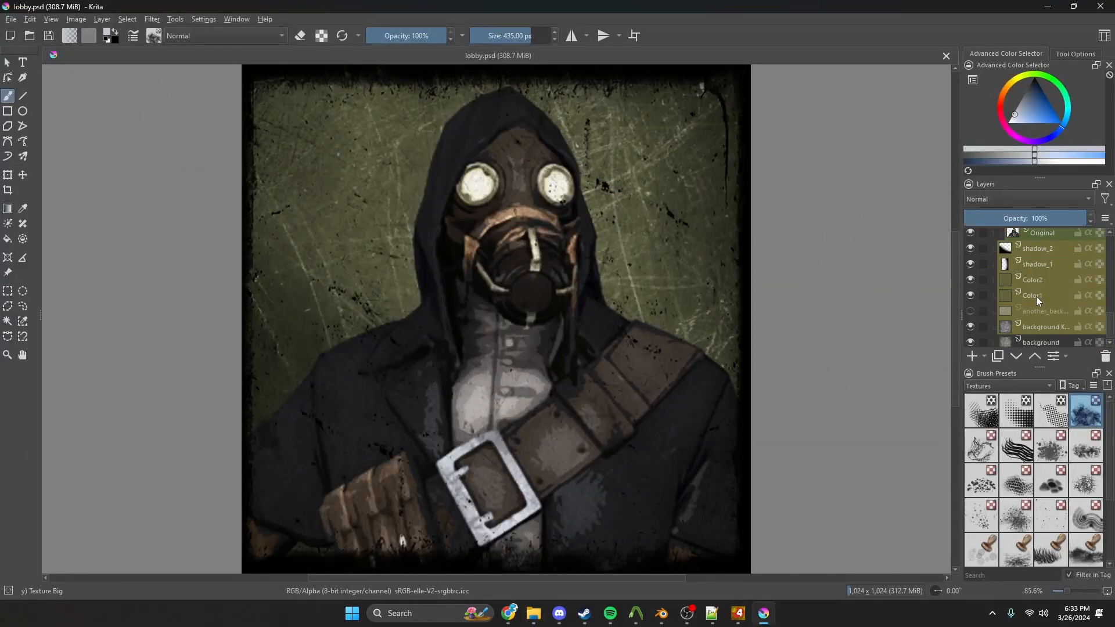
scroll(1044, 260, "up", 5)
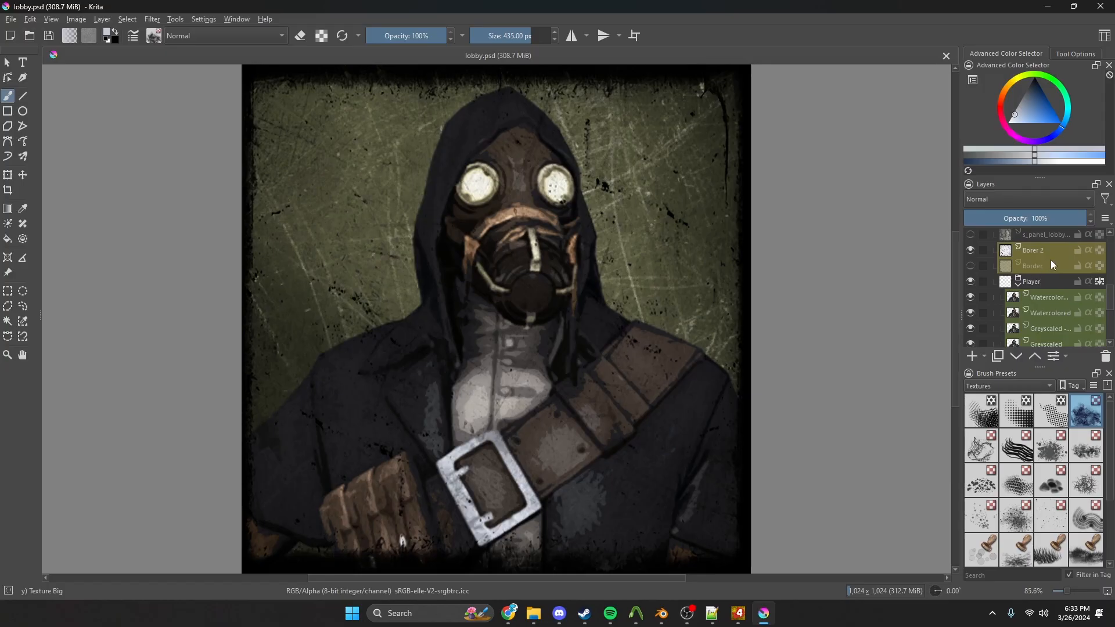
left_click(1050, 255)
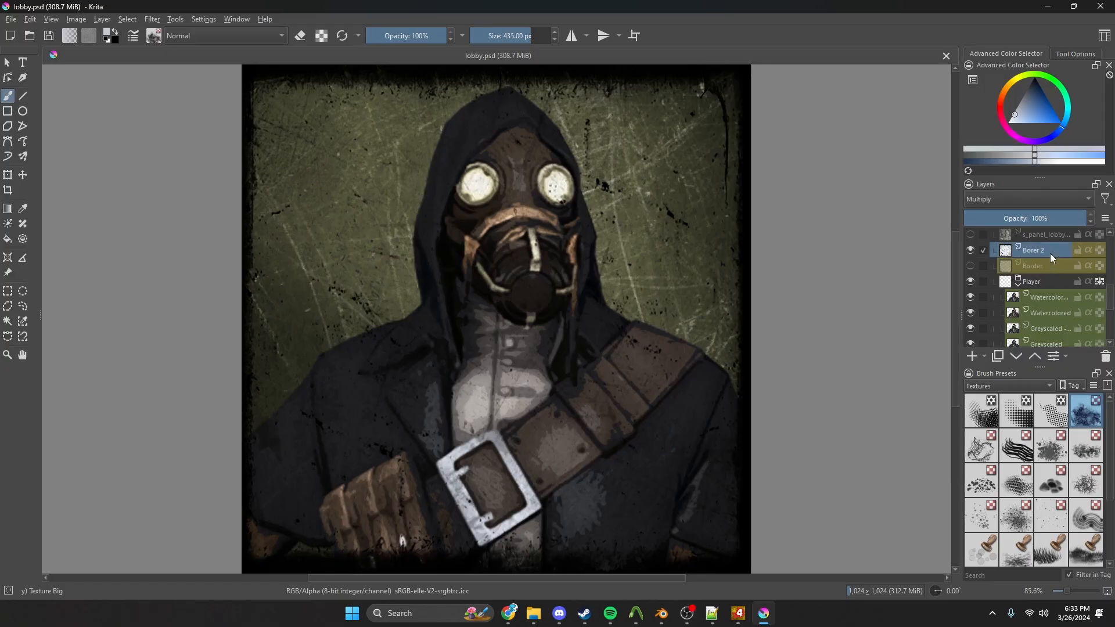
left_click(10, 23)
mouse_move(87, 58)
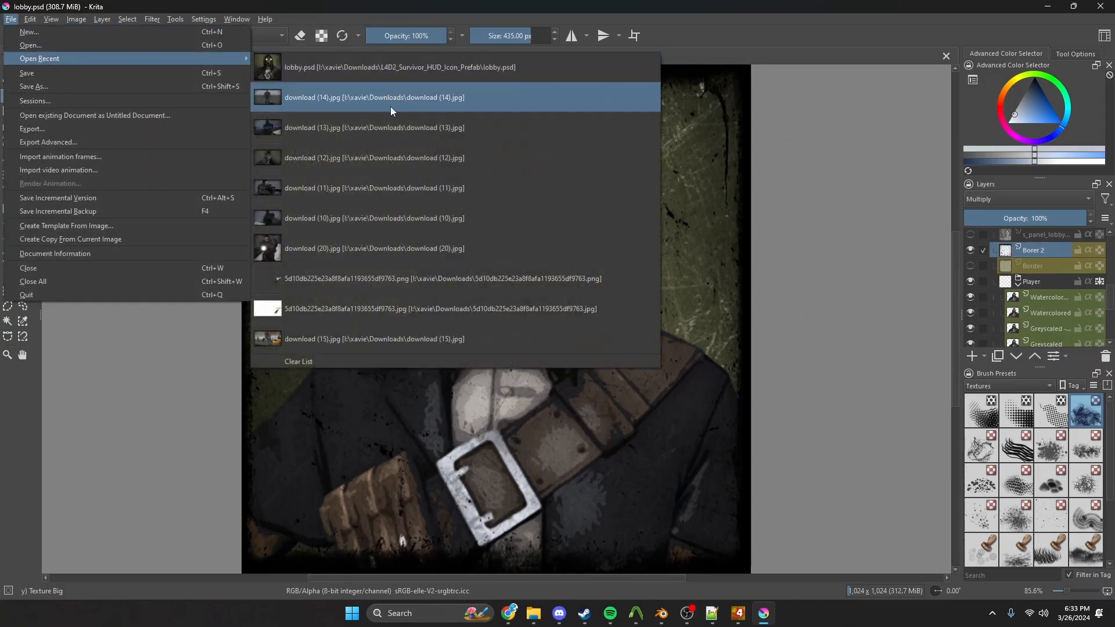
left_click(350, 251)
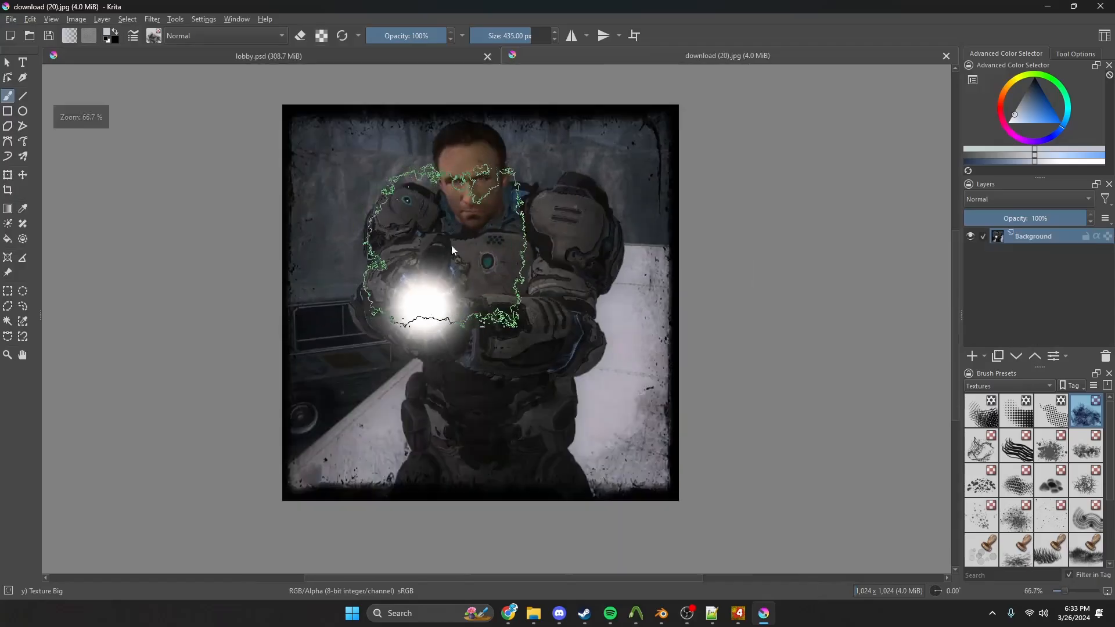
Paste the Borer 2 layer above the background and erase its scratches over the armored figure
key("ctrl+v")
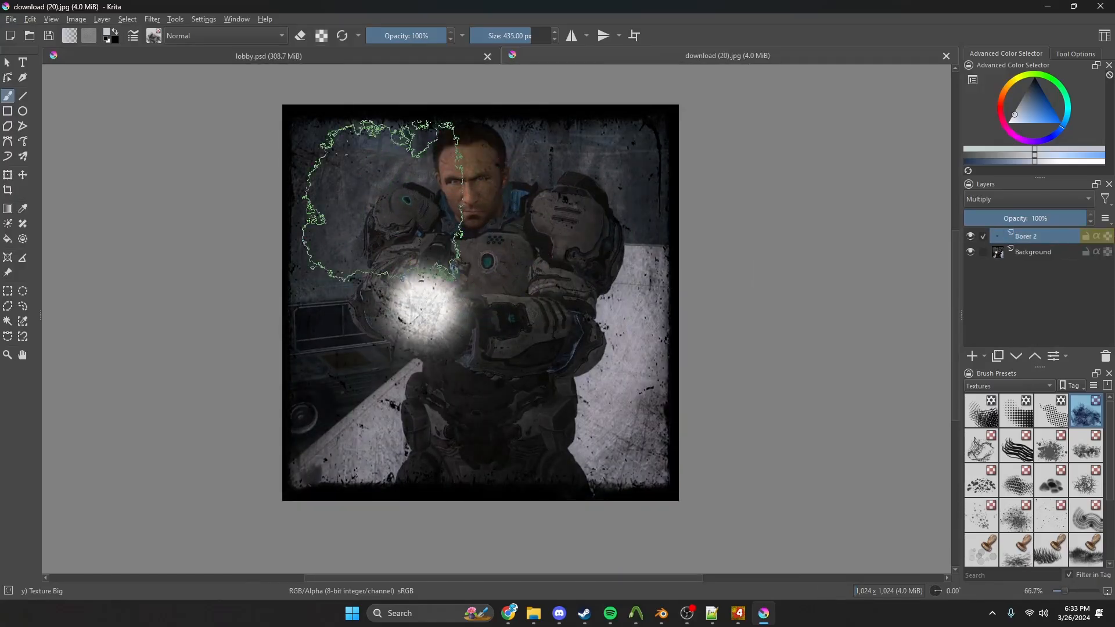
left_click(300, 36)
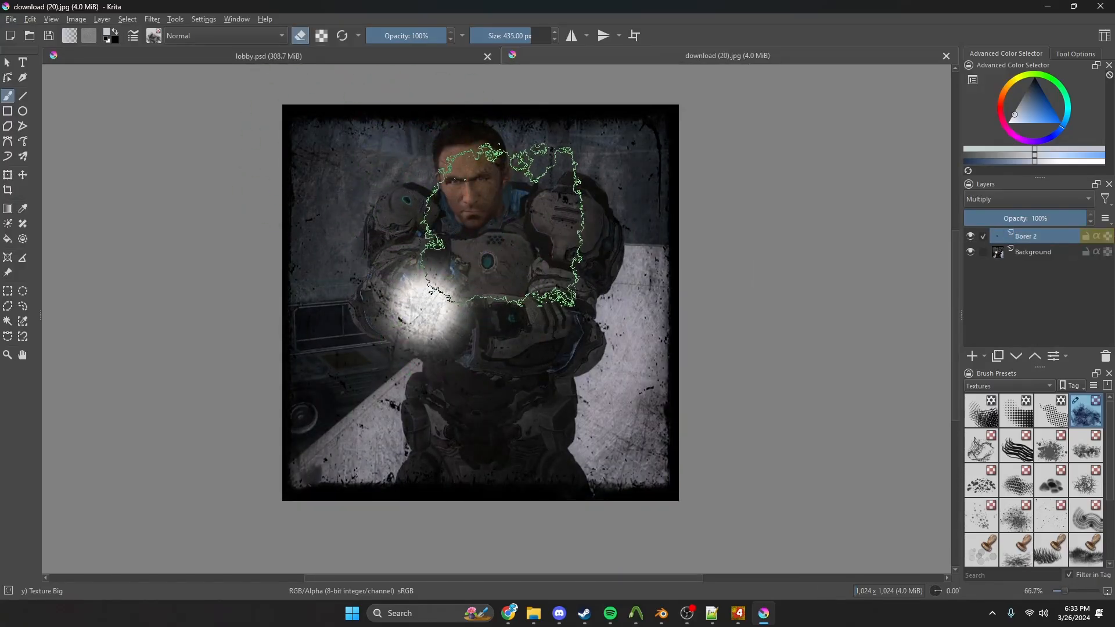
mouse_move(487, 209)
left_mouse_down()
mouse_move(511, 186)
mouse_move(374, 293)
mouse_move(406, 288)
mouse_move(493, 354)
mouse_move(543, 279)
mouse_move(548, 224)
mouse_move(566, 375)
mouse_move(406, 396)
left_mouse_up()
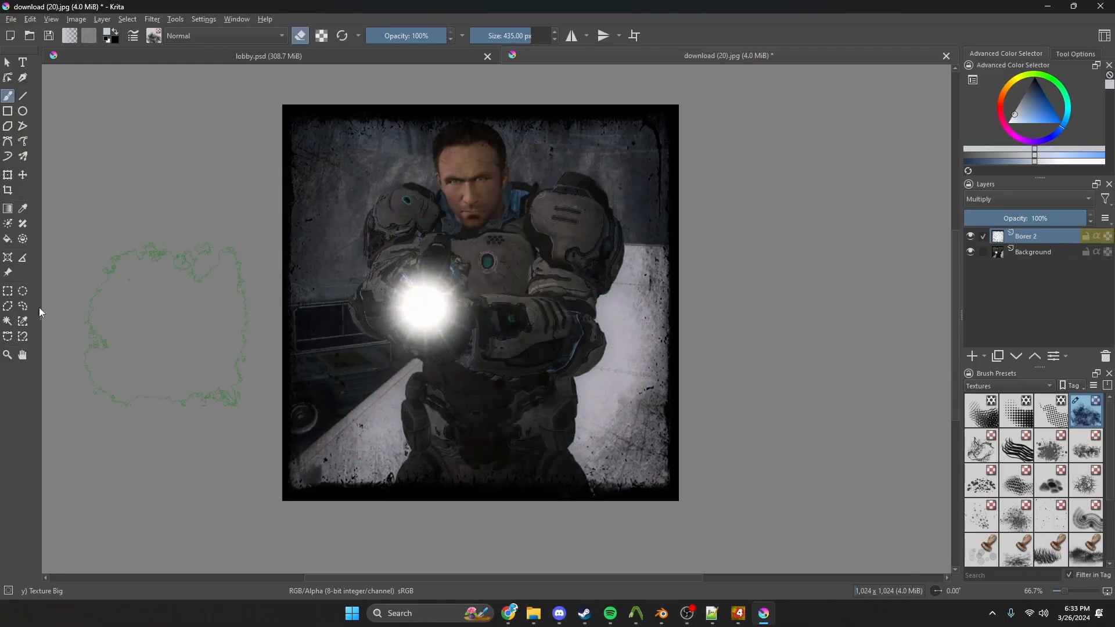
Insert the new Coach screenshot from the screenshots folder as a new layer in download (20).jpg
left_click_drag(0, 232, 310, 195)
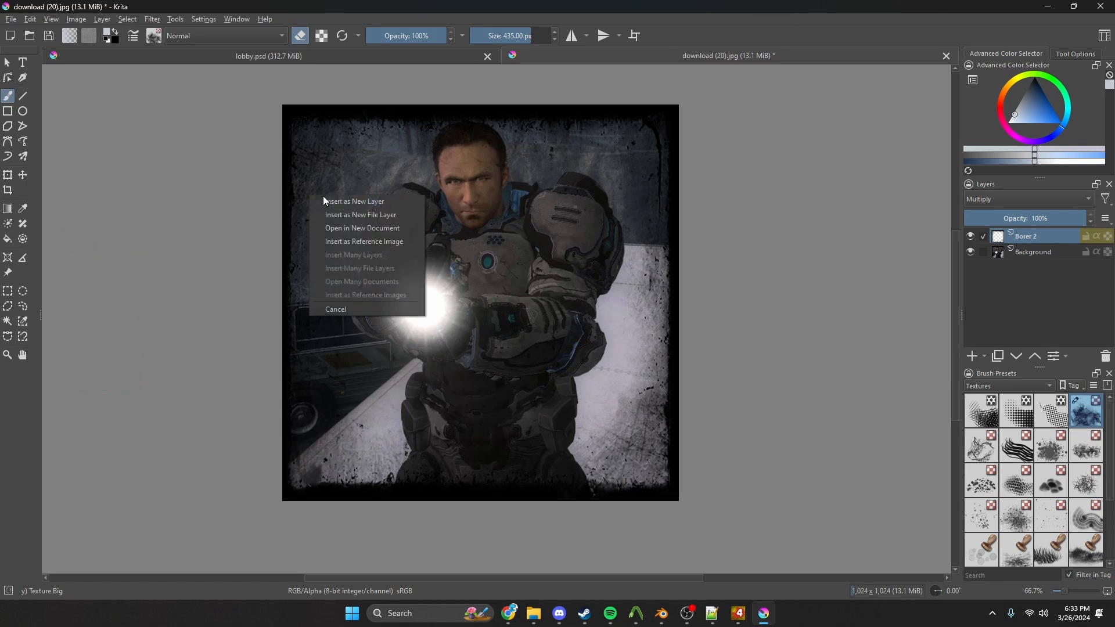
left_click(325, 201)
key("minus")
key("minus")
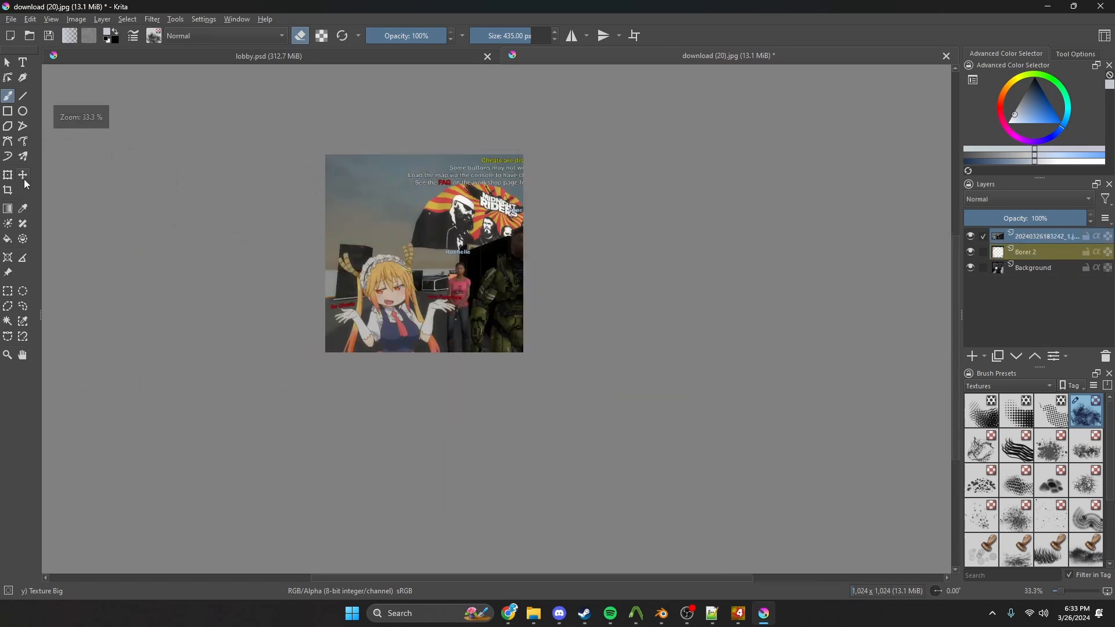
Enlarge and reposition the screenshot so Coach's head and armored torso fill the canvas, and move its layer below Borer 2
left_click(8, 175)
left_click_drag(323, 152, 40, 106, "shift")
left_click_drag(394, 138, 528, 227)
scroll(431, 224, "up", 1)
left_click_drag(1102, 234, 1036, 265)
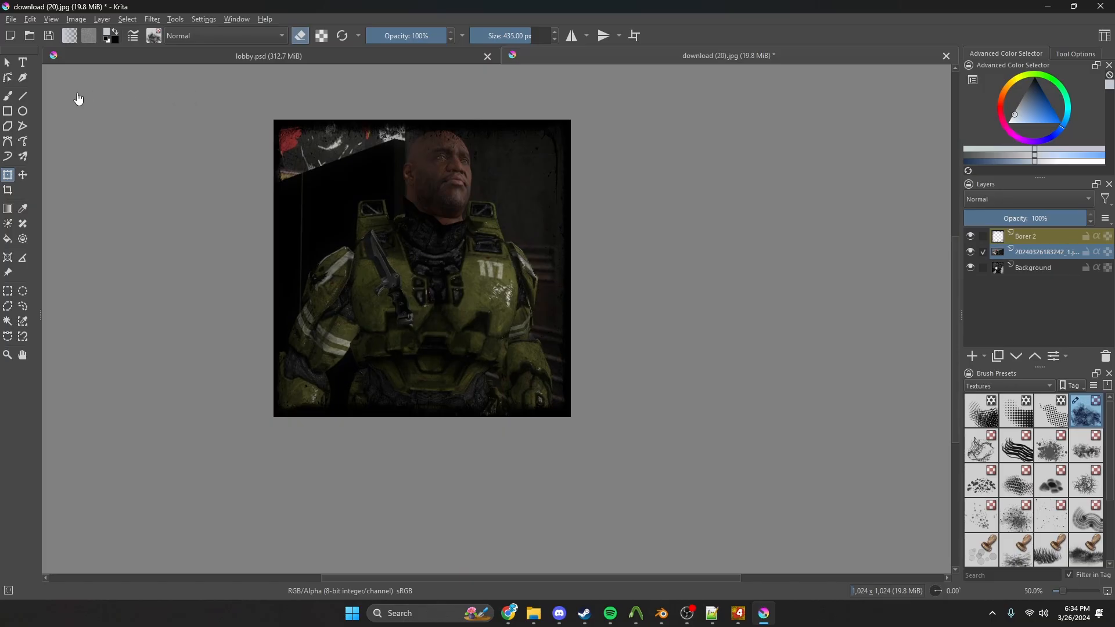
Save the image as a JPEG over Primordial-galaxy in the Downloads folder, accept the export options, and close Krita
left_click(8, 62)
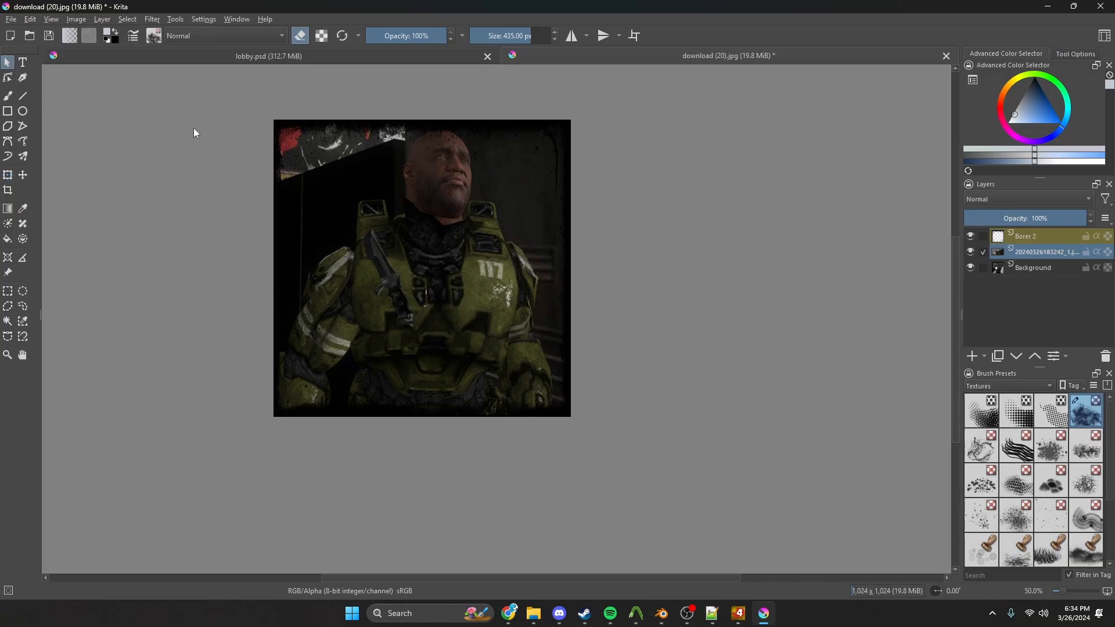
left_click(15, 22)
left_click(42, 87)
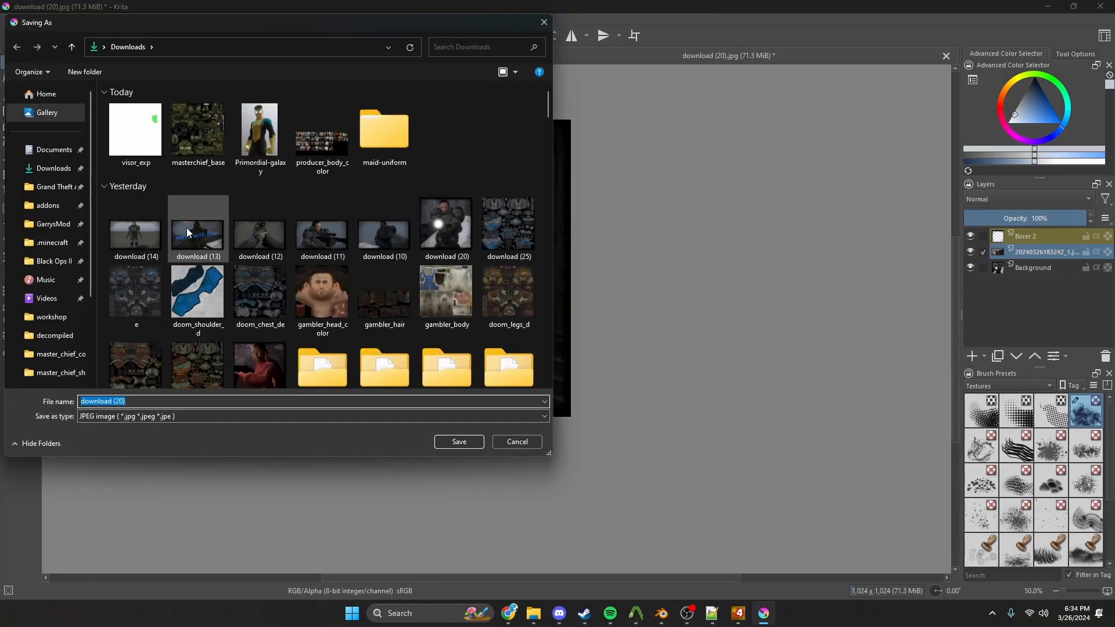
left_click(260, 131)
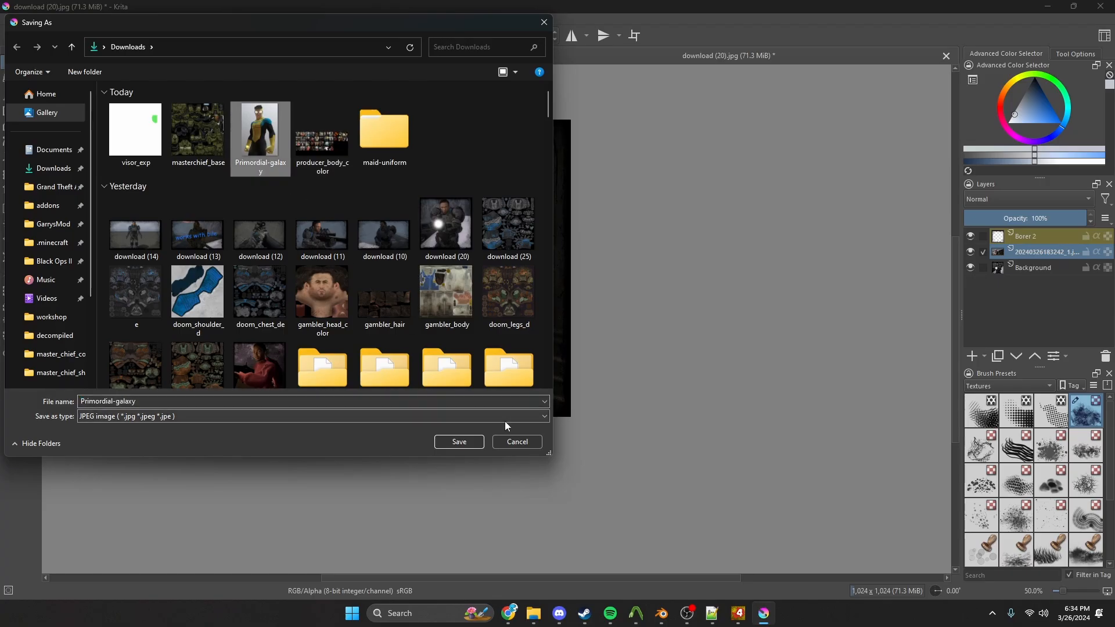
left_click(477, 440)
left_click(583, 304)
left_click(639, 443)
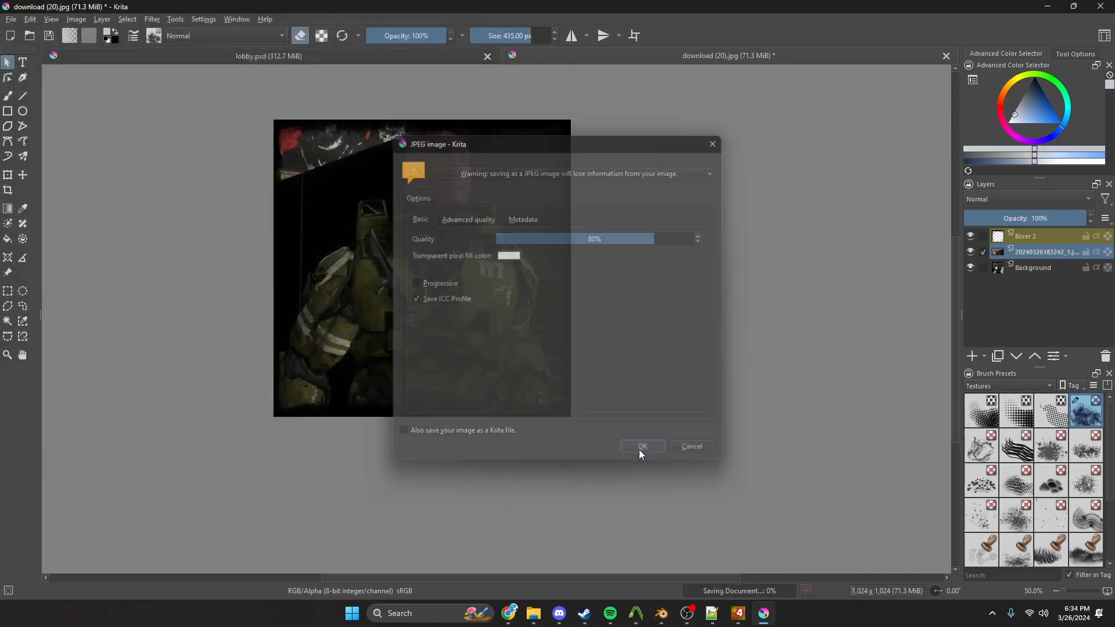
left_click(1101, 5)
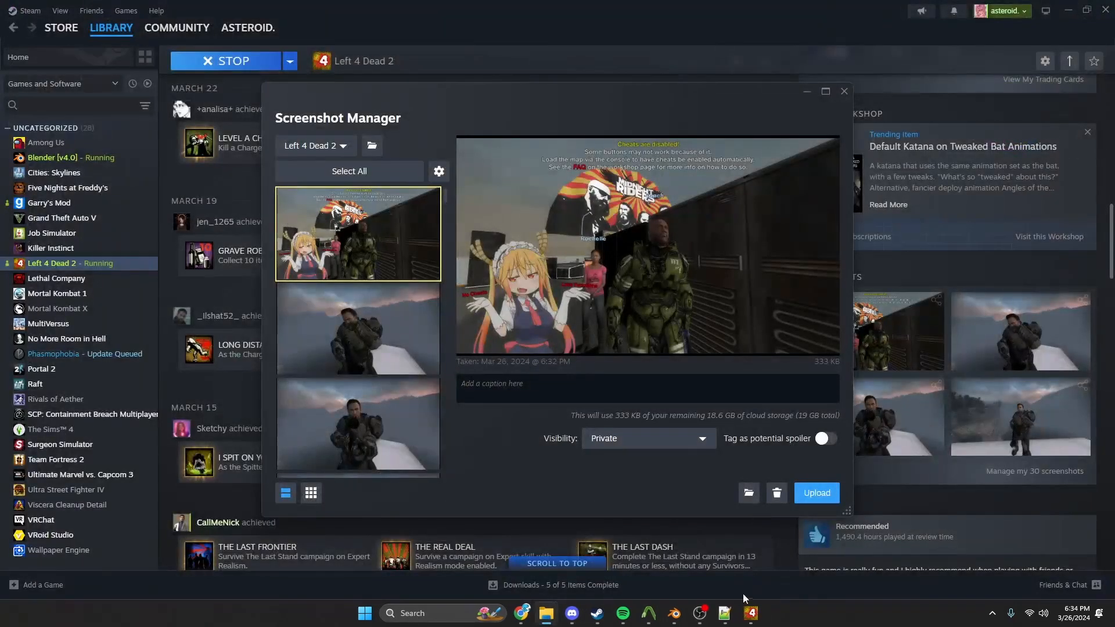
Switch to Crowbar and fill in the Left 4 Dead 2 publishing draft with the title Master Chief Coach and the placeholder description ssfsdfsf
left_click(650, 615)
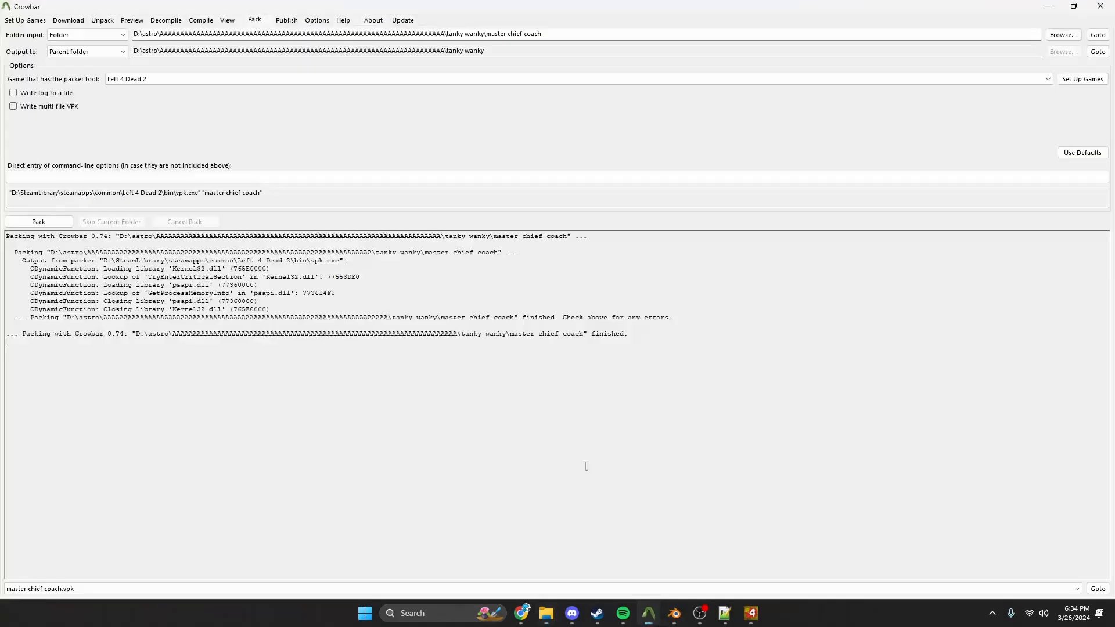
left_click(285, 19)
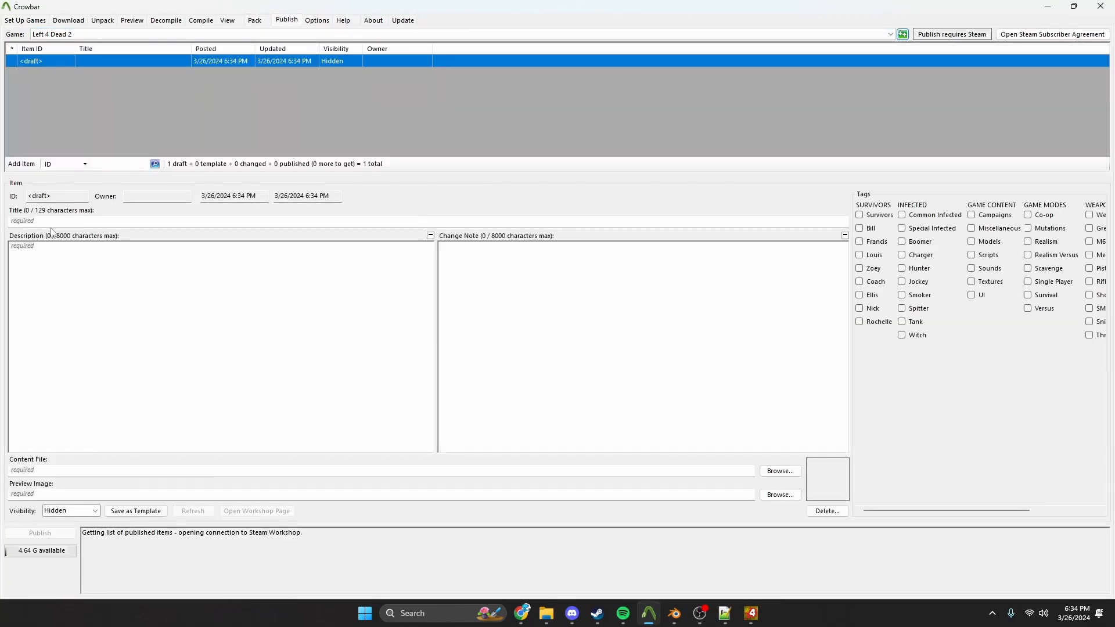
left_click(58, 221)
type("fdsfsdfsfsdf")
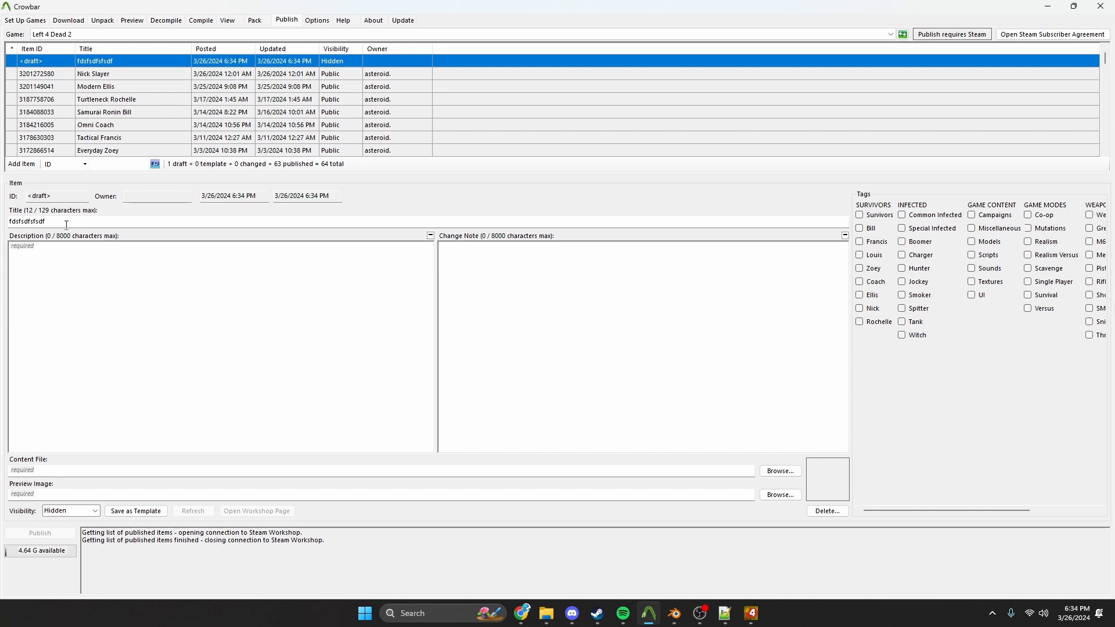
double_click(66, 223)
type("Master Chief Coach")
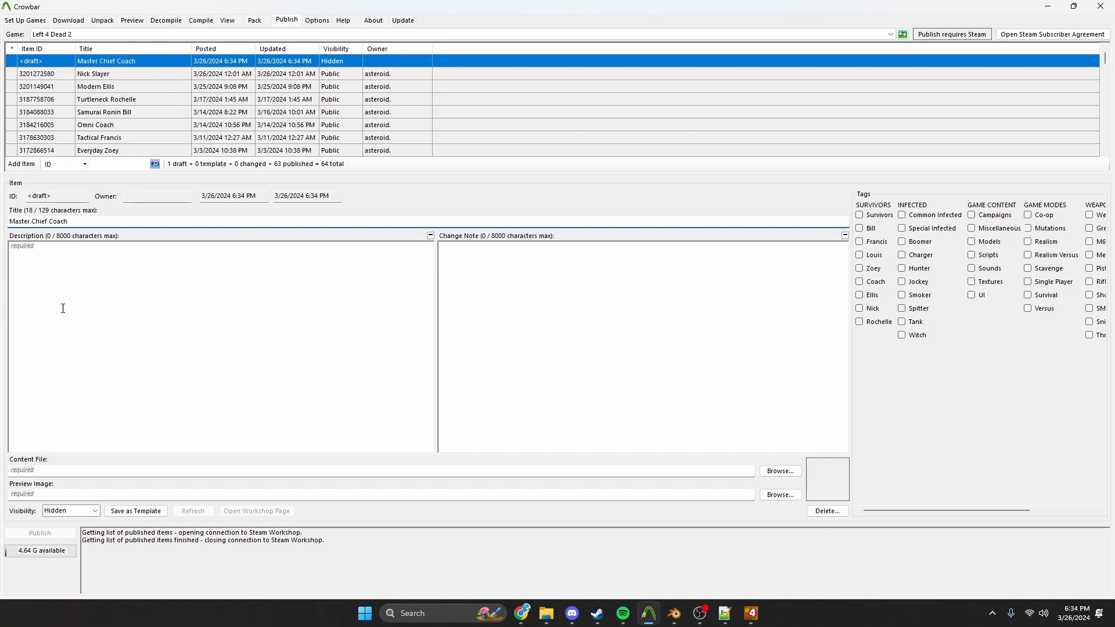
left_click(60, 333)
type("ssfsdfsf")
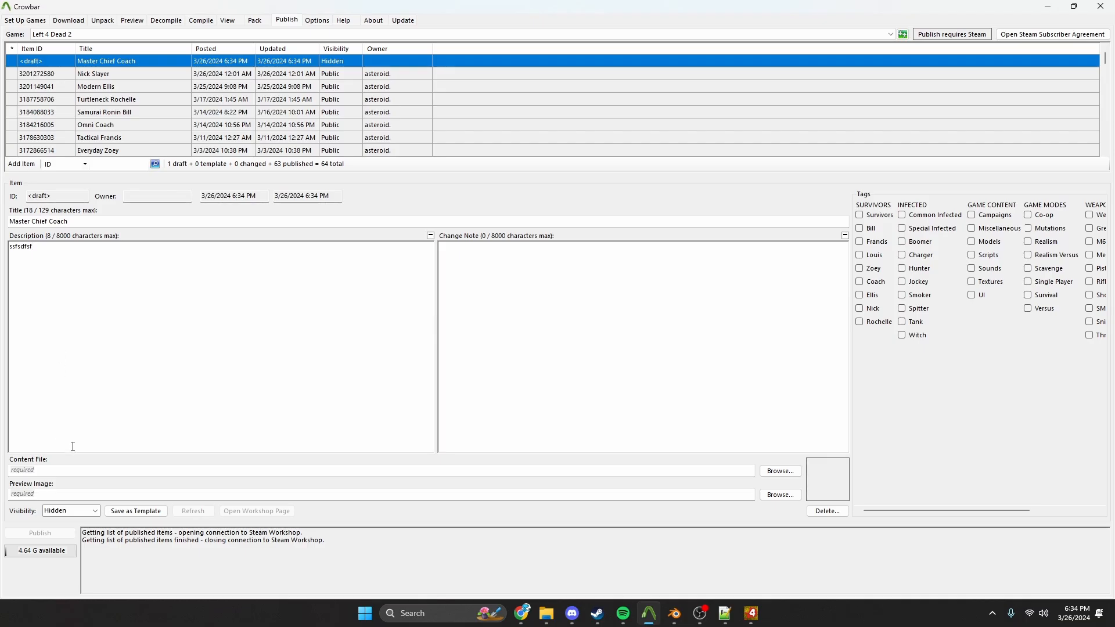
Set the draft's content file to master chief coach.vpk from the Left 4 Dead 2 addons folder
mouse_move(546, 613)
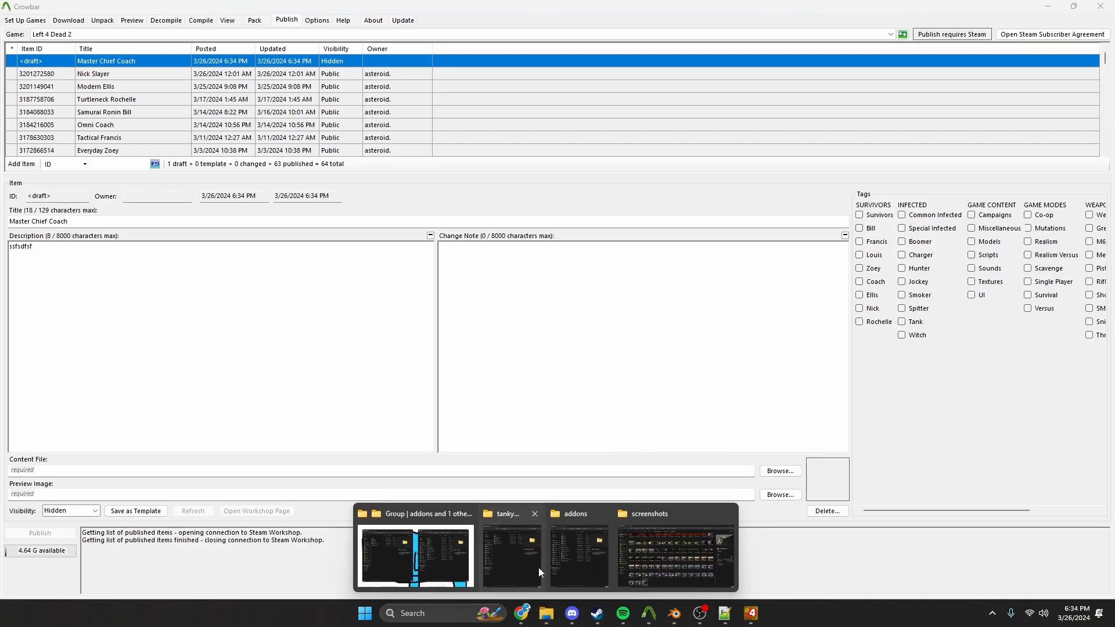
left_click(438, 553)
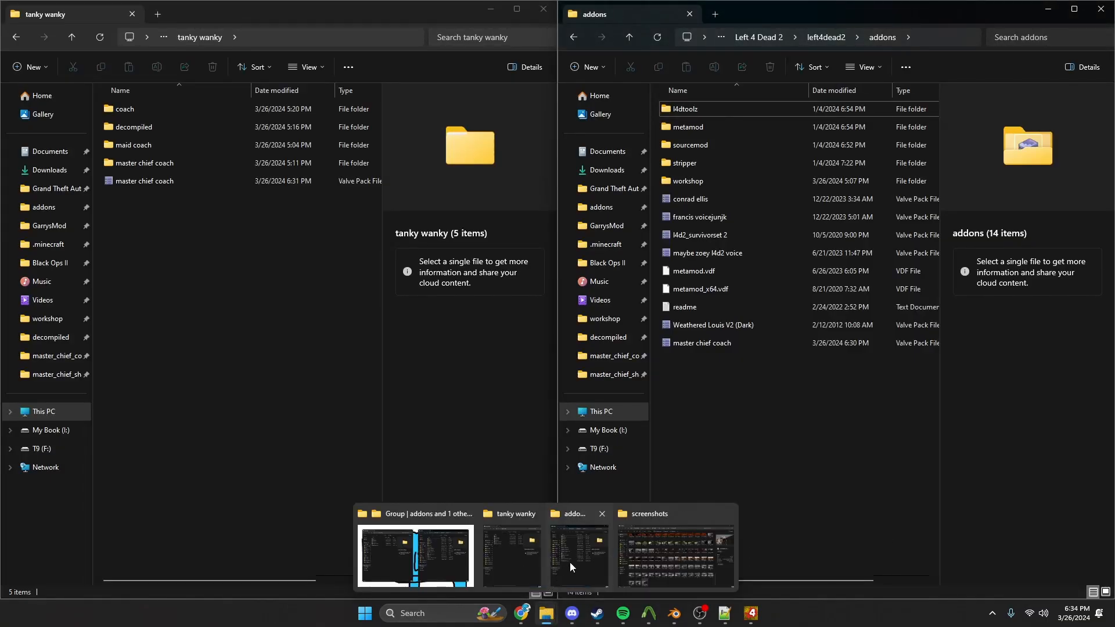
left_click(527, 562)
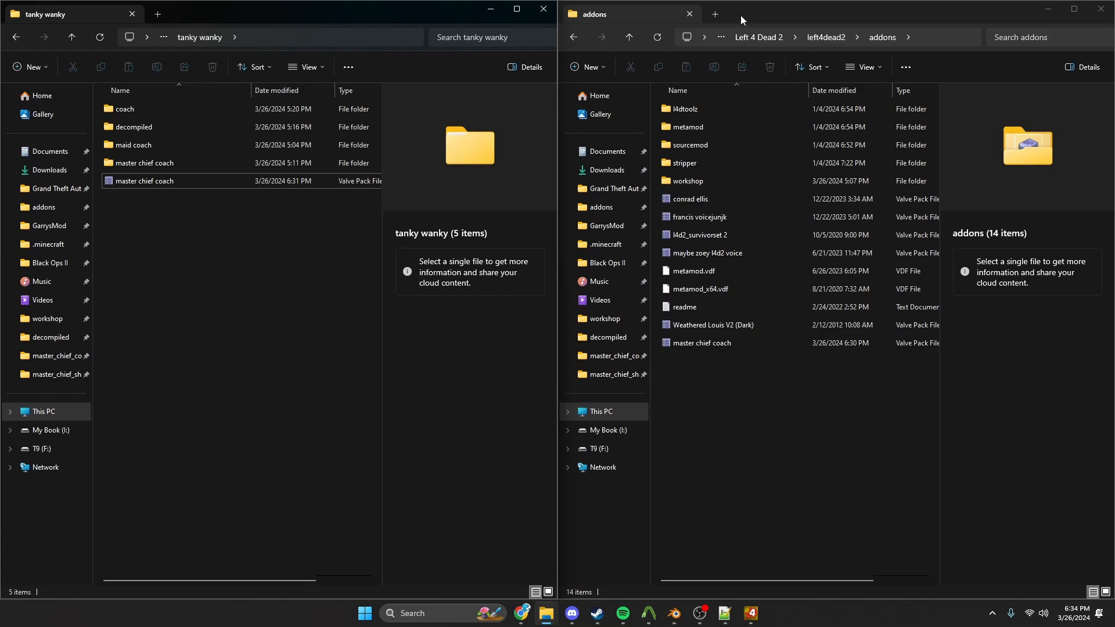
left_click(724, 343)
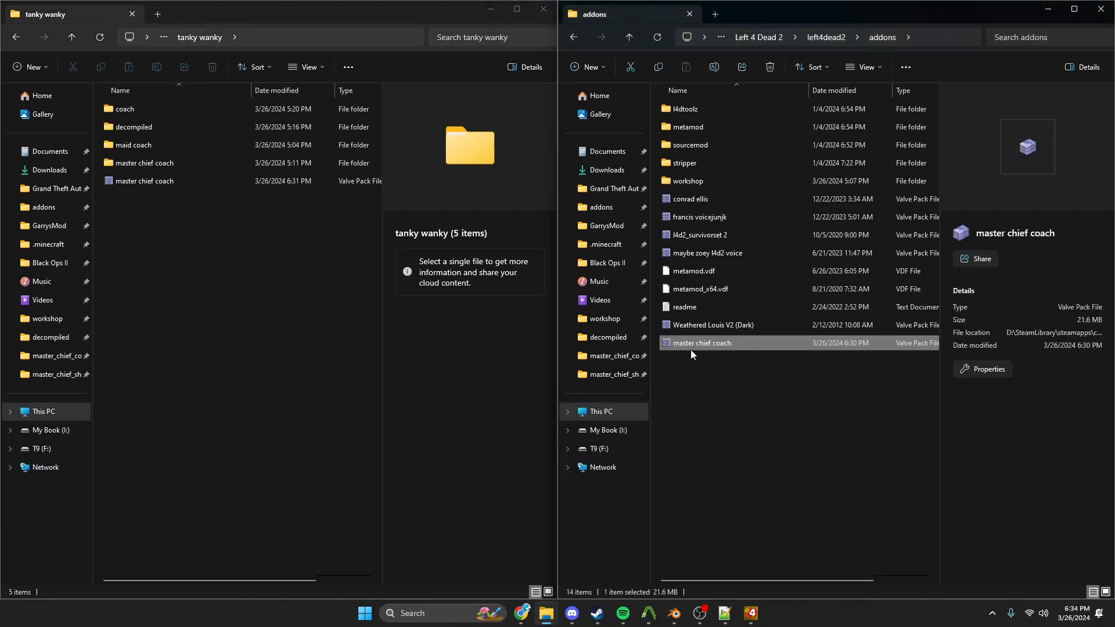
left_click(491, 9)
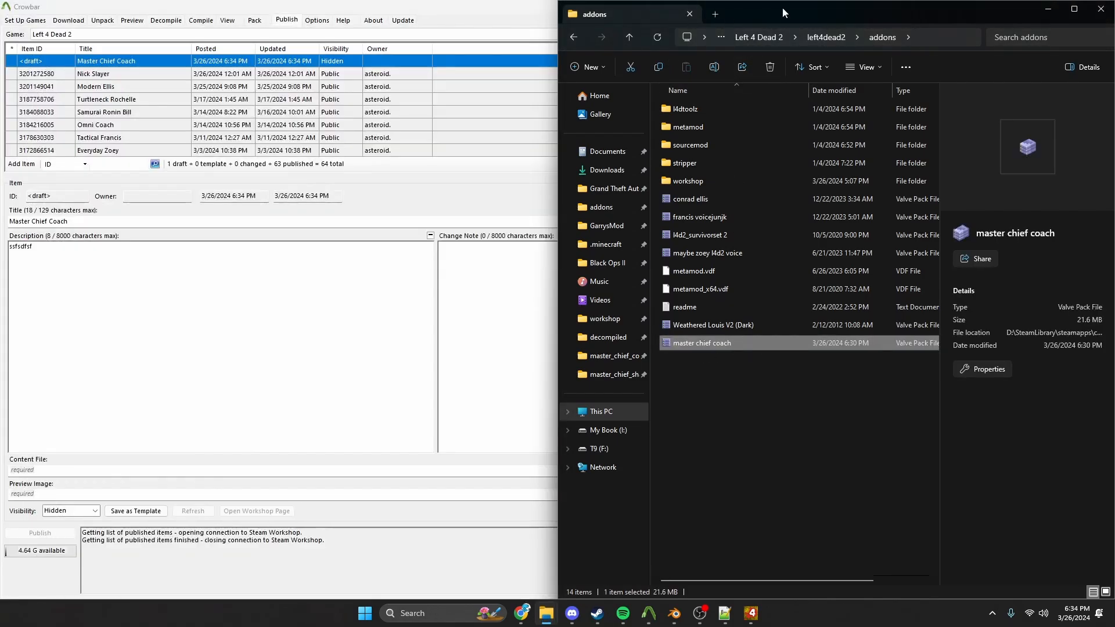
left_click_drag(782, 7, 715, 39)
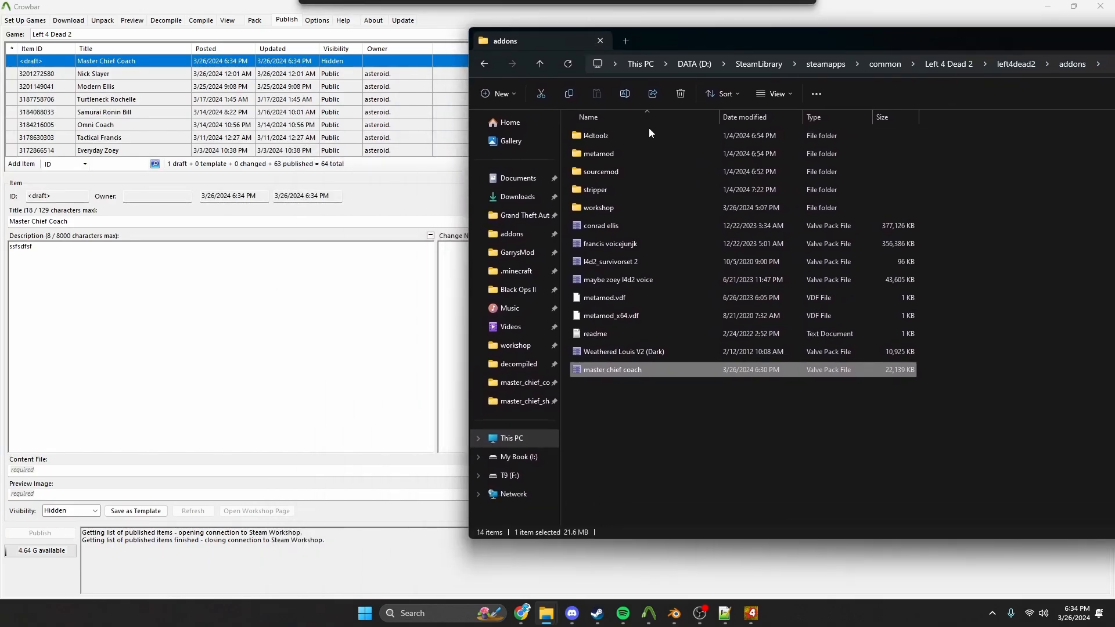
left_click_drag(616, 369, 49, 468)
left_click(389, 487)
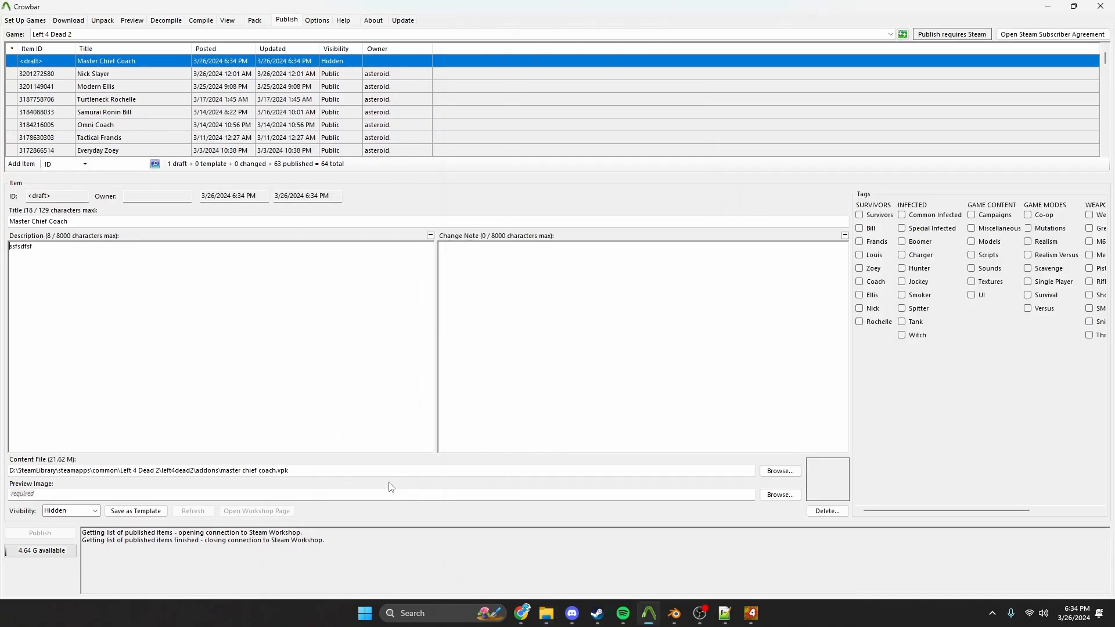
Set the draft's preview image to Primordial-galaxy.jpg from the Downloads folder
left_click(780, 495)
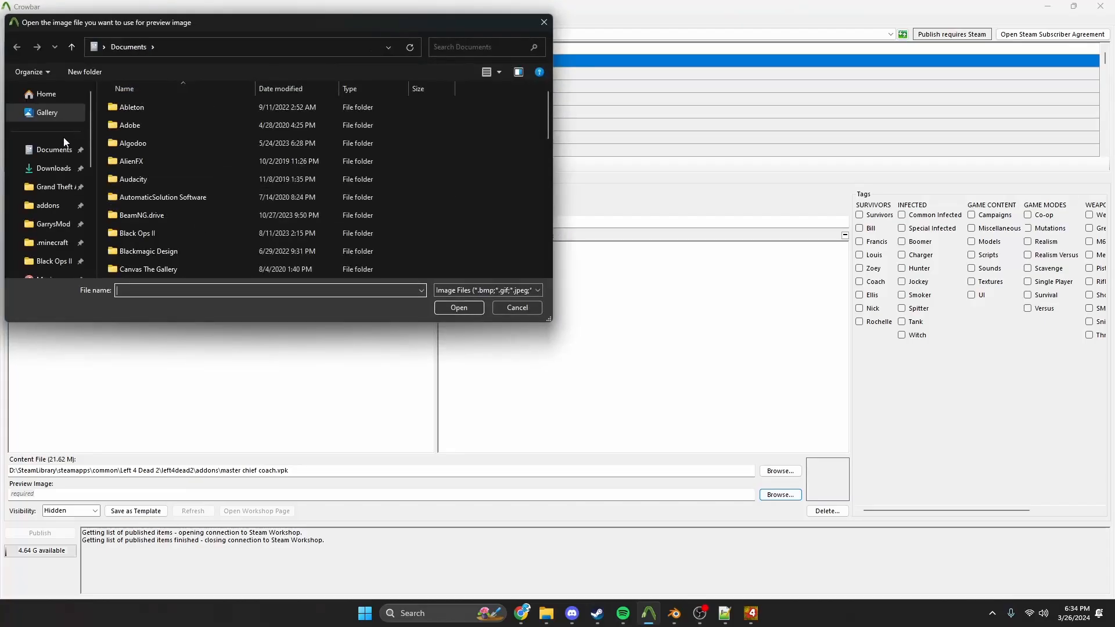
left_click(53, 167)
double_click(133, 143)
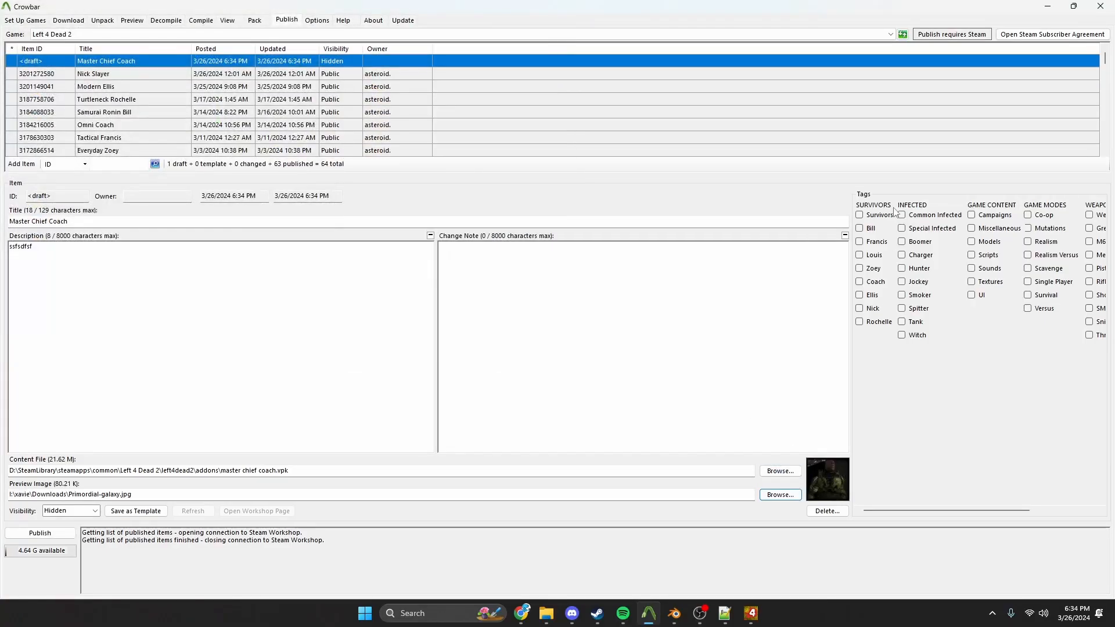
Tag the draft with Survivors, Coach and Models, and set its visibility to Public
left_click(860, 215)
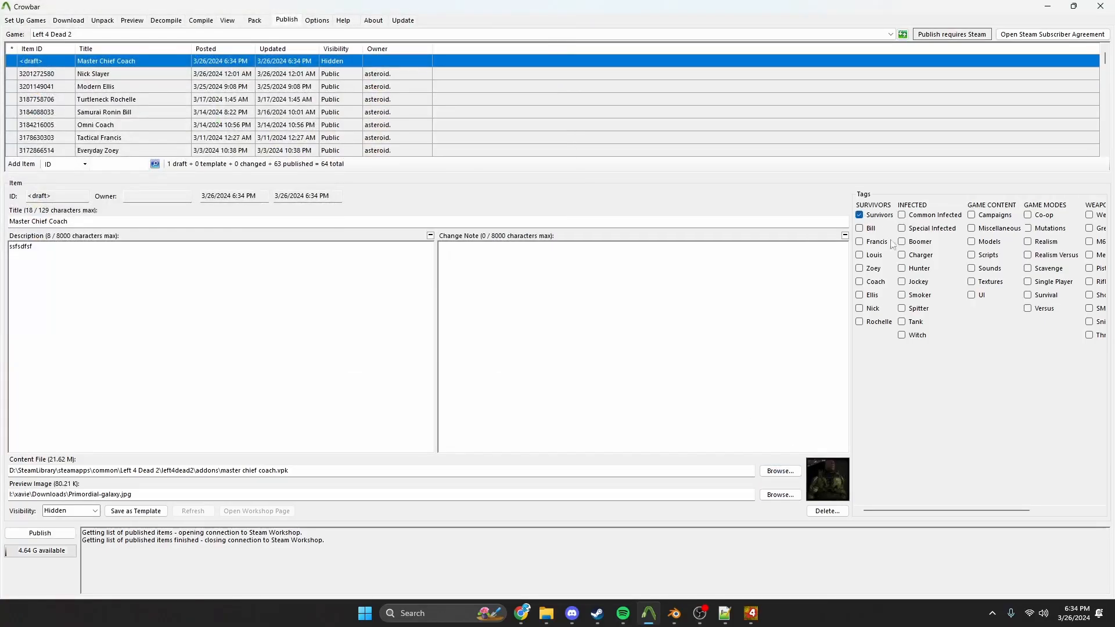
left_click(869, 283)
left_click(991, 243)
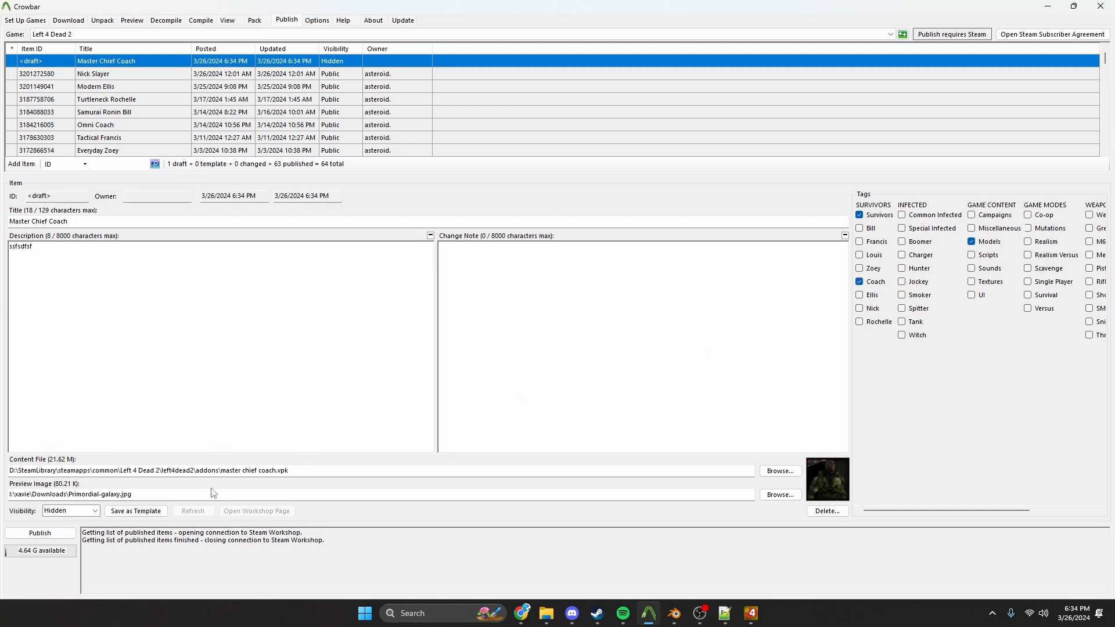
left_click(89, 513)
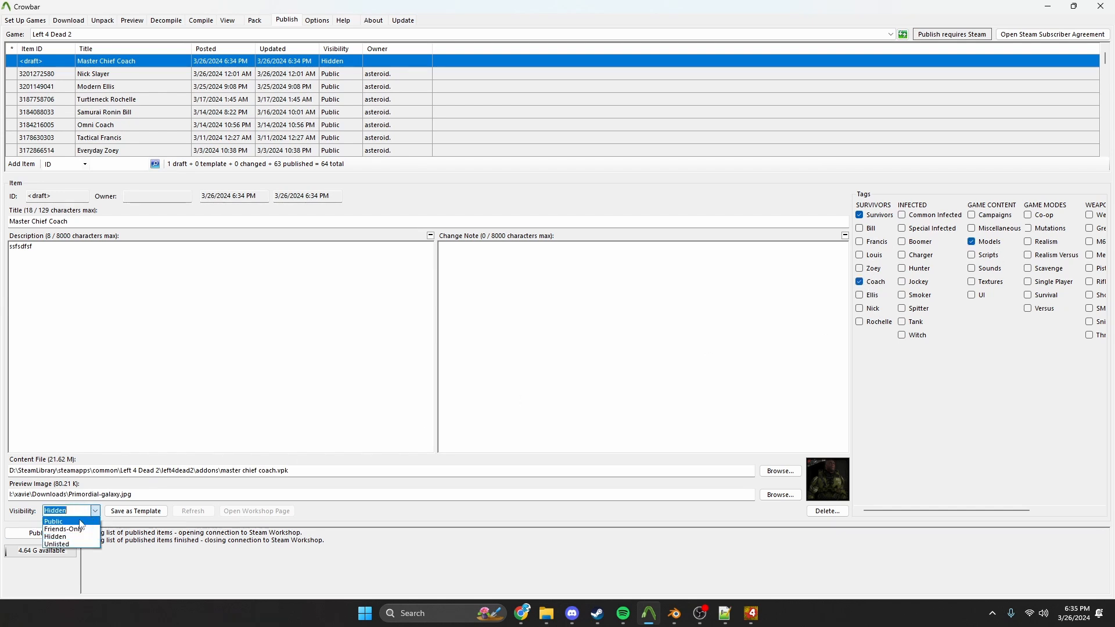
left_click(80, 521)
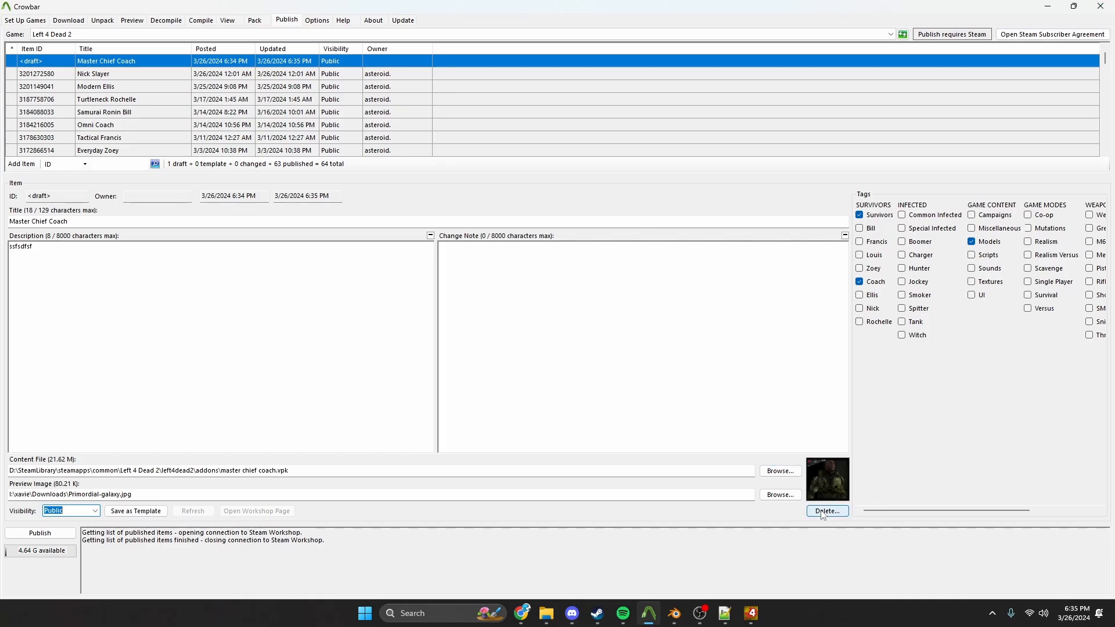
Close Crowbar and the addons folder window
left_click(1099, 6)
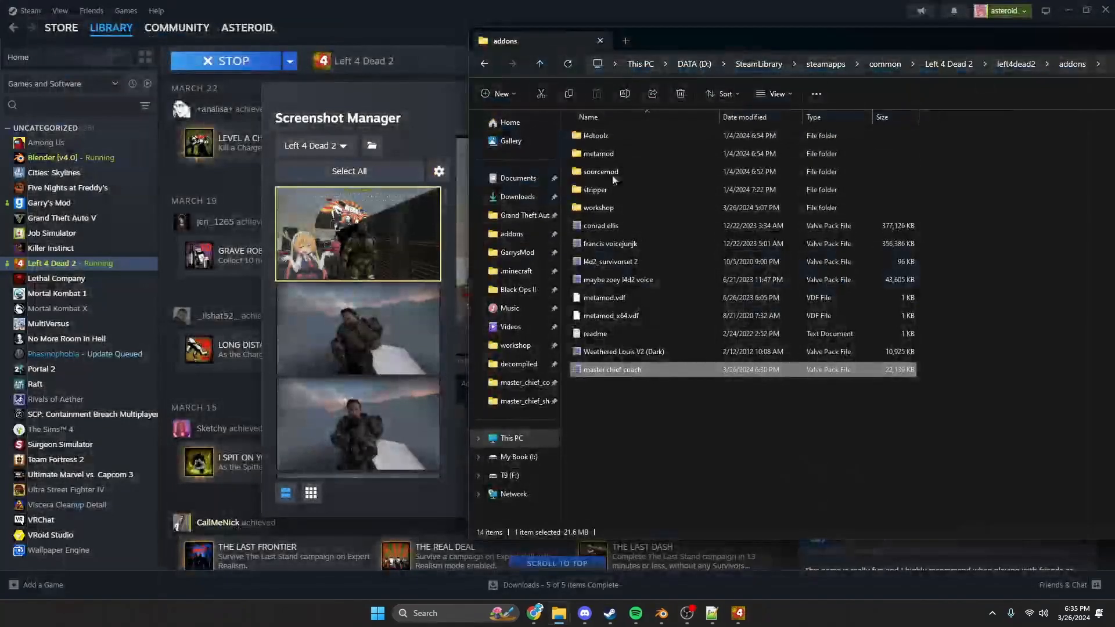
left_click_drag(731, 35, 418, 34)
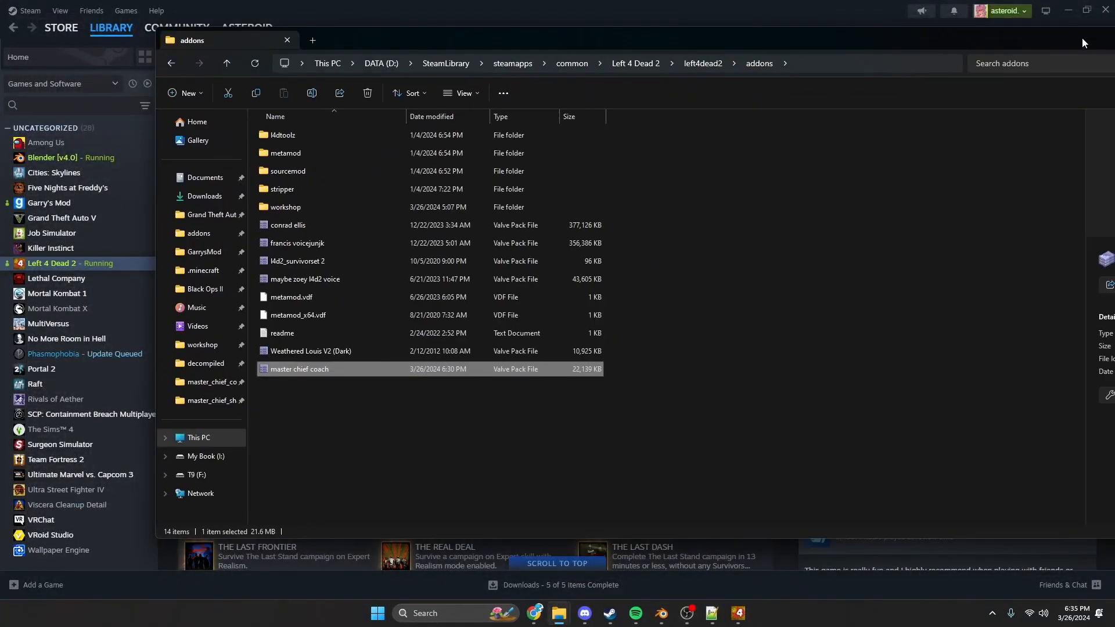
left_click_drag(1073, 38, 898, 36)
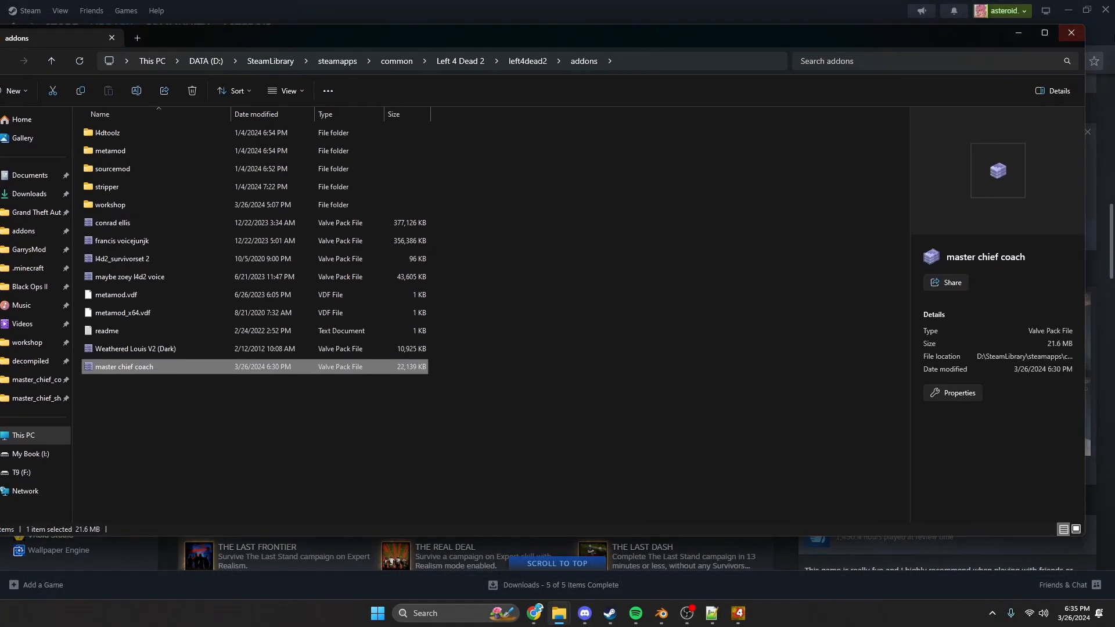
left_click(1071, 33)
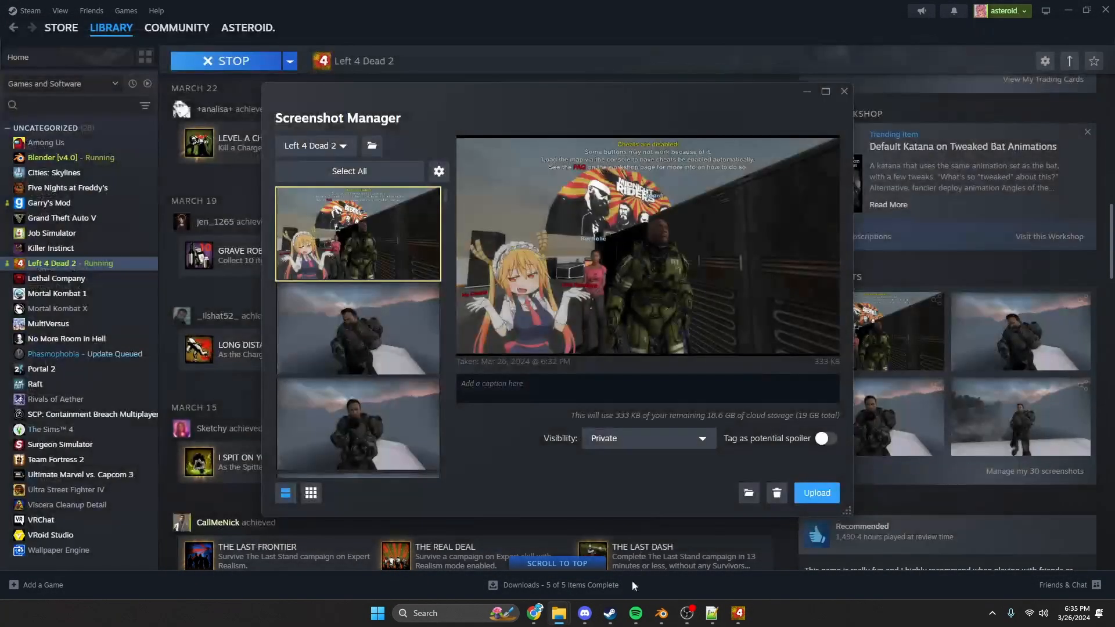
Switch to Left 4 Dead 2 and quit the game with the exit console command
left_click(736, 613)
type("exit")
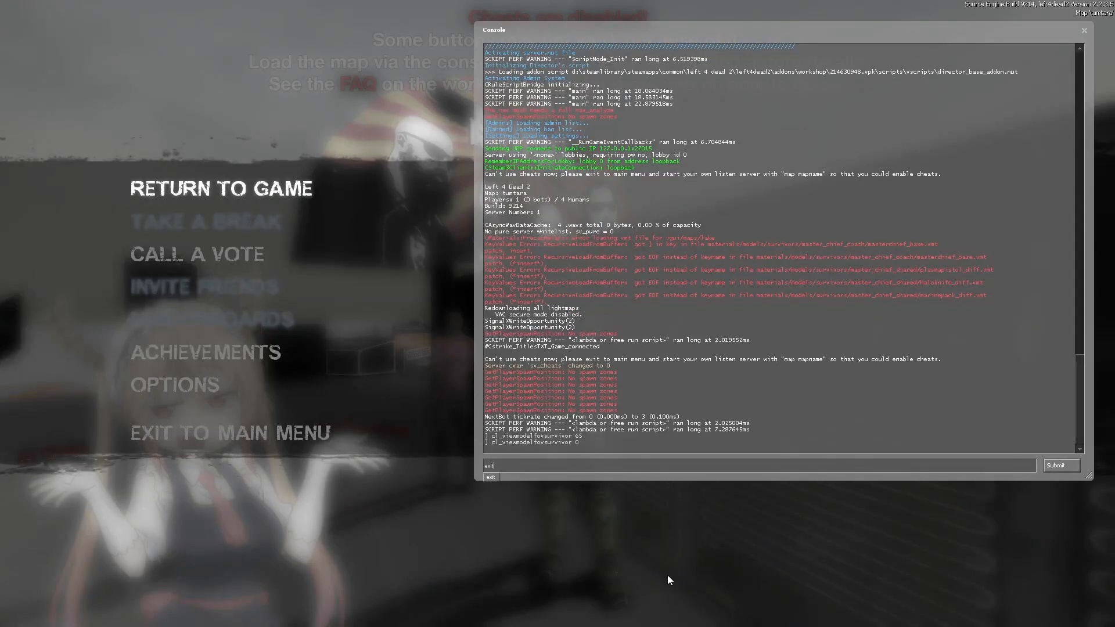
key("Return")
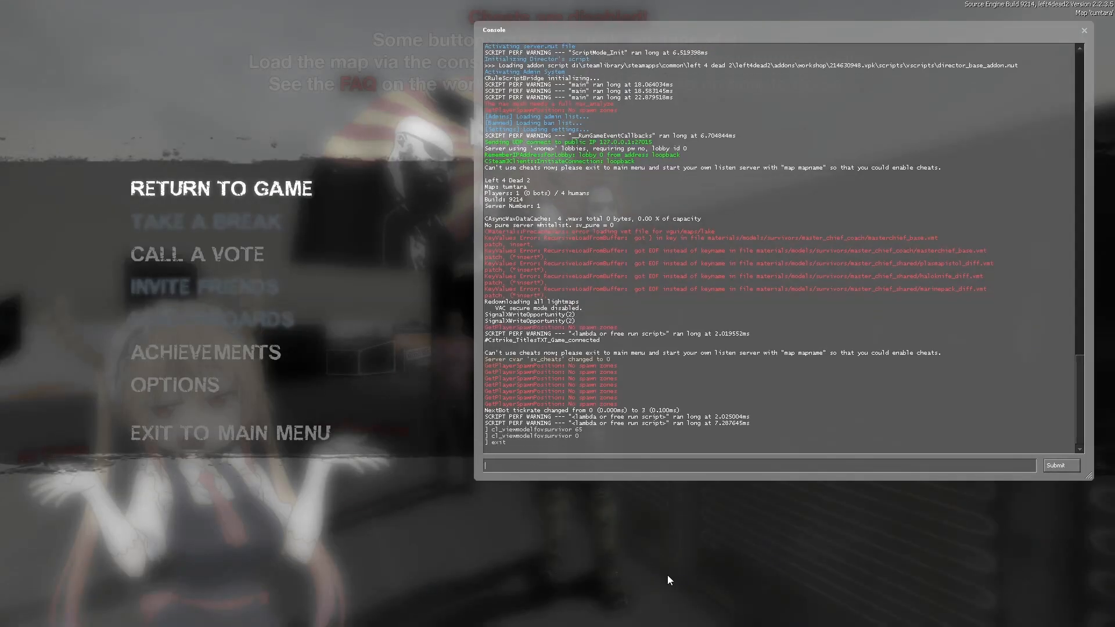